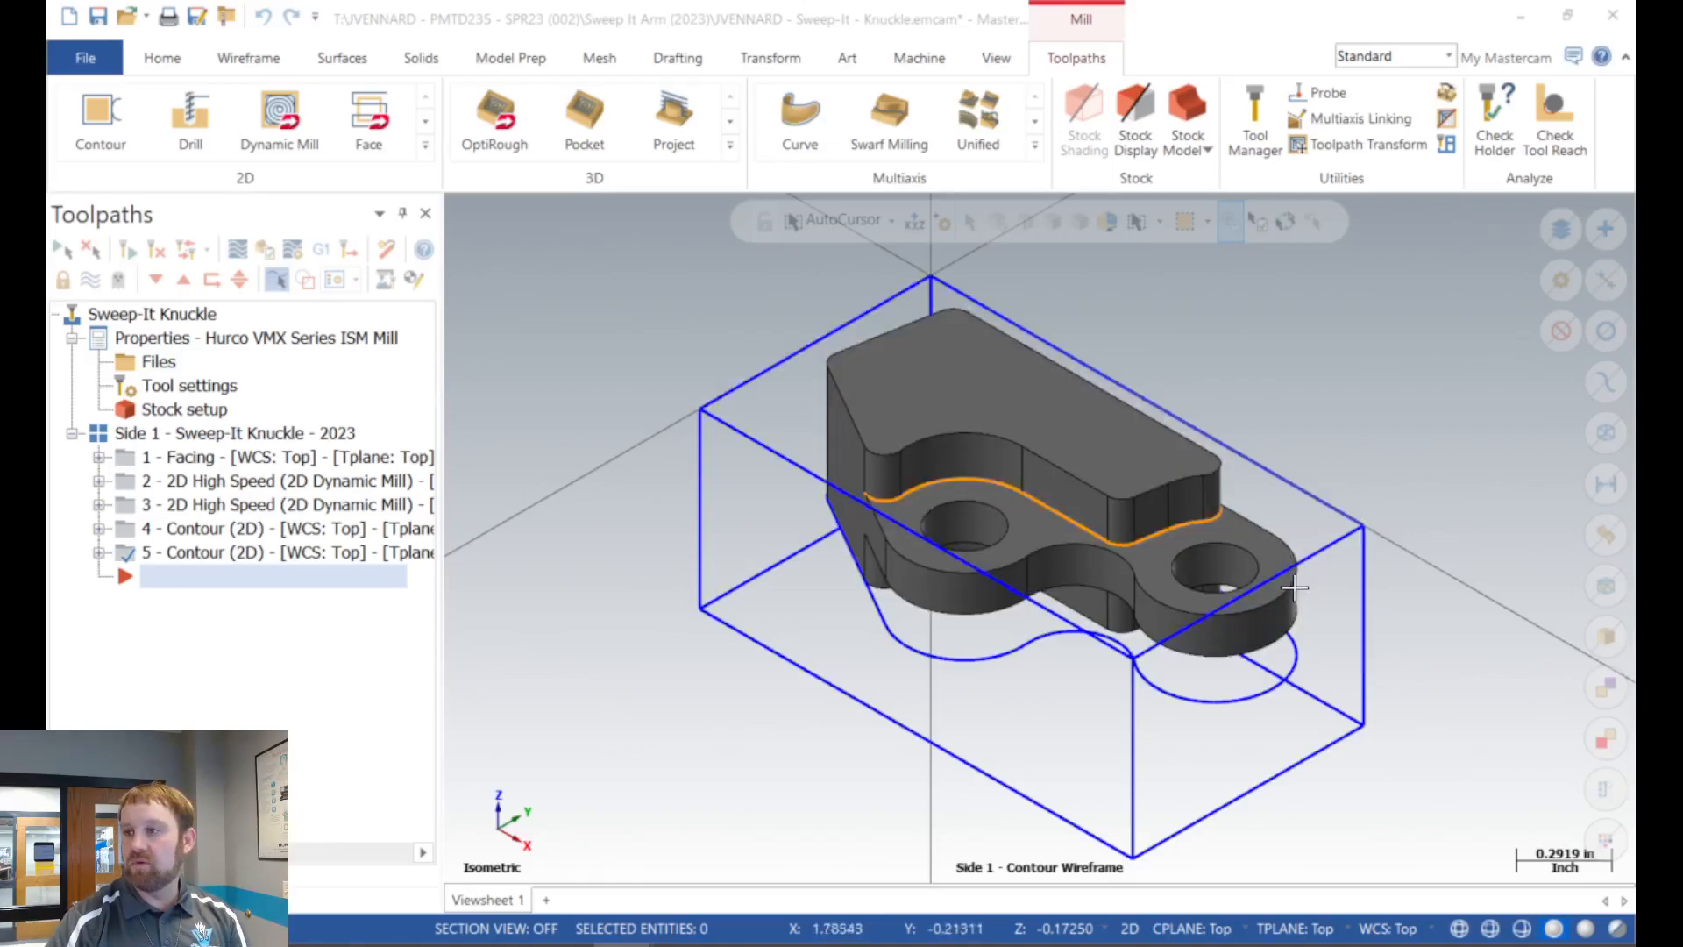
Start a Drill toolpath and select the top edges of the two through holes on the lower ledge.
click(202, 118)
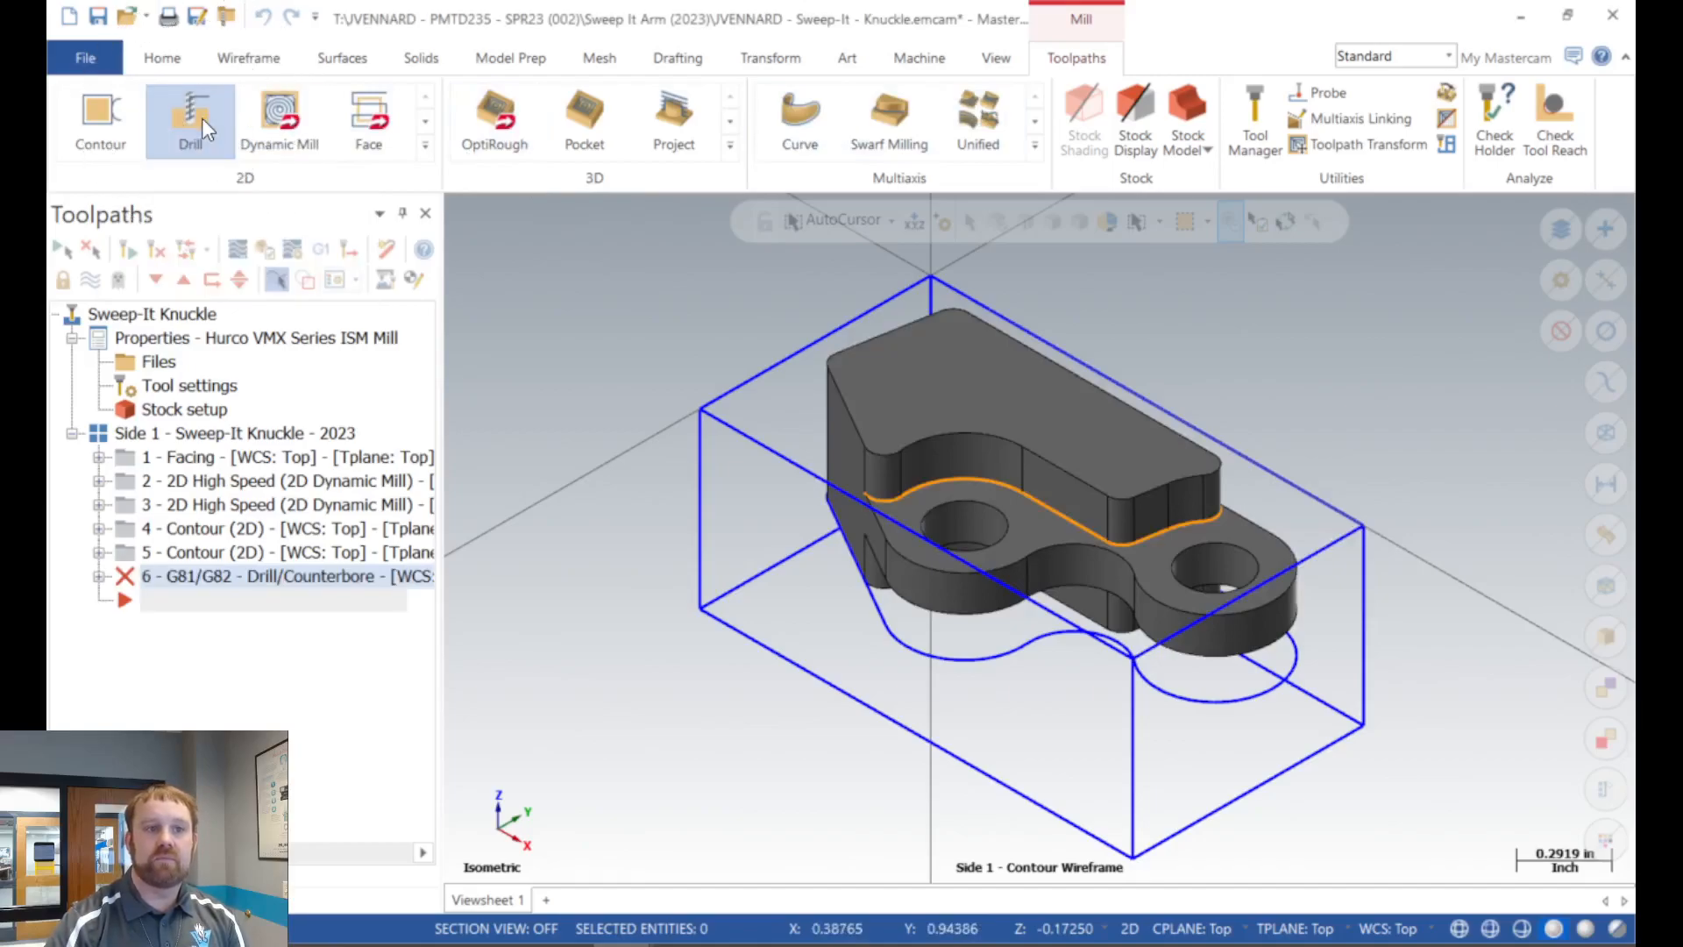
scroll(801, 496, up, 5)
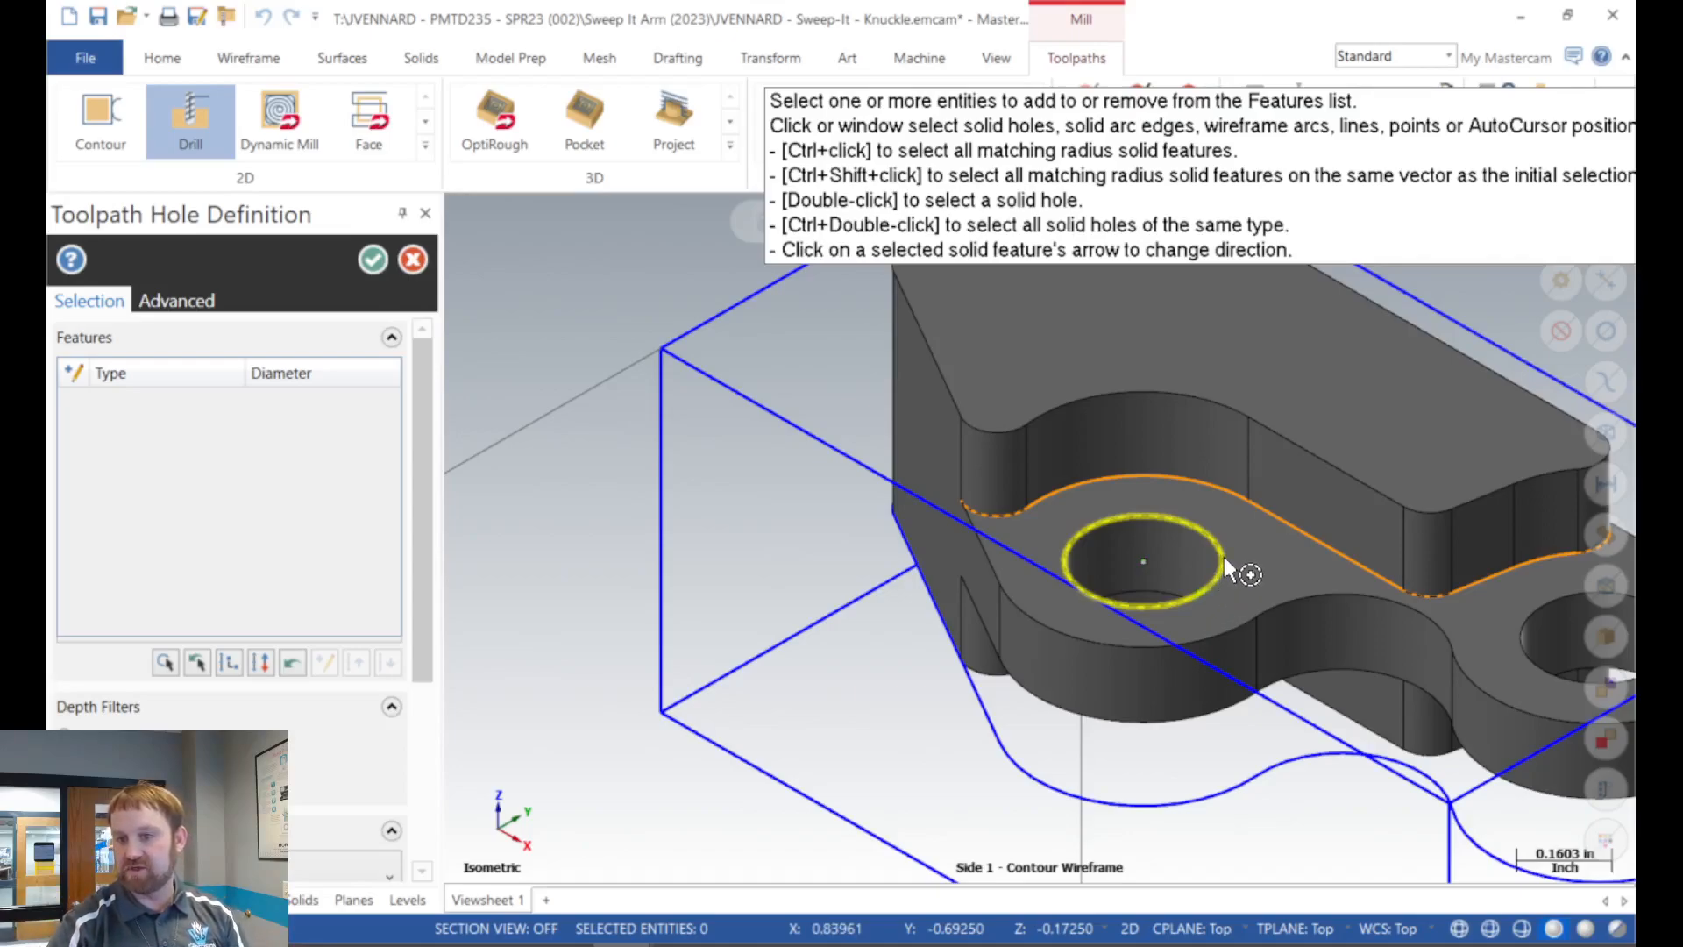
click(1226, 568)
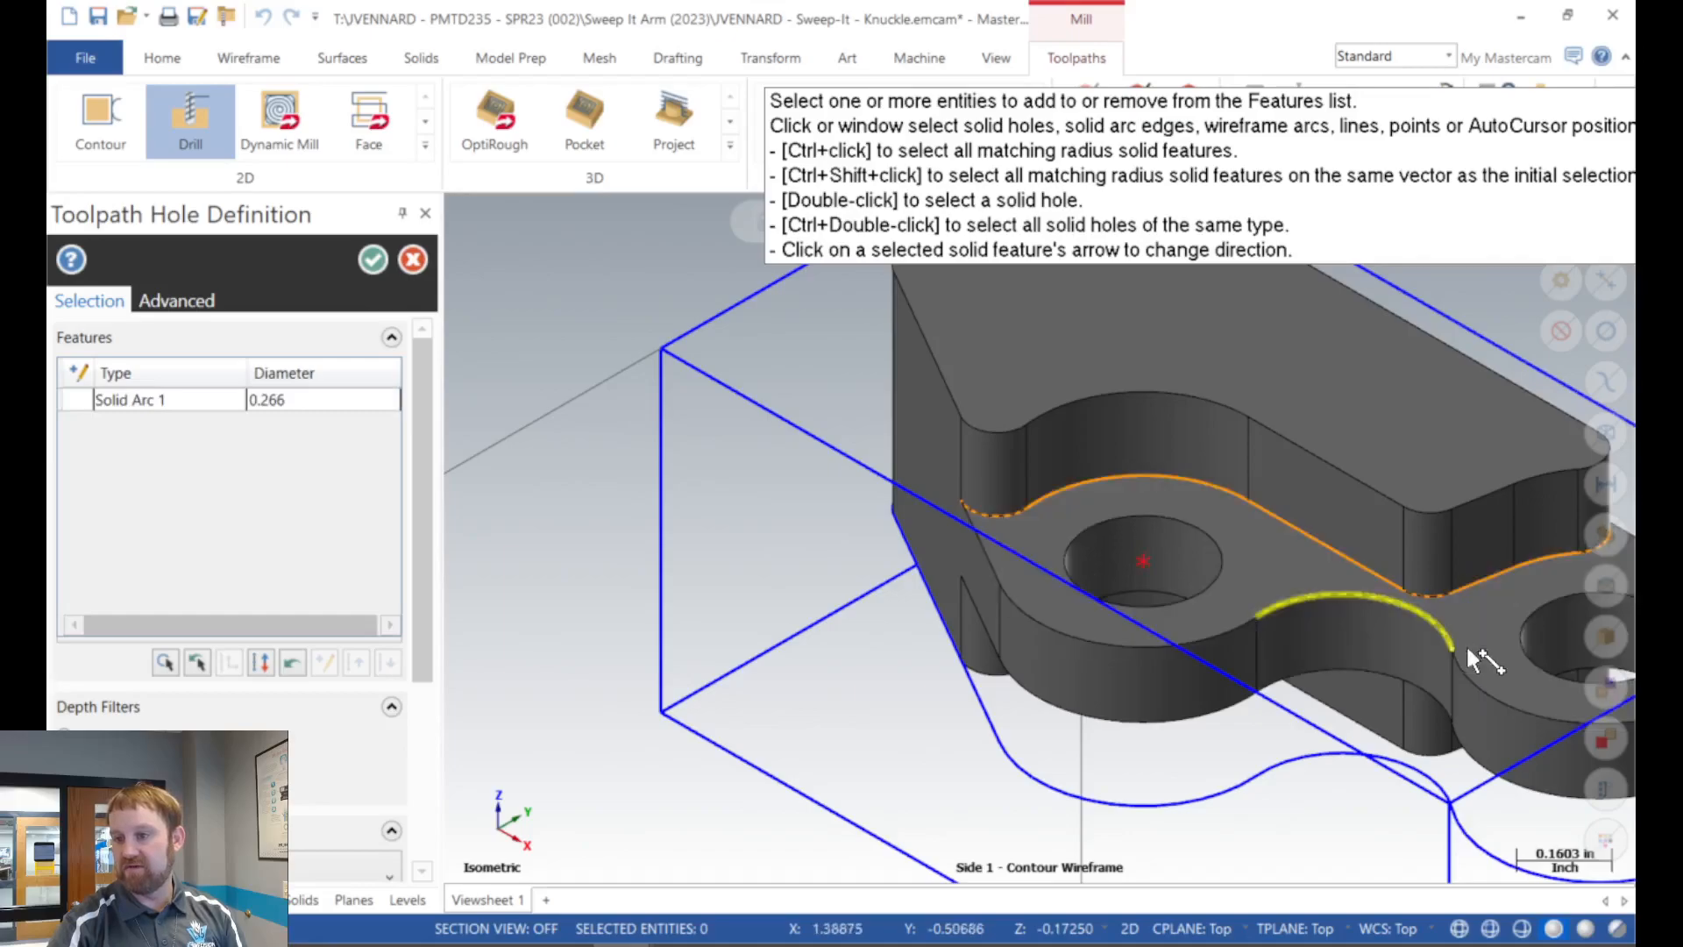
click(1519, 640)
scroll(1518, 640, down, 3)
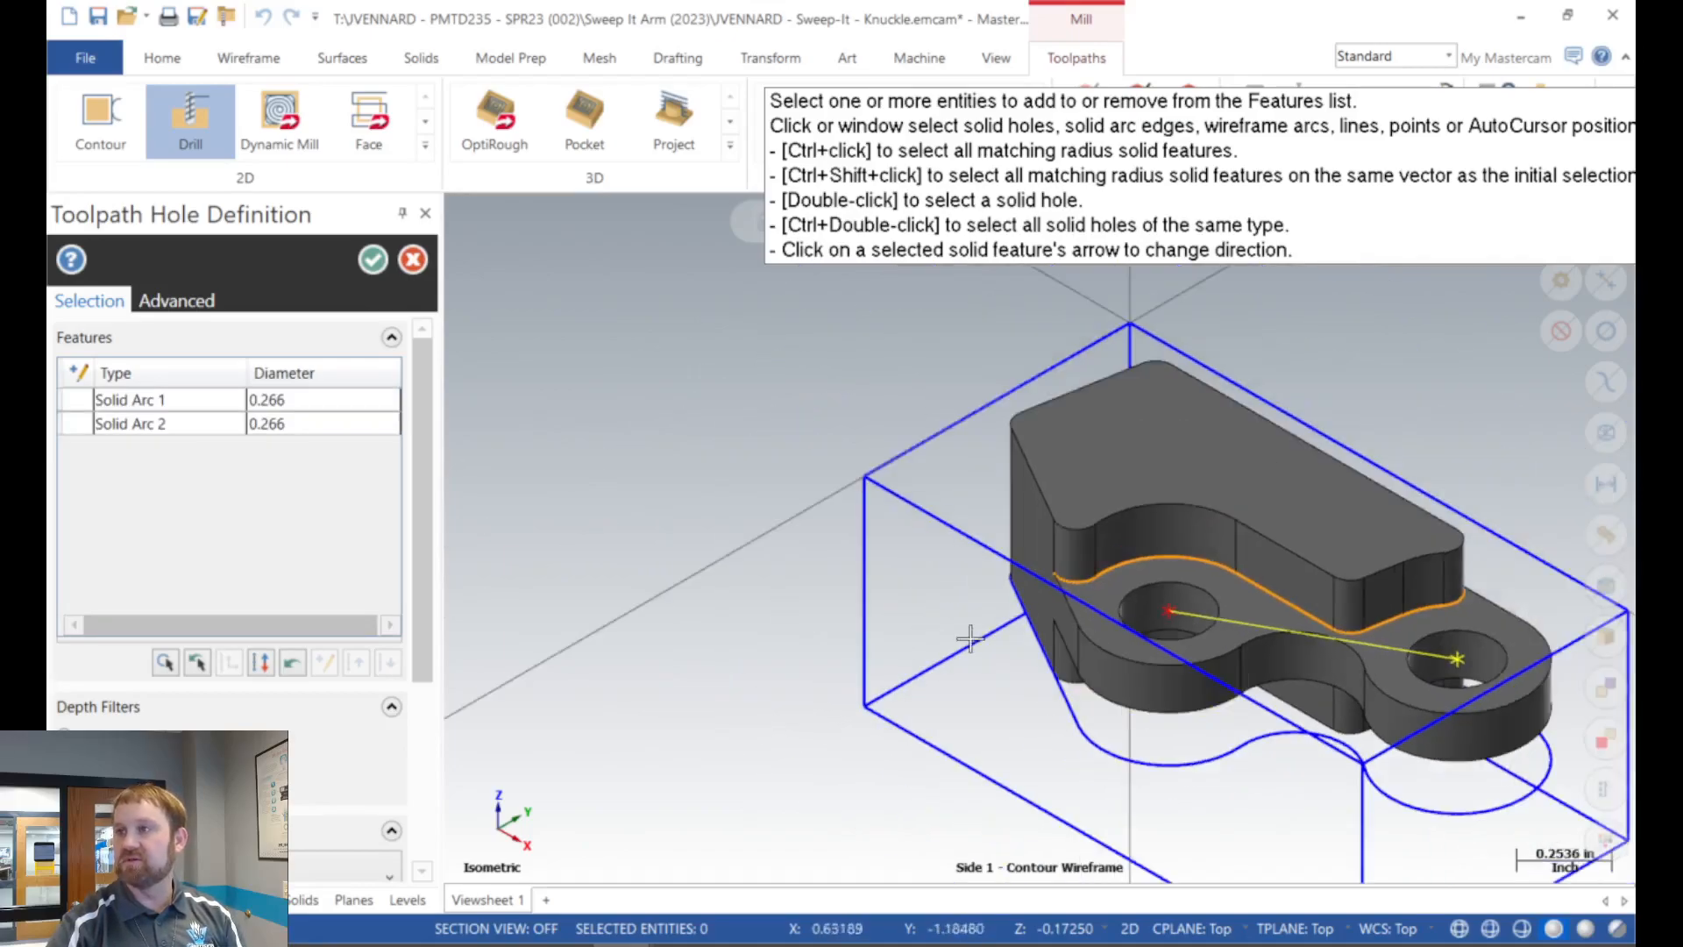
scroll(856, 333, down, 2)
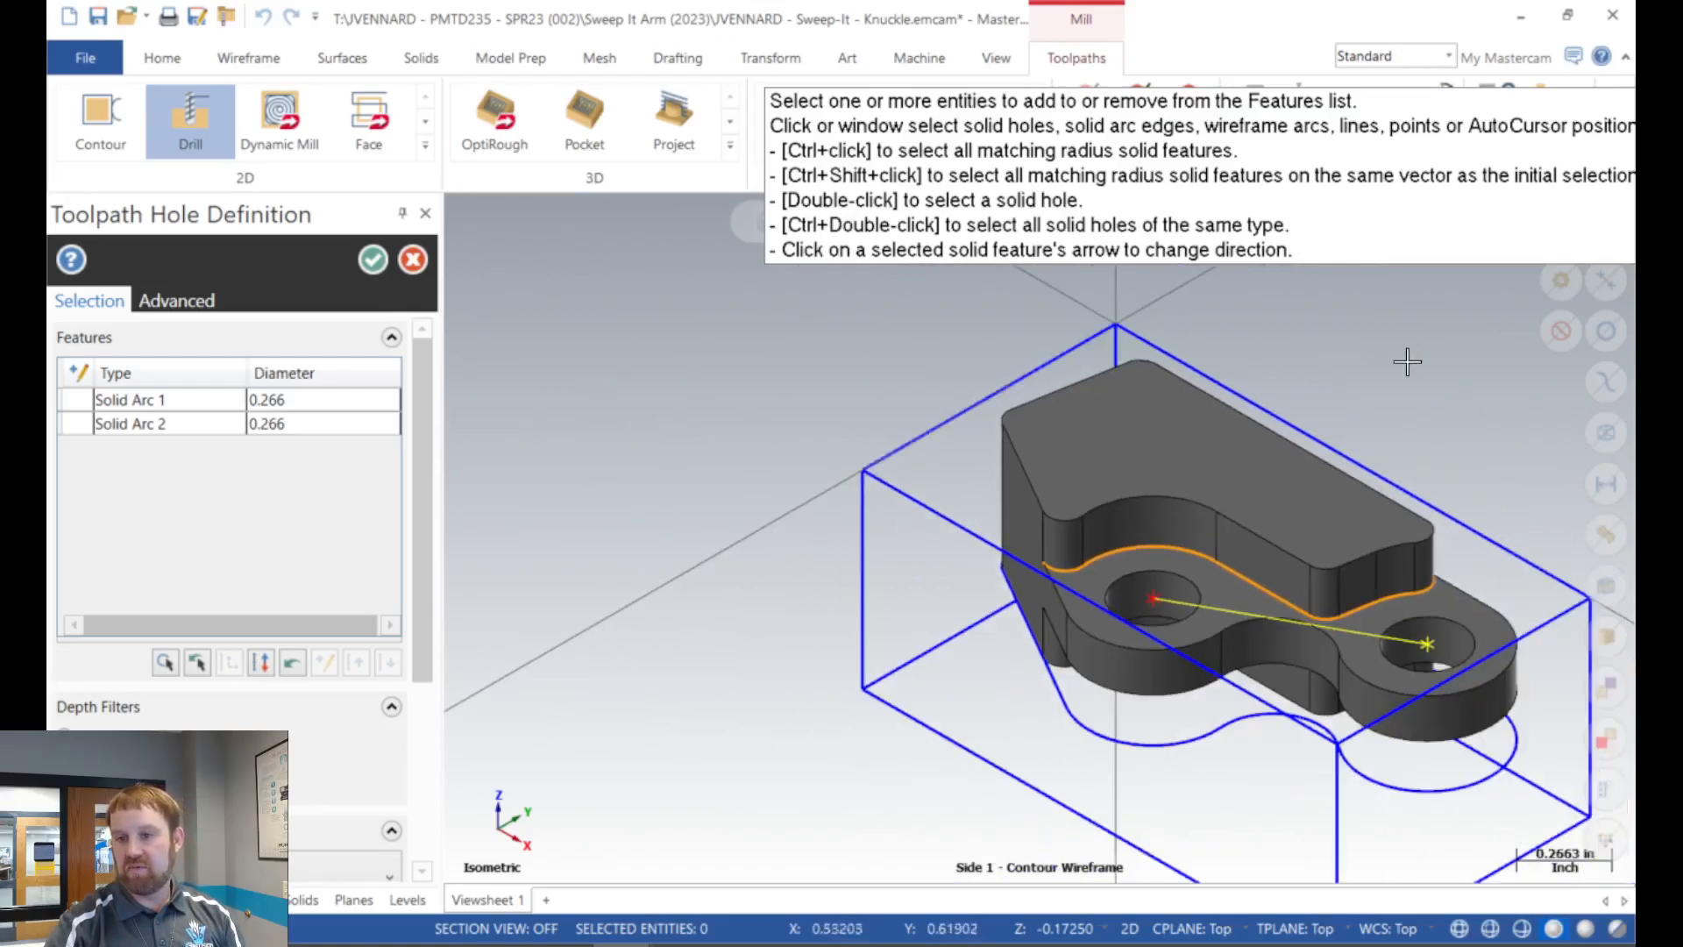
scroll(1409, 361, up, 2)
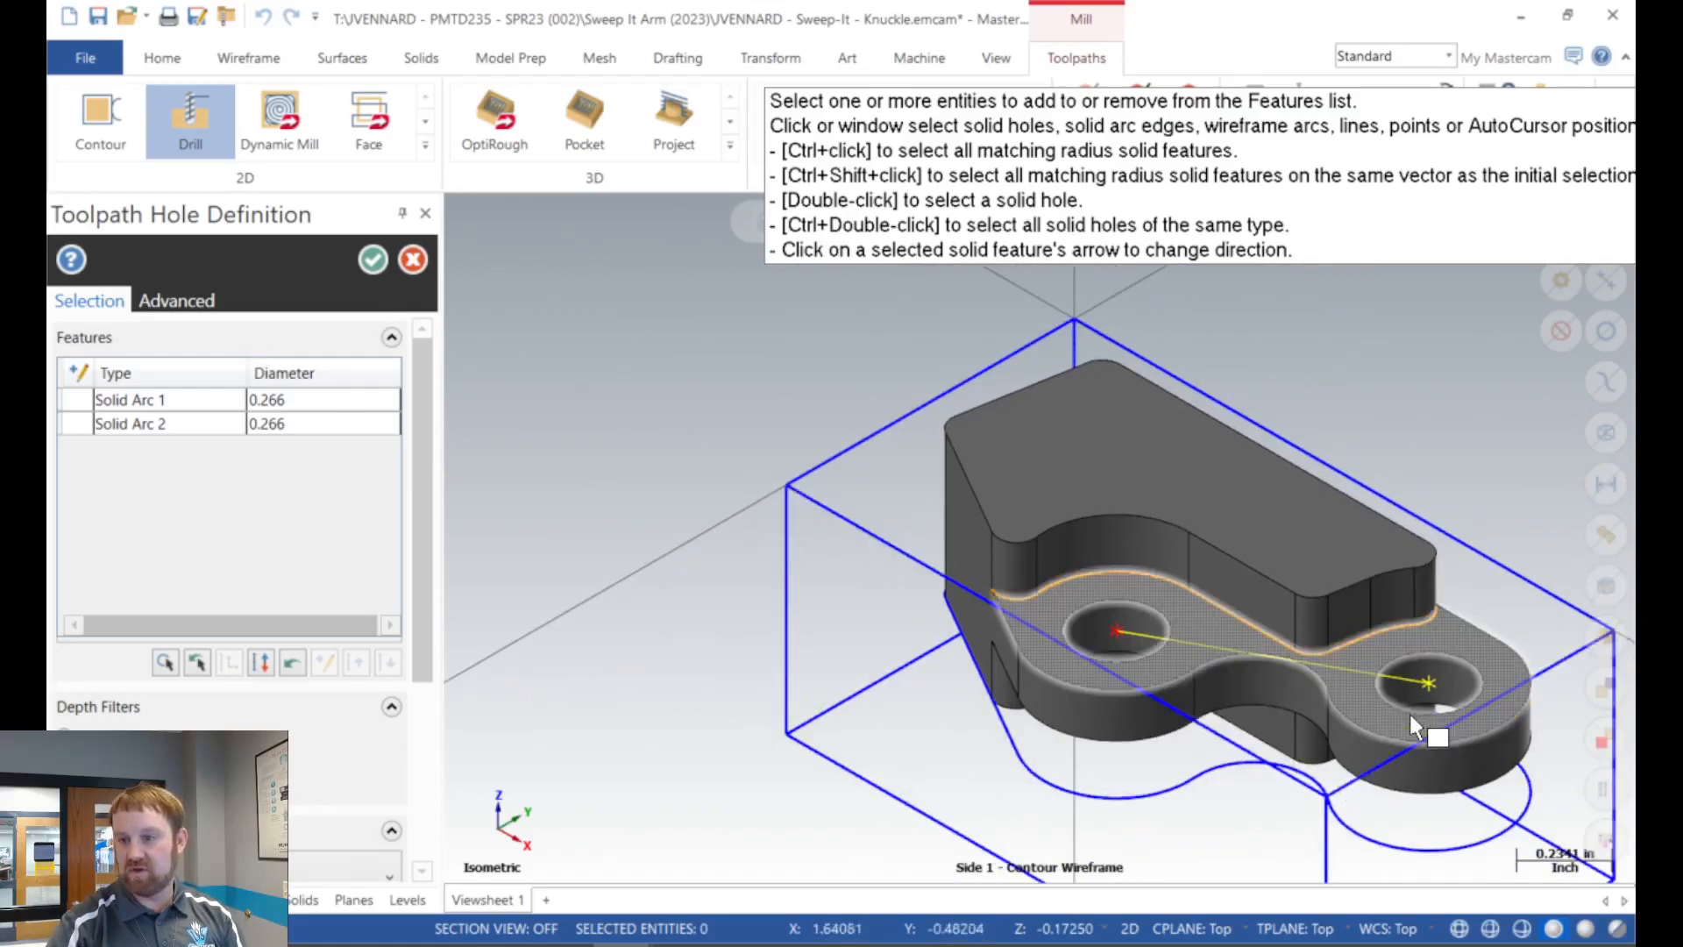
Remove the second hole from the drill features and reselect it by its top edge.
click(1429, 680)
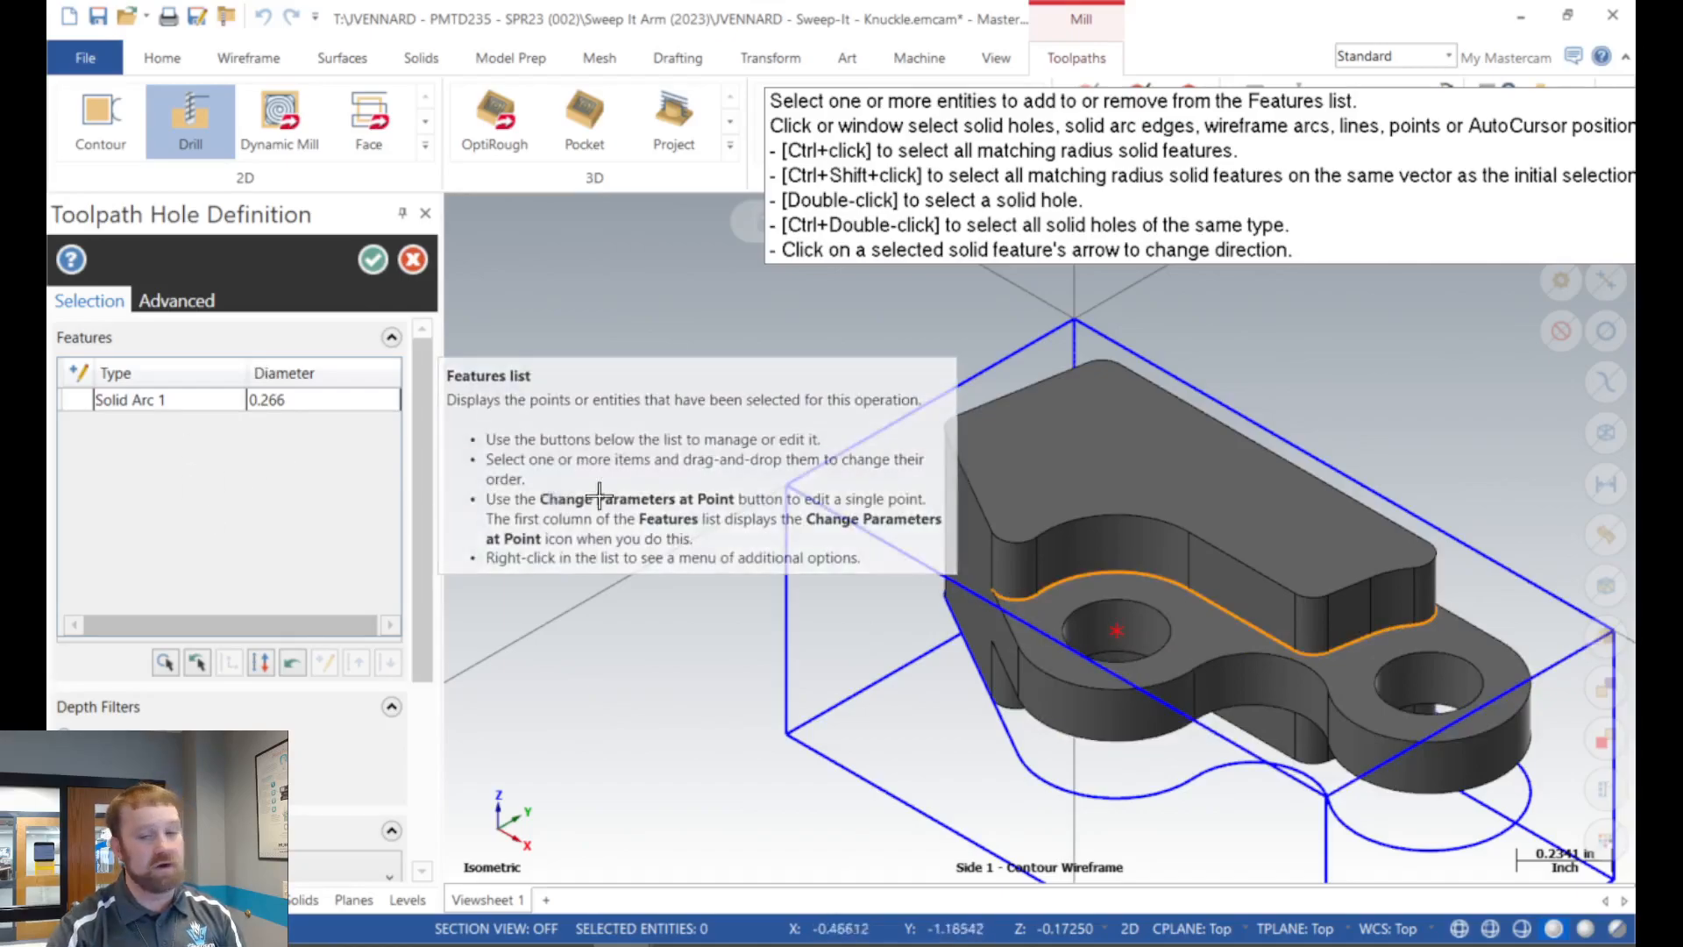
click(1389, 703)
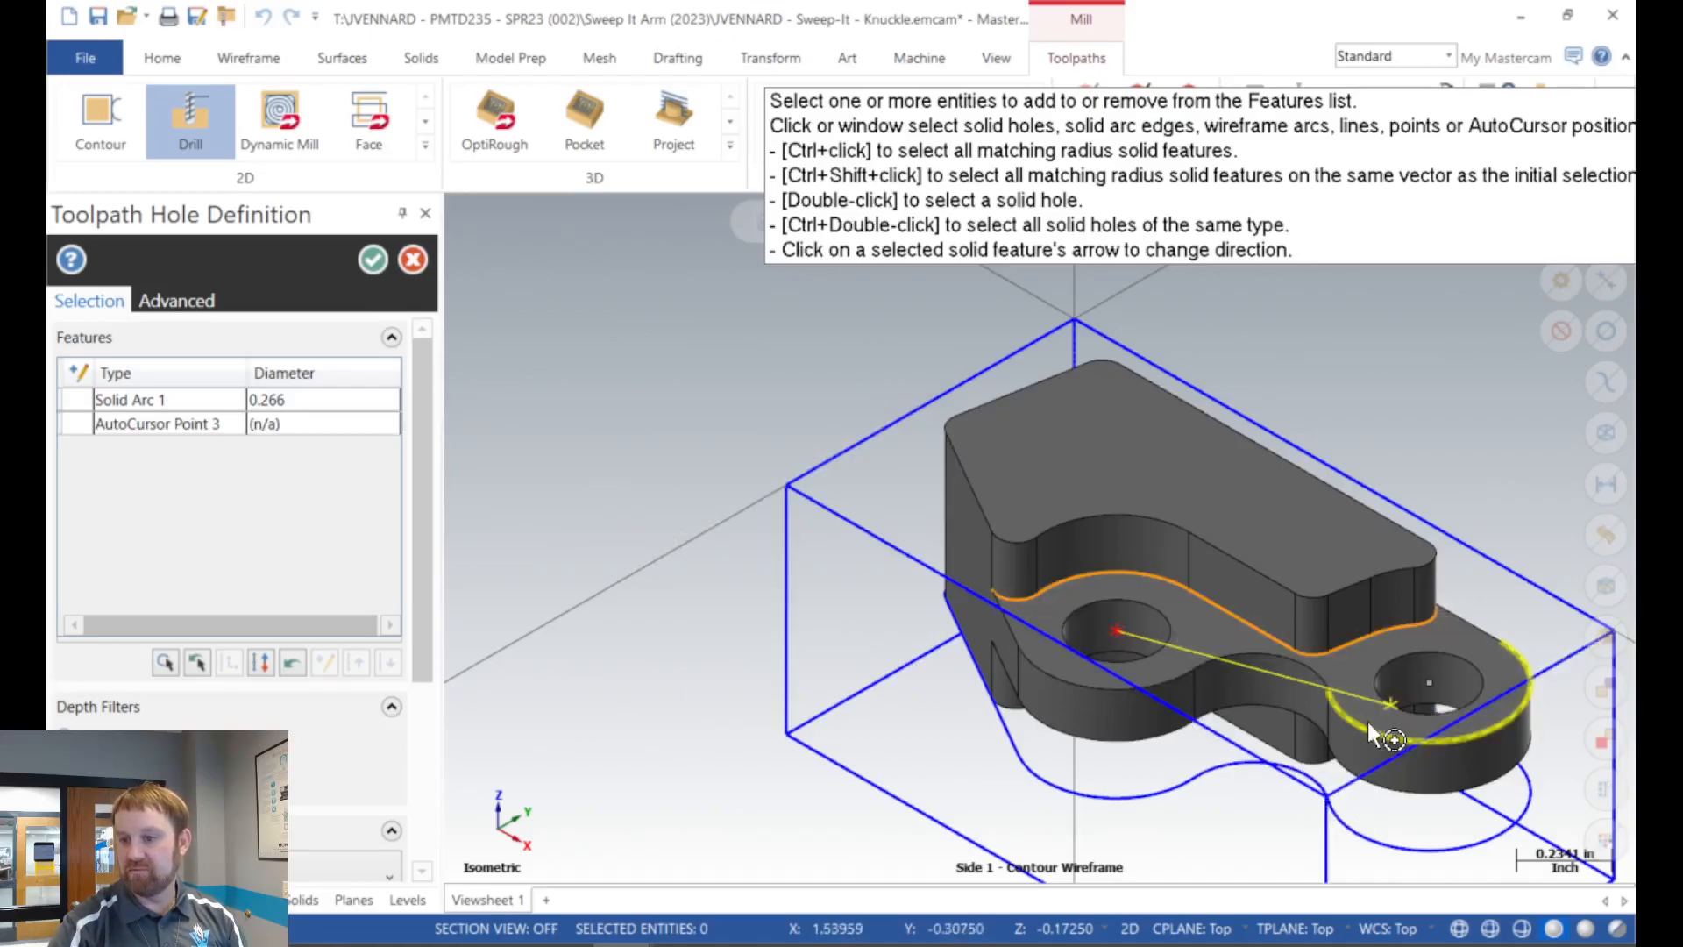
click(1382, 704)
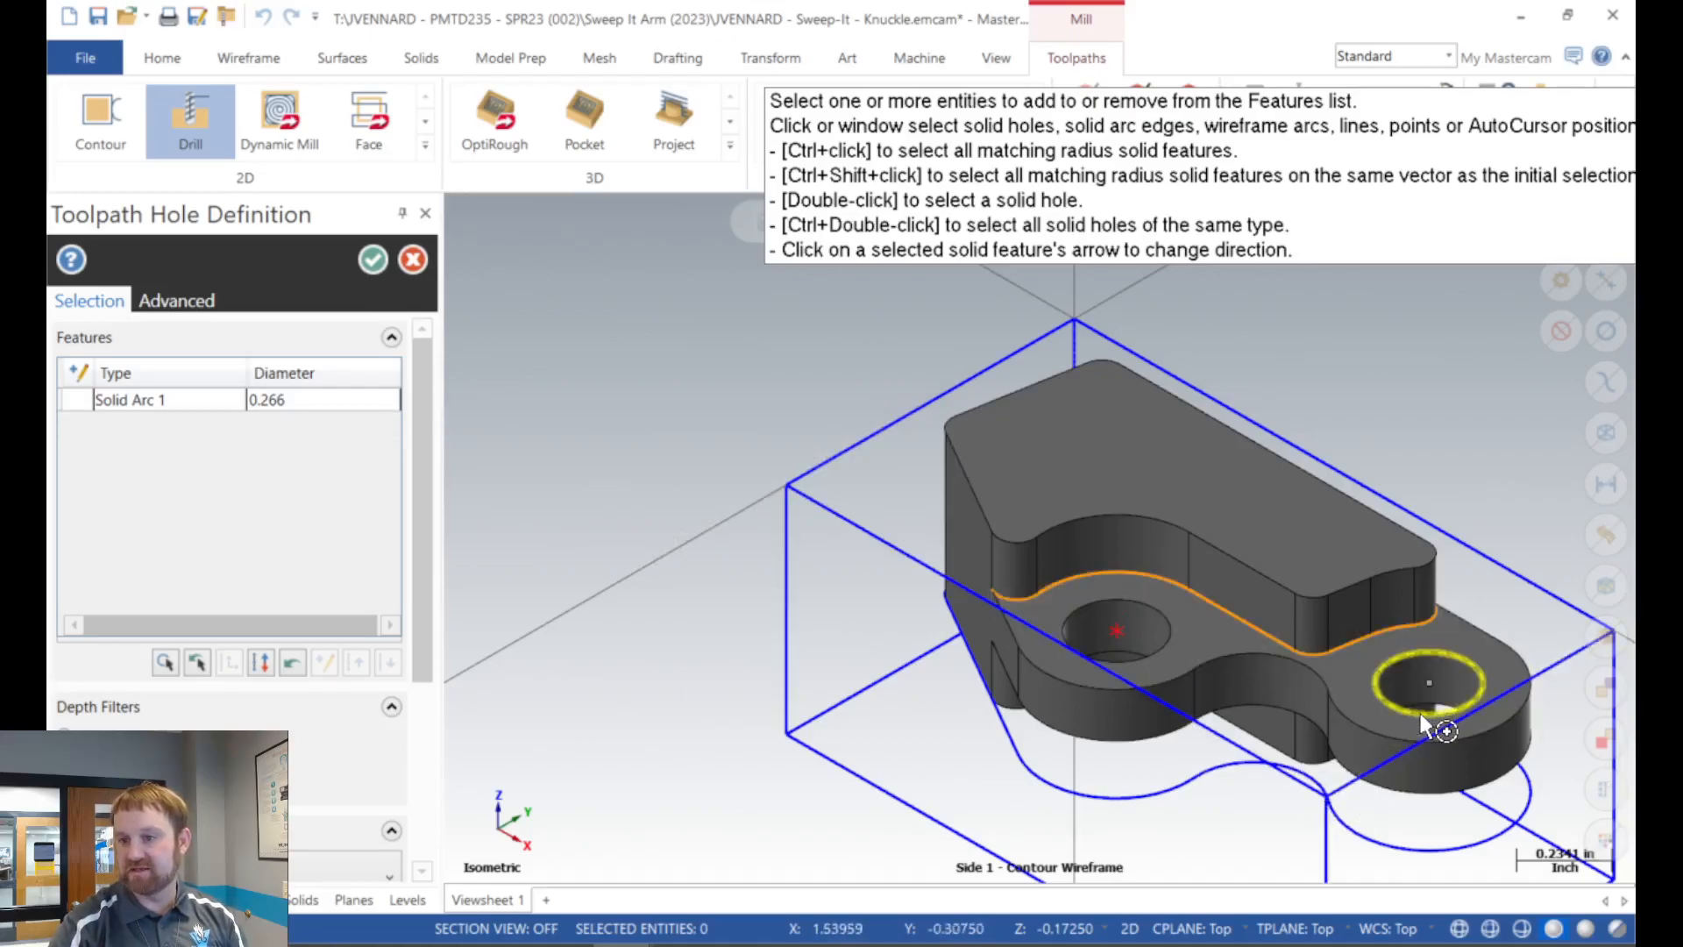
click(1423, 717)
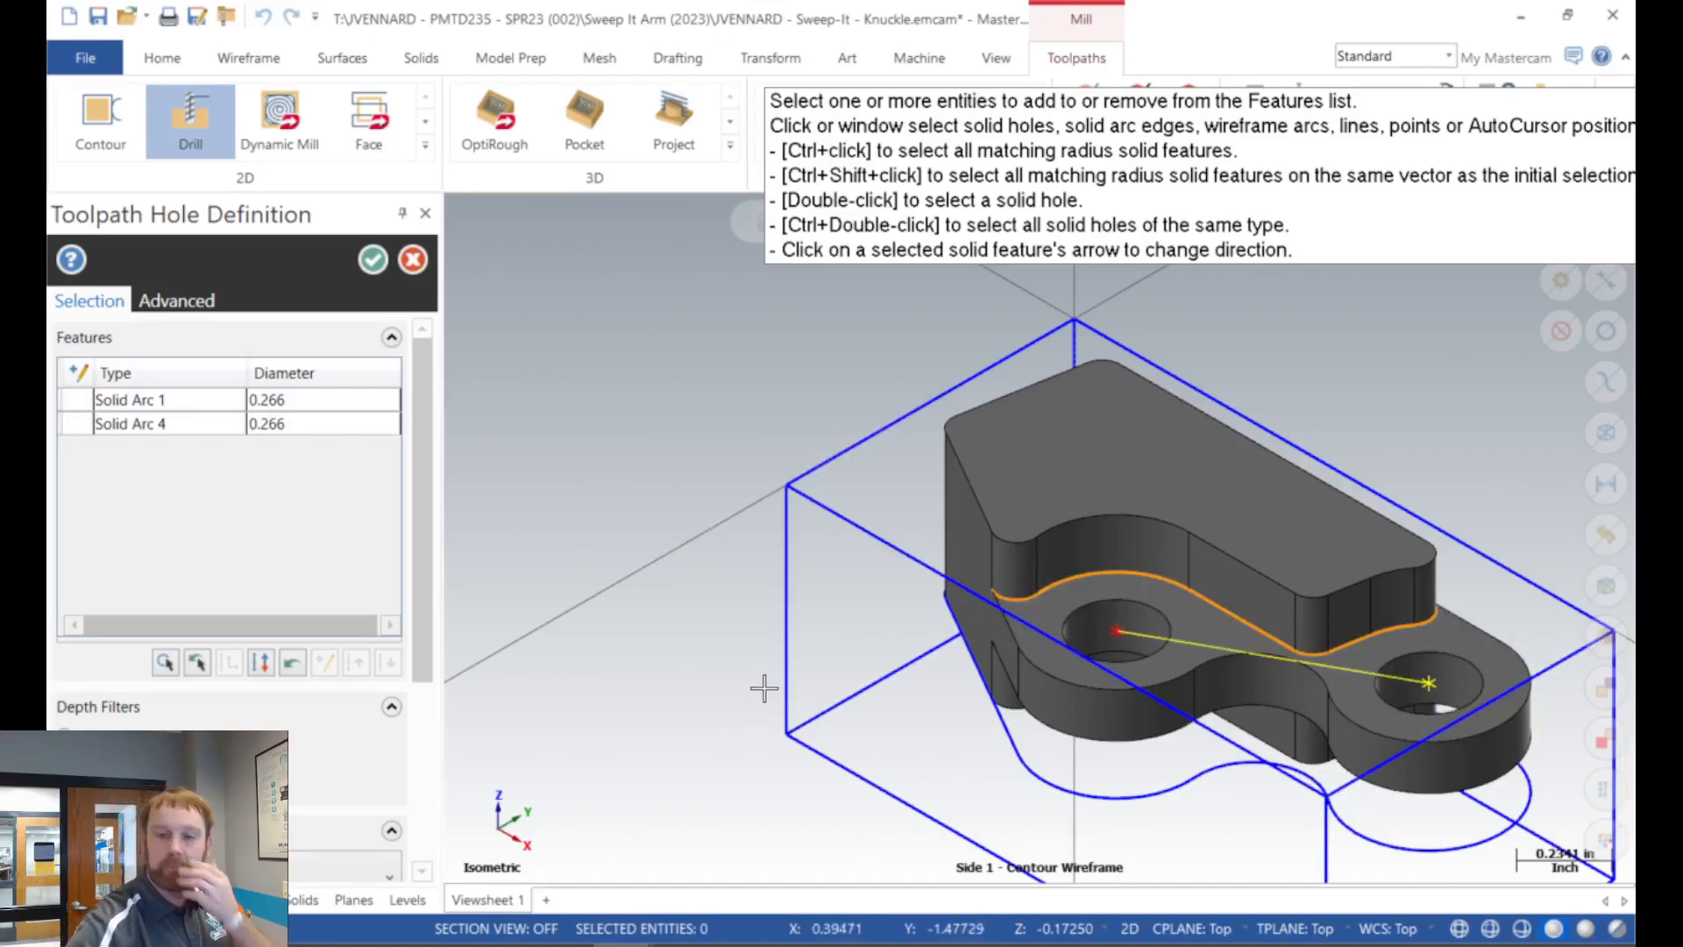
Accept the two selected holes and choose the 5/16" 90DEG DrillMill from the tool library for the operation.
scroll(1506, 359, up, 1)
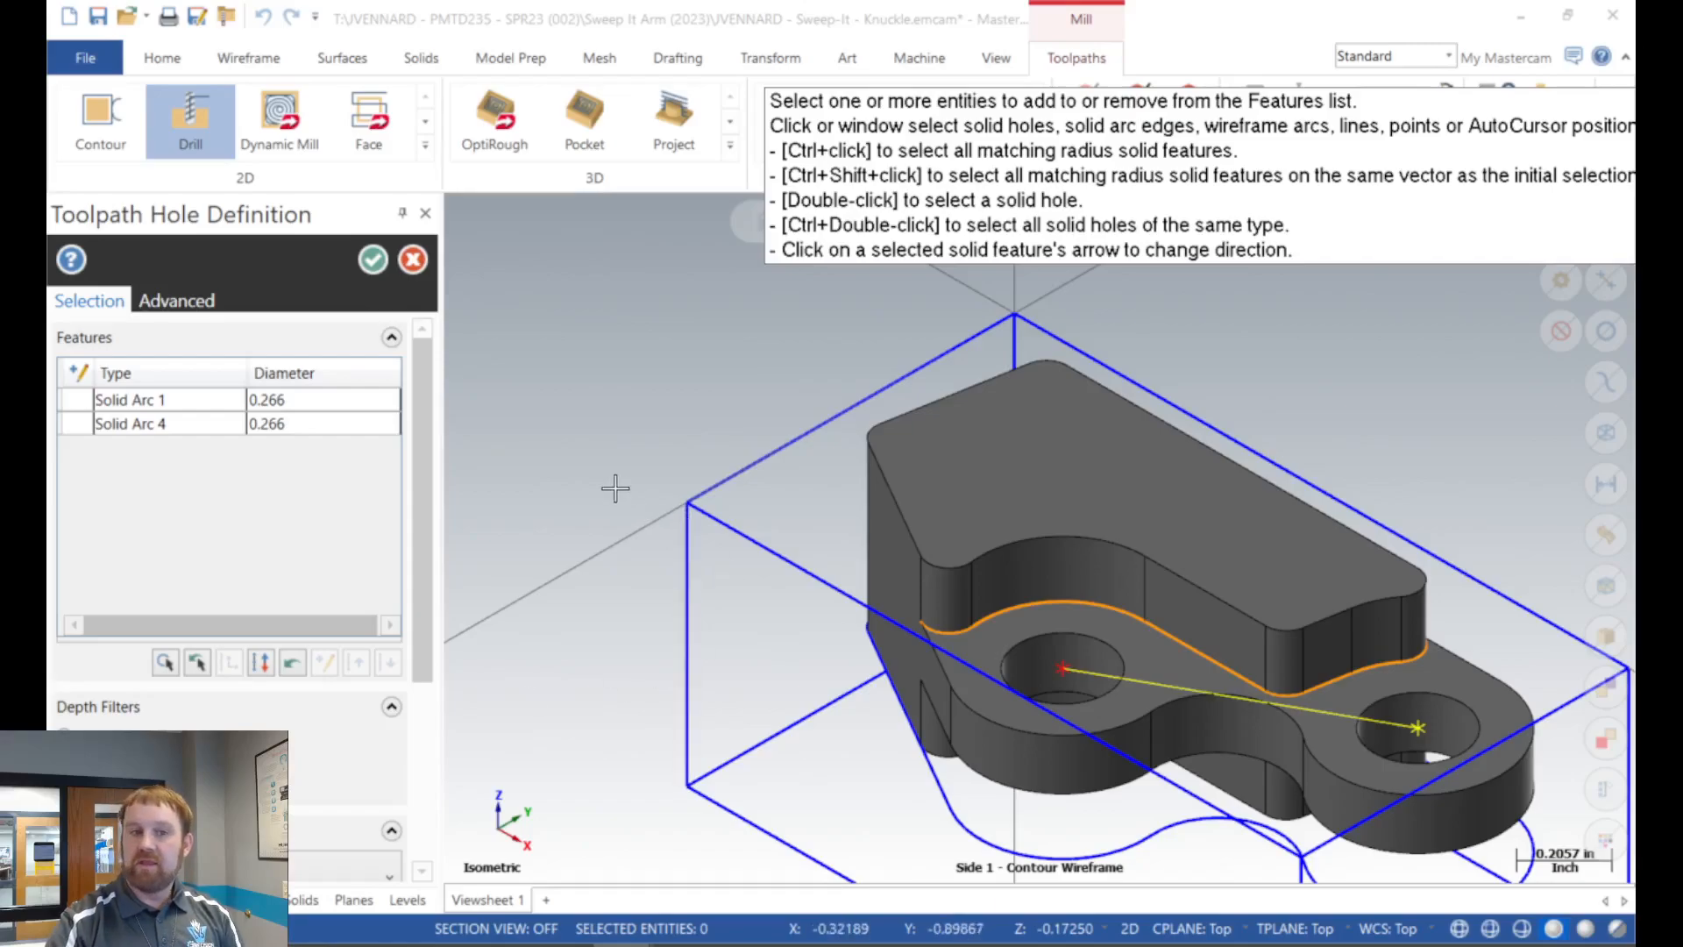
click(373, 260)
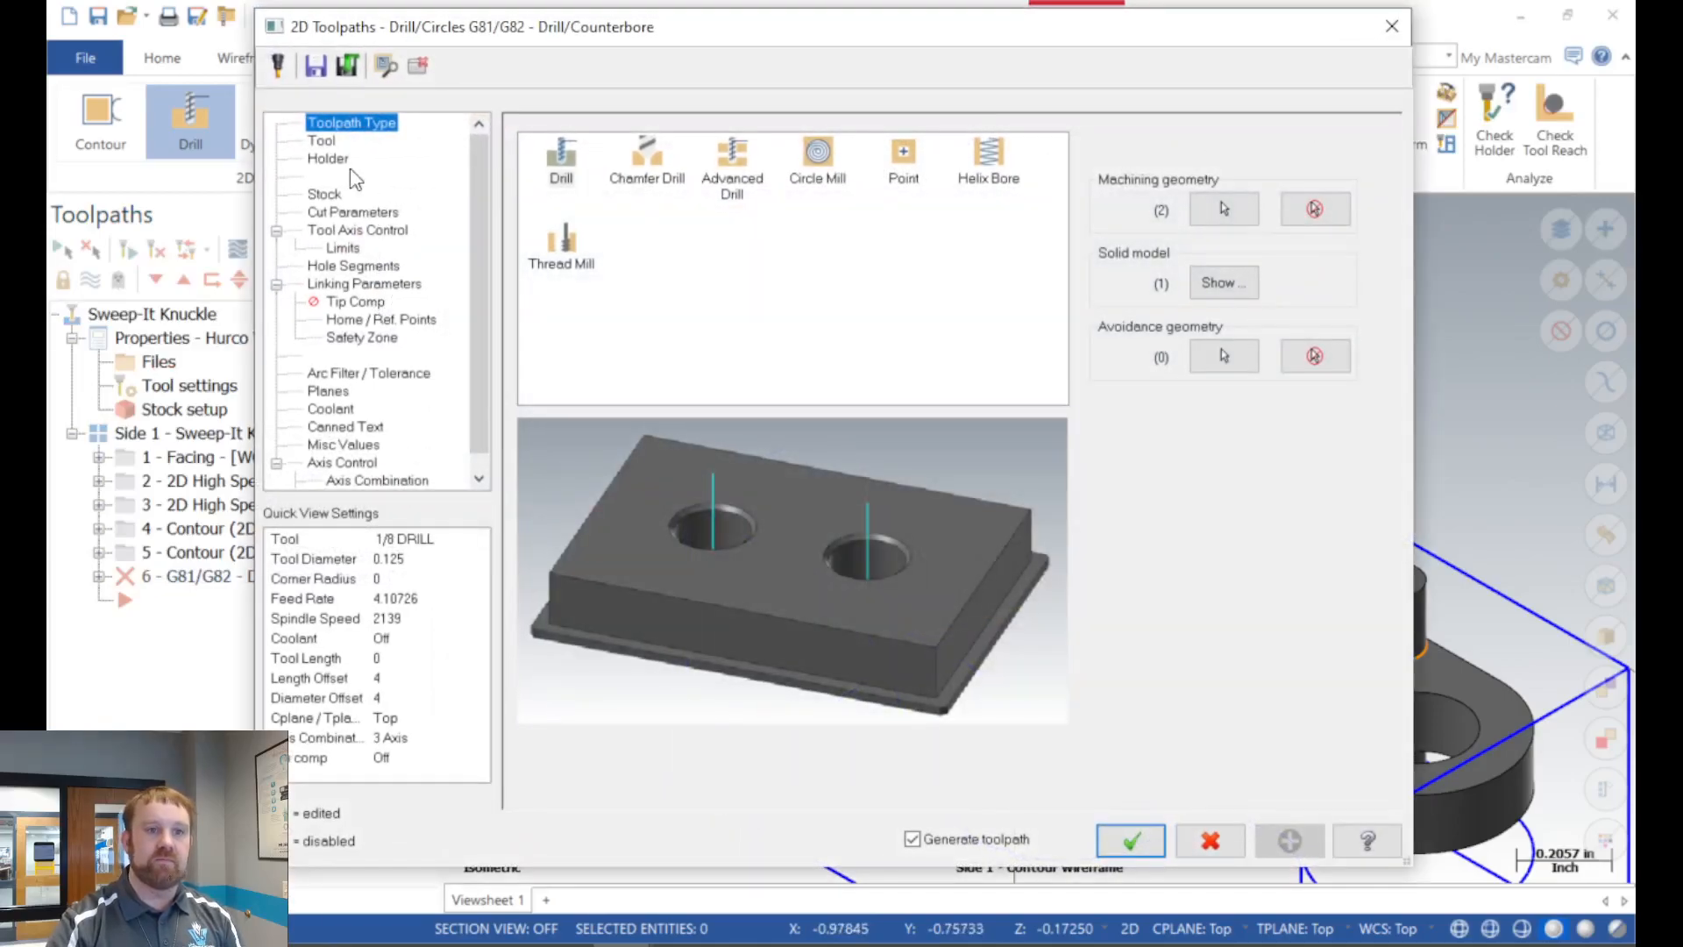
click(322, 144)
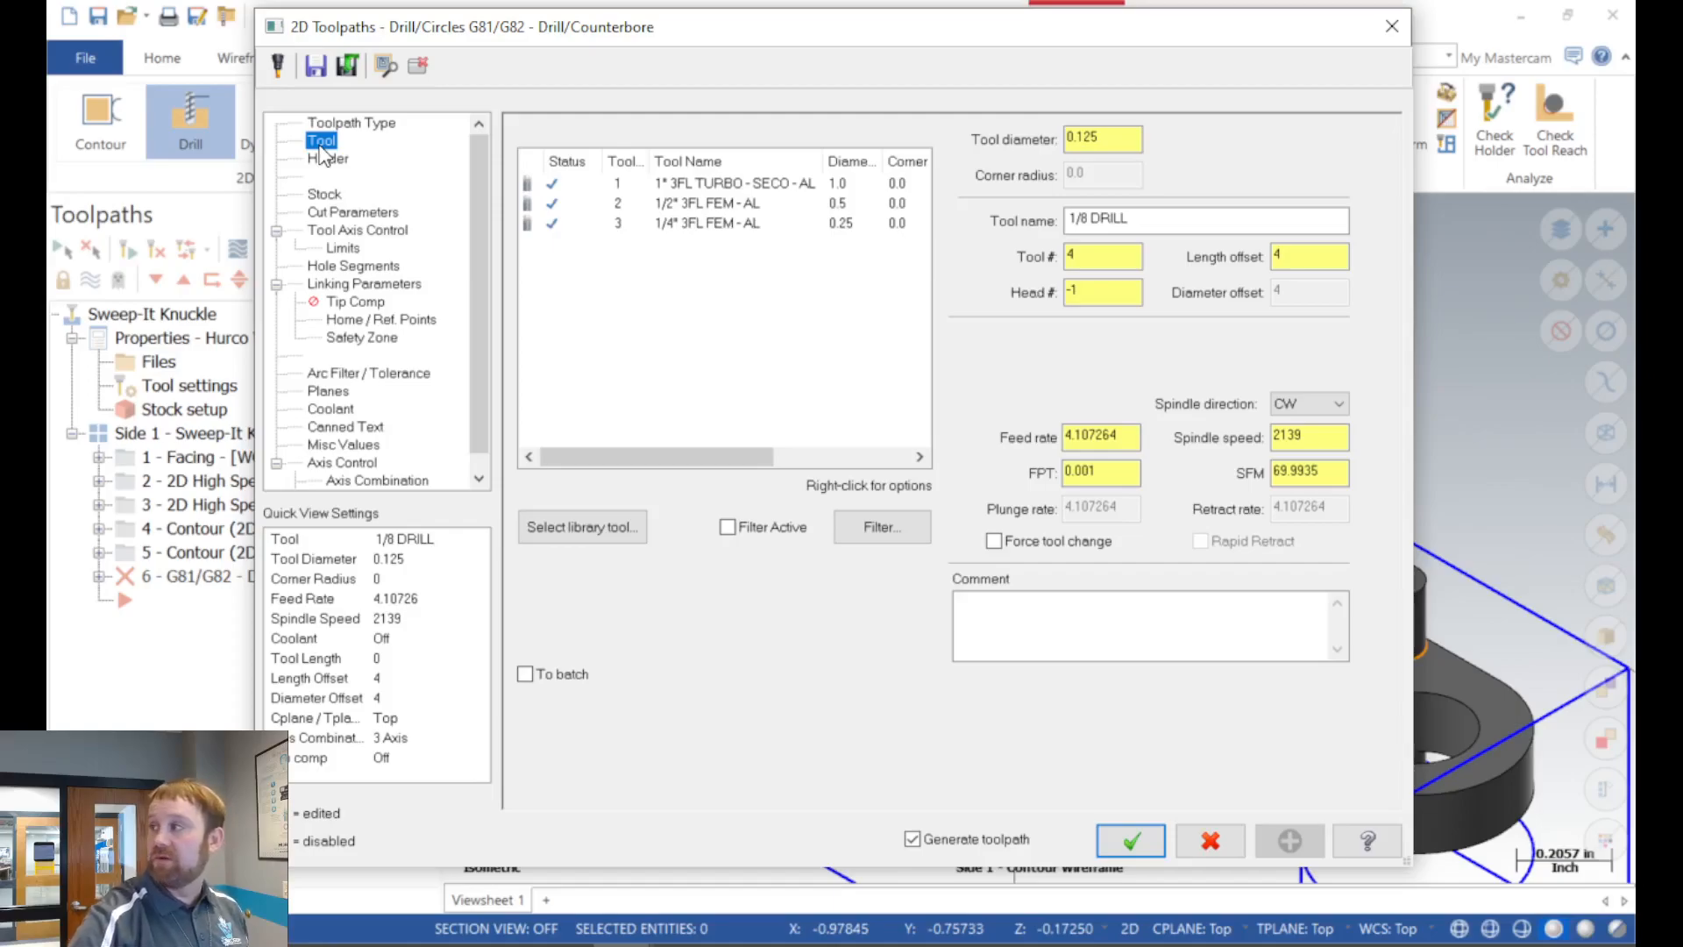
click(576, 530)
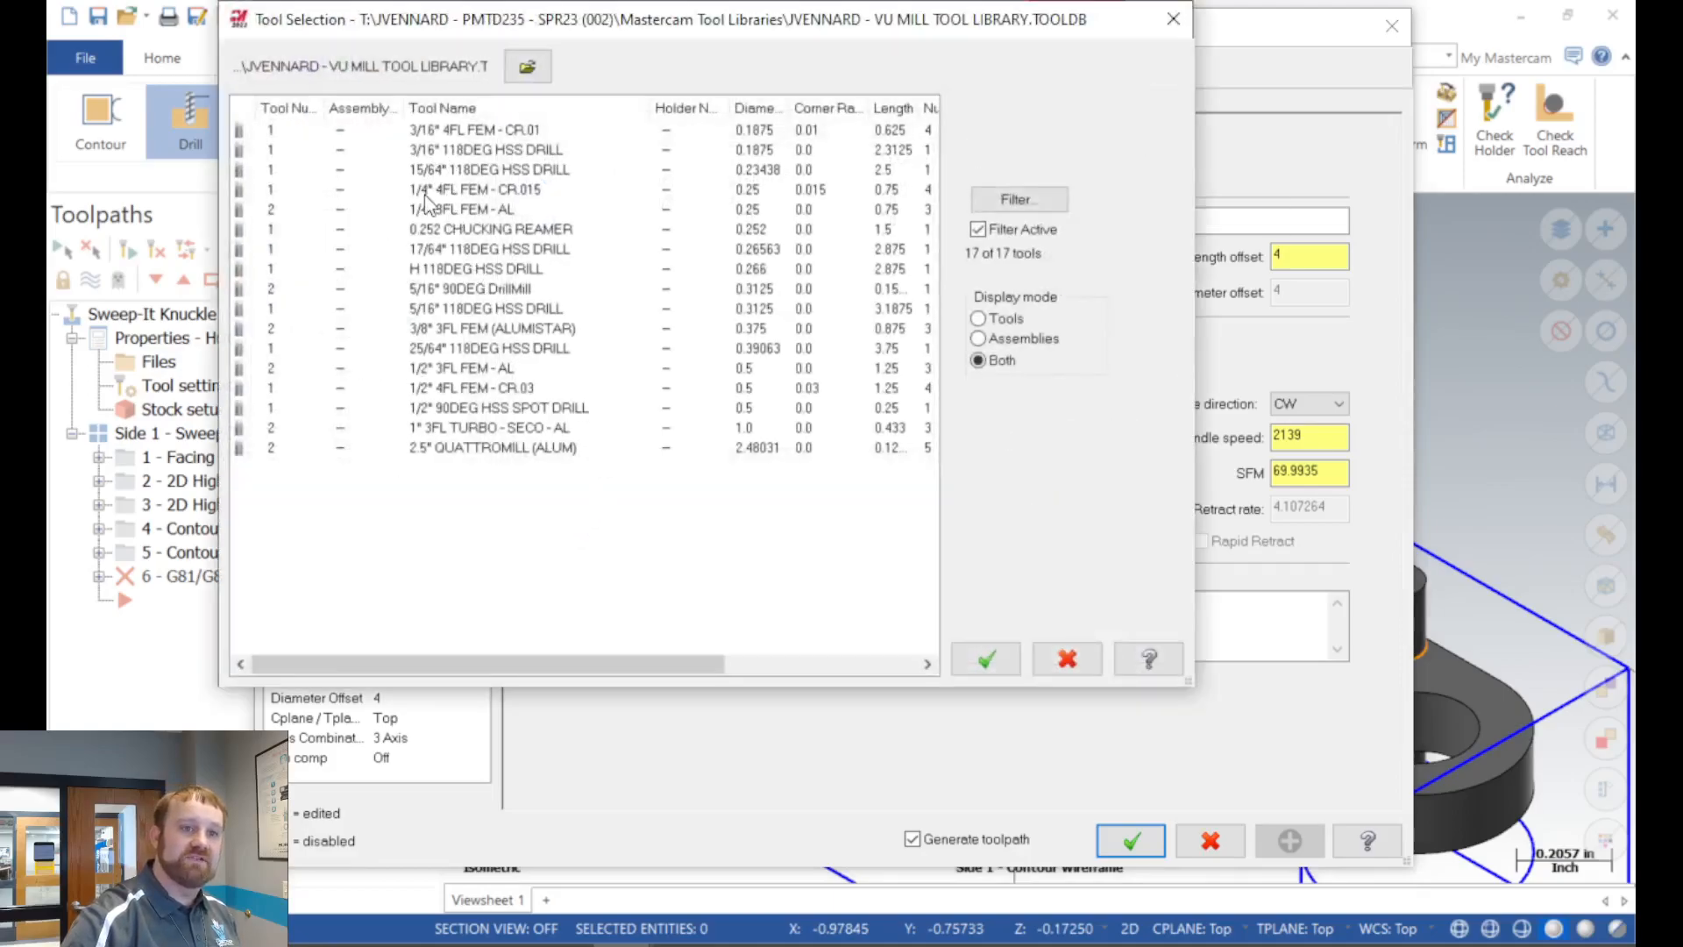
click(422, 290)
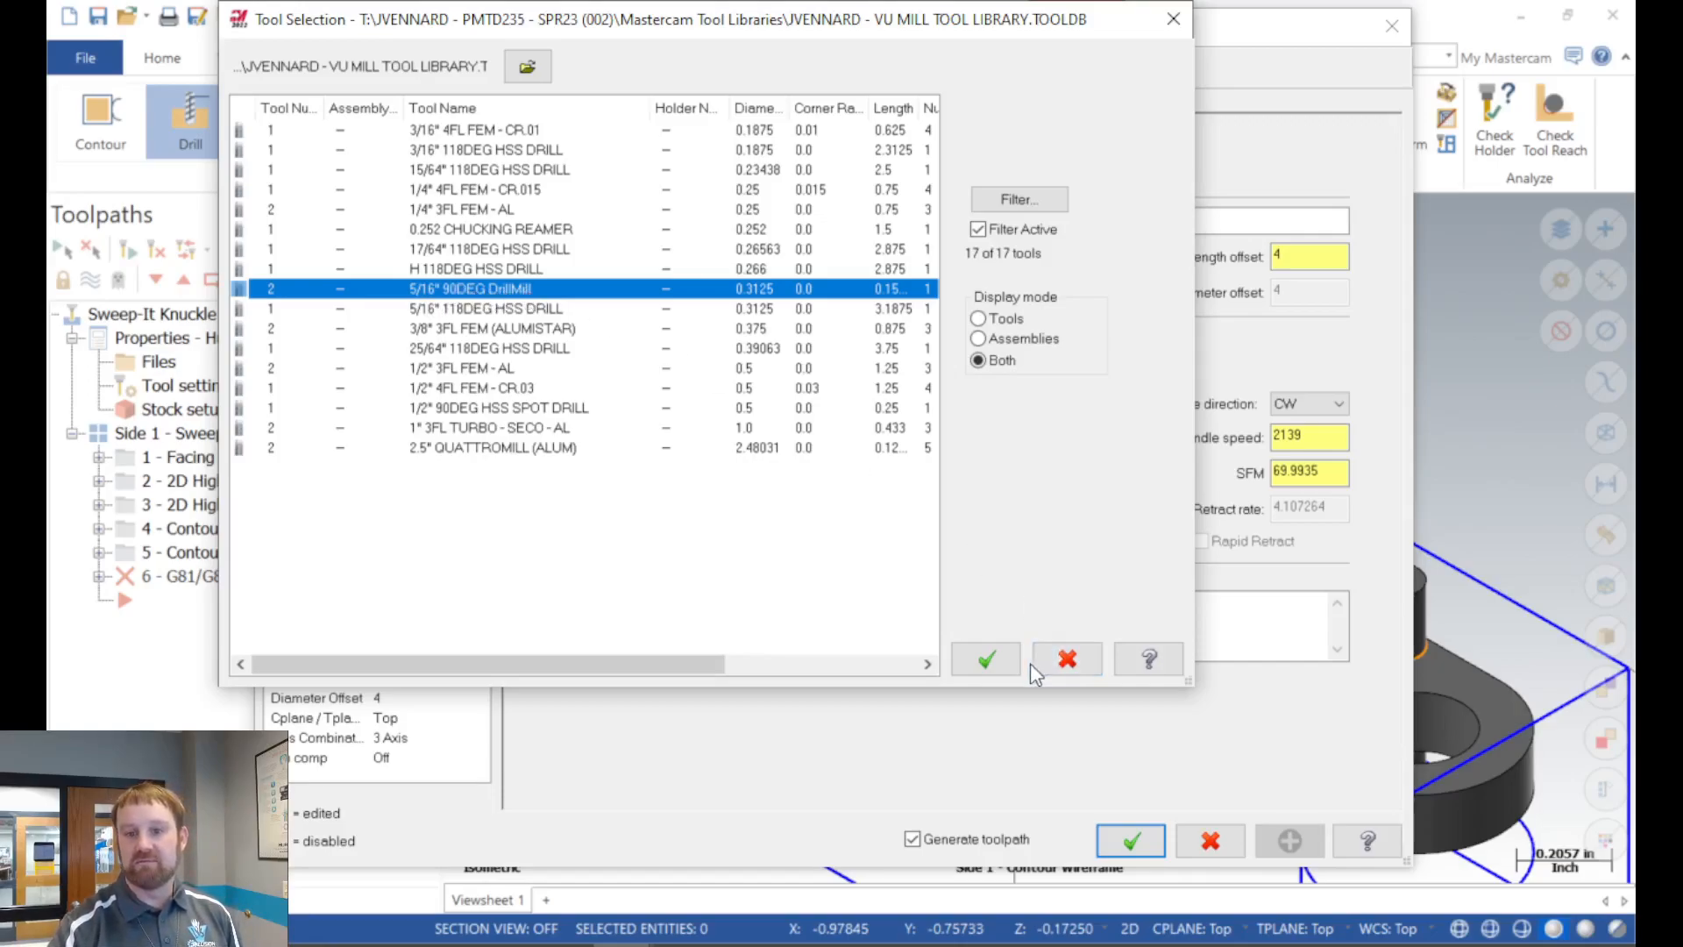
click(987, 659)
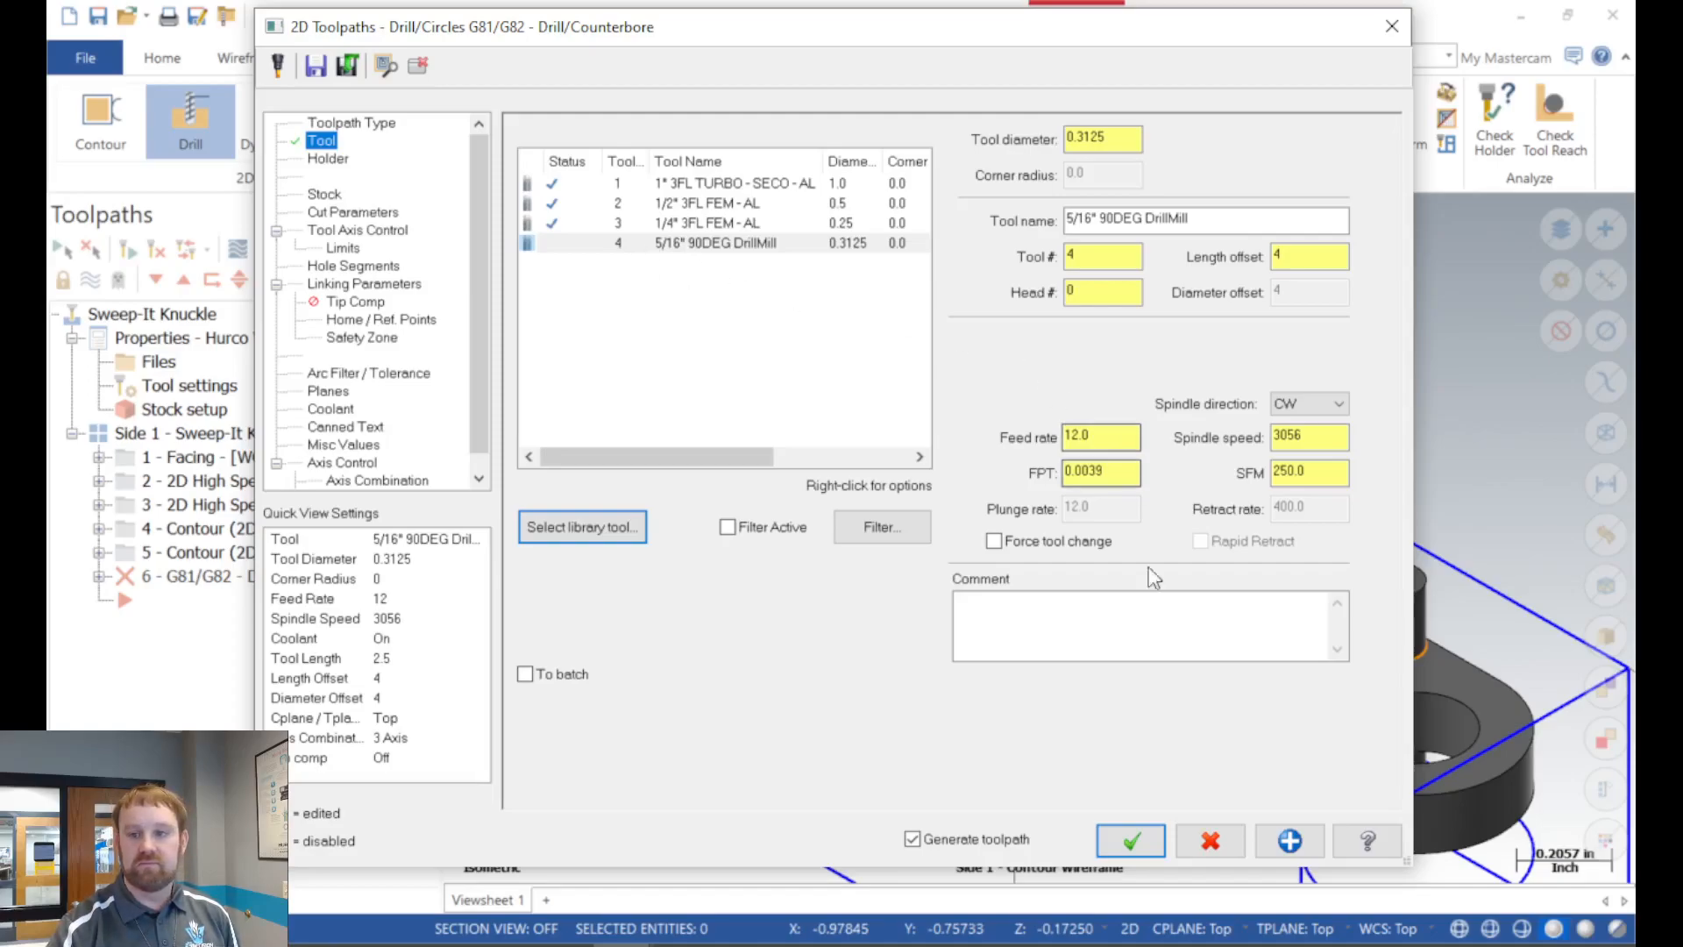
Add the comment "SPOT DRILL FOR THRU HOLES" to the drill operation.
click(1034, 630)
text(spot)
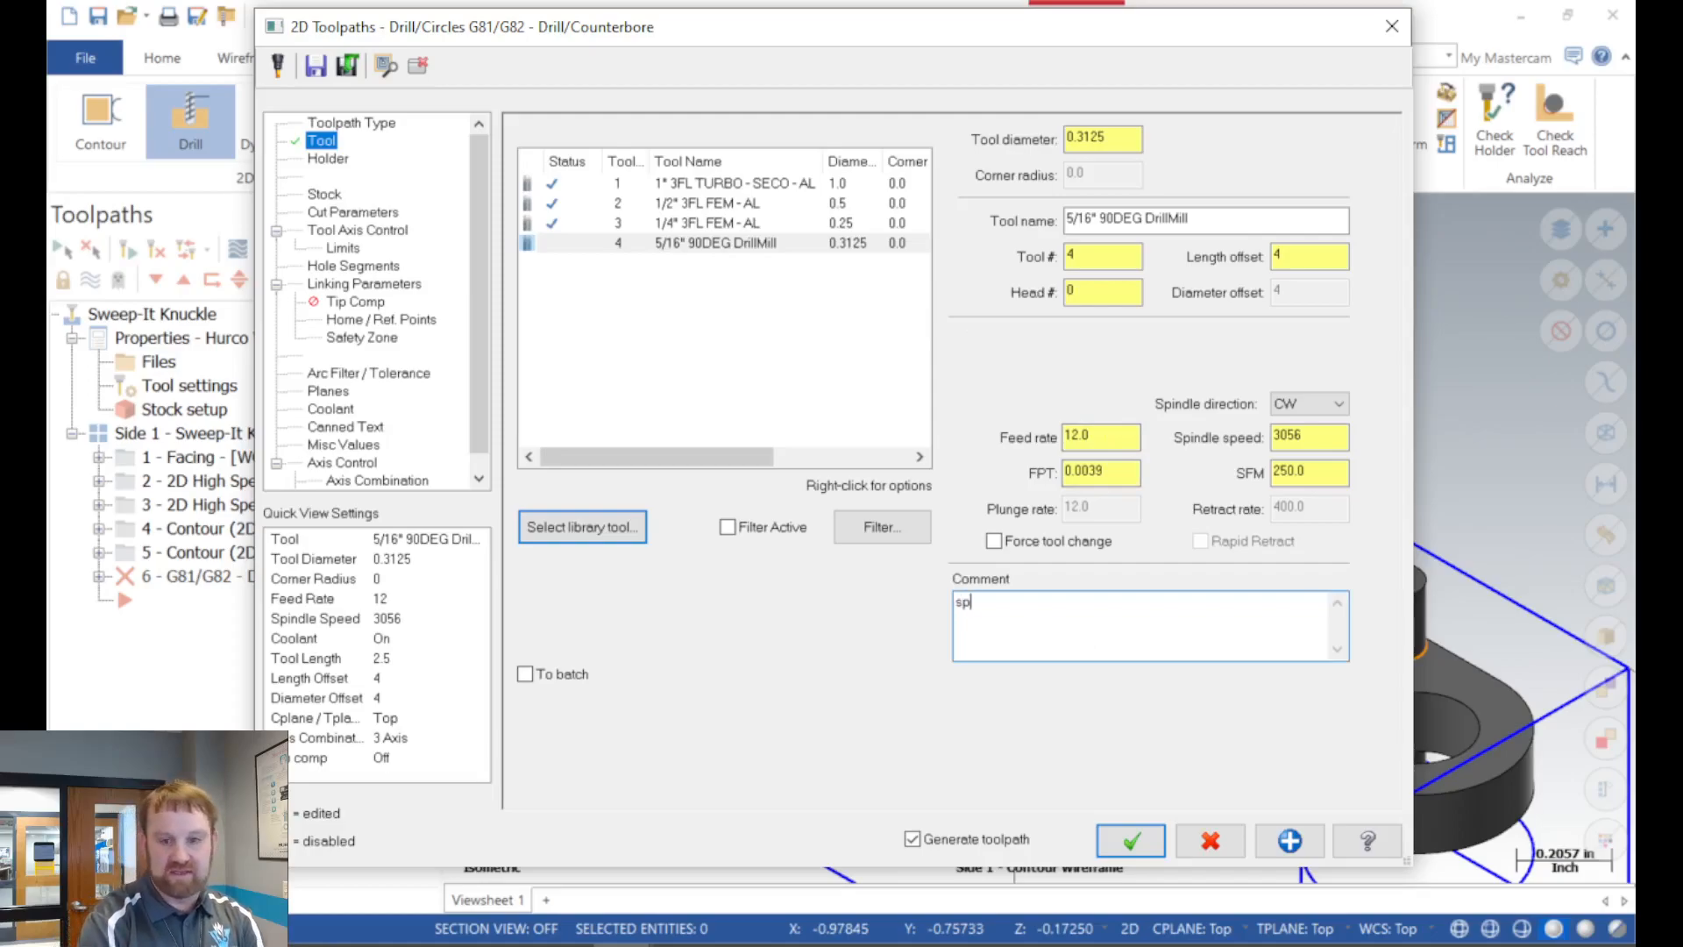
key(BackSpace)
key(BackSpace)
key(BackSpace)
key(BackSpace)
text(SPOT )
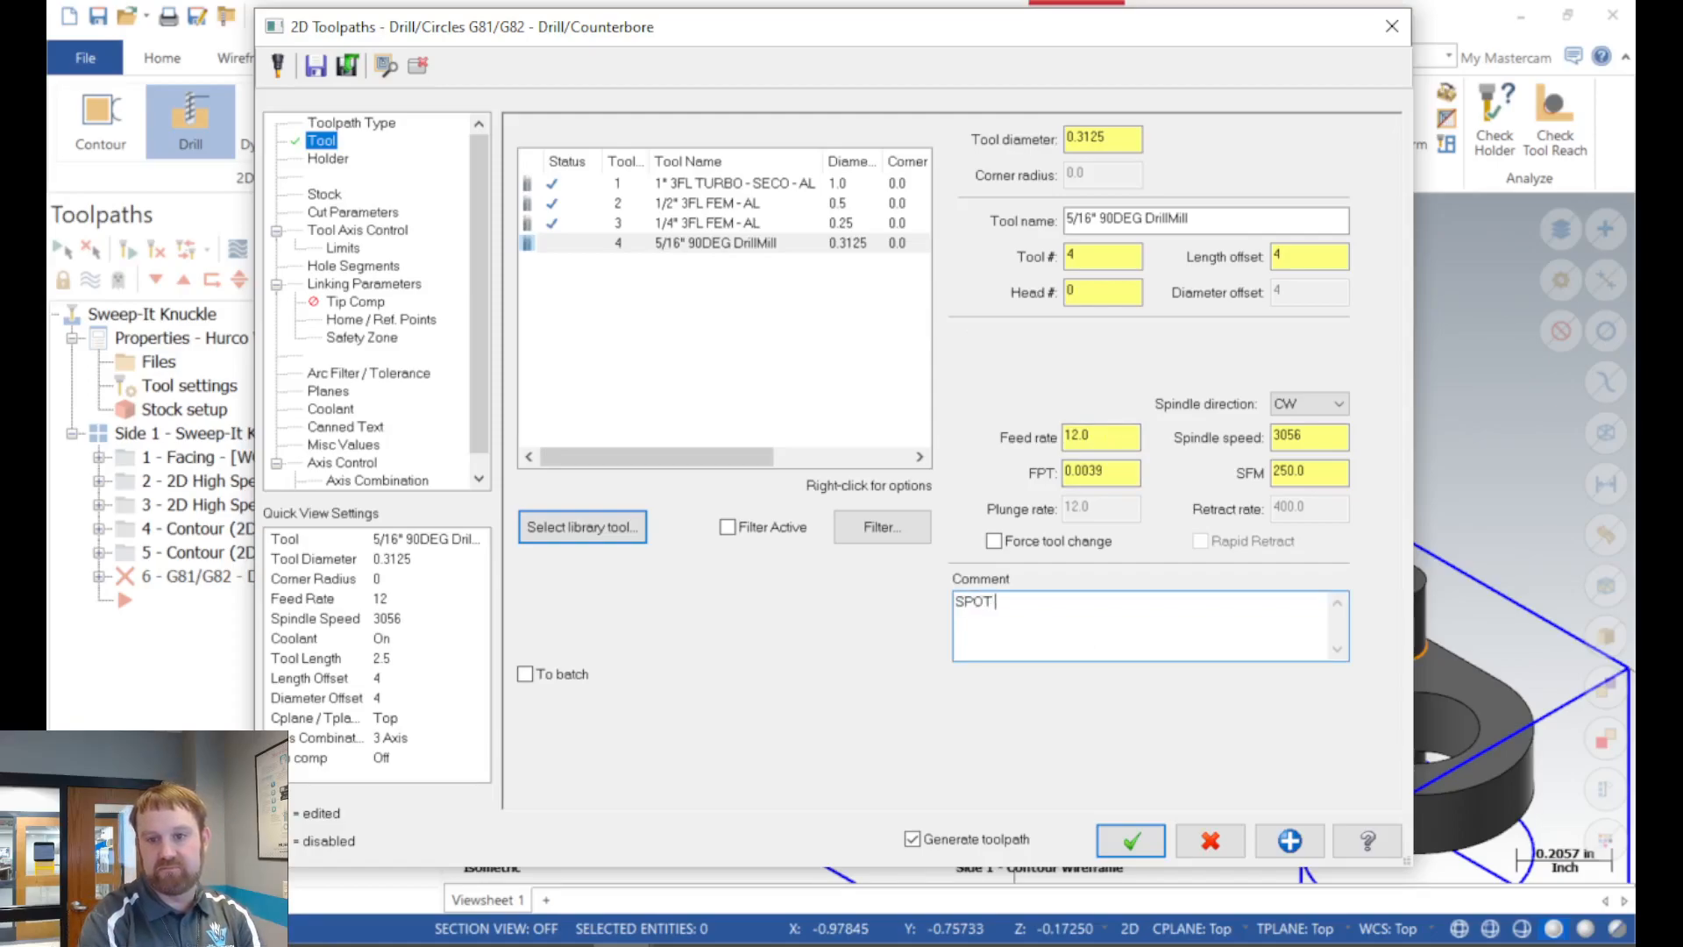
text(DRILL FO)
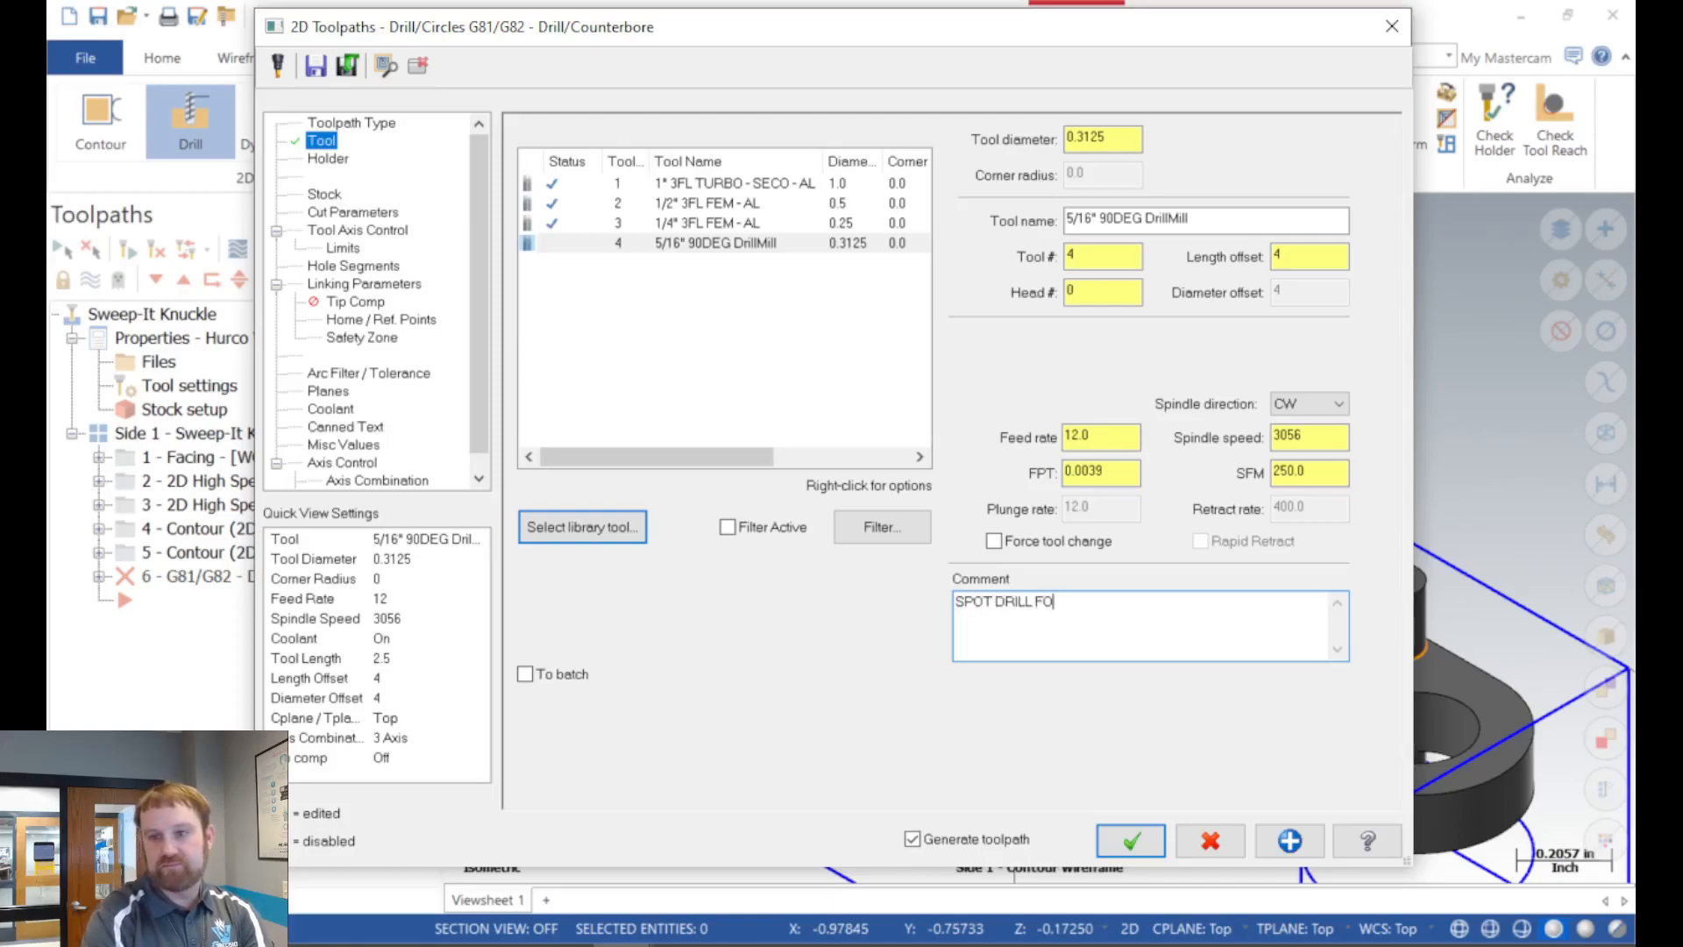
text(R THRU HOLES)
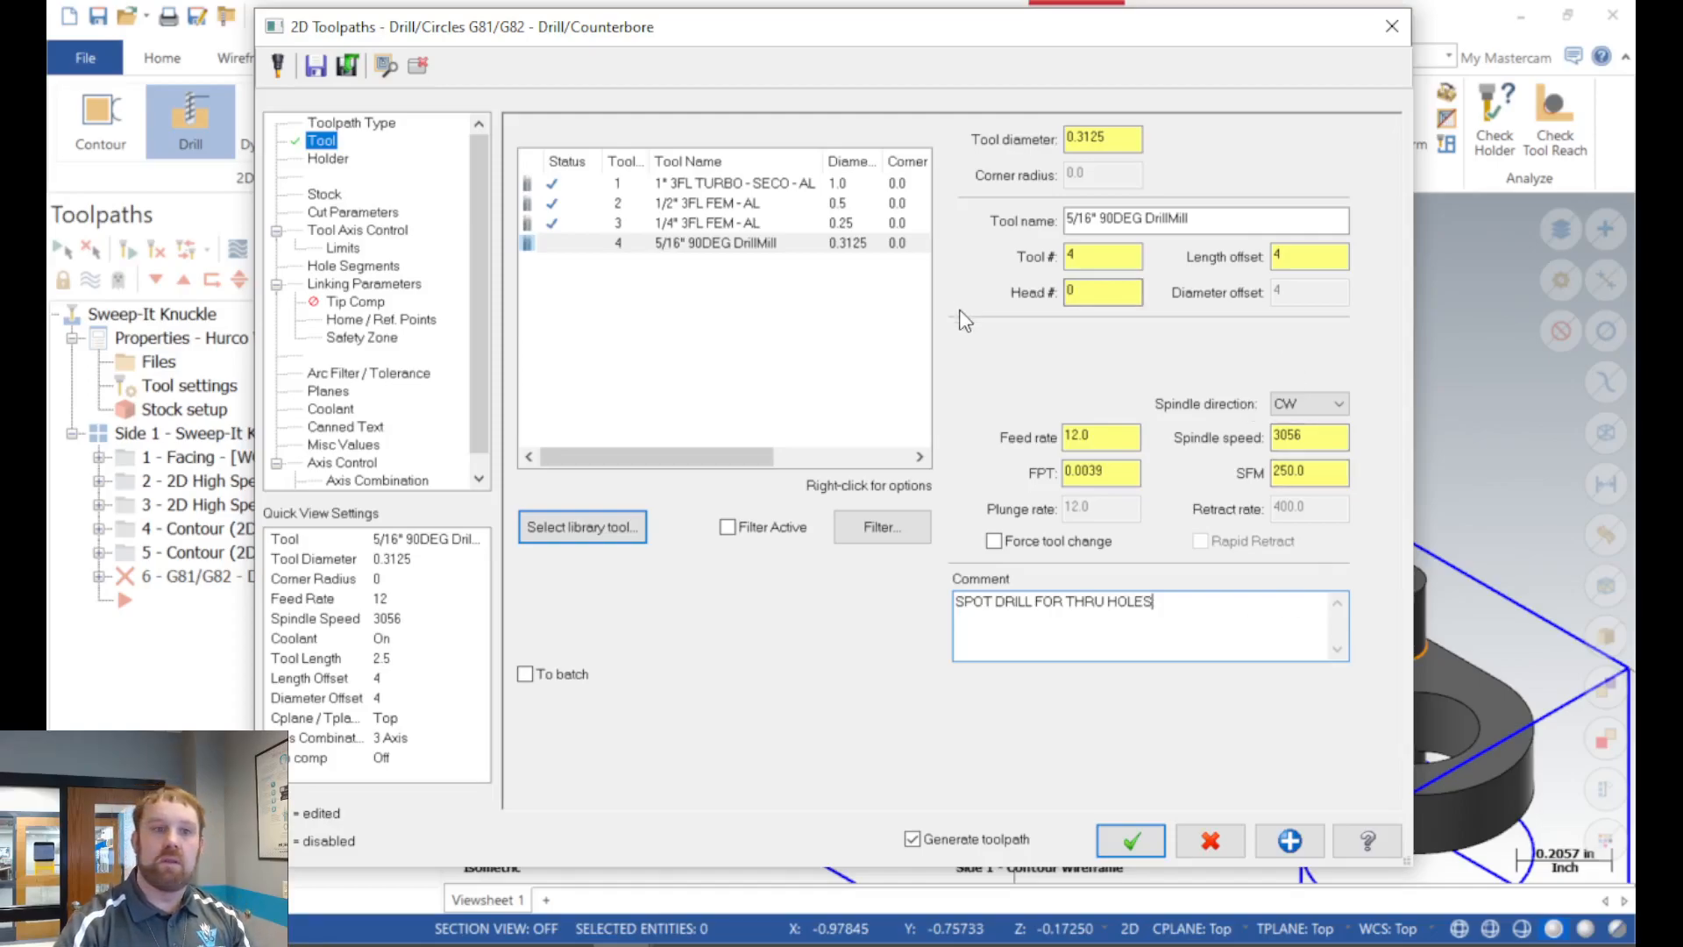
Enable a 2.0 incremental clearance in the linking parameters, used only at the start and end of the operation.
click(350, 213)
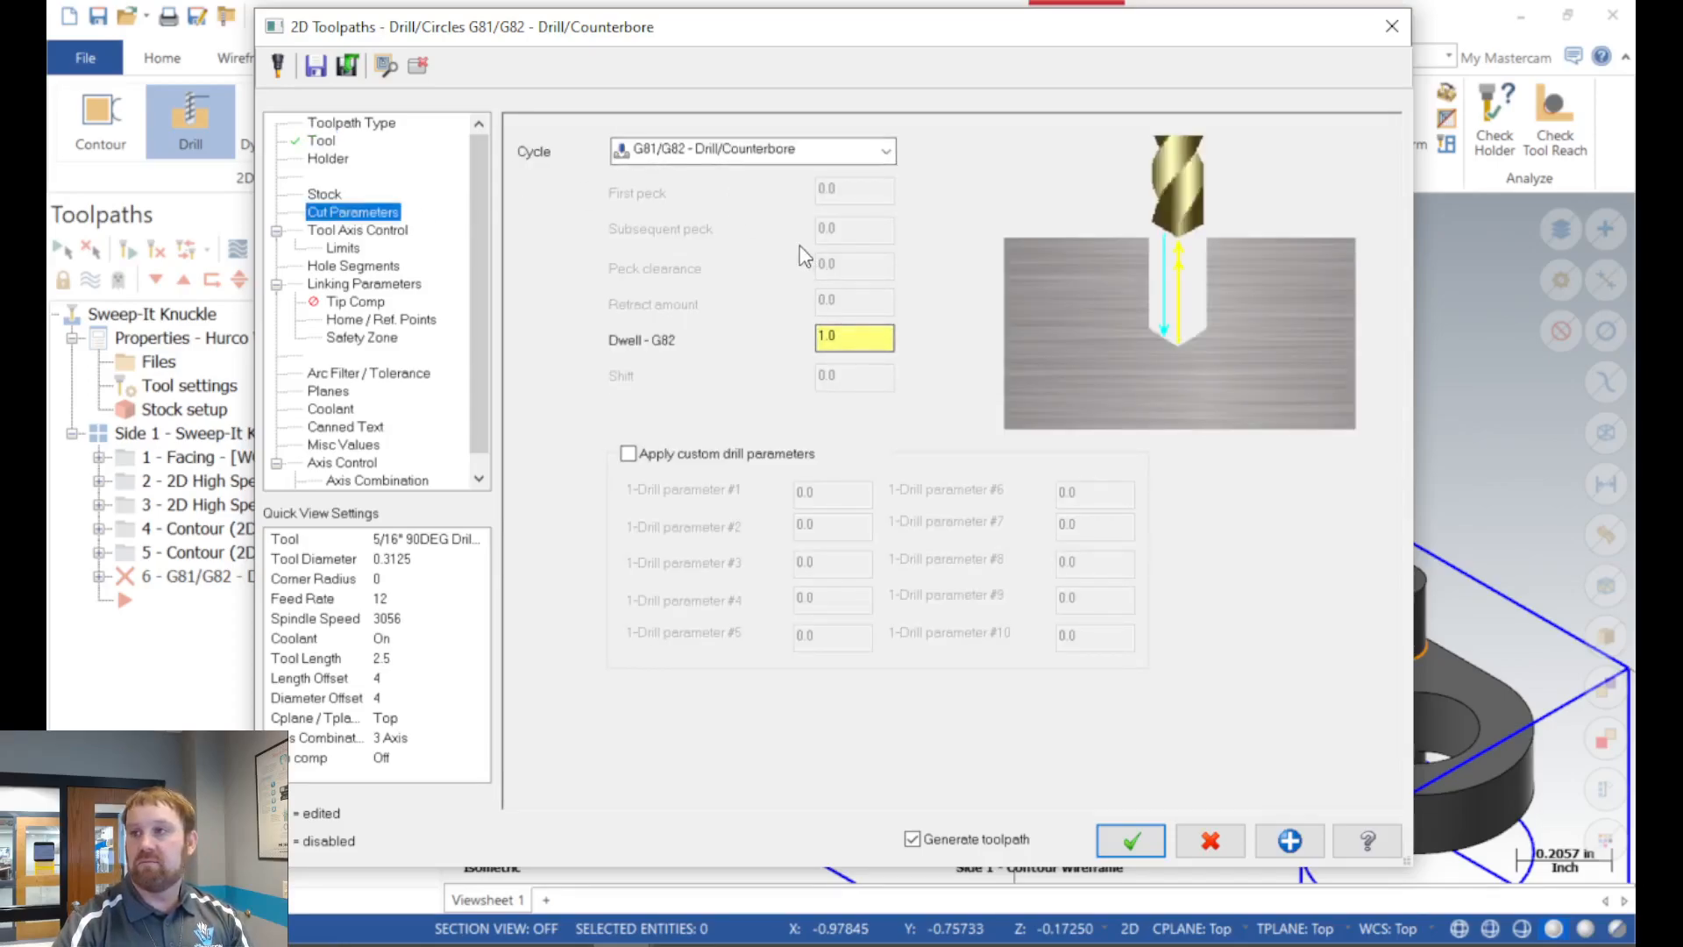
click(276, 231)
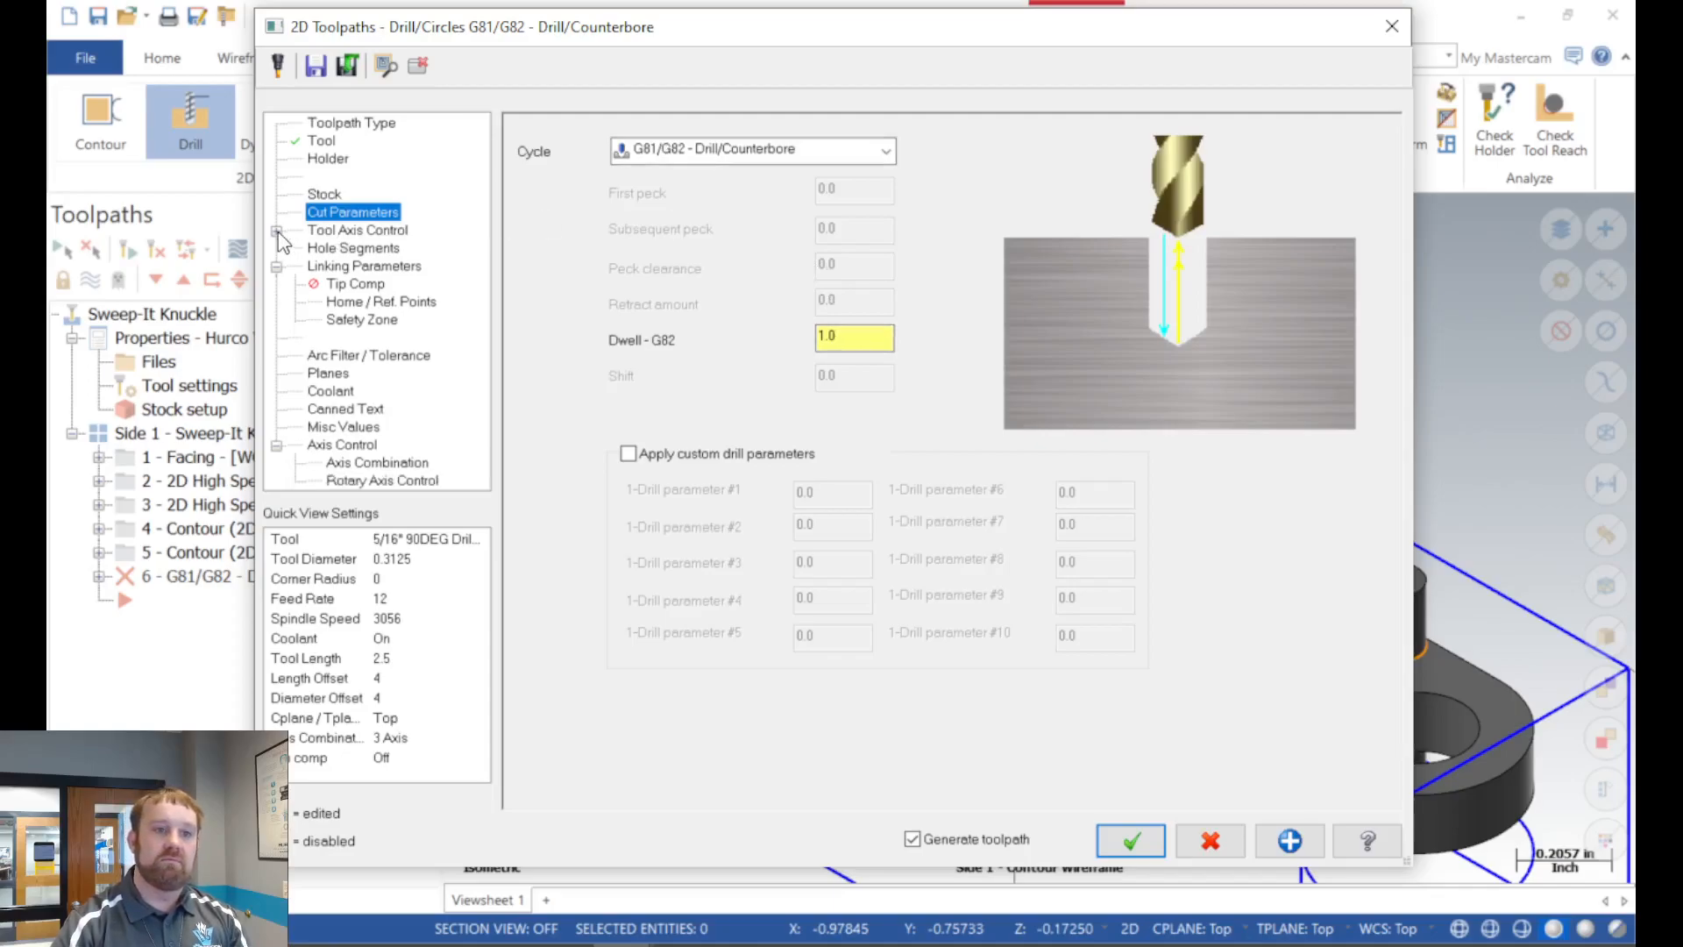
click(357, 268)
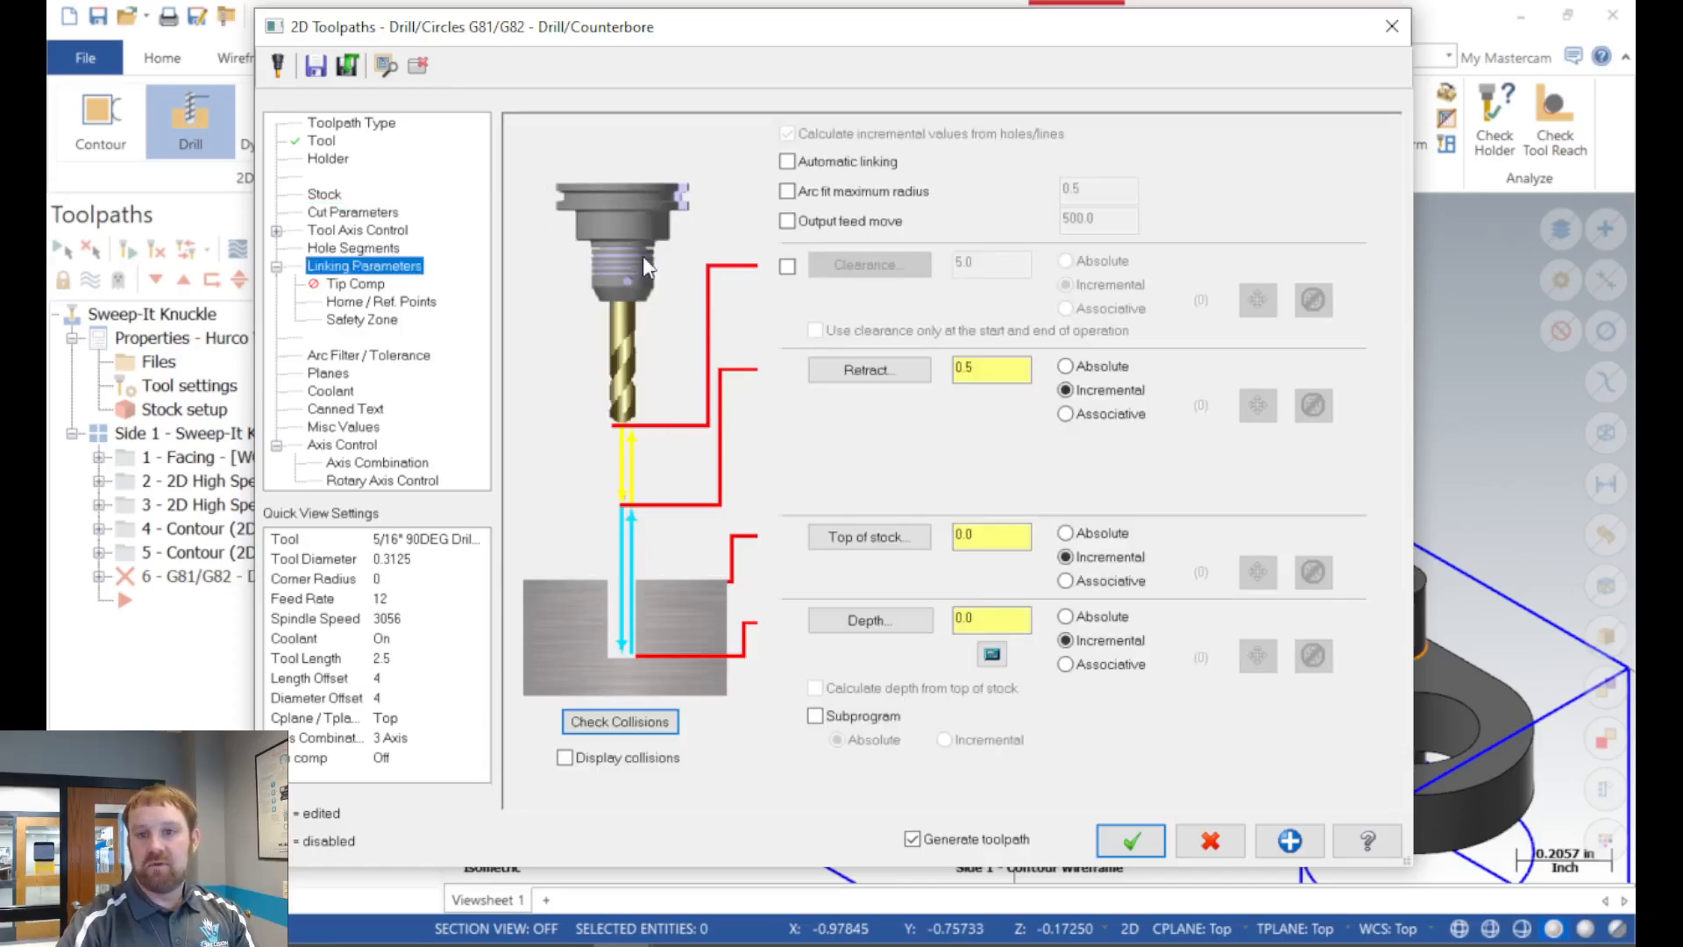
click(787, 265)
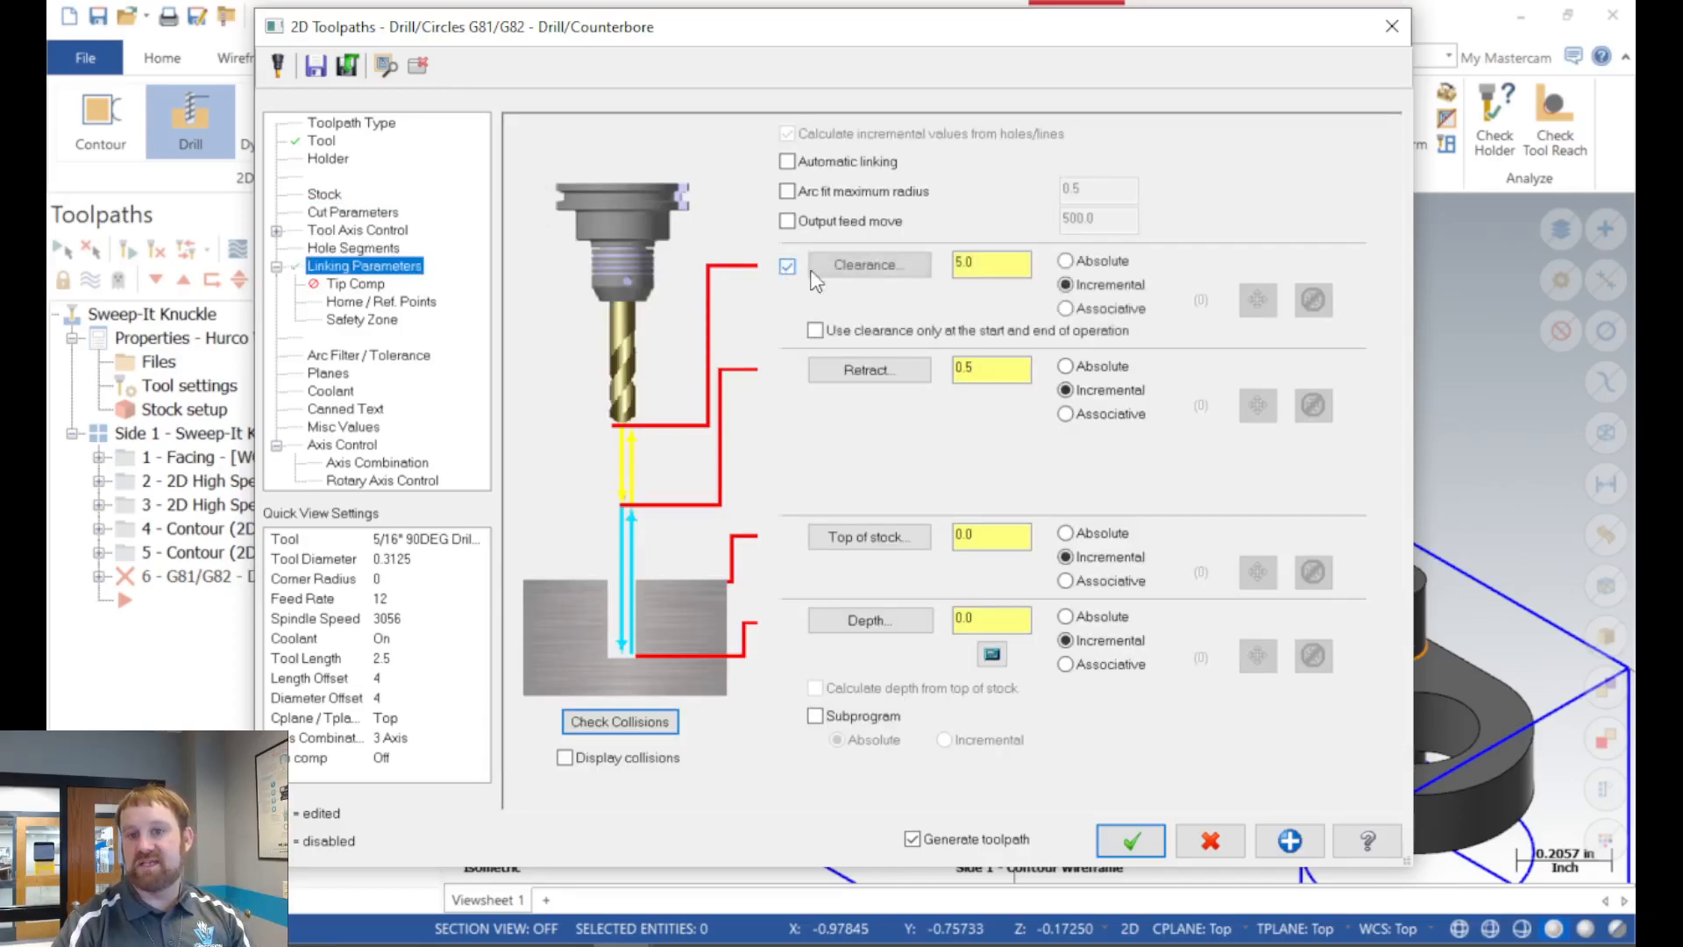
drag(1017, 265, 949, 268)
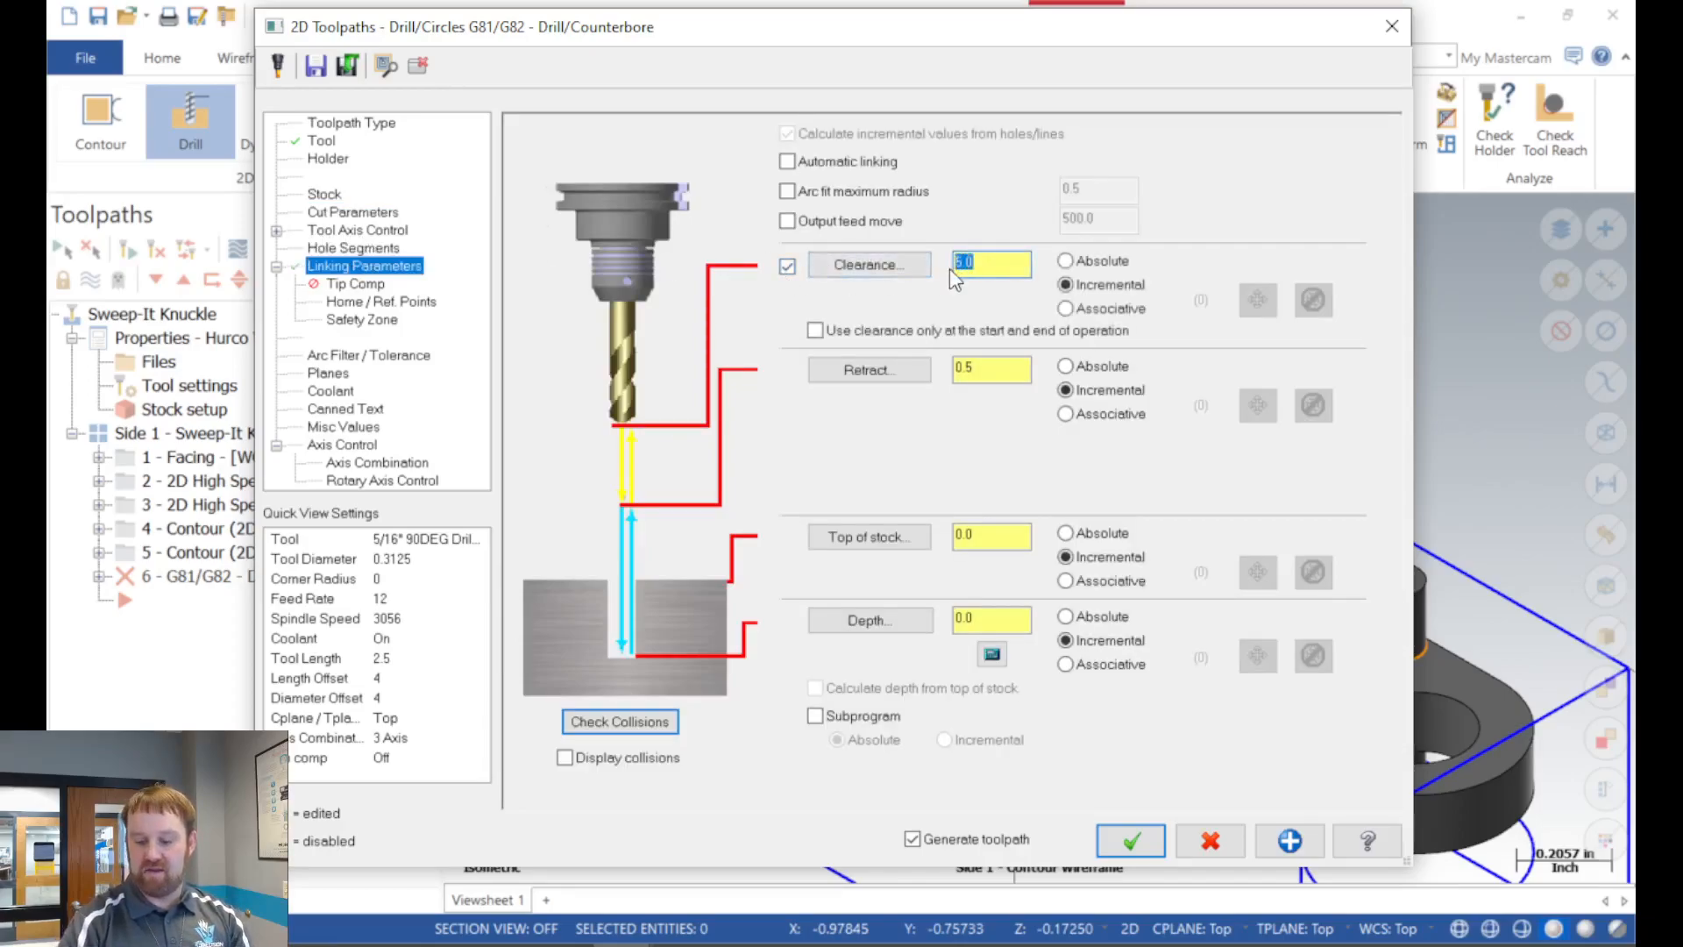
text(2)
key(Return)
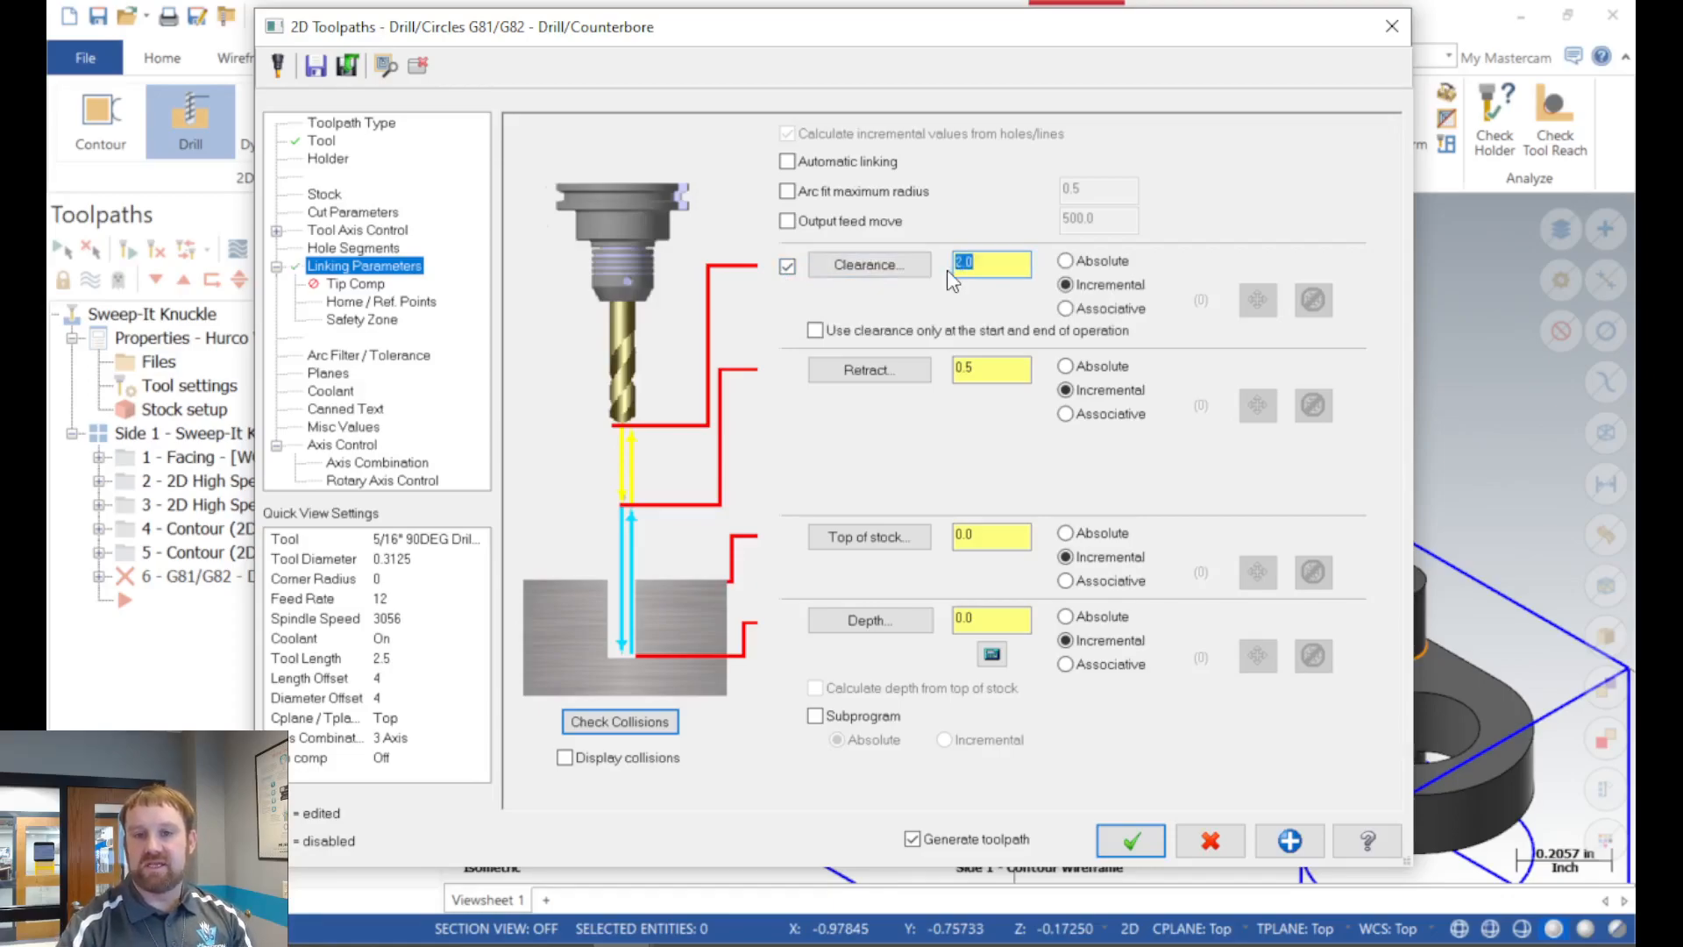
click(1003, 260)
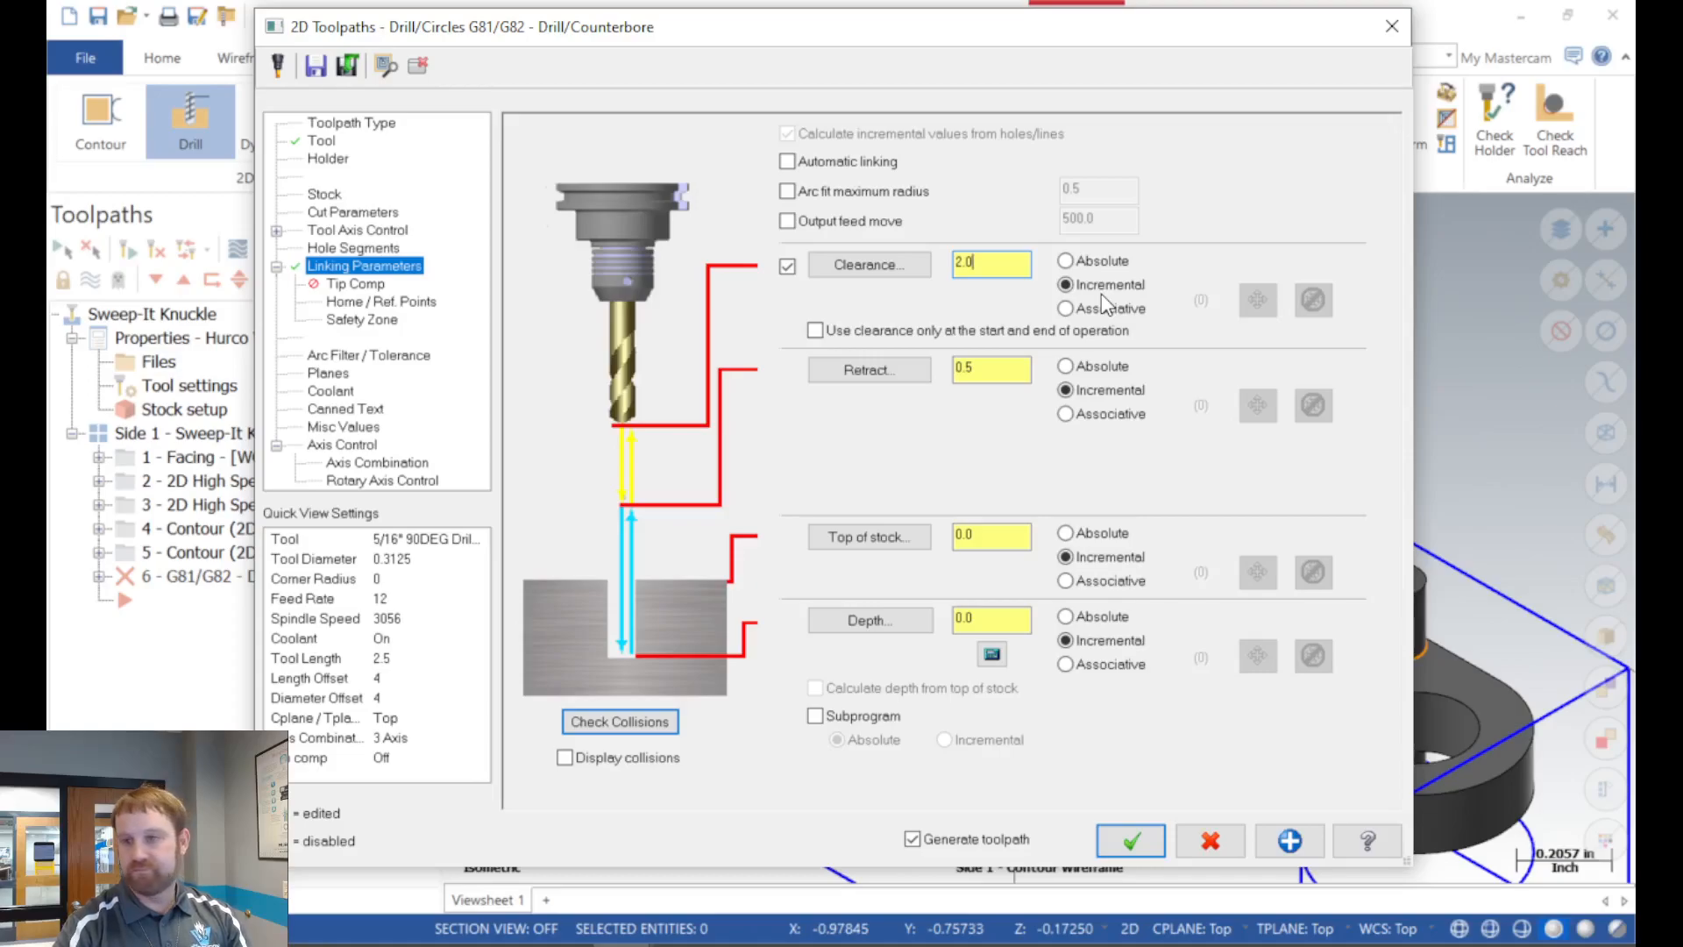
click(904, 334)
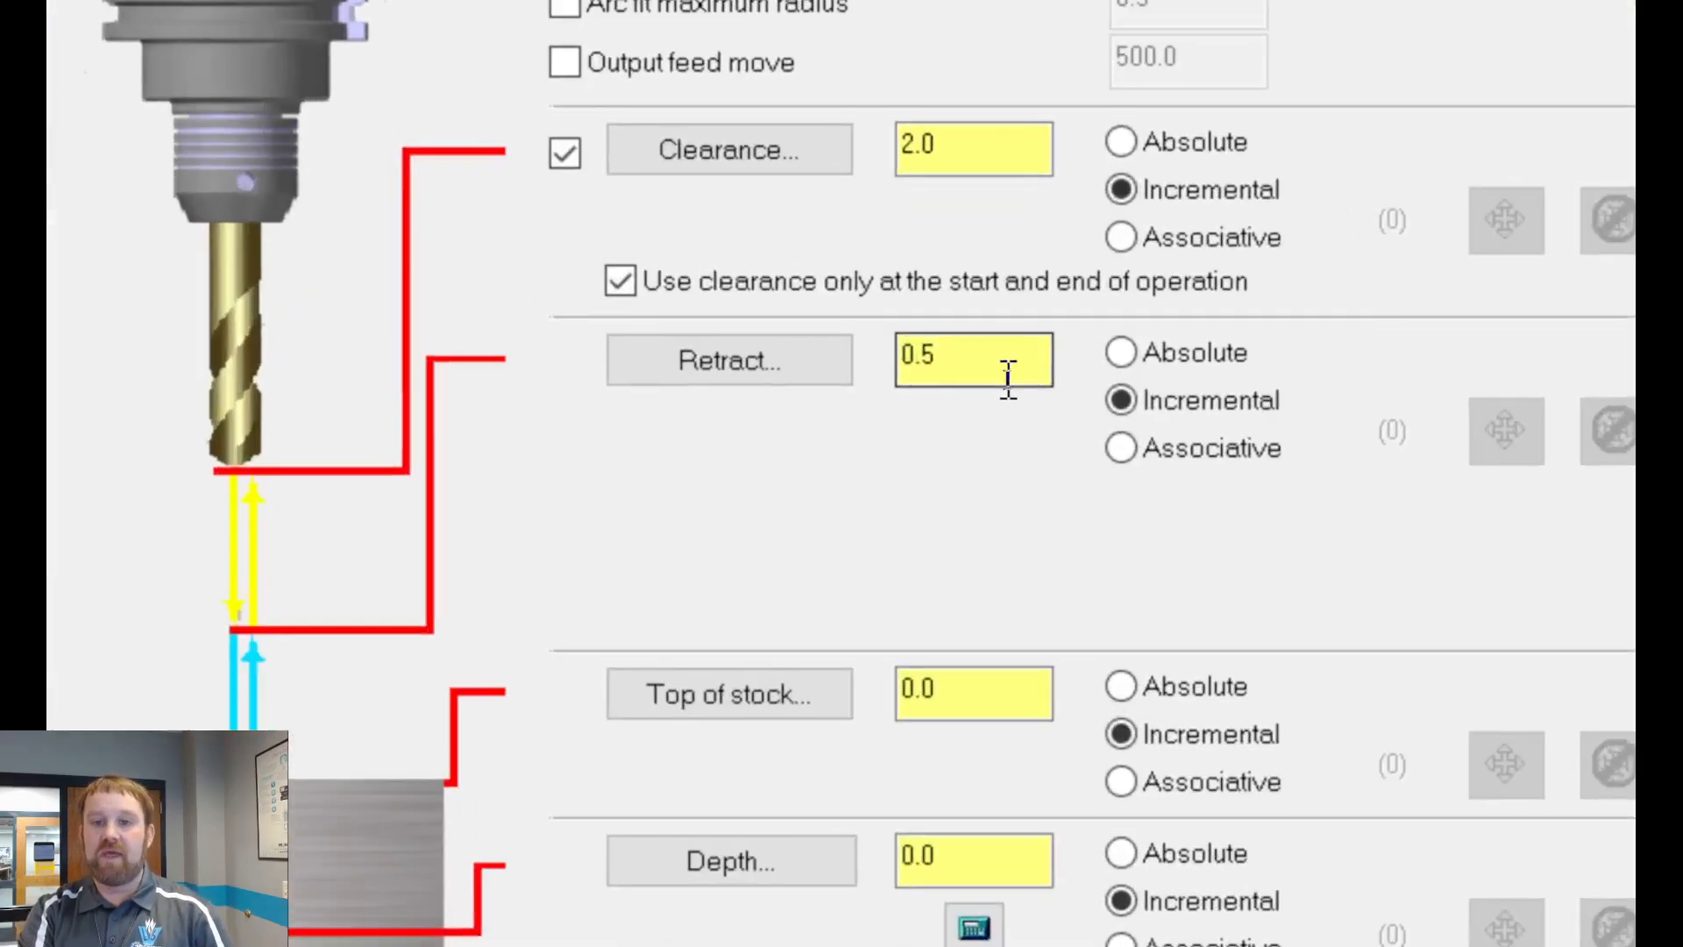
Set the incremental retract height of the drill operation to 0.05.
drag(1001, 377, 948, 374)
text(.05)
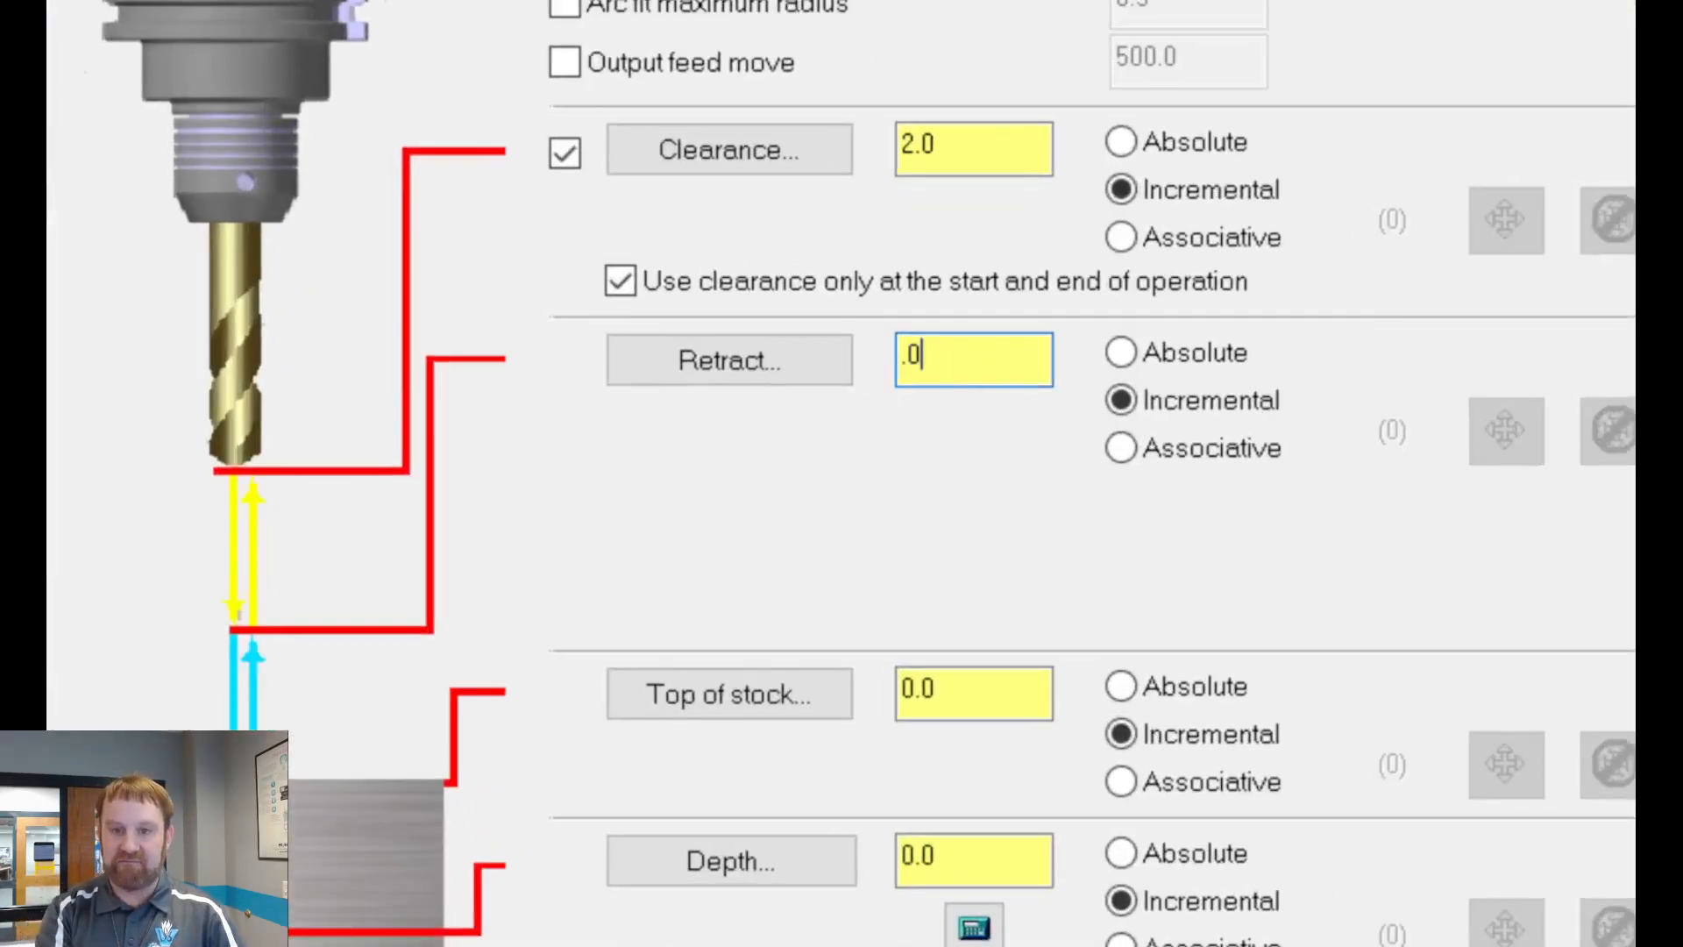
key(Return)
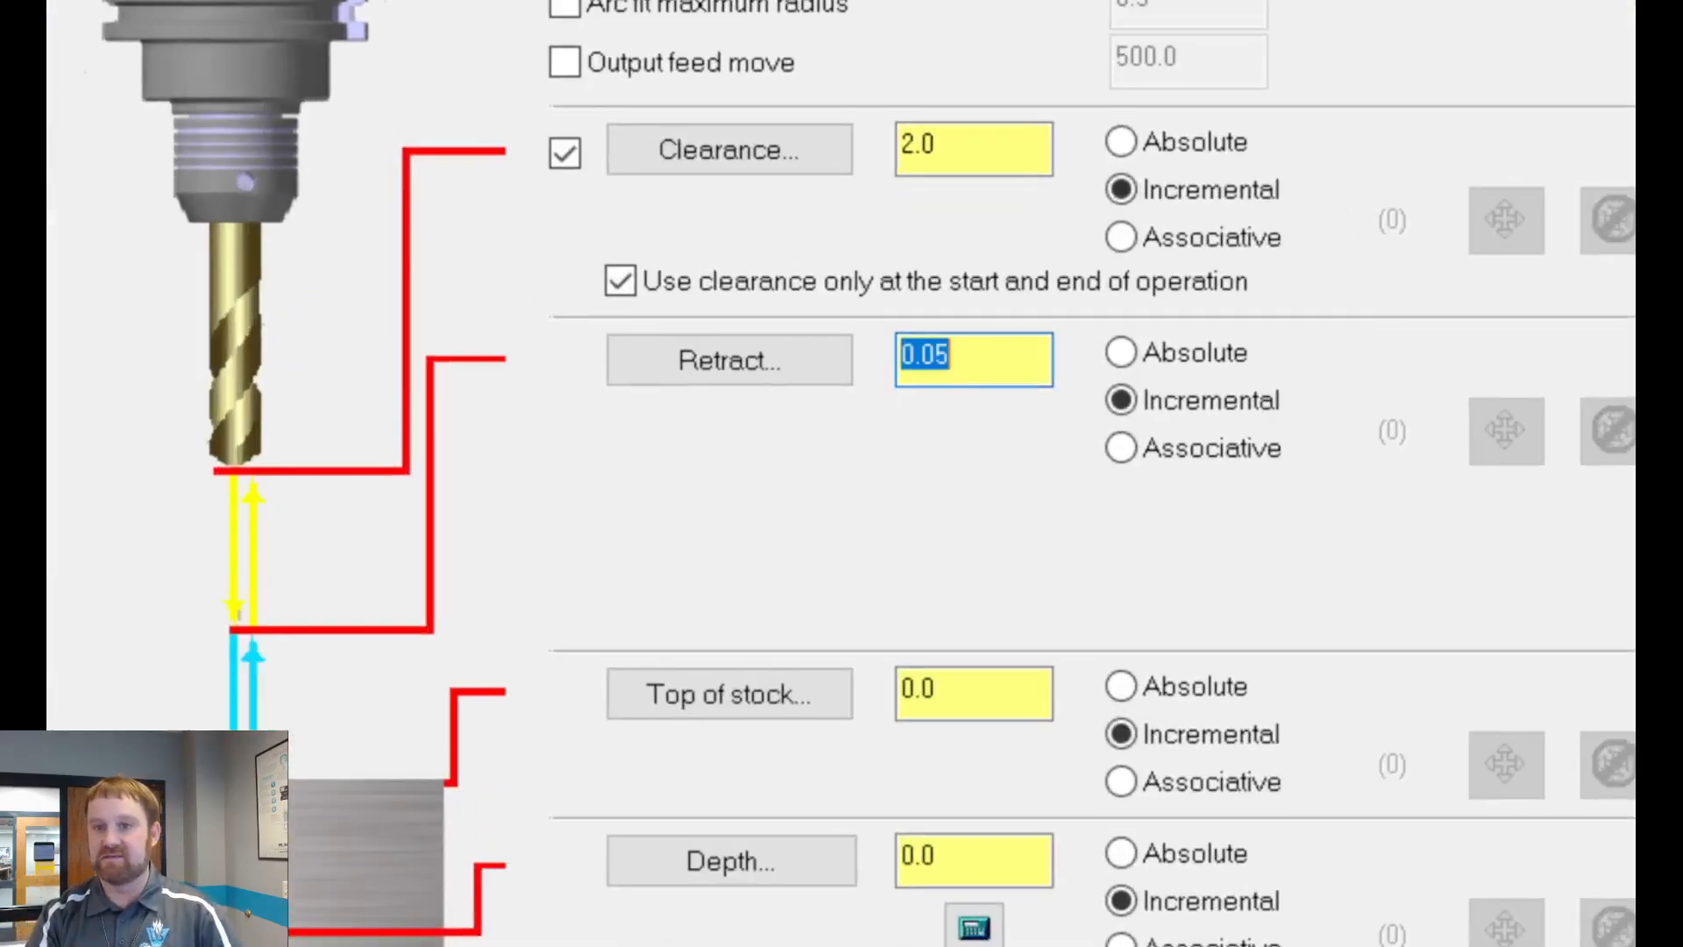
click(983, 362)
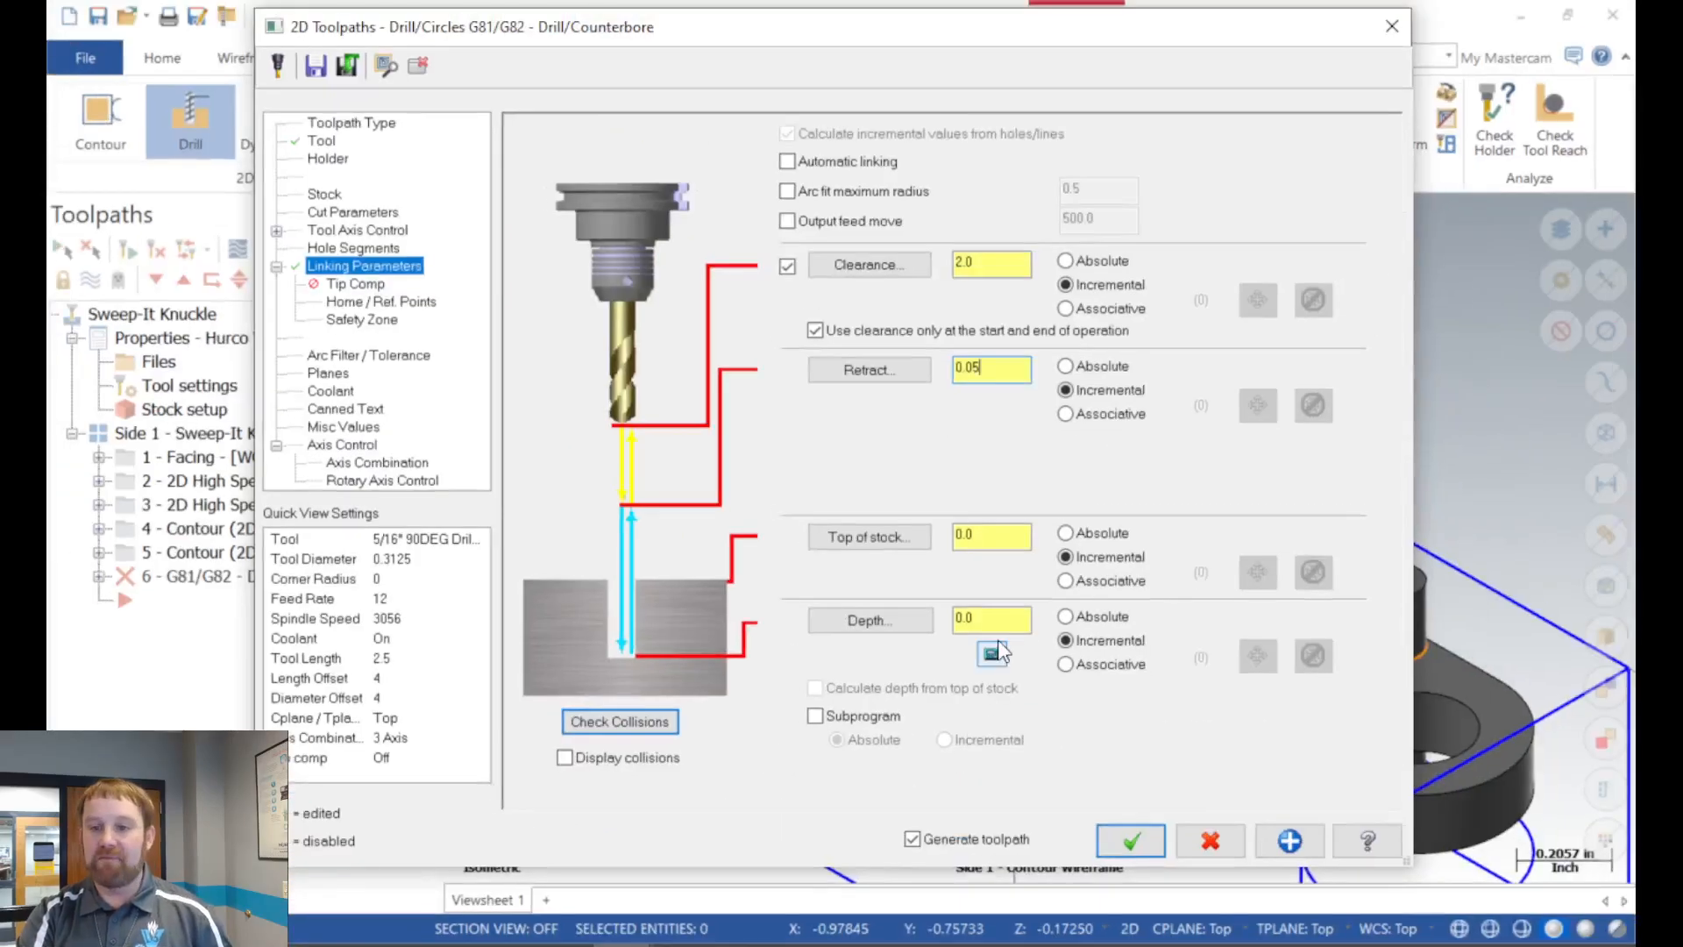
Make top of stock and depth absolute, and take the top of stock, -0.1725, from a point on the holes' ledge face.
click(1066, 537)
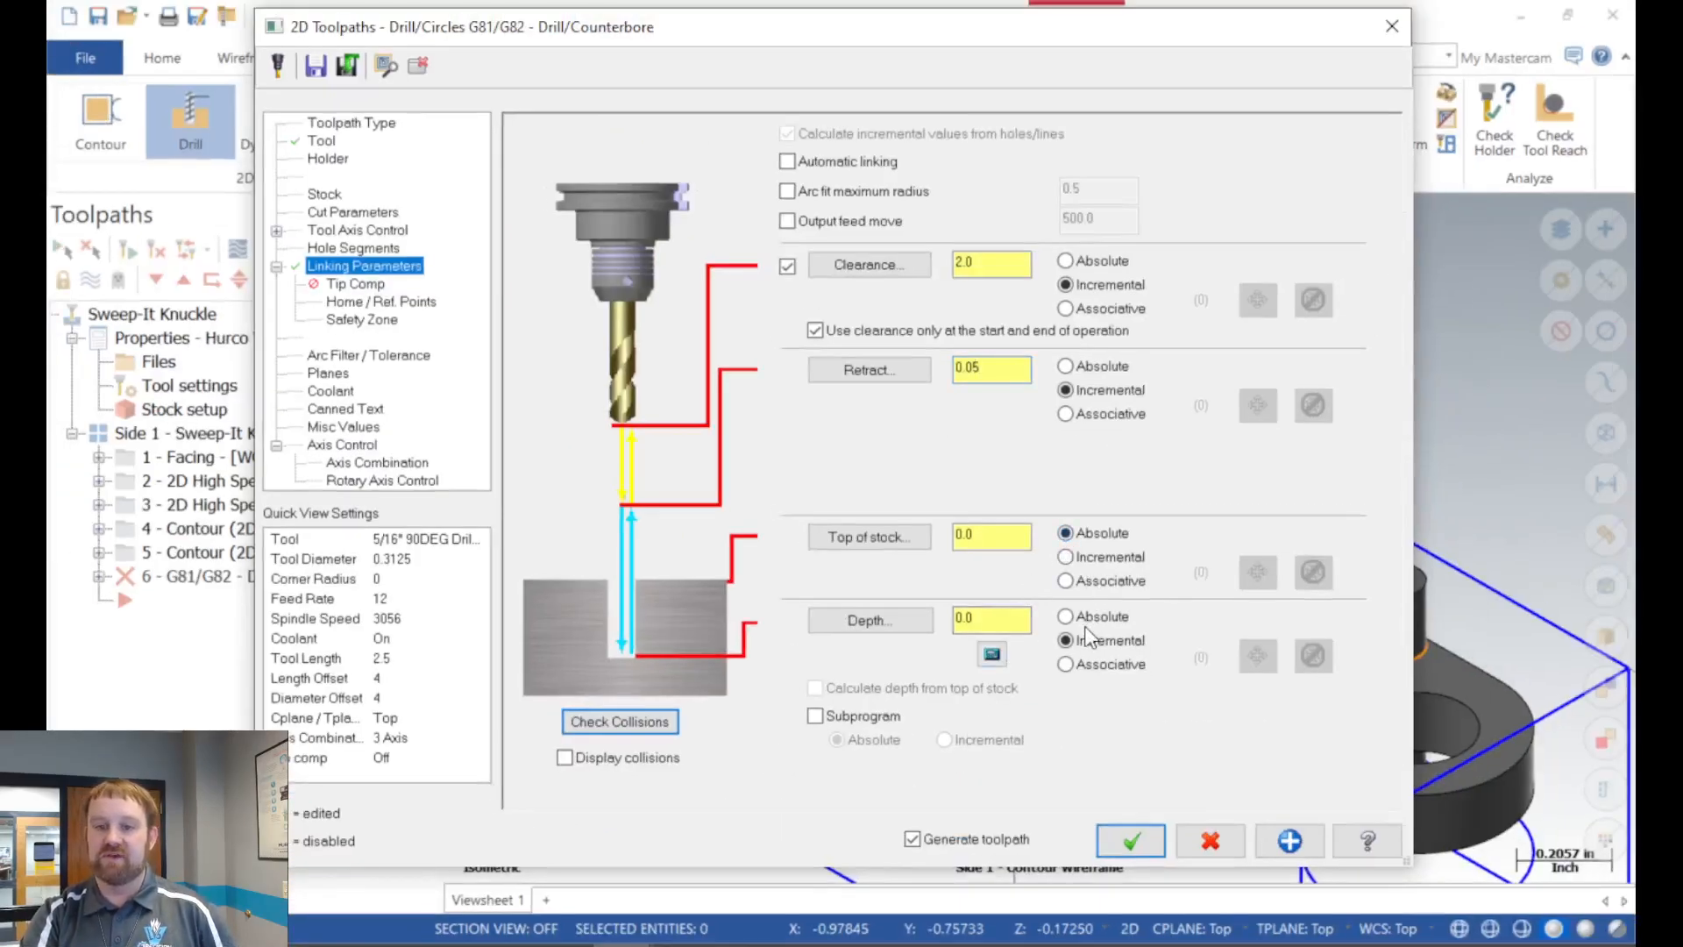
click(1078, 620)
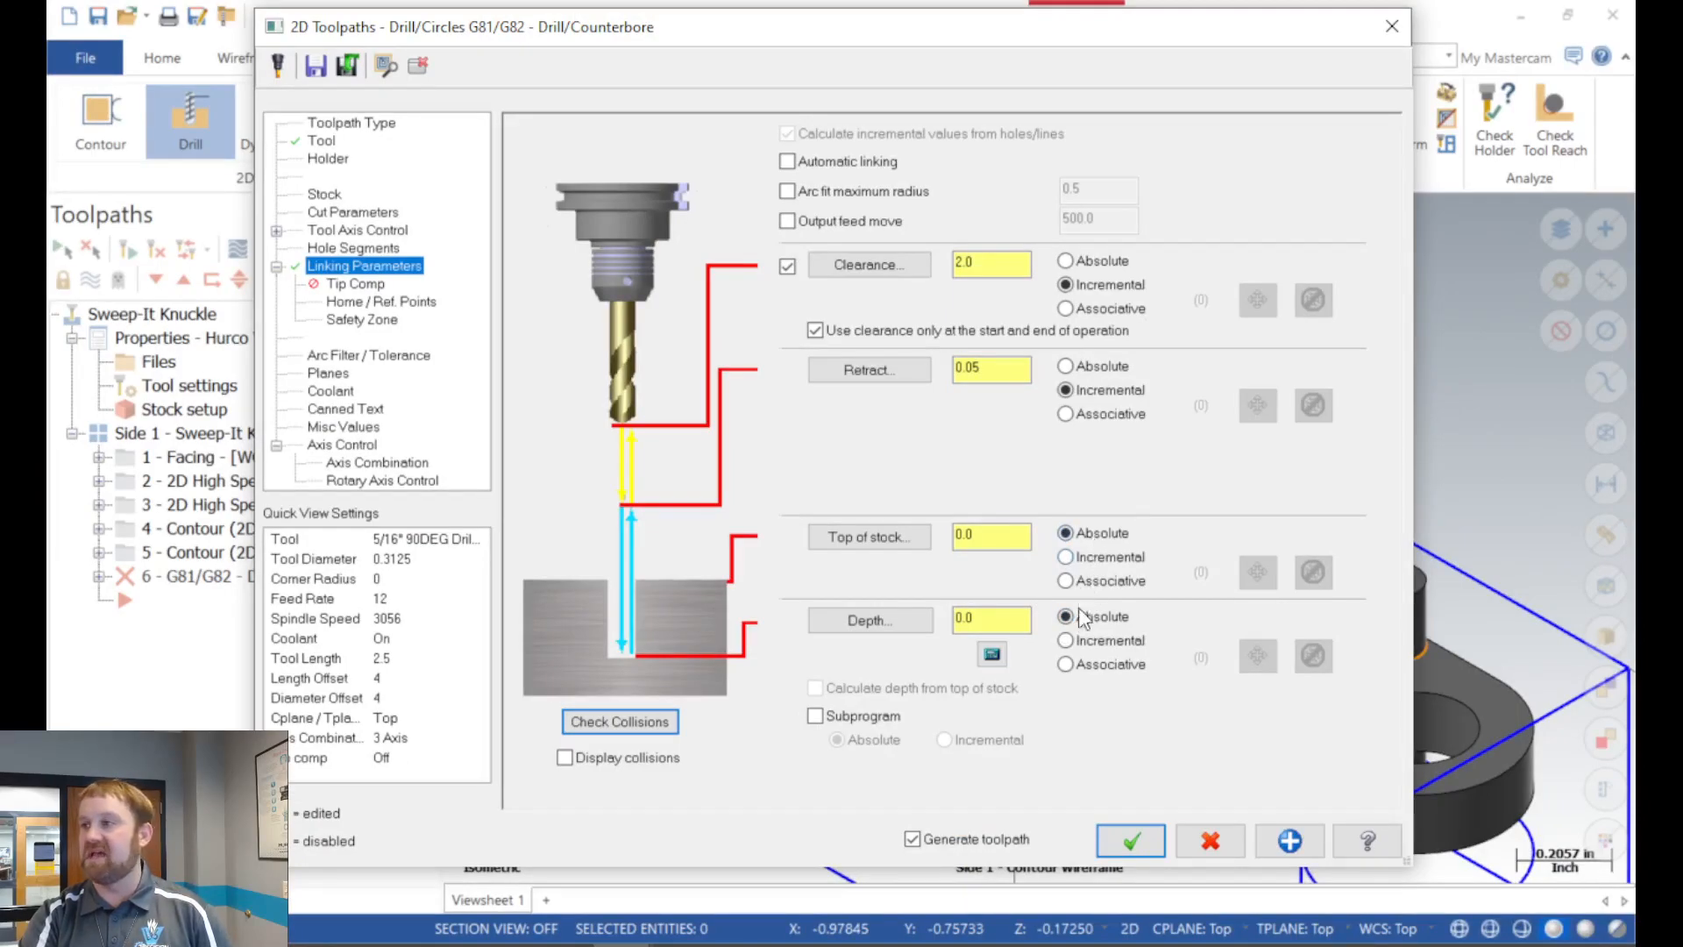
click(875, 539)
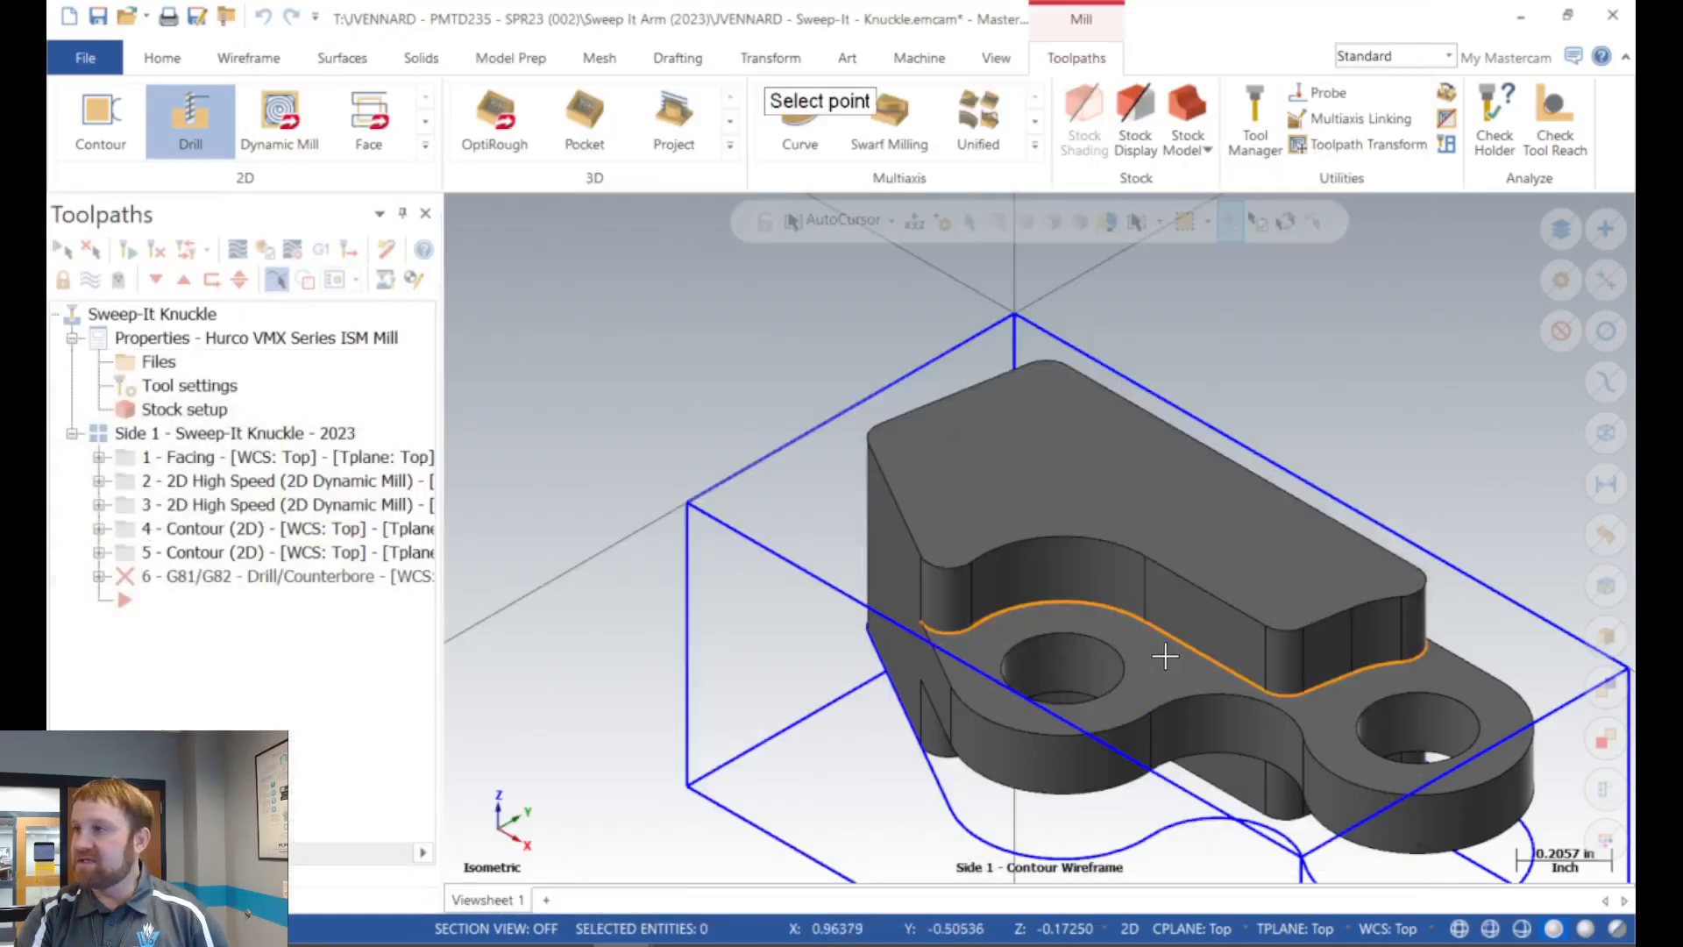
click(1151, 714)
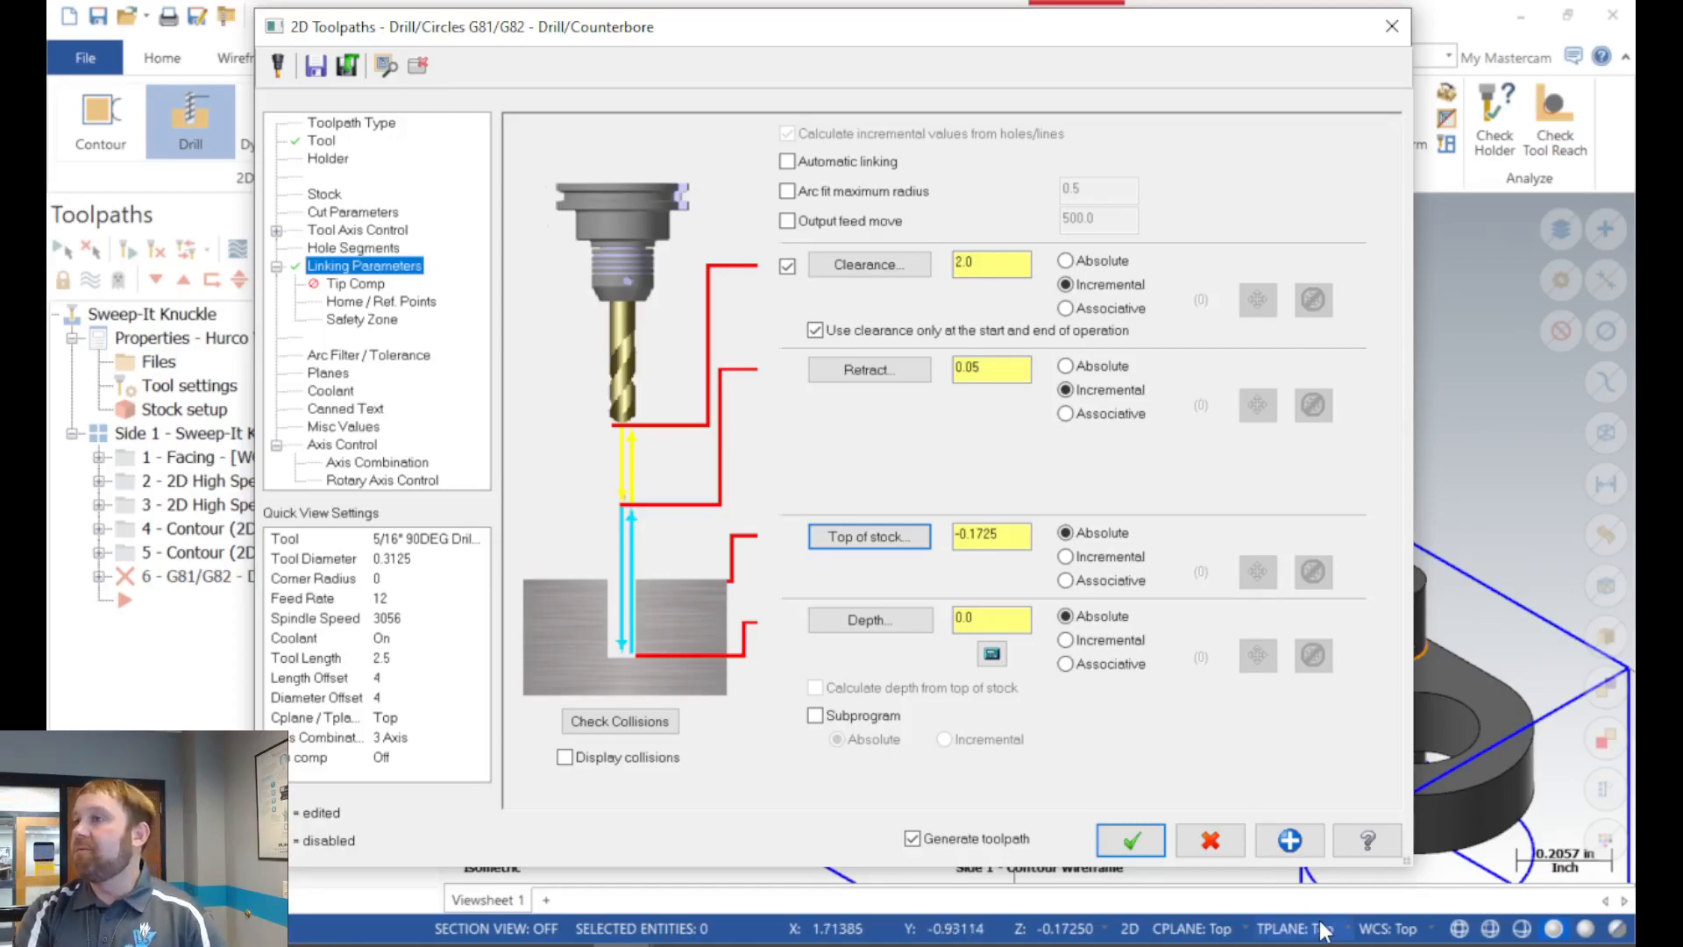
Take the drill depth, -0.1725, from a point on the holes' ledge face, check planes and coolant, and generate the toolpath.
click(868, 623)
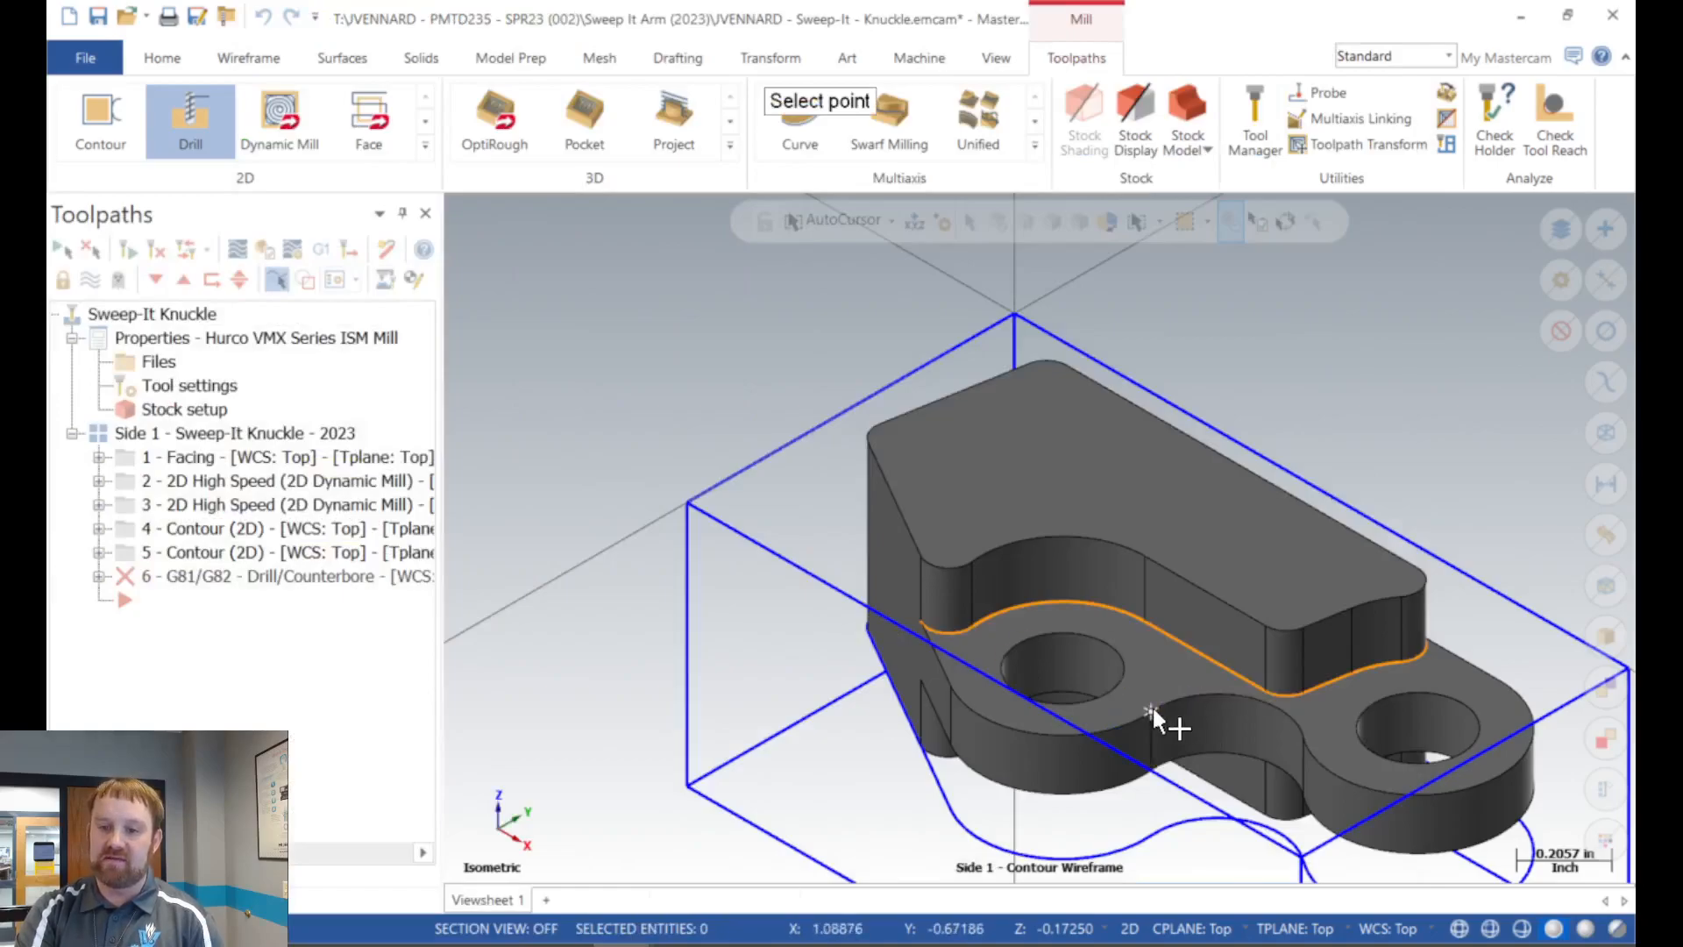
click(1151, 711)
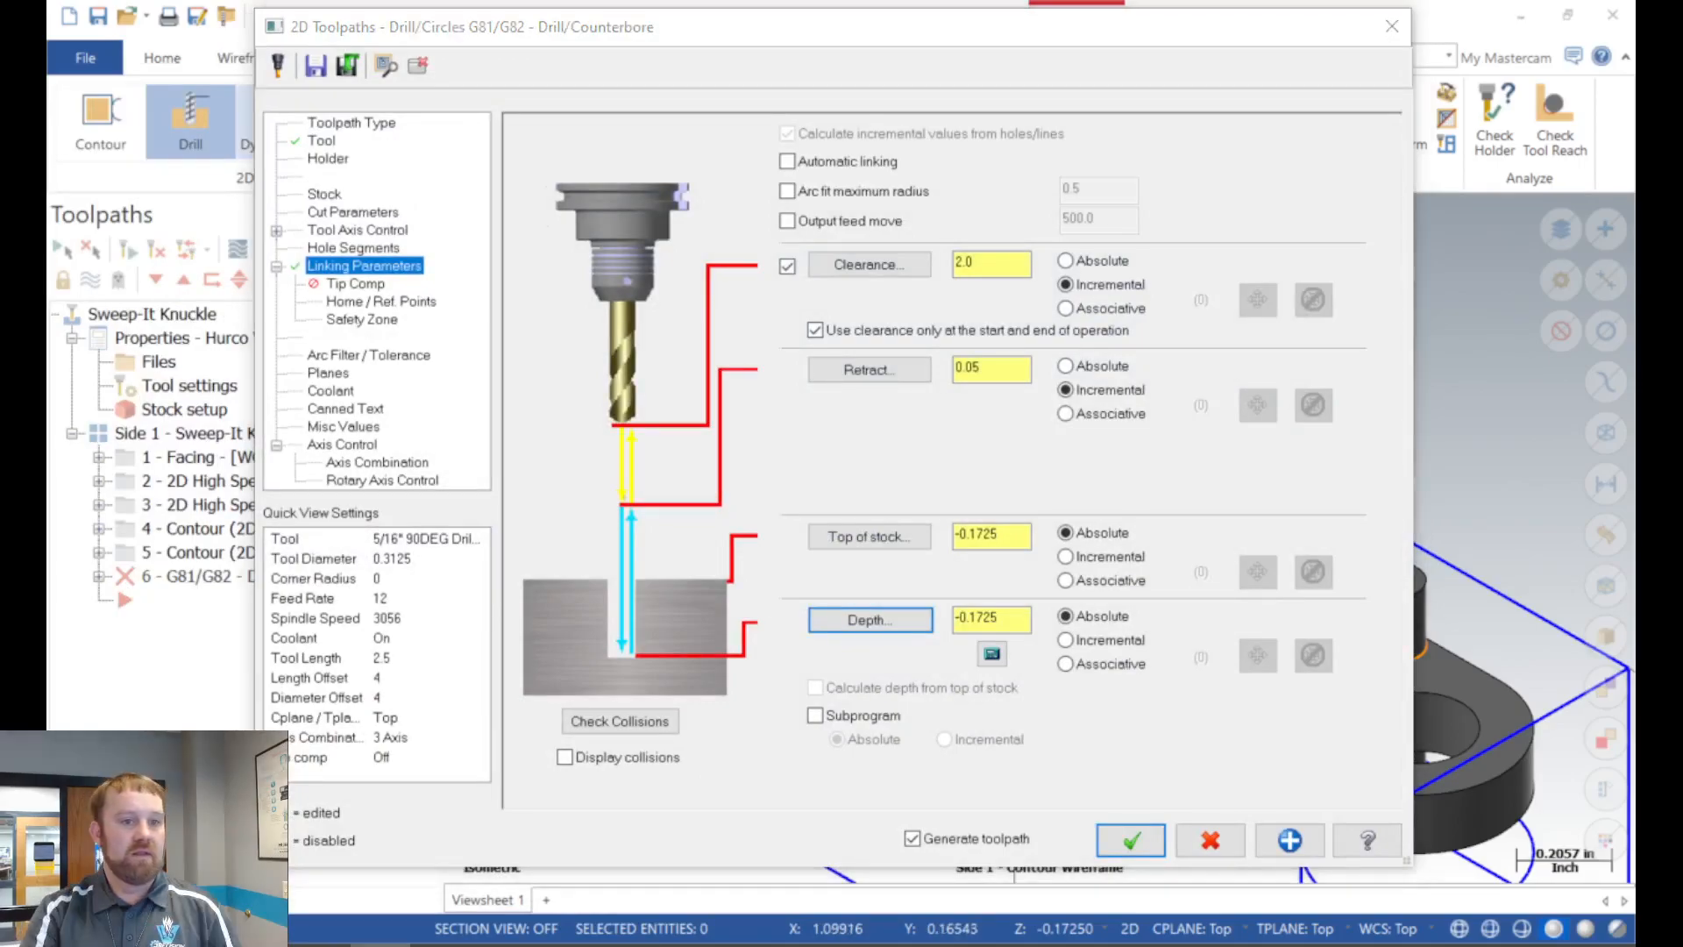
click(330, 375)
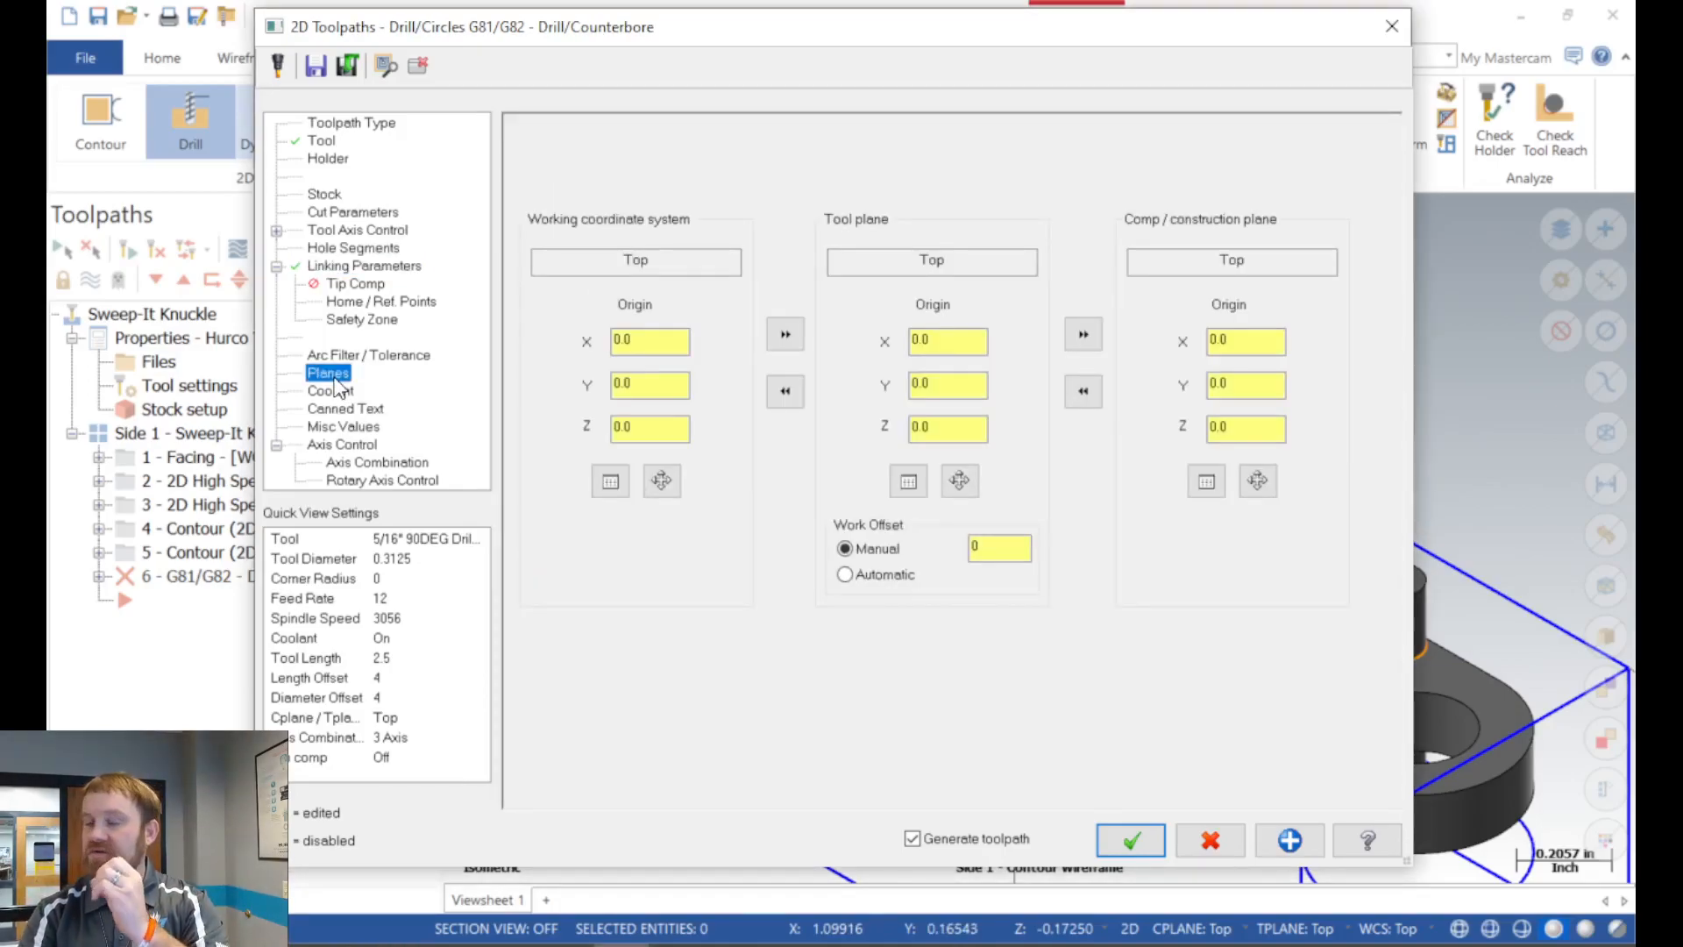
click(325, 391)
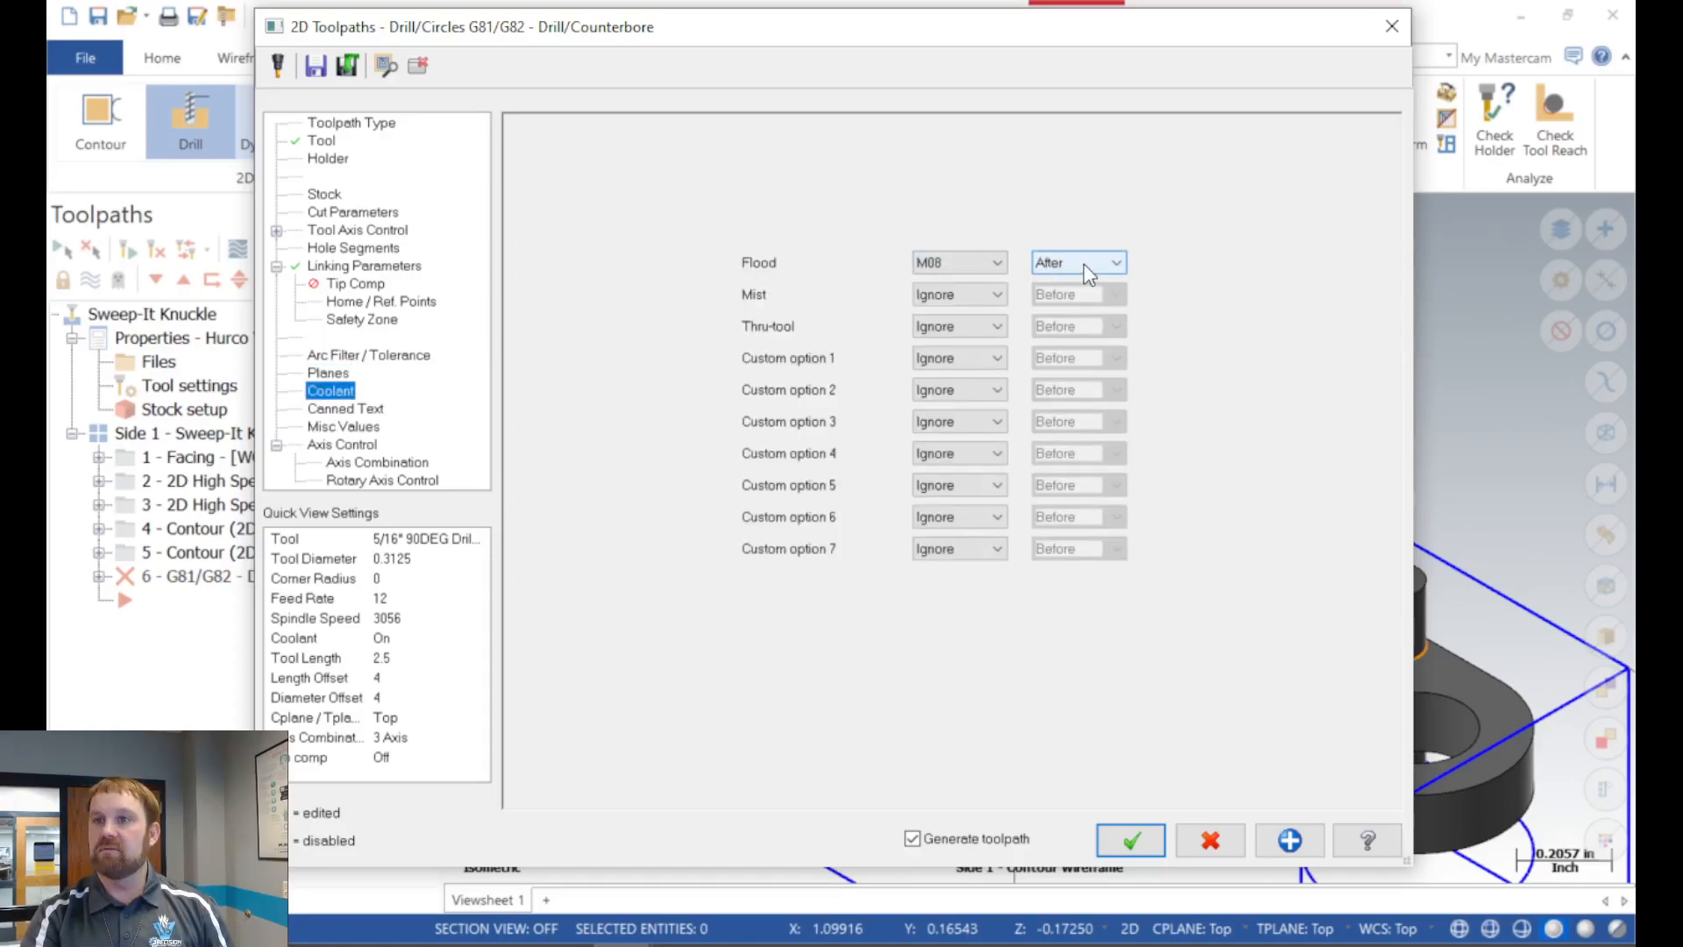
click(1131, 842)
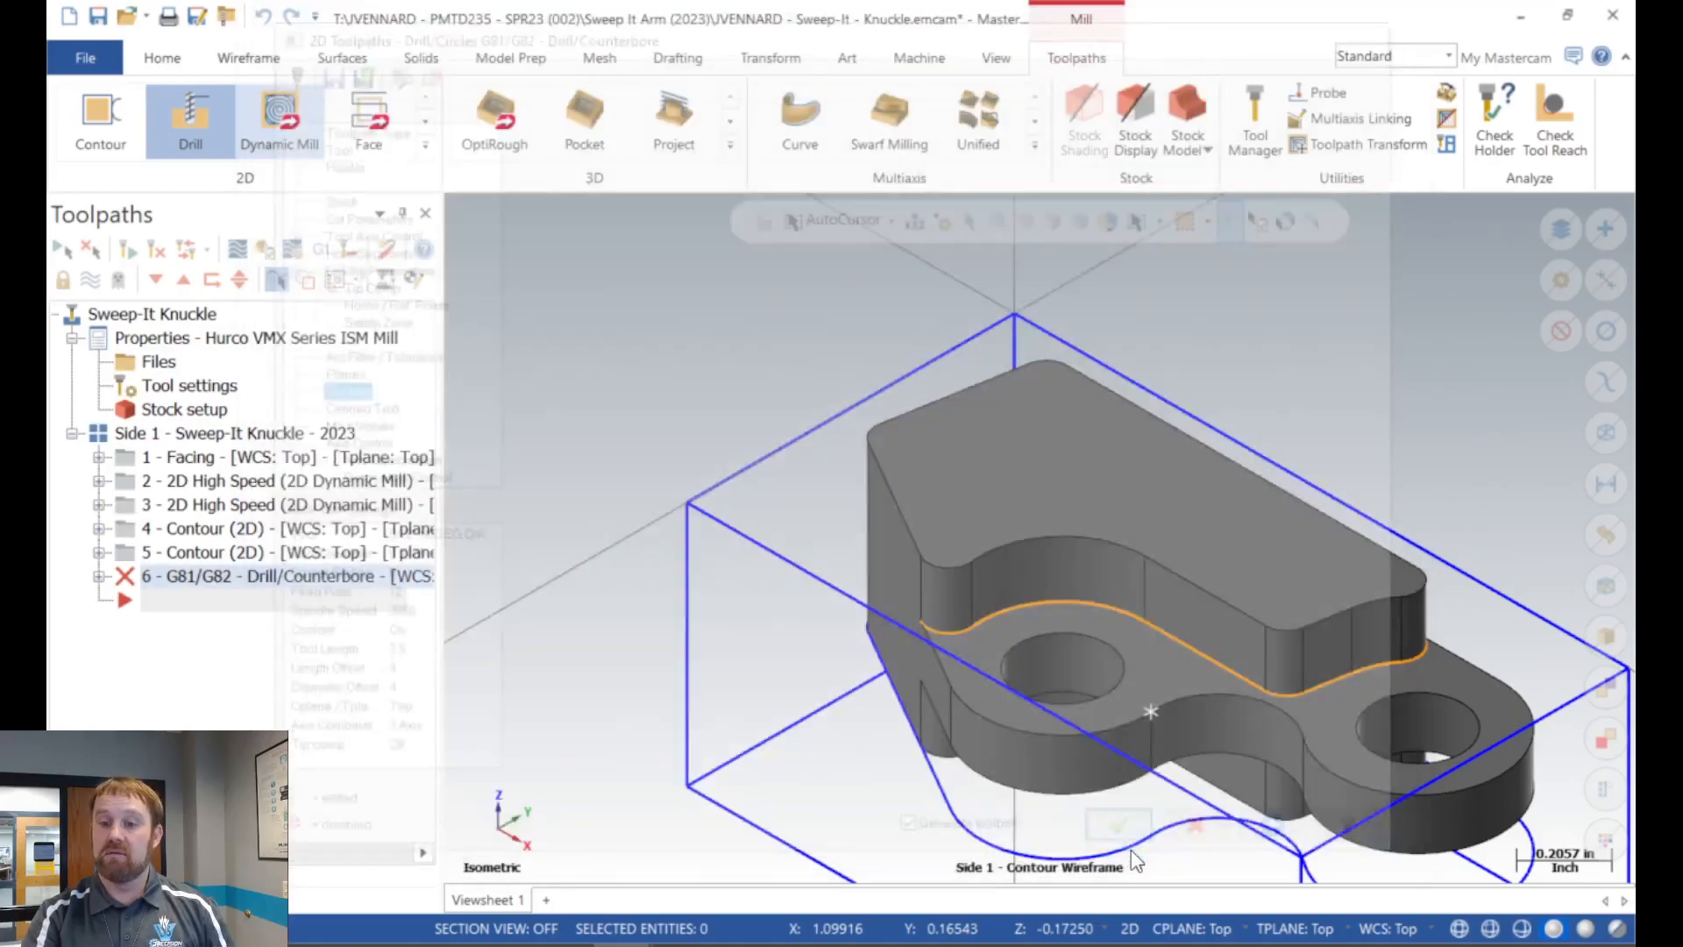
scroll(524, 409, down, 1)
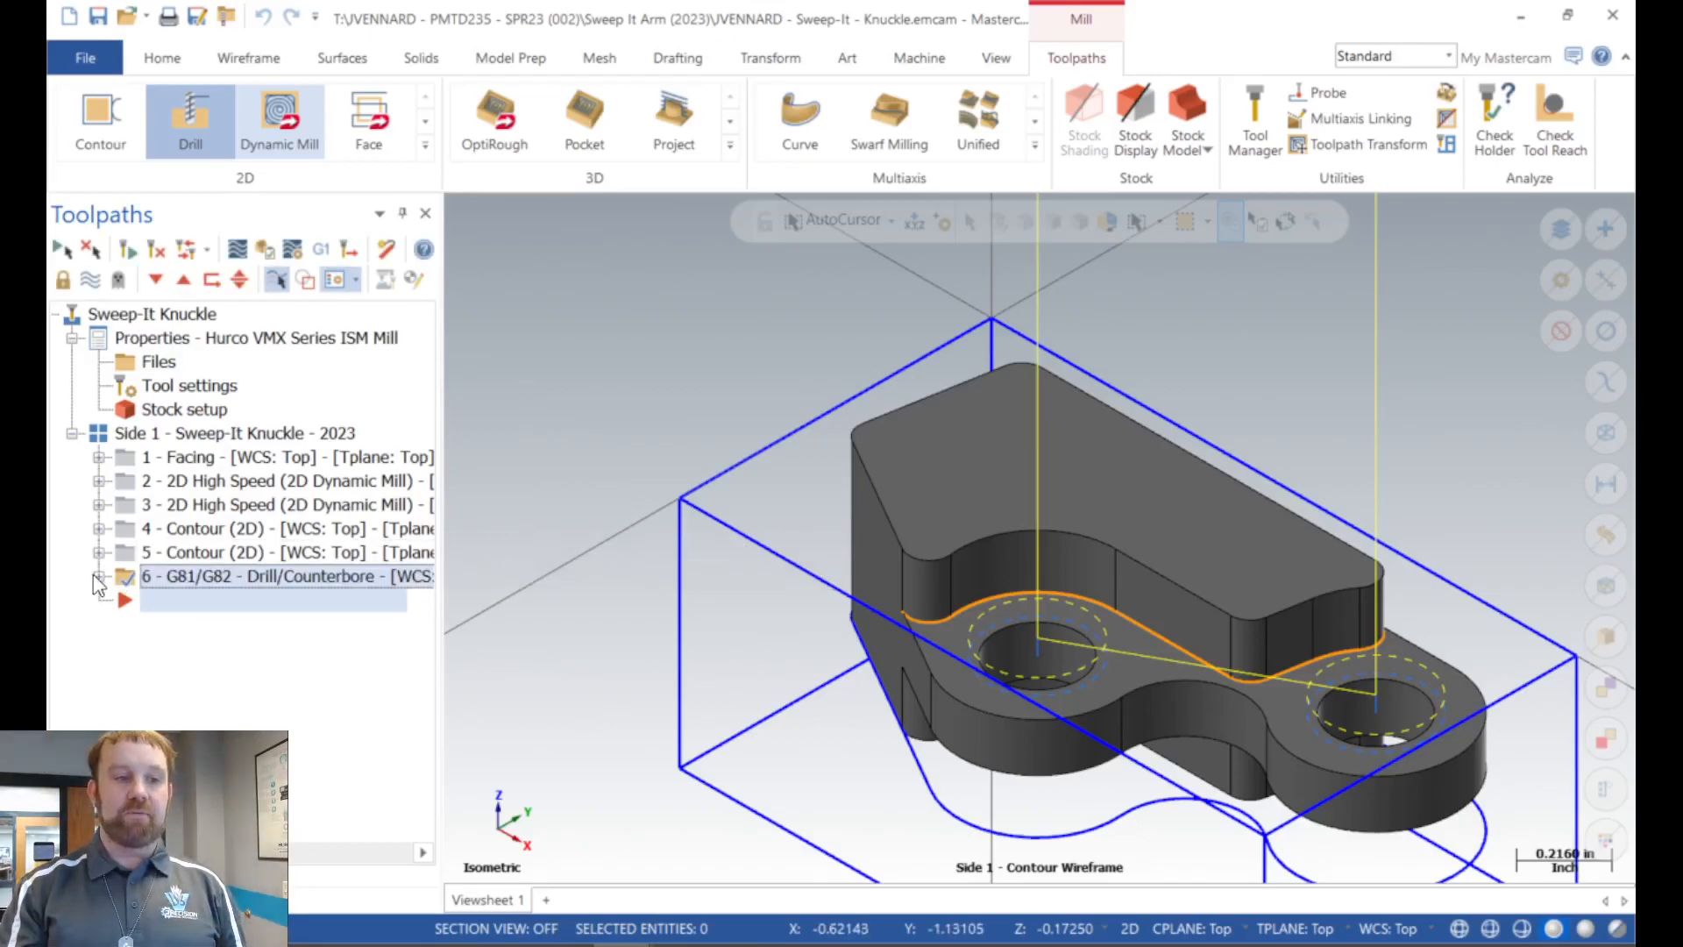
Use the depth calculator with a finish diameter of .266+.02 to add to the spot drill depth, and accept the parameters.
click(99, 577)
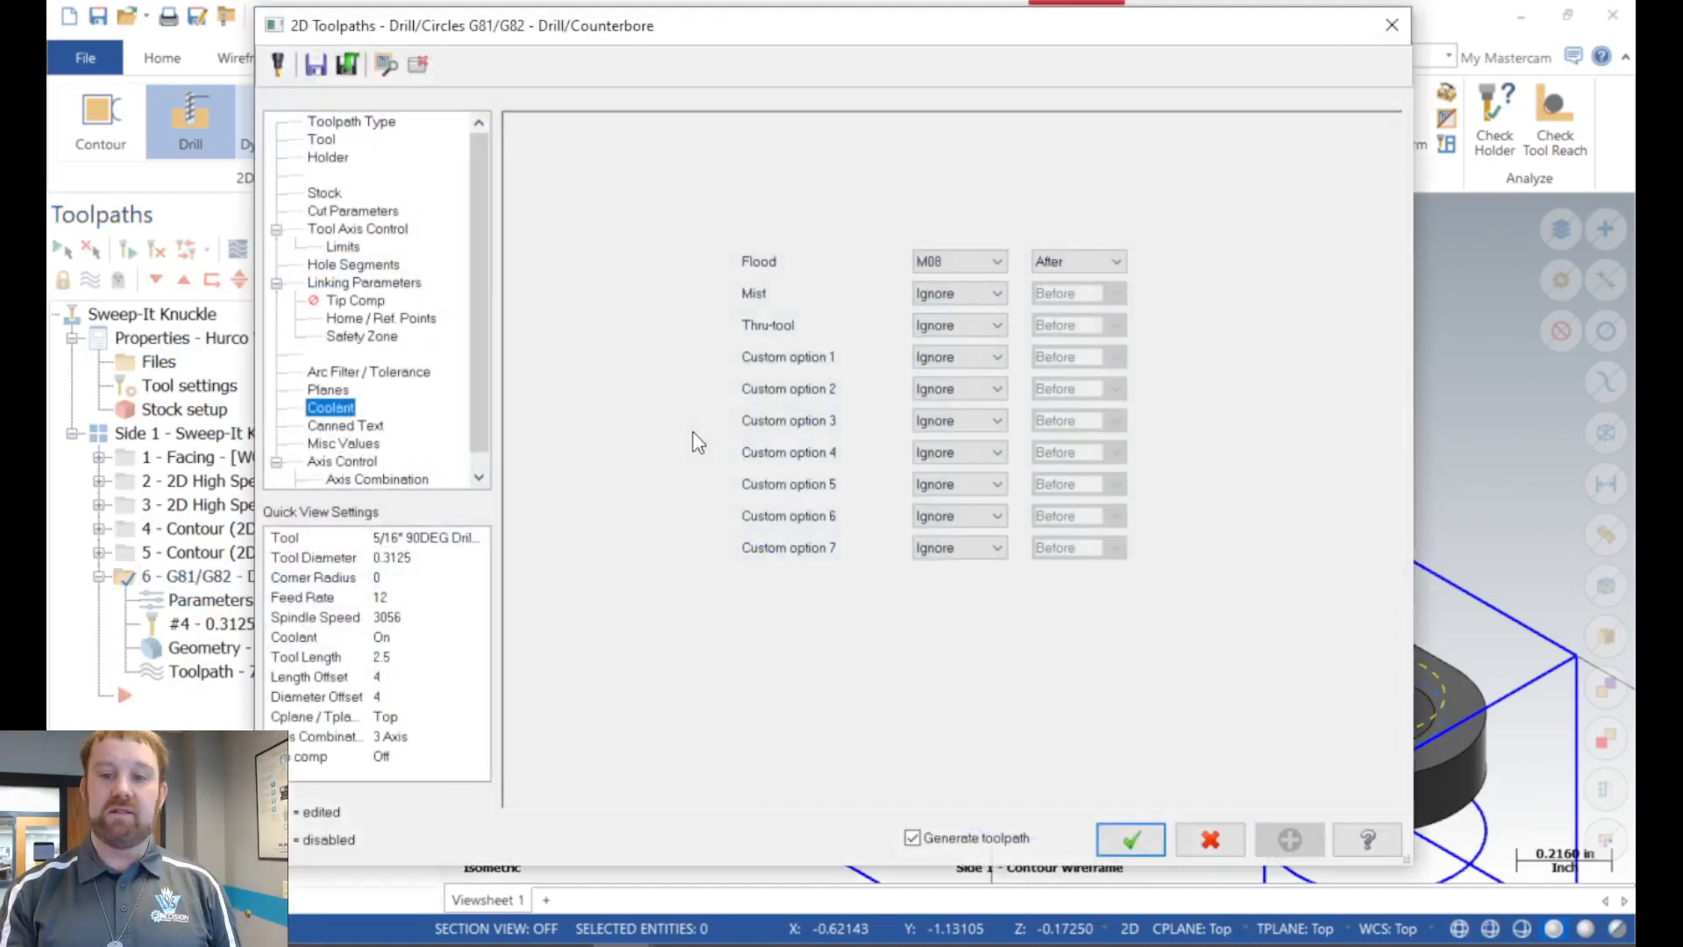
click(359, 283)
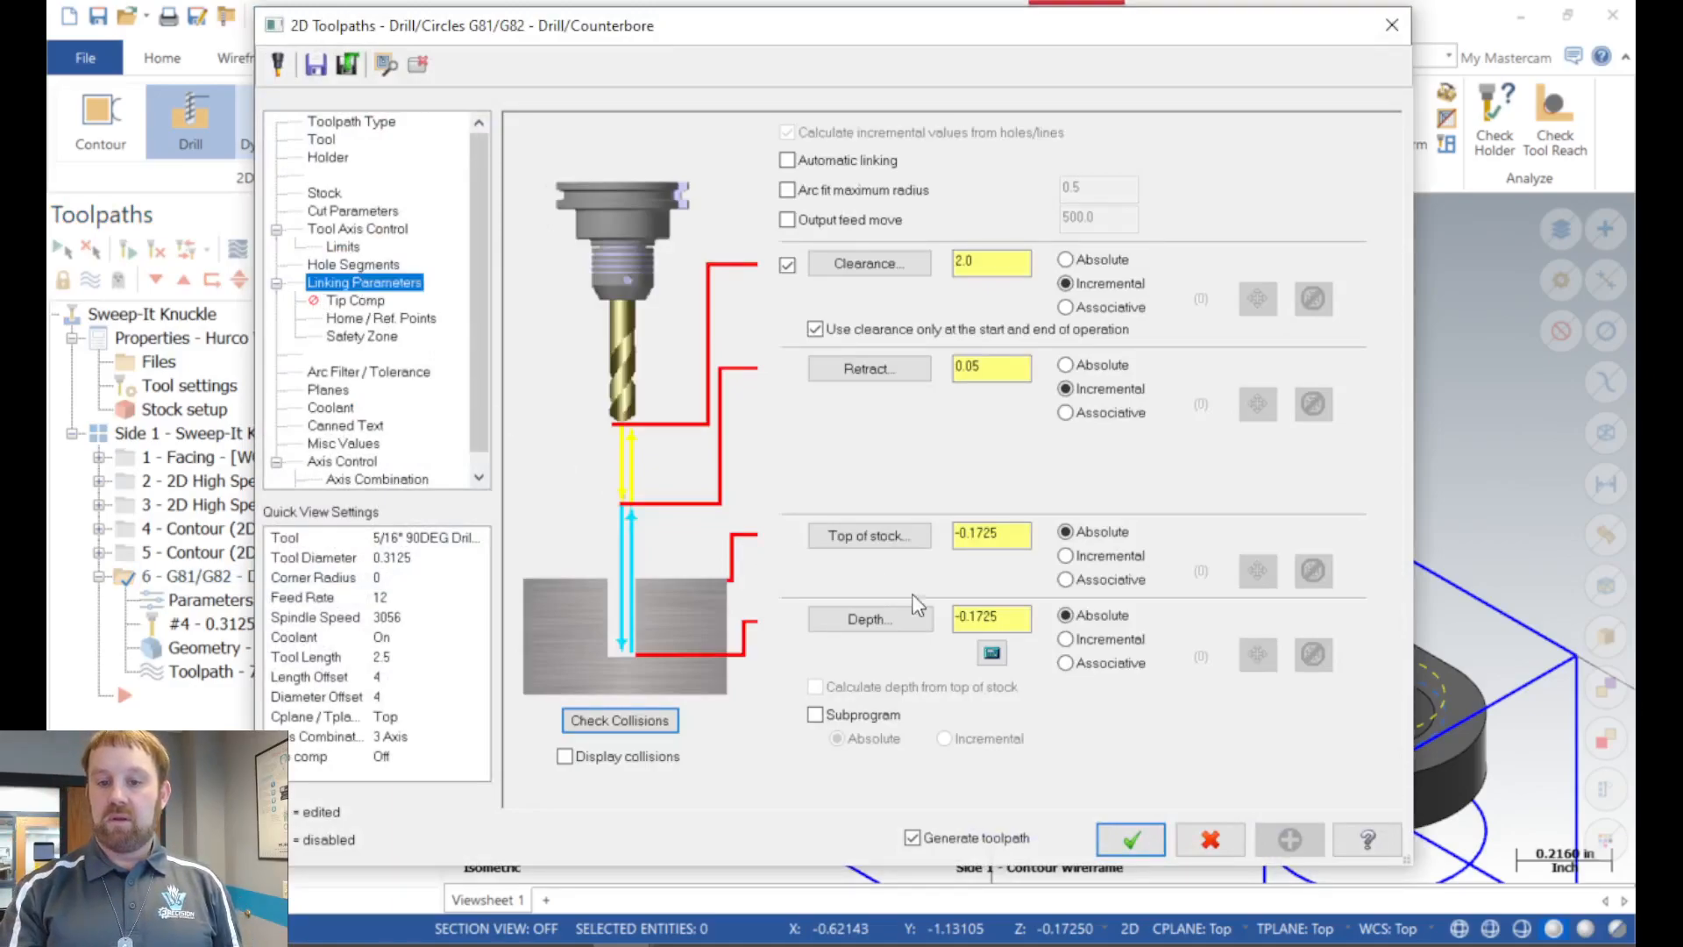
click(996, 652)
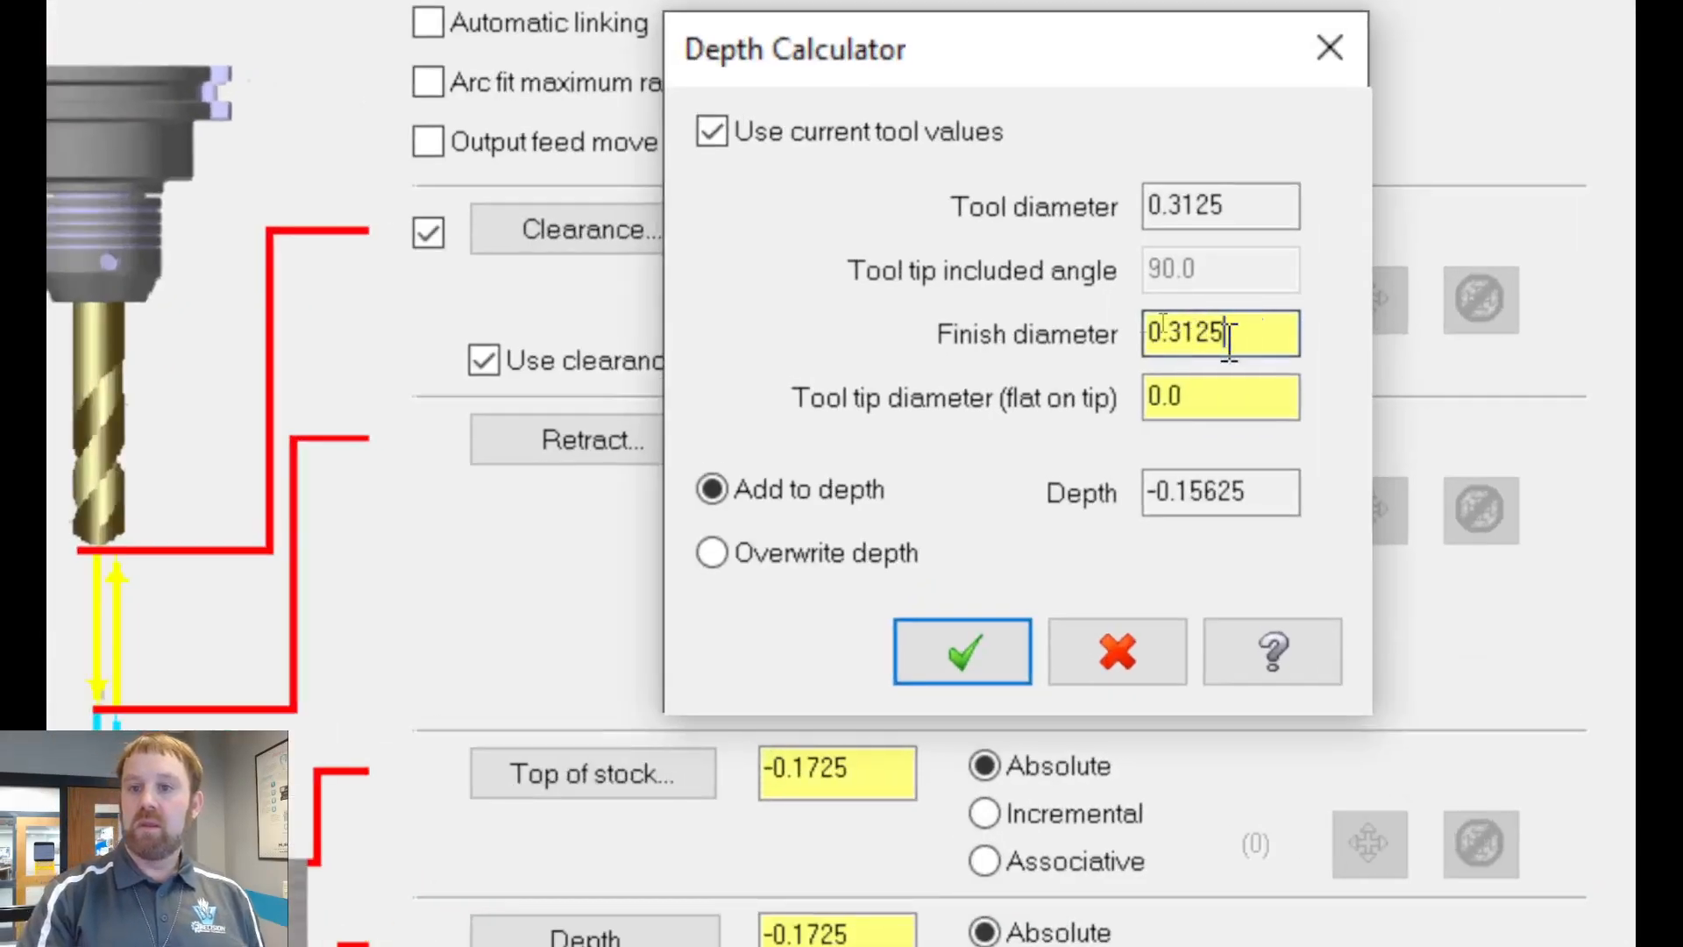
drag(1185, 318, 1110, 322)
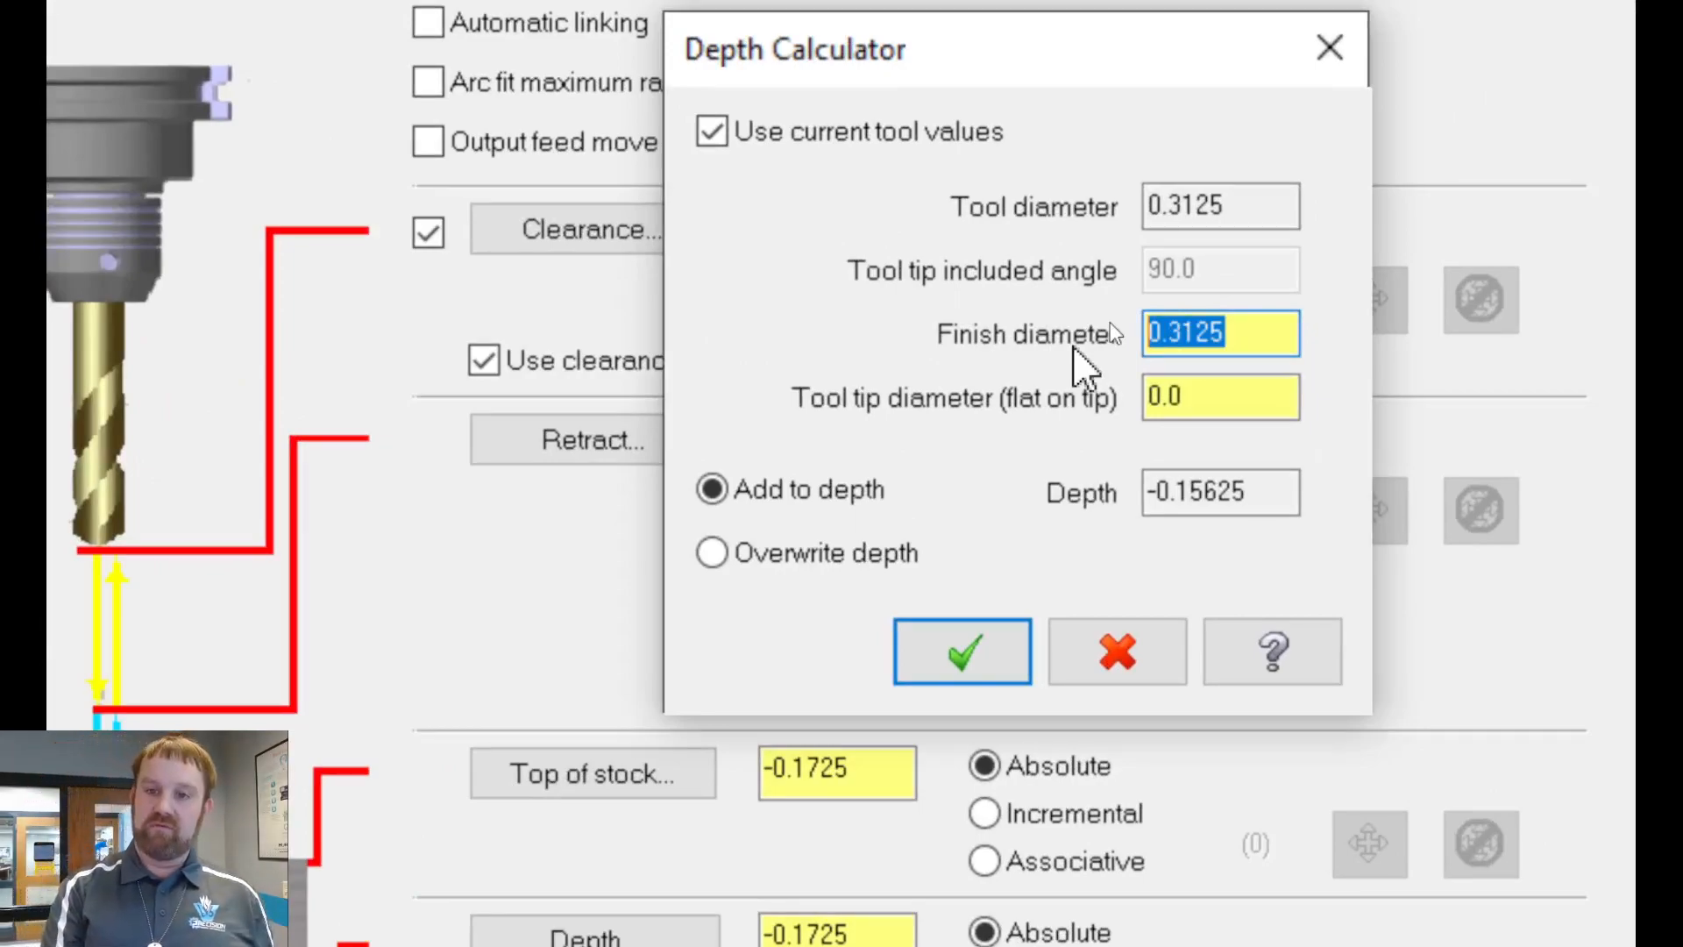
text(.266)
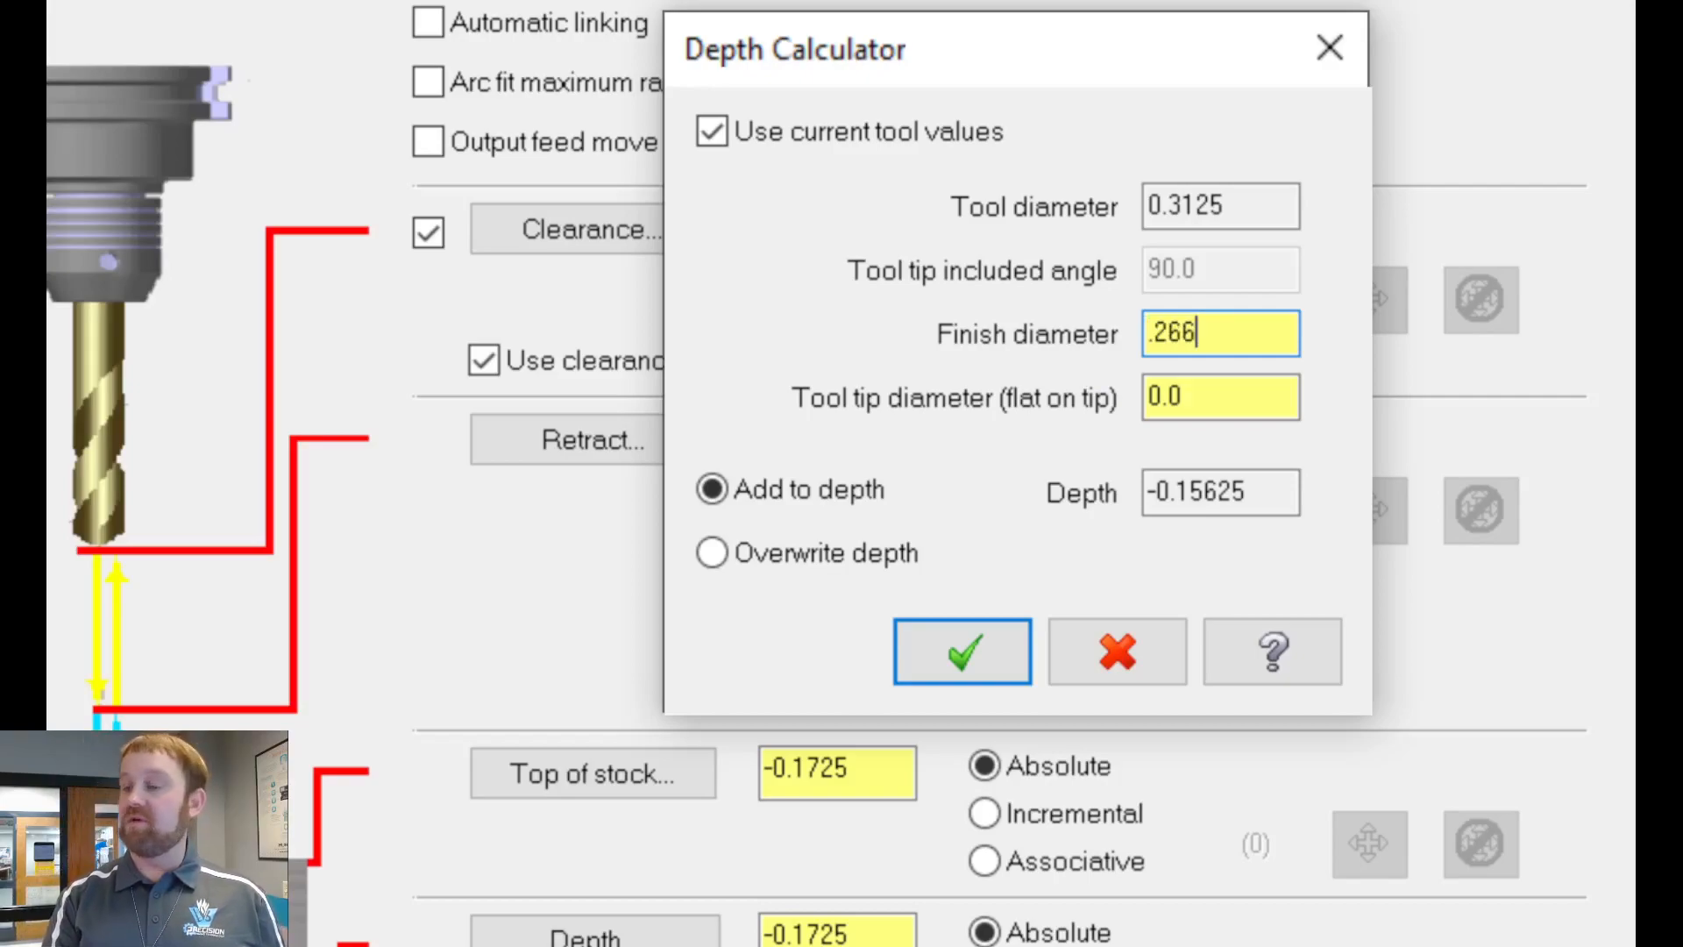
text(+.02)
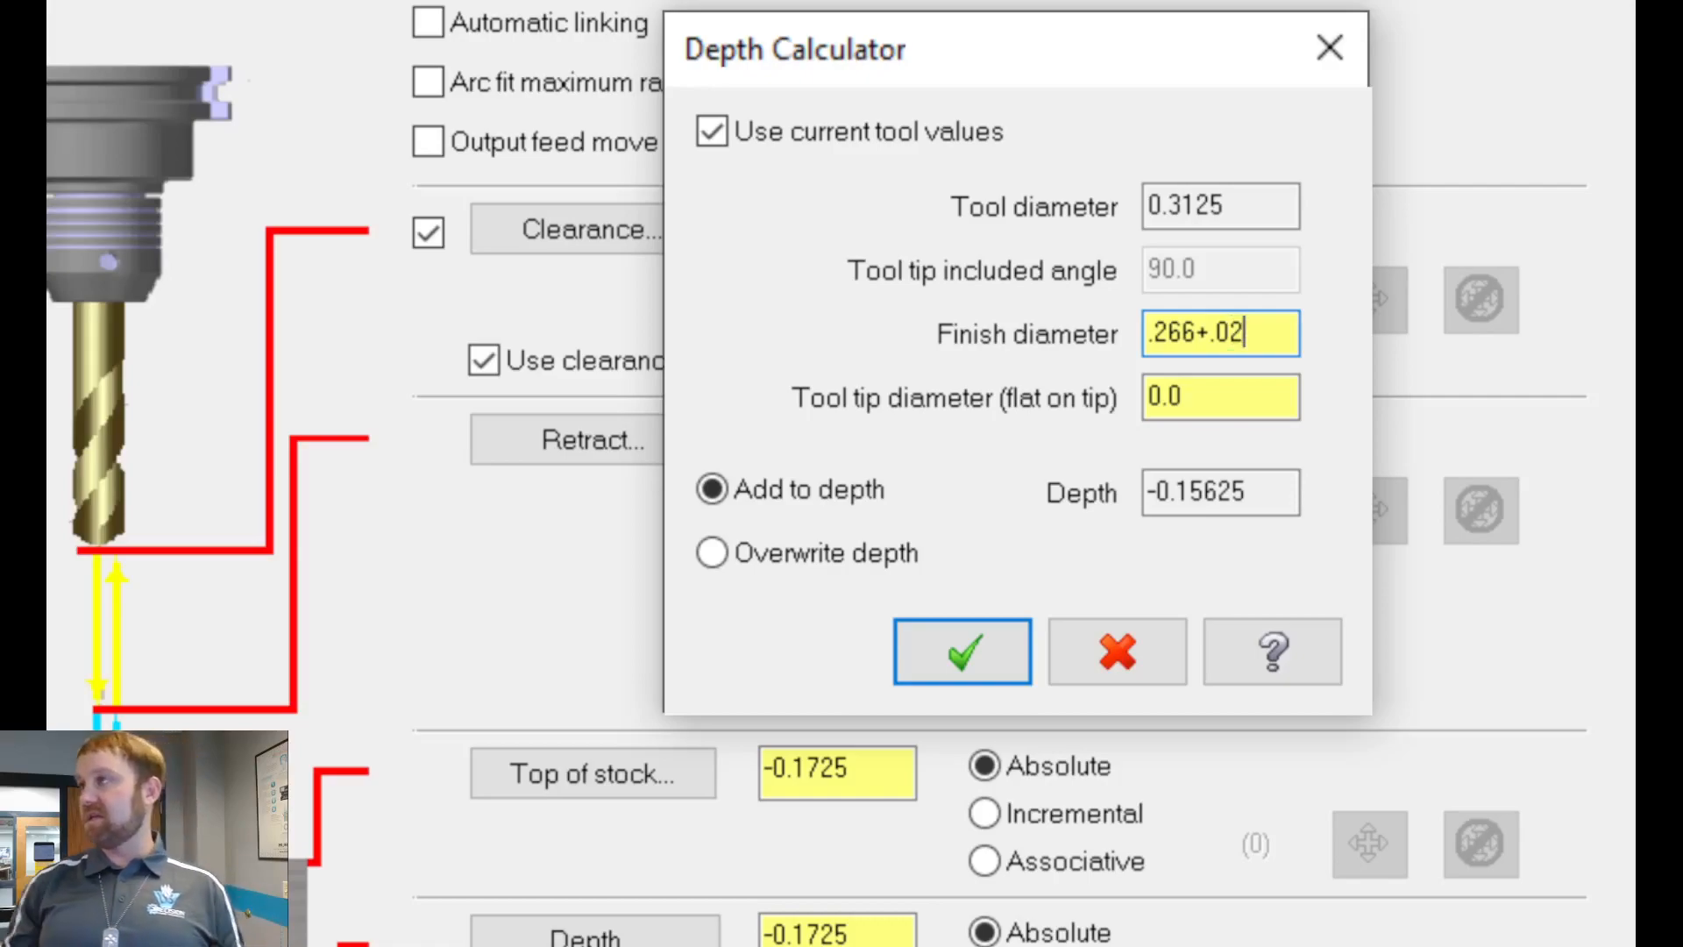
key(Tab)
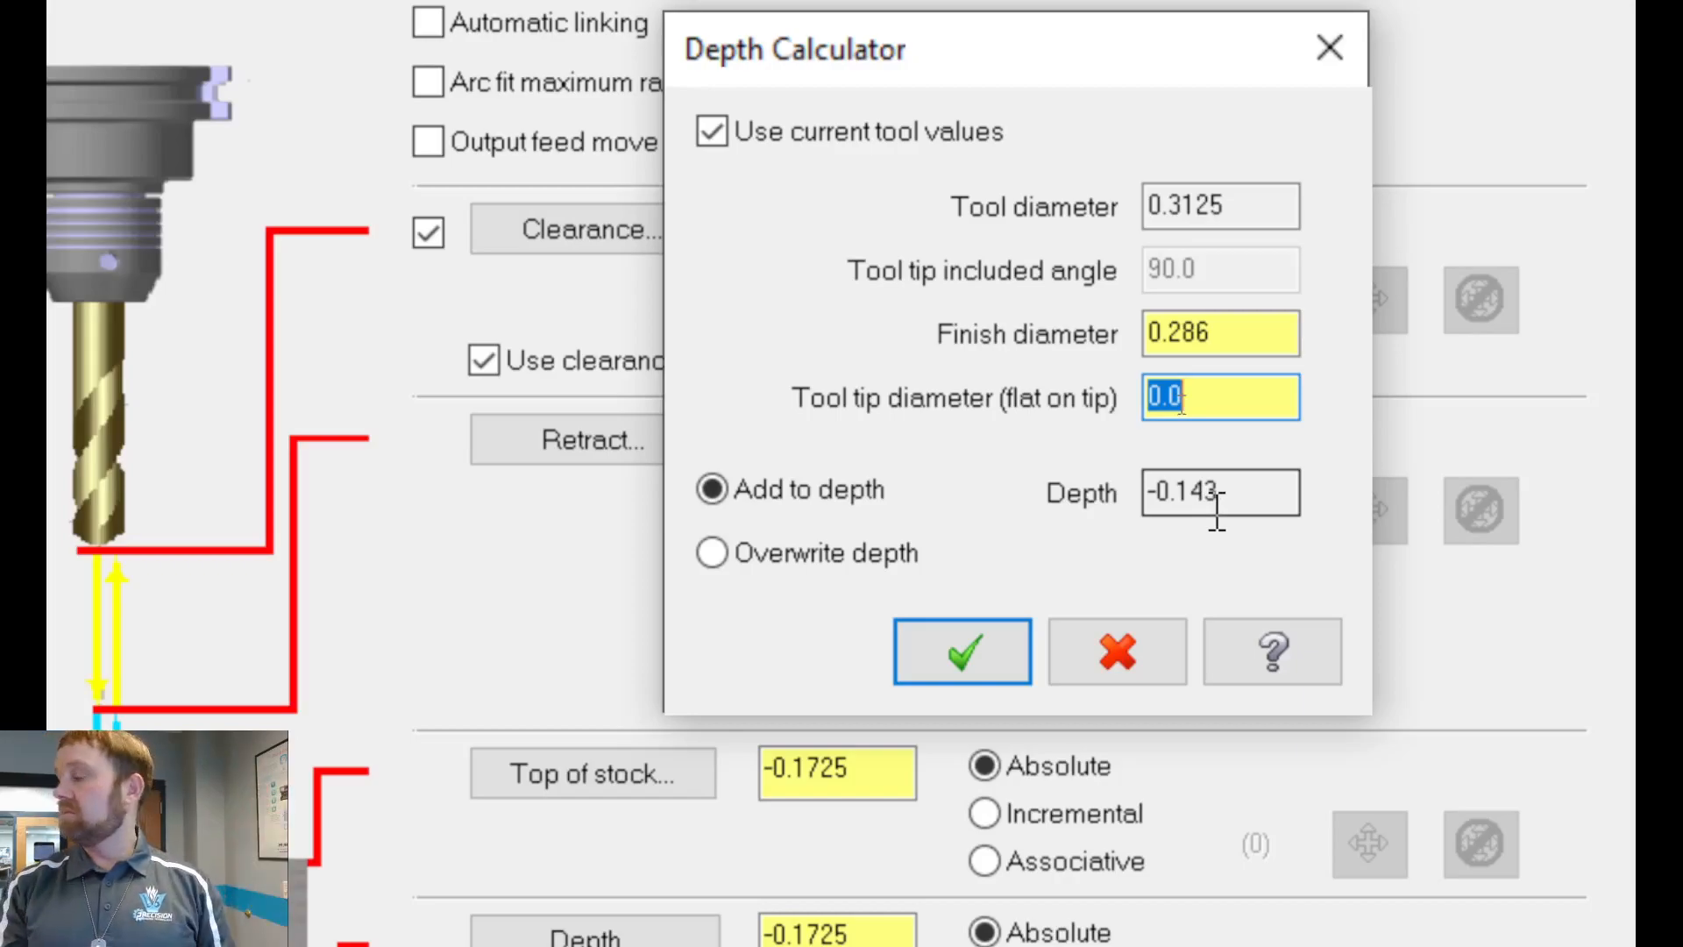
click(936, 665)
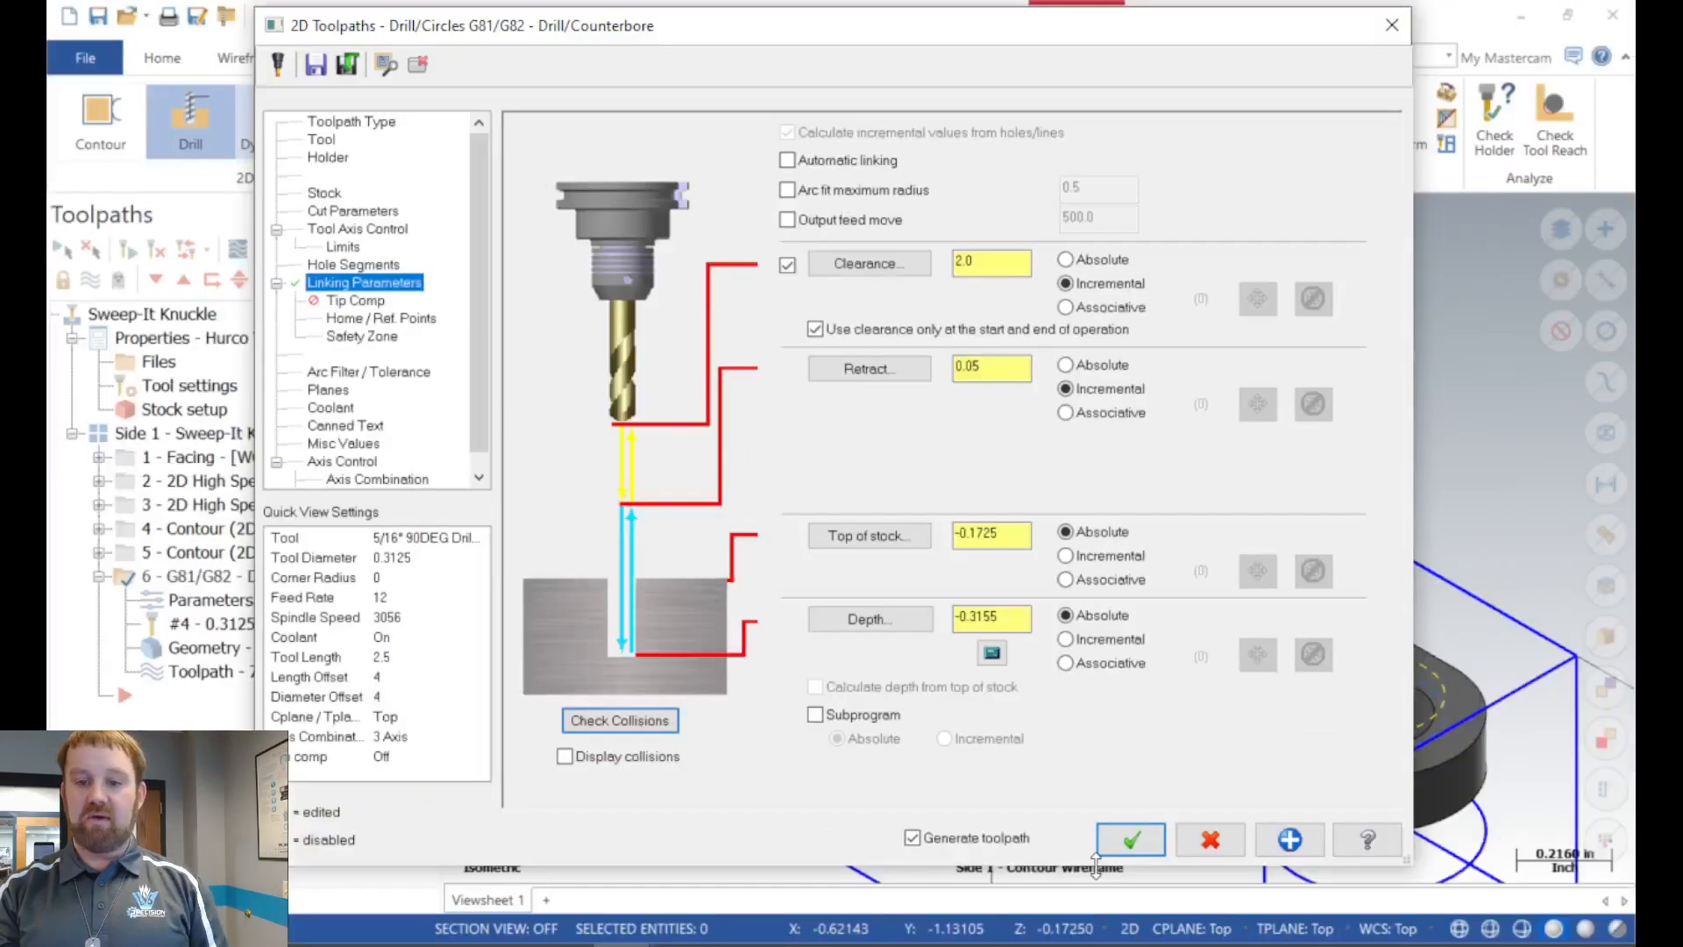
click(1127, 840)
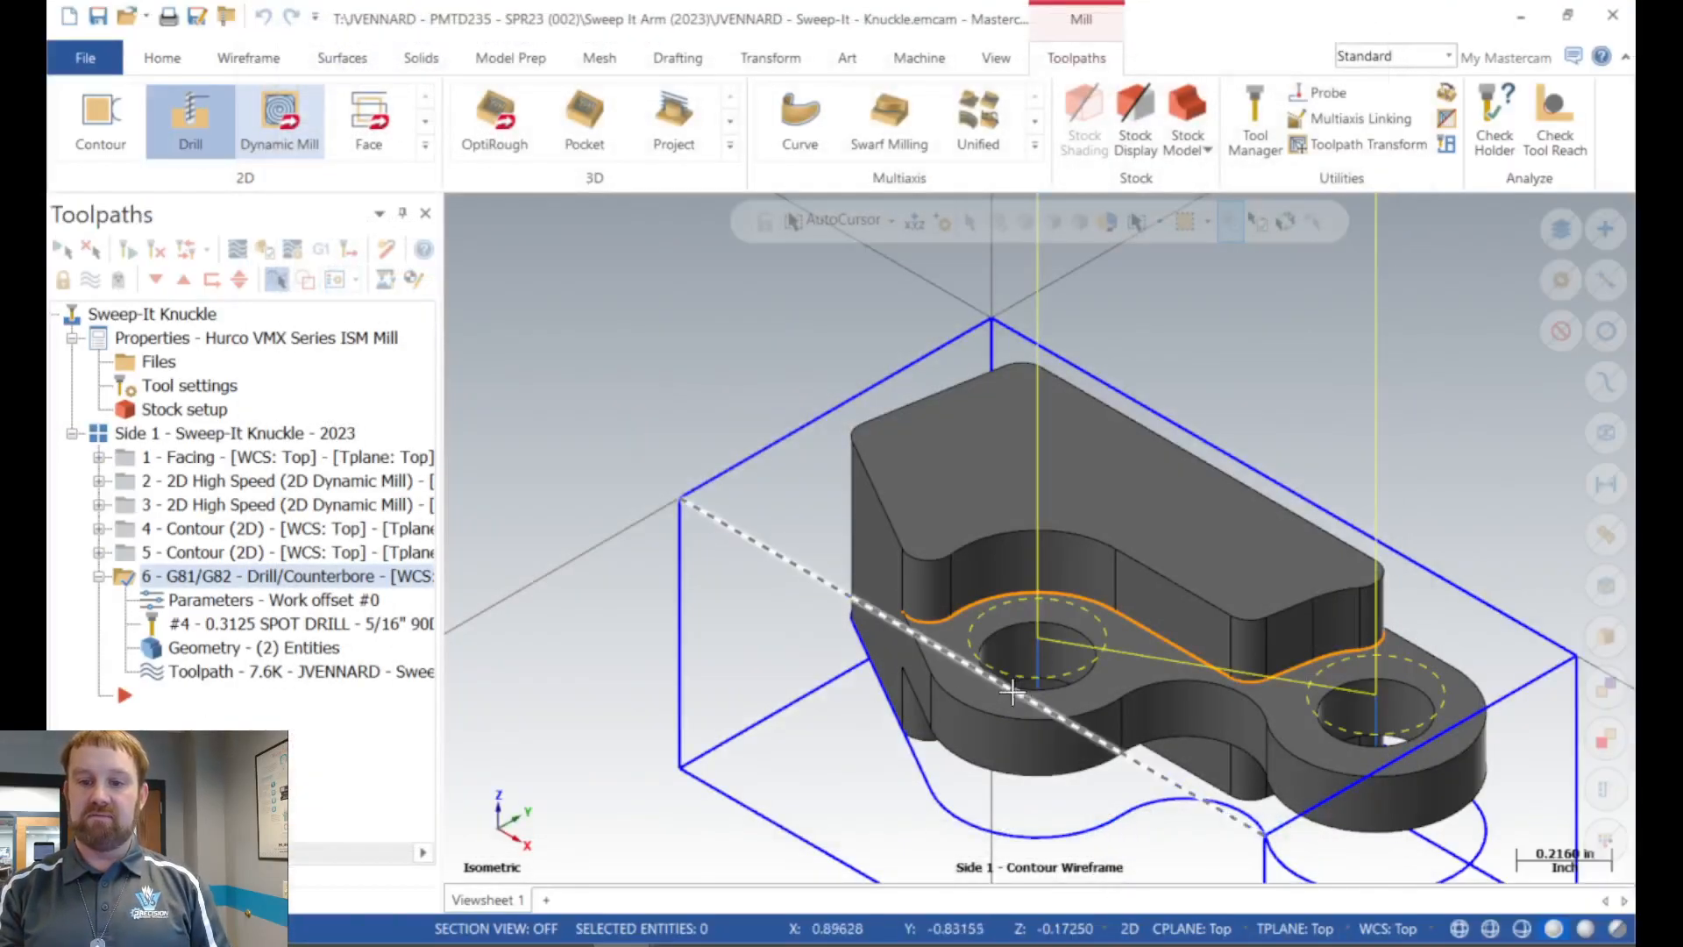
Select all operations in the Side 1 toolpath group and open them in the simulator for verification.
mouse_move(901, 671)
middle_down()
mouse_move(921, 603)
mouse_move(931, 675)
middle_up()
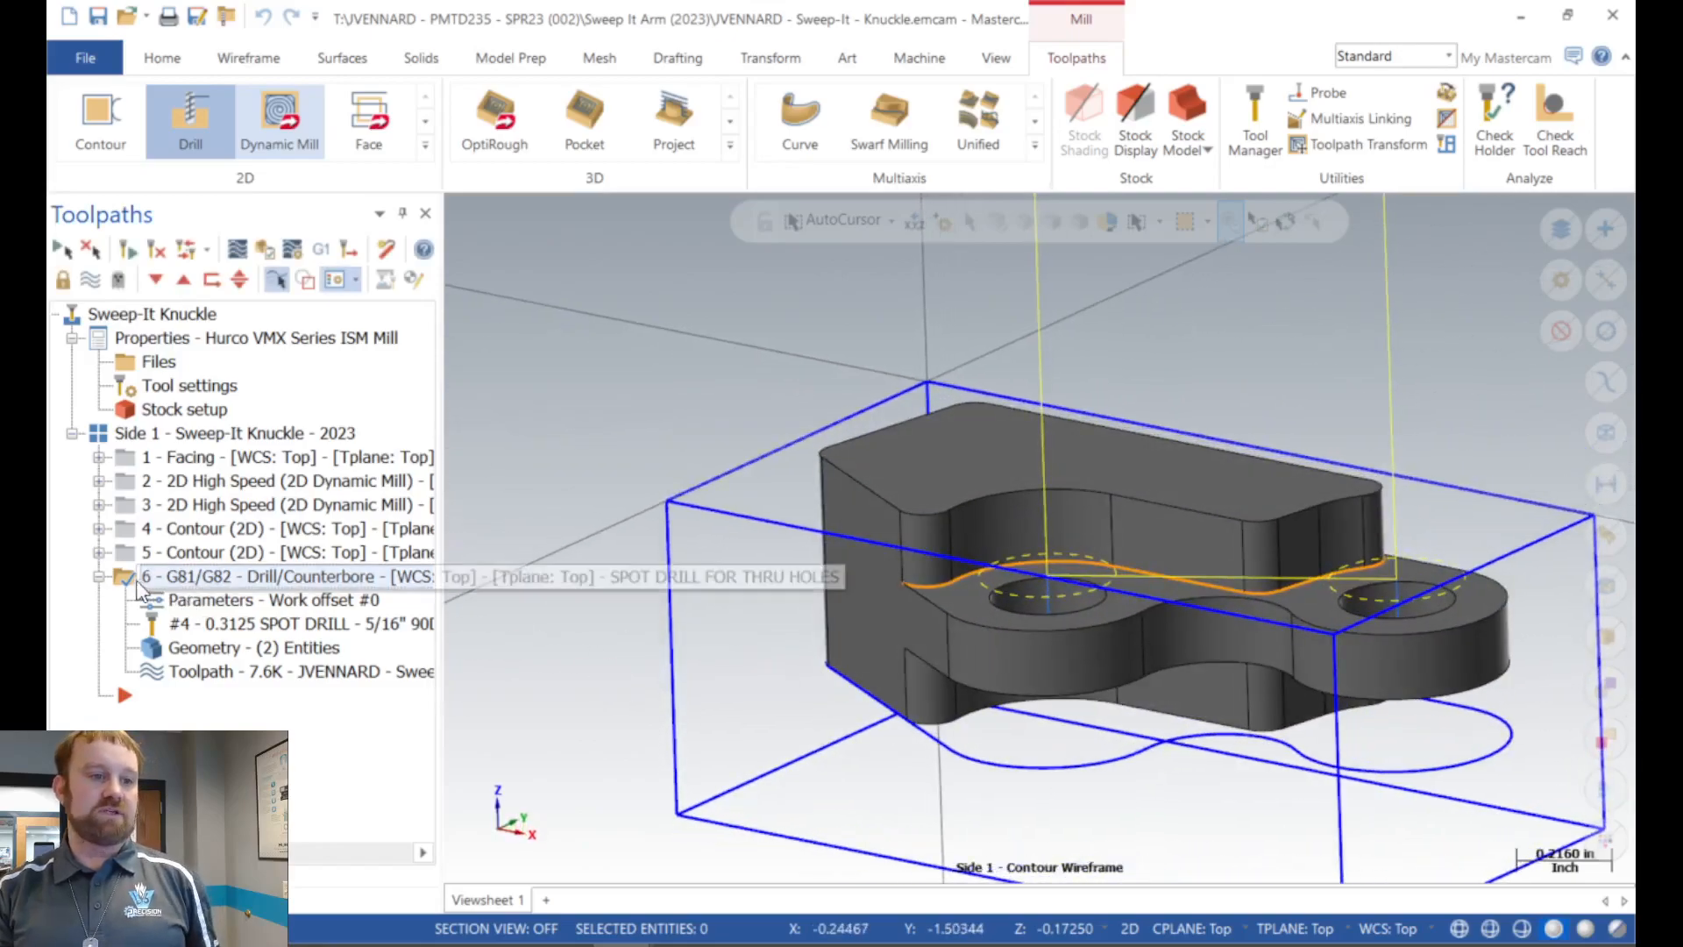
click(102, 576)
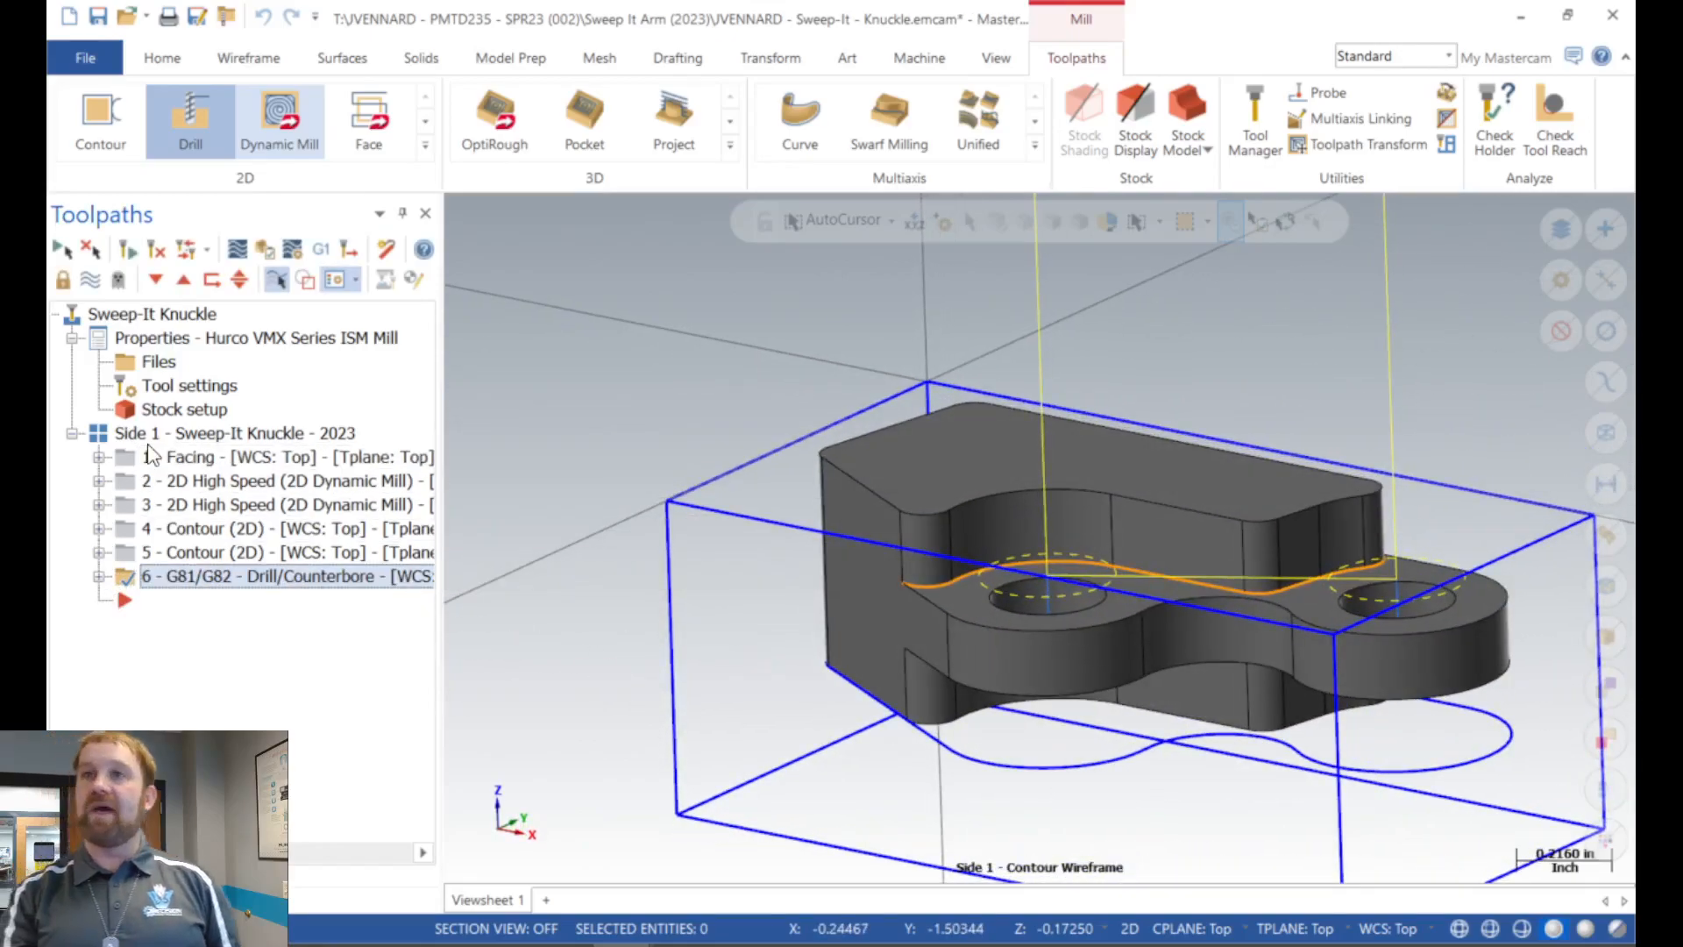
click(149, 445)
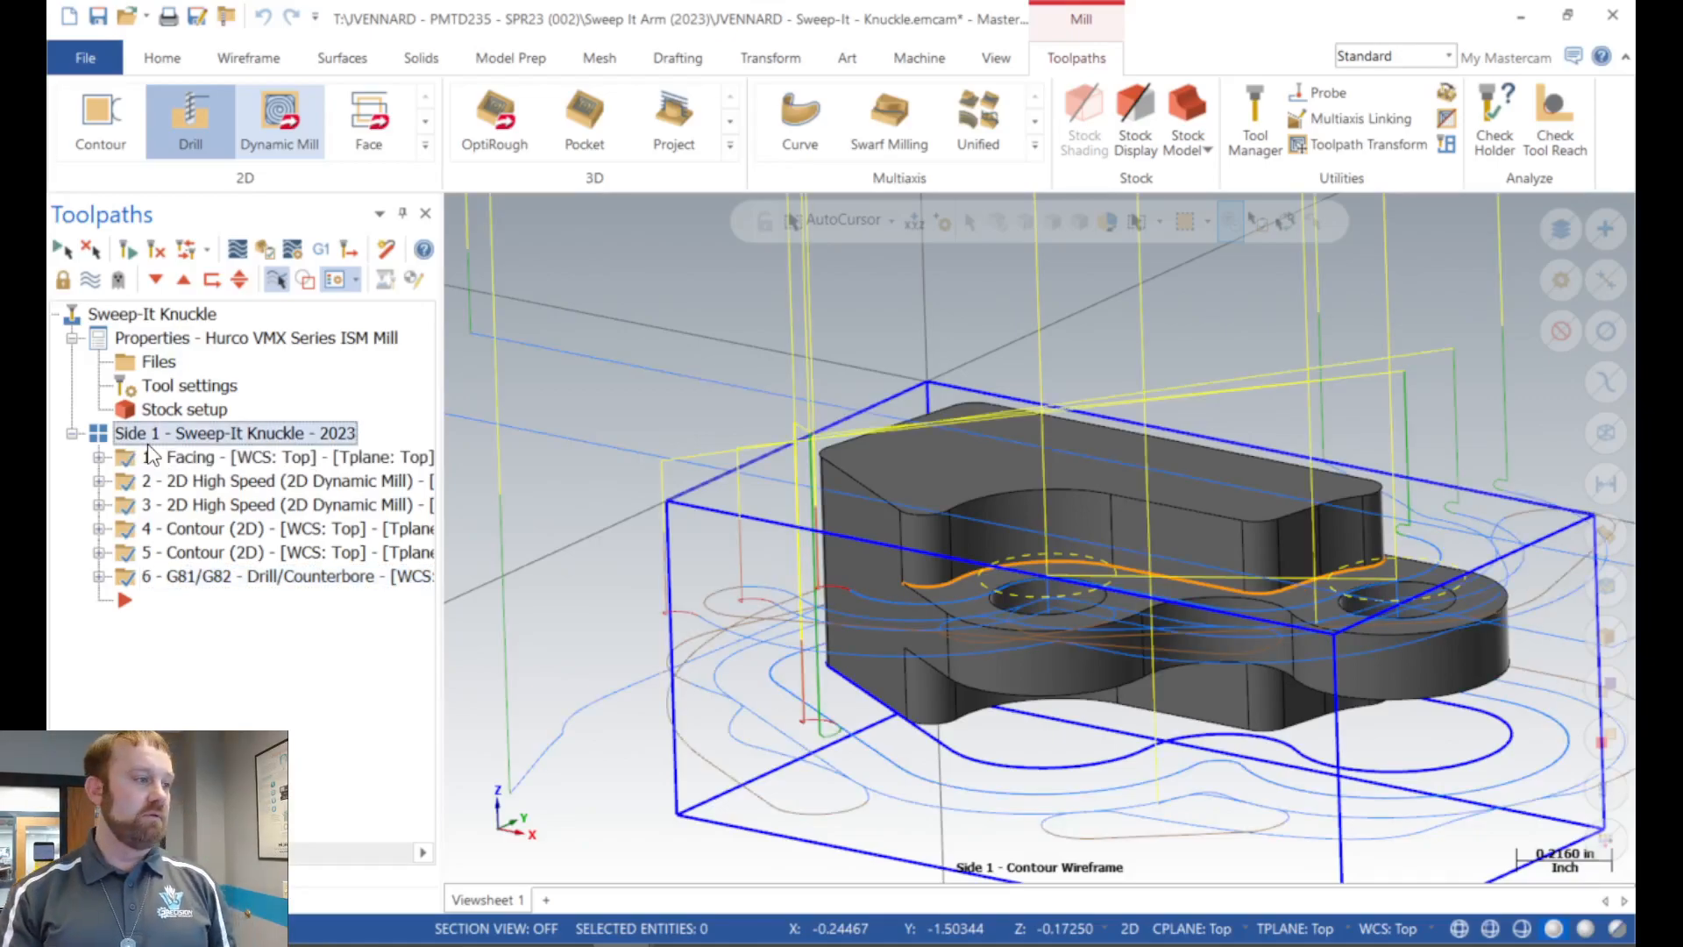
click(265, 251)
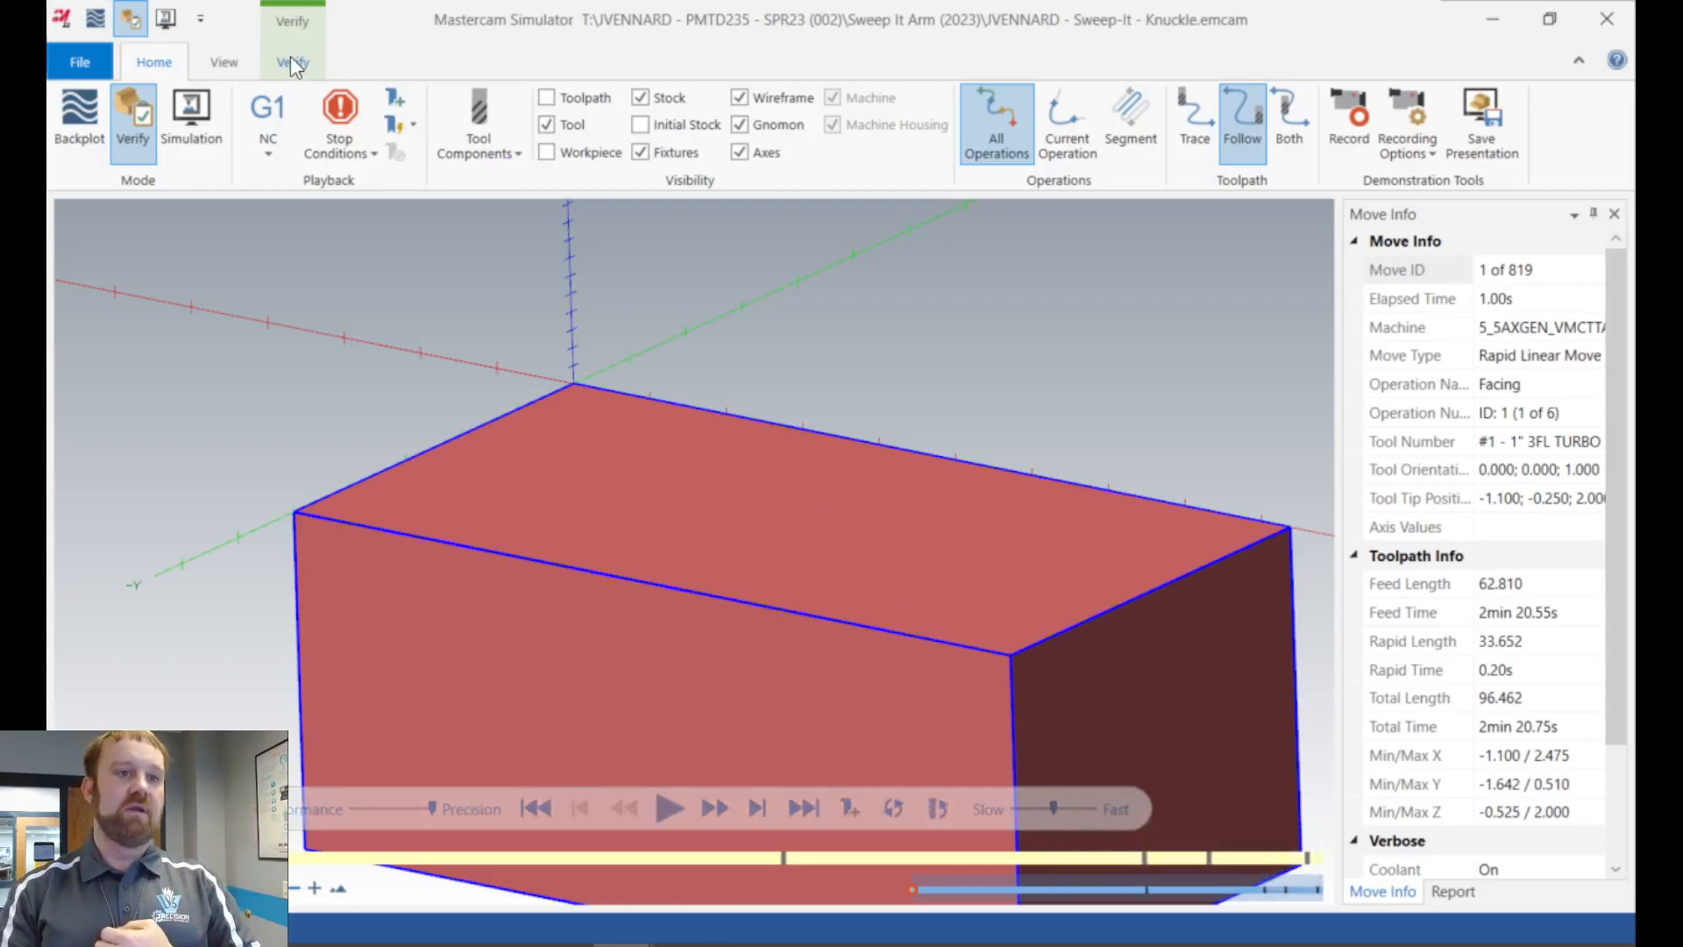
Set the simulation to stop on collisions and turn on the color loop.
click(339, 132)
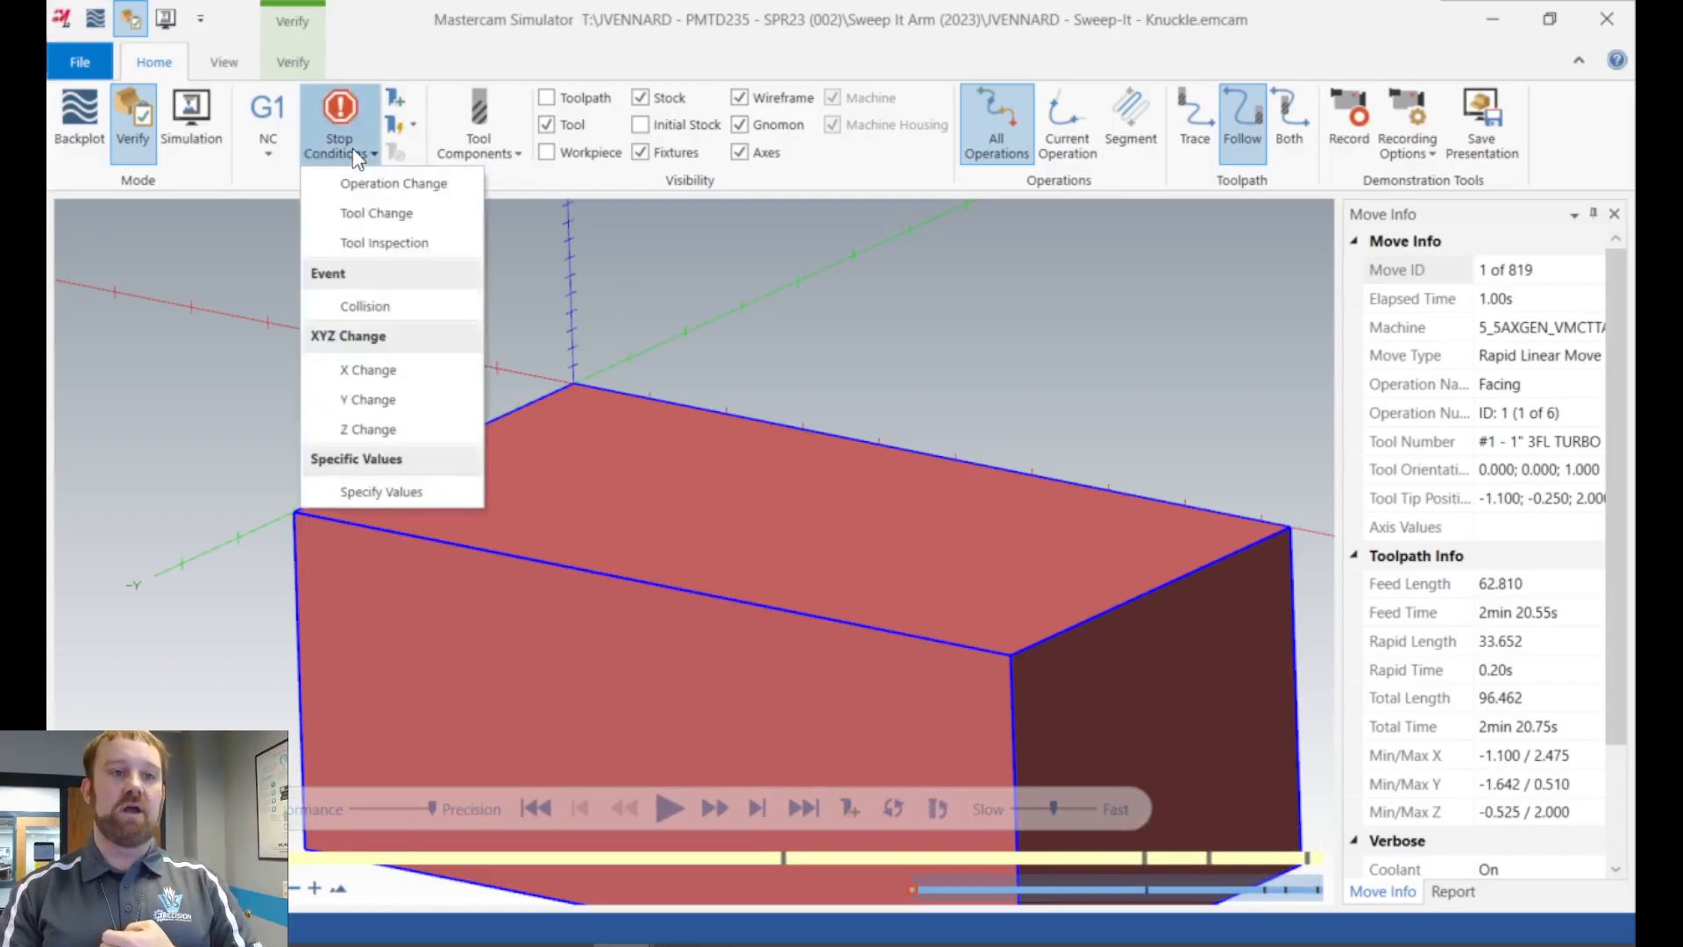
click(363, 311)
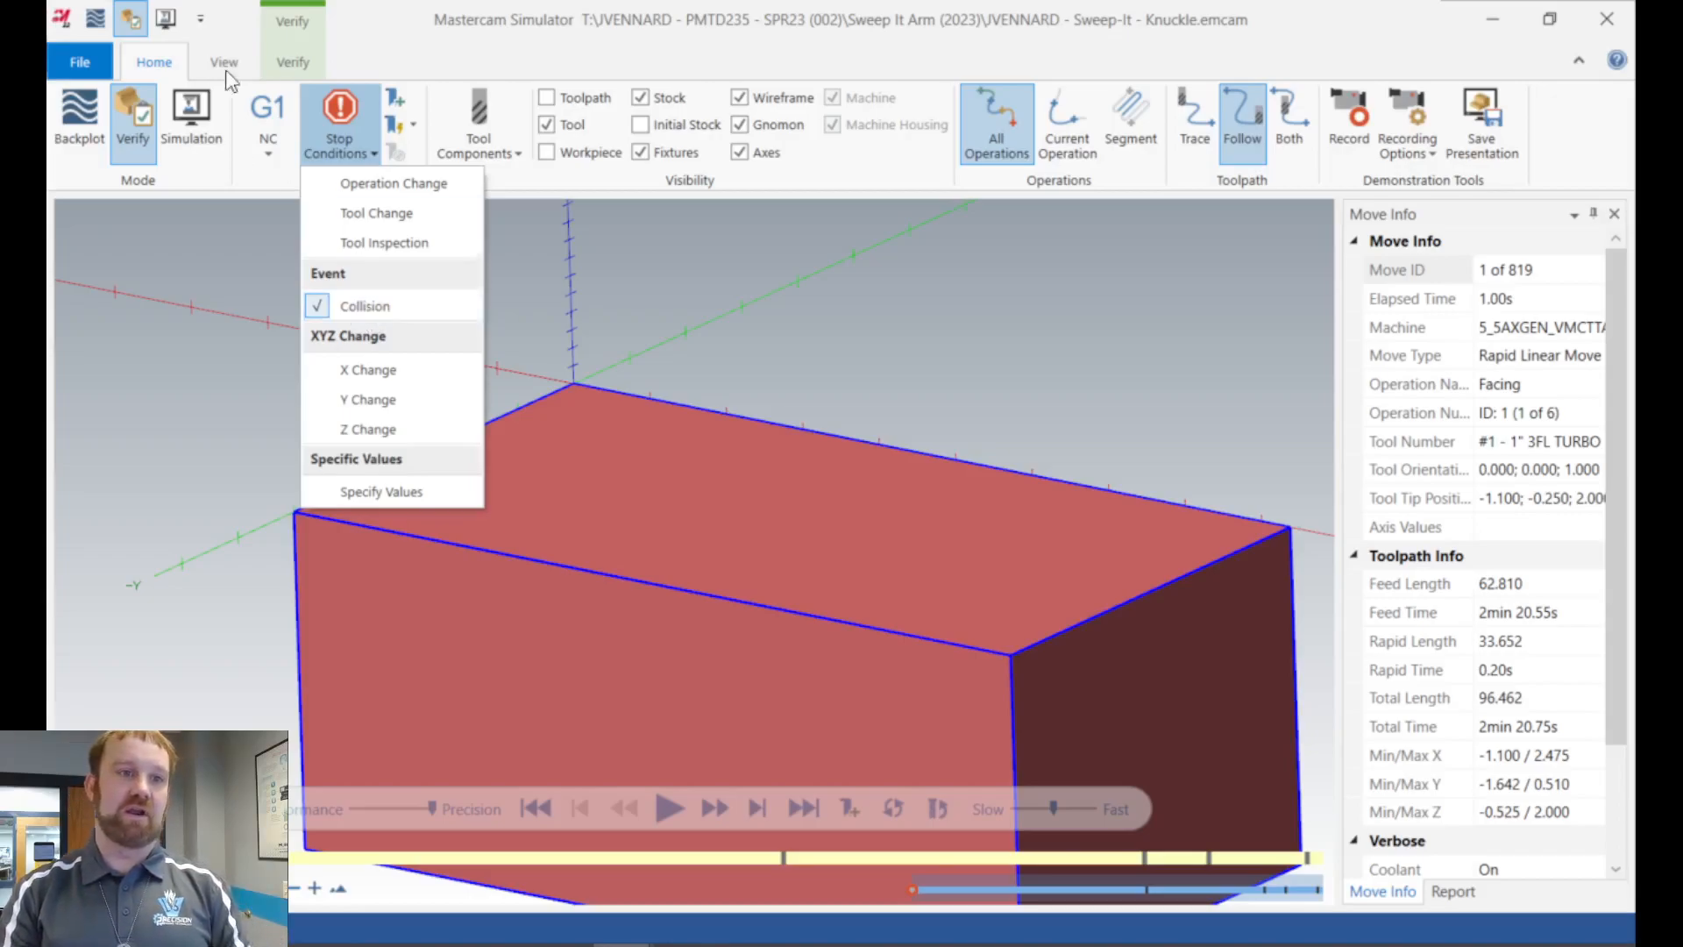
click(302, 64)
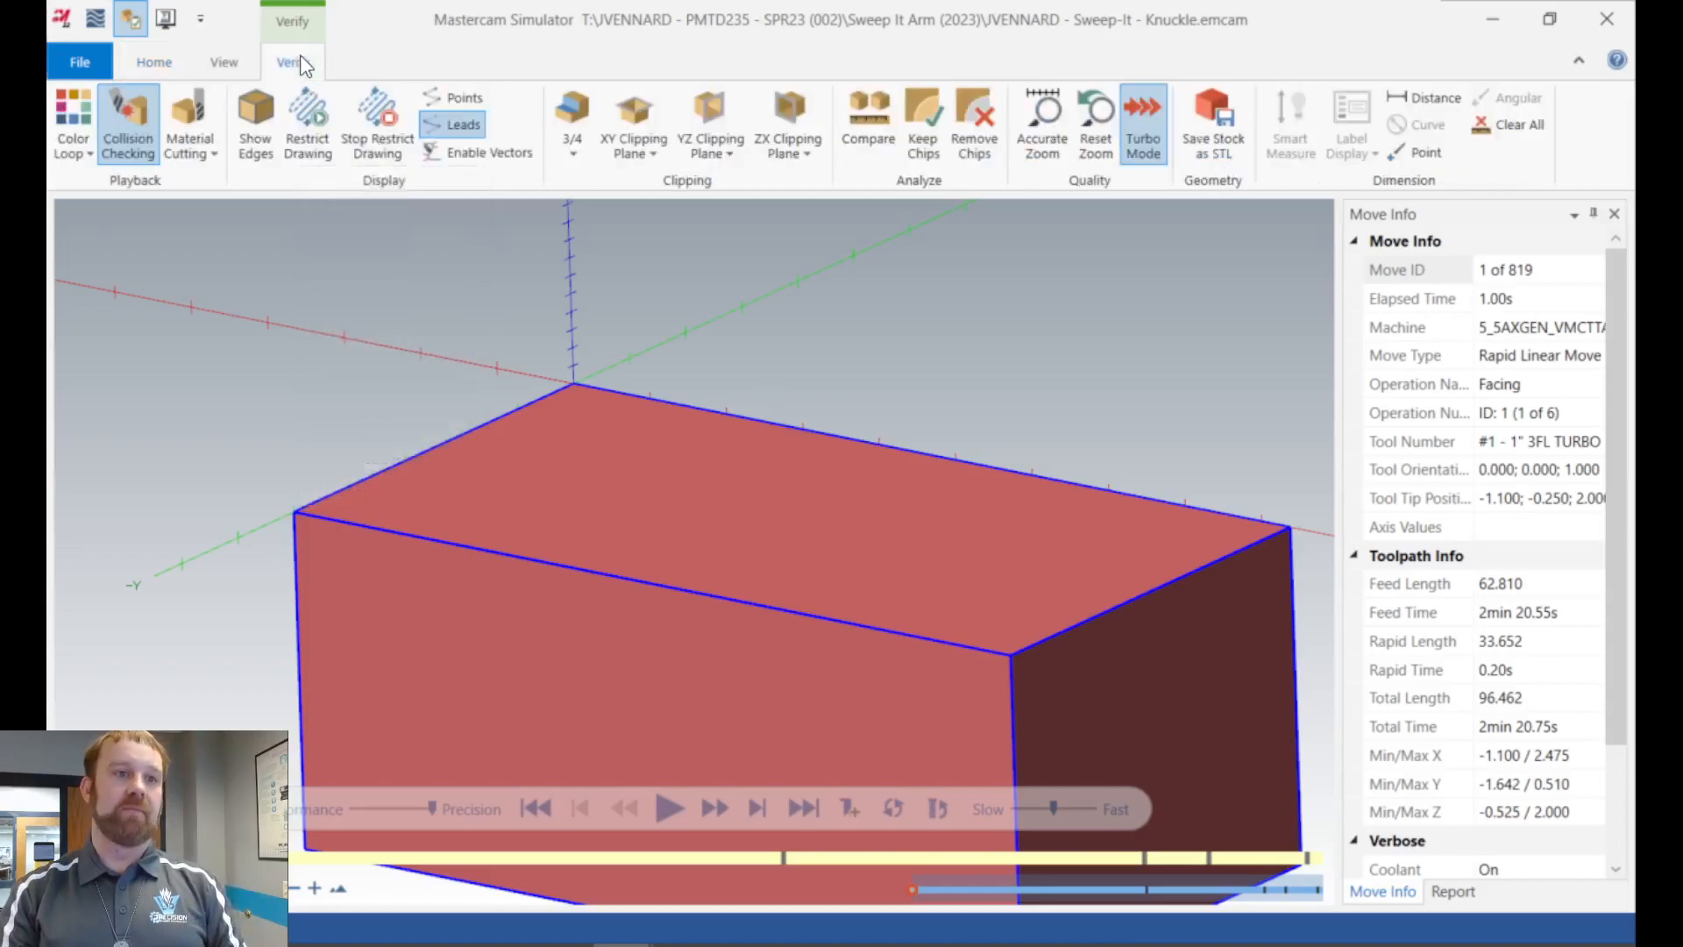
click(67, 118)
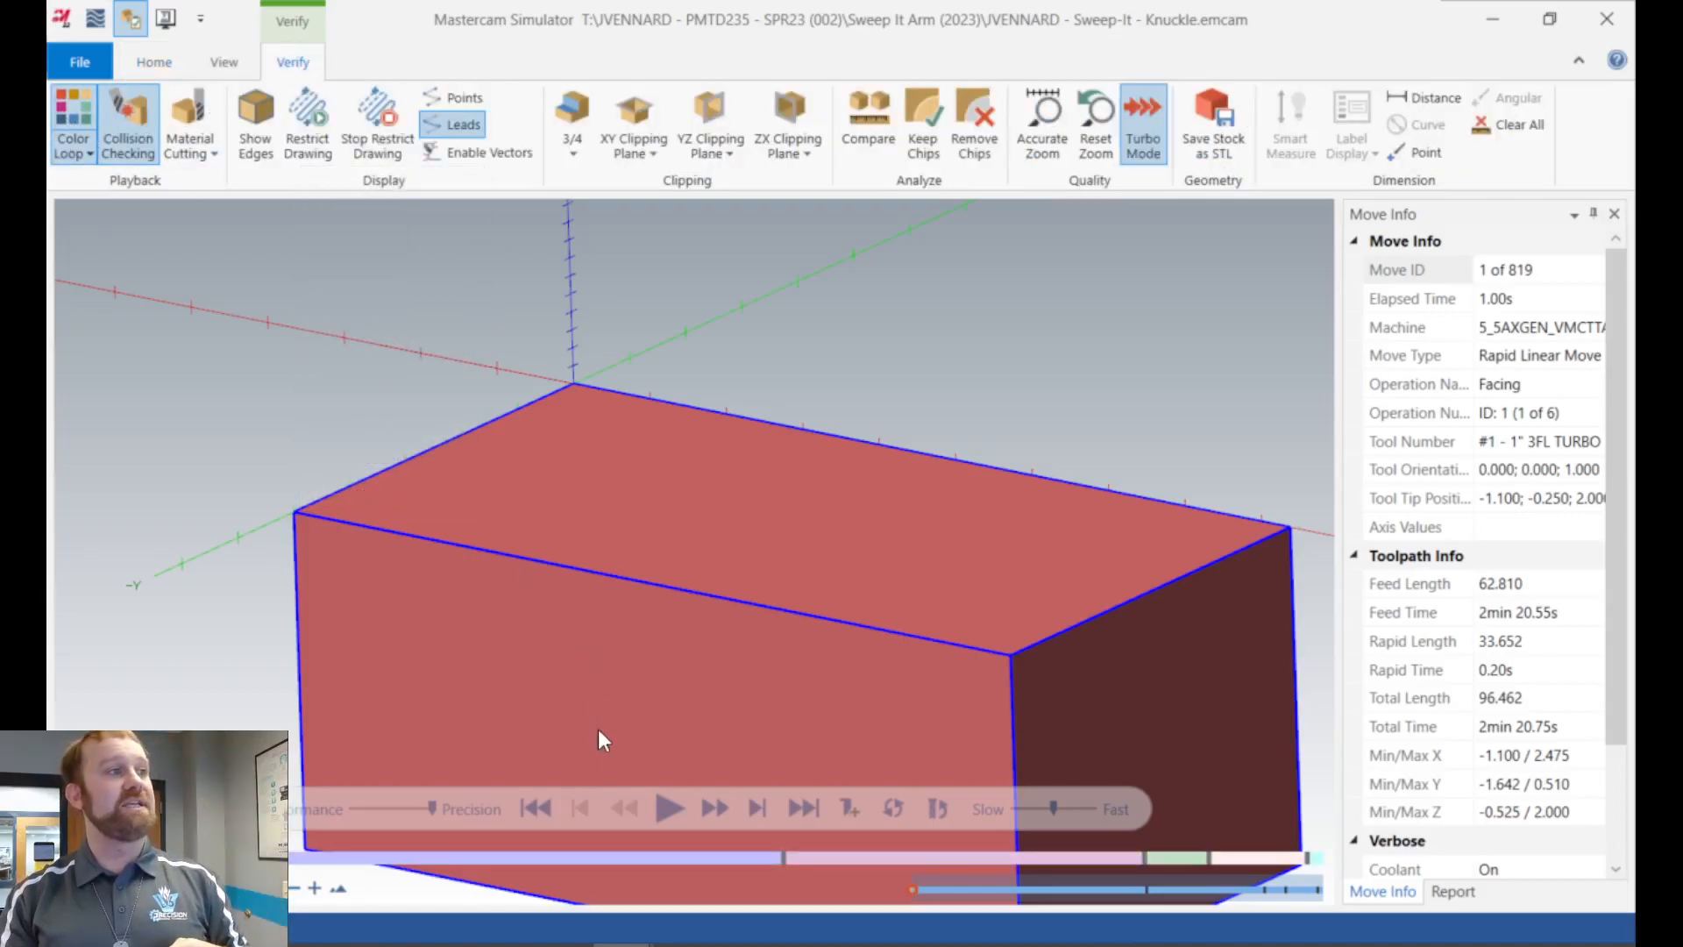
Run the verification of all operations, and examine the drill toolpath's move between the two holes on the model.
click(678, 814)
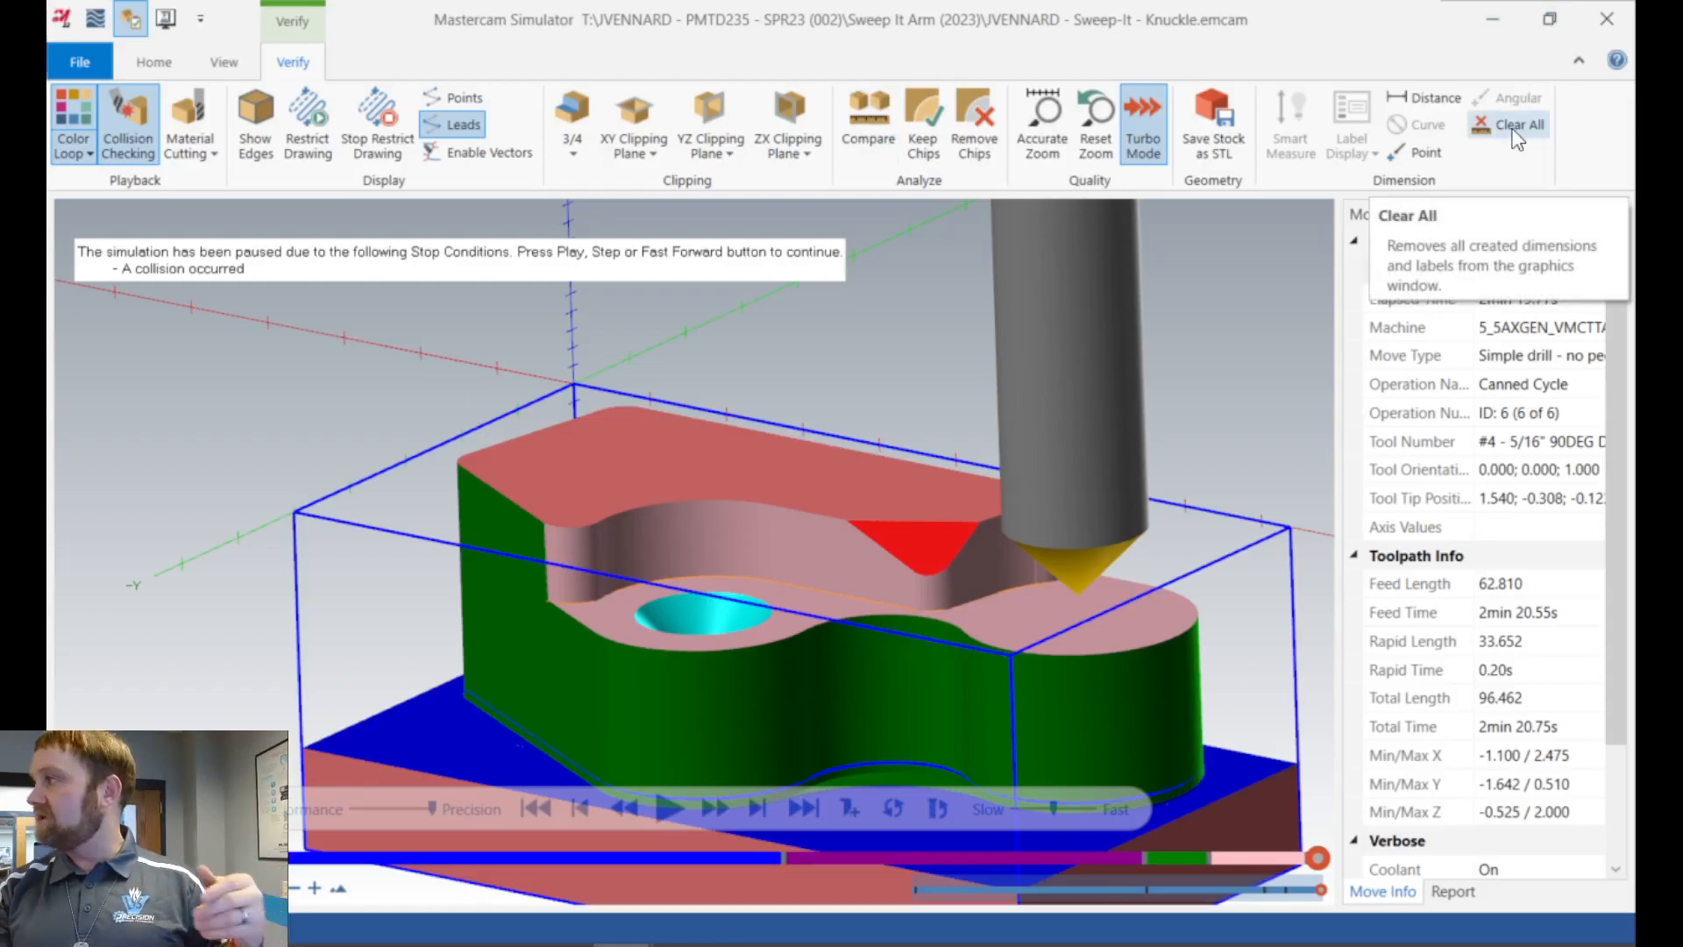
click(1493, 18)
click(250, 586)
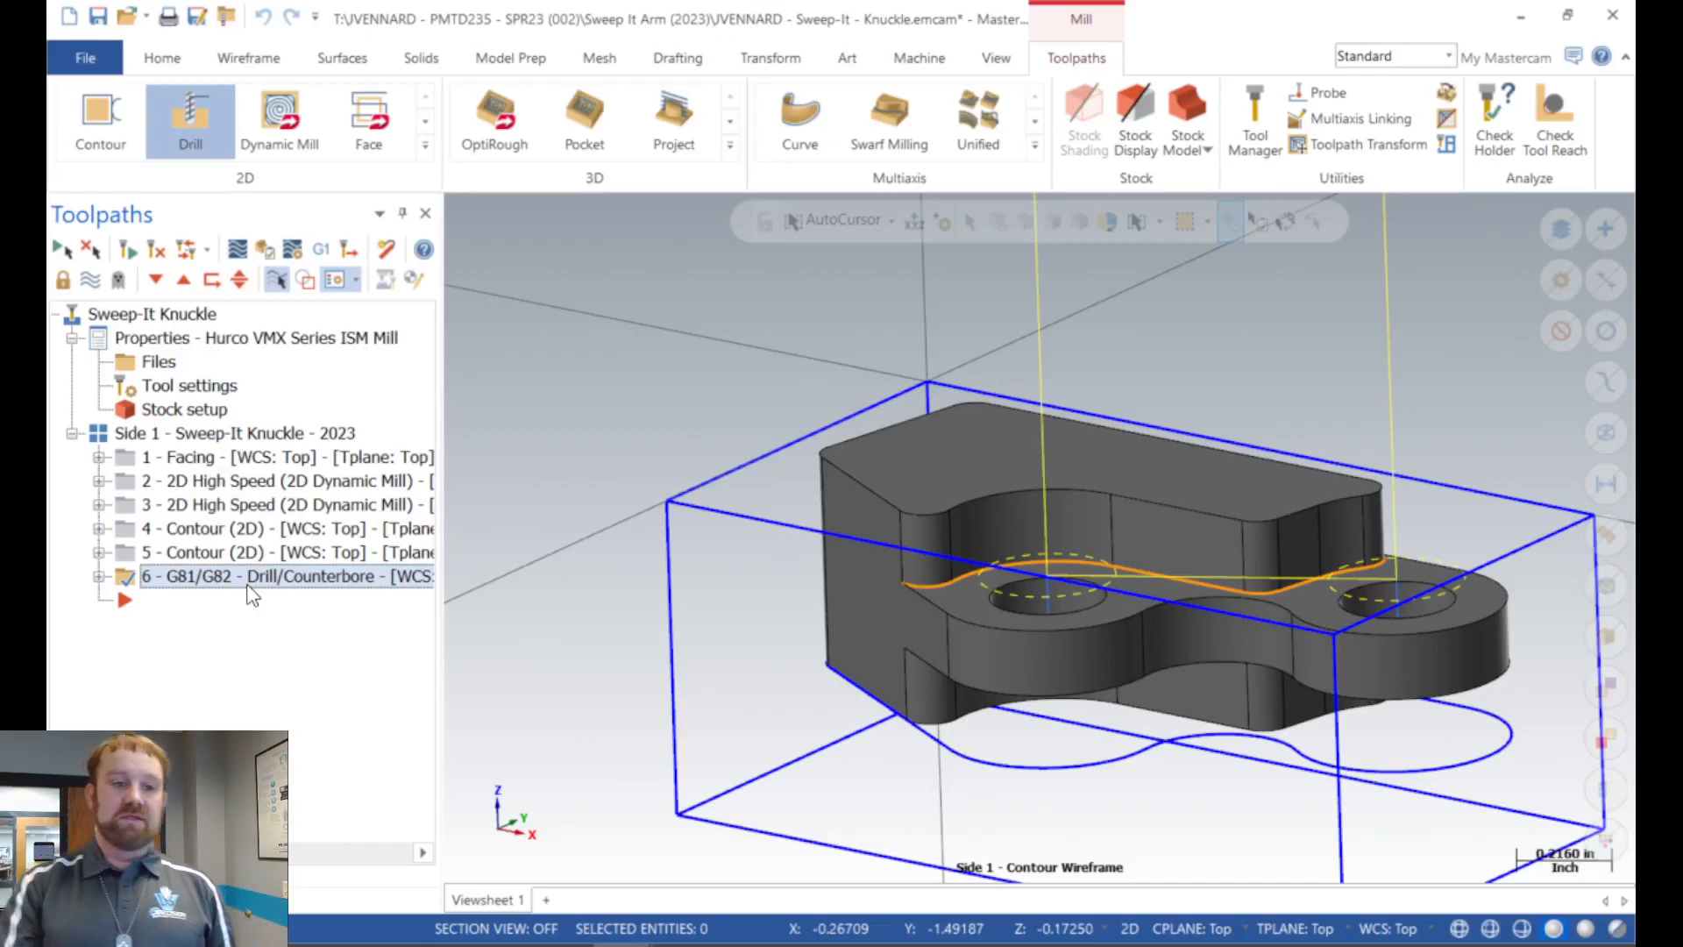
scroll(1258, 592, up, 2)
middle_drag(1258, 592, 1214, 596)
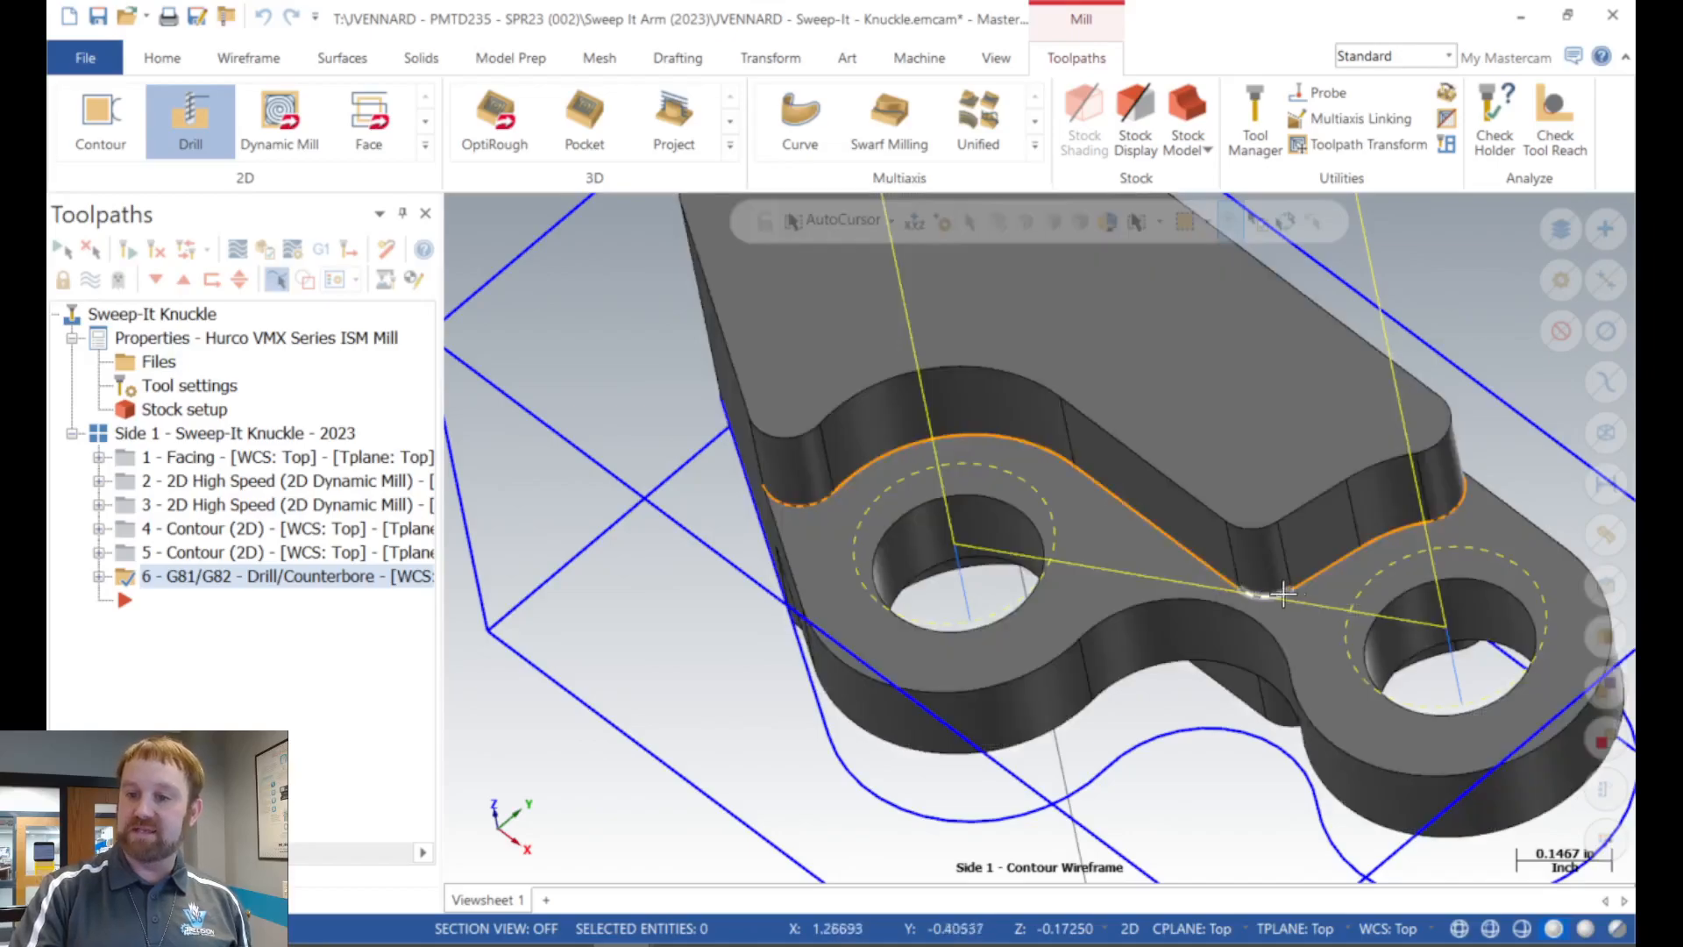
middle_drag(1232, 522, 1230, 452)
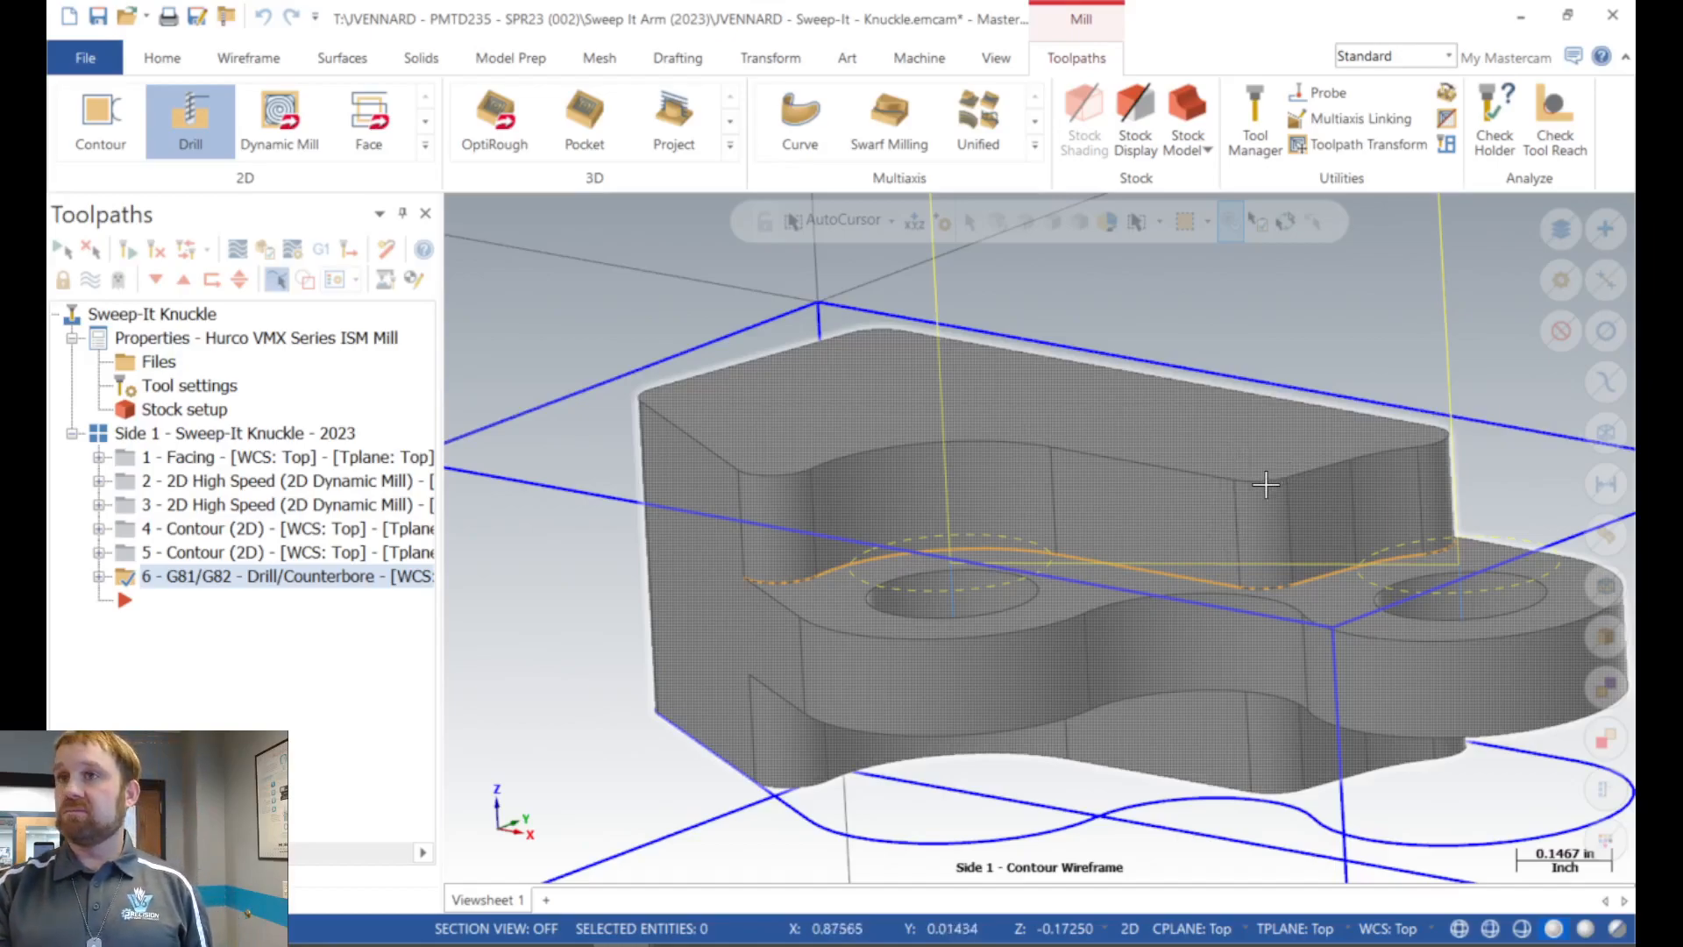
Turn off using clearance only at the start and end of the drill operation, and regenerate its toolpath.
click(100, 577)
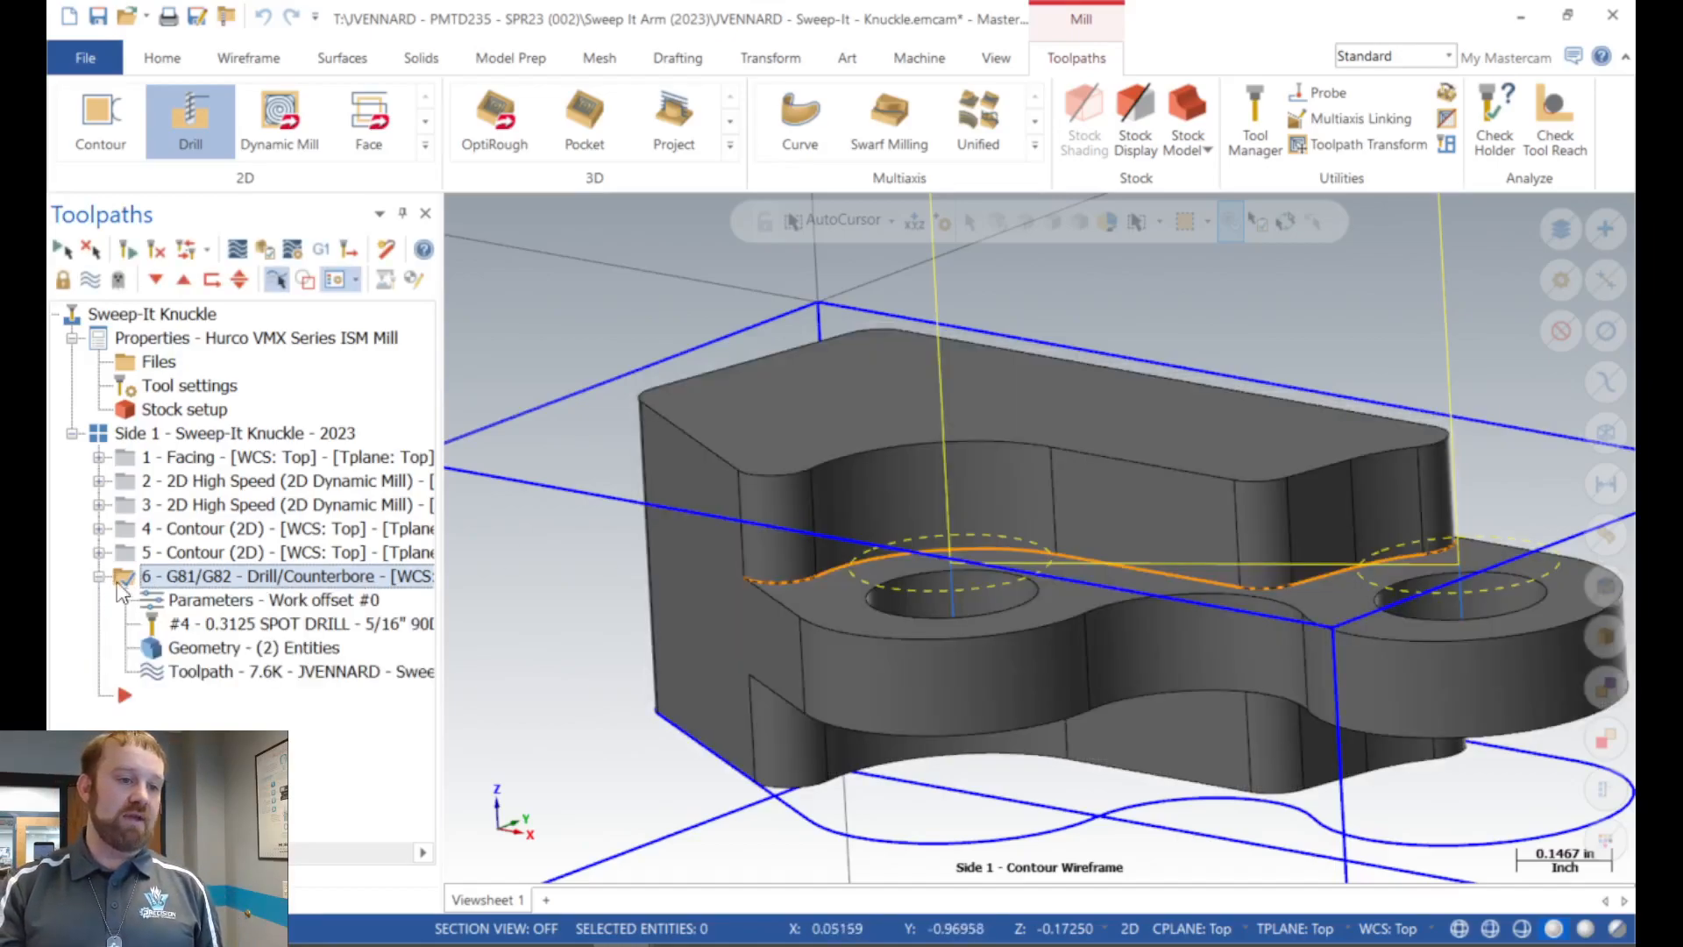
click(211, 599)
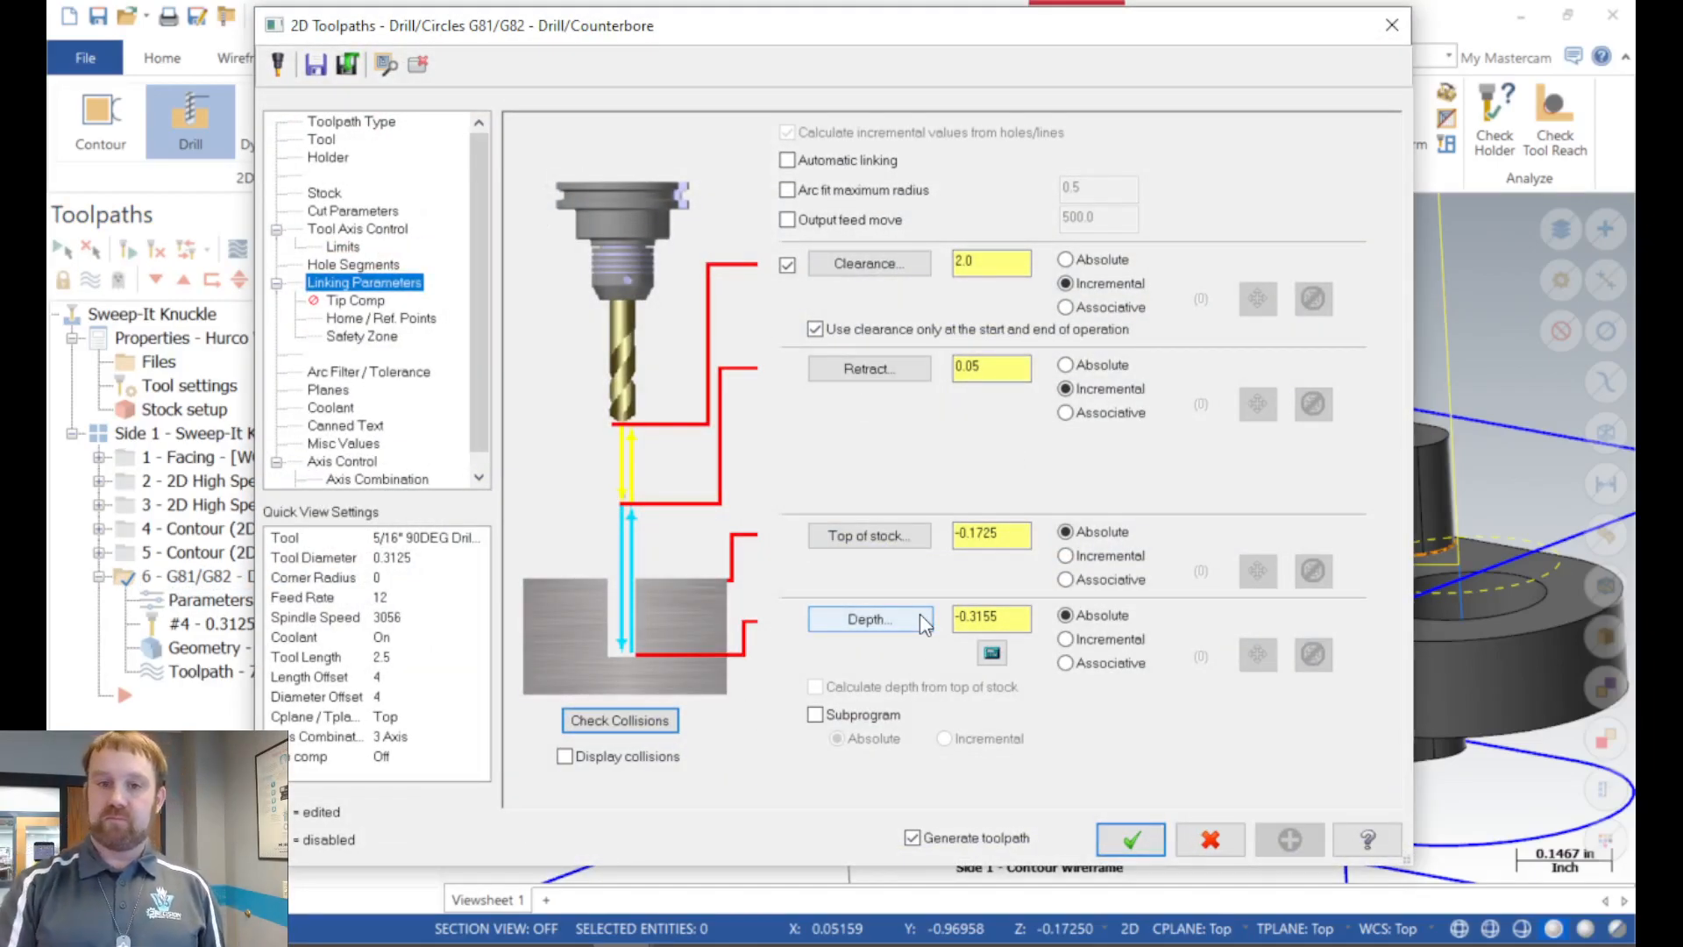
click(825, 334)
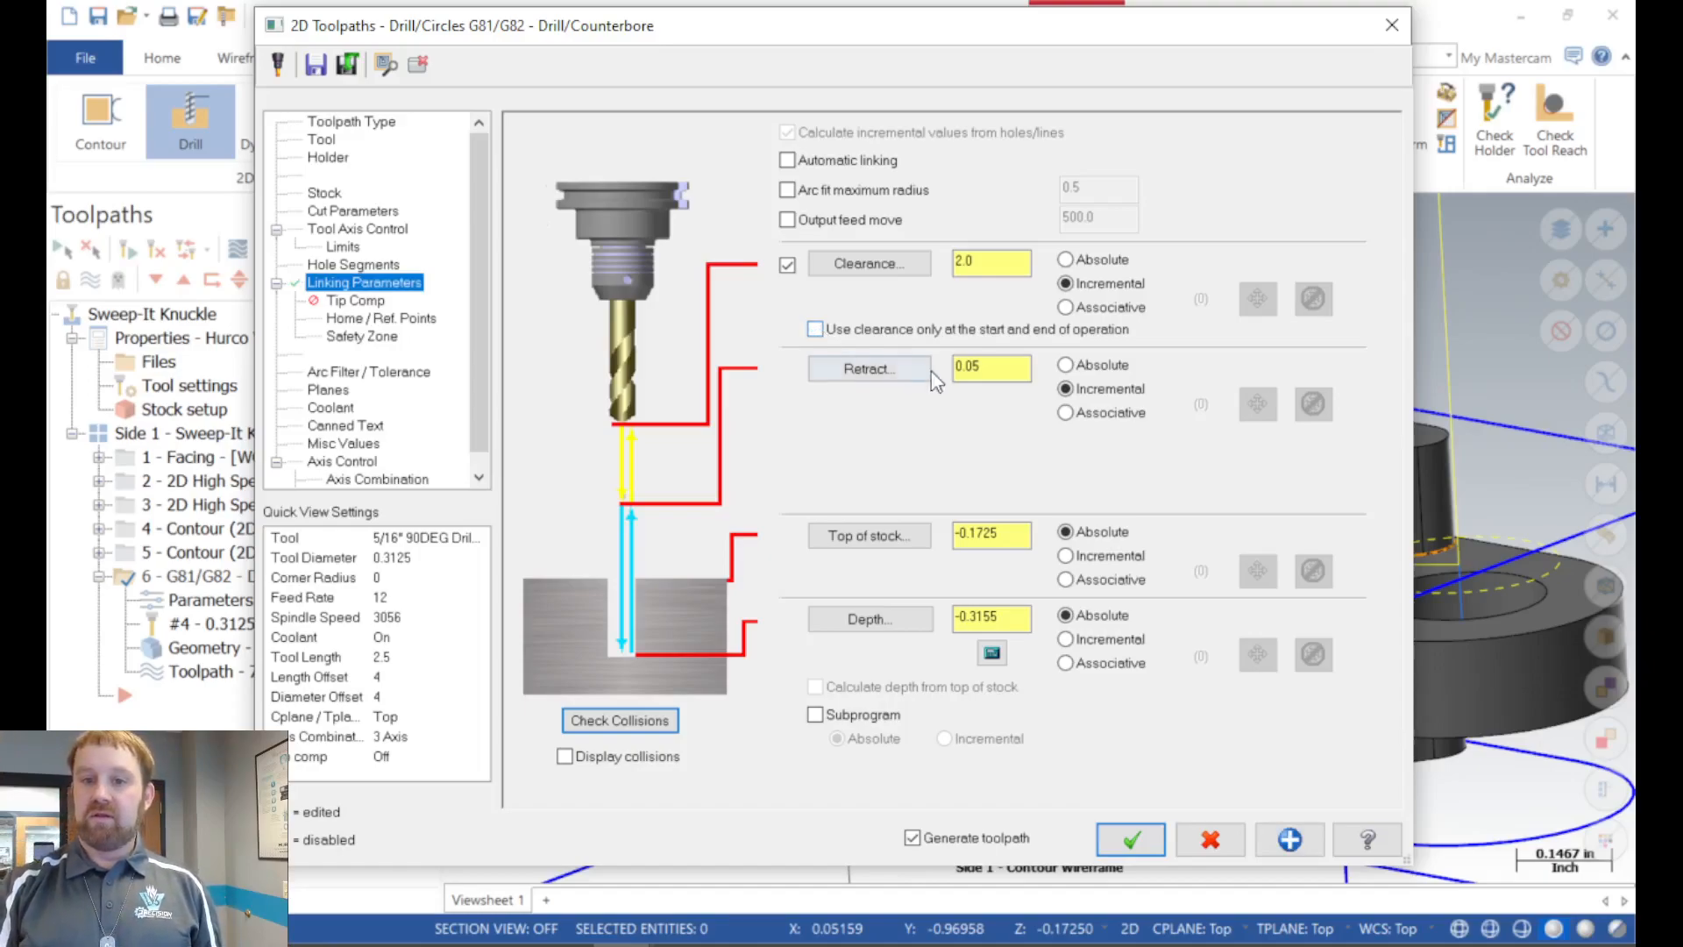
click(998, 372)
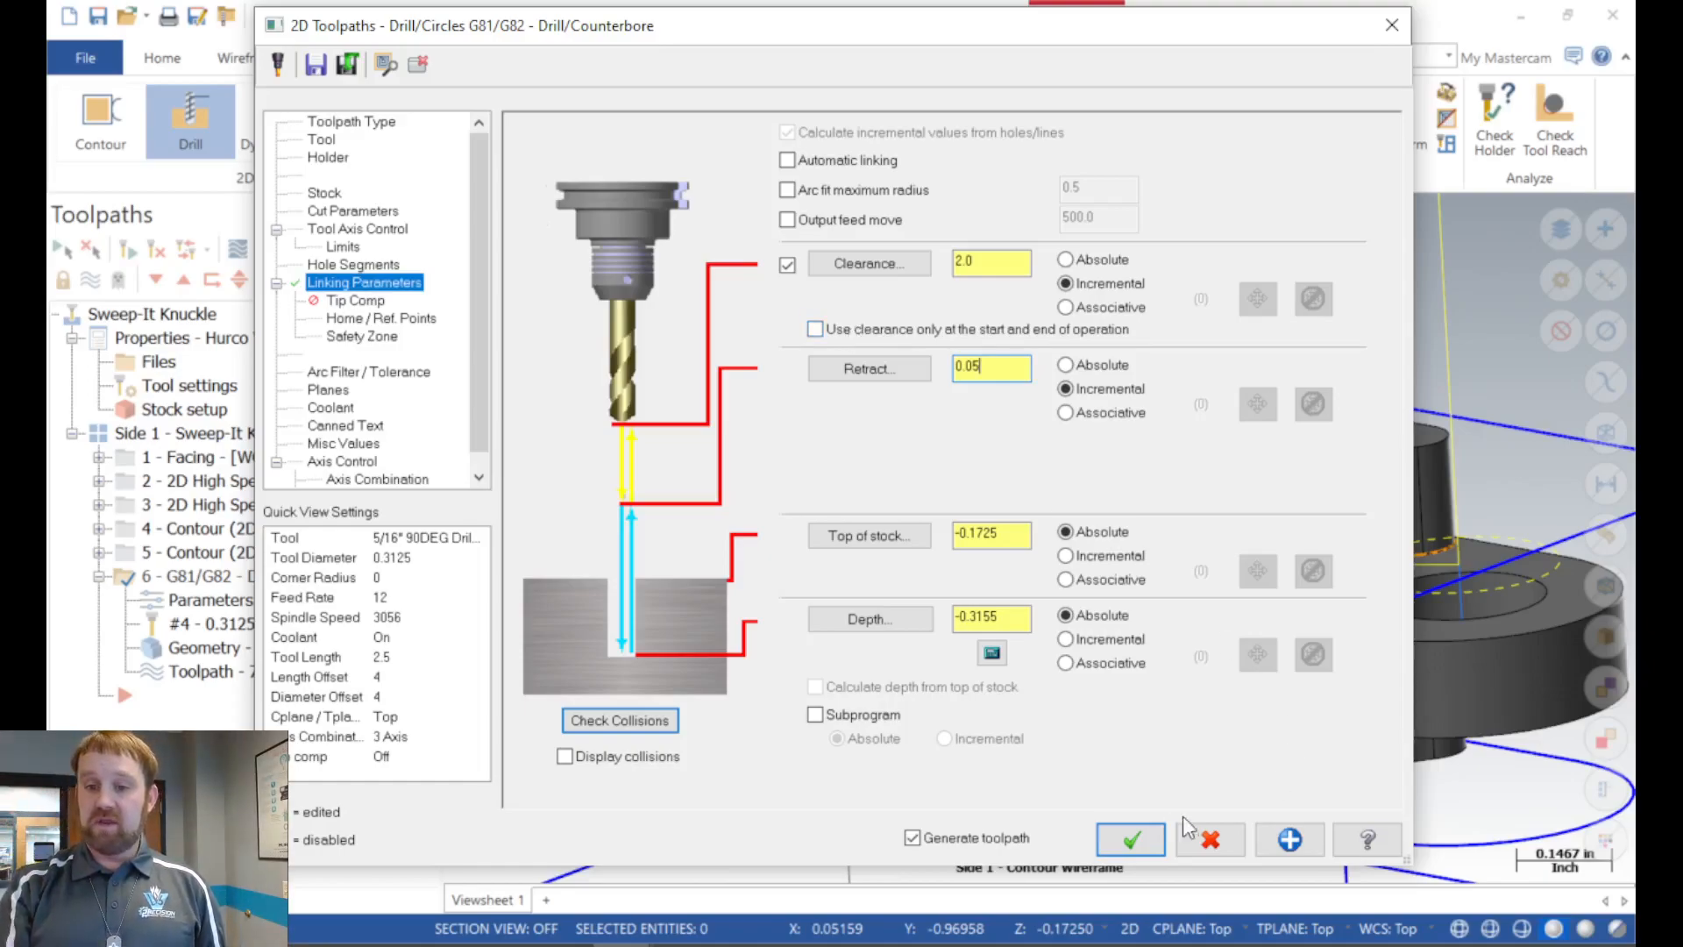
click(1131, 839)
scroll(870, 765, down, 1)
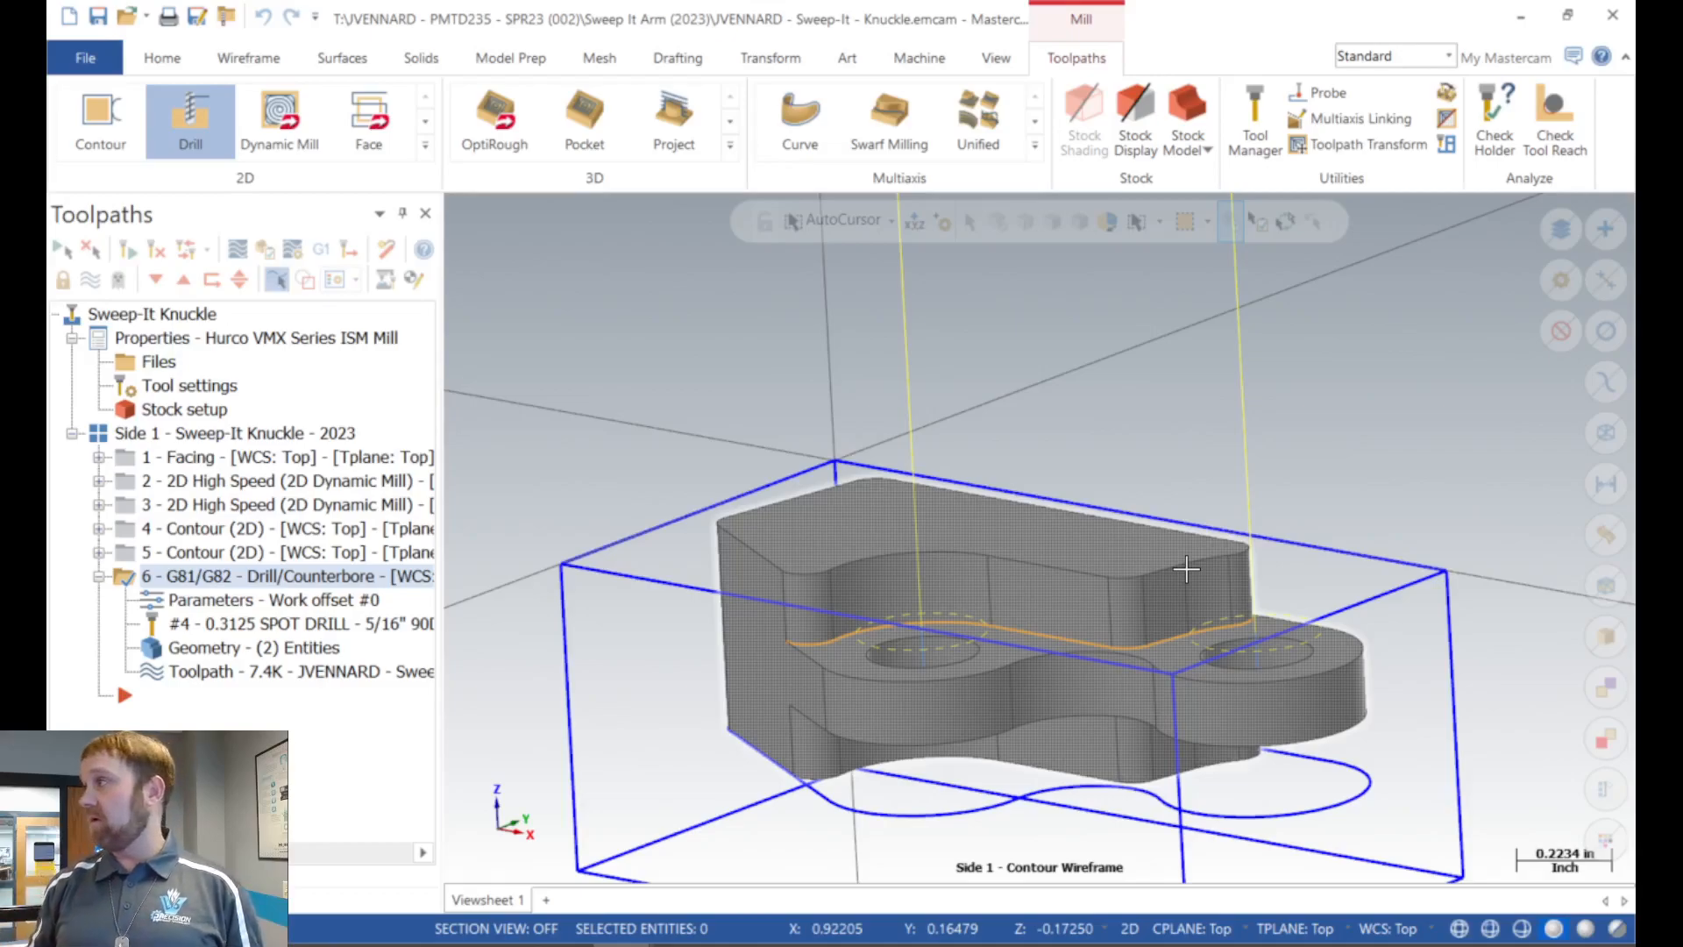
Set the drill operation's incremental clearance to -0.05 and accept the parameters.
click(248, 605)
double_click(951, 263)
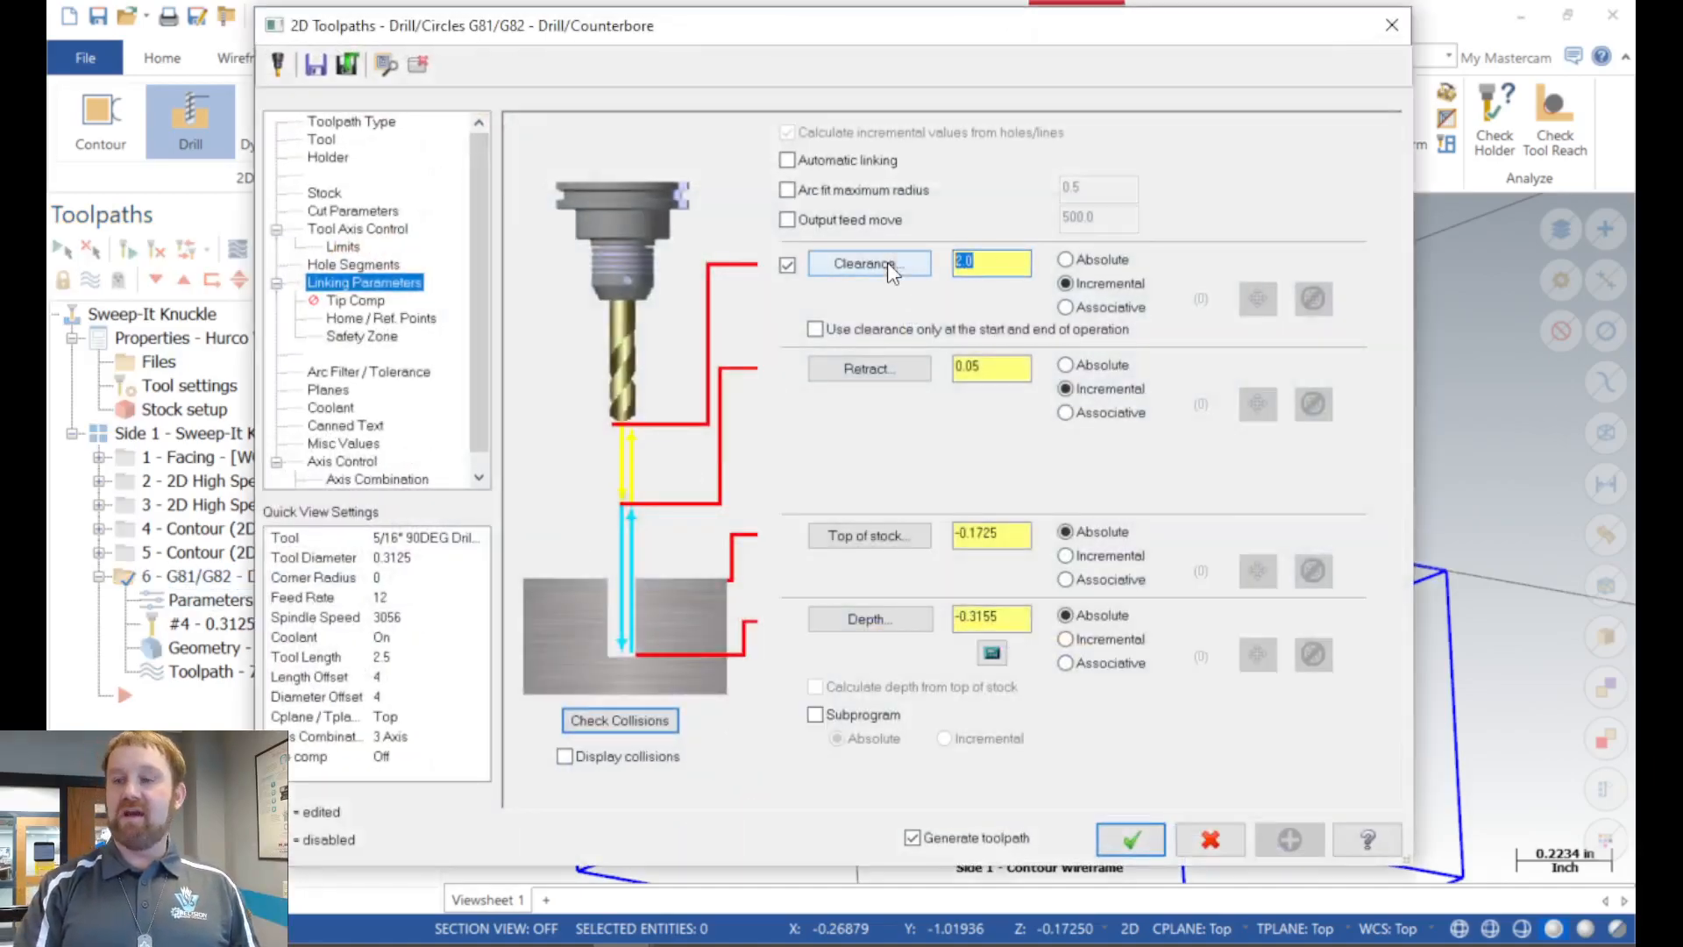
text(-0.05)
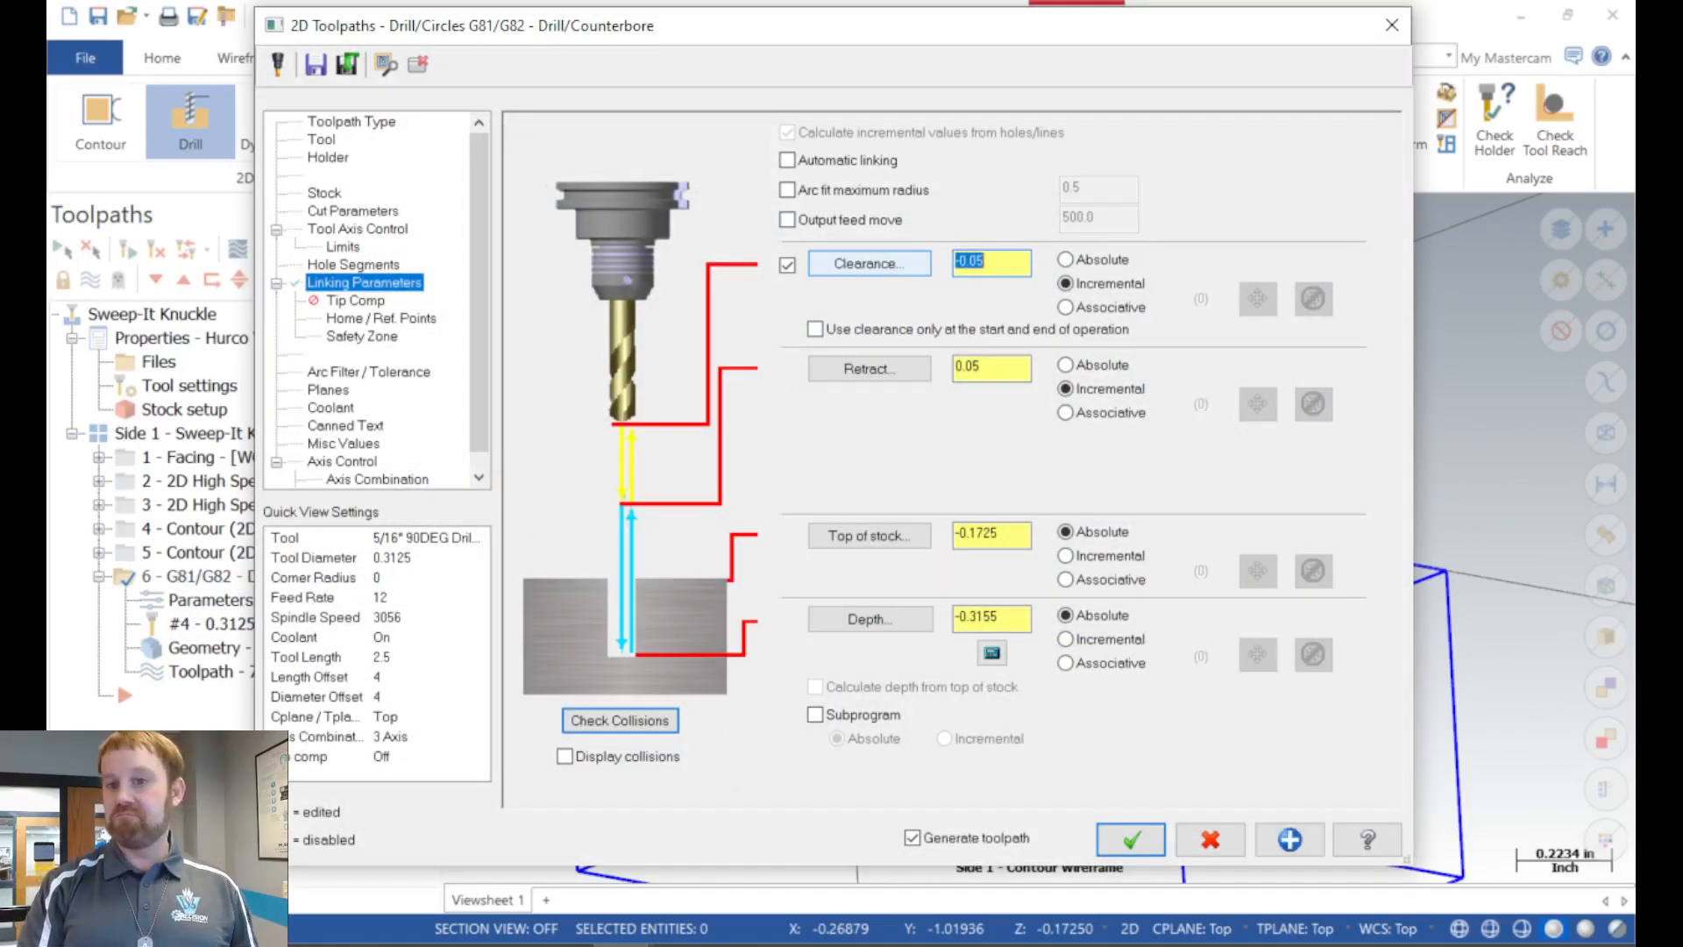
click(1131, 839)
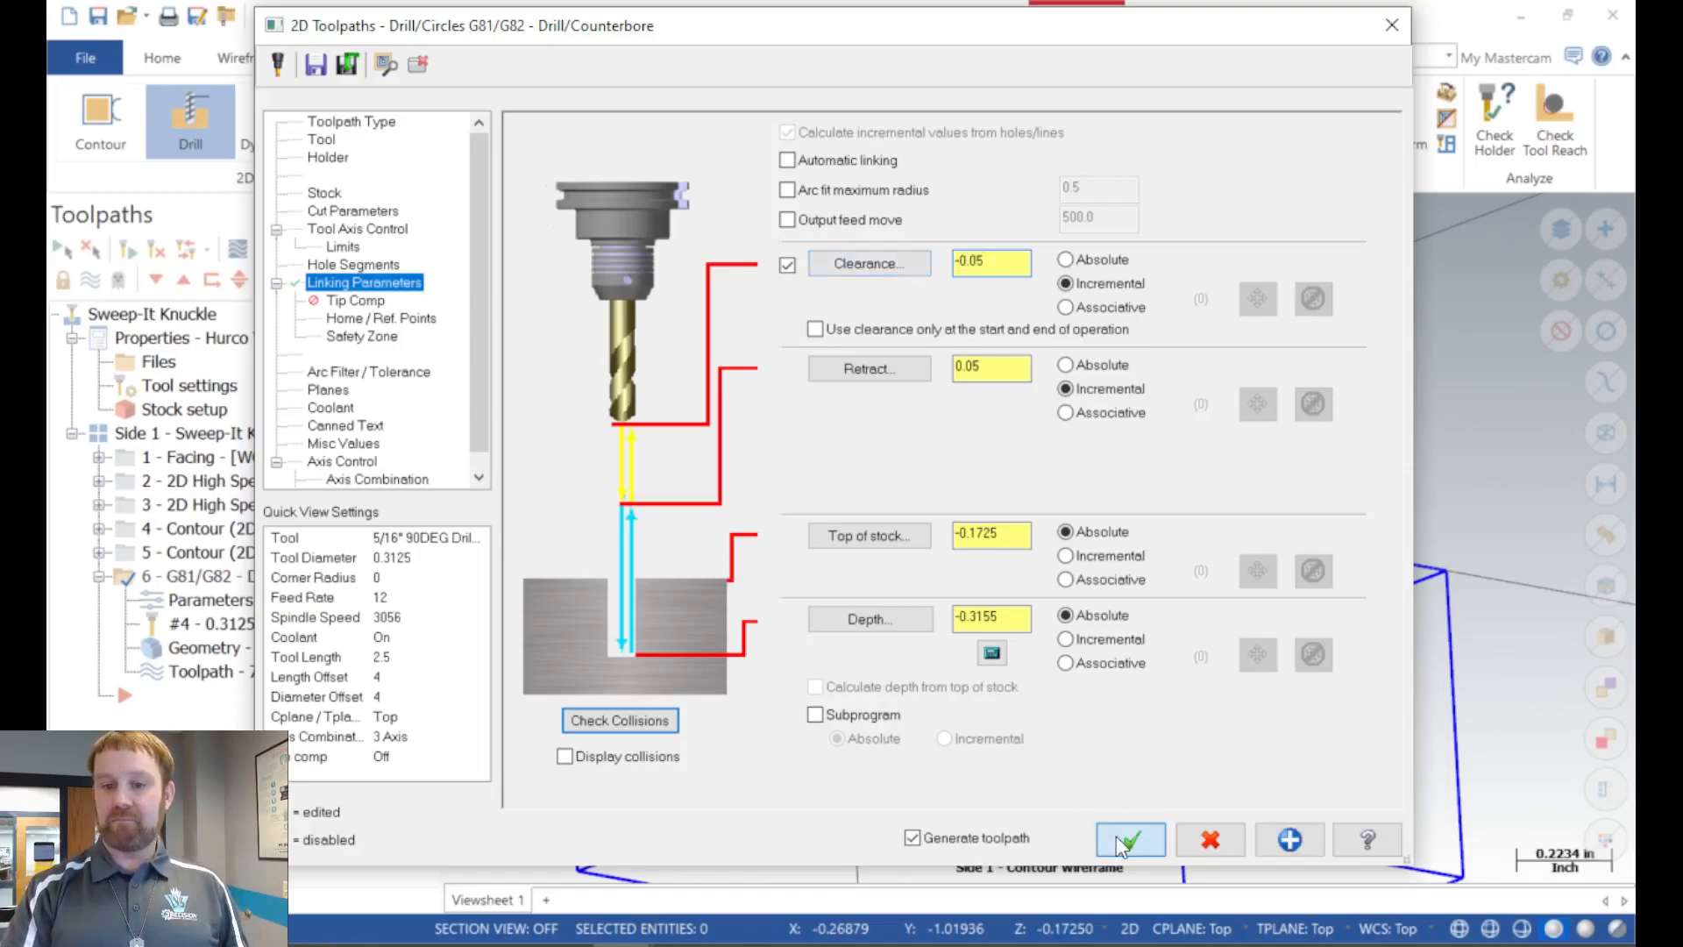
Switch the drill operation's clearance to absolute and accept the parameters.
scroll(721, 504, up, 1)
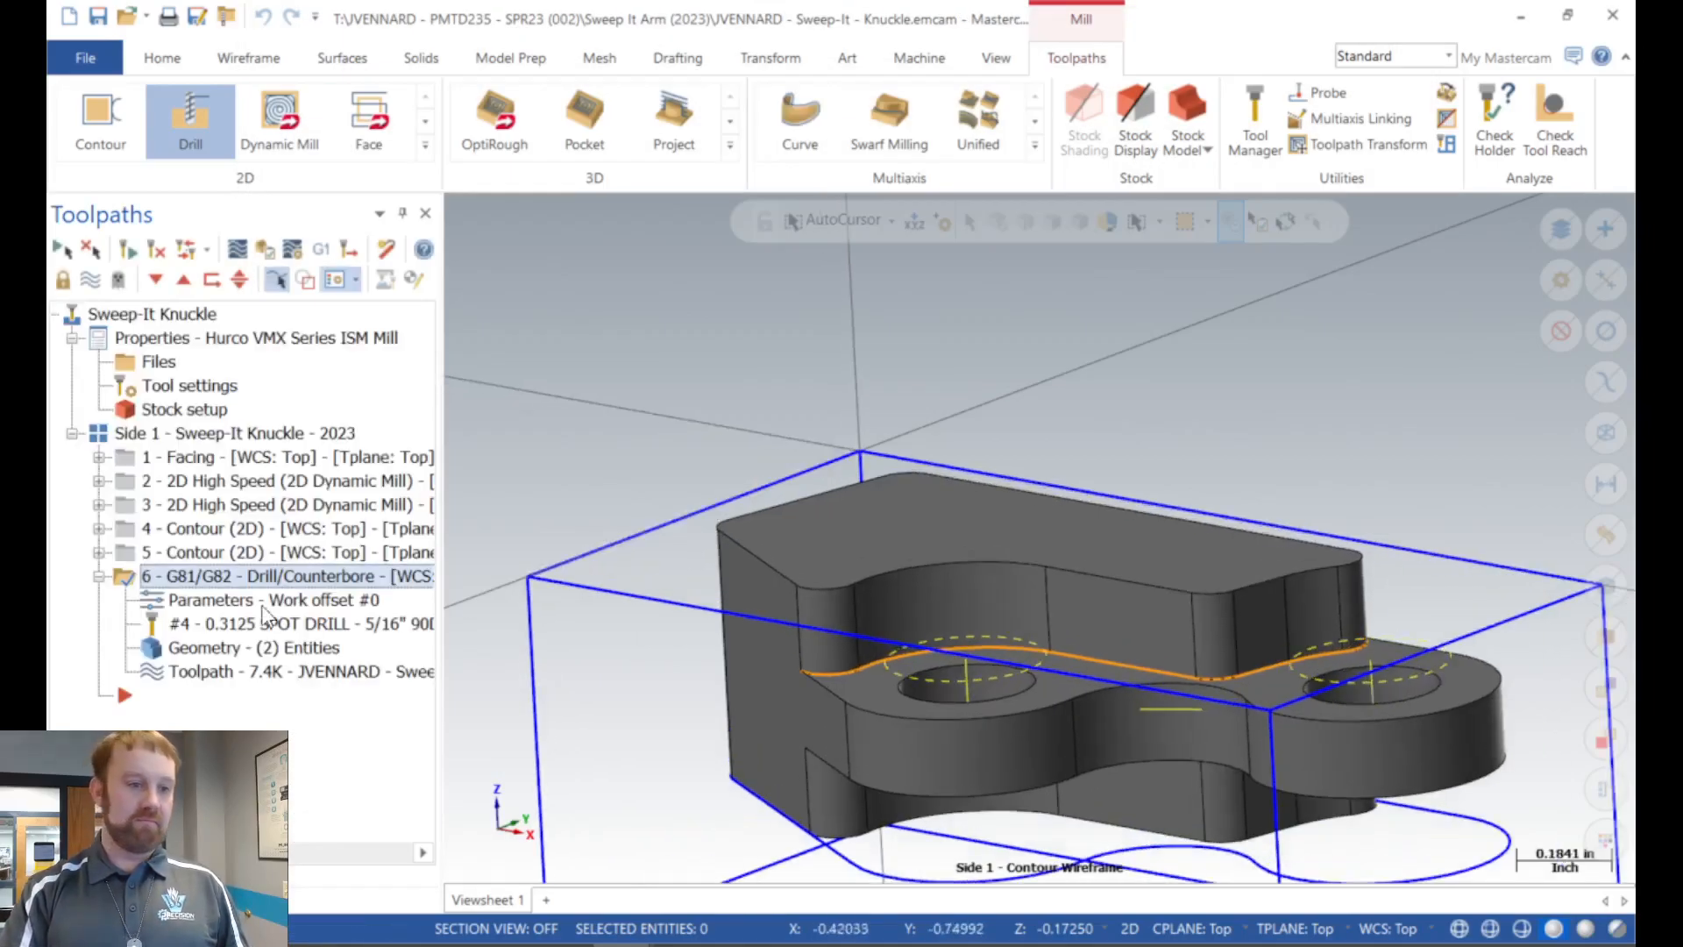
click(187, 603)
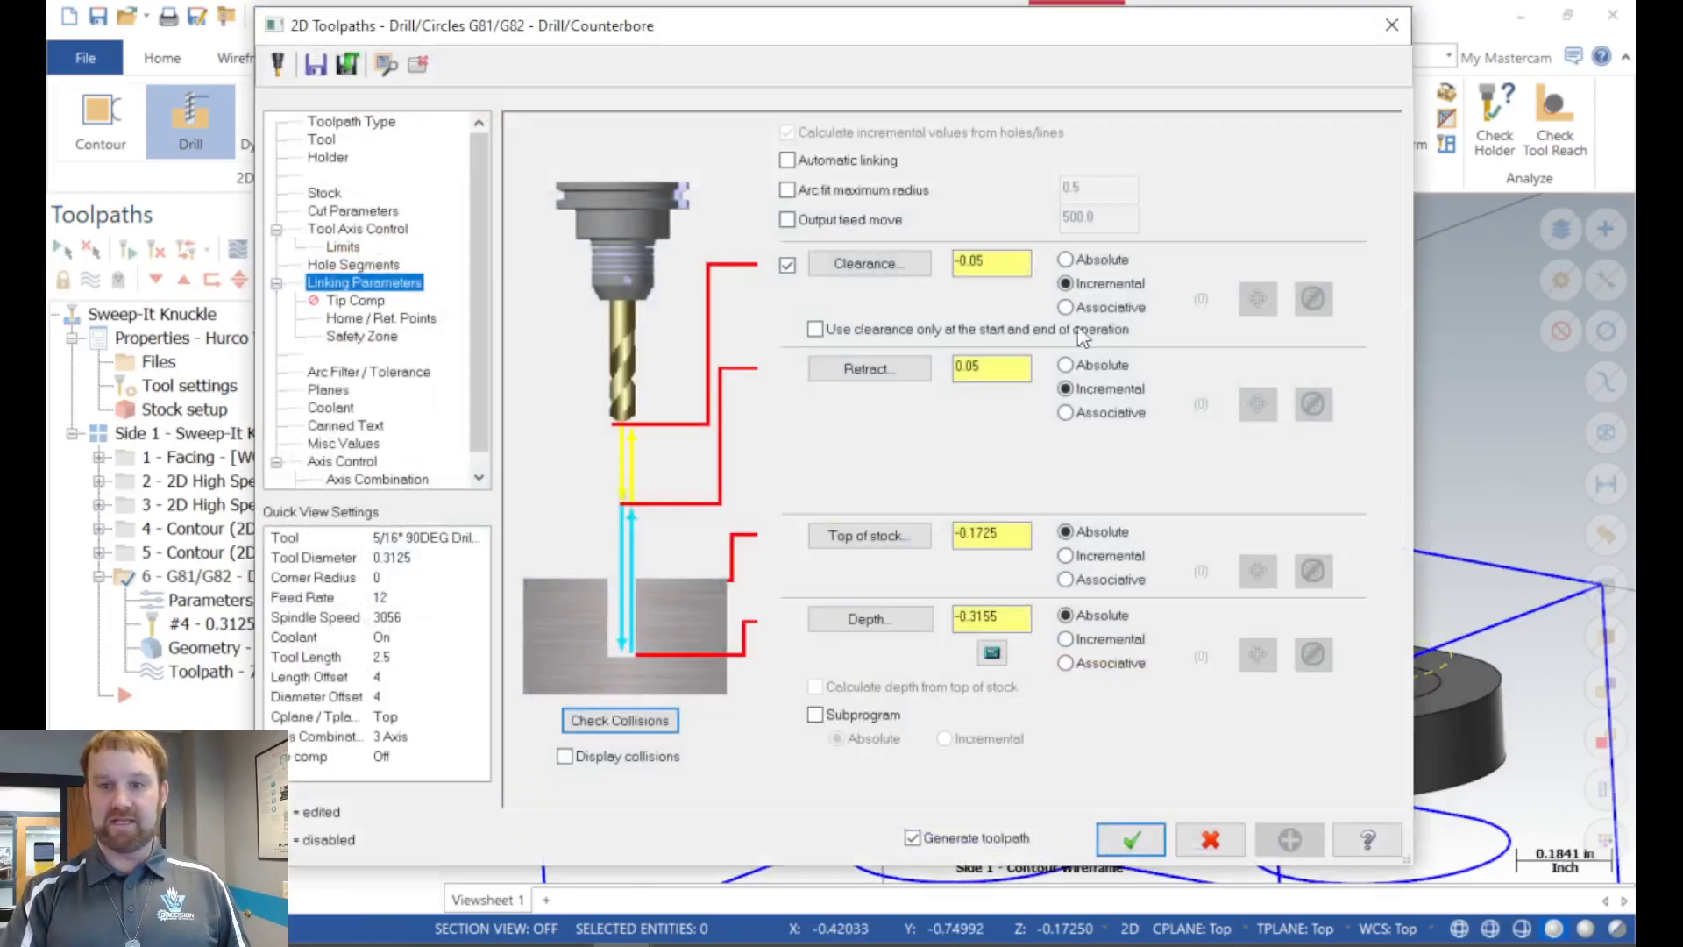
click(1067, 261)
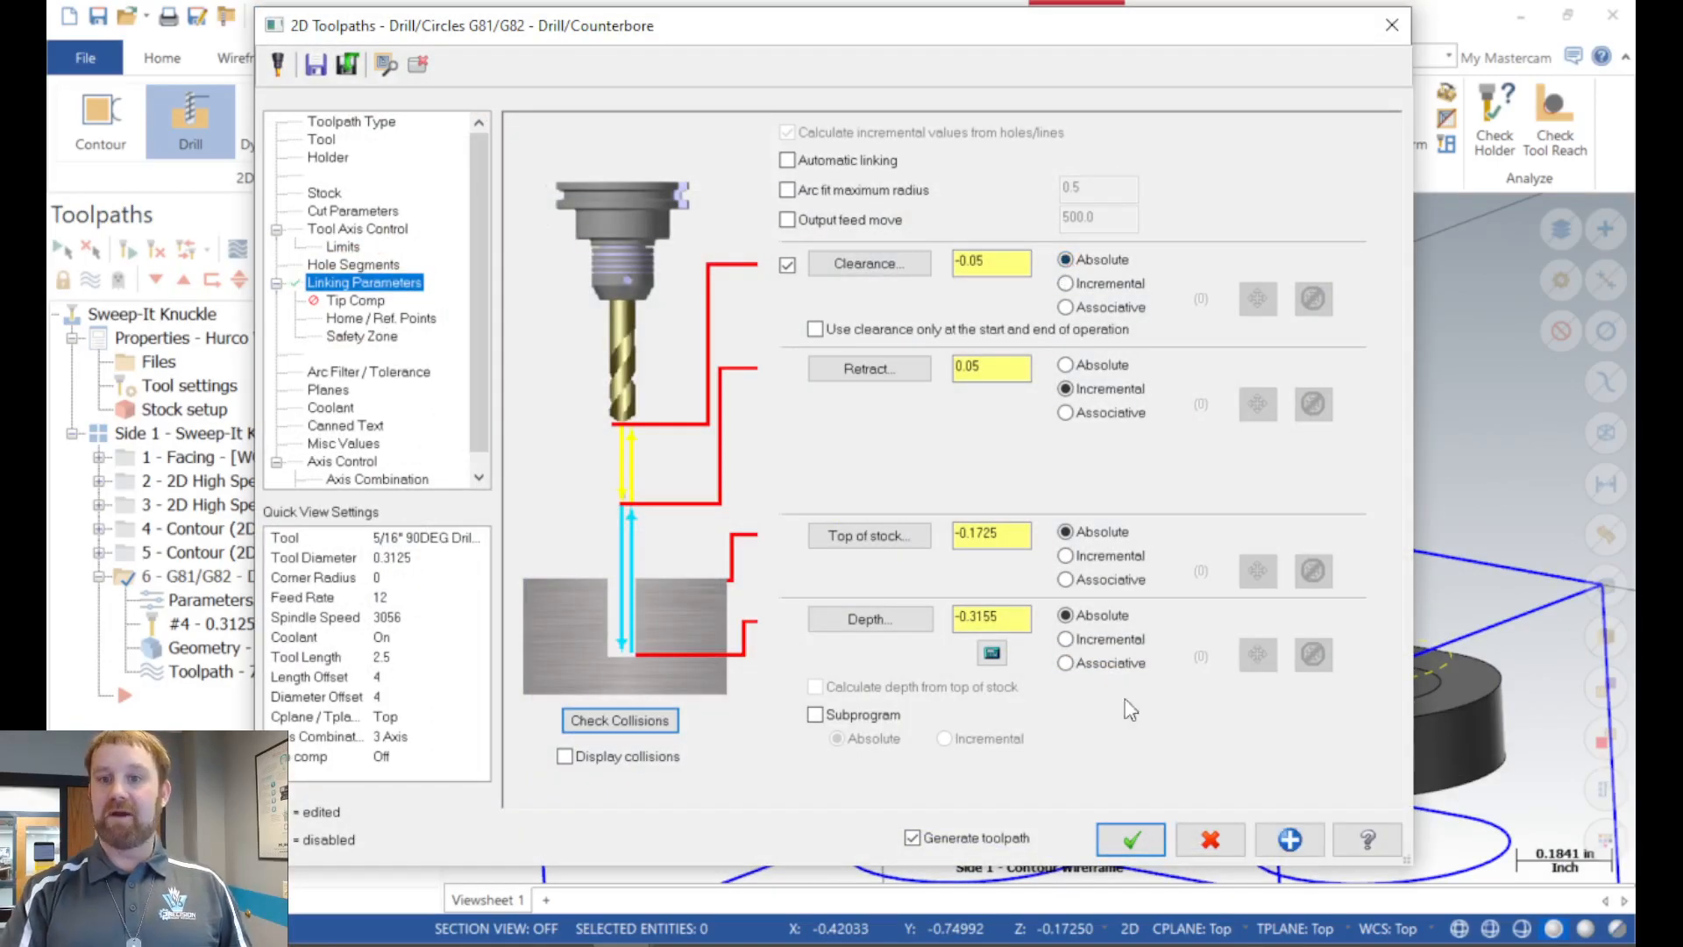
click(1132, 840)
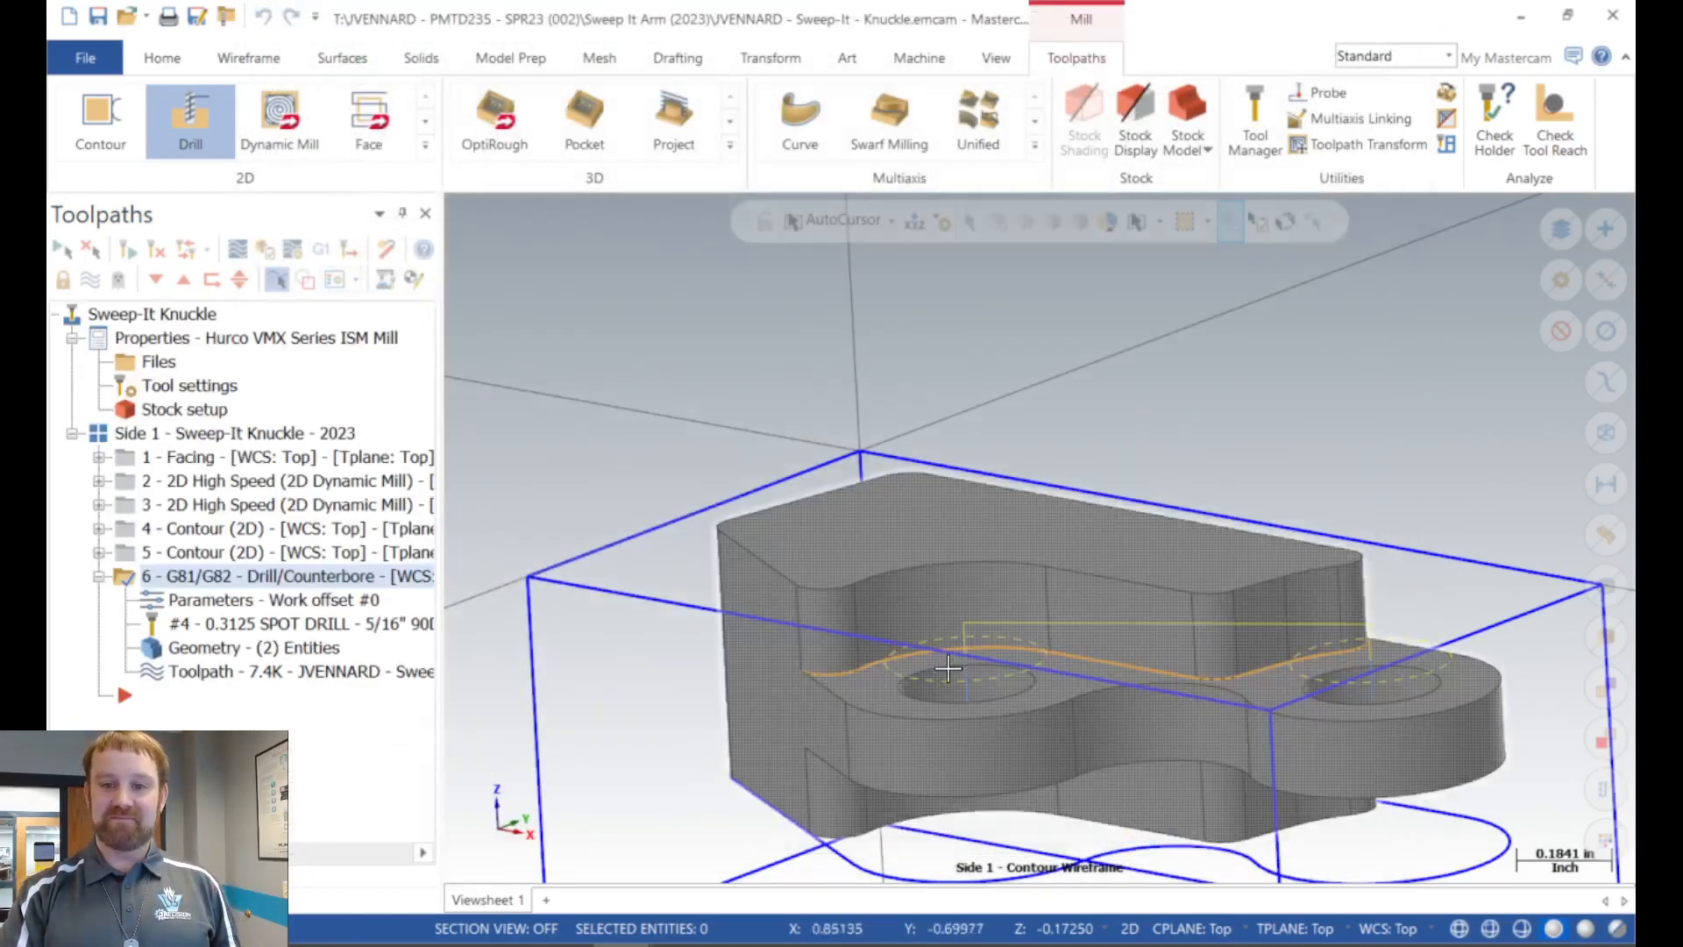
Run the verification of all Side 1 operations, and examine the spot drill's move between the two holes for contact with the island.
click(206, 433)
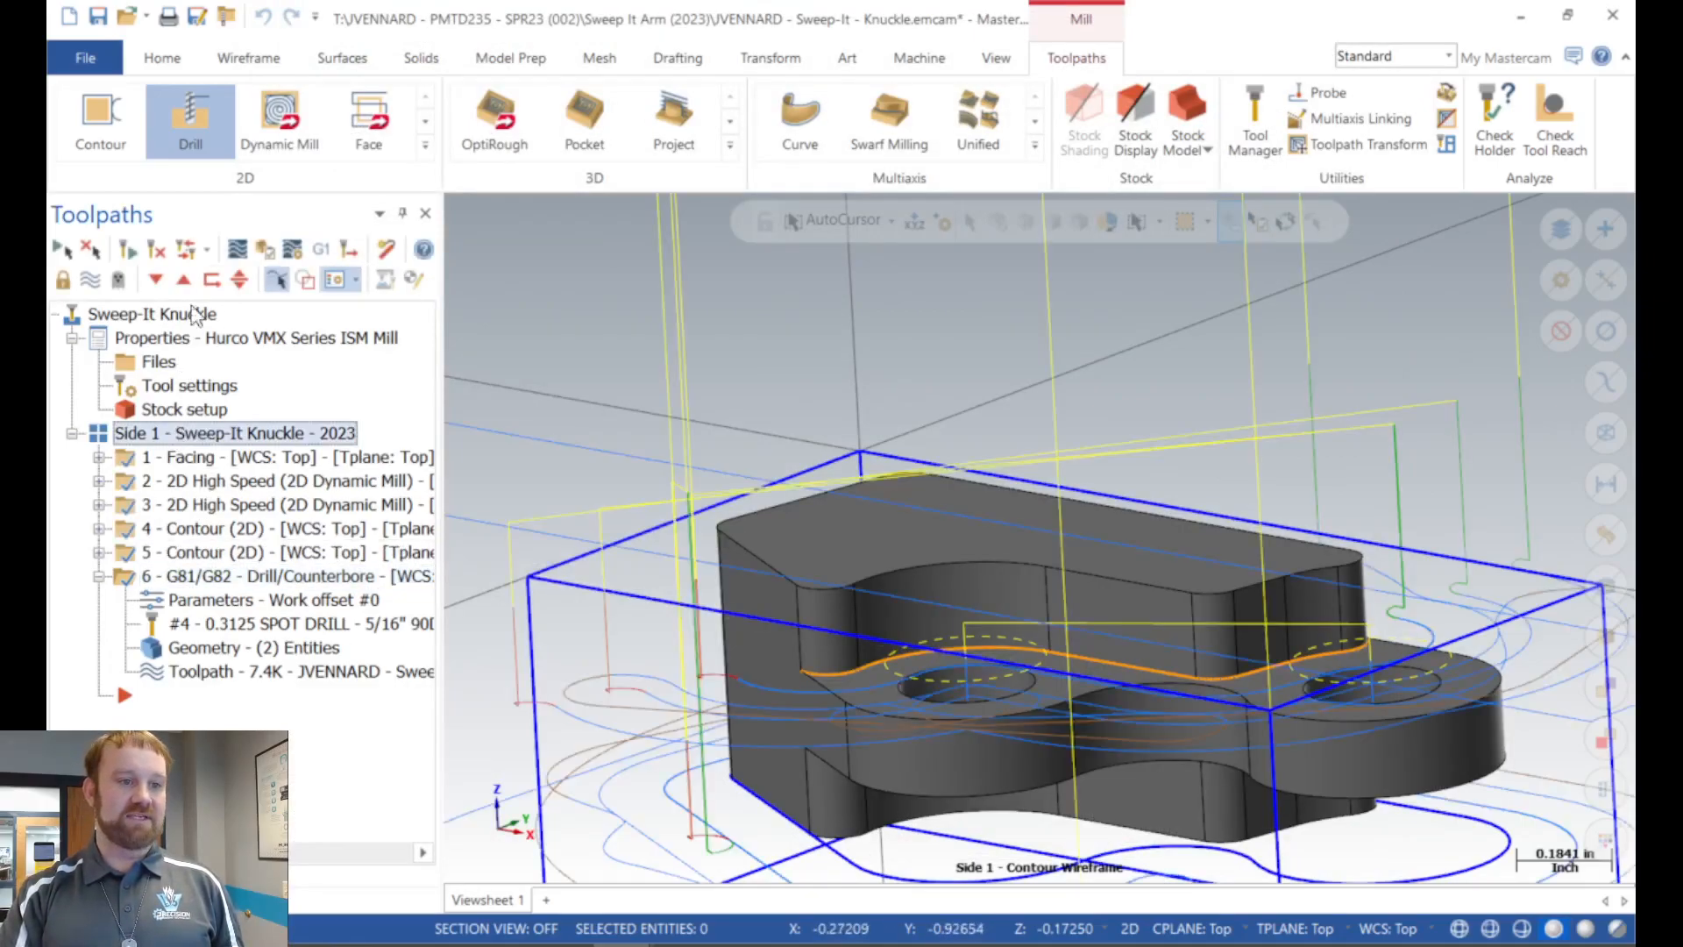
click(266, 249)
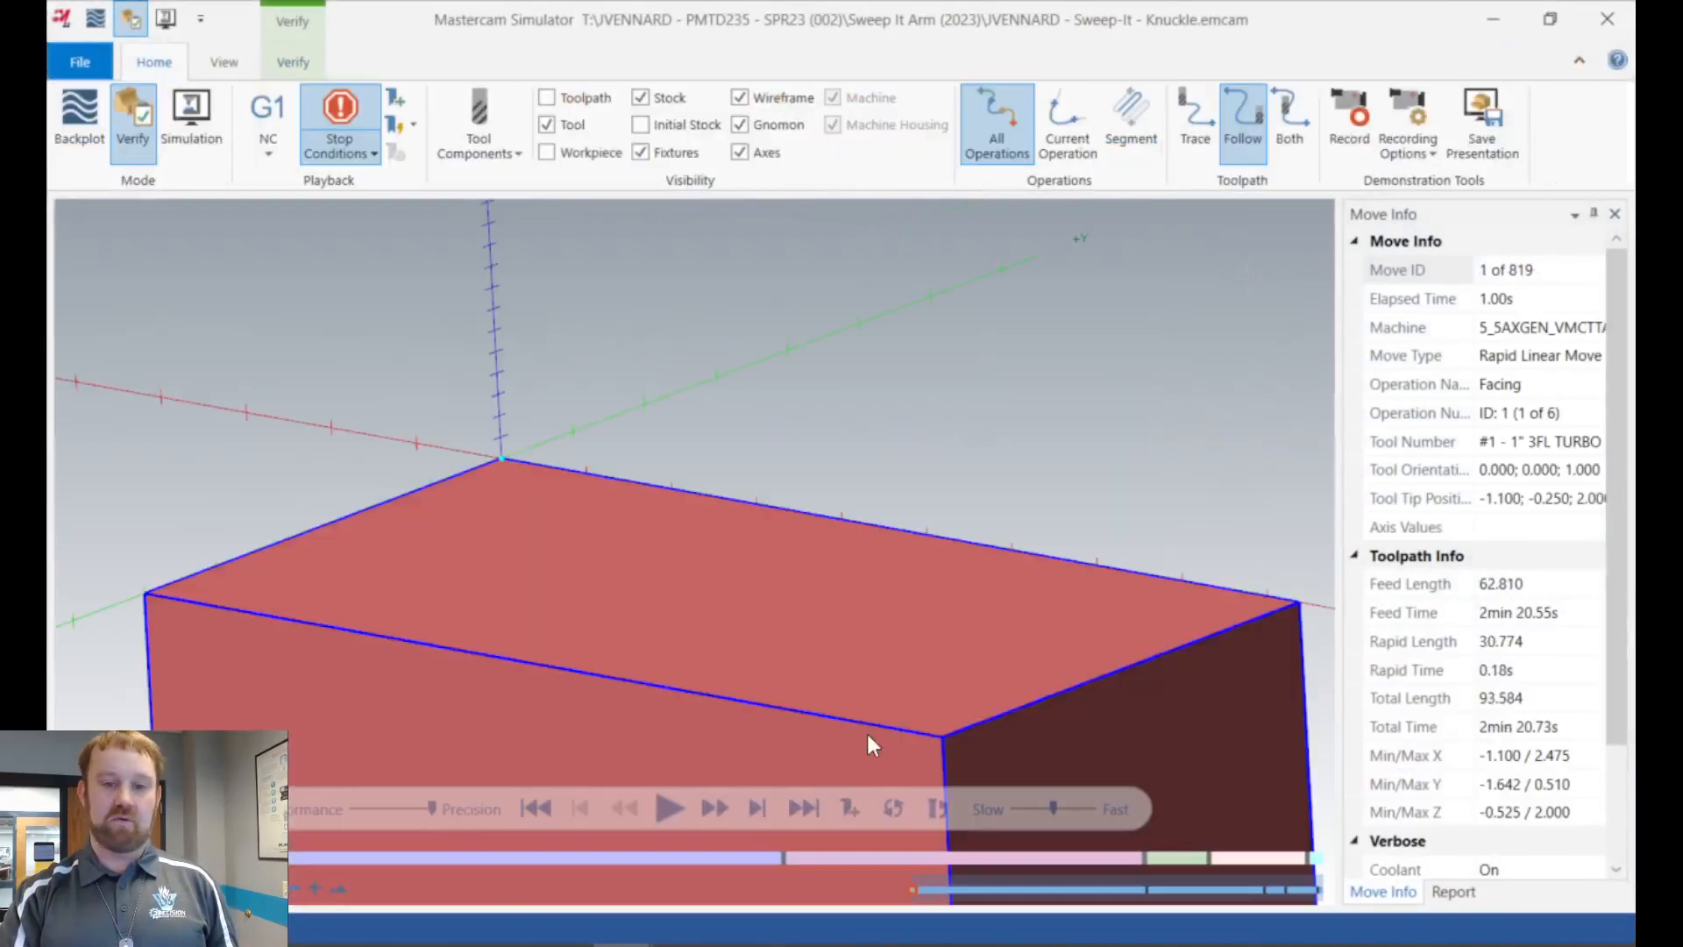
click(683, 807)
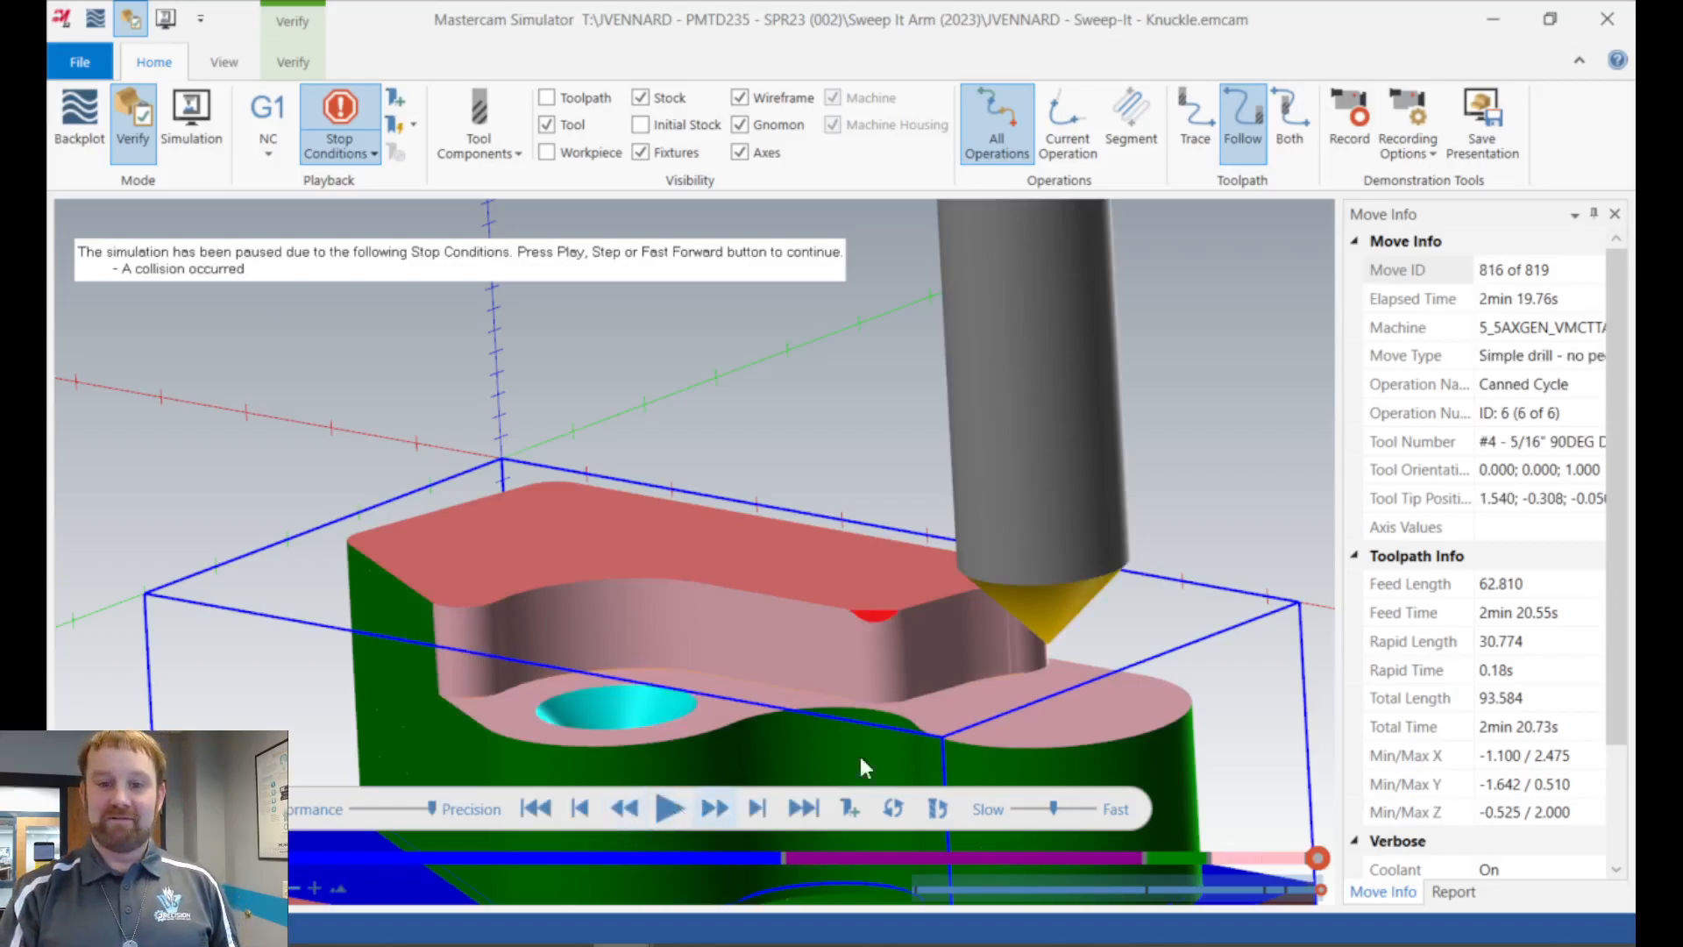
scroll(877, 614, up, 5)
scroll(786, 529, down, 6)
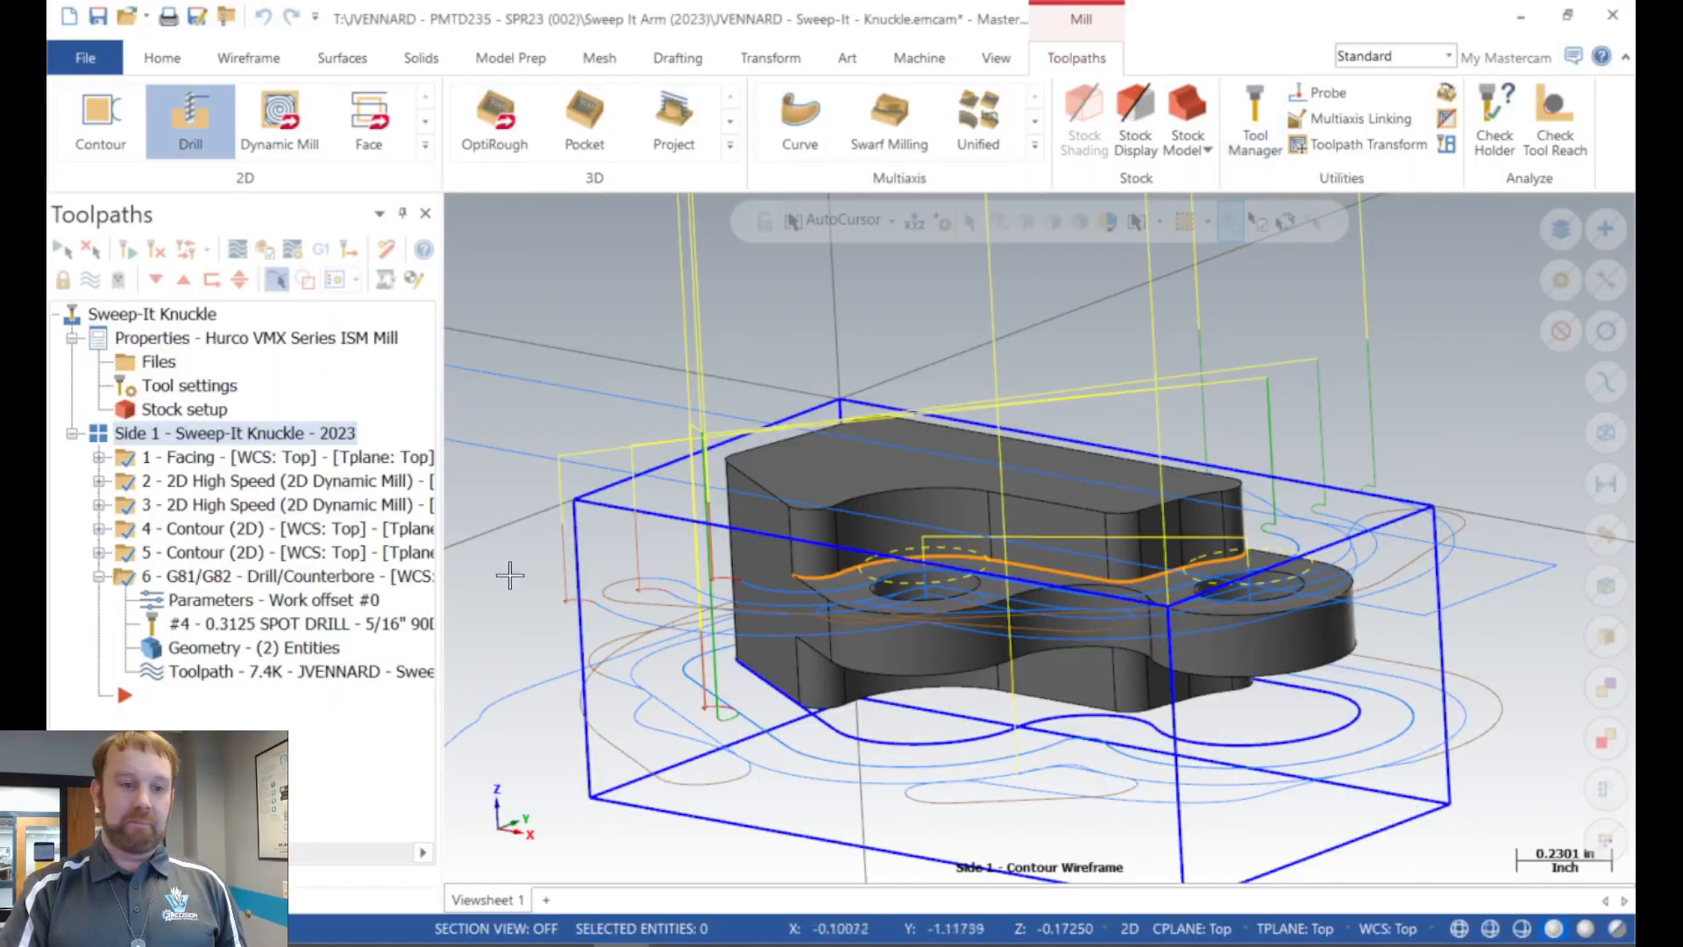
Set the drill operation's clearance to 2.0 incremental, accept the parameters, and inspect the regenerated toolpath above both holes.
click(209, 602)
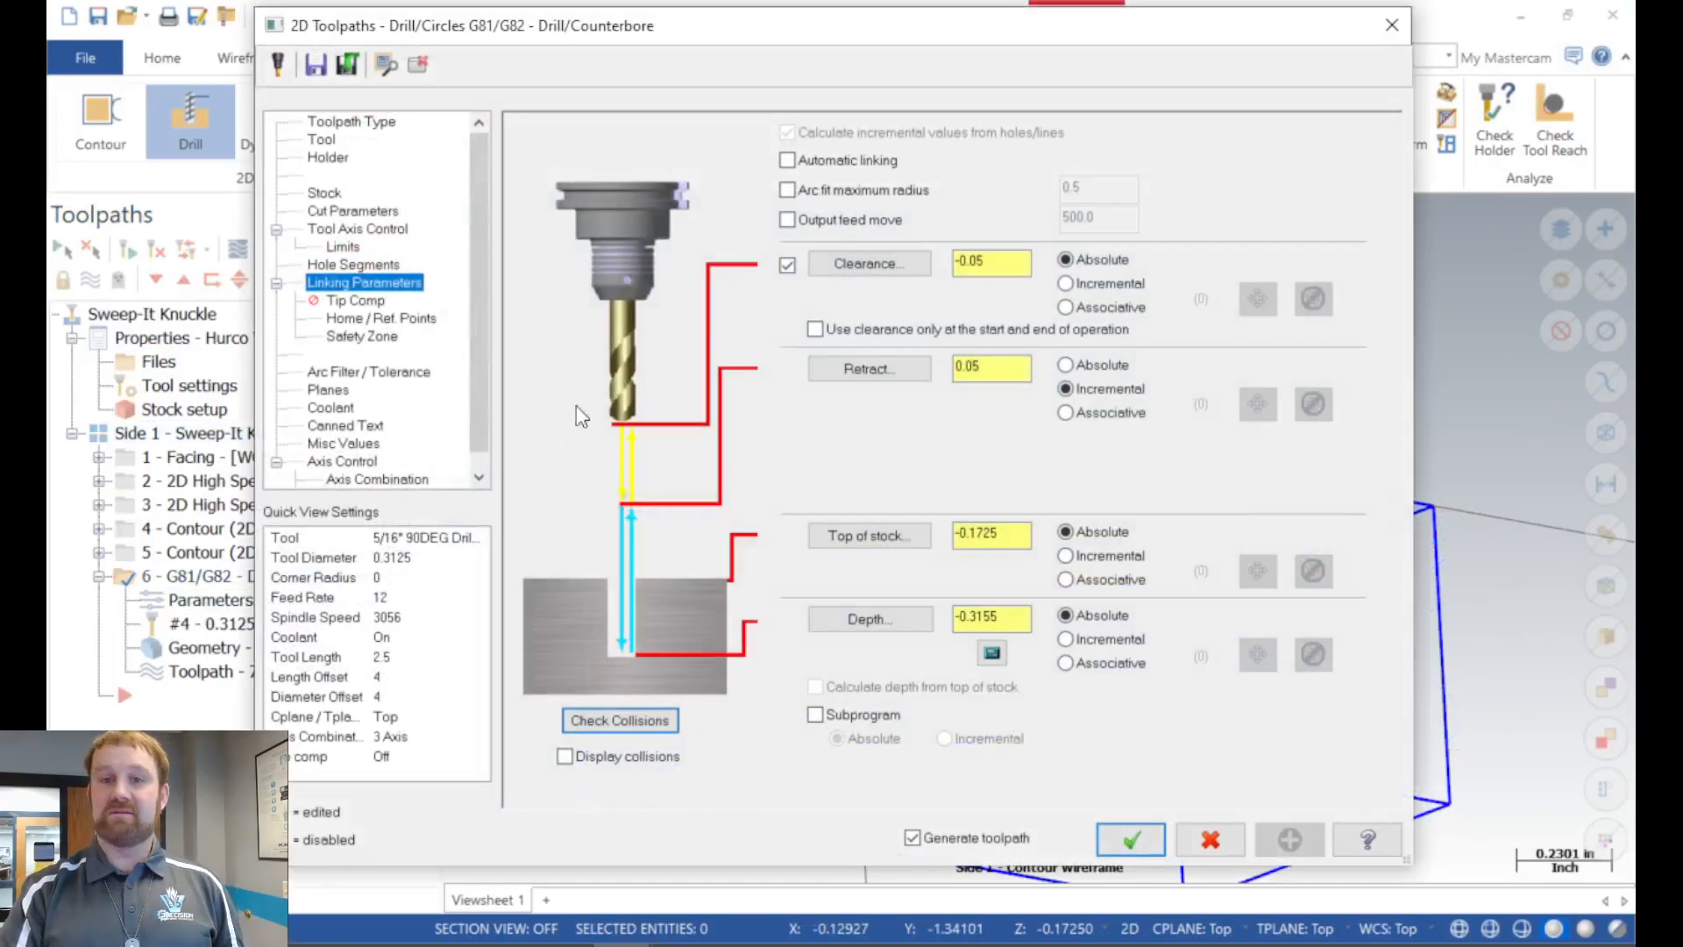
drag(999, 262, 949, 264)
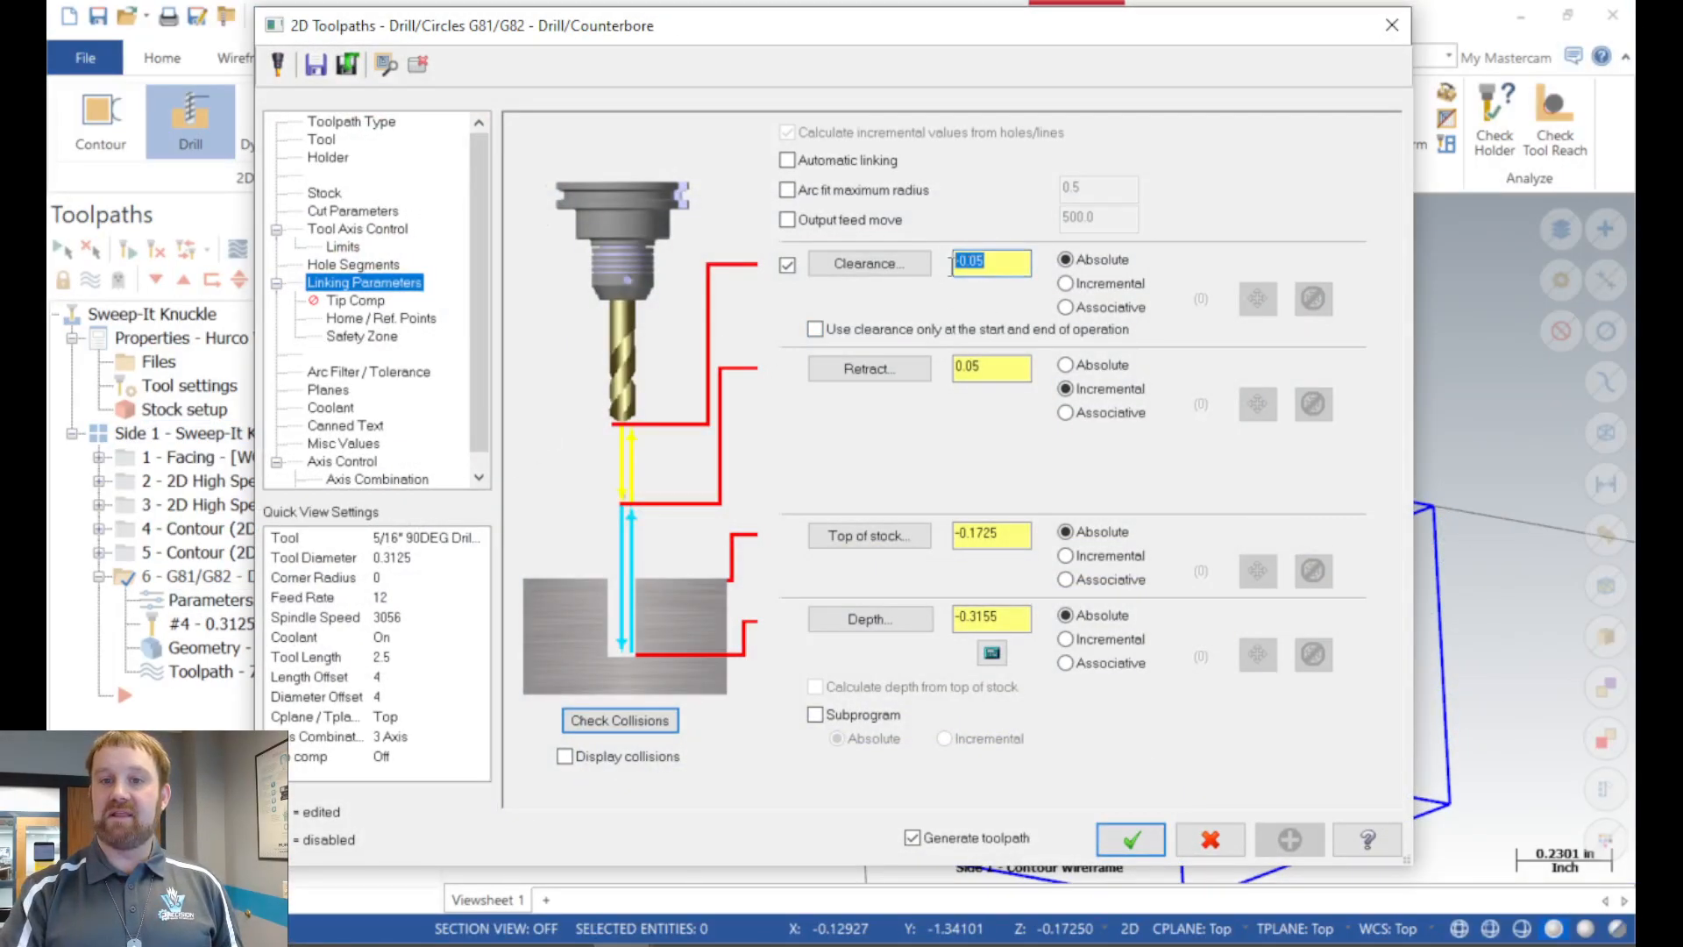
text(2)
key(Return)
click(1090, 284)
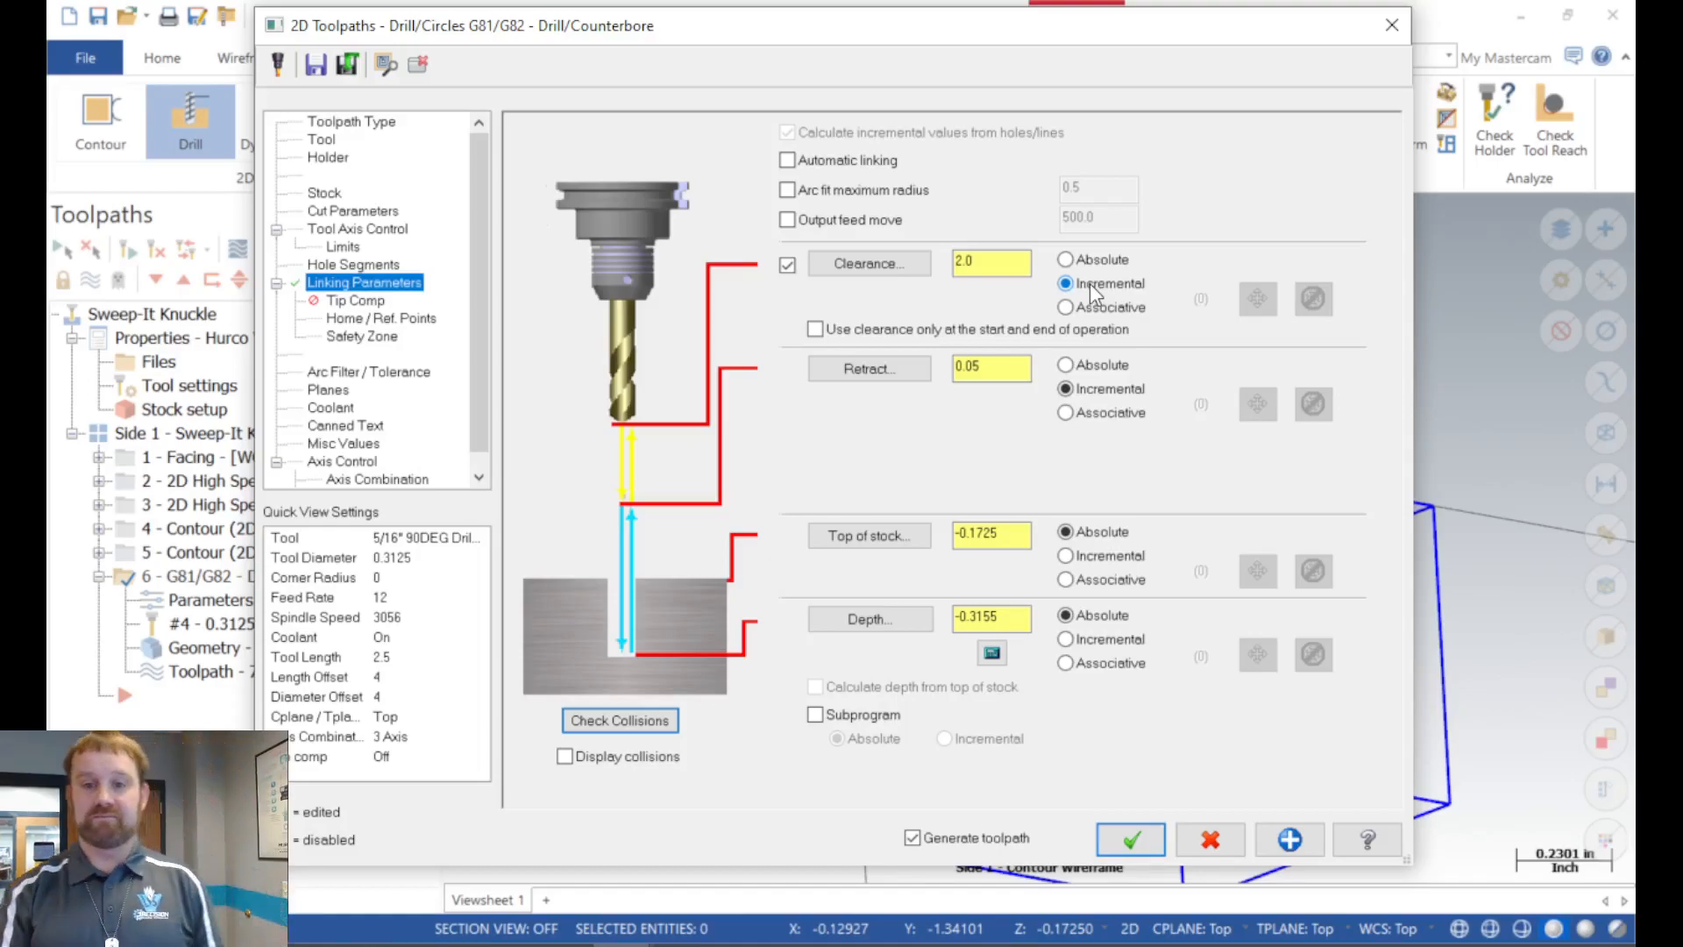
click(1131, 841)
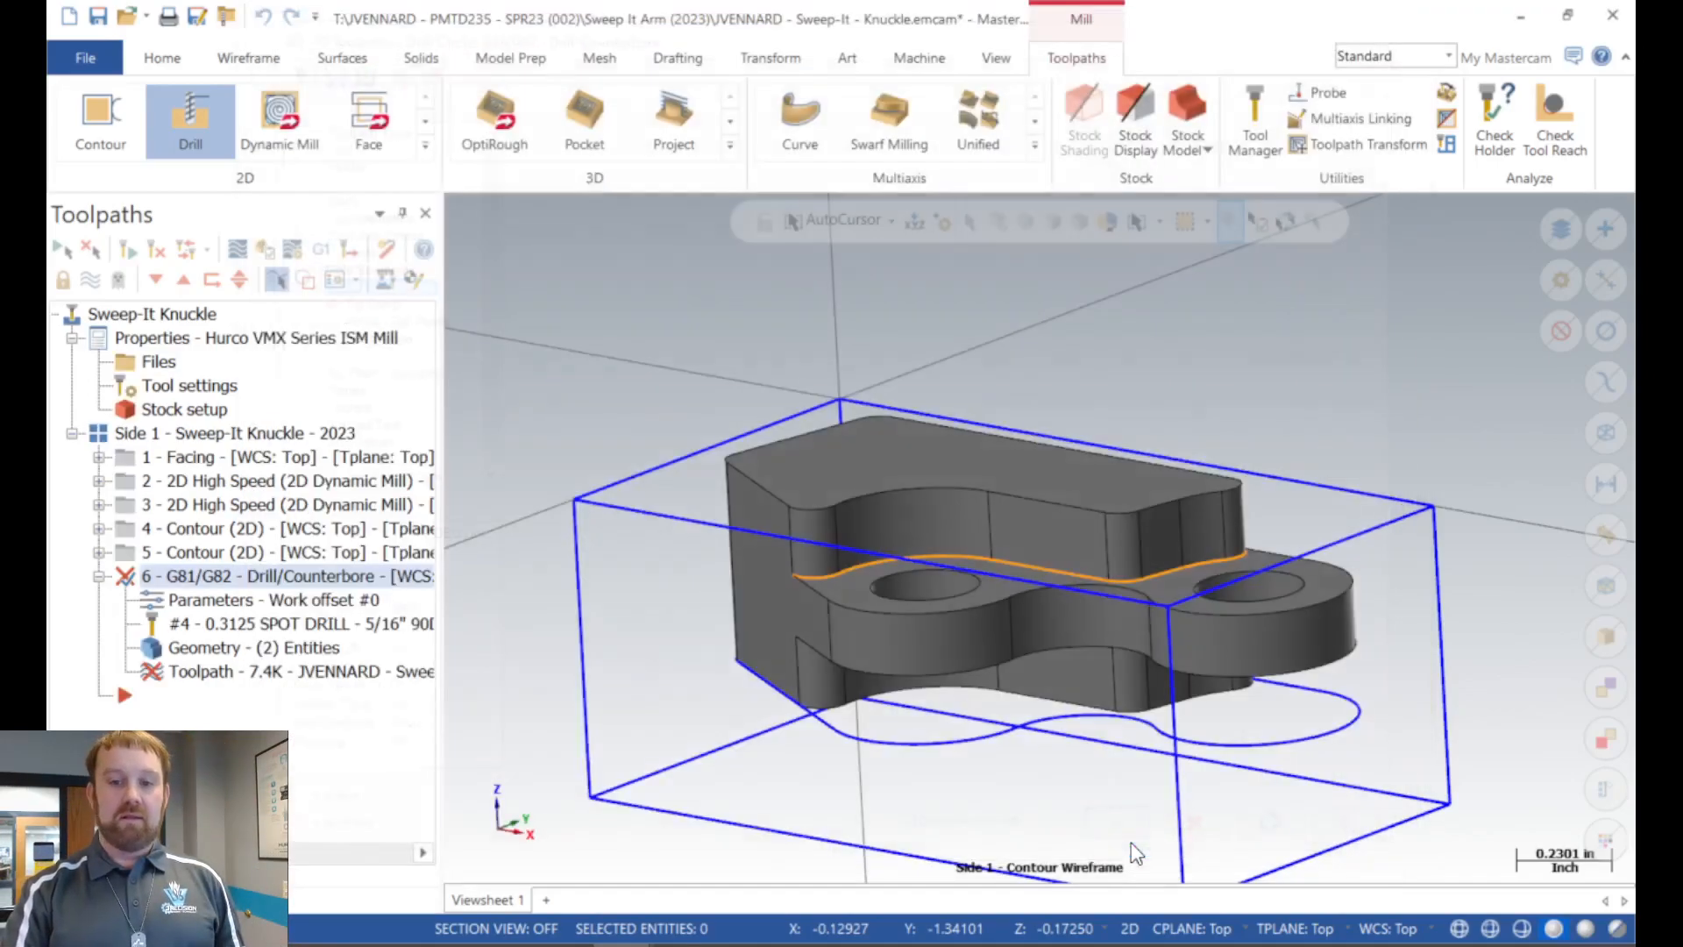
middle_drag(566, 397, 571, 375)
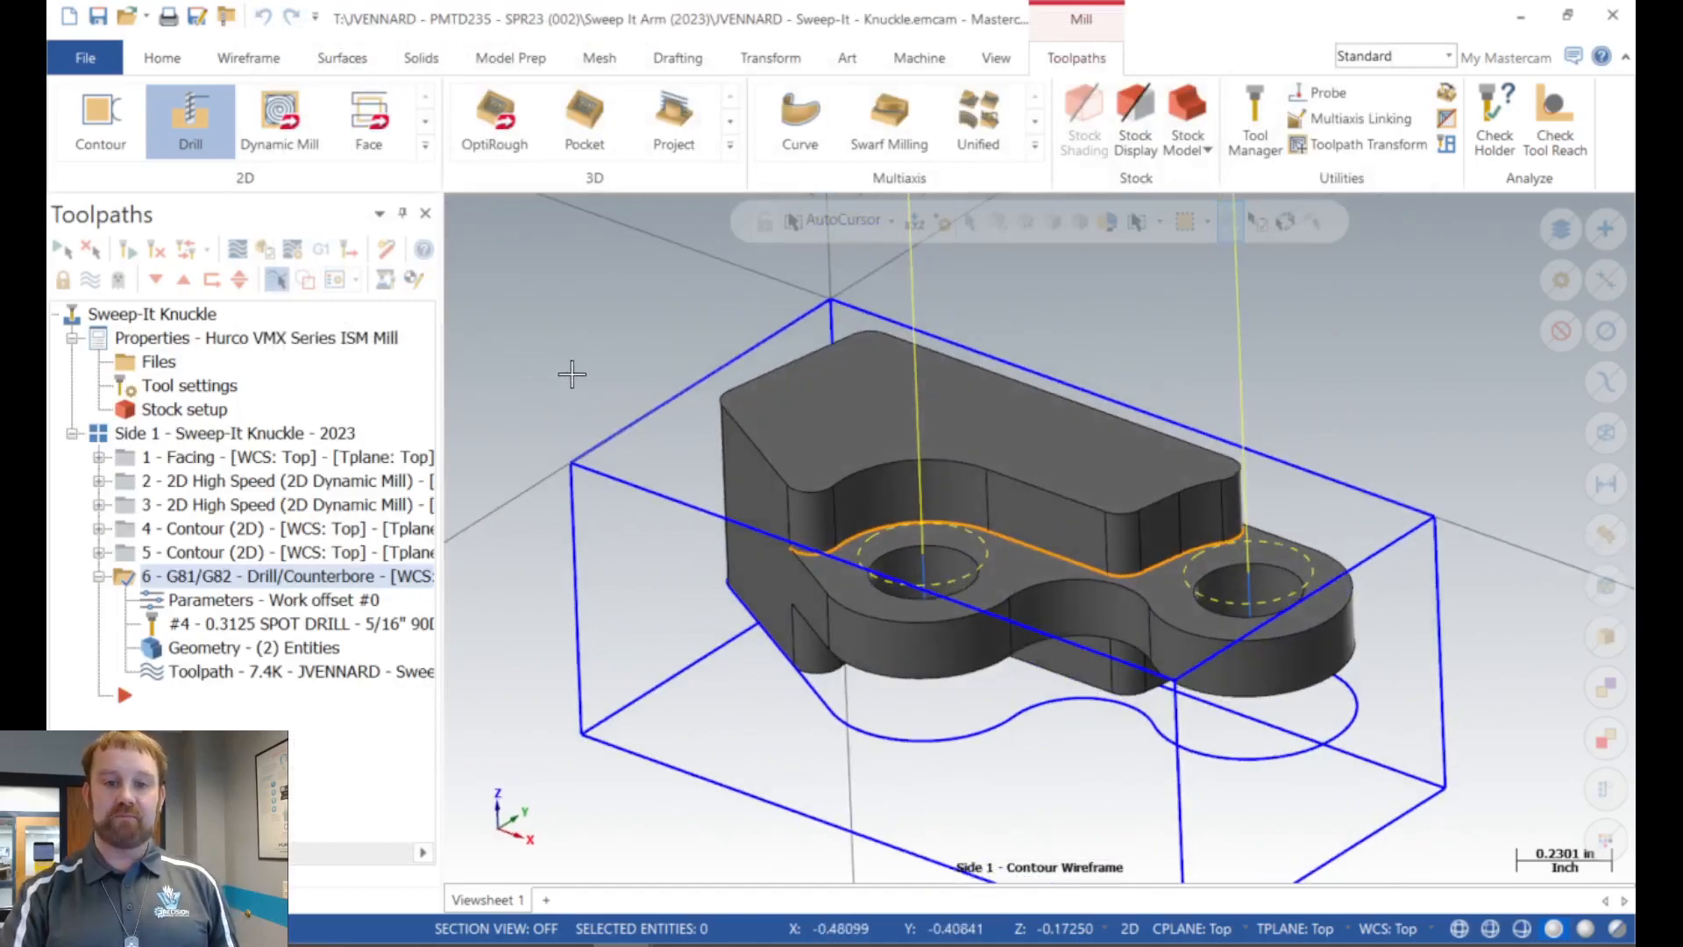
scroll(1069, 595, up, 2)
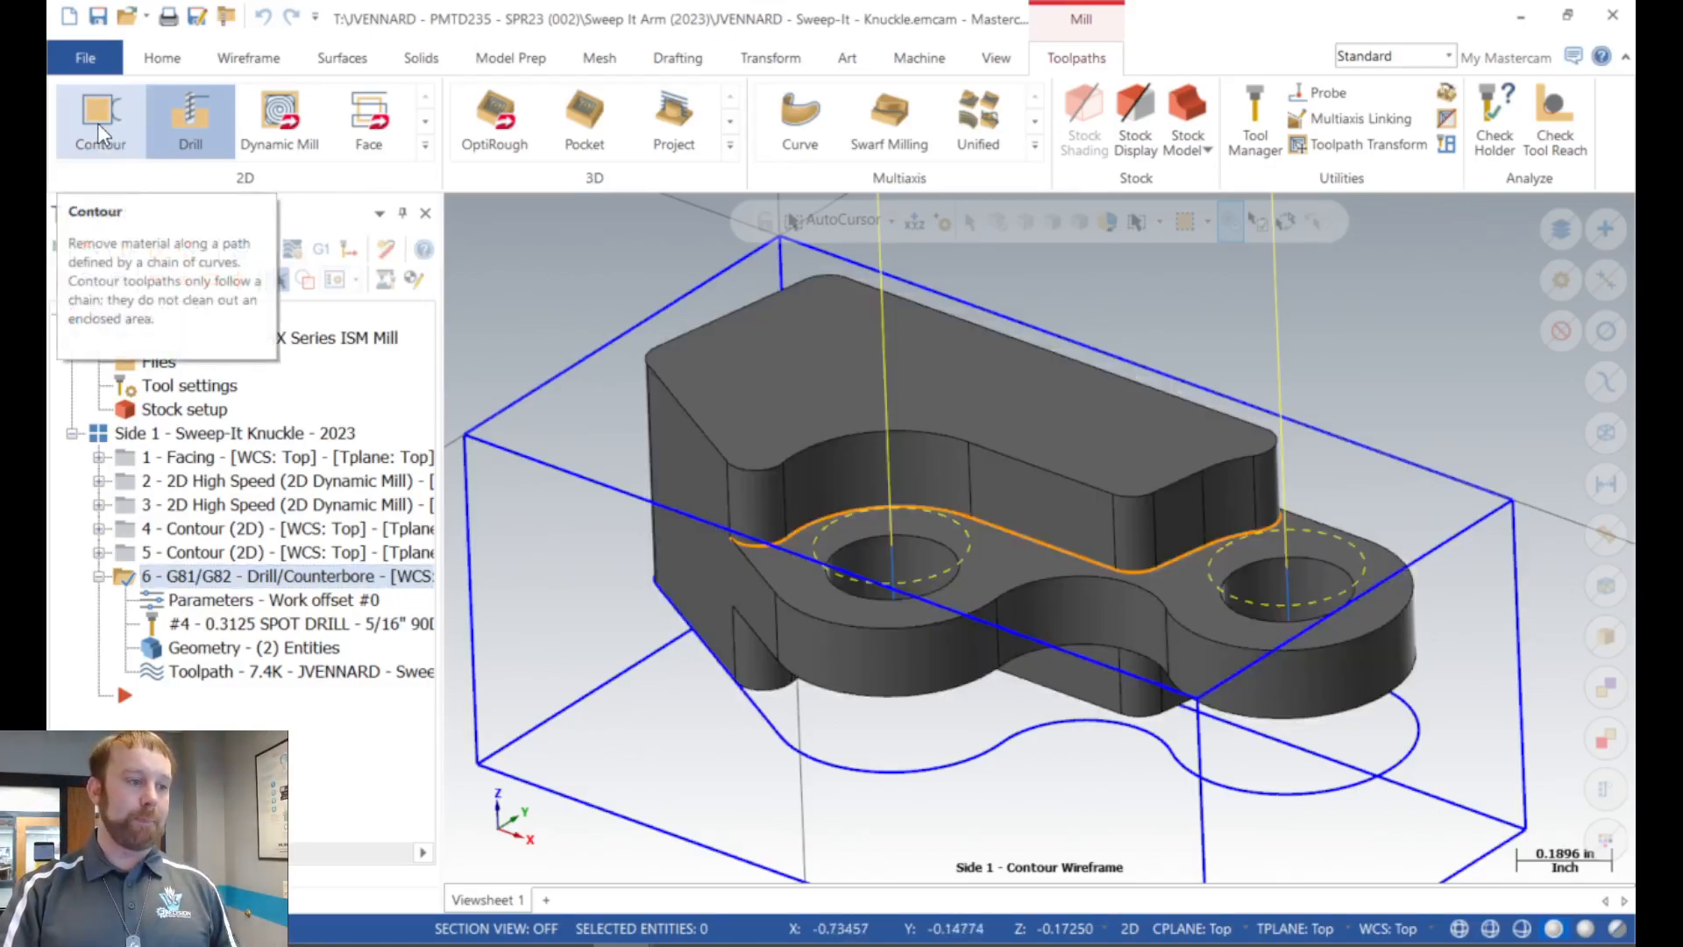
Create a Contour toolpath with a solid loop chain around the top edge of the raised island.
click(97, 123)
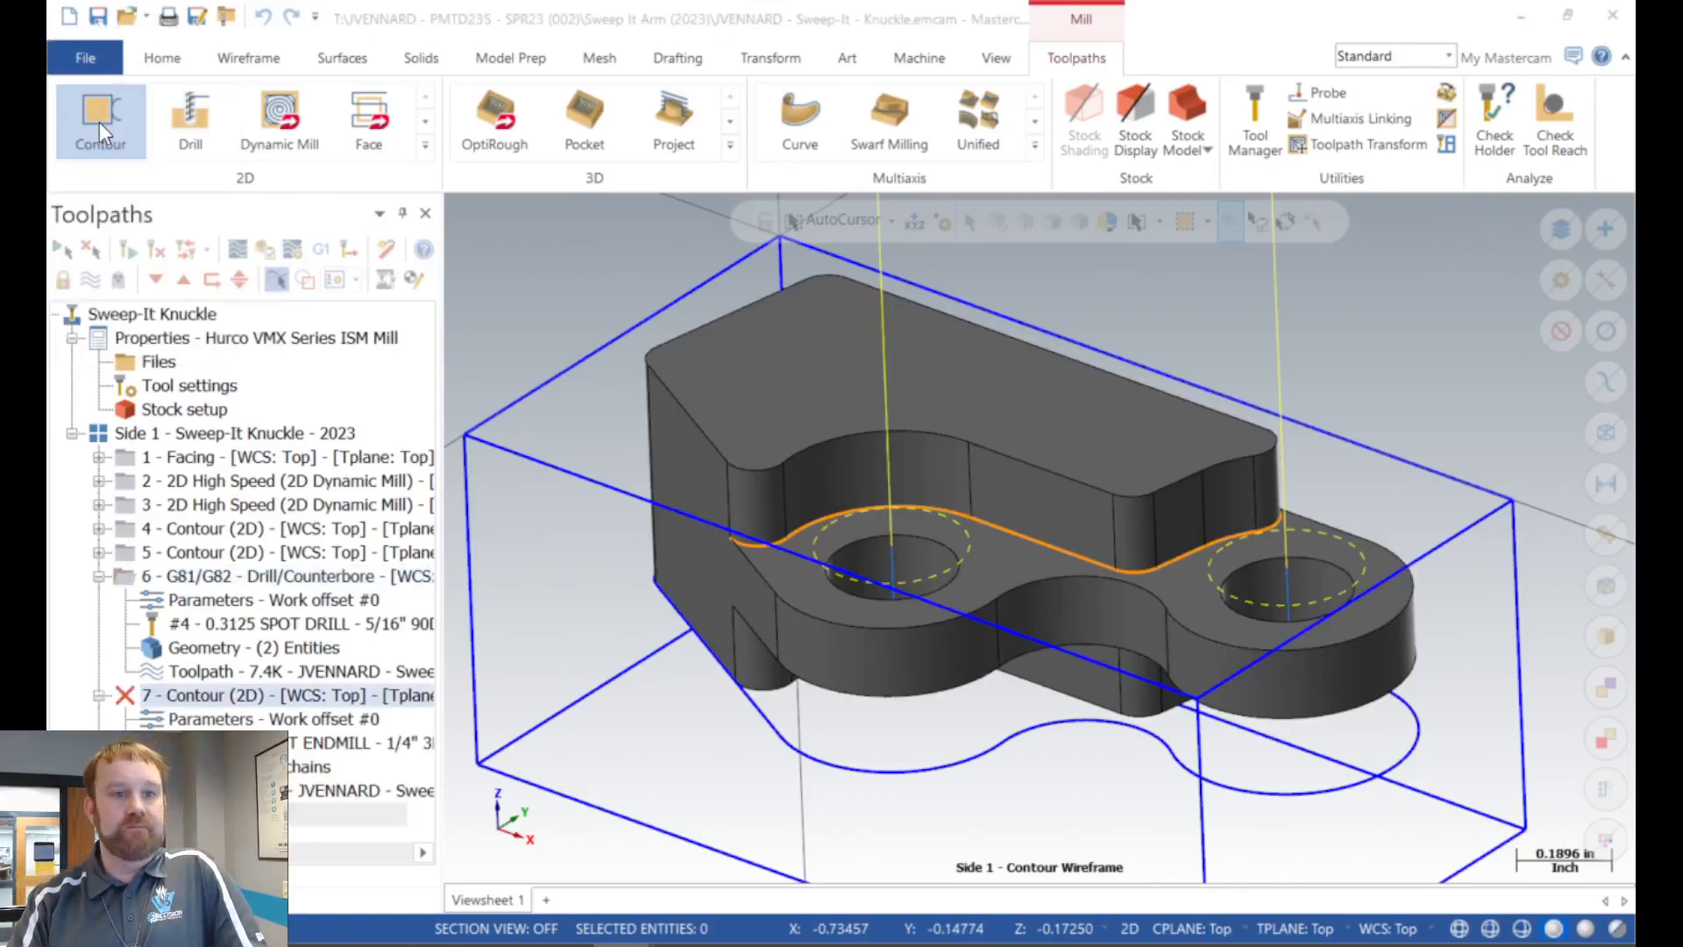
key(ctrl)
key(ctrl)
key(ctrl)
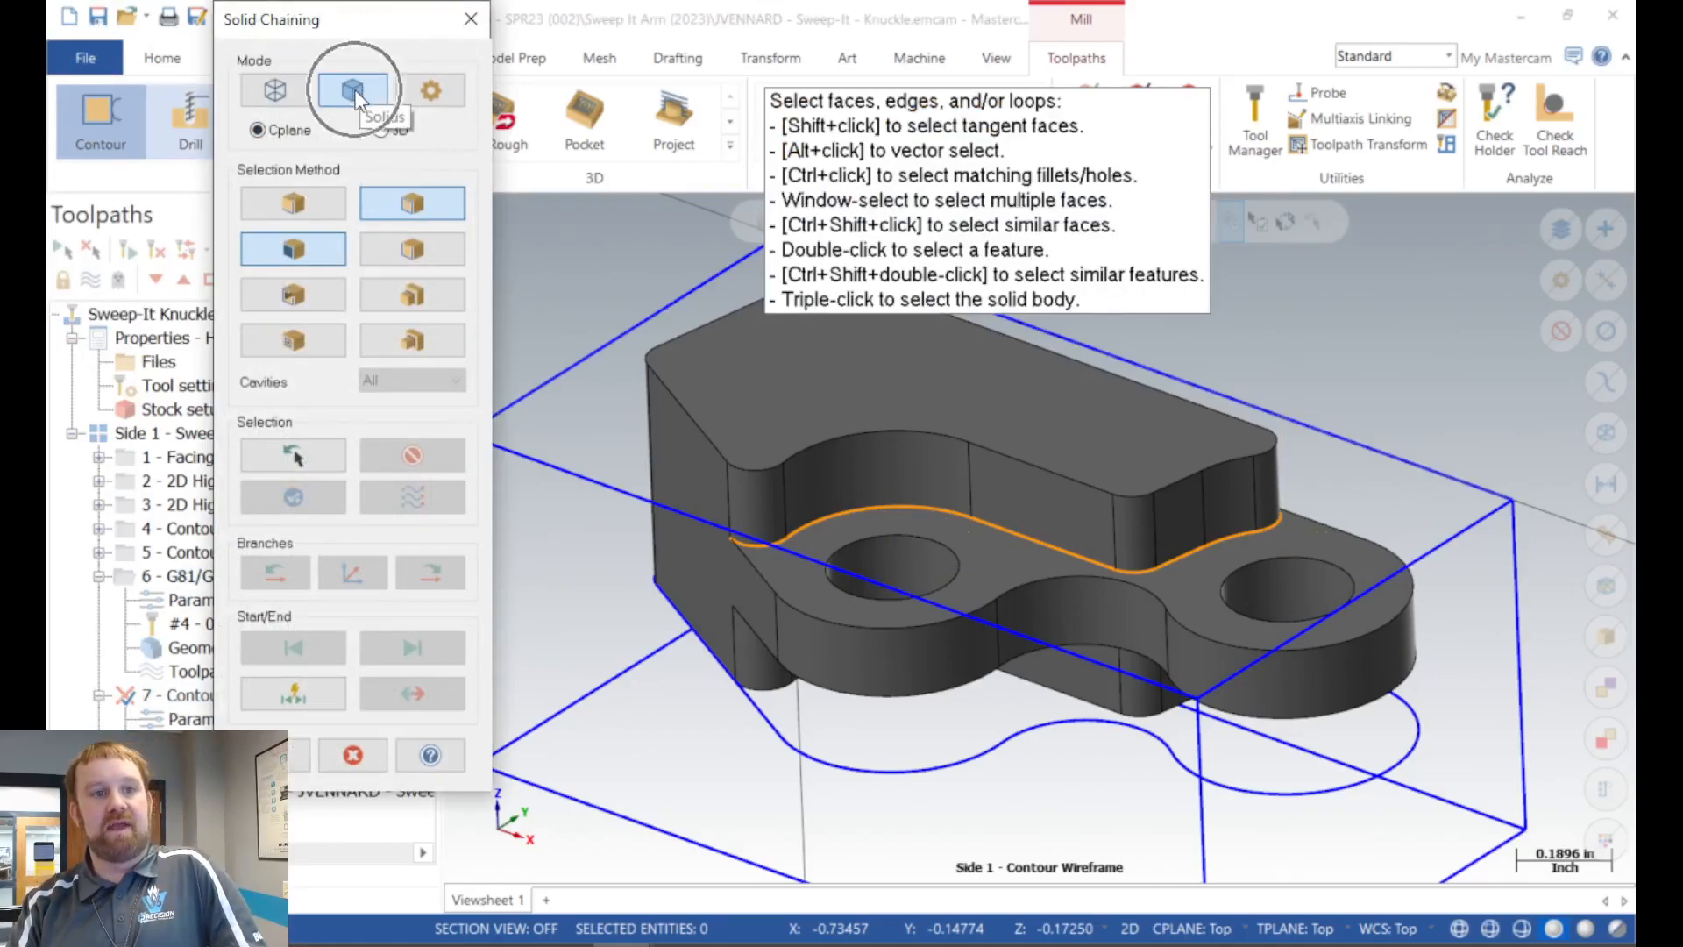
key(ctrl)
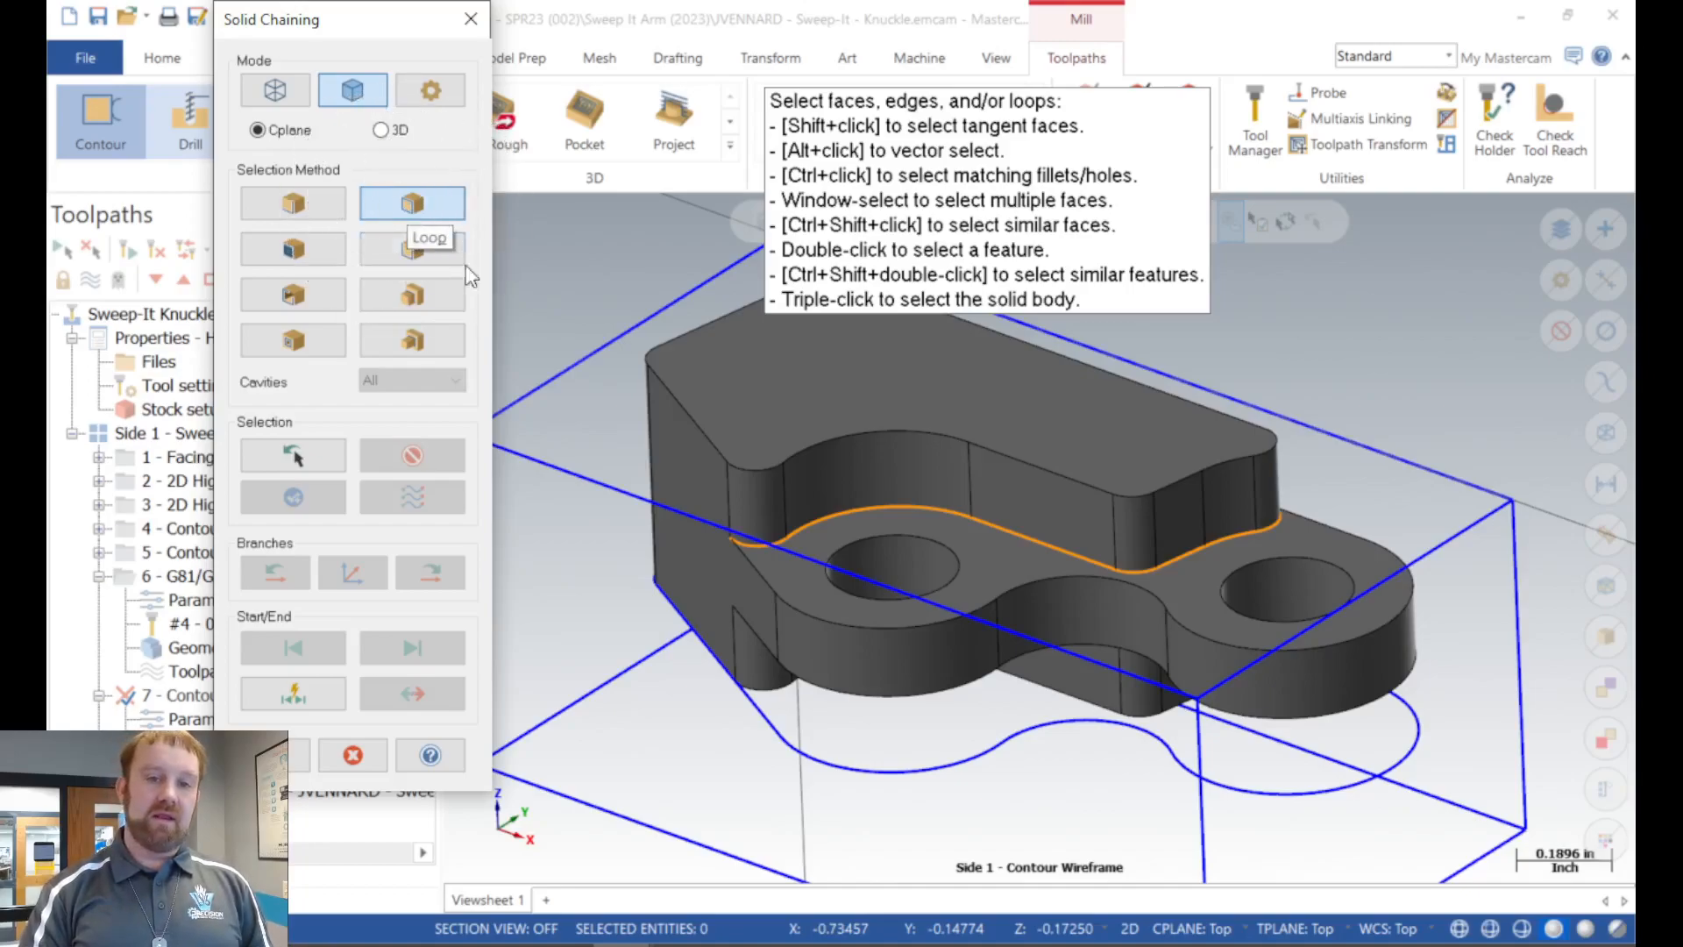
click(716, 444)
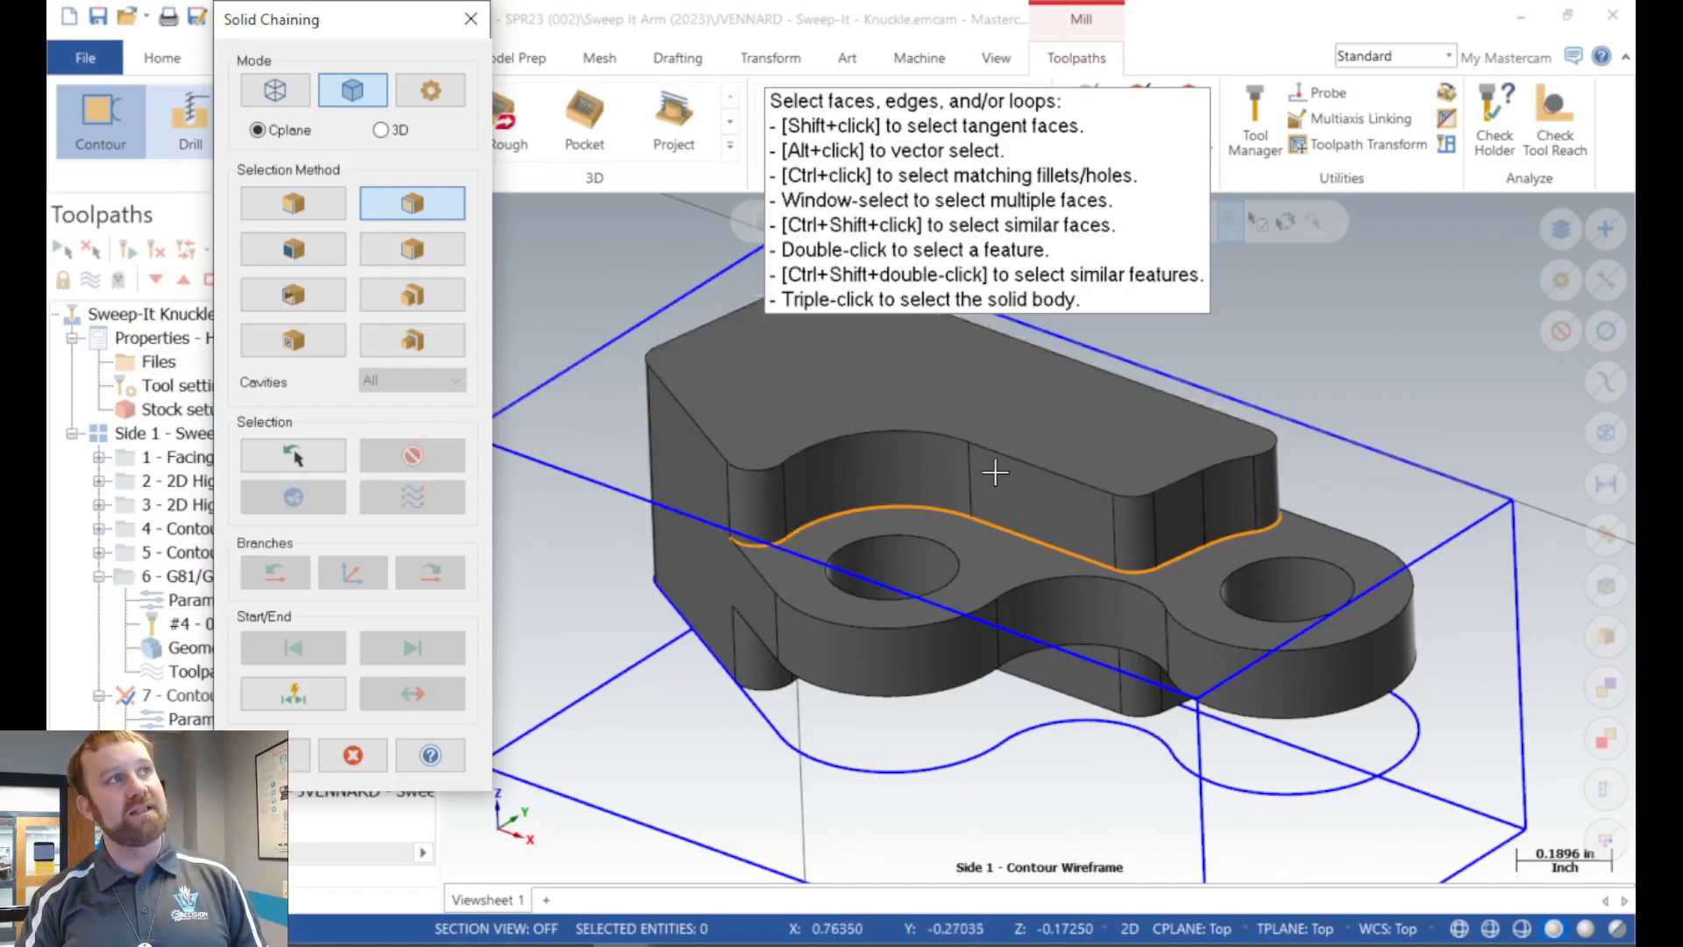
click(1077, 489)
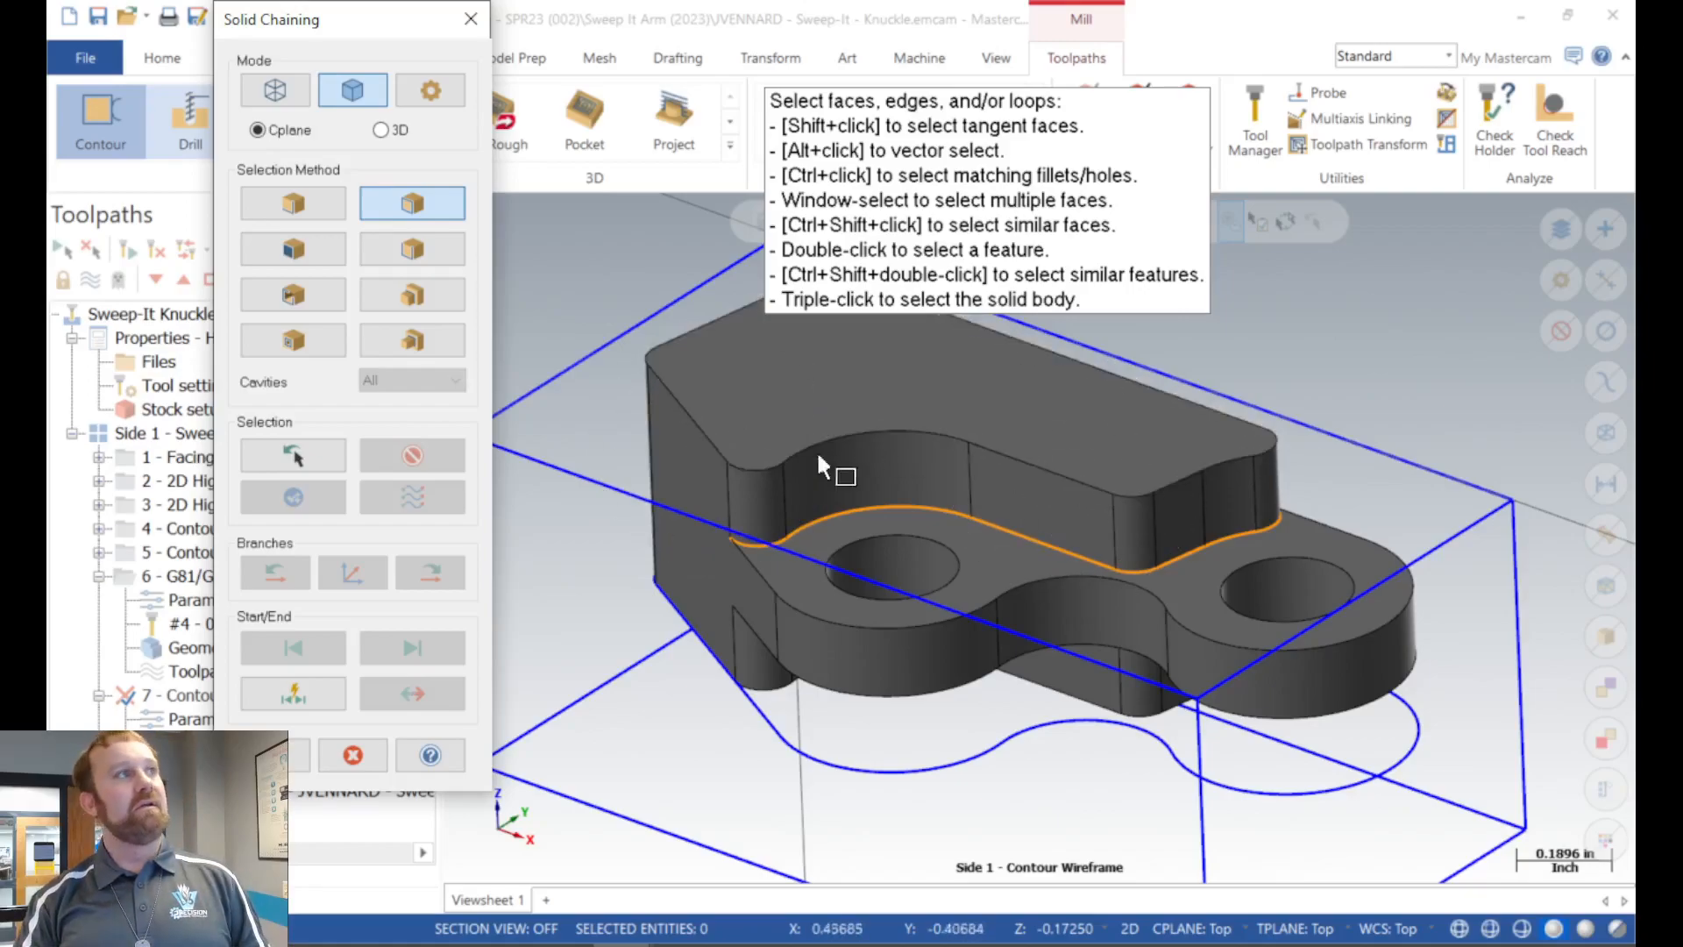
click(713, 450)
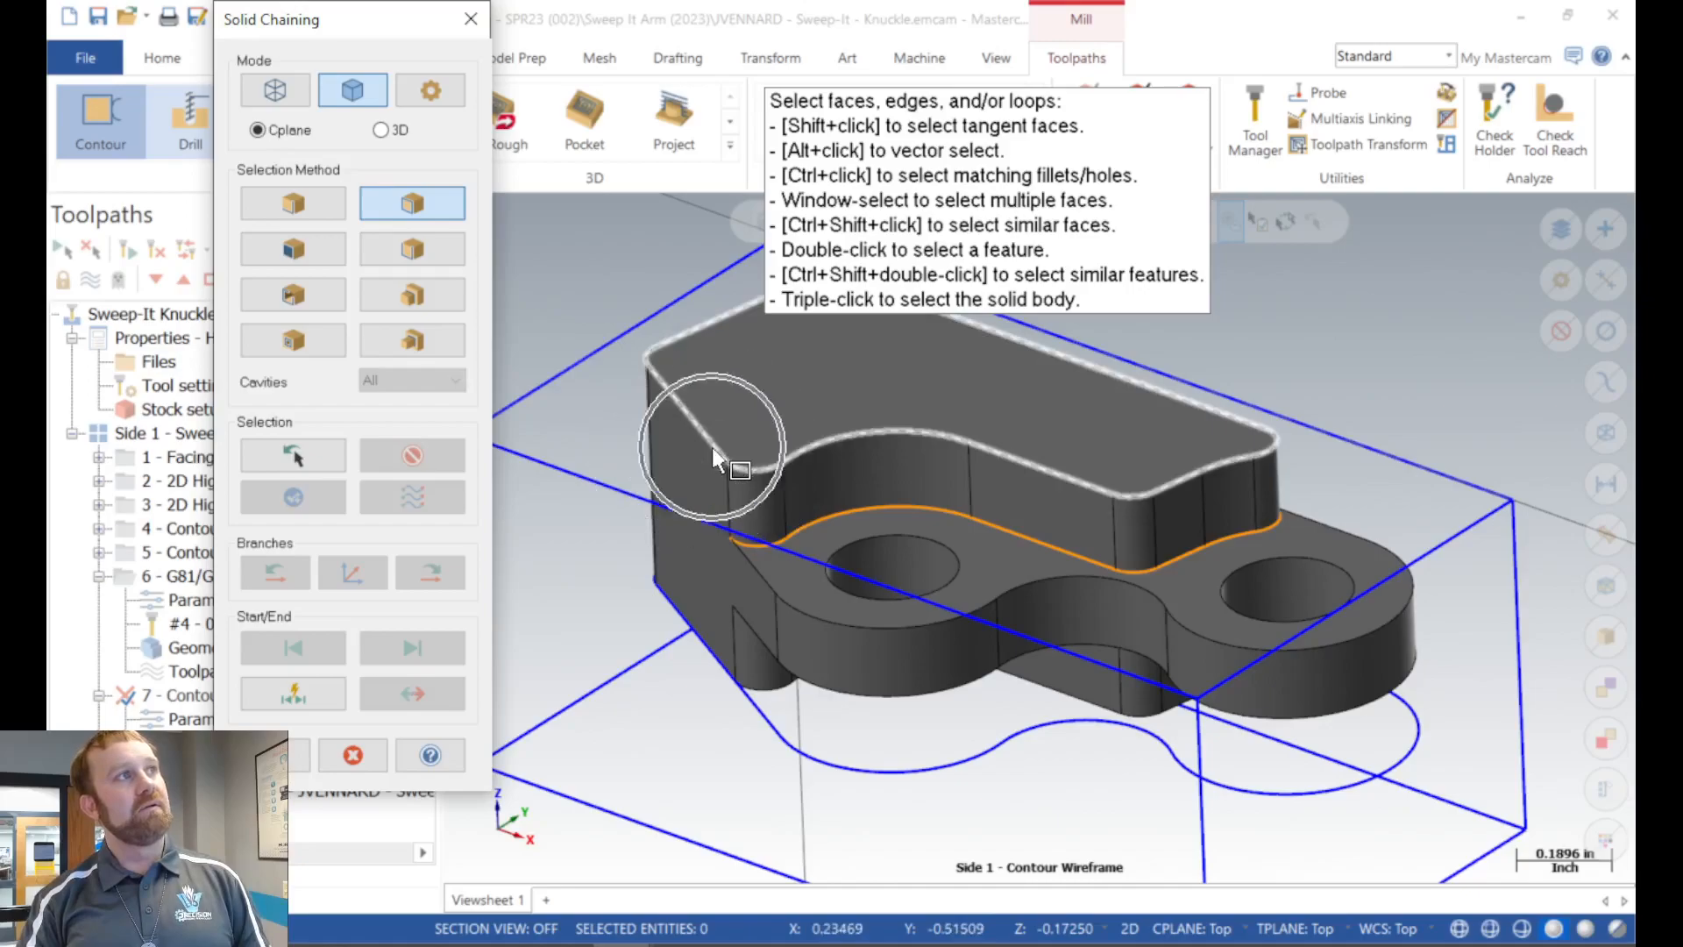
click(712, 449)
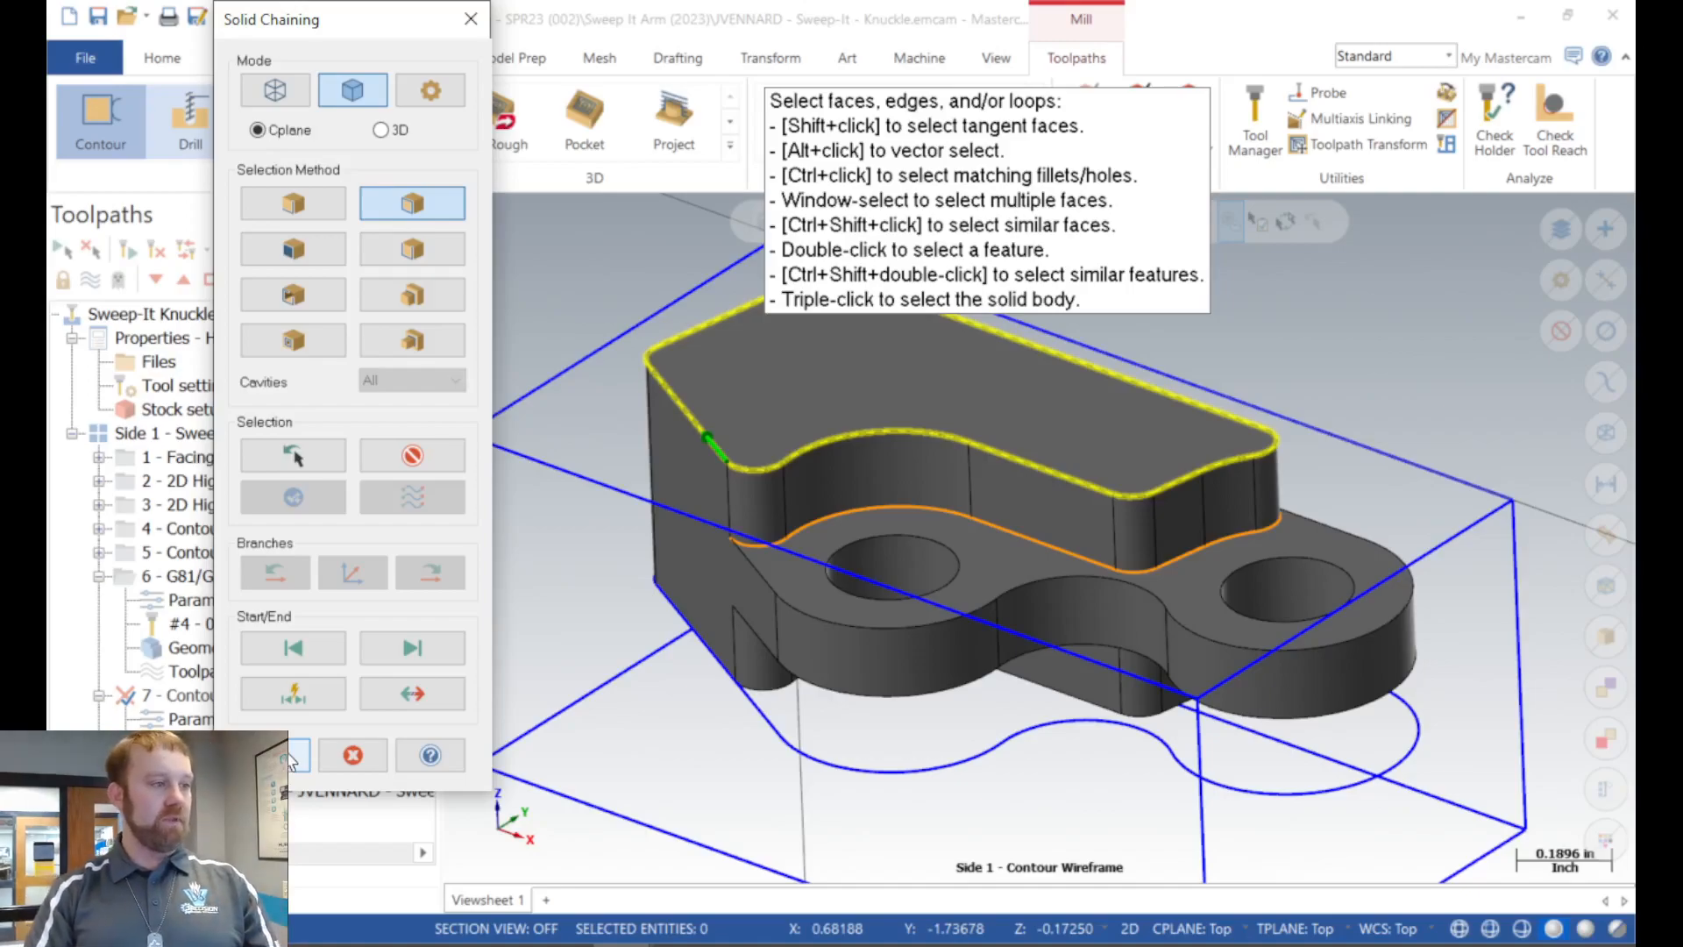
click(292, 758)
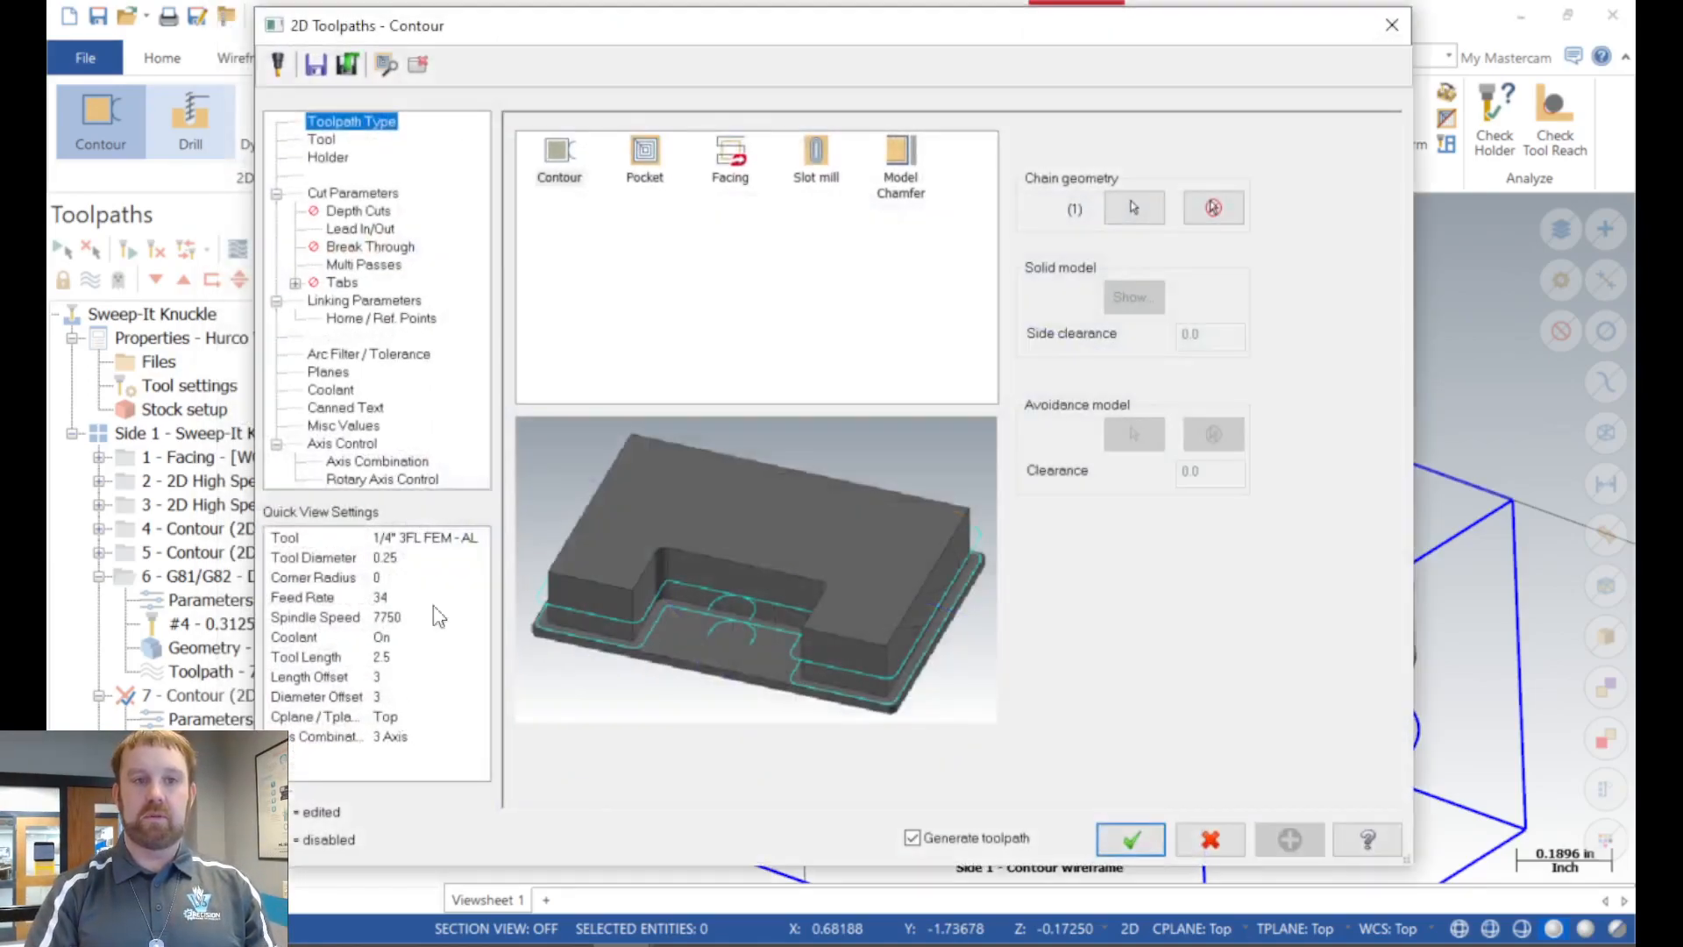
Select tool 4, the 5/16" 90DEG DrillMill, for the contour and enter the comment "CHAMFER EDGE OF ISLAND SIDE #1".
click(322, 140)
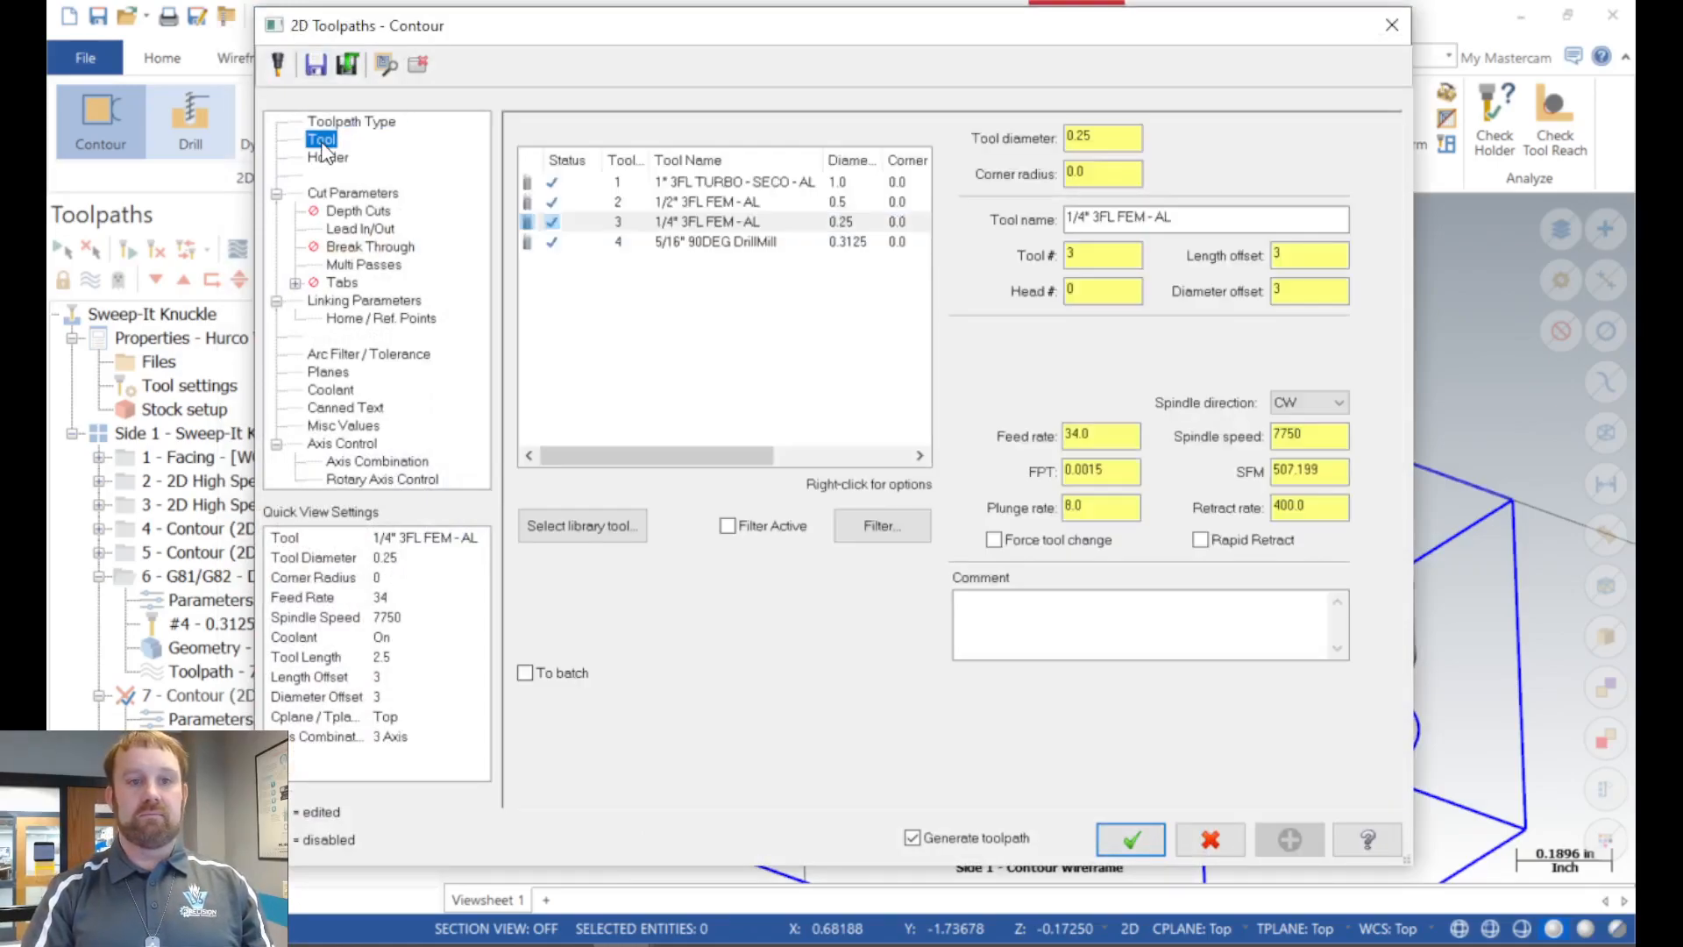
click(662, 245)
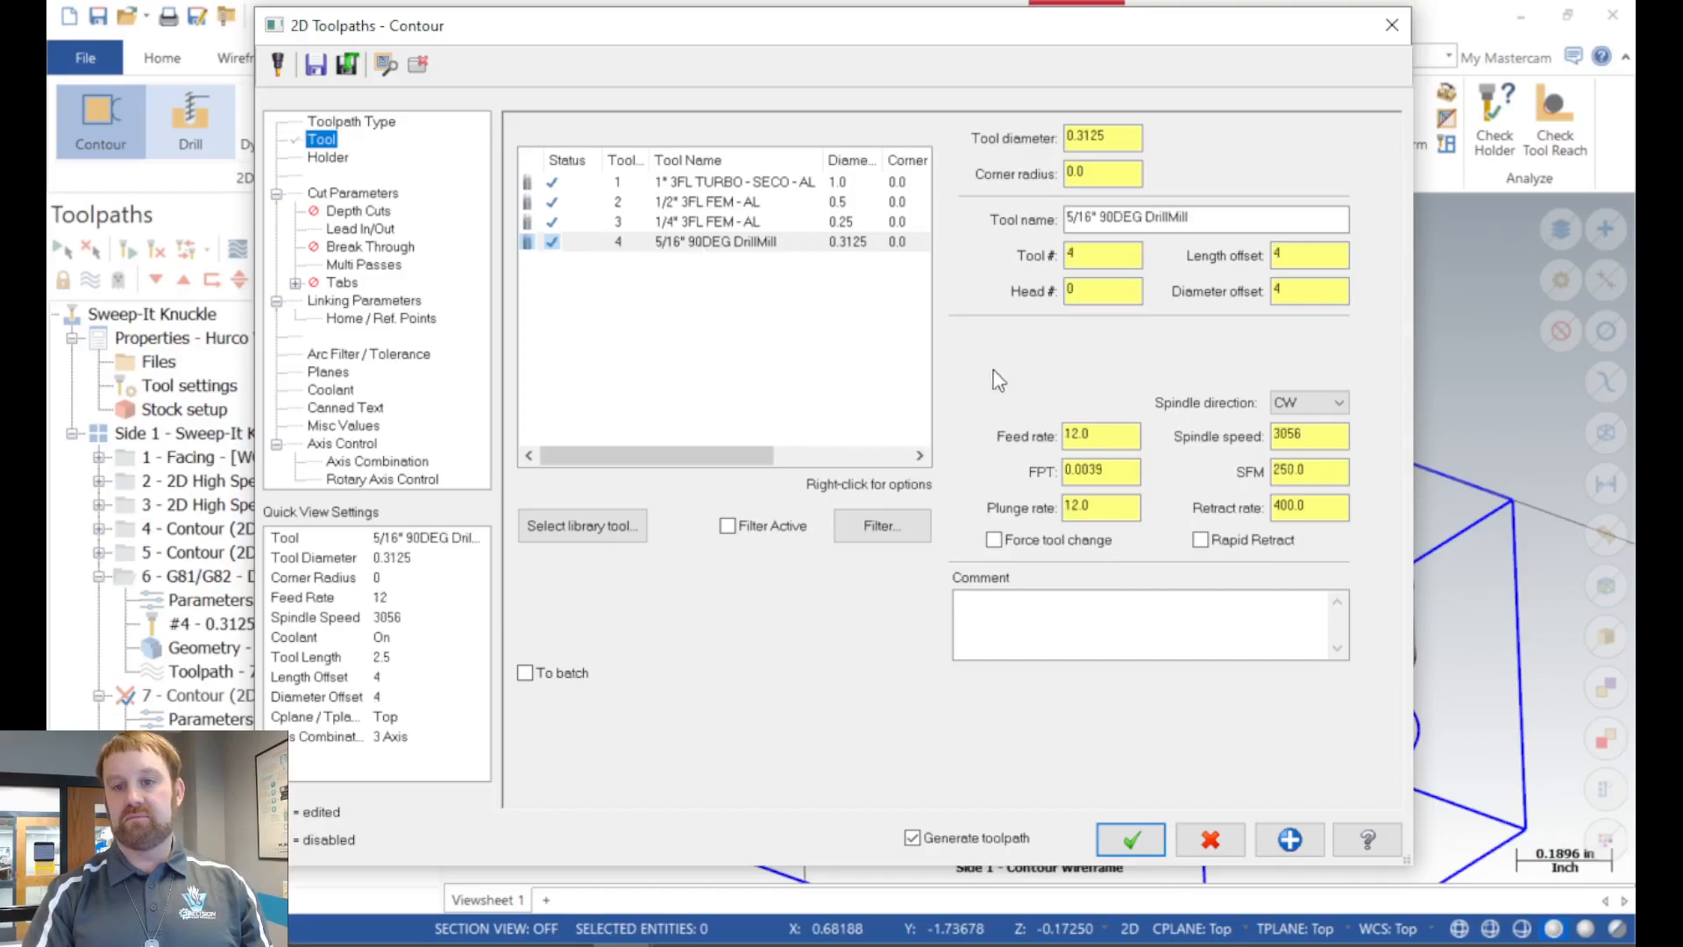
click(1072, 631)
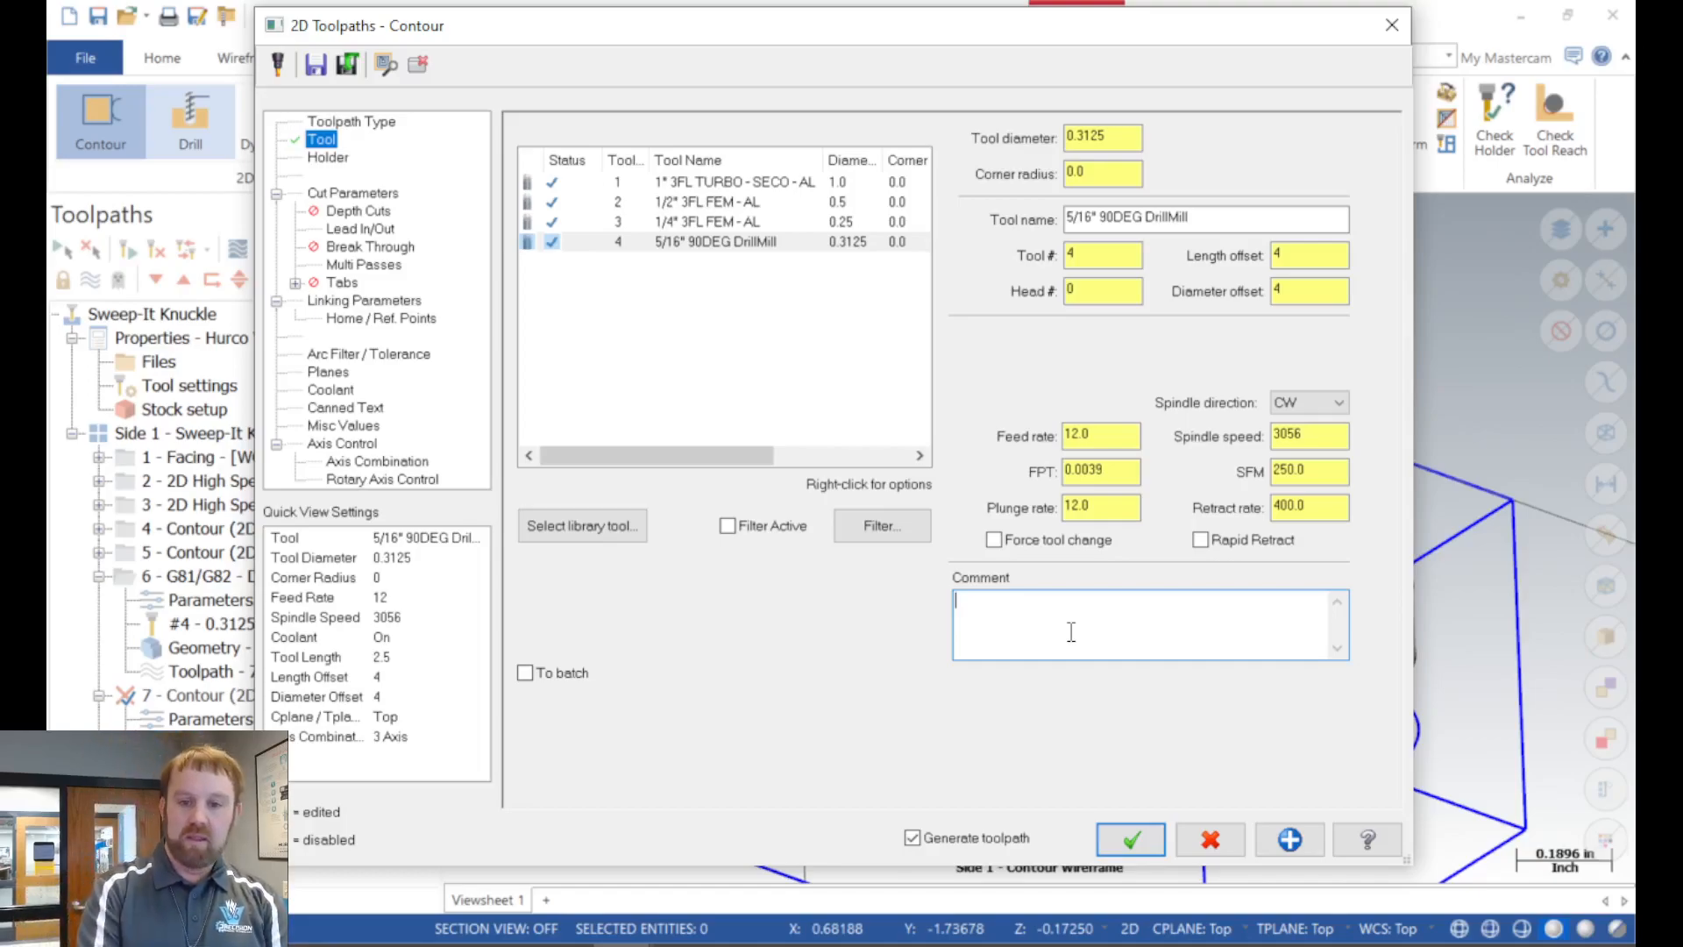
text(CHAMFER )
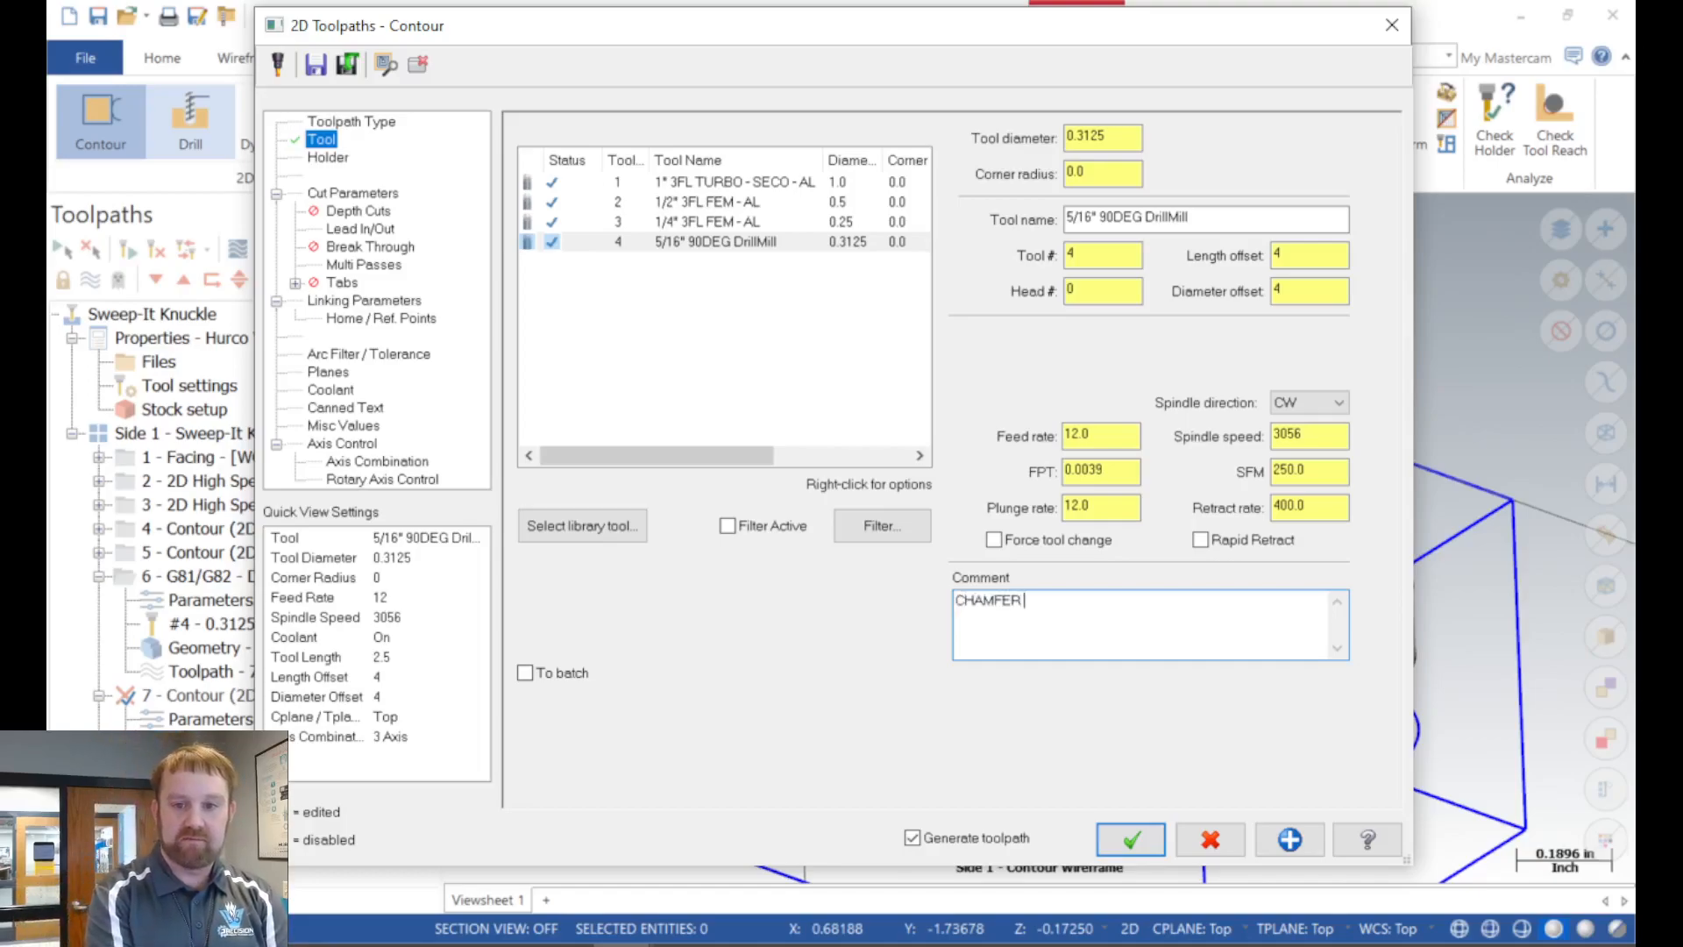
text(EDGE)
text( OF ISLAND T)
text(OP)
key(BackSpace)
key(BackSpace)
key(BackSpace)
text(SIDE #1)
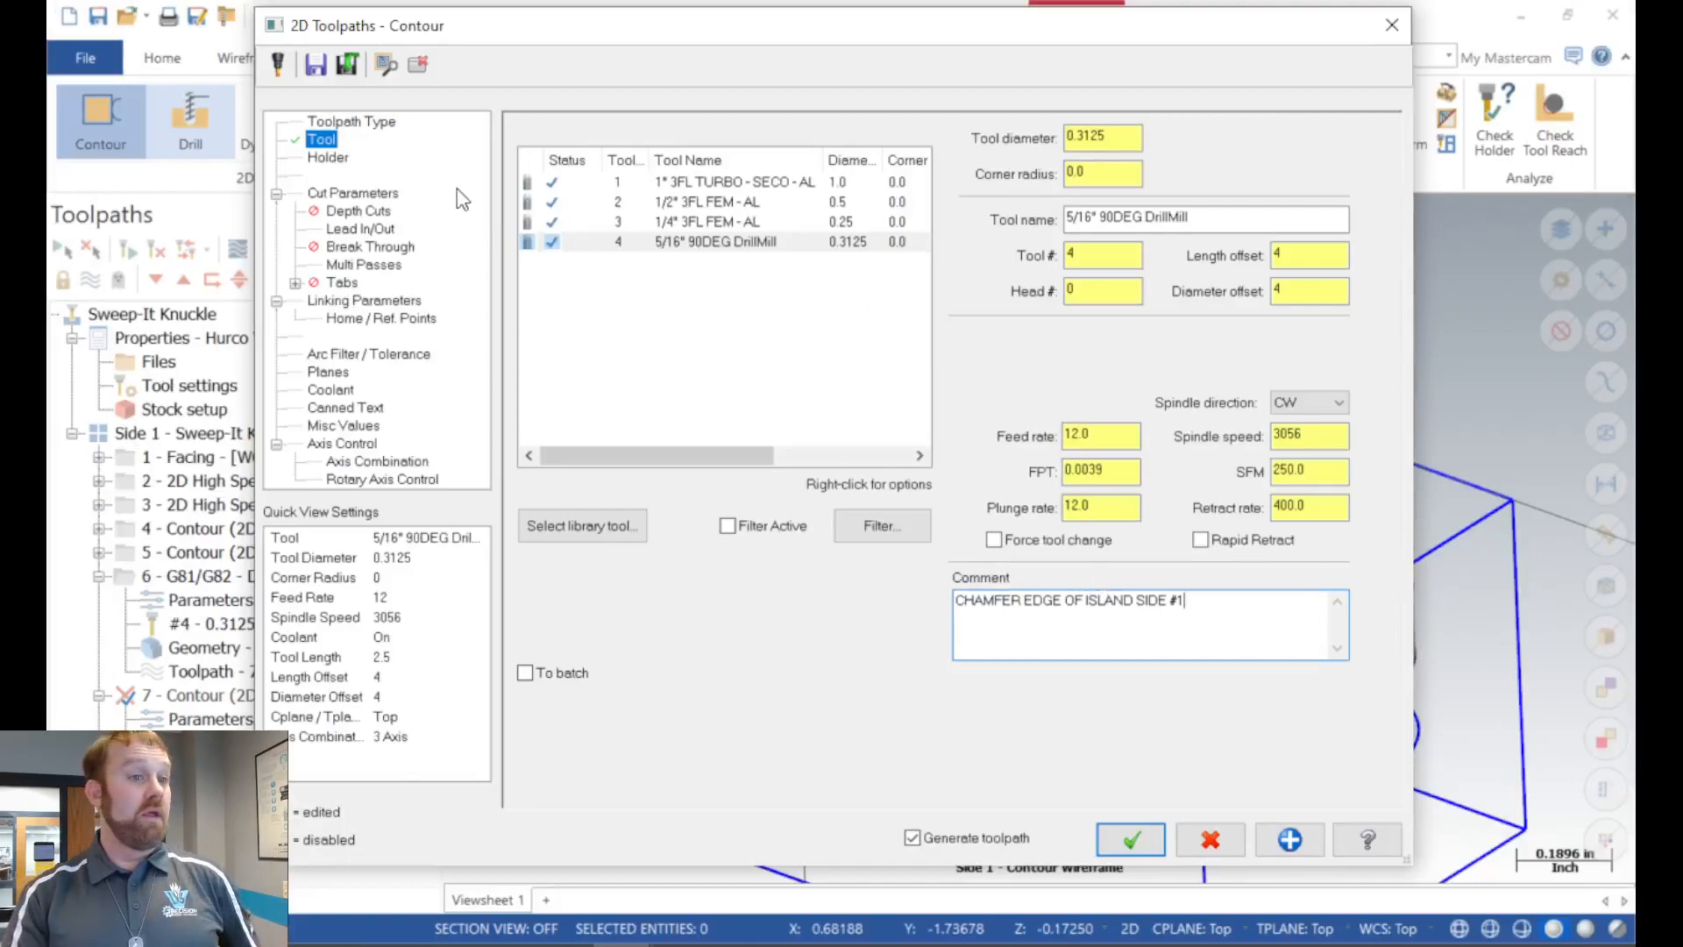
Change the contour type to 2D chamfer with a chamfer width of 0.005.
click(378, 196)
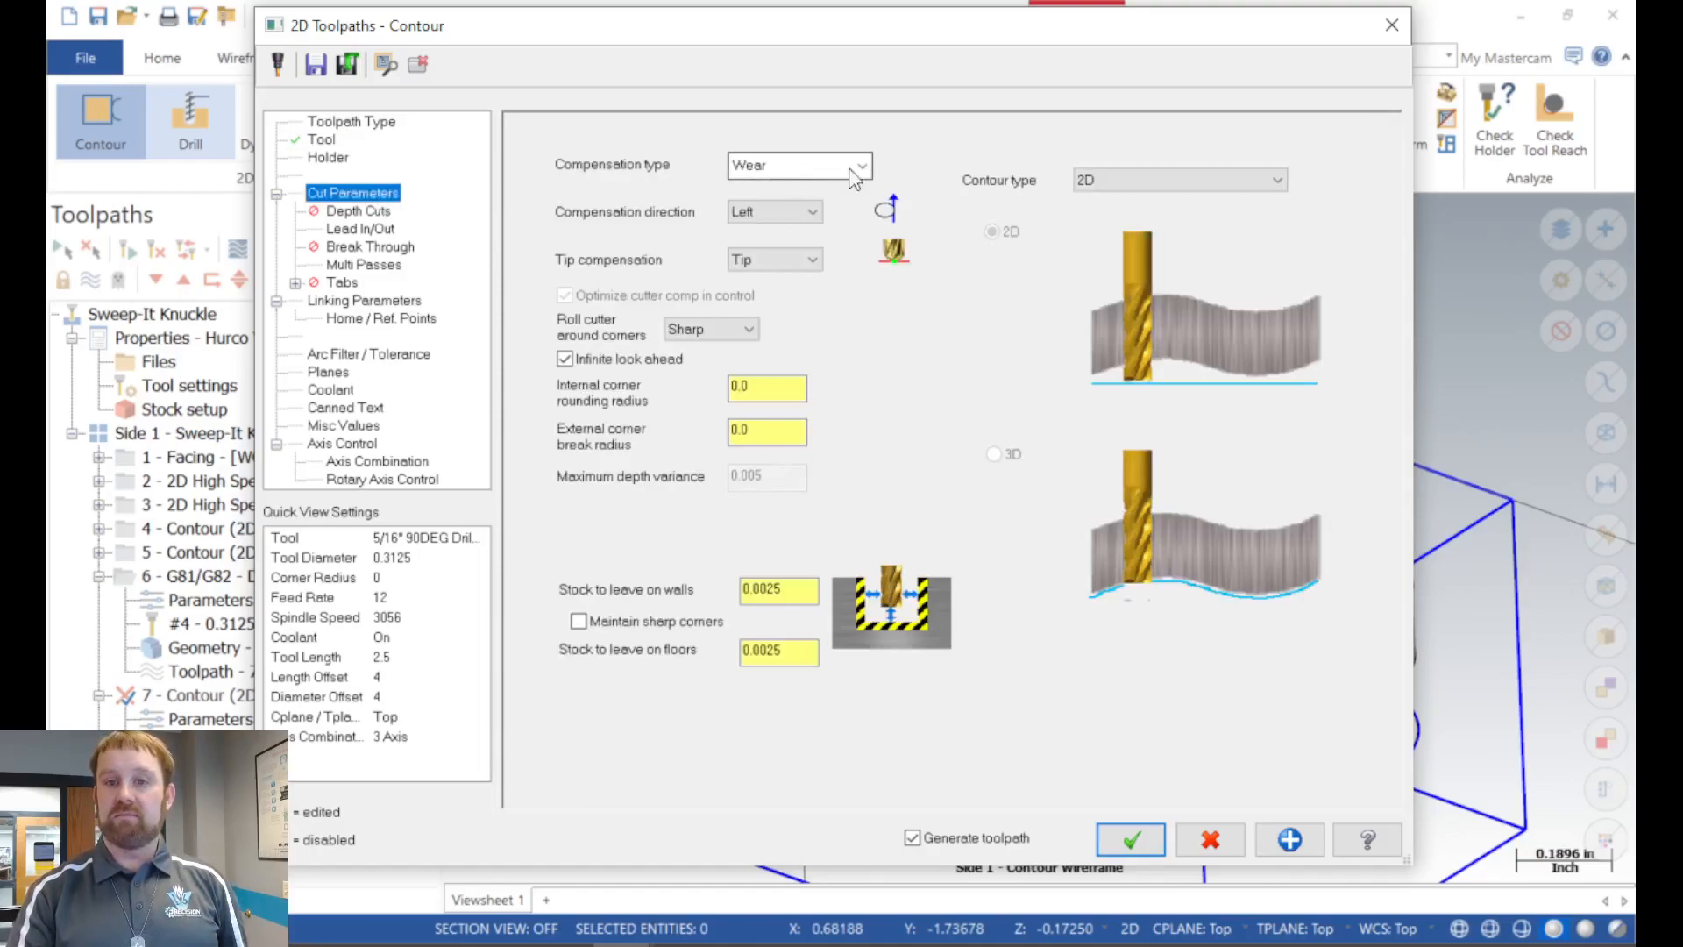
click(1253, 185)
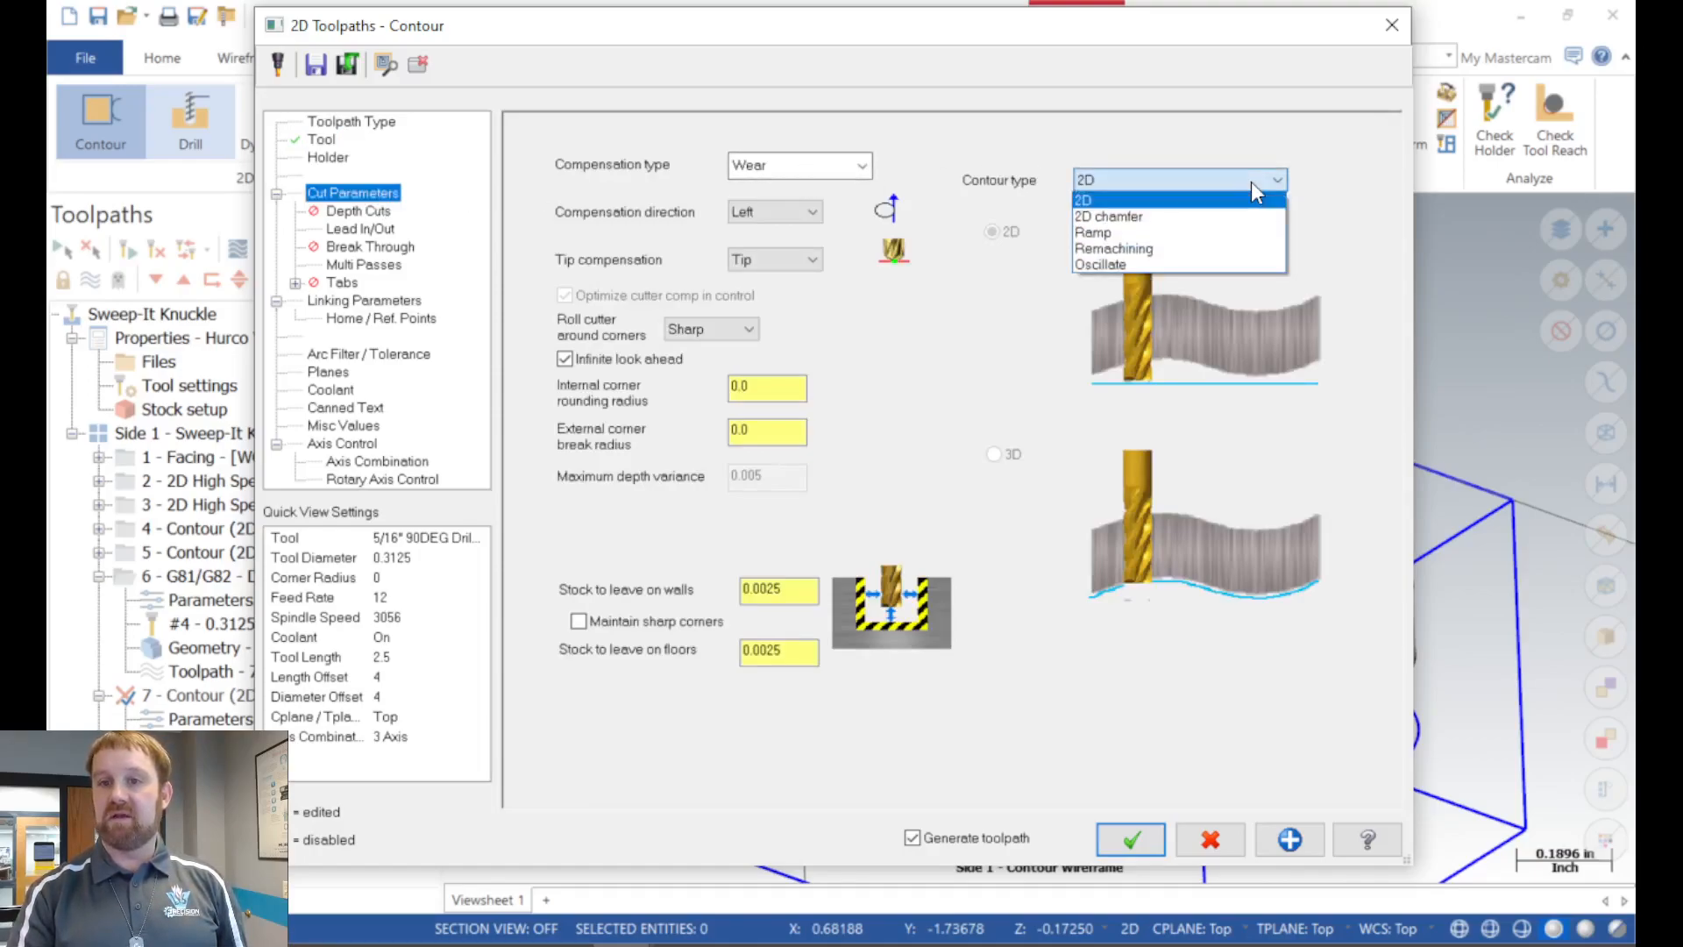
click(1138, 217)
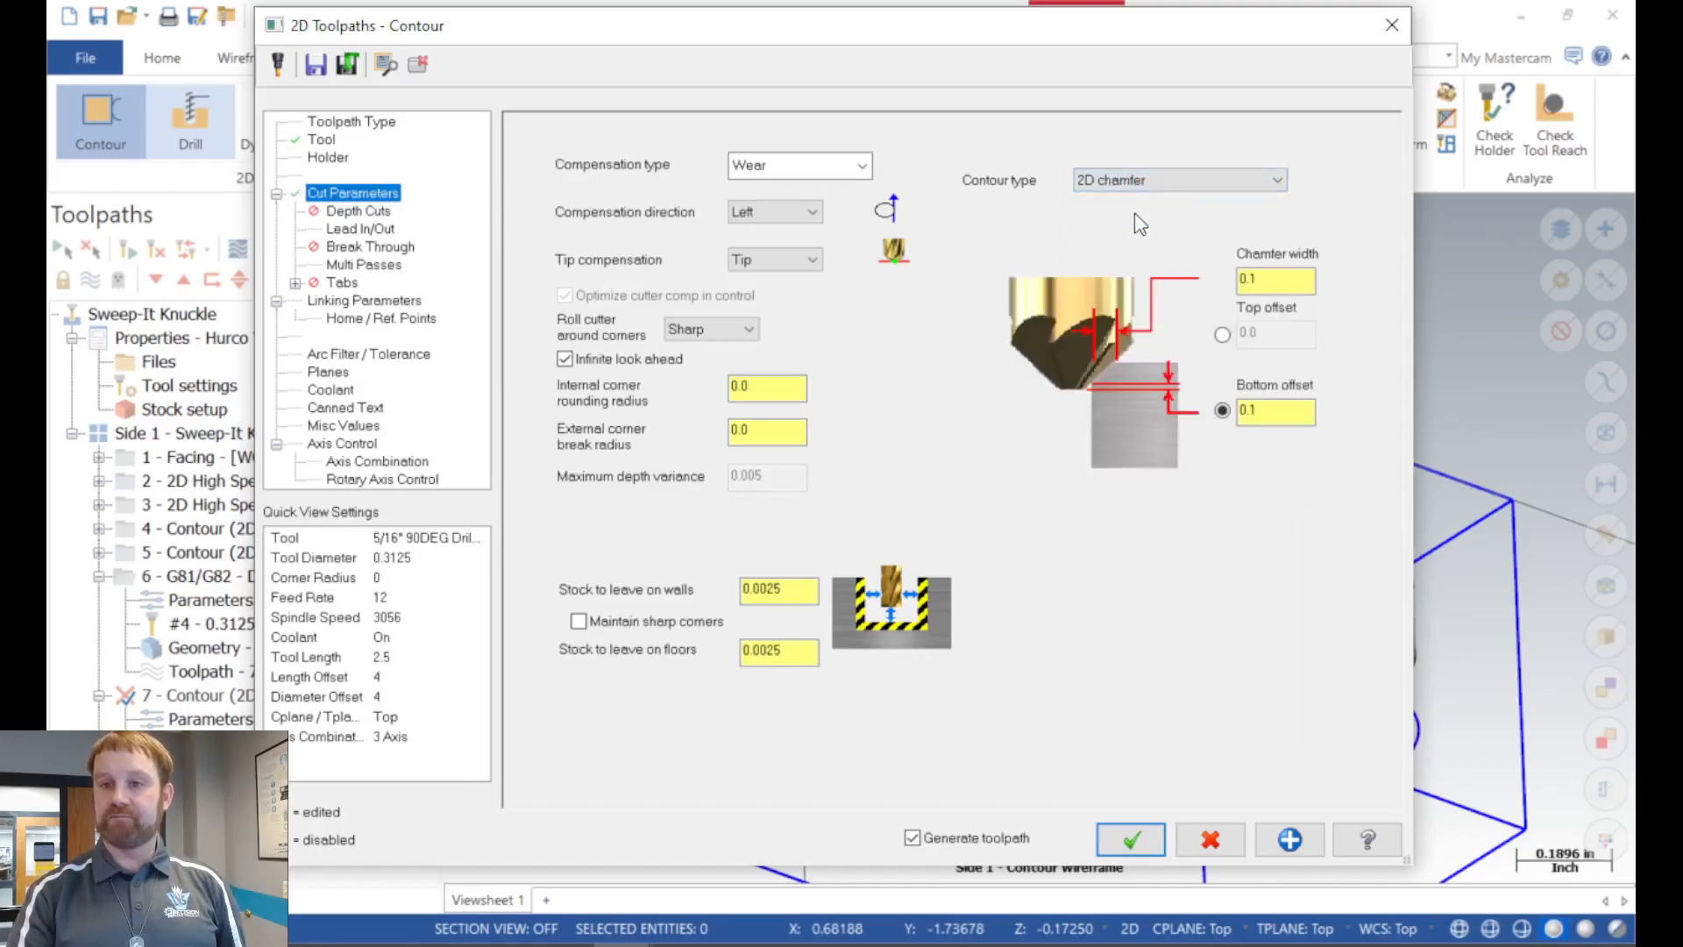
double_click(1270, 285)
text(0.005)
key(Return)
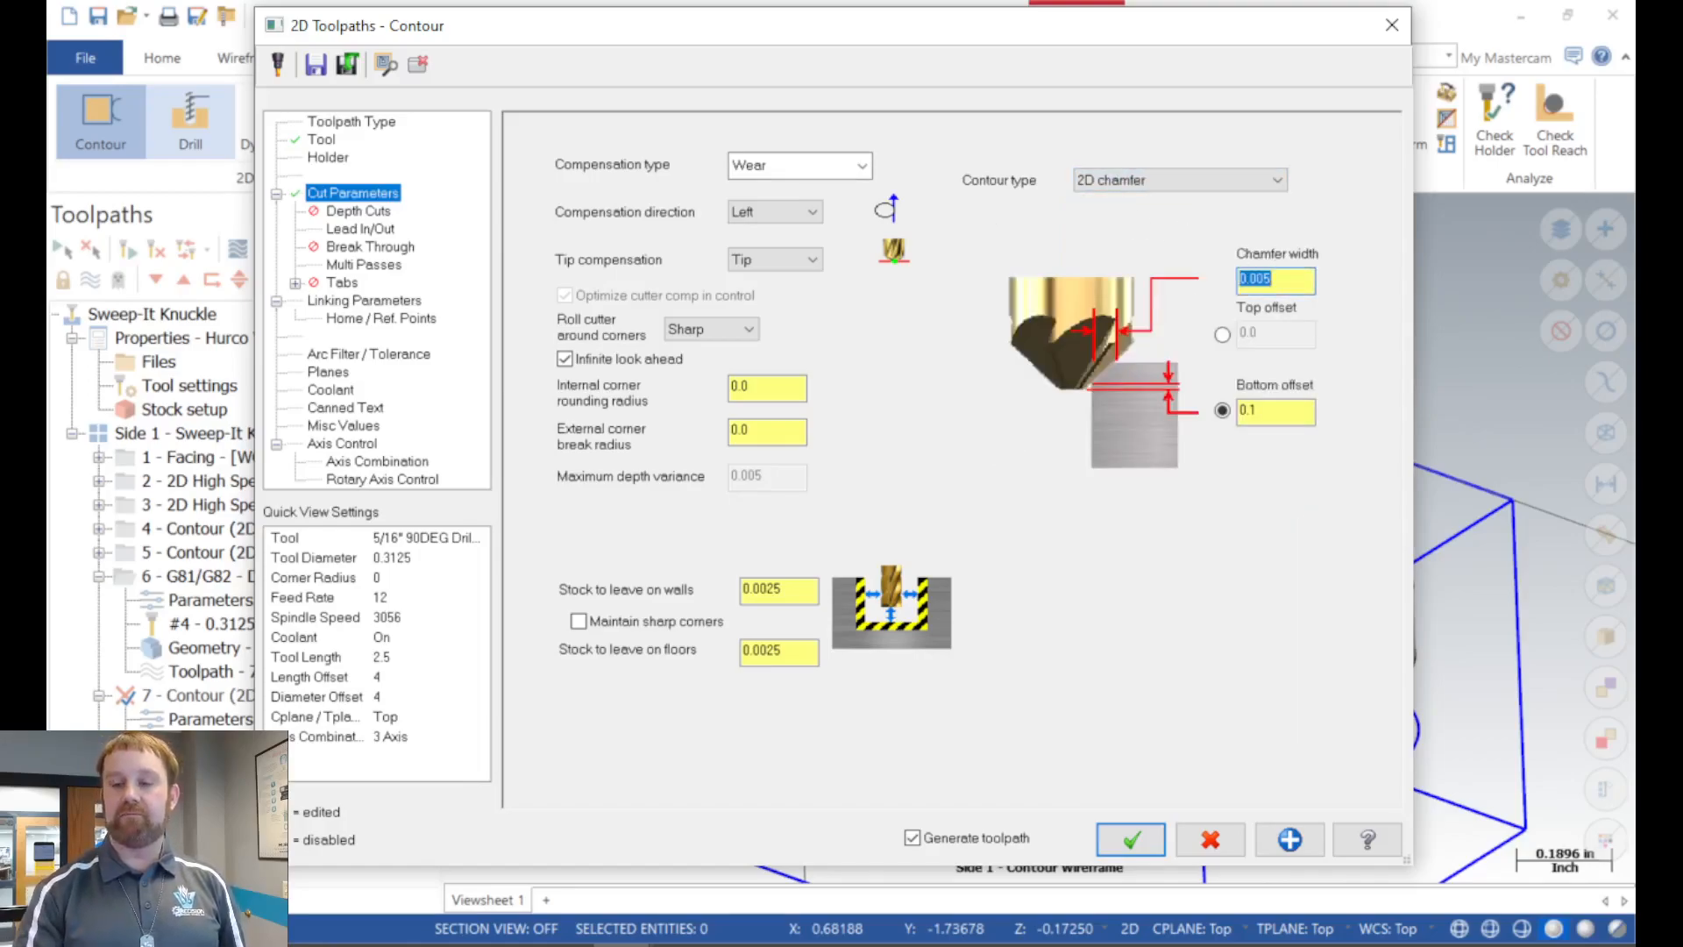
click(1296, 275)
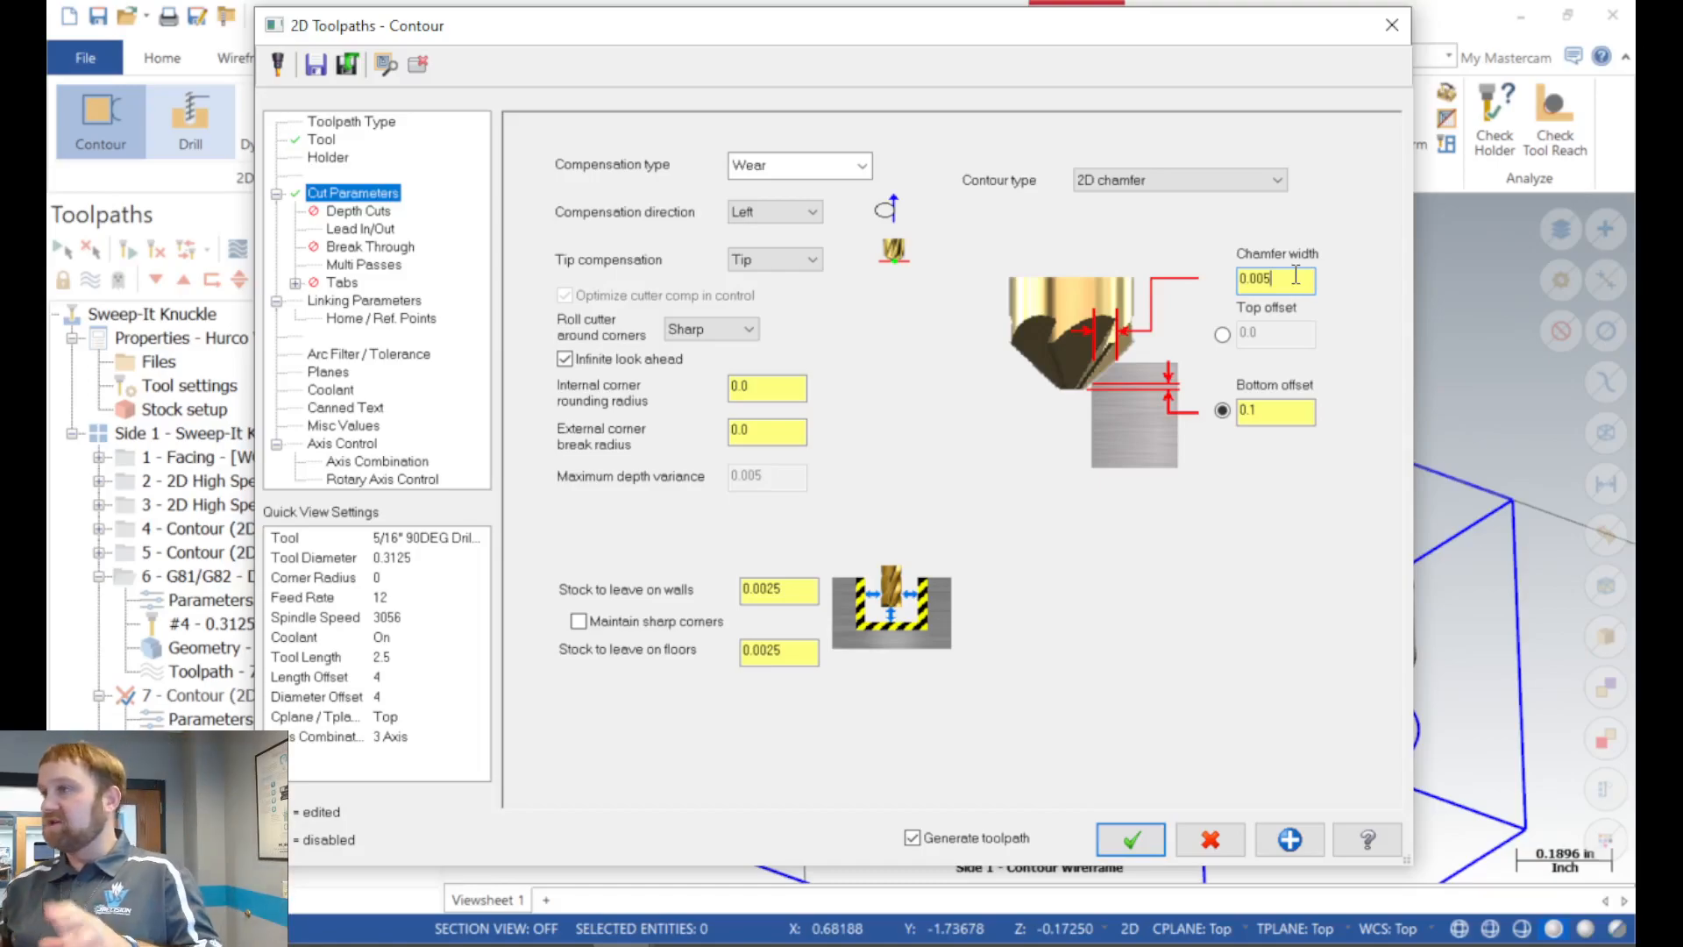
click(1261, 414)
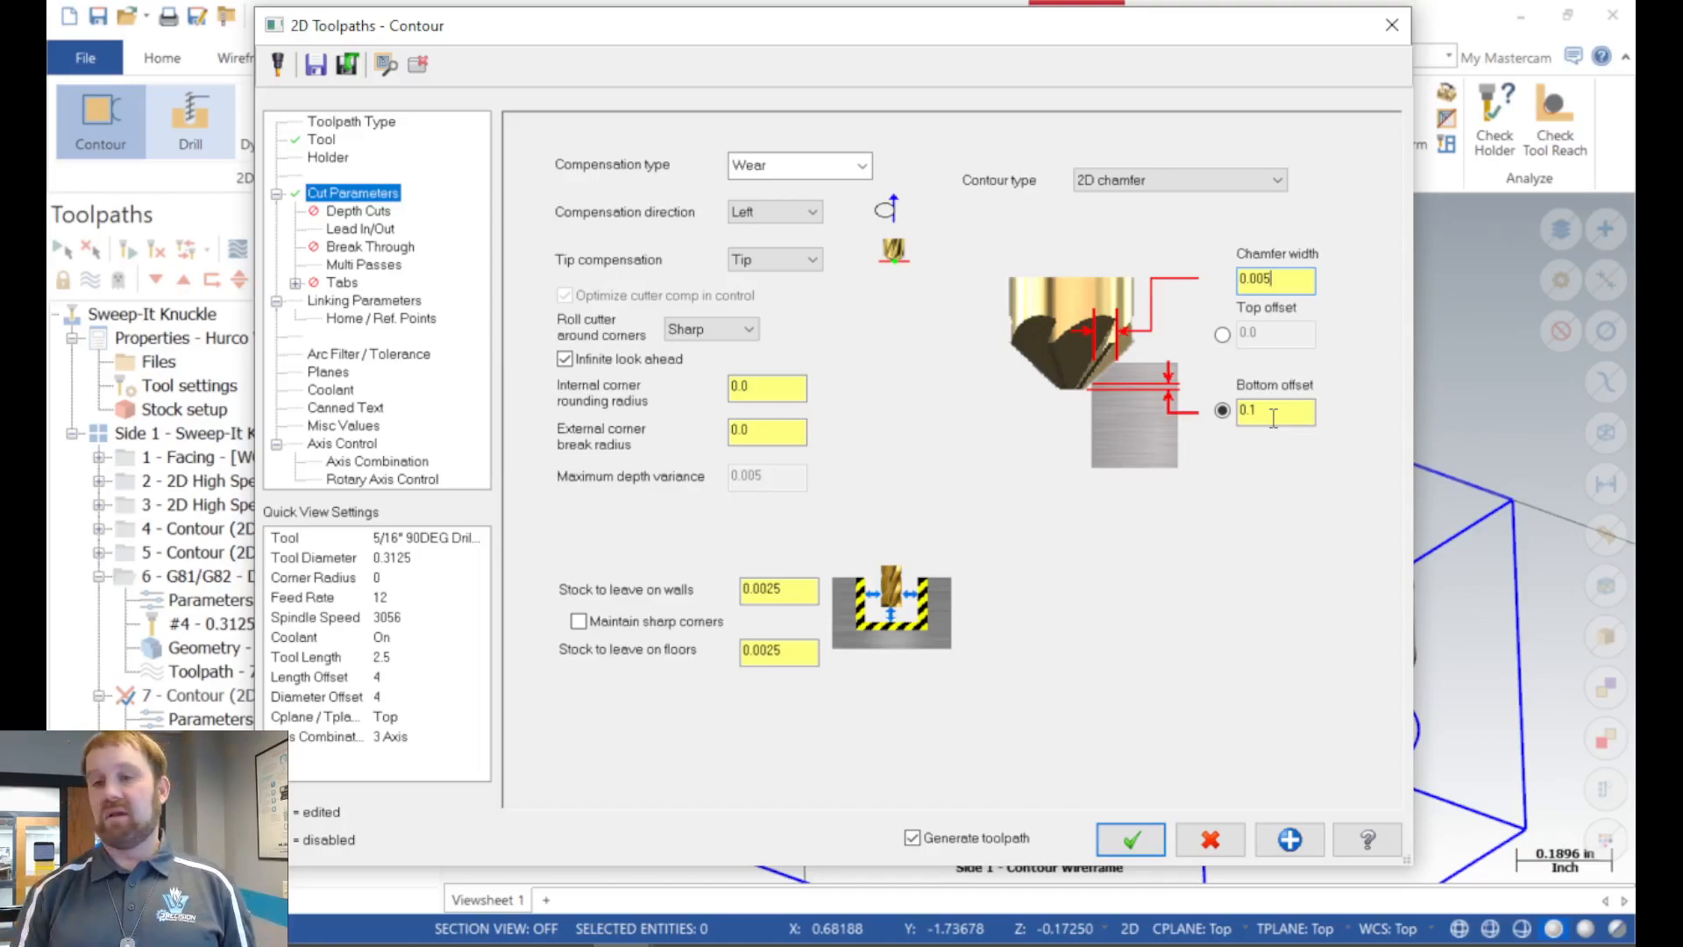
click(1273, 415)
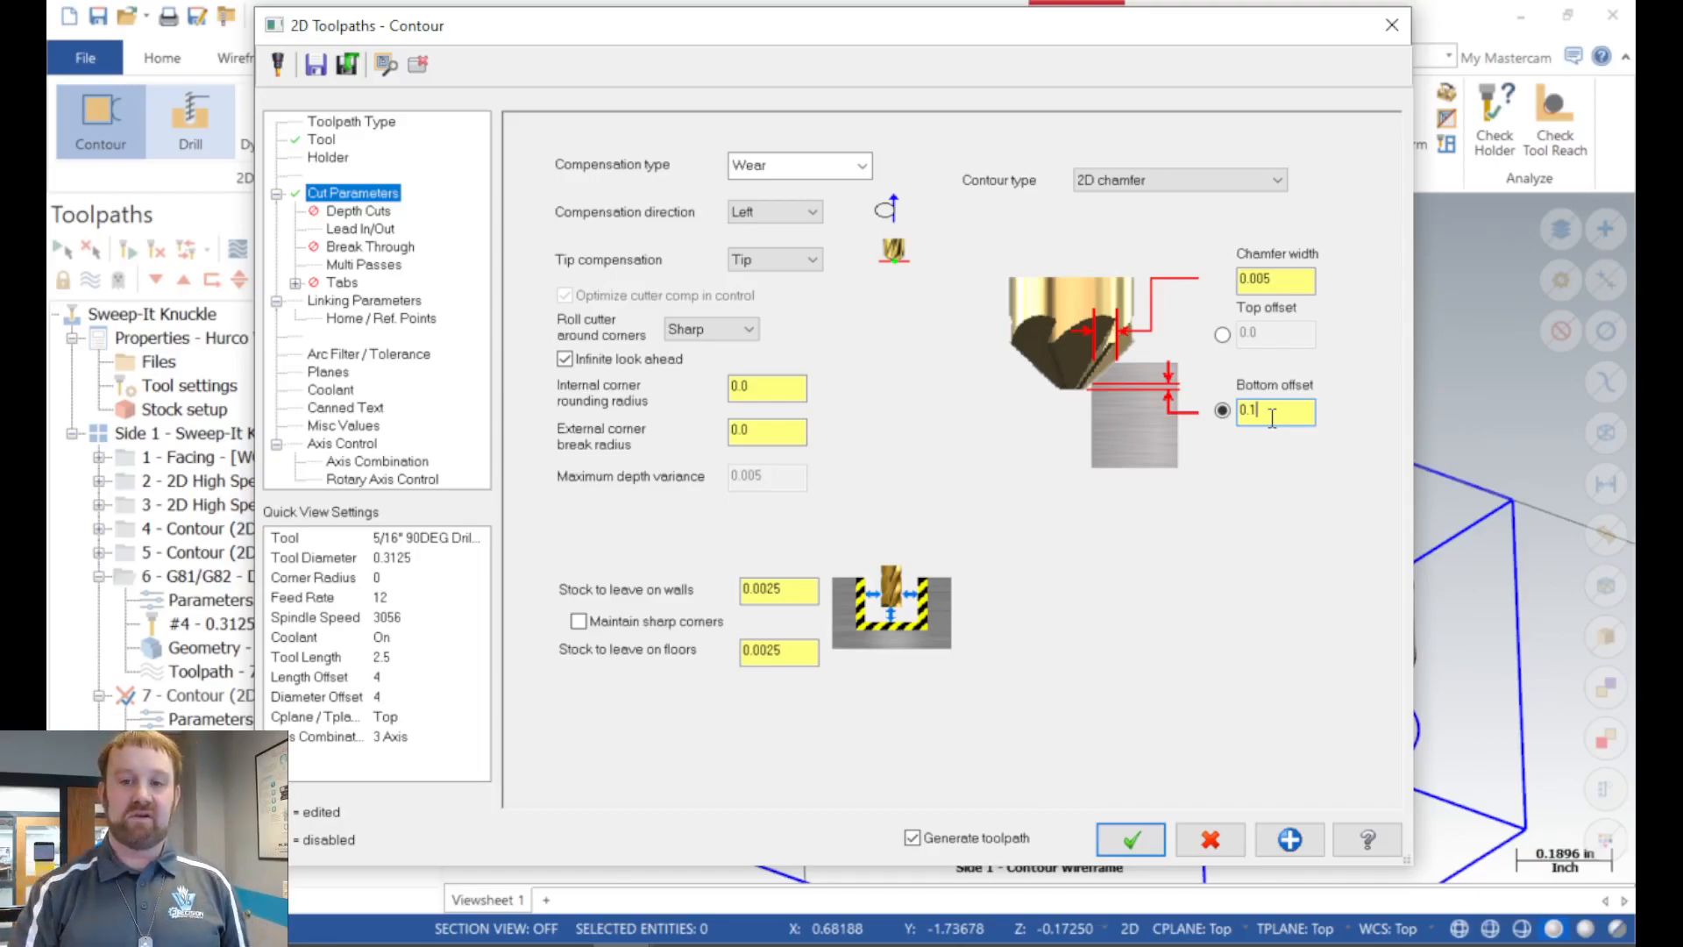
Set the chamfer contour's lead in/out overlap to .05*.3125.
click(358, 229)
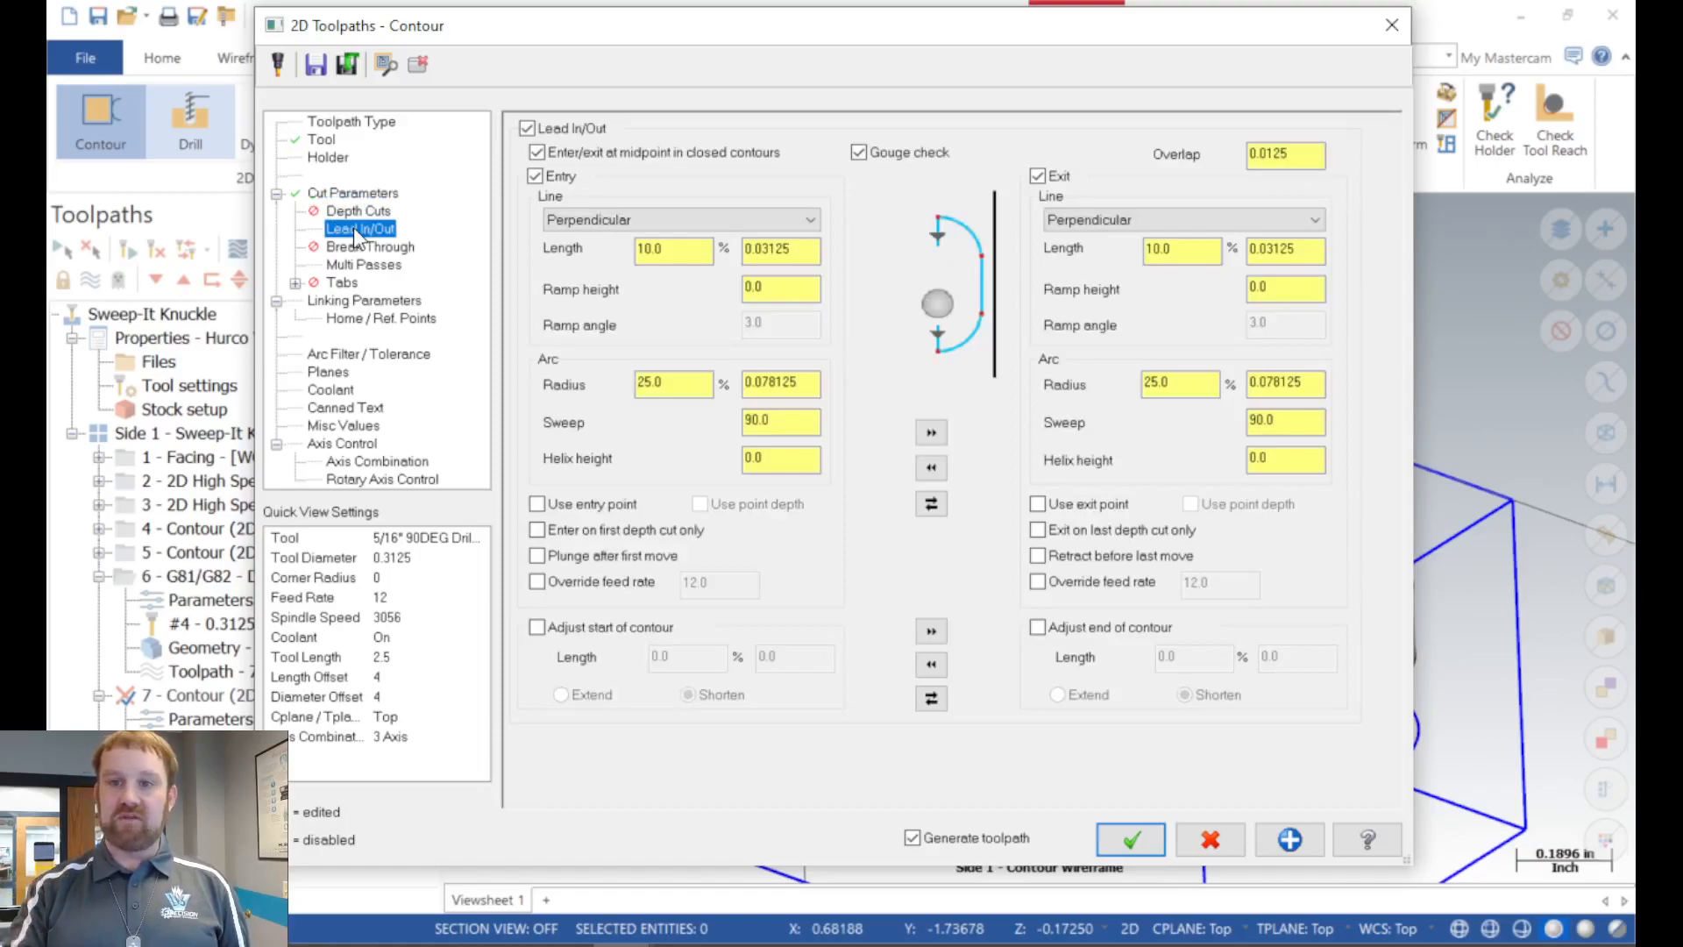
drag(1301, 153, 1216, 159)
text(.05*.3125)
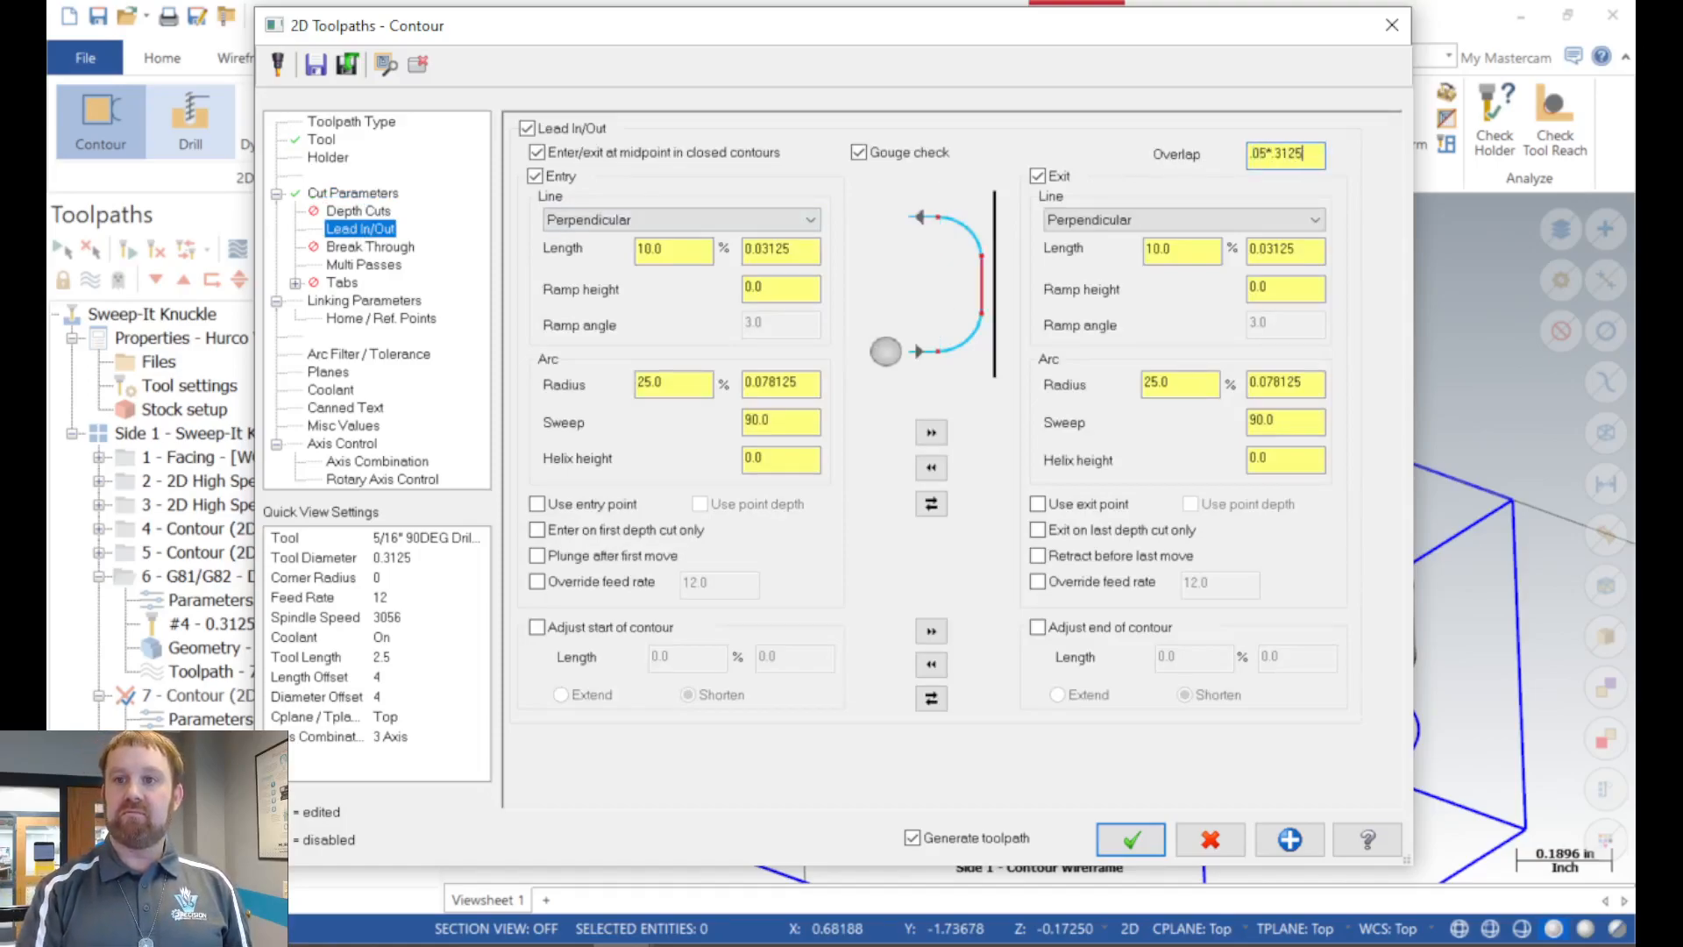
key(Return)
click(1302, 154)
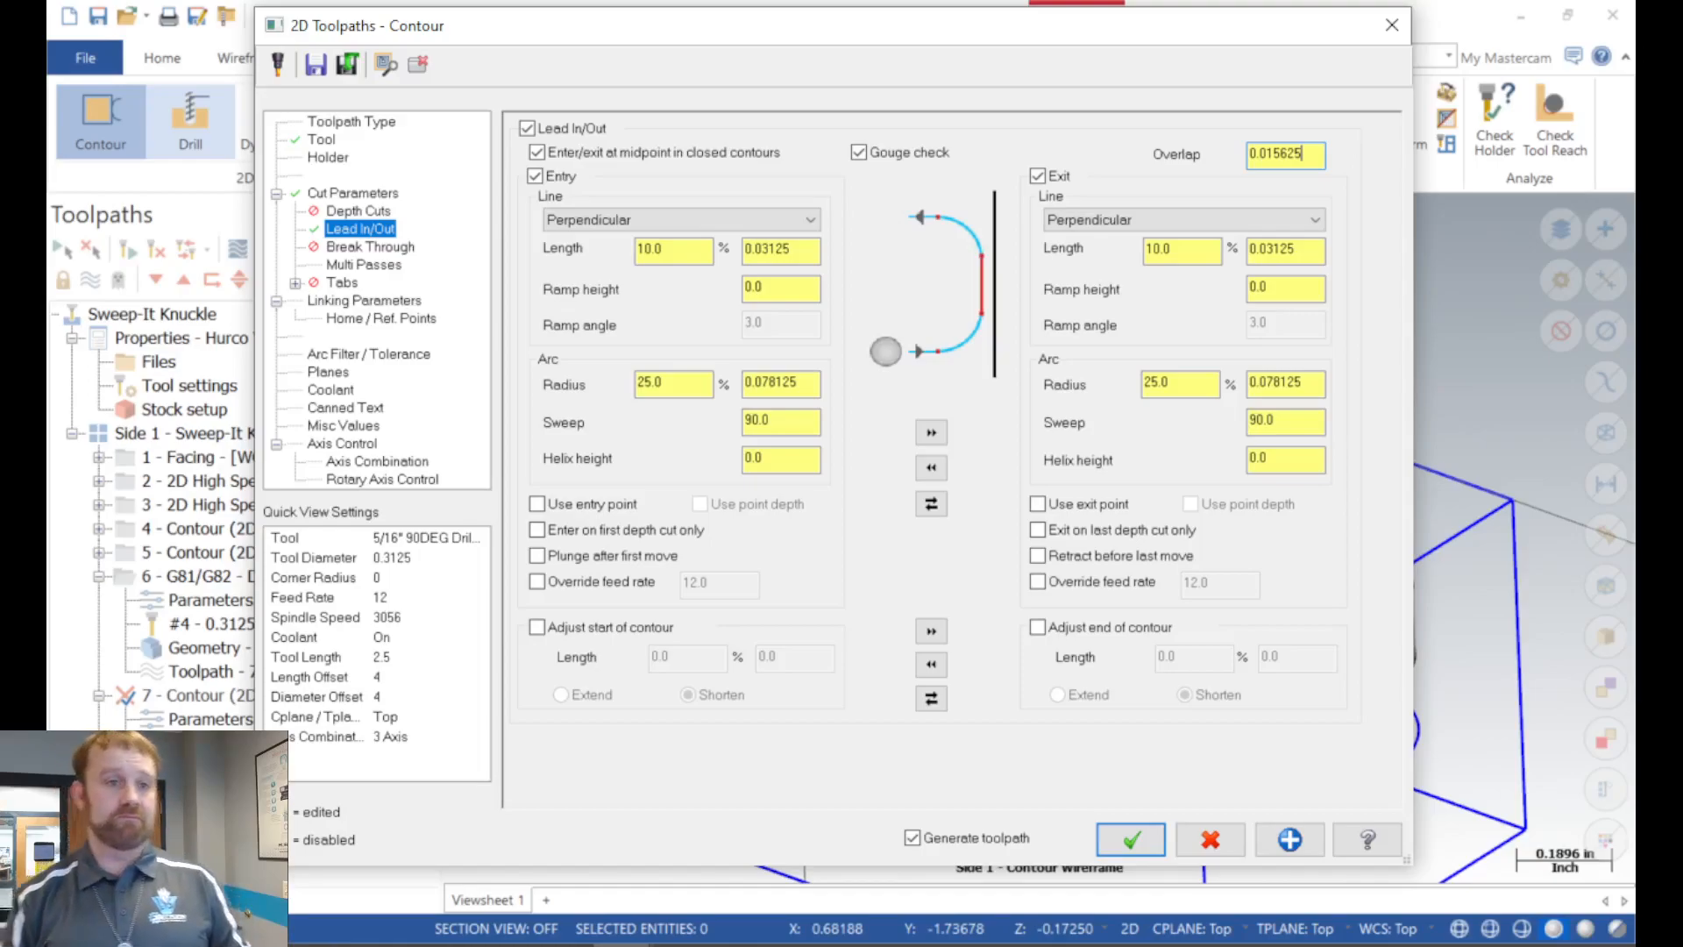
Turn off multi passes for the chamfer contour, check its linking, plane and coolant settings, and generate the toolpath.
click(387, 265)
click(556, 132)
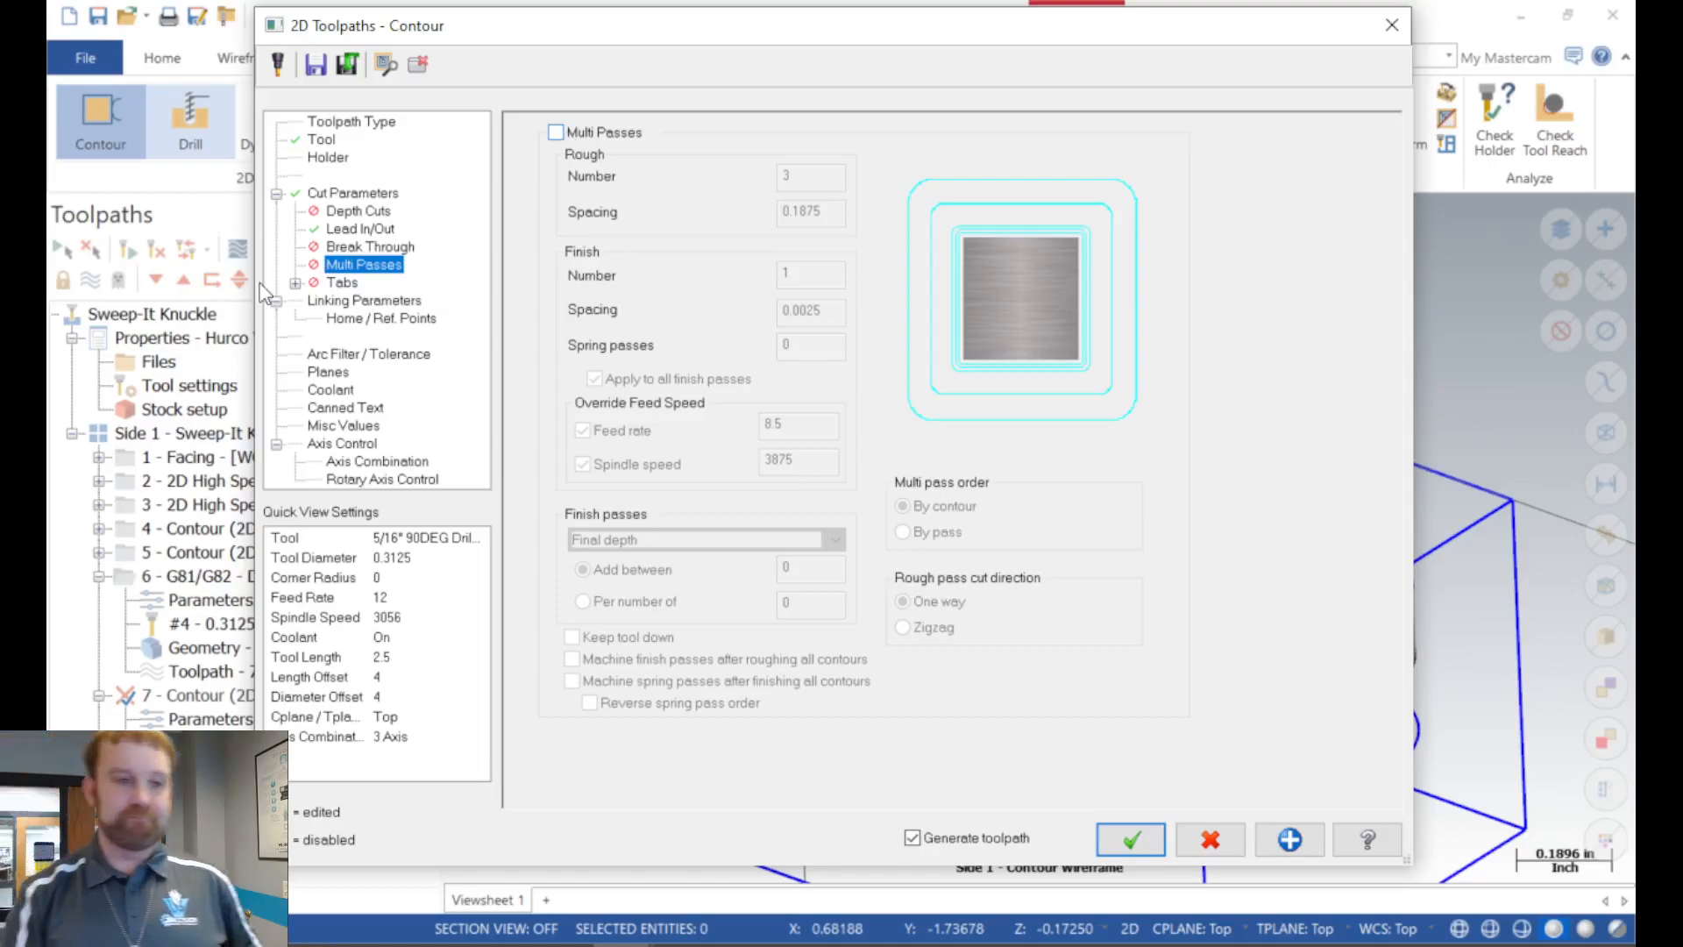
click(386, 300)
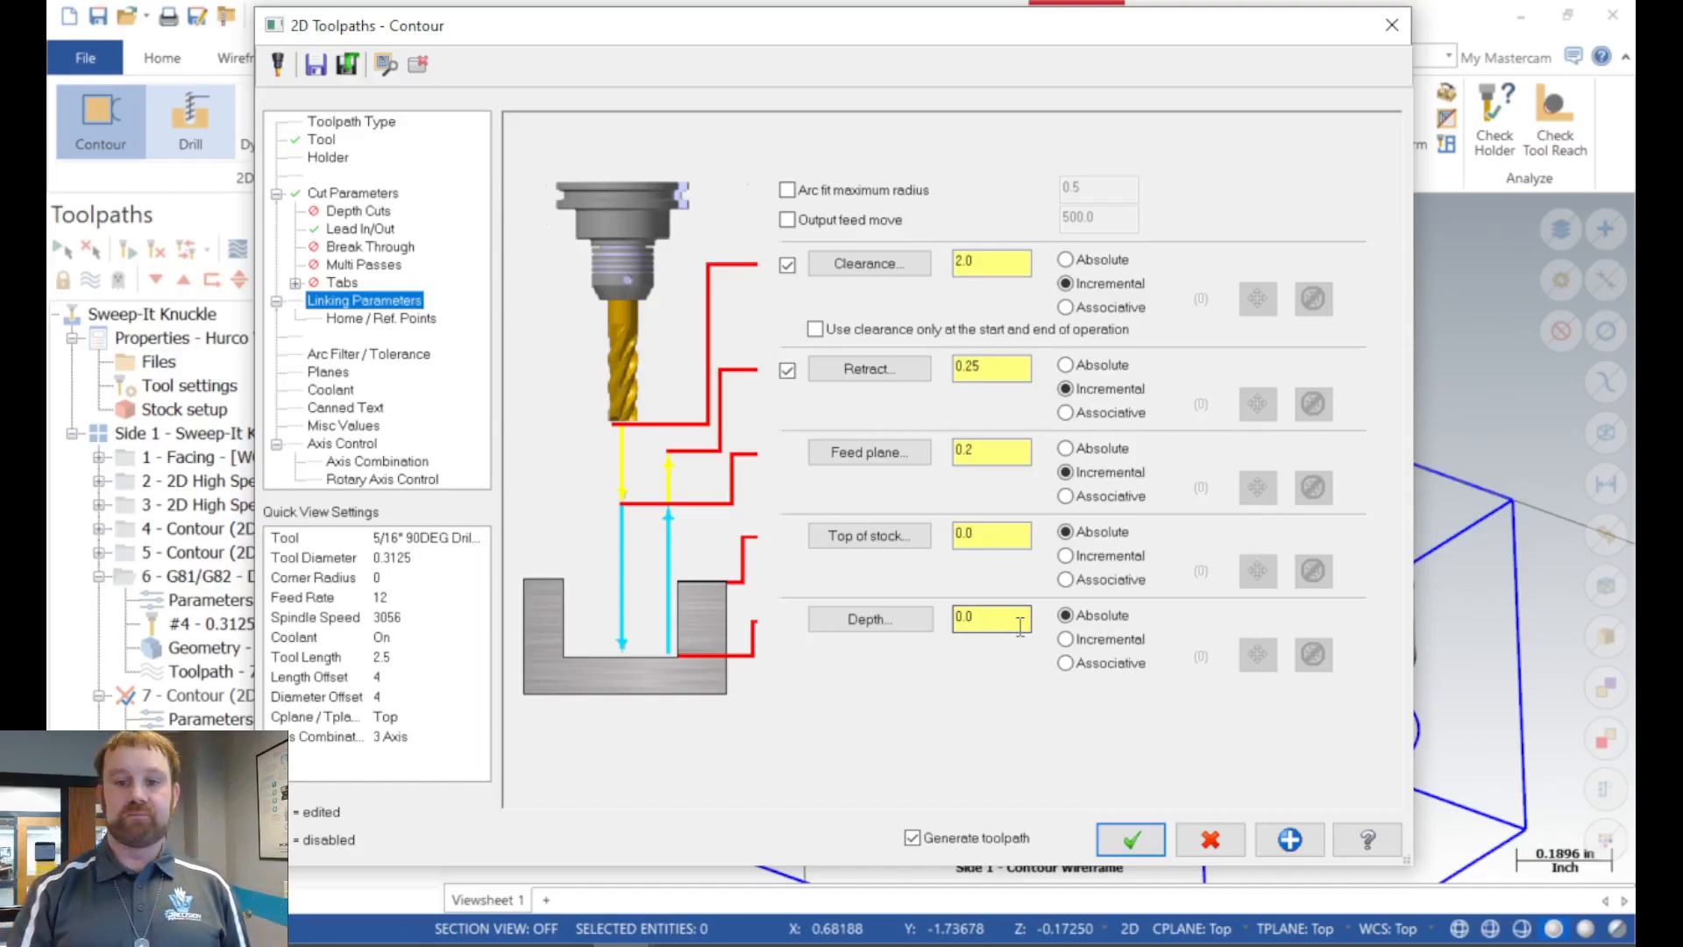
click(327, 372)
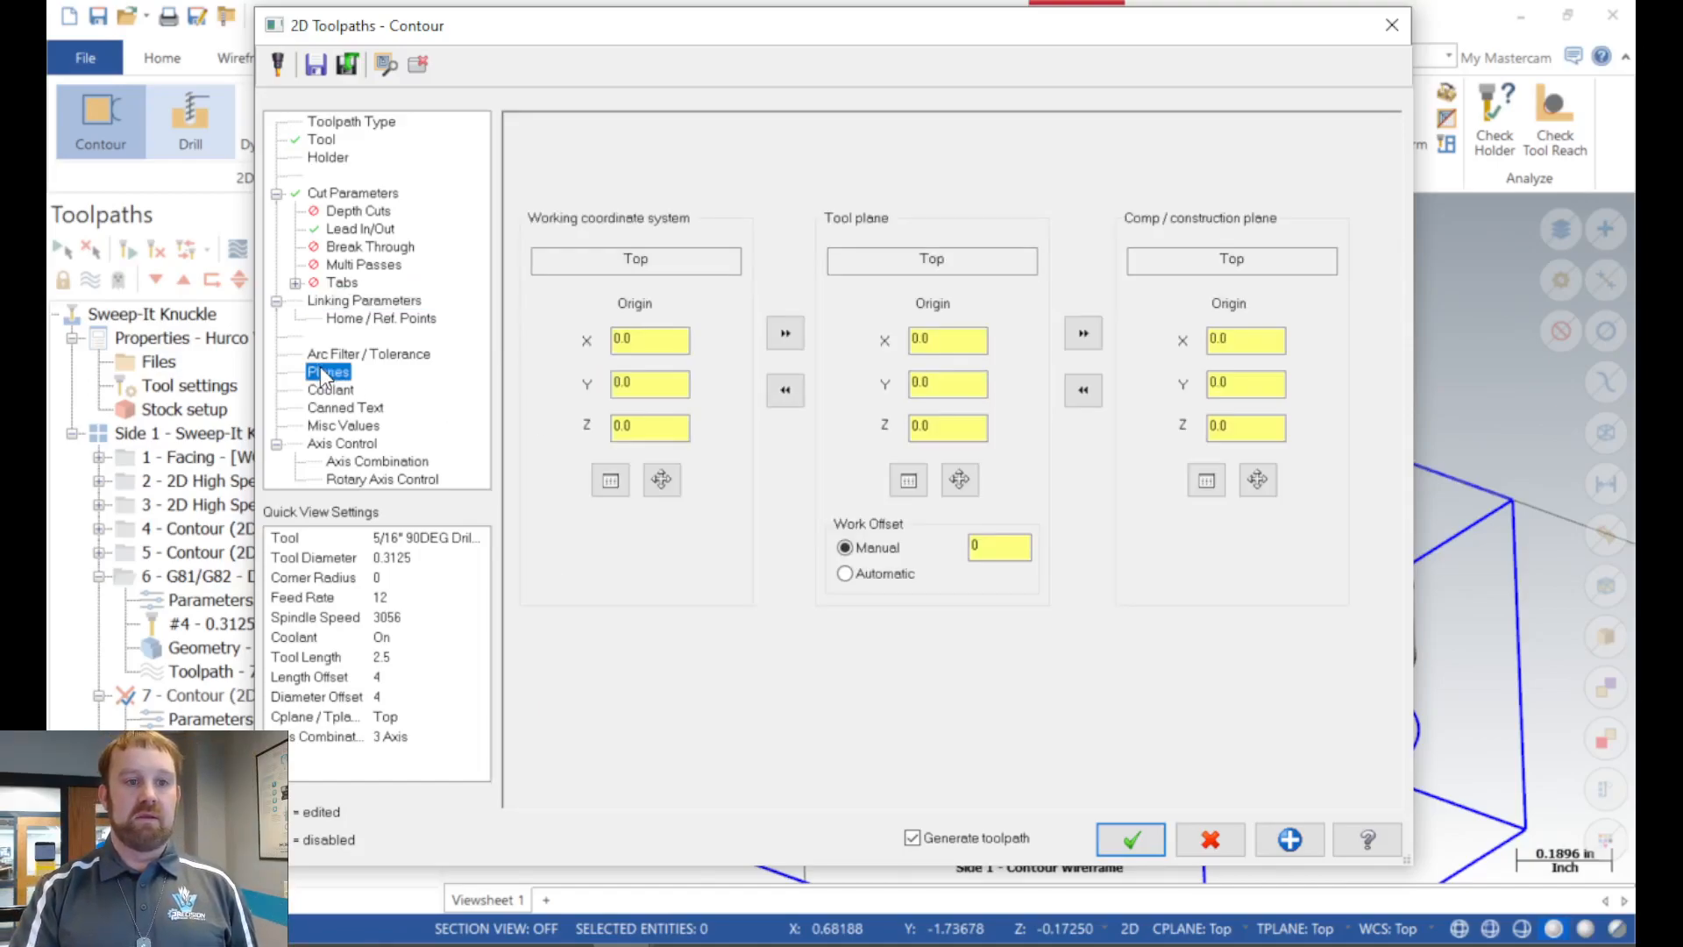
click(329, 390)
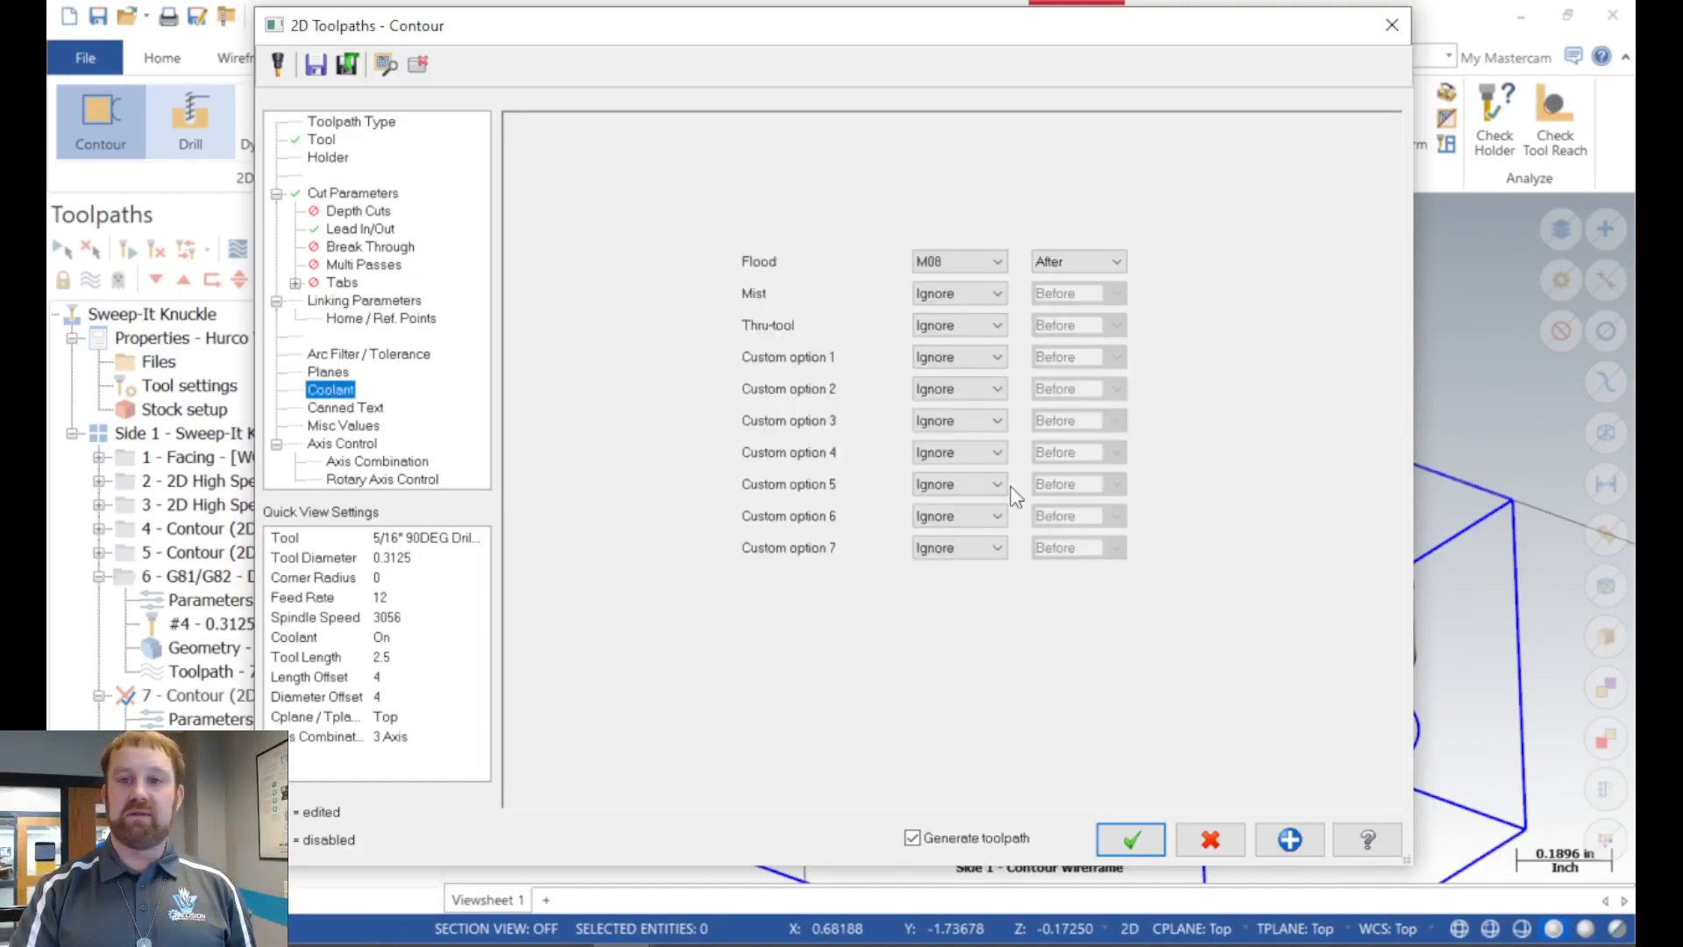
click(1130, 839)
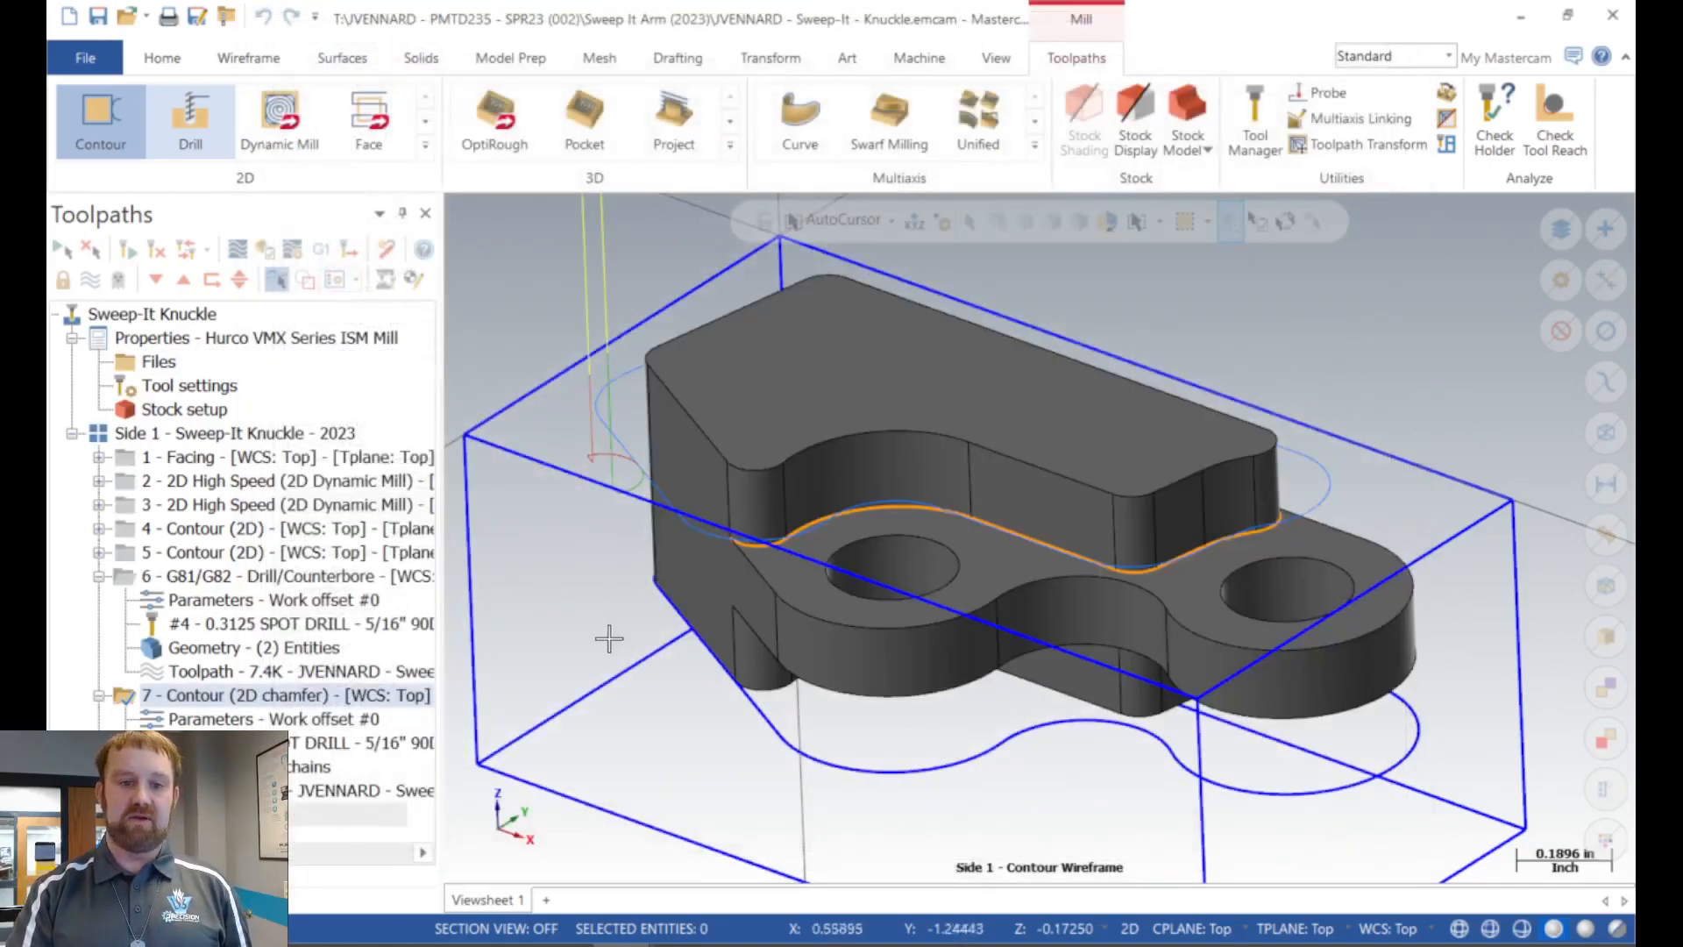
Simulate all Side 1 operations in Verify and examine the chamfer along the island's top edge up close.
click(99, 577)
click(99, 600)
click(180, 435)
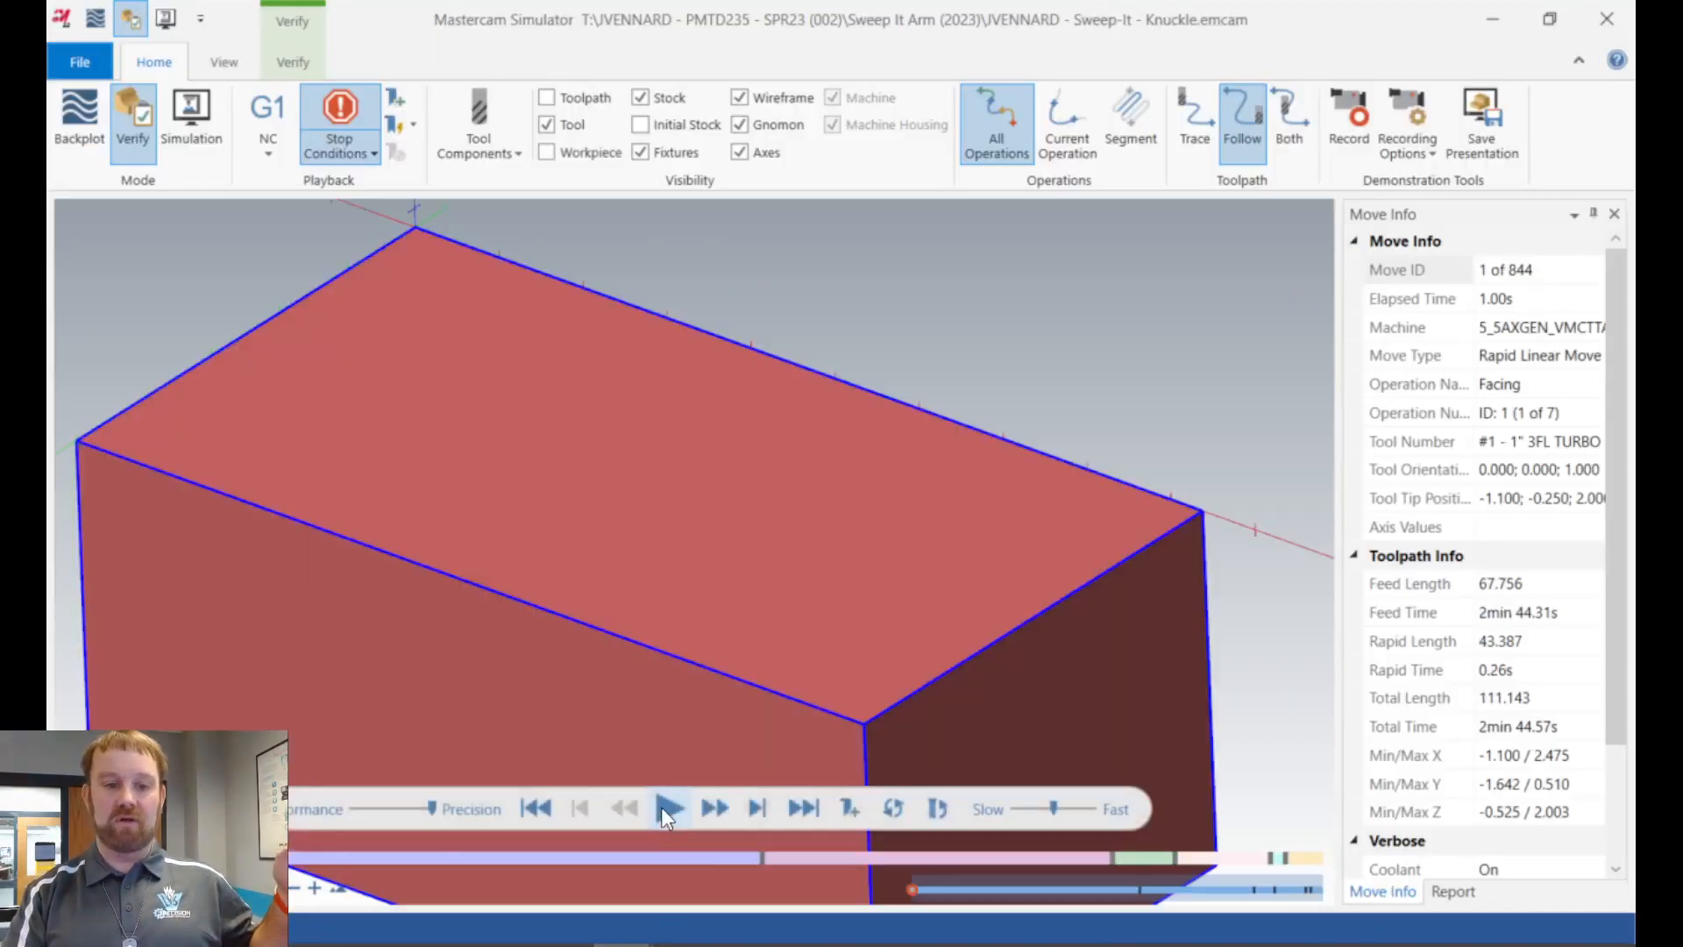
click(663, 808)
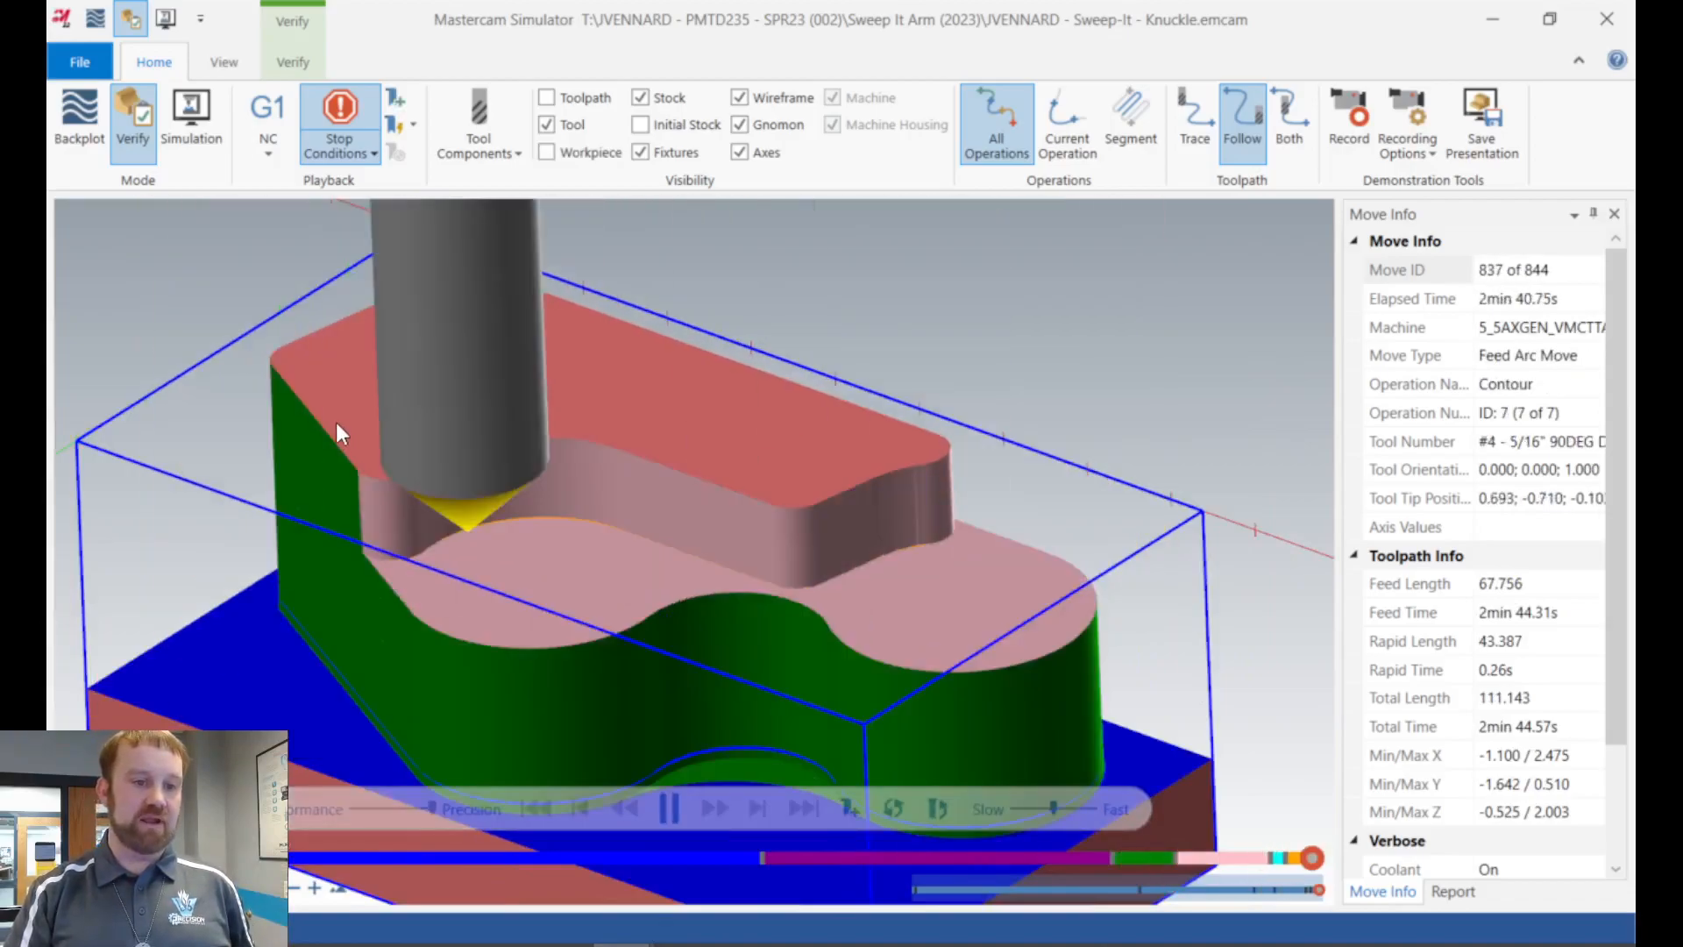
scroll(308, 412, up, 5)
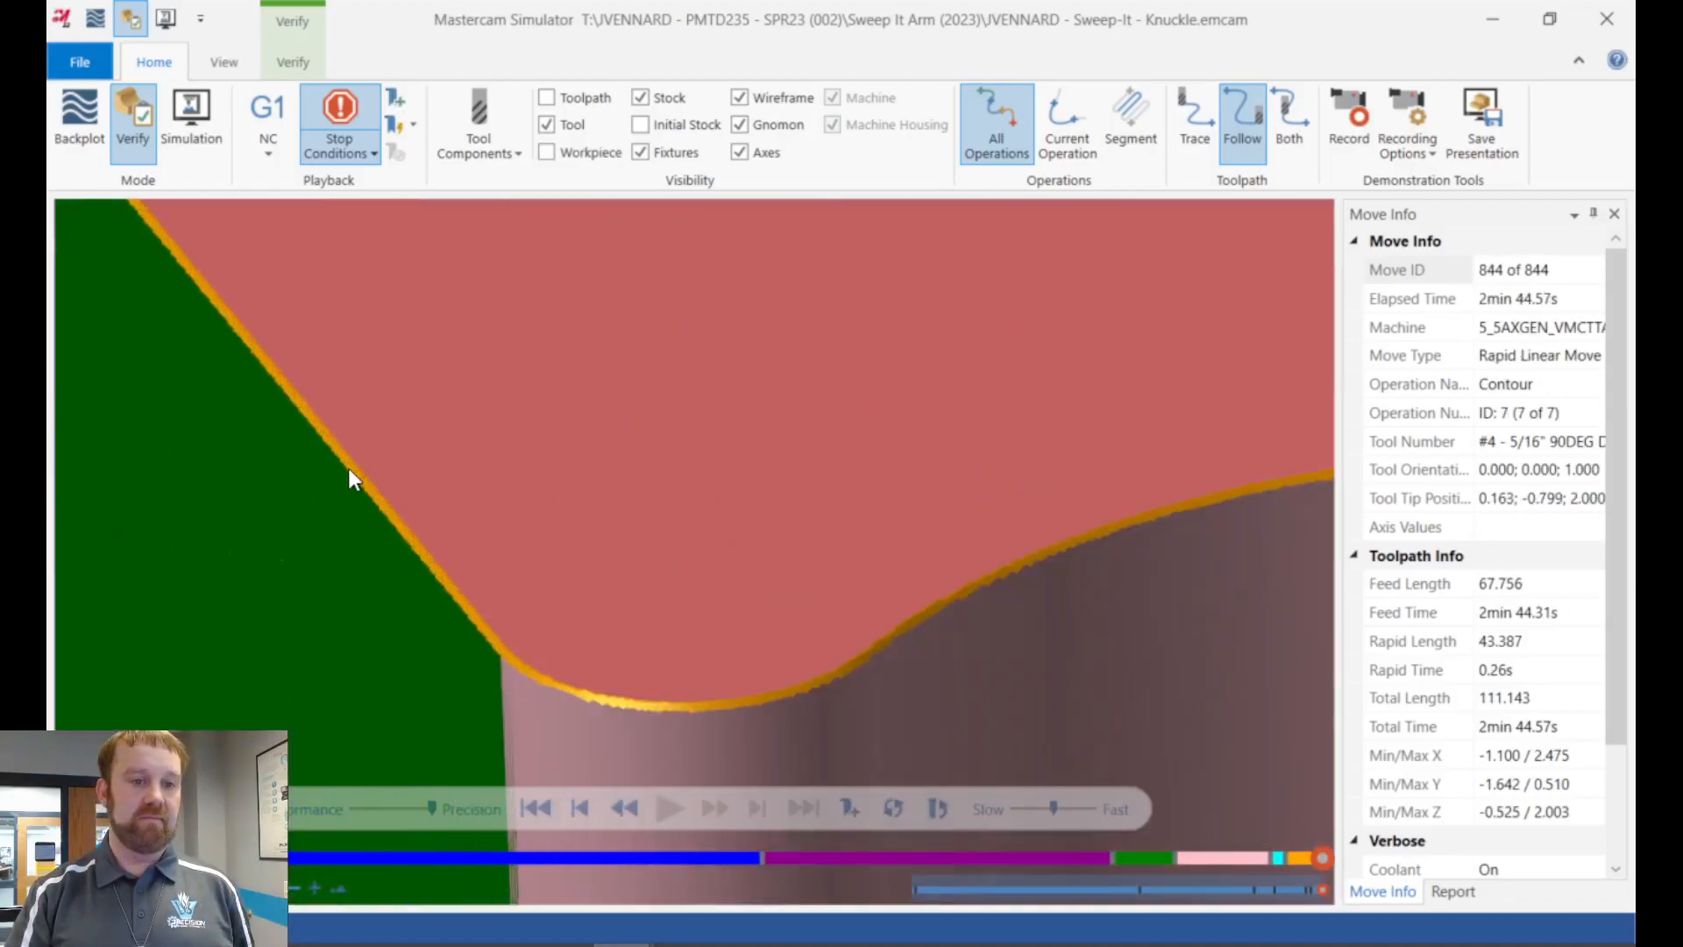
scroll(403, 535, down, 5)
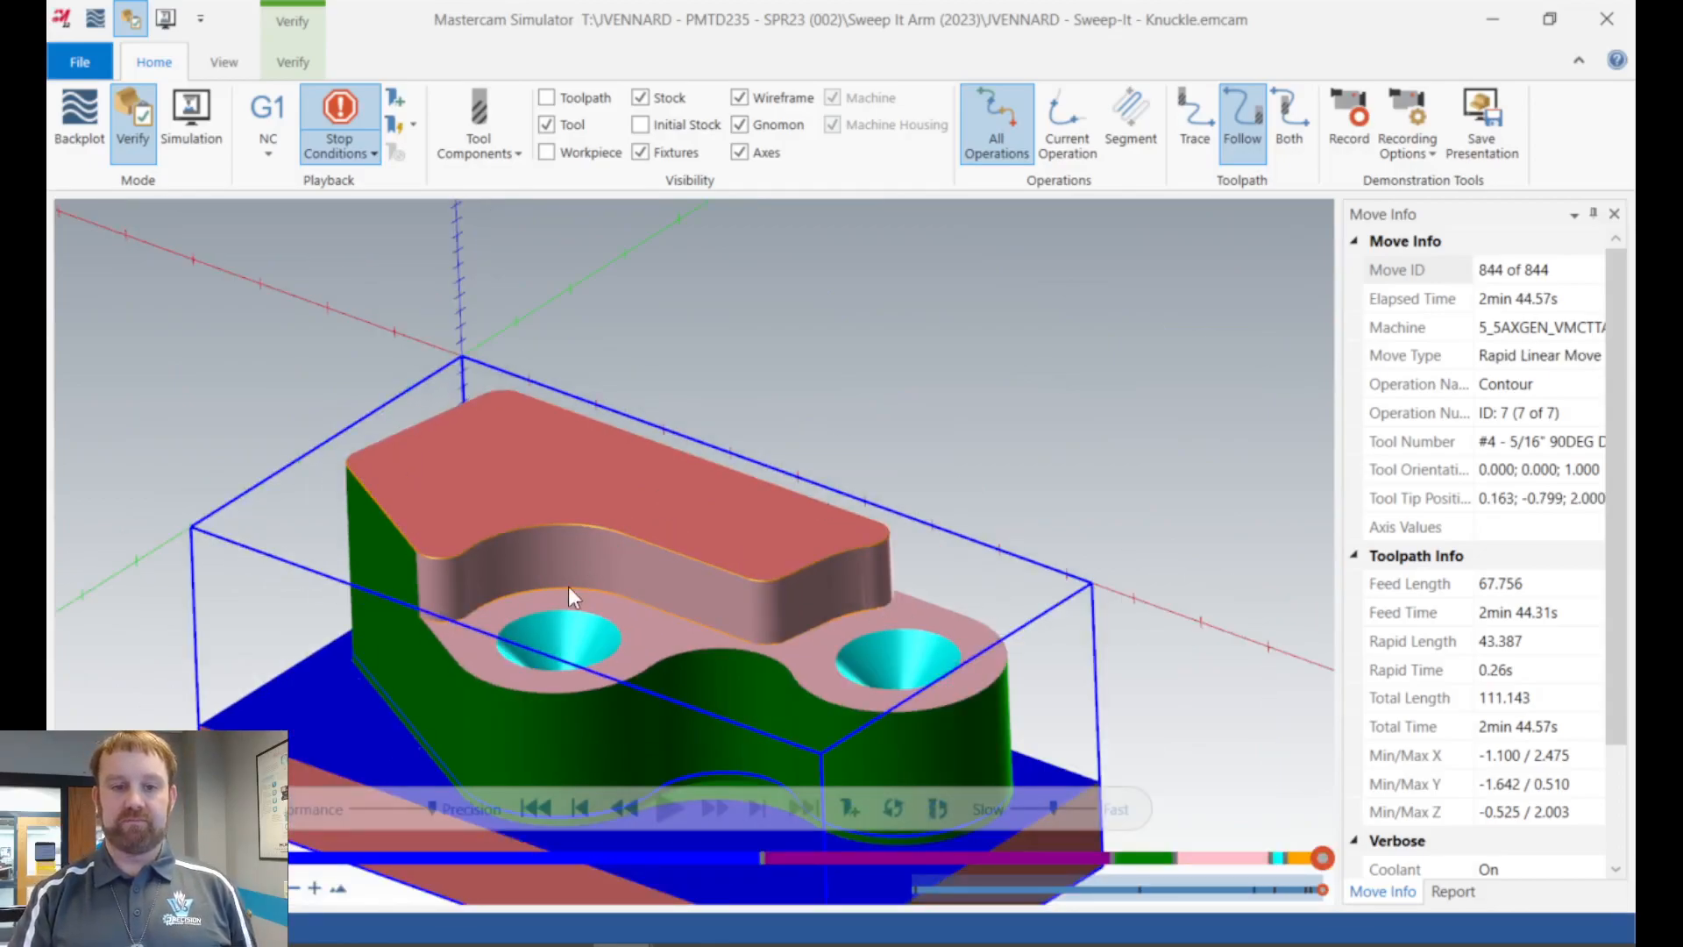
scroll(569, 585, up, 1)
mouse_move(625, 518)
middle_down()
mouse_move(639, 459)
mouse_move(621, 545)
mouse_move(620, 530)
middle_up()
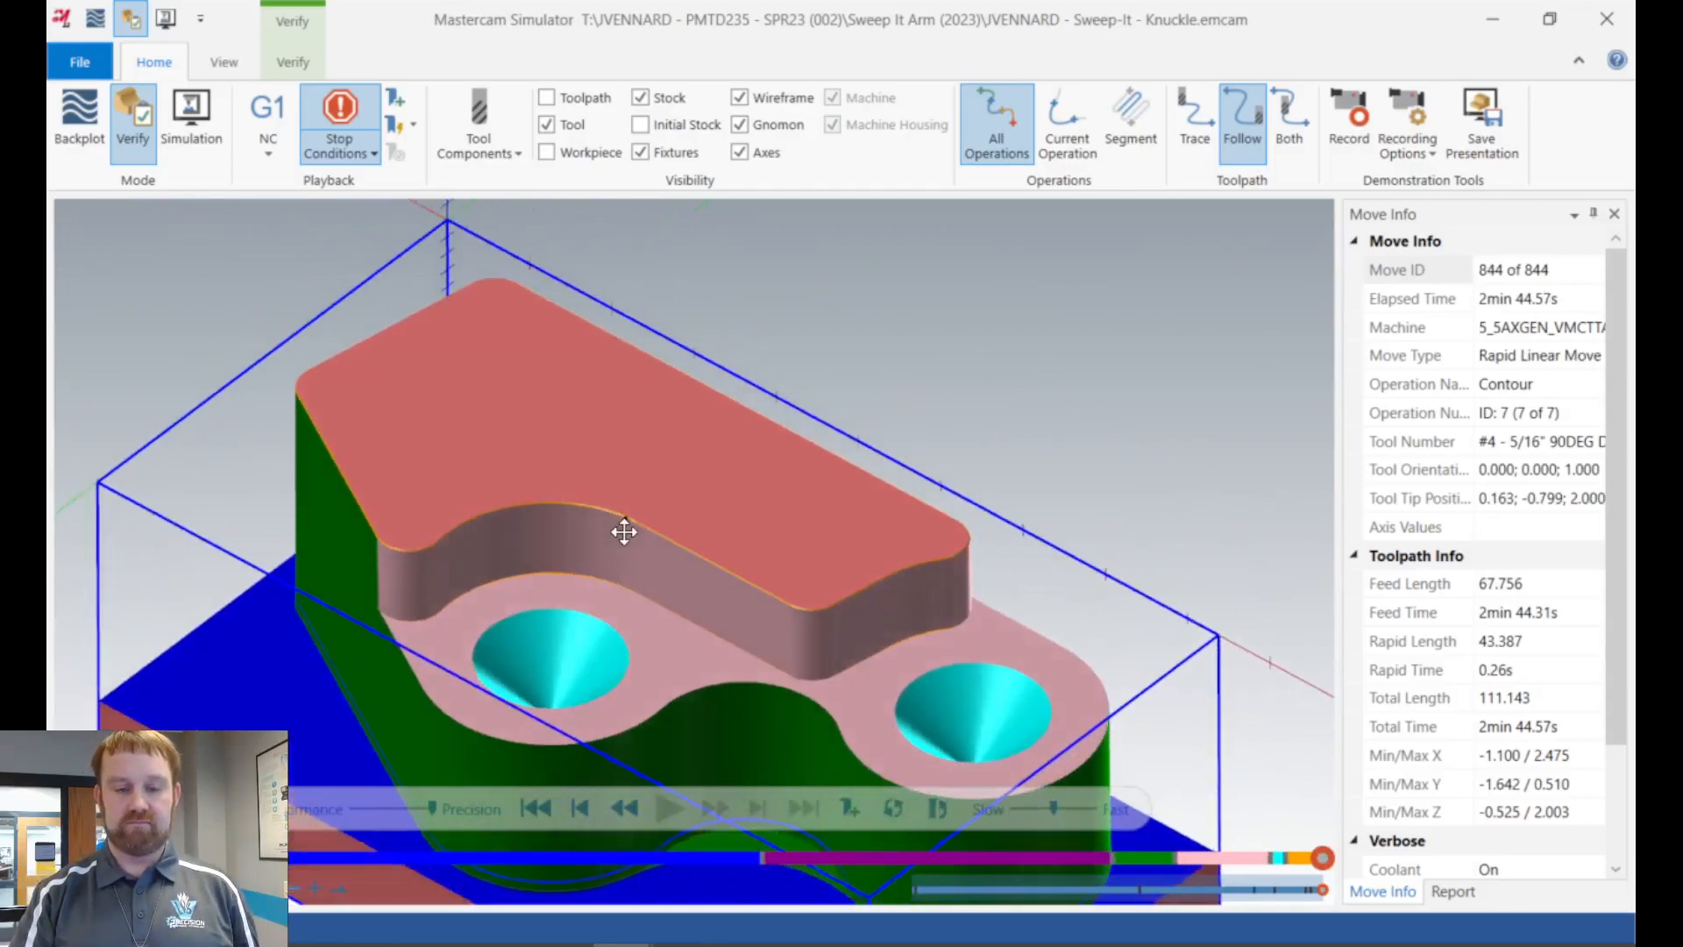
click(1494, 19)
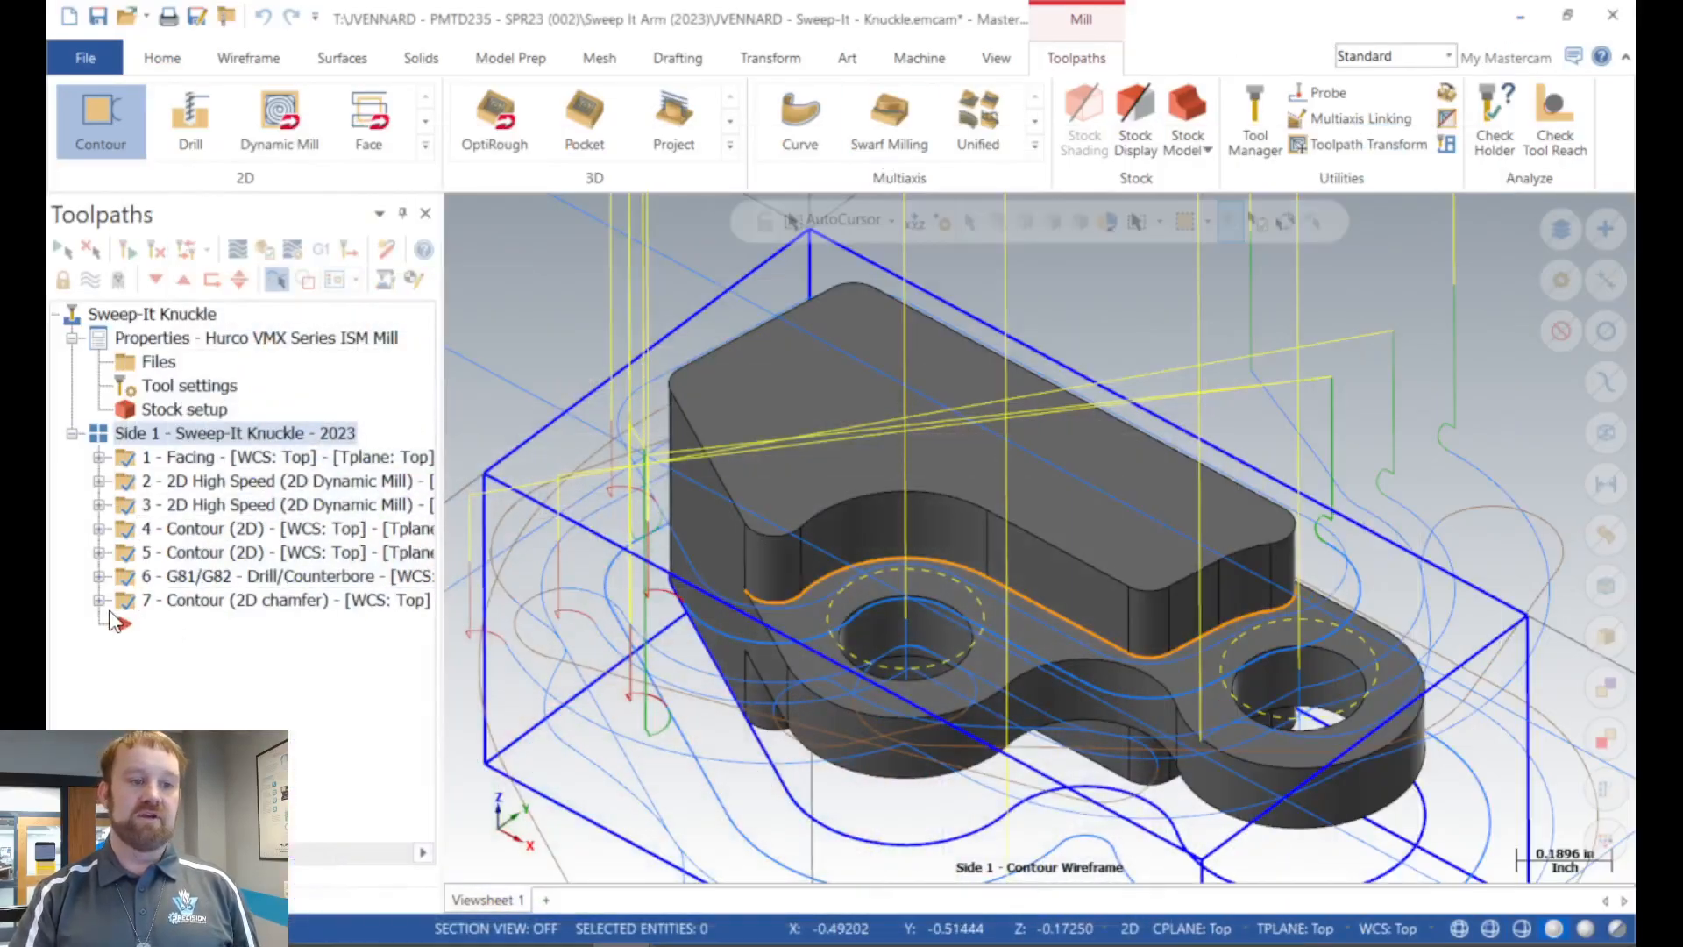
Set the 2D chamfer contour's chamfer width to 0.05 and regenerate the toolpath.
click(99, 599)
click(219, 600)
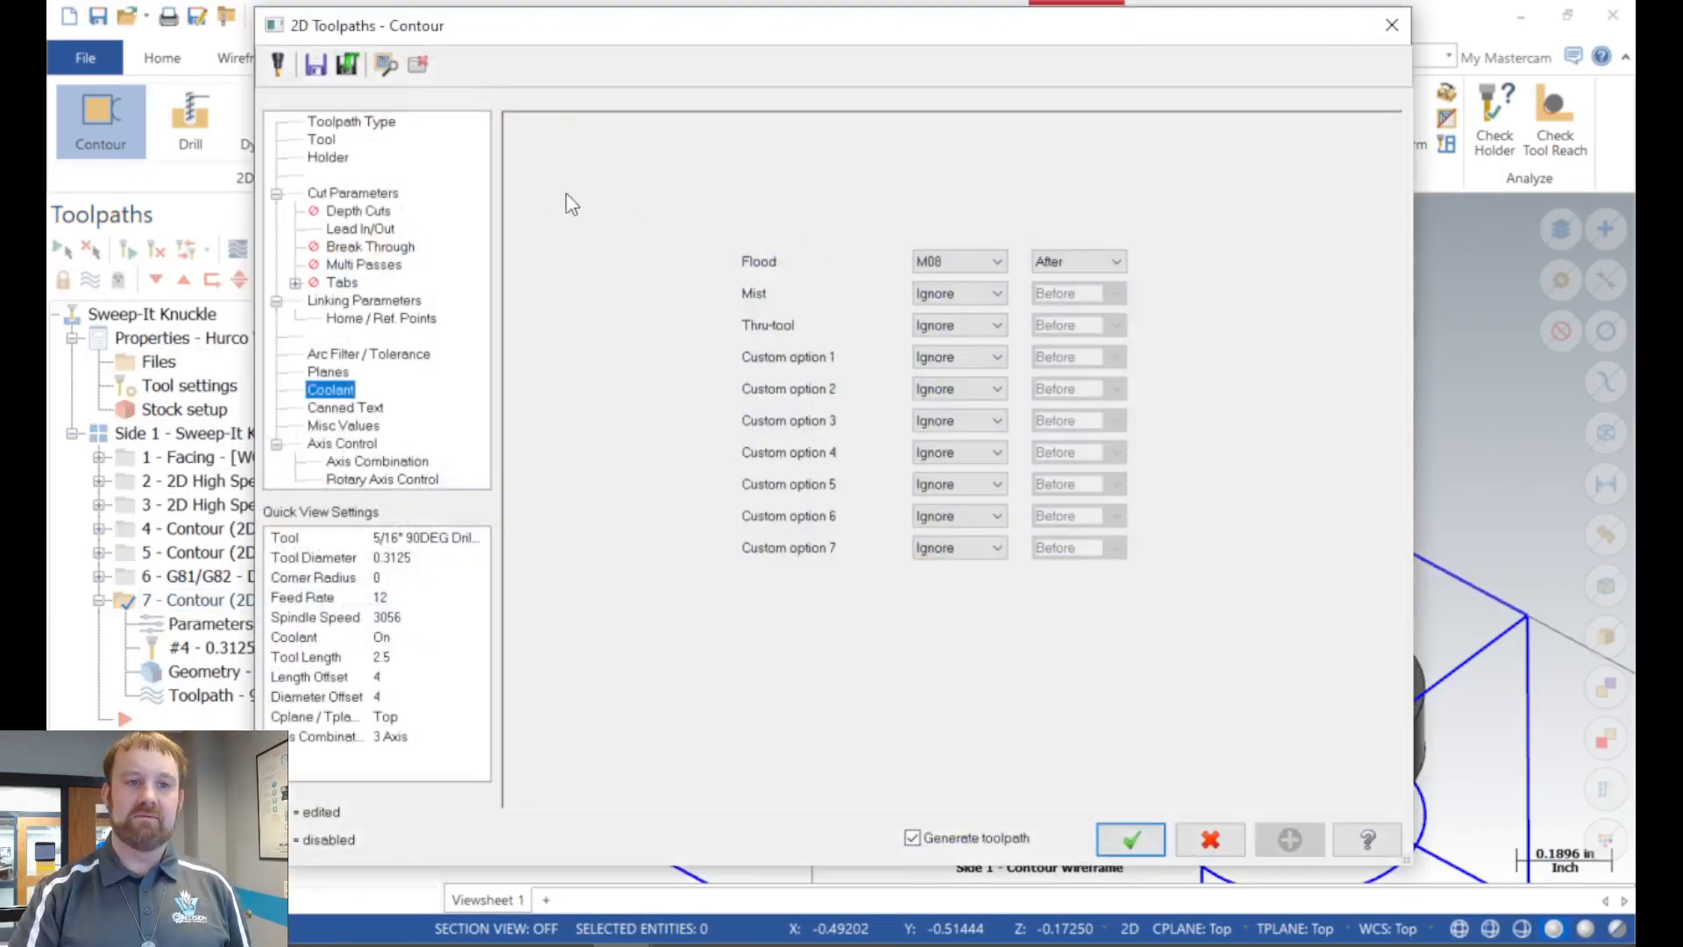
click(327, 192)
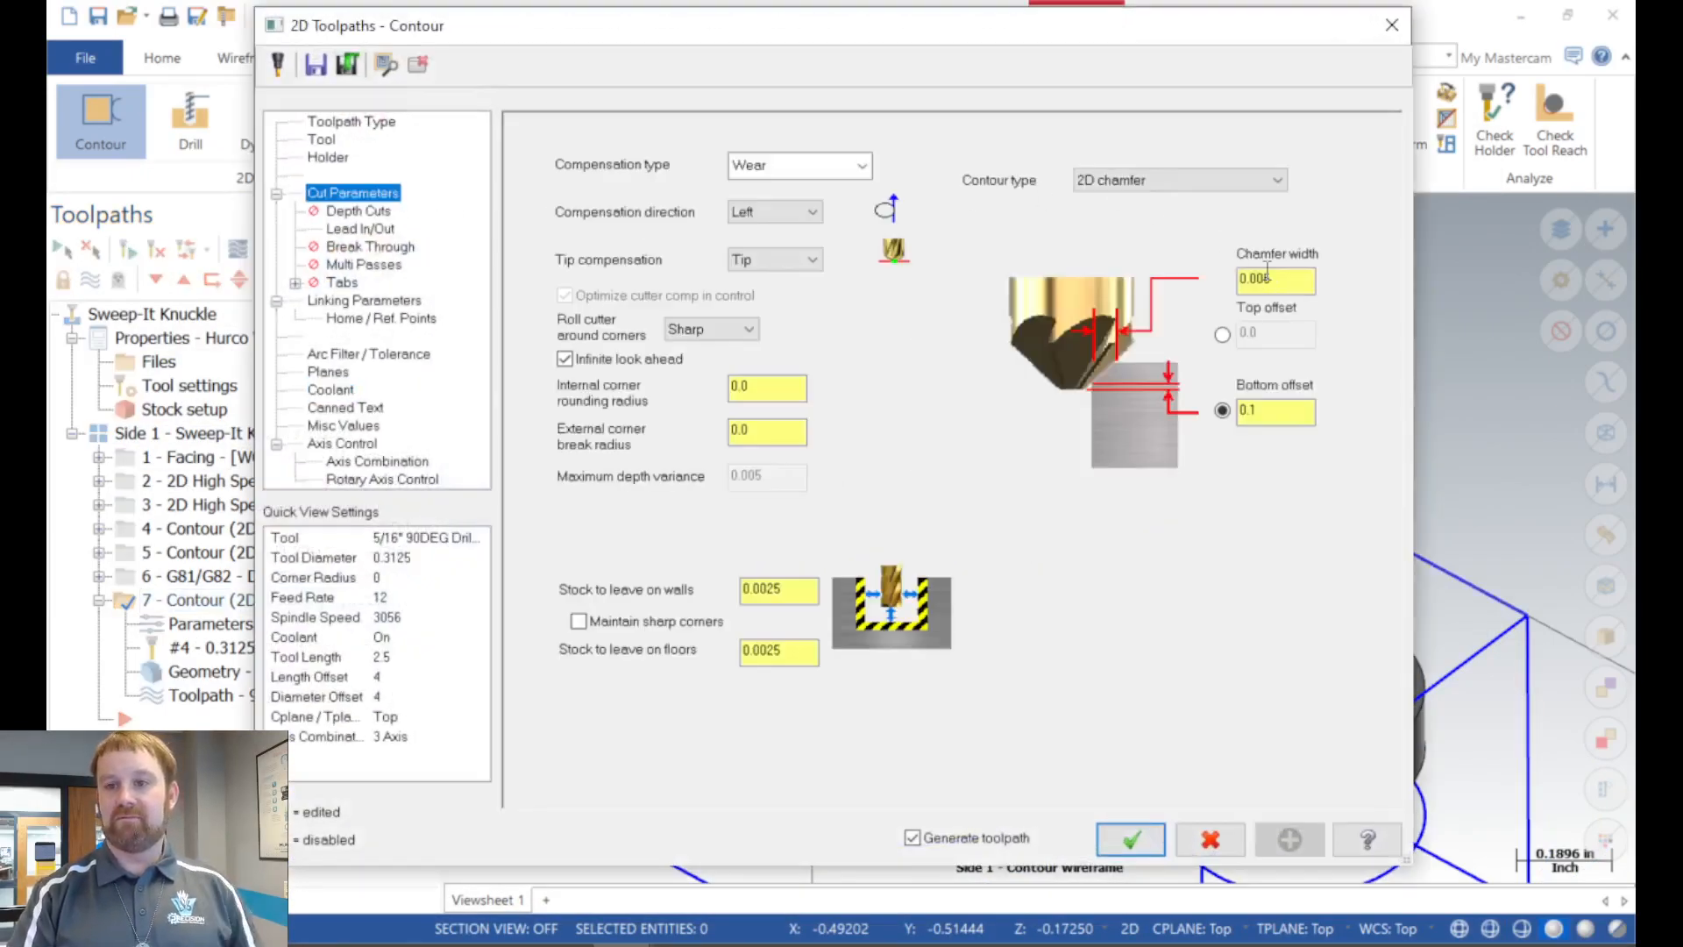
click(1265, 280)
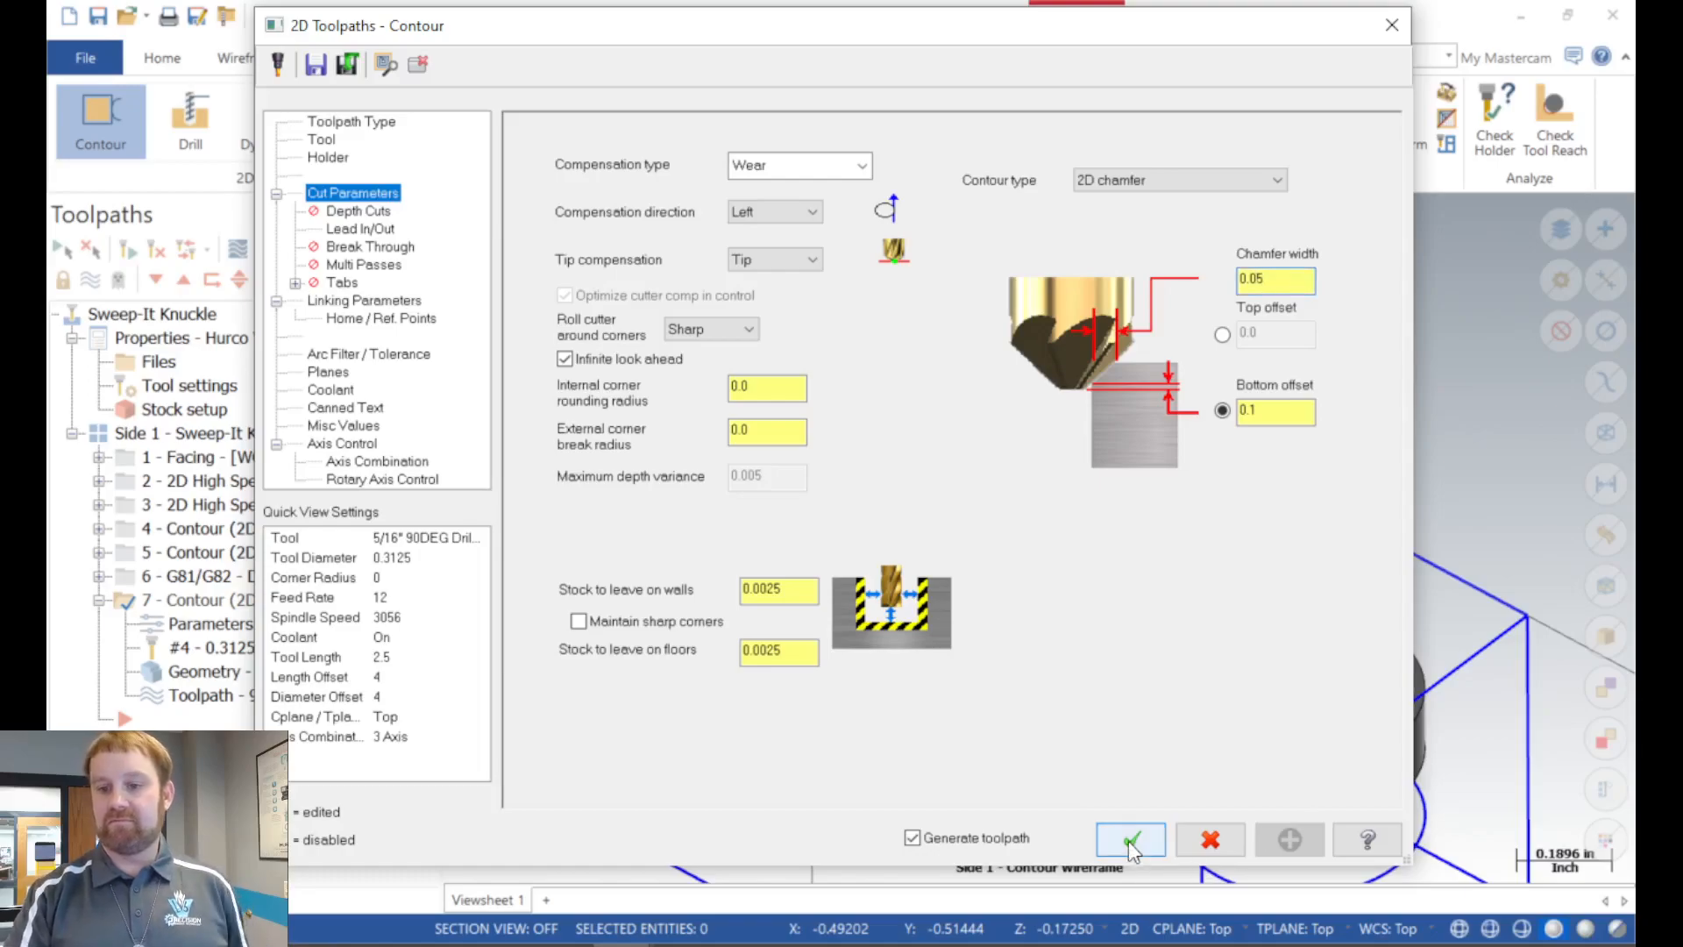
click(1131, 839)
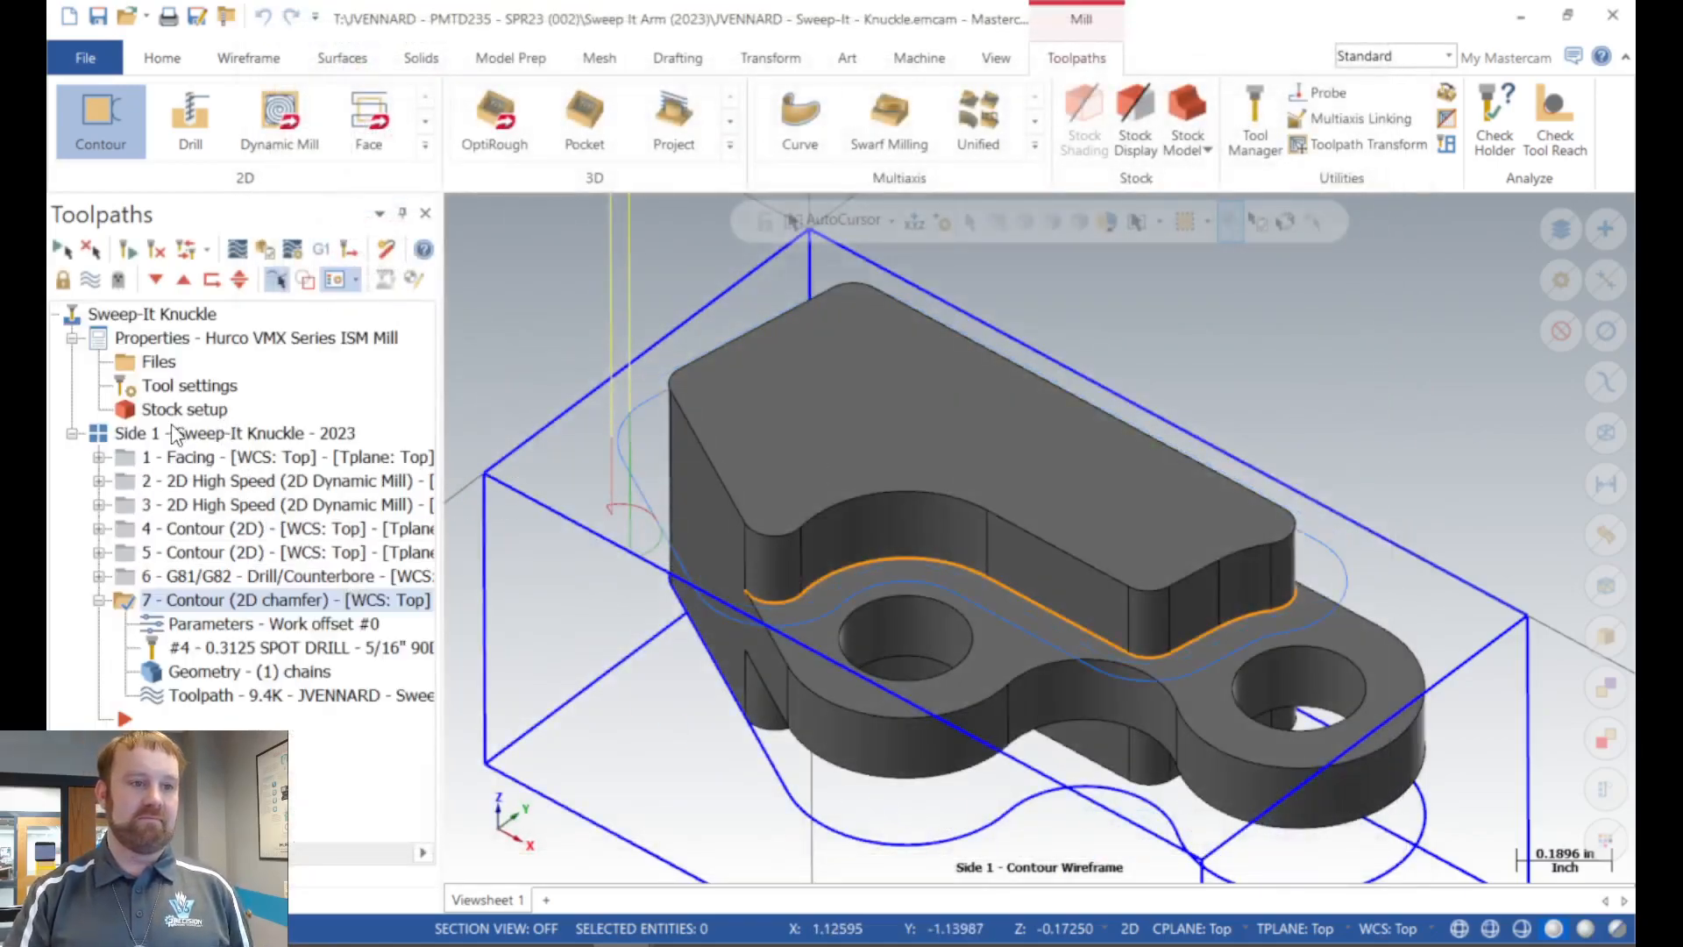
Run the Side 1 simulation again with the wider chamfer on the island edge.
click(211, 433)
click(270, 250)
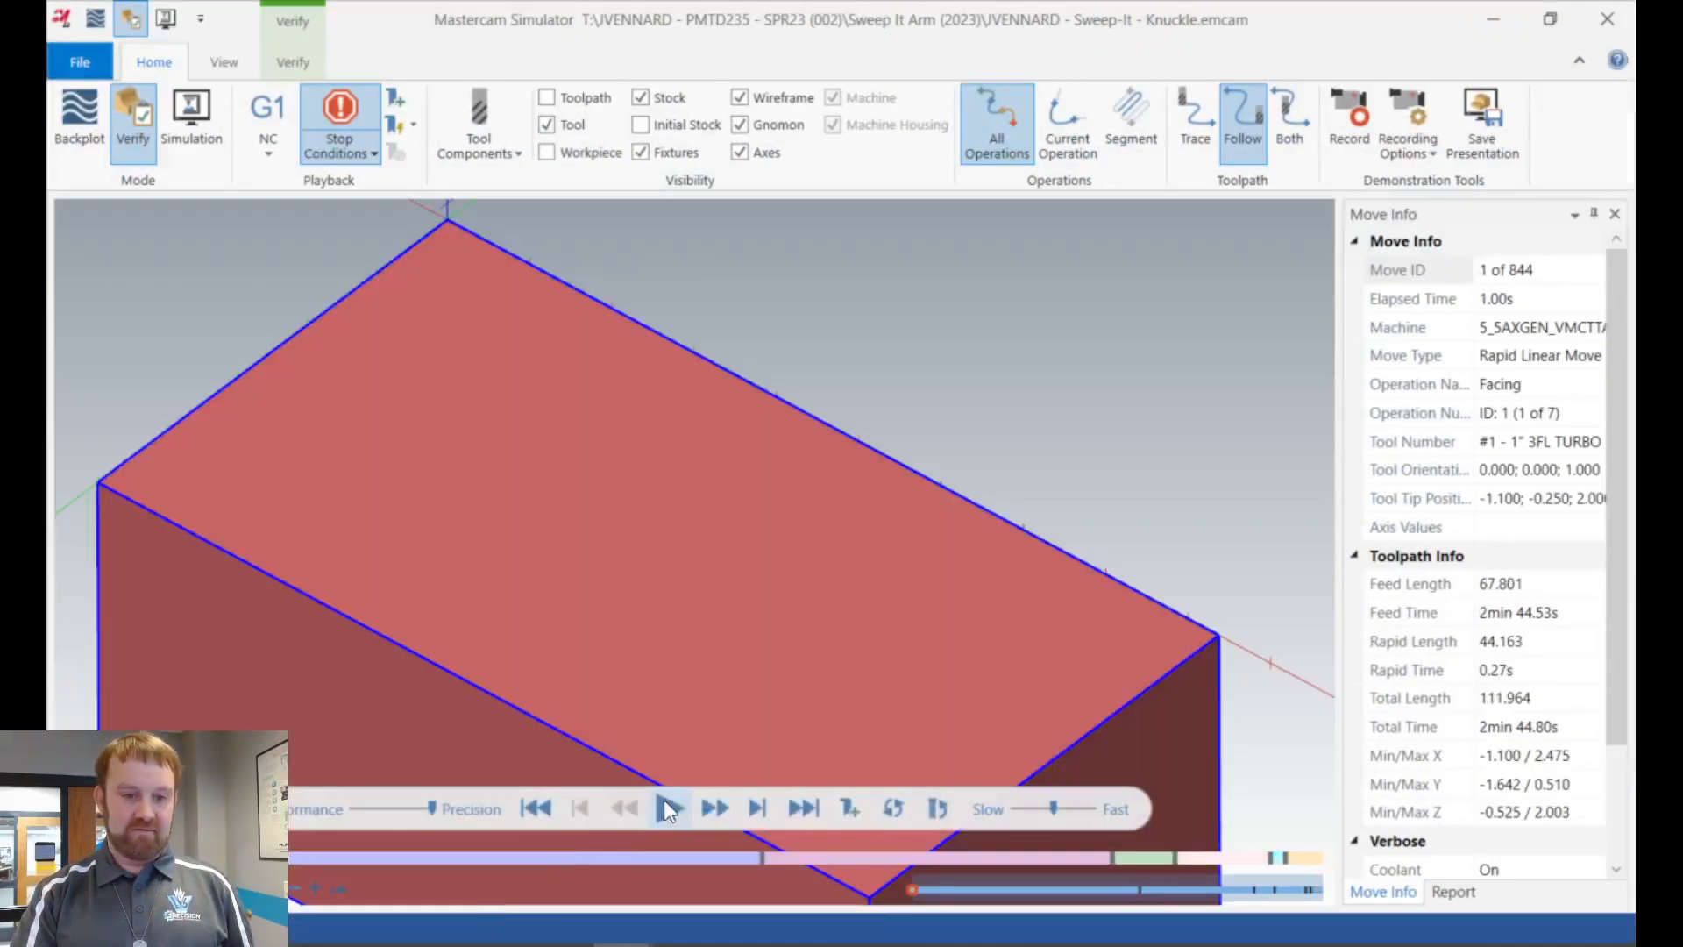
click(668, 807)
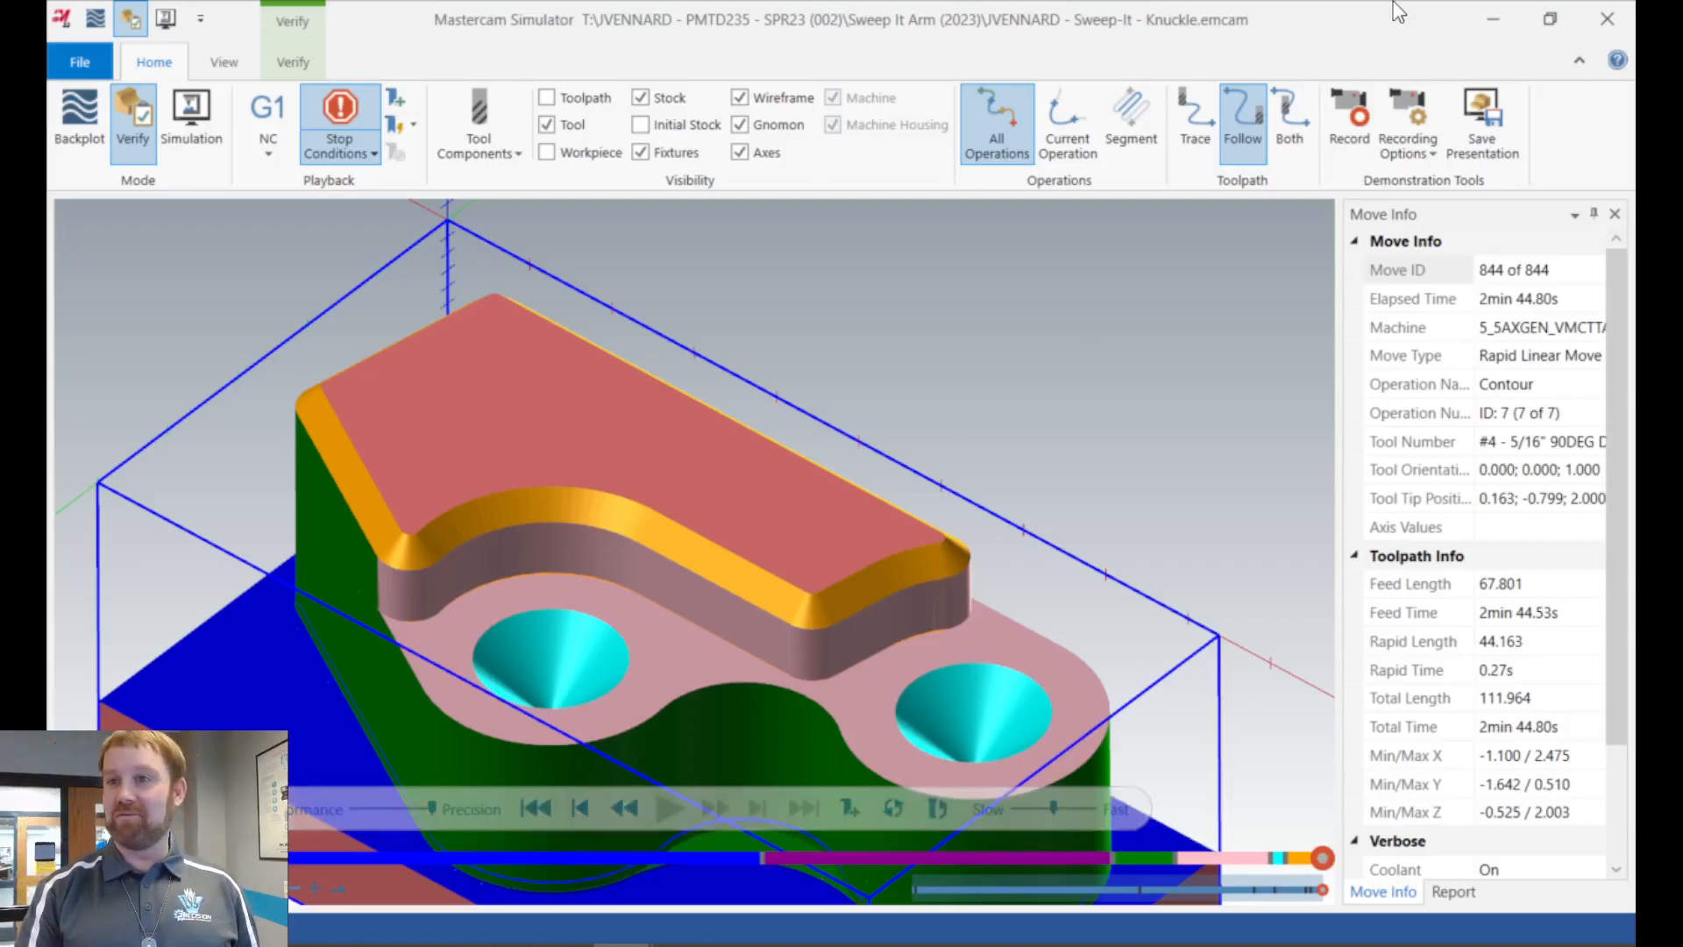
click(1484, 25)
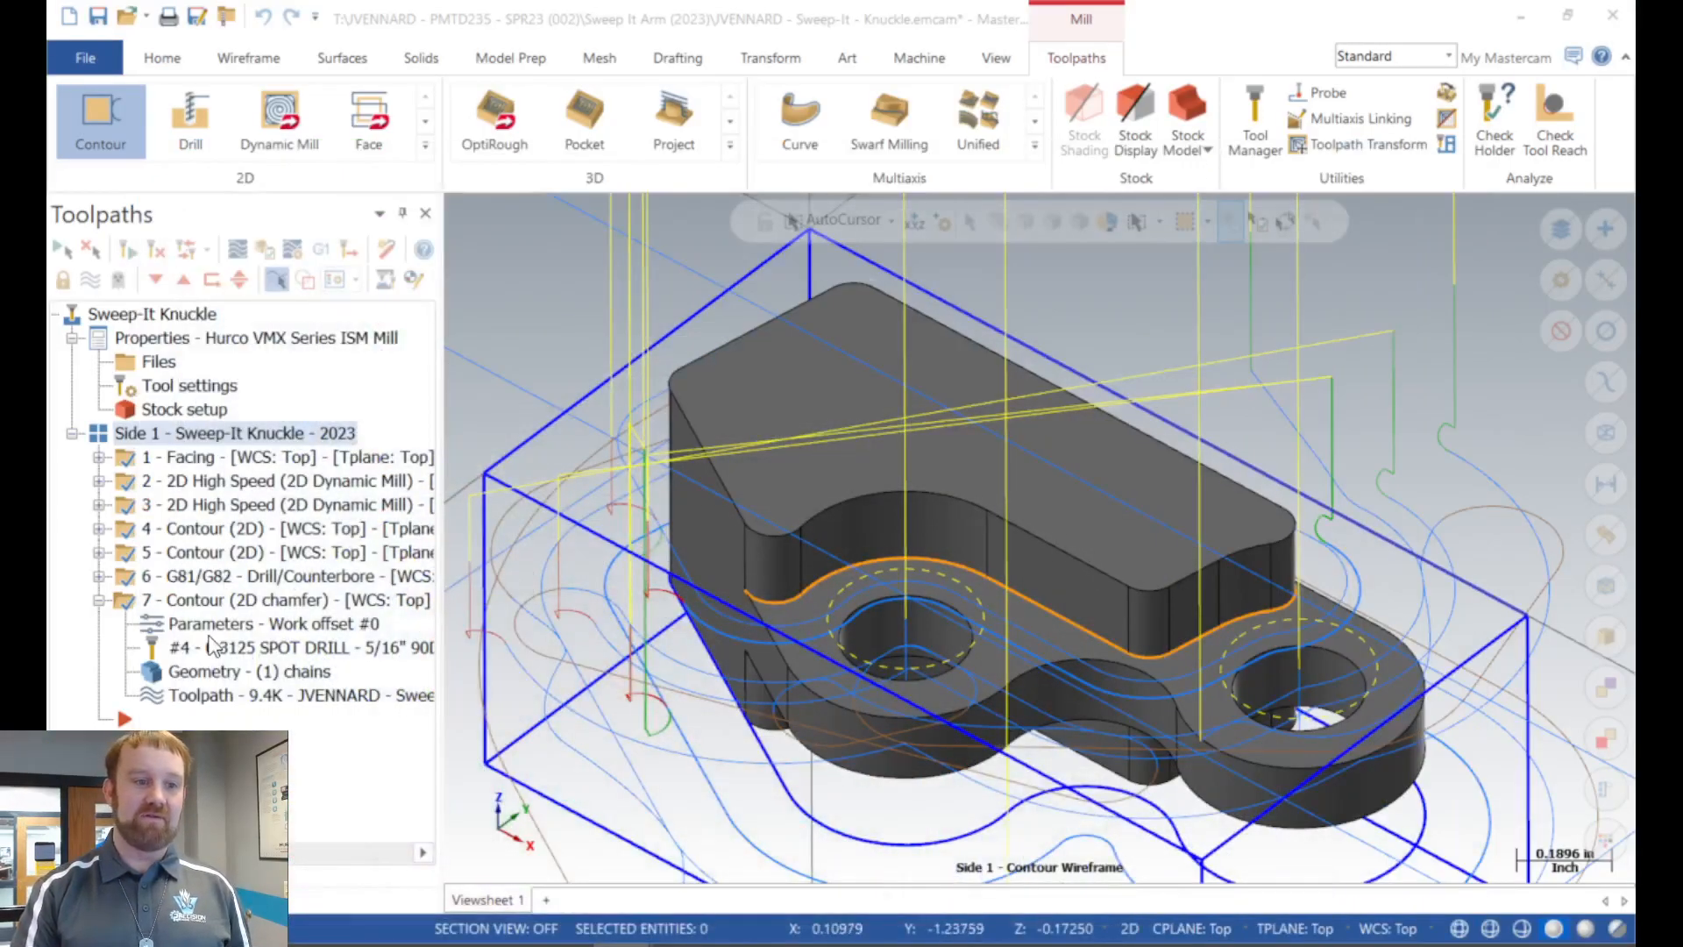
Set the island contour's chamfer width back to 0.005, regenerate it, and collapse the operation in the toolpath tree.
click(207, 633)
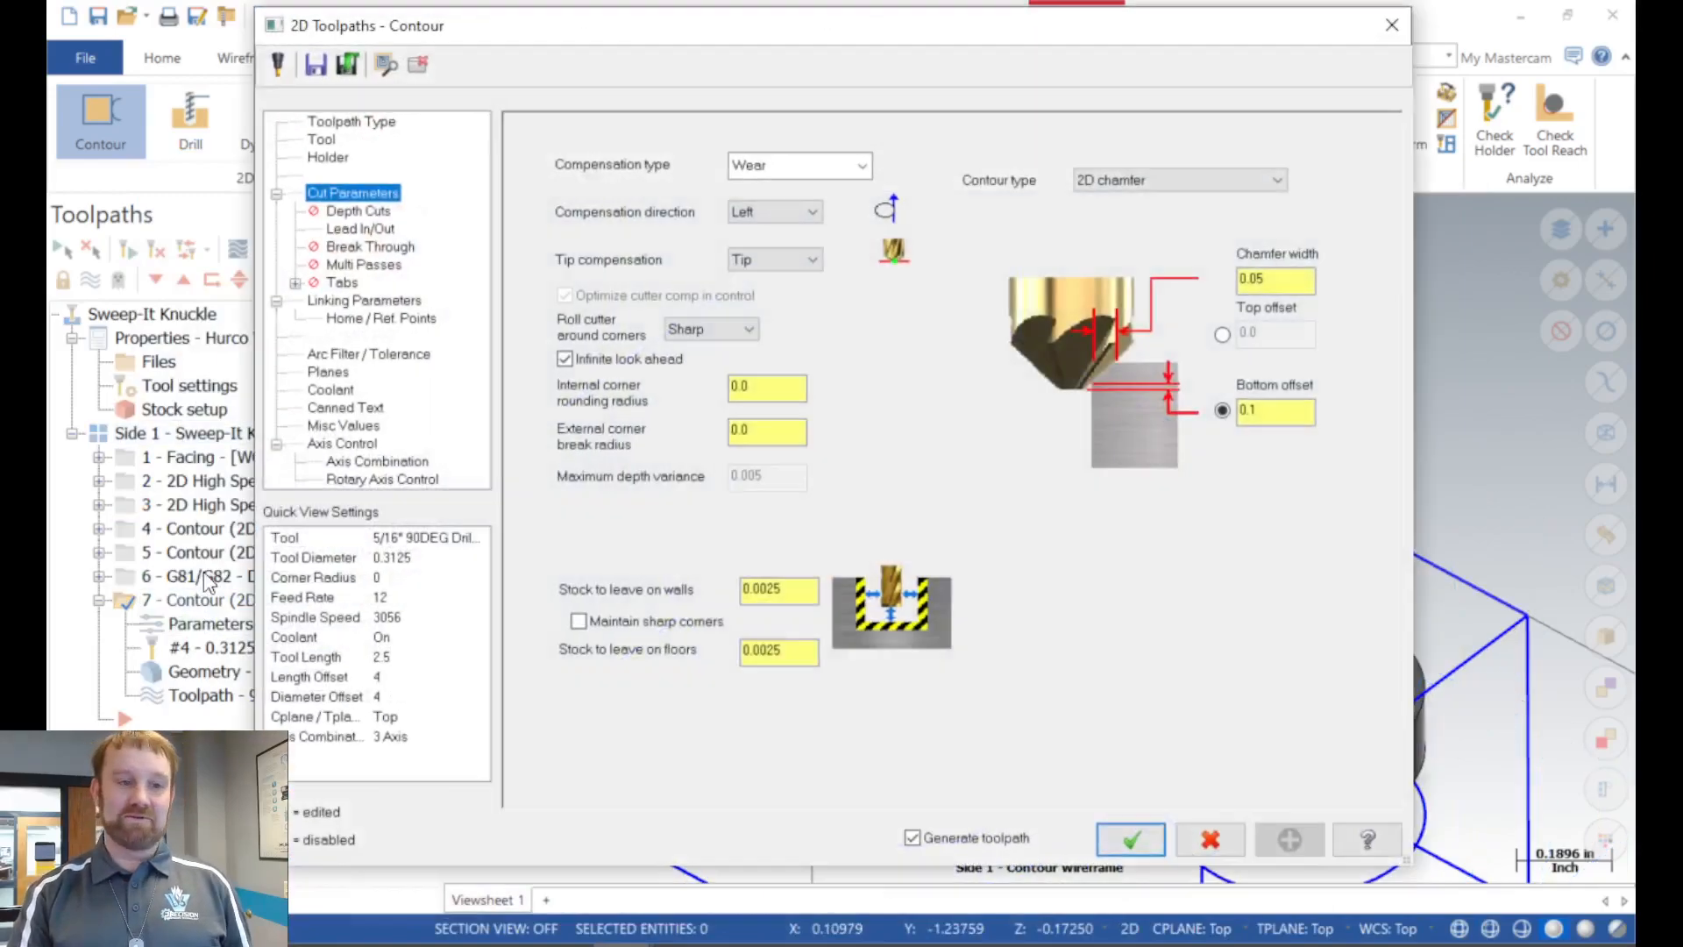
click(1276, 280)
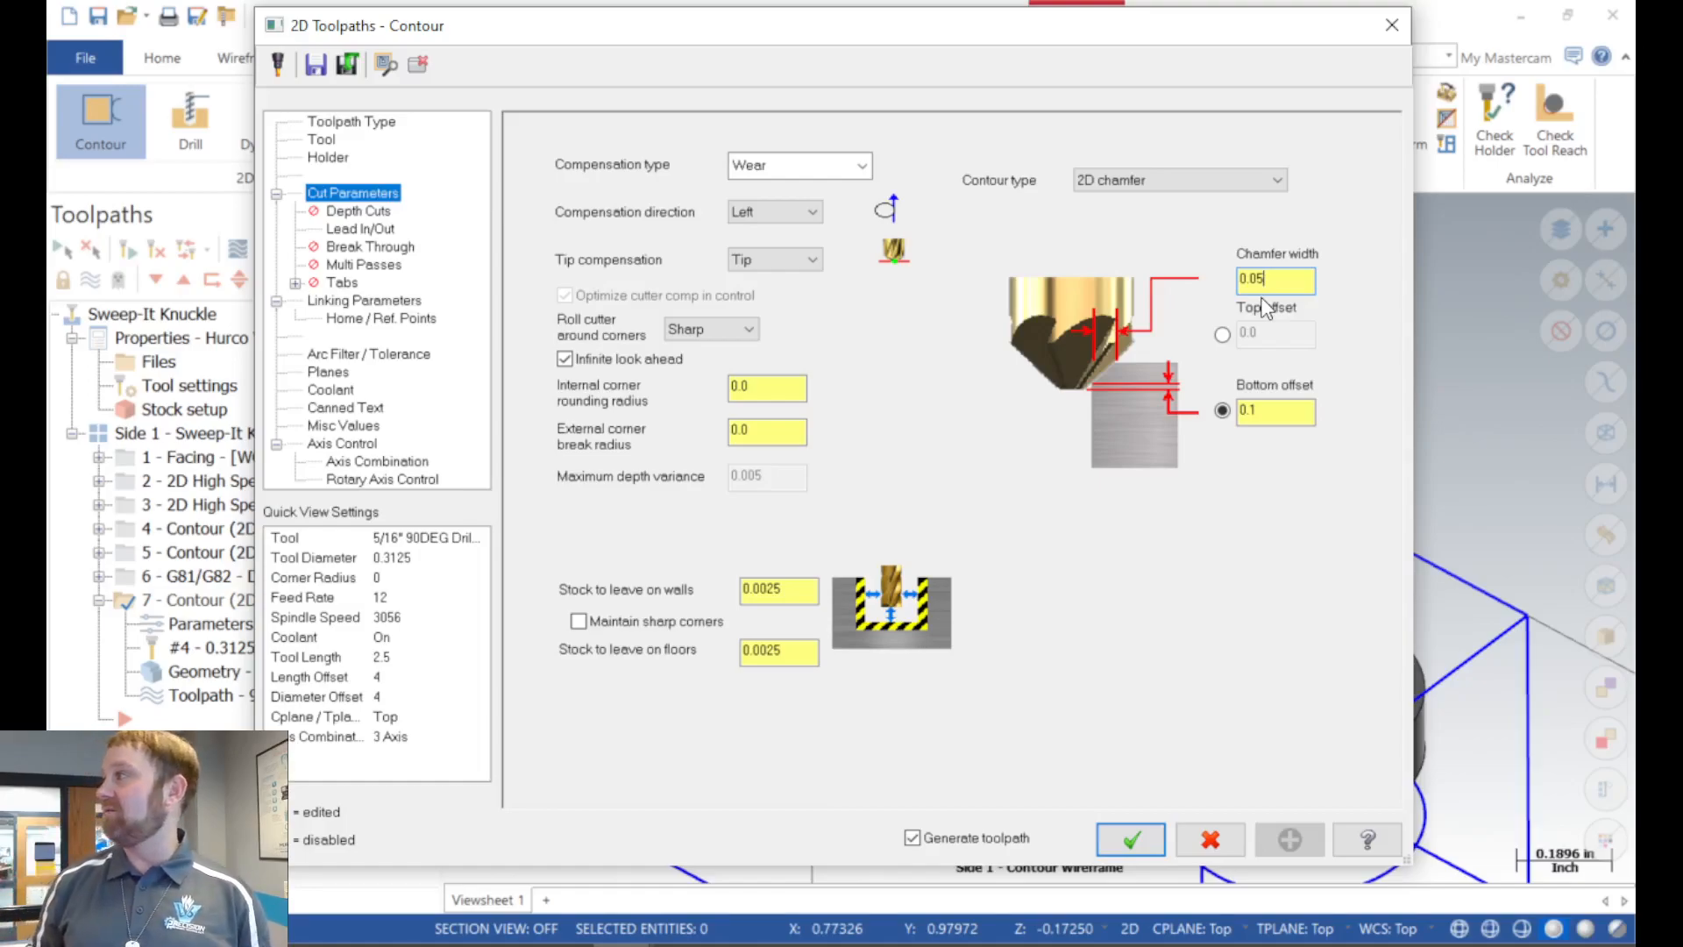
key(Left)
text(0)
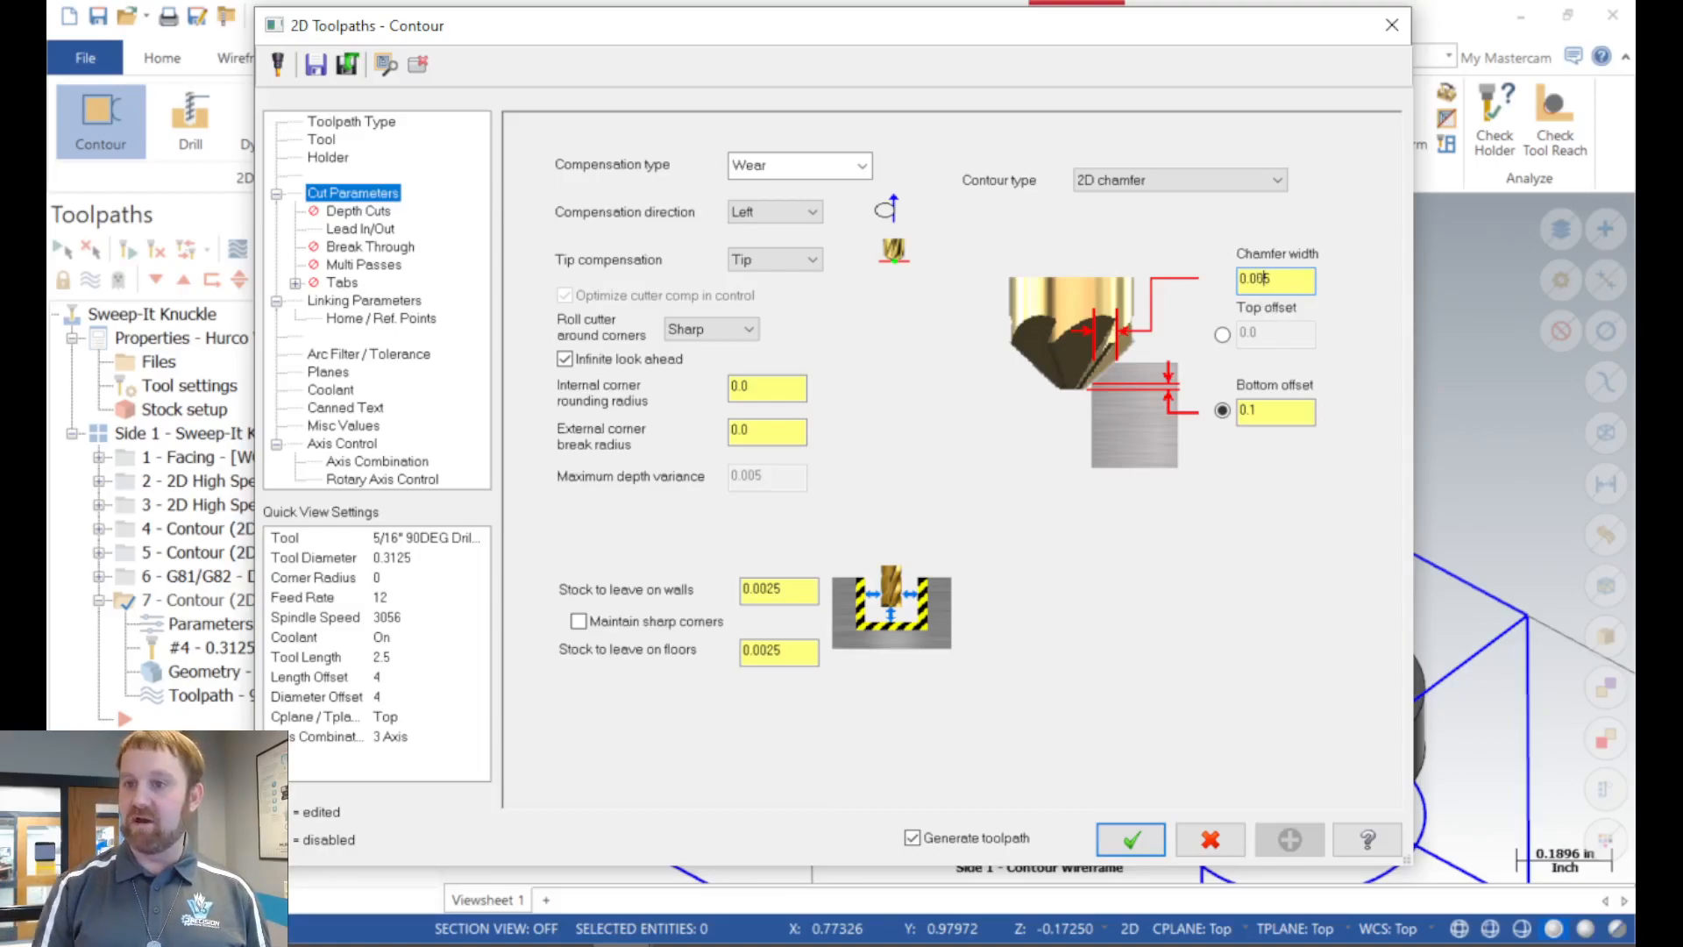
click(1131, 839)
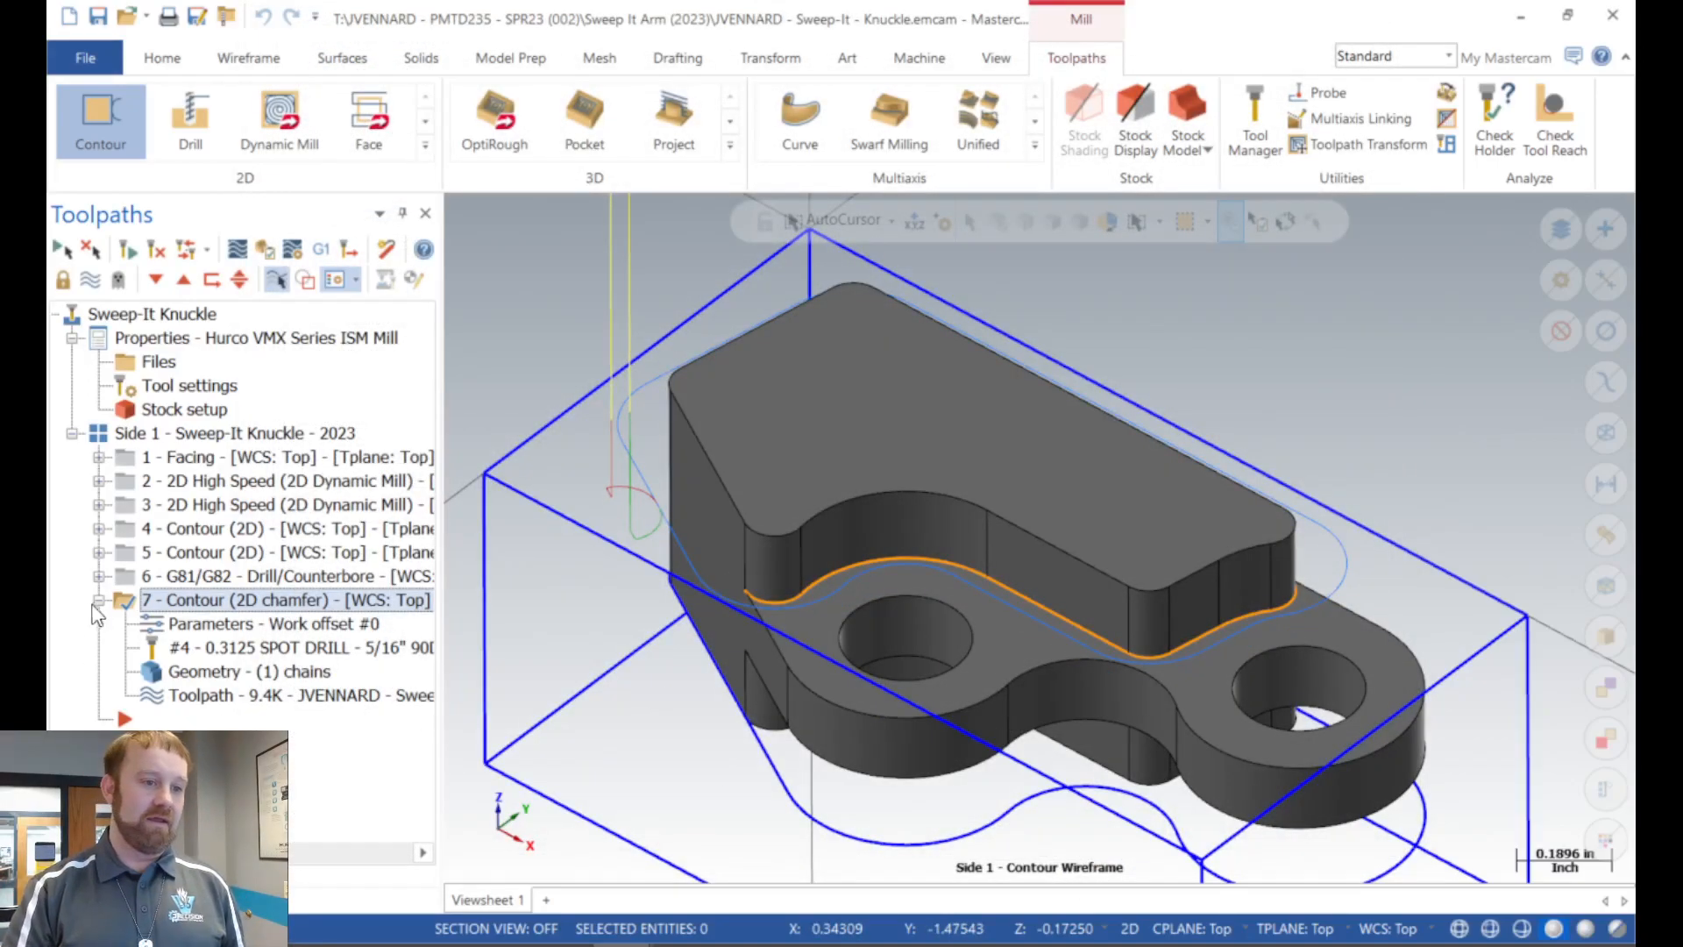
click(100, 600)
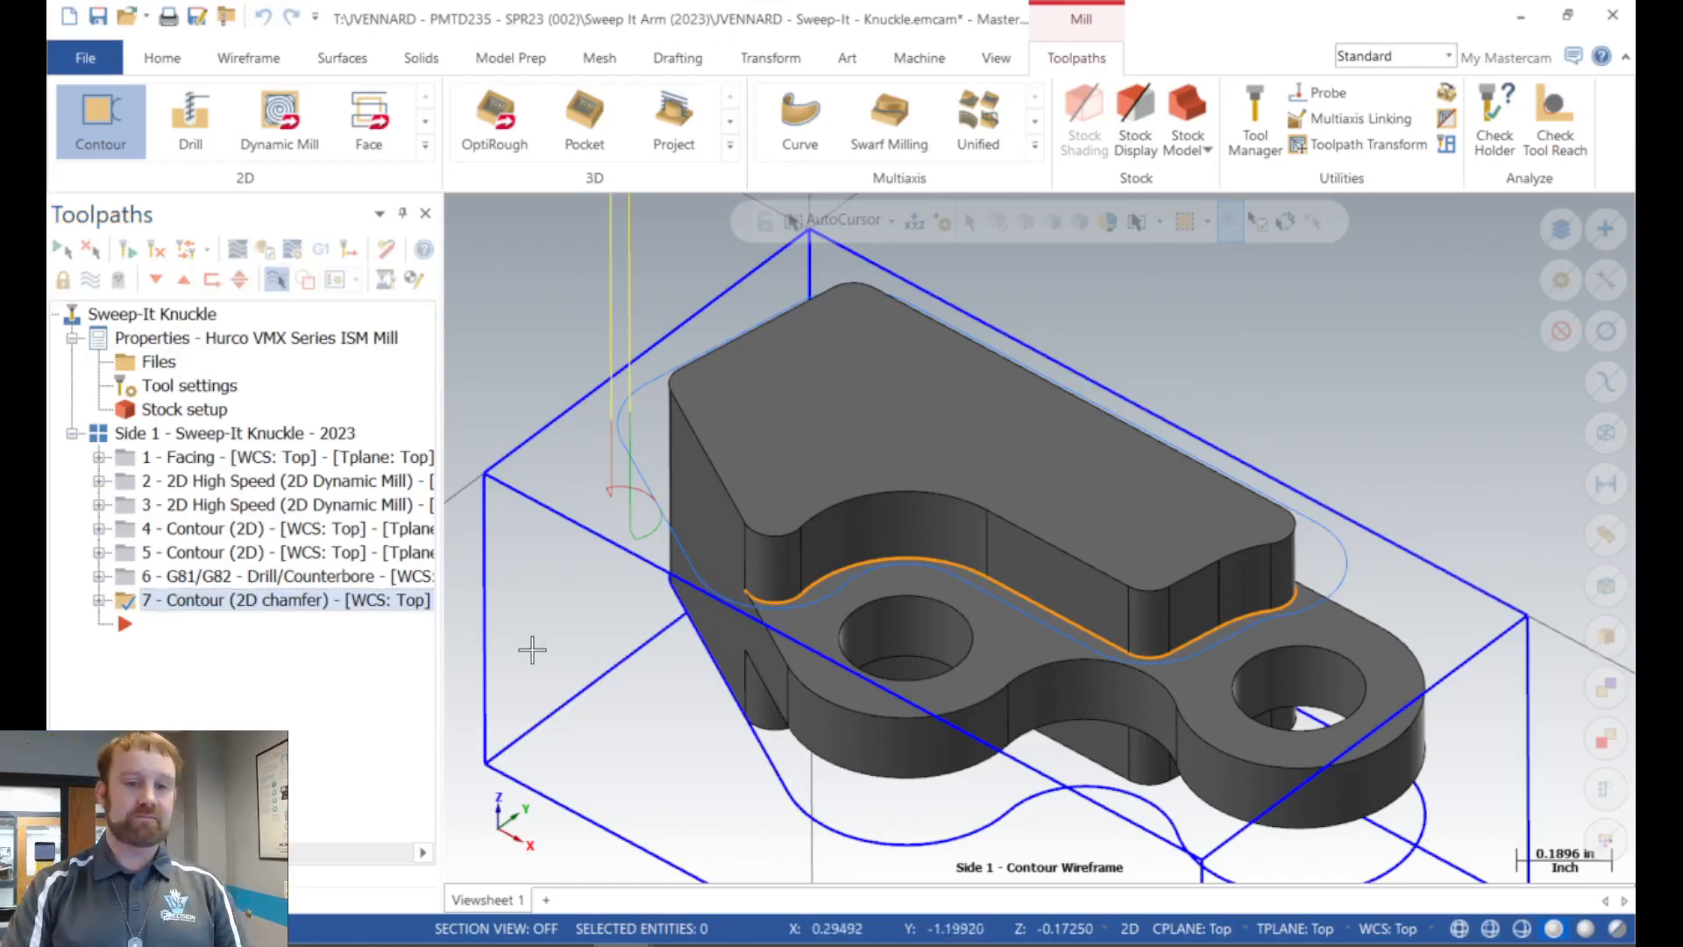
Copy the spot drill operation and paste it after the 2D chamfer contour.
scroll(550, 470, down, 2)
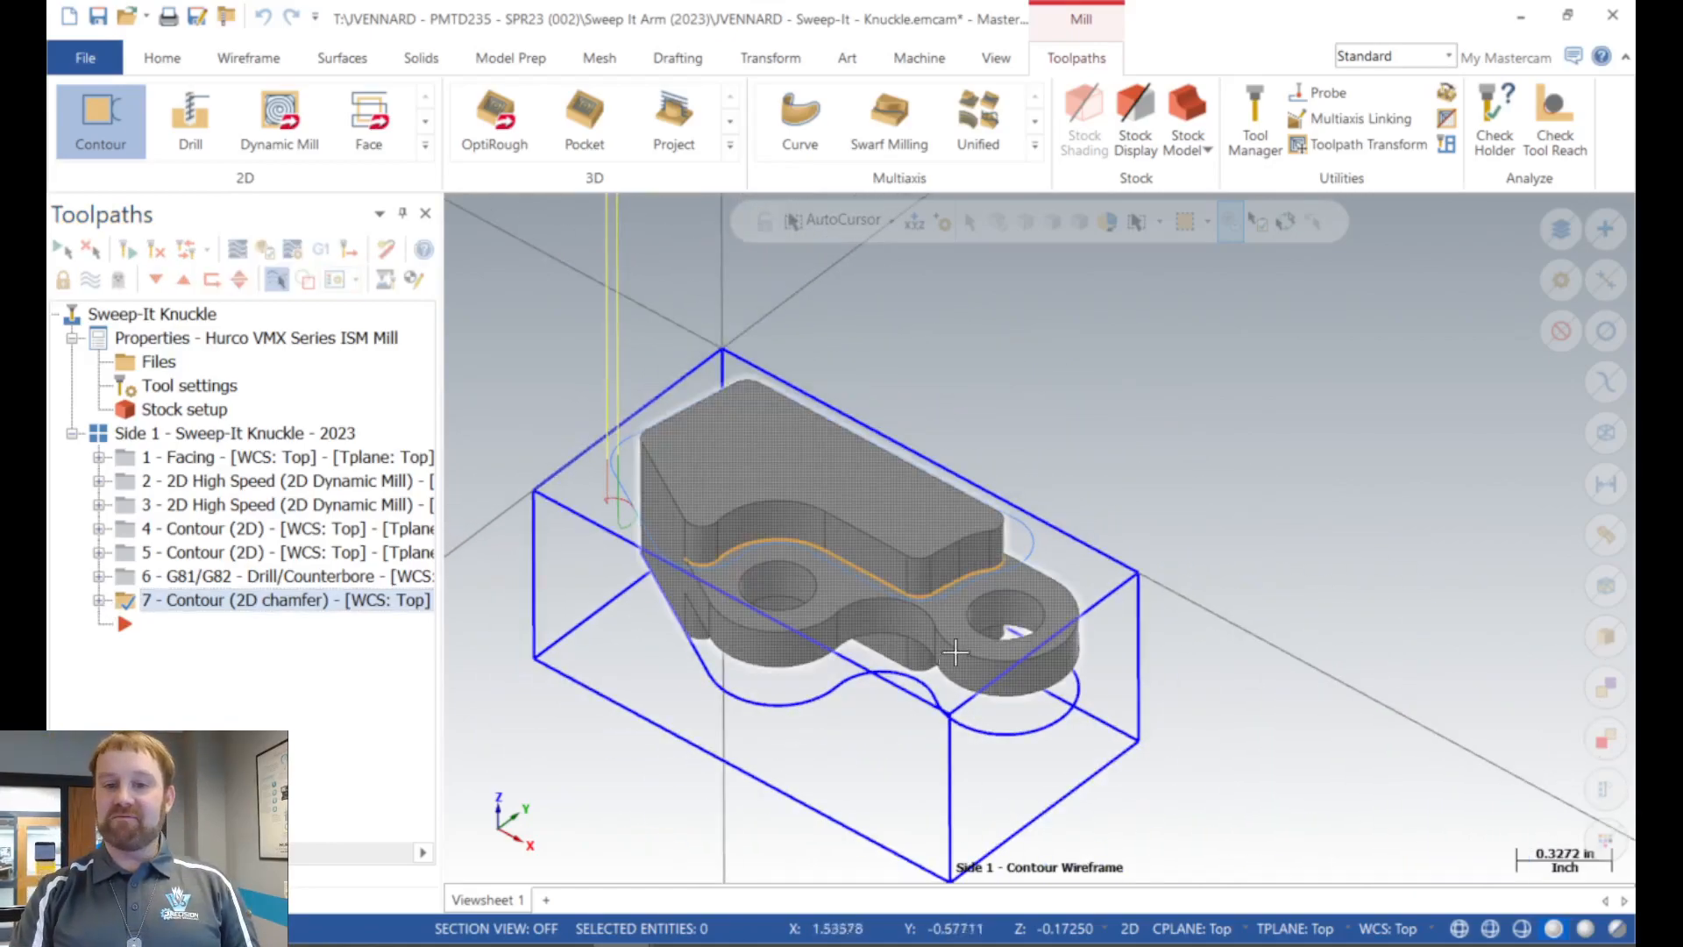
scroll(1109, 496, up, 1)
click(166, 582)
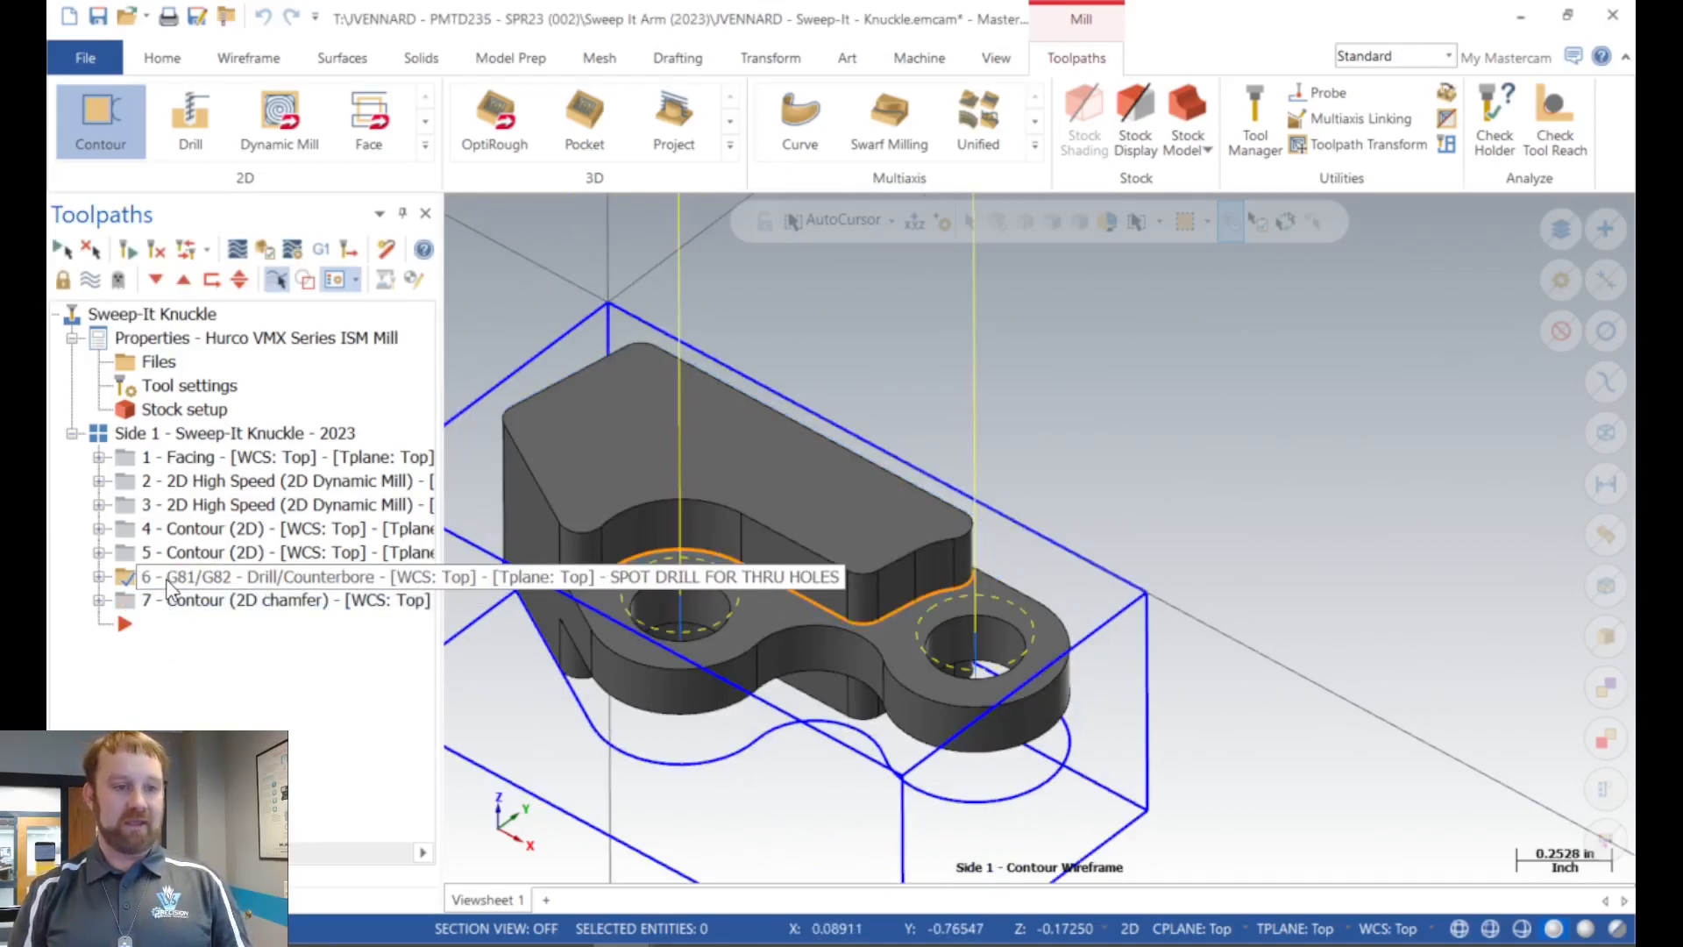
key(Down)
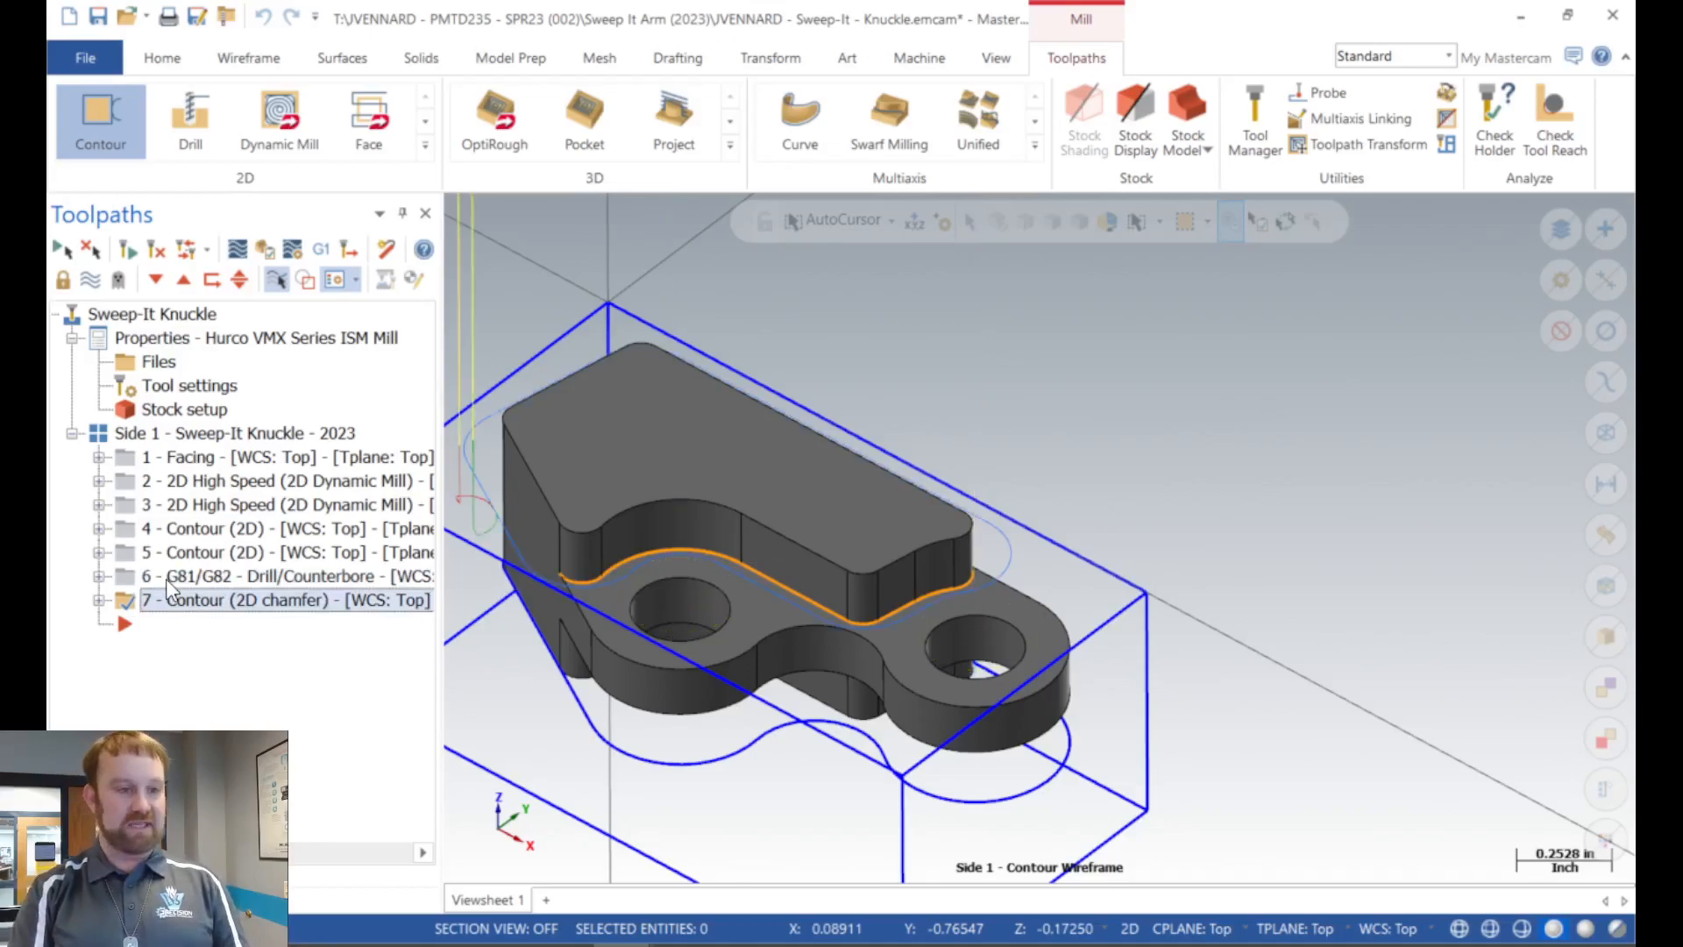
key(ctrl+v)
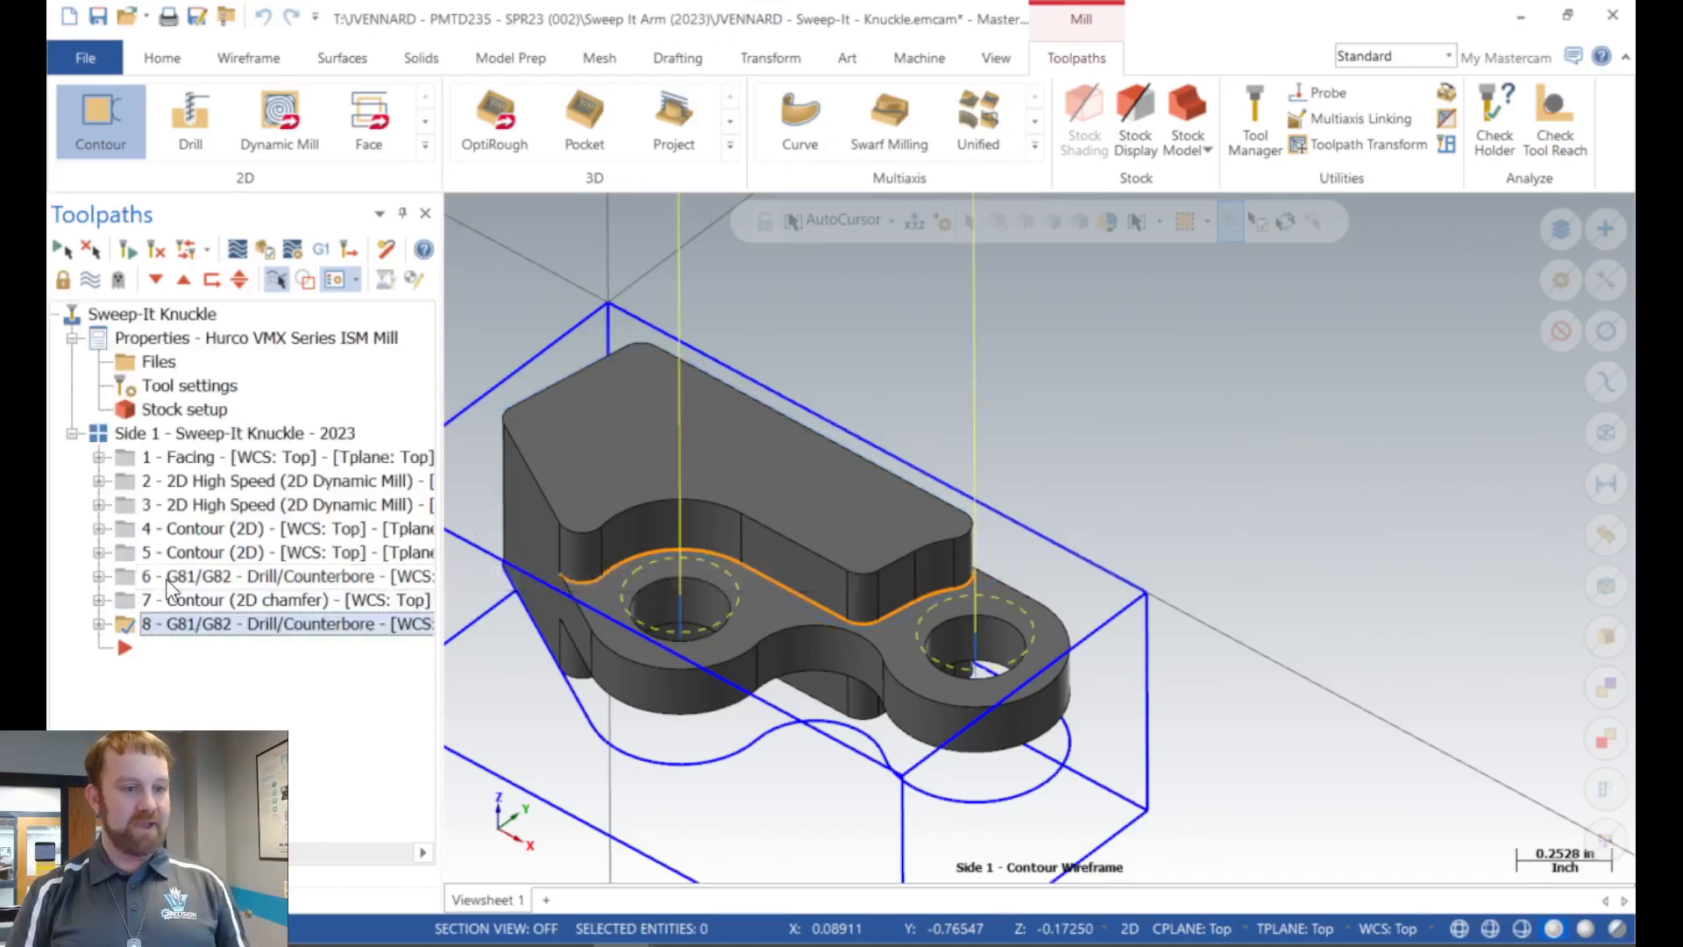
Edit the copied drill operation's parameters and load the H 118DEG HSS DRILL from the tool library as its tool.
click(100, 625)
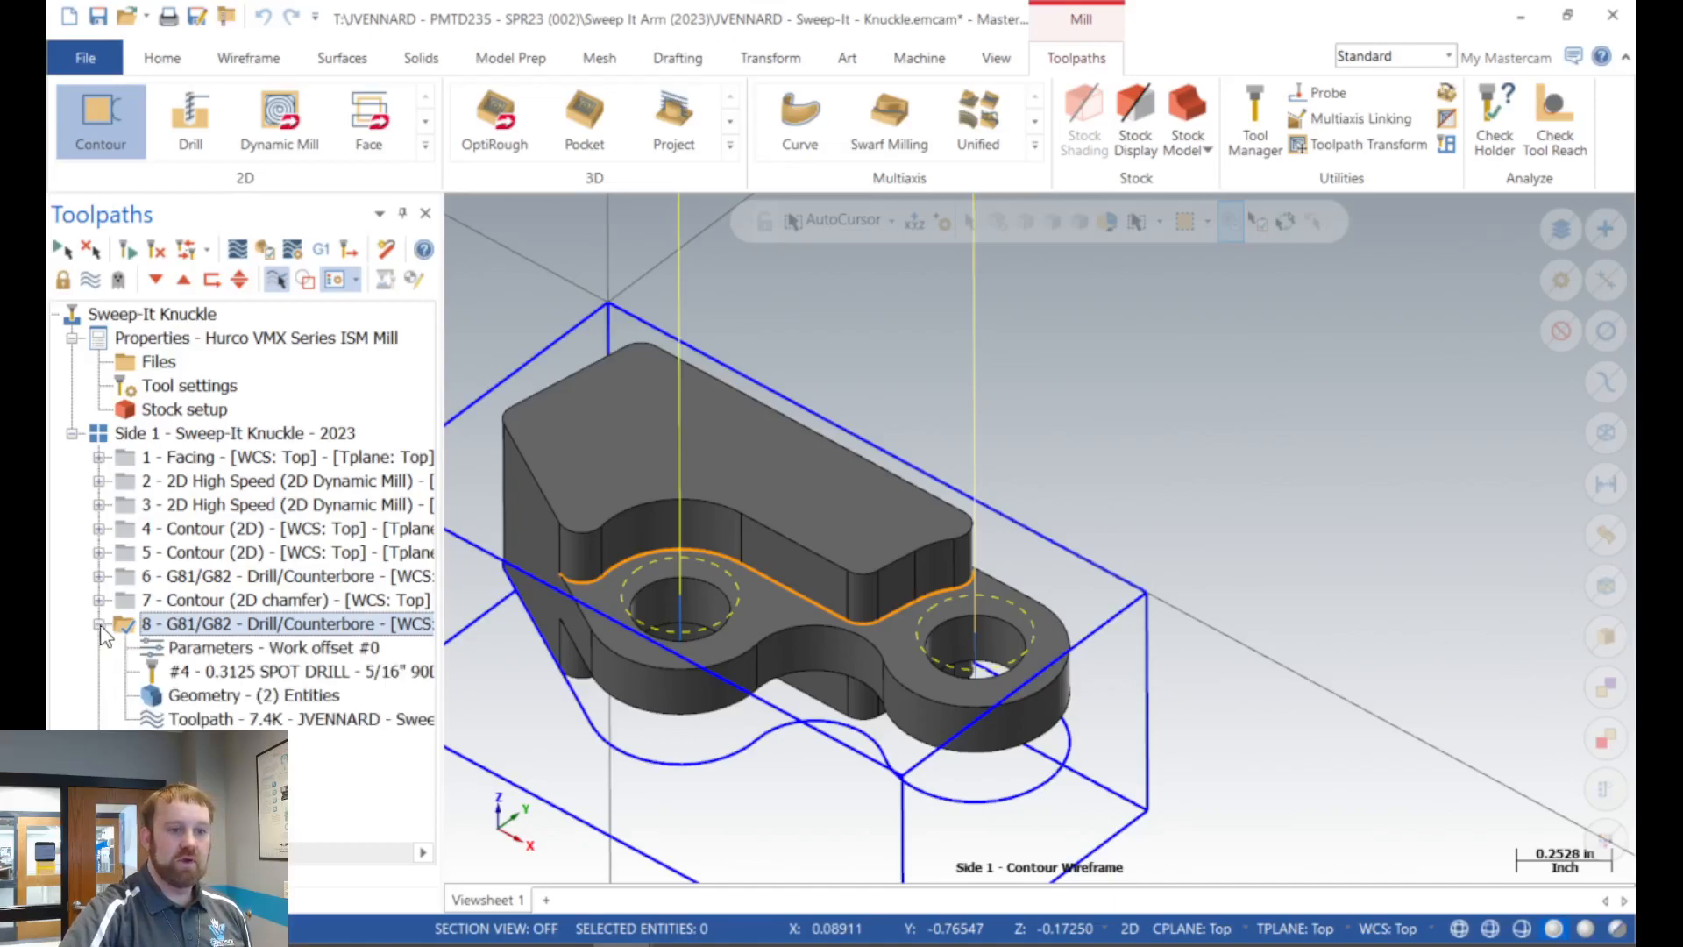
double_click(206, 649)
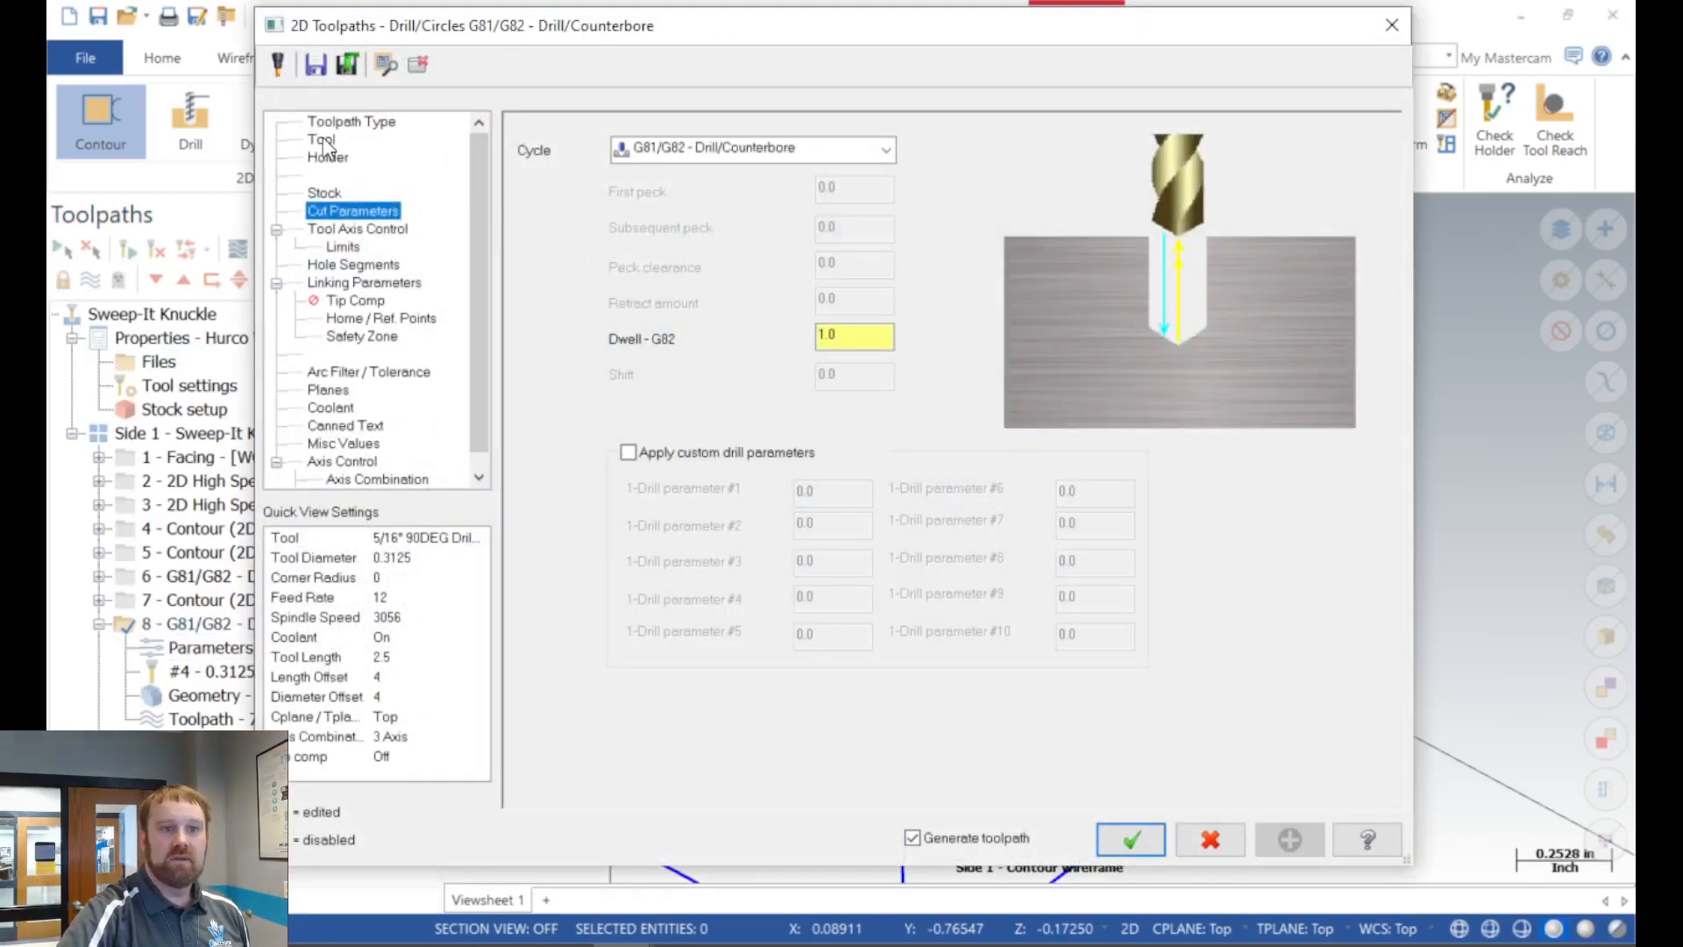
click(322, 140)
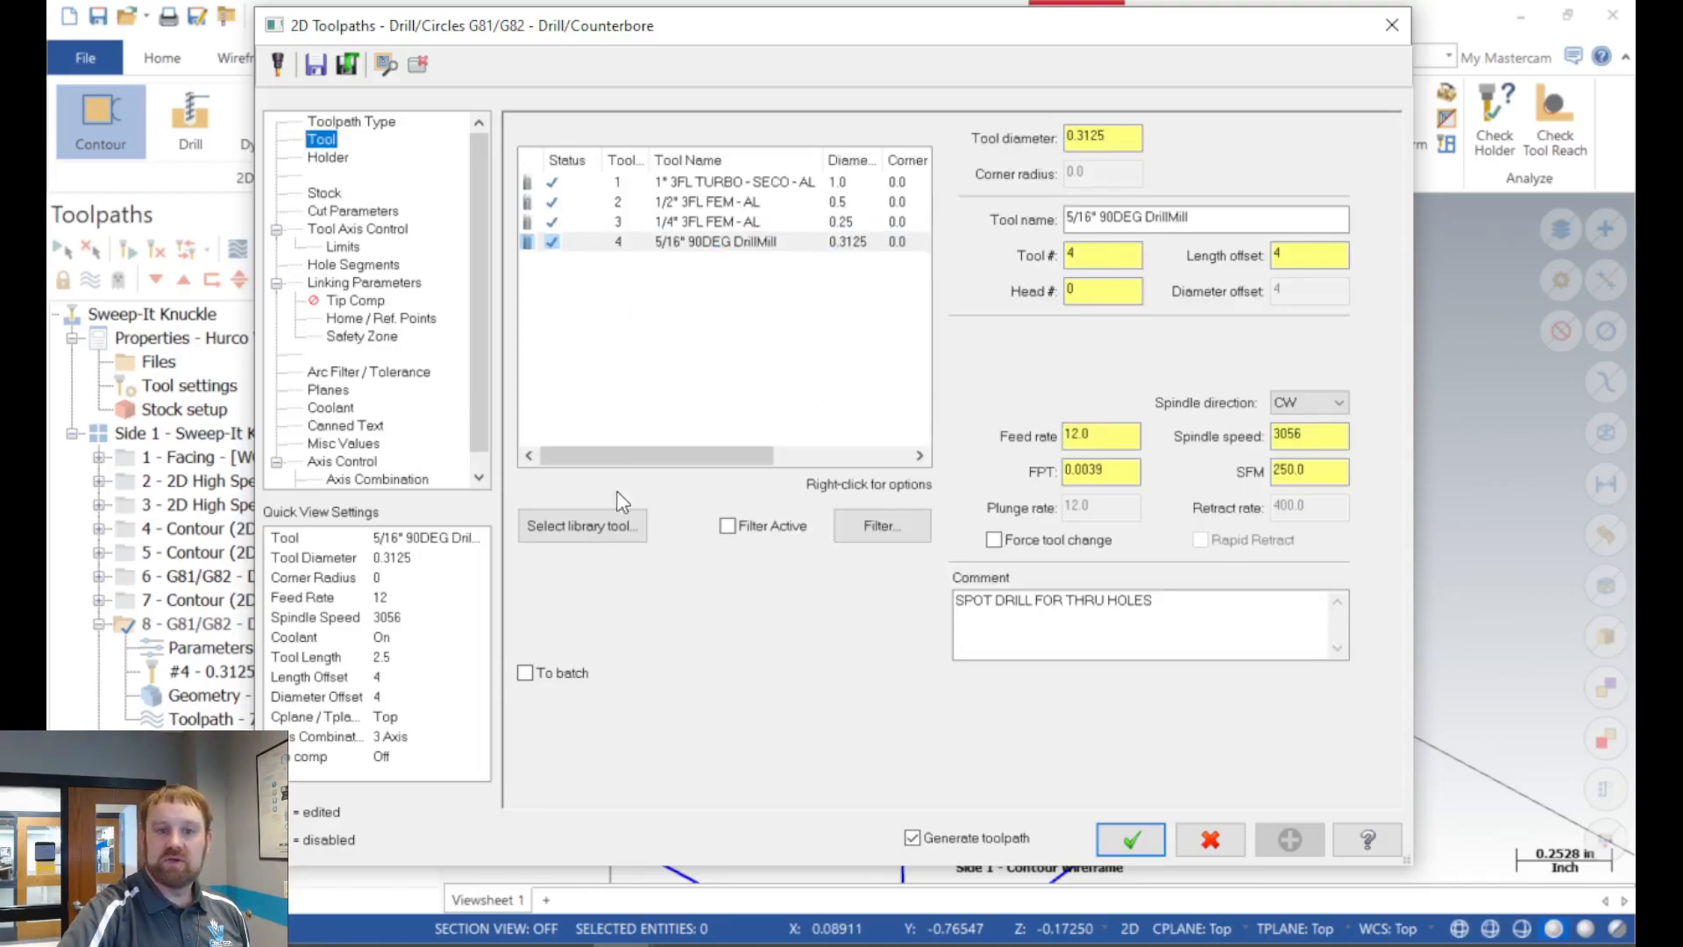
click(570, 528)
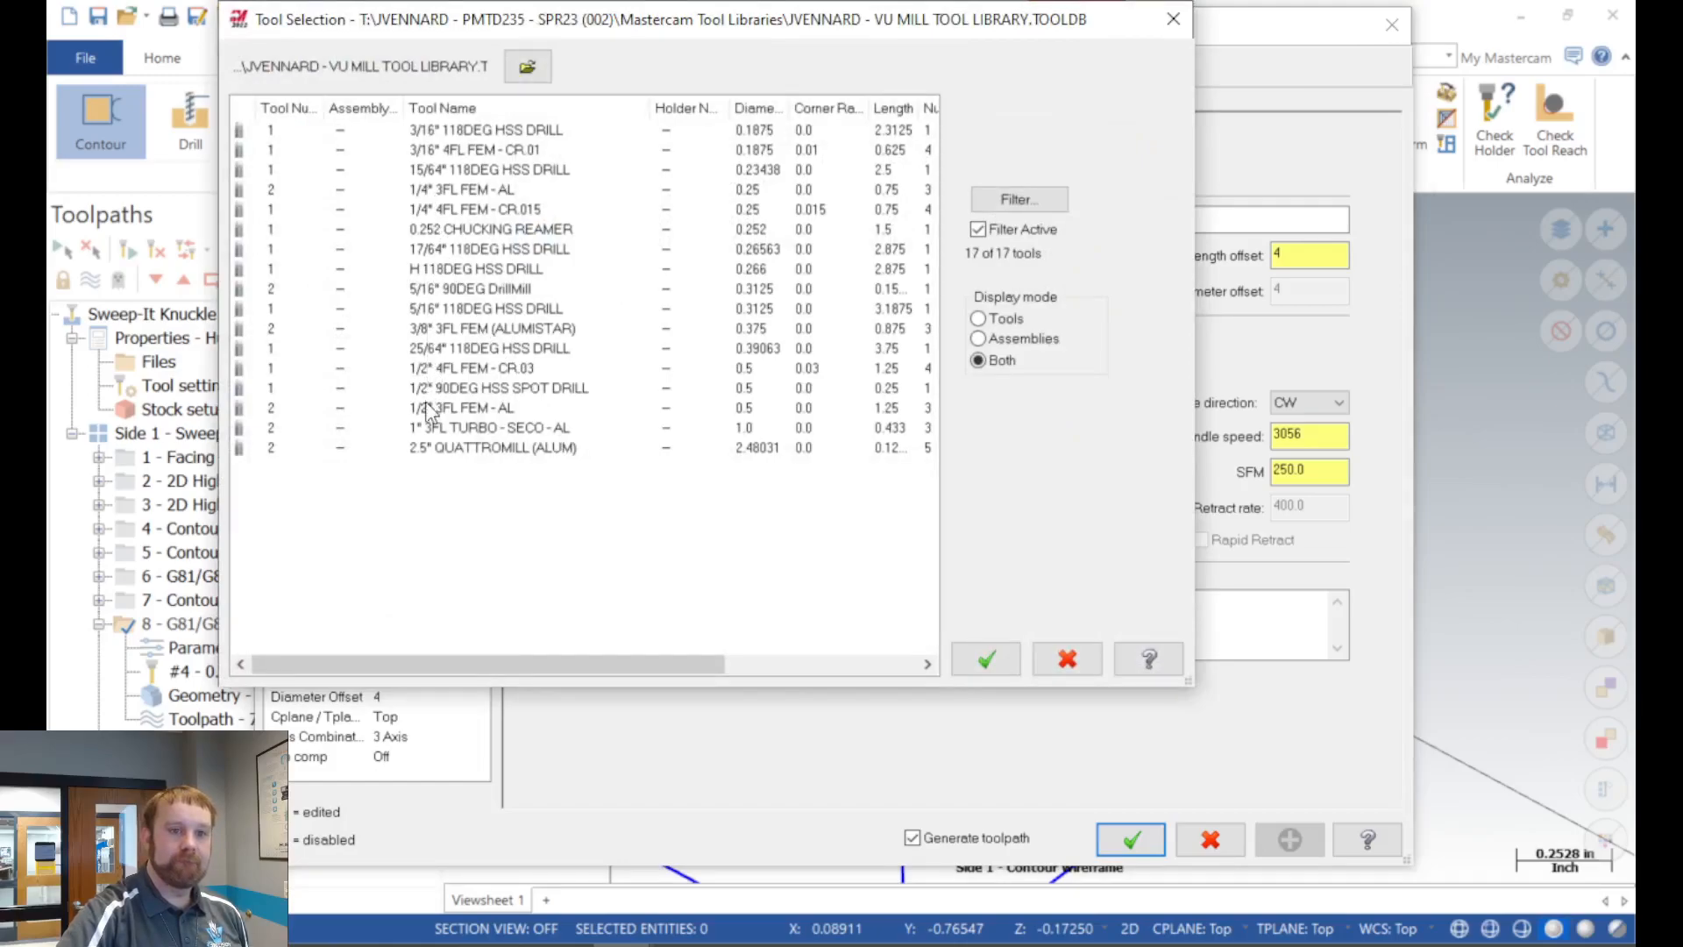
click(439, 268)
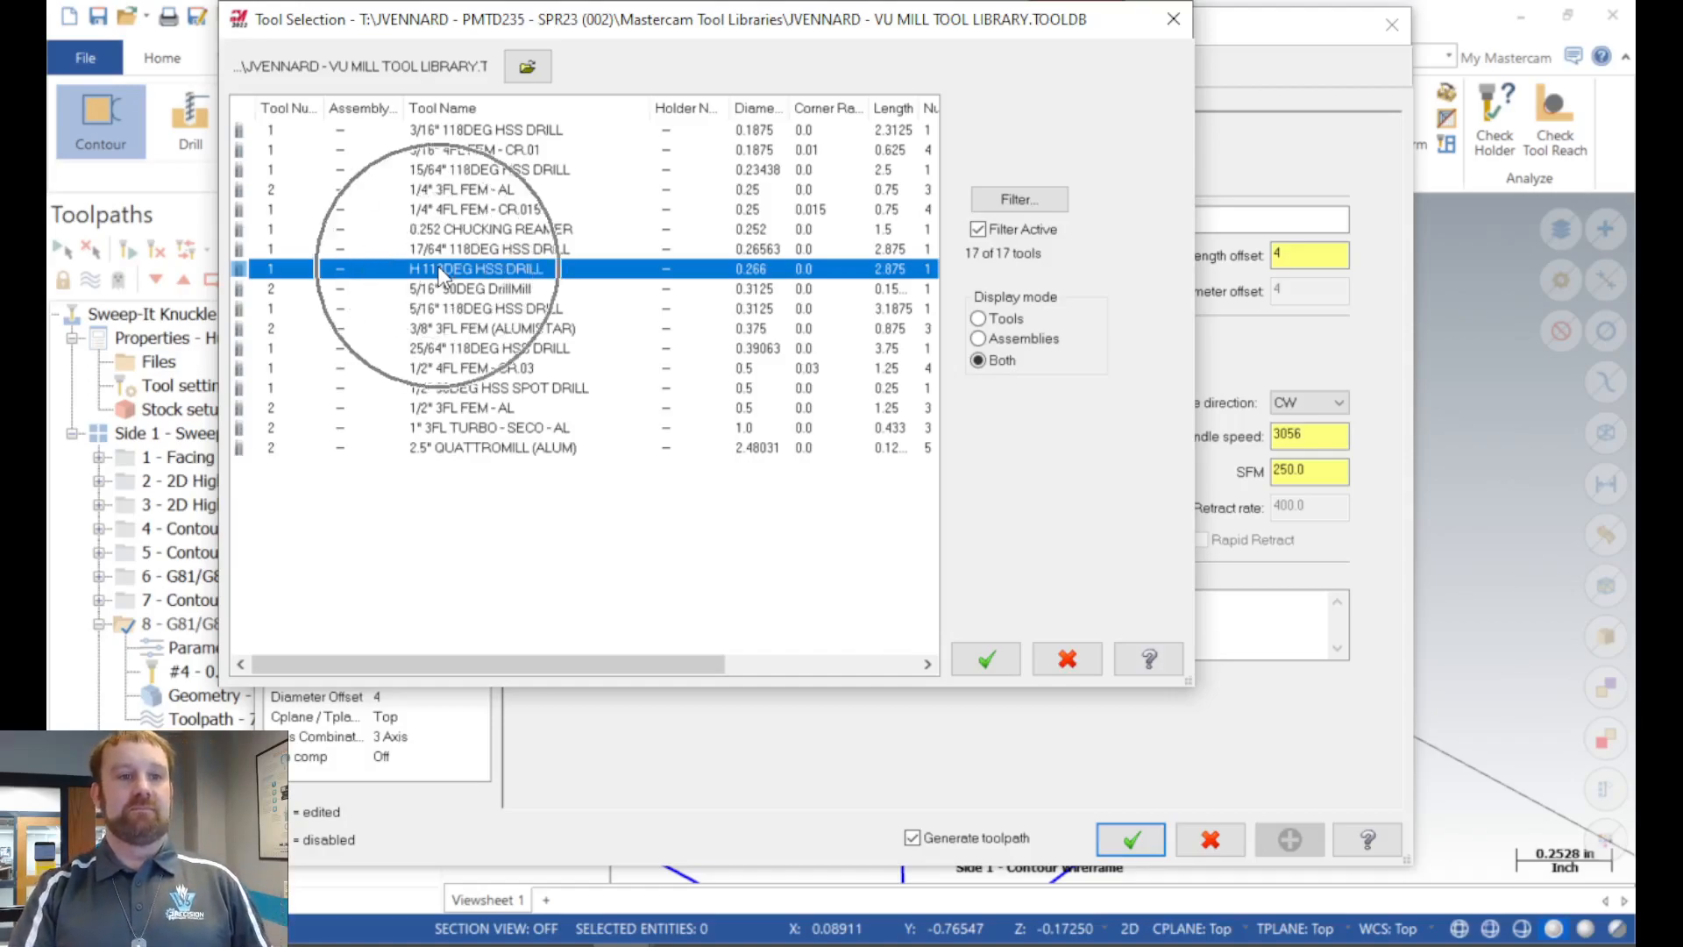
click(981, 661)
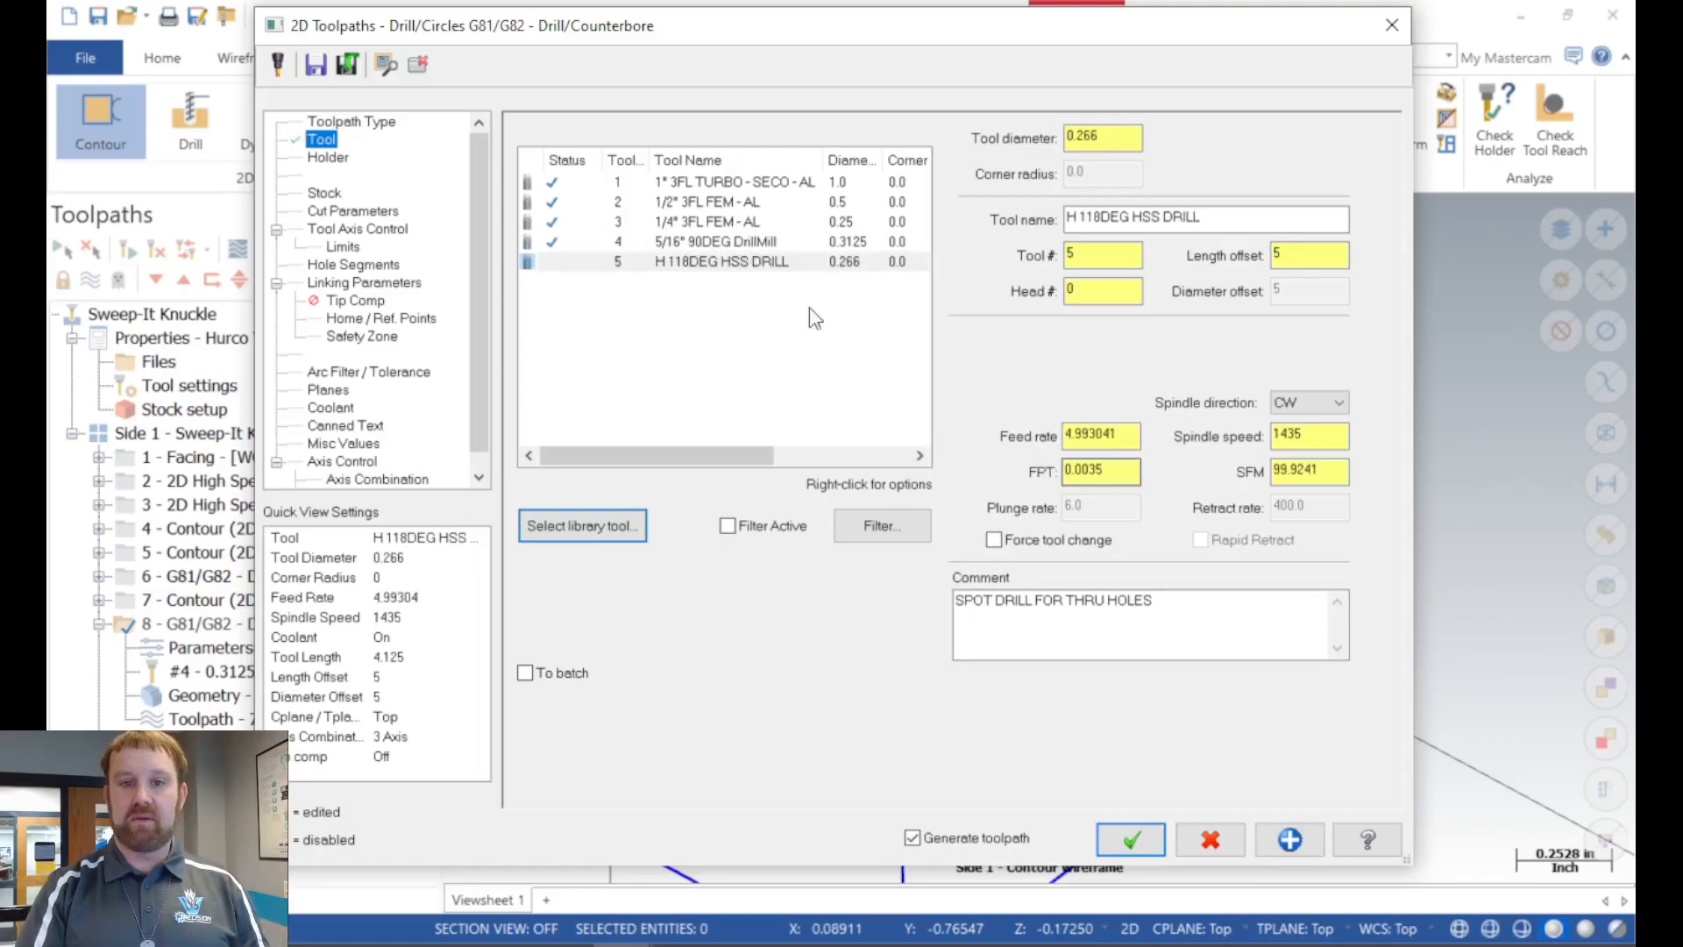
Re-initialize the H drill's feeds and speeds and inspect the feed rate stored in its tool definition.
right_drag(925, 355, 1054, 388)
click(1175, 621)
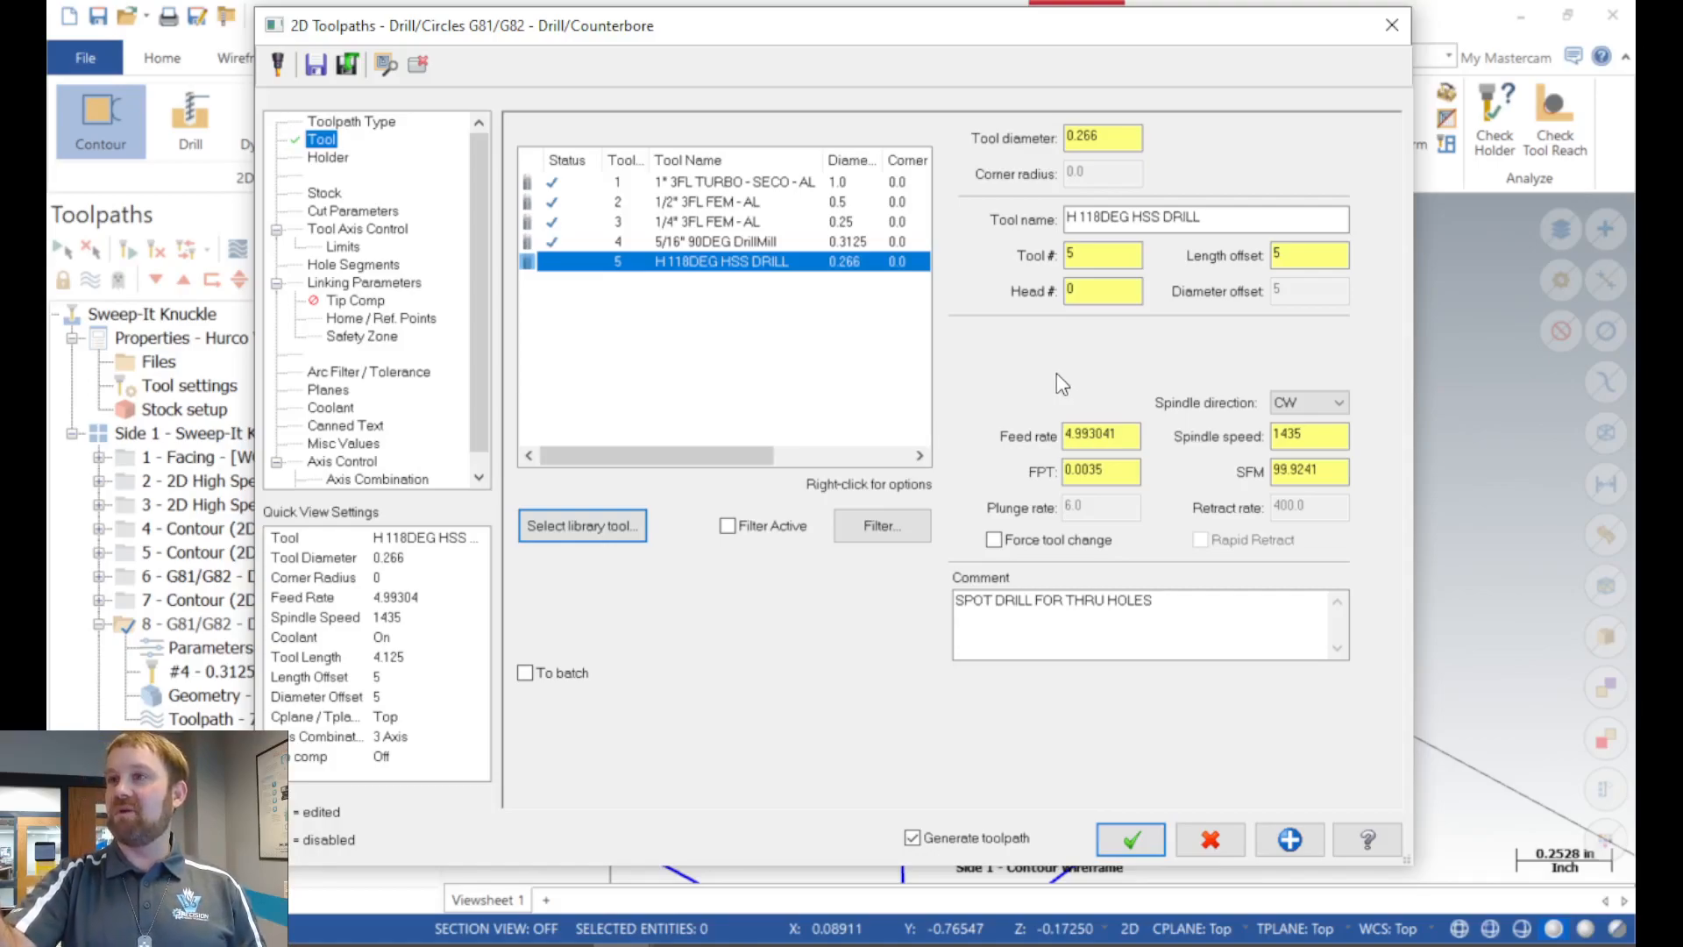
right_click(627, 263)
click(728, 326)
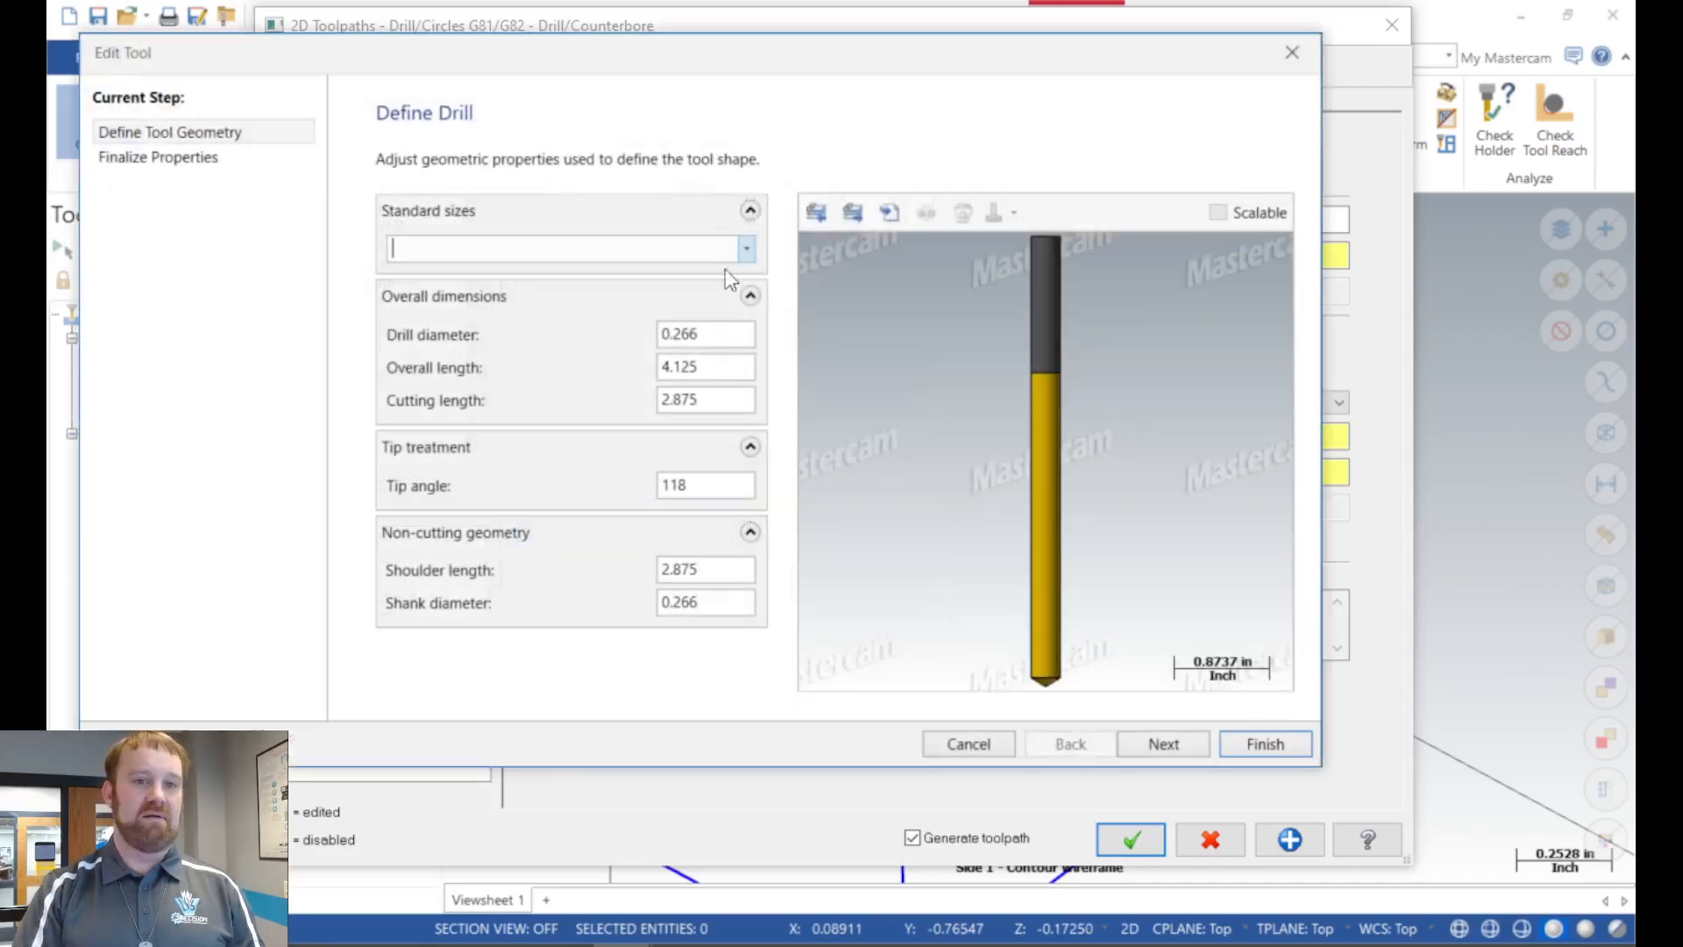
click(158, 160)
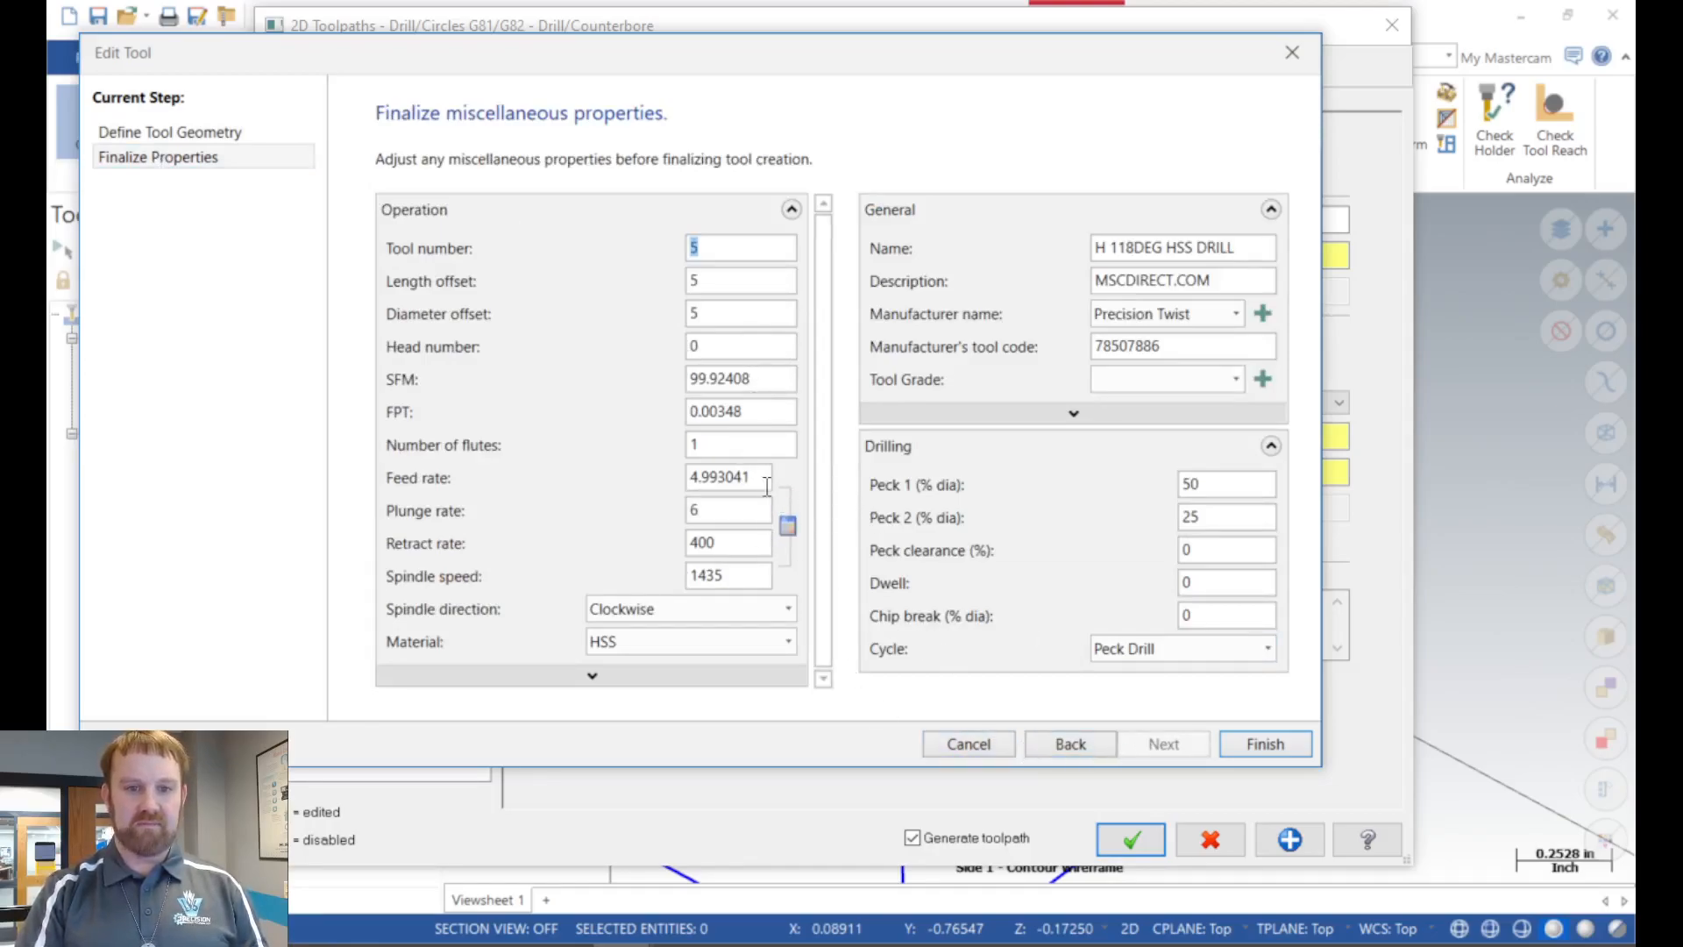
click(689, 484)
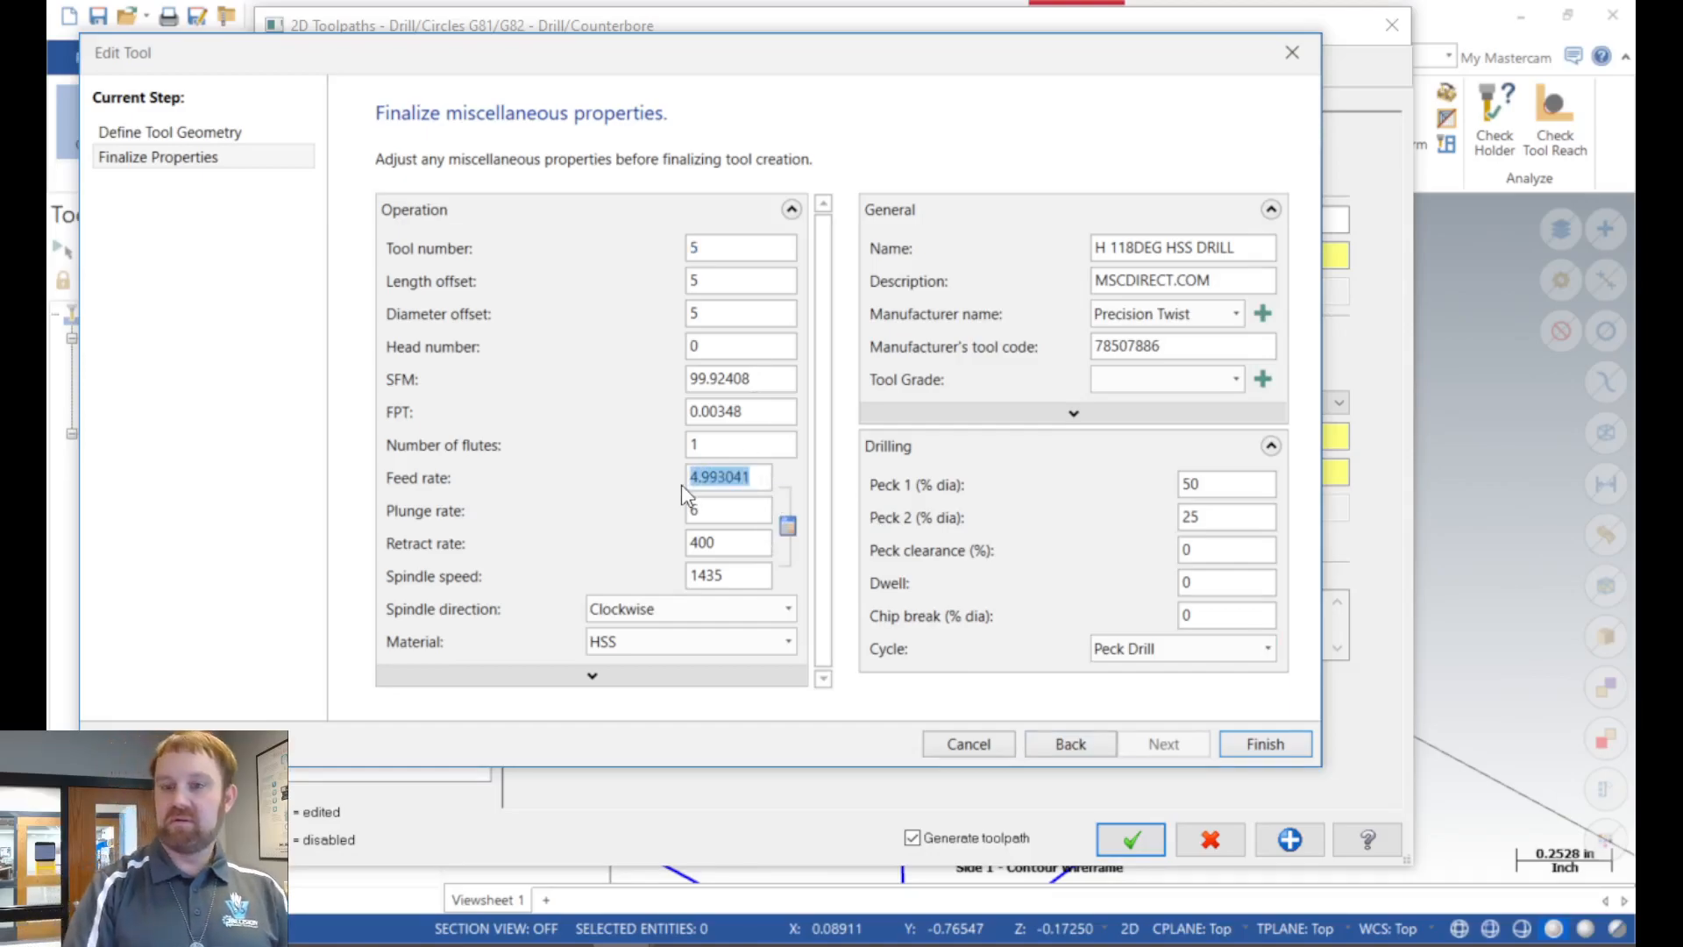
click(989, 751)
right_click(1038, 368)
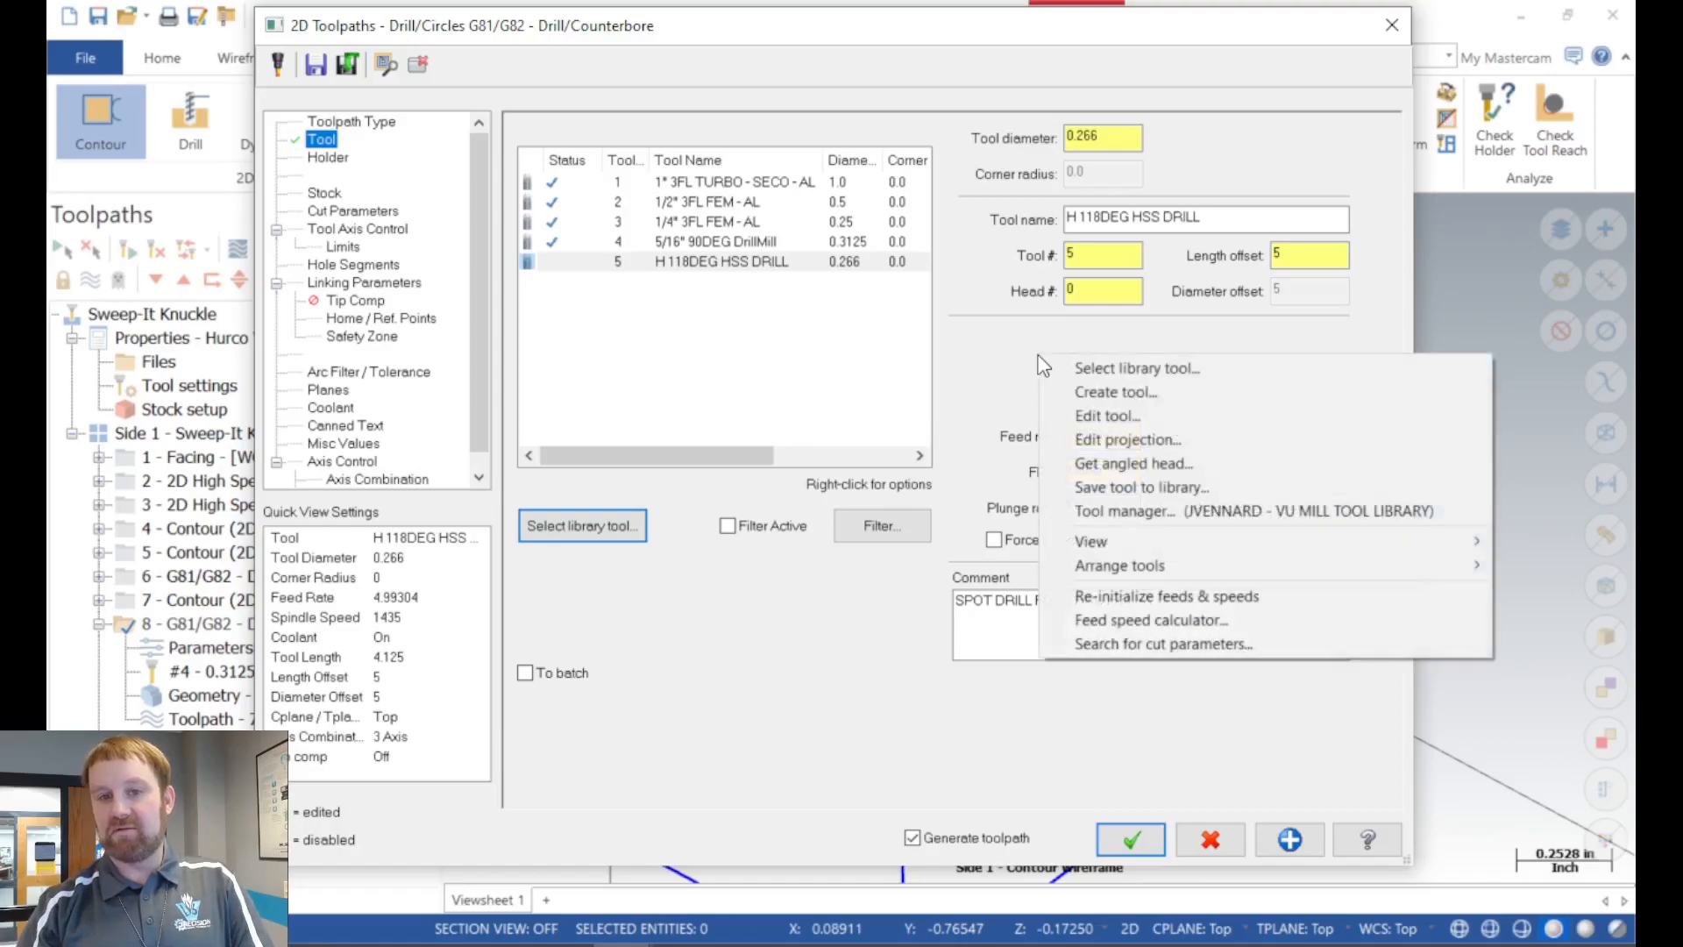
click(1154, 601)
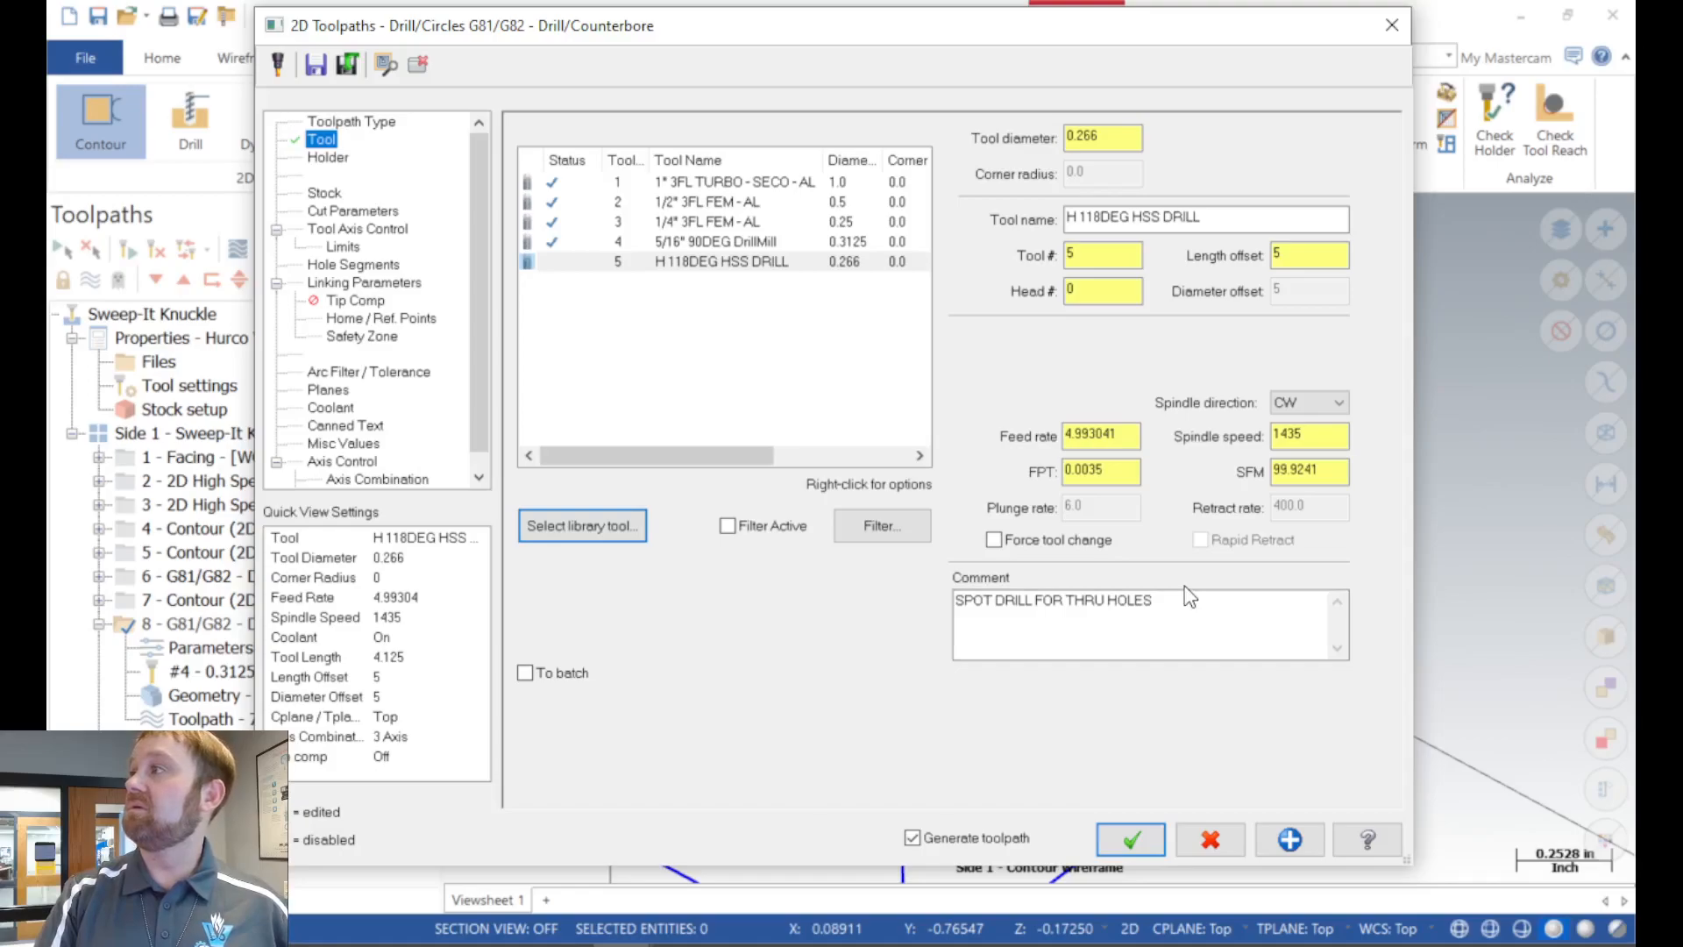
Edit the H drill's tool definition, setting its SFM to 100 and its FPT to 0.006.
click(601, 261)
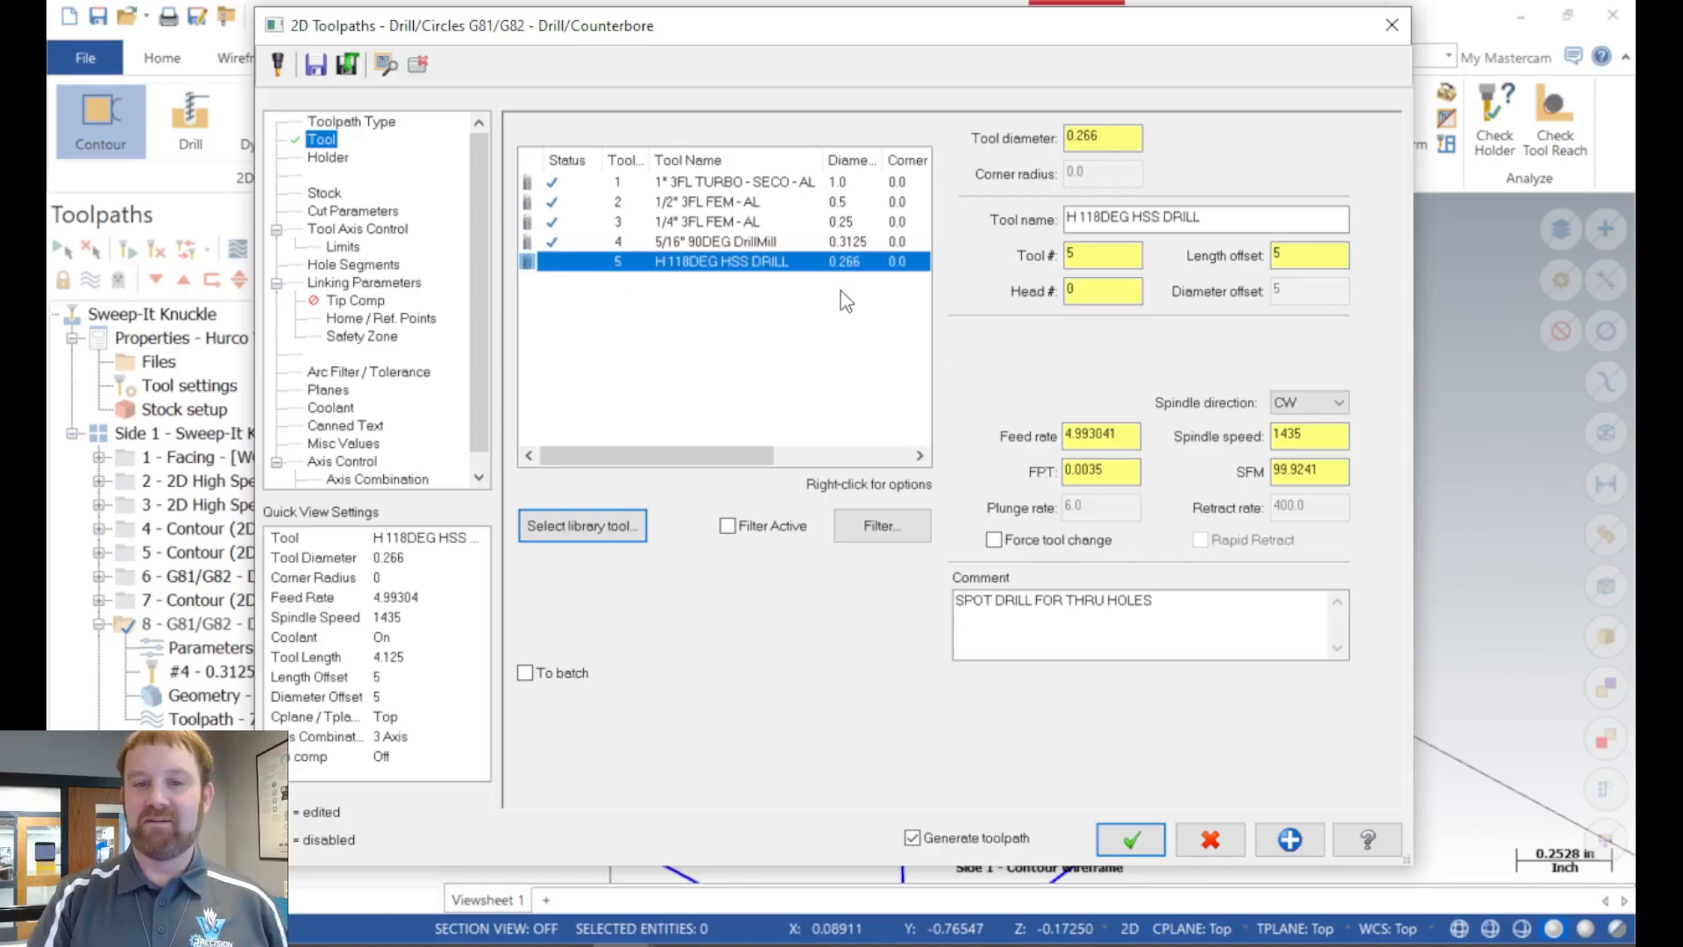
right_click(605, 275)
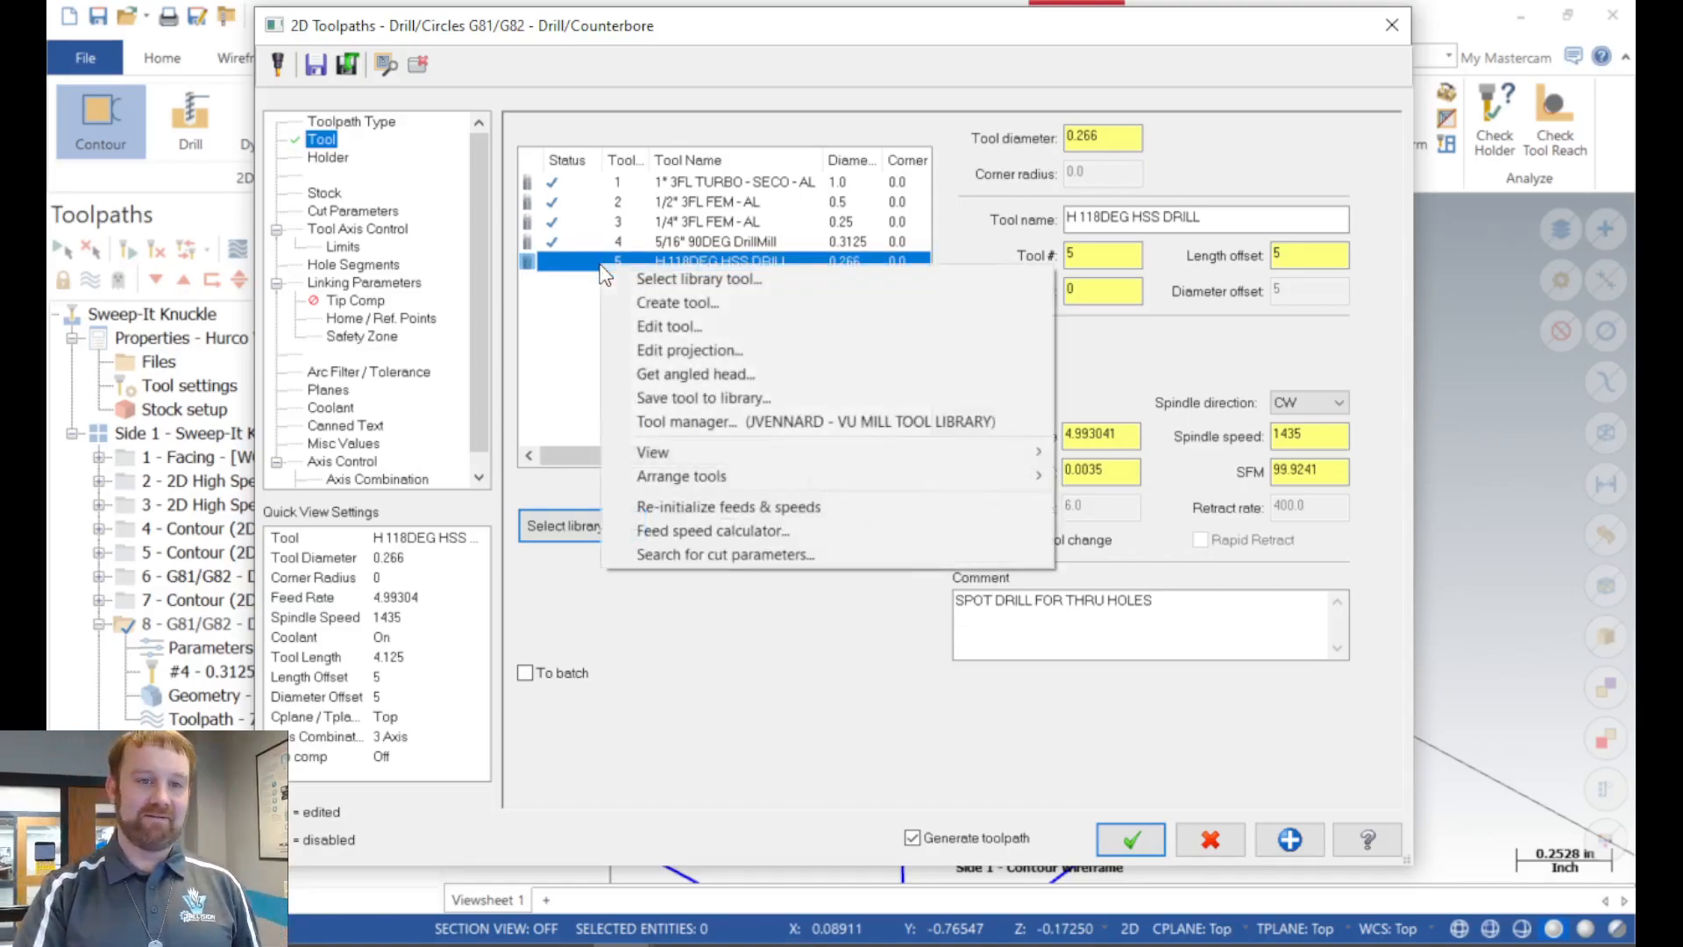
click(669, 326)
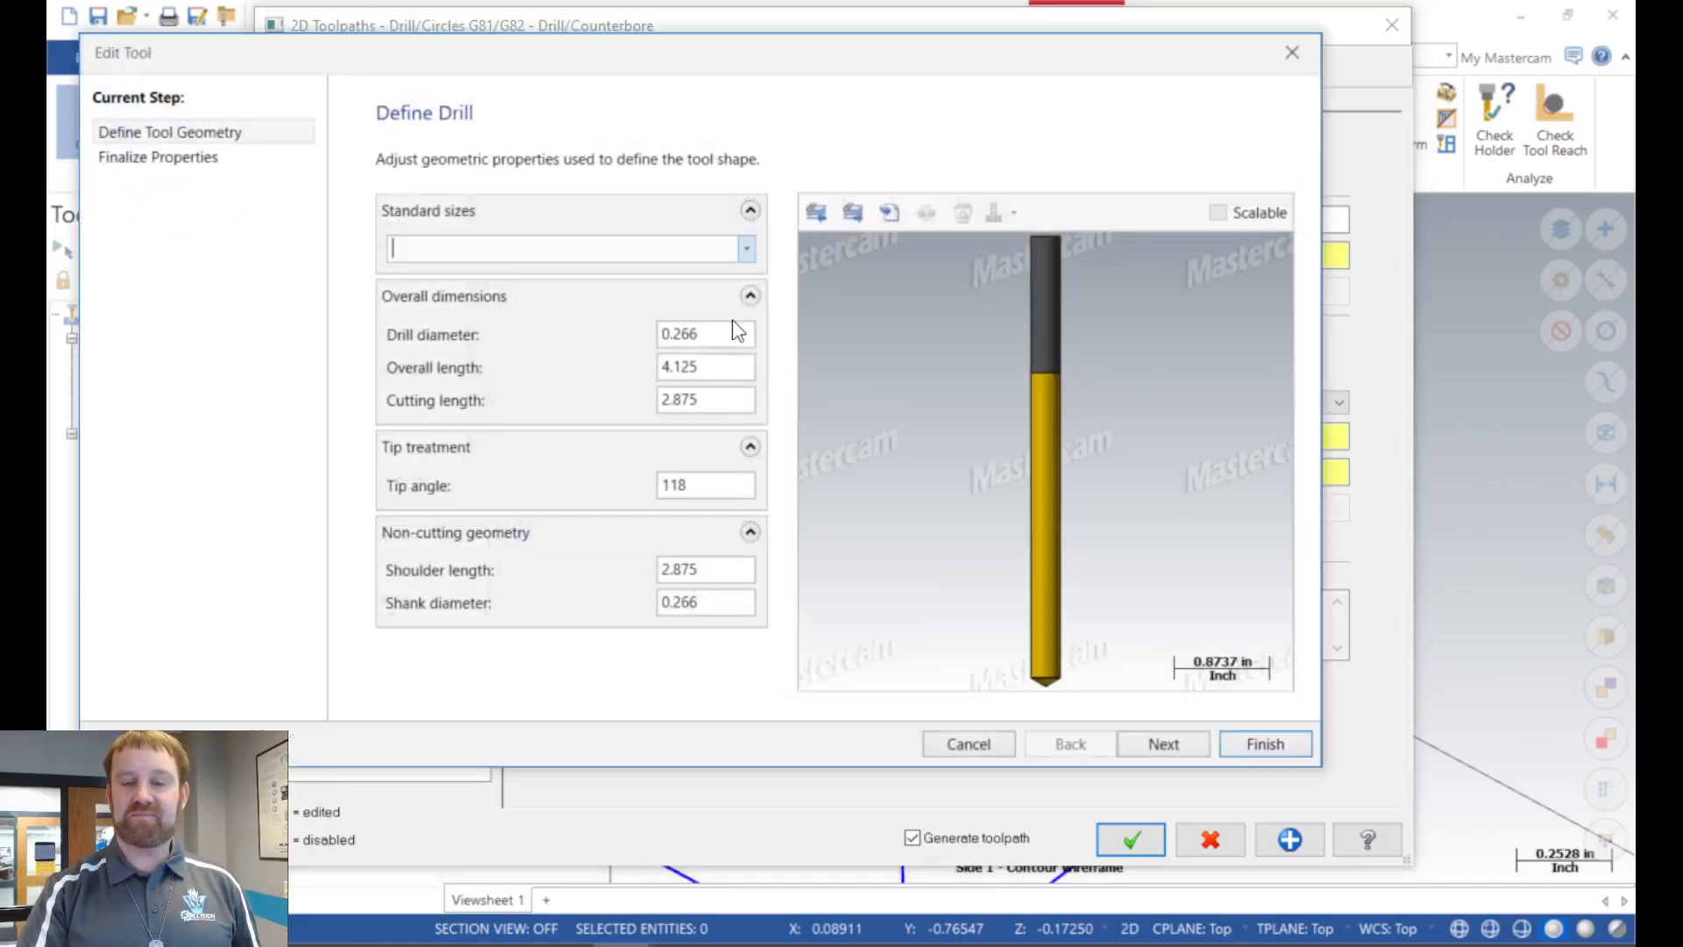
click(204, 163)
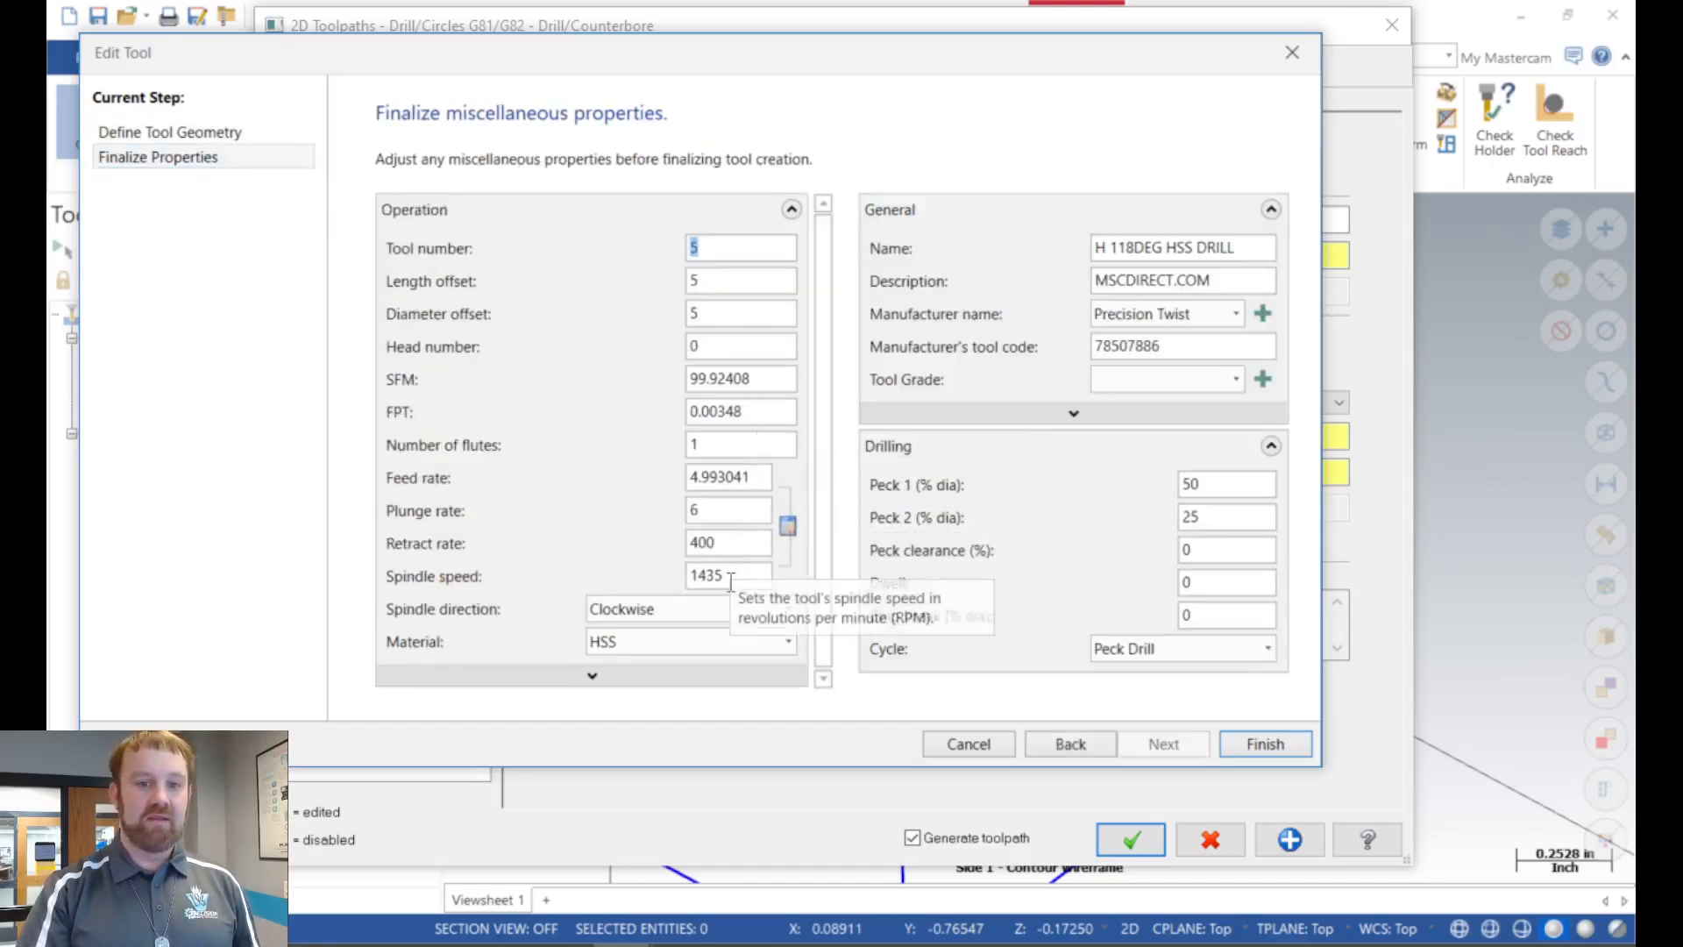
drag(768, 379, 619, 382)
text(1000)
key(BackSpace)
key(Return)
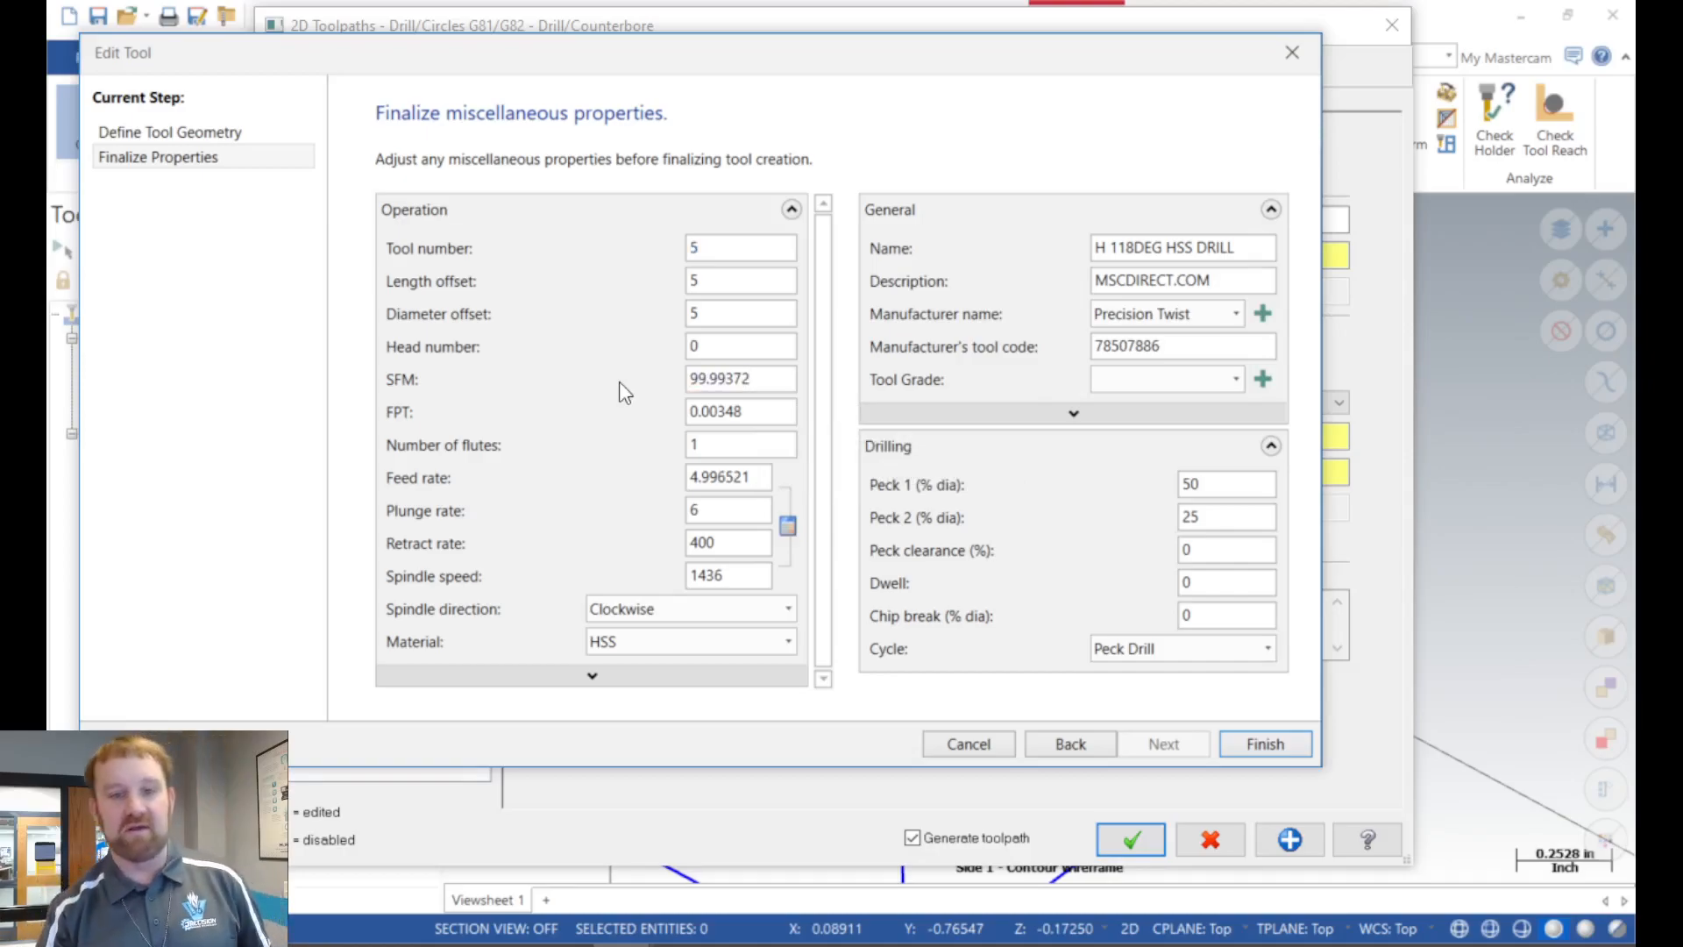
drag(766, 412, 701, 421)
key(BackSpace)
key(BackSpace)
text(.006)
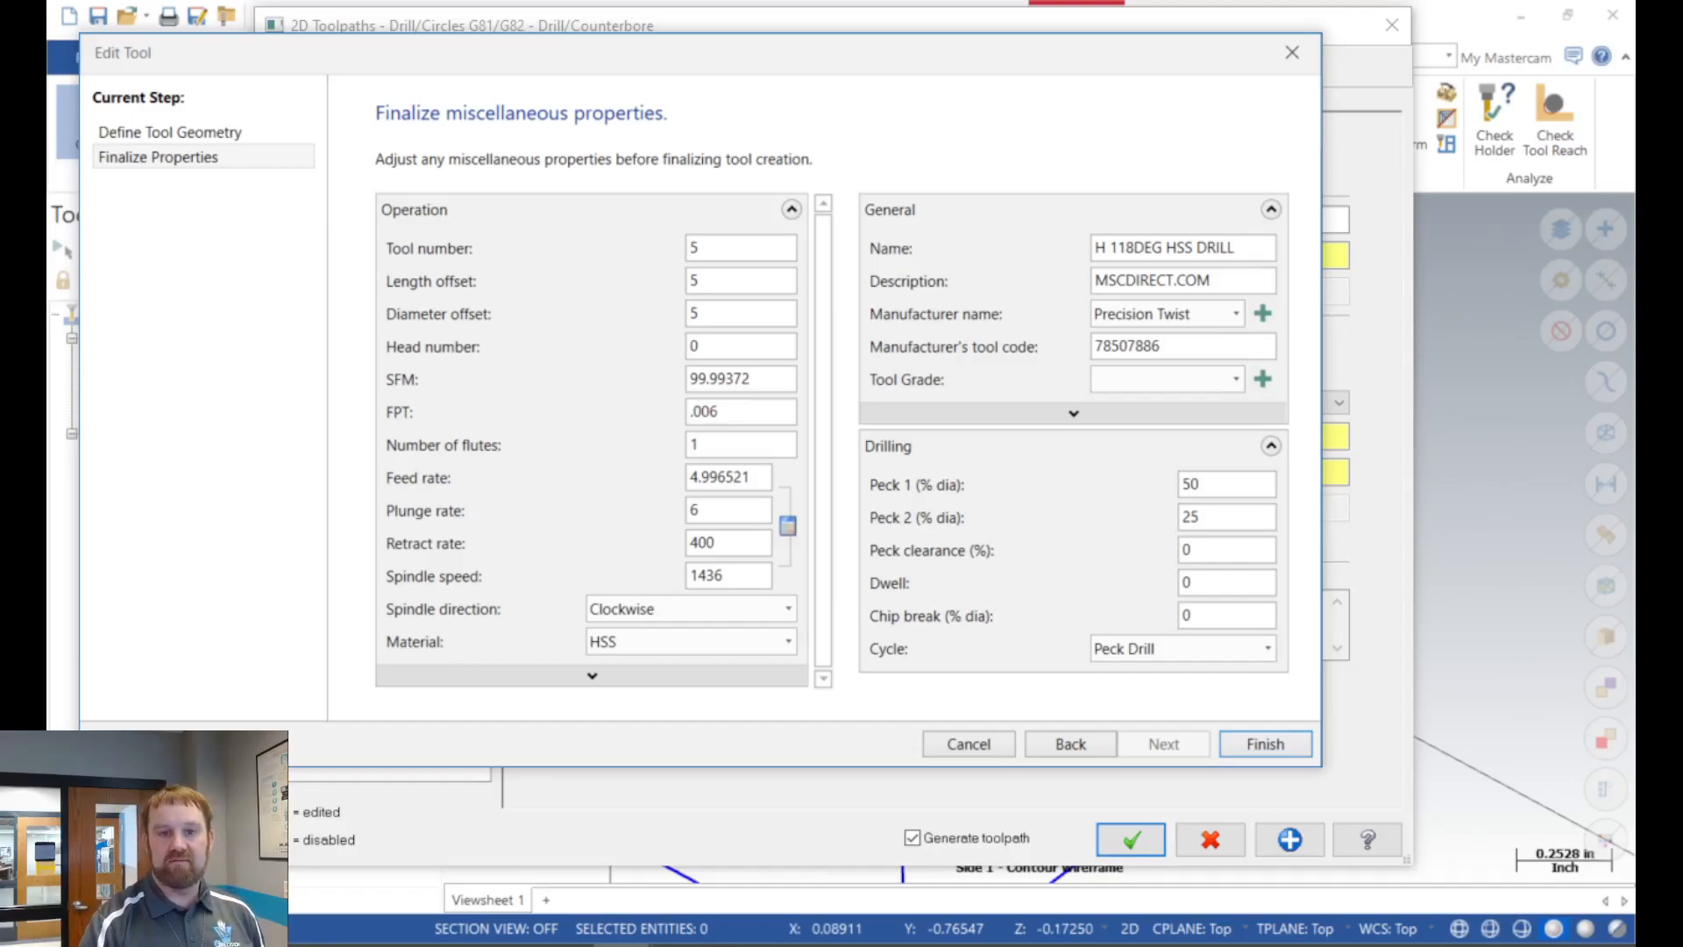
Set the H drill's feed rate and plunge rate to 8 and finish editing the tool.
drag(763, 476, 667, 500)
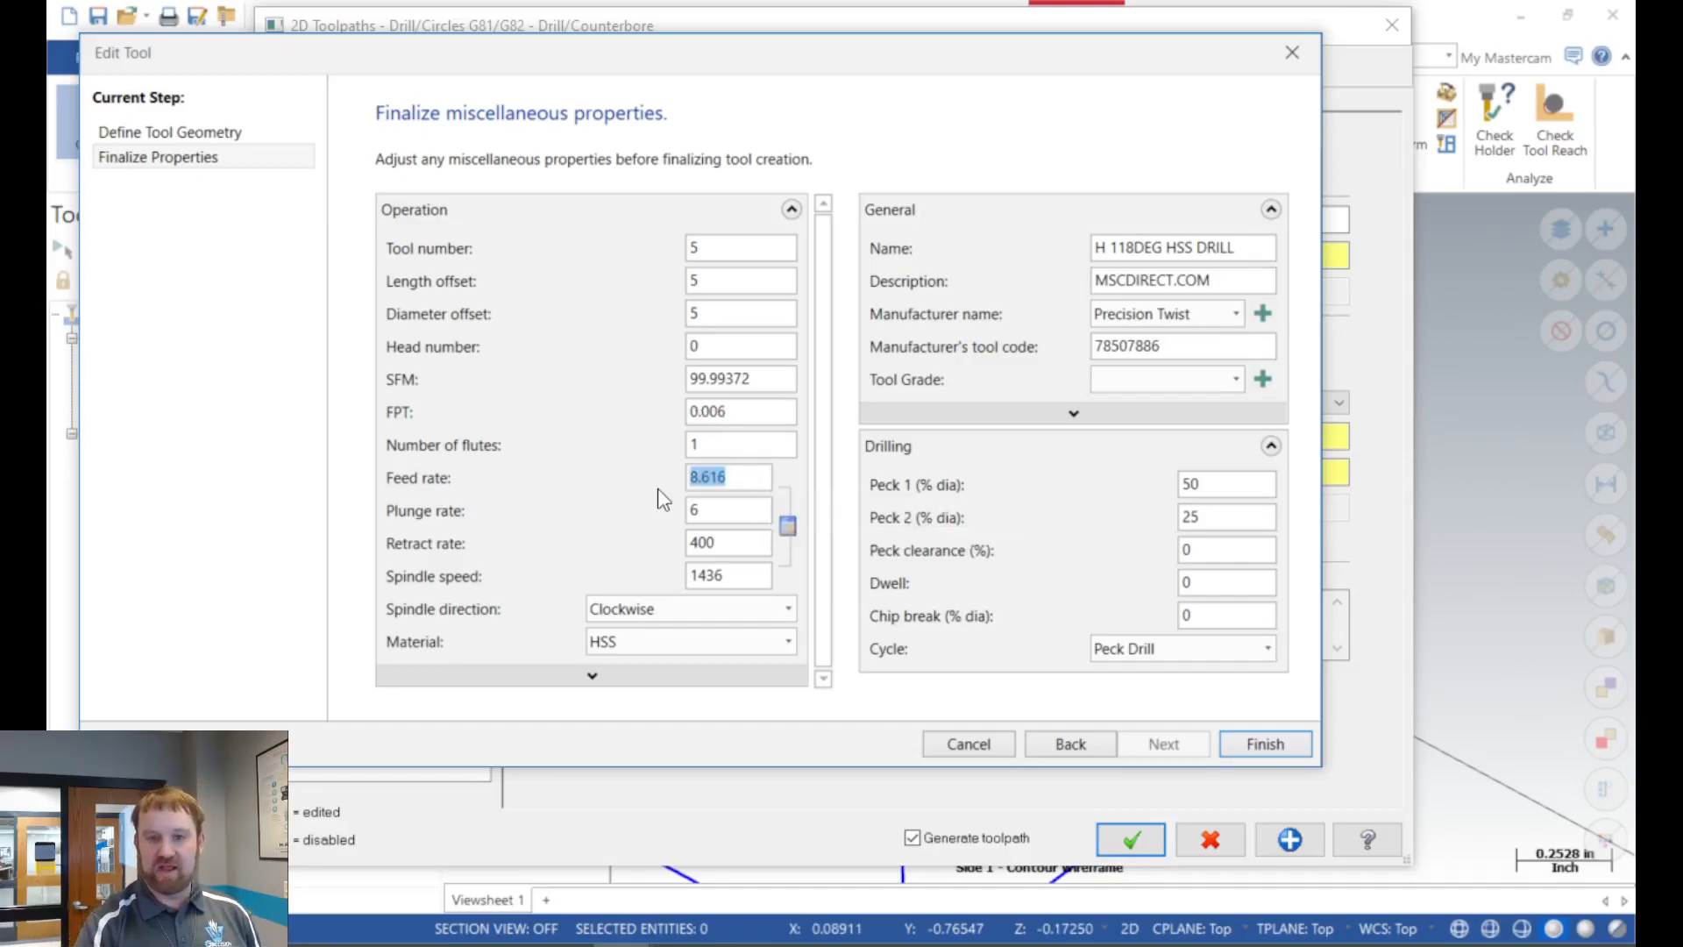
text(8)
key(Tab)
text(8)
key(Tab)
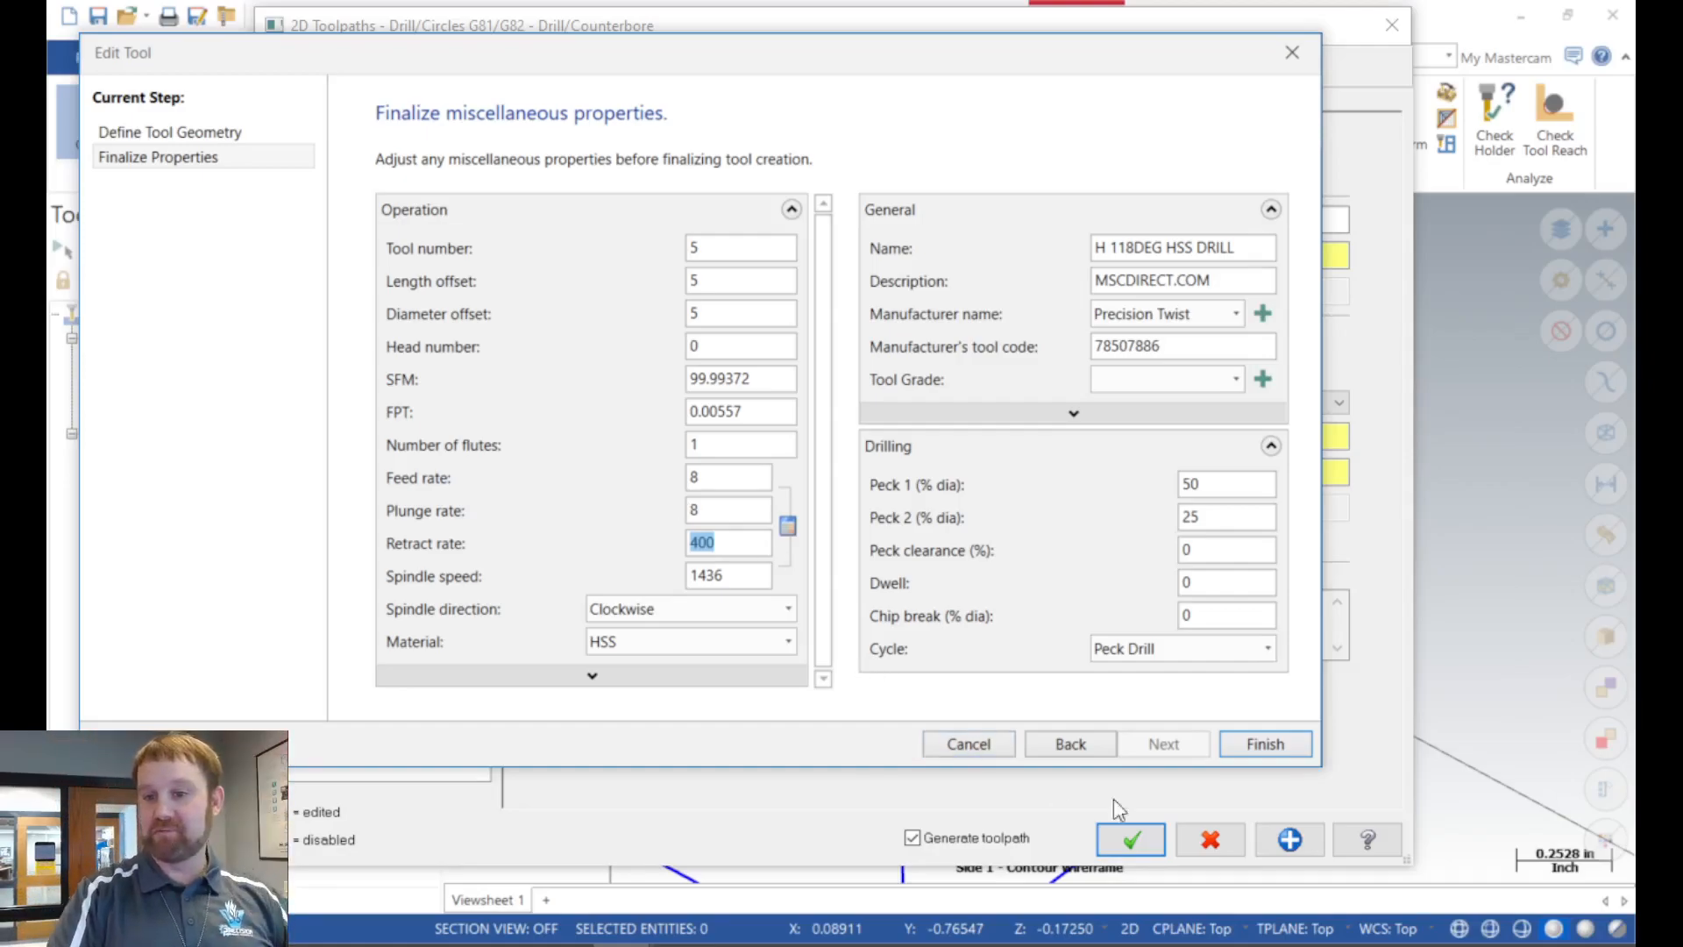
click(1263, 745)
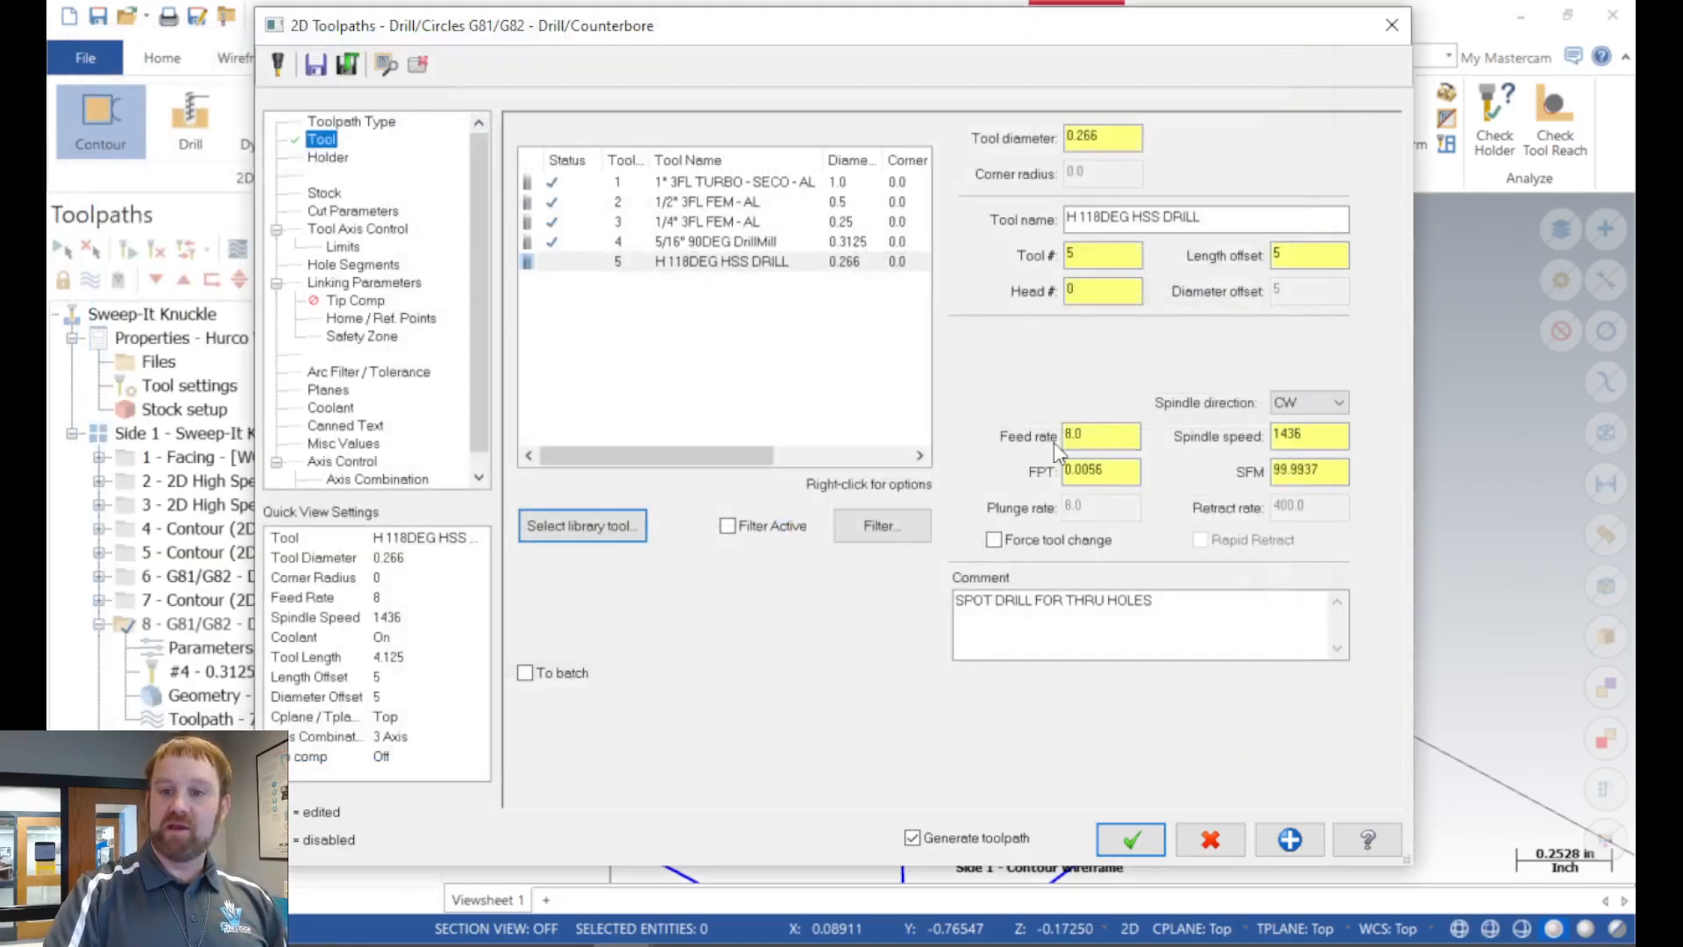
click(1311, 438)
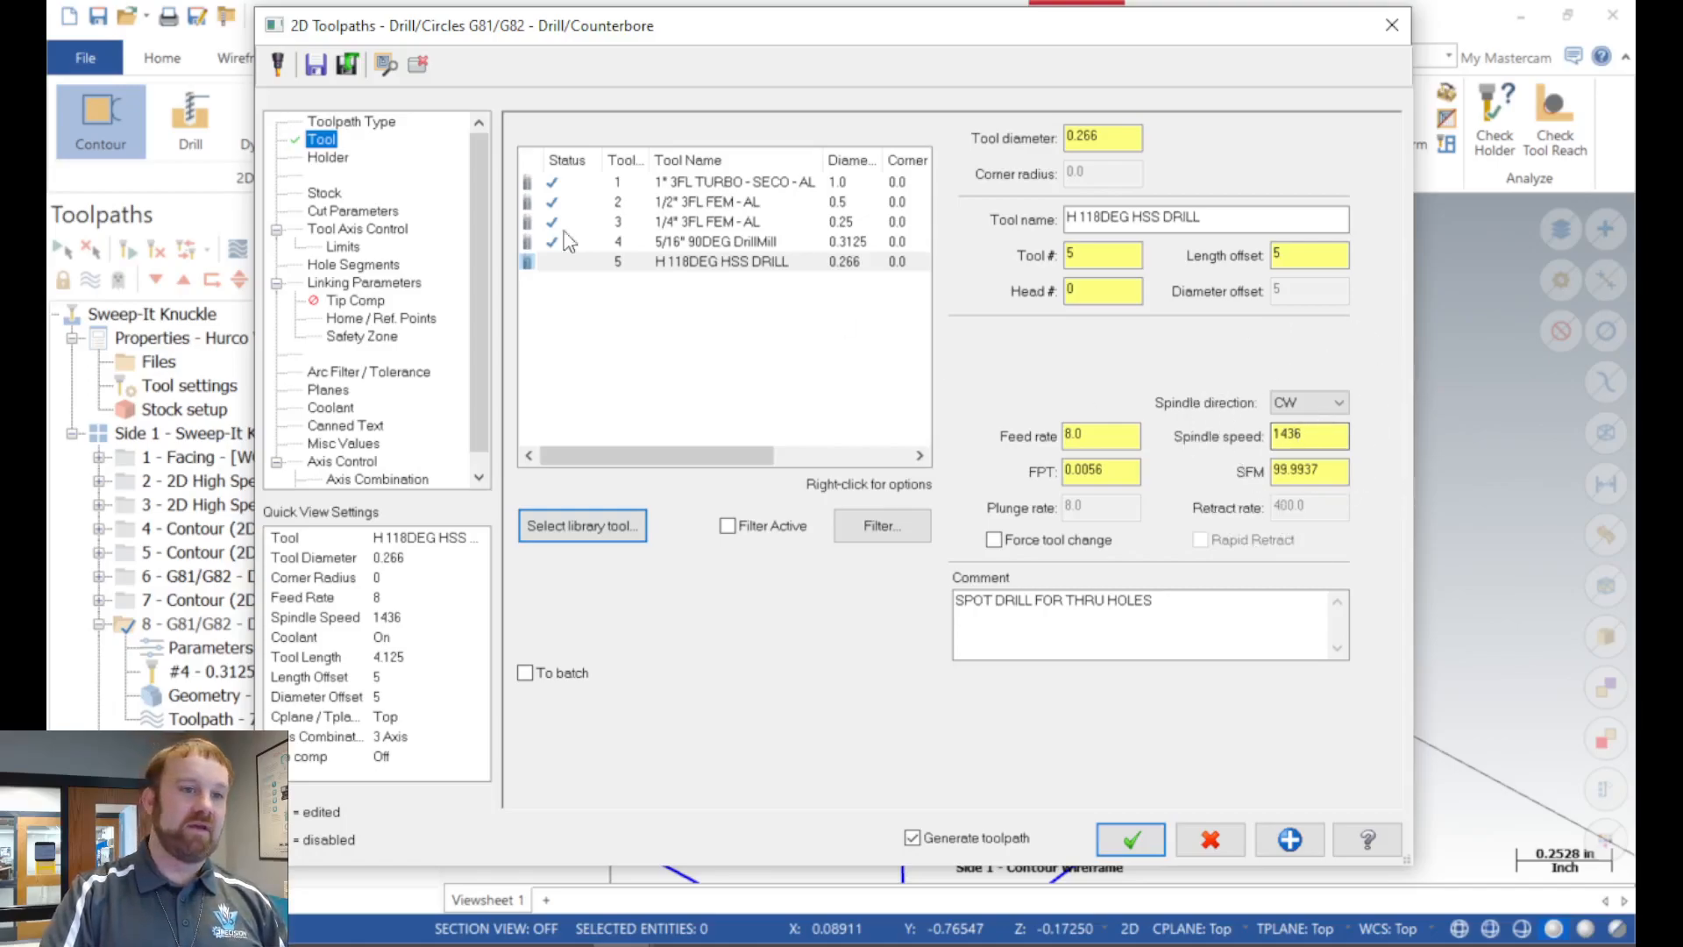
Review the G83 peck drill cut parameters and set the drilling depth to -0.3275 from a point on the part's lower edge.
click(351, 212)
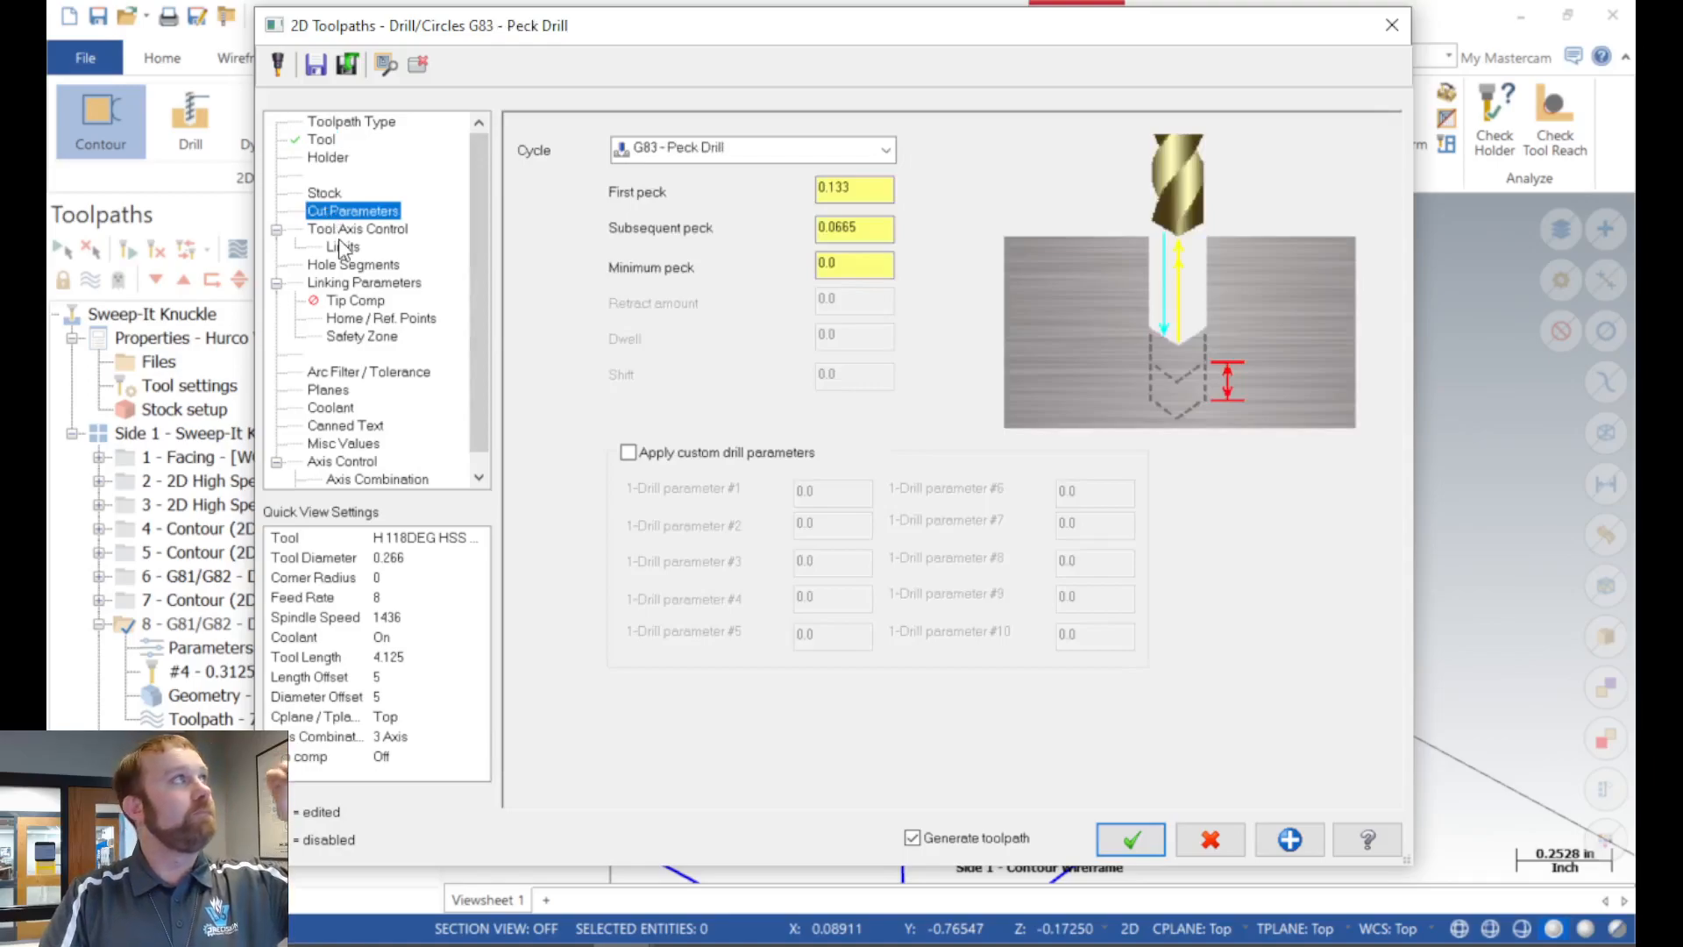
click(277, 229)
click(325, 279)
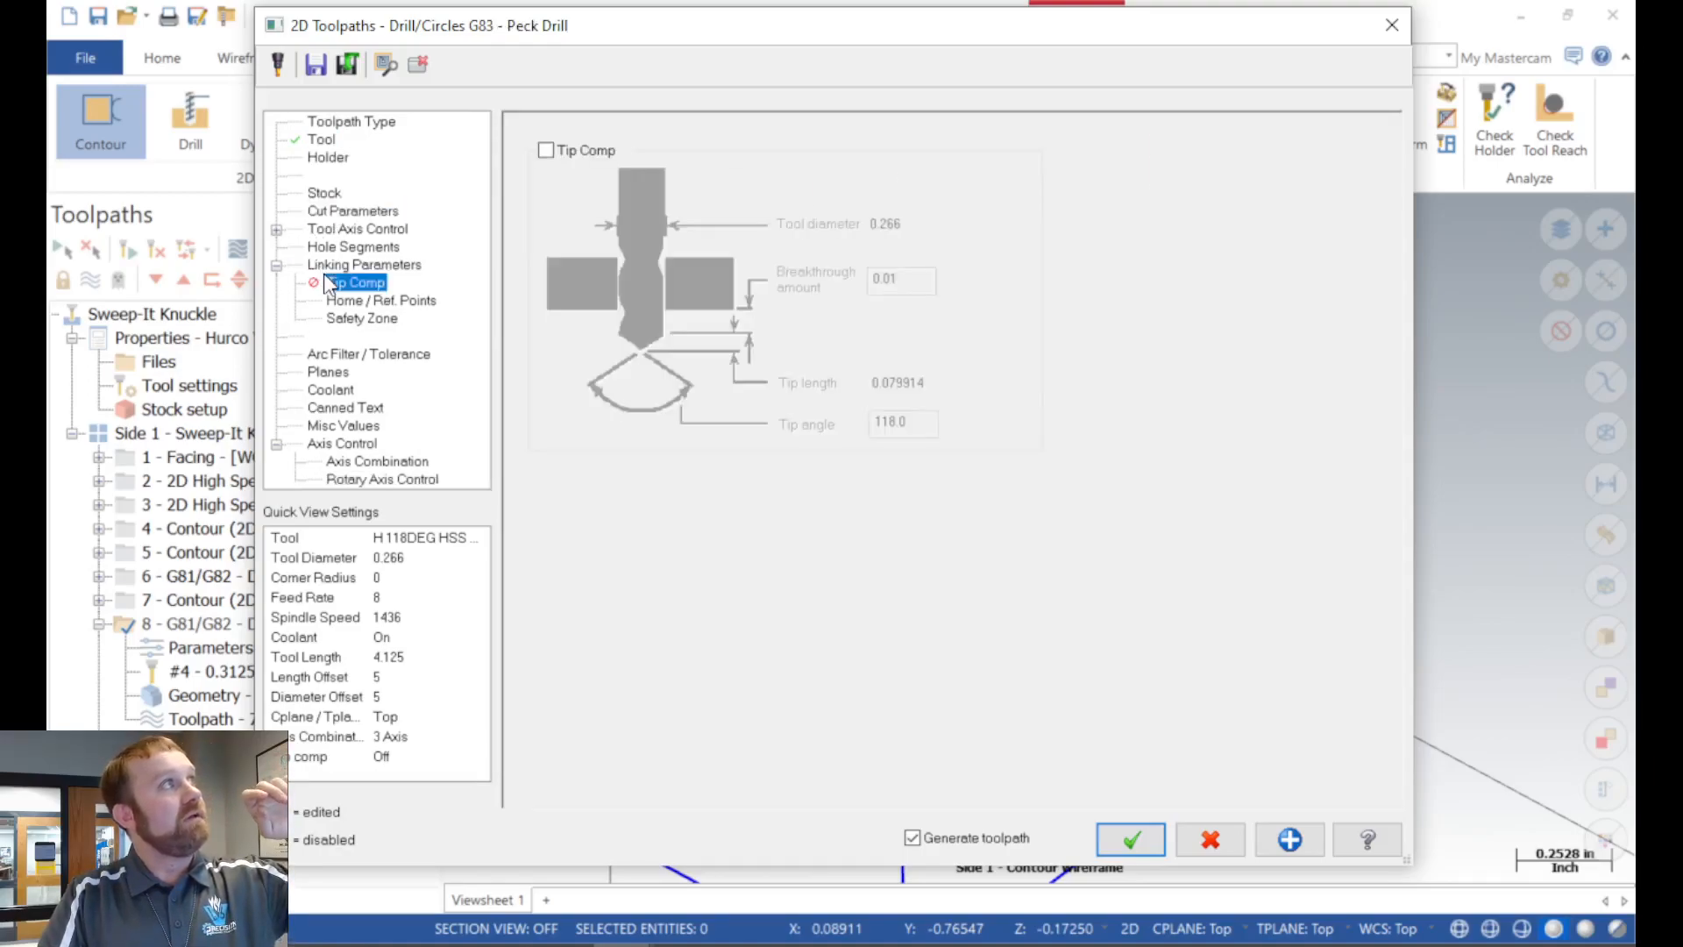
click(338, 265)
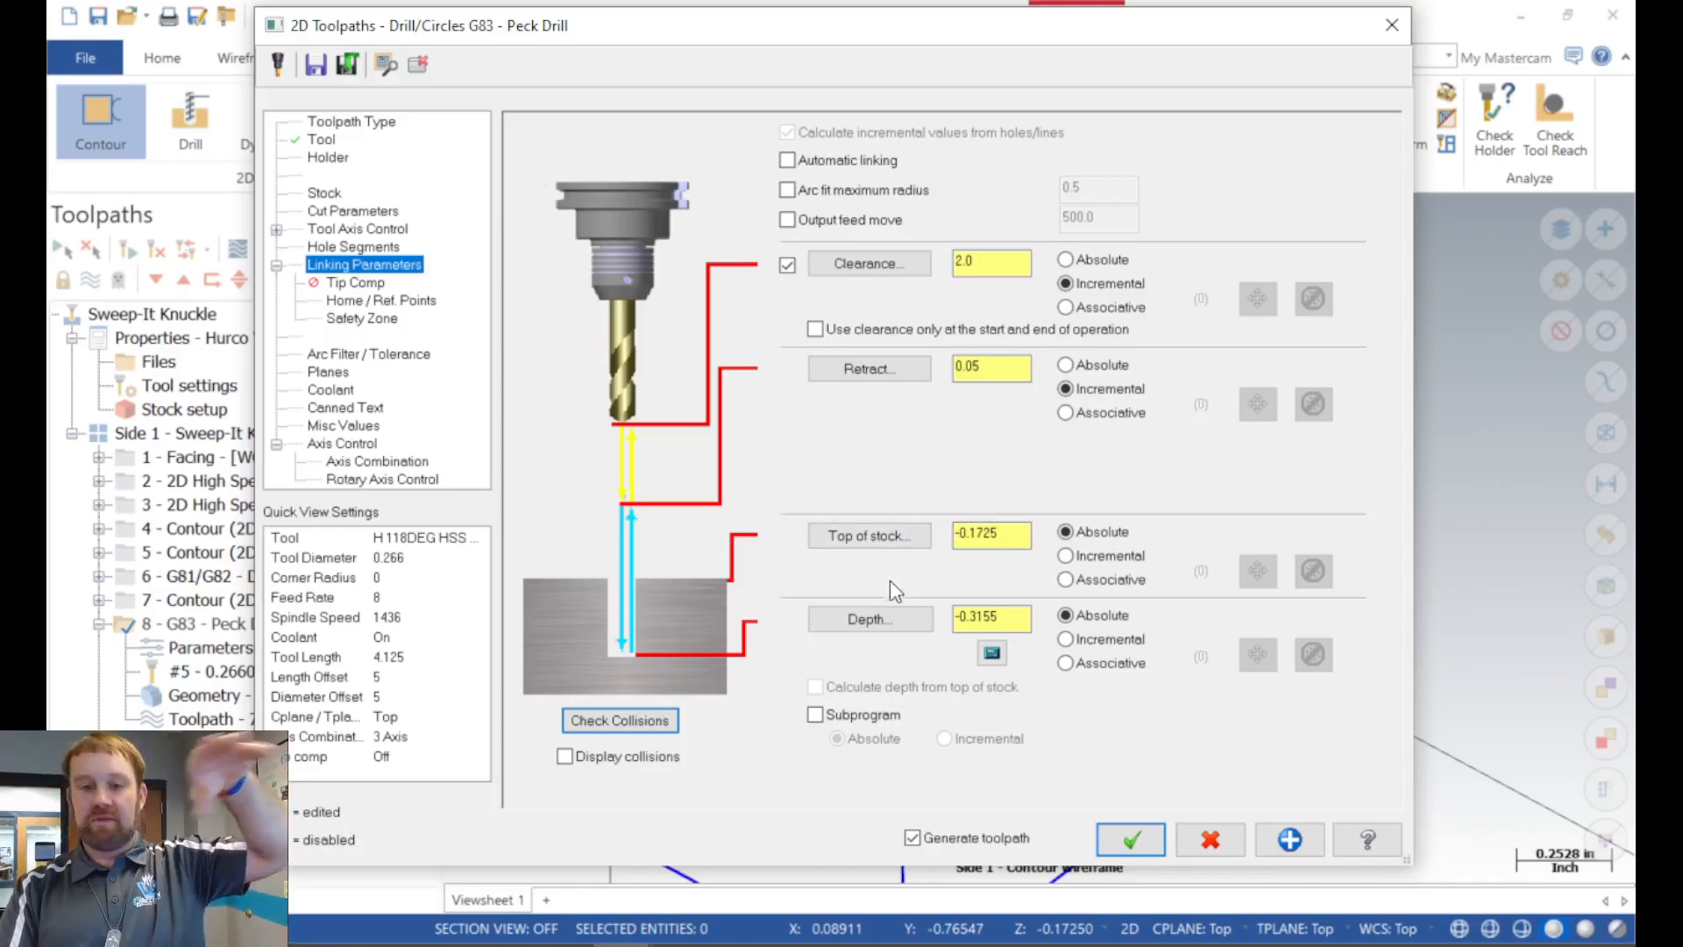
click(866, 619)
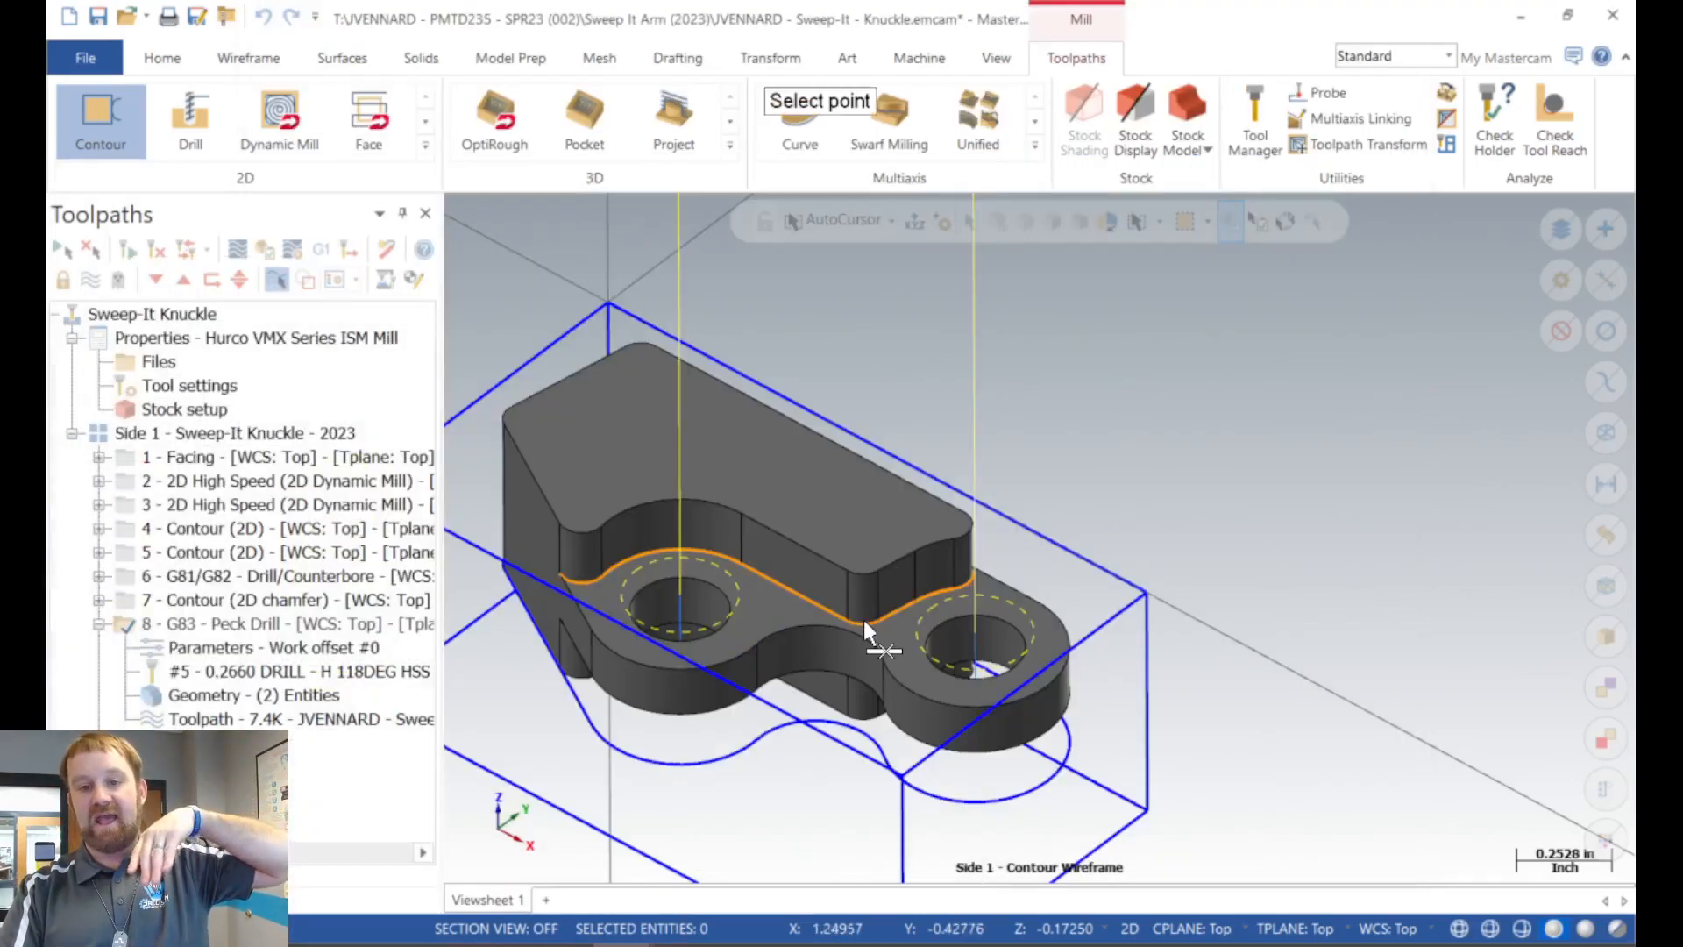
click(760, 687)
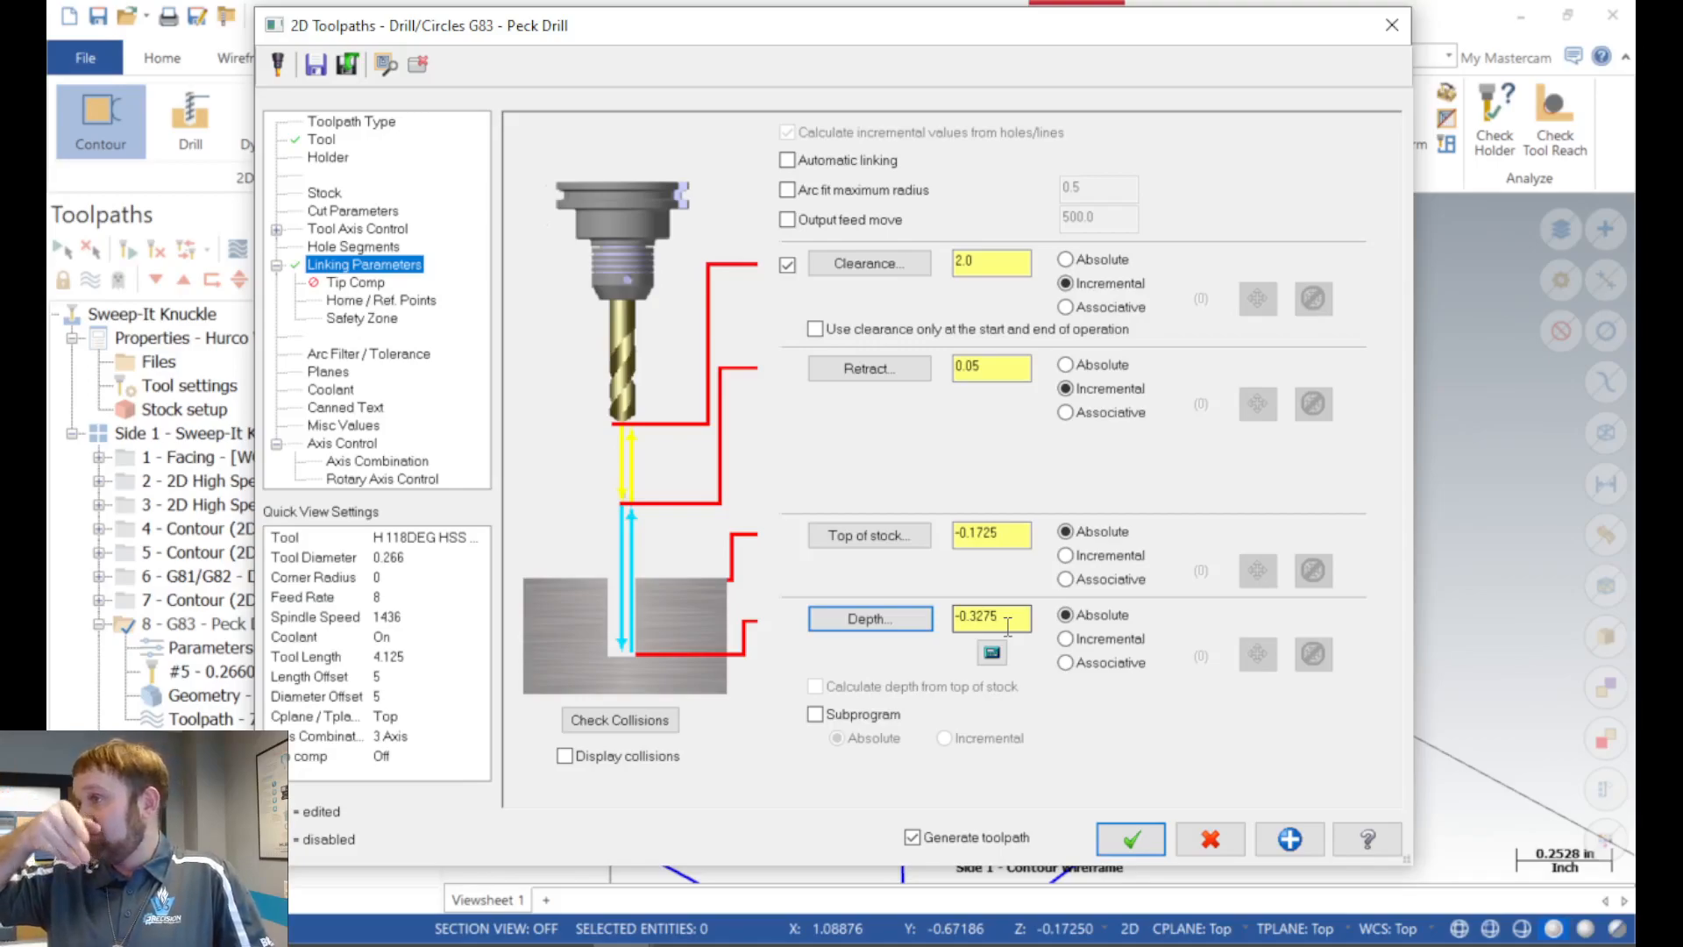
click(859, 621)
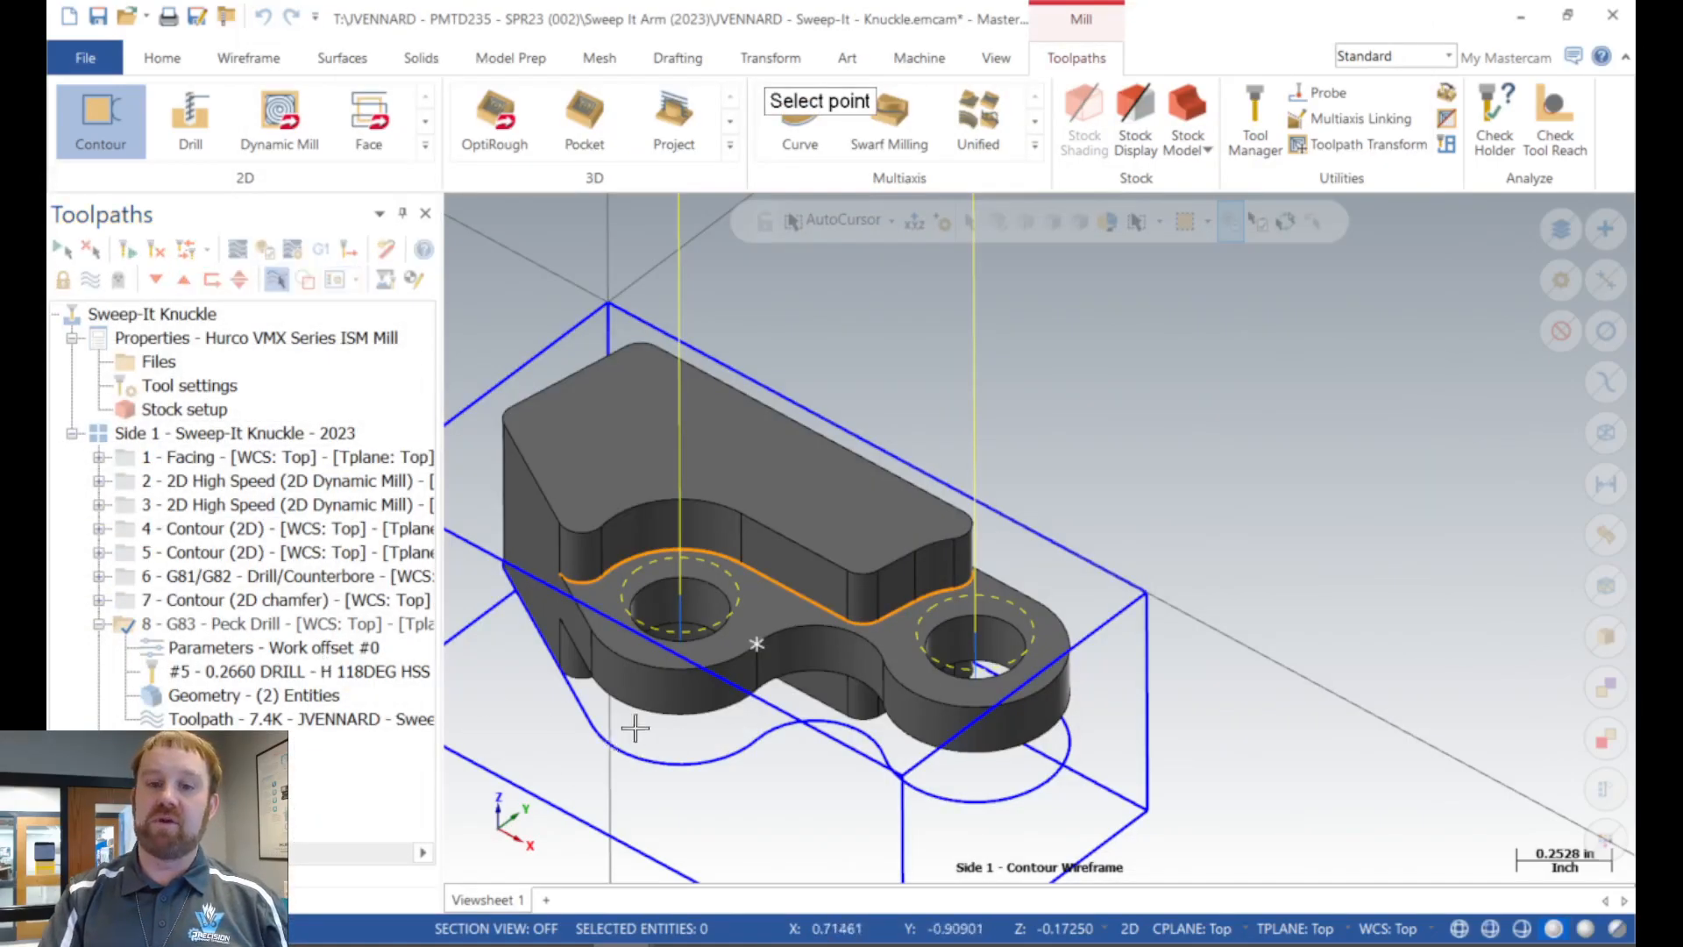
click(832, 671)
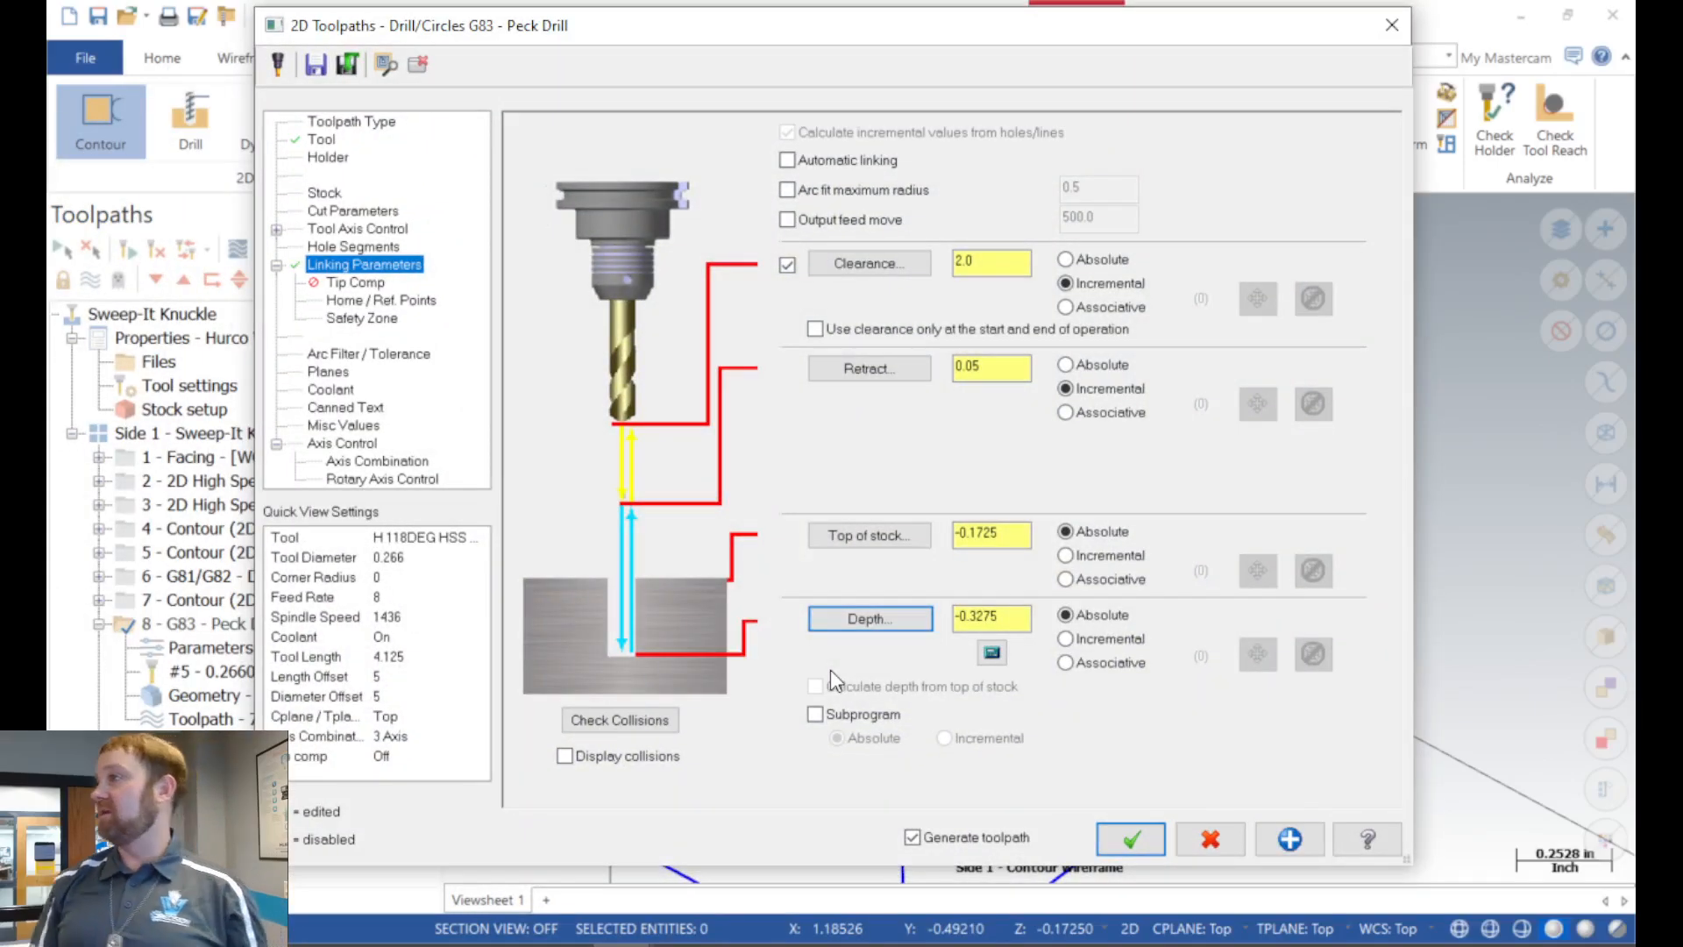
click(866, 624)
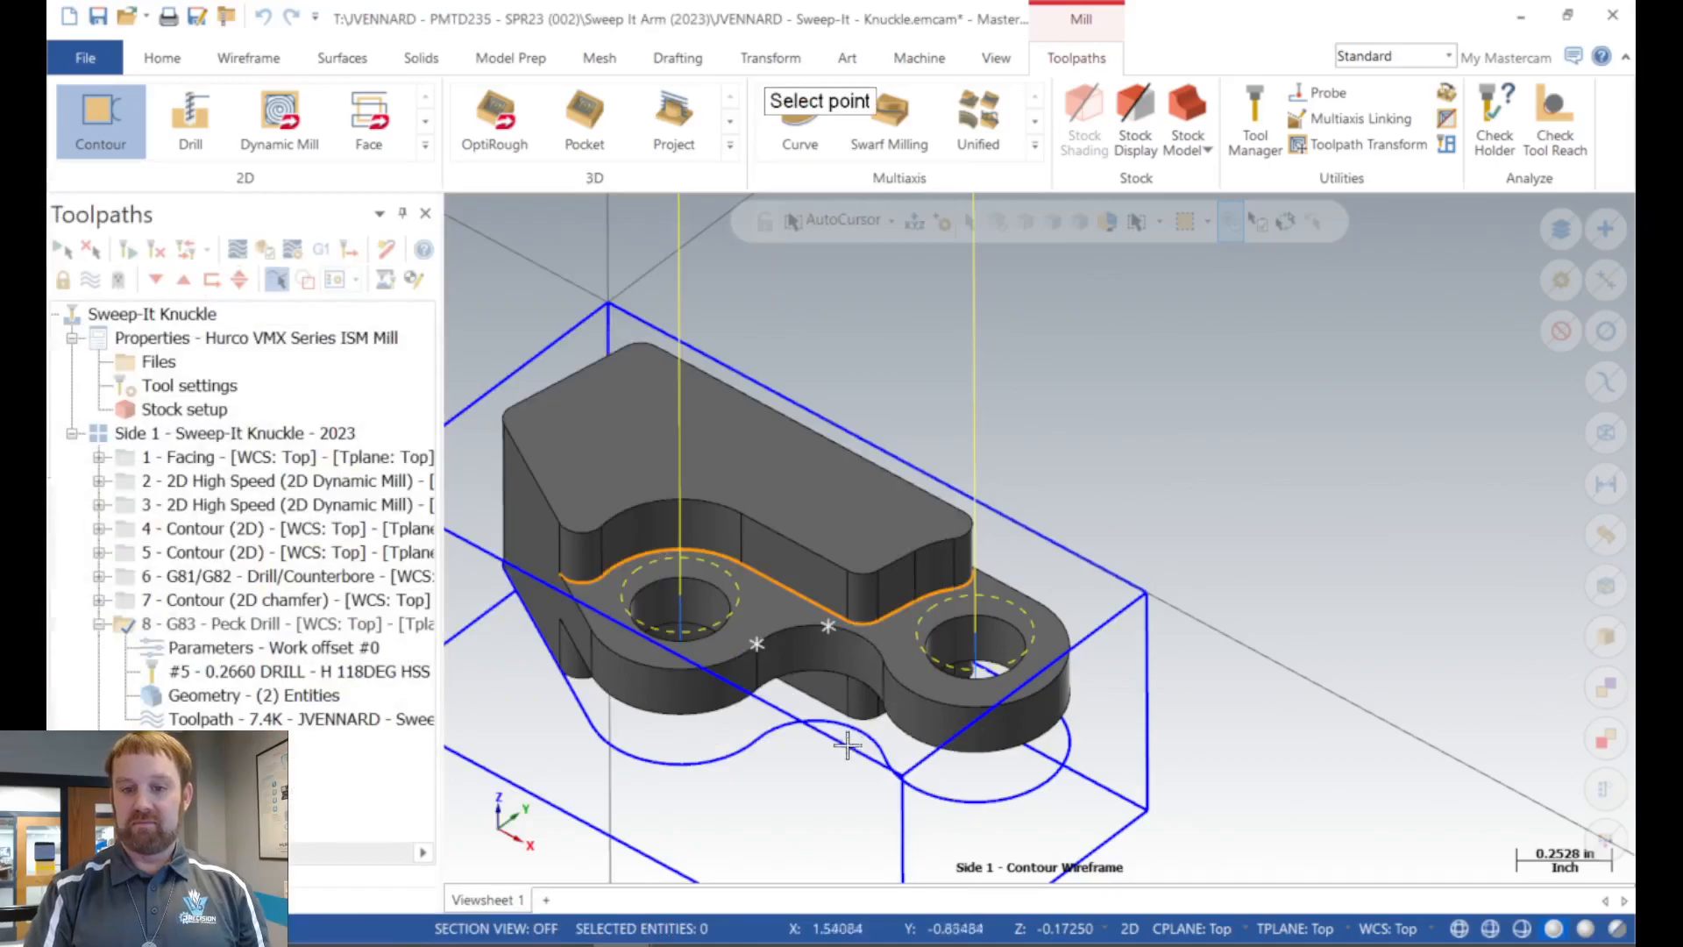
click(893, 735)
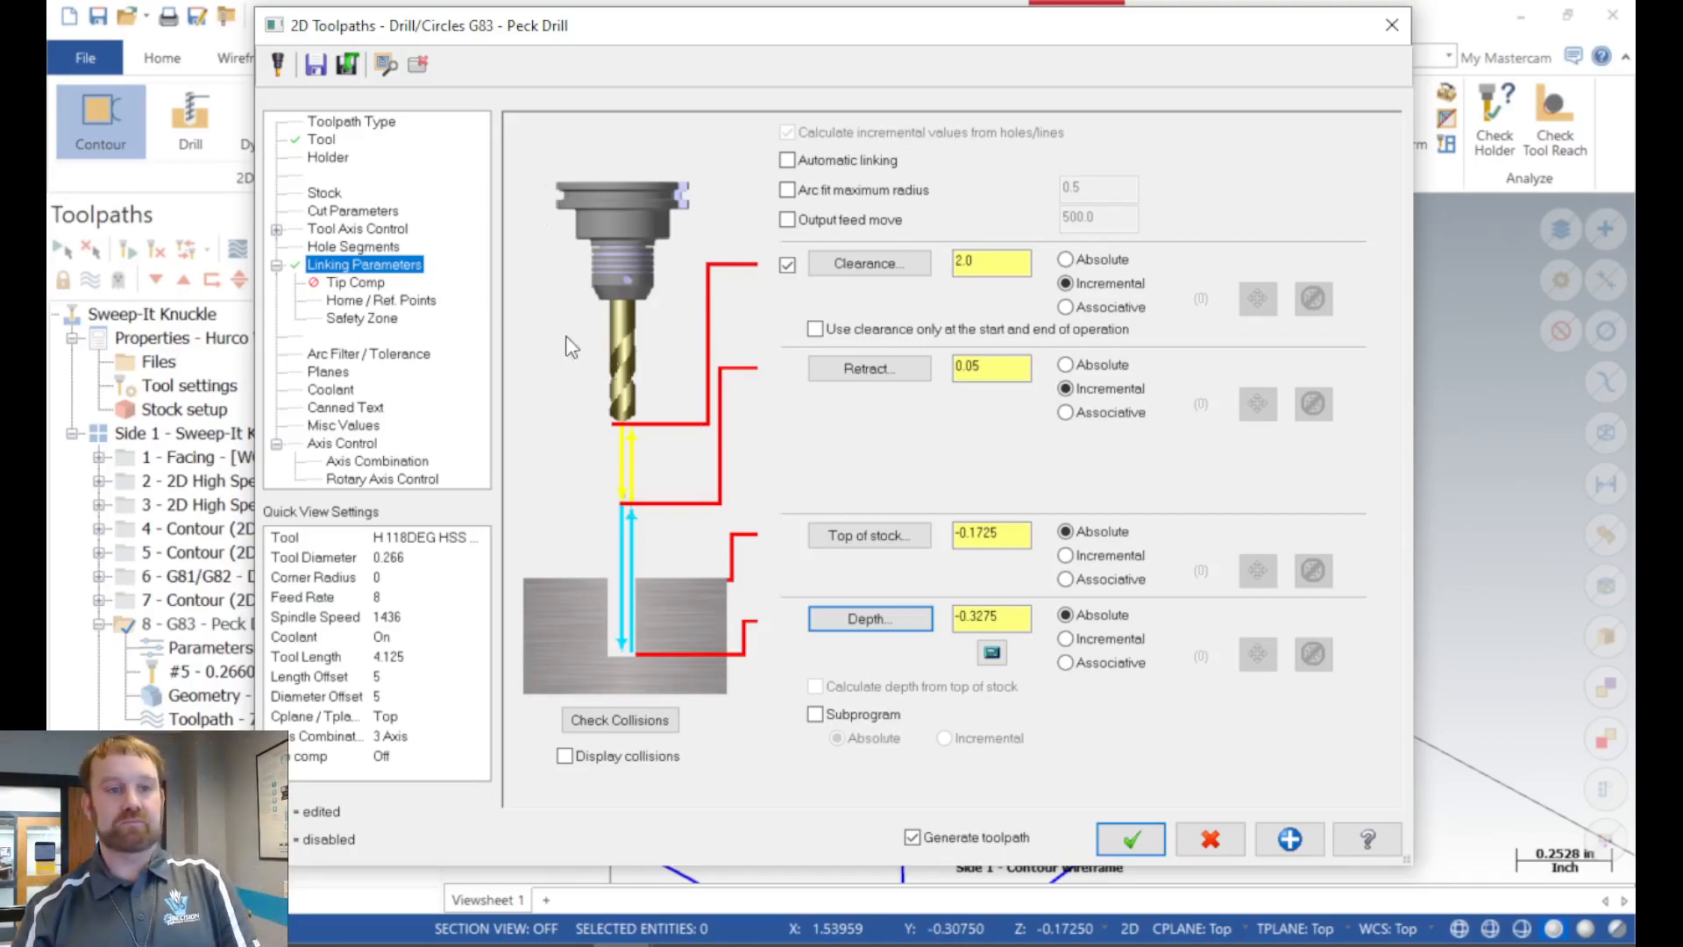
Enable tip compensation with a breakthrough amount of 0.05 and check the drill operation's coolant settings.
click(369, 284)
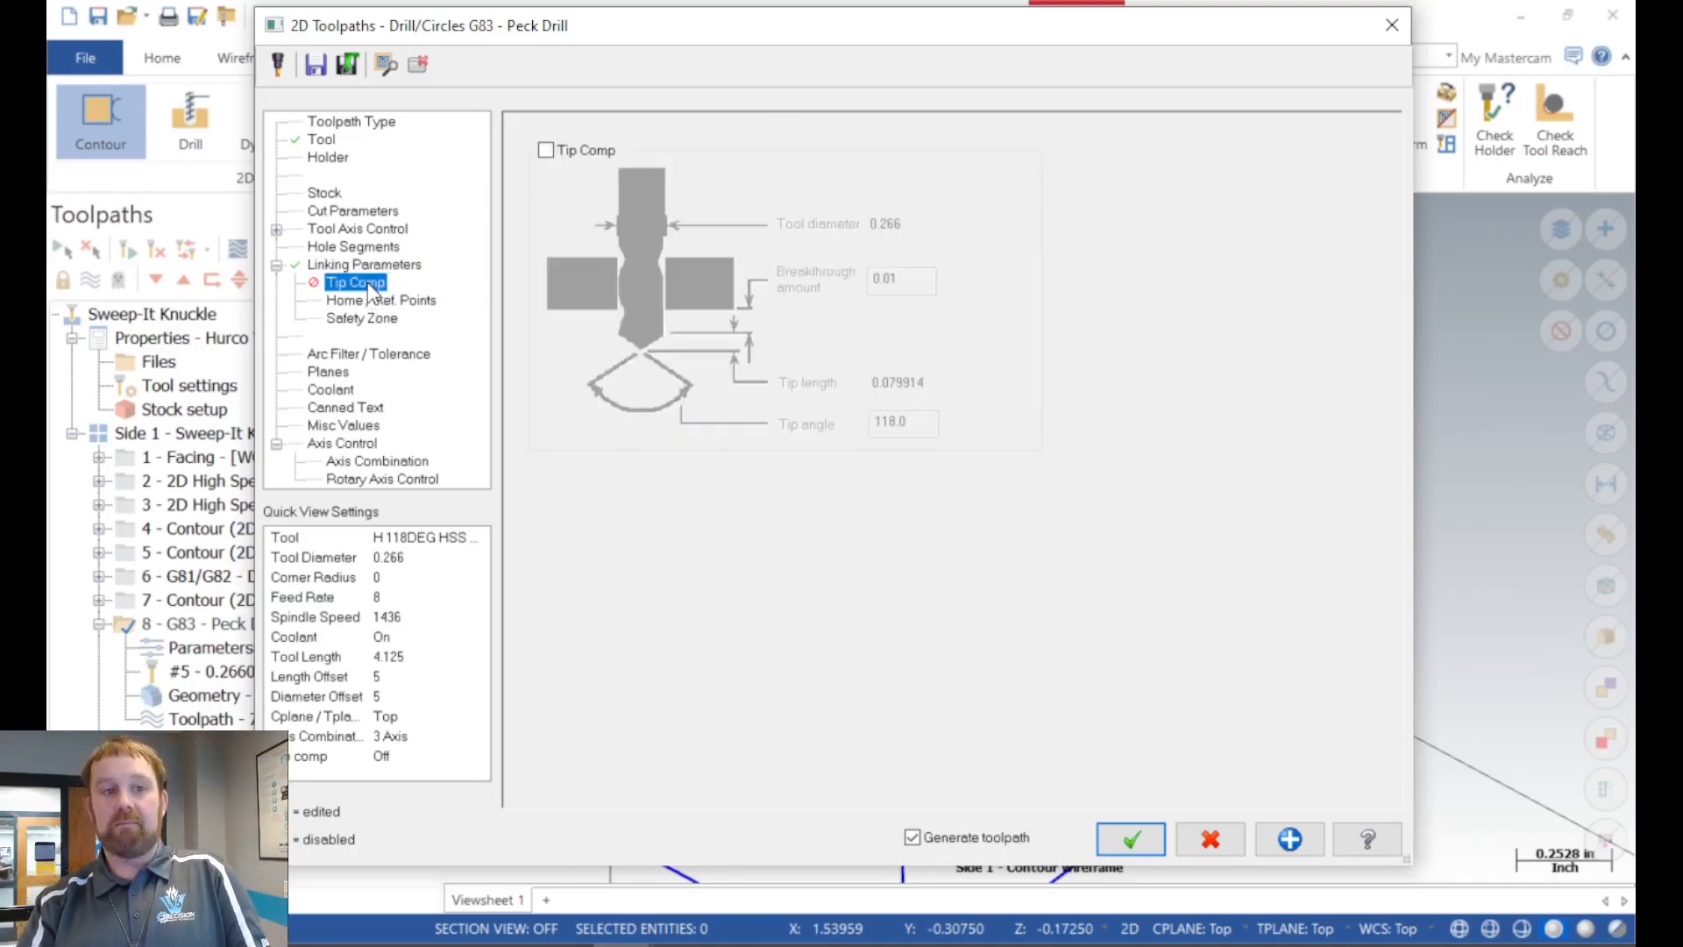
click(546, 151)
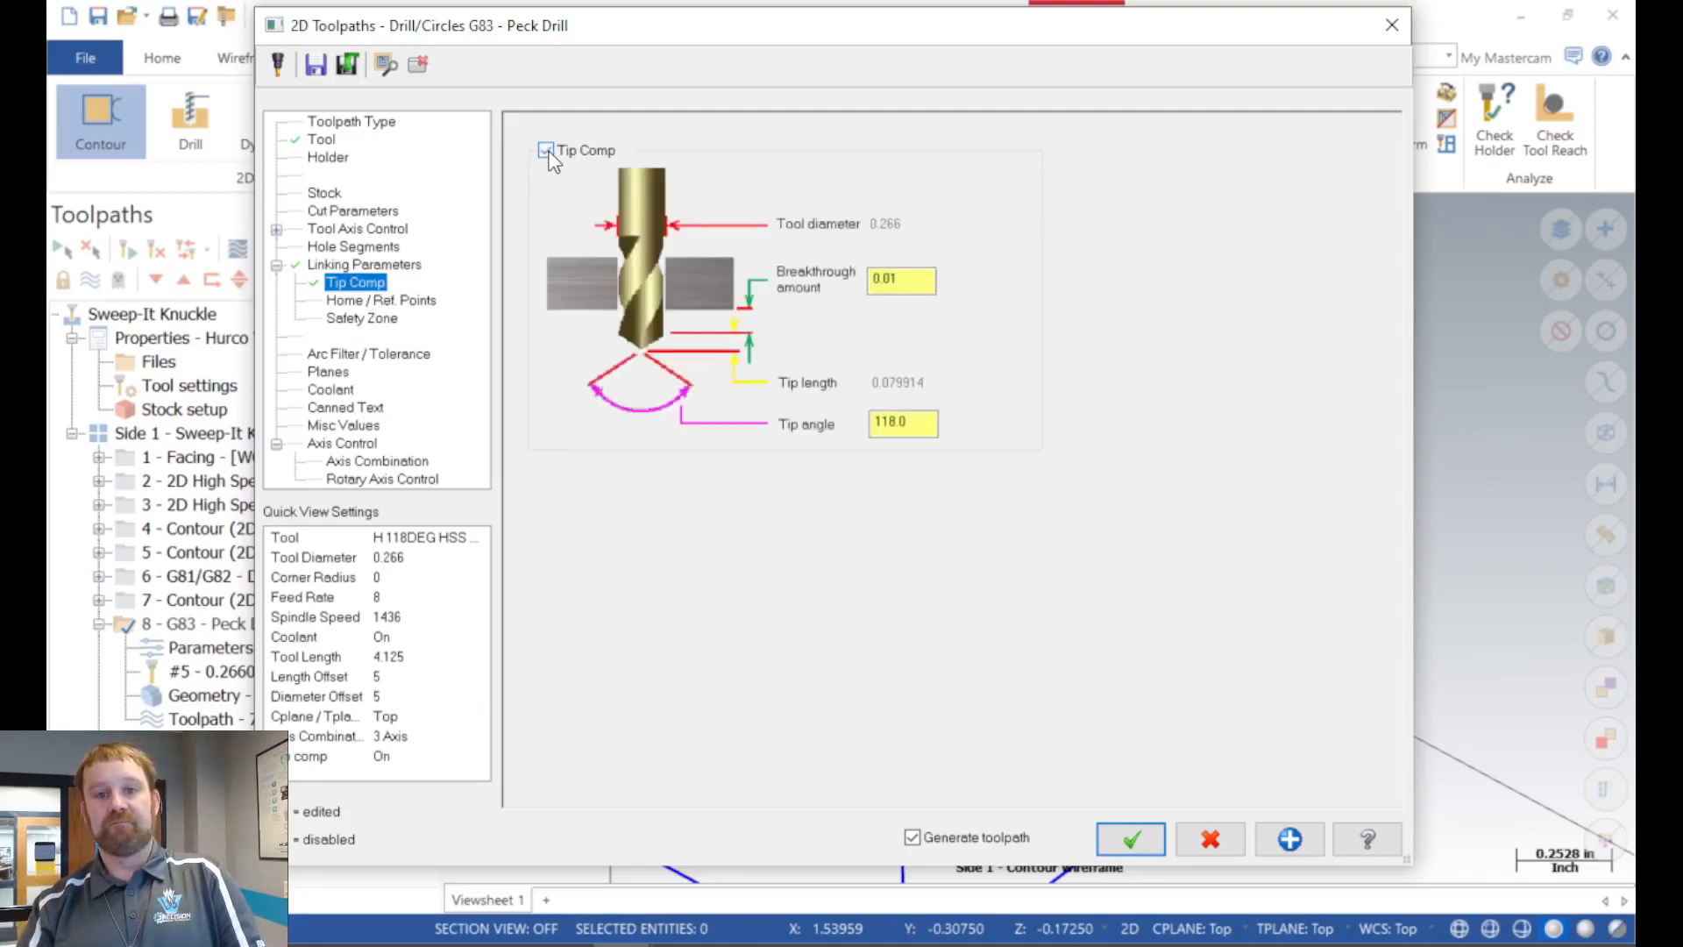
double_click(888, 278)
text(.05)
key(Return)
click(888, 280)
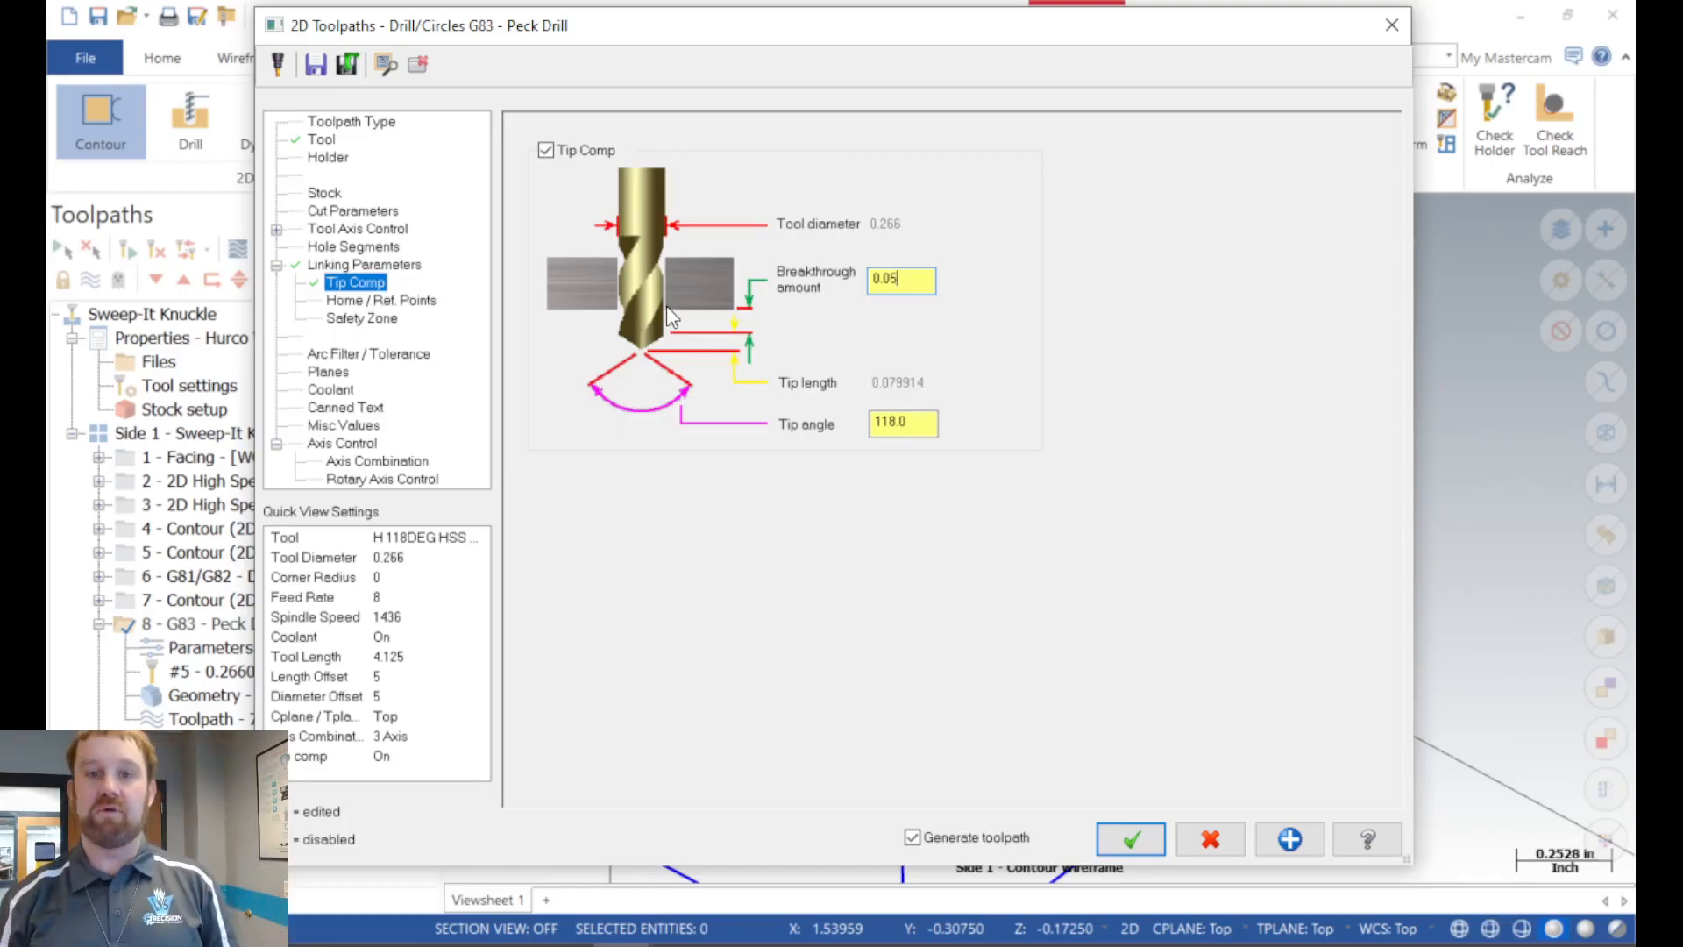
click(329, 372)
click(330, 391)
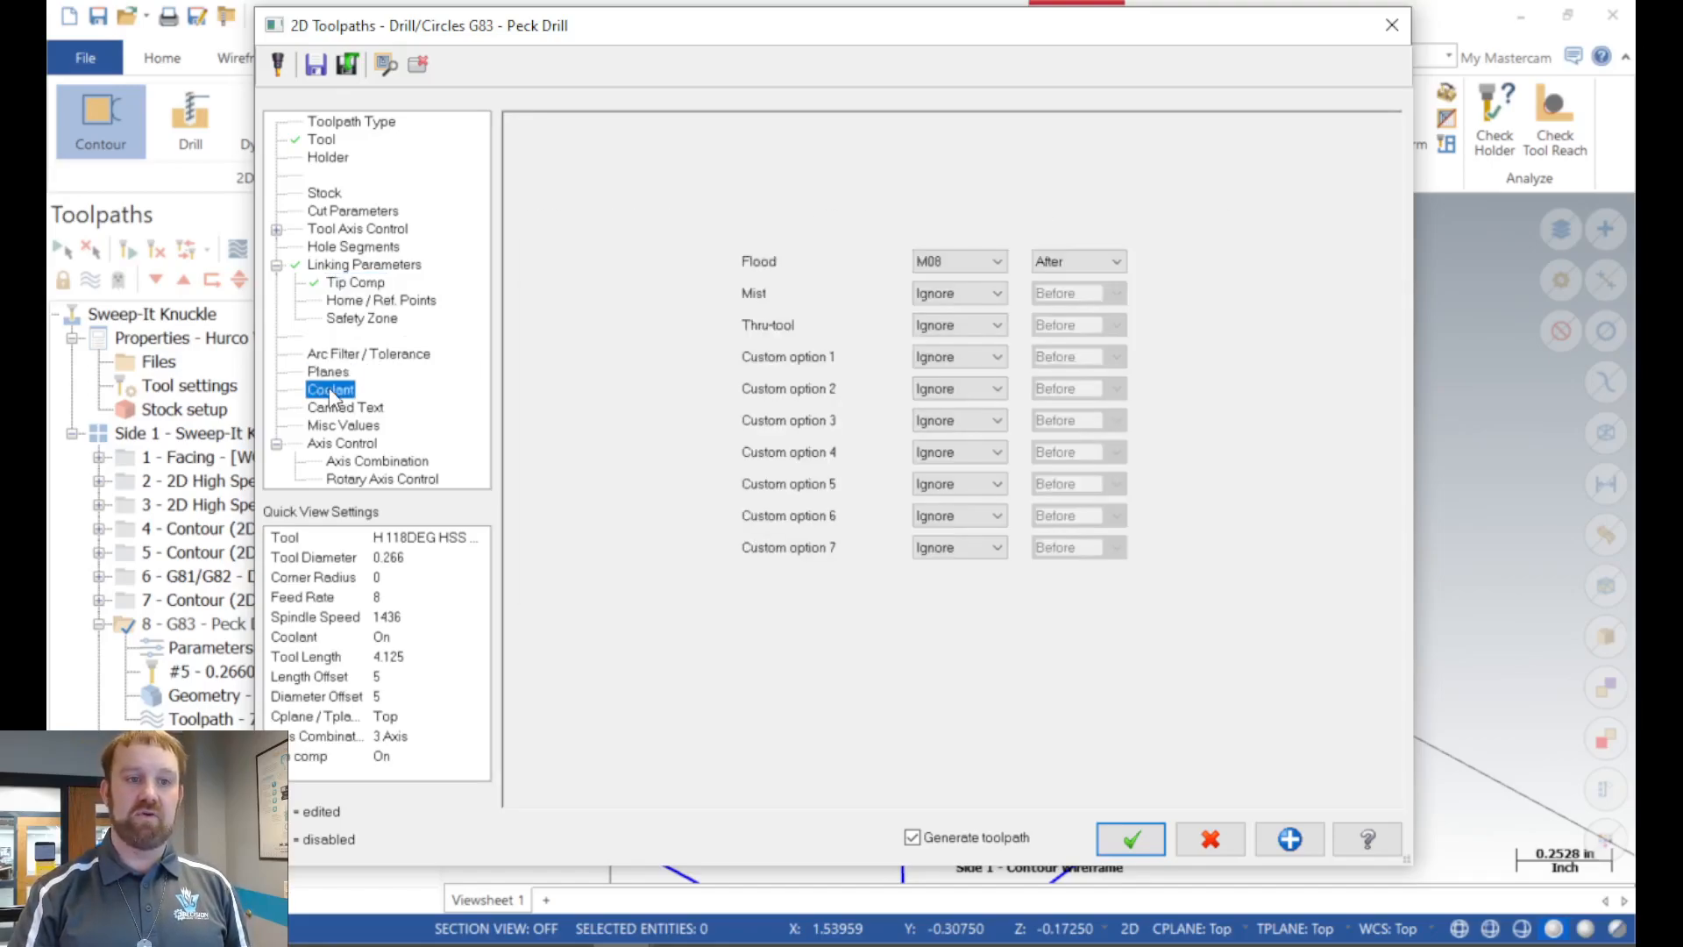
Accept the G83 peck drill parameters to generate its toolpath and collapse the operation's details.
click(1134, 855)
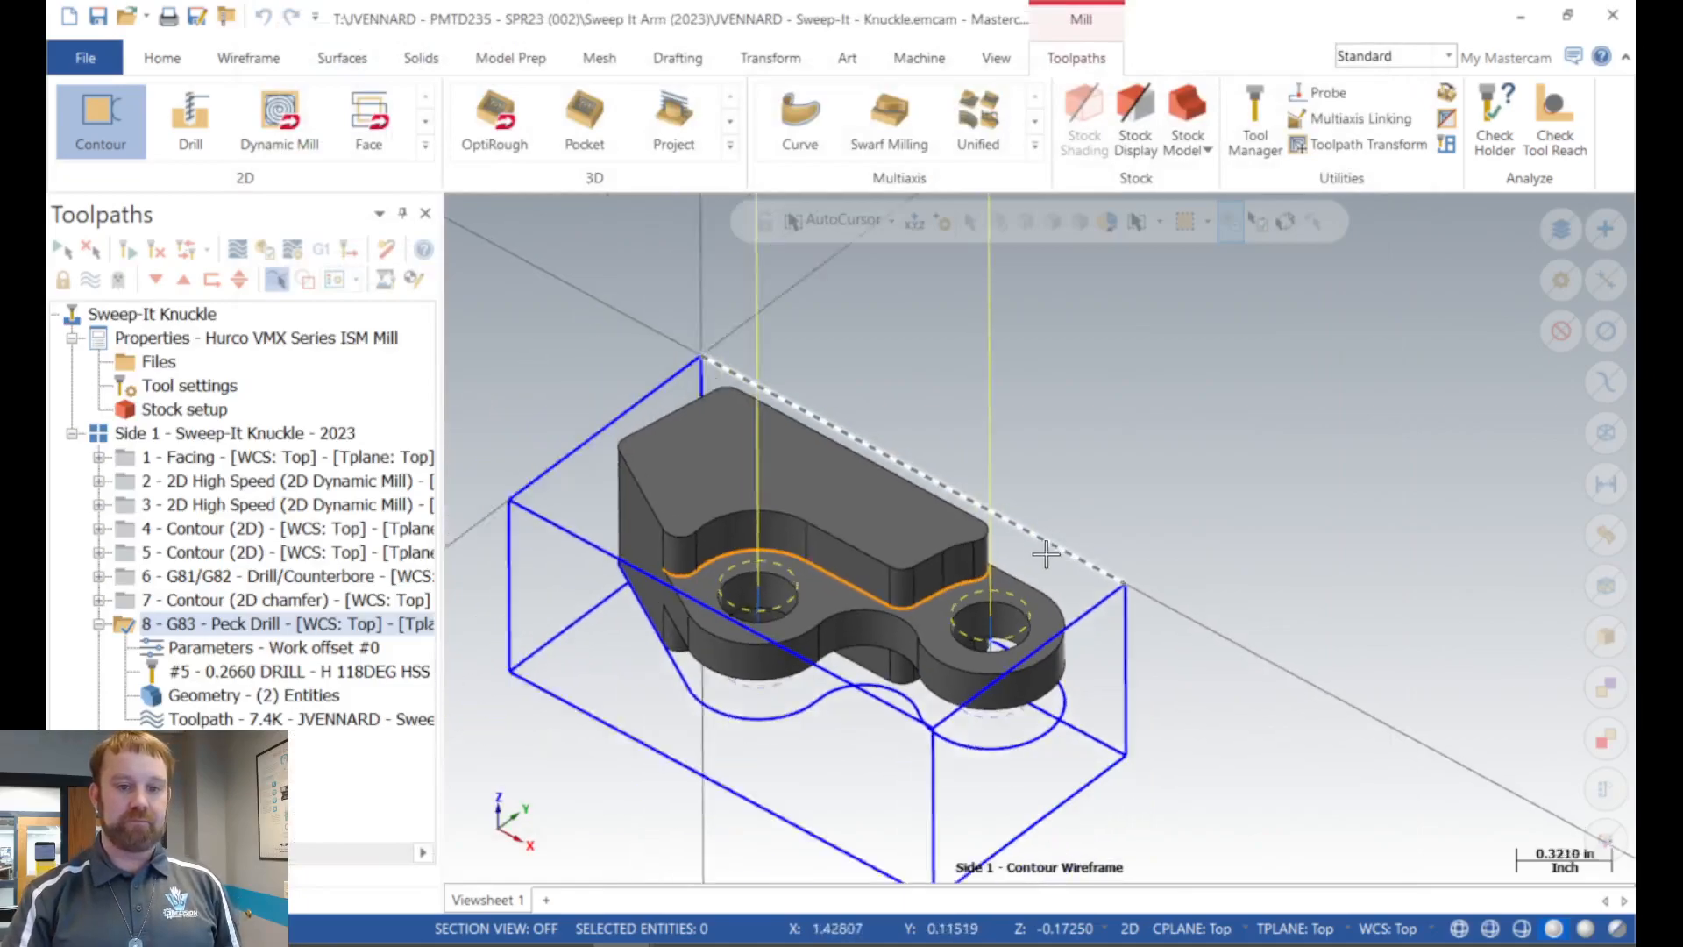
click(99, 623)
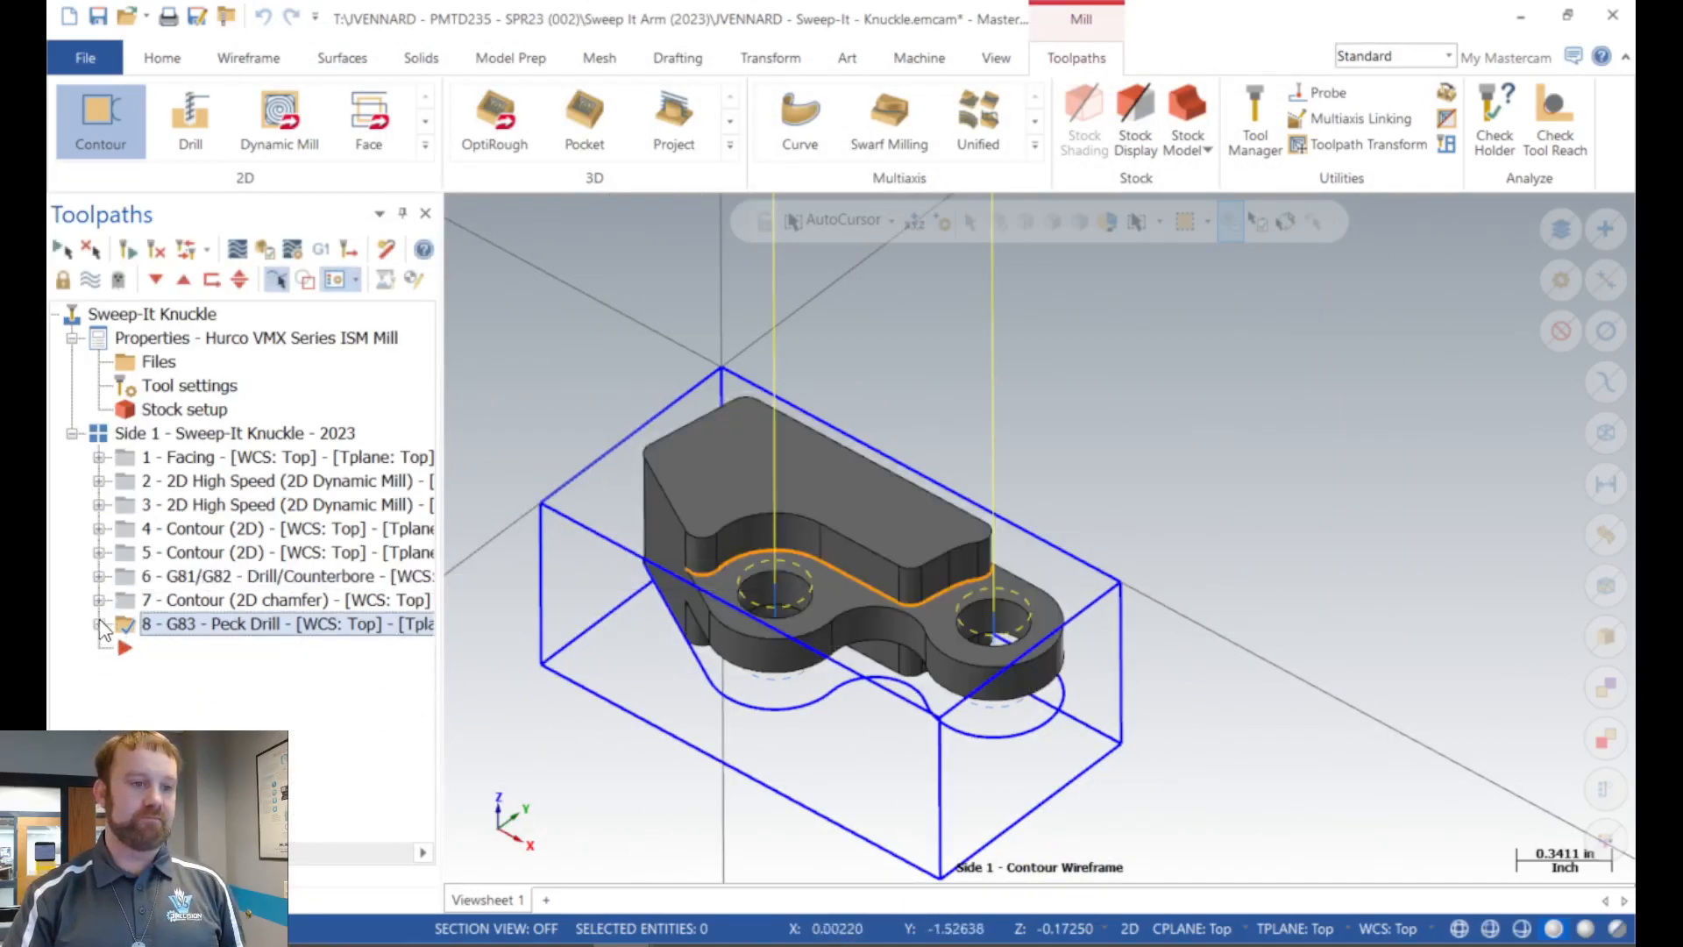
Verify all eight Side 1 operations in the simulator by running the full program on the stock, and close the simulator.
click(154, 433)
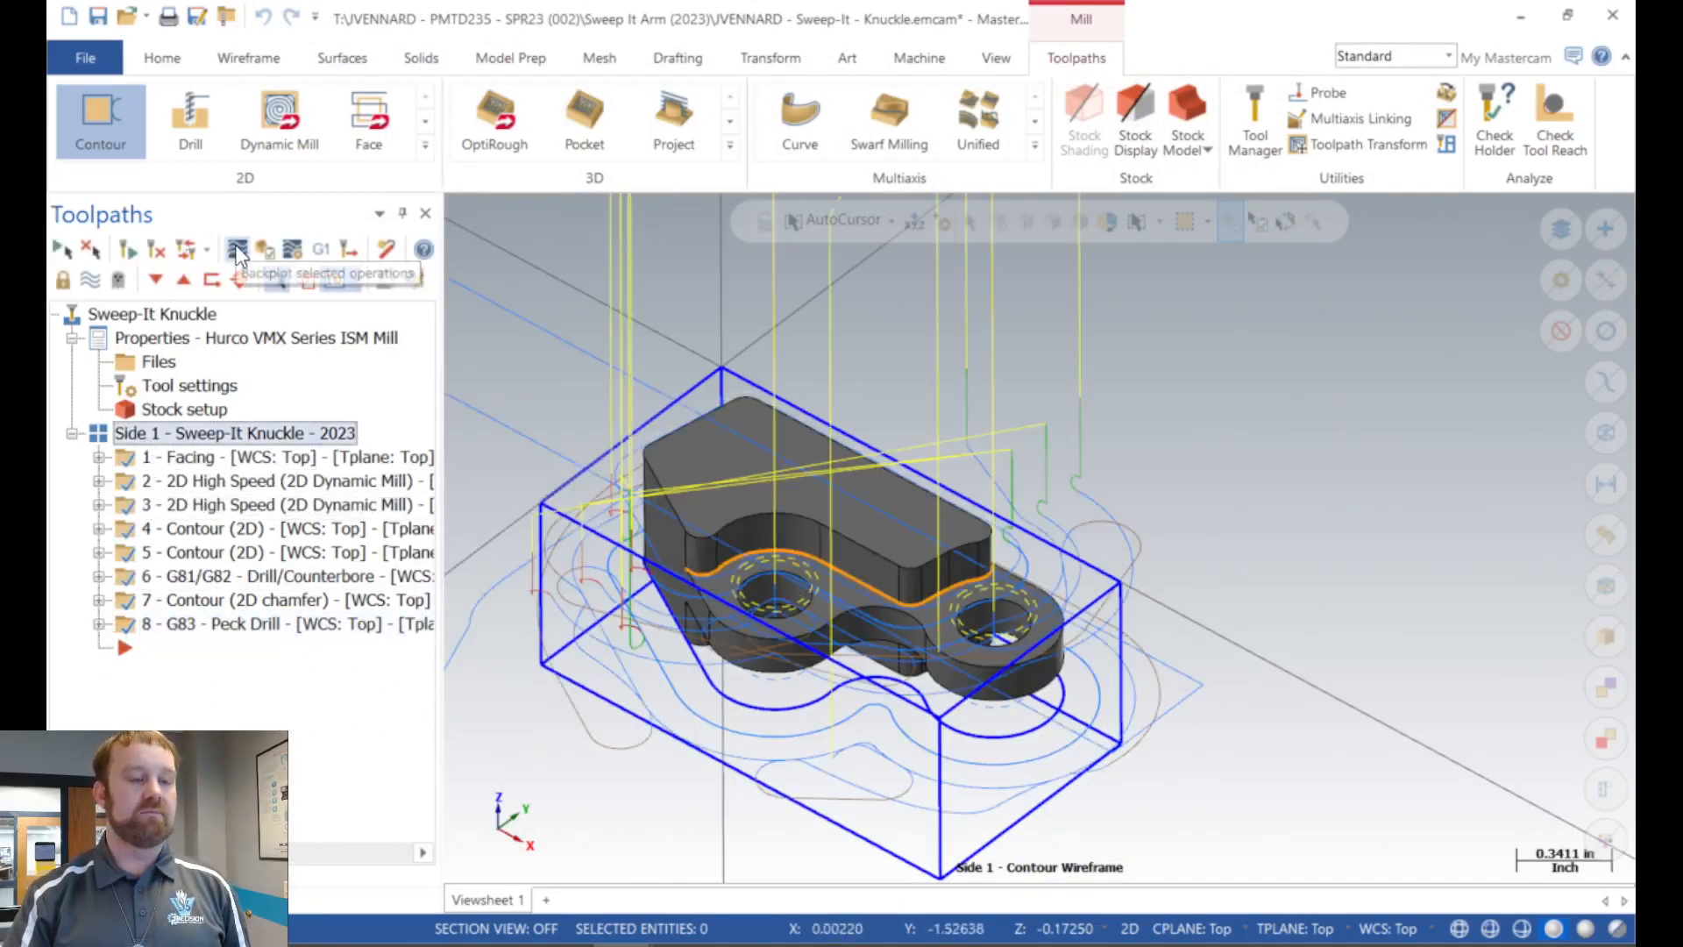
click(265, 250)
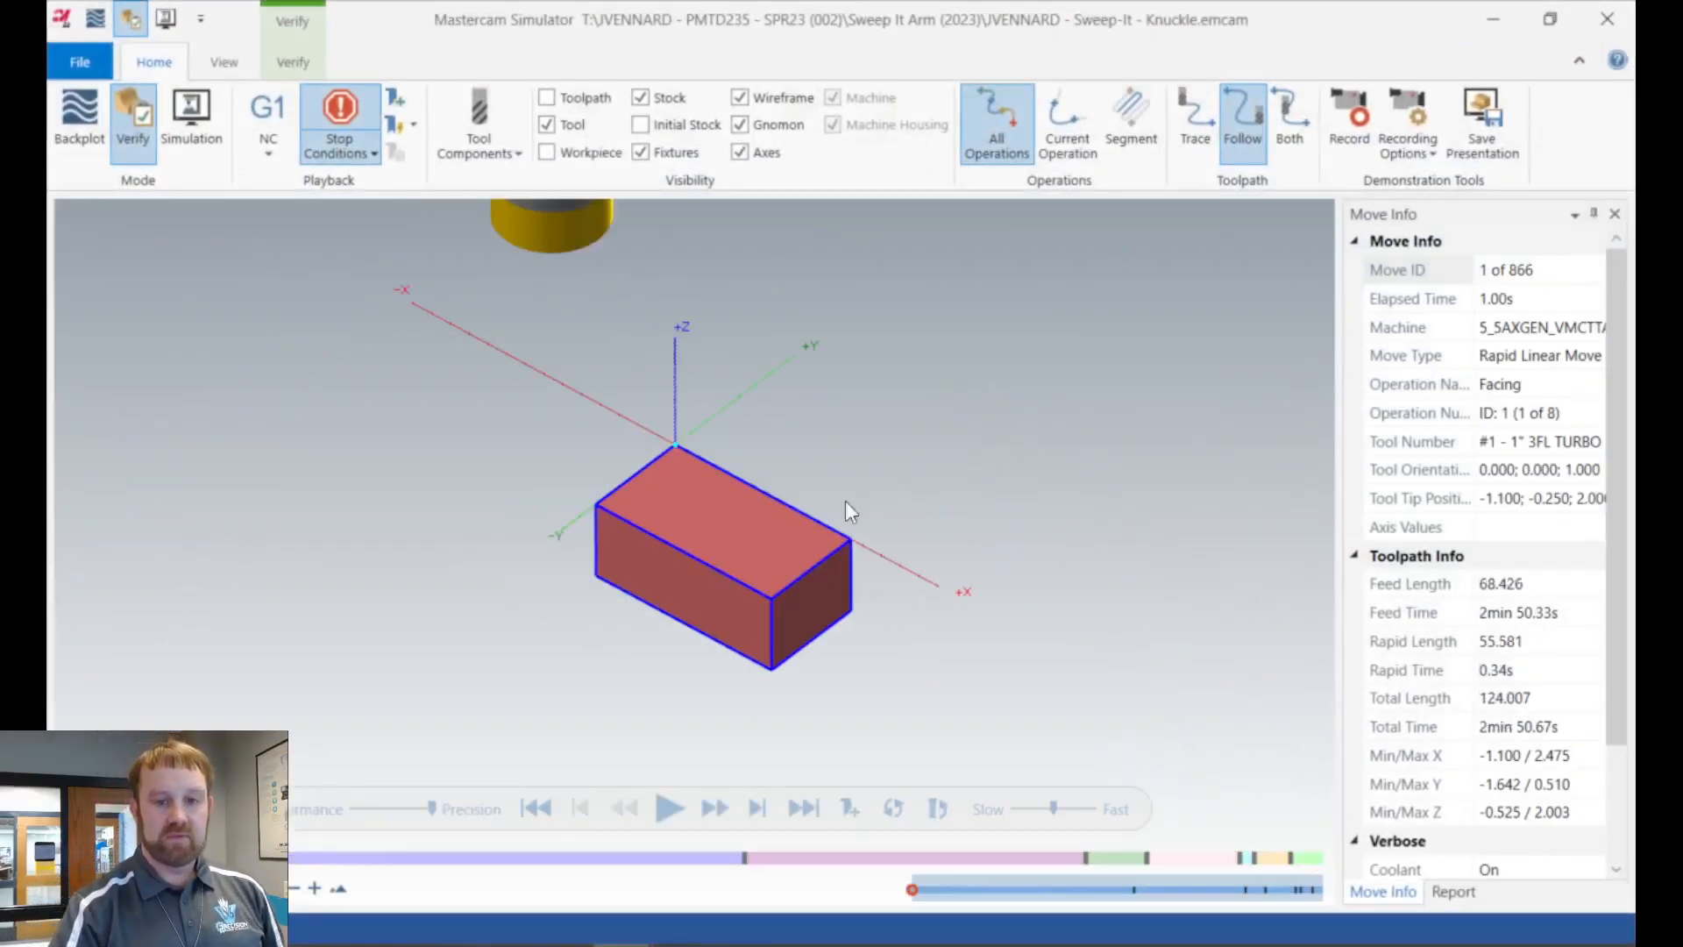
scroll(691, 653, up, 5)
scroll(750, 552, down, 3)
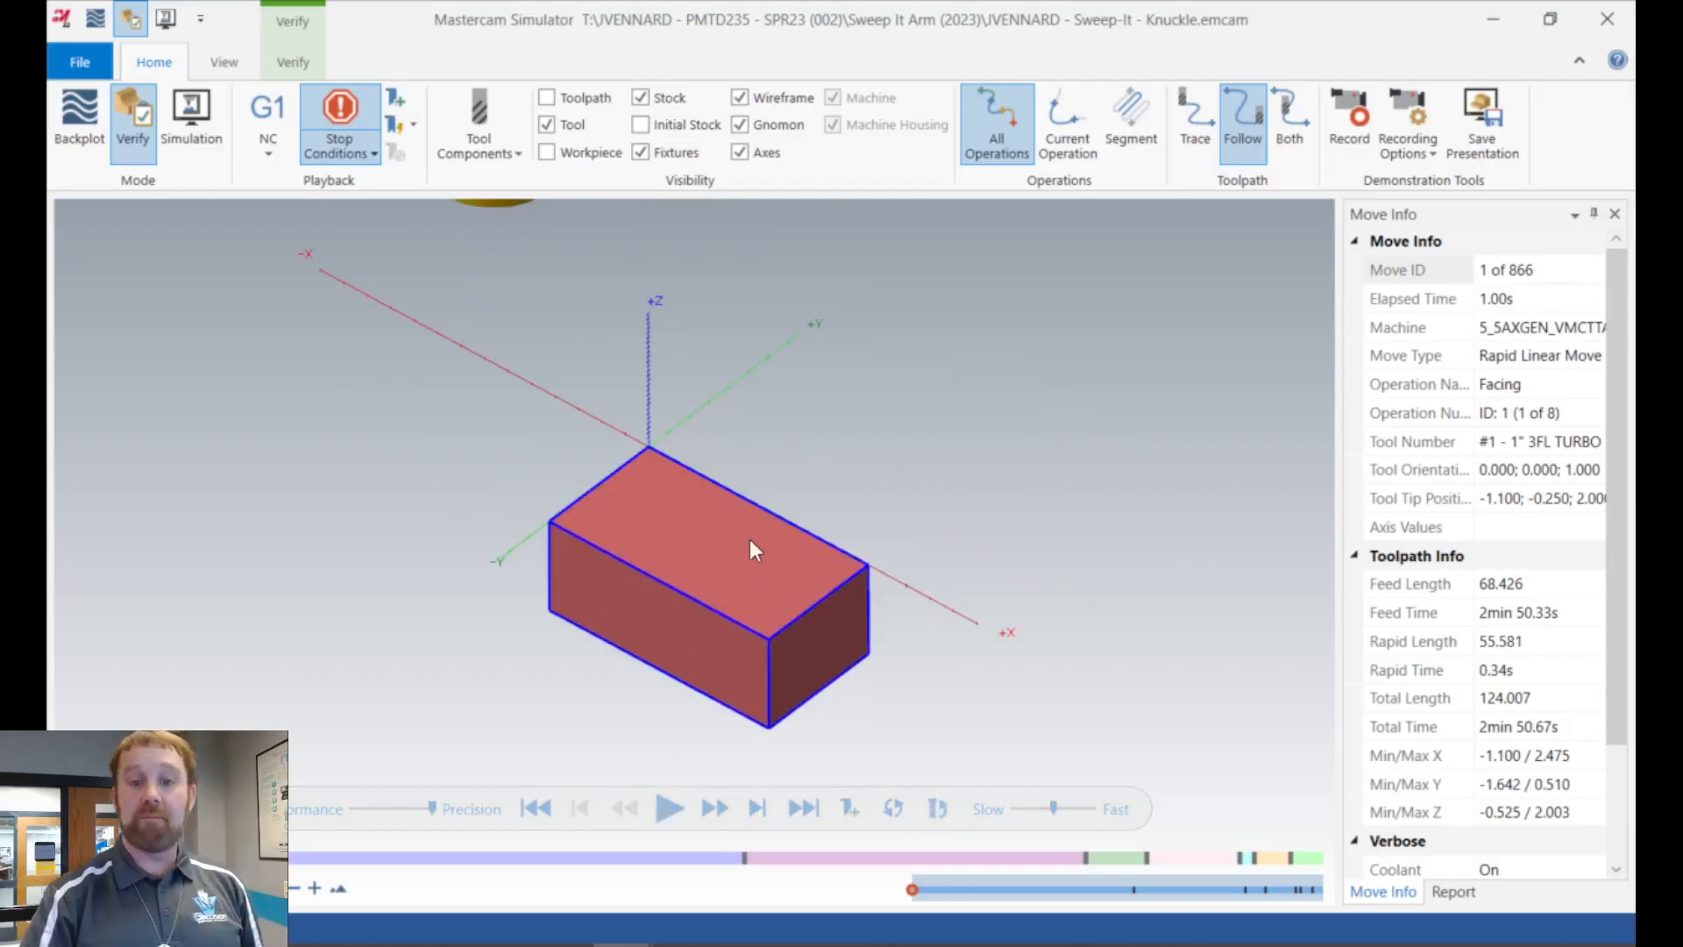
scroll(701, 614, up, 2)
scroll(638, 697, down, 1)
scroll(637, 741, up, 3)
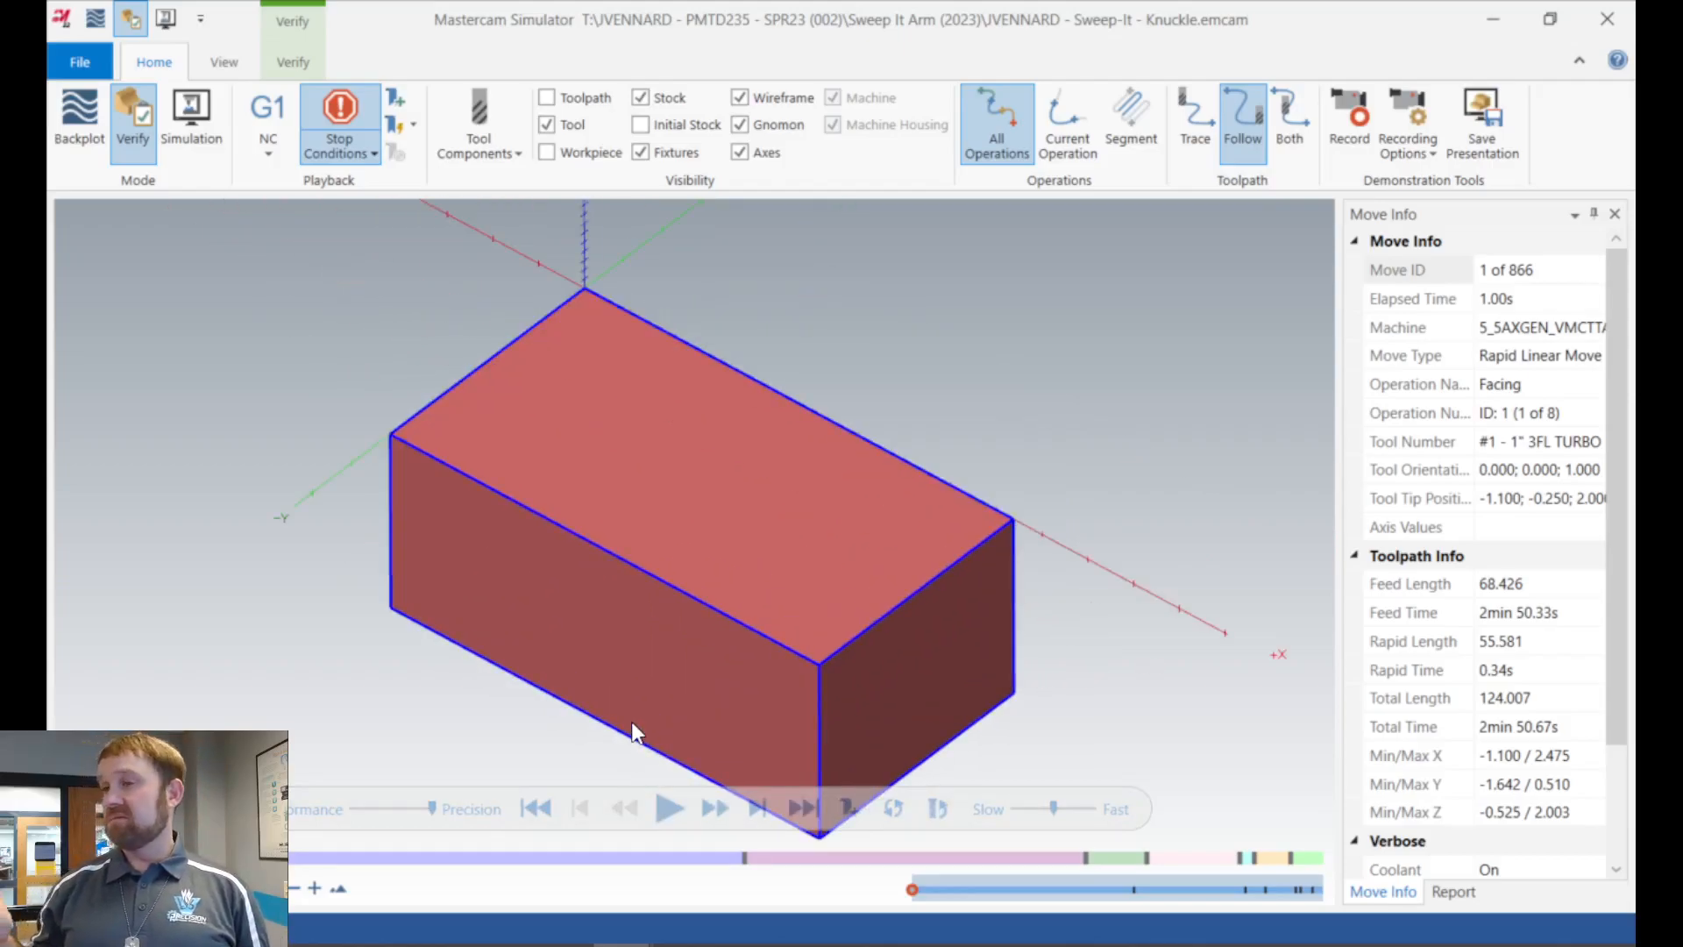
click(663, 807)
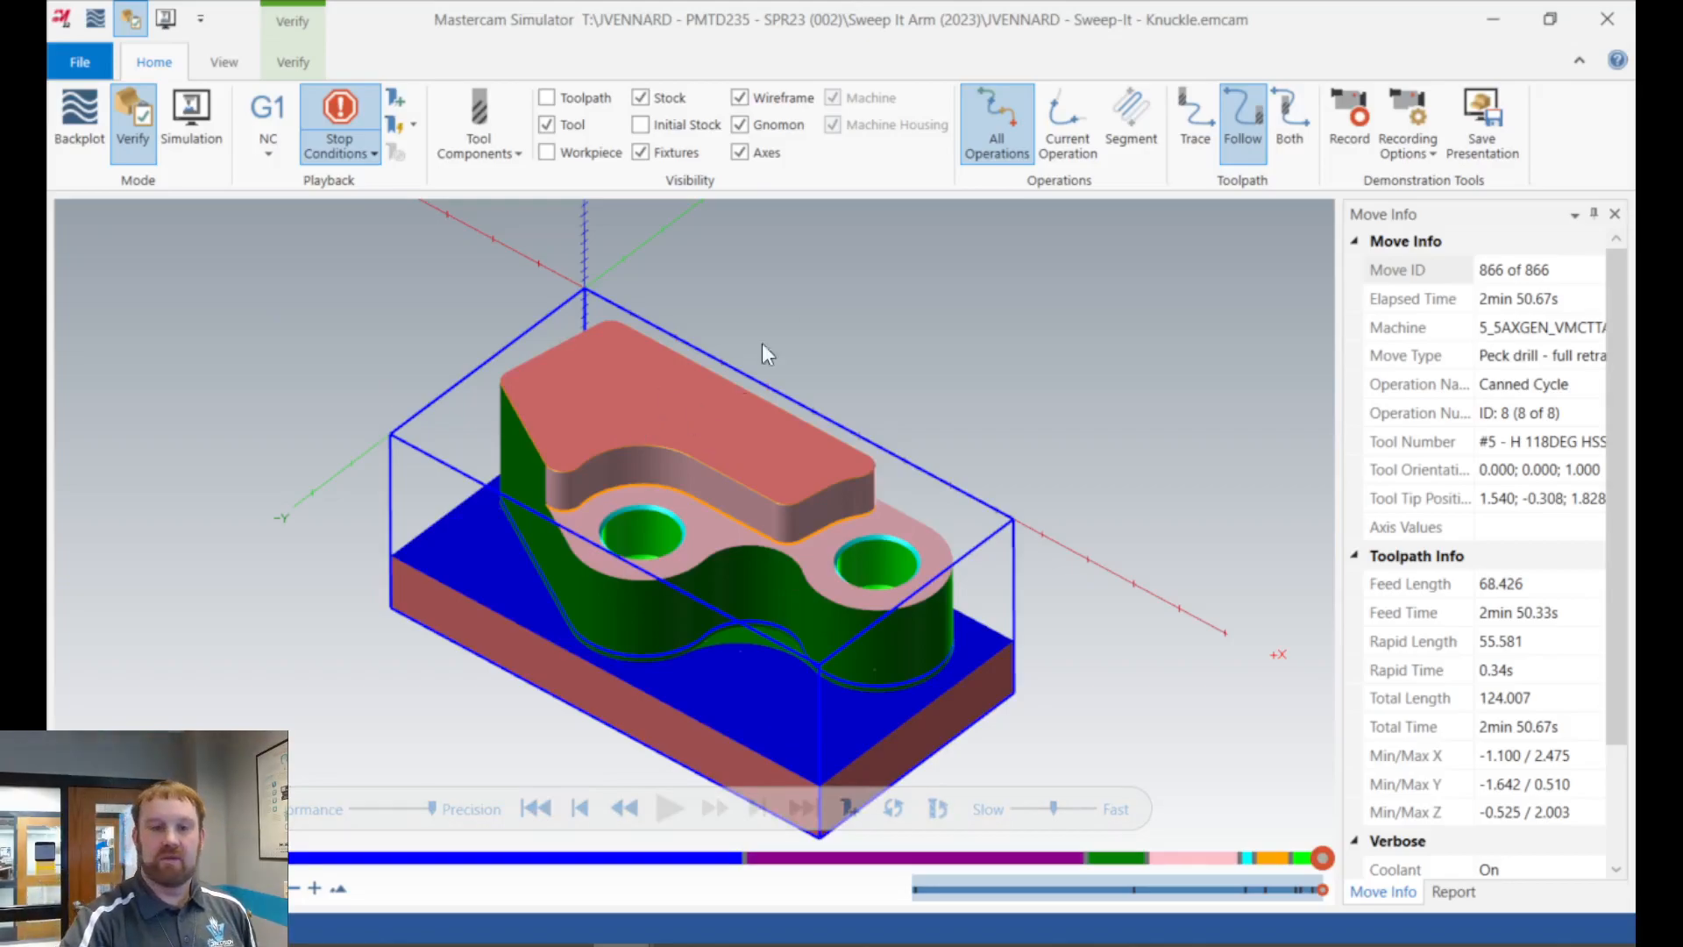
click(1607, 18)
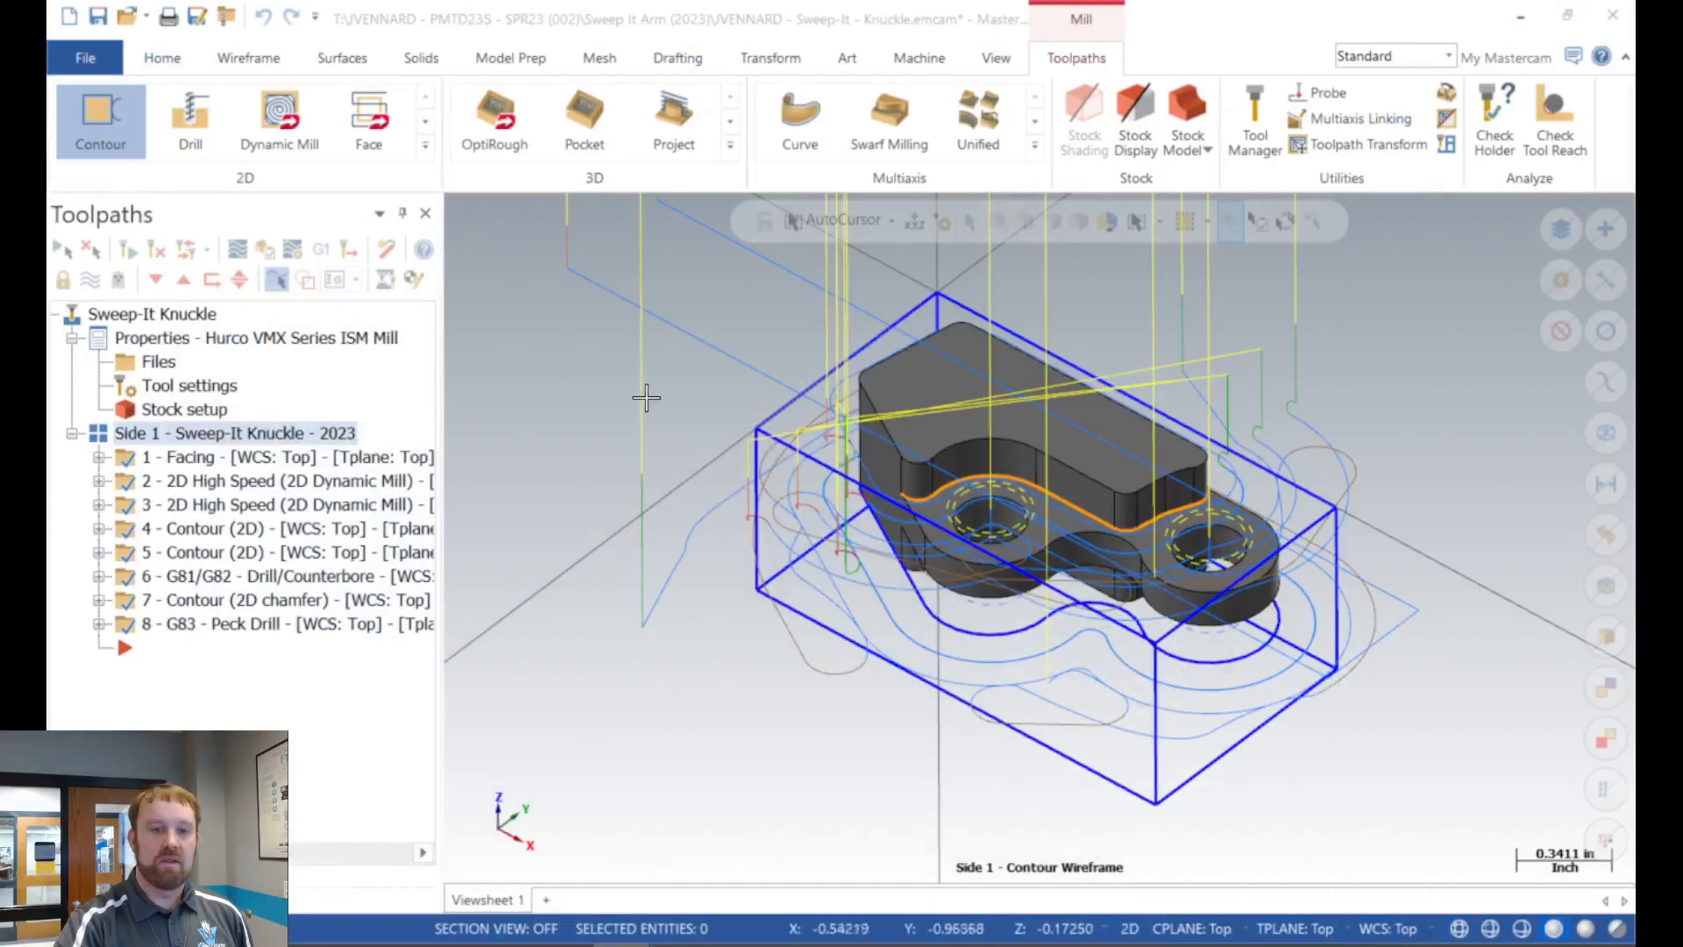
Turn off the toolpath display of the G83 peck drill operation so only the part geometry shows.
click(317, 624)
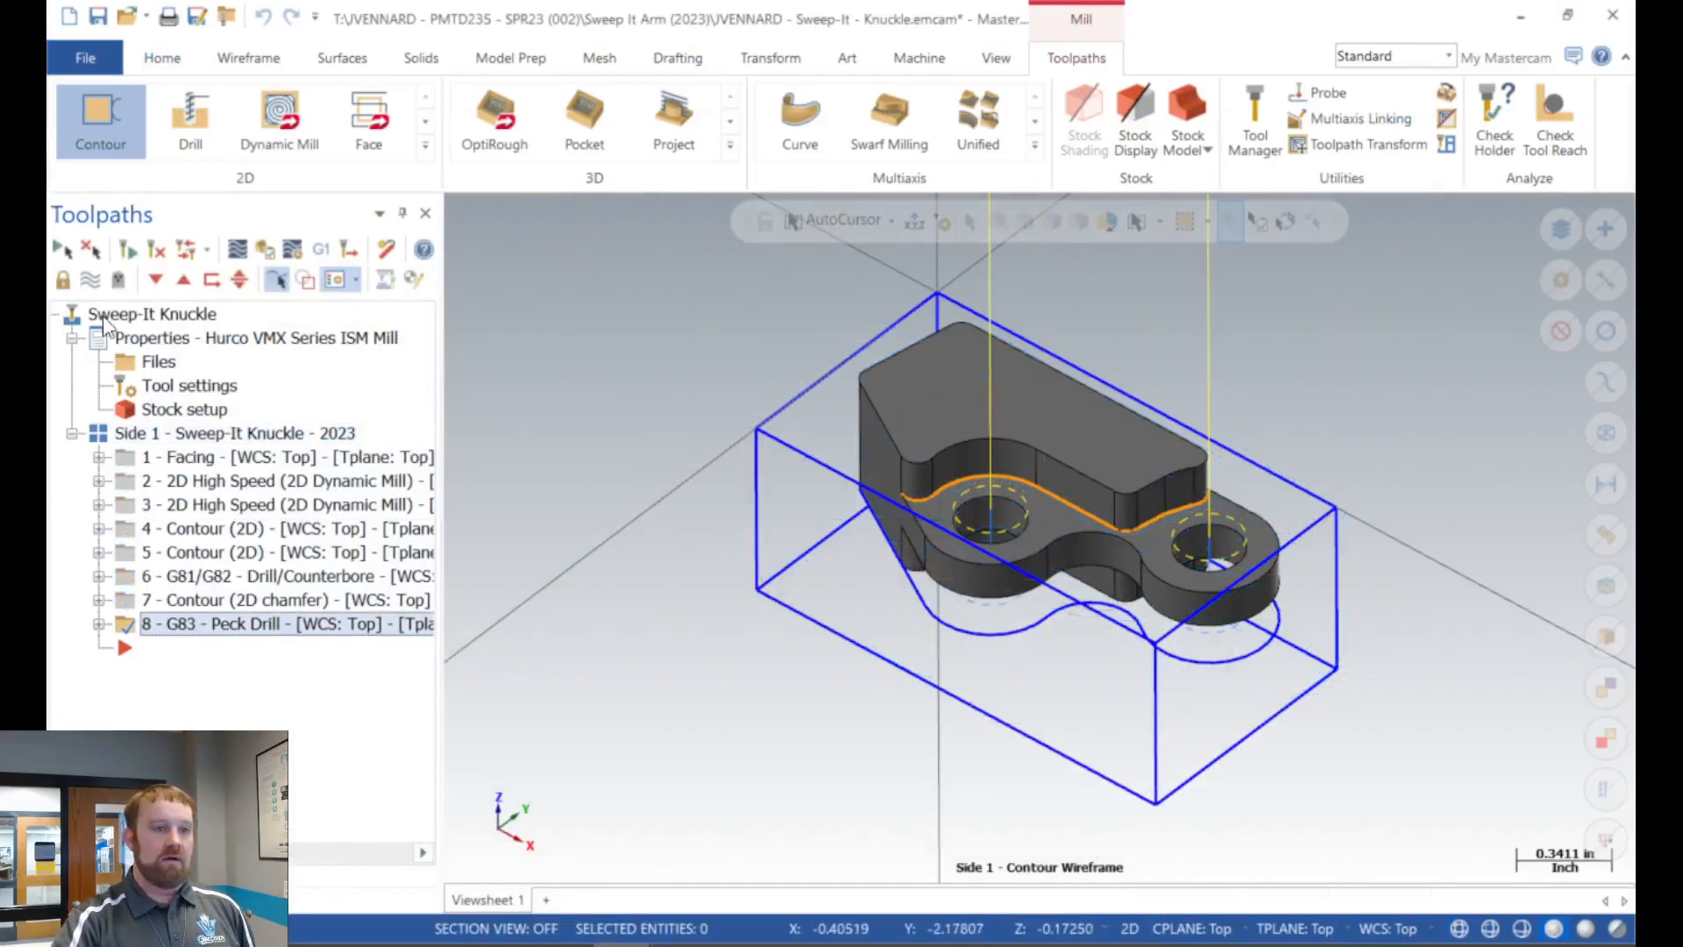
click(91, 279)
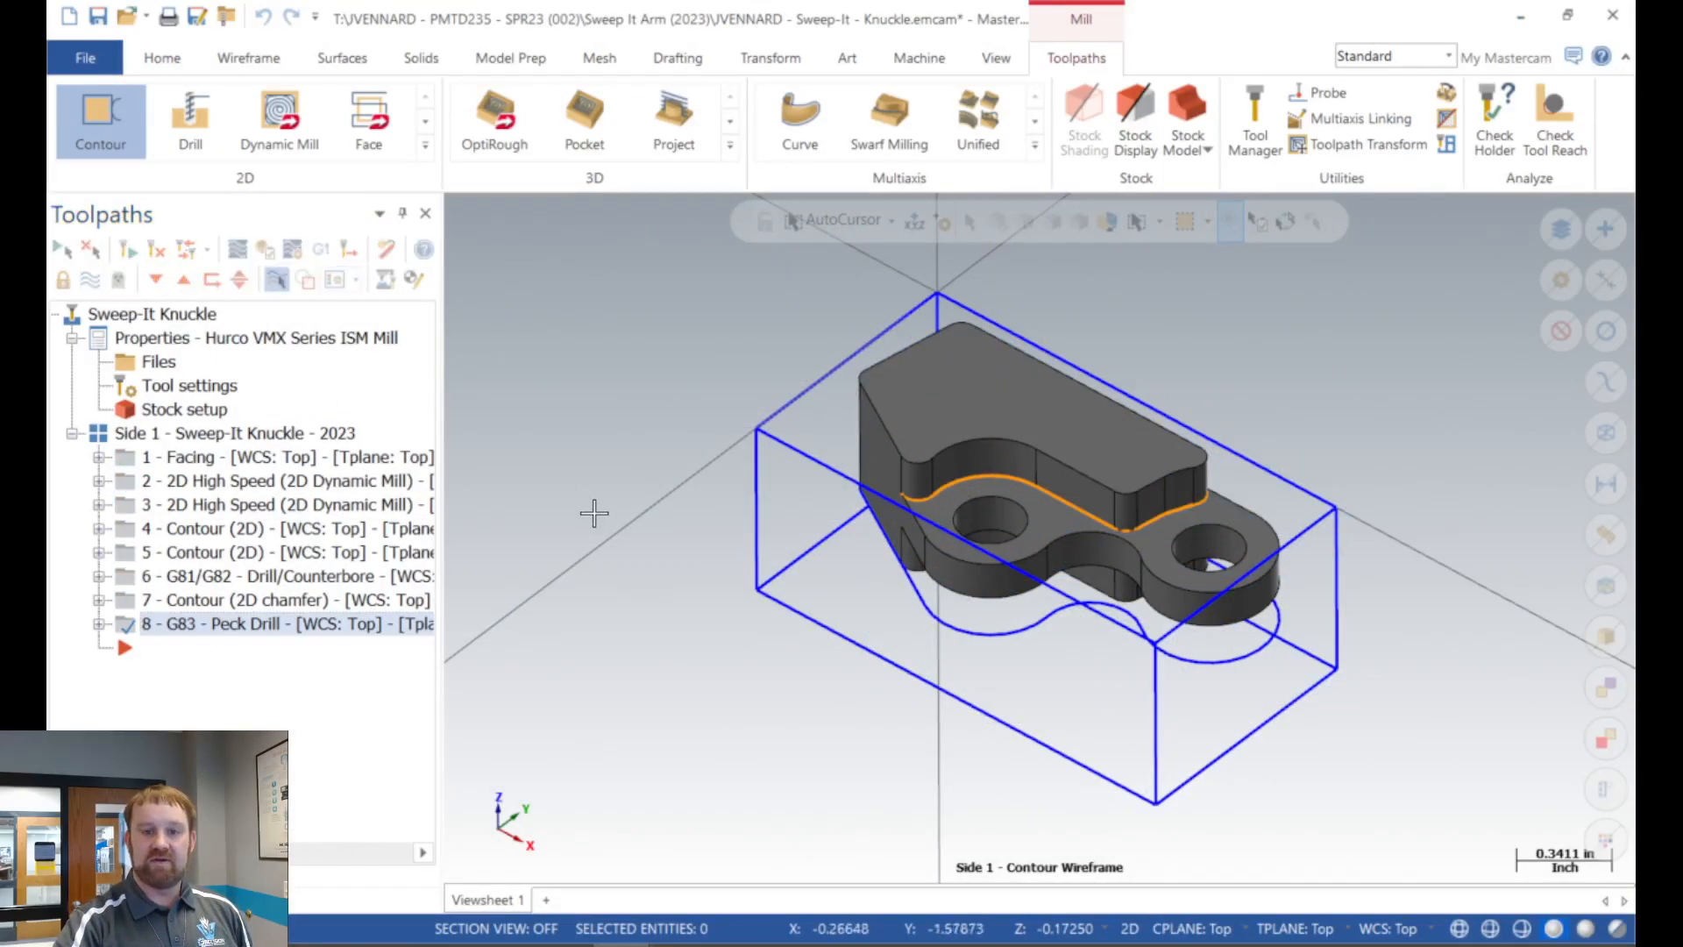
scroll(595, 514, down, 1)
scroll(1060, 377, up, 2)
scroll(989, 364, down, 1)
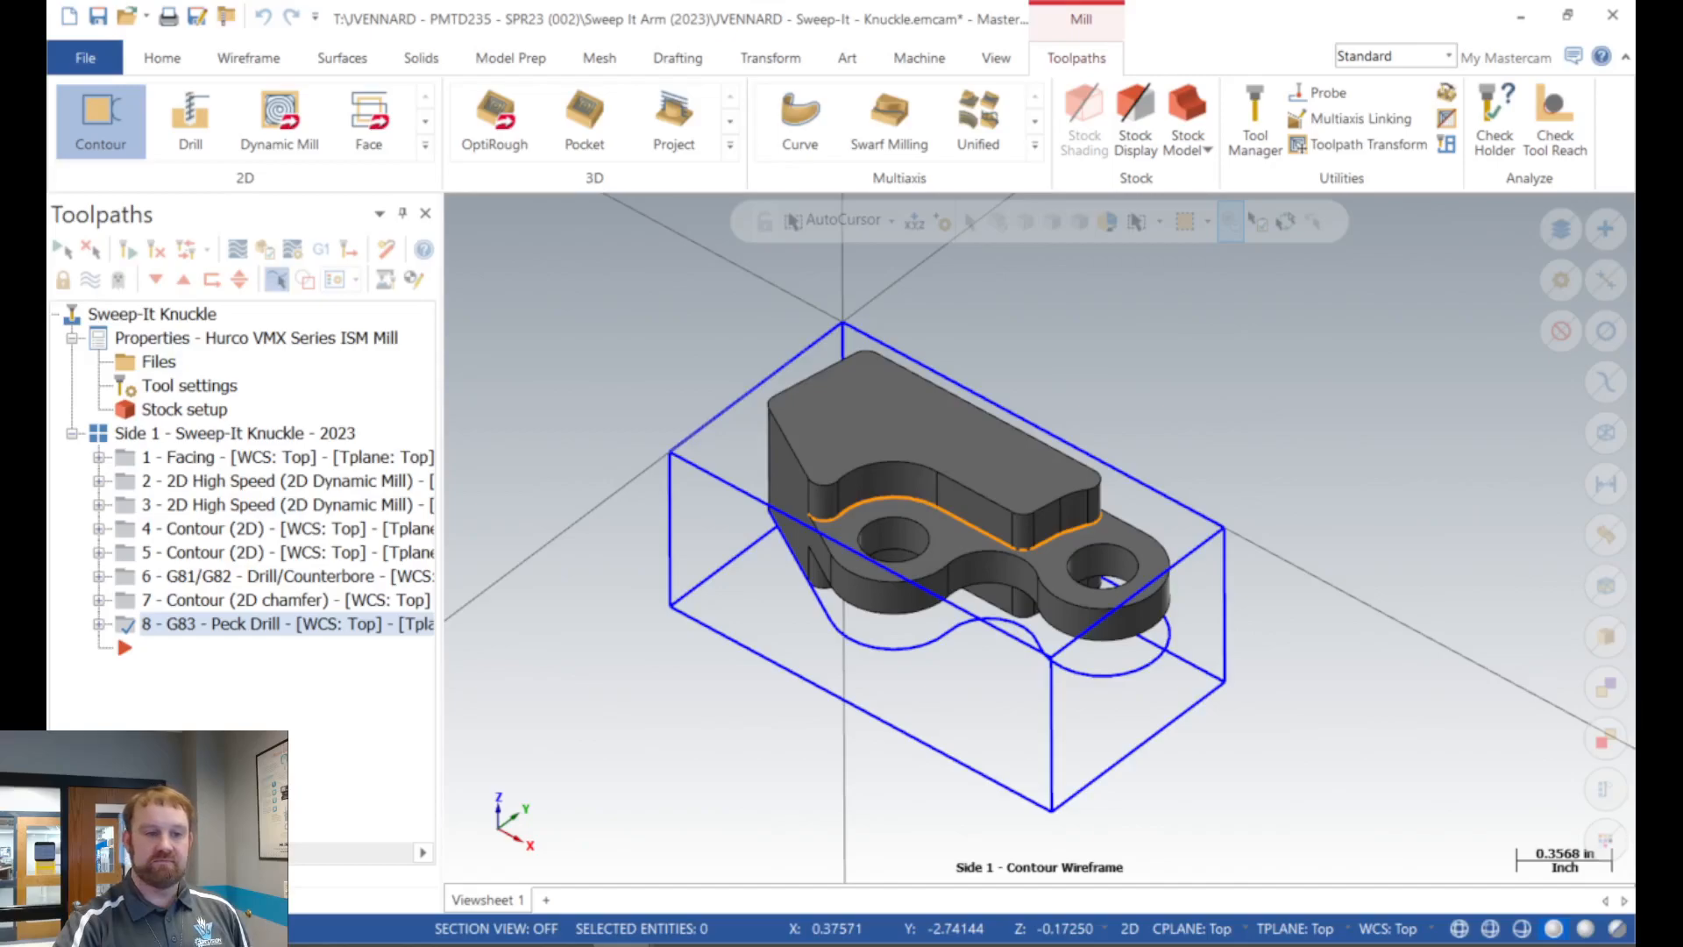
Make the SOLID level active and hide the Stock Wireframe and Side 1 - Contour Wireframe levels.
key(alt+z)
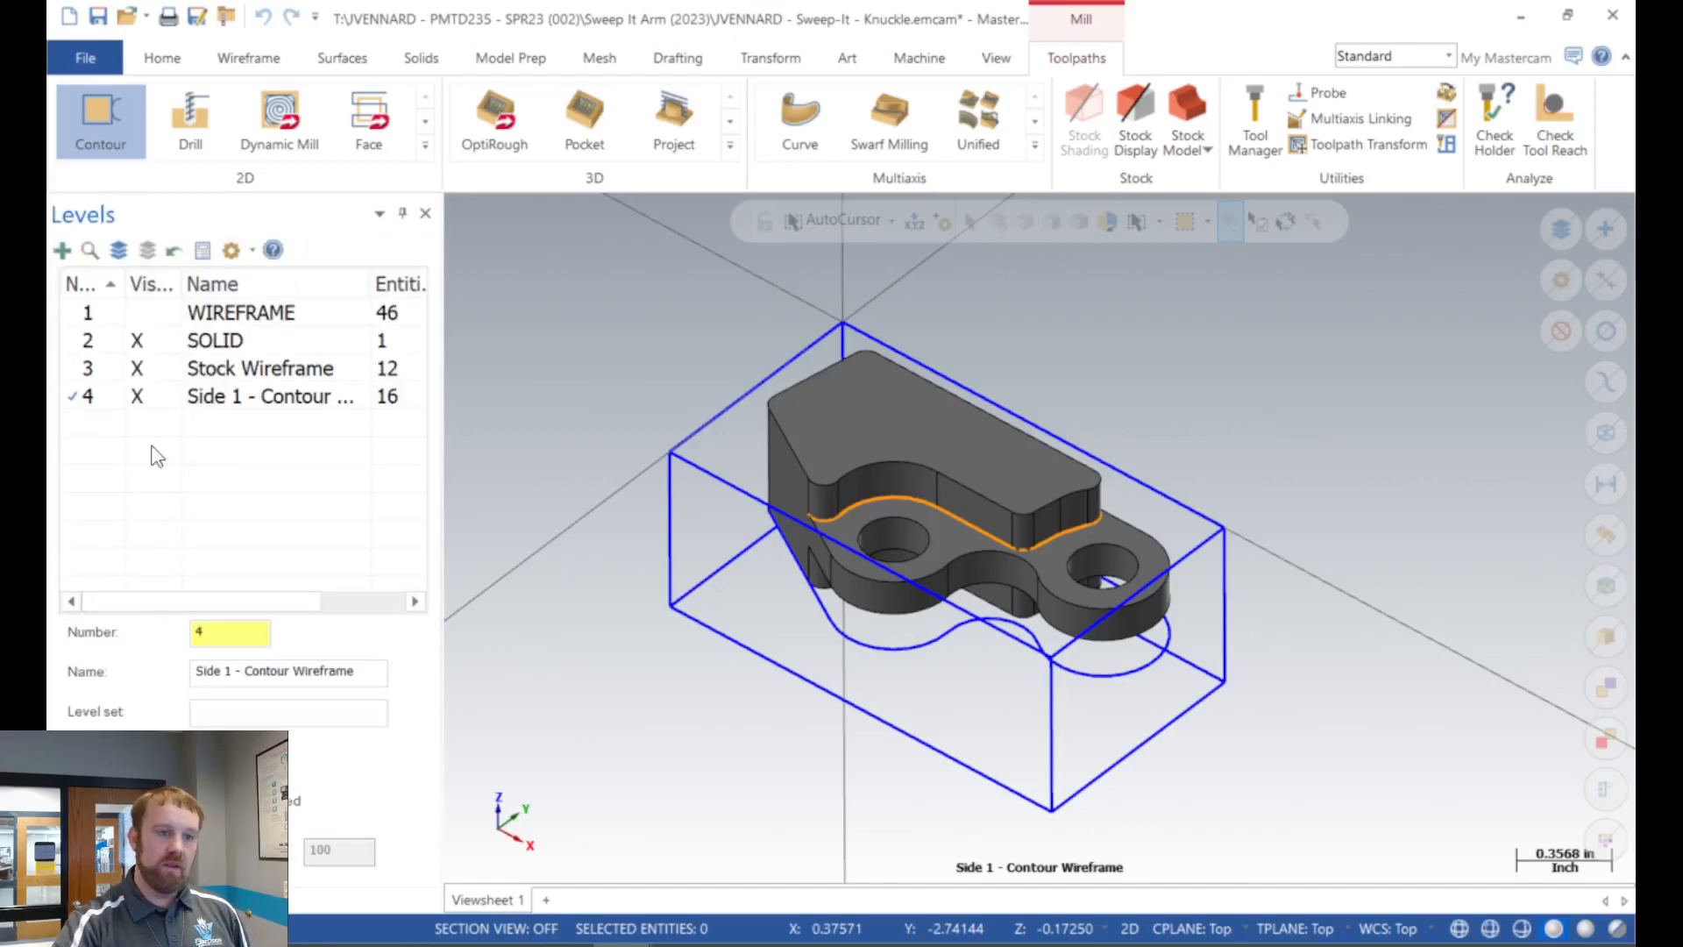
click(99, 340)
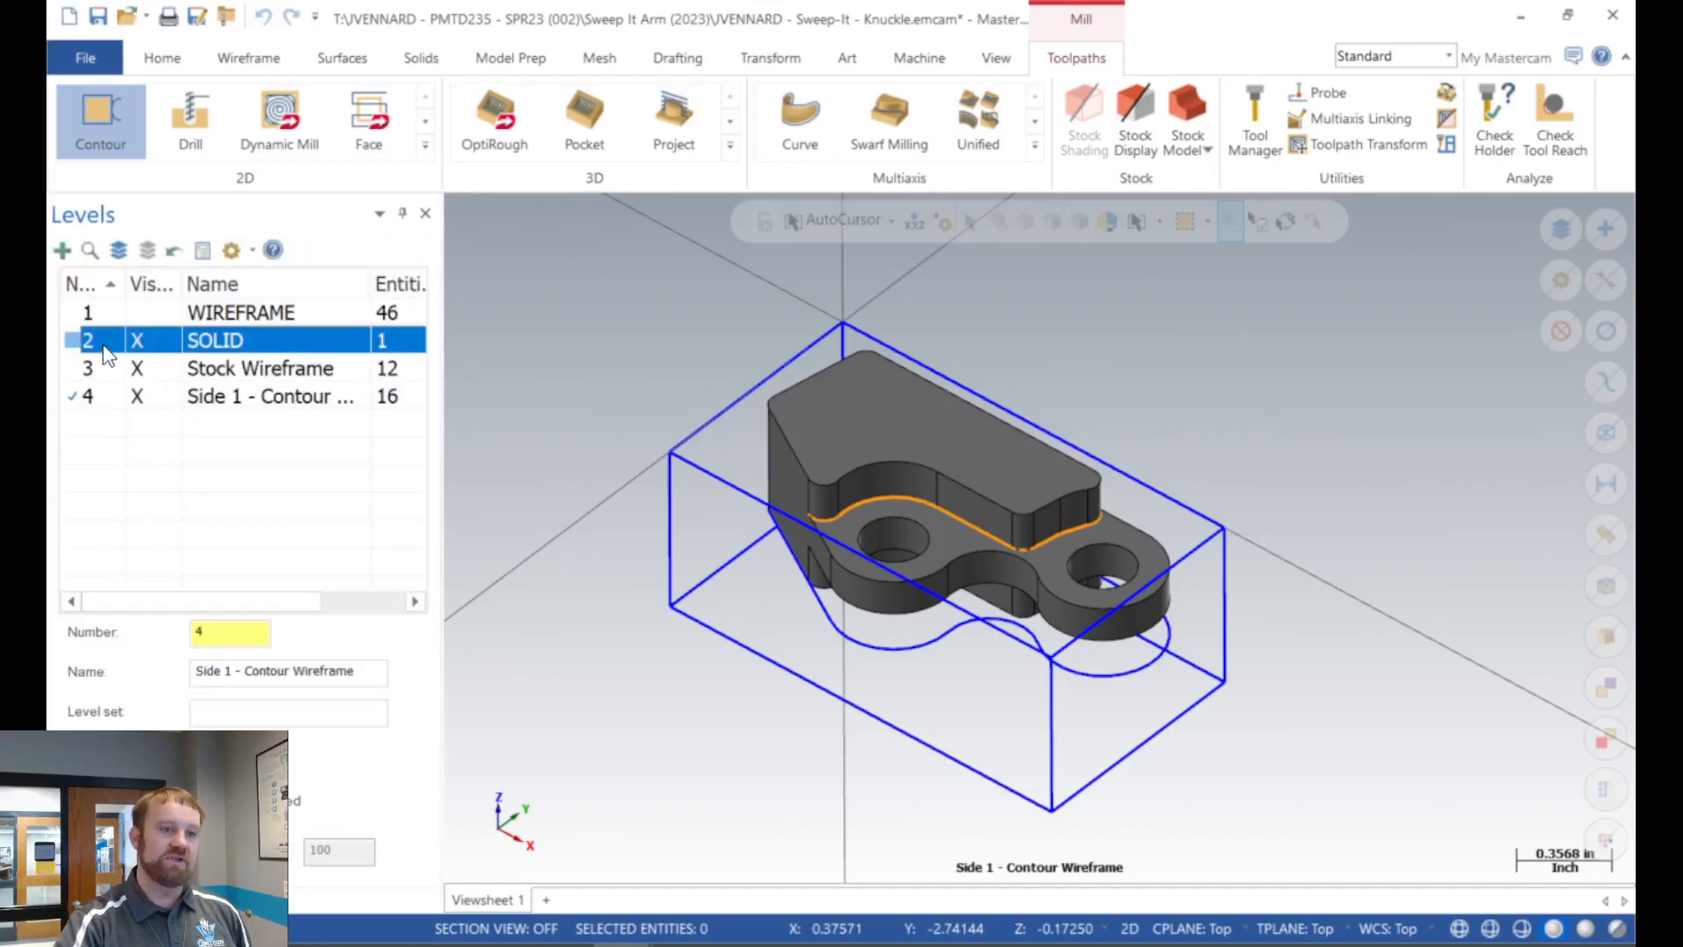
click(142, 373)
click(143, 399)
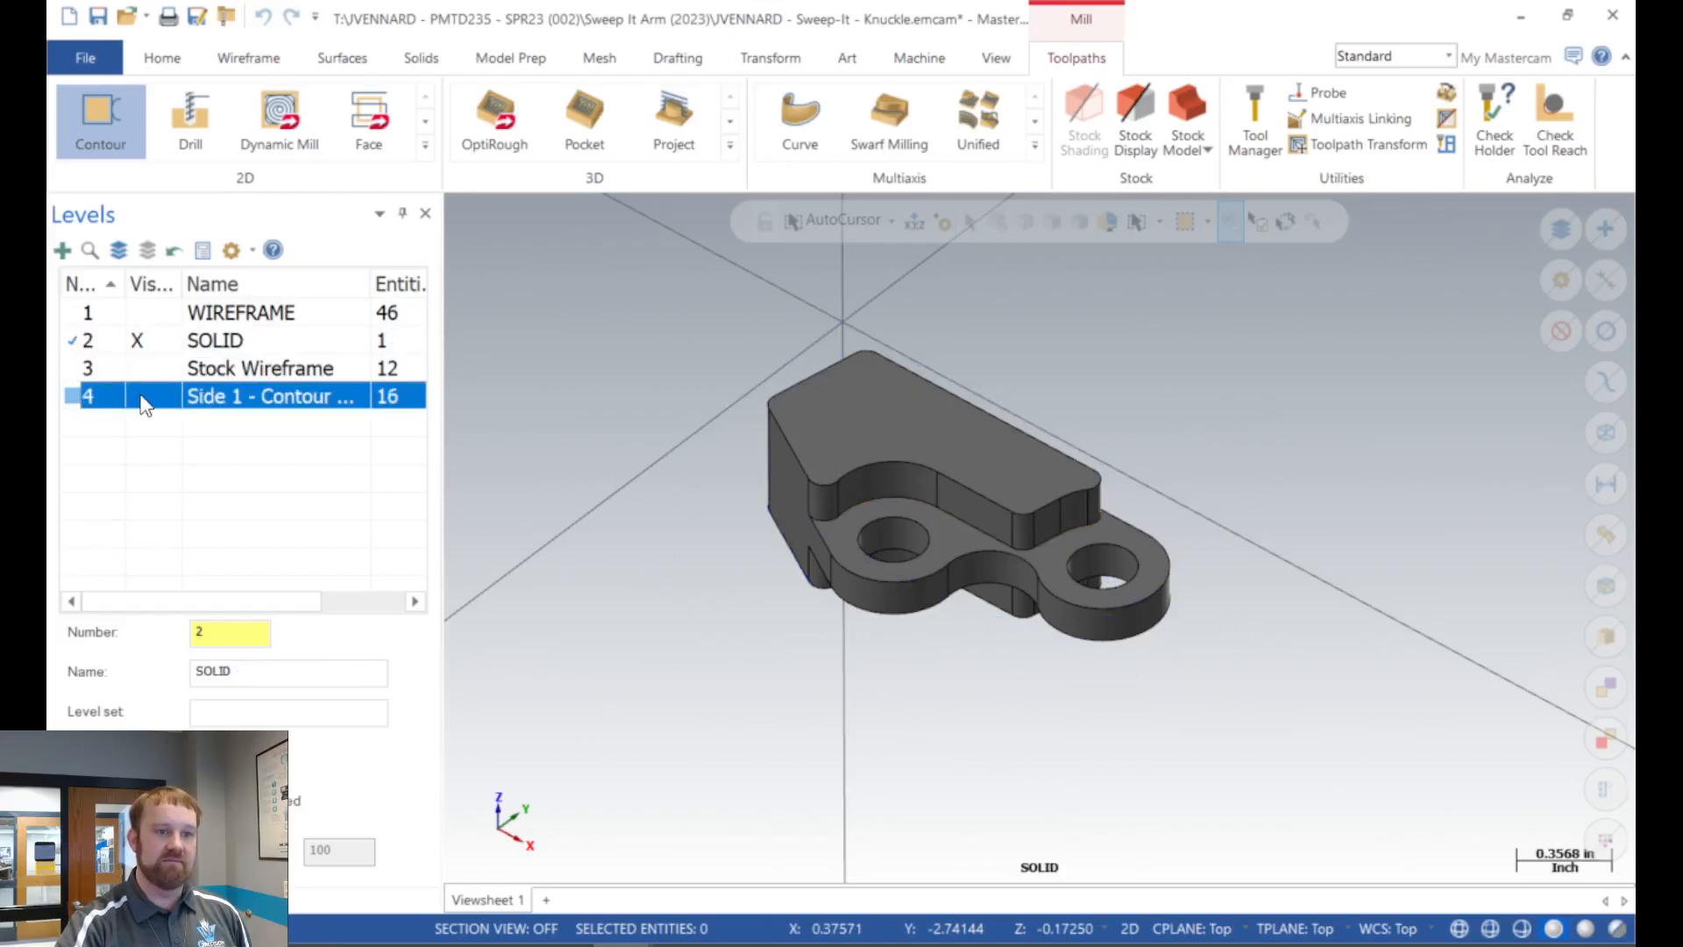
click(115, 344)
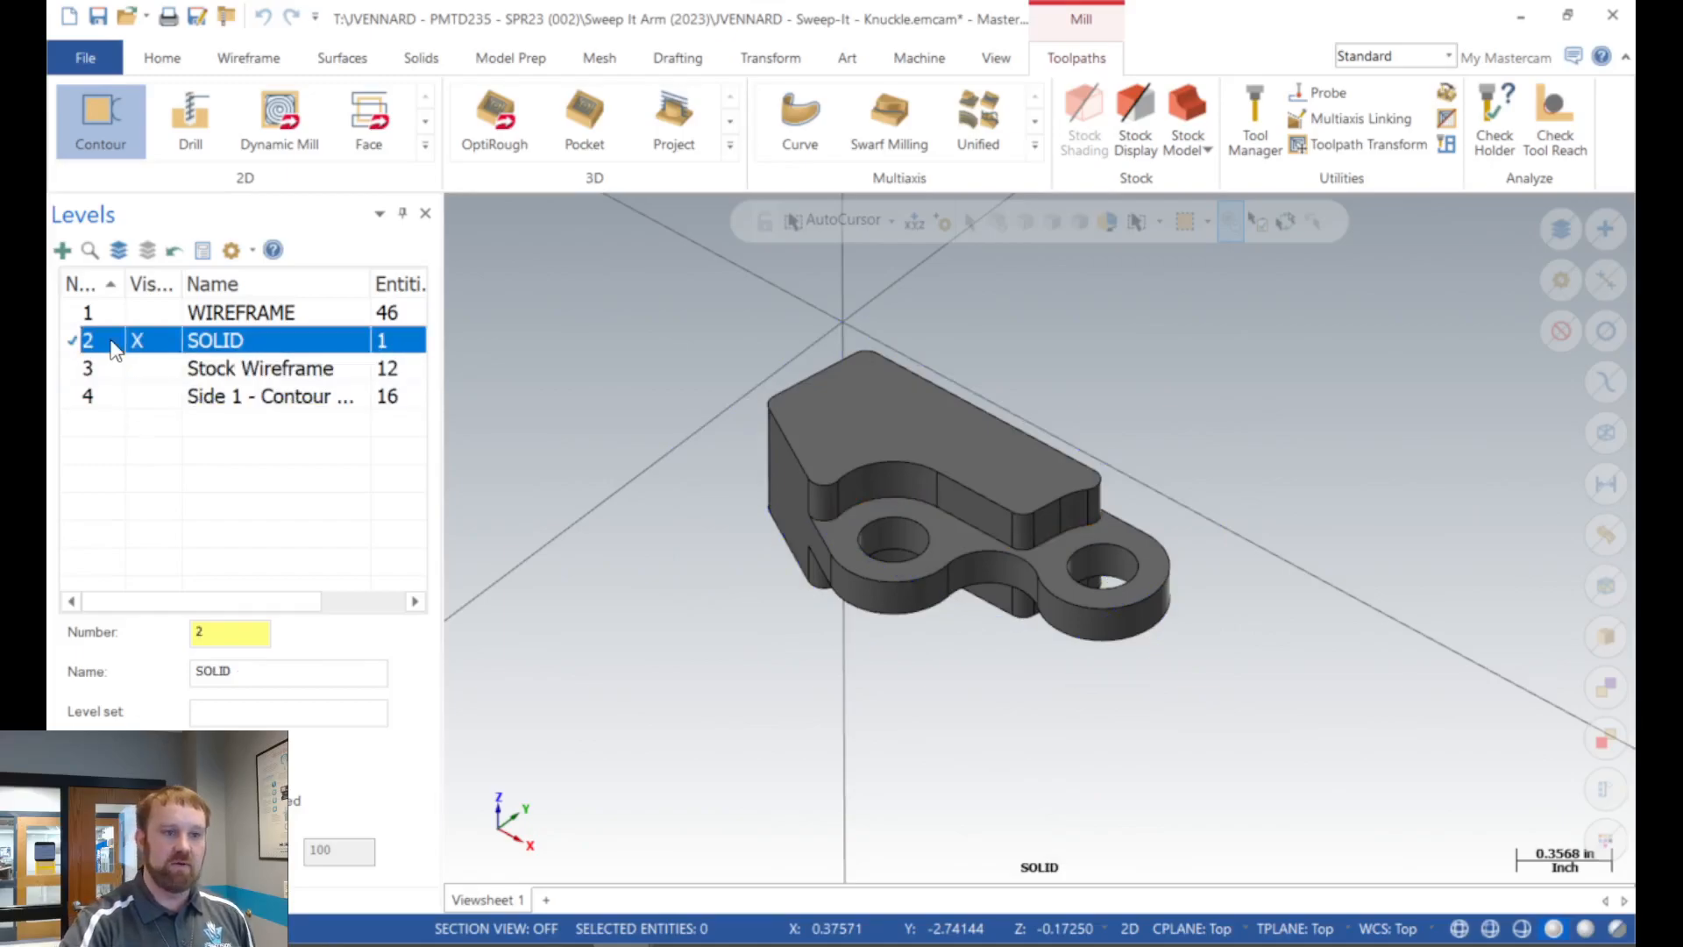
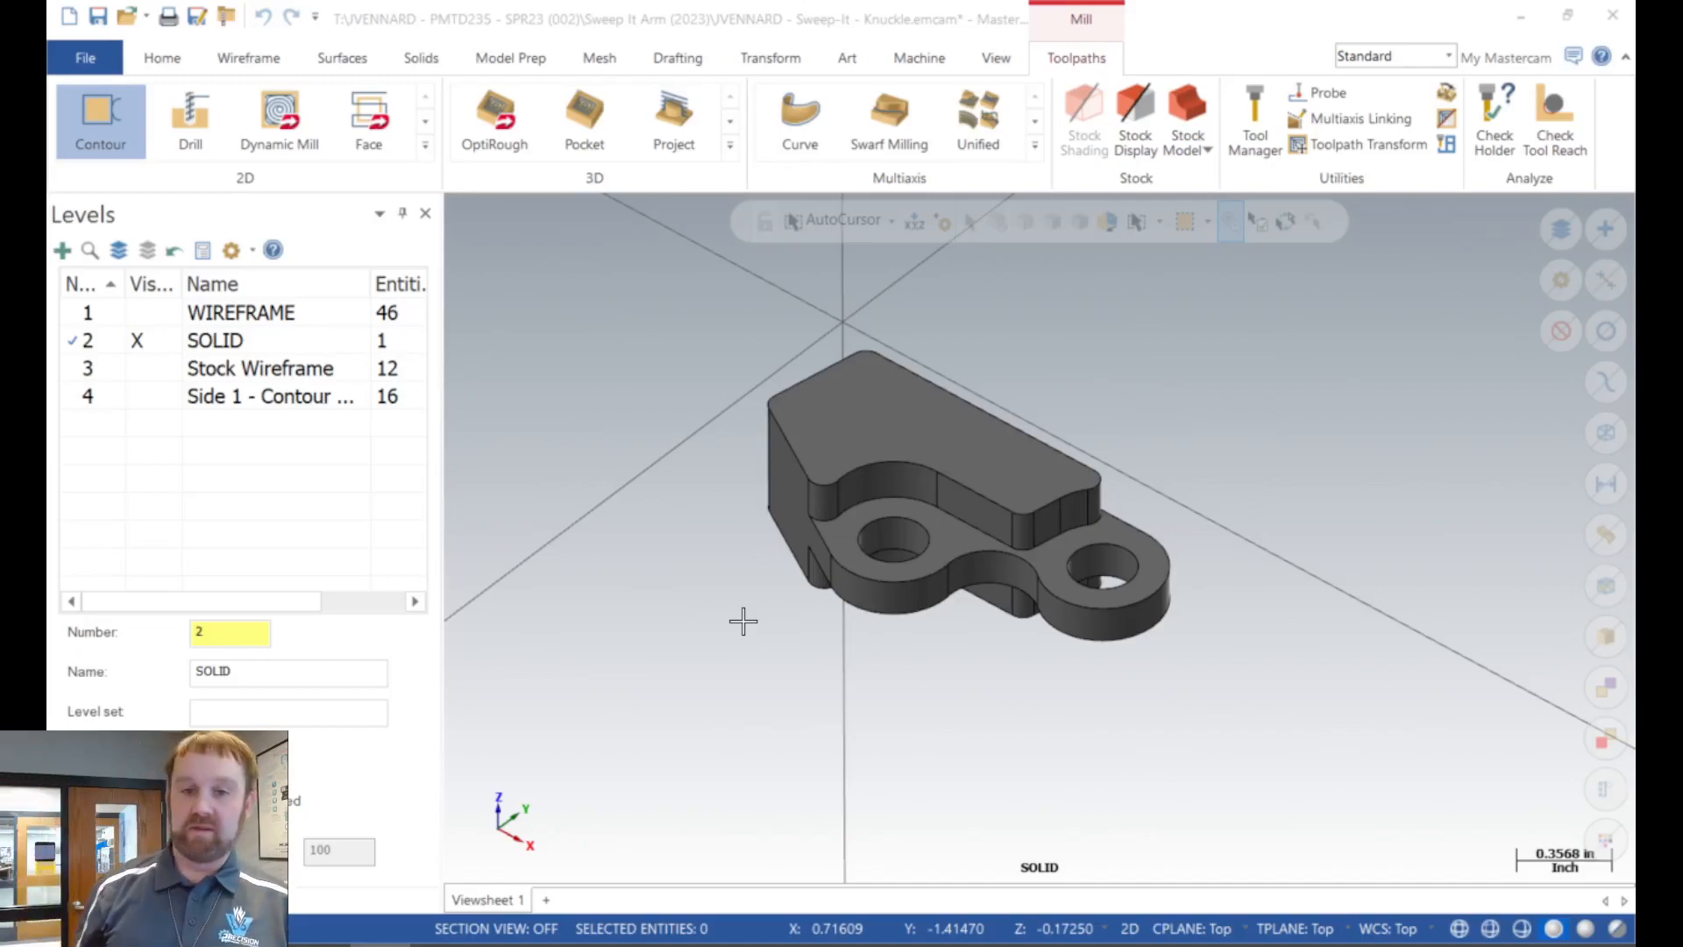
Set the construction depth to -0.25 from a point on the solid's edge and save the file.
scroll(789, 681, up, 2)
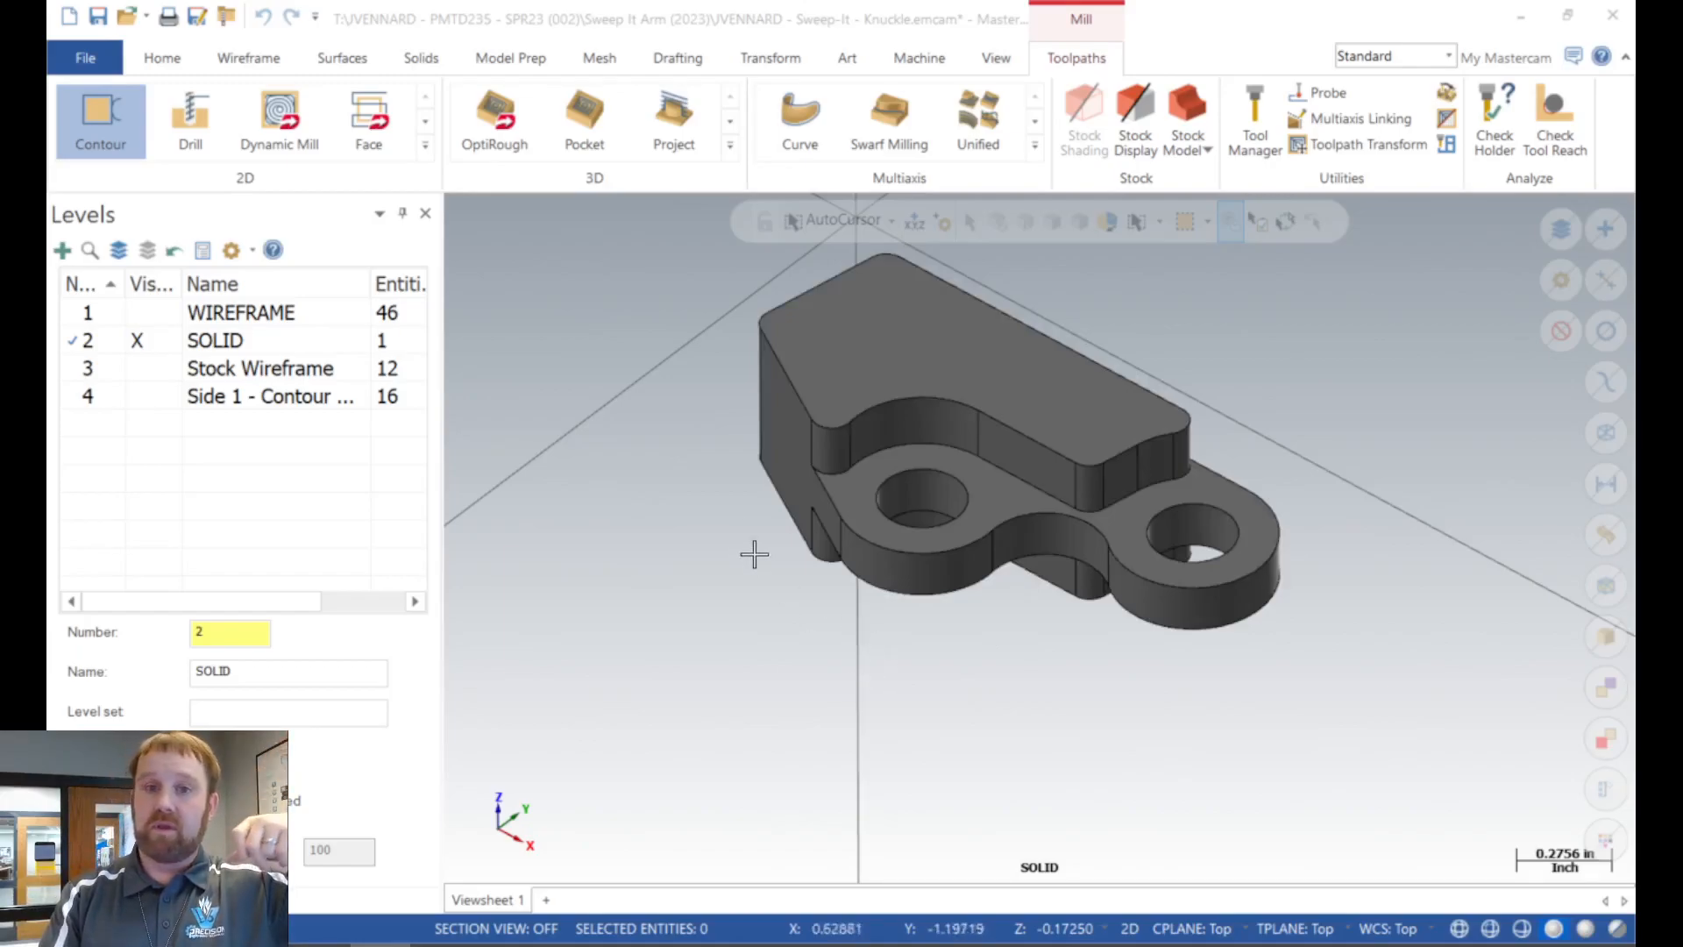
right_click(681, 455)
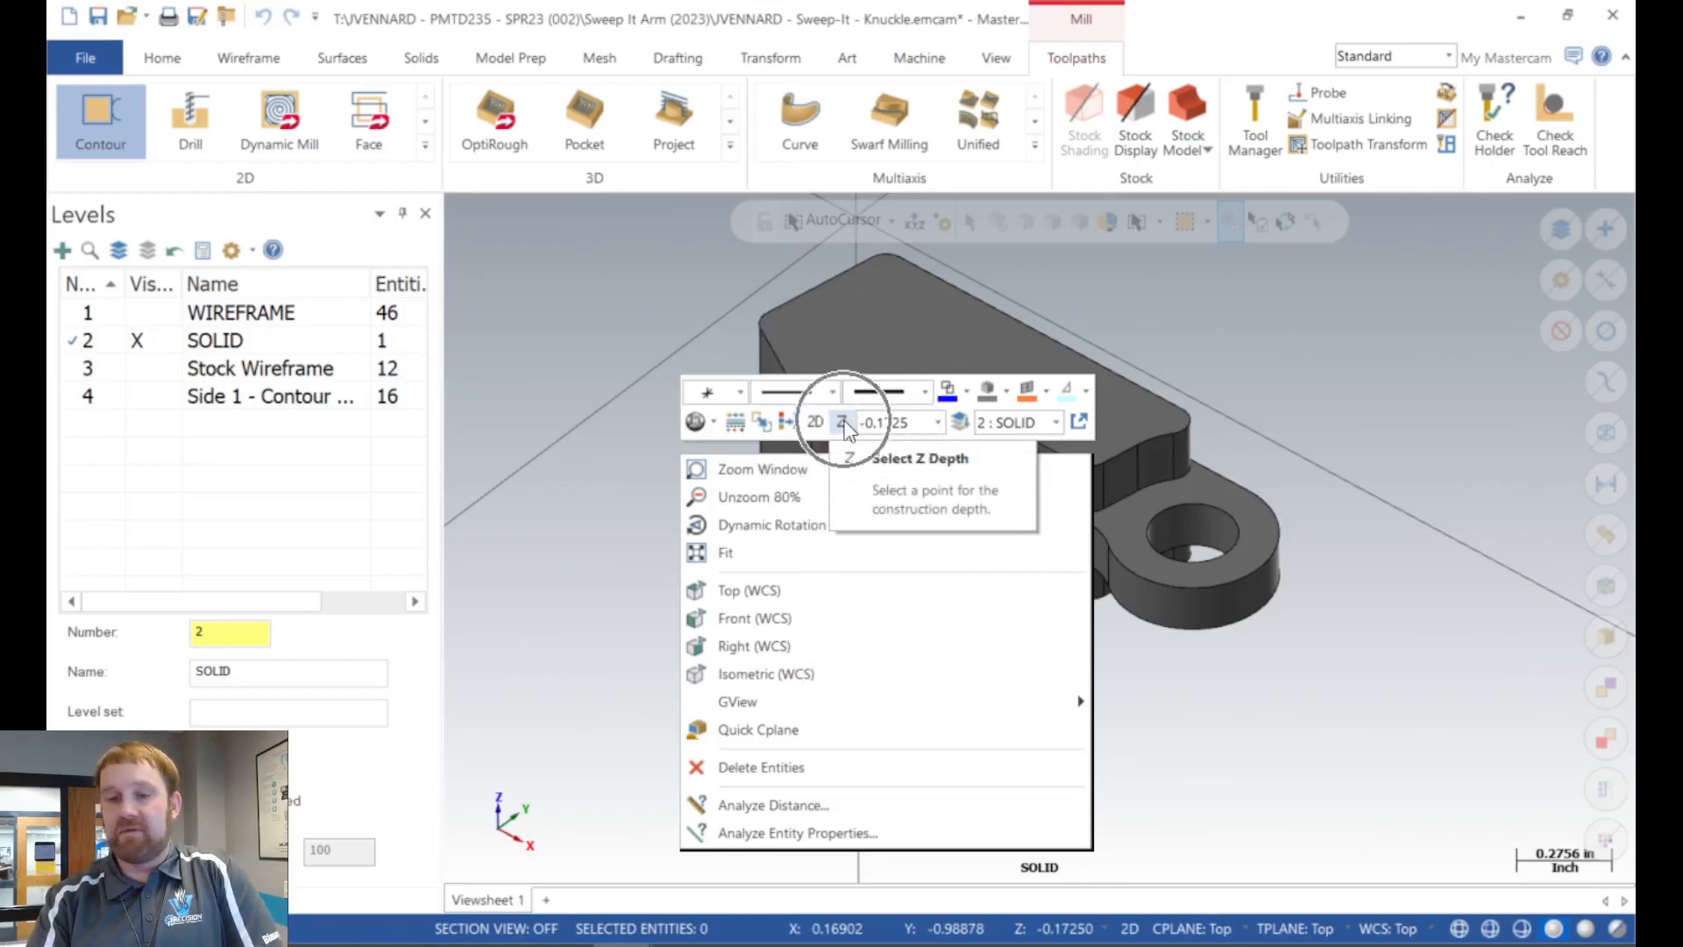
click(842, 424)
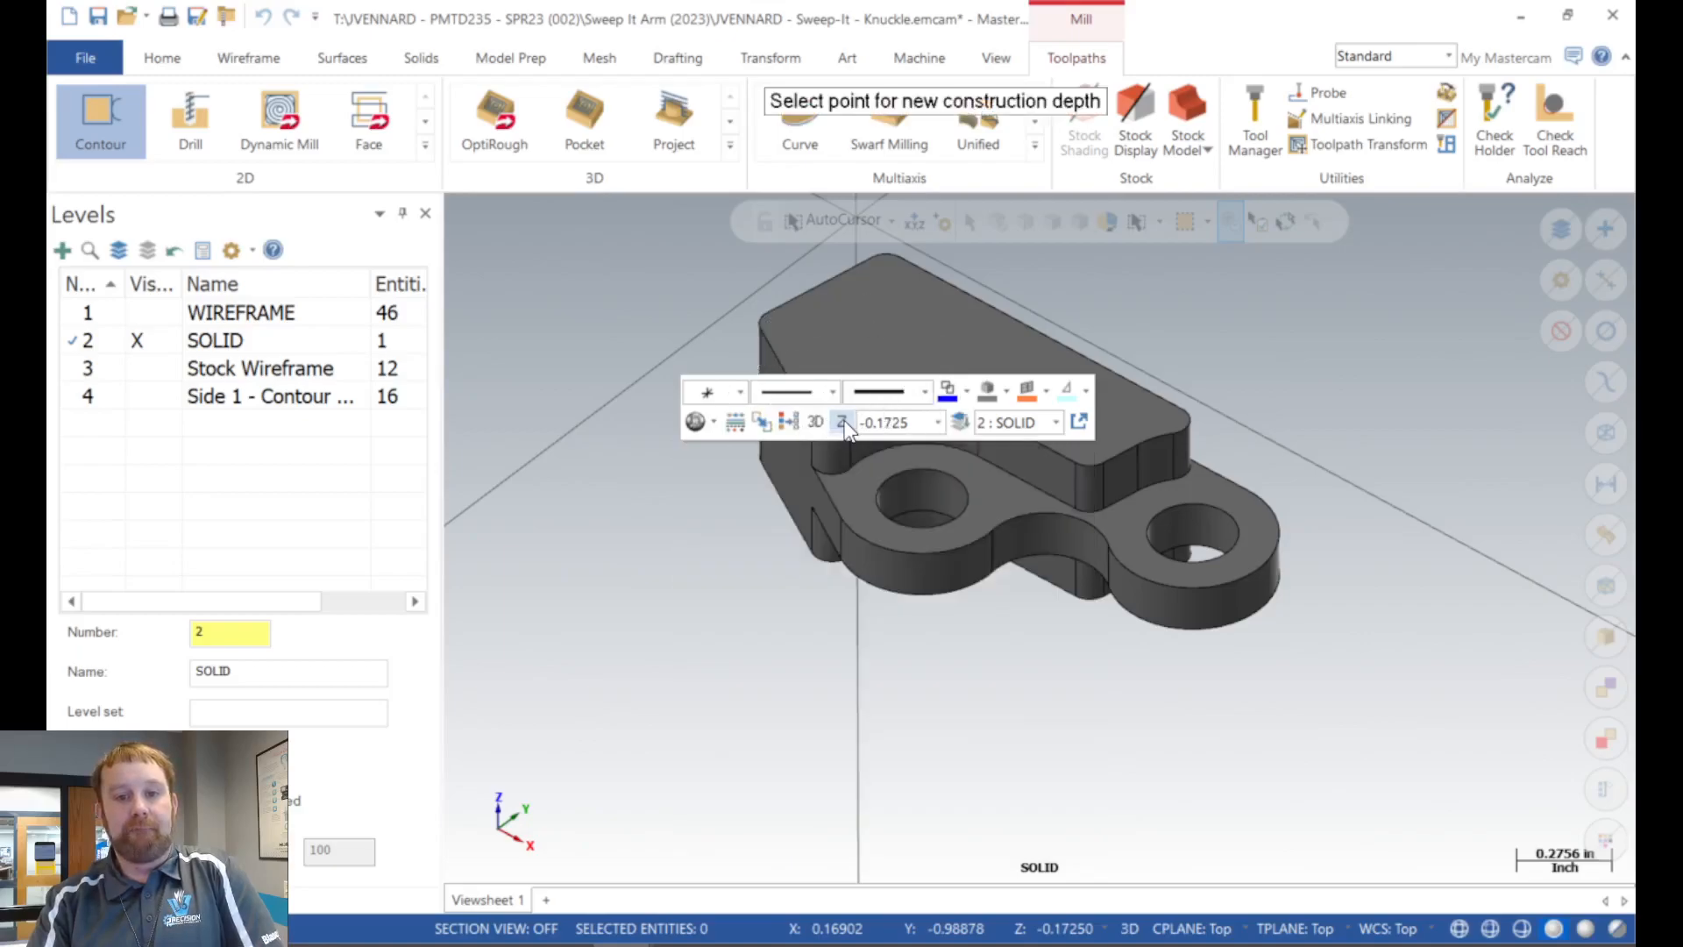
click(839, 539)
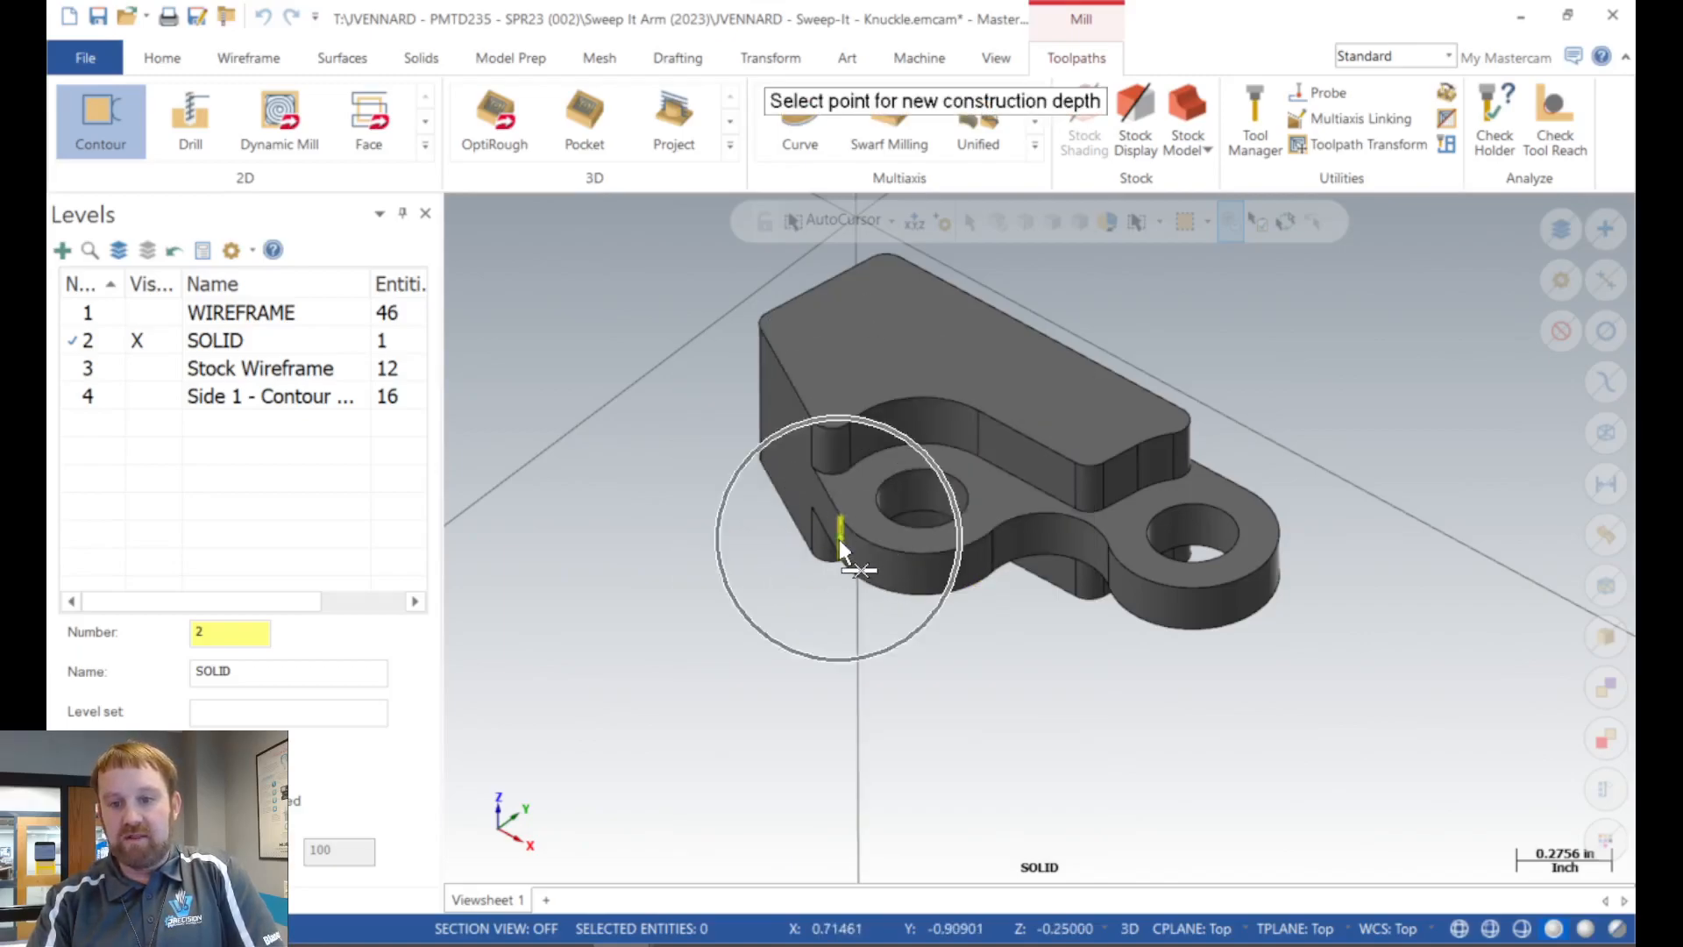
click(997, 556)
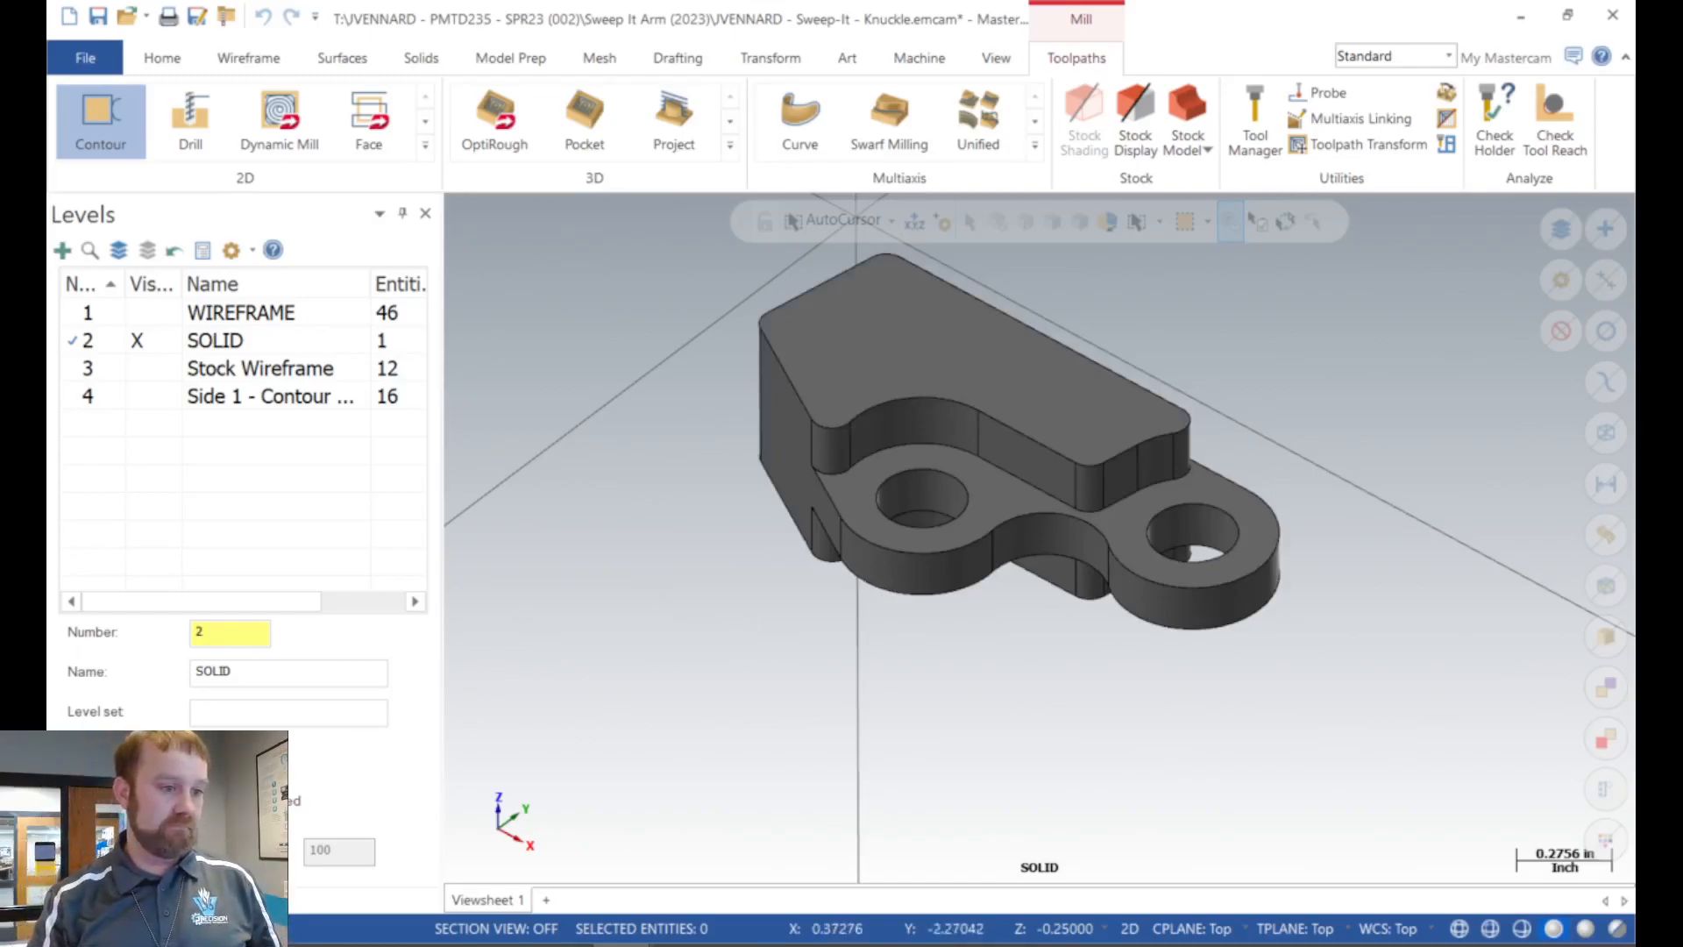
key(ctrl+s)
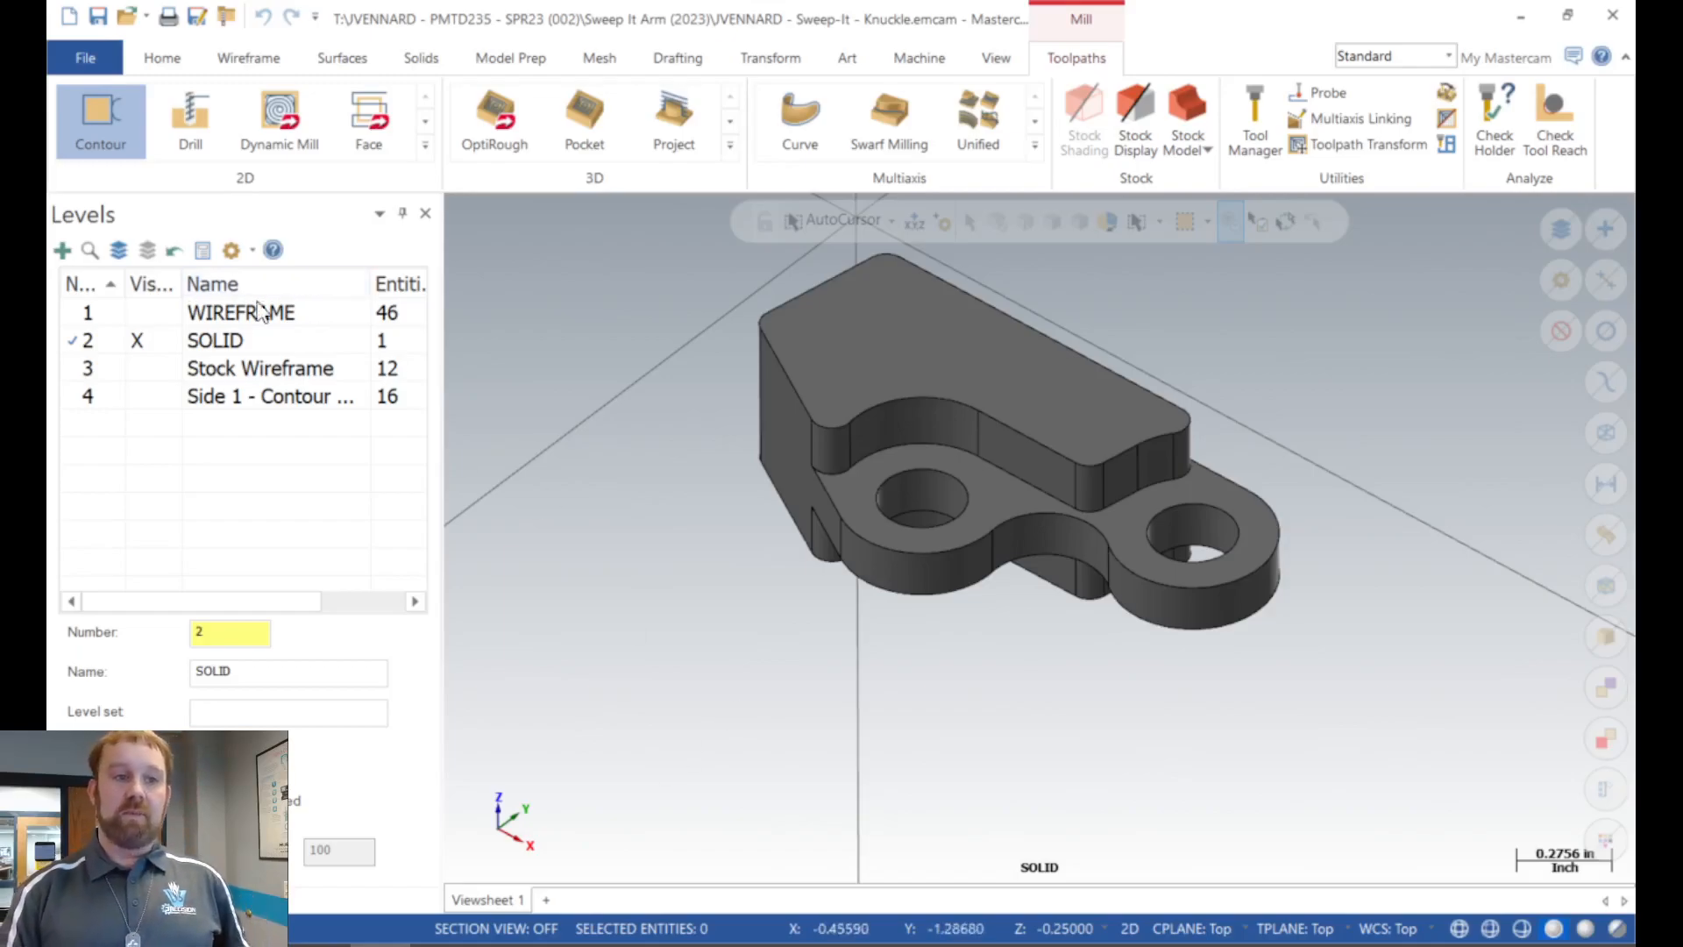
Create level 5, name it SOFT JAW GEO, and keep it as the active level.
click(63, 252)
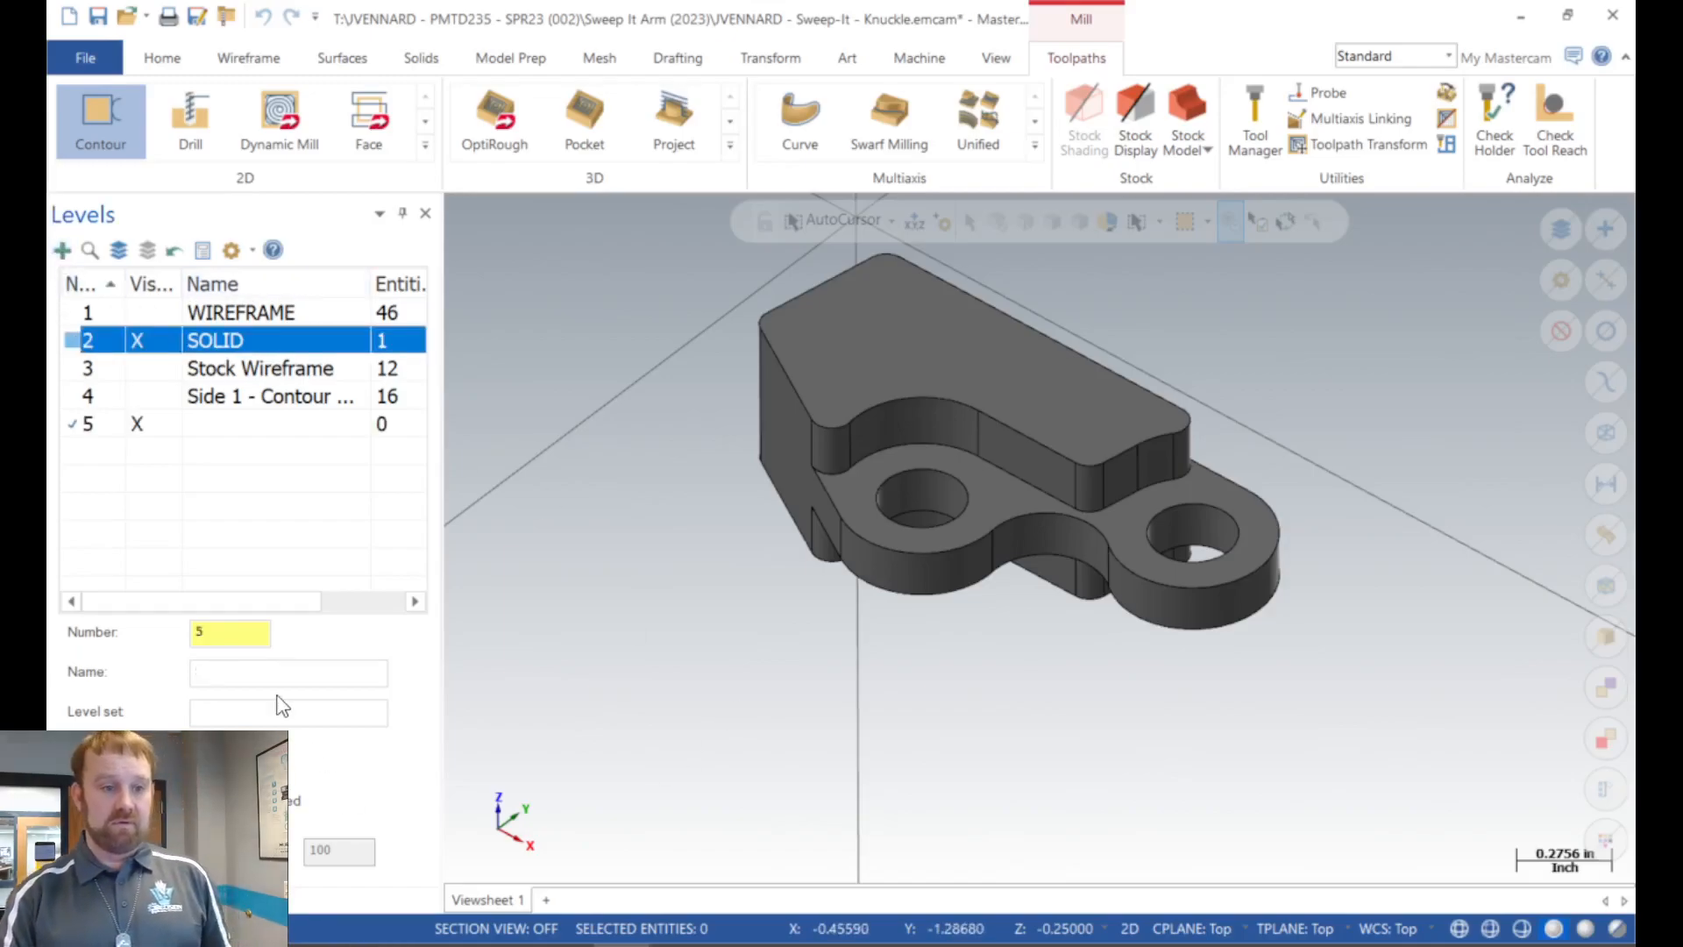
click(258, 674)
text(sOPT)
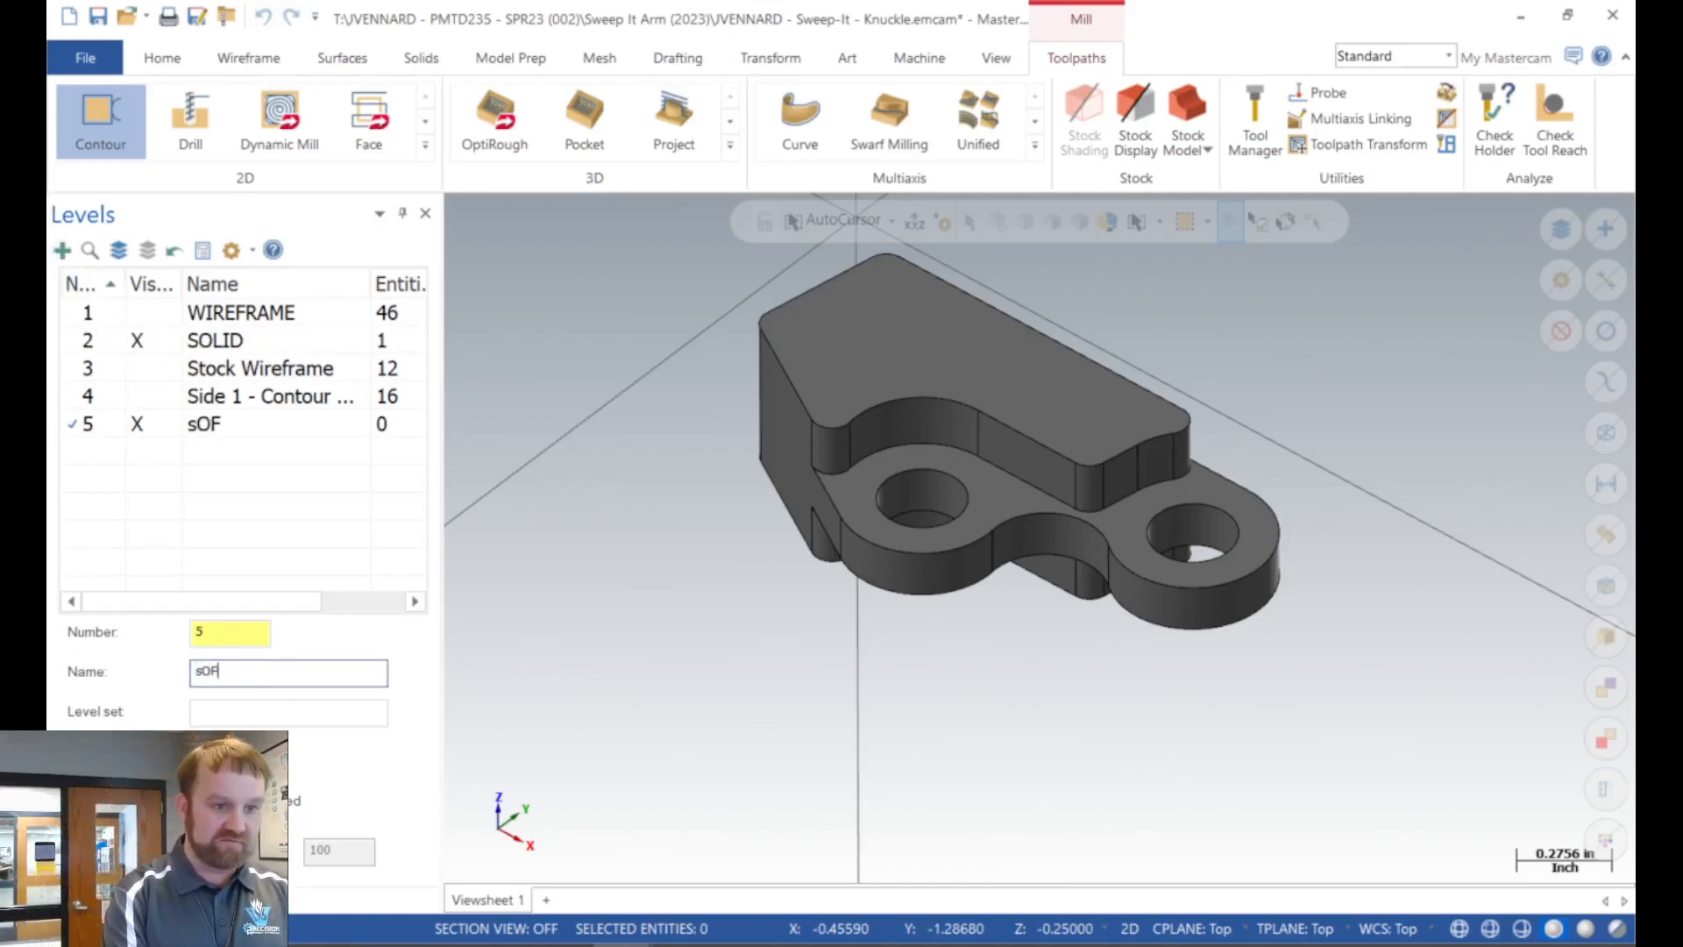
key(BackSpace)
key(BackSpace)
key(BackSpace)
key(BackSpace)
text(Soft)
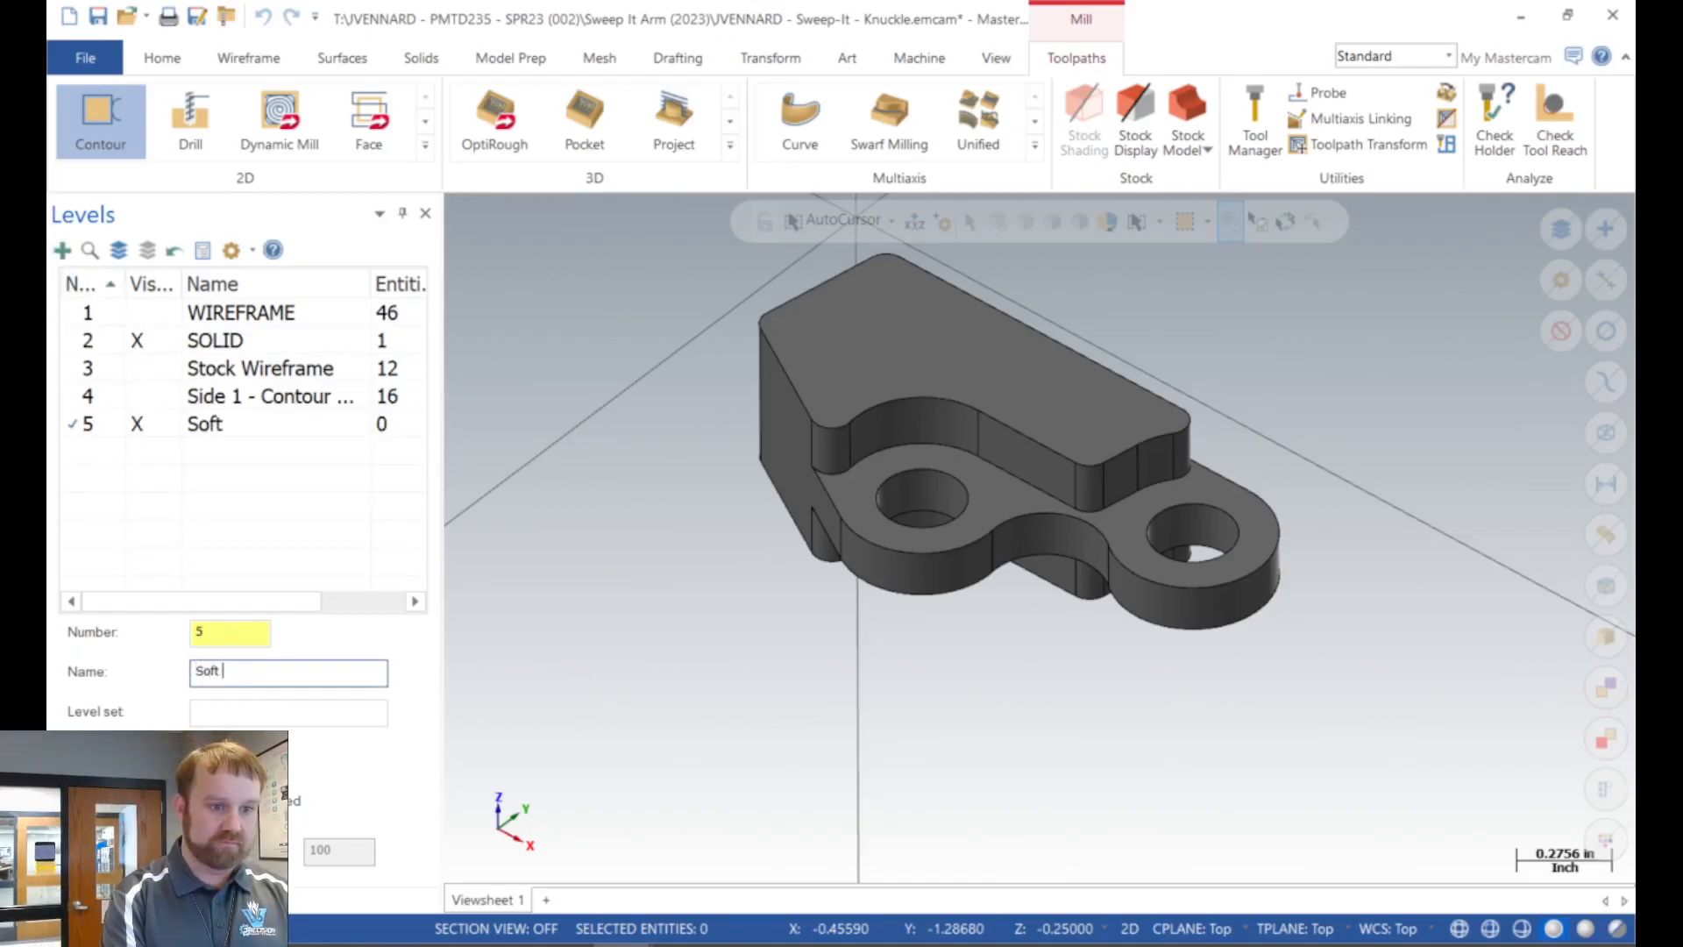
key(BackSpace)
key(BackSpace)
key(BackSpace)
text(OFT)
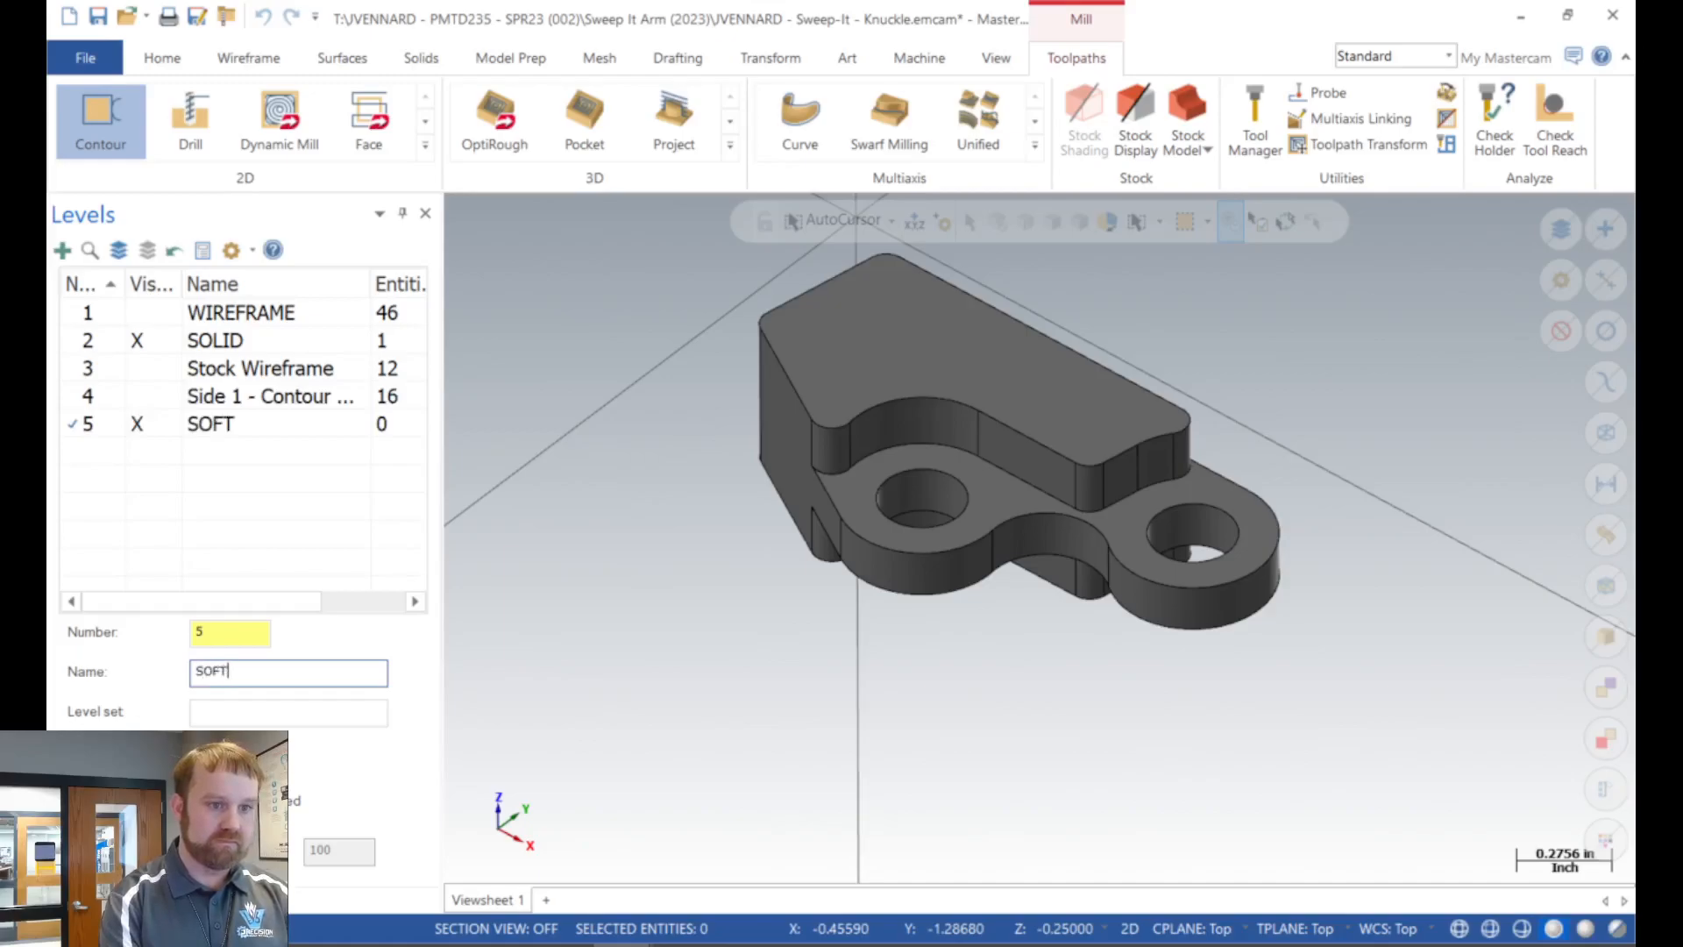
text( JAW GEO)
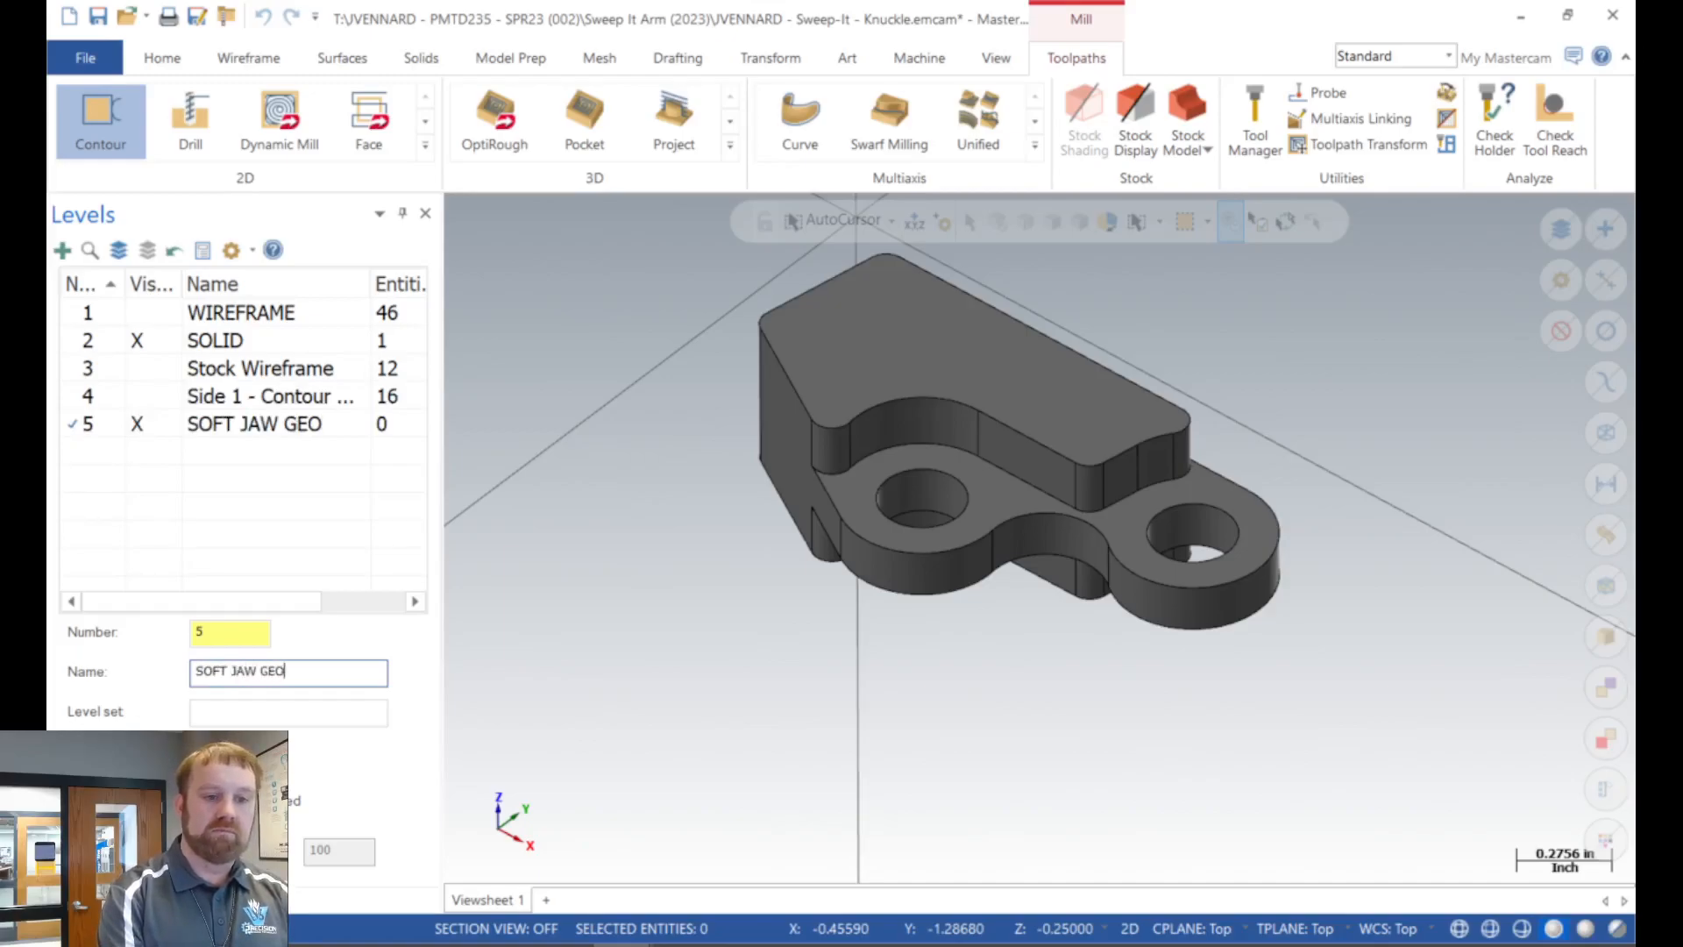
key(Return)
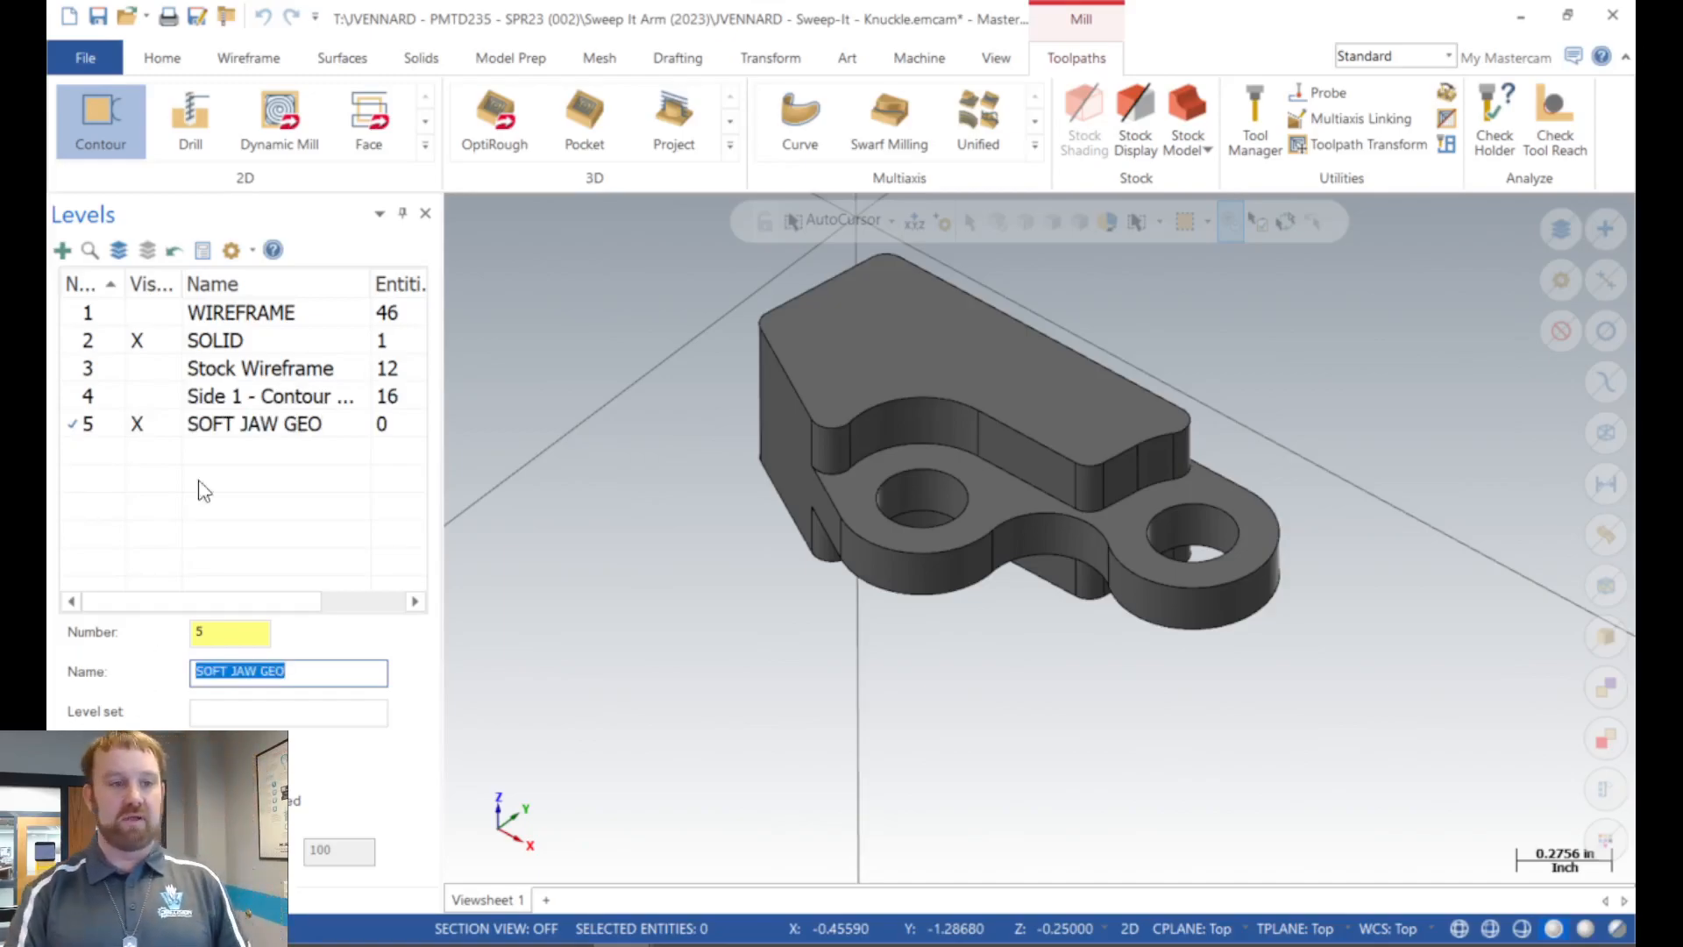
click(93, 431)
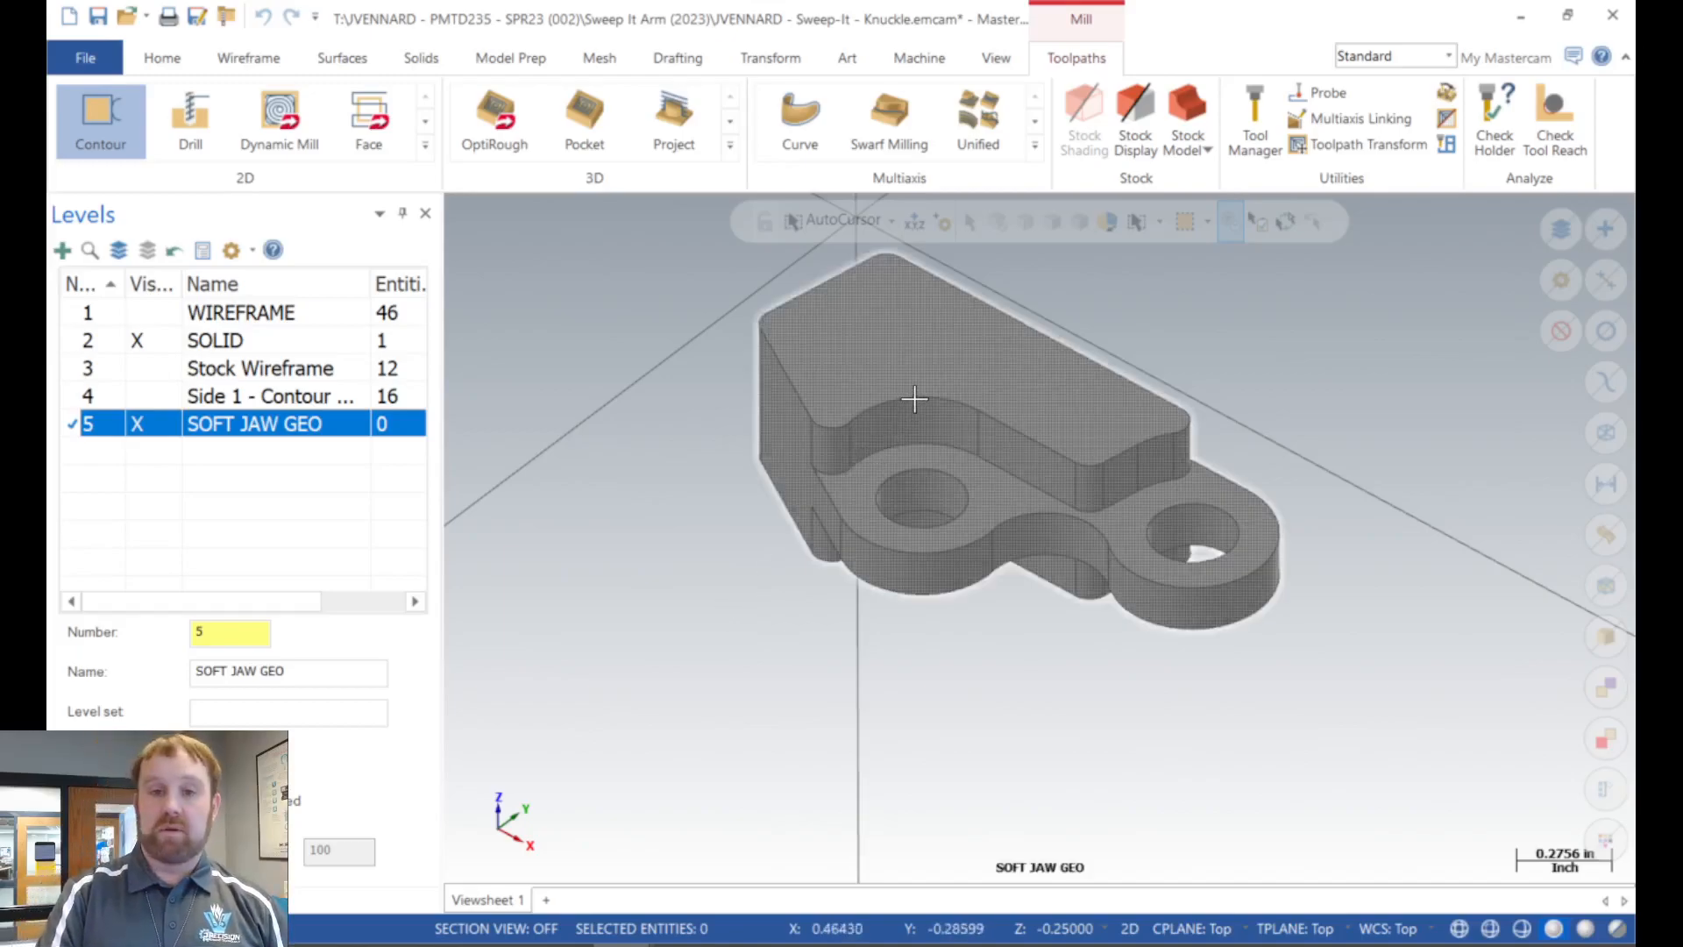
Set up a rectangular bounding box around the solid, sized 6.25 in X and 1.0 in Y with zero Z height.
click(927, 388)
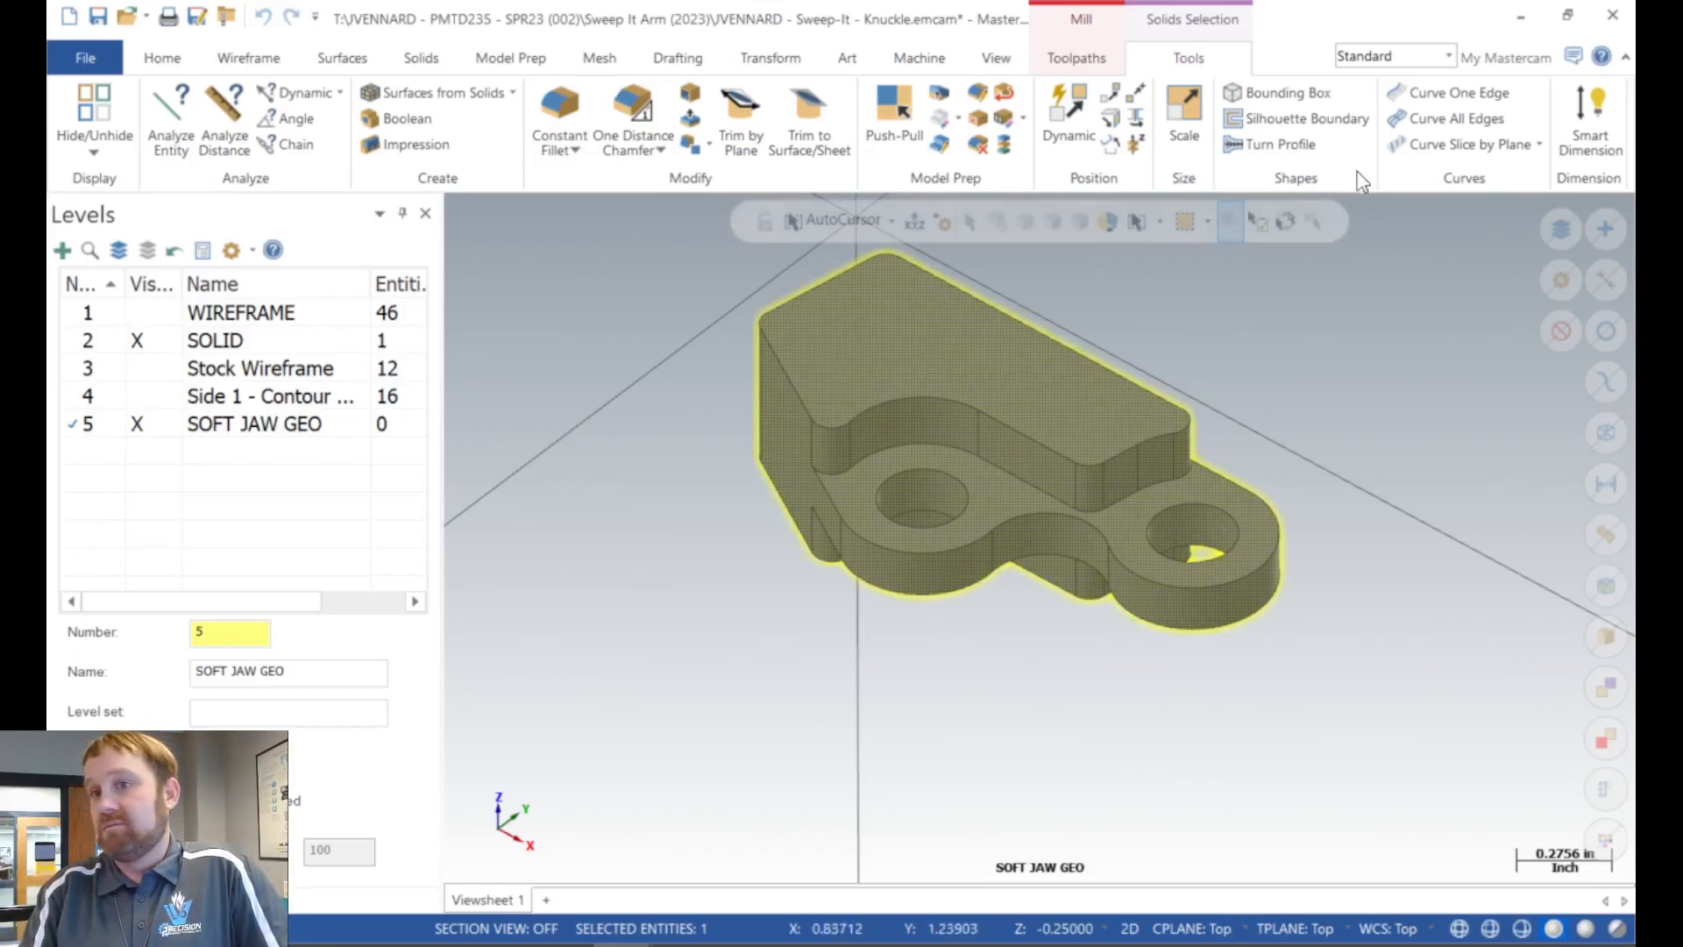
click(1266, 95)
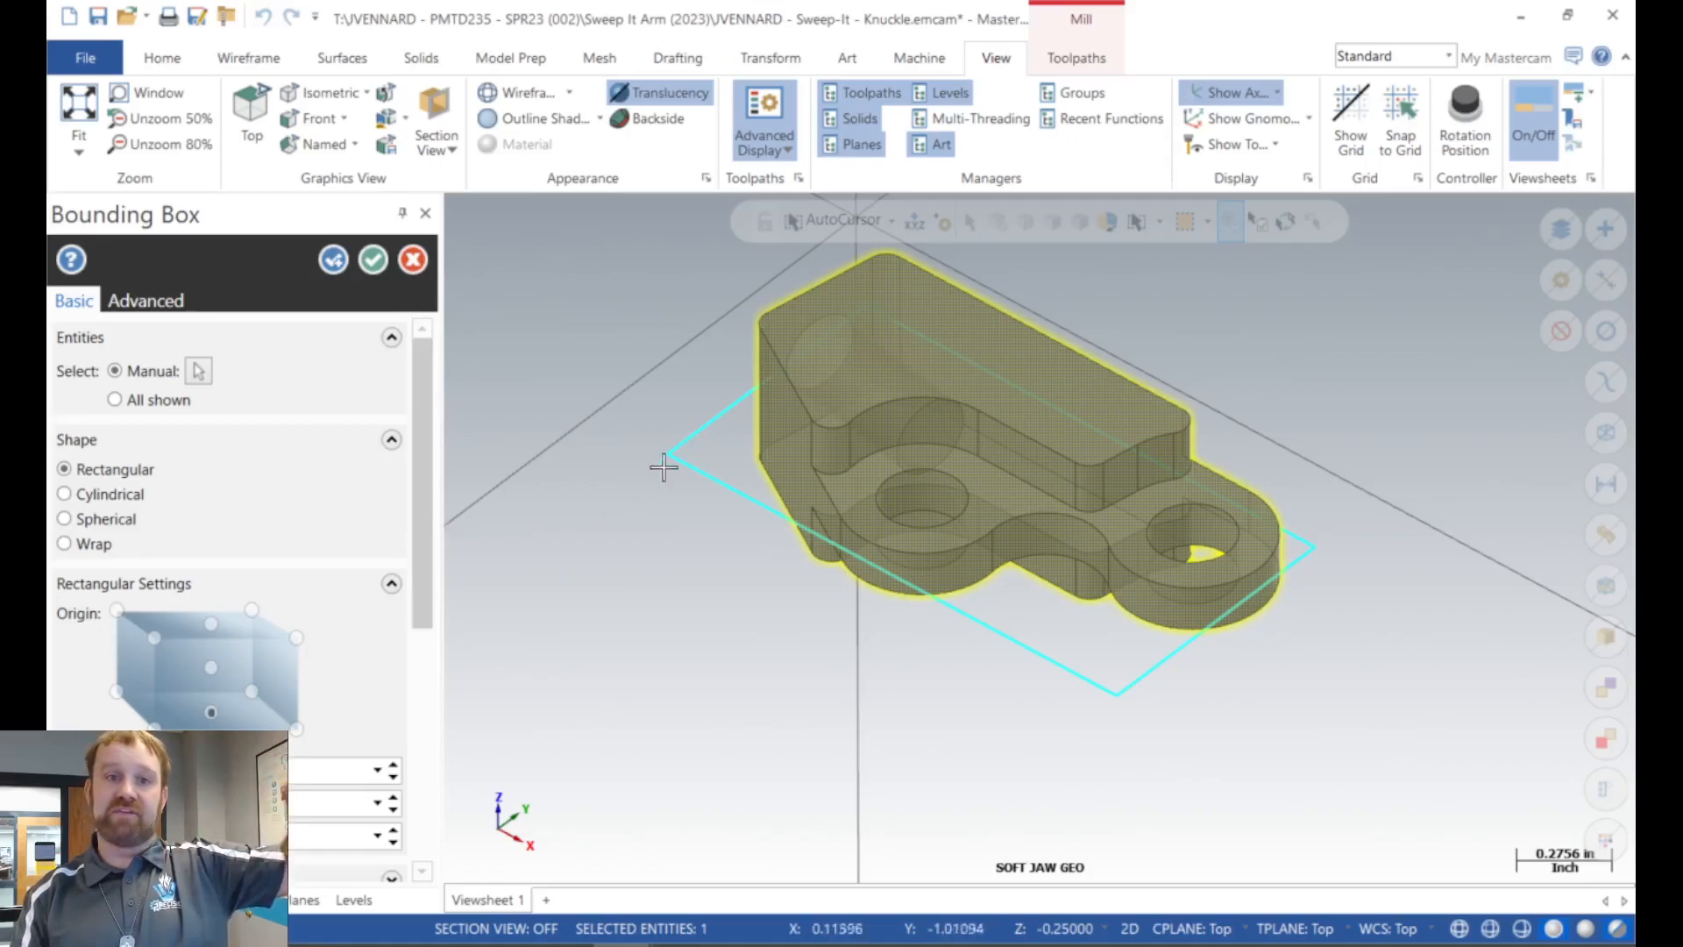
right_click(661, 432)
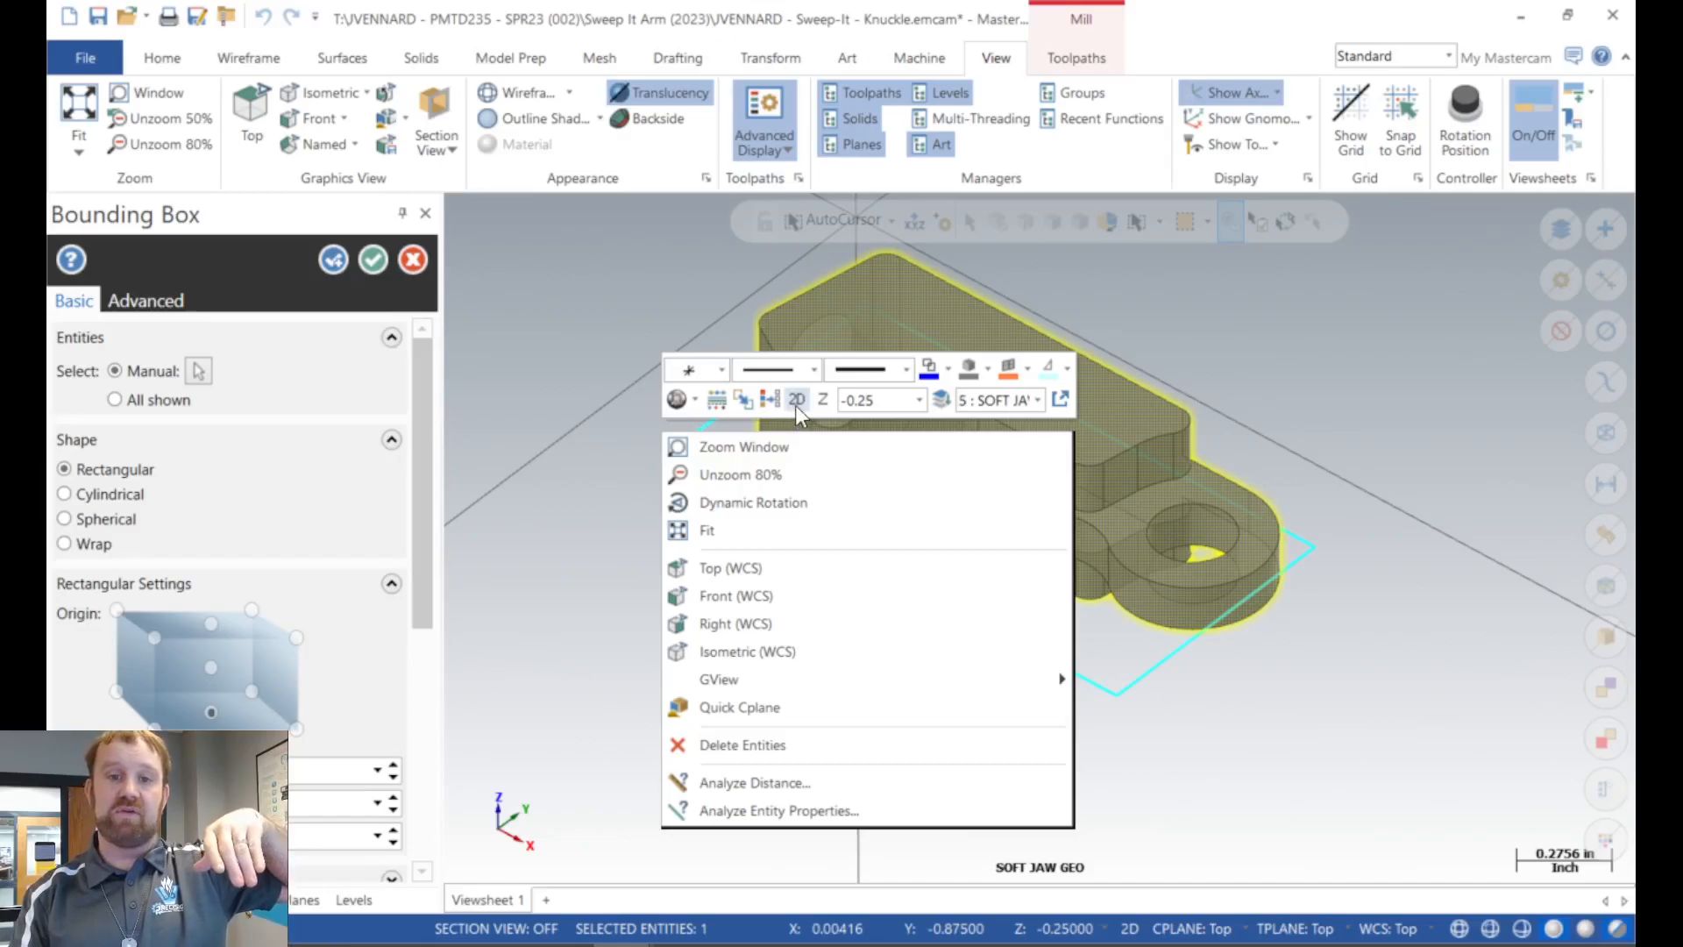
click(205, 278)
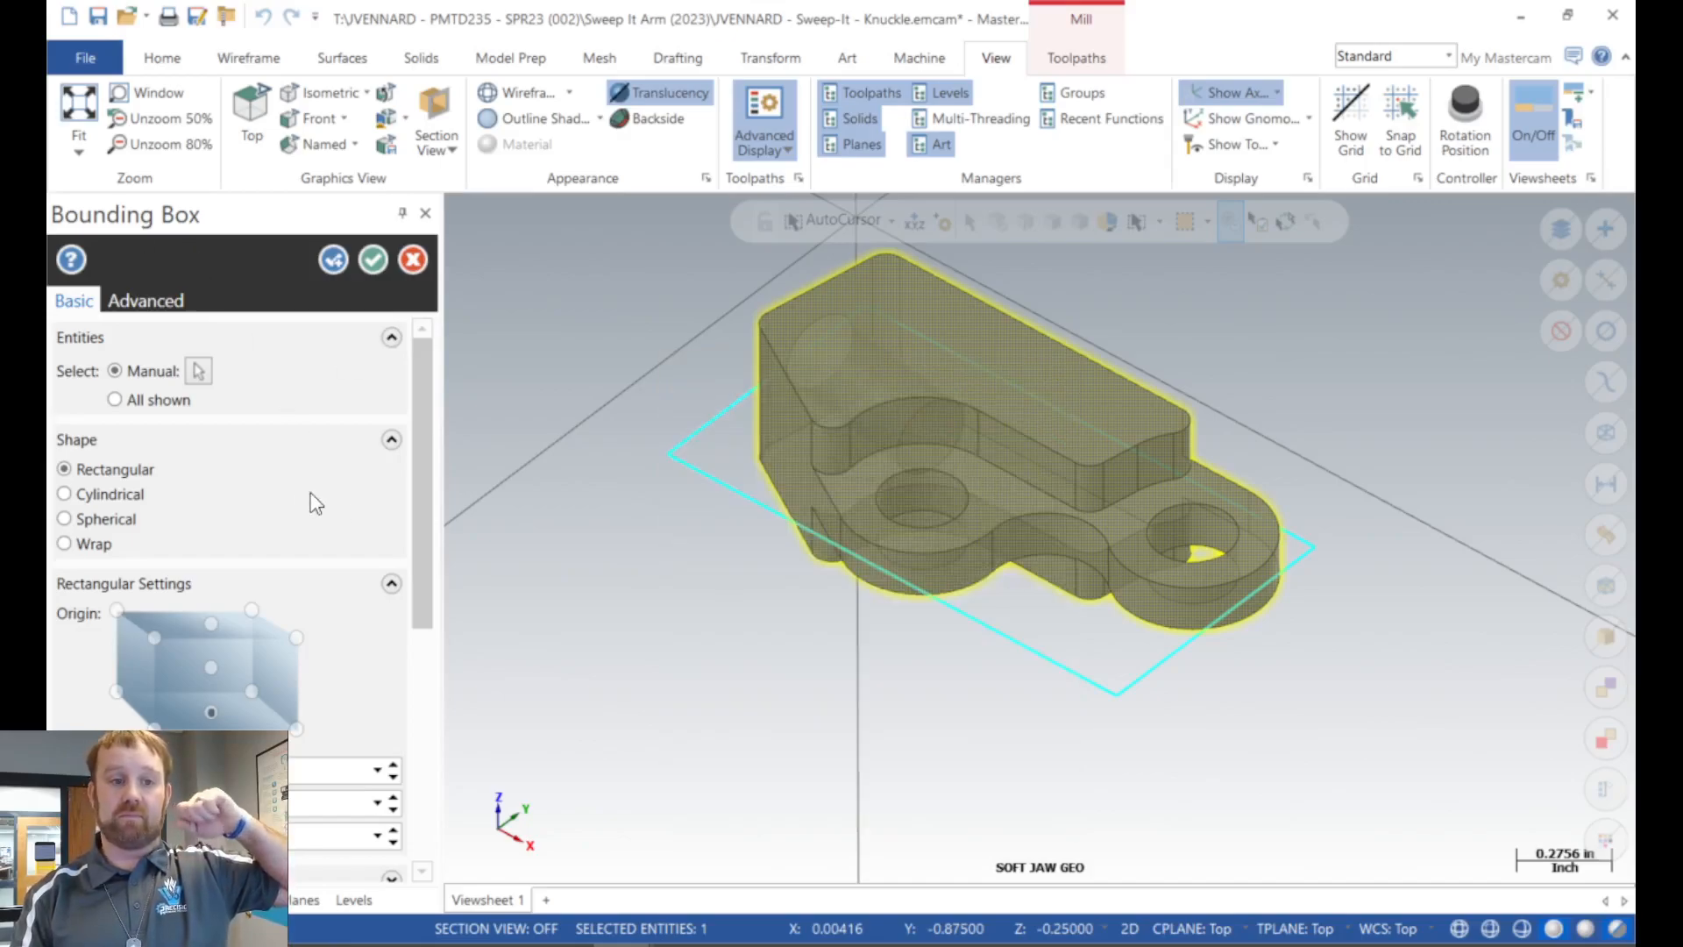
drag(422, 457, 421, 594)
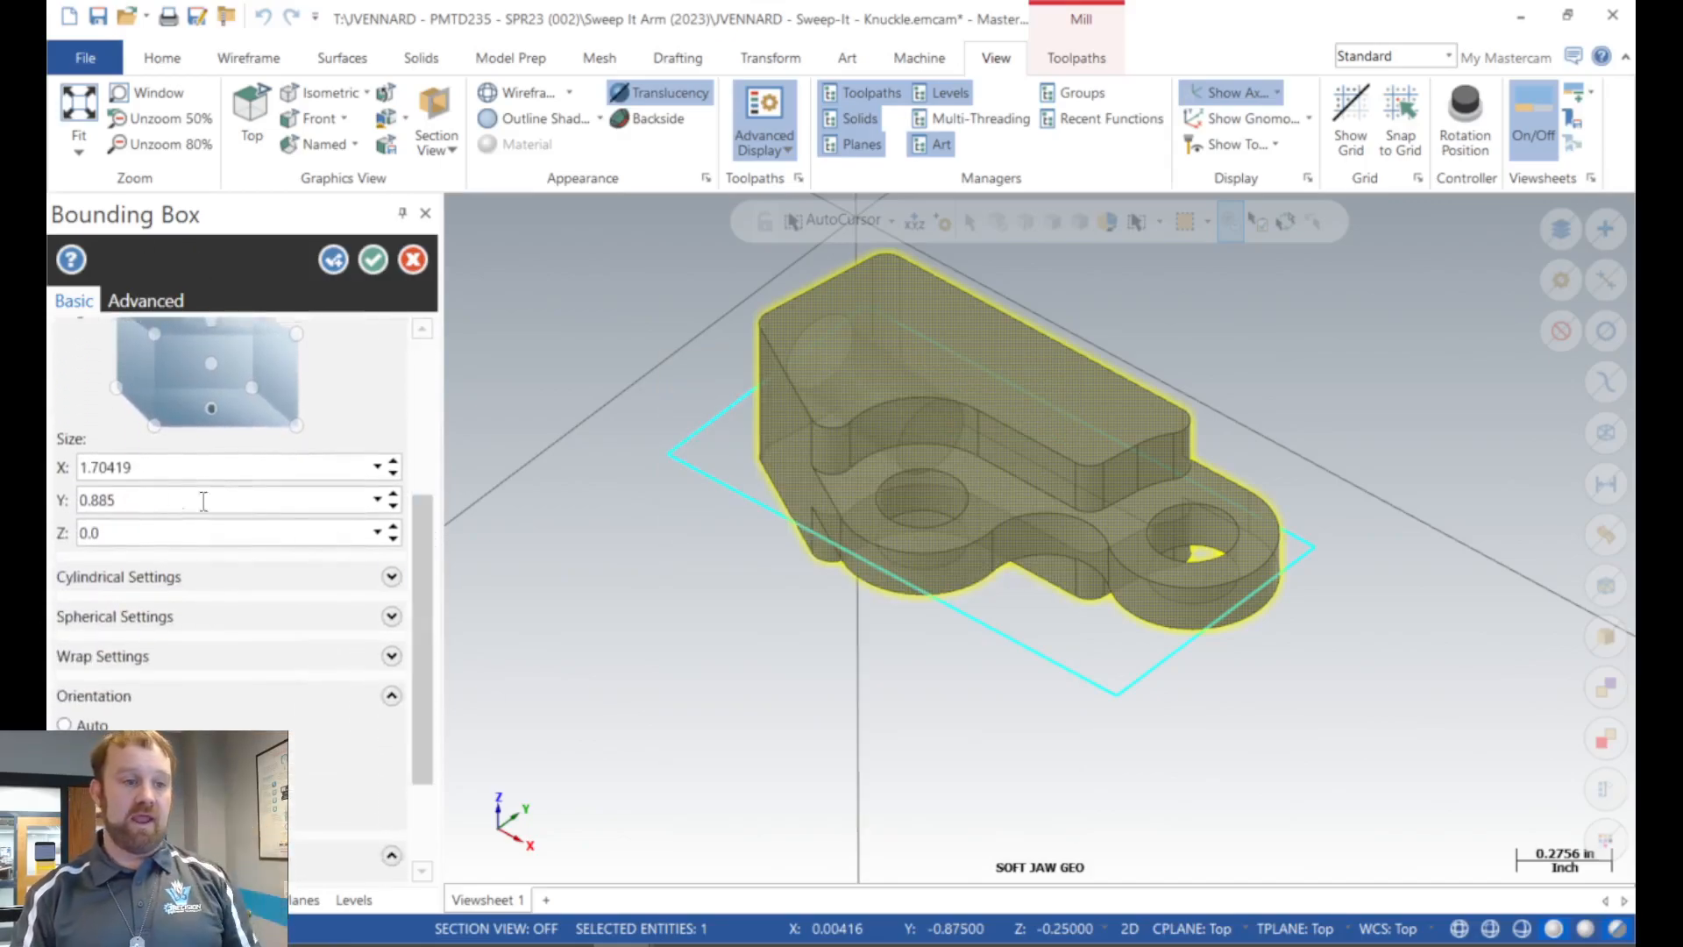
click(153, 473)
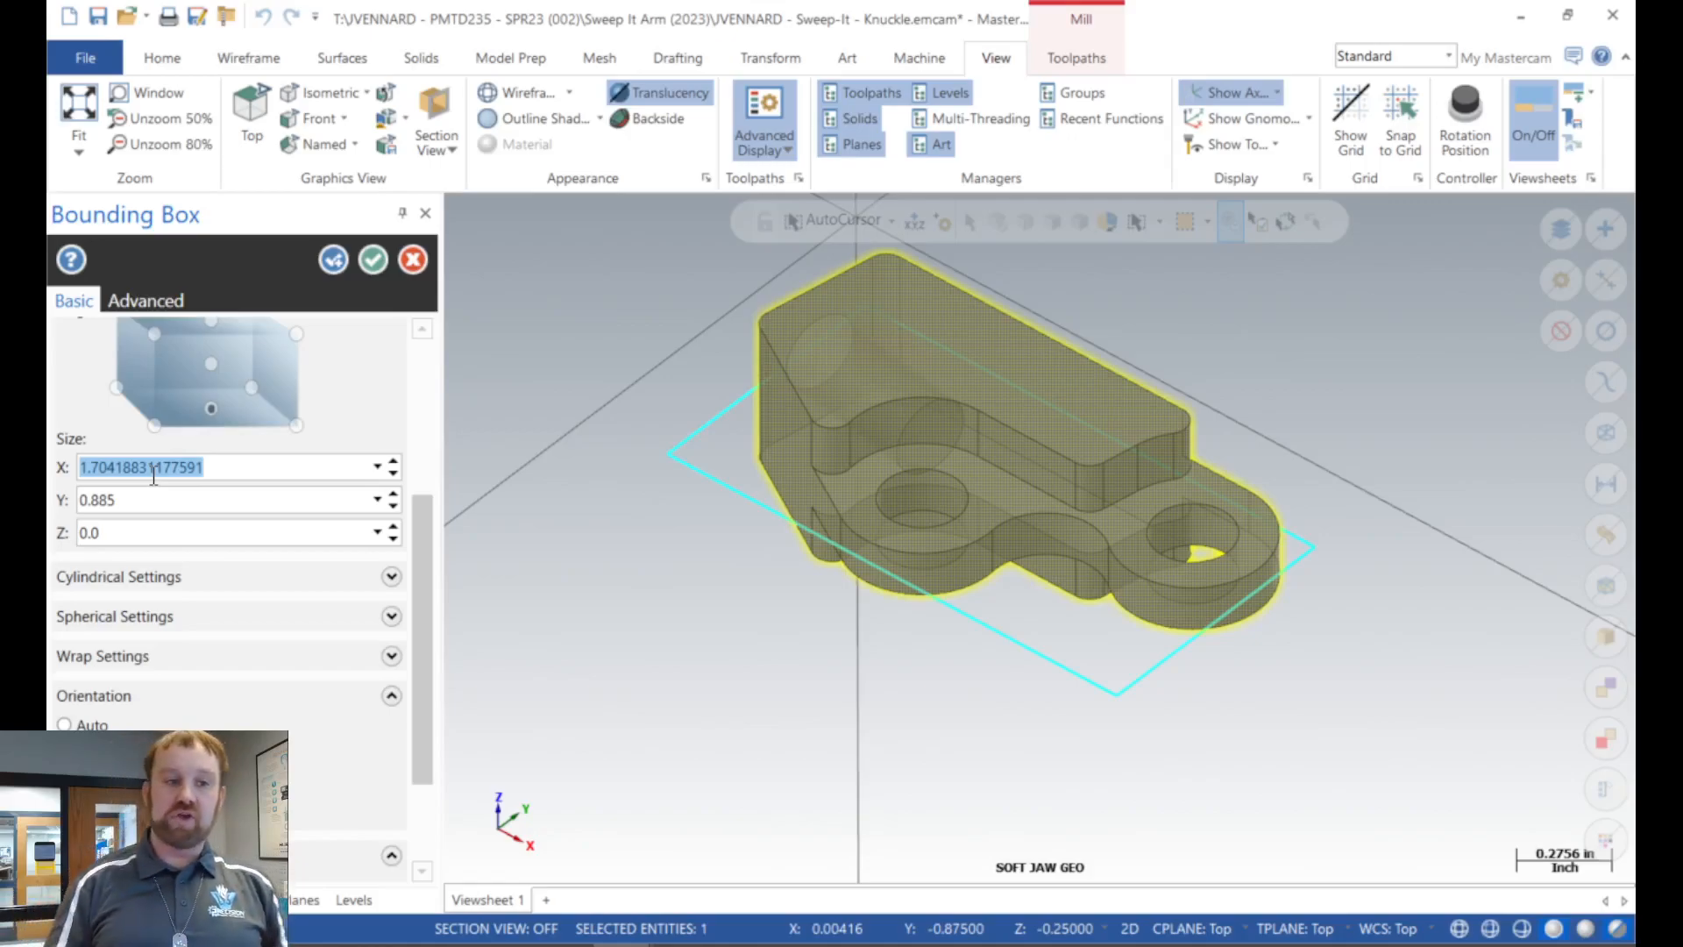
text(6.25)
key(Tab)
text(1.0)
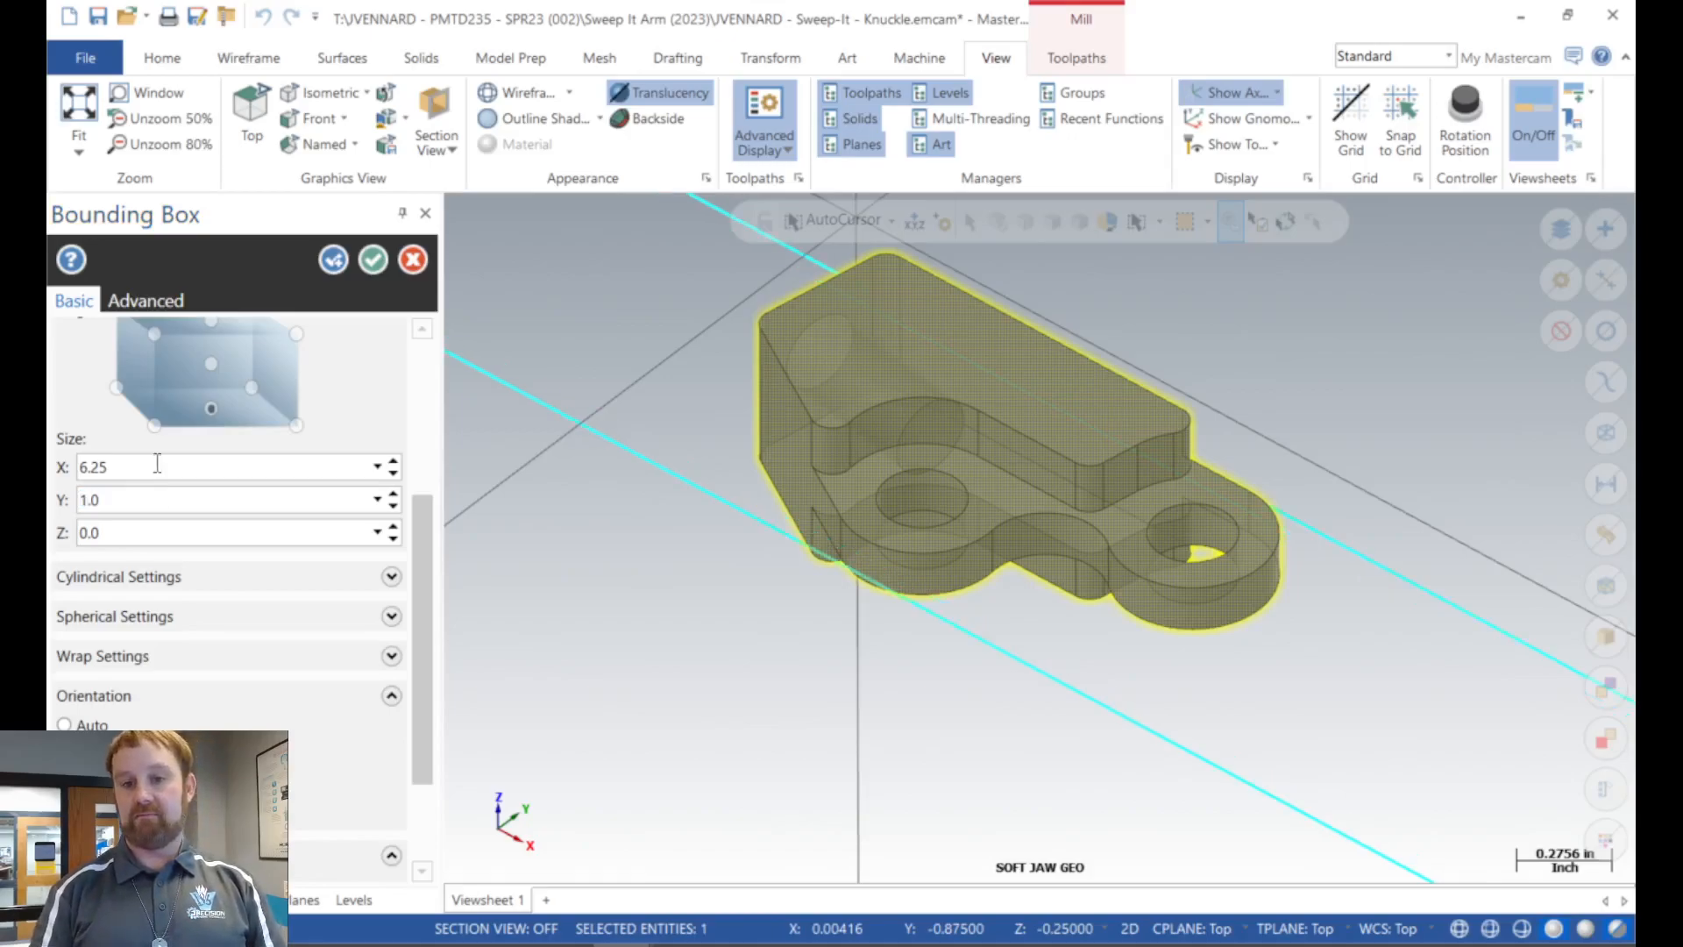
Check the bounding rectangle's extent around the part from the top and isometric views, and create it as wireframe lines.
scroll(537, 485, down, 6)
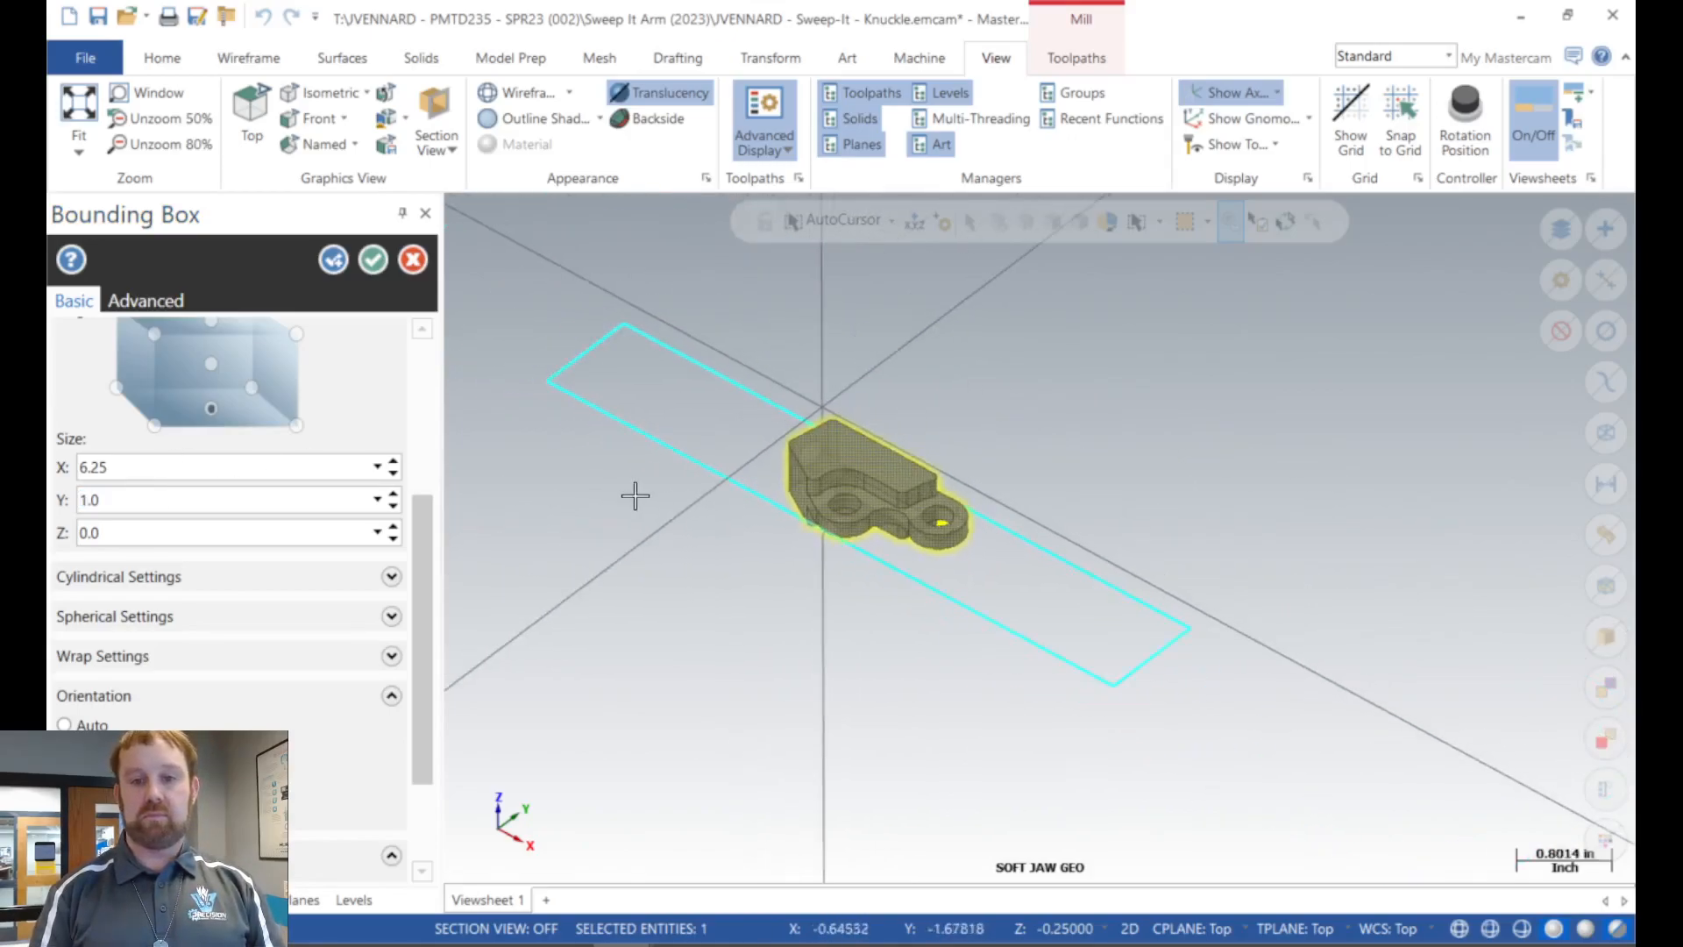
scroll(636, 497, up, 1)
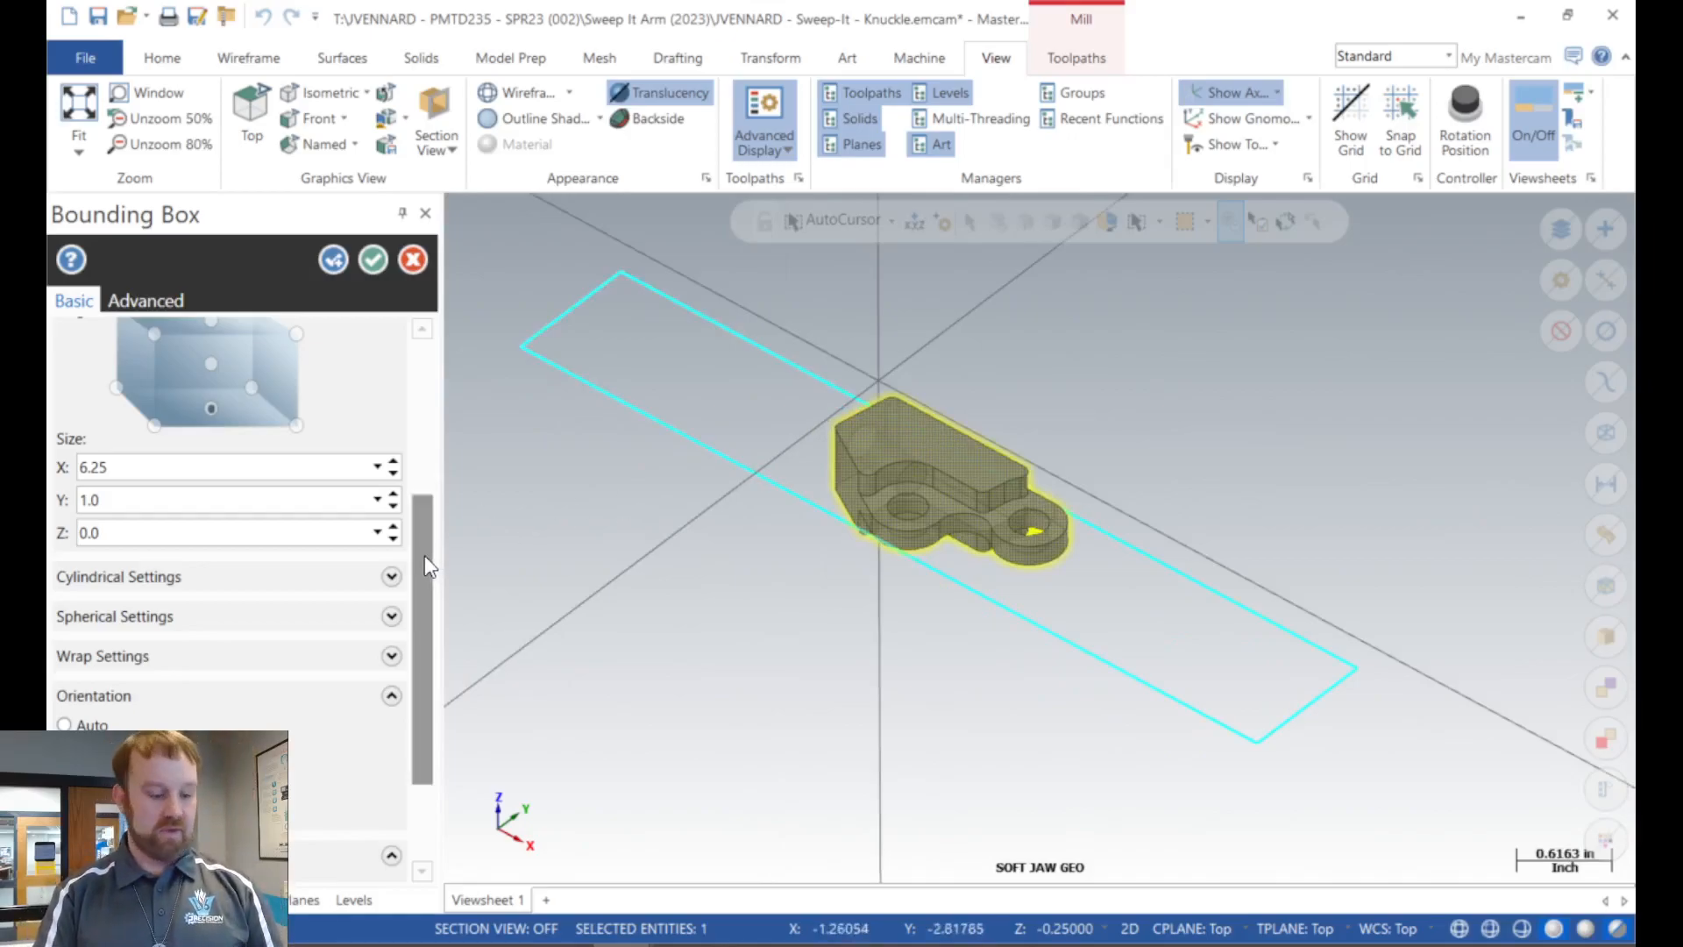
key(alt+1)
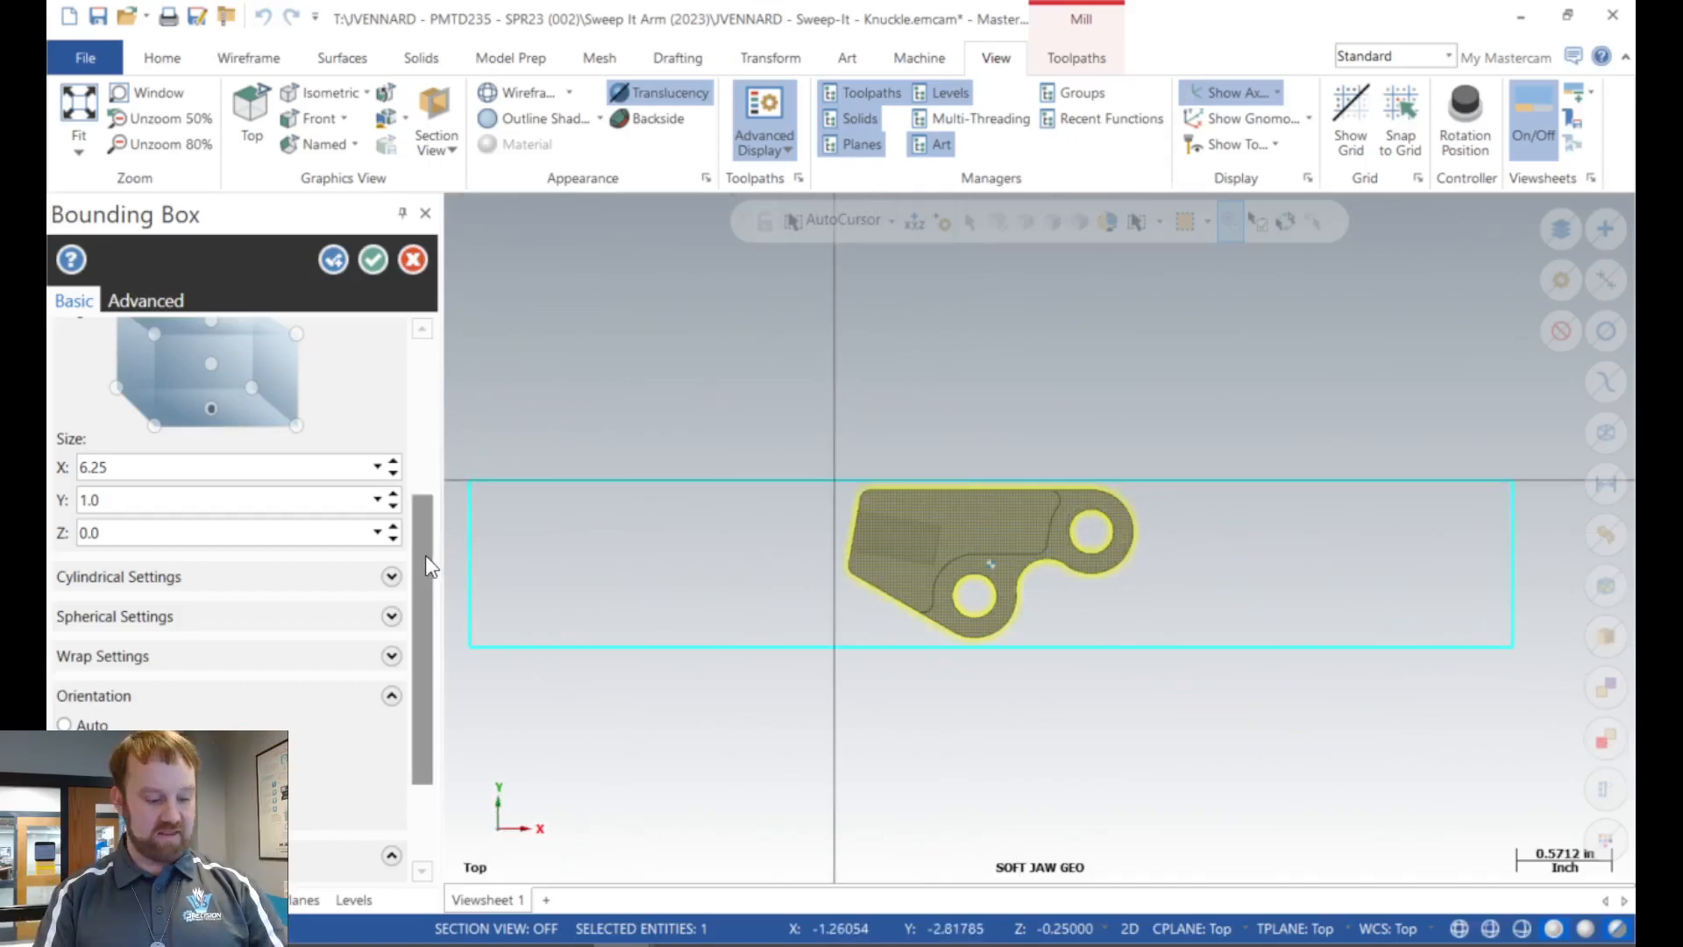
key(alt+7)
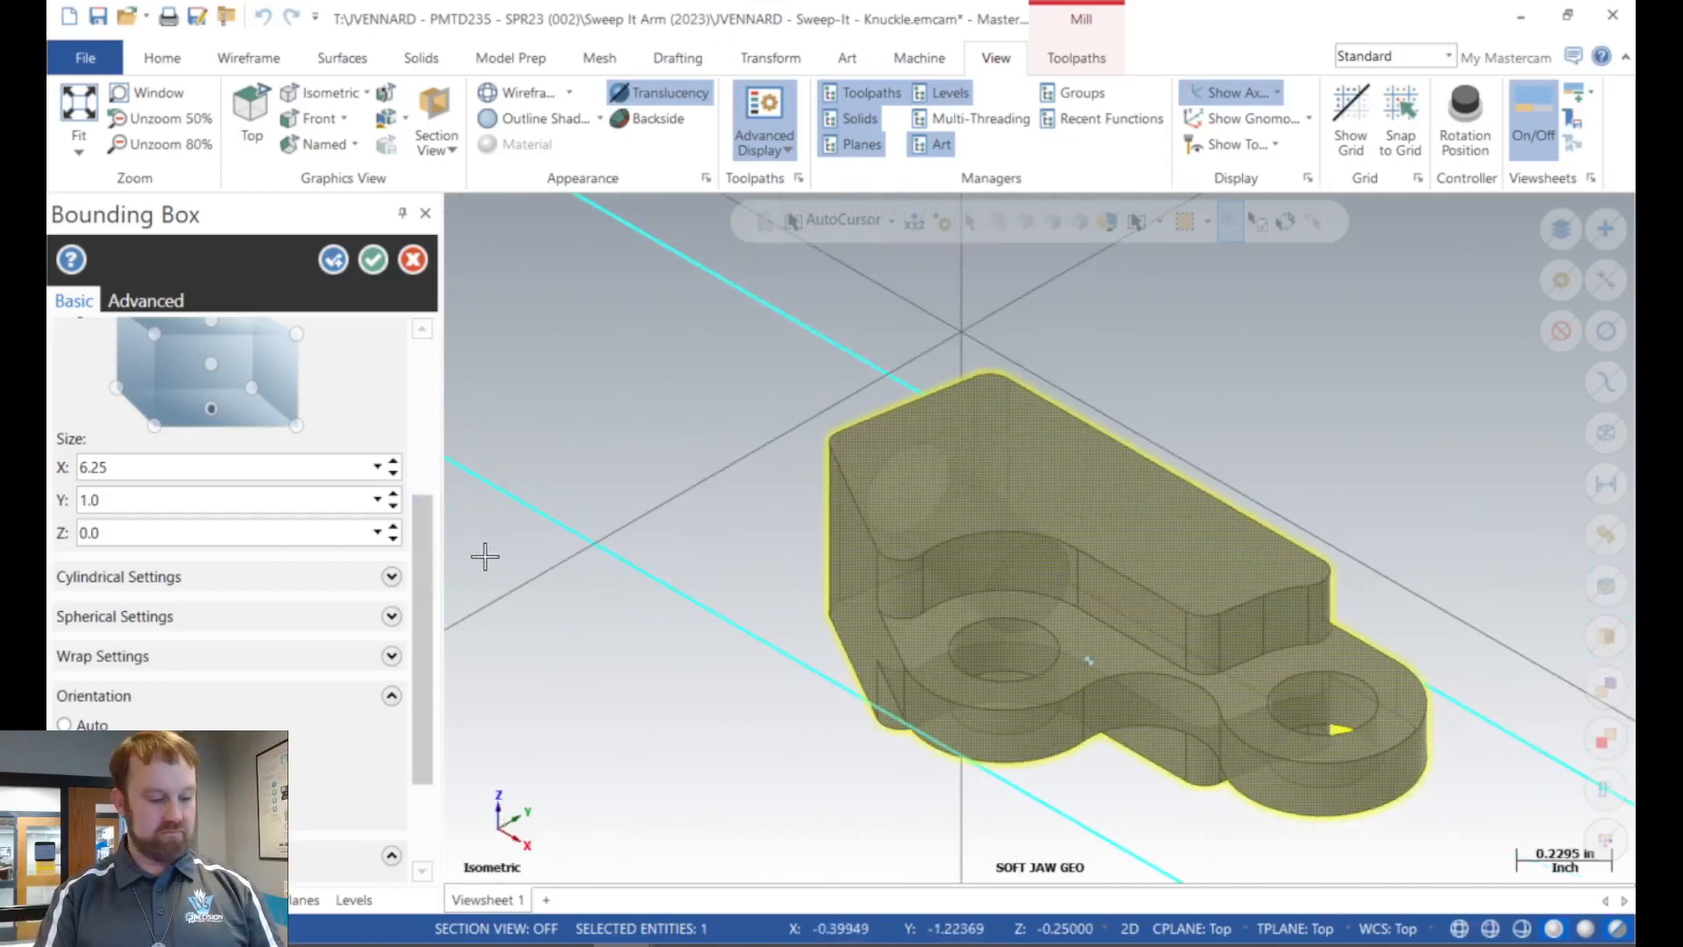
key(alt+F1)
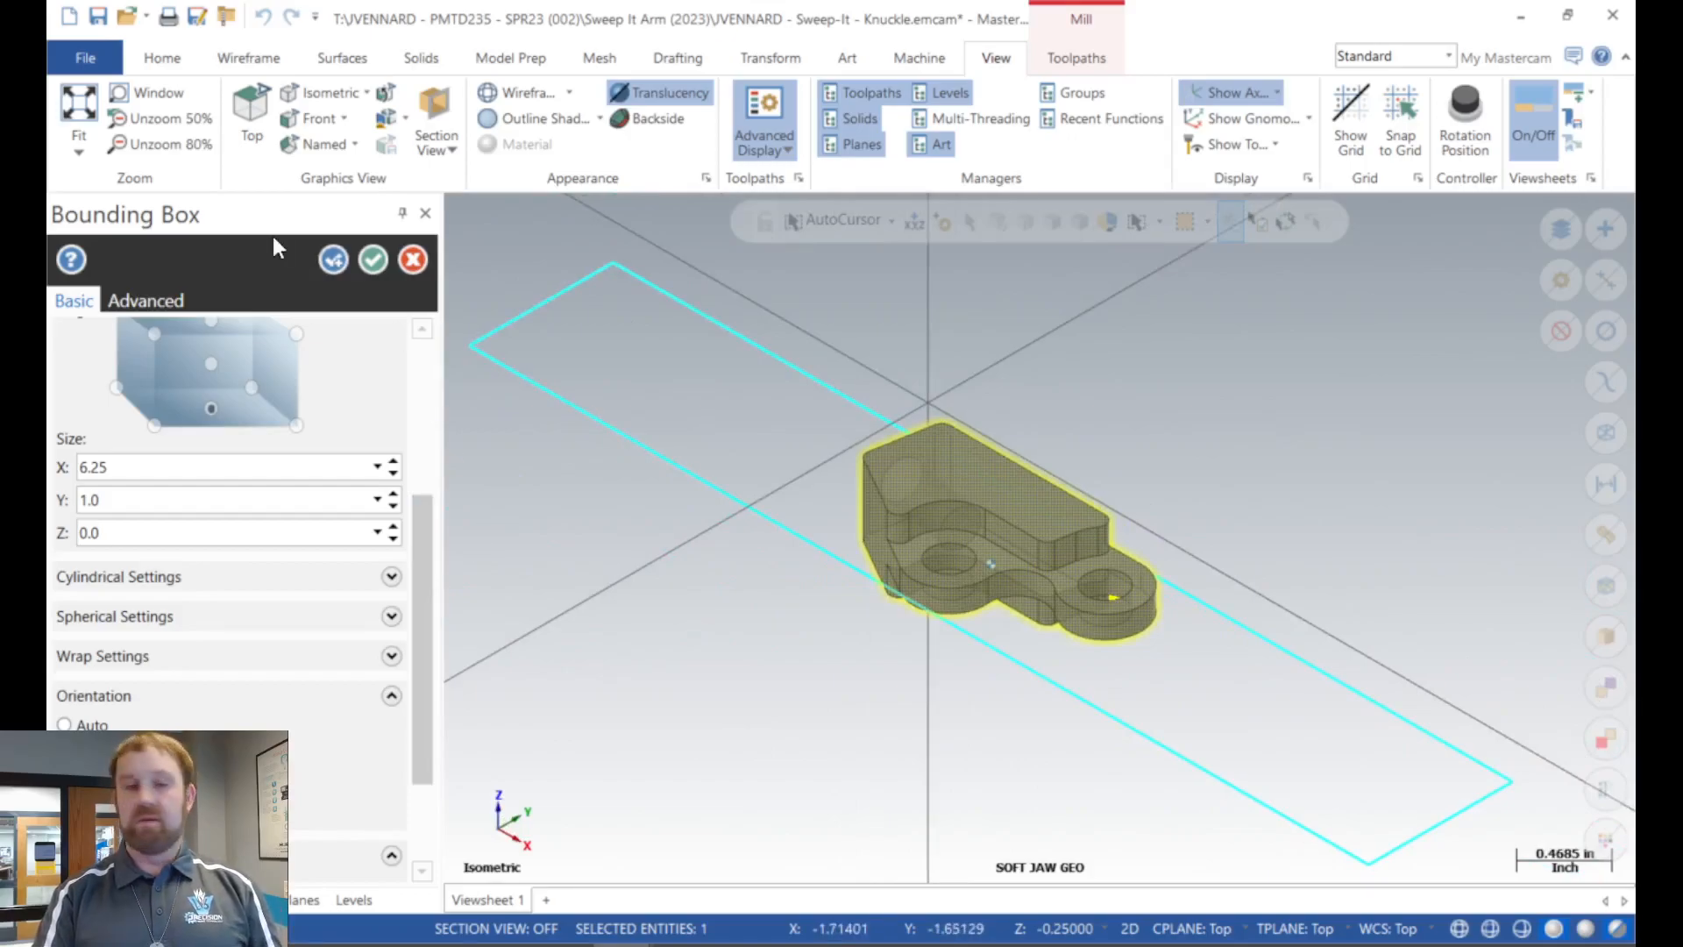
scroll(403, 666, down, 3)
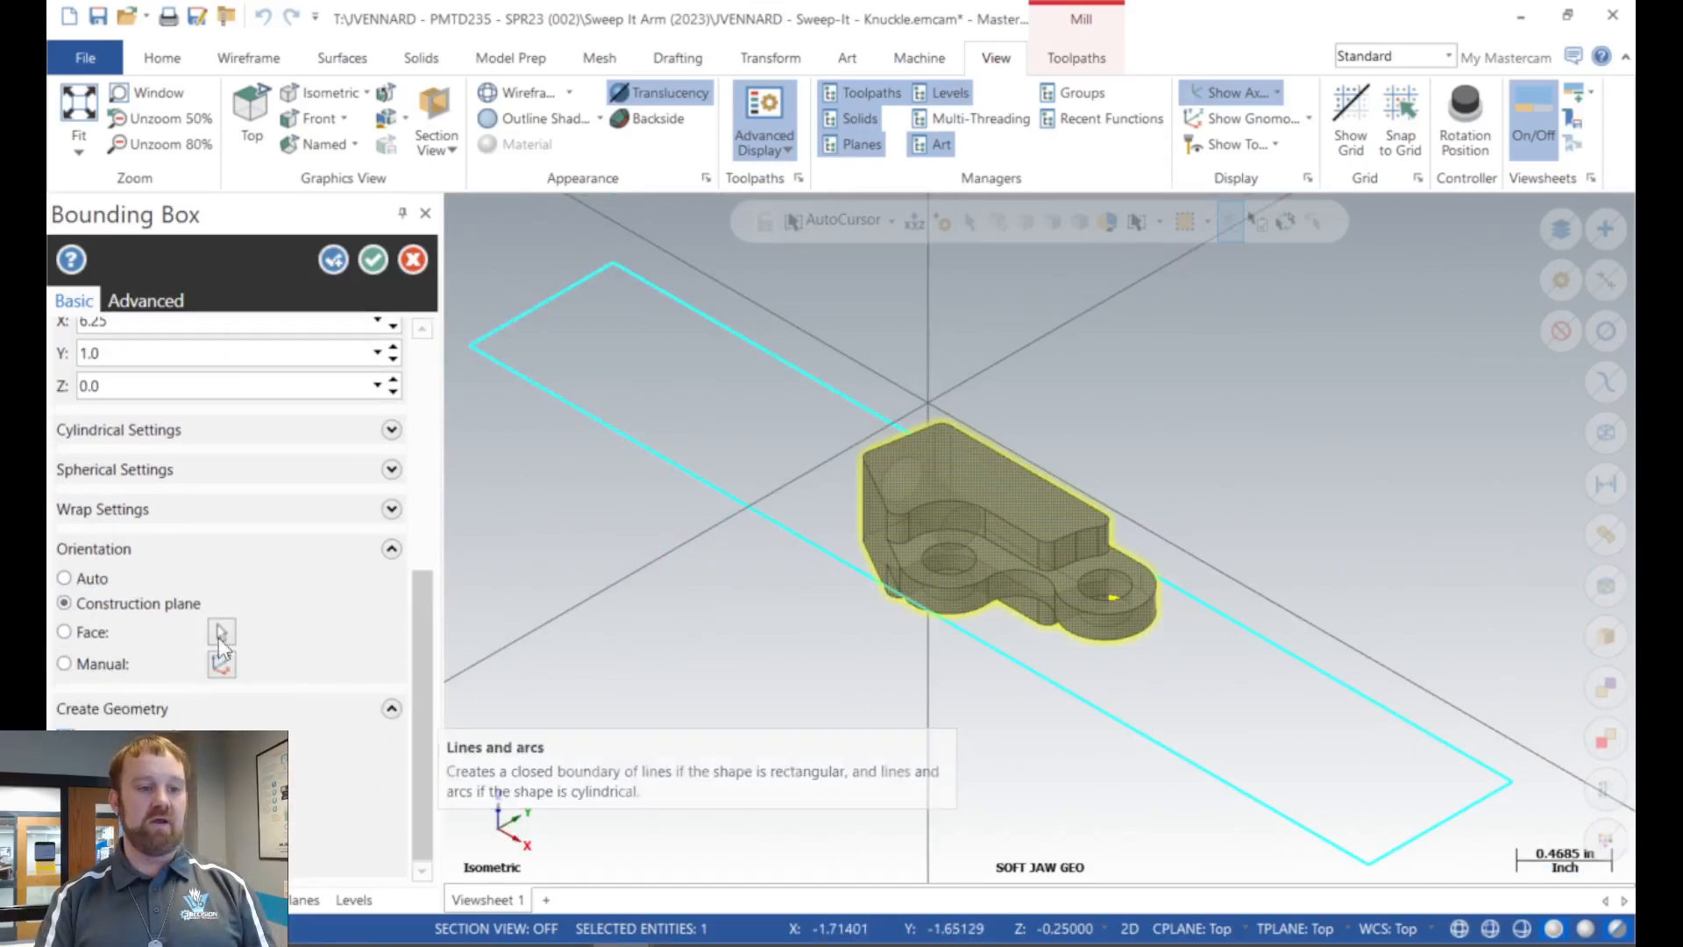
click(373, 259)
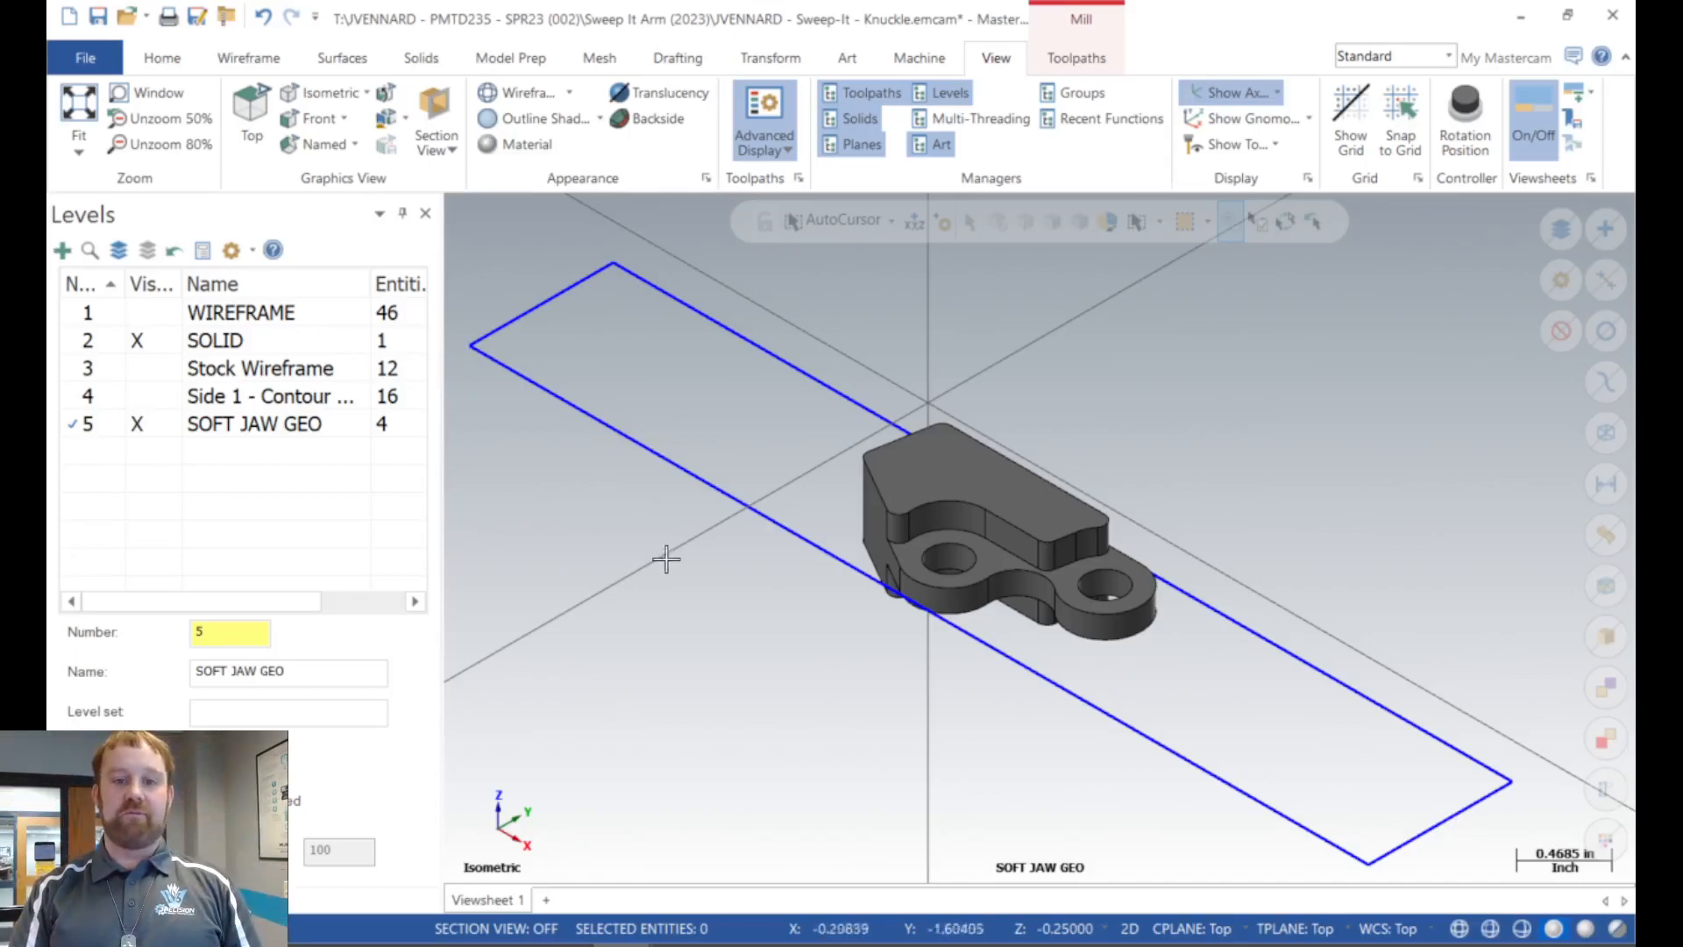
Set up a Translate of the whole bounding rectangle with the Move method, offset 0.5 in Y to both sides.
click(727, 485)
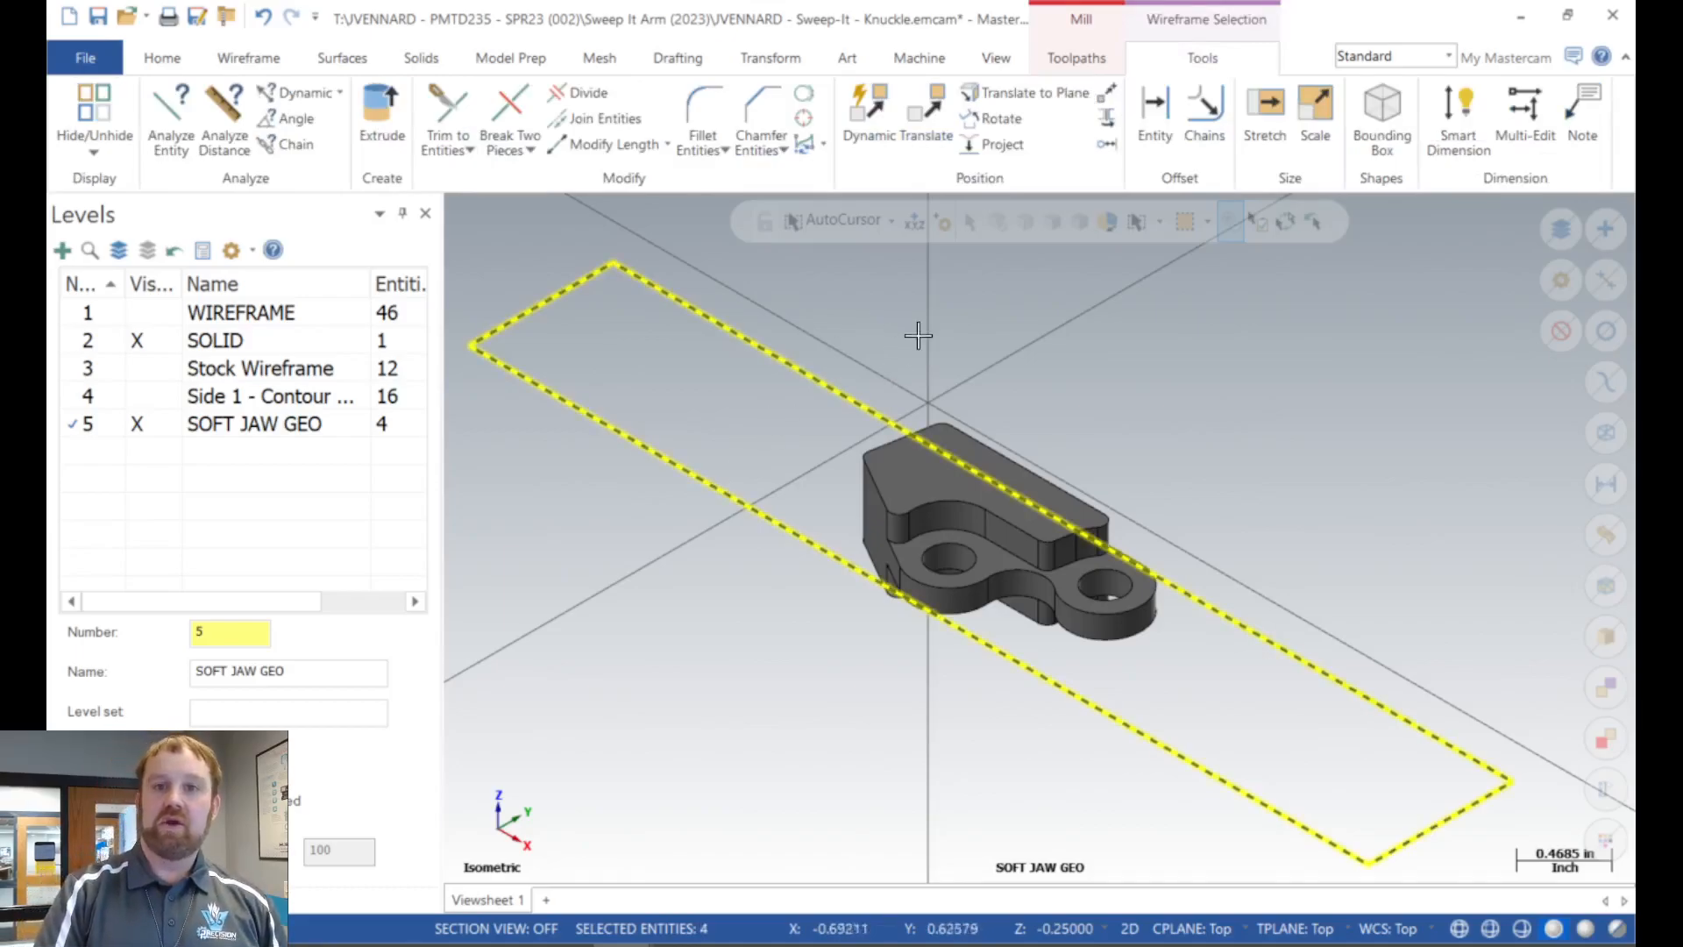
click(924, 117)
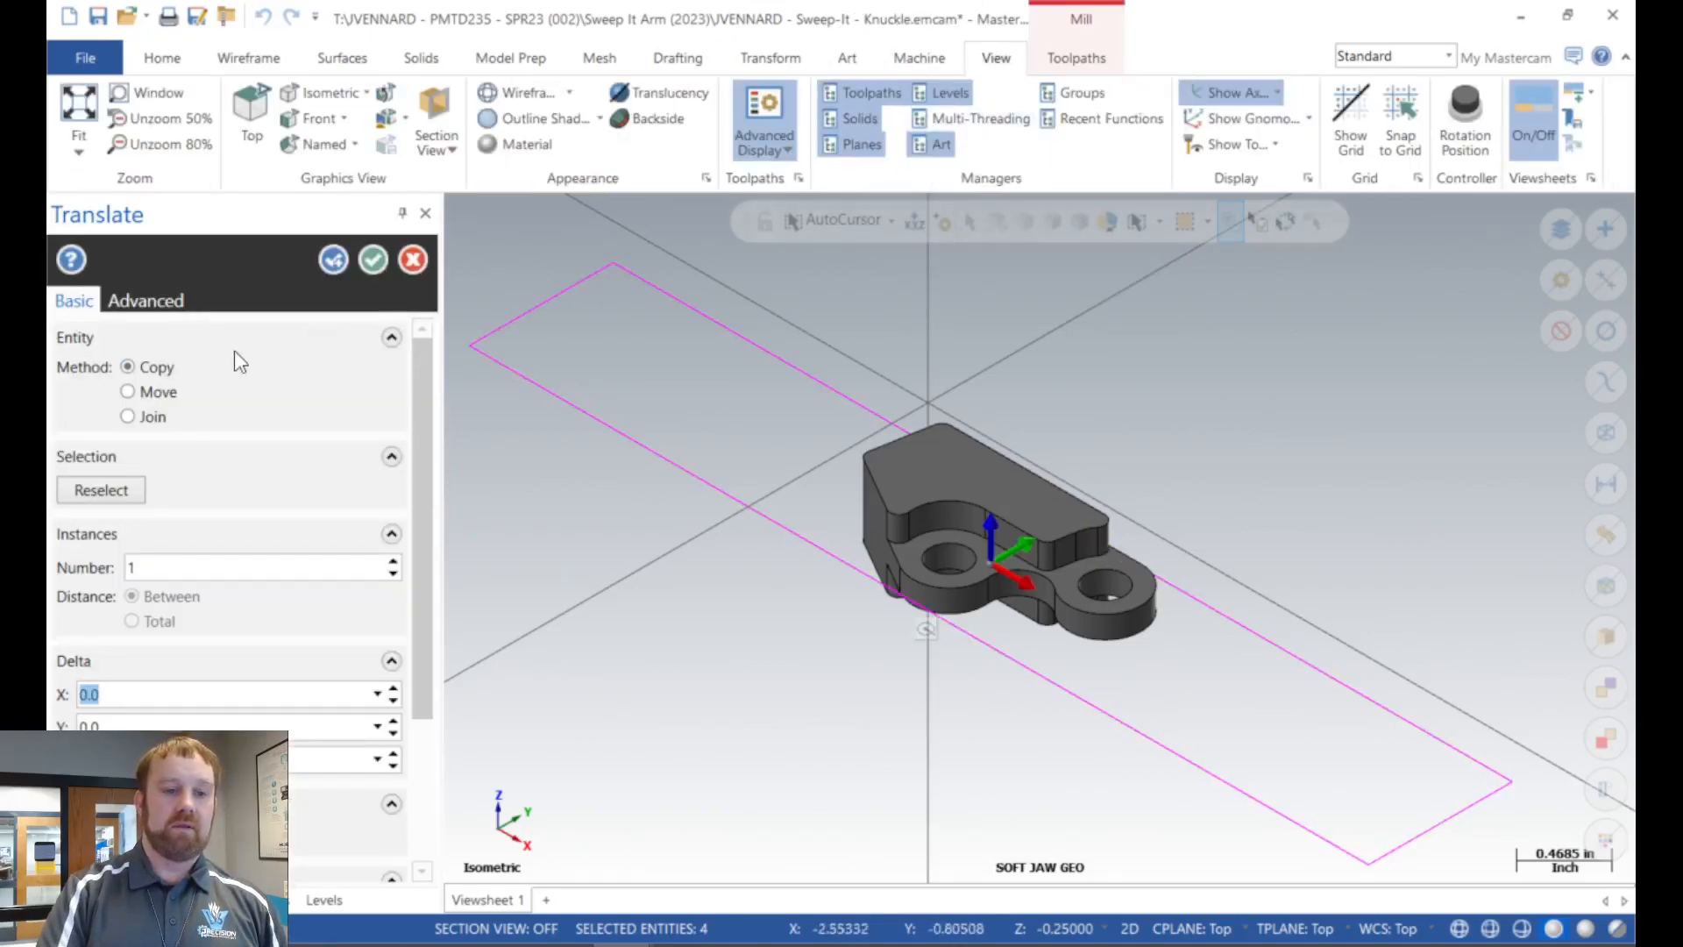
click(131, 396)
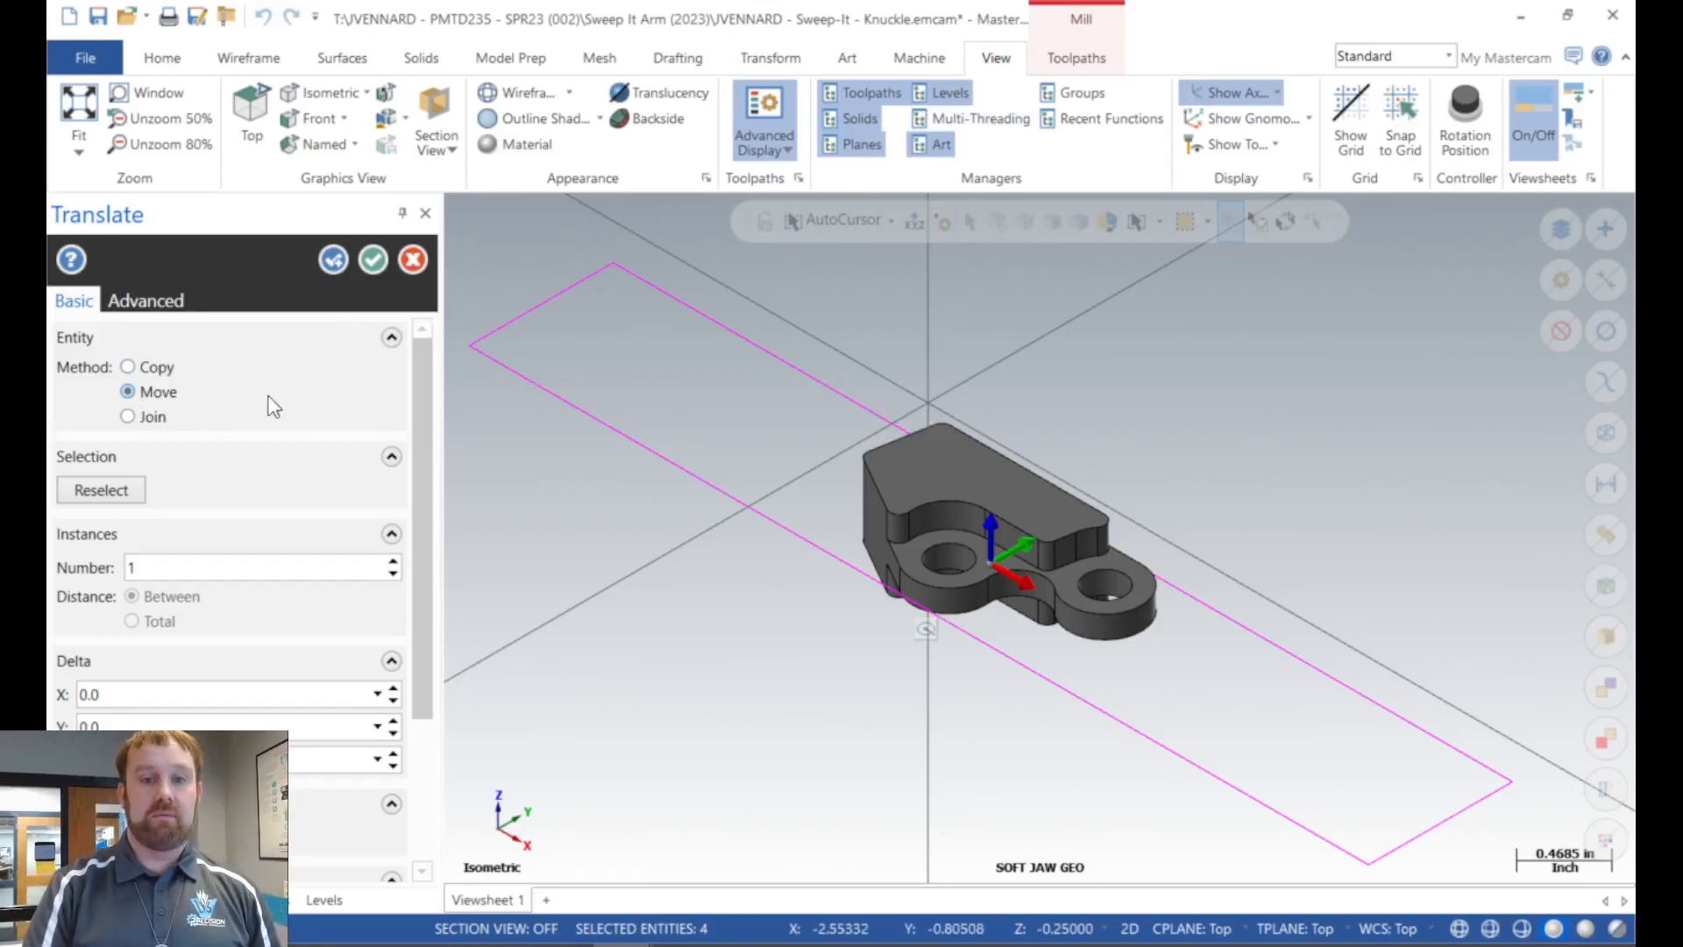
scroll(237, 601, down, 3)
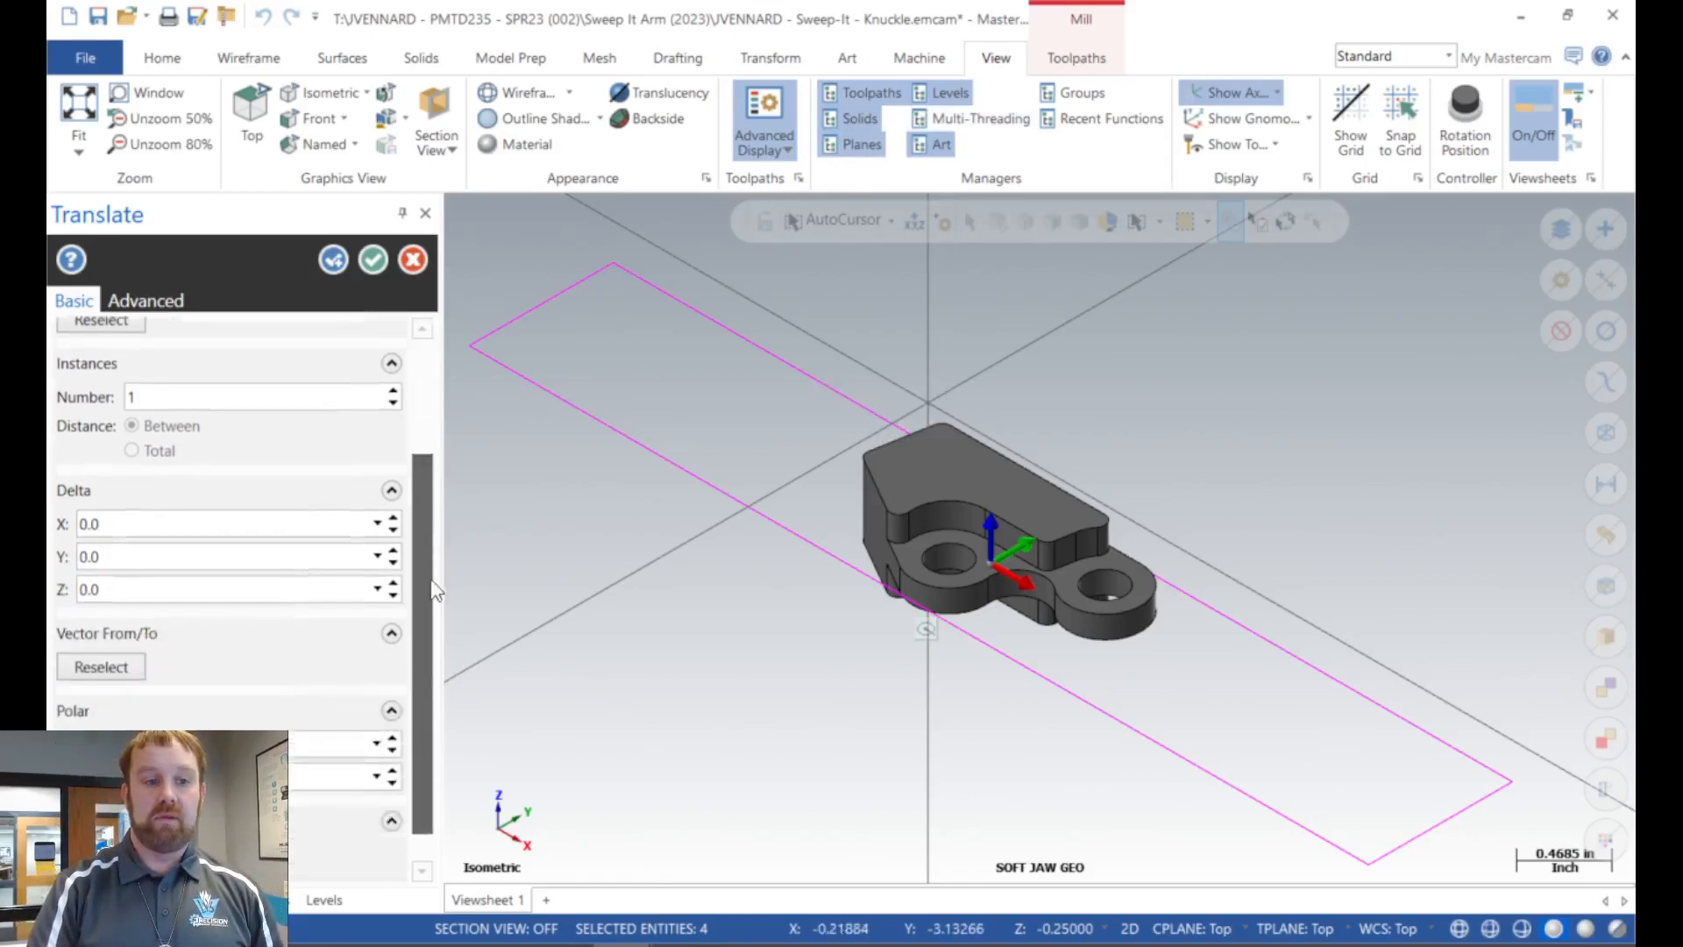
click(132, 524)
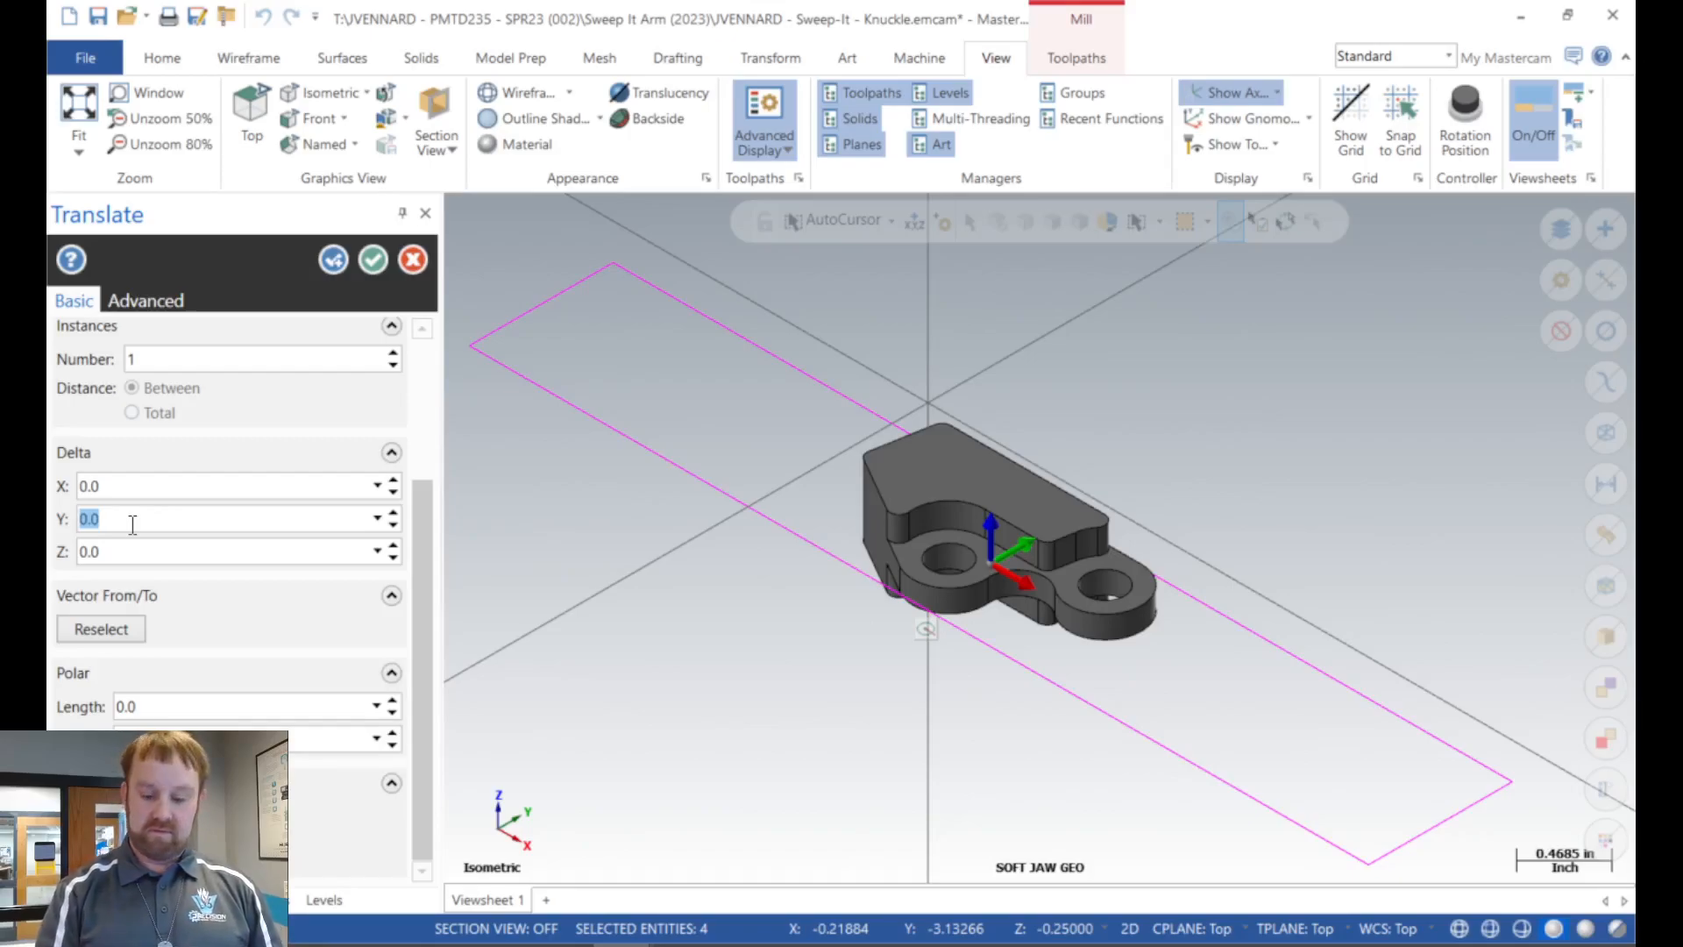
text(0.5)
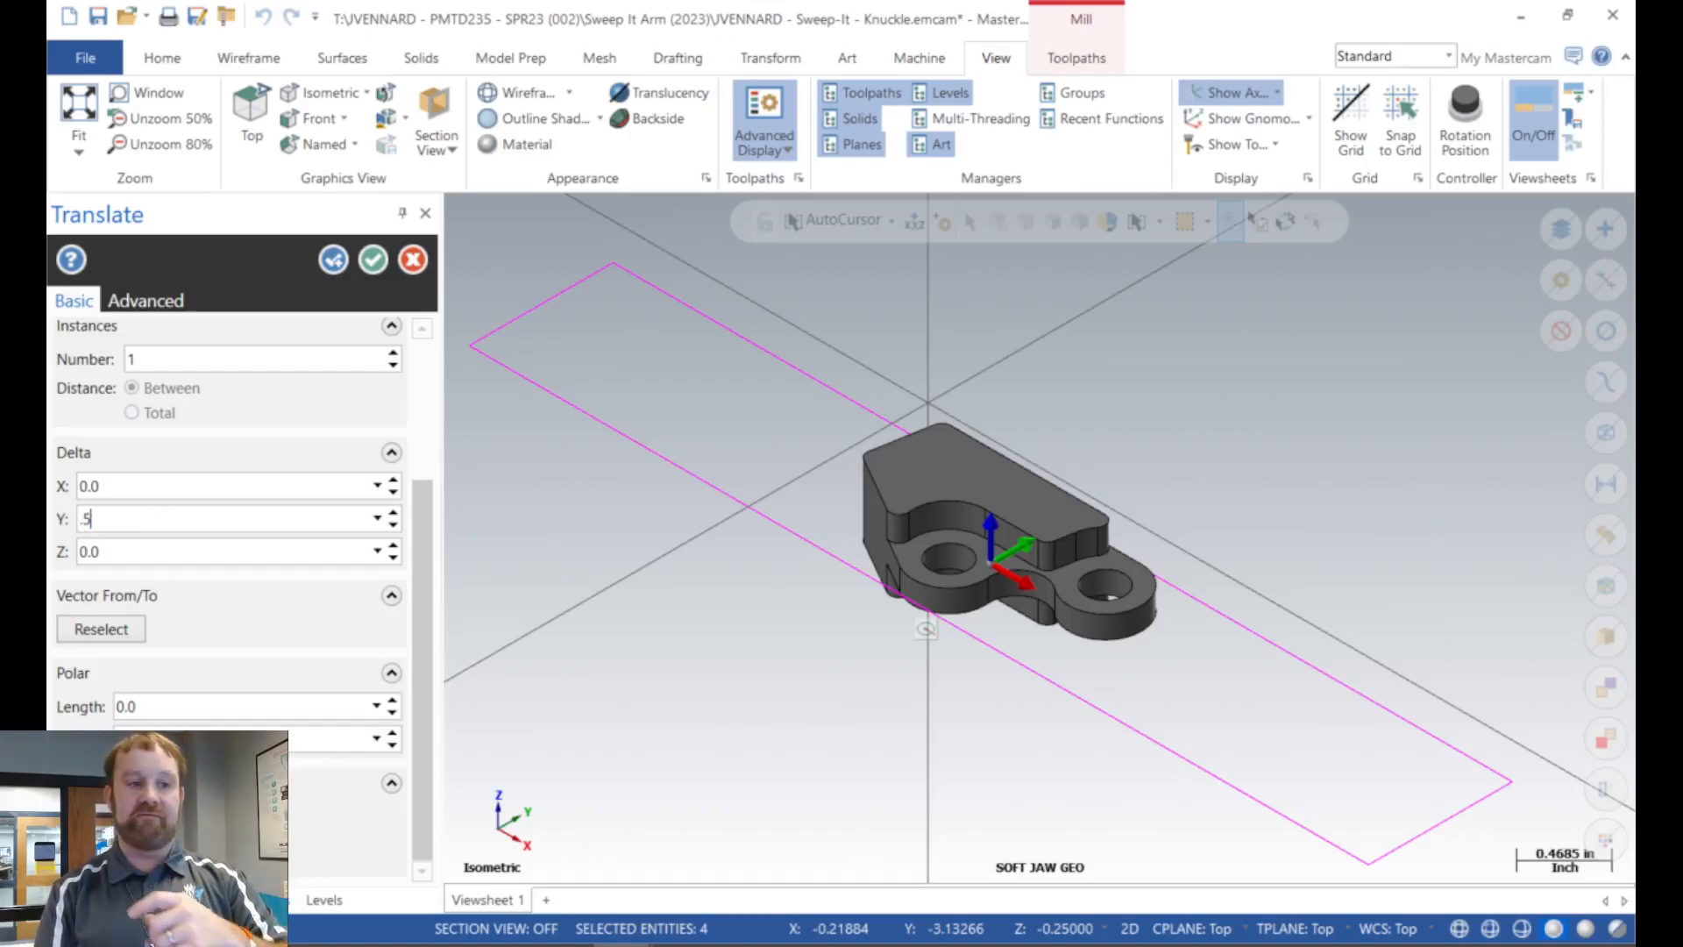
key(Return)
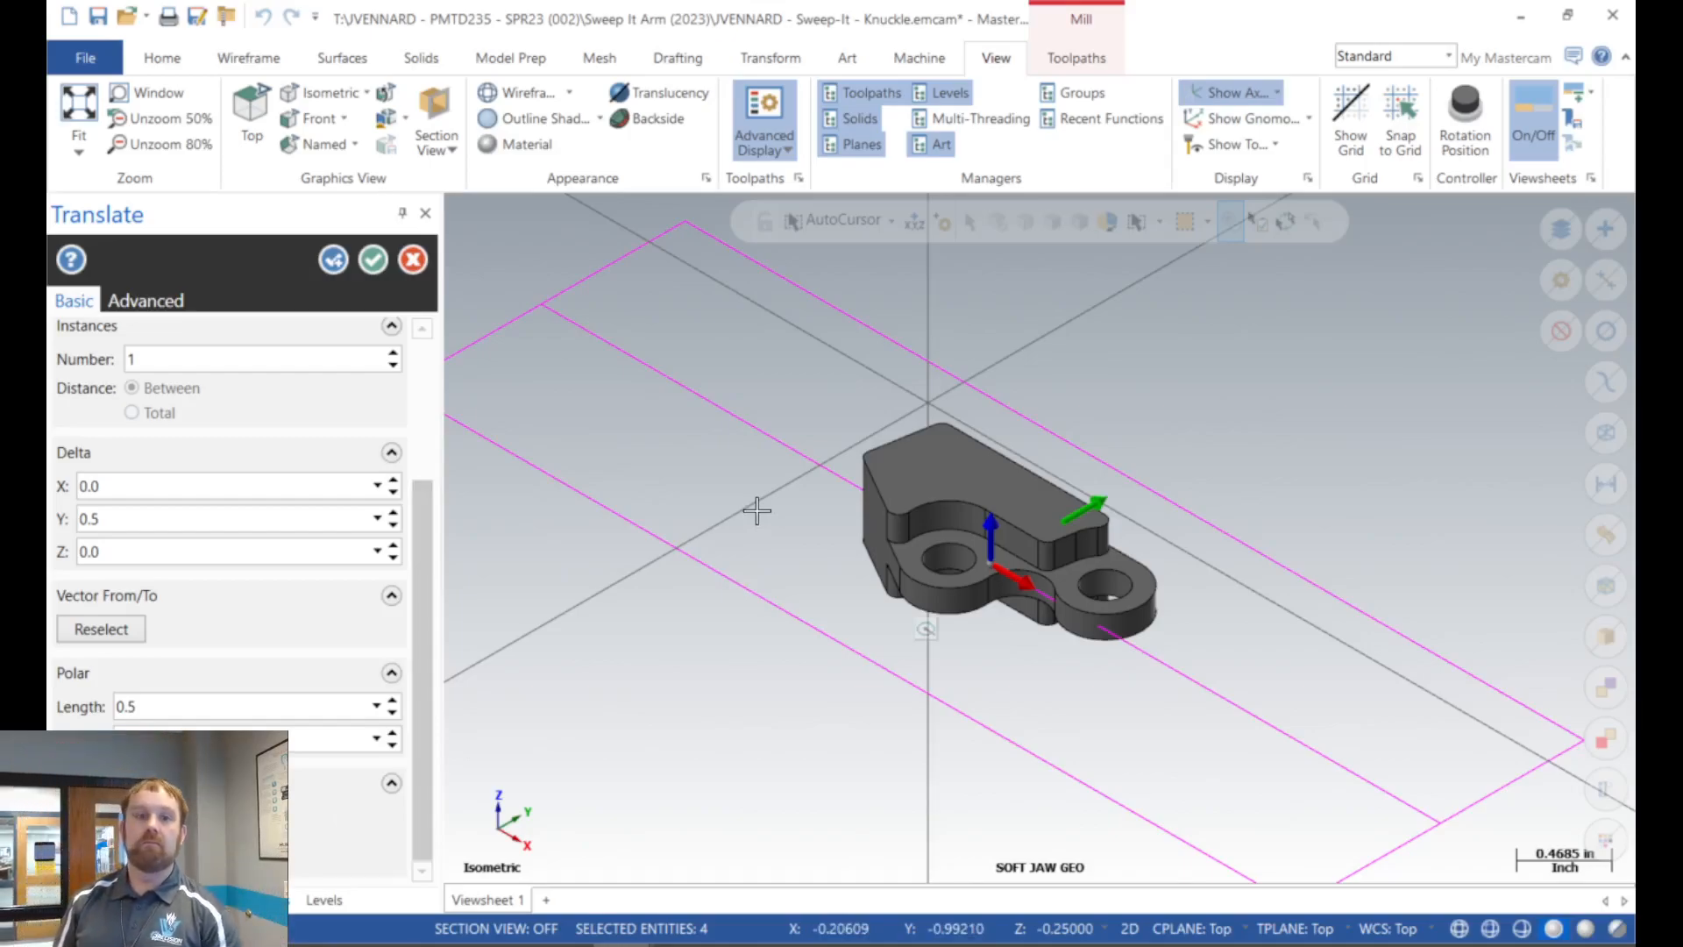
Set the Translate Y delta to 0.5+1/16 and apply it to produce two jaw rectangles with a gap between them.
drag(424, 523, 422, 390)
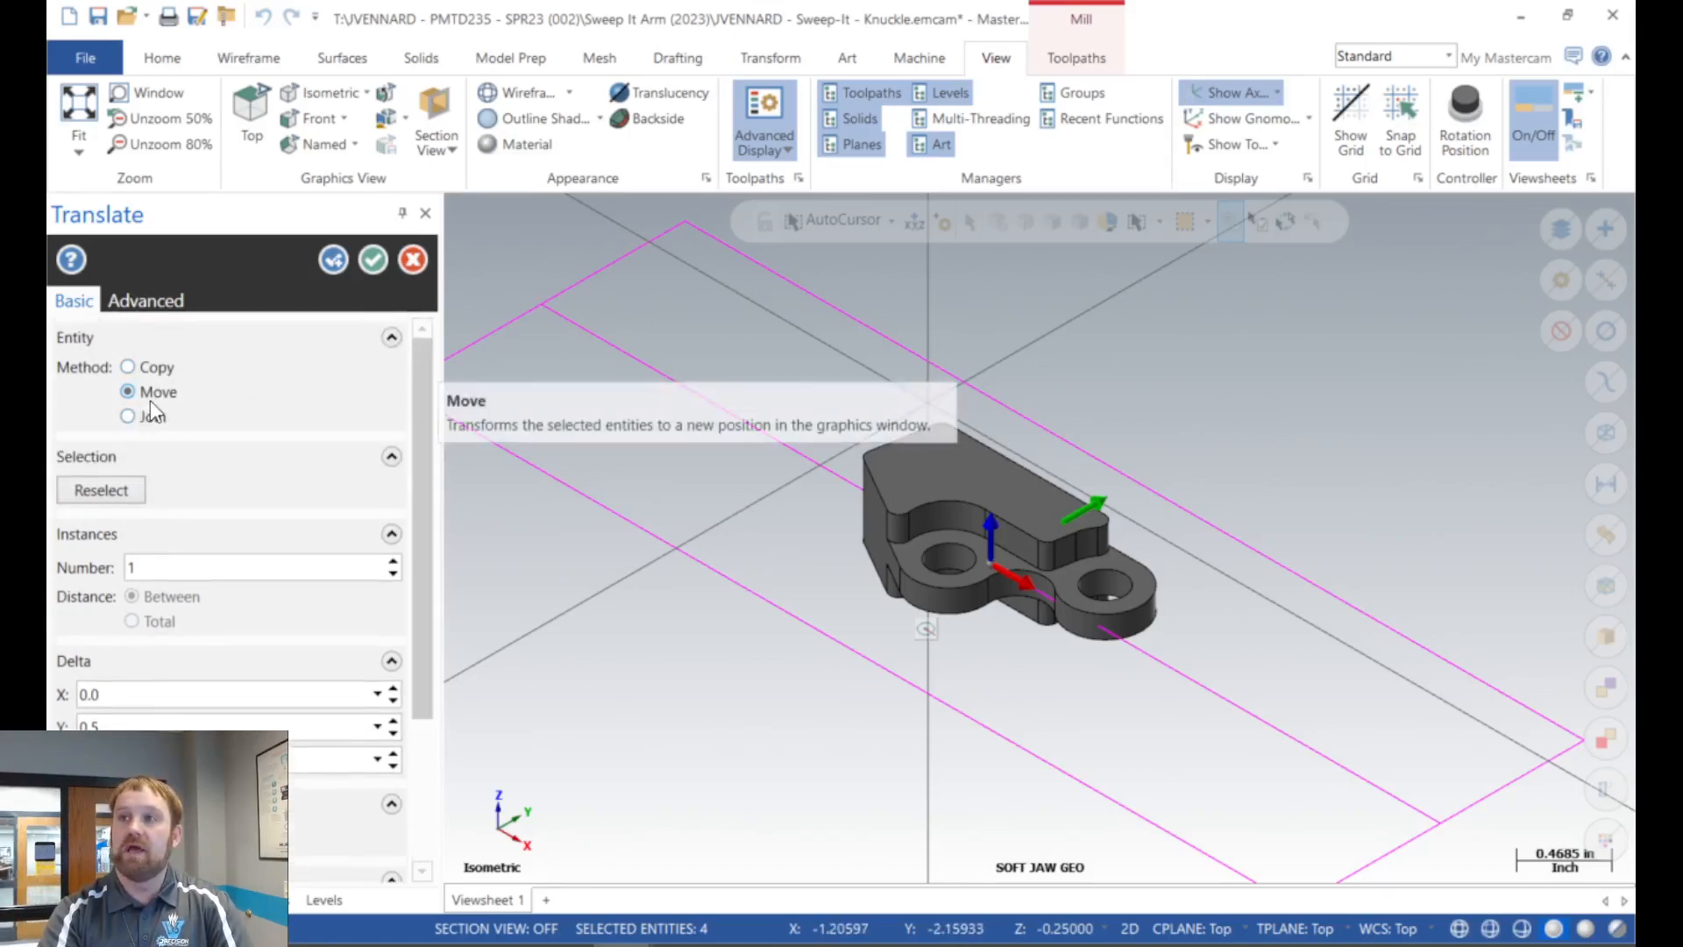
key(ctrl)
key(ctrl)
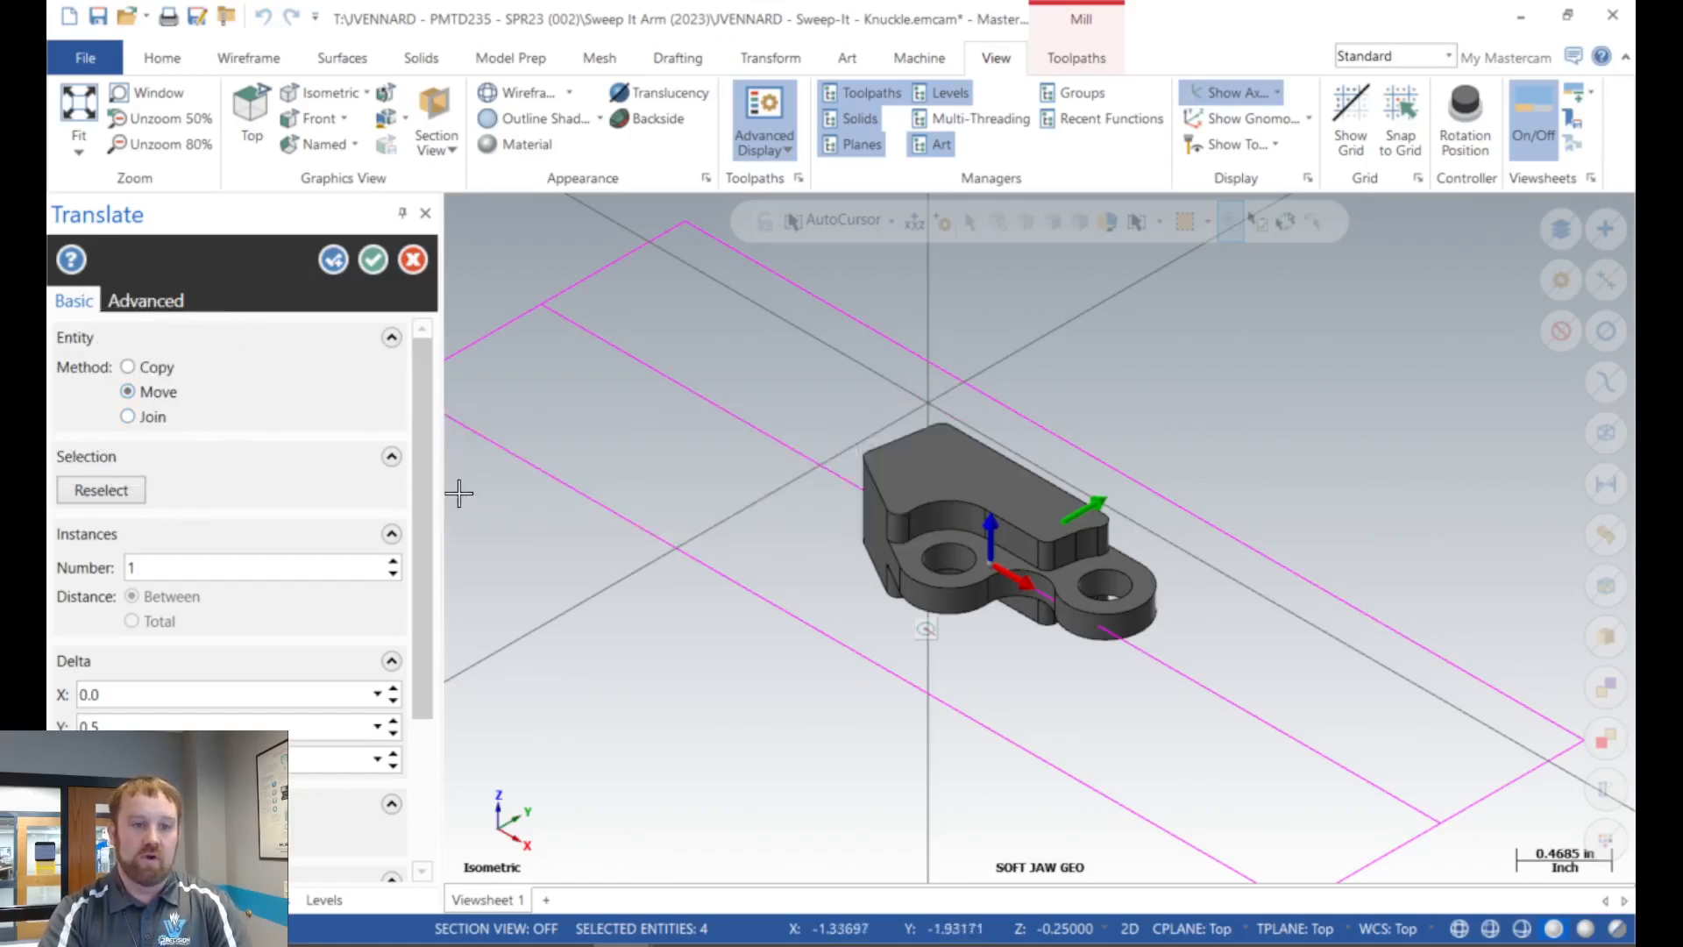
drag(424, 501, 417, 645)
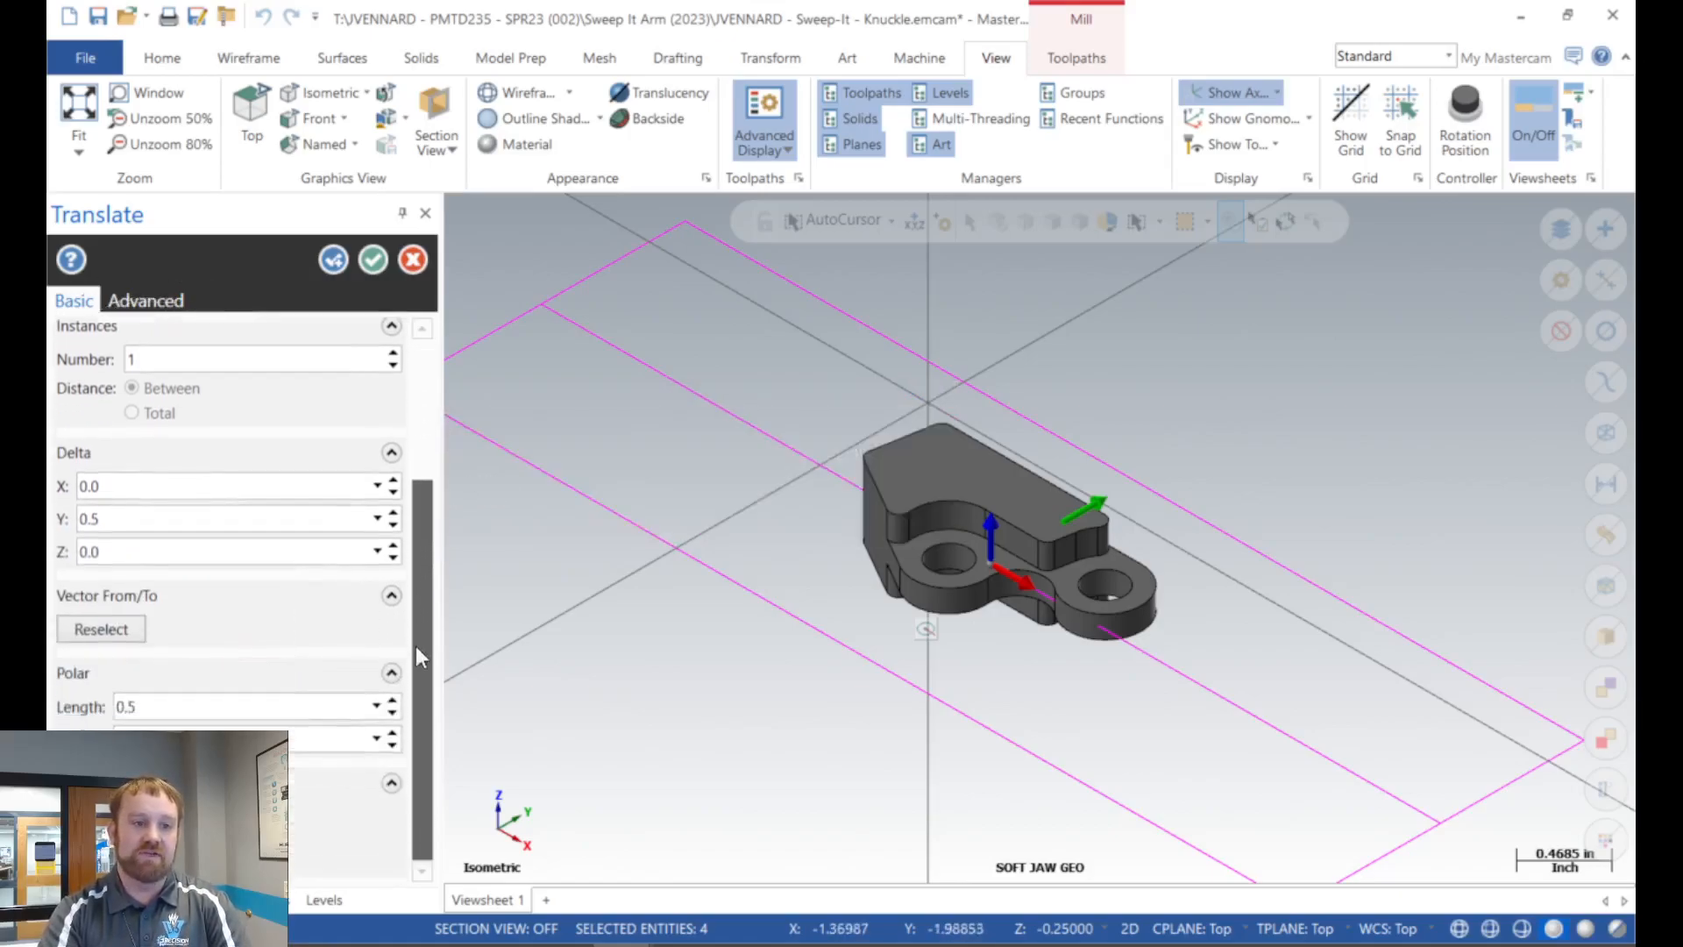
double_click(108, 519)
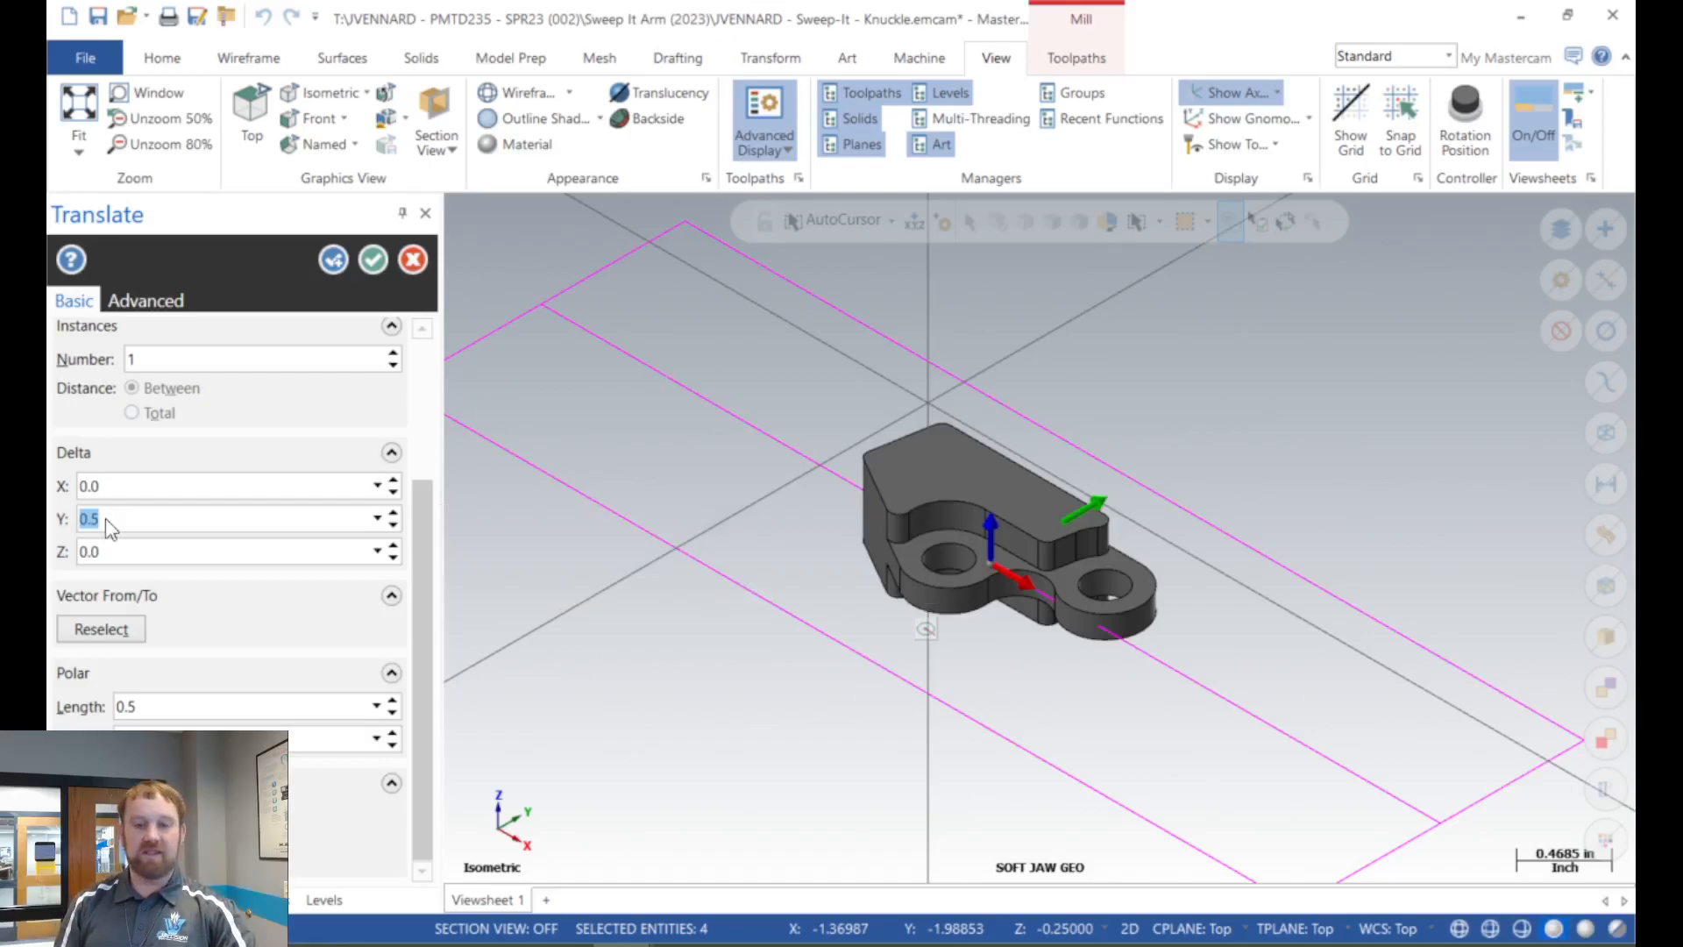
right_click(723, 523)
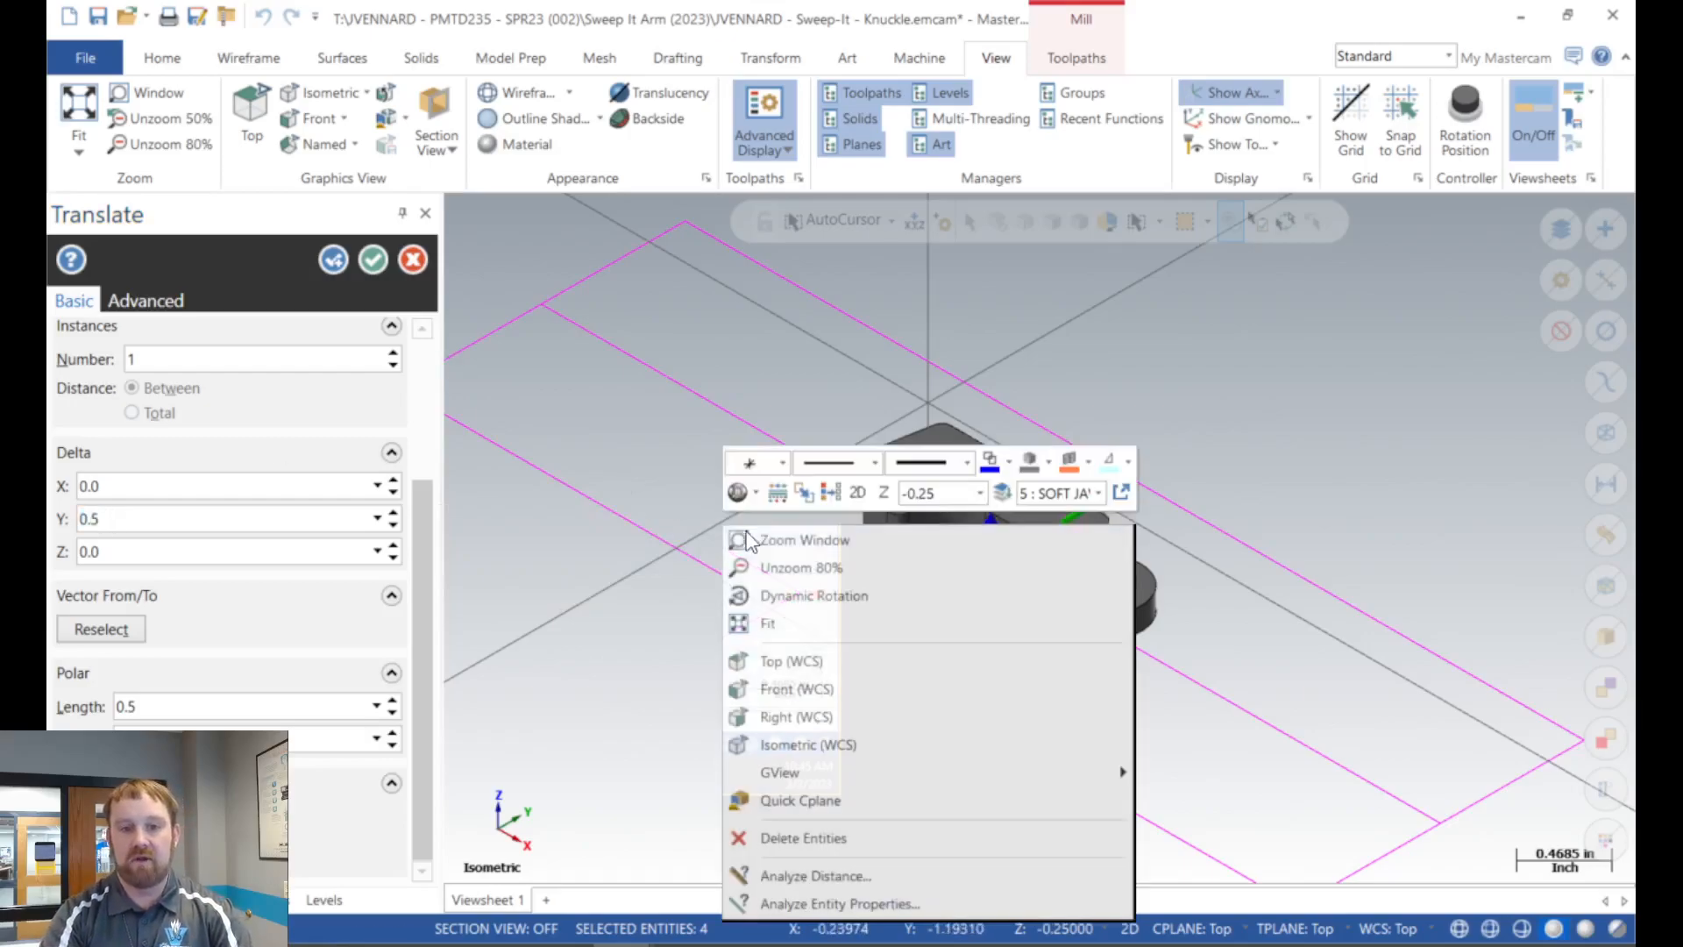
click(785, 665)
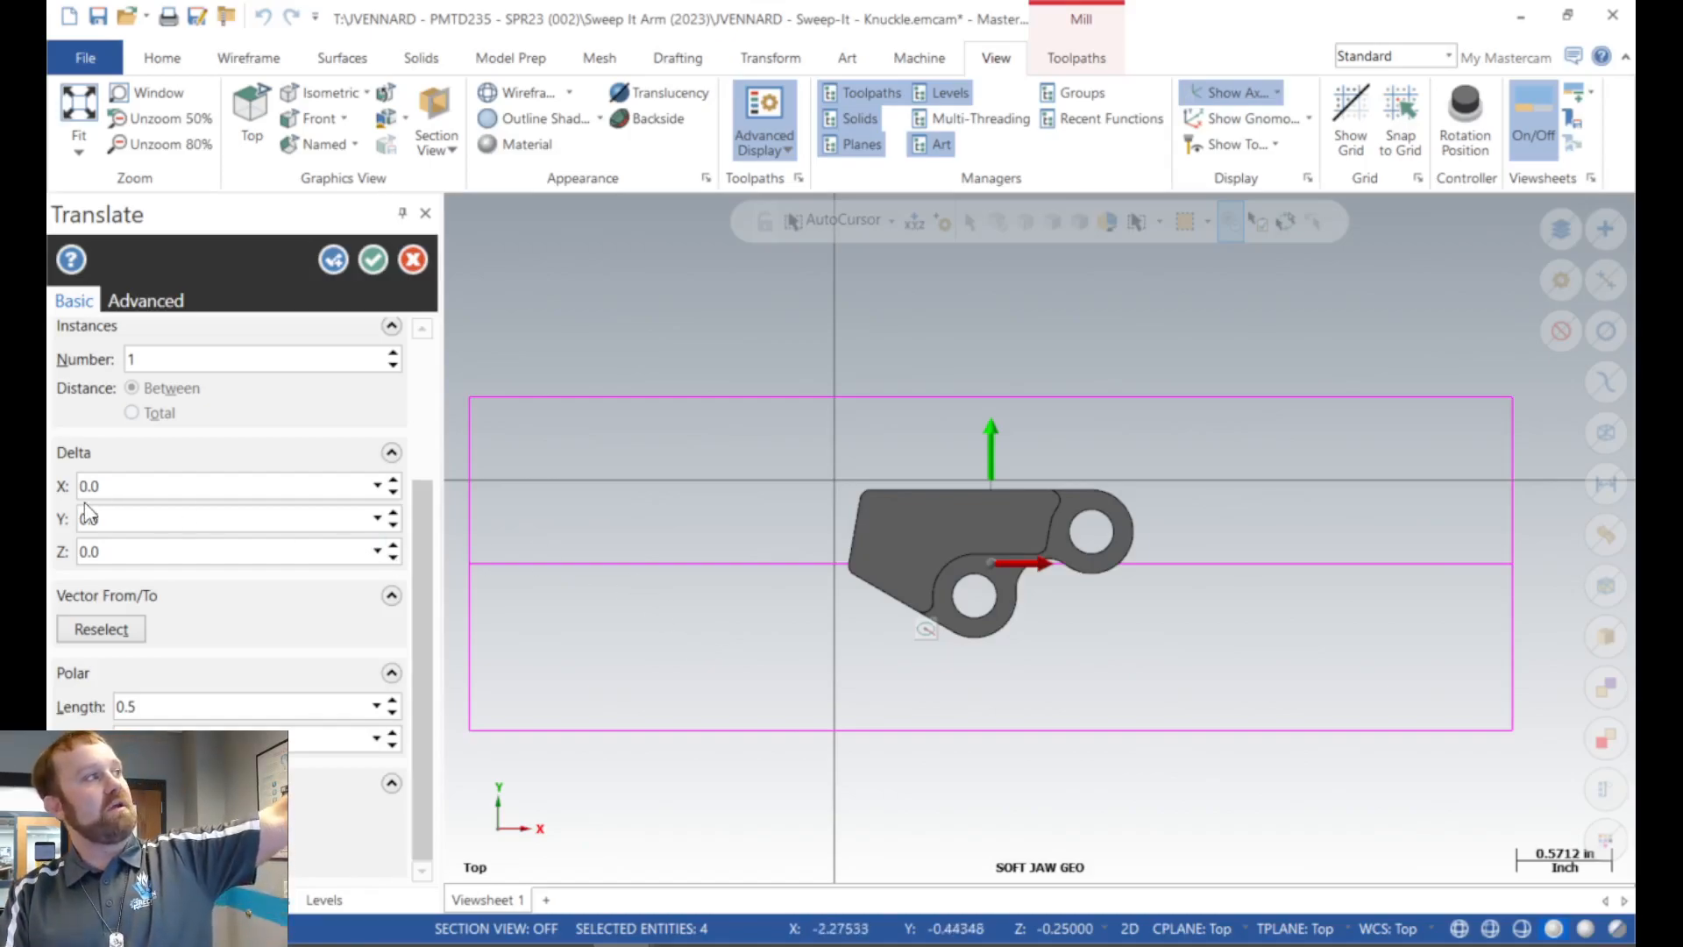
click(110, 516)
click(110, 518)
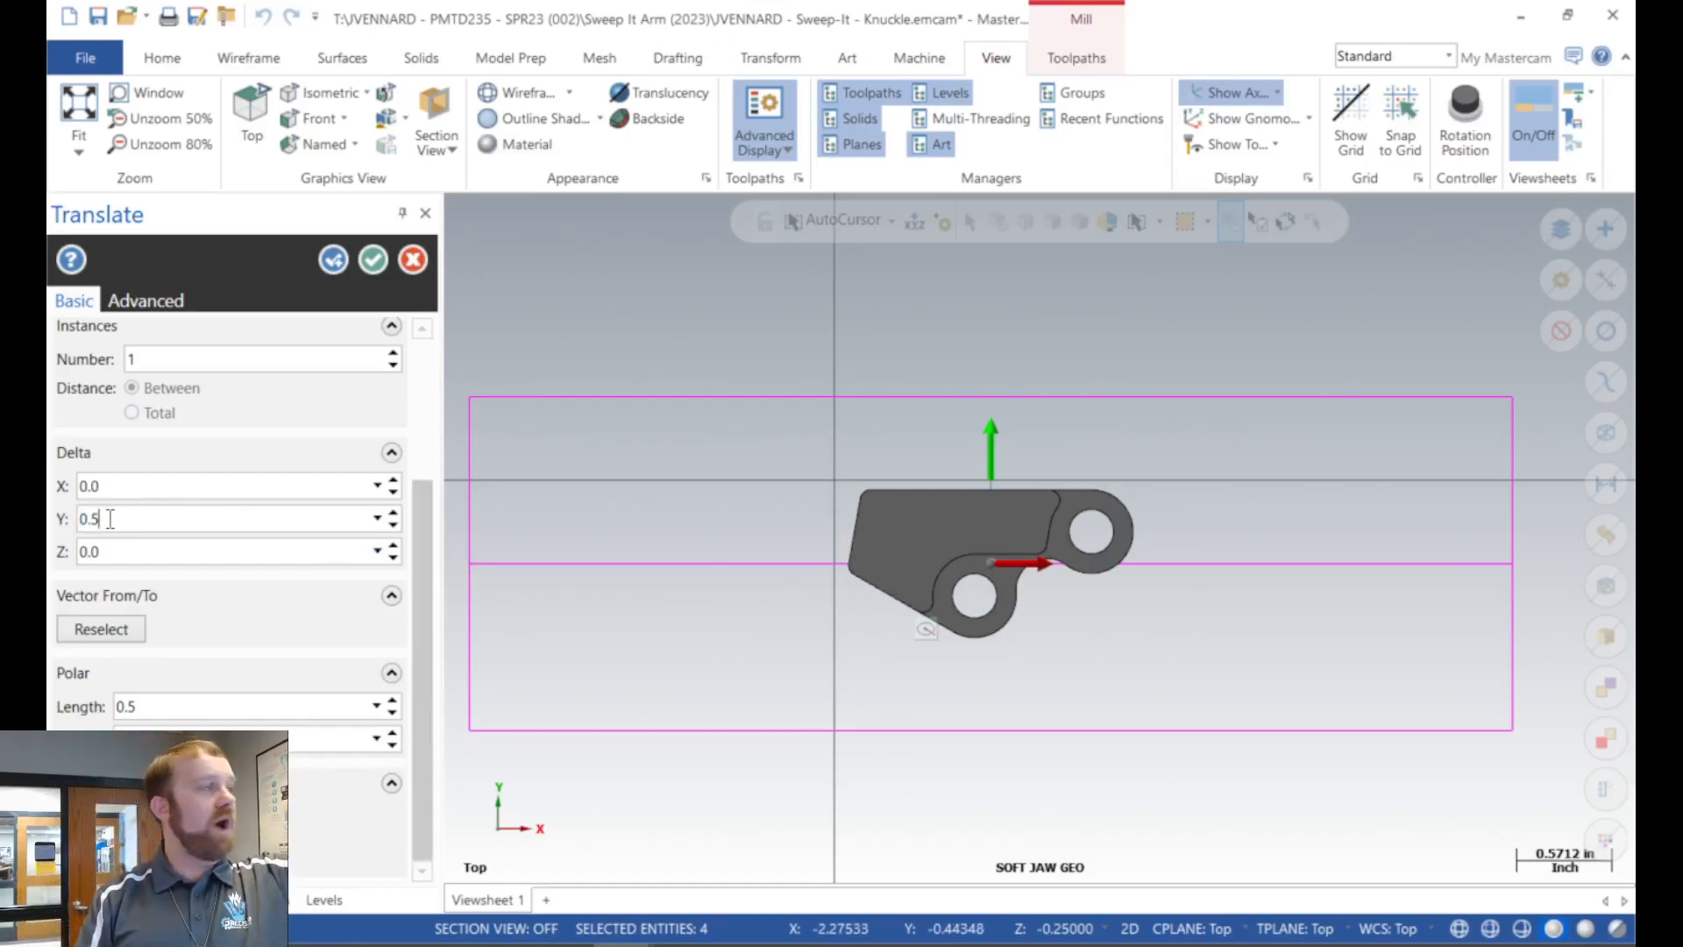
text(+1/16)
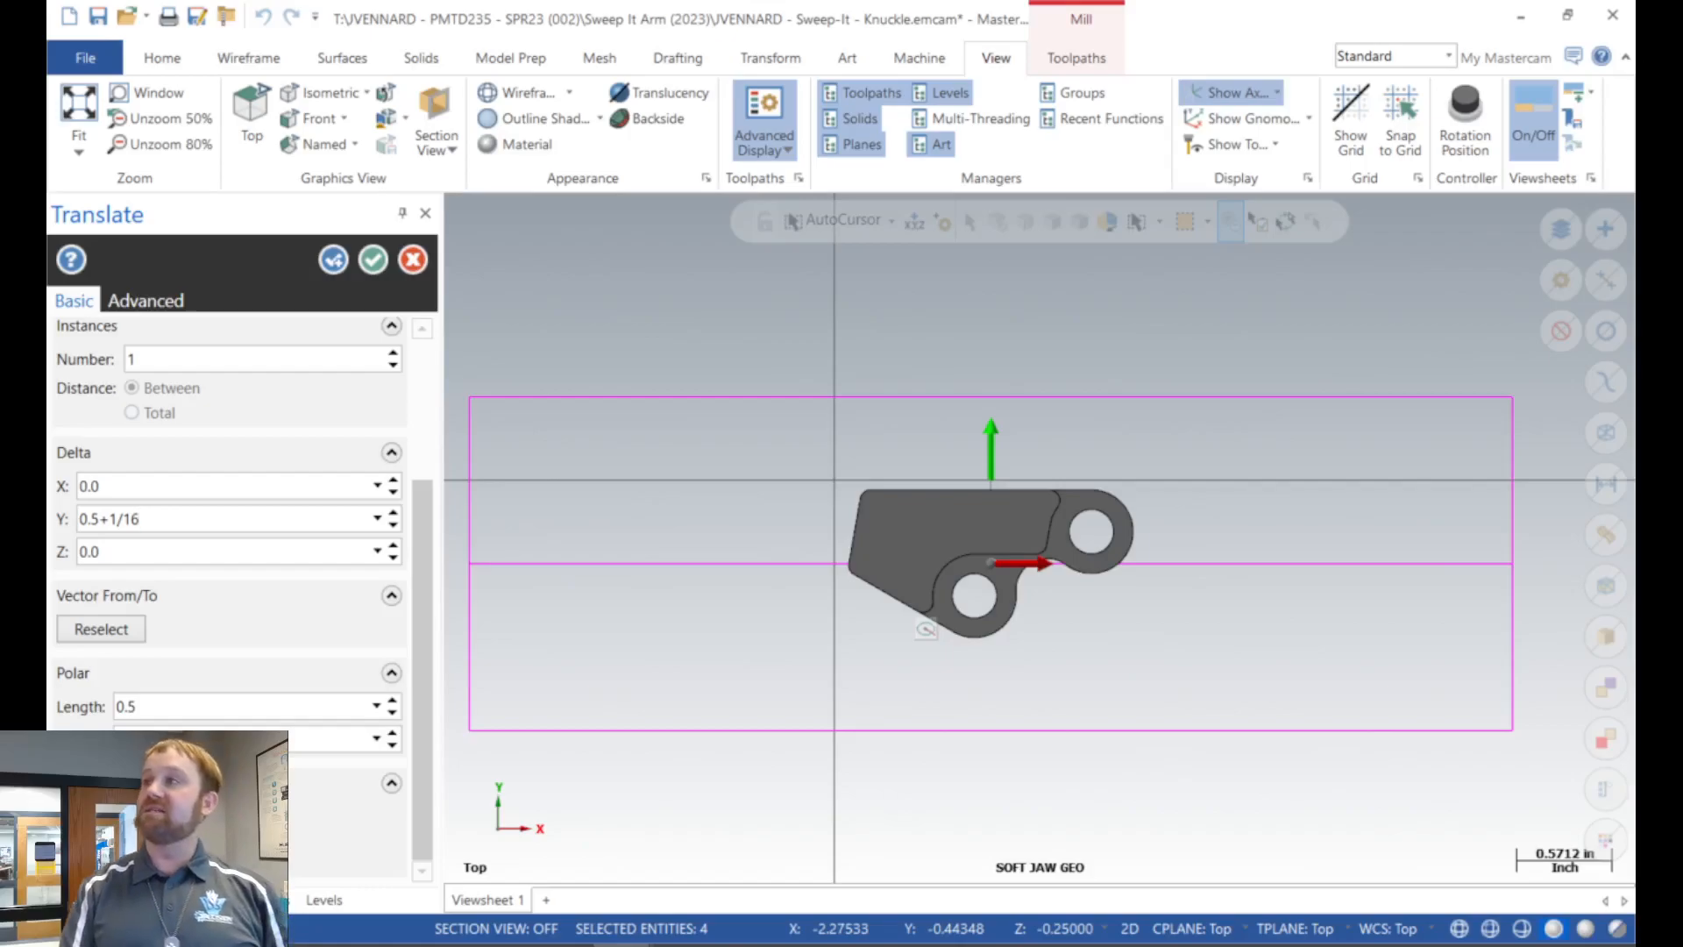
key(Return)
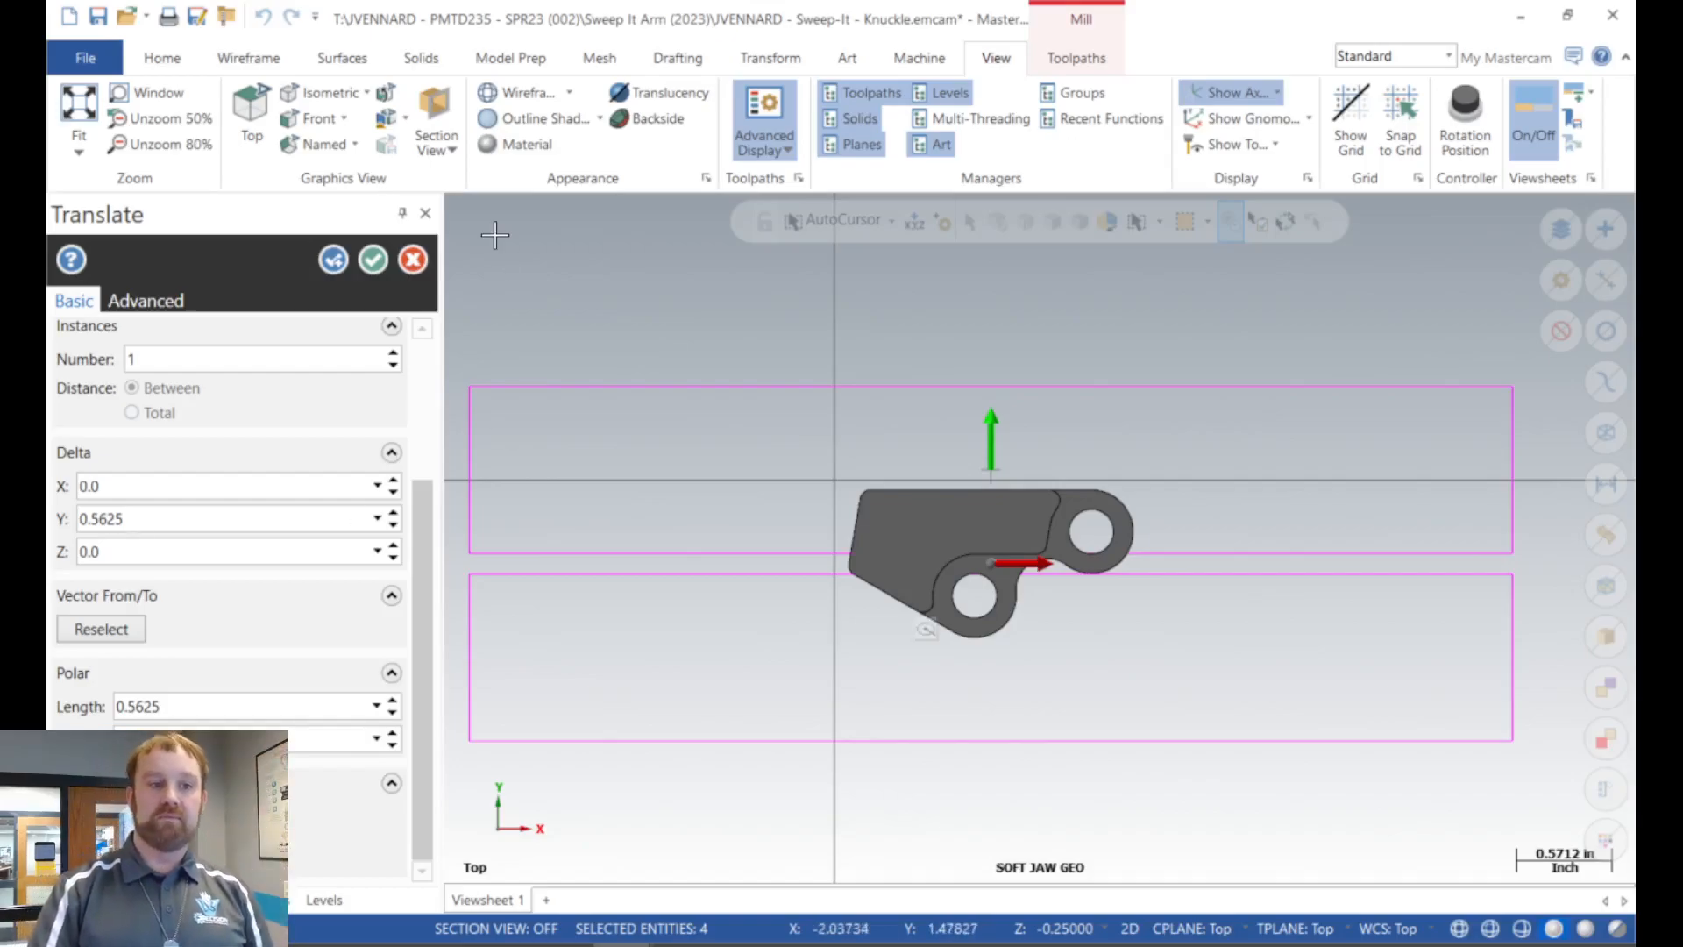
click(375, 259)
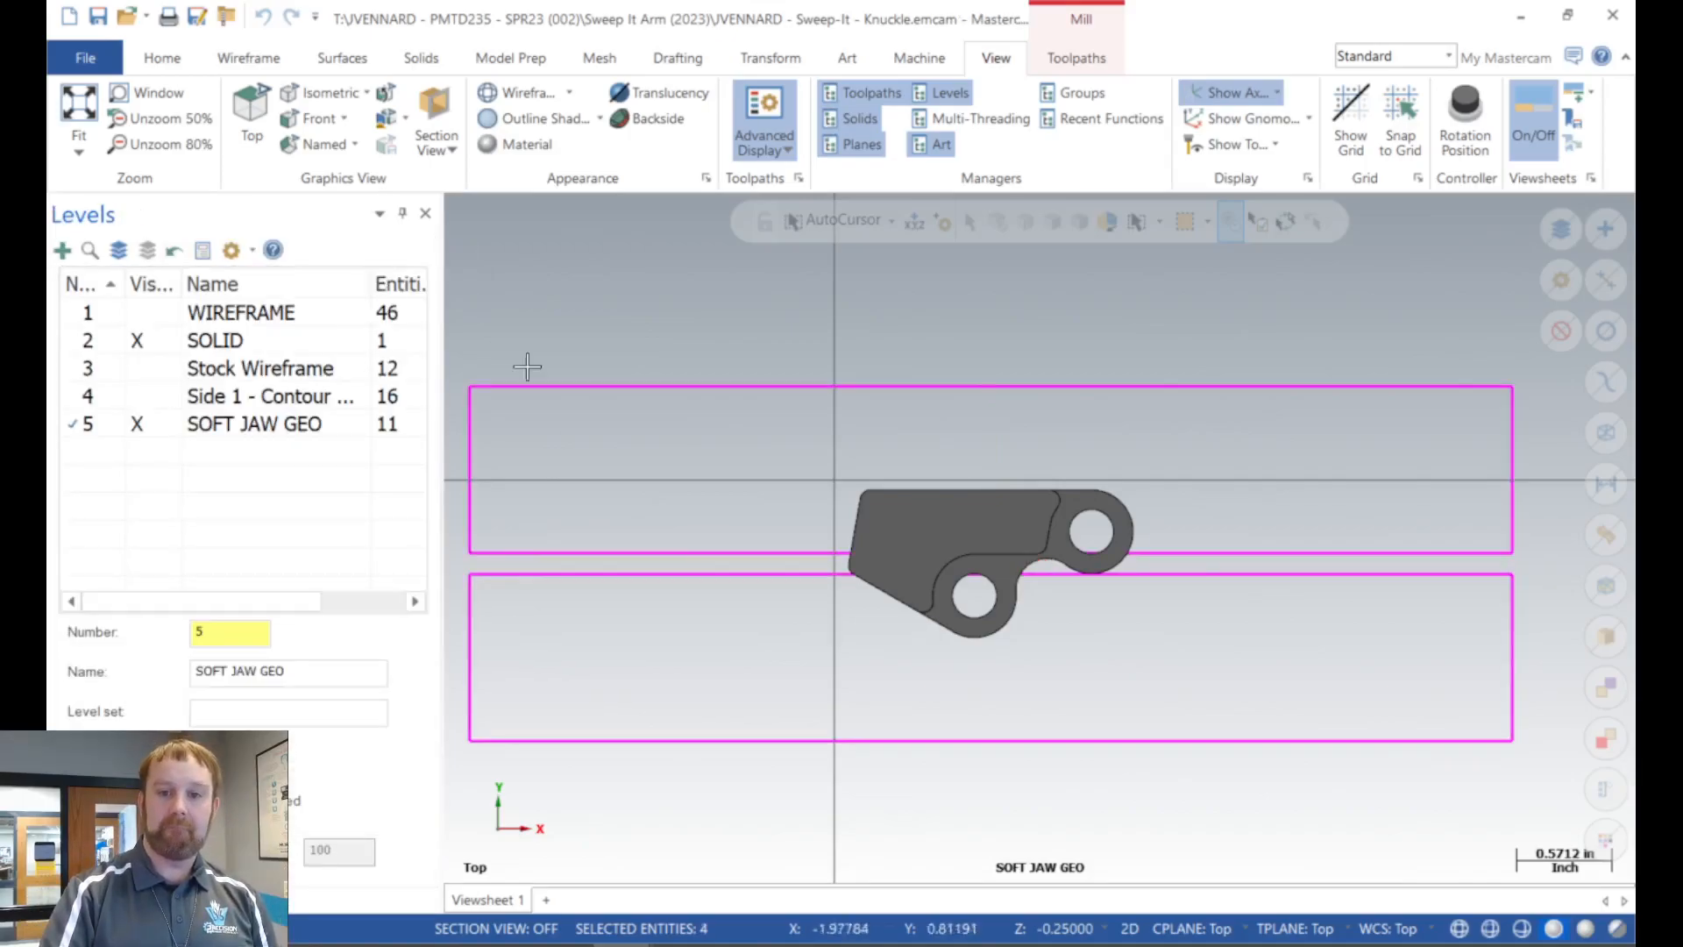
Clear the transform result colors from the two soft jaw rectangles.
right_click(680, 313)
click(752, 282)
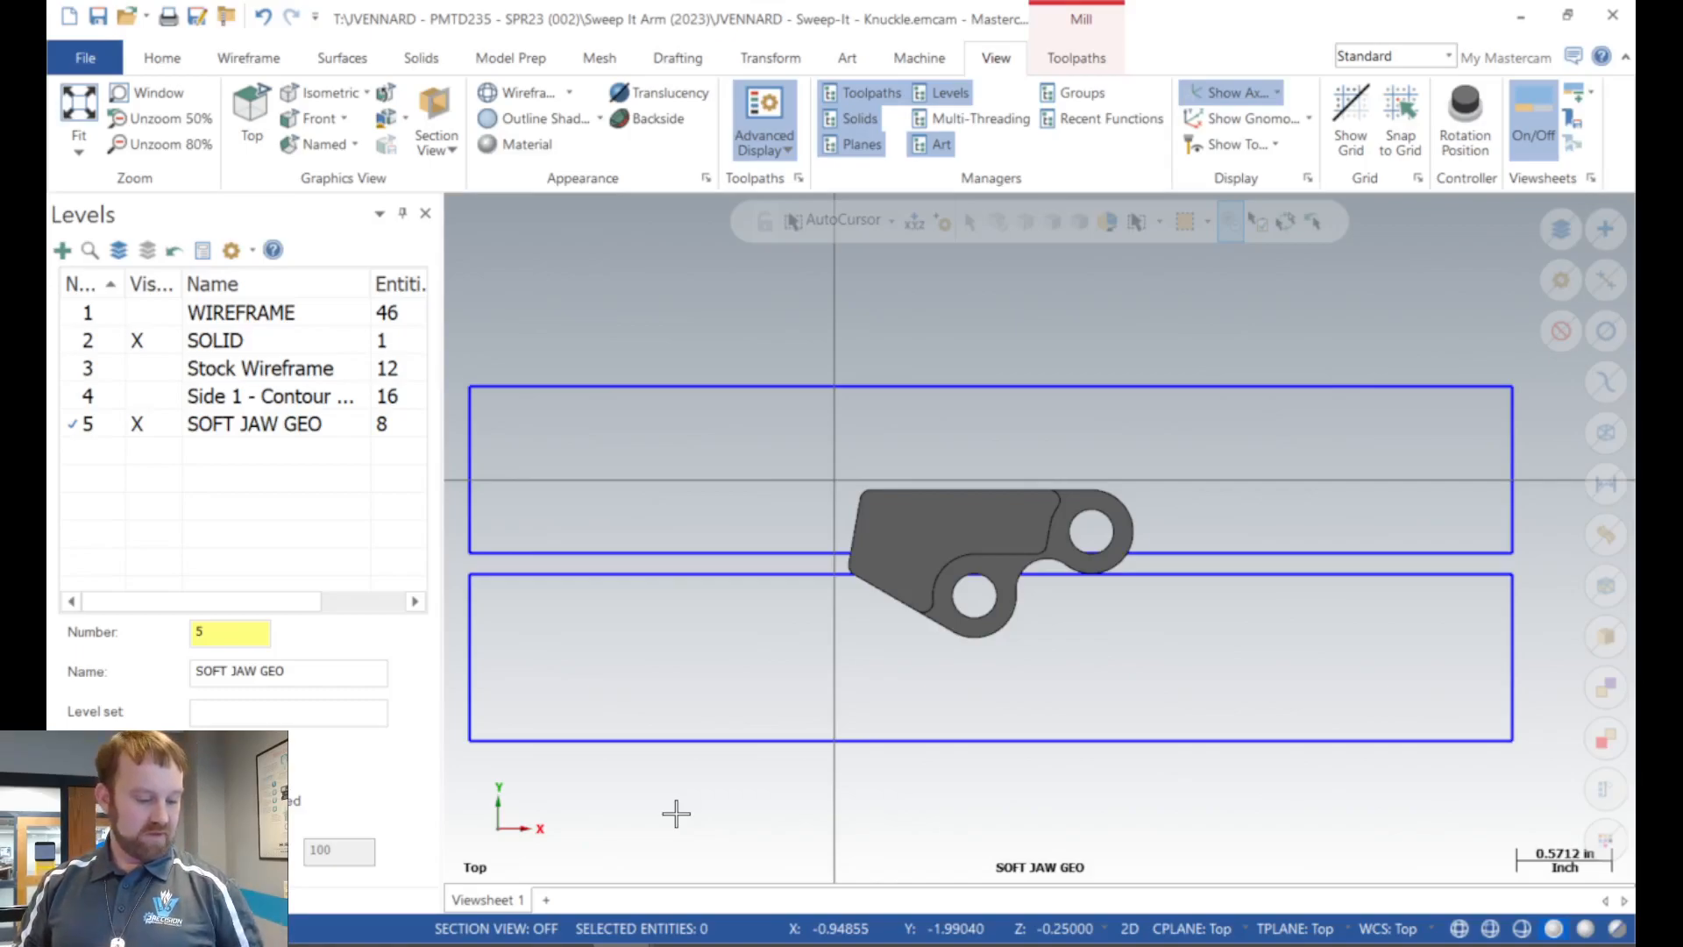
key(alt+F2)
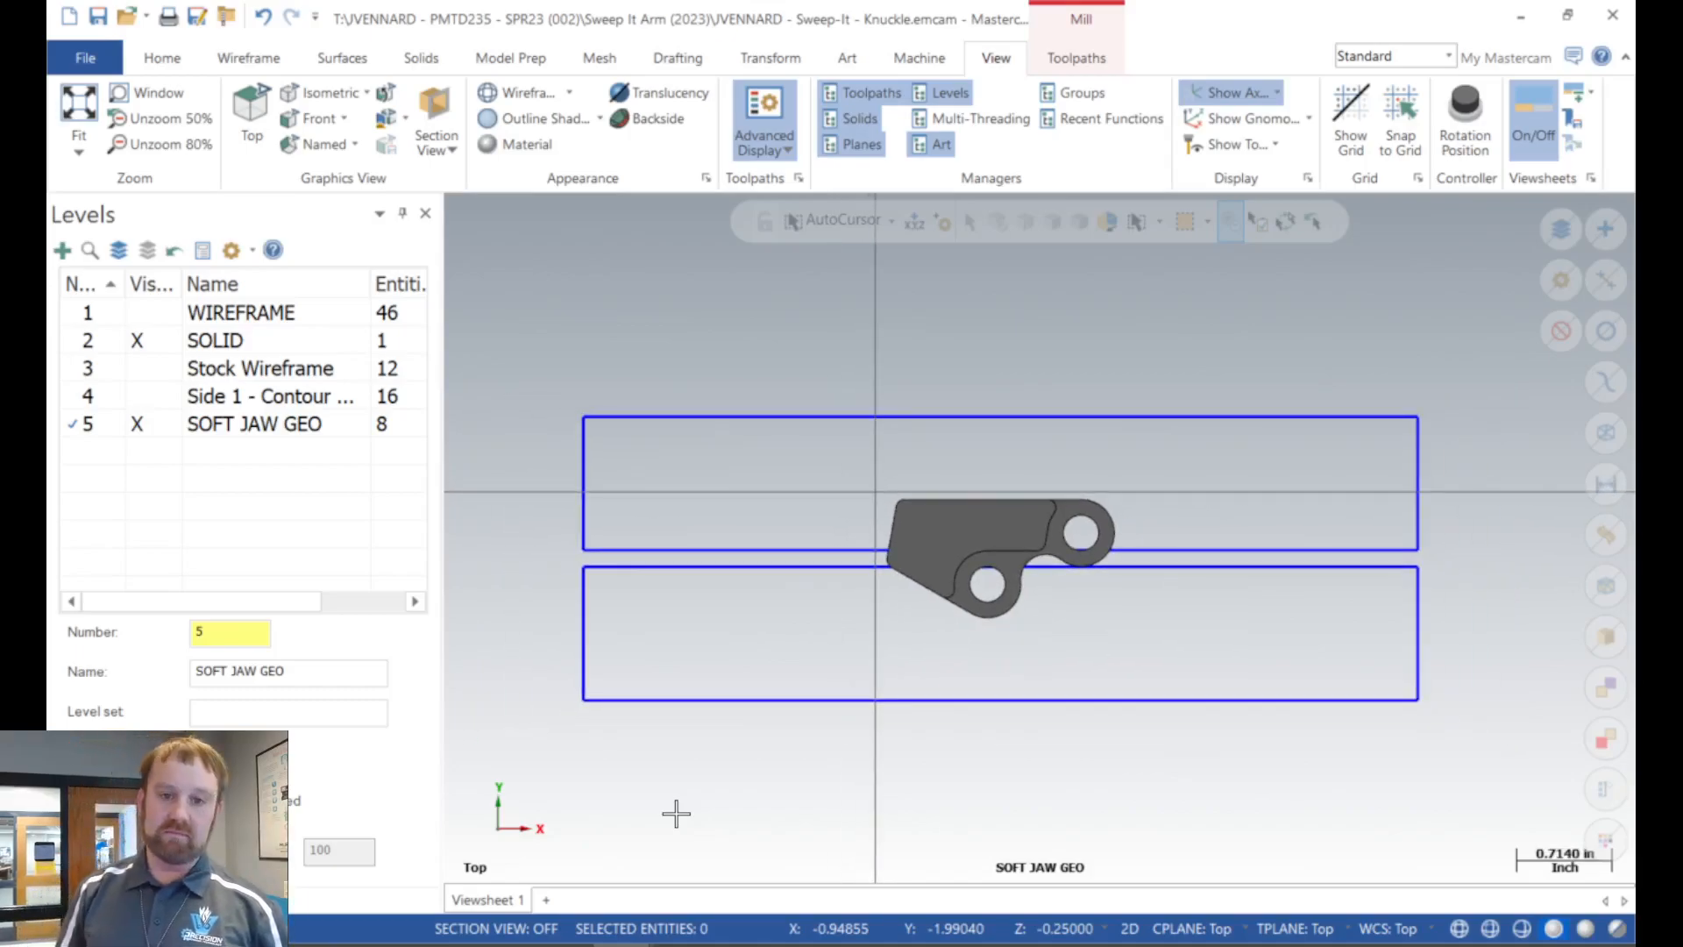
scroll(676, 813, down, 1)
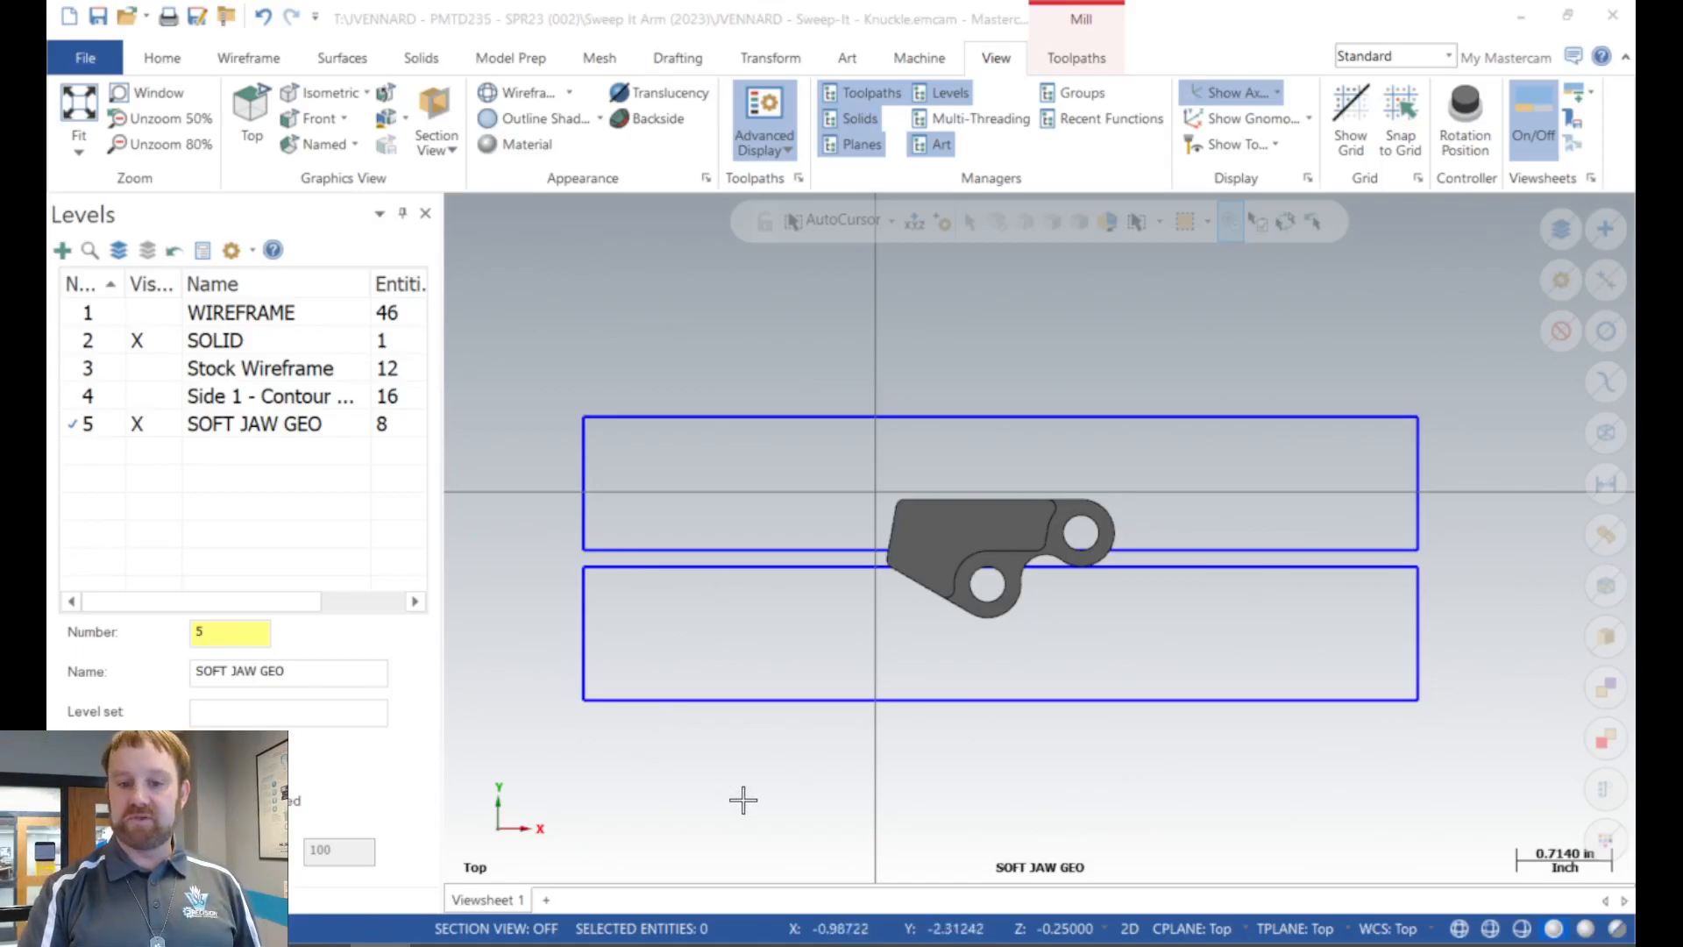
middle_drag(770, 827, 811, 451)
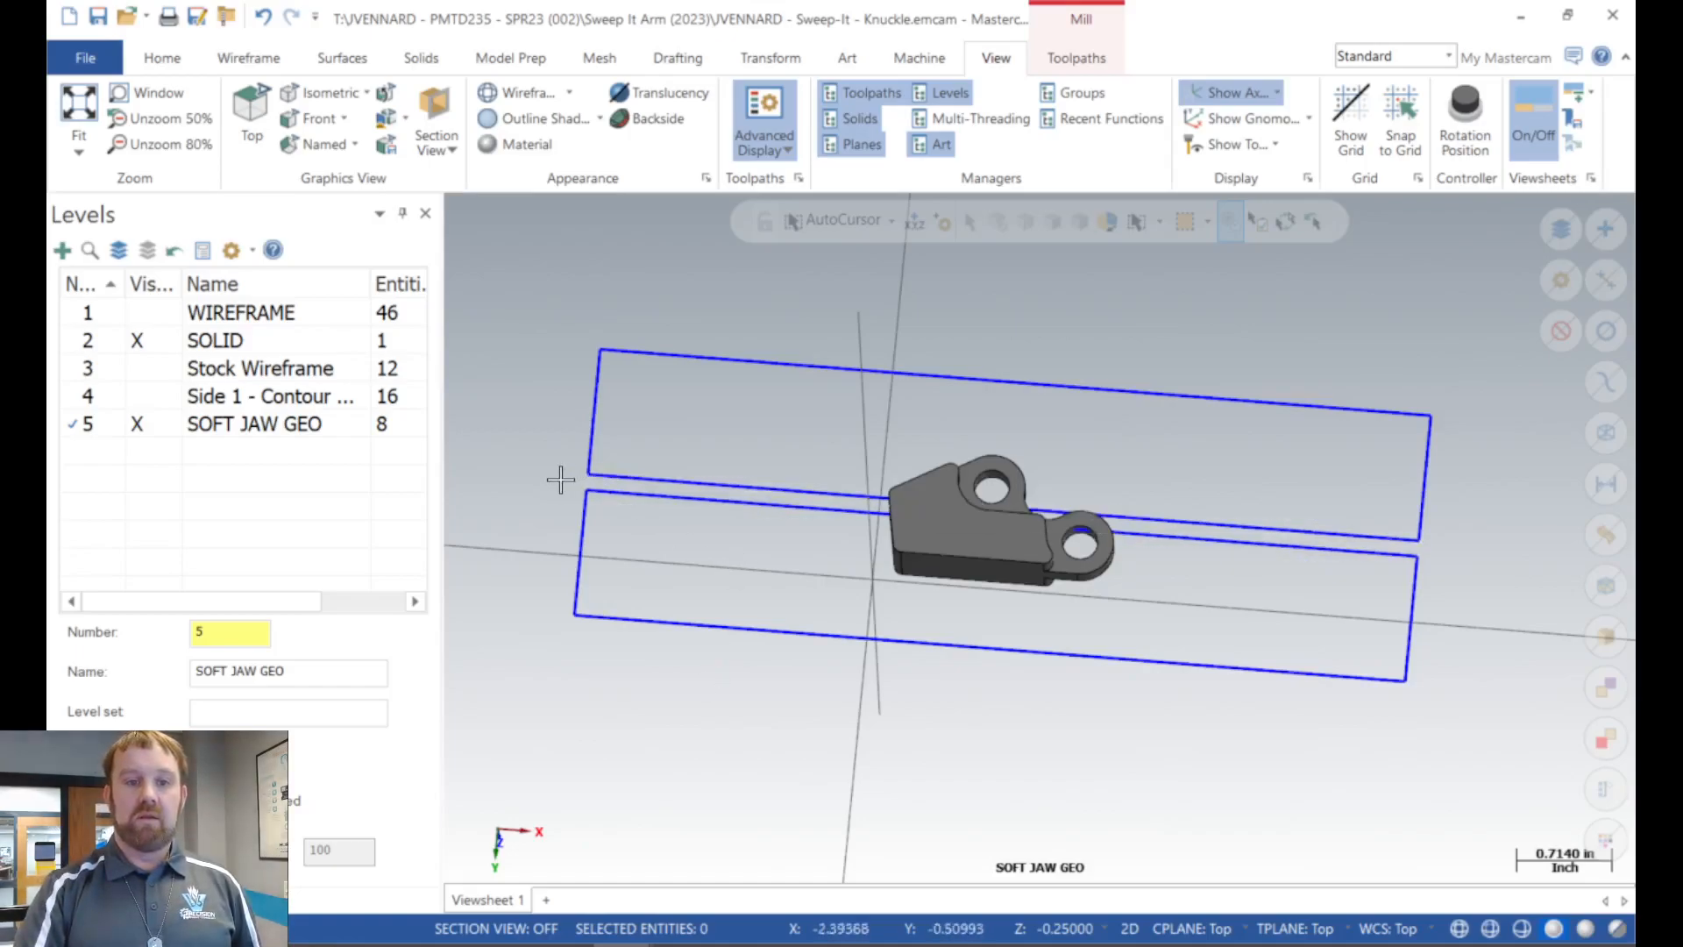
Turn off the display of the World axes.
scroll(561, 479, up, 3)
scroll(558, 479, up, 1)
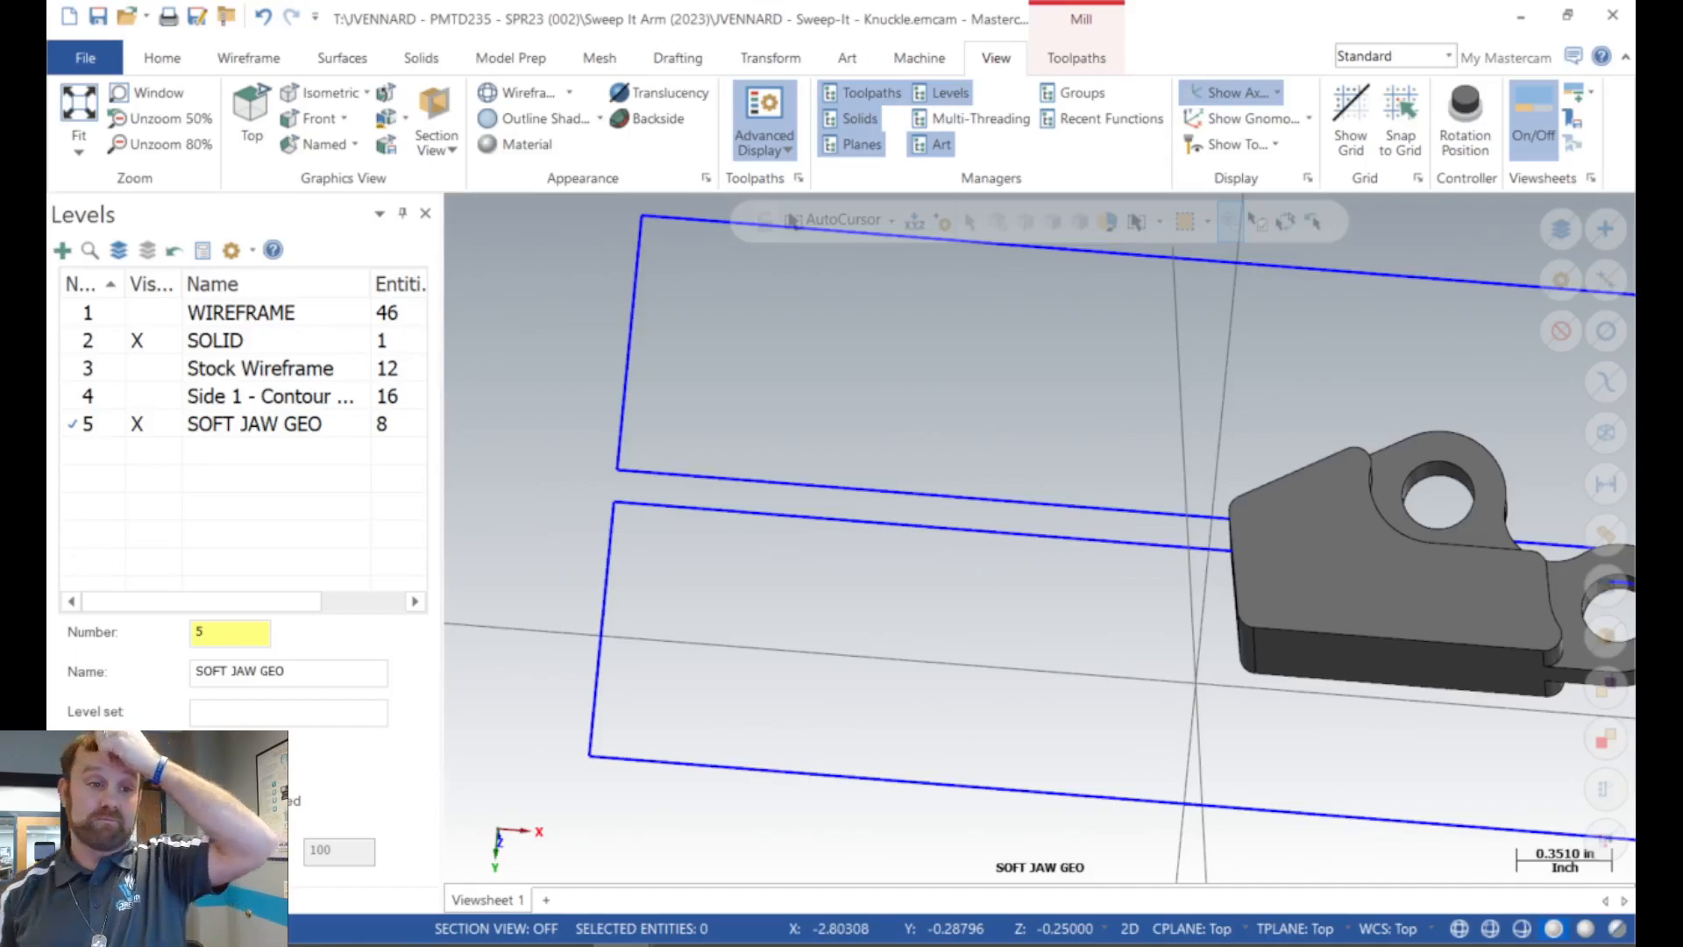
scroll(672, 572, down, 2)
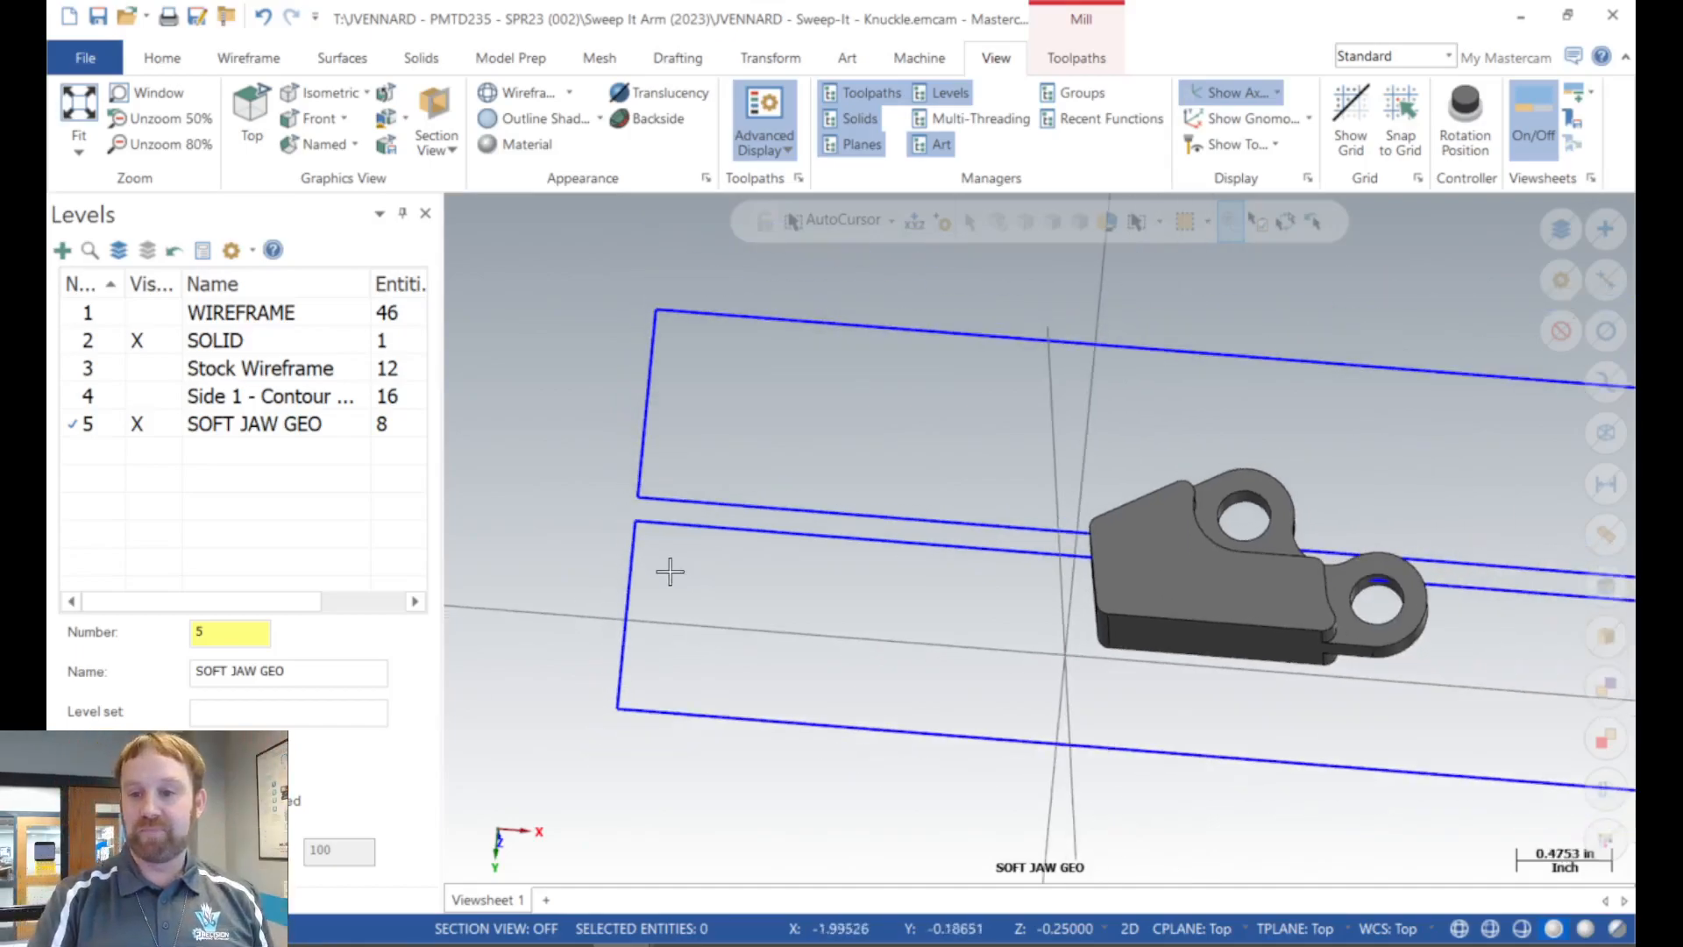
scroll(690, 557, down, 3)
scroll(962, 605, up, 3)
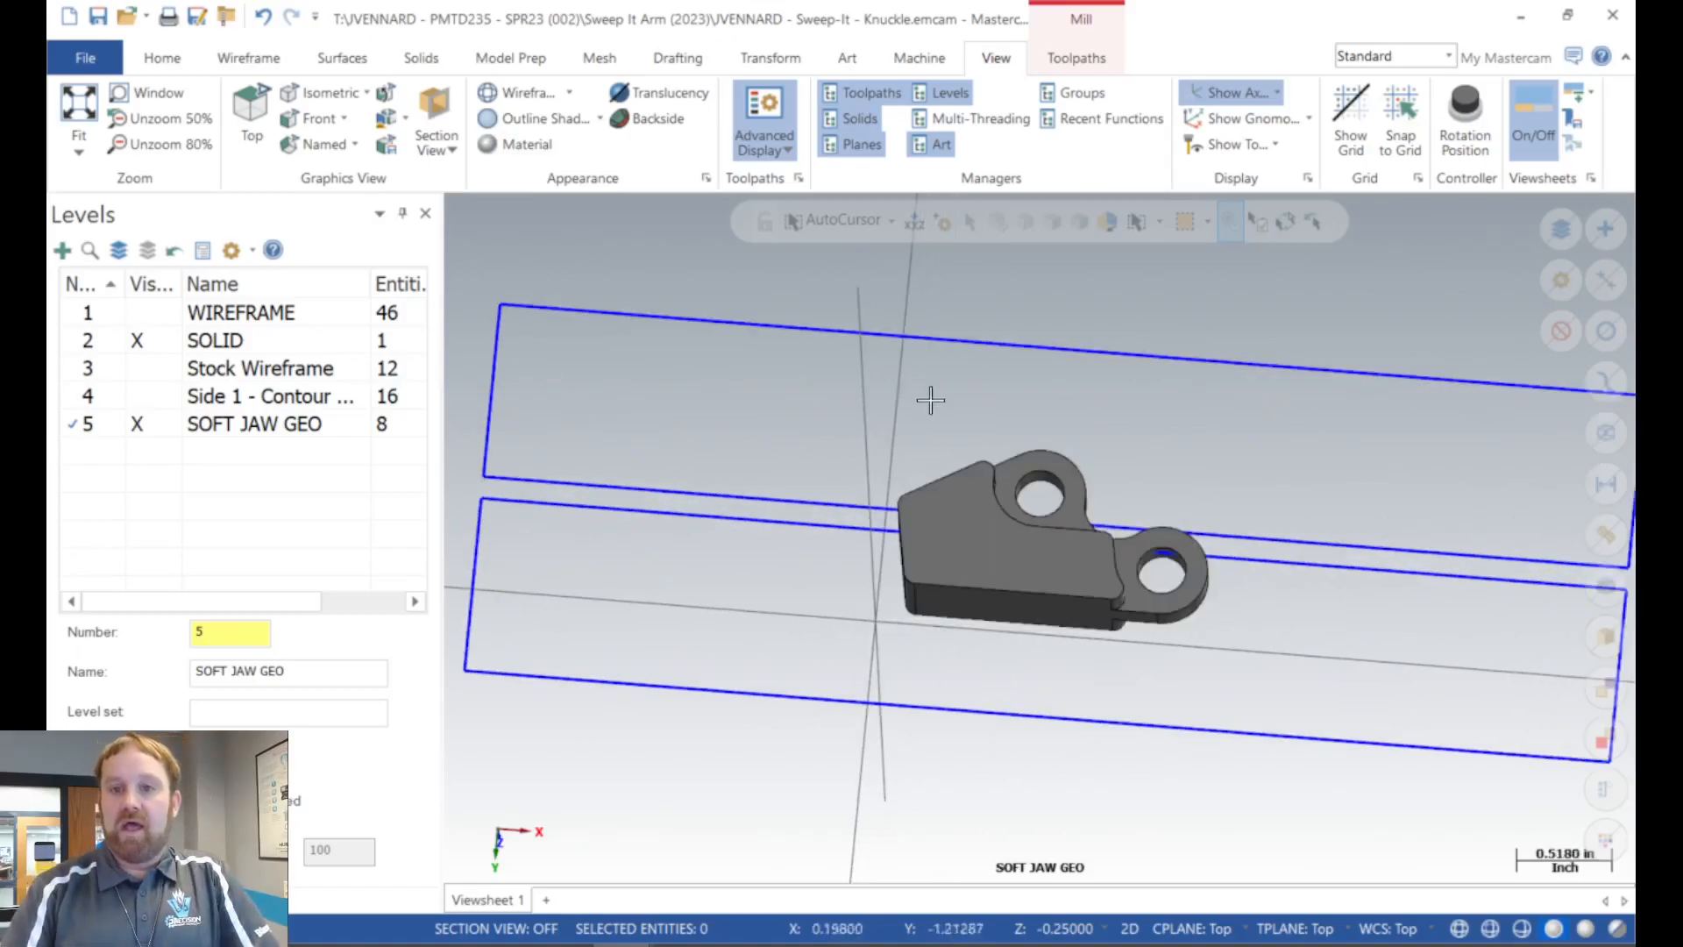
click(1278, 92)
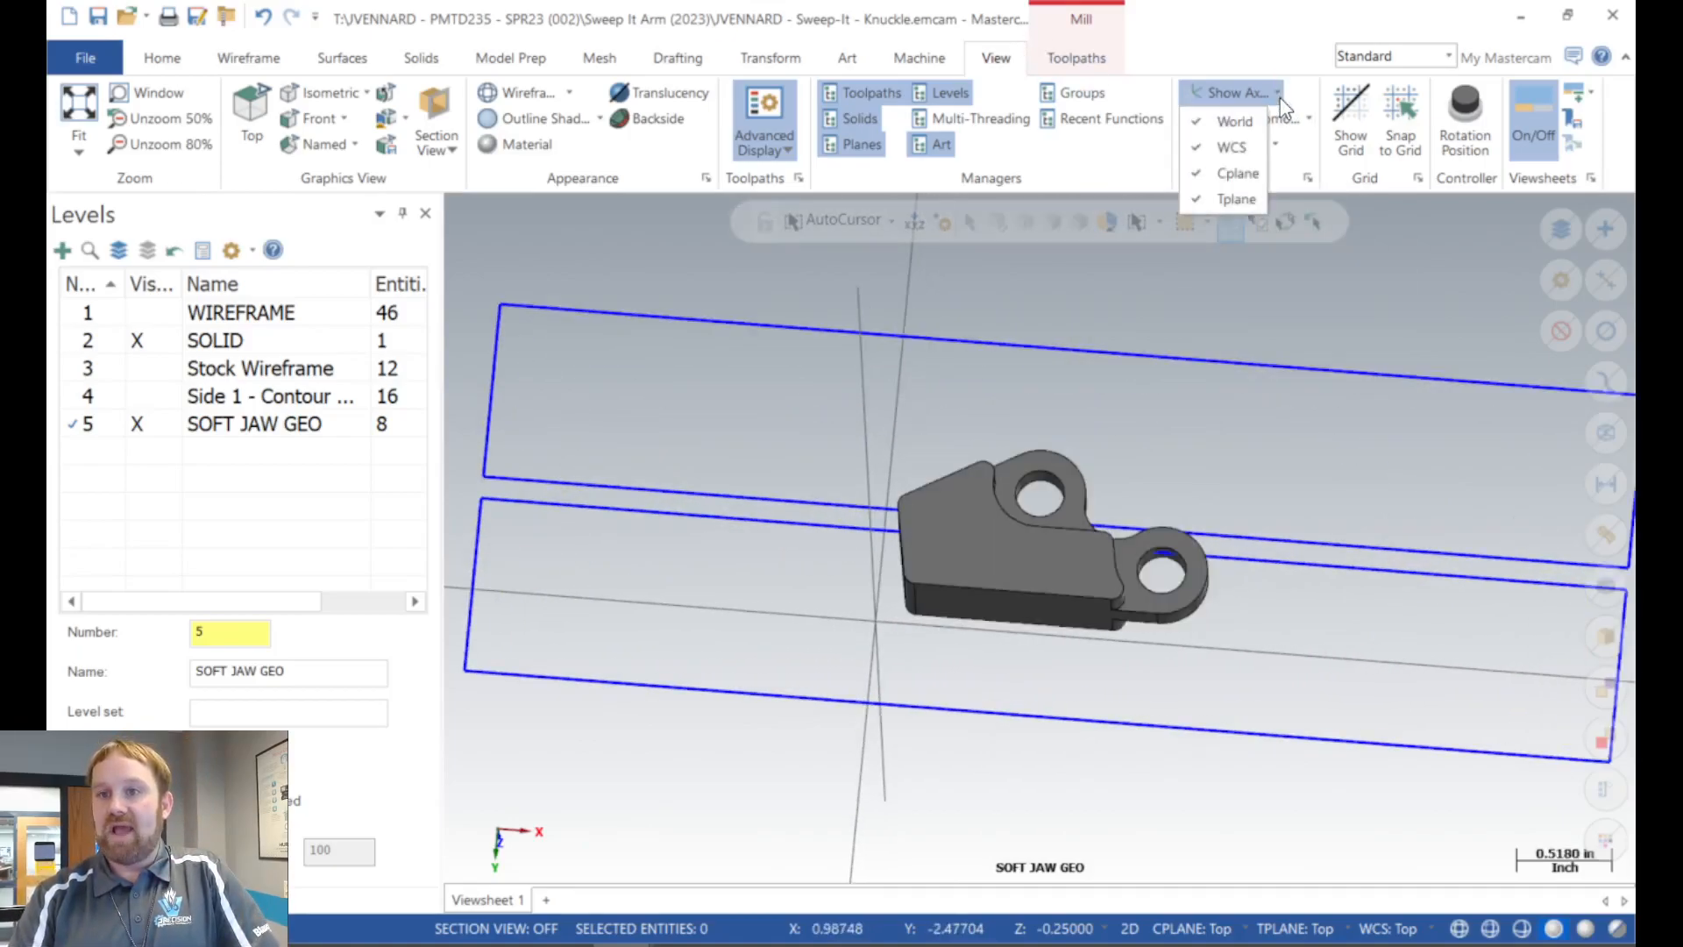
click(1233, 123)
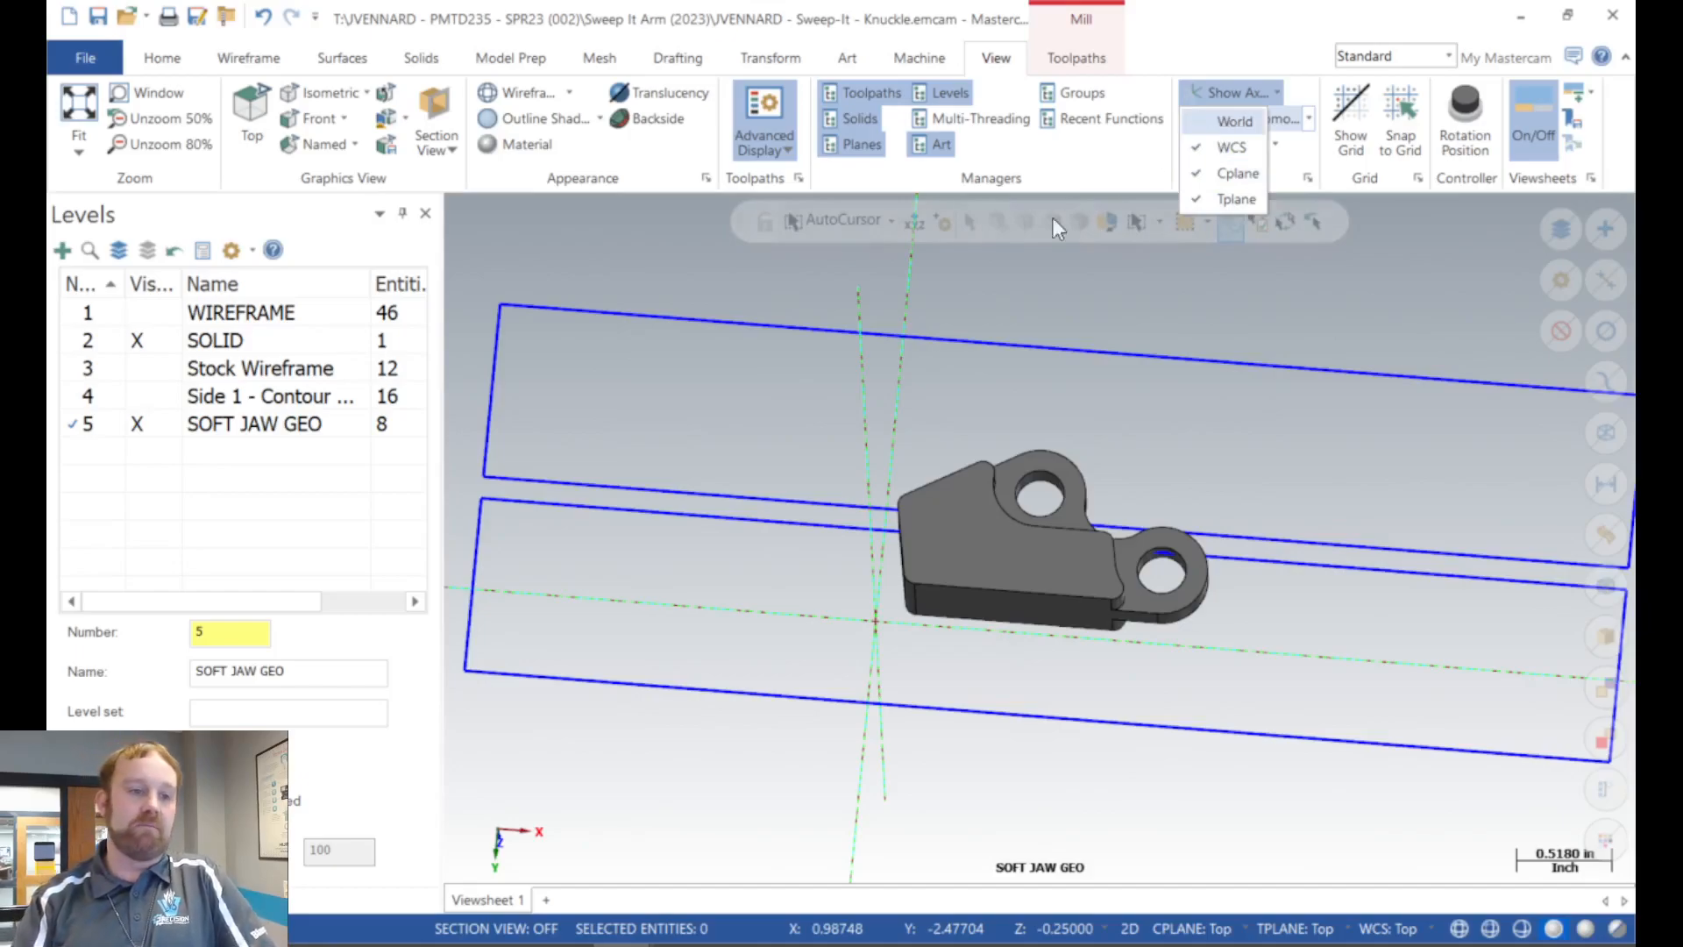
Start a new plane from geometry using the rear jaw rectangle's long inner edge and its short end edge at the shared corner.
key(alt+l)
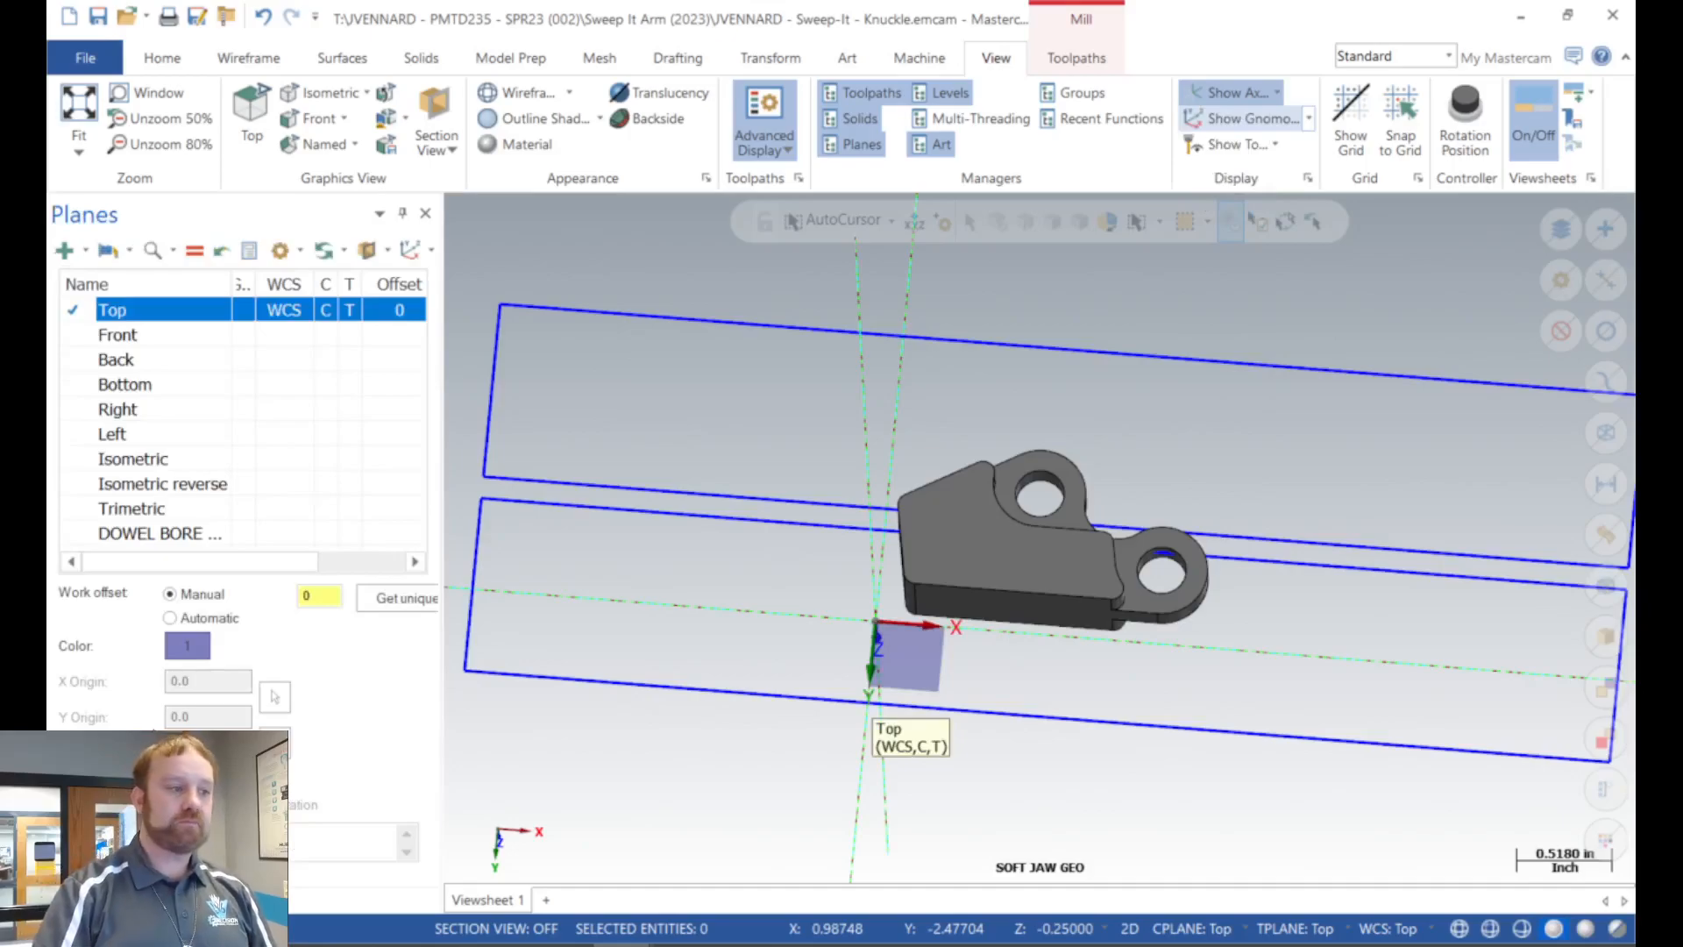
click(88, 252)
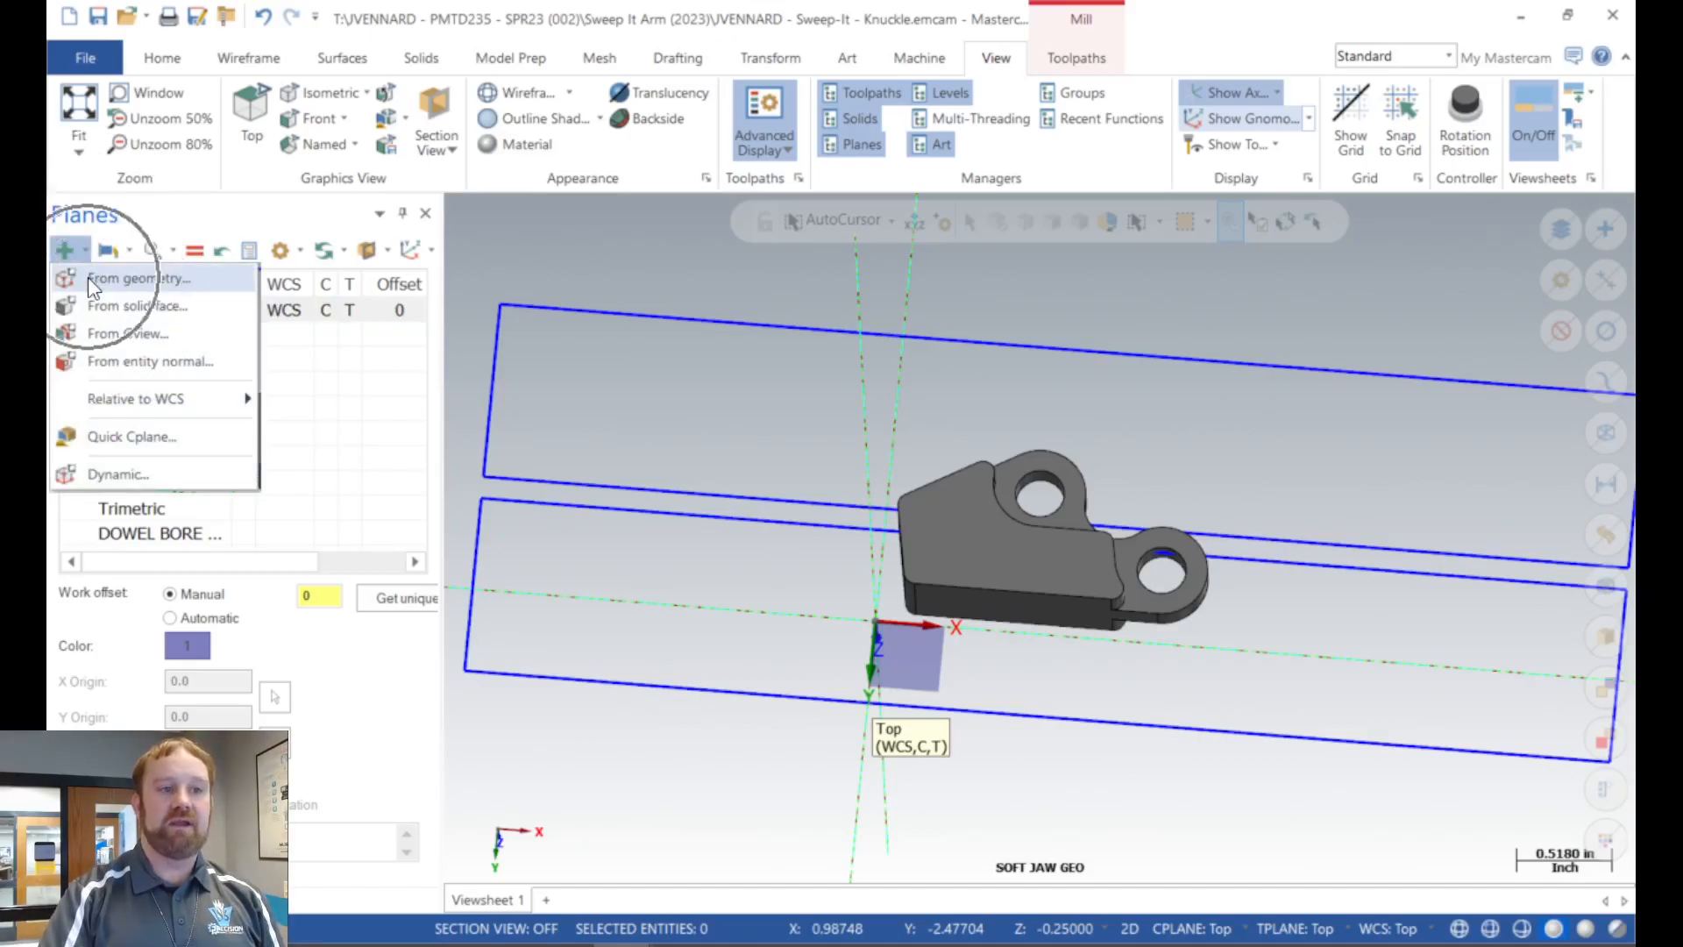
click(87, 277)
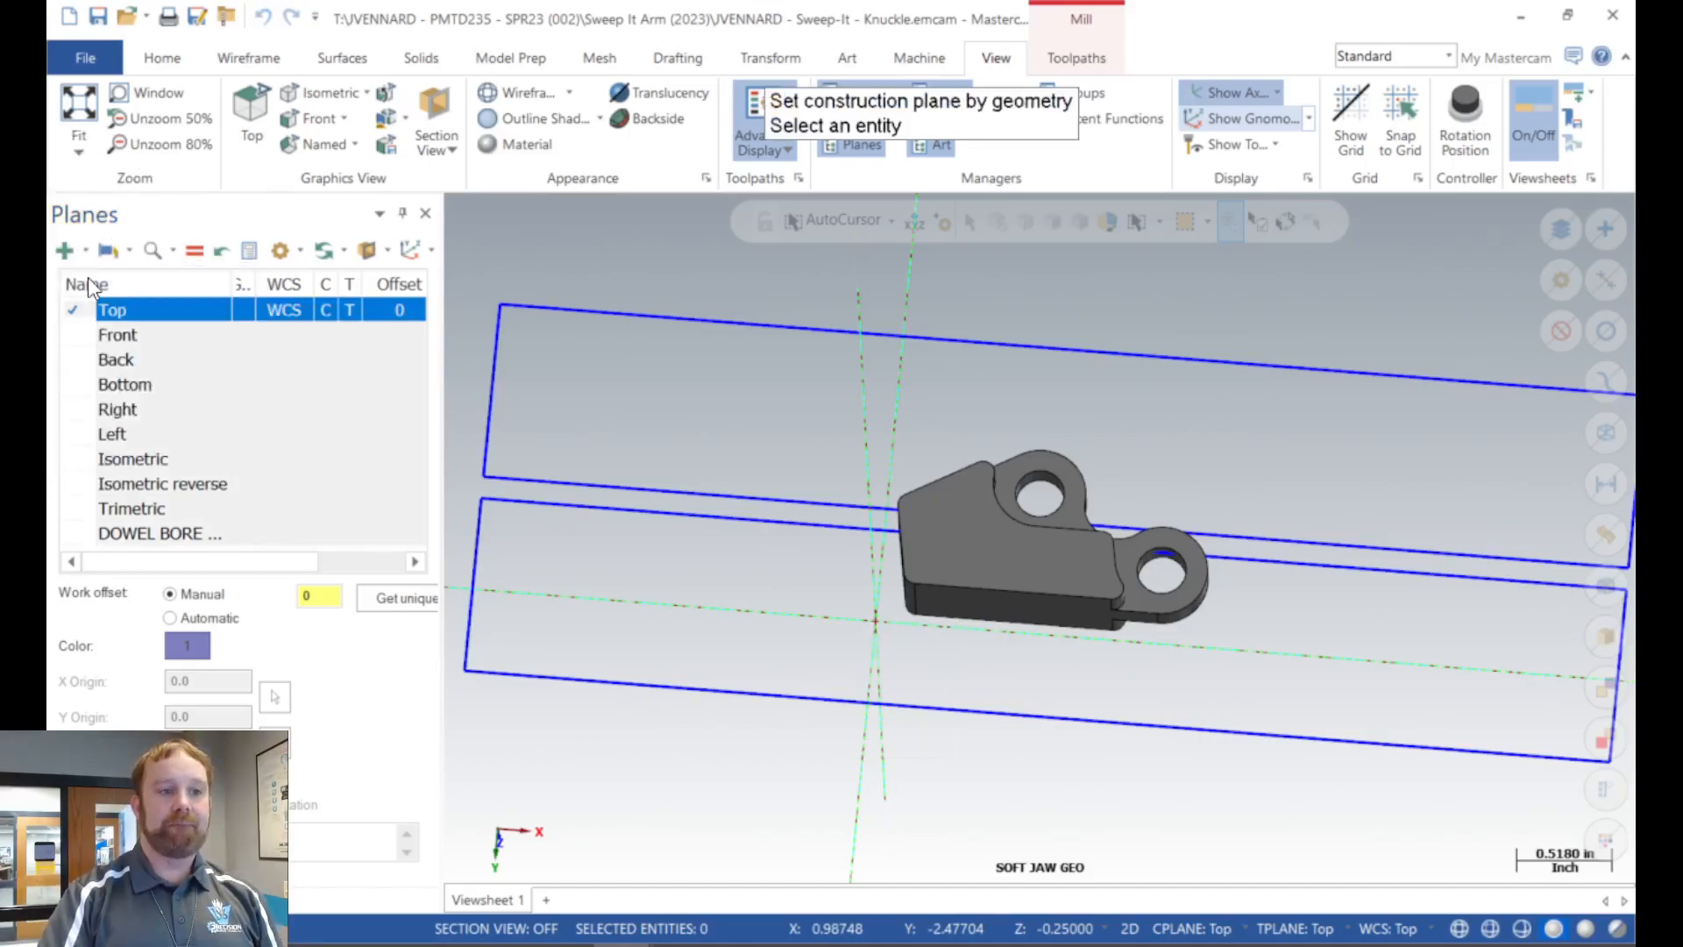
scroll(968, 312, down, 3)
scroll(614, 280, up, 2)
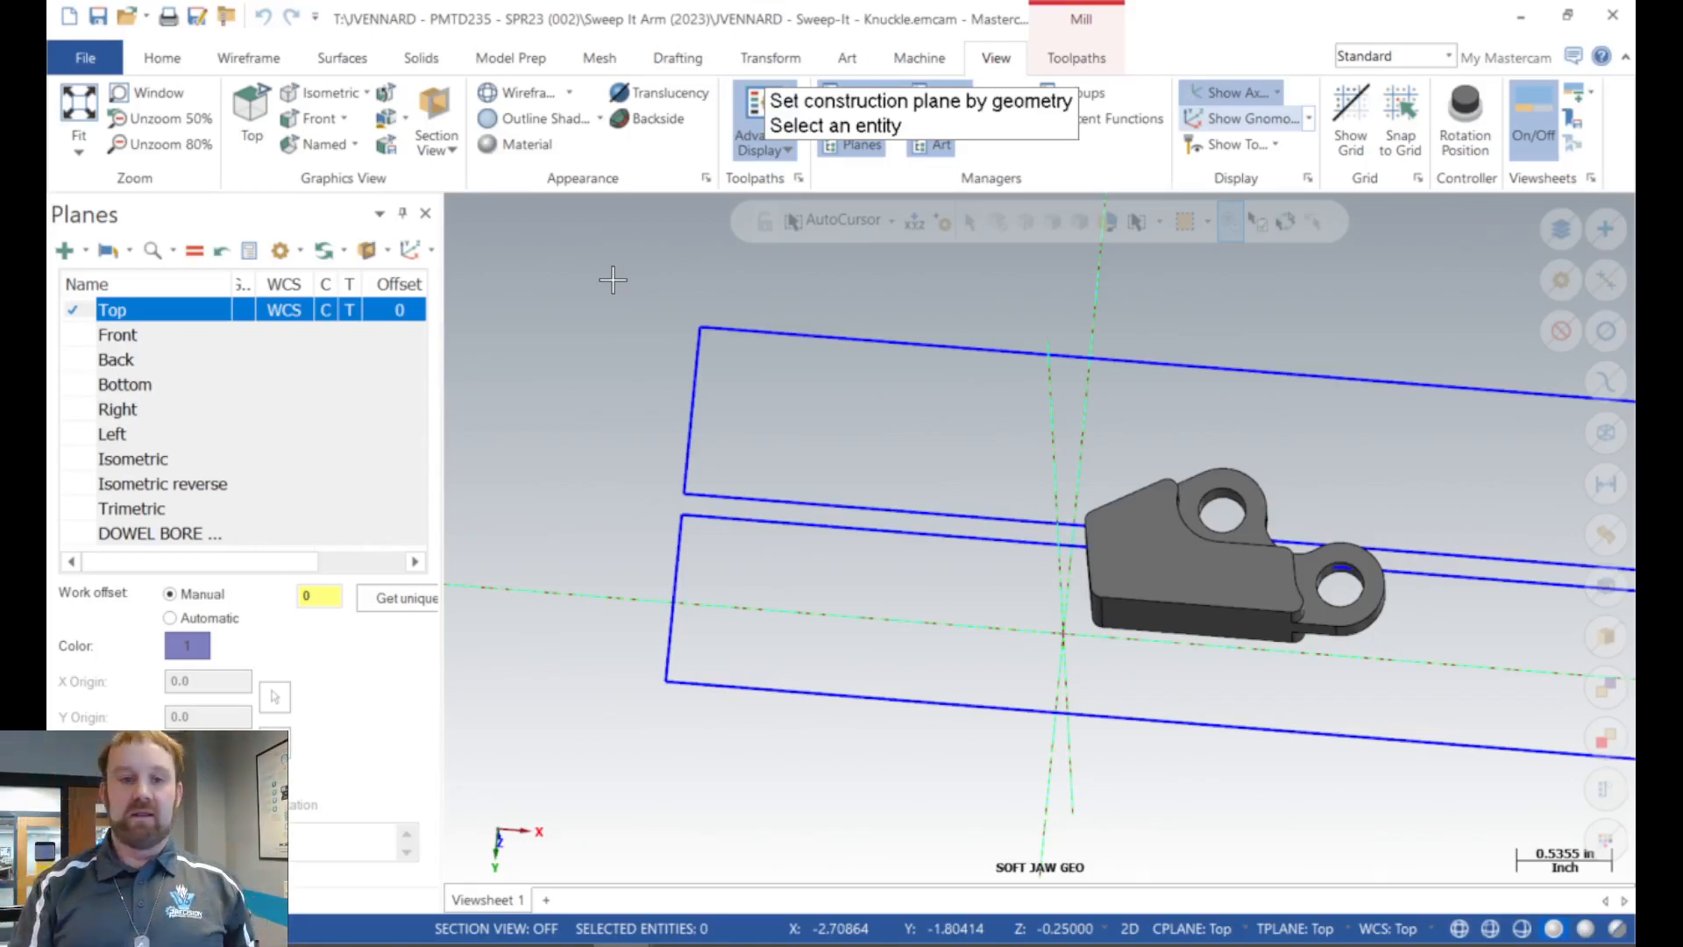
key(ctrl)
key(ctrl)
key(ctrl)
key(ctrl)
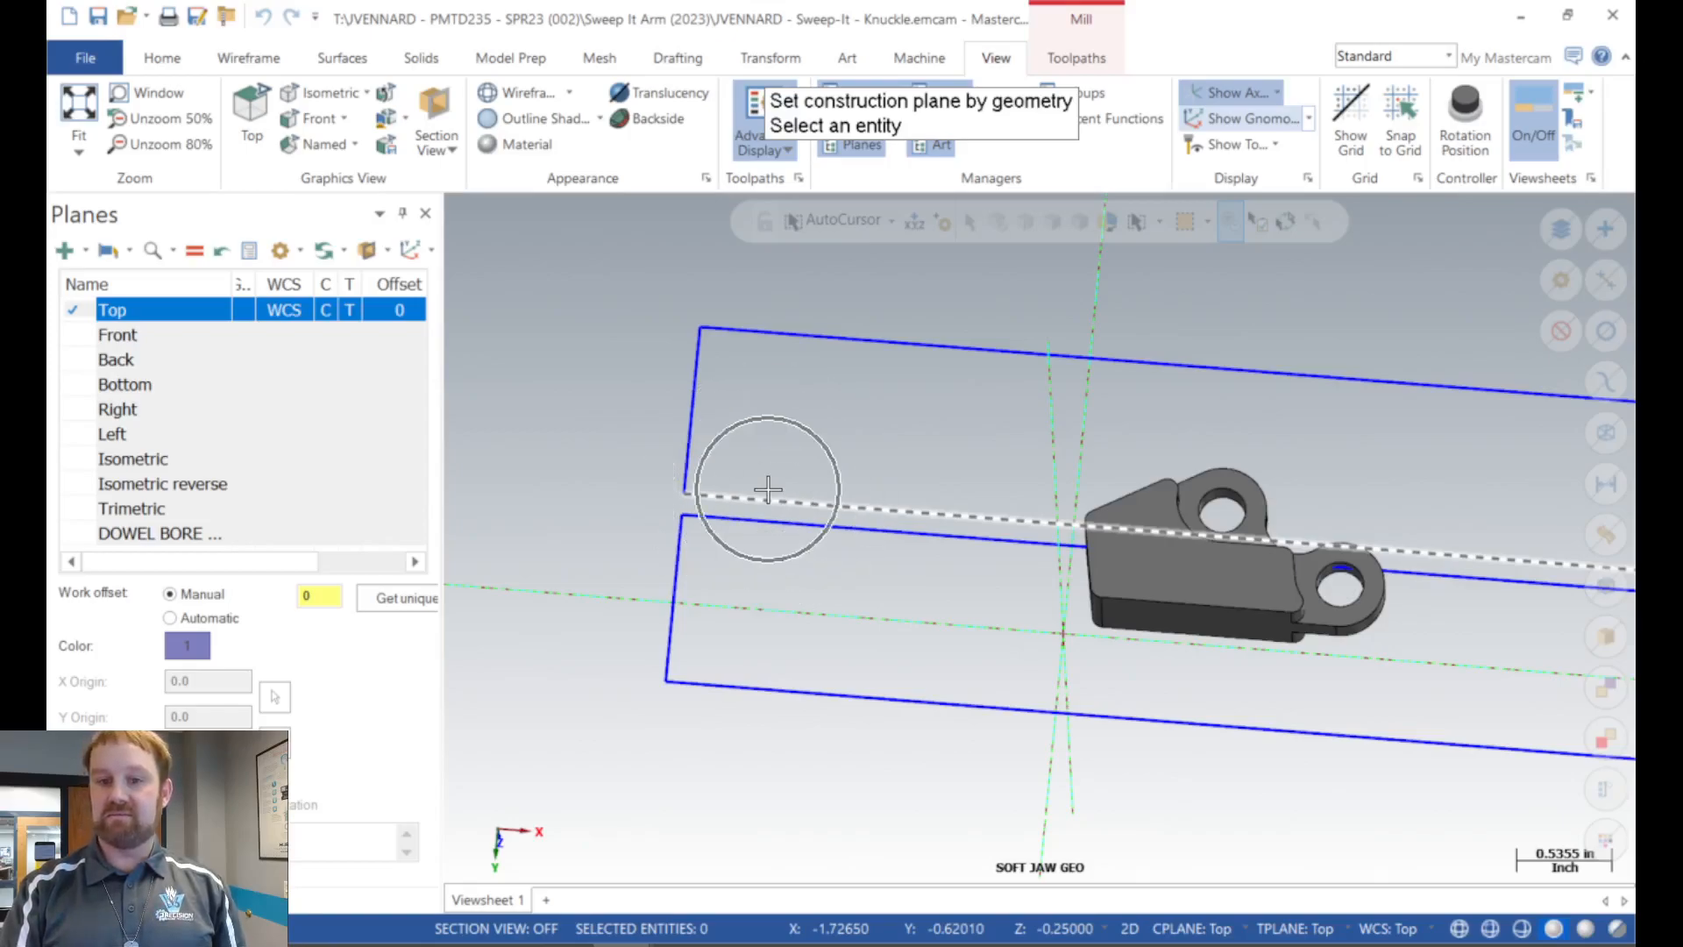
click(768, 491)
key(ctrl)
key(ctrl)
click(687, 435)
middle_drag(616, 469, 557, 435)
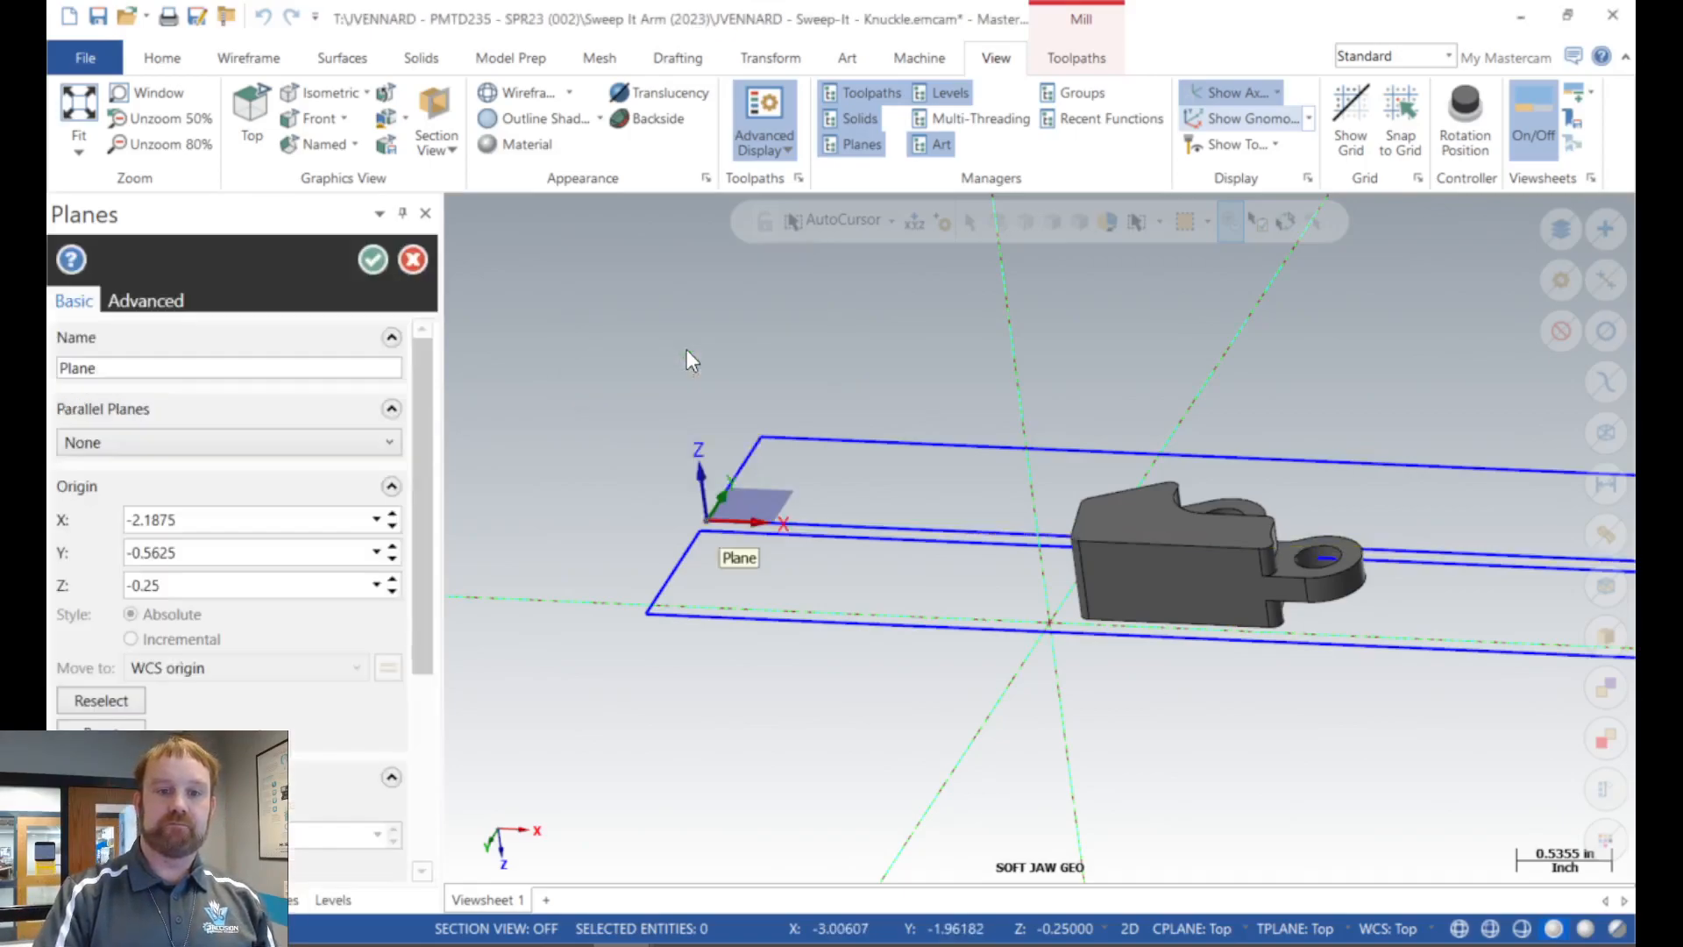
Name the new plane SIDE #2 - SOFT JAW ORIGIN.
drag(156, 369, 54, 369)
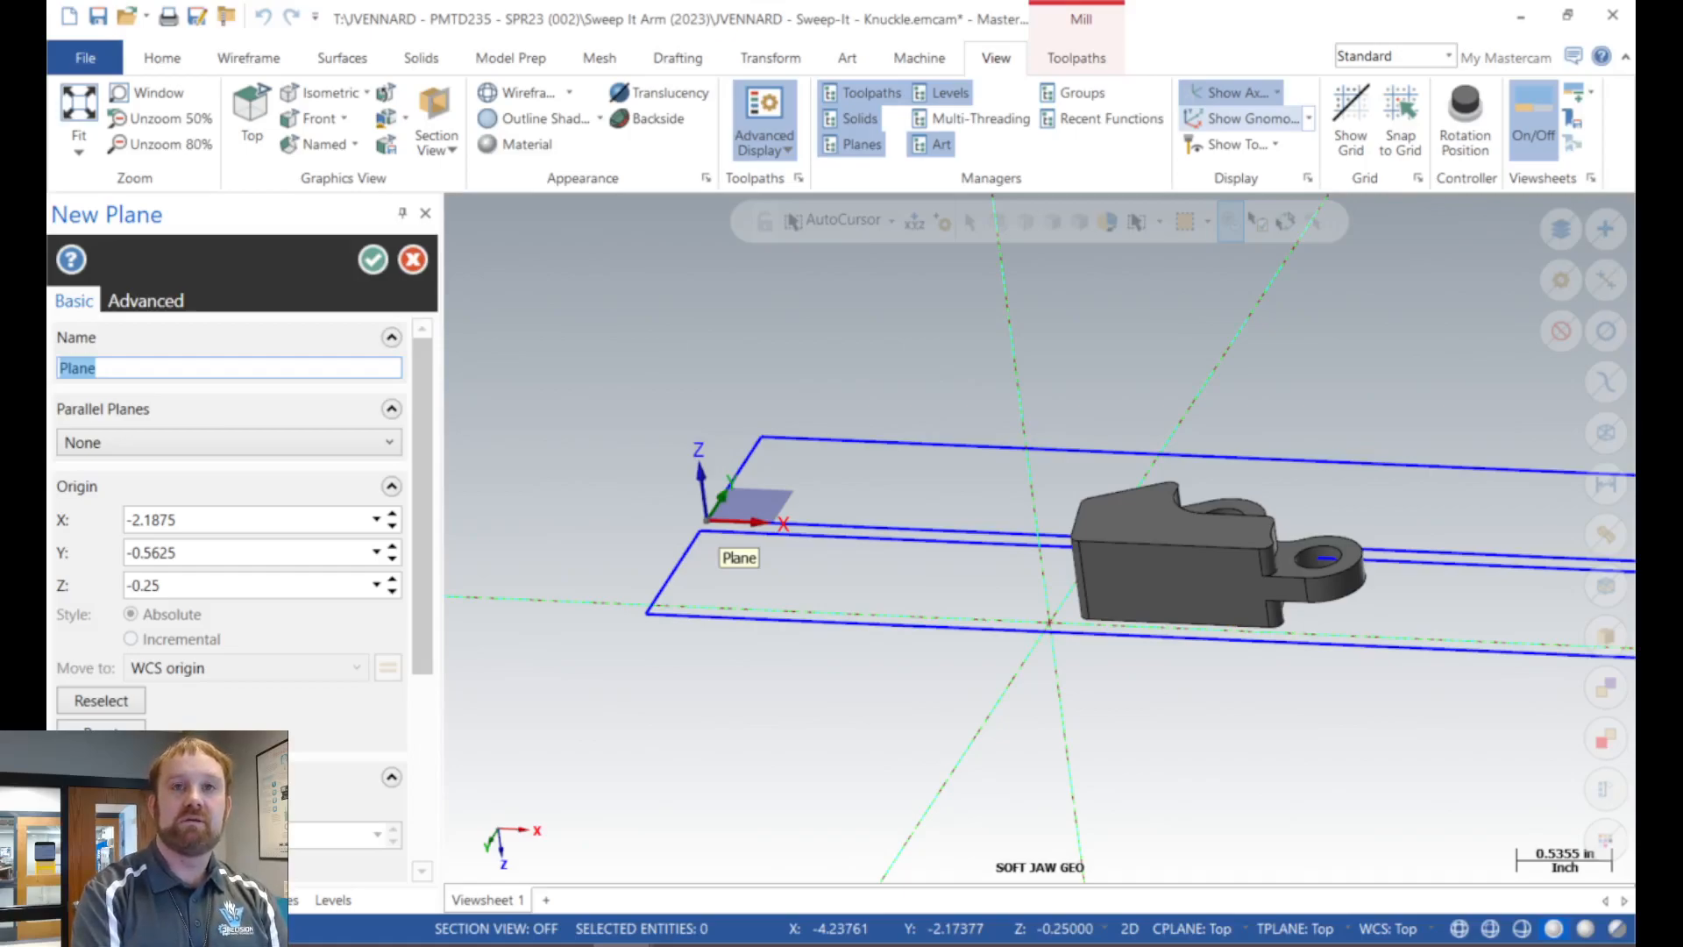
text(SIDE)
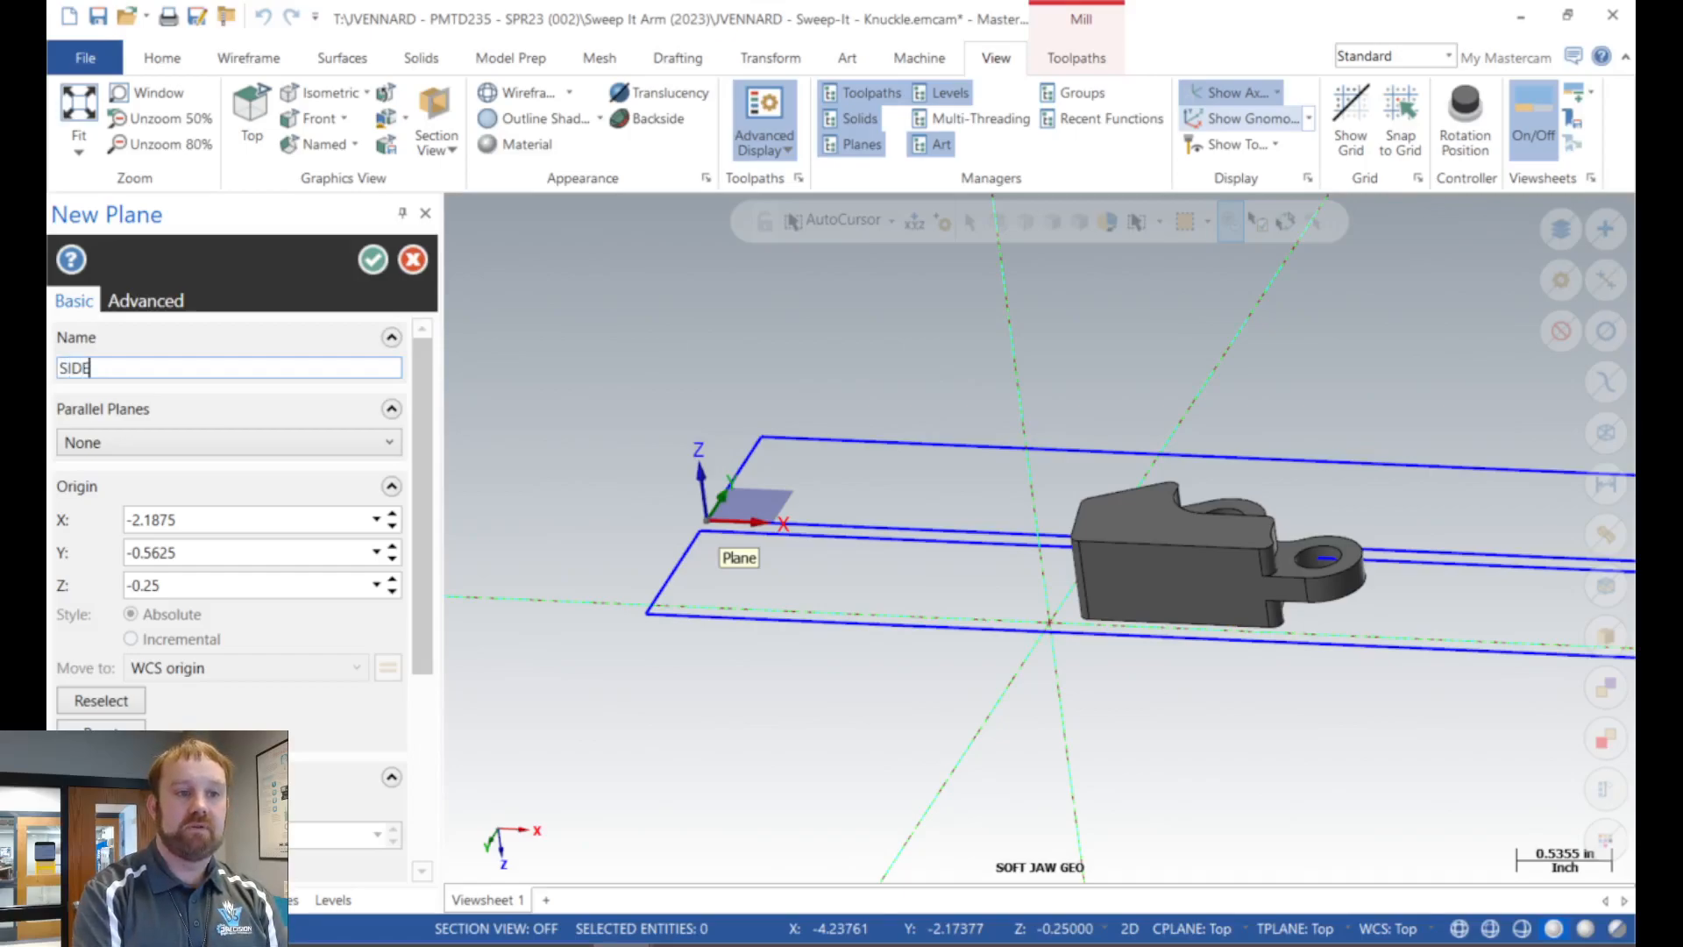
text( #)
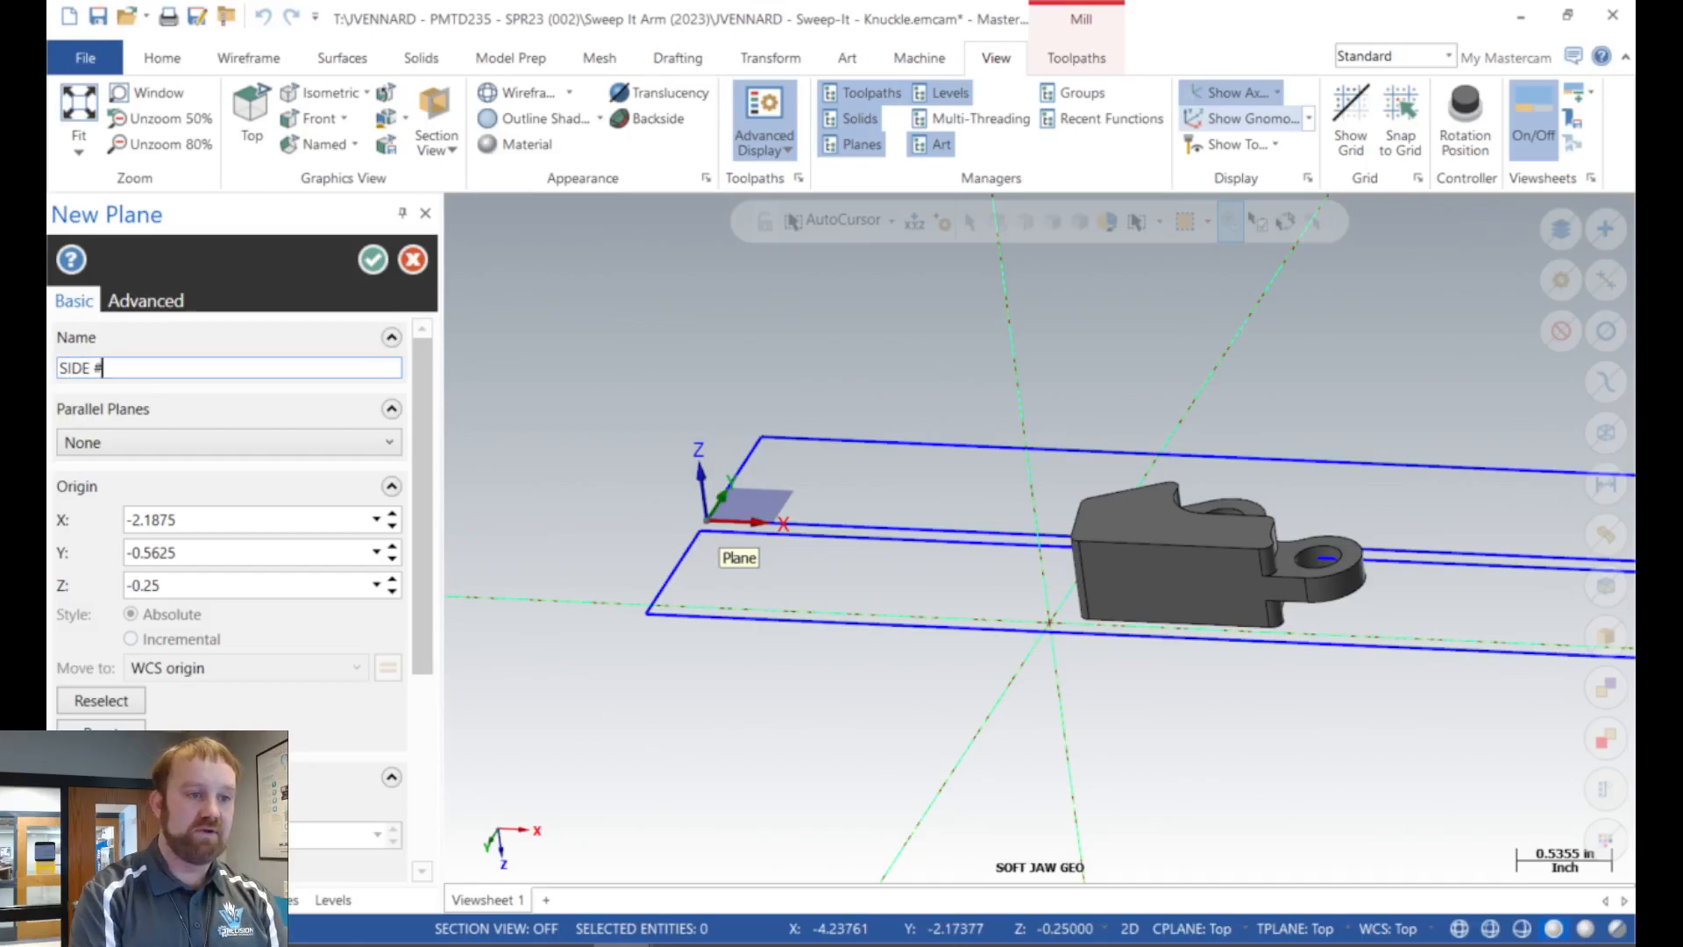
text(2 - SOFT )
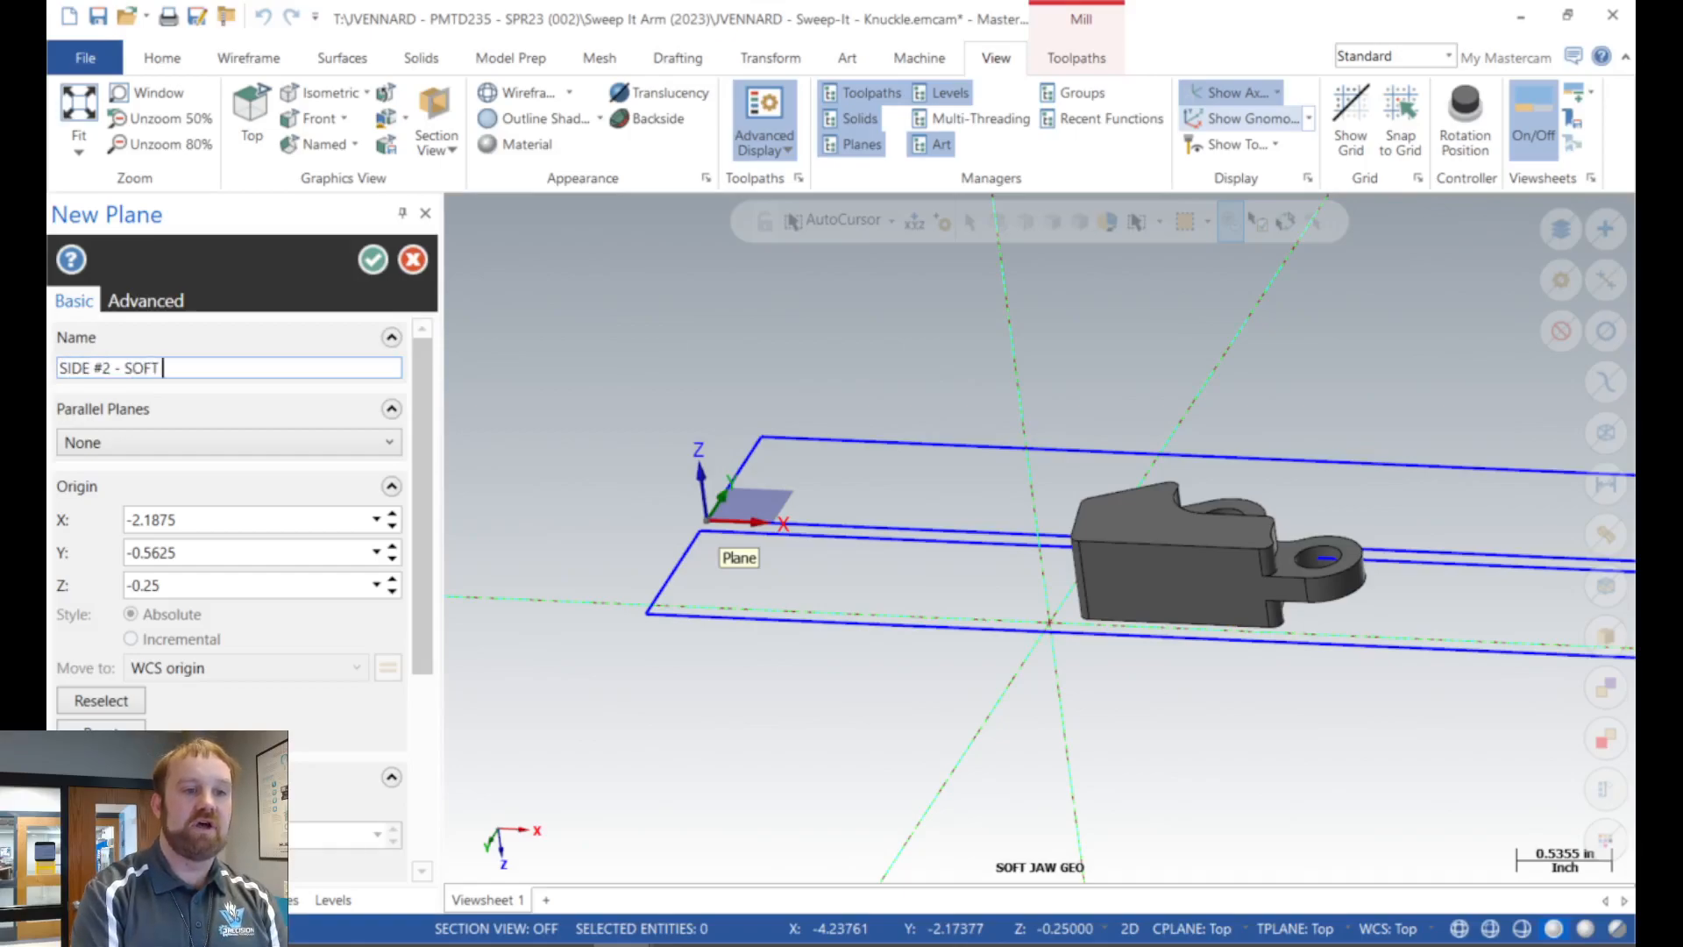
text(JAW ORIGIN)
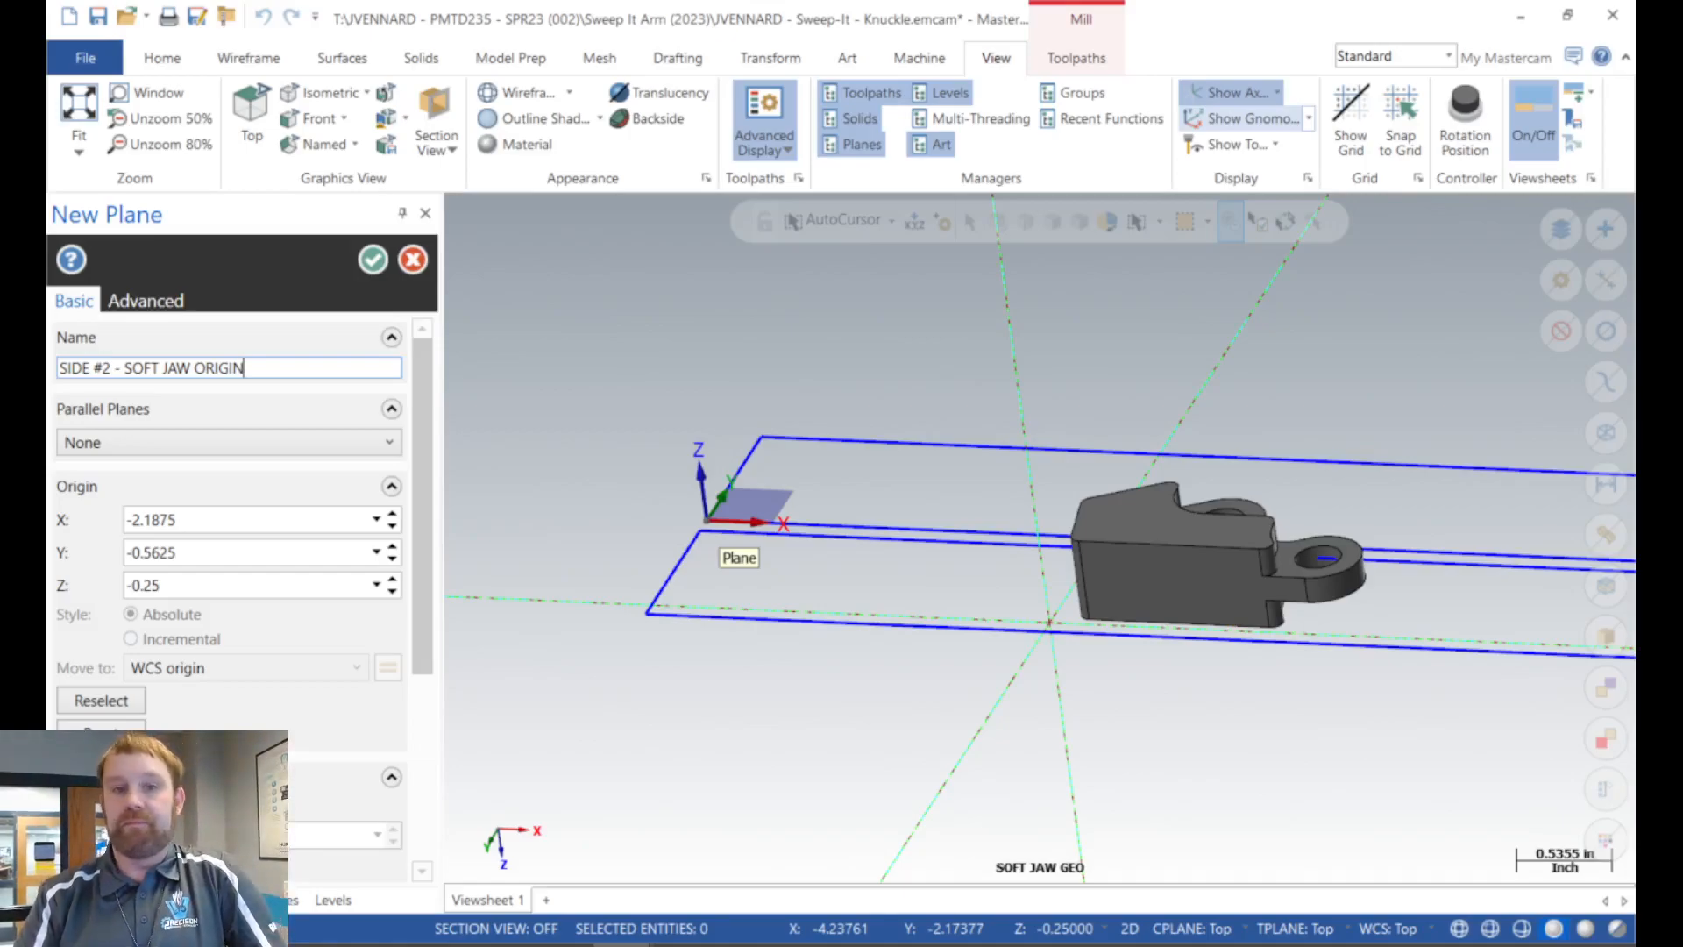
Give the plane a manual work offset with the unique value 1, and create it as WCS, Tplane and Cplane.
drag(422, 461, 409, 644)
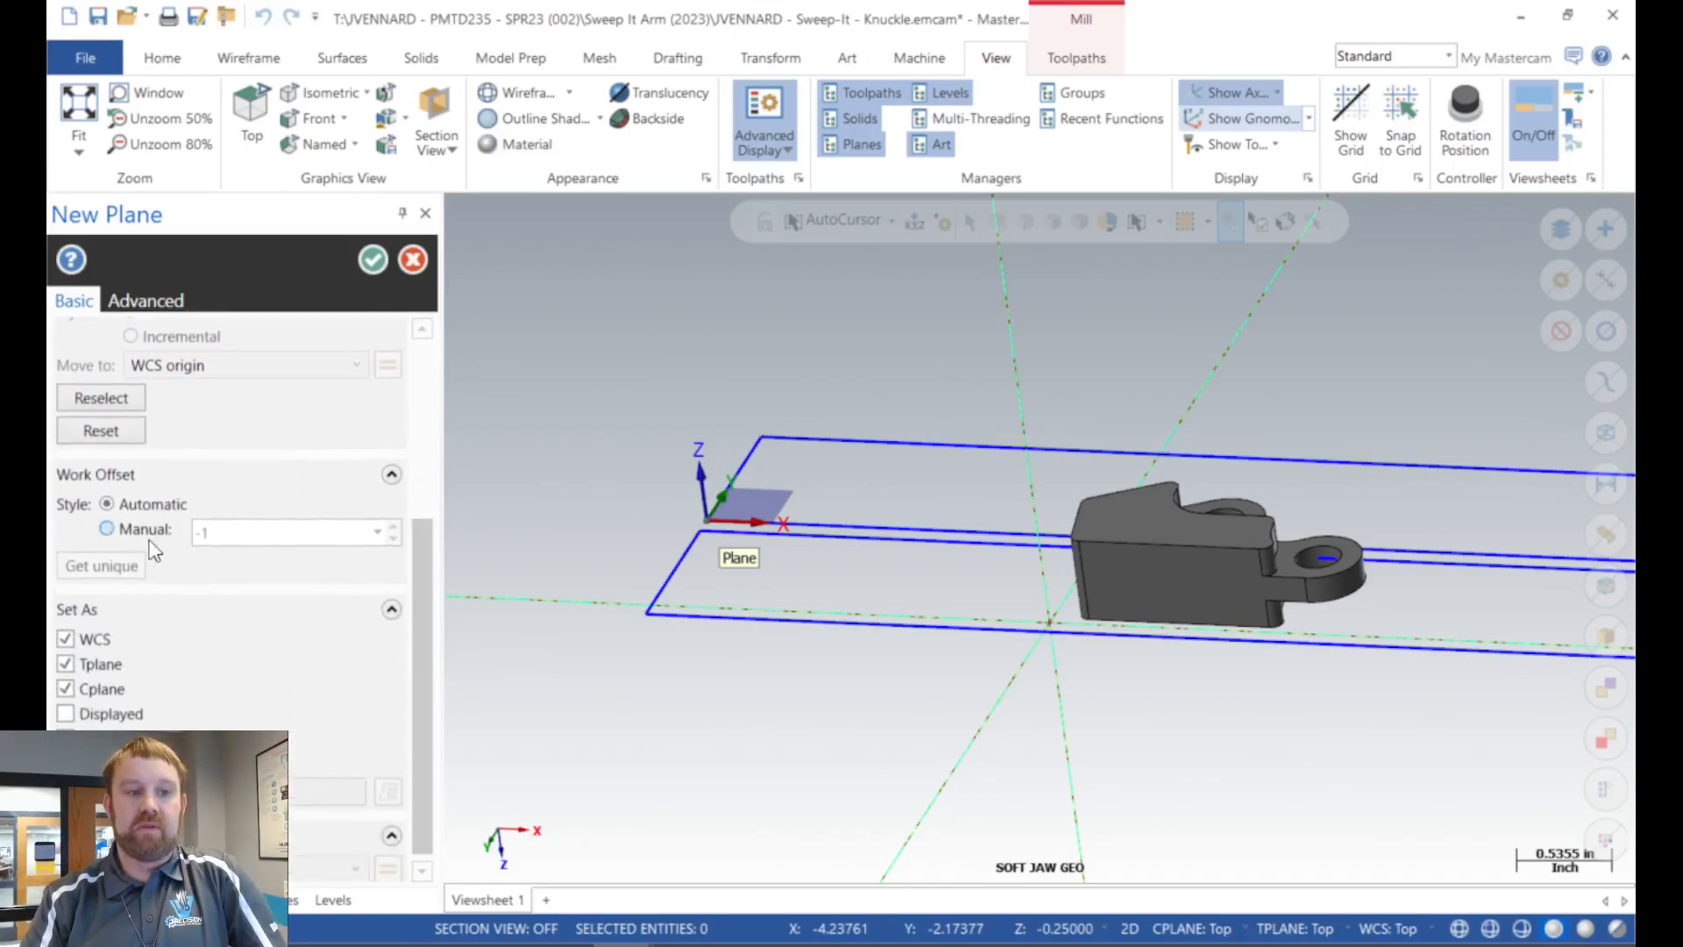
click(123, 537)
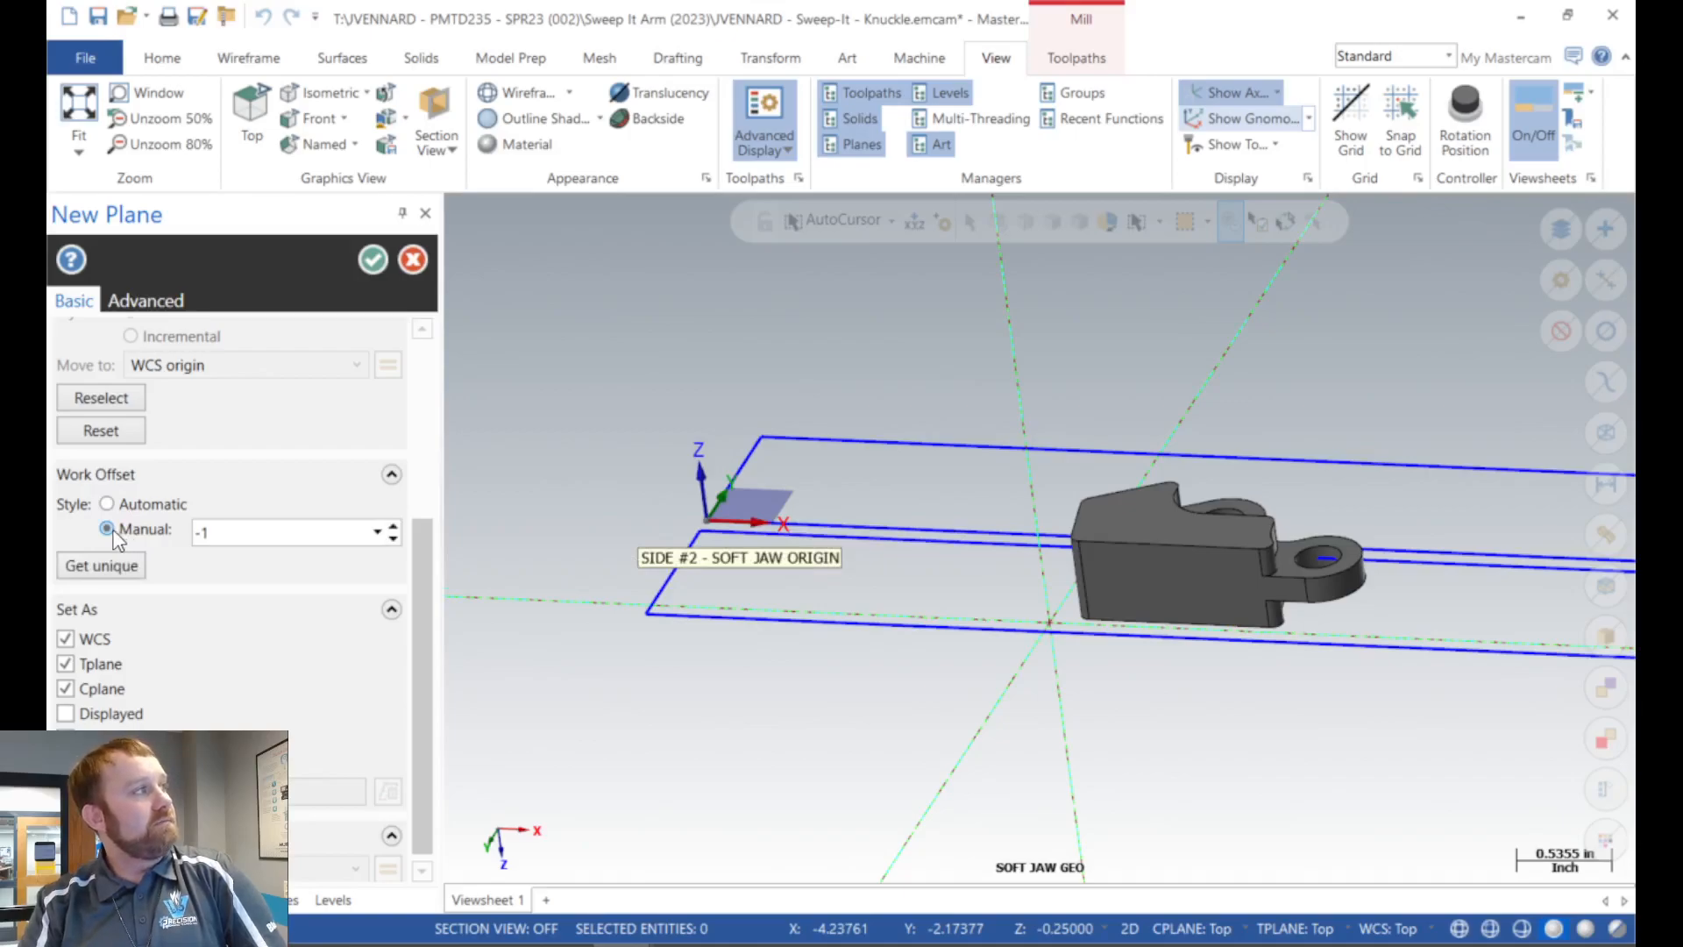
click(95, 570)
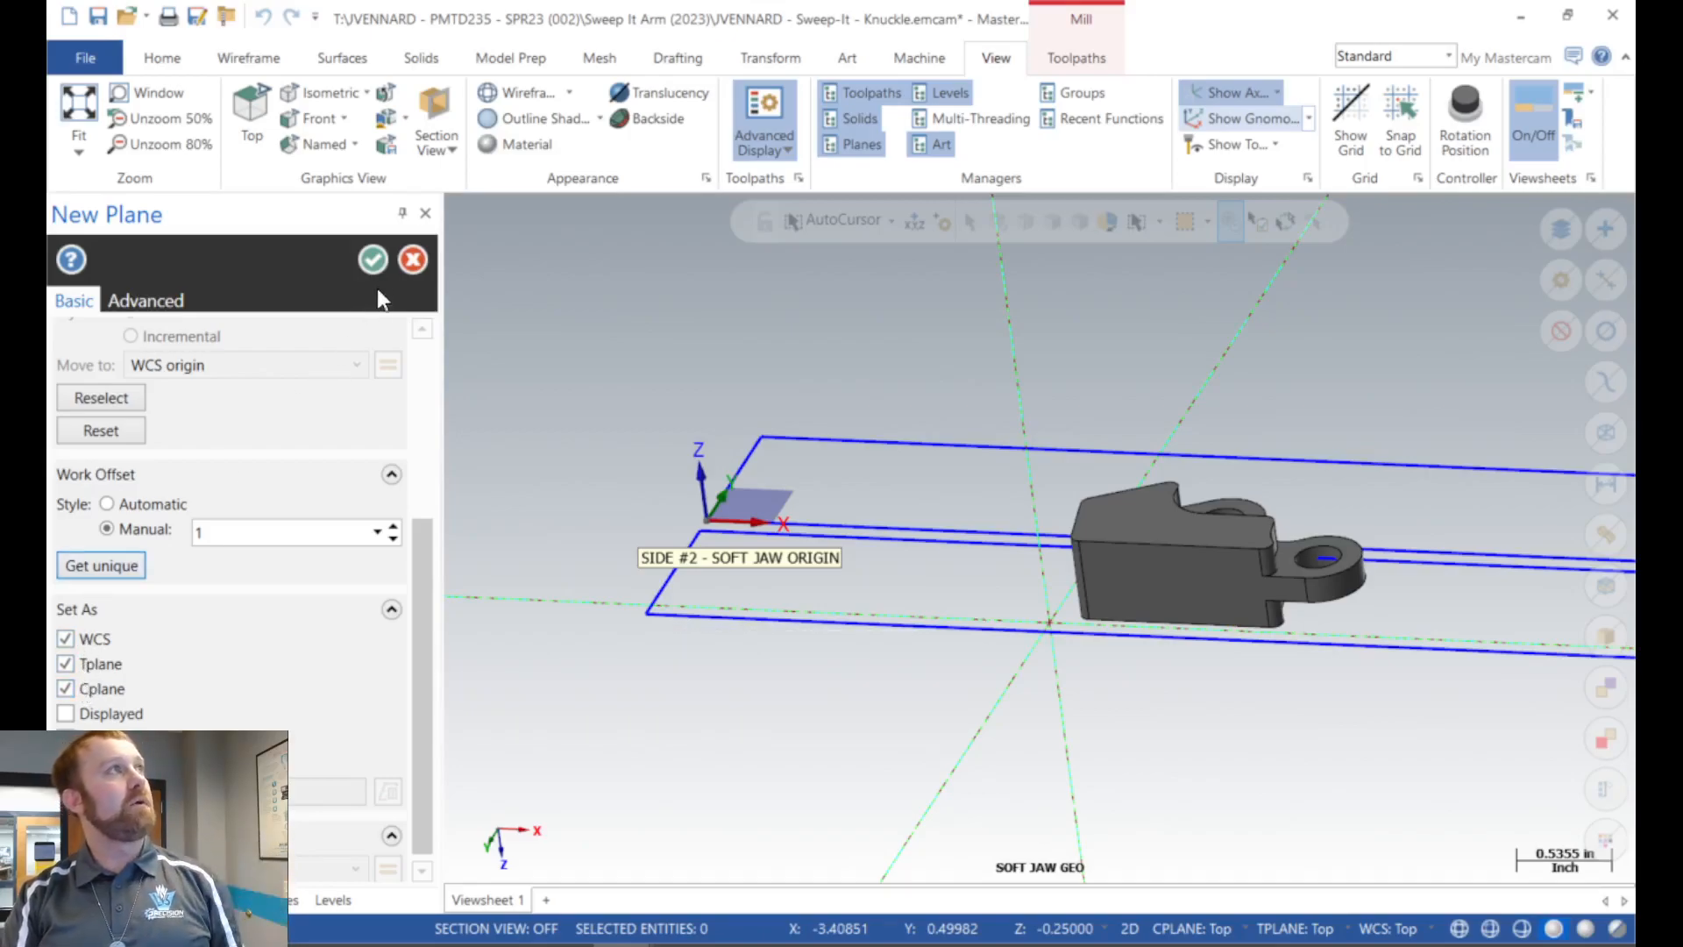
click(370, 261)
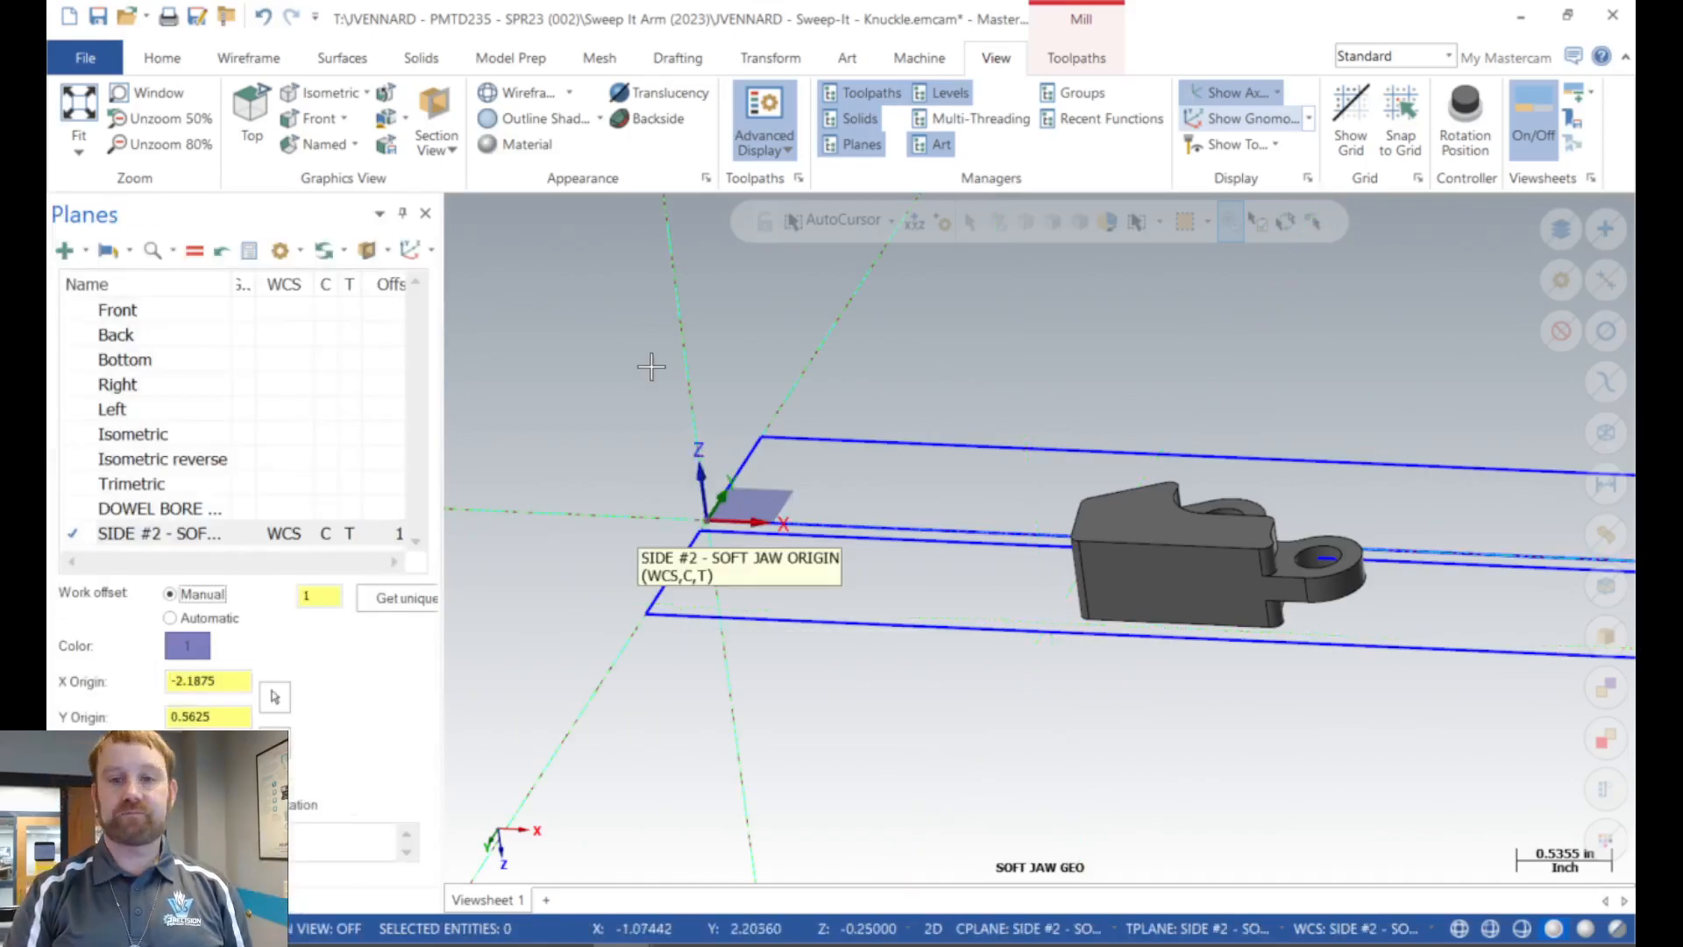
Check the placement and axis directions of the SIDE #2 - SOFT JAW ORIGIN plane on the jaw rectangles from the isometric view.
scroll(592, 383, down, 1)
scroll(592, 384, down, 1)
scroll(592, 384, up, 2)
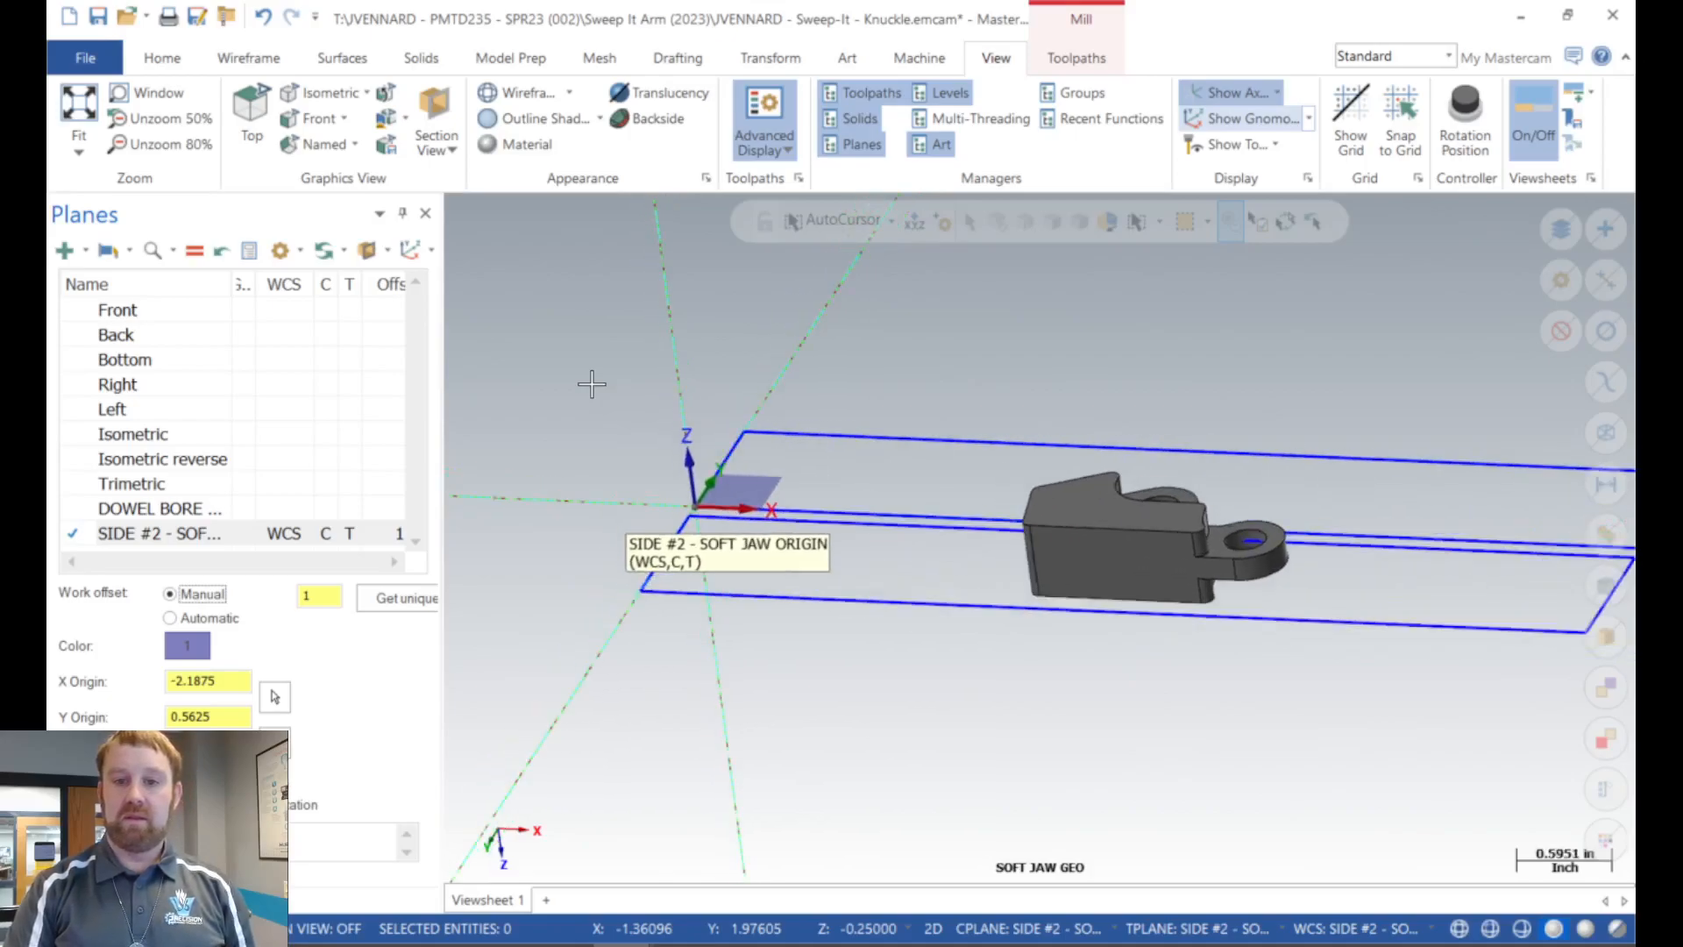
key(alt+7)
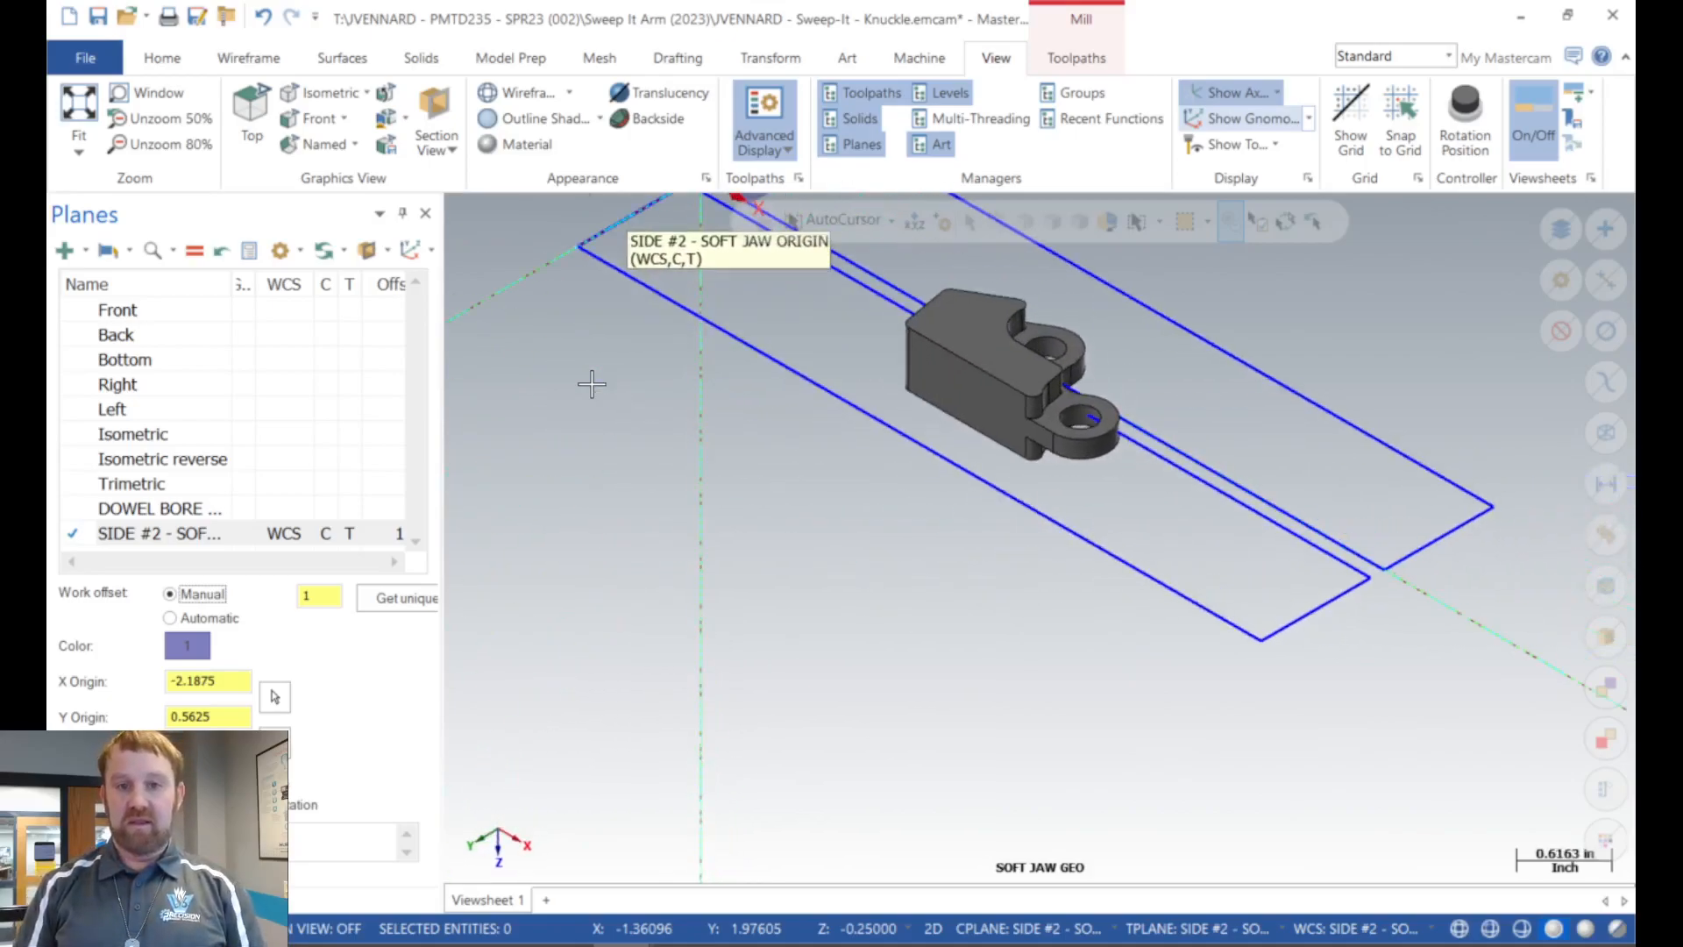
key(F1)
key(alt+F1)
key(alt+F2)
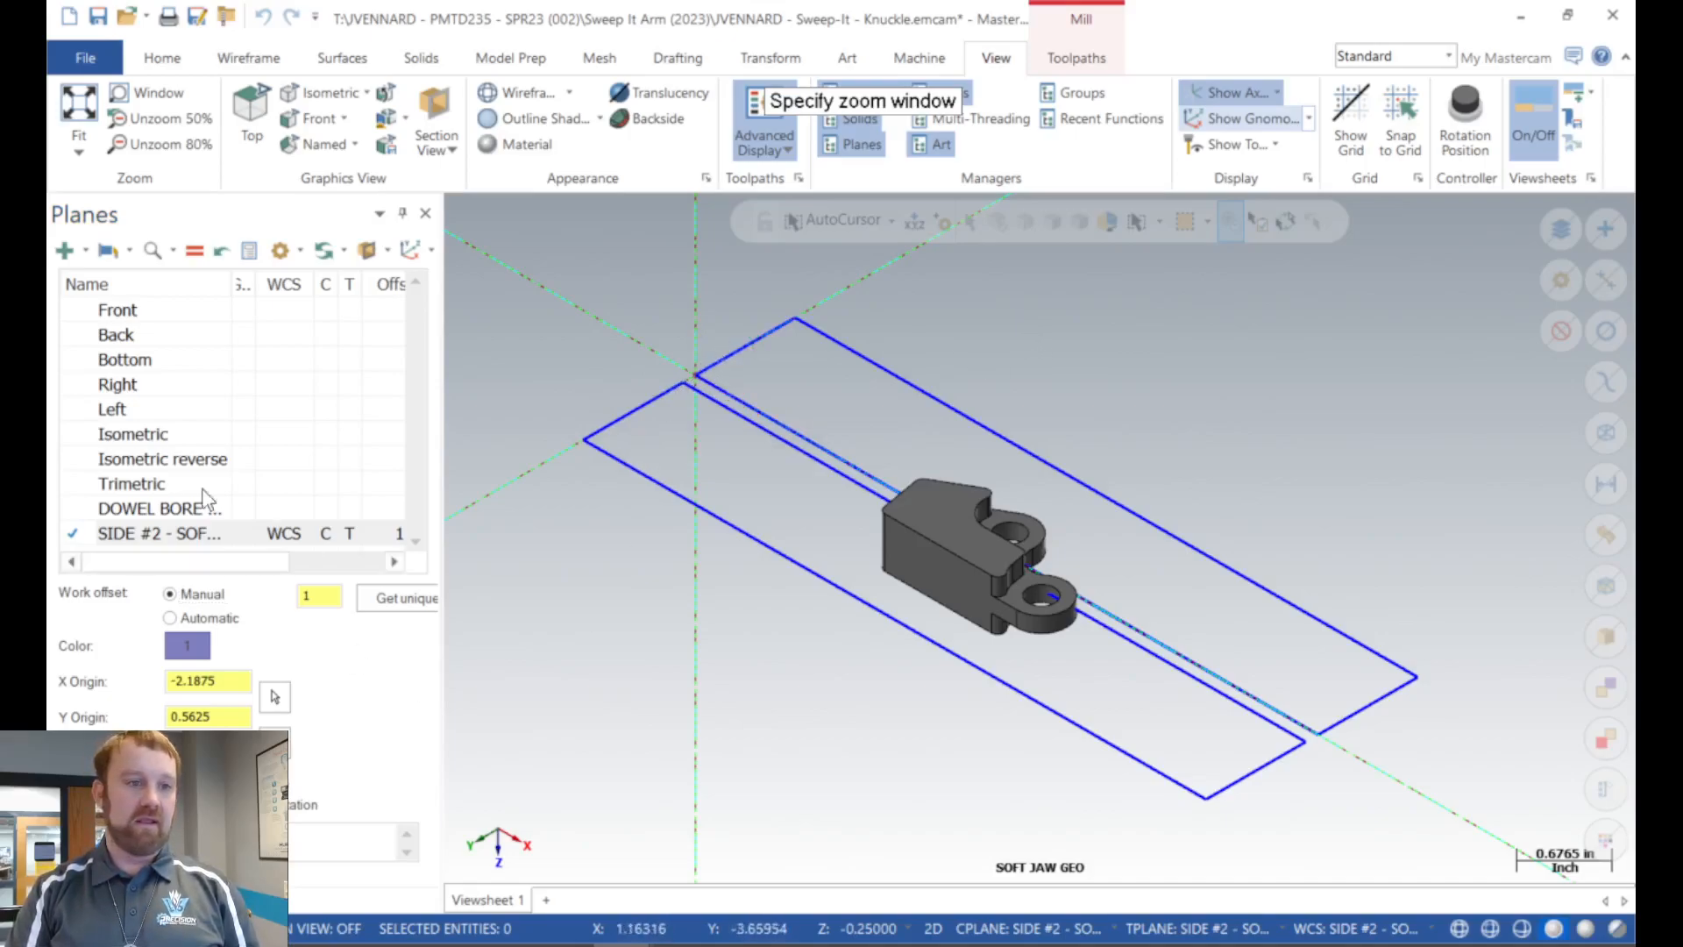
click(159, 542)
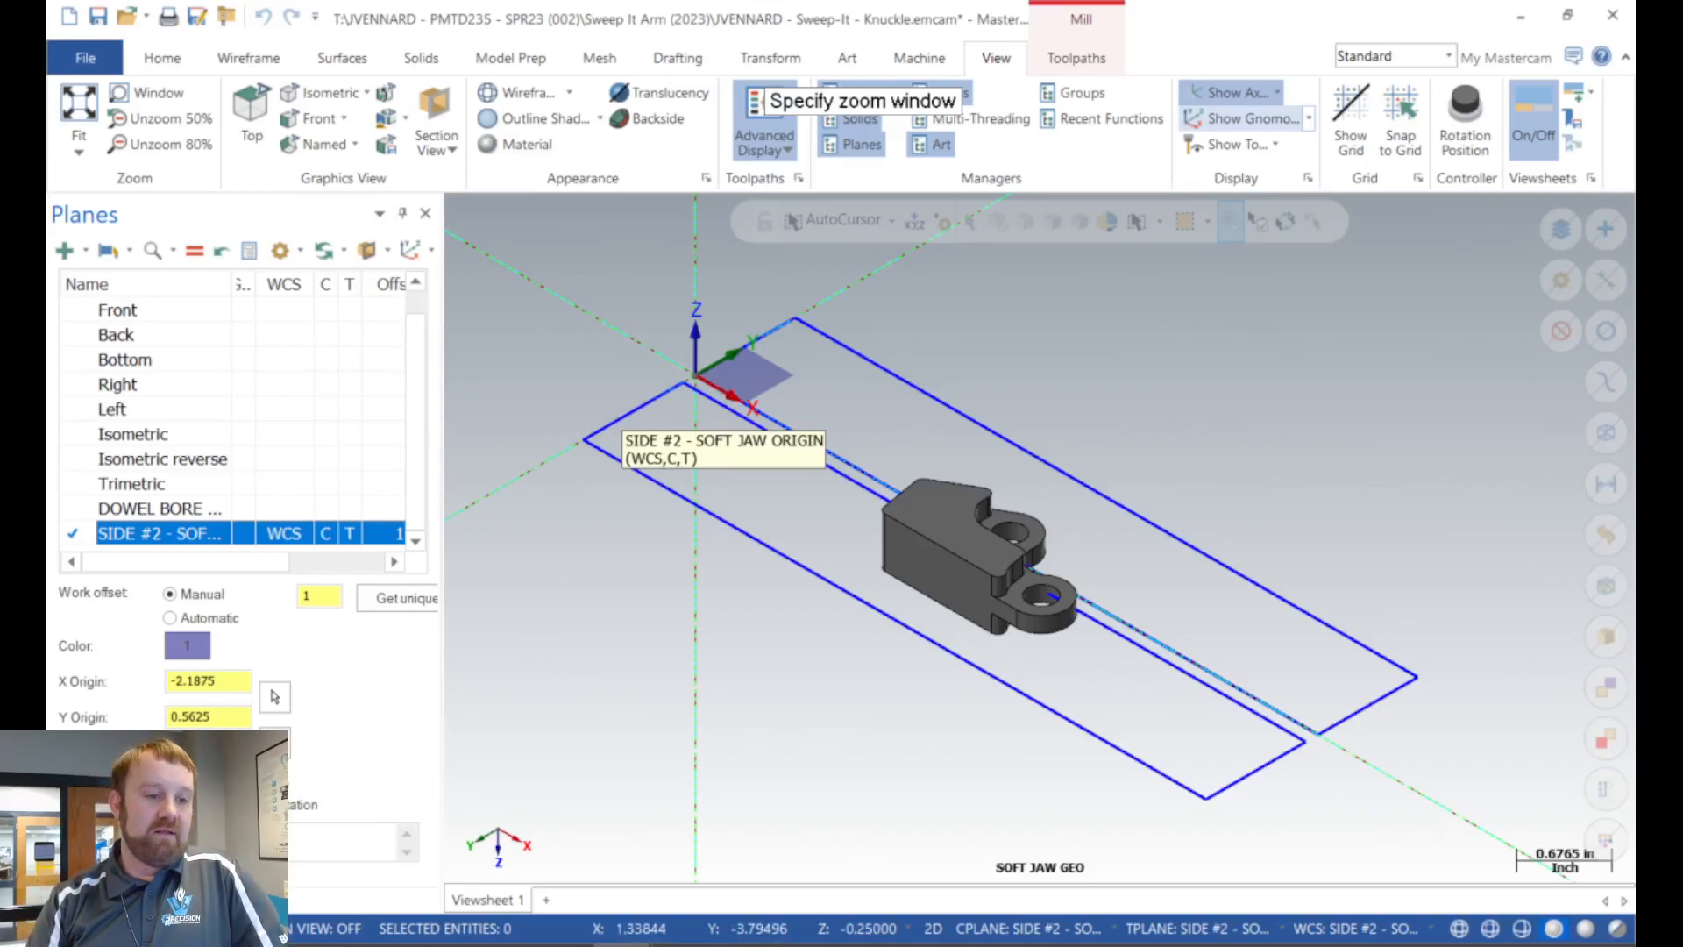
Add level 6 and name it SOFTJAW POCKET.
click(235, 900)
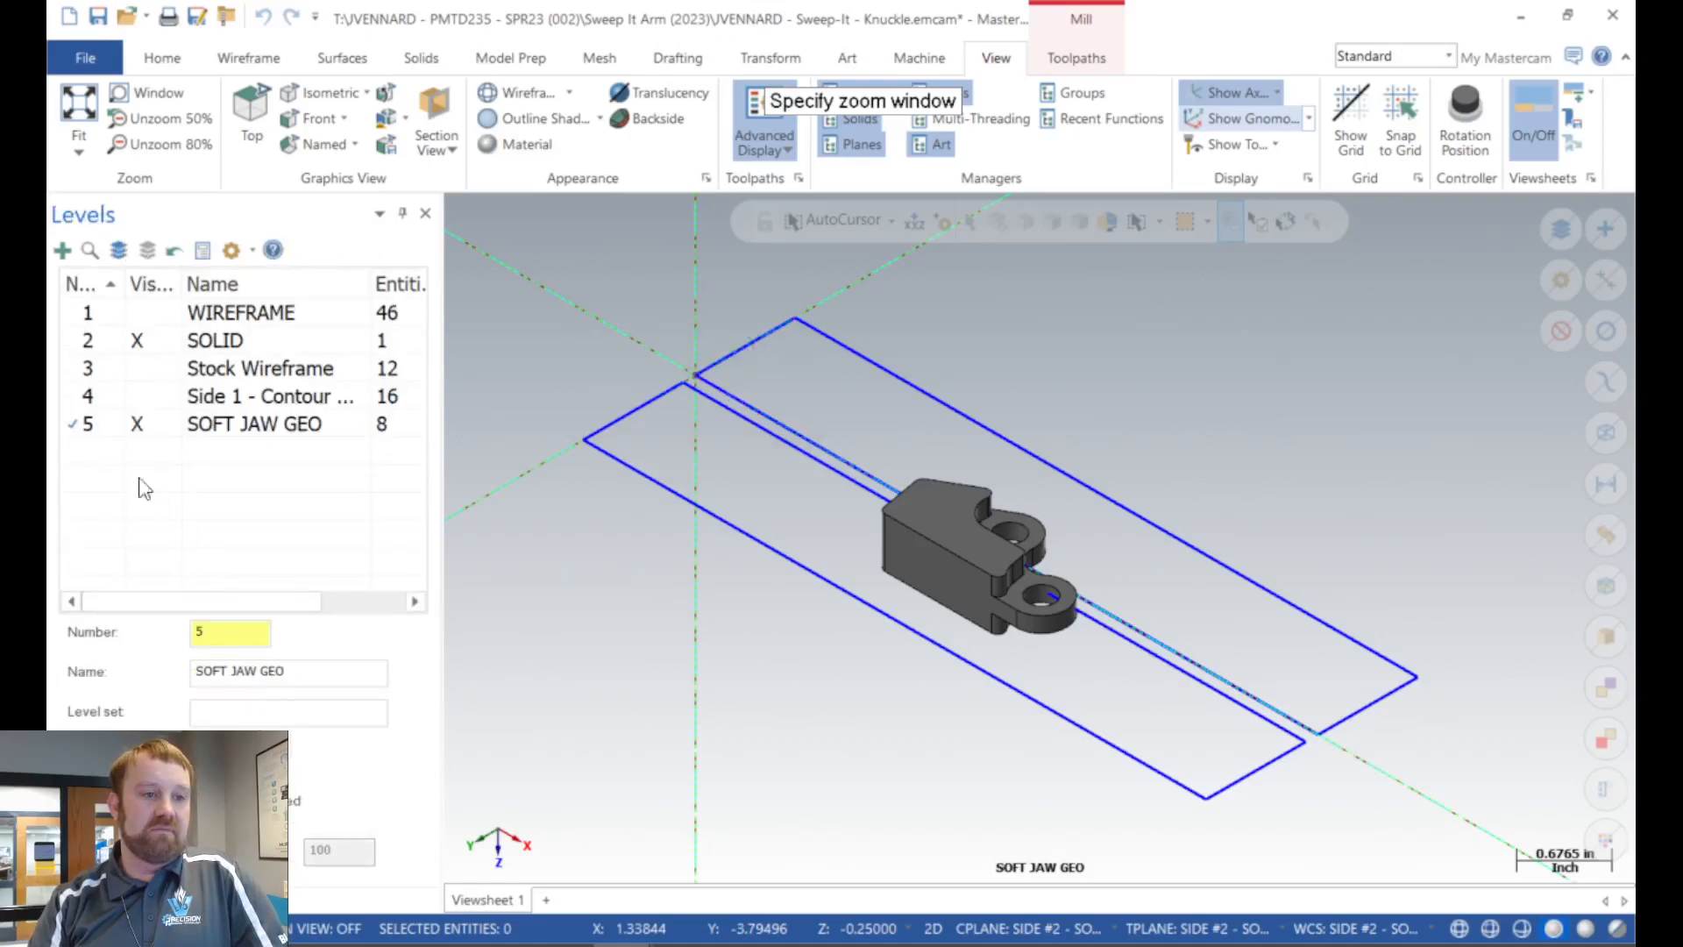
click(63, 252)
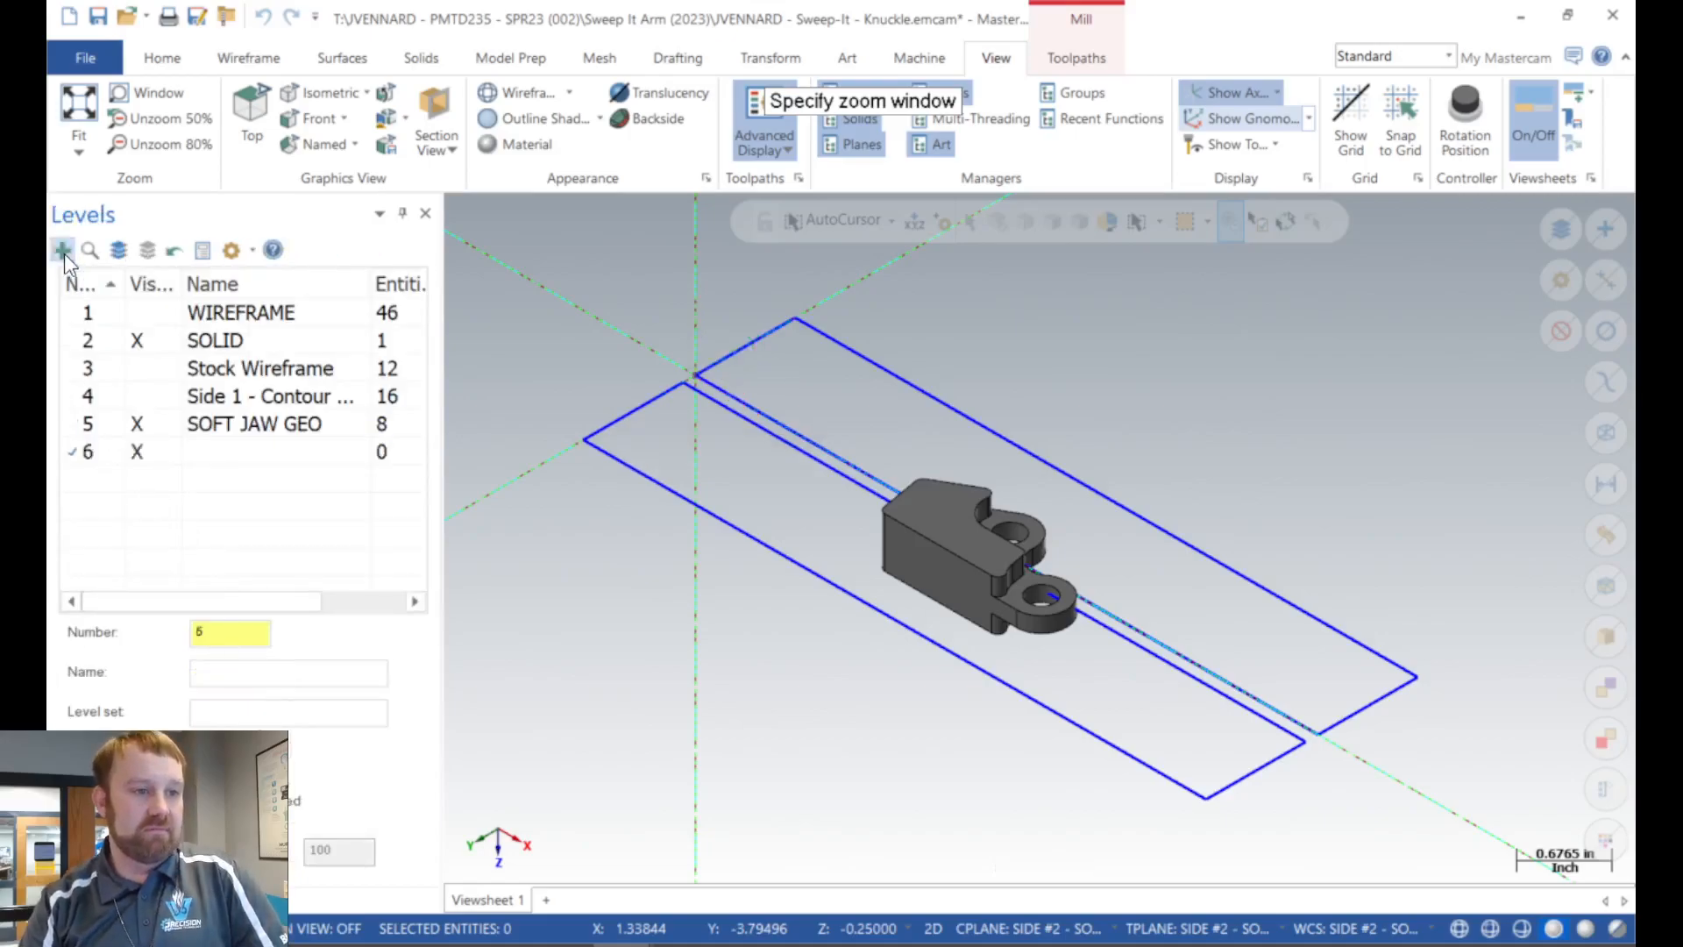
click(217, 665)
text(SOFTJAW )
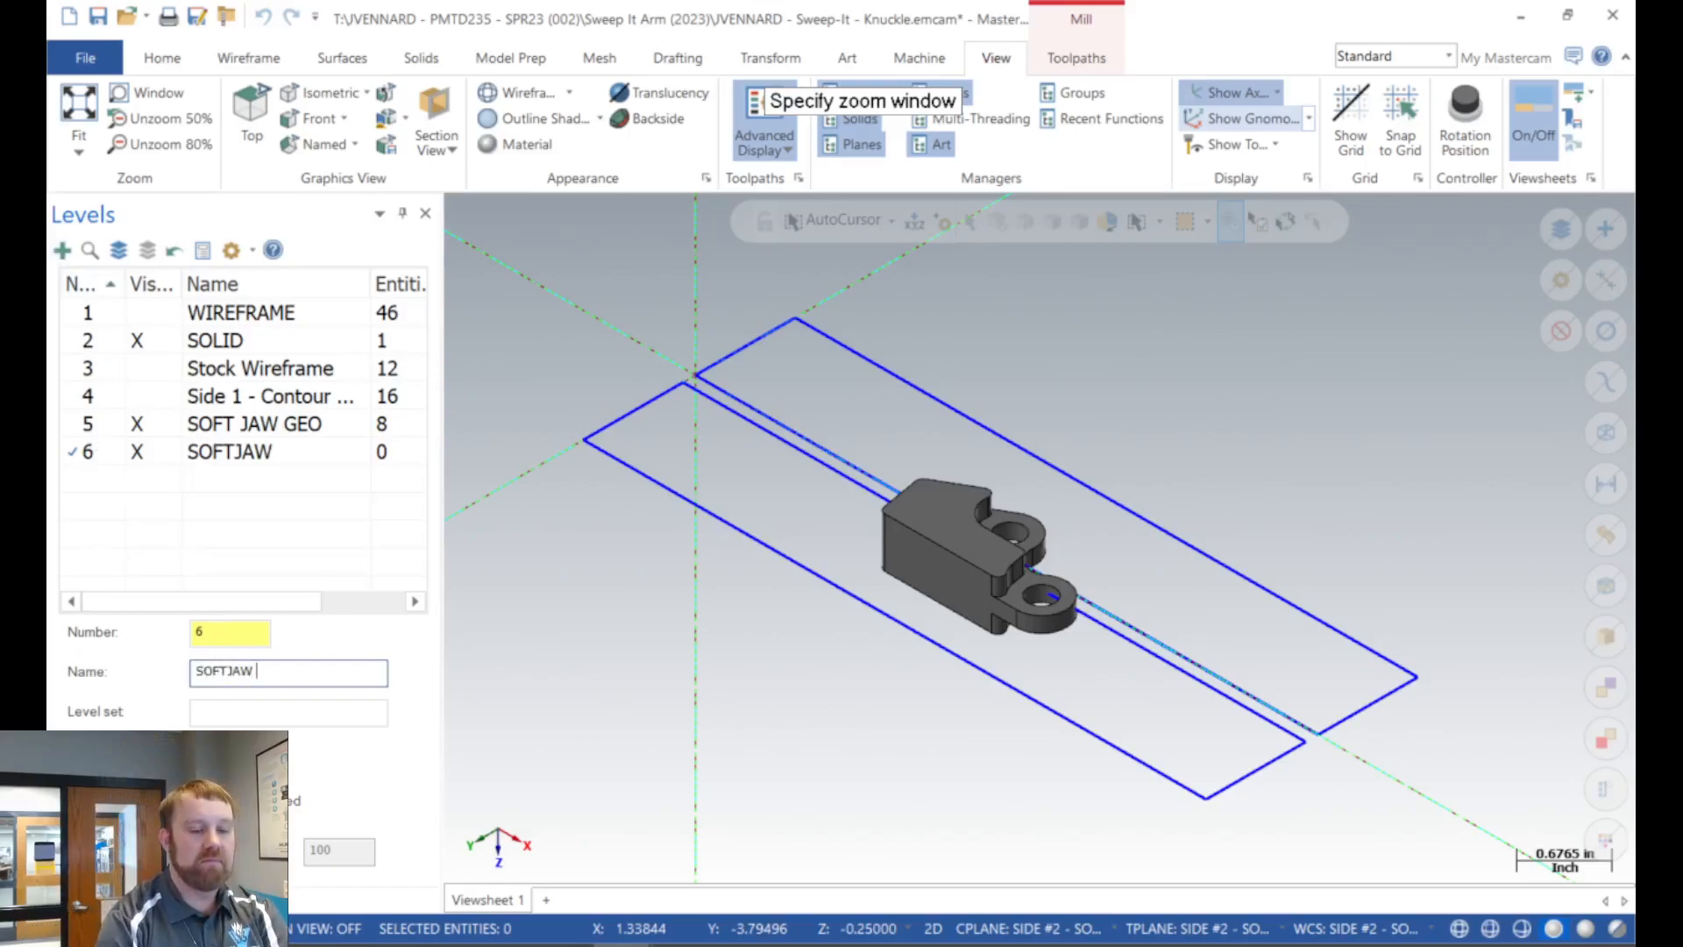
text(POCKET)
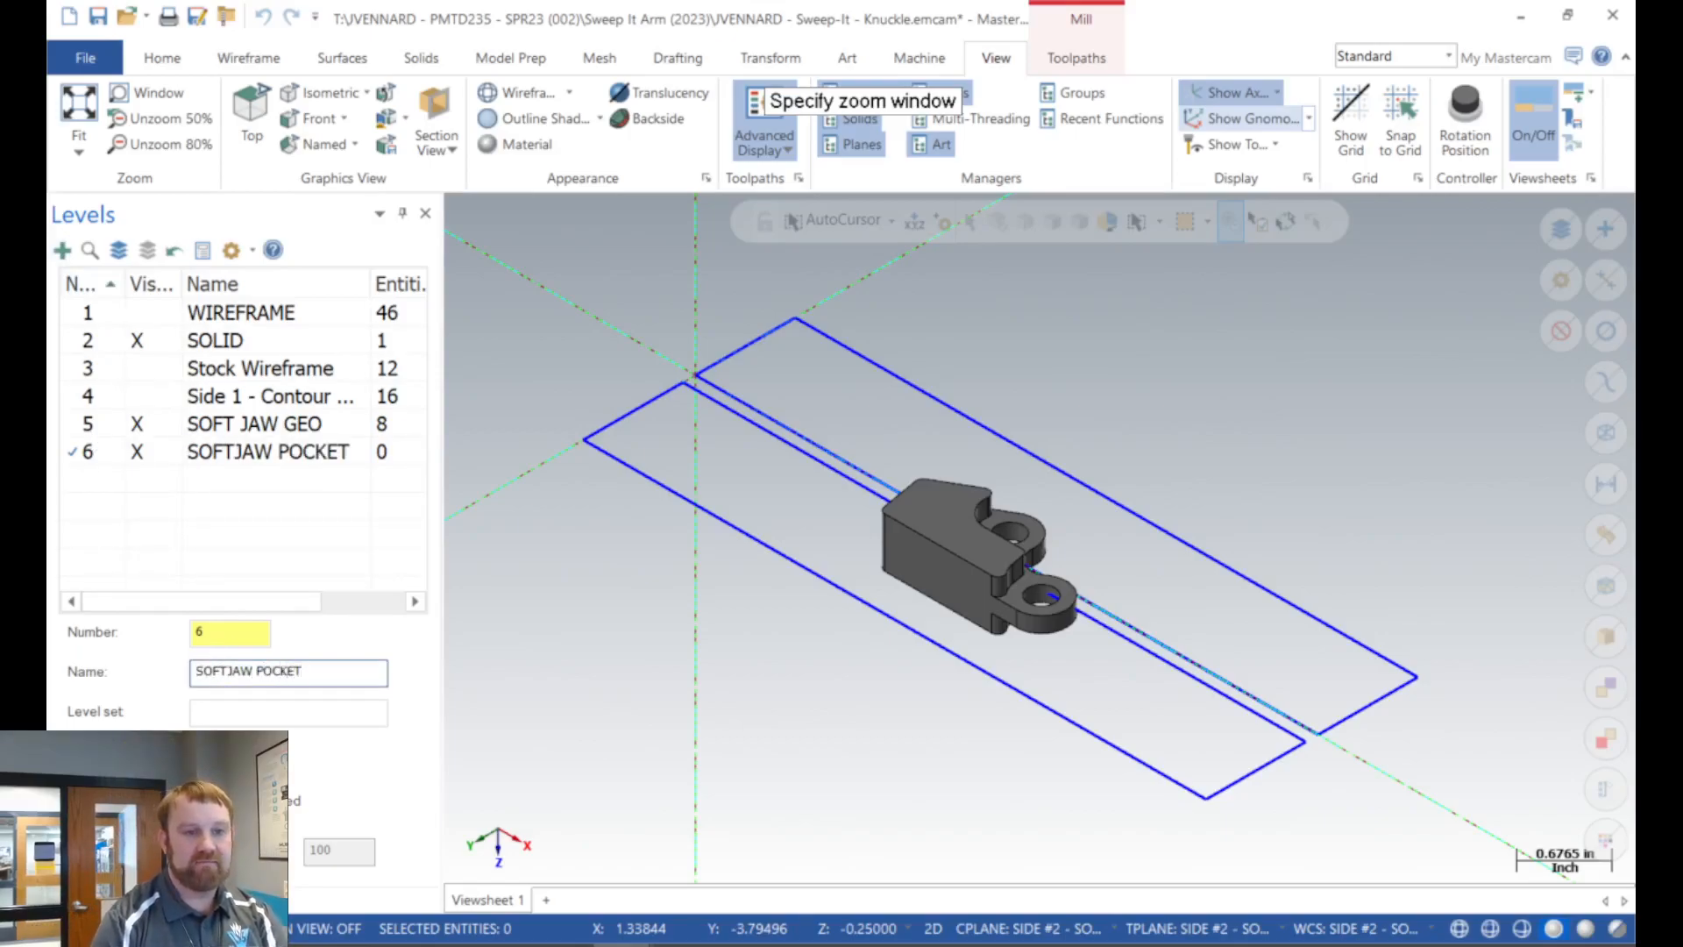
key(Return)
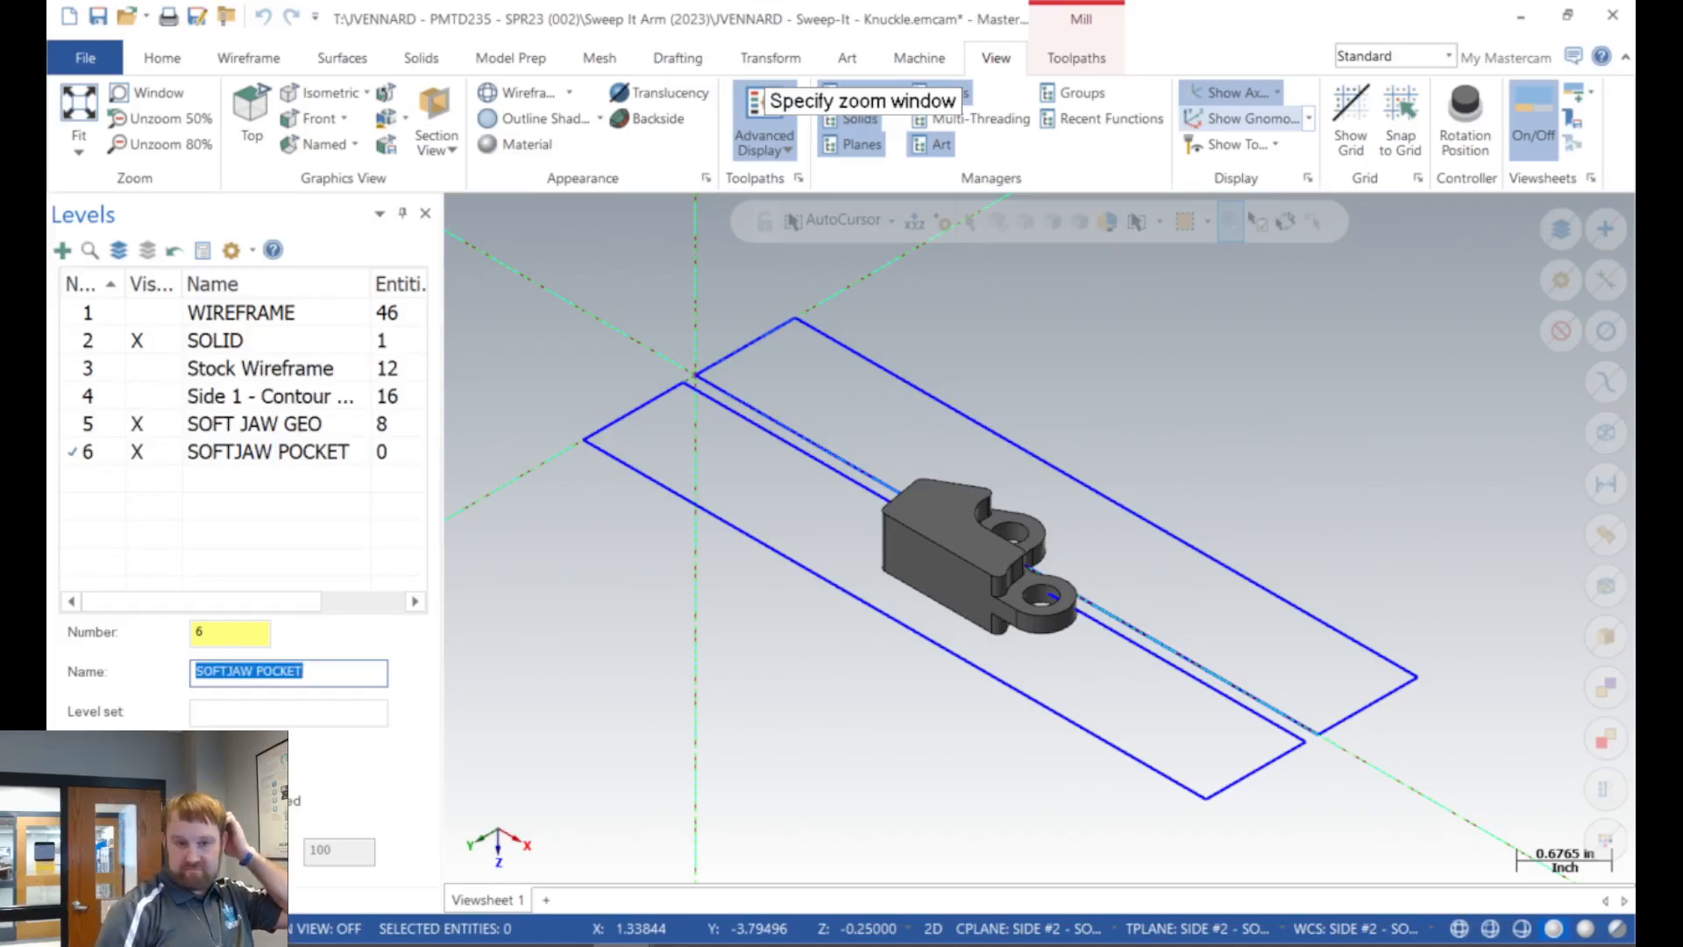
Rename level 5 to SOFTJAW GEO and make the SOFTJAW POCKET level active.
click(99, 429)
click(233, 670)
key(BackSpace)
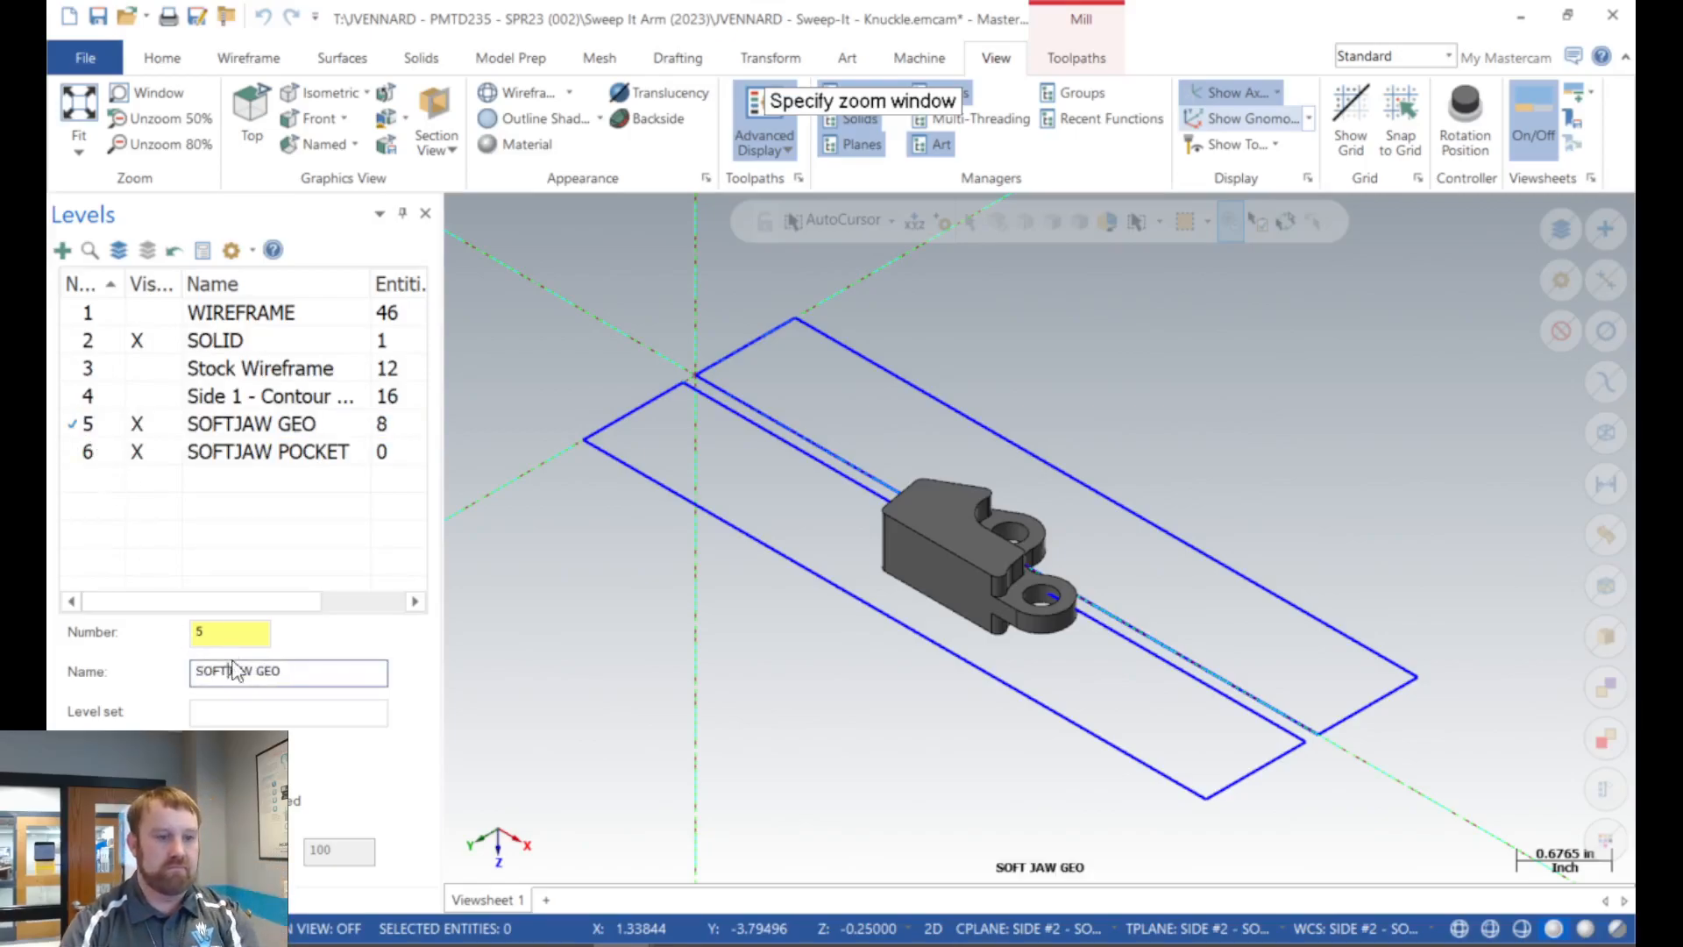
click(110, 456)
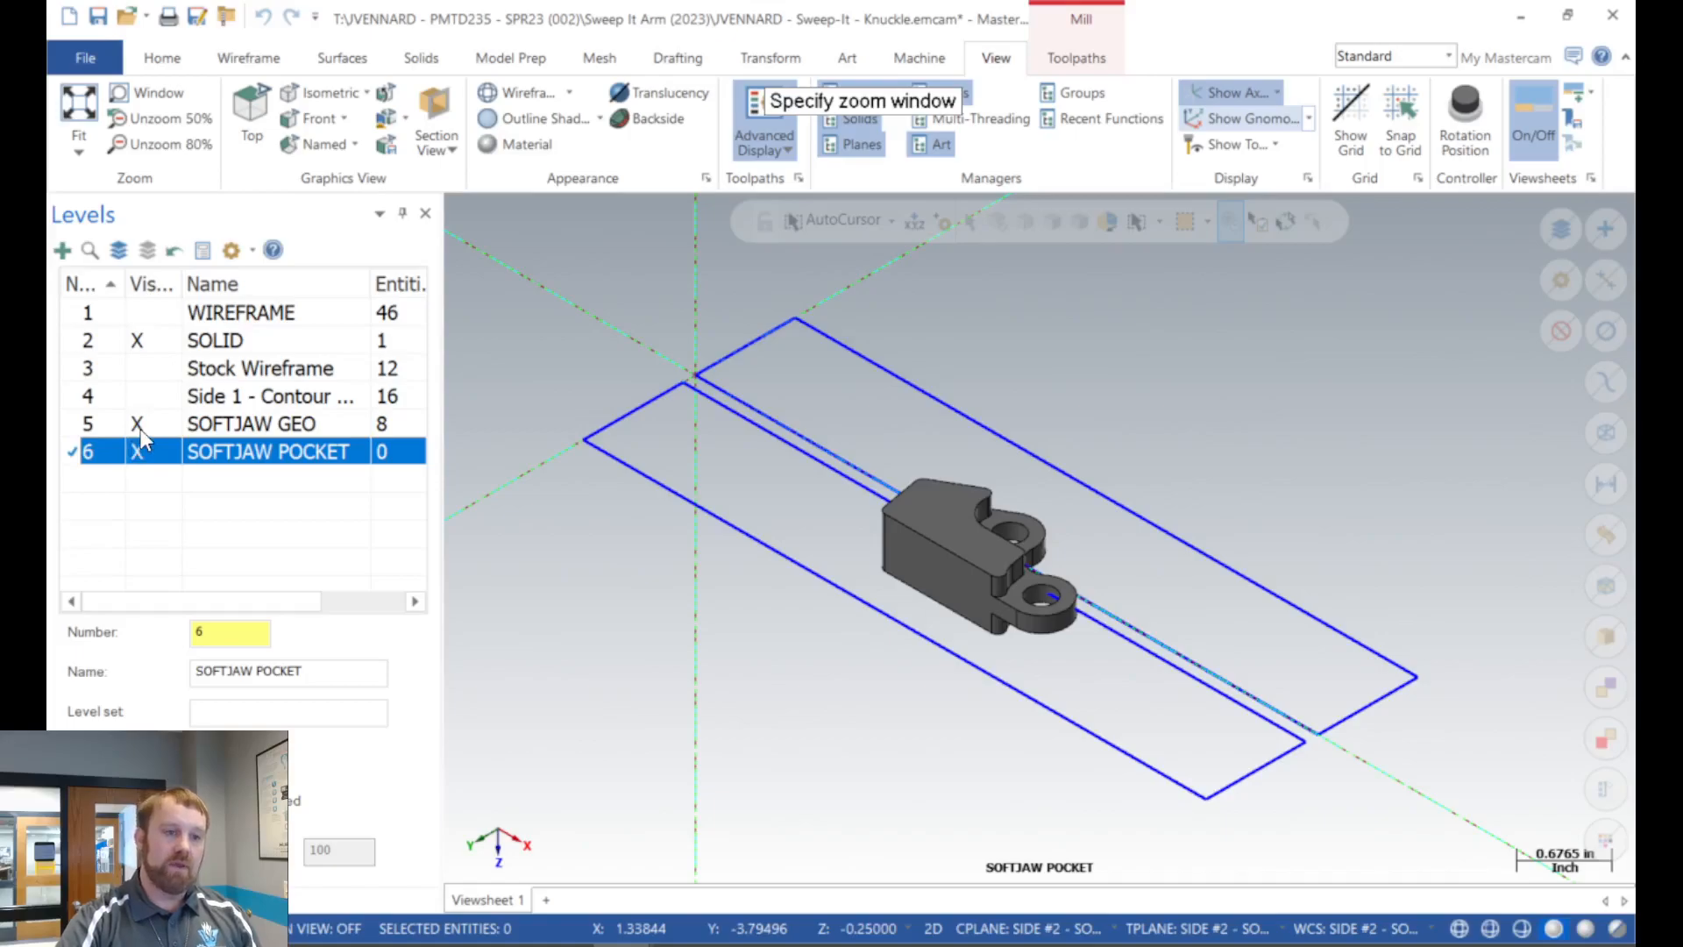
Check the construction Z depth setting against the bottom of the knuckle solid.
scroll(929, 653, up, 3)
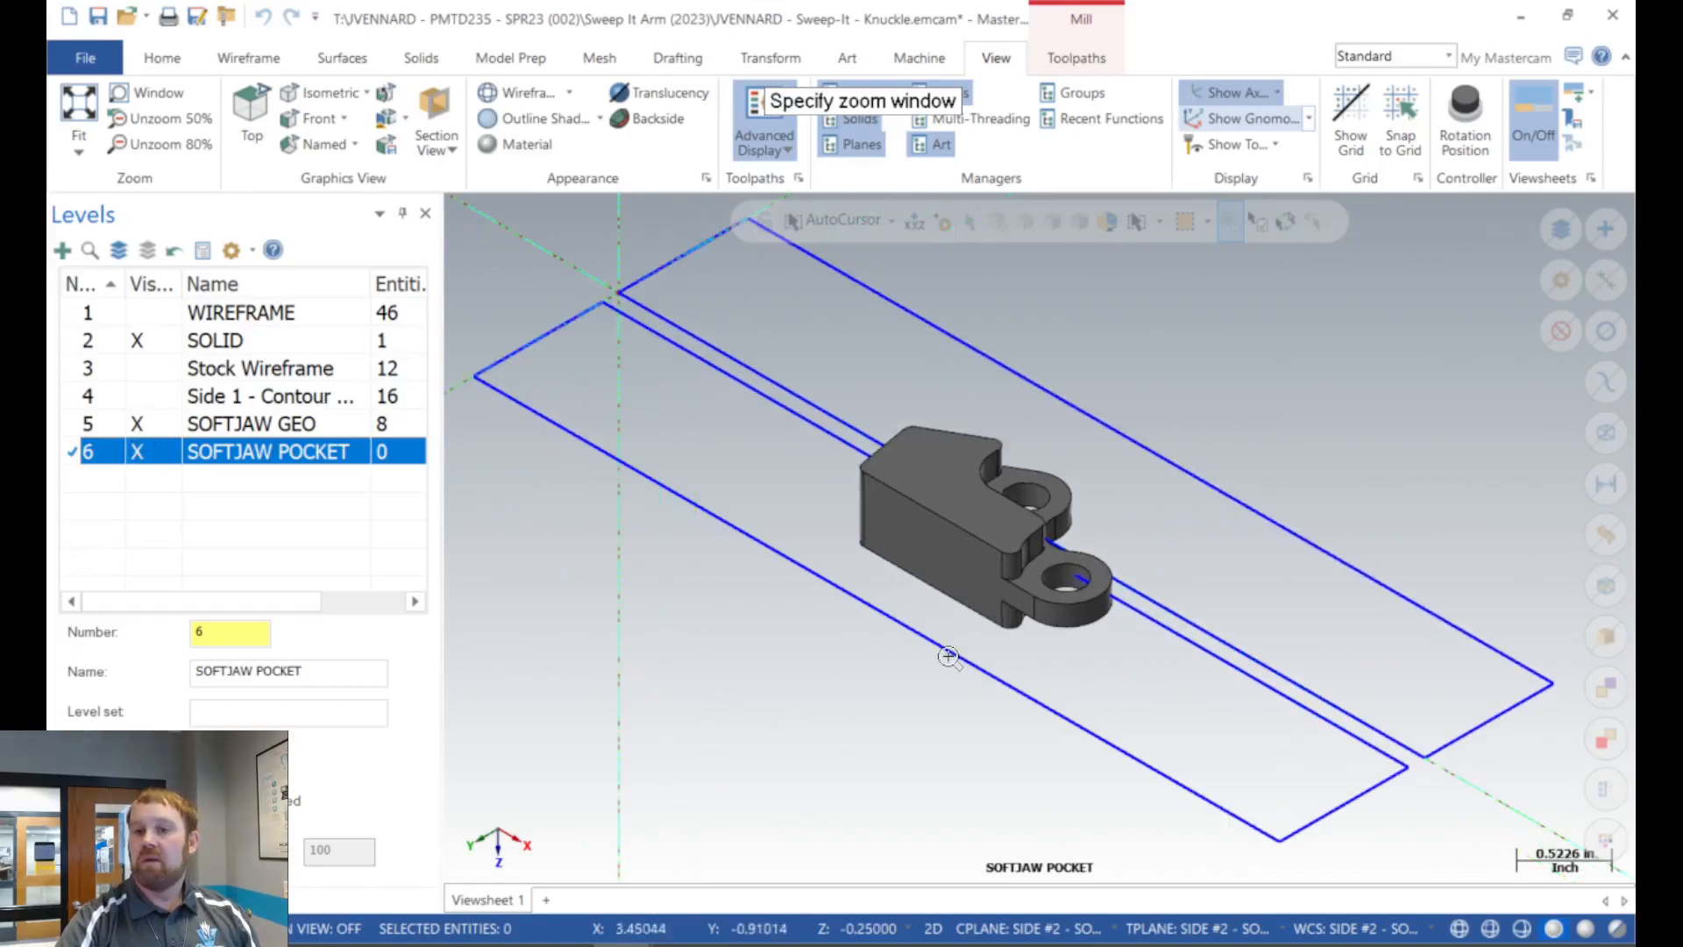
right_click(807, 473)
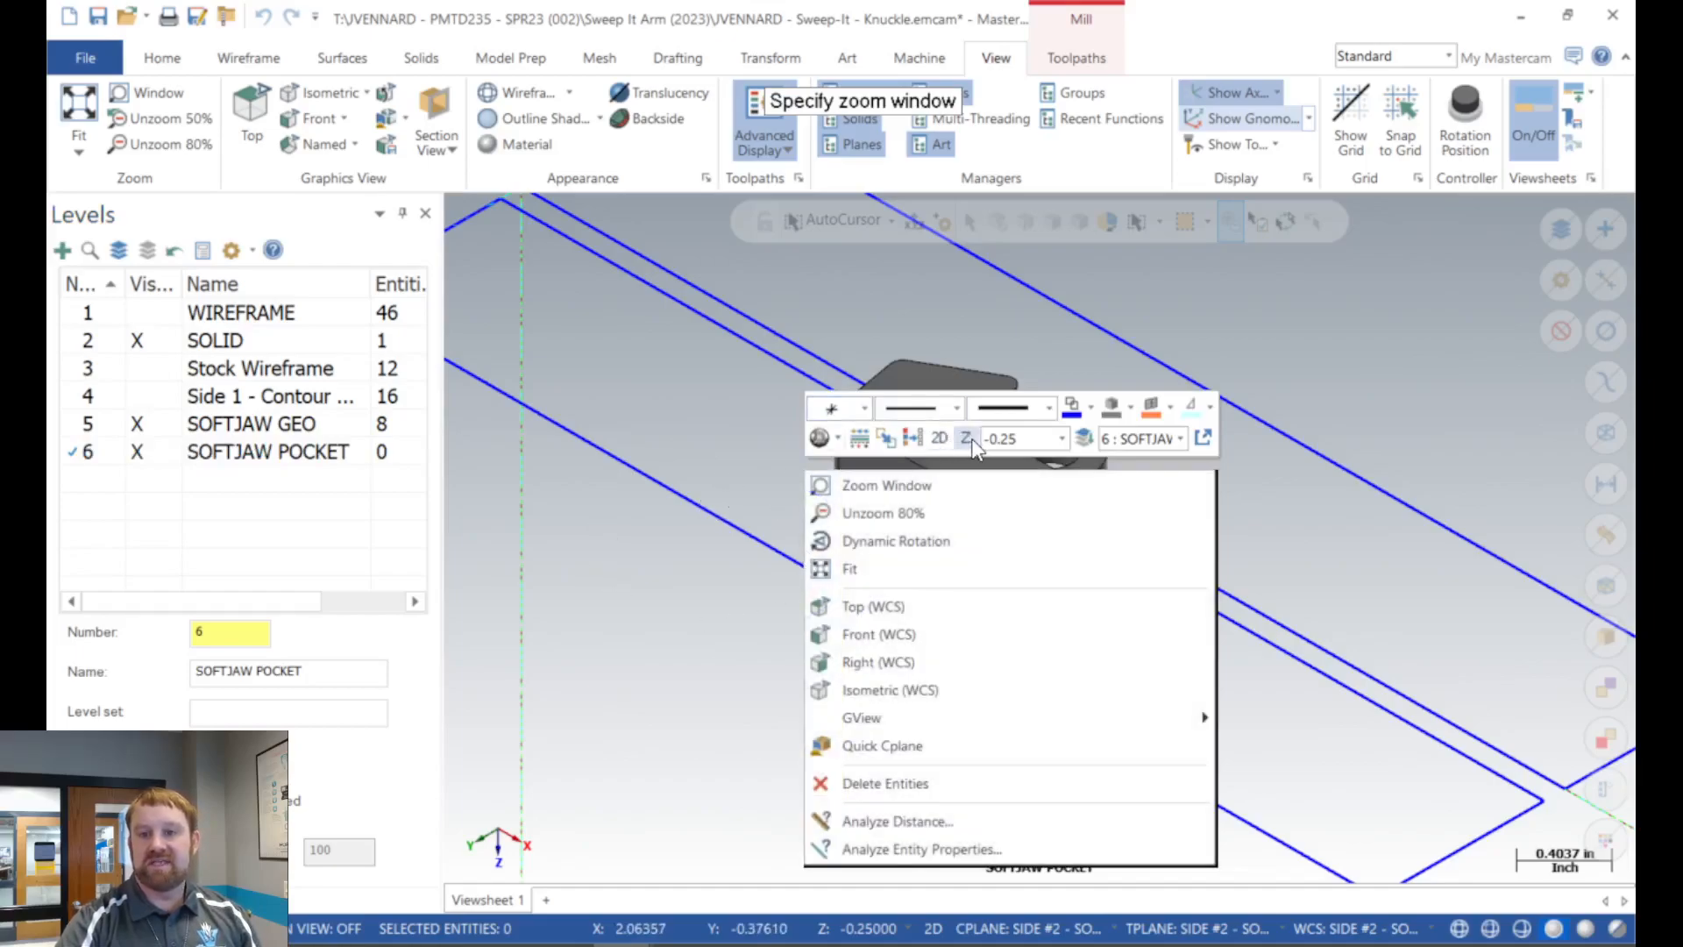
click(968, 438)
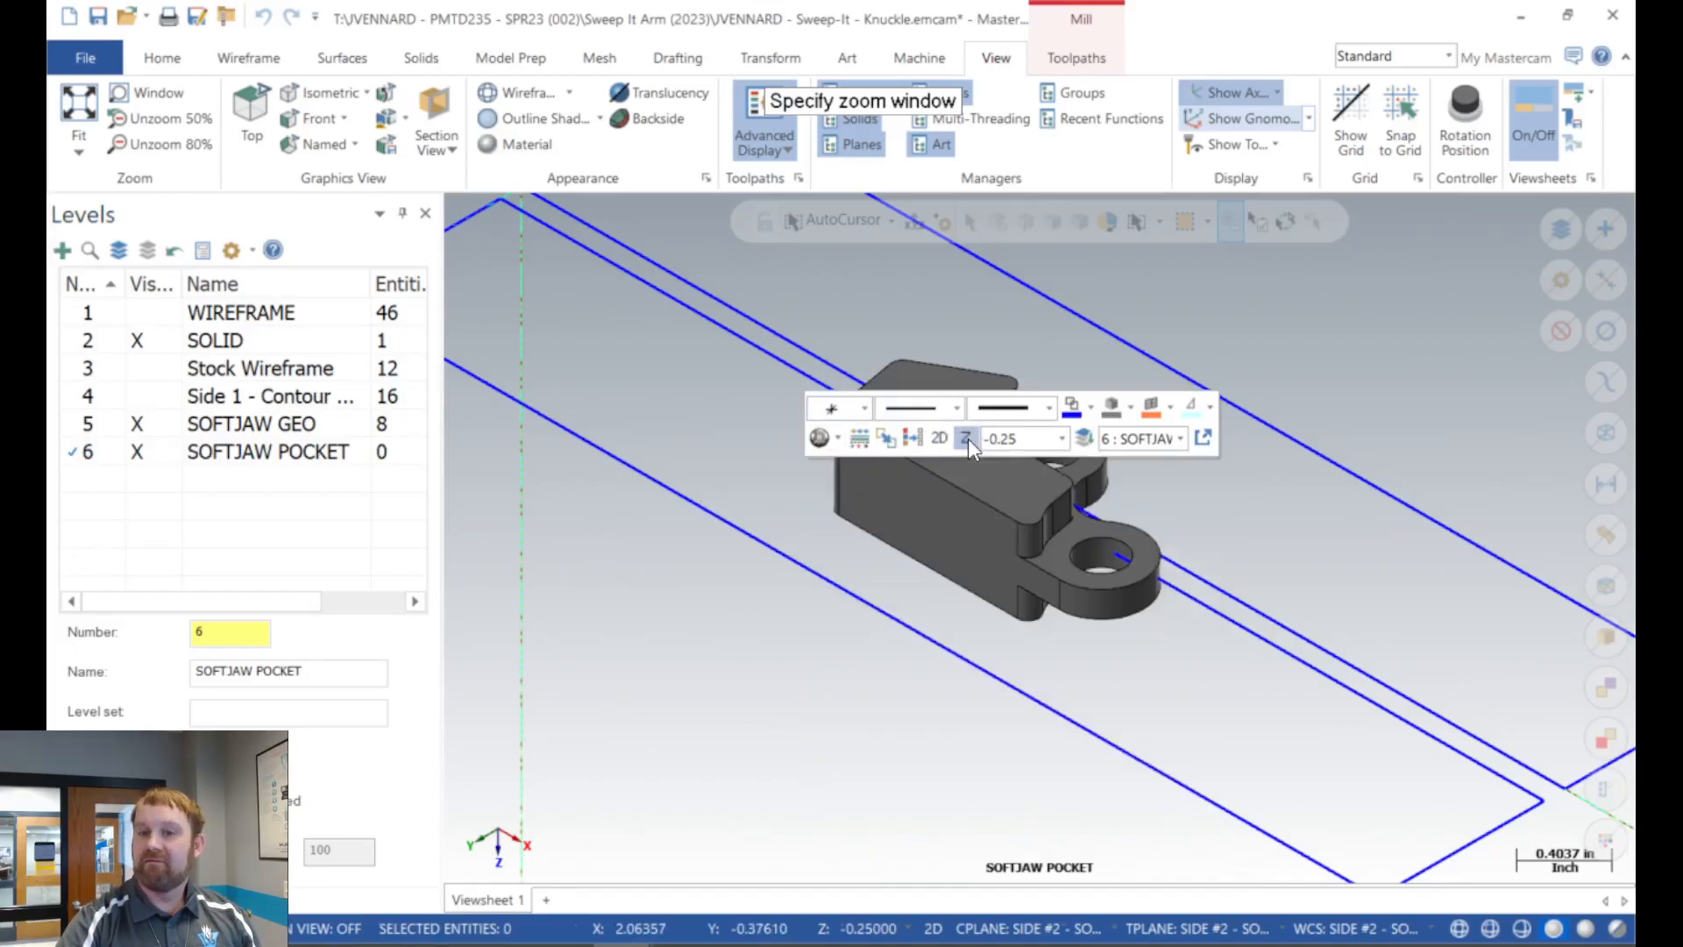
click(840, 523)
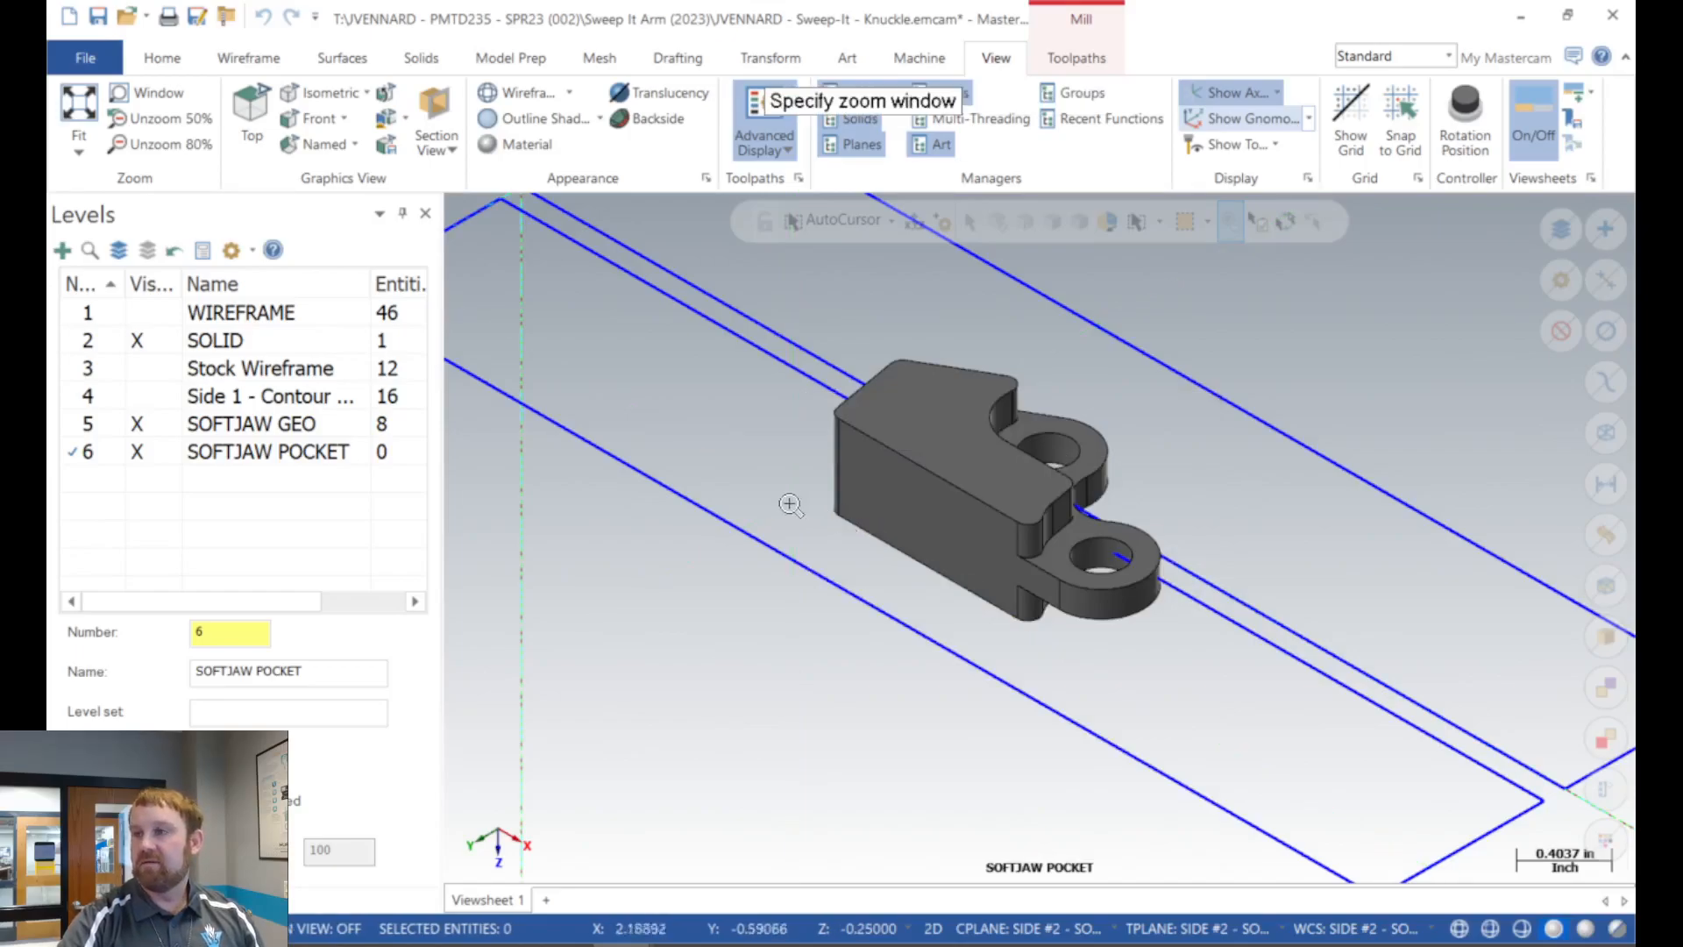
right_click(762, 491)
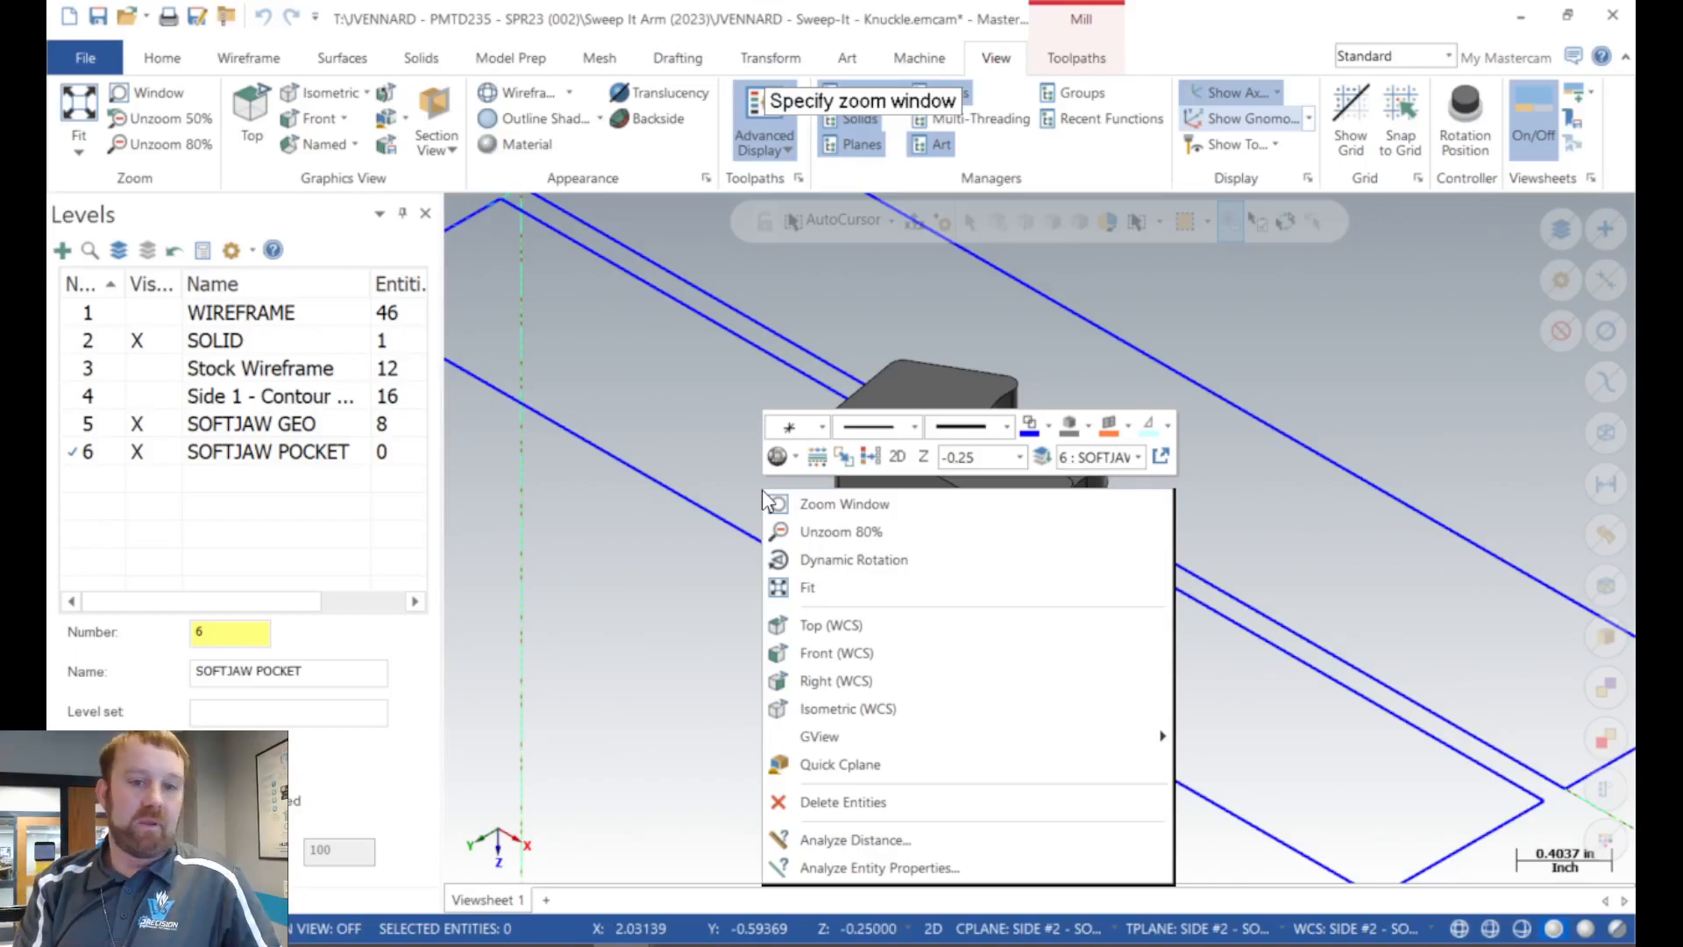
click(656, 393)
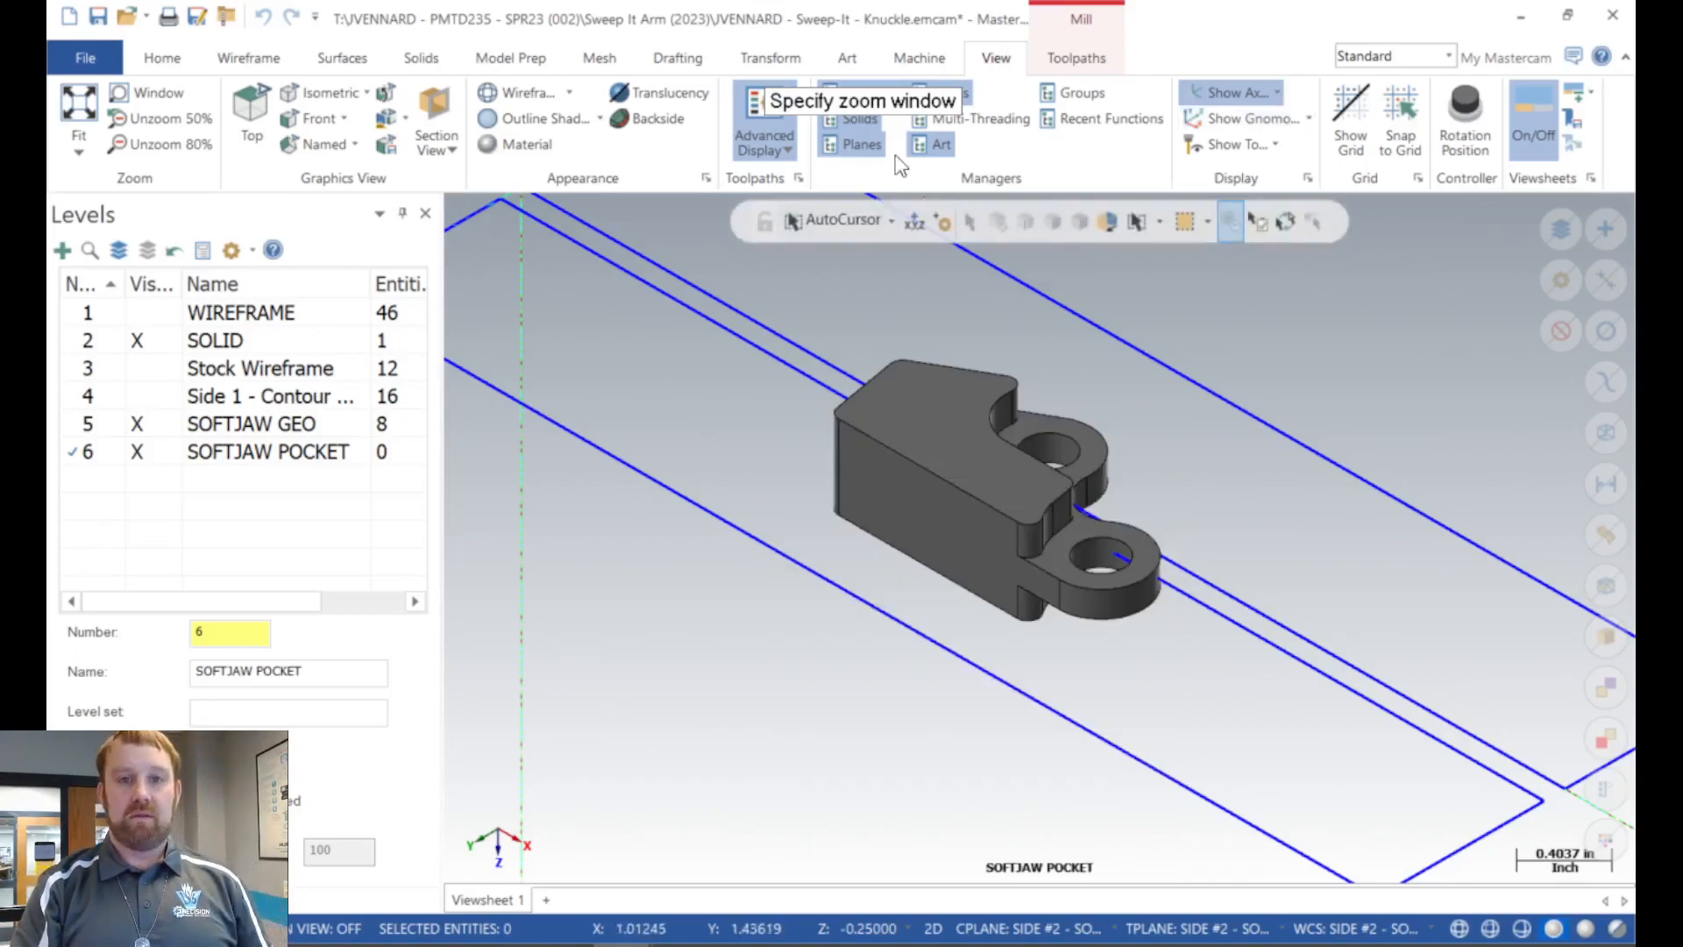
Create a silhouette boundary of the knuckle solid with arc fit and a 0.001 tolerance on the SOFTJAW POCKET level.
scroll(802, 365, down, 2)
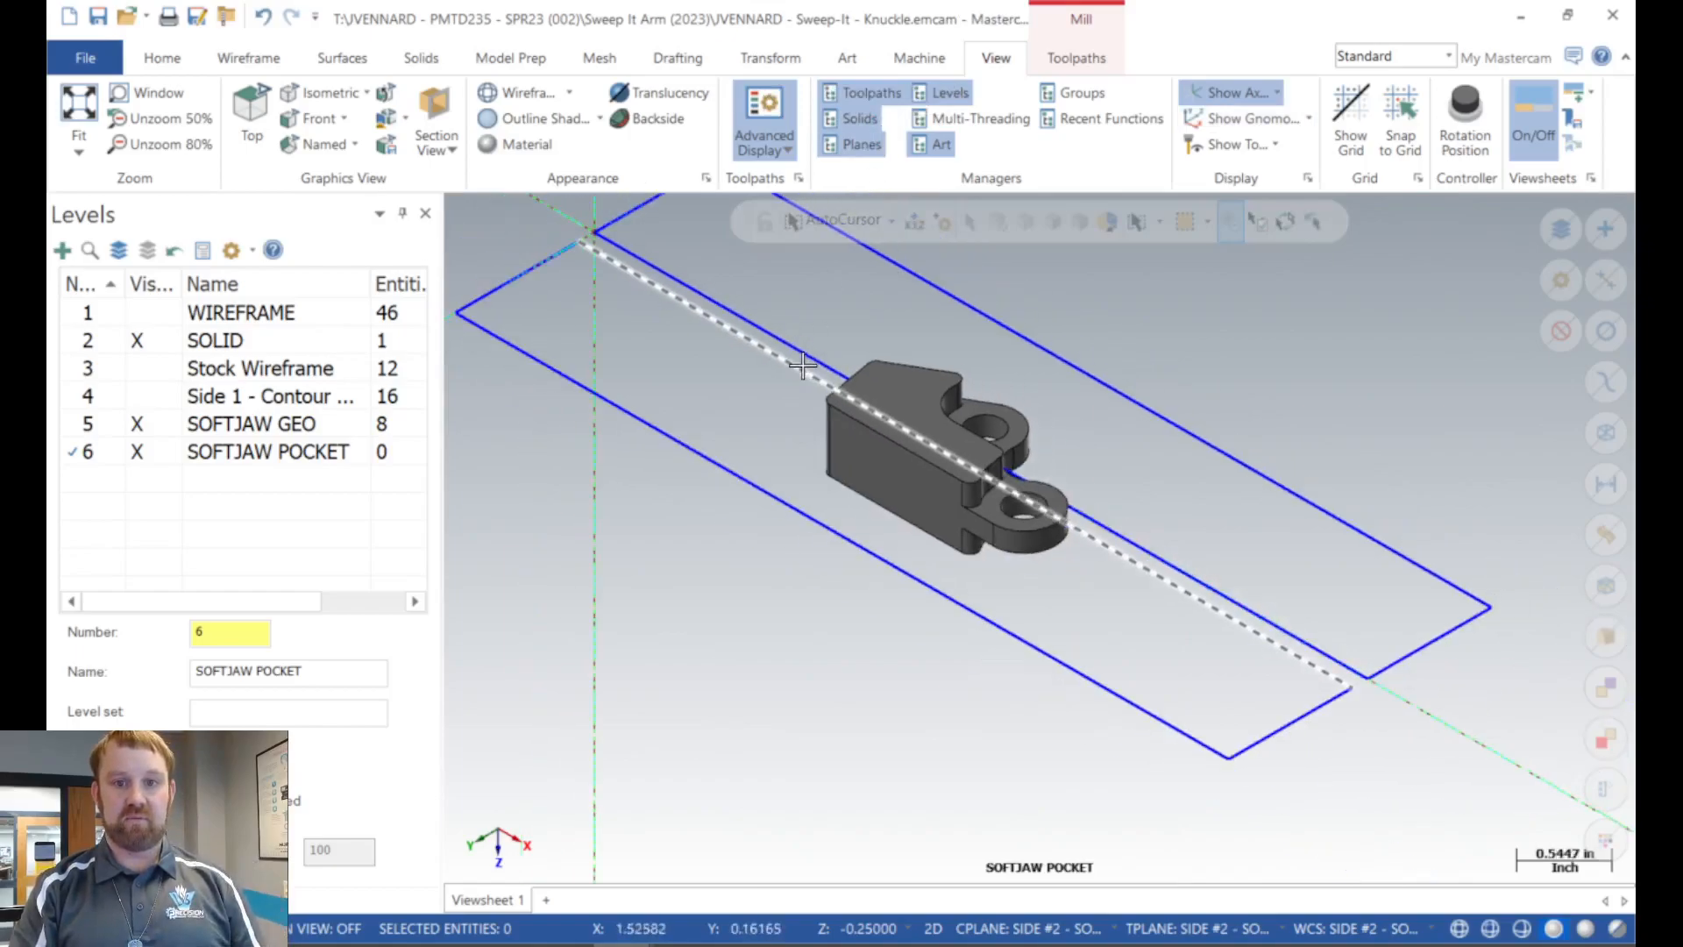
scroll(801, 373, down, 3)
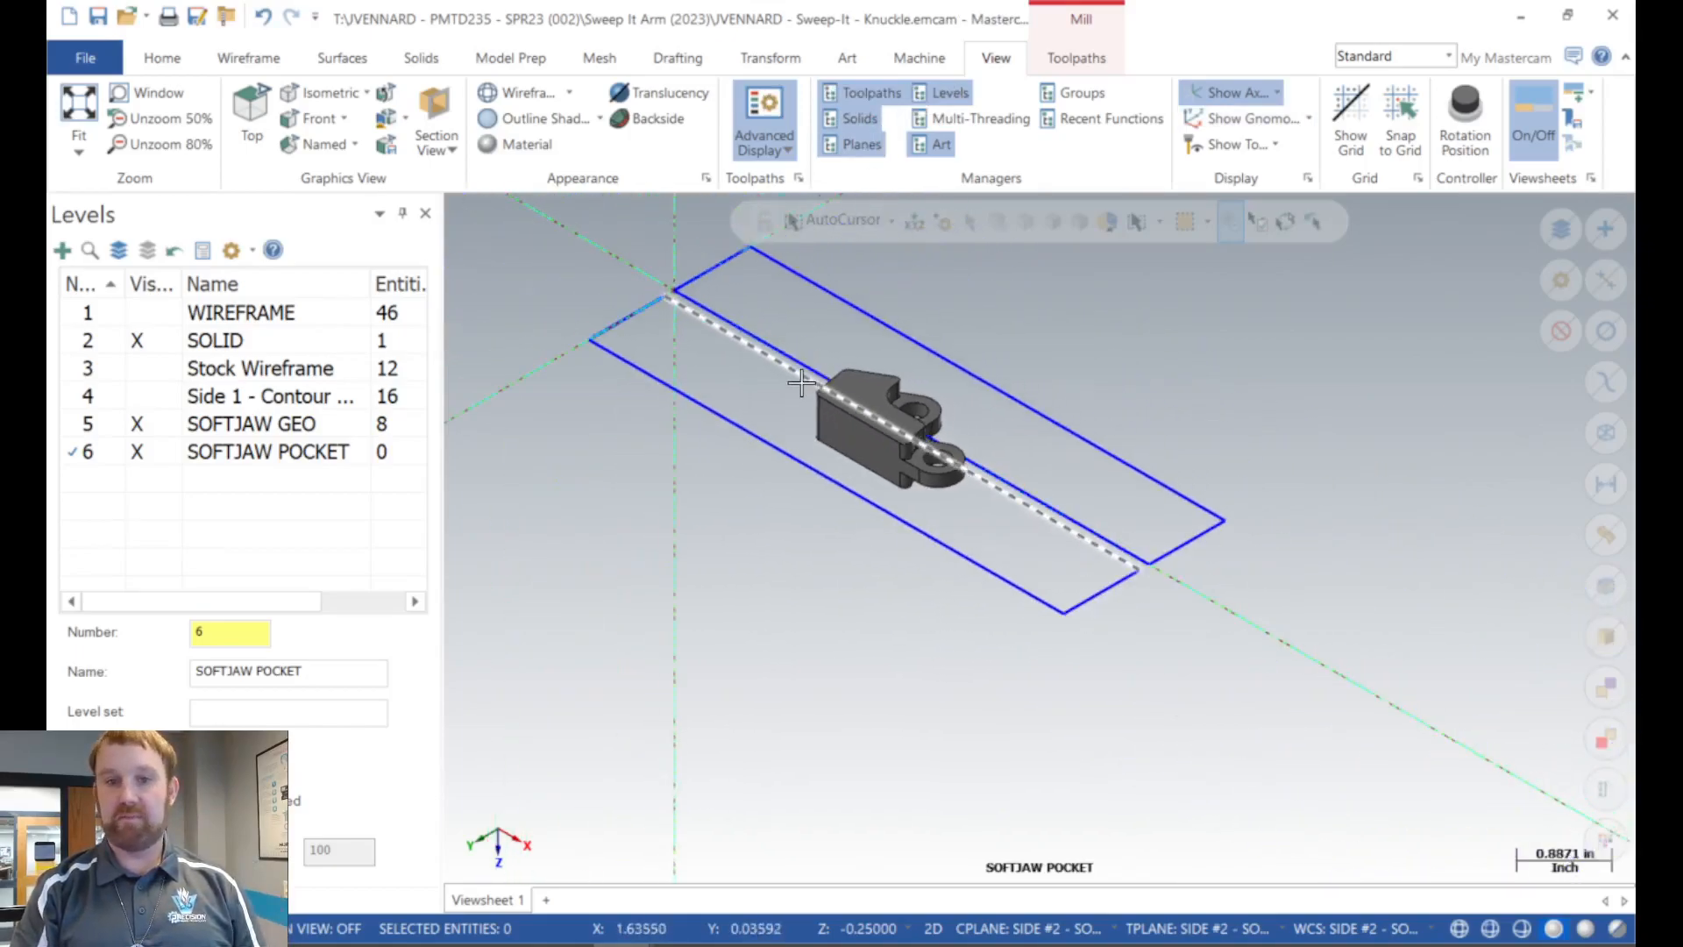
scroll(812, 290, up, 3)
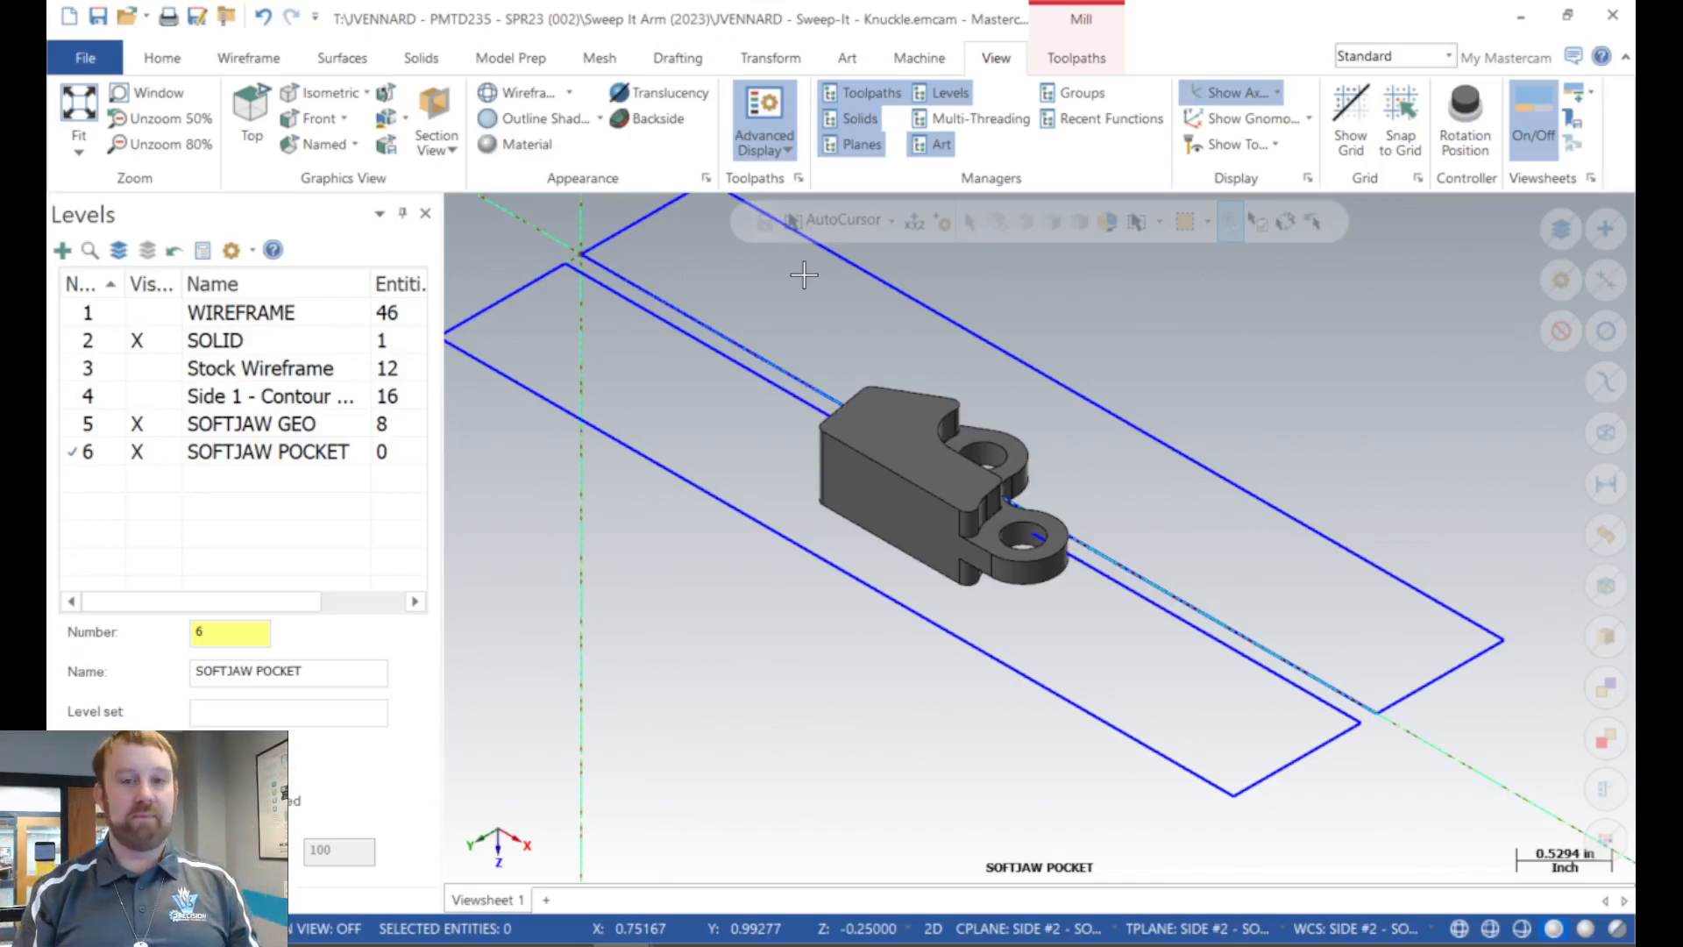
click(918, 493)
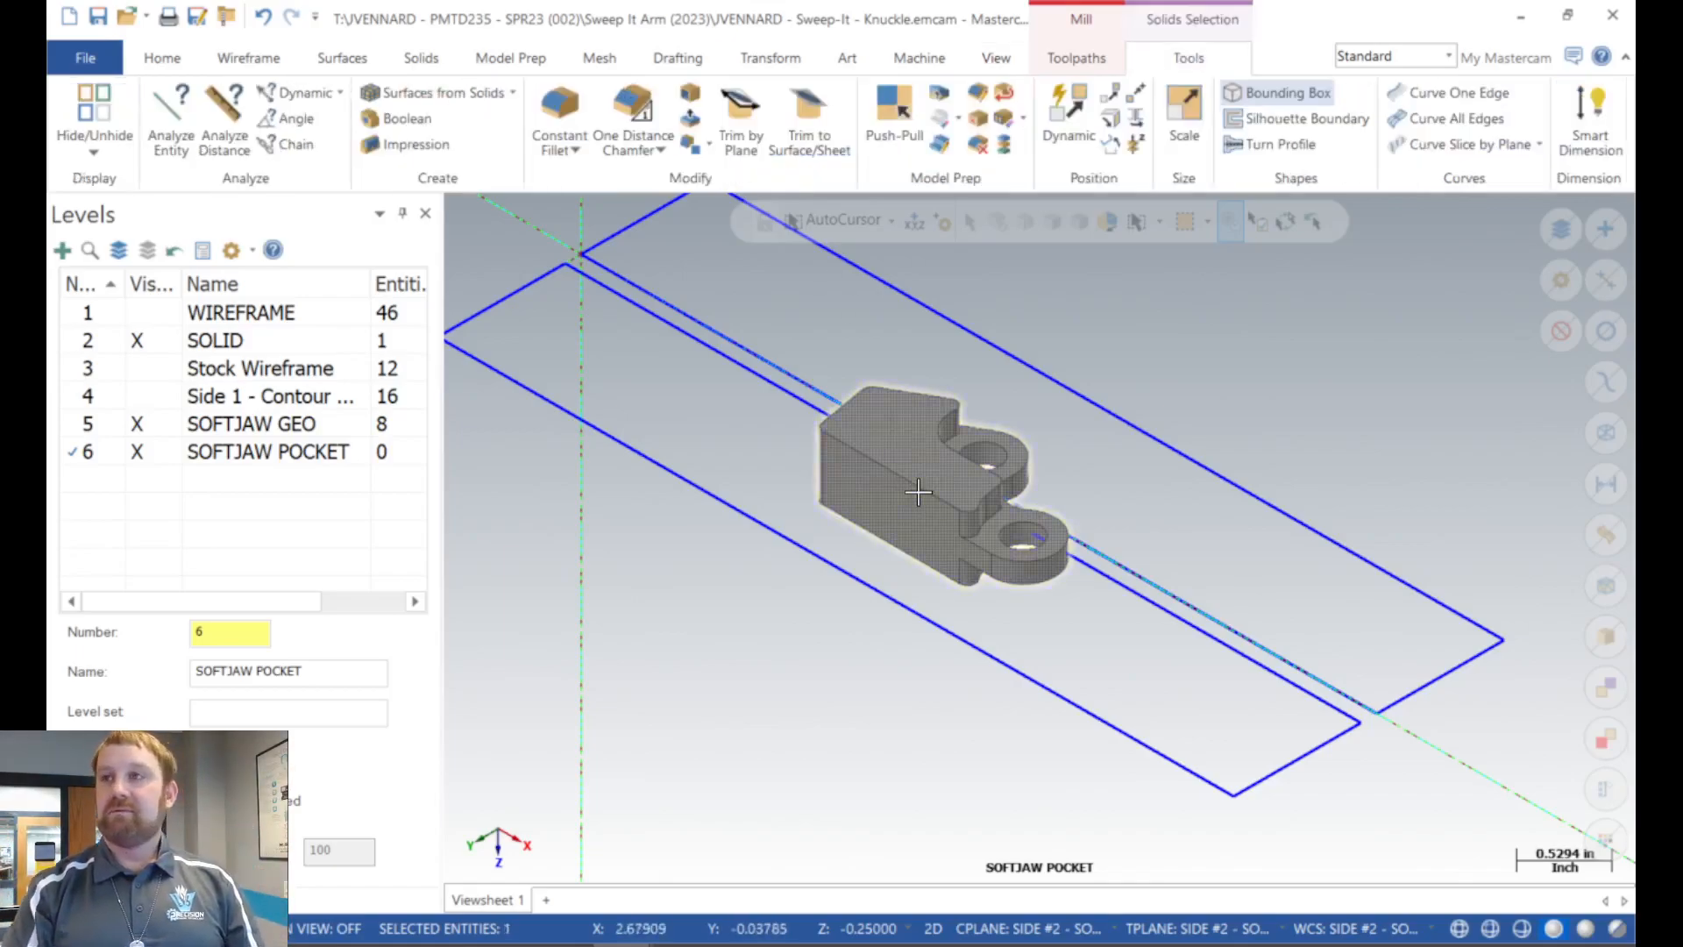
click(918, 492)
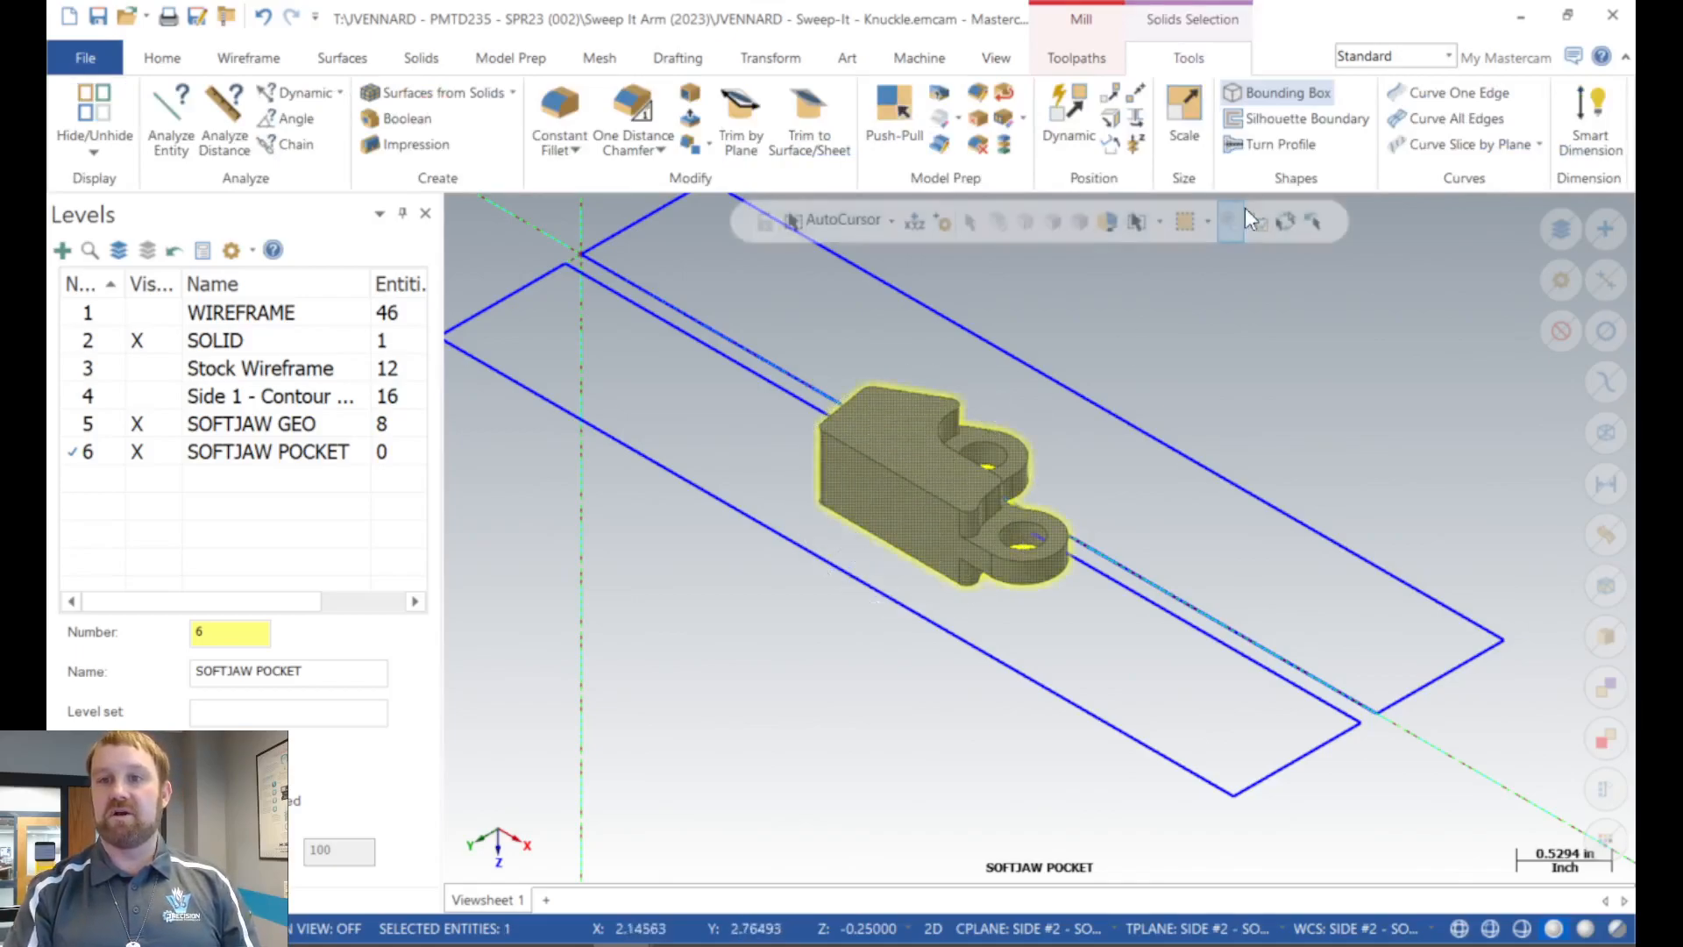
click(1279, 119)
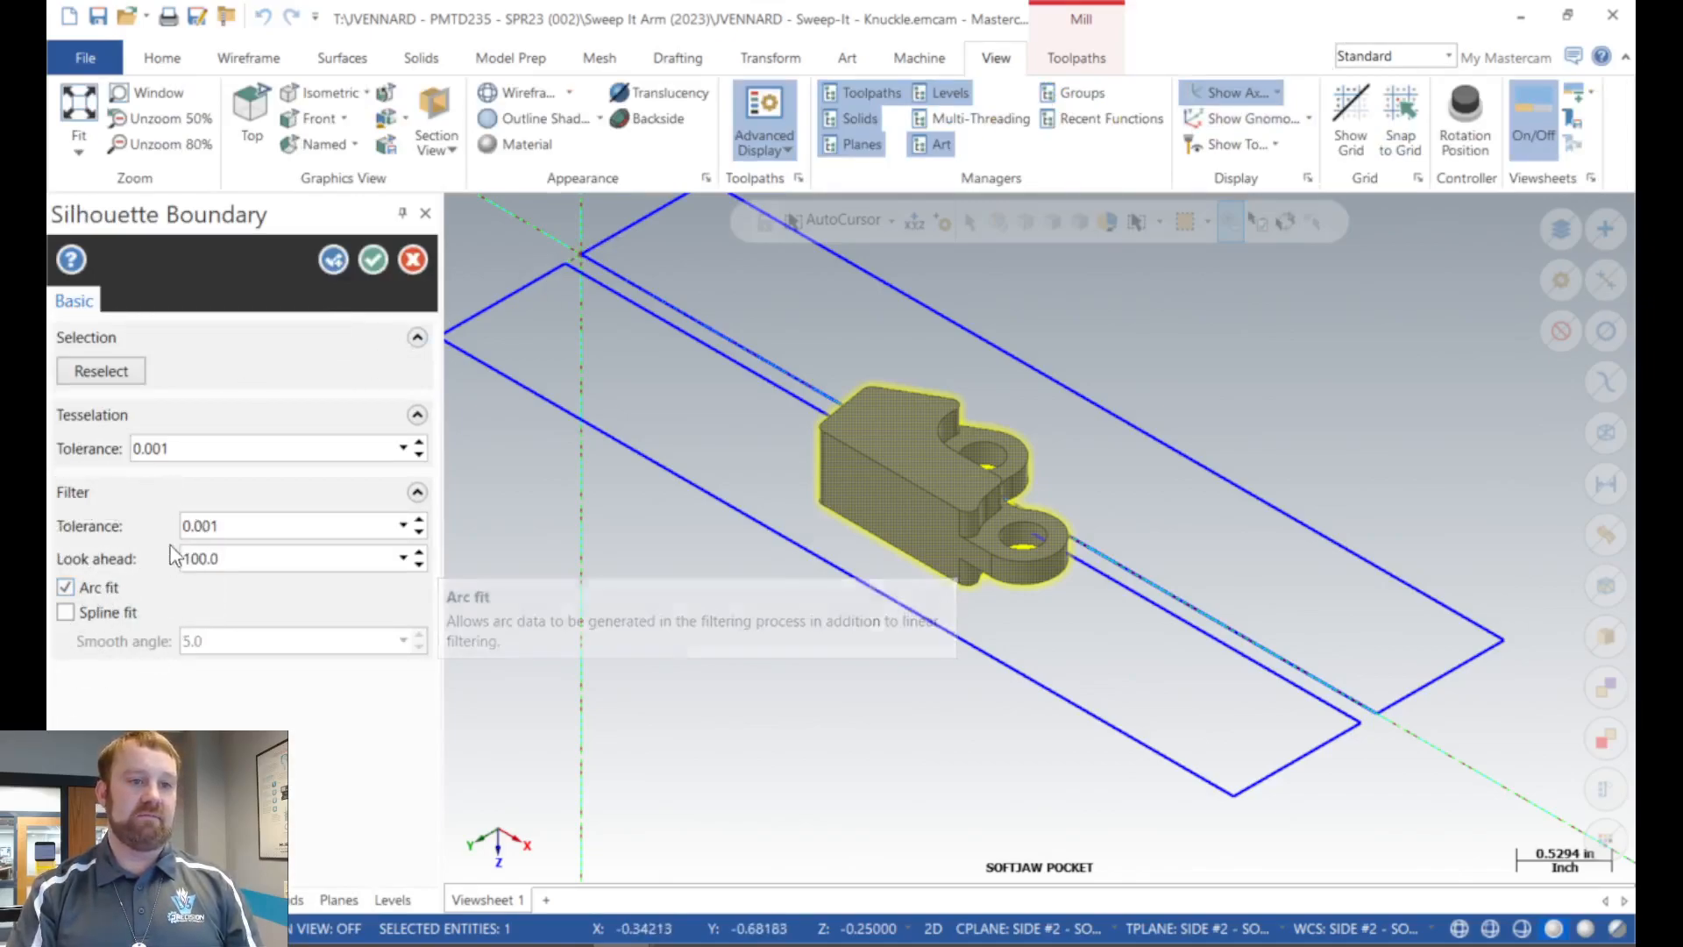
click(375, 259)
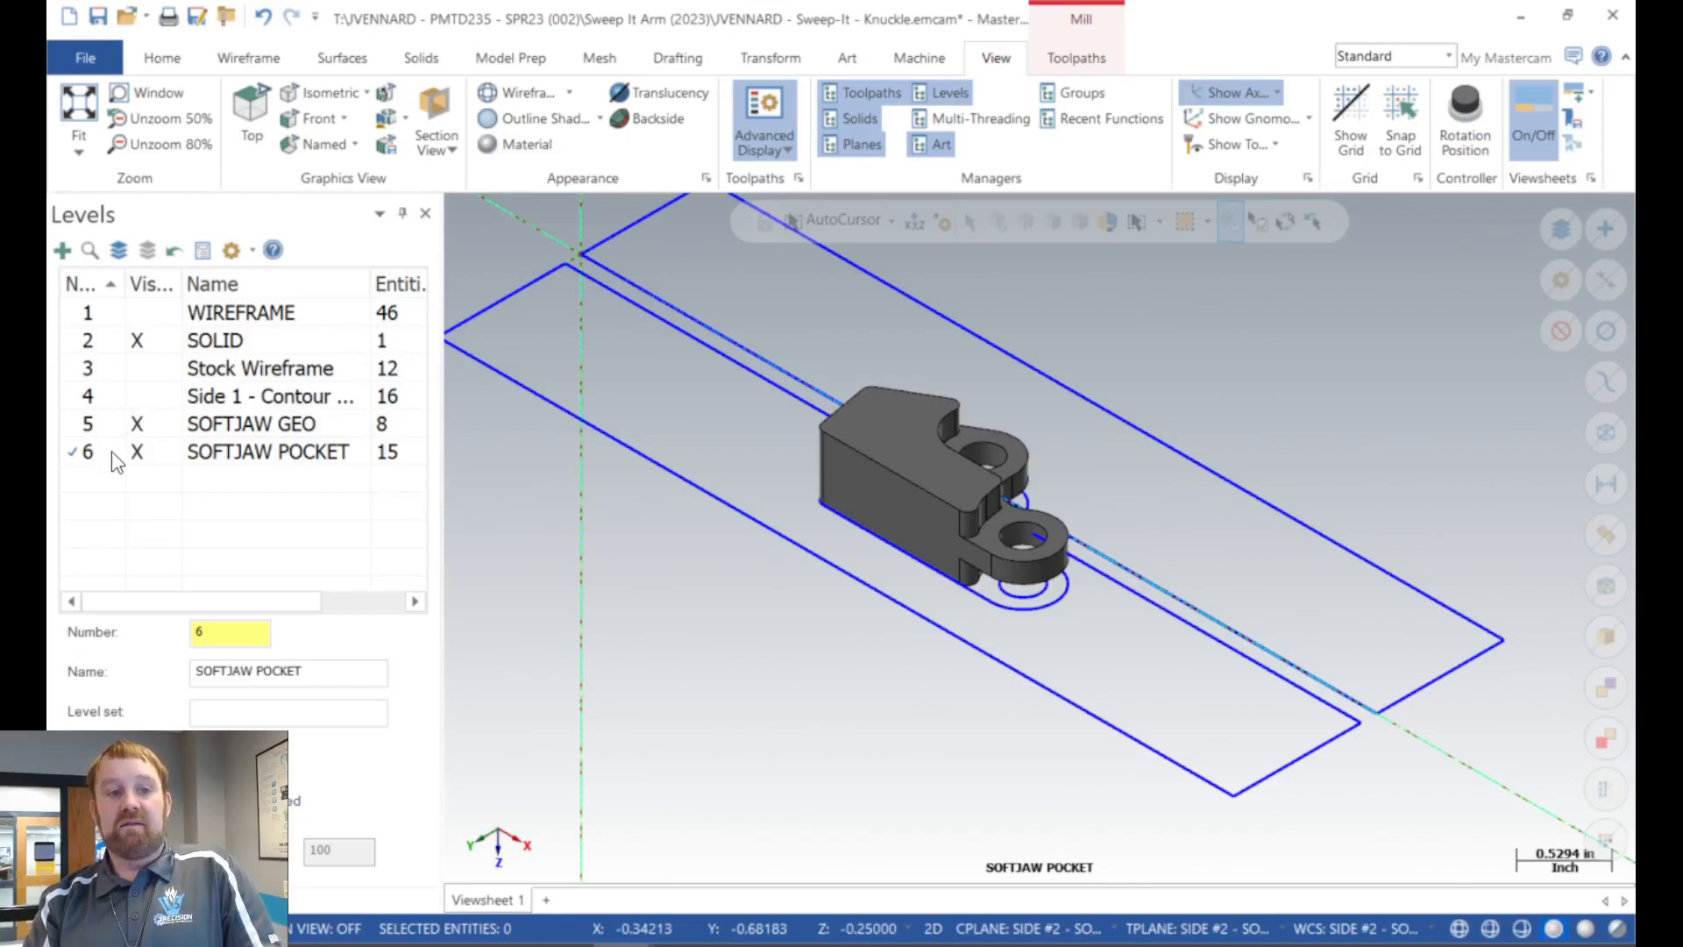
Hide the SOLID and SOFTJAW GEO levels and view the pocket outline from the top.
click(138, 342)
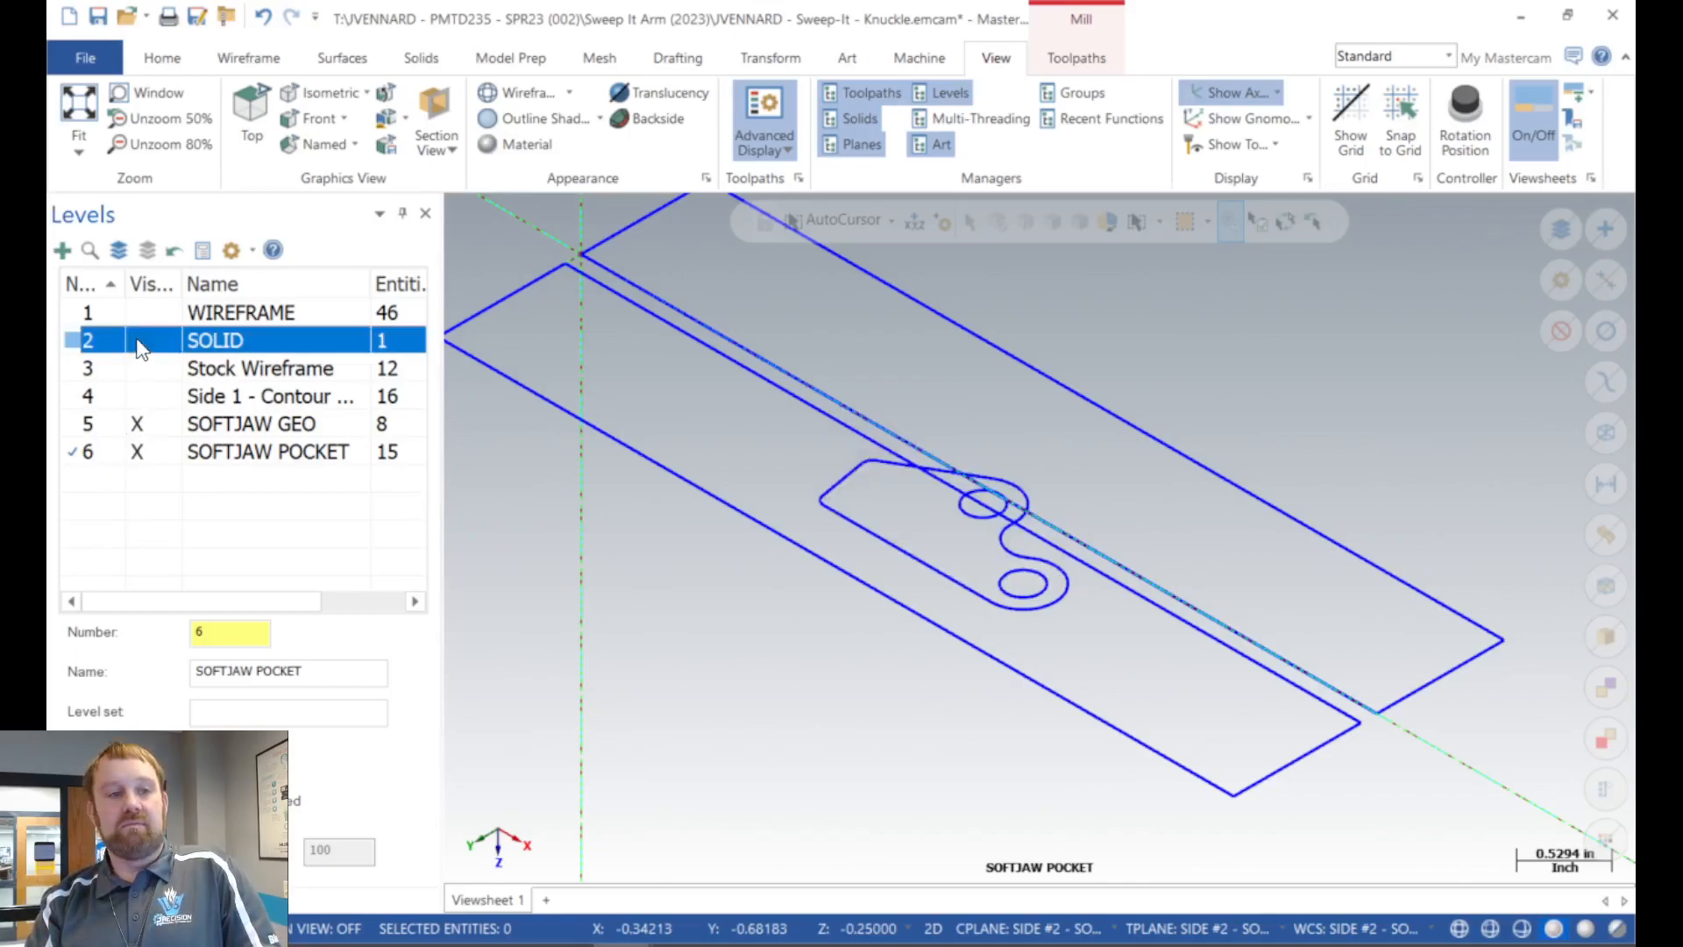
click(138, 425)
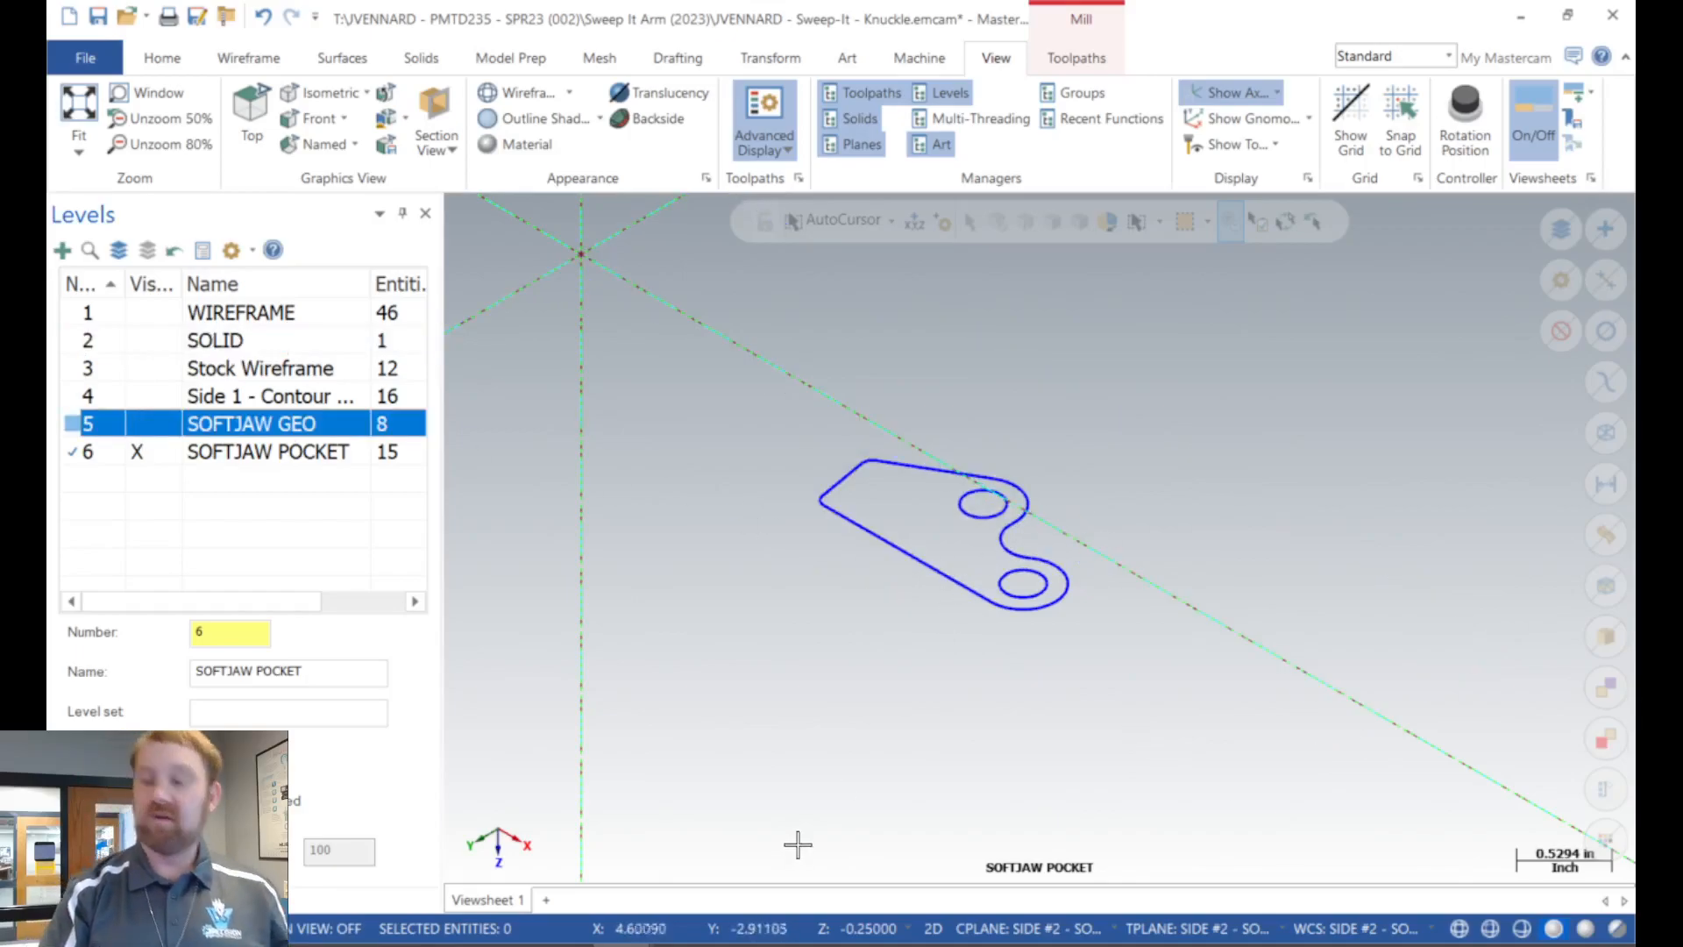
key(alt+1)
scroll(785, 770, down, 3)
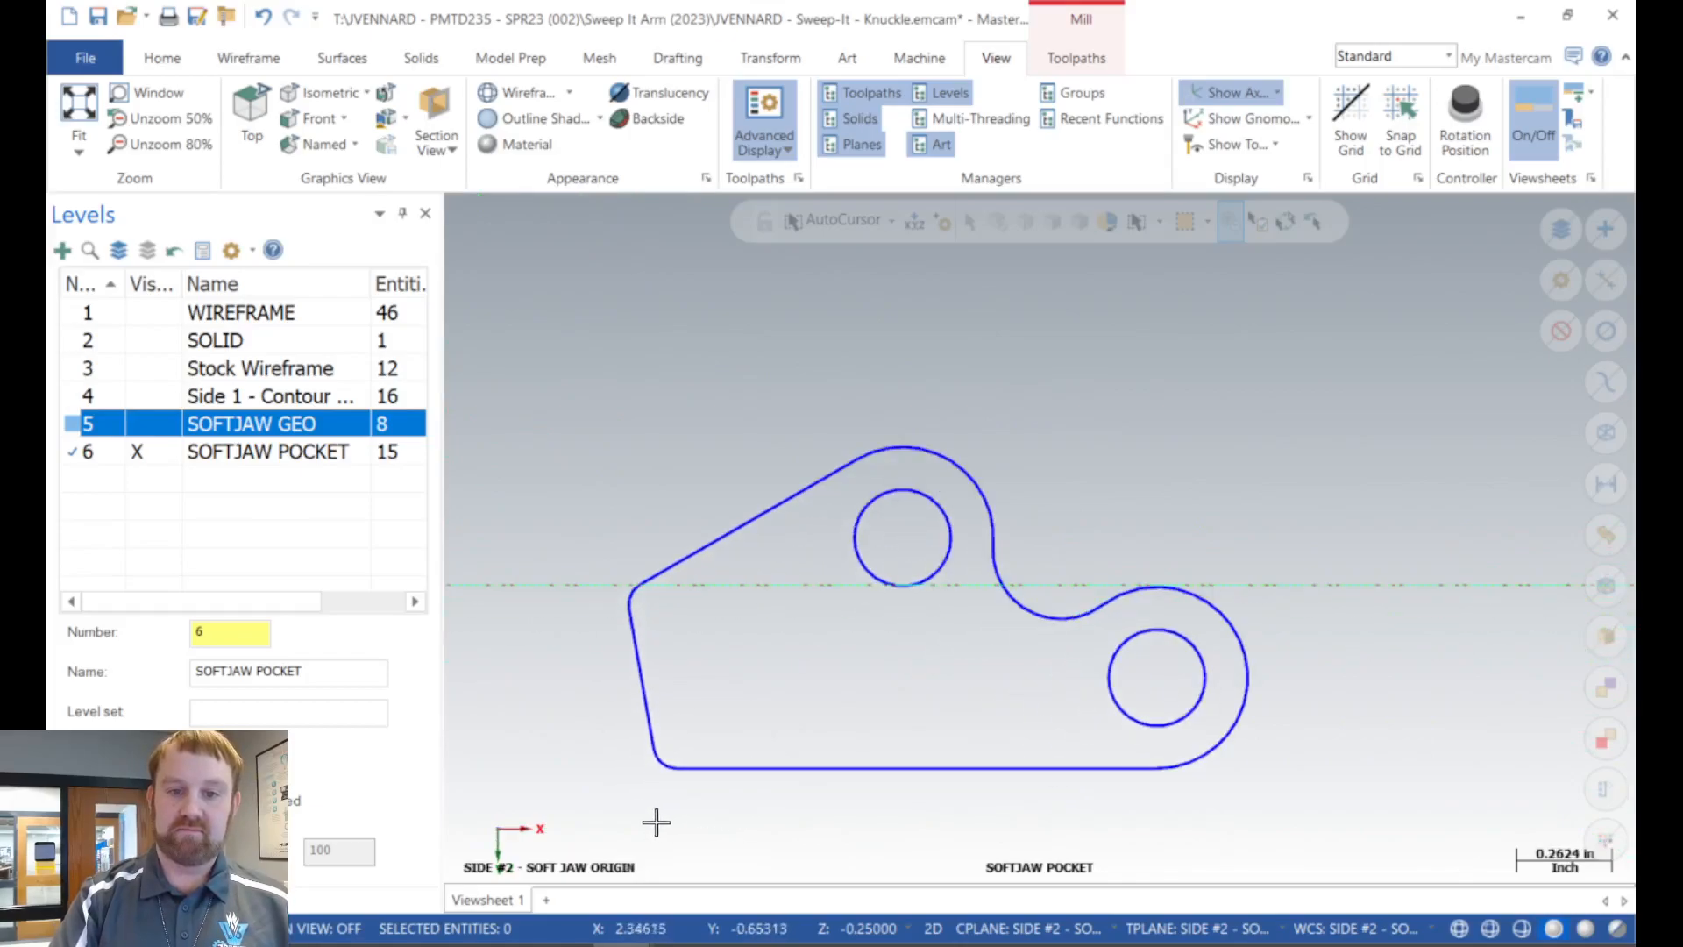
Delete the two inner hole circles from the pocket outline.
scroll(651, 821, up, 2)
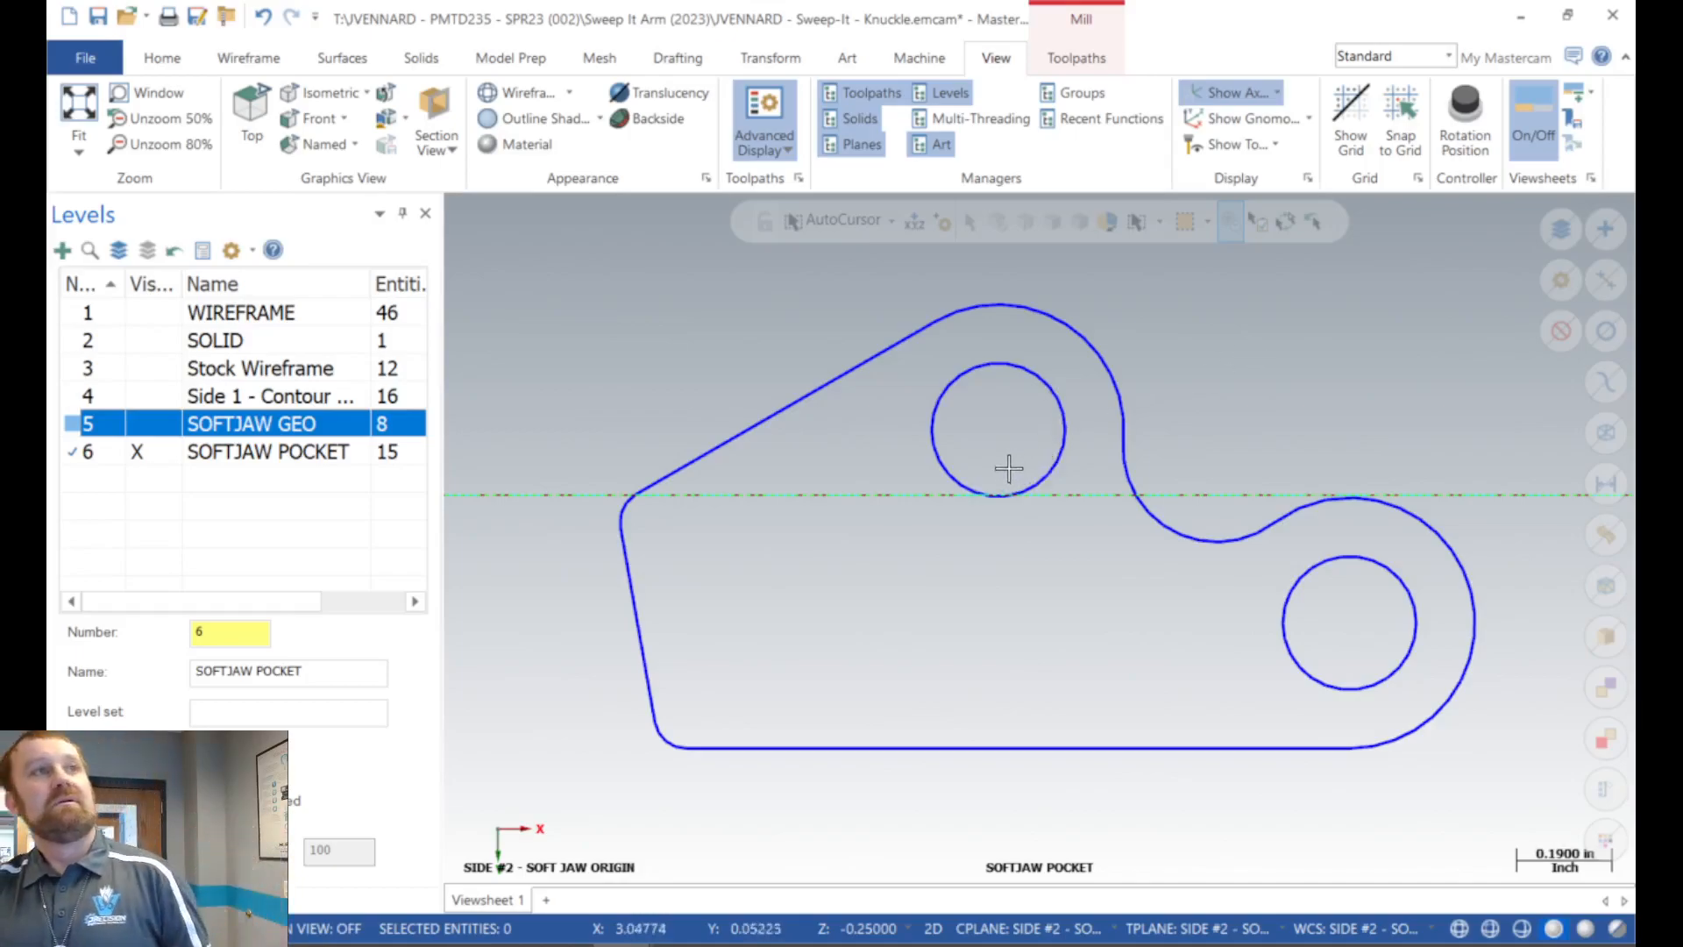
click(987, 500)
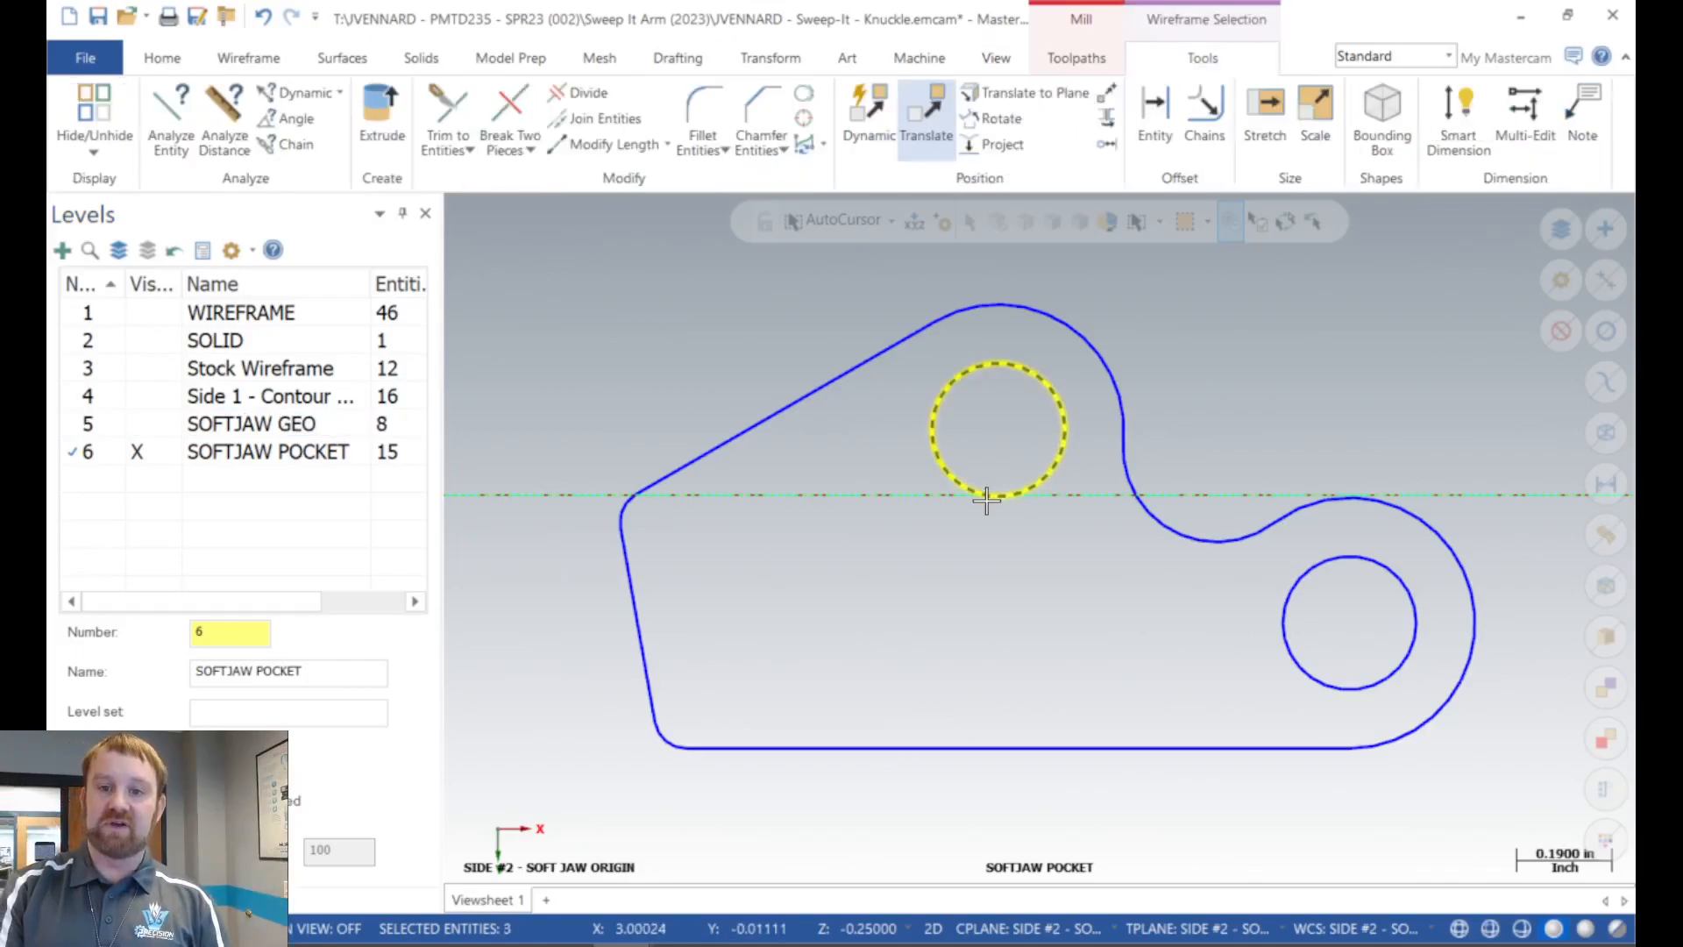
click(1278, 620)
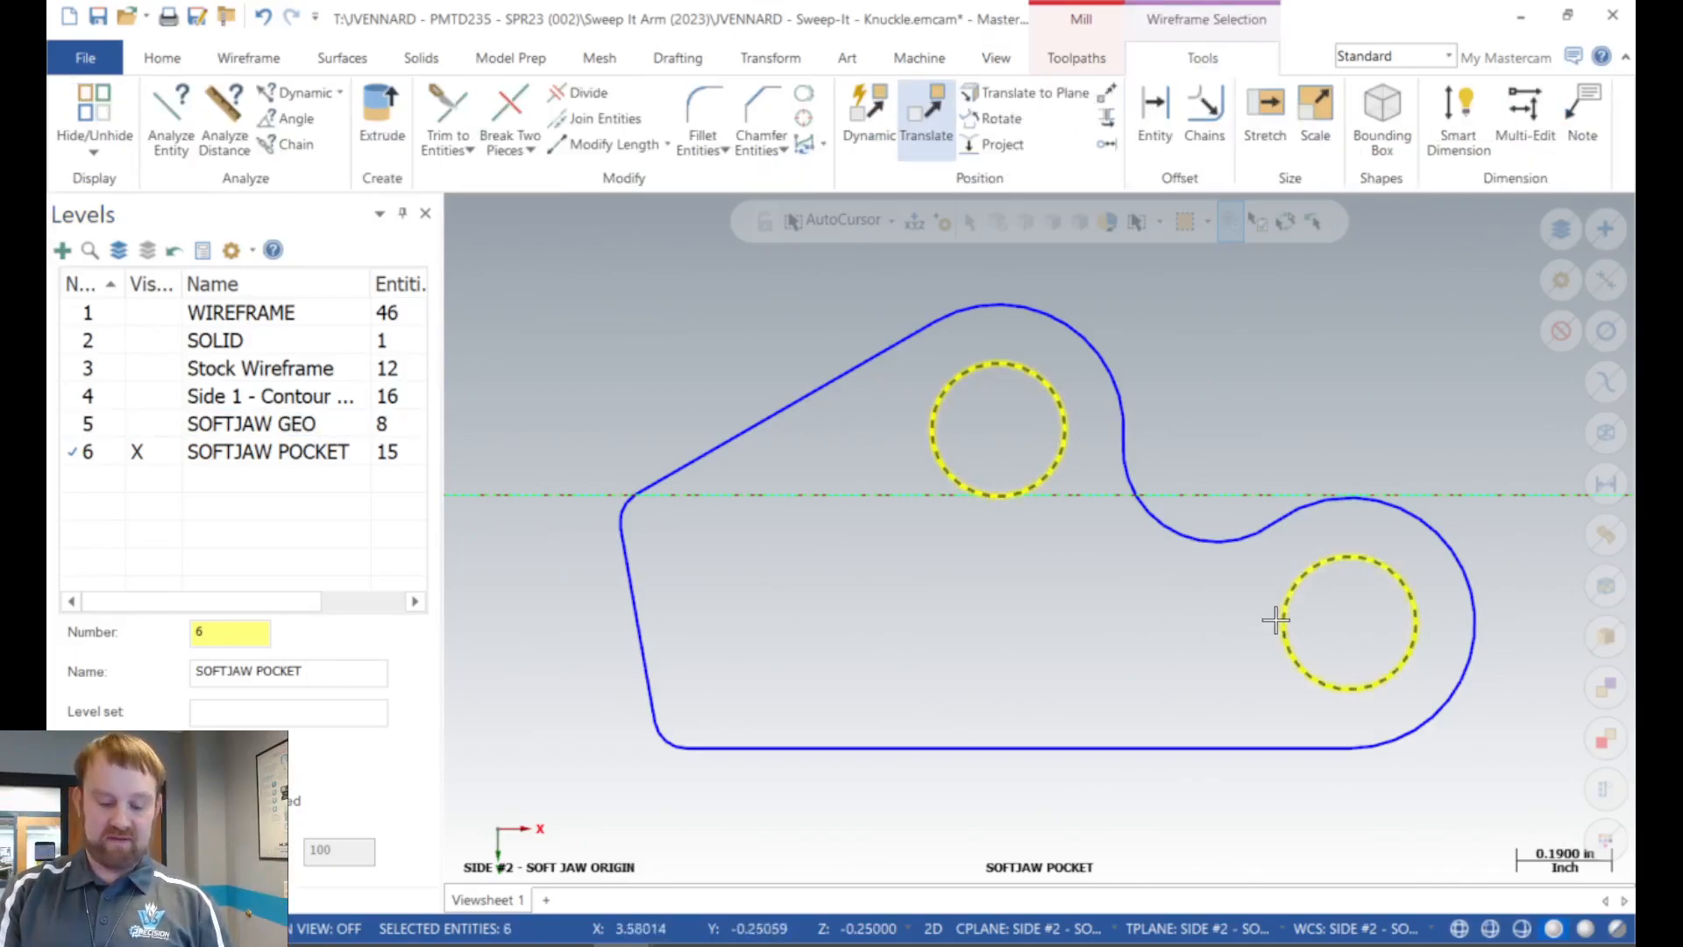
key(Delete)
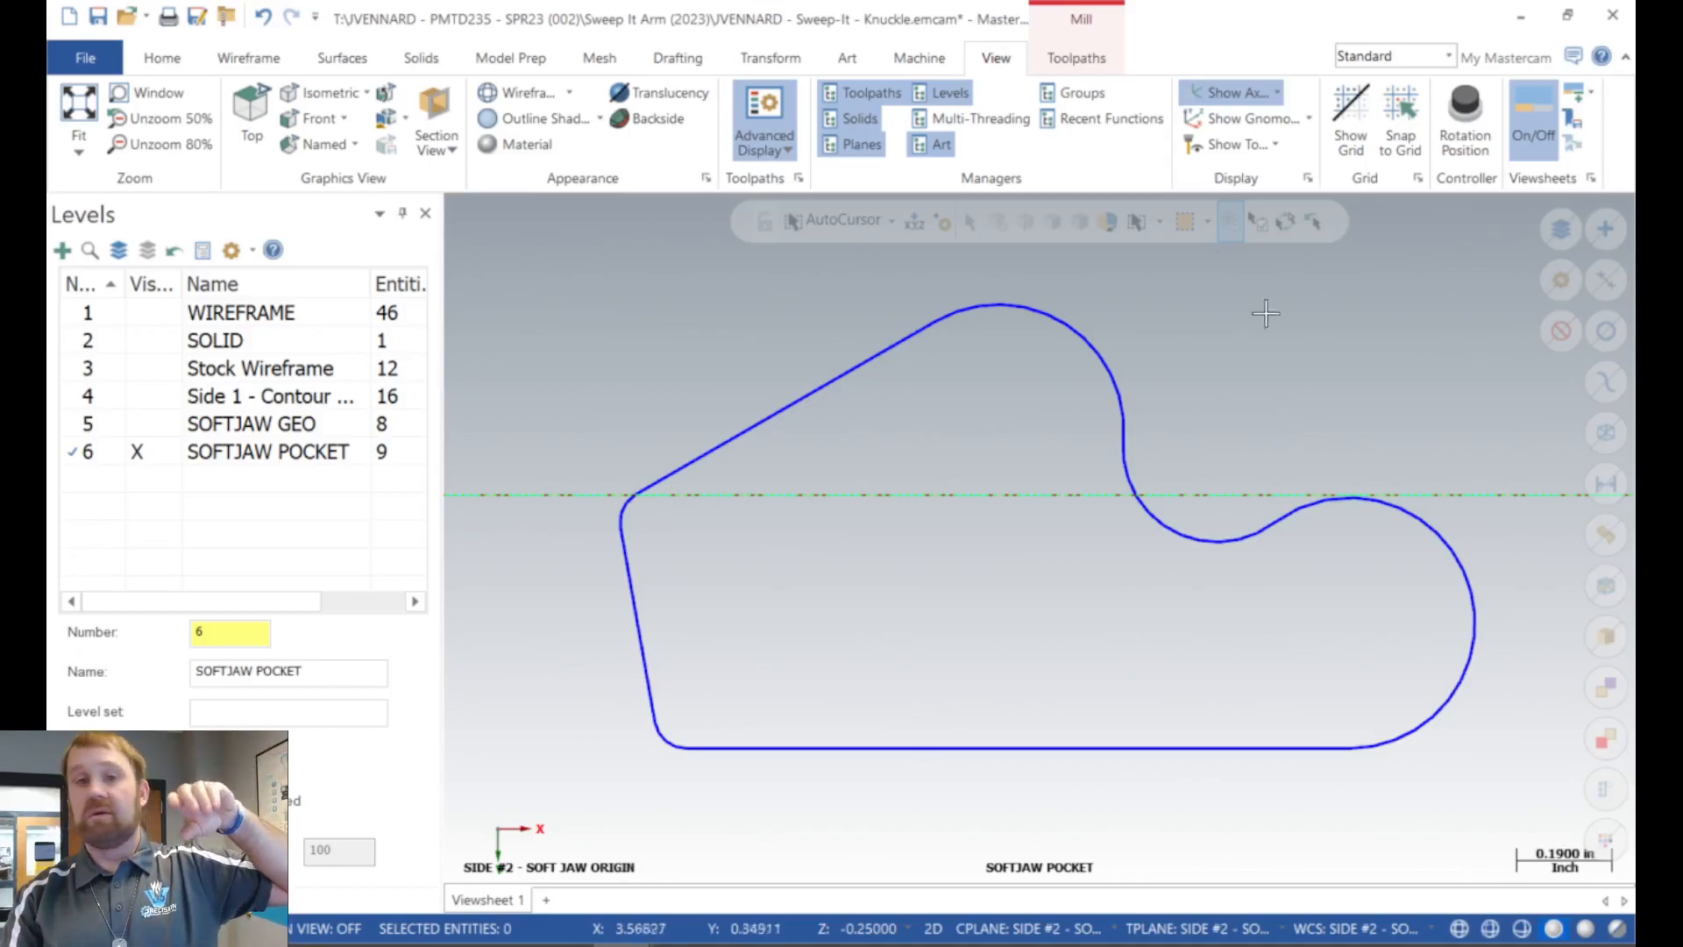
Draw a tangent two-endpoint line bridging the concave notch between the two rounded lobes of the pocket outline.
click(255, 60)
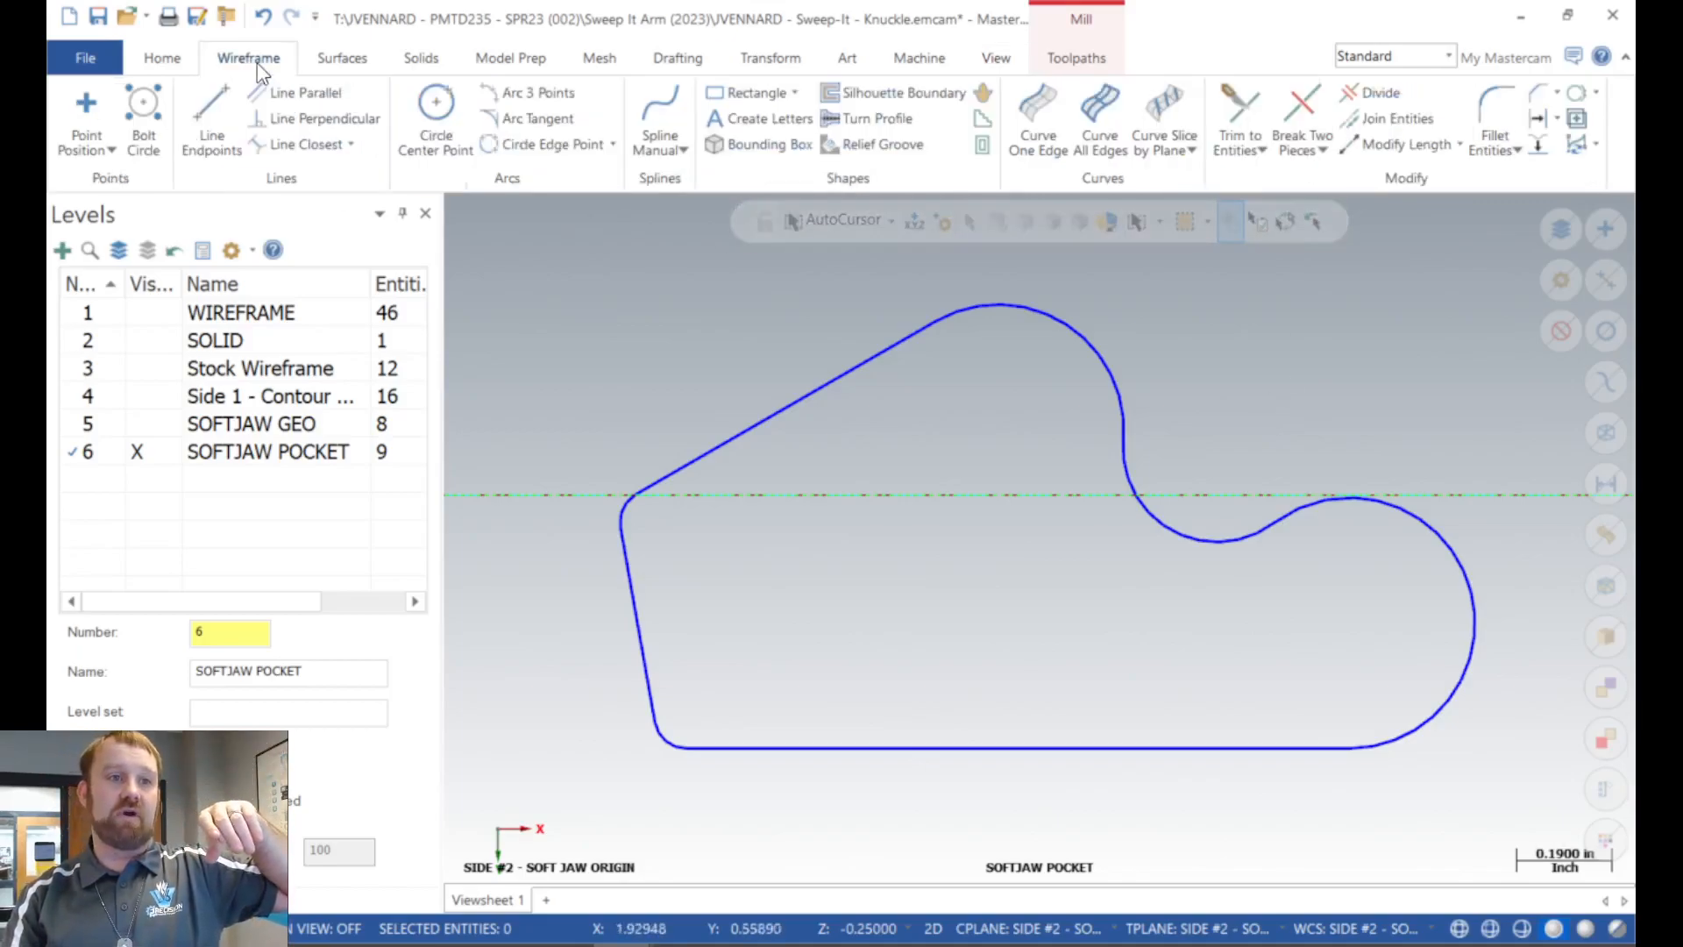
click(219, 102)
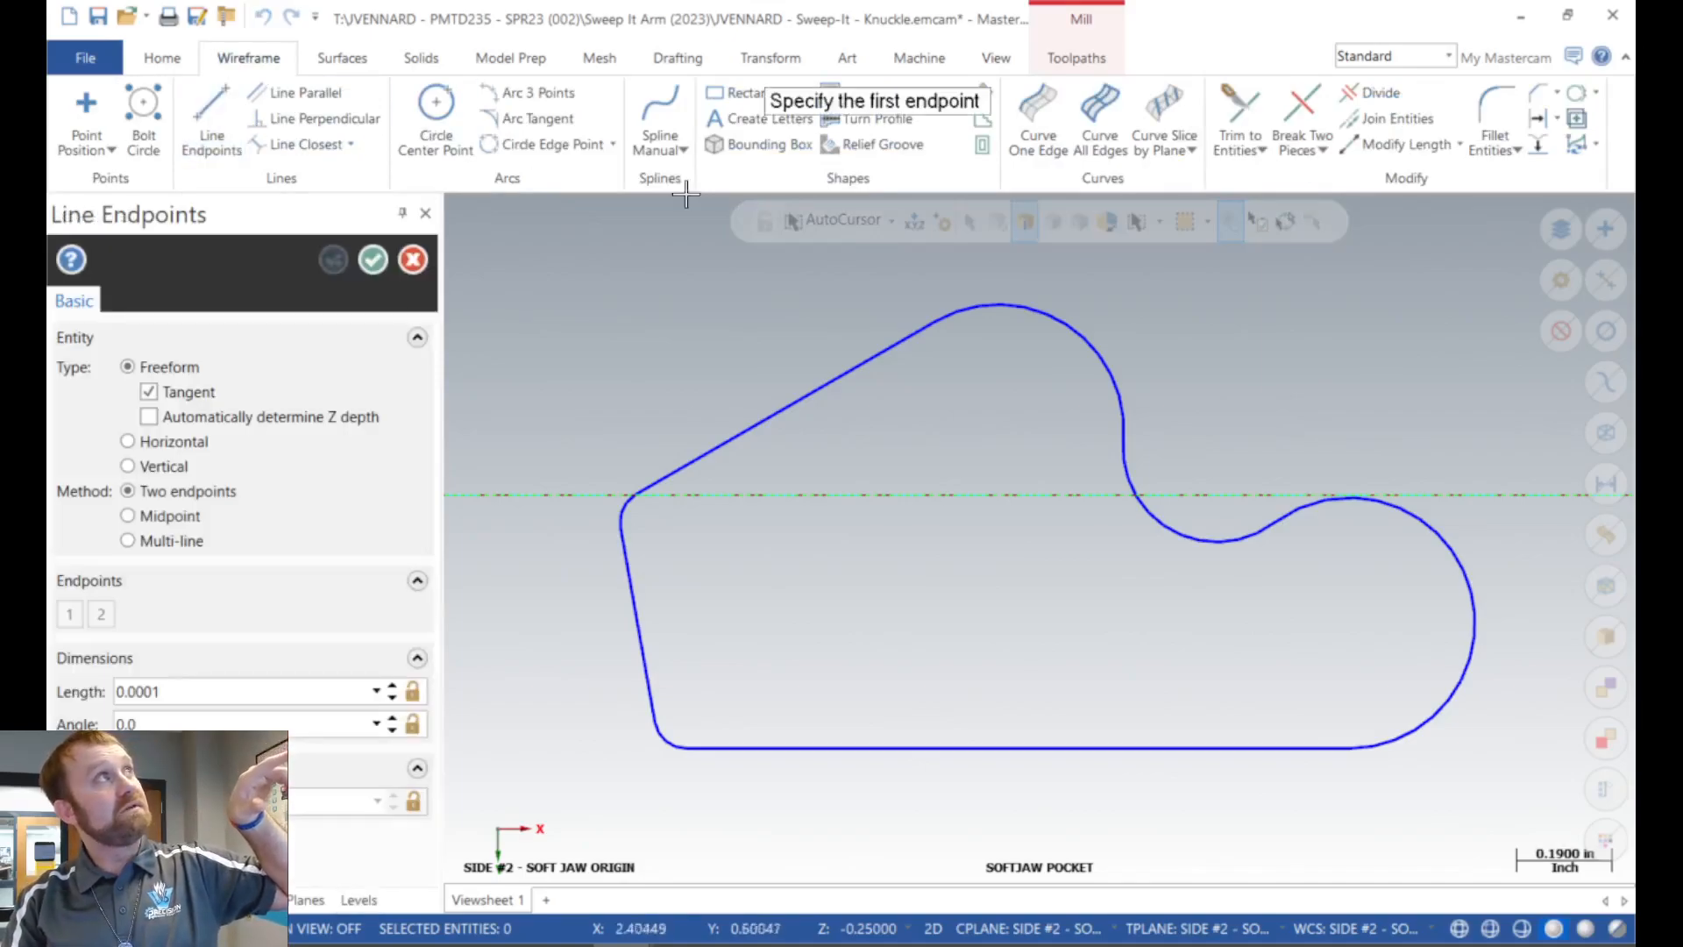
click(1080, 320)
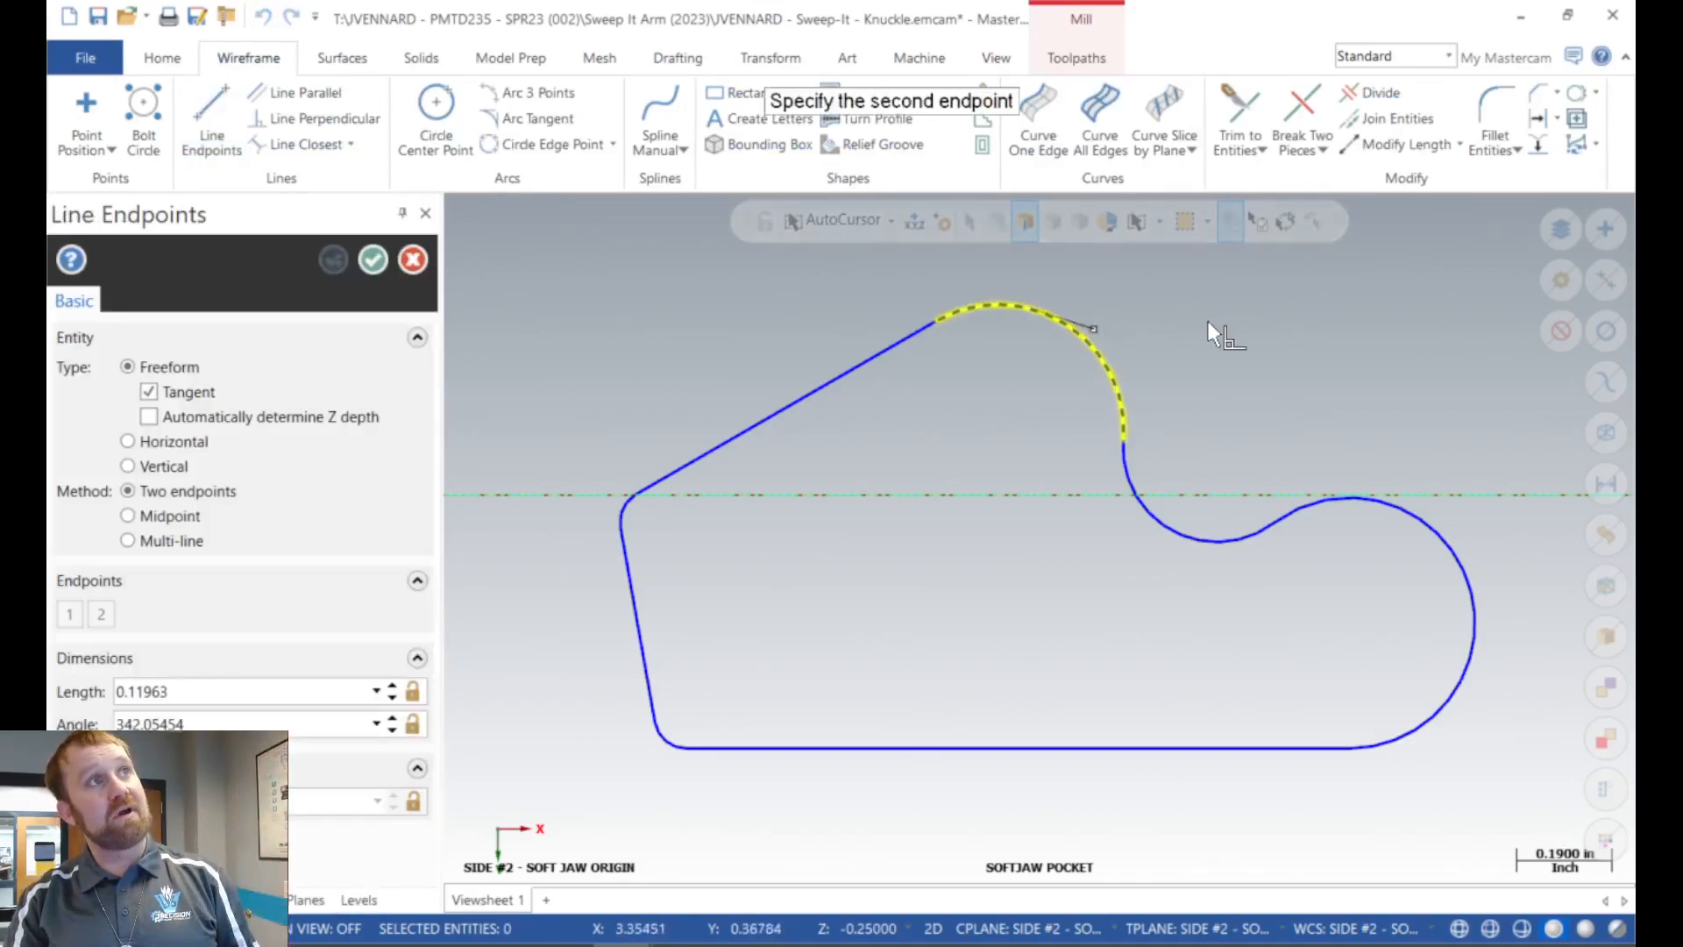
click(1443, 527)
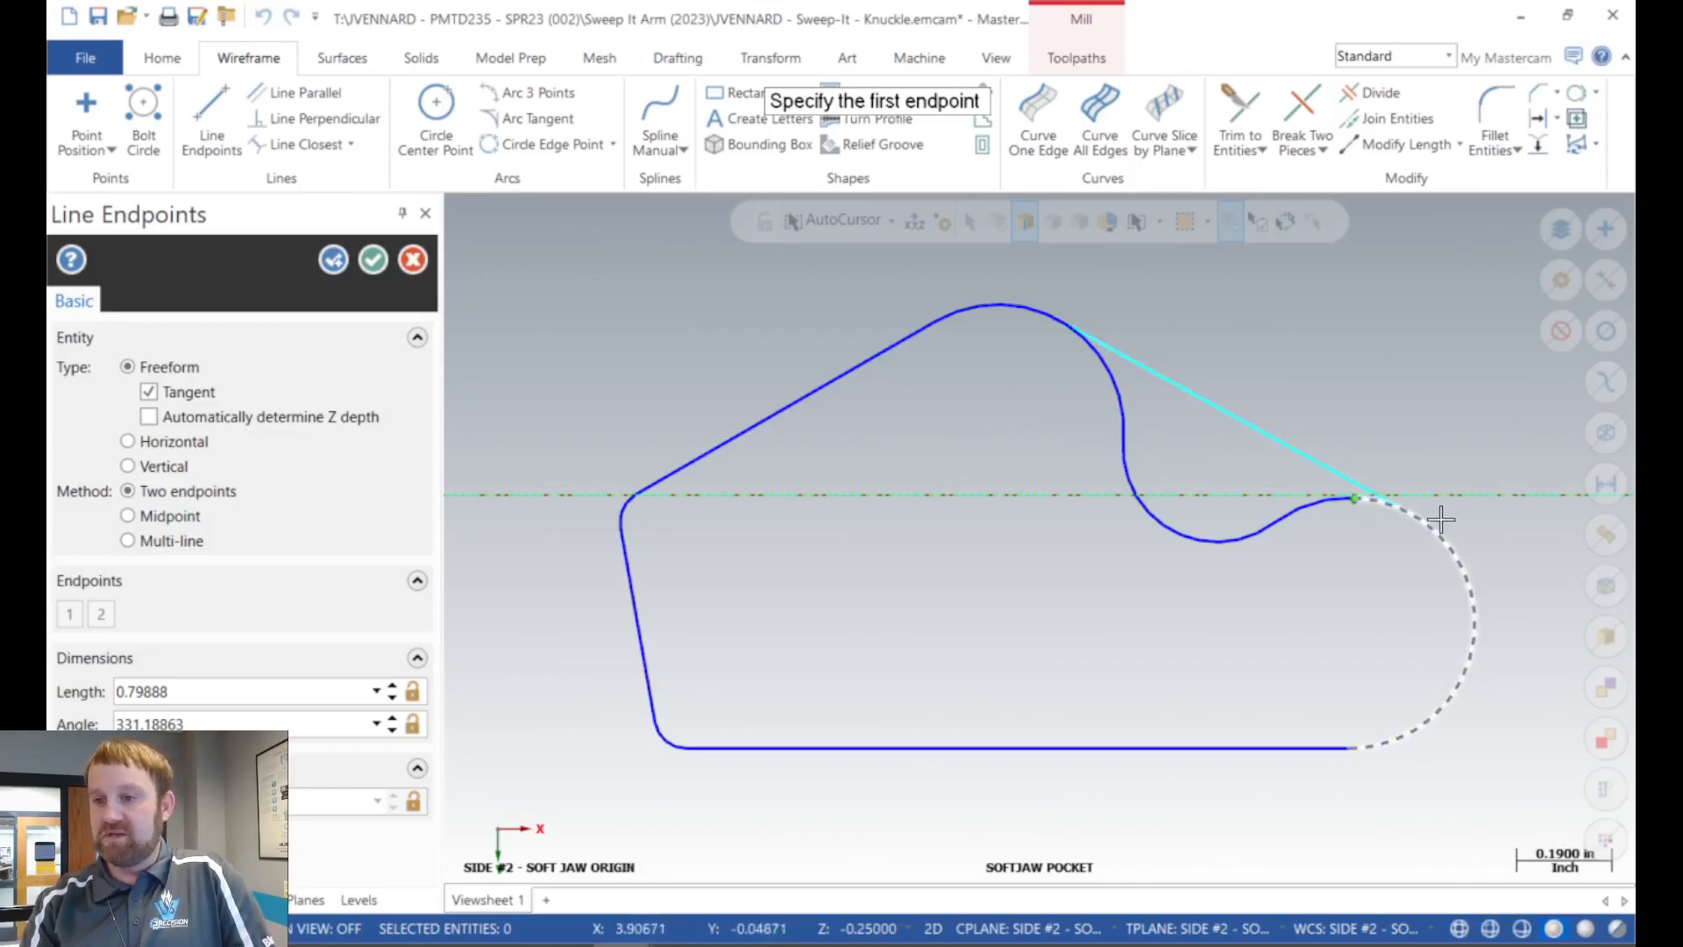
click(374, 261)
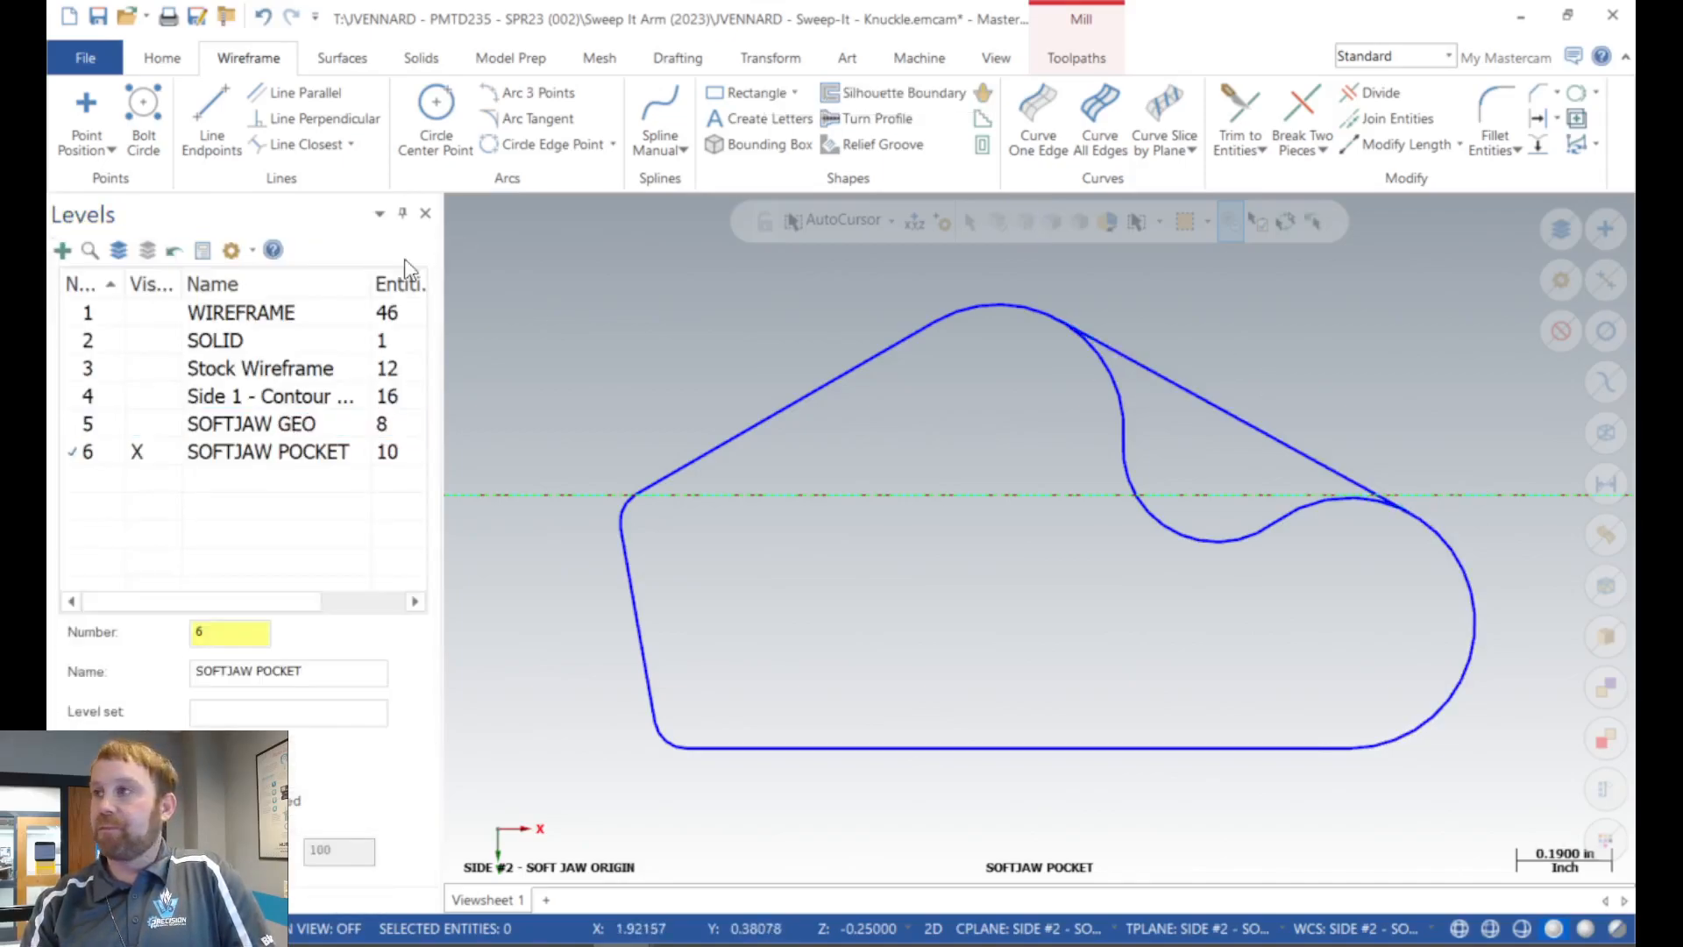
Trim away the concave notch curves beneath the tangent line with Divide and inspect both tangent junctions.
scroll(1235, 326, up, 1)
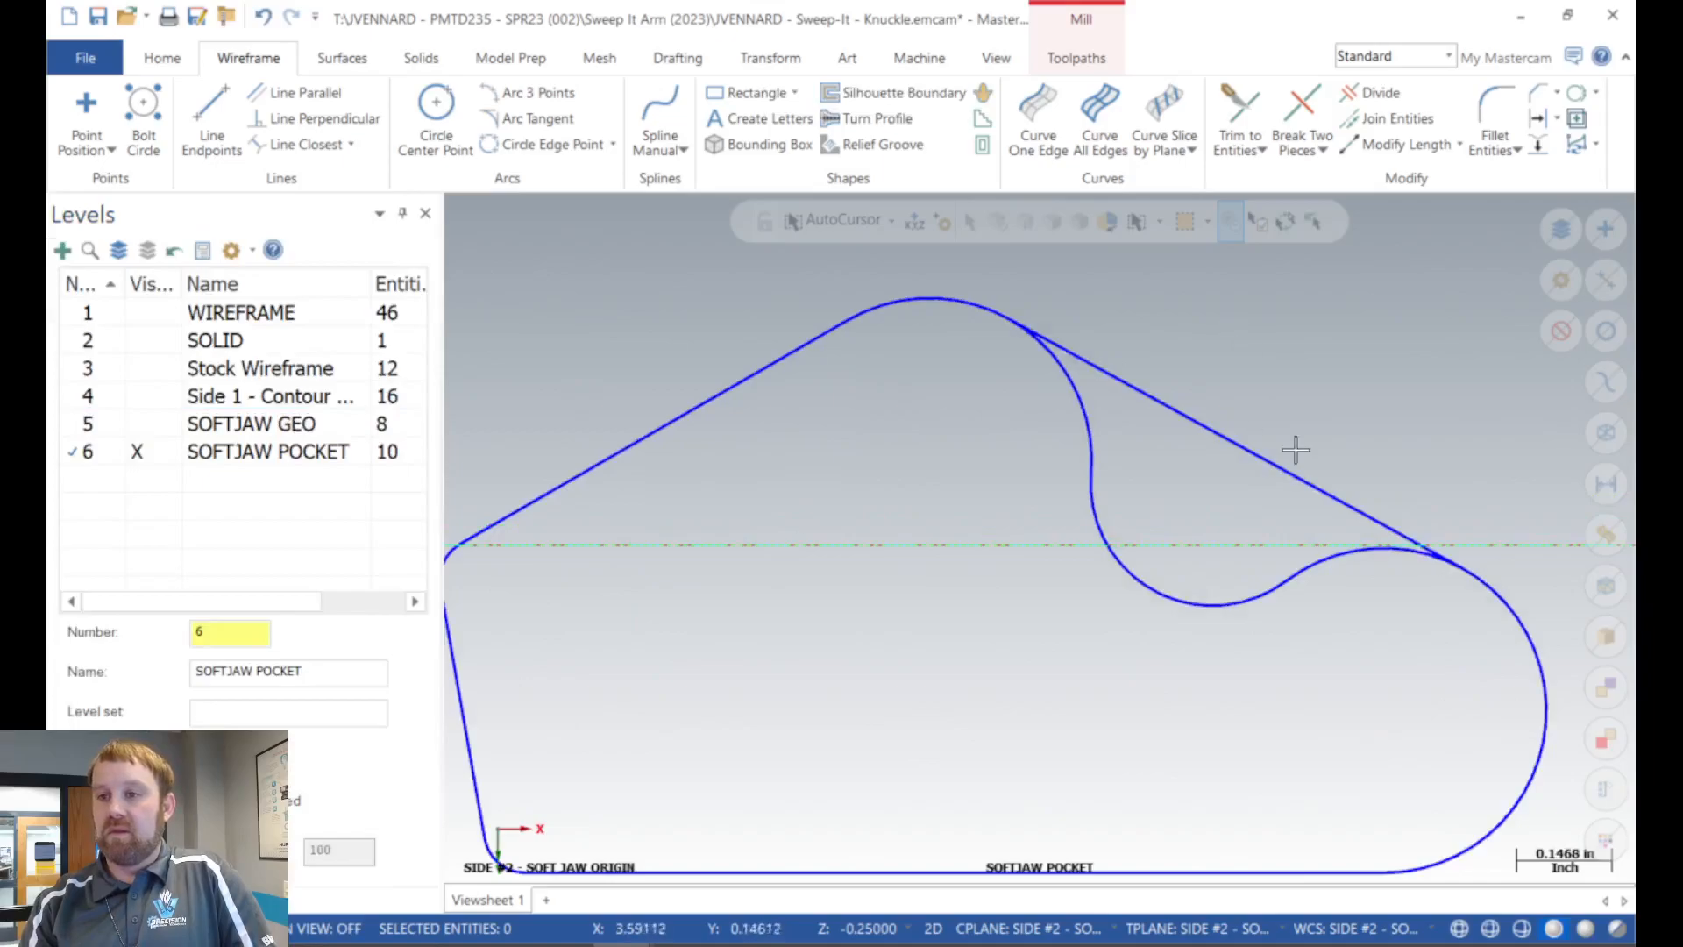
scroll(1389, 451, up, 1)
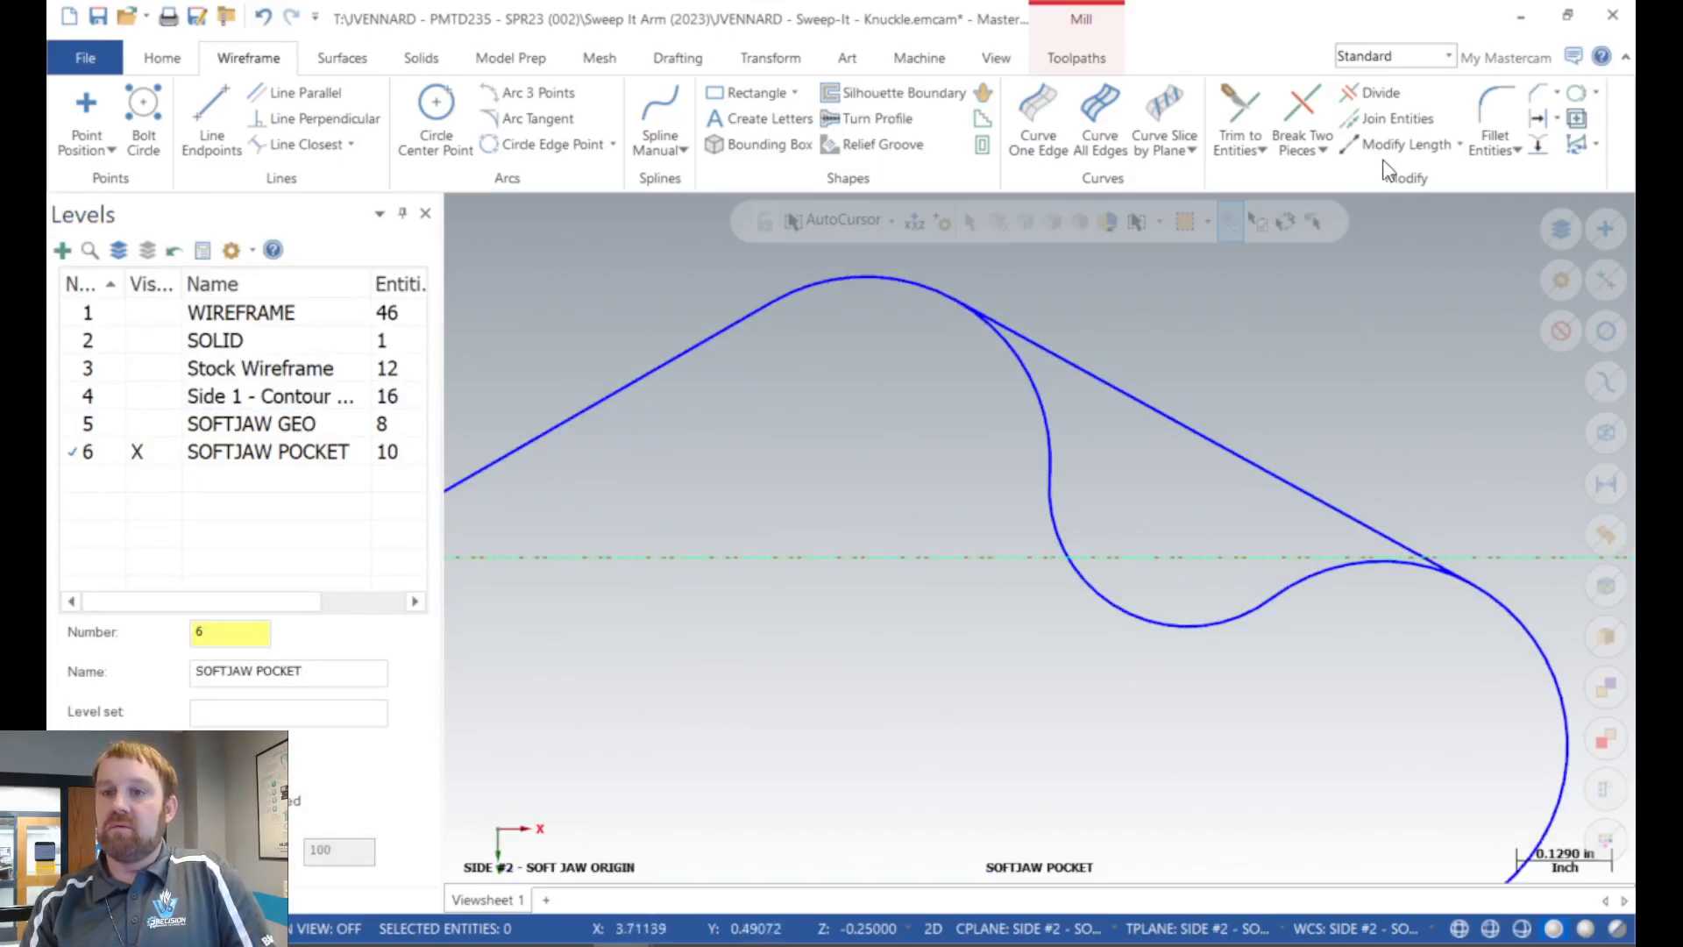
click(1373, 94)
click(1002, 359)
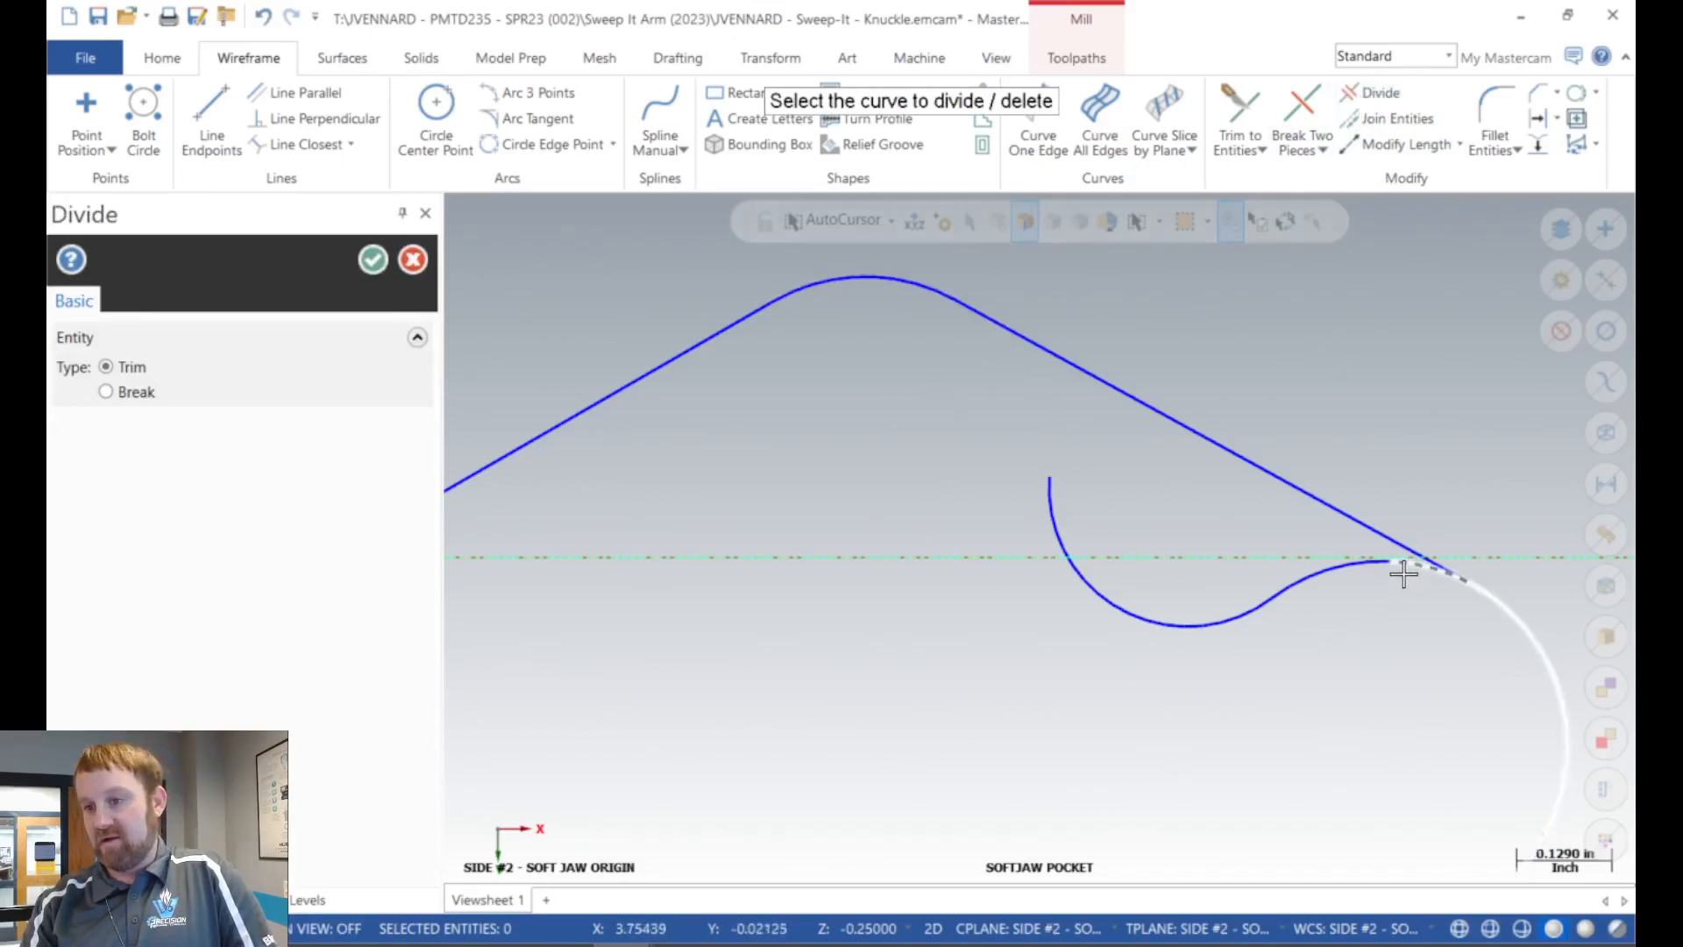
click(1359, 576)
click(1237, 611)
scroll(943, 323, up, 3)
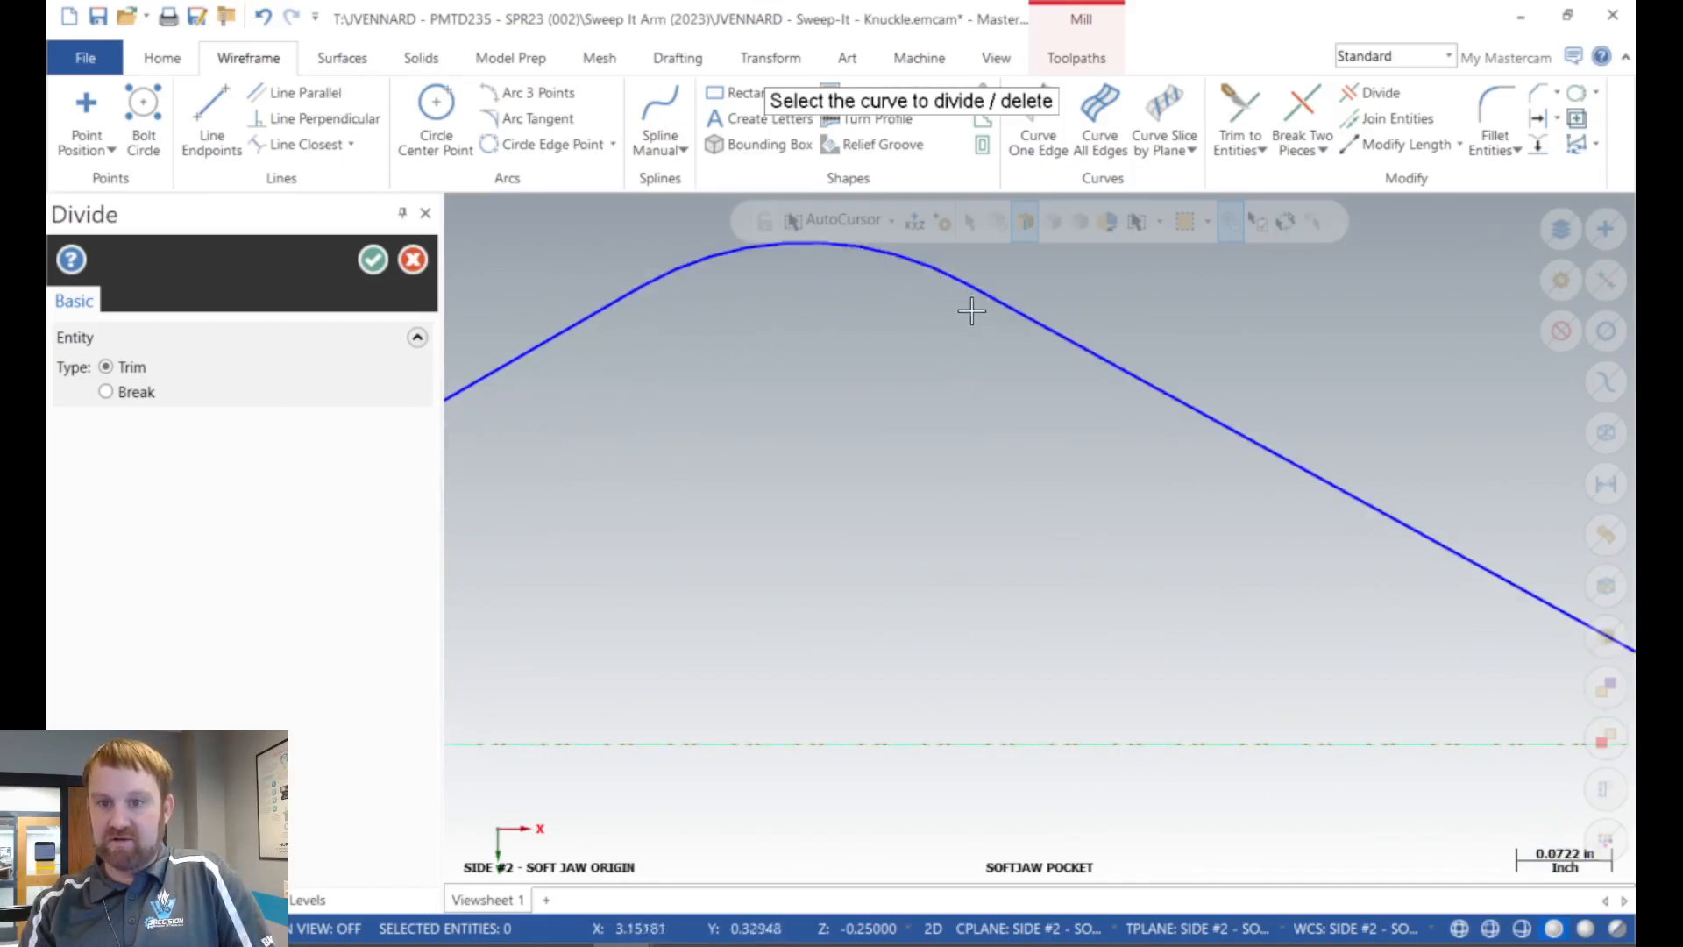
scroll(771, 416, down, 3)
scroll(1296, 602, up, 4)
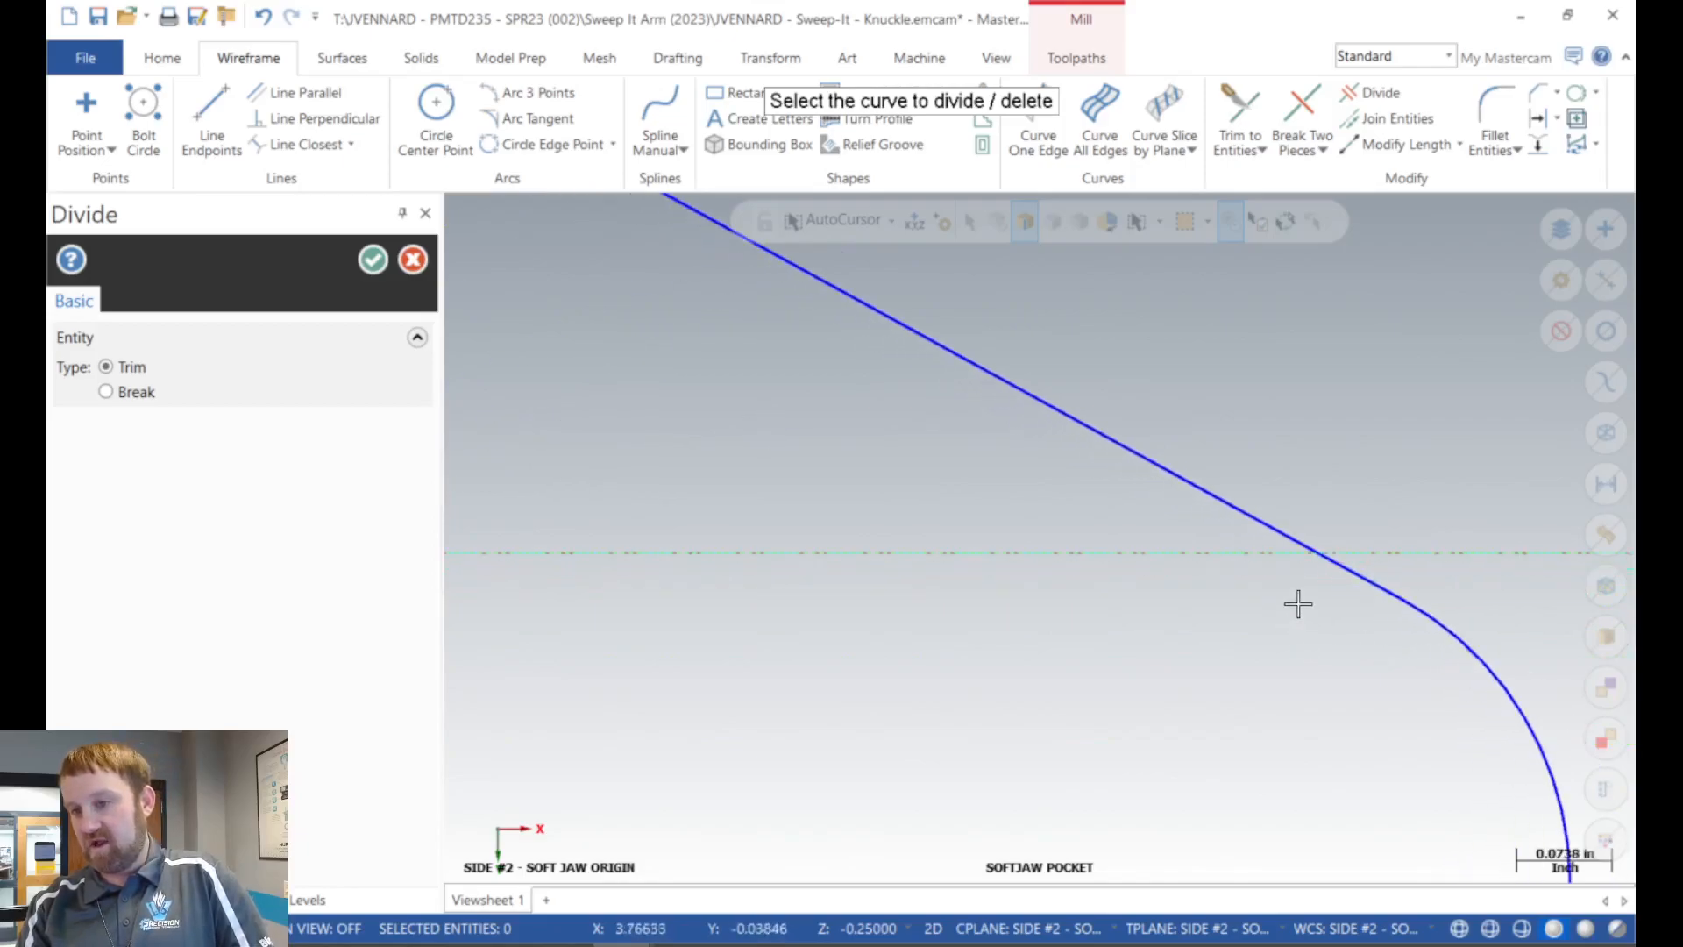
scroll(947, 620, down, 4)
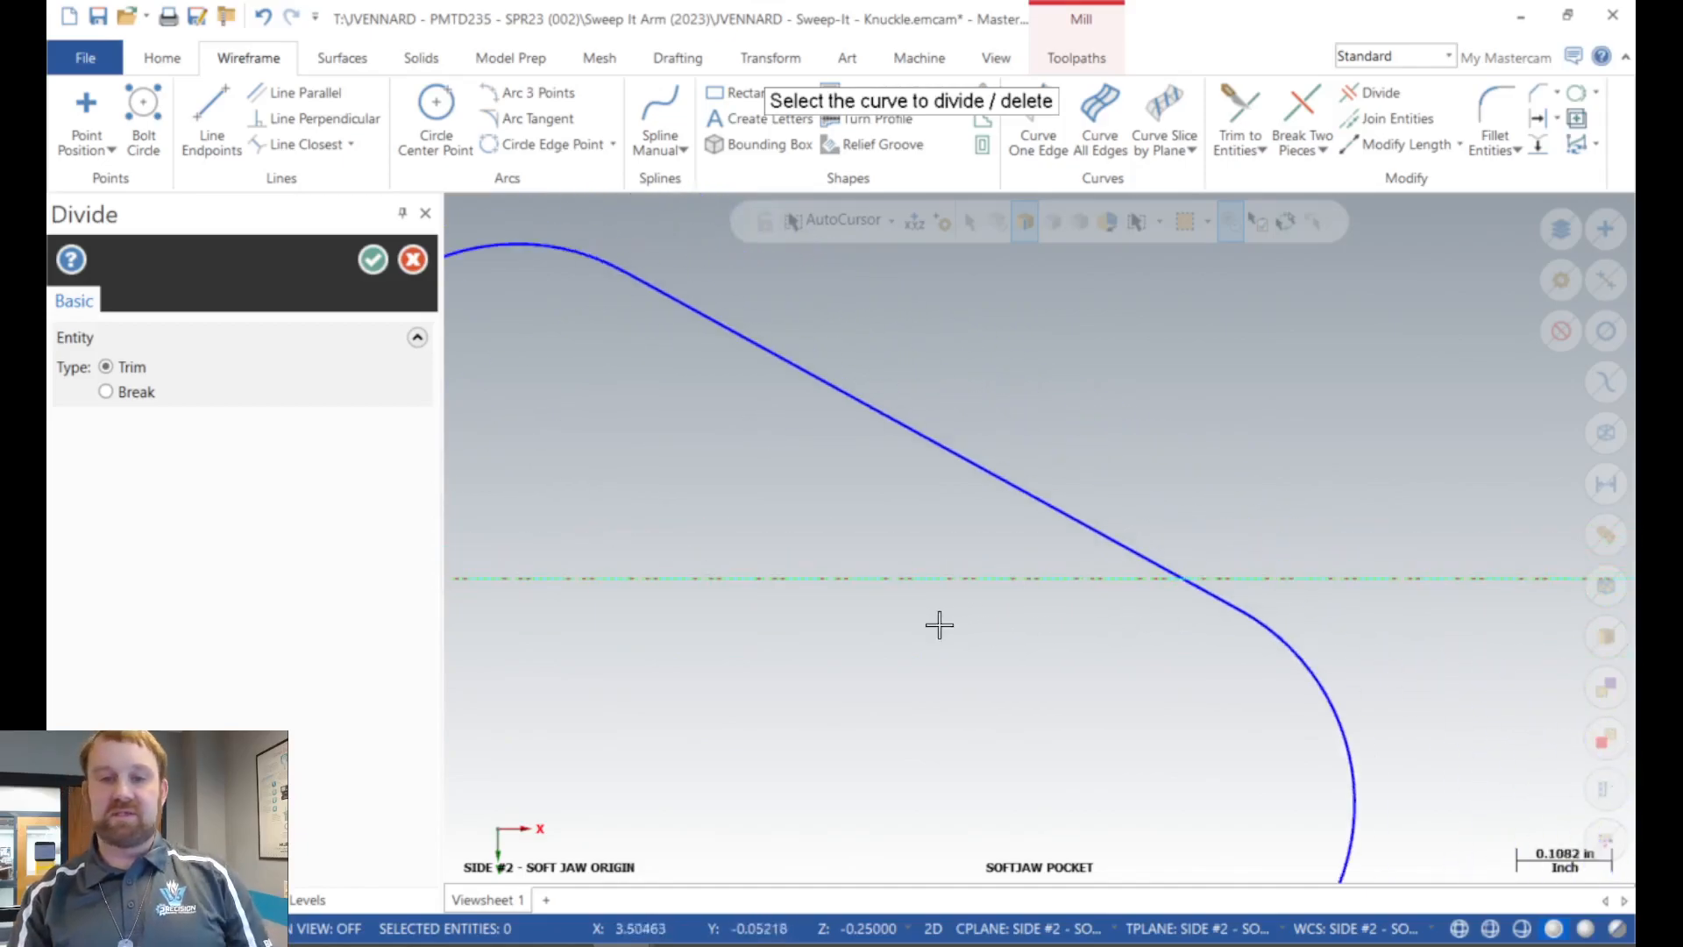
Undo the latest Divide trims to restore the concave notch curves.
key(ctrl+z)
key(ctrl+z)
key(ctrl+z)
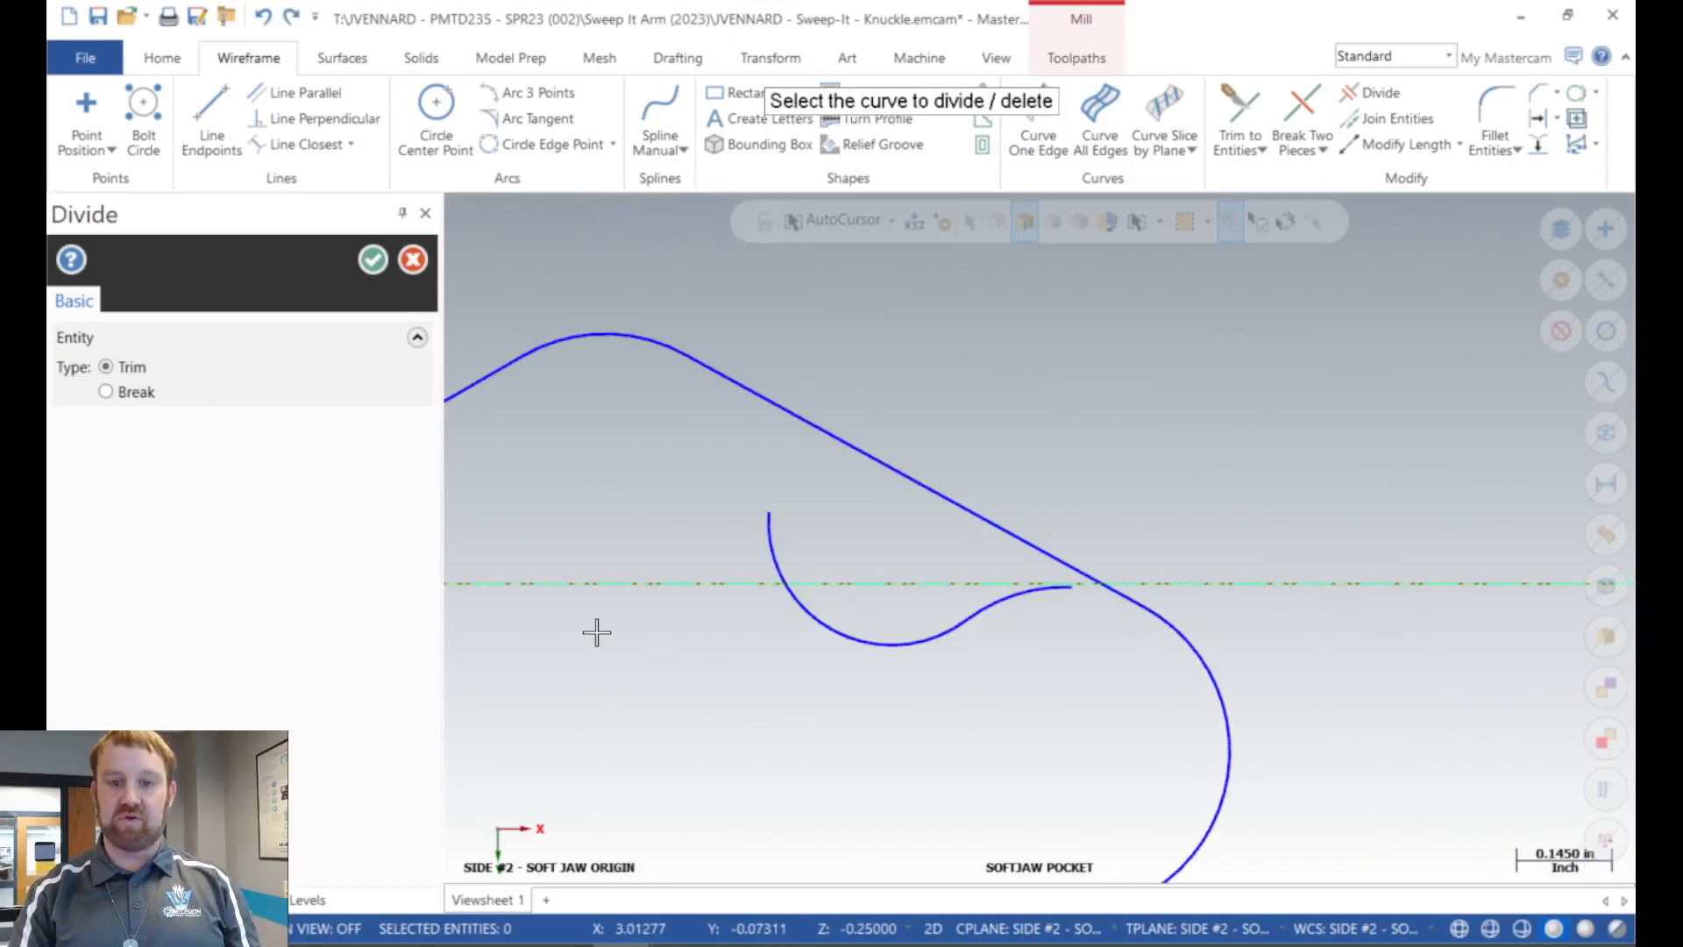
Divide away the leftover curved segments inside the soft jaw pocket outline using the Trim type.
click(1099, 597)
click(1052, 596)
click(981, 619)
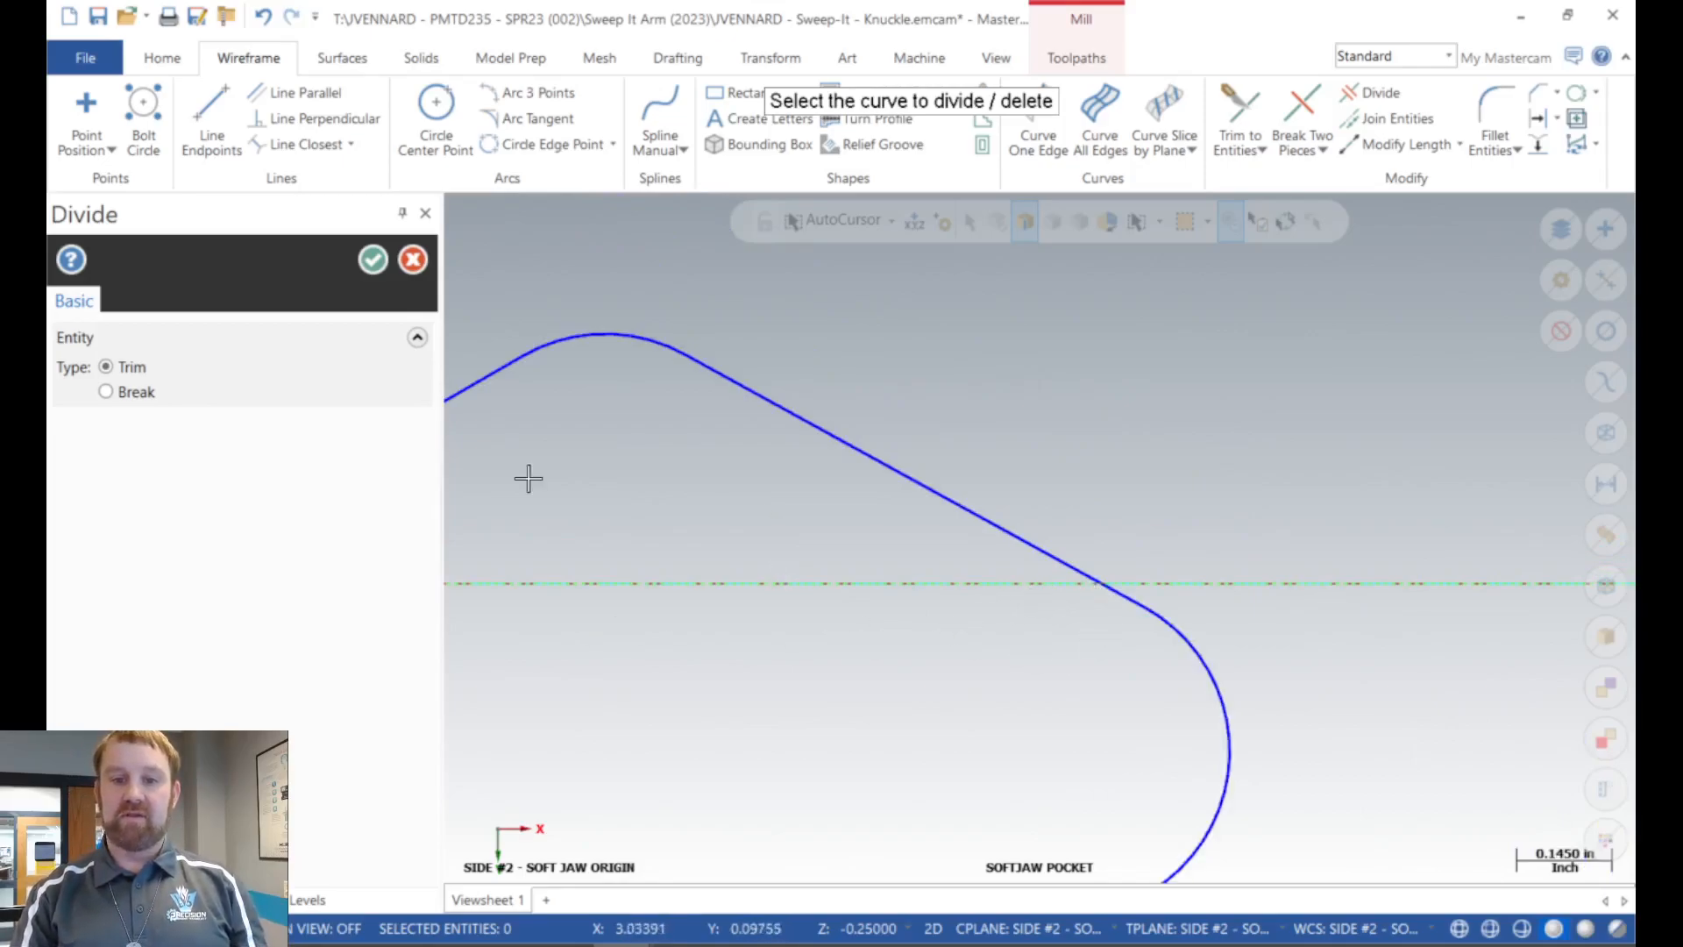
click(373, 260)
Compare the closed pocket outline with the part by temporarily showing the SOLID level.
scroll(1145, 389, down, 1)
scroll(1219, 383, down, 3)
scroll(967, 478, up, 2)
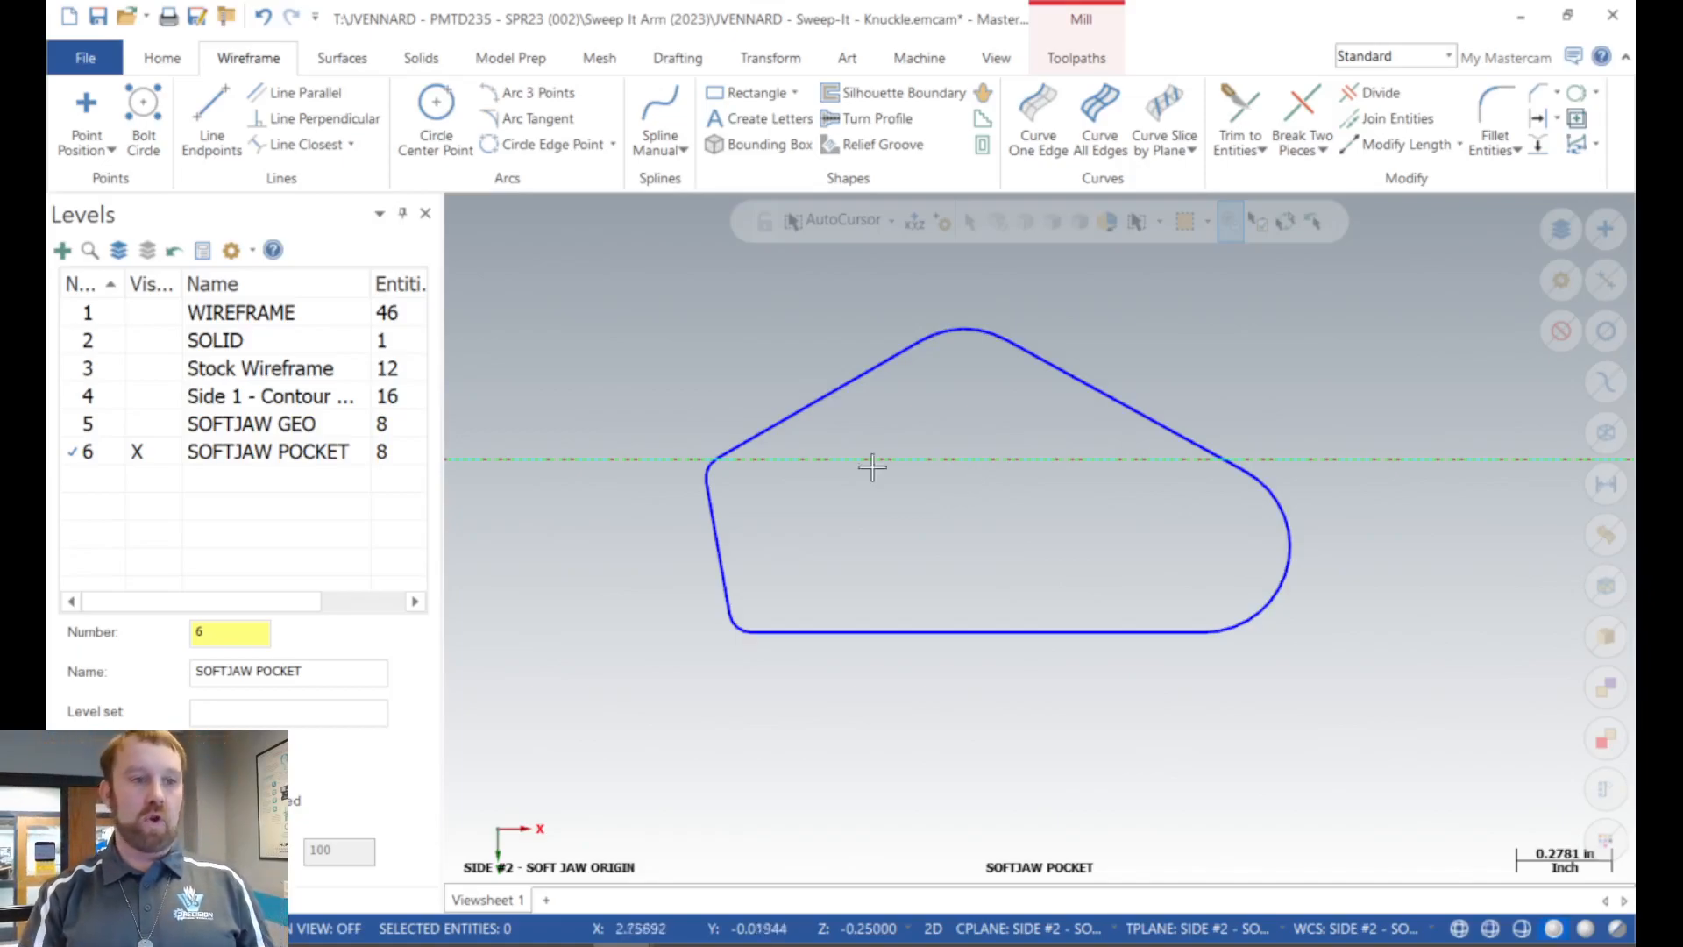
click(136, 349)
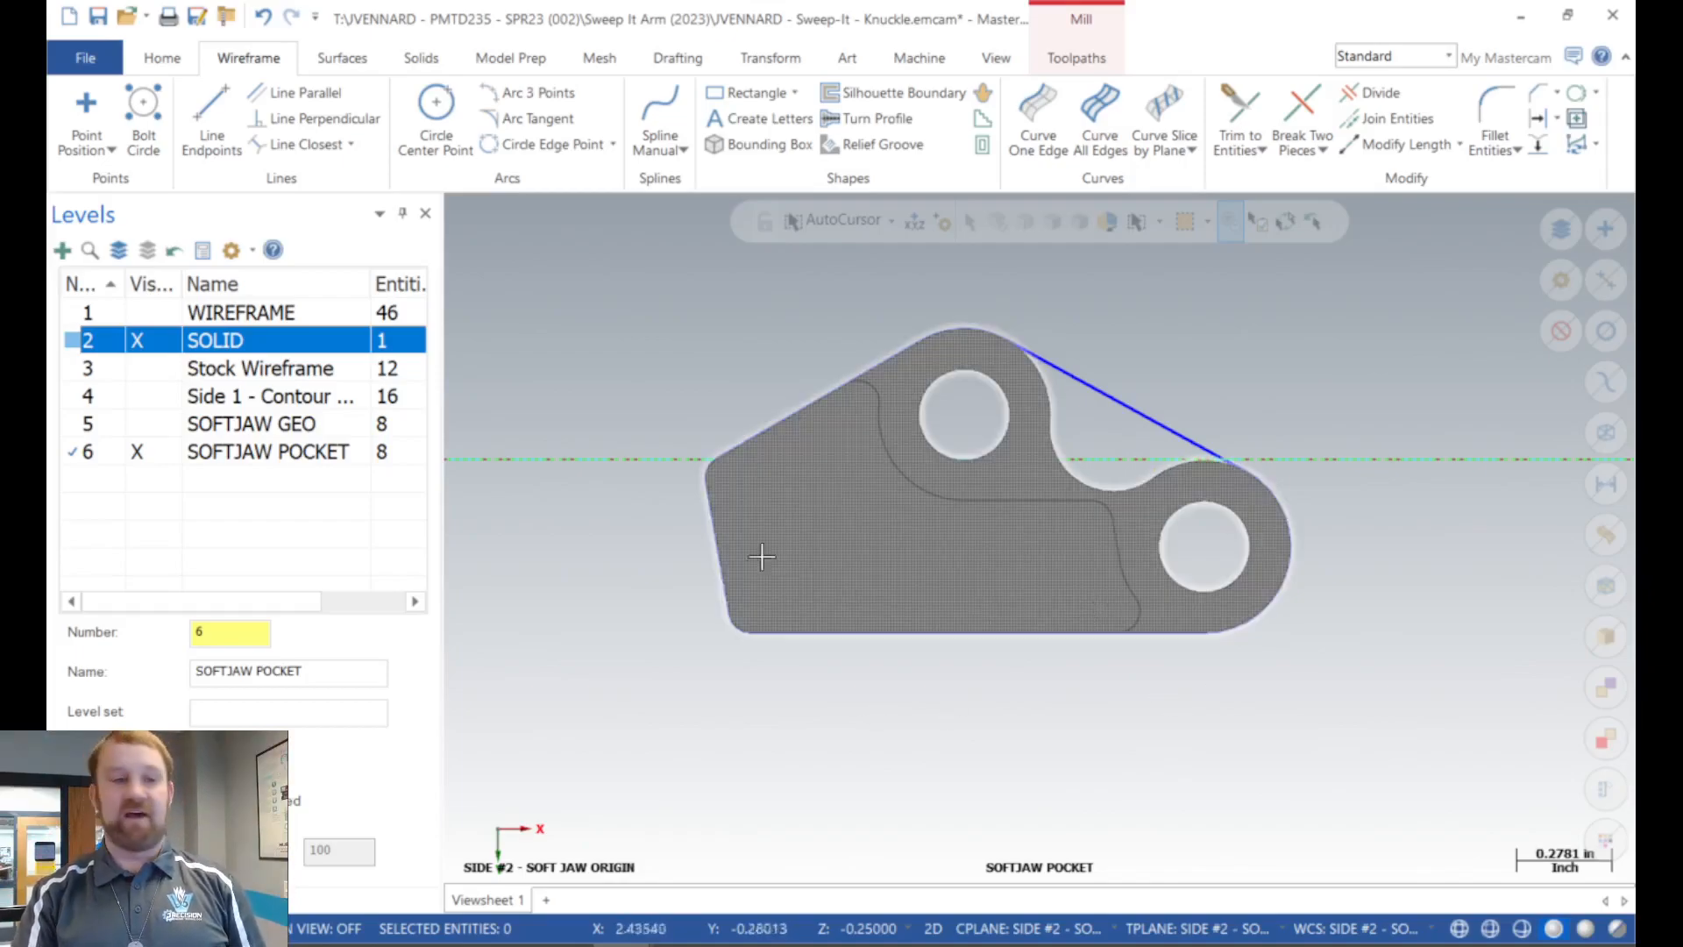
click(137, 340)
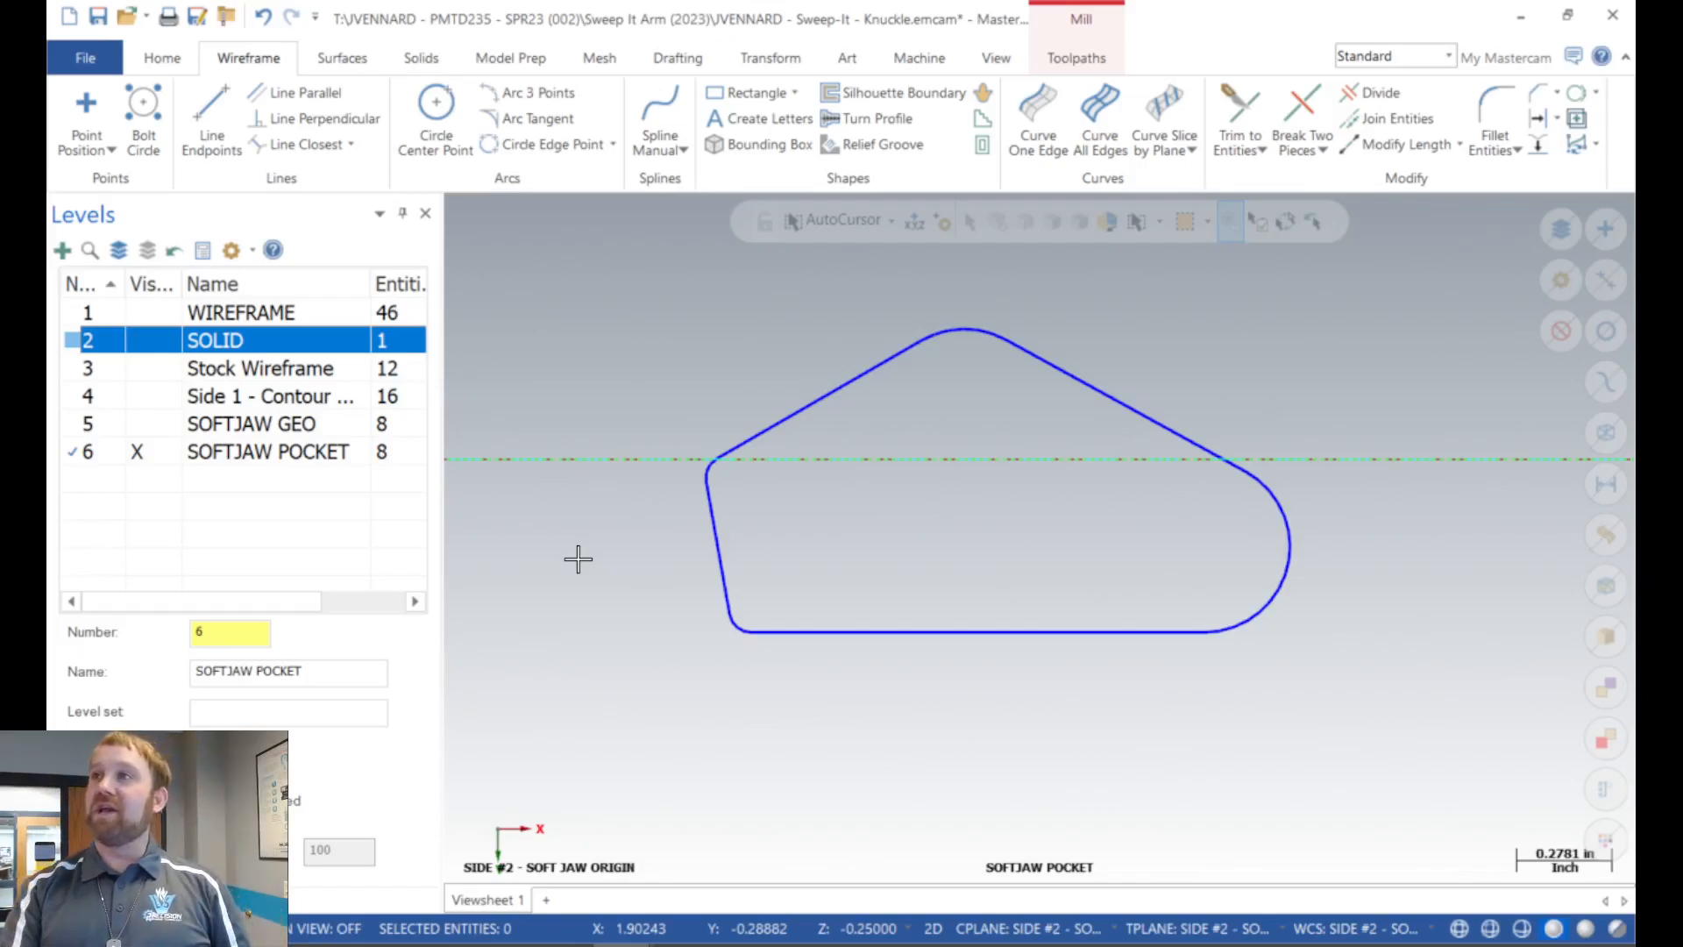
Check the arc properties of the pocket's top arc and upper-left corner arc, and save the file.
scroll(839, 527, up, 2)
click(995, 276)
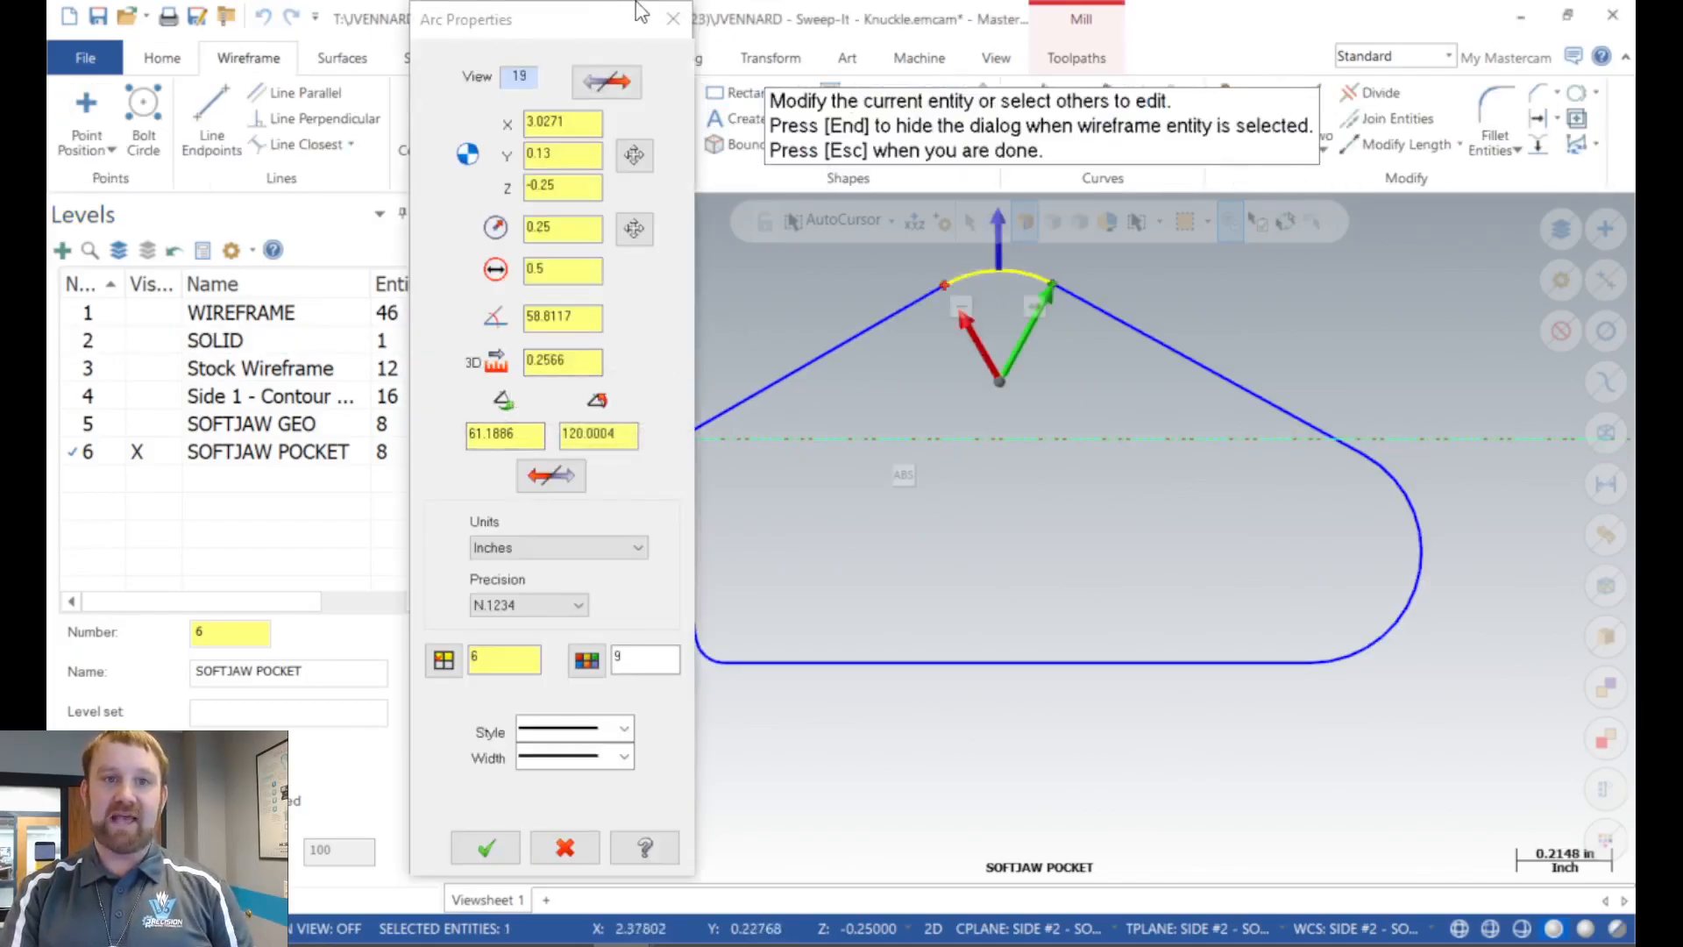
drag(601, 32, 297, 61)
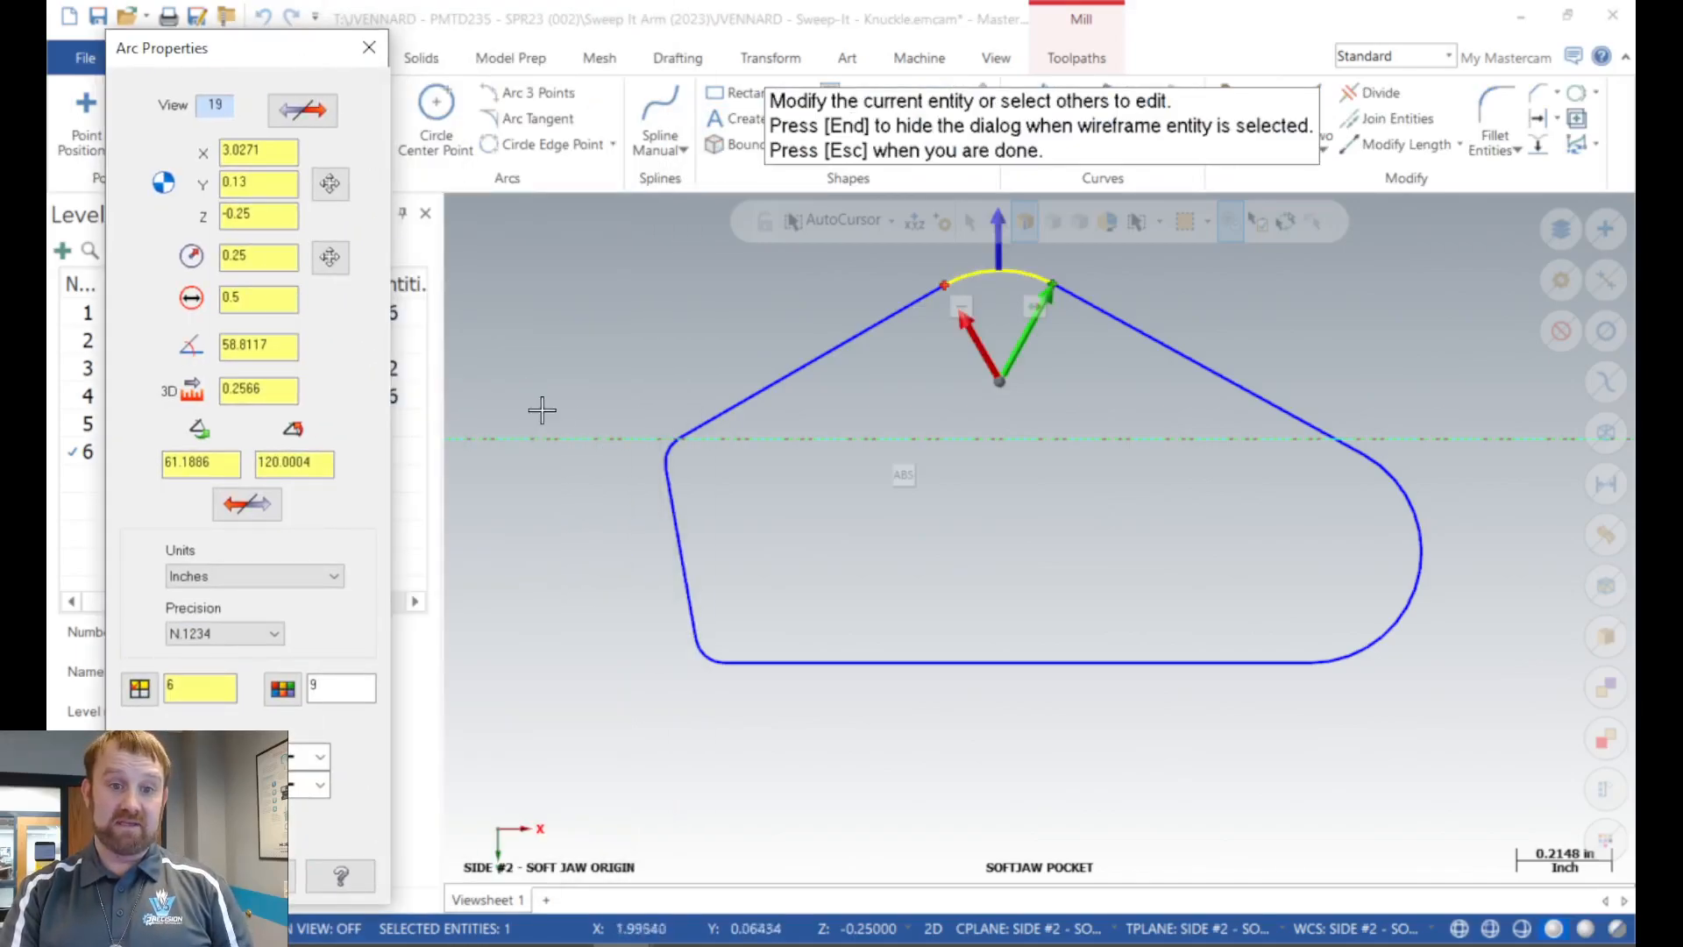
key(Escape)
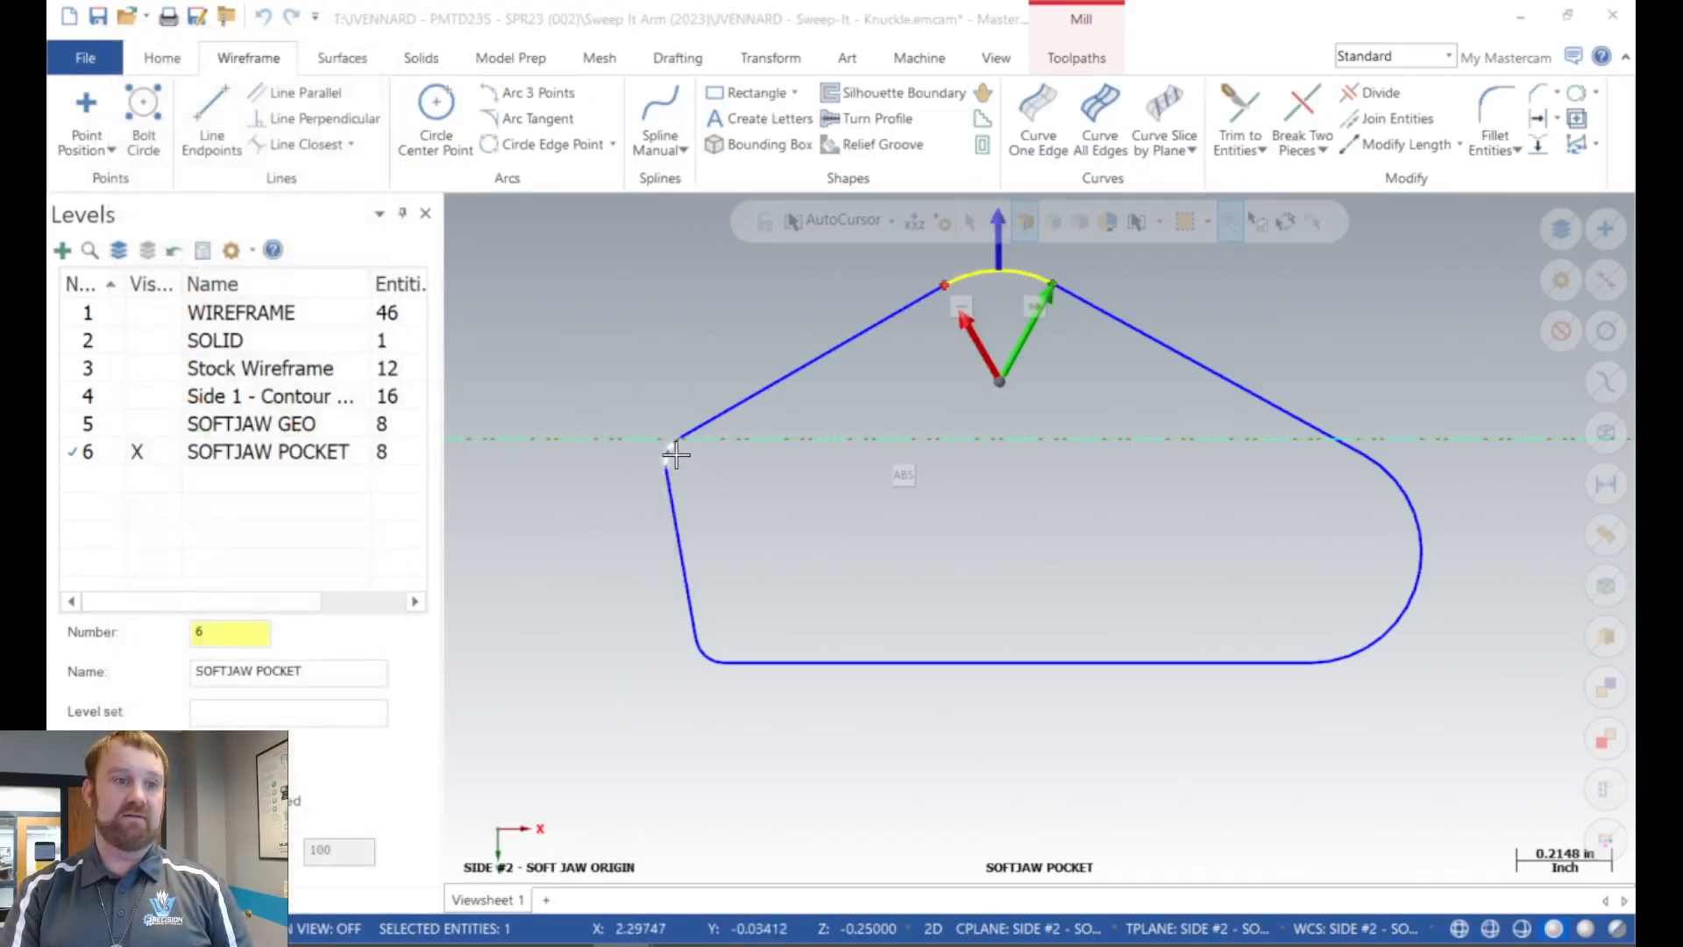
double_click(675, 455)
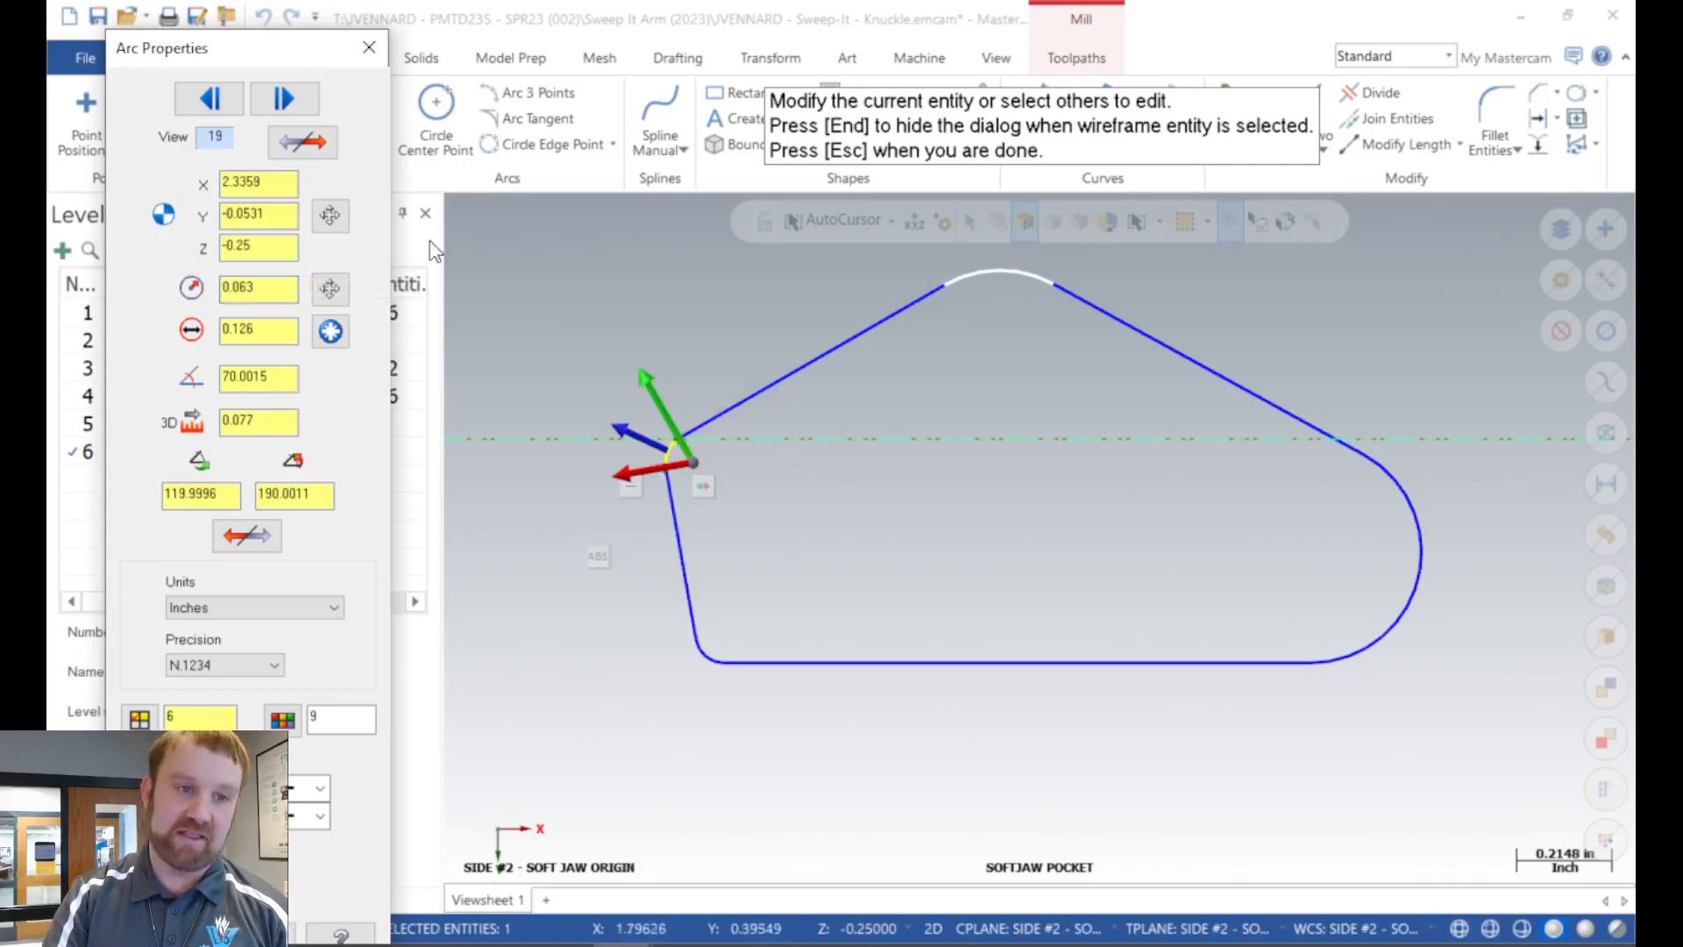
click(369, 47)
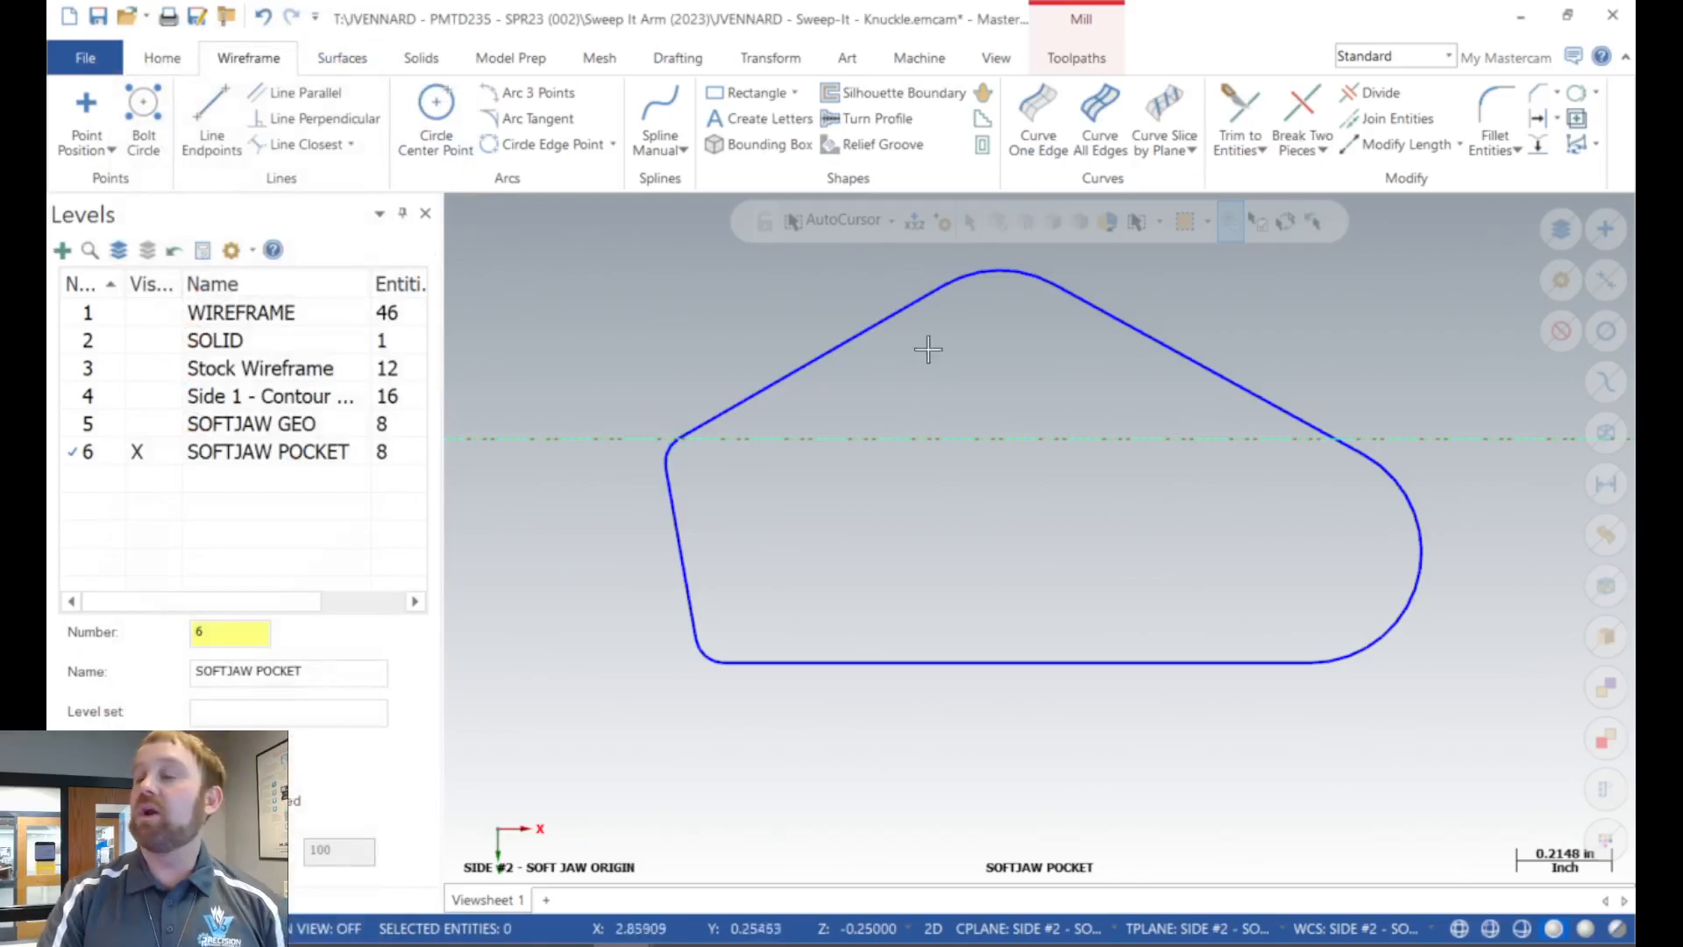
key(ctrl+s)
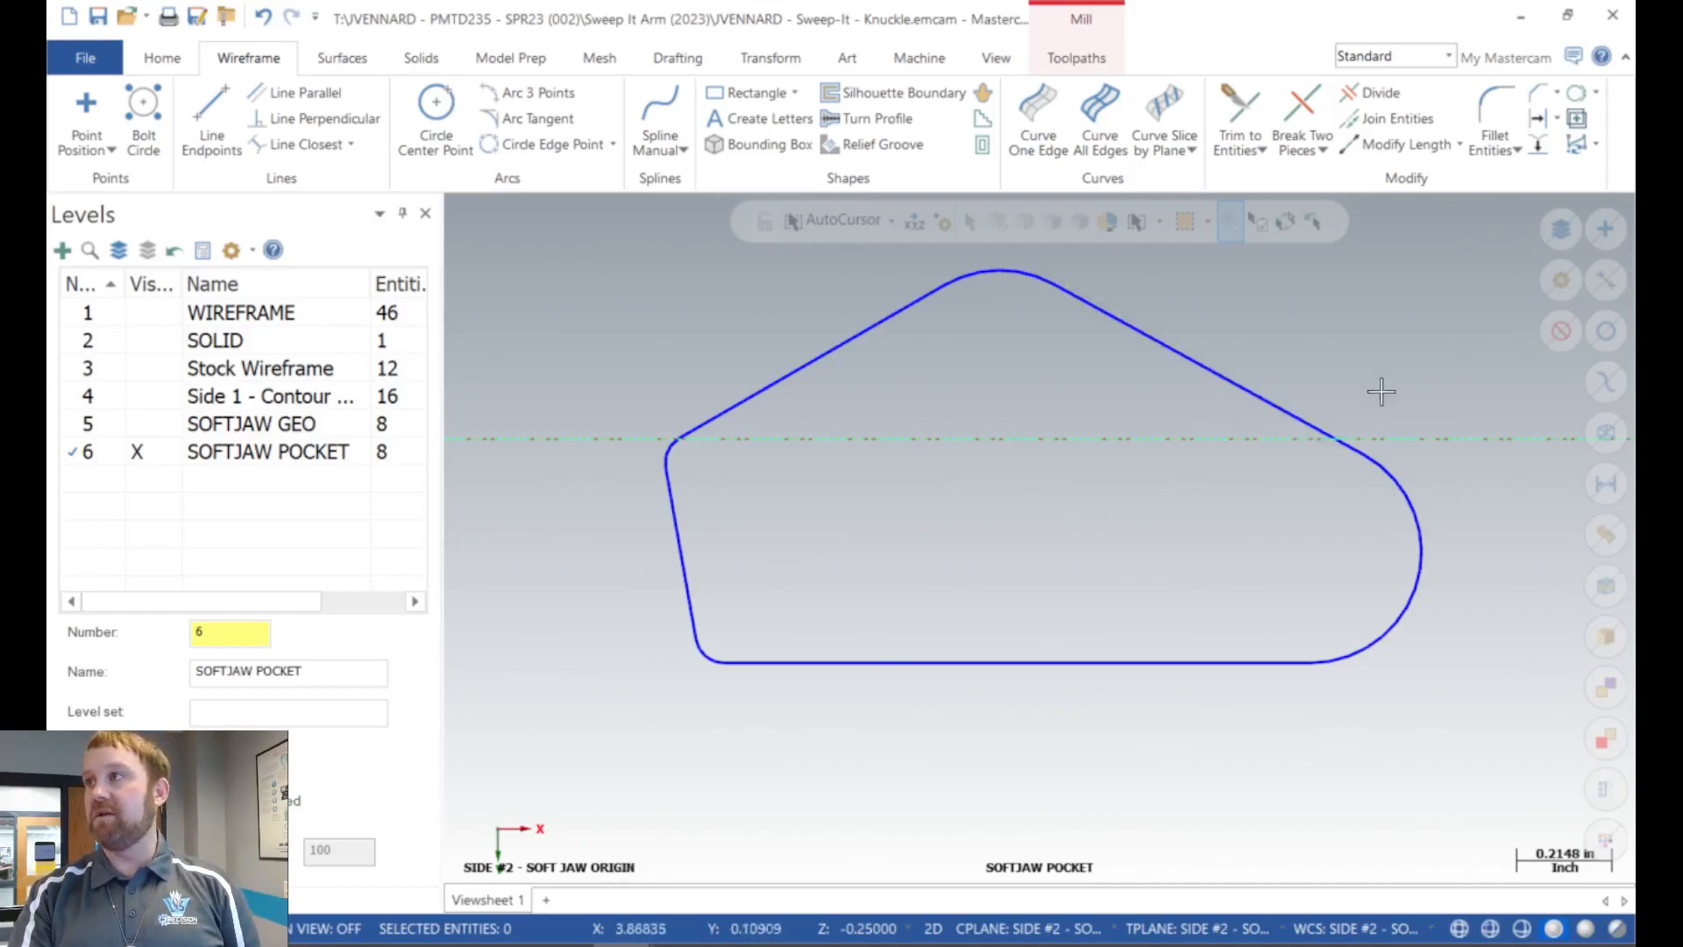
Set up Fillet Entities with the Clearance method, a clearance of 0.01, a radius of 0.15 and trimming on.
click(1511, 103)
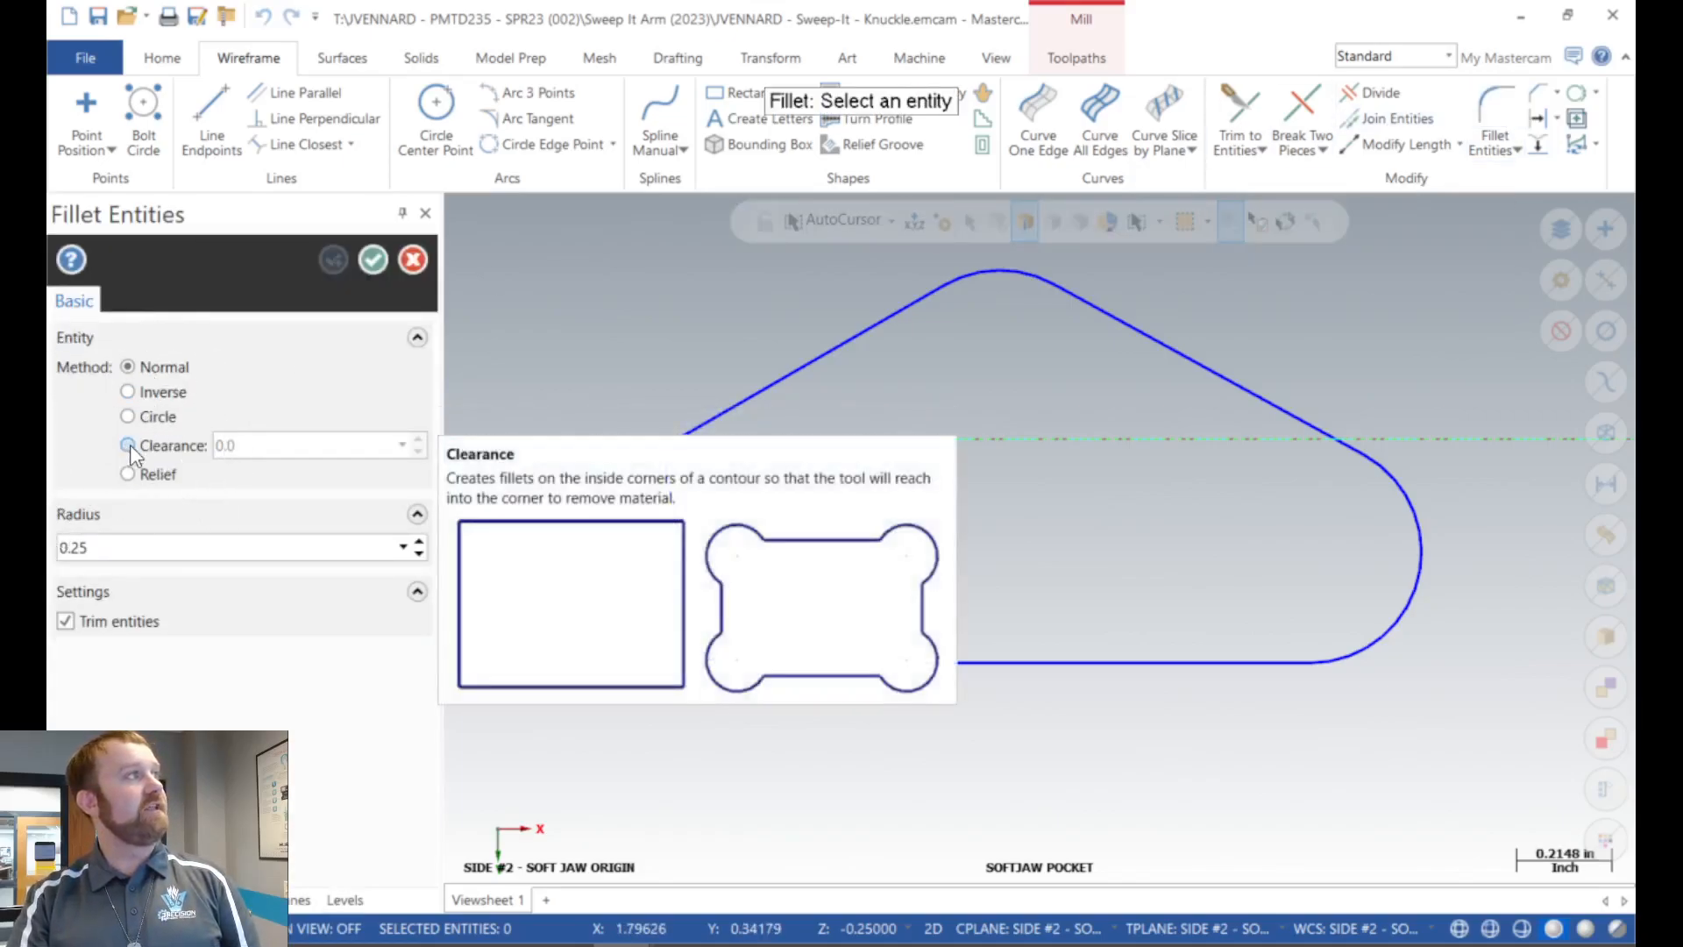
click(130, 444)
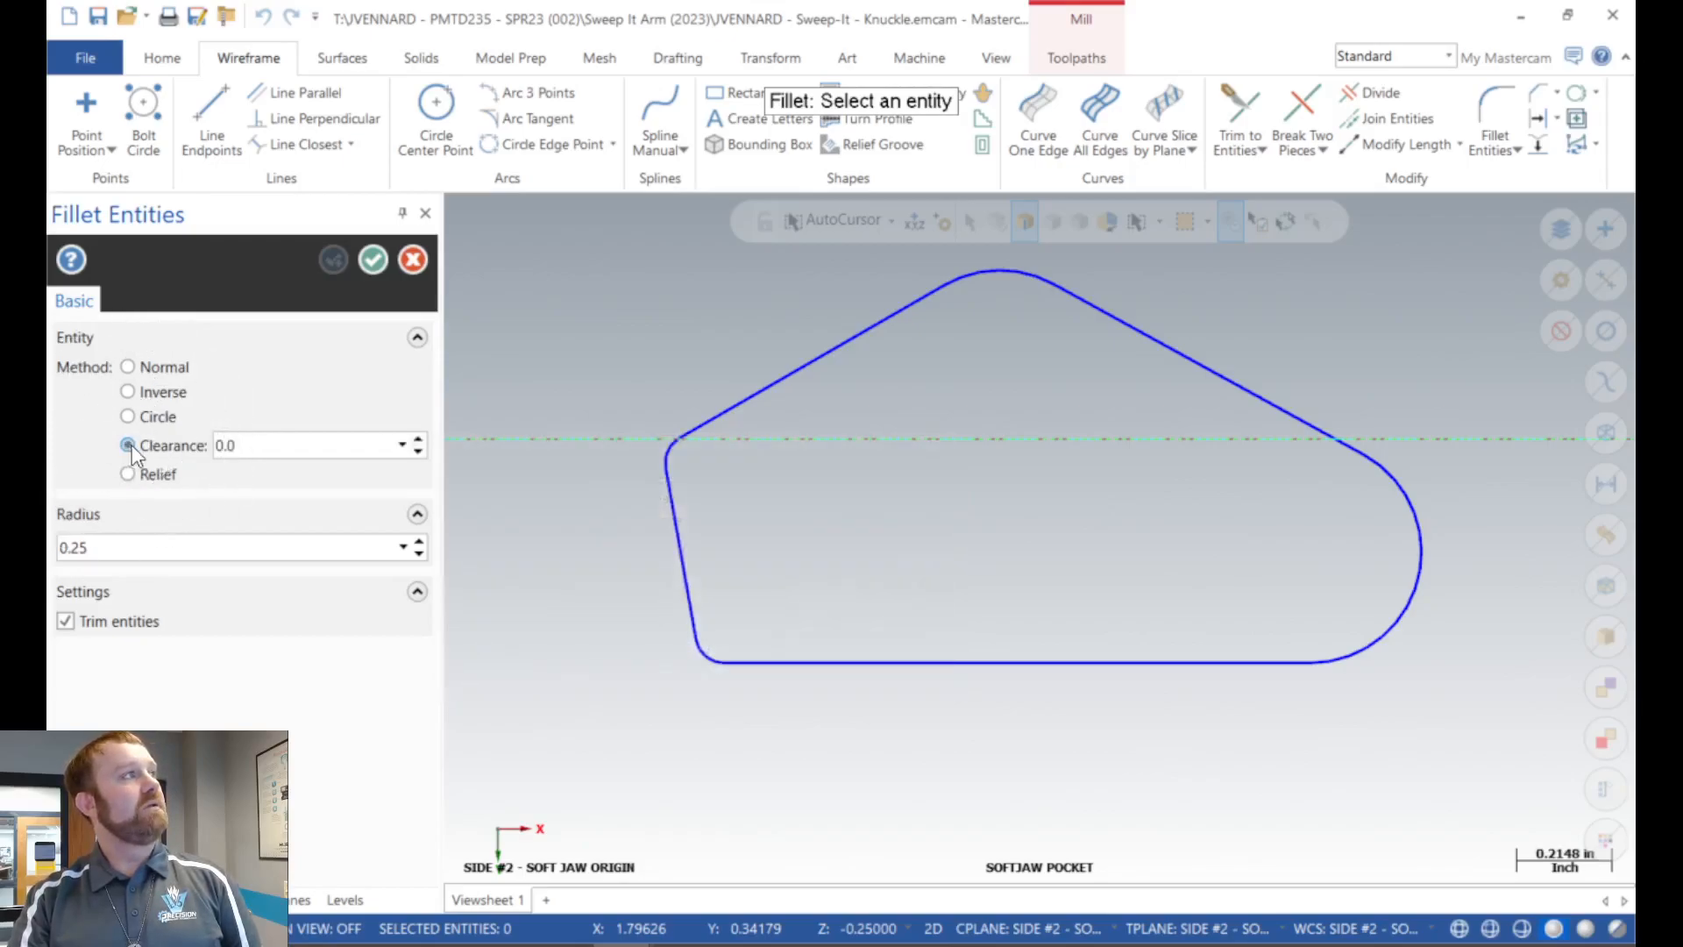
double_click(258, 444)
key(BackSpace)
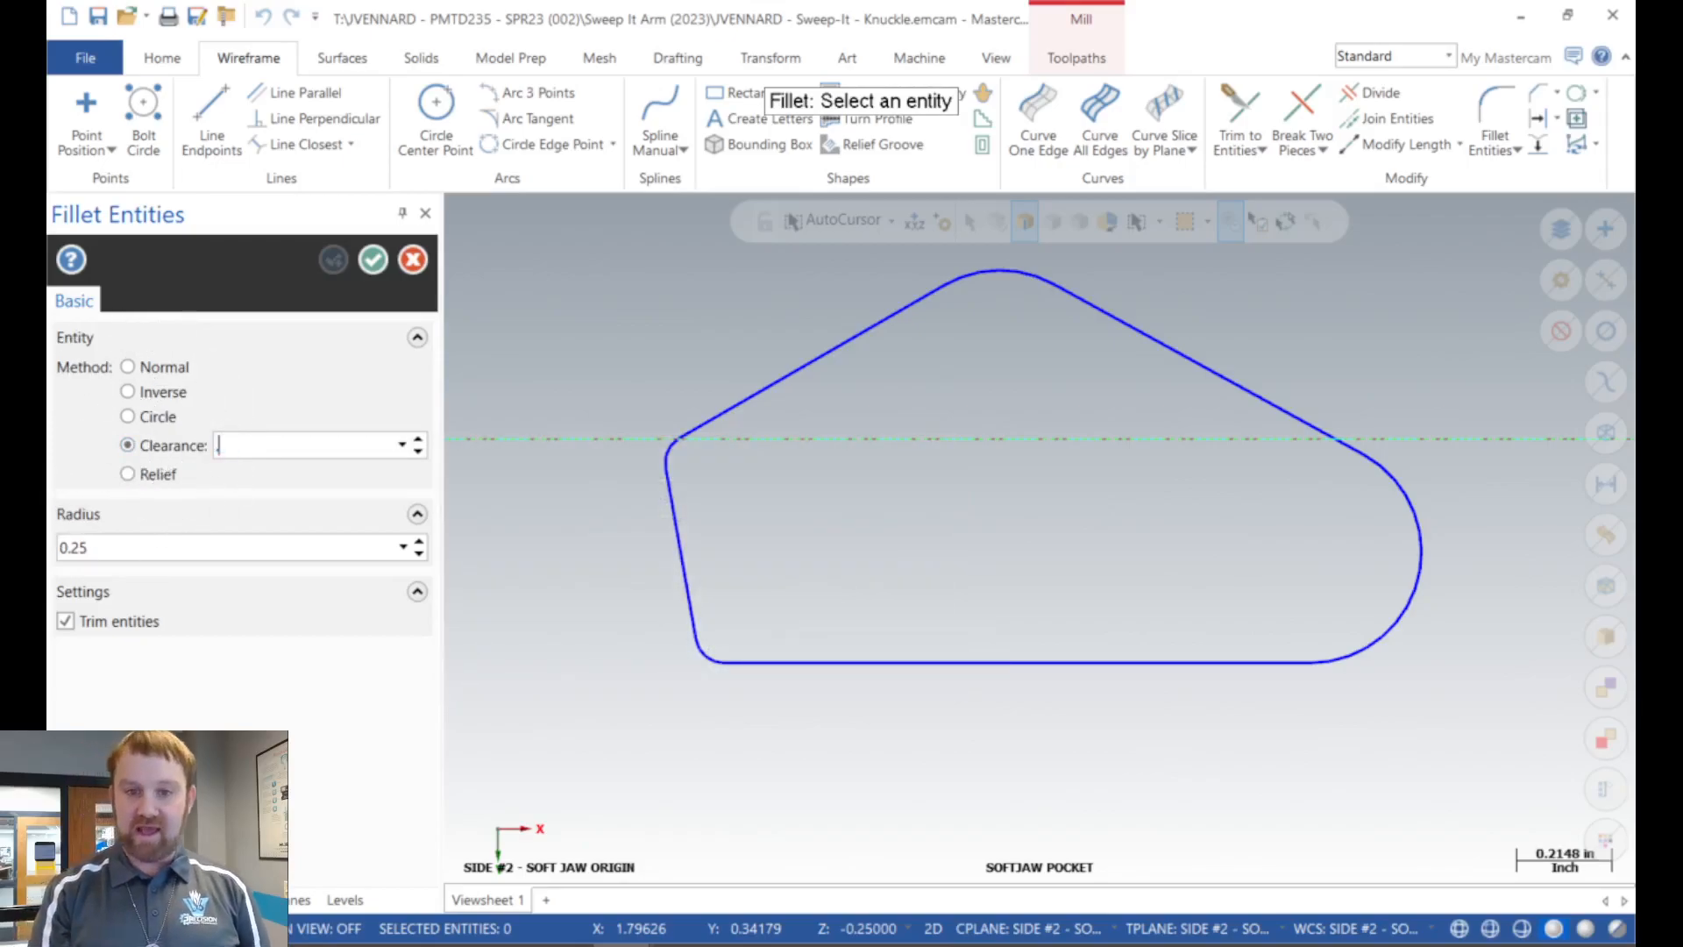
double_click(270, 444)
double_click(120, 547)
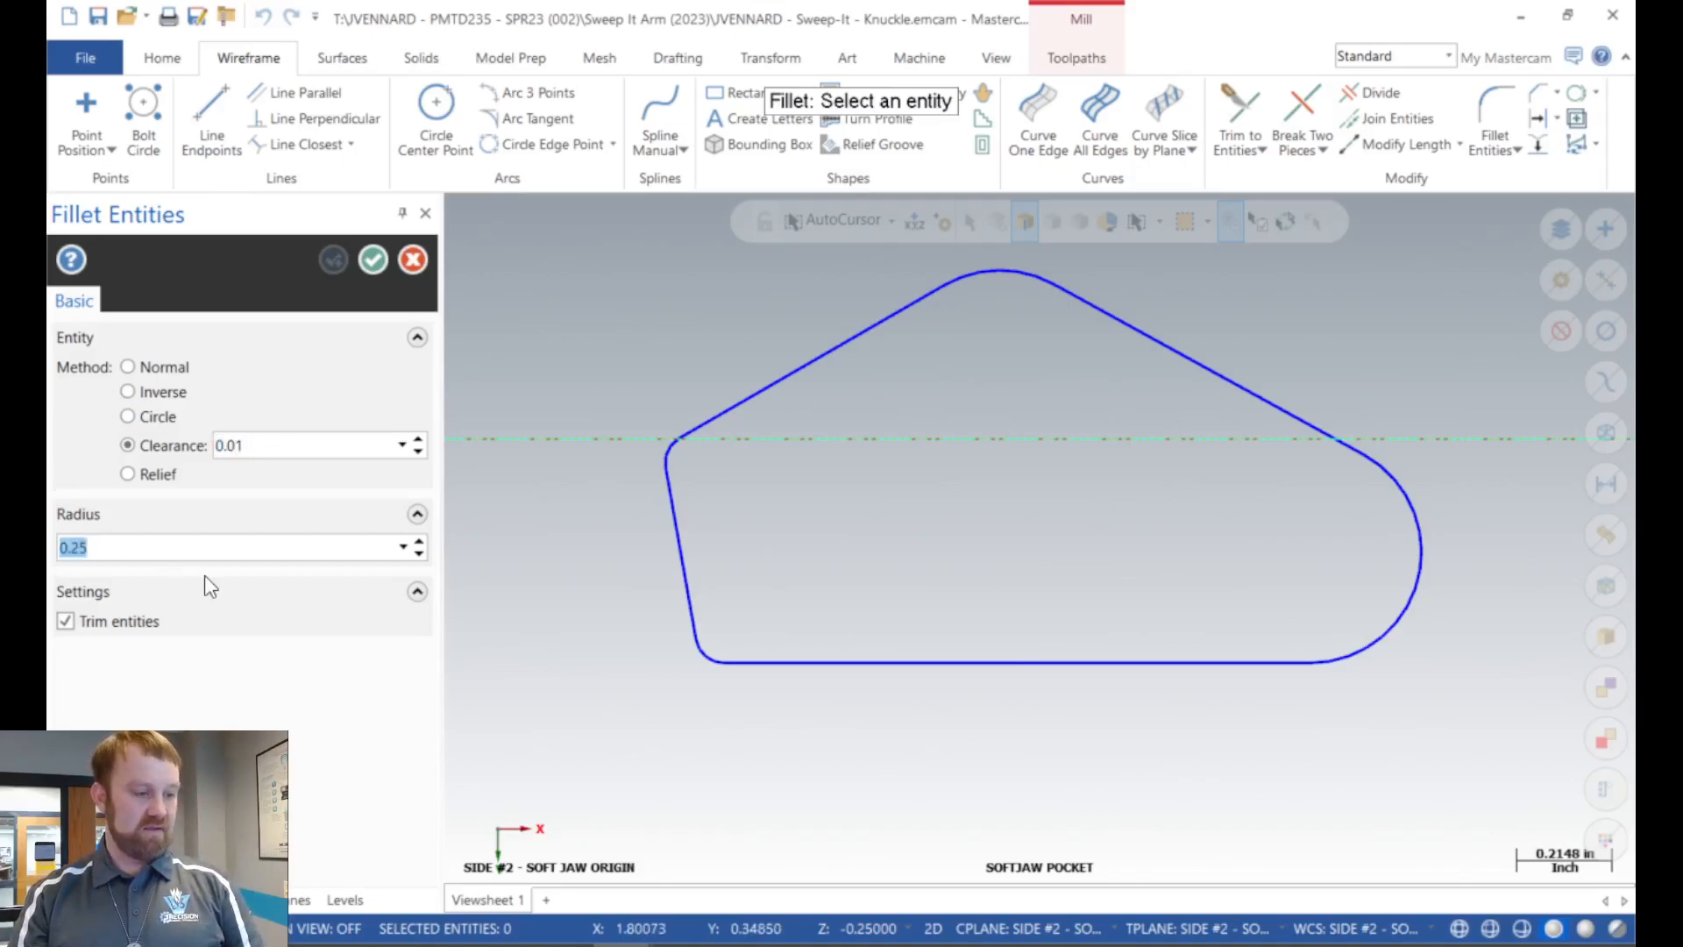
click(110, 550)
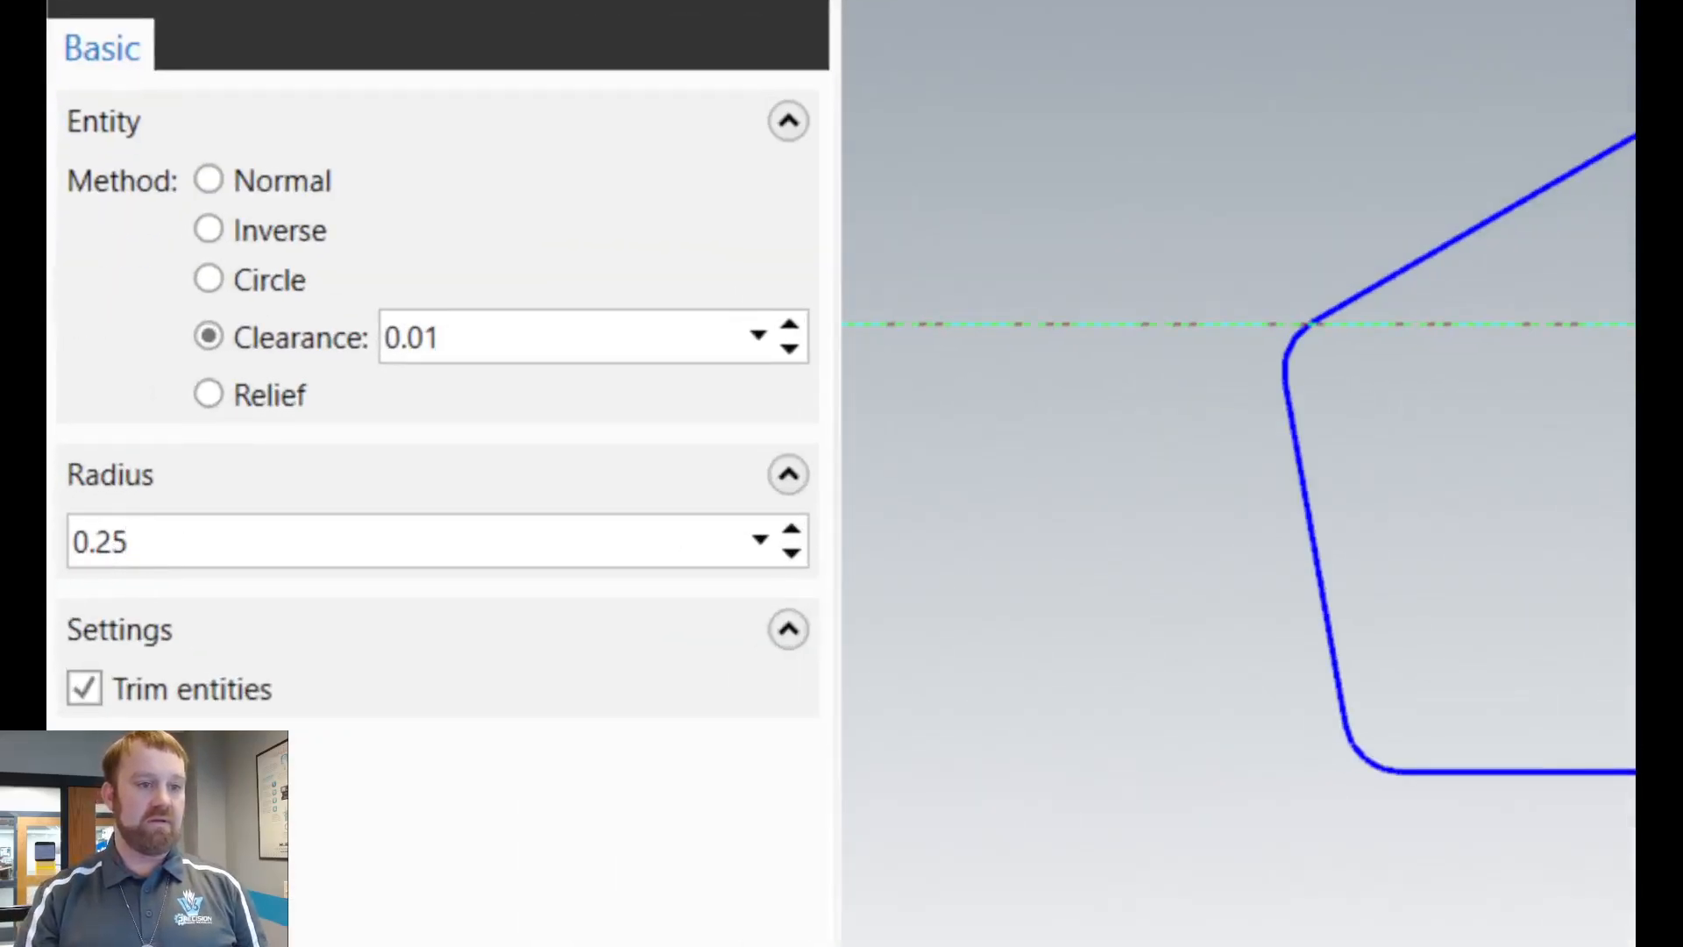
drag(115, 548, 50, 558)
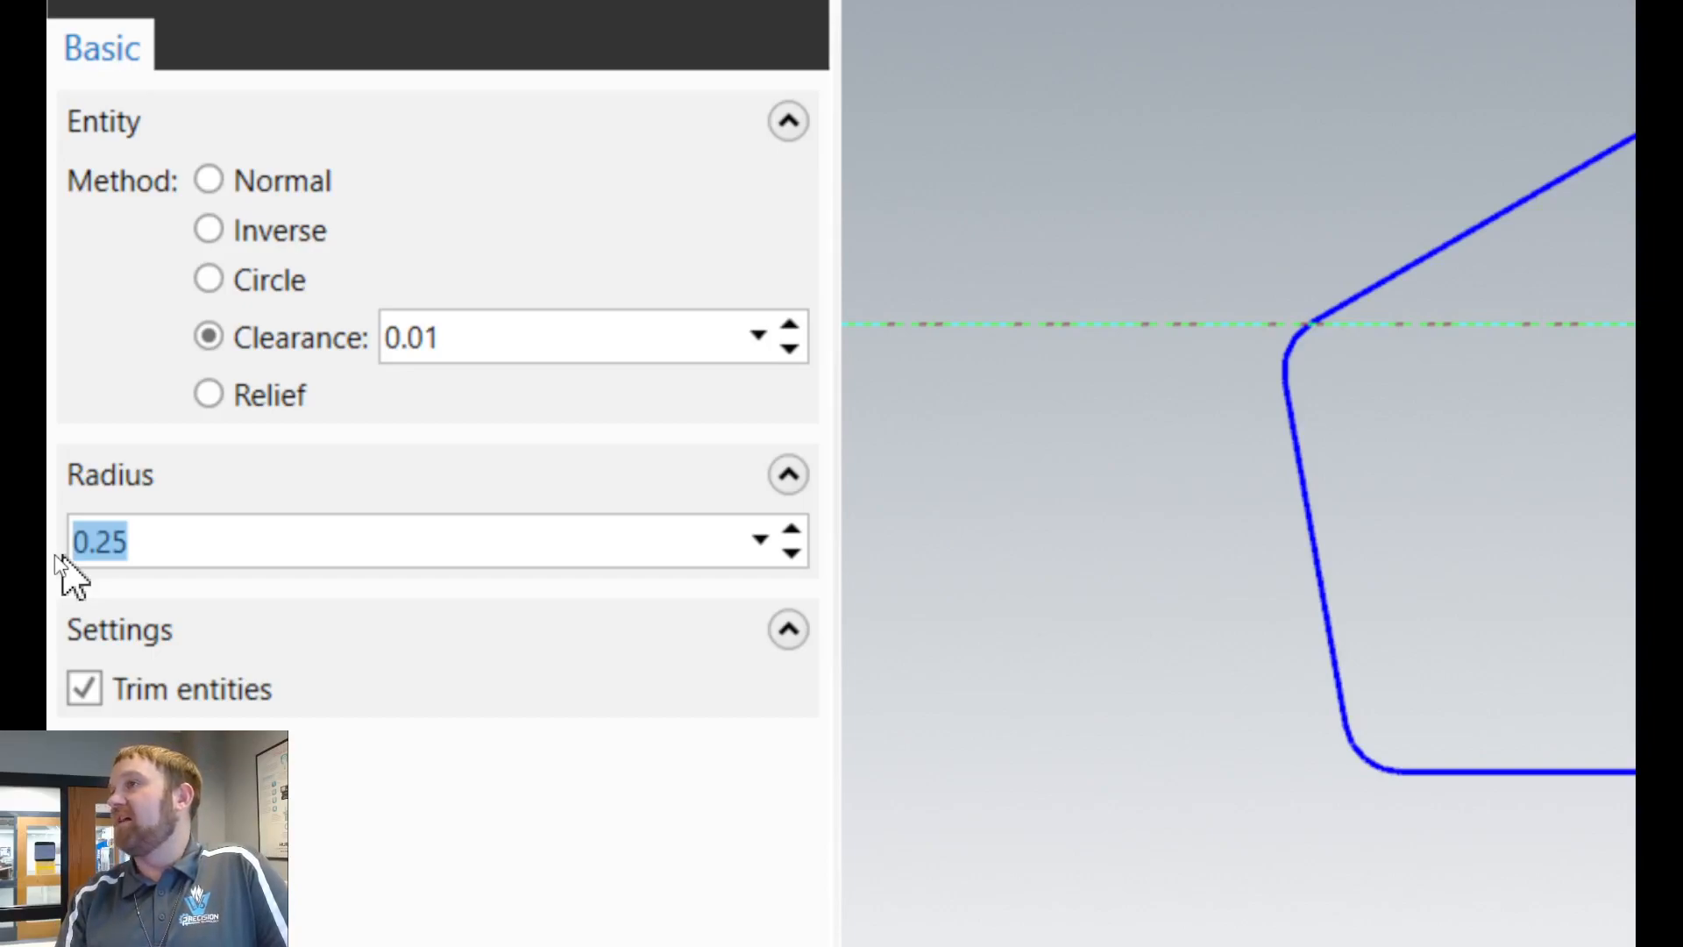
text(.)
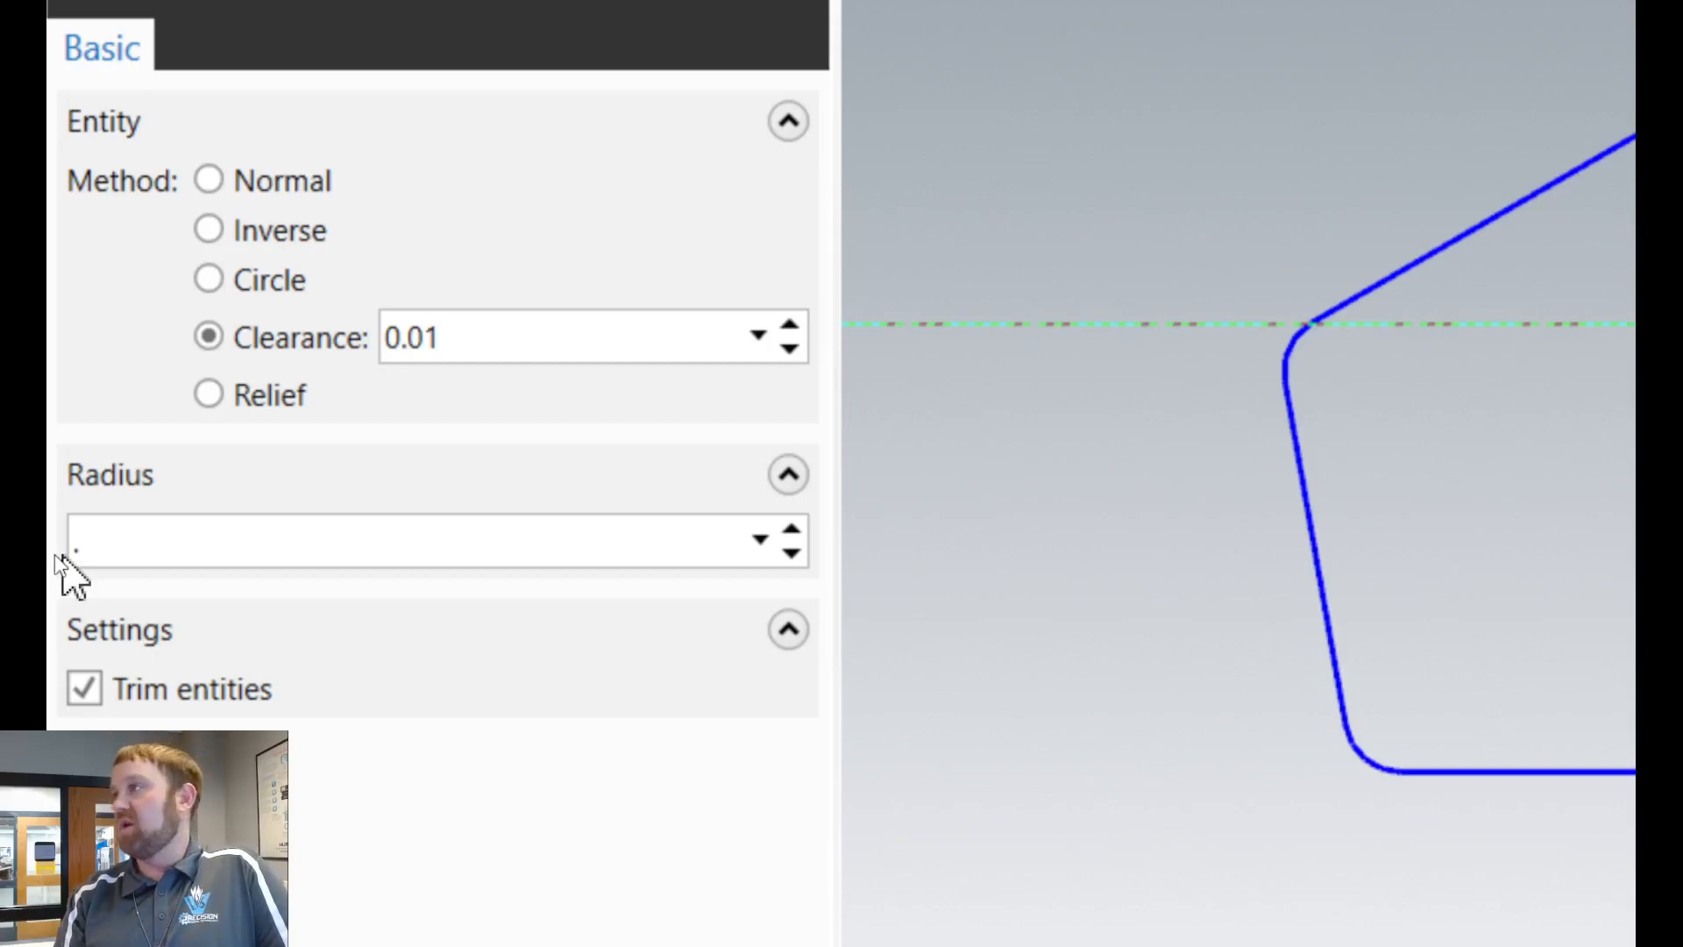
text(15)
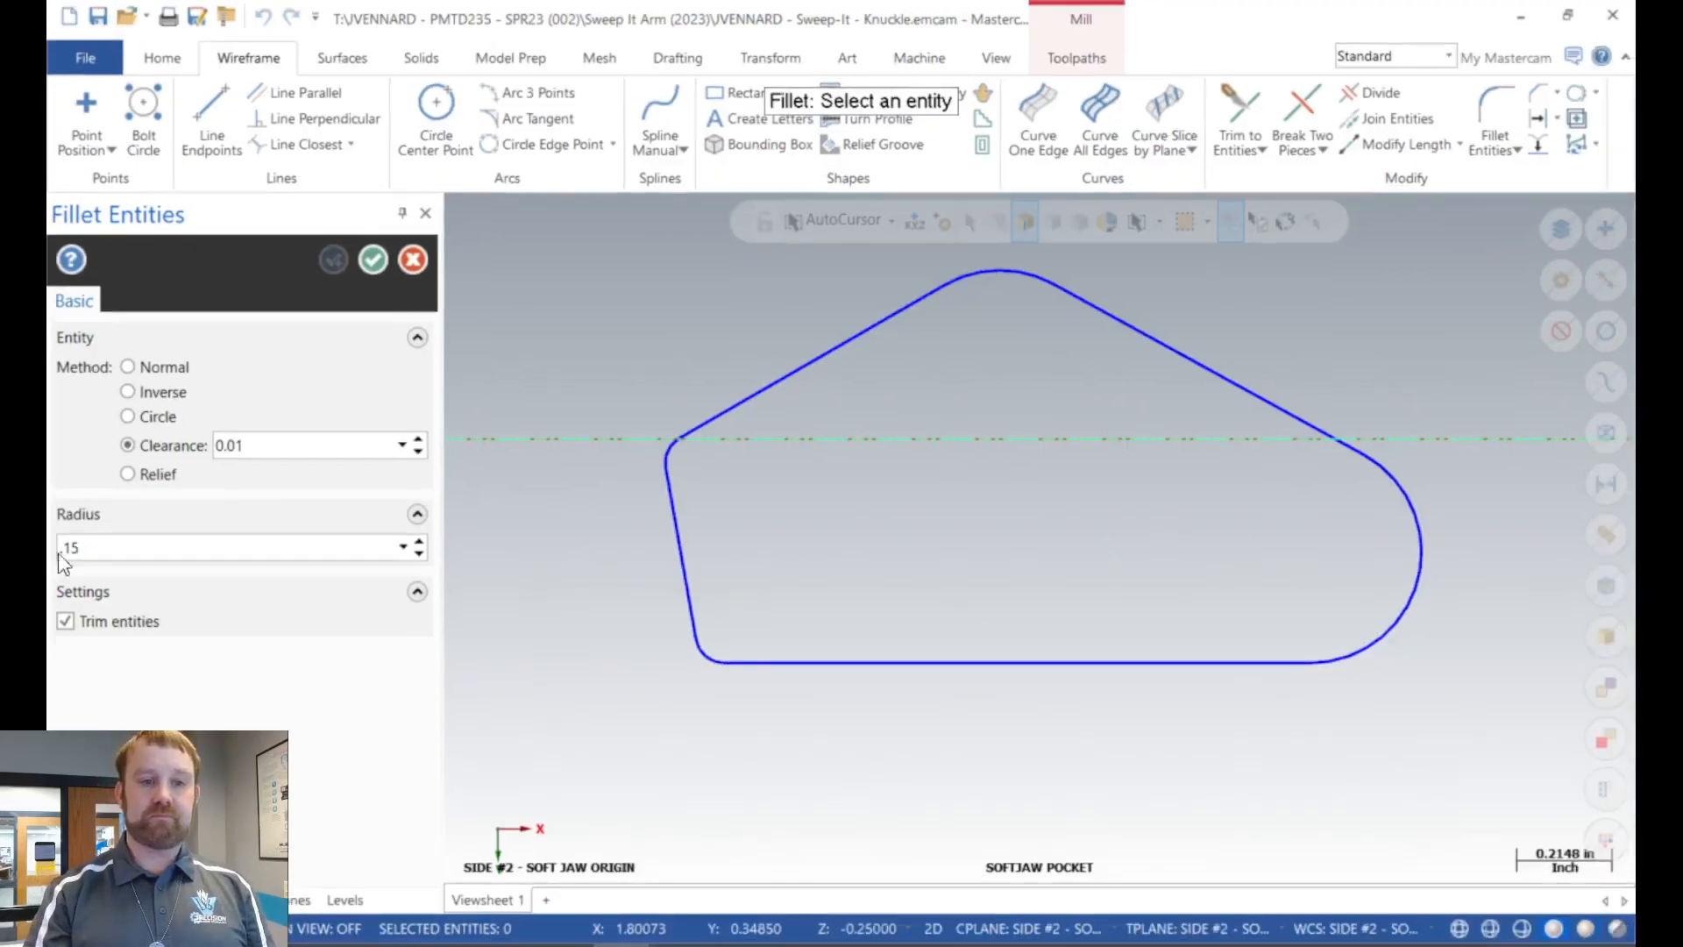
Create clearance fillets at the upper-left and lower-left corners of the pocket outline.
scroll(648, 416, up, 2)
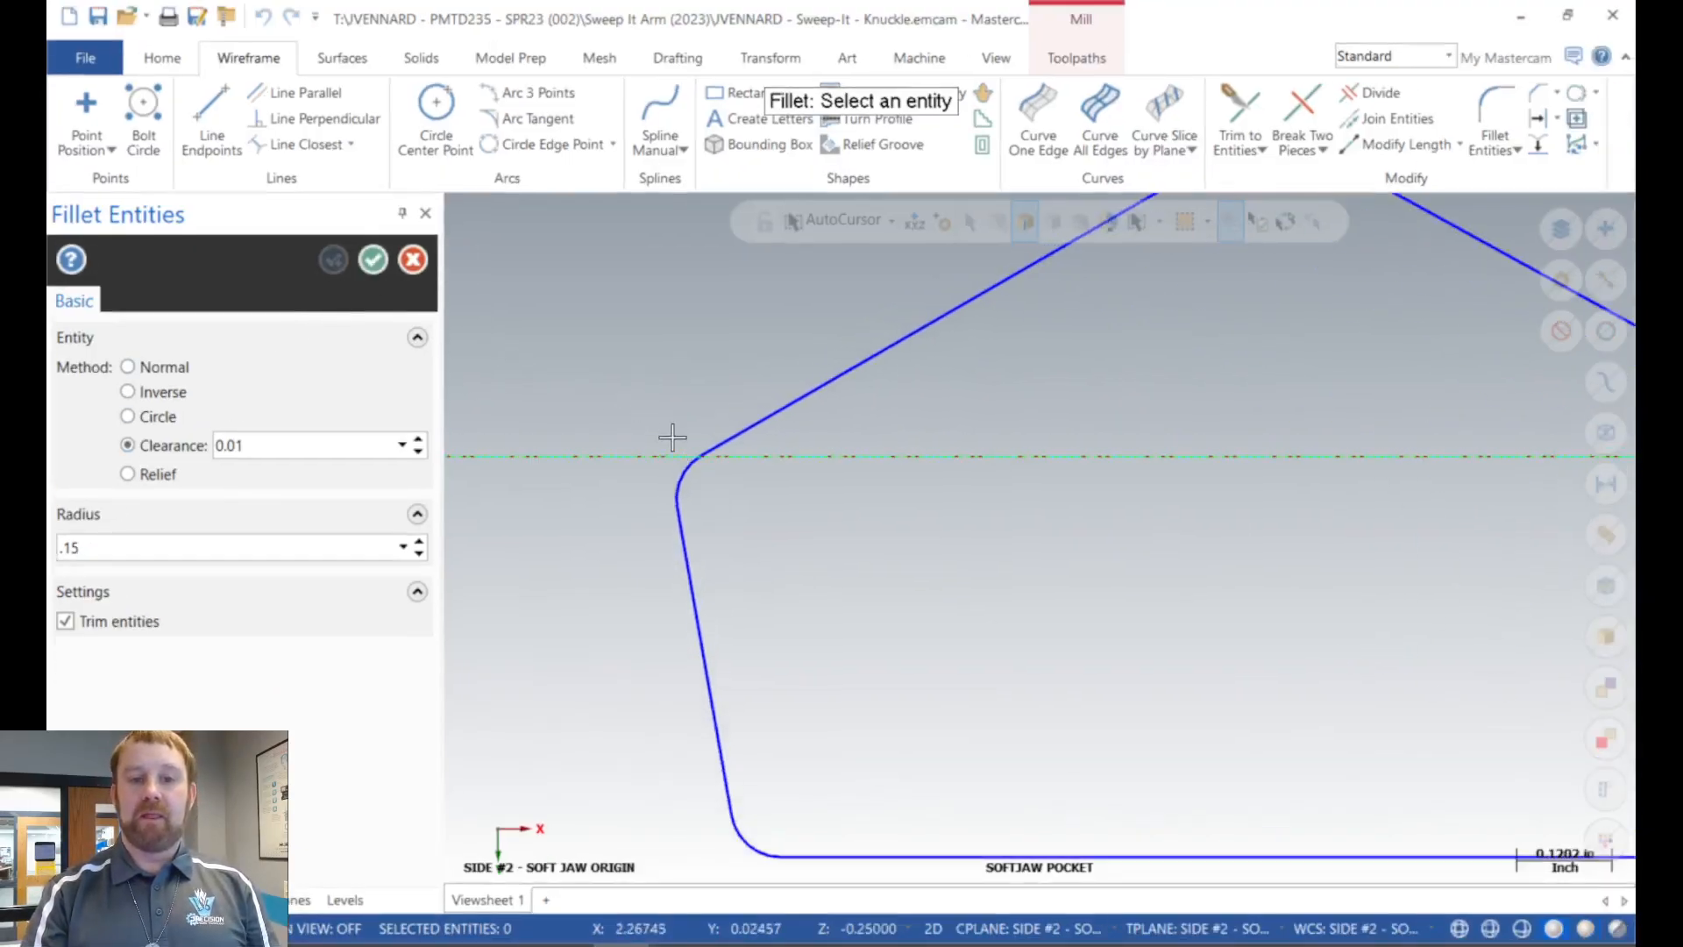
click(691, 556)
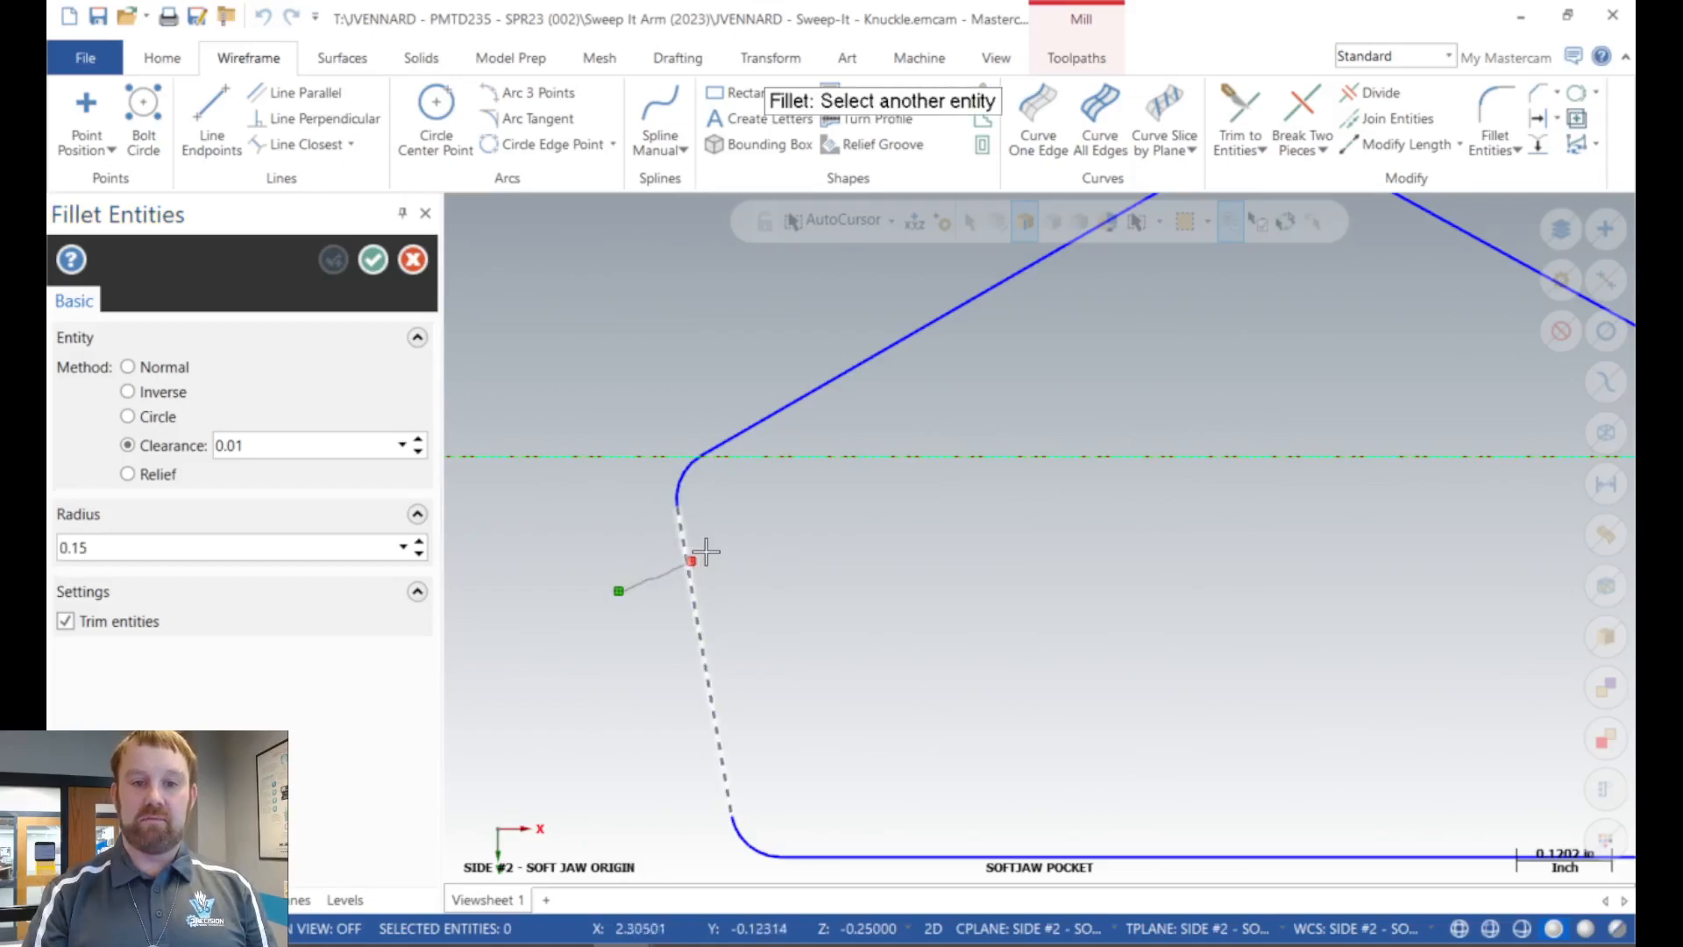
click(759, 419)
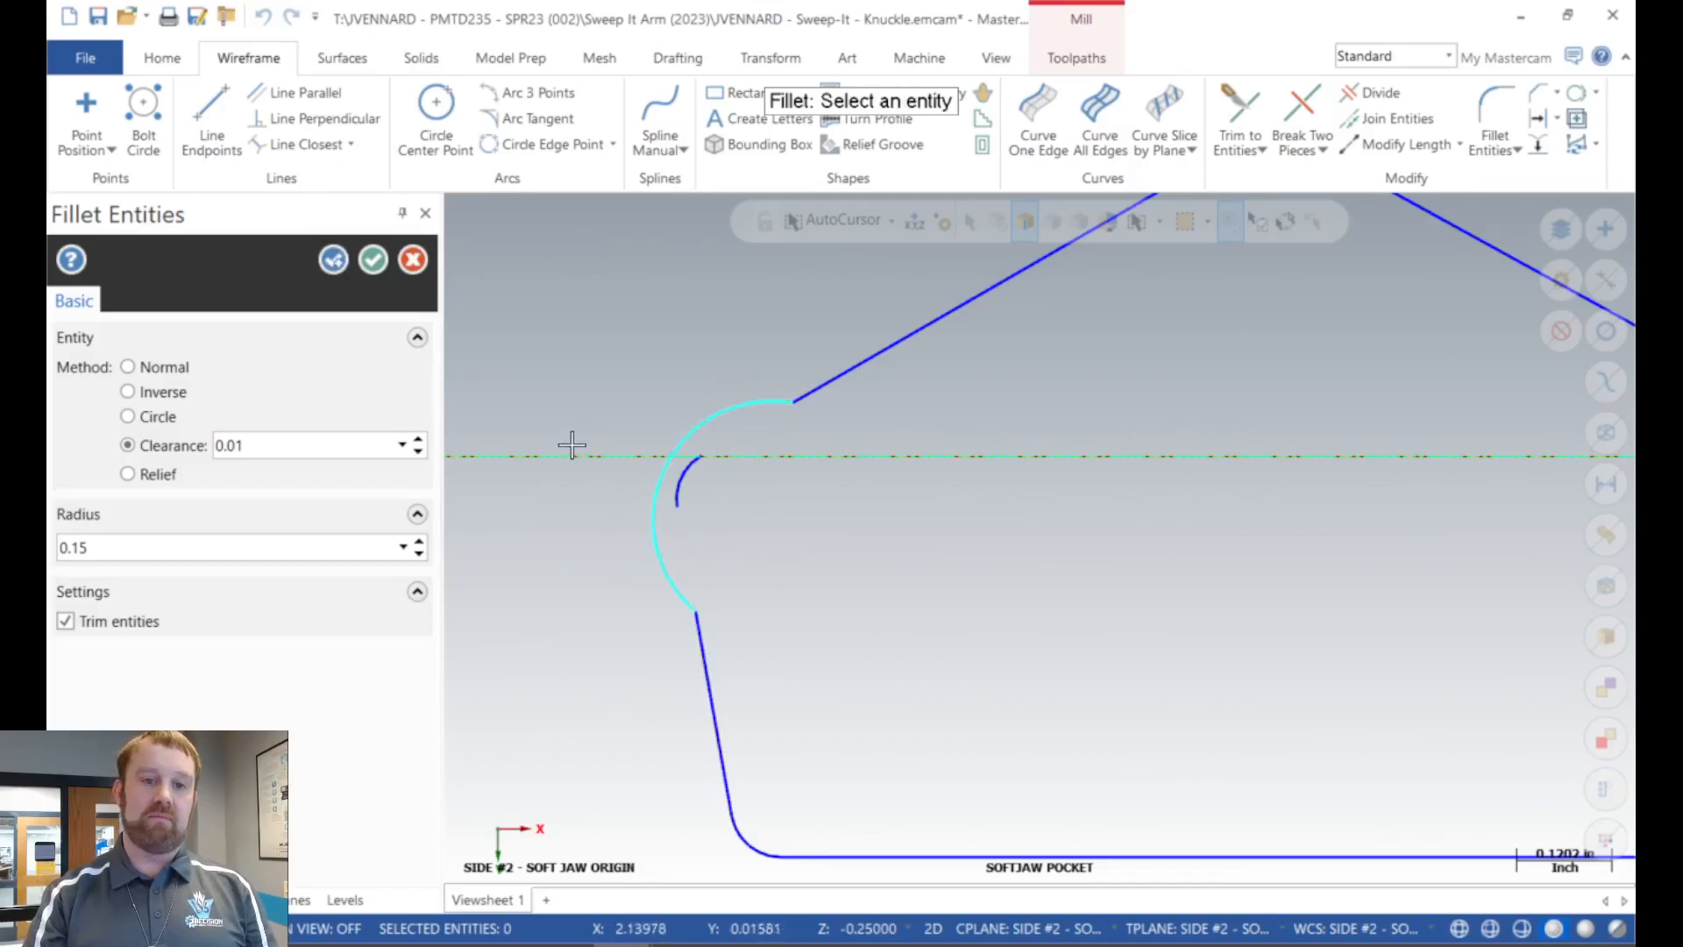
click(723, 742)
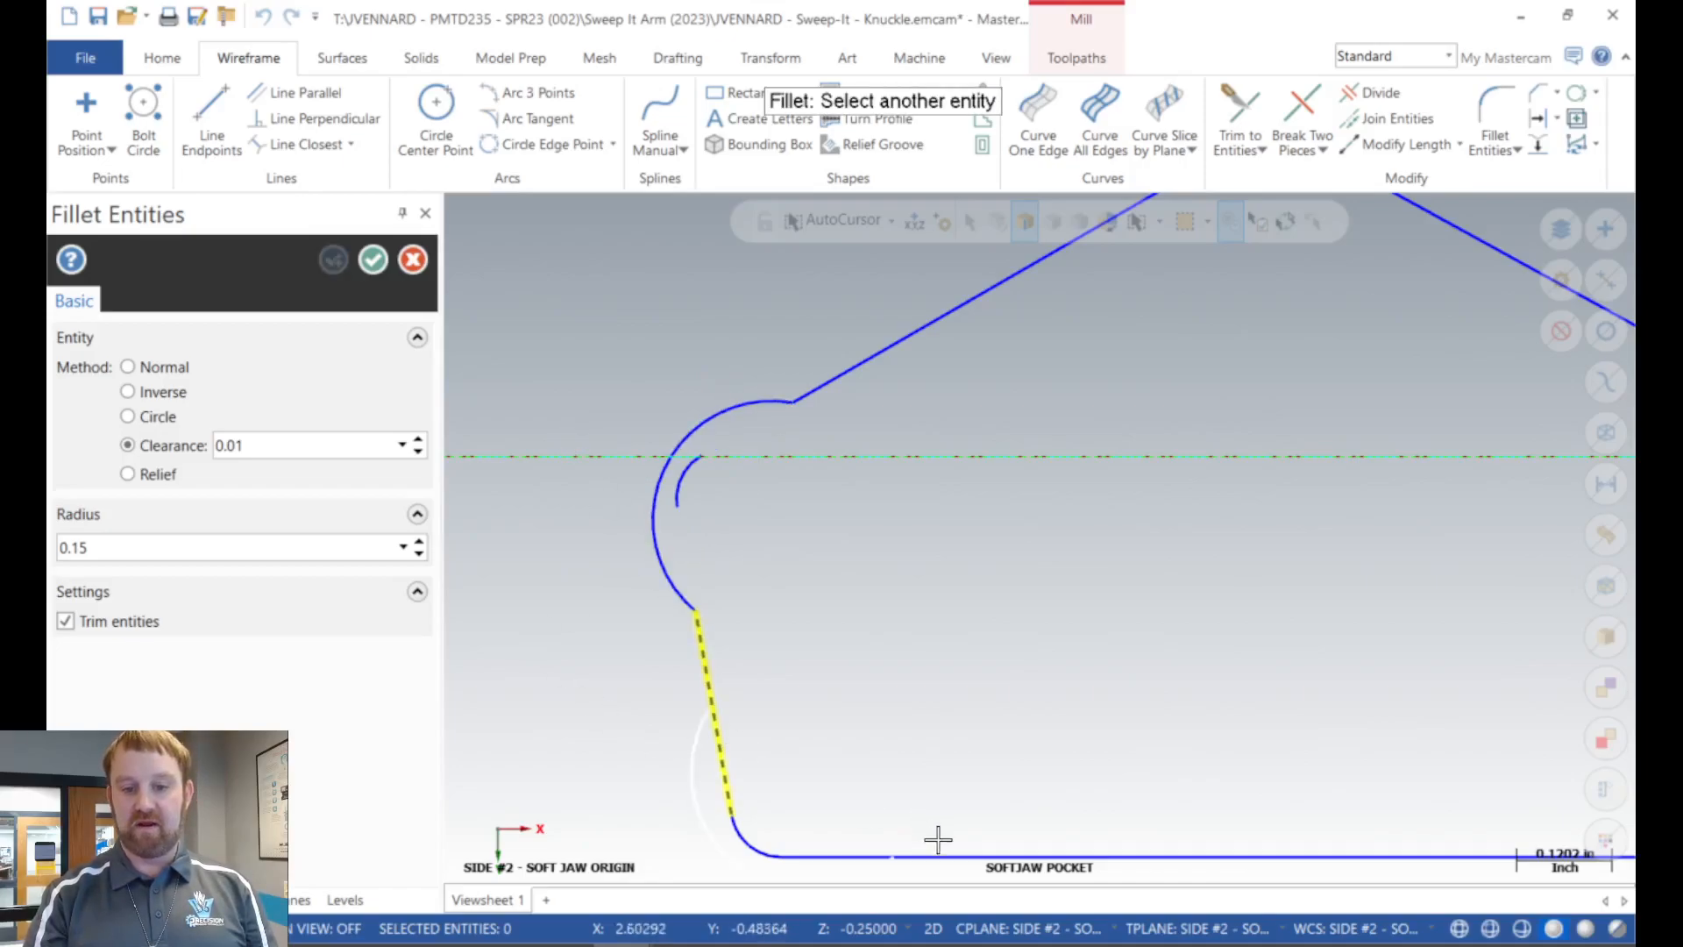
click(911, 851)
scroll(912, 849, down, 3)
scroll(846, 605, up, 4)
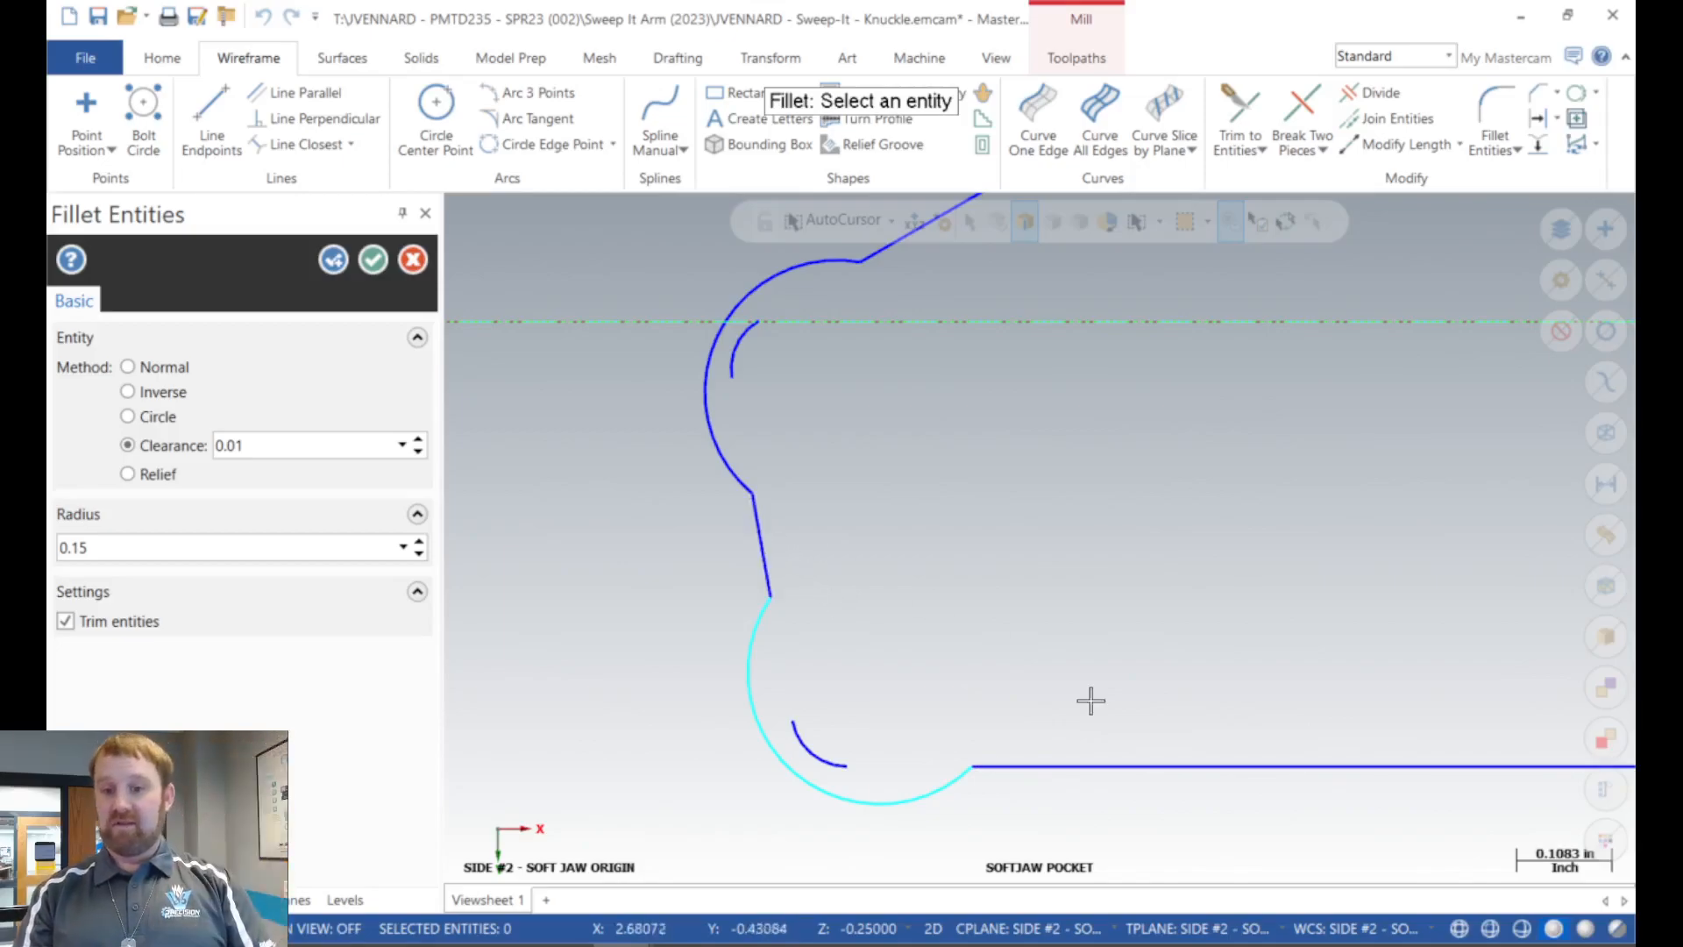
scroll(1130, 762, down, 3)
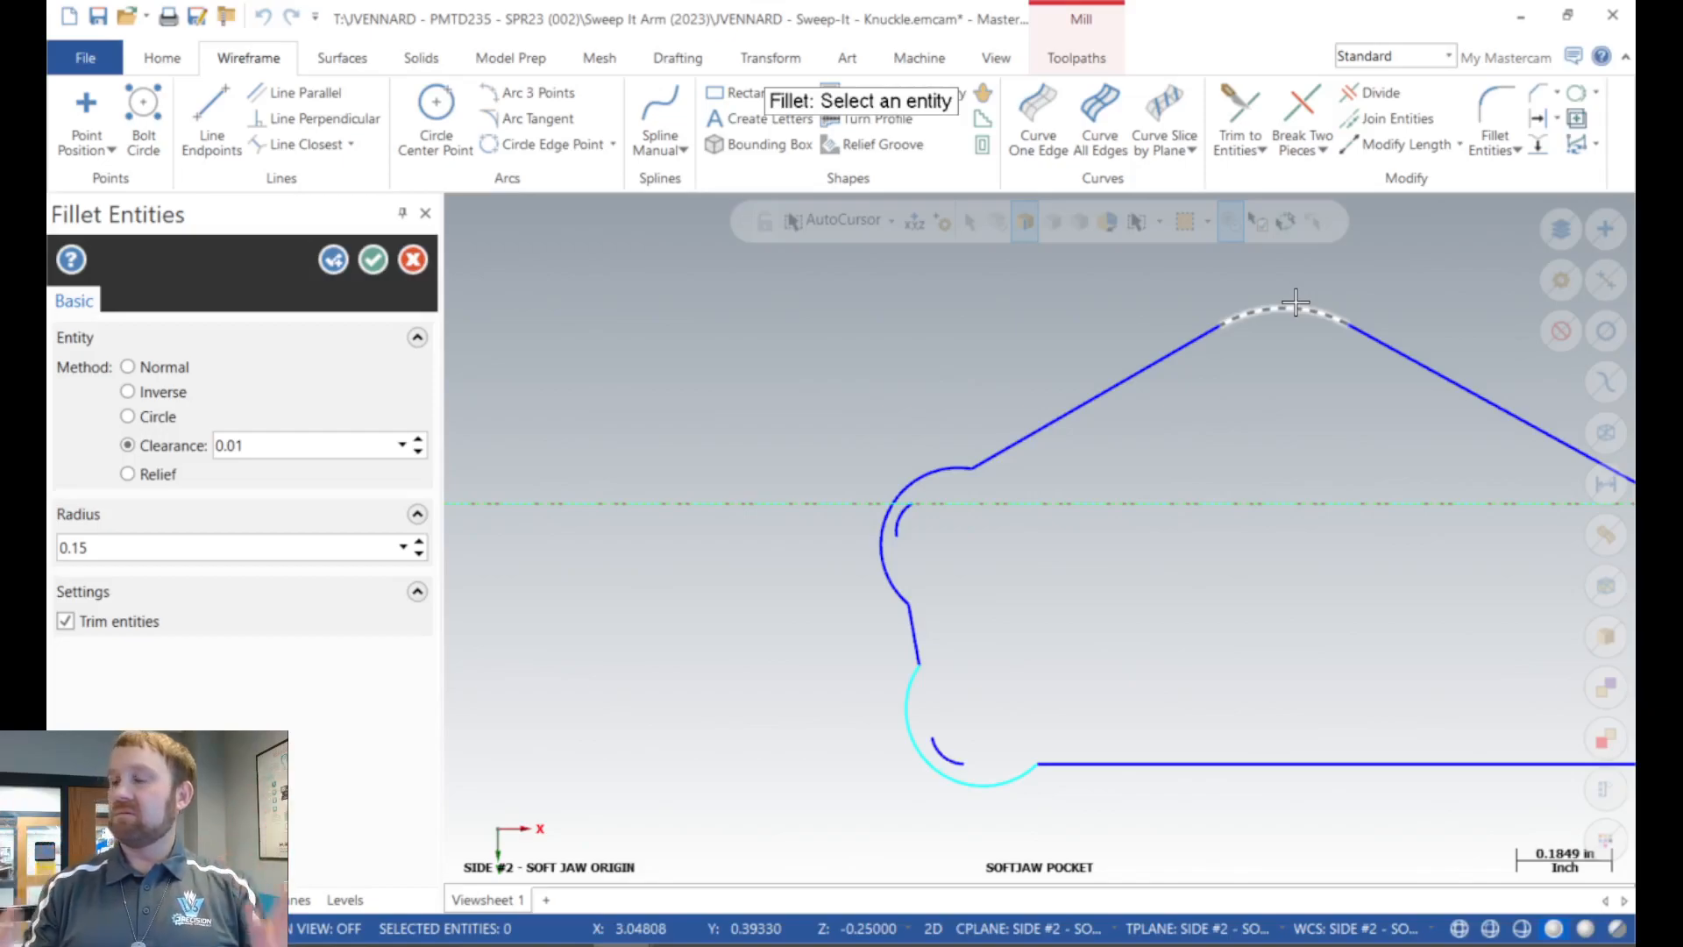
click(372, 260)
Delete the two original small corner arcs left inside the clearance fillets.
click(902, 523)
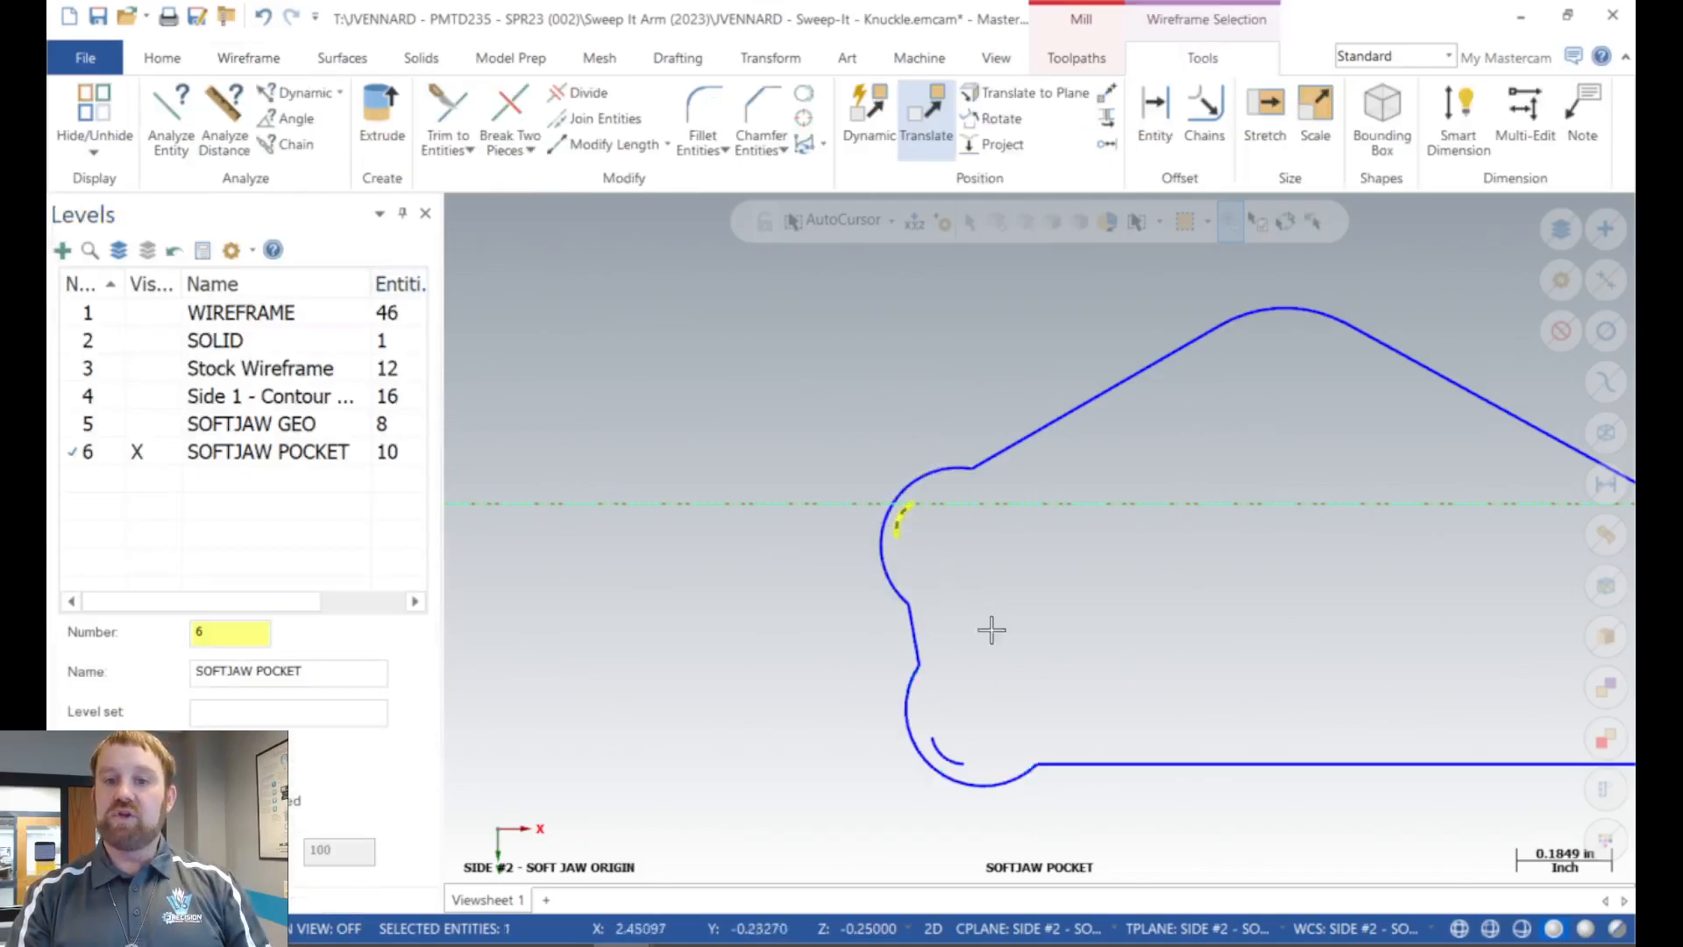
click(951, 743)
key(Delete)
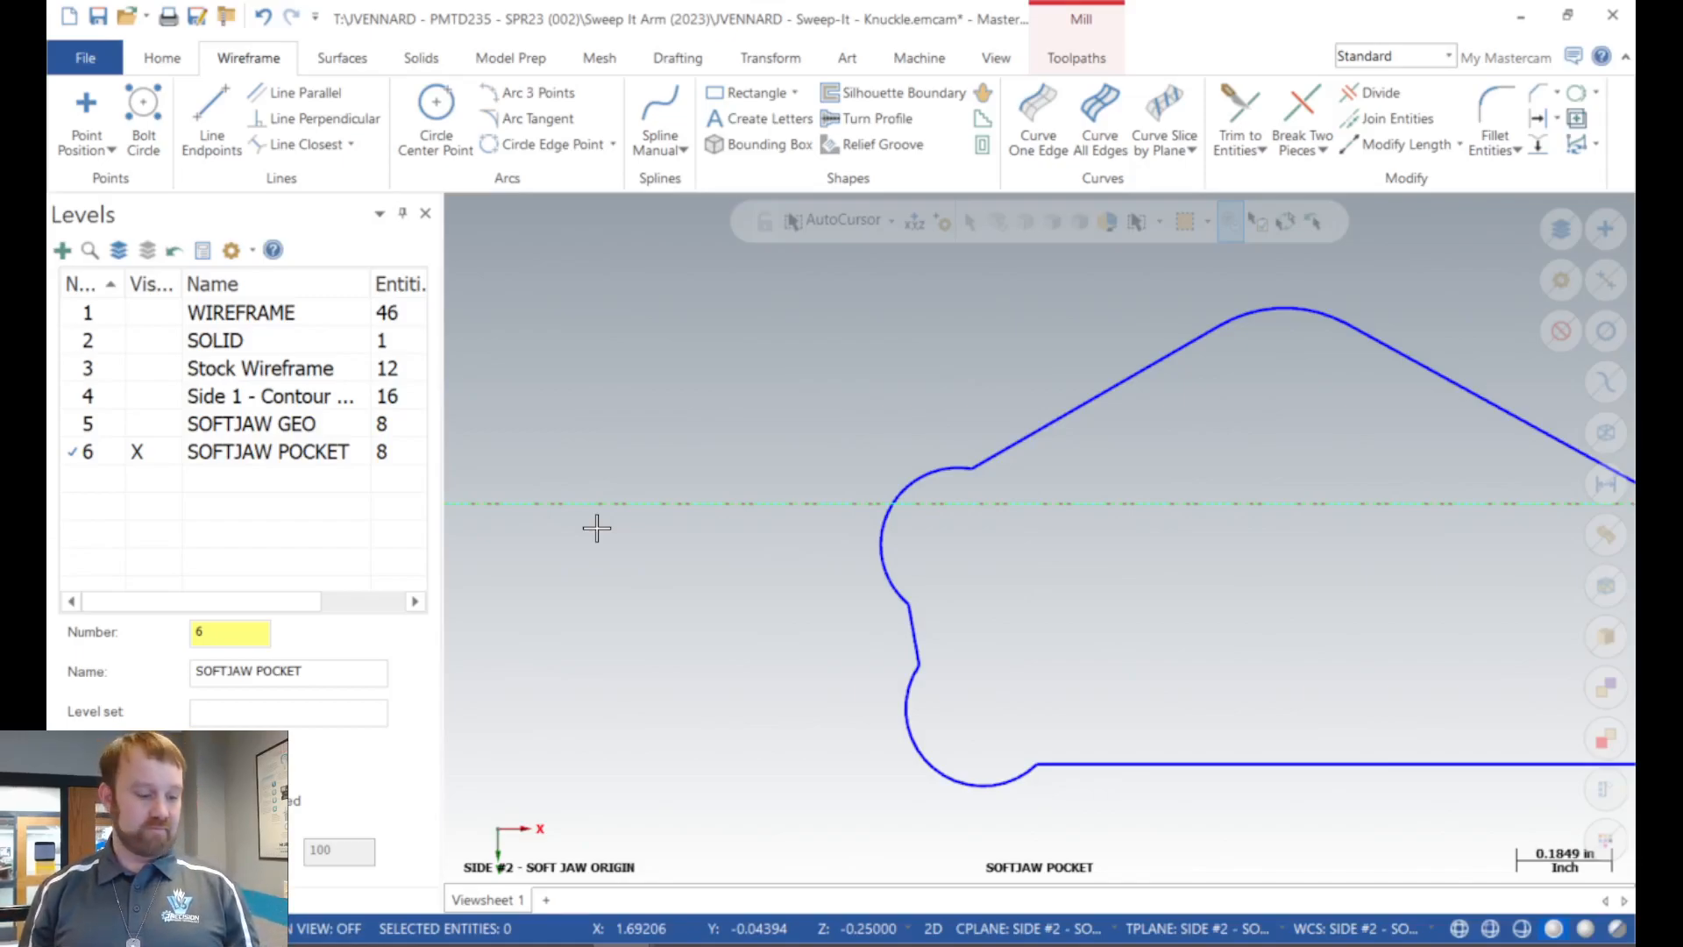
key(alt+F1)
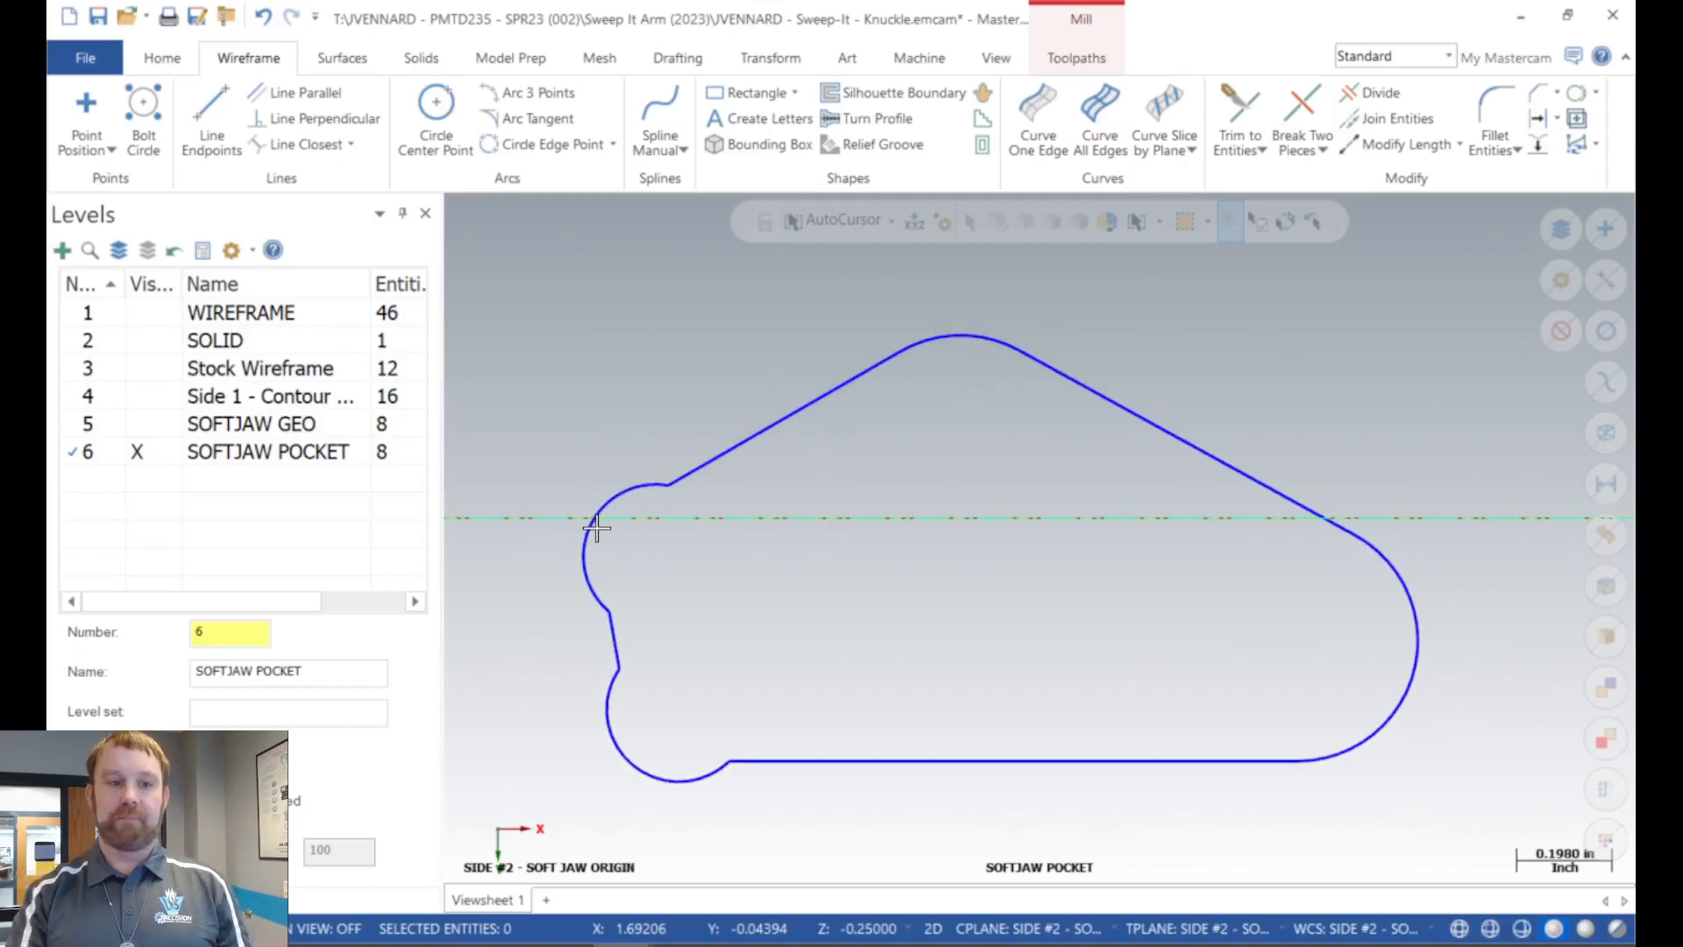
Compare the relieved pocket outline with the solid in isometric view by temporarily showing the SOLID level.
click(138, 342)
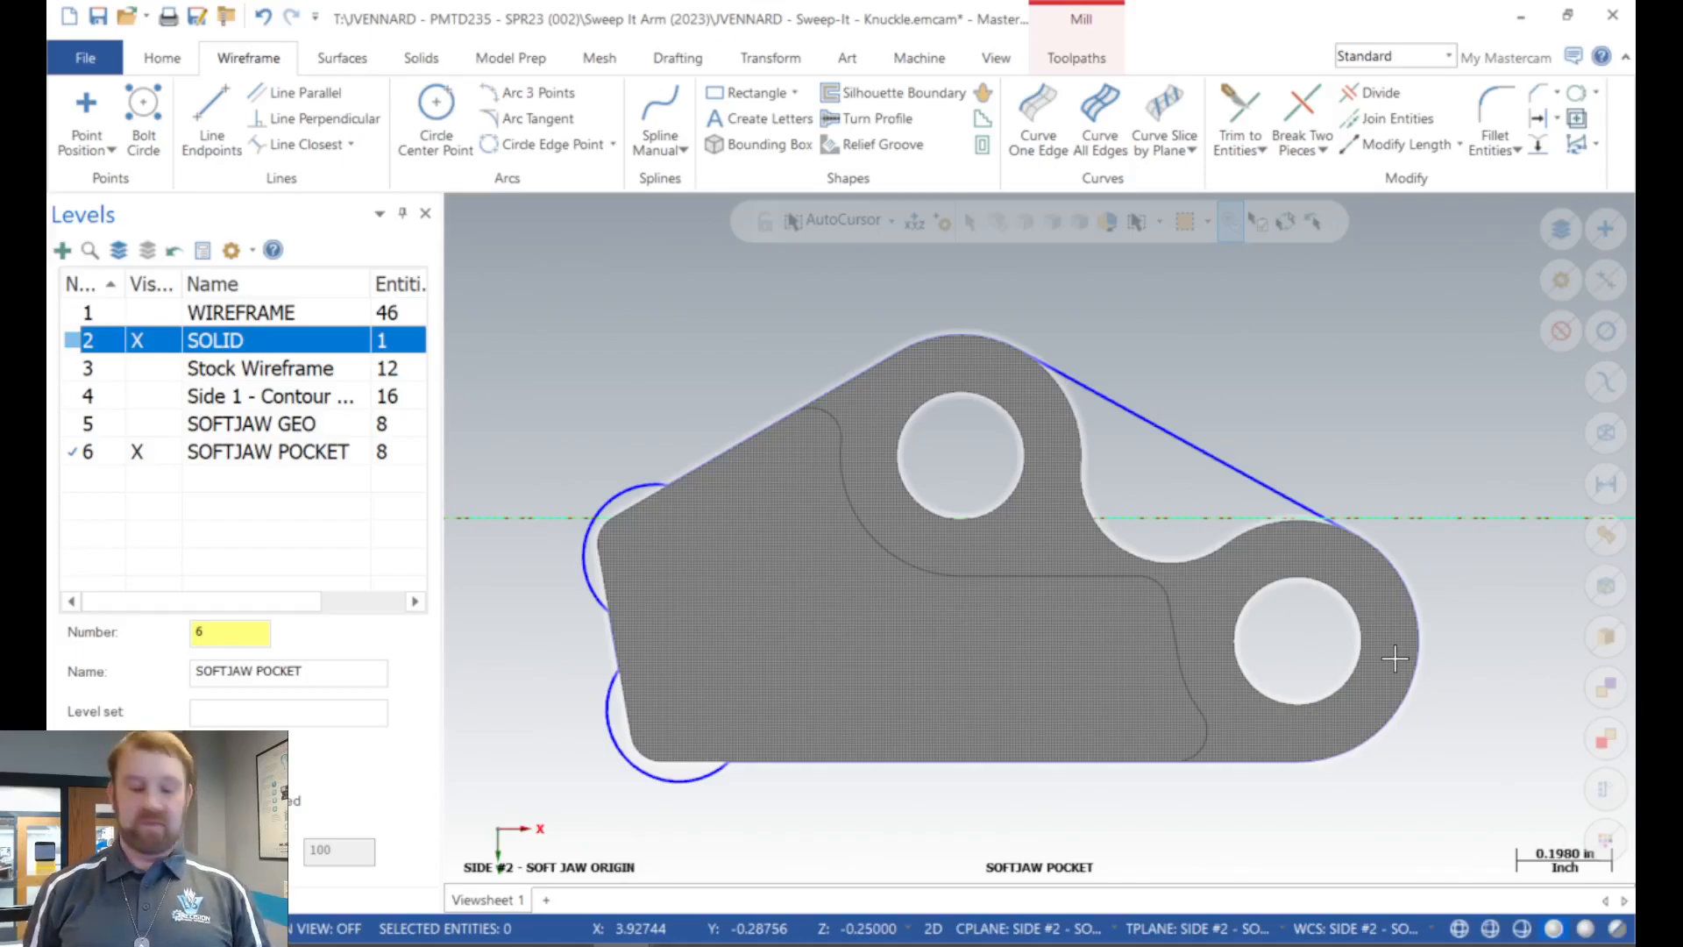
key(alt+7)
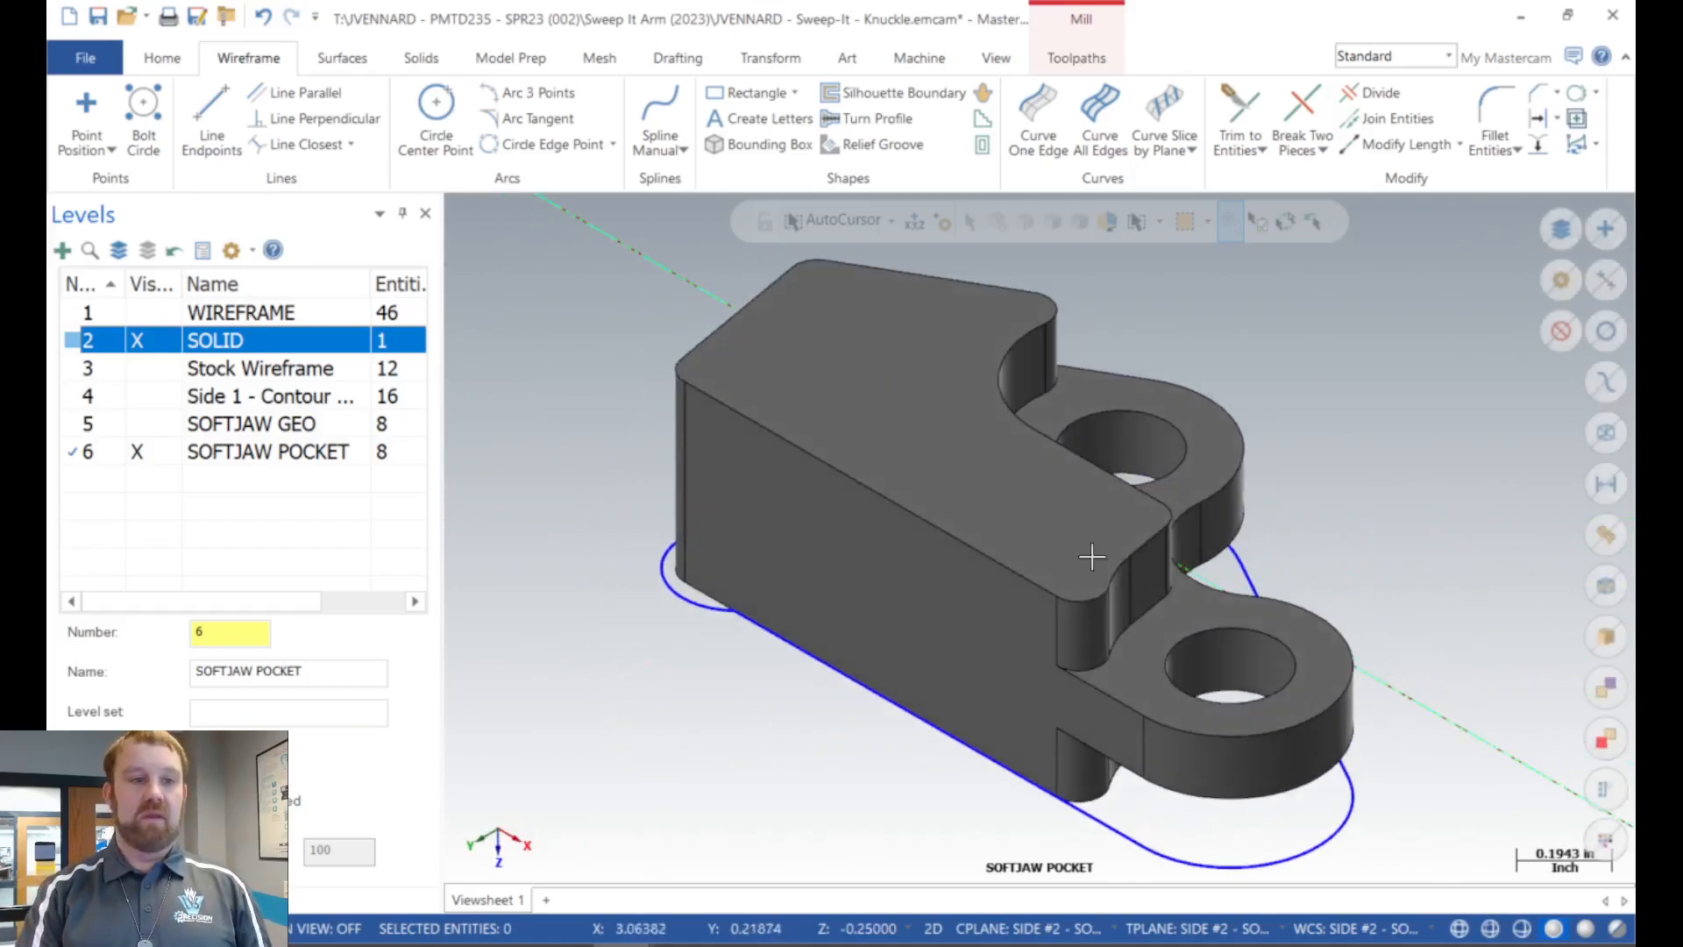
click(139, 341)
scroll(815, 606, down, 4)
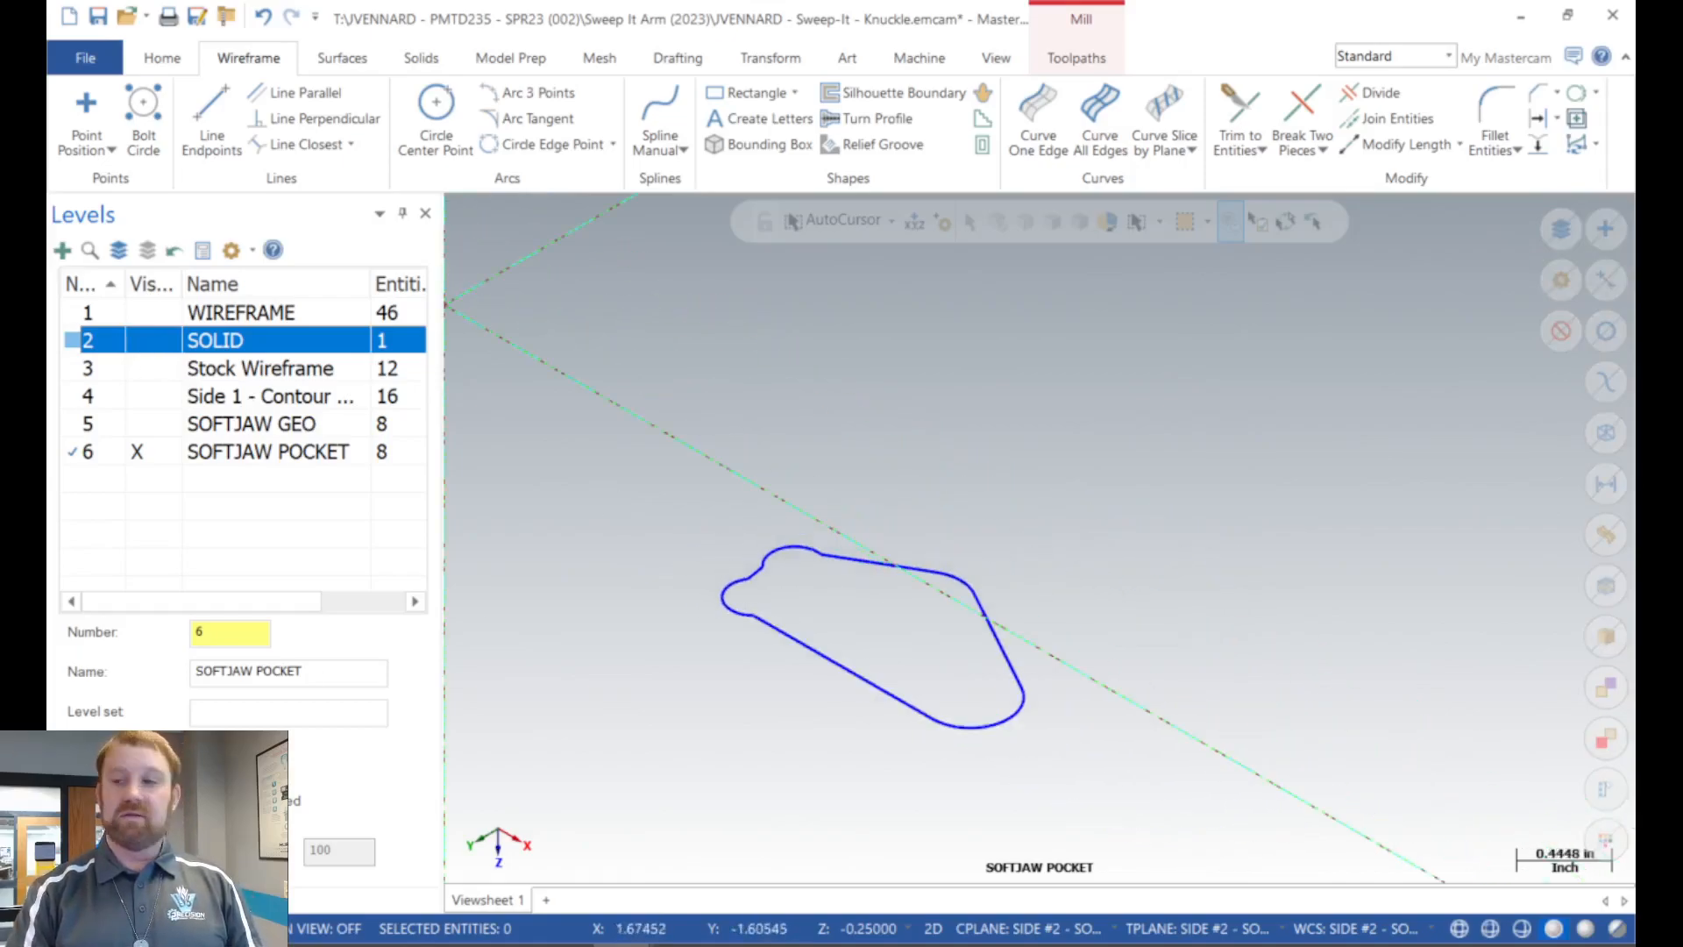
Display the Toolpaths manager and save the file.
key(alt+o)
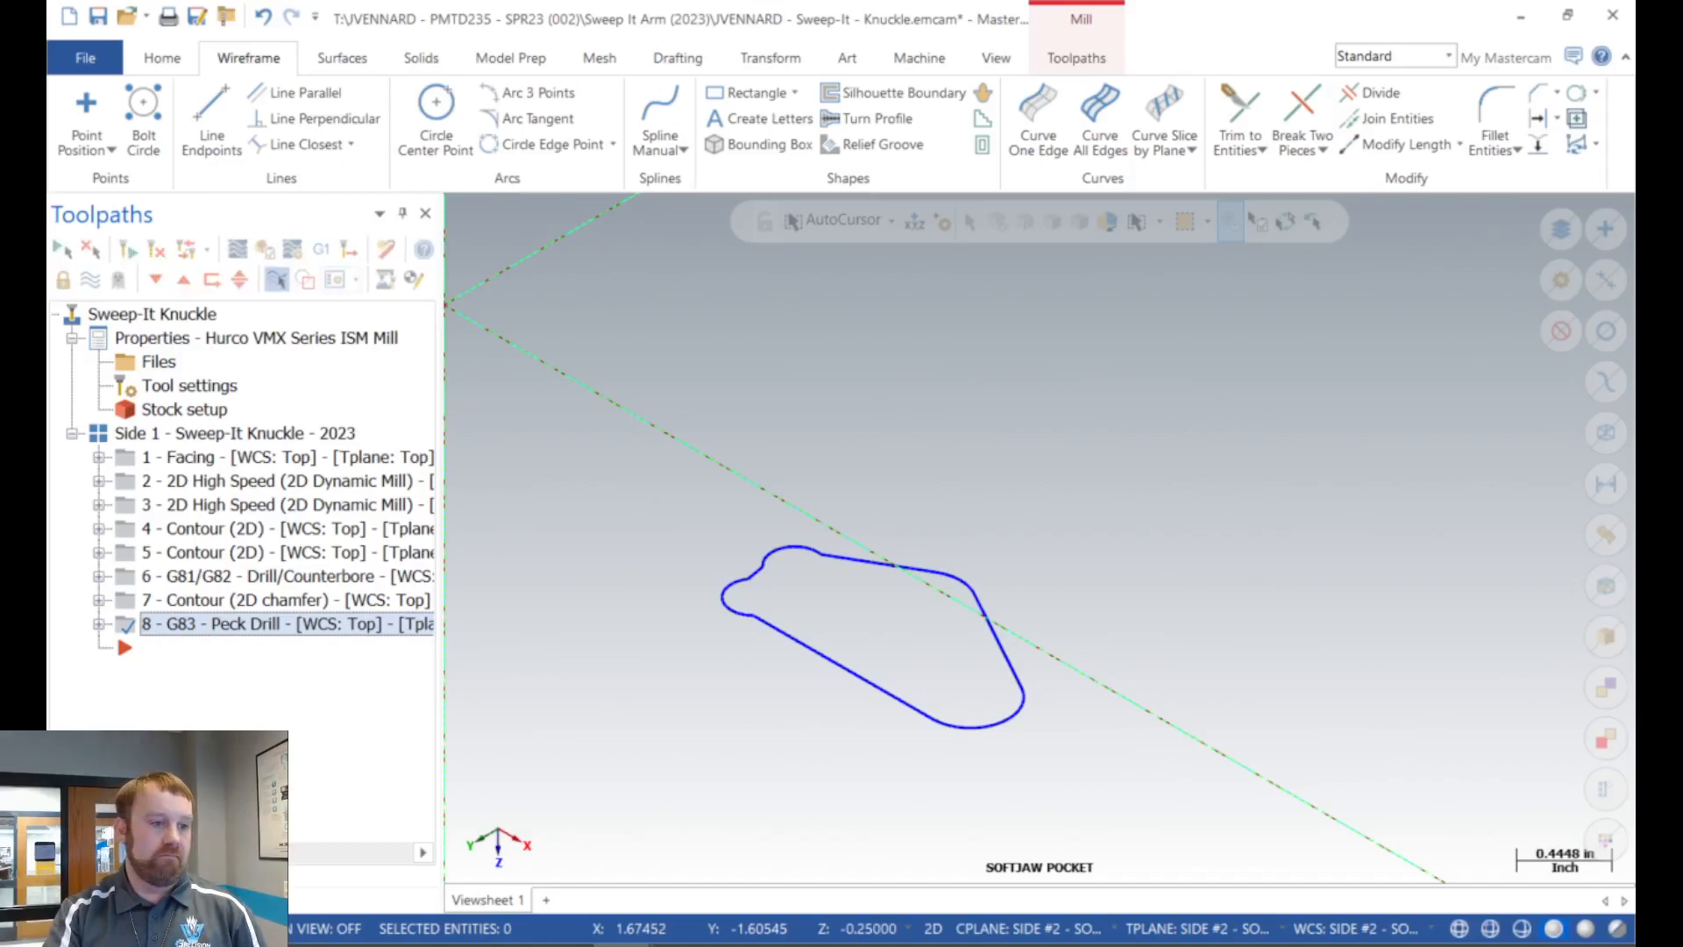
key(ctrl+s)
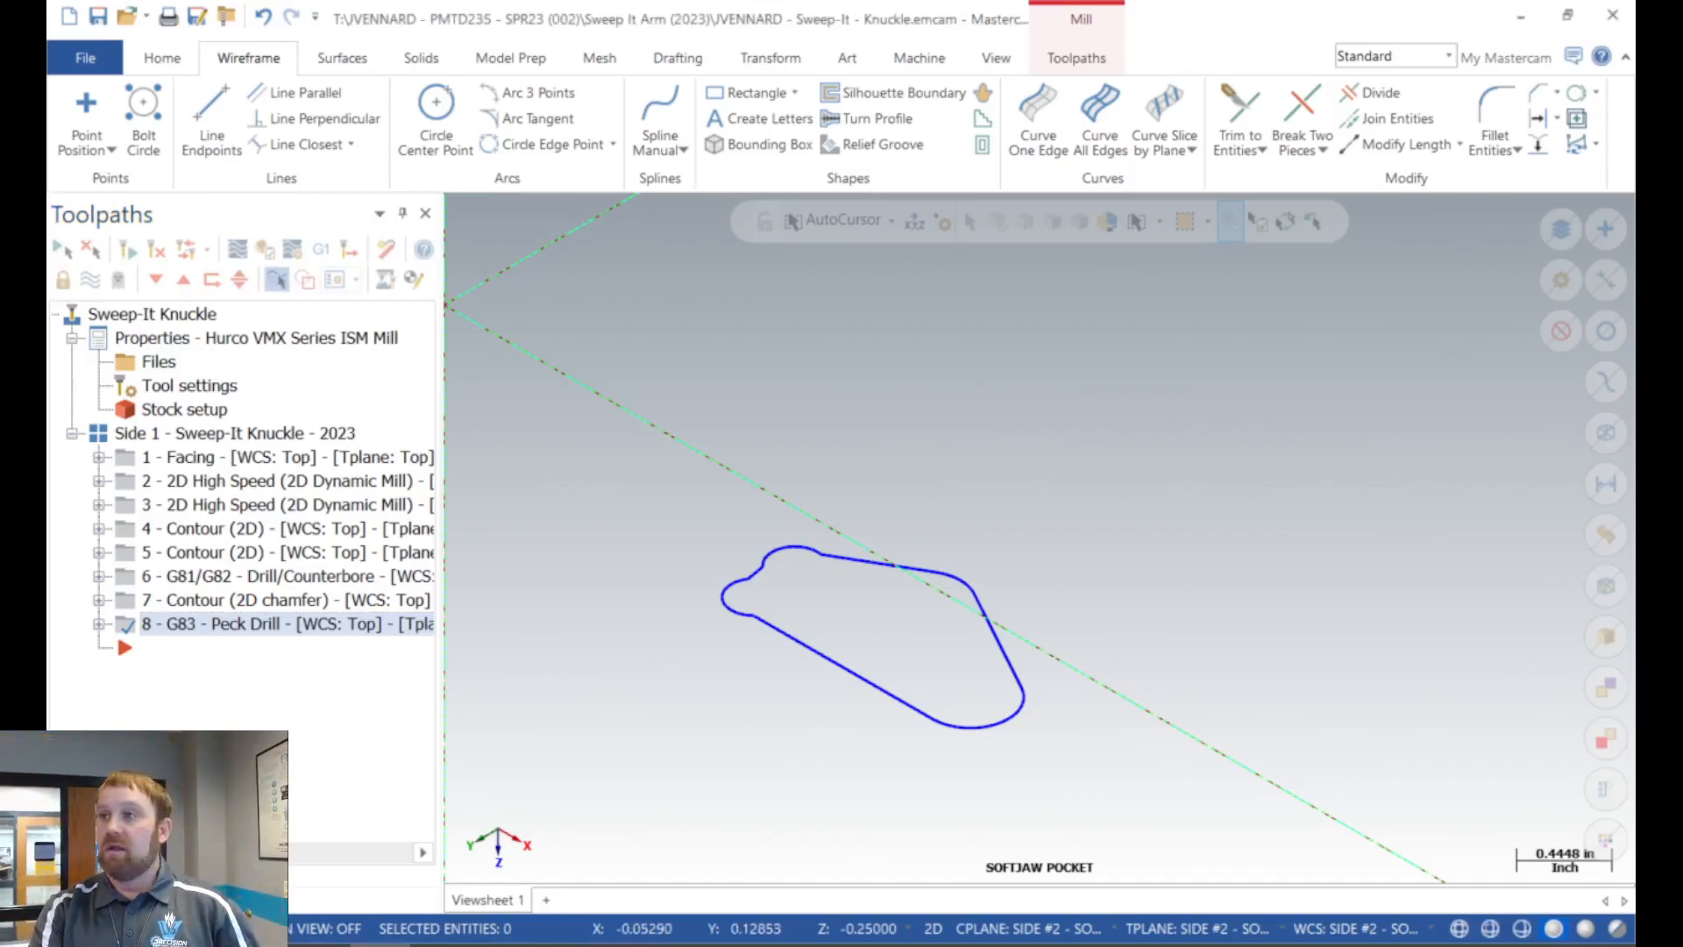
scroll(764, 460, down, 2)
scroll(762, 468, up, 1)
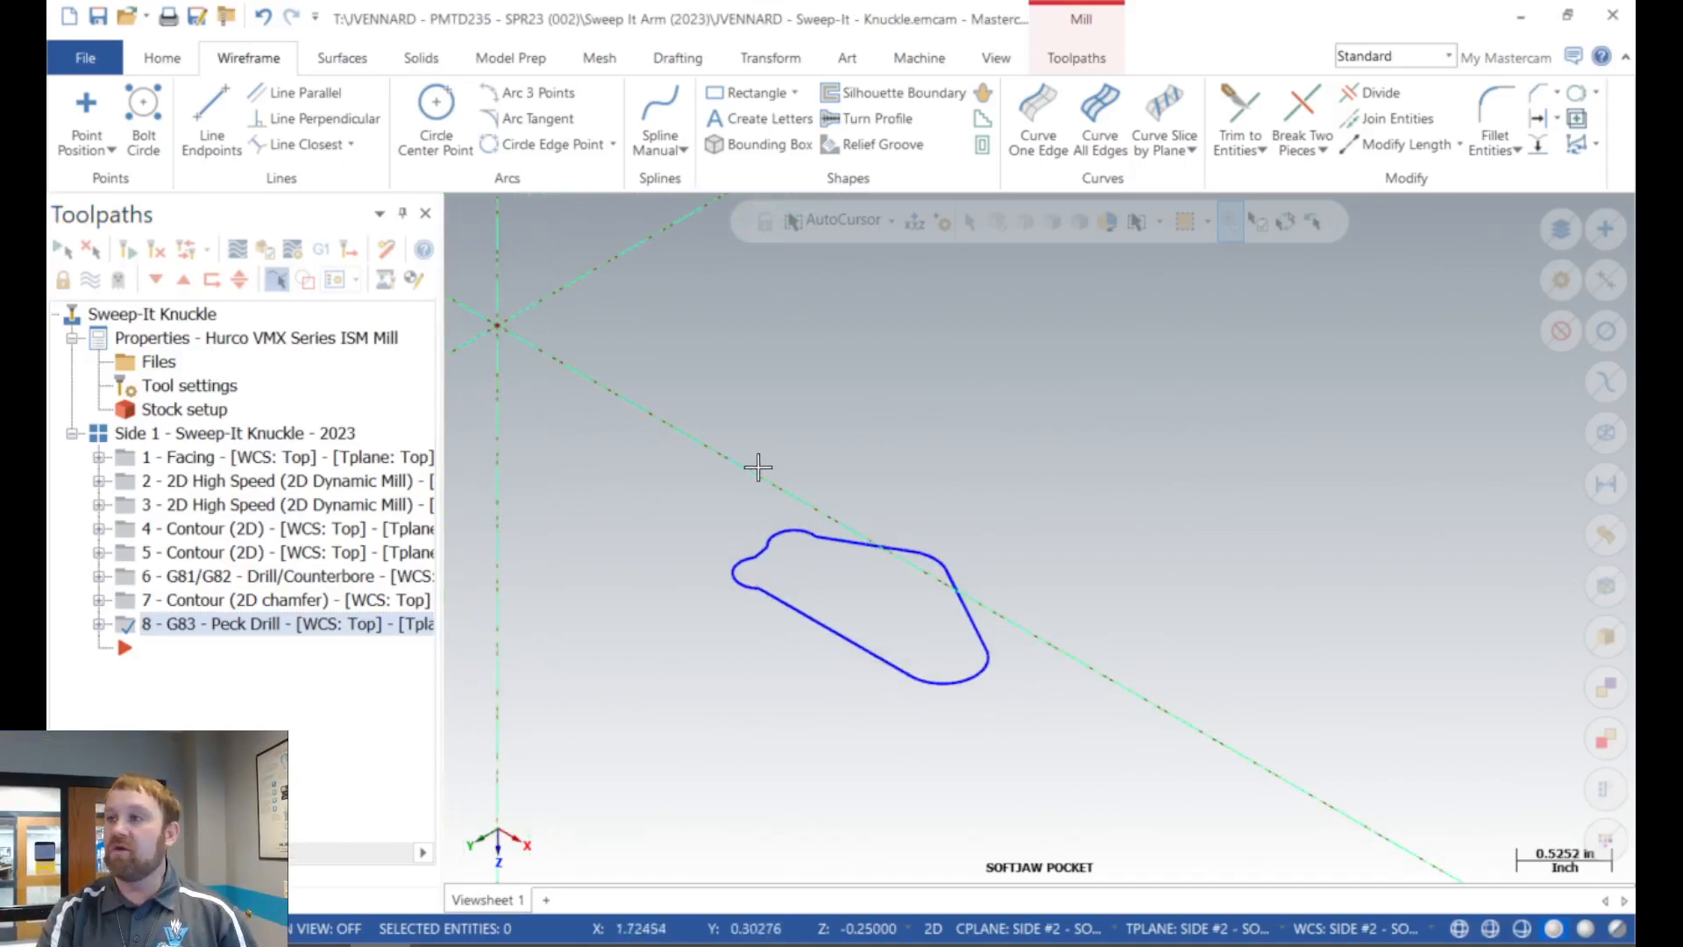
Add a new toolpath group to the Sweep-It Knuckle machine group.
right_click(148, 317)
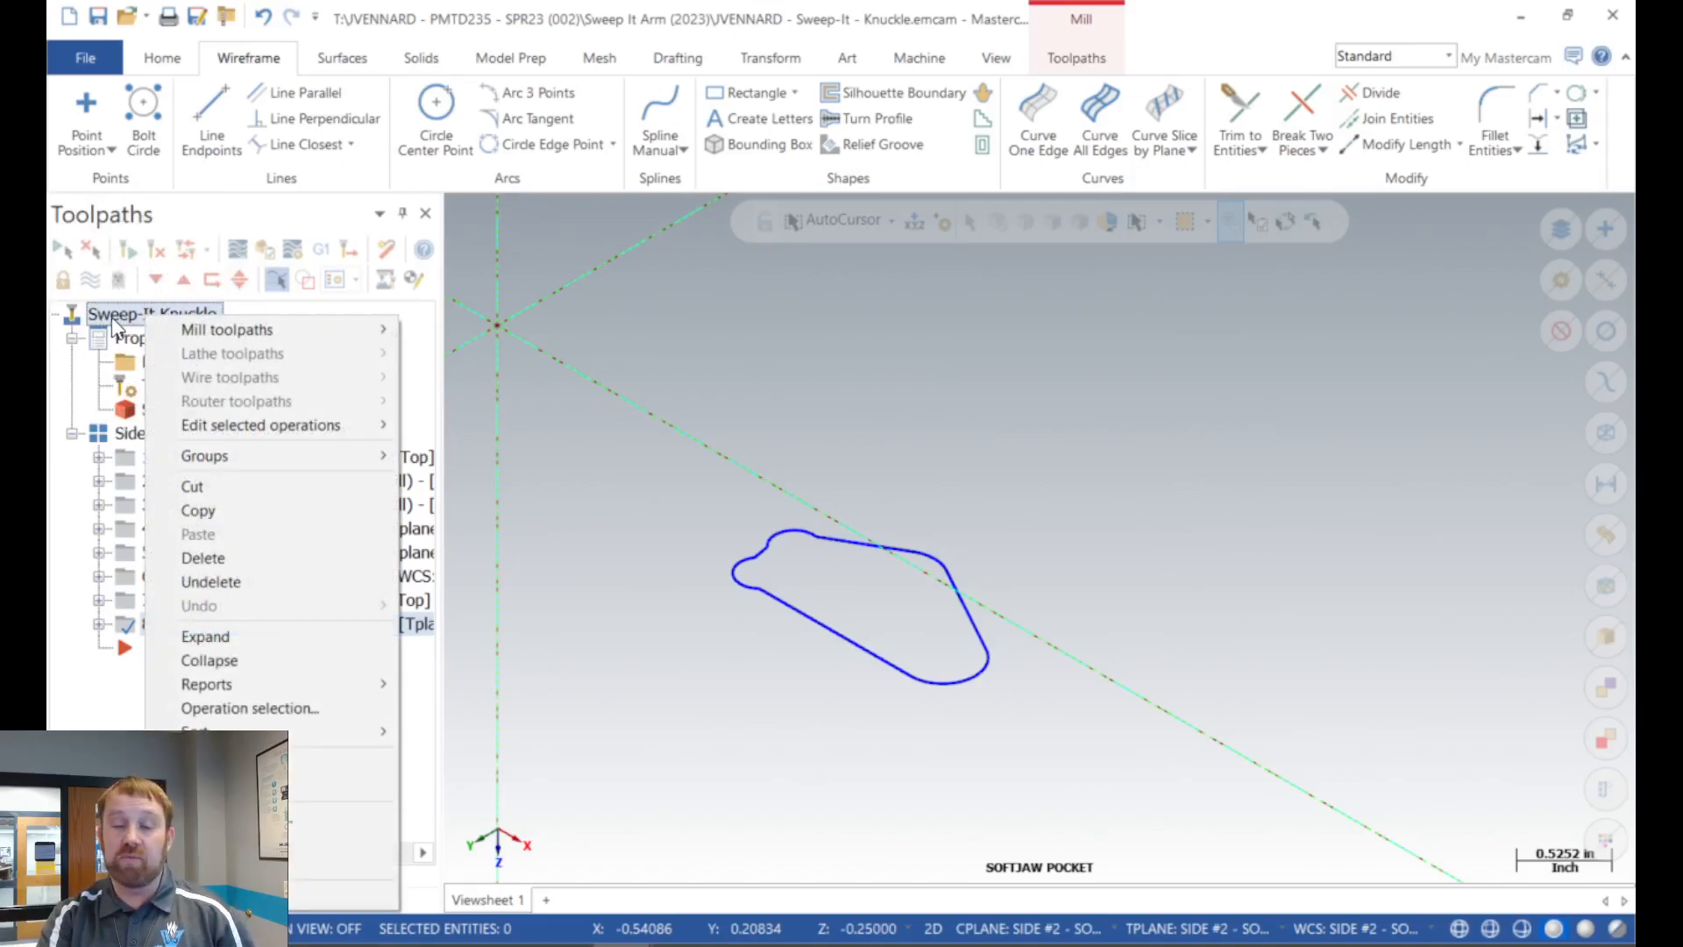
click(114, 322)
right_click(114, 322)
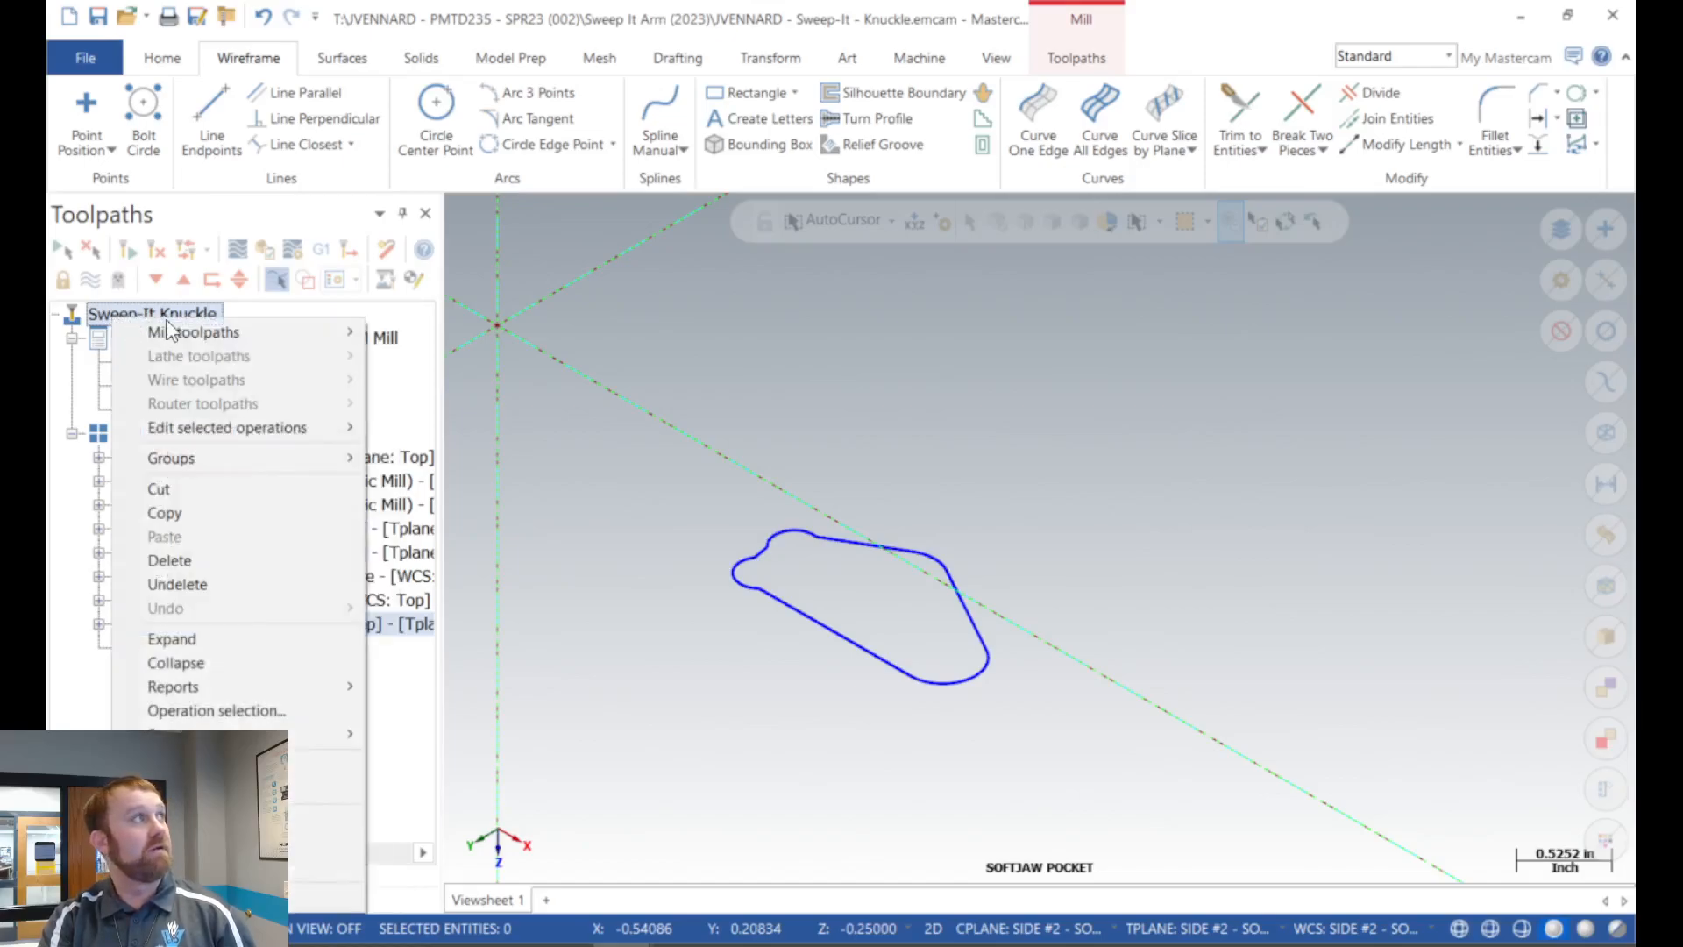
mouse_move(230, 458)
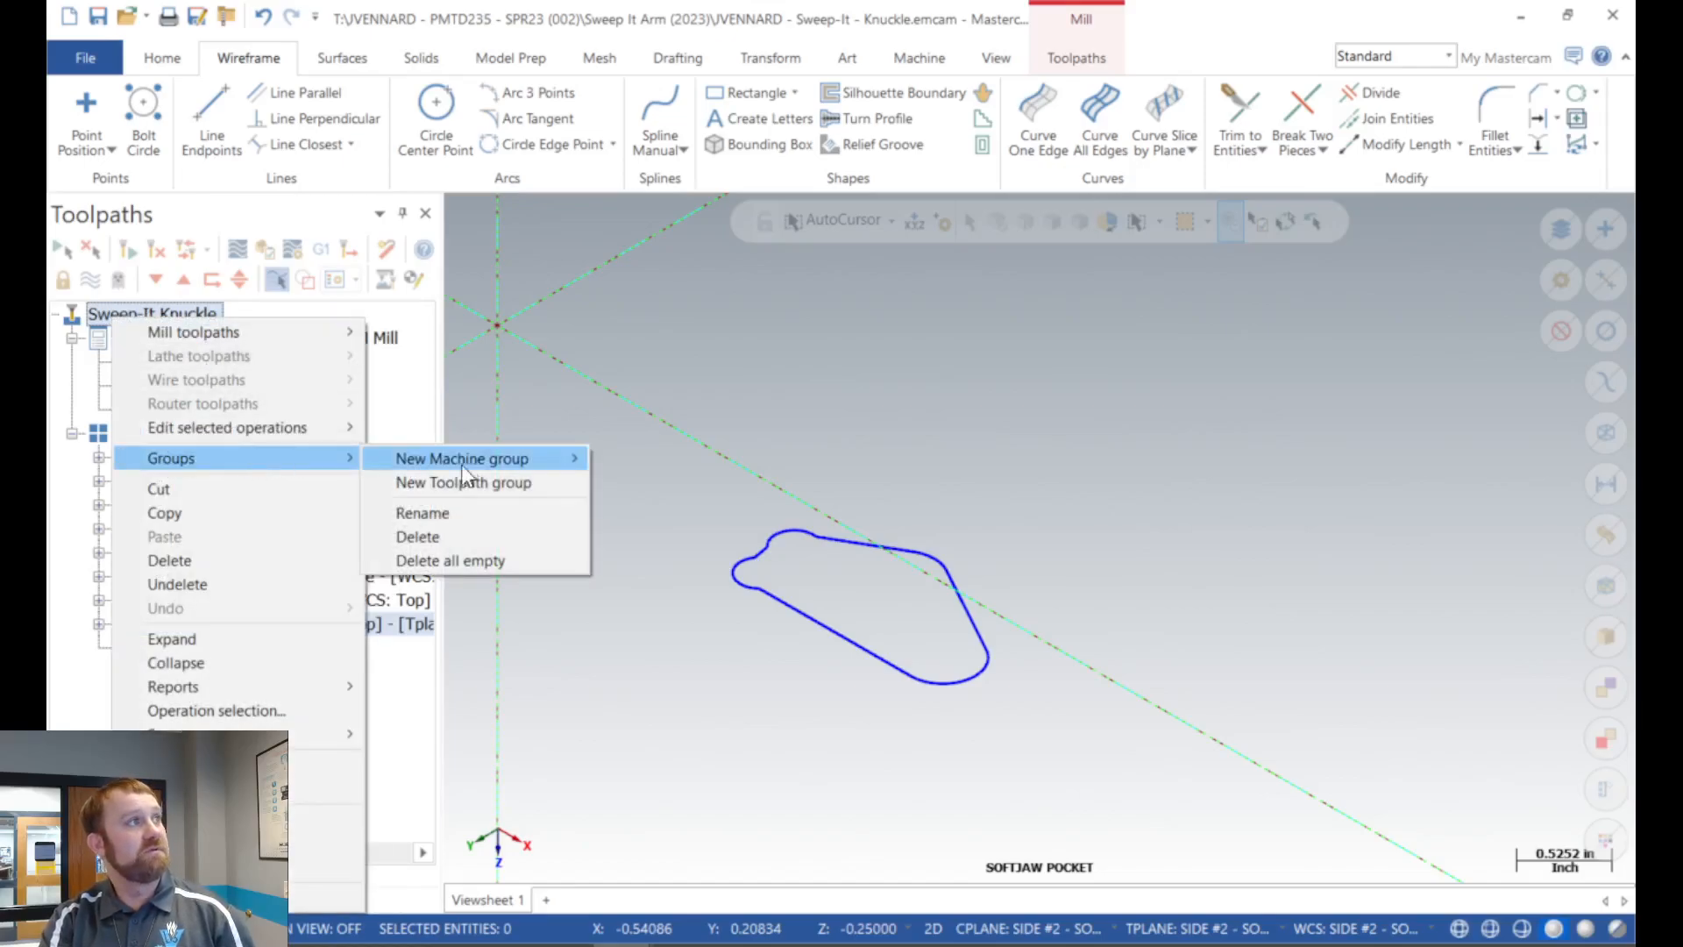
click(508, 482)
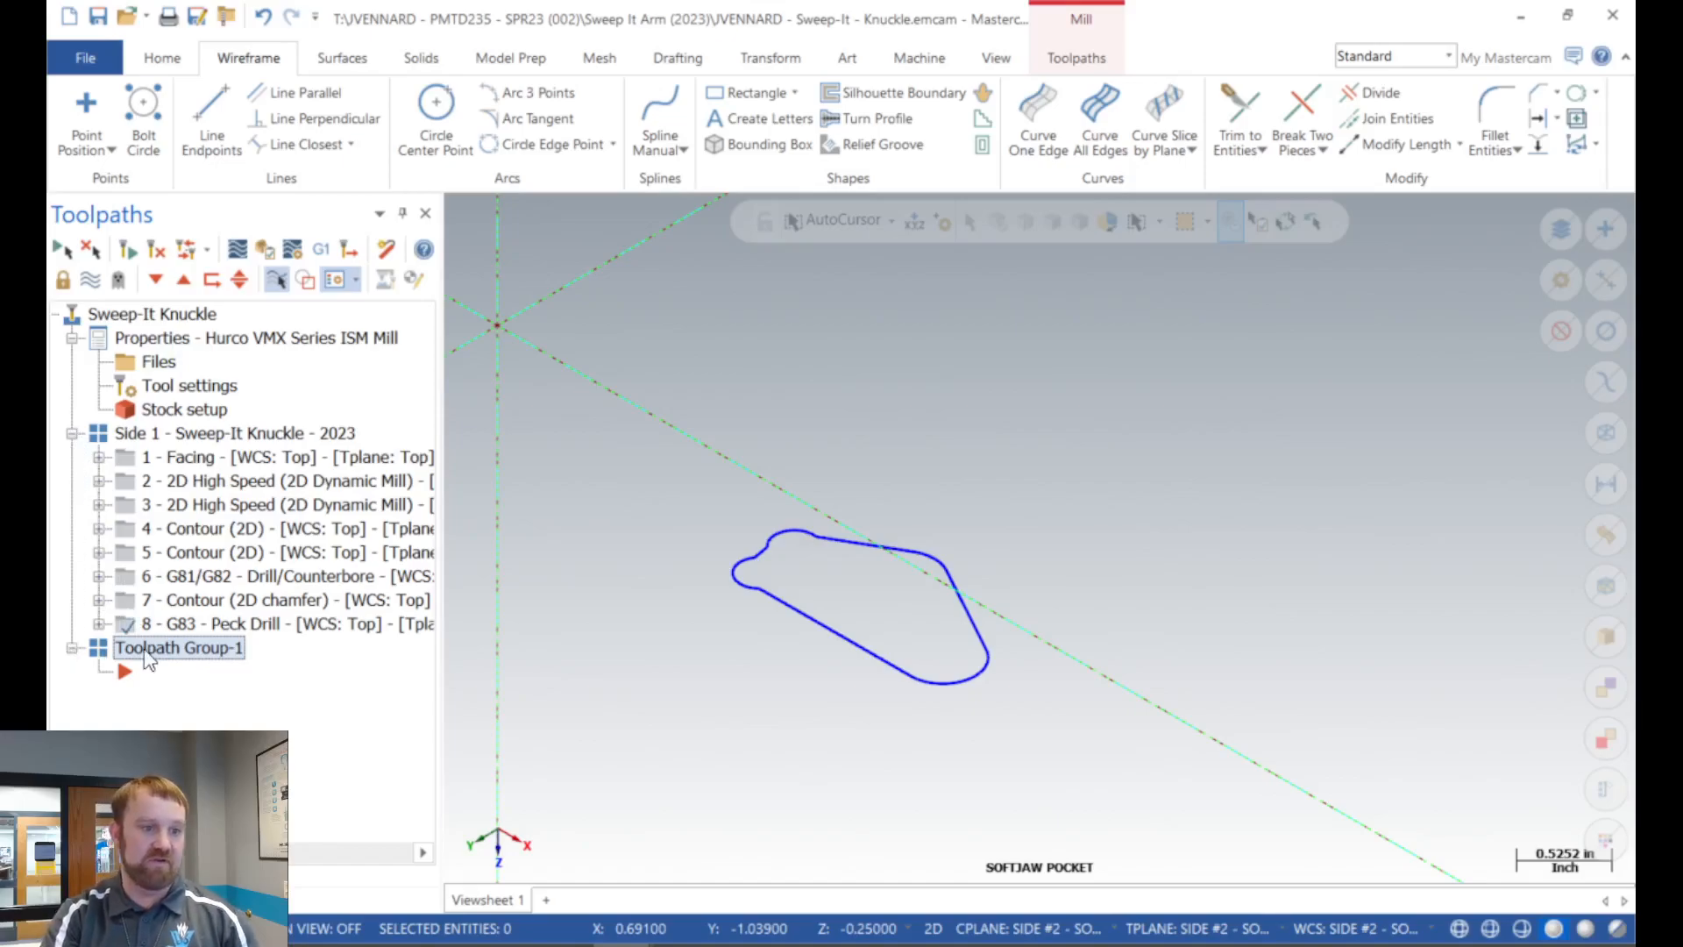
Name the new toolpath group "Soft Jaw - Side #2".
click(146, 651)
text(SOFT JAW)
key(BackSpace)
key(BackSpace)
key(BackSpace)
key(BackSpace)
key(BackSpace)
key(BackSpace)
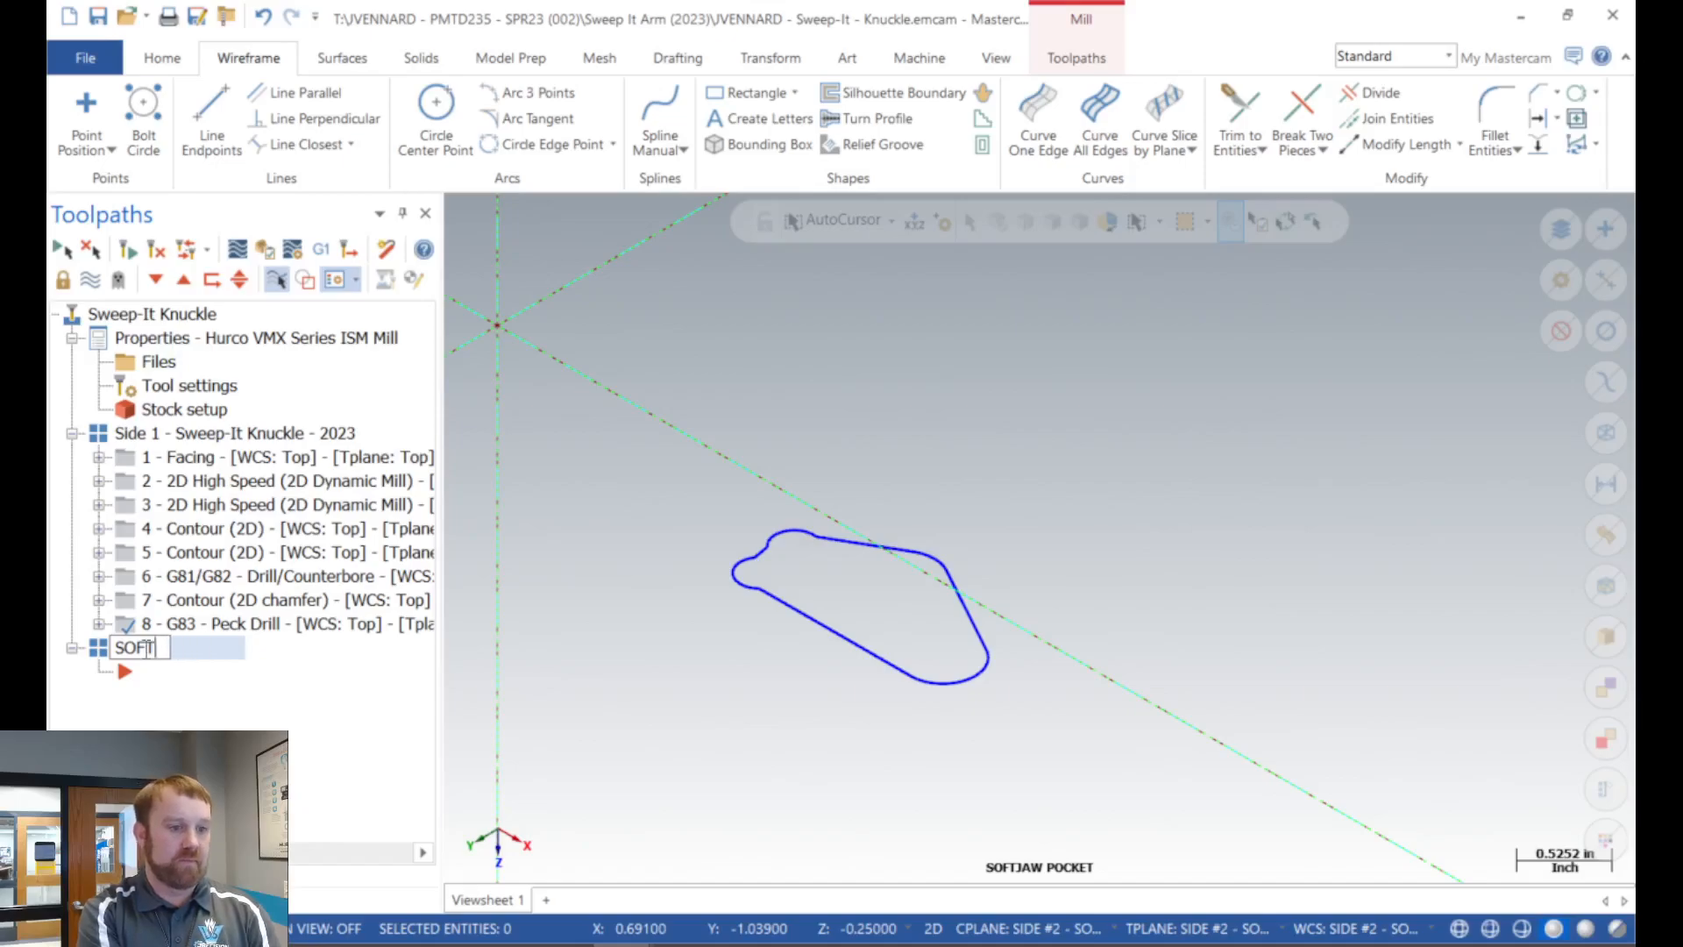
text(oft Jaw - Side #2)
key(Return)
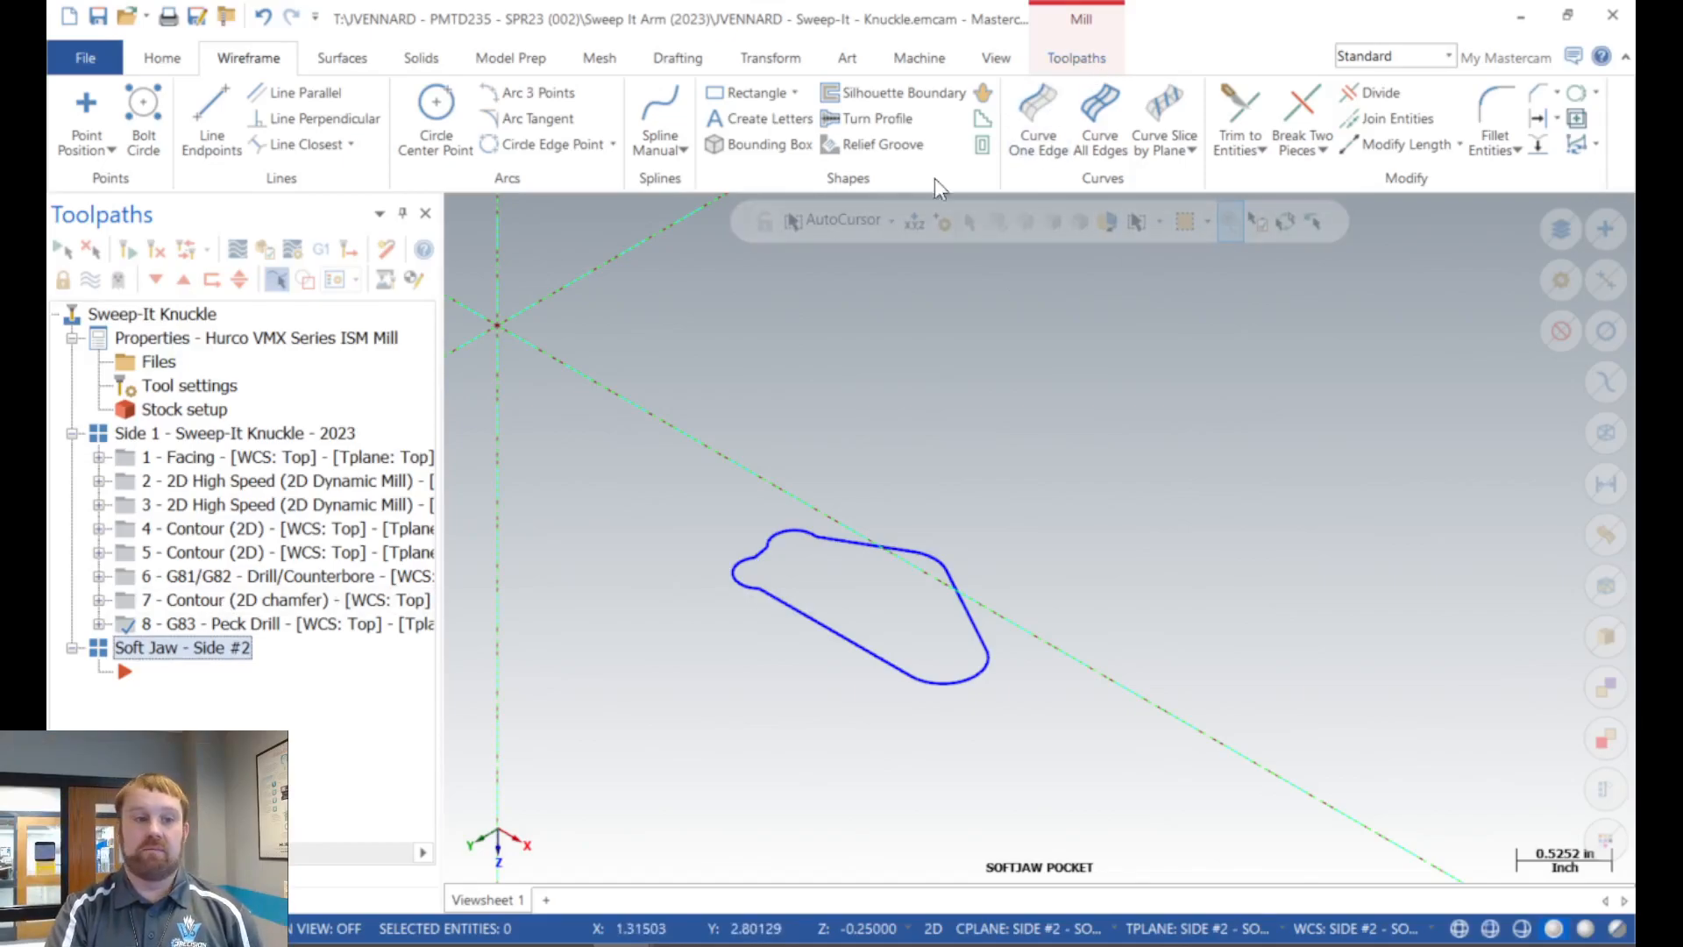
Place the insertion point in the Soft Jaw - Side #2 group and check which plane is set as WCS, construction plane and tool plane.
click(144, 677)
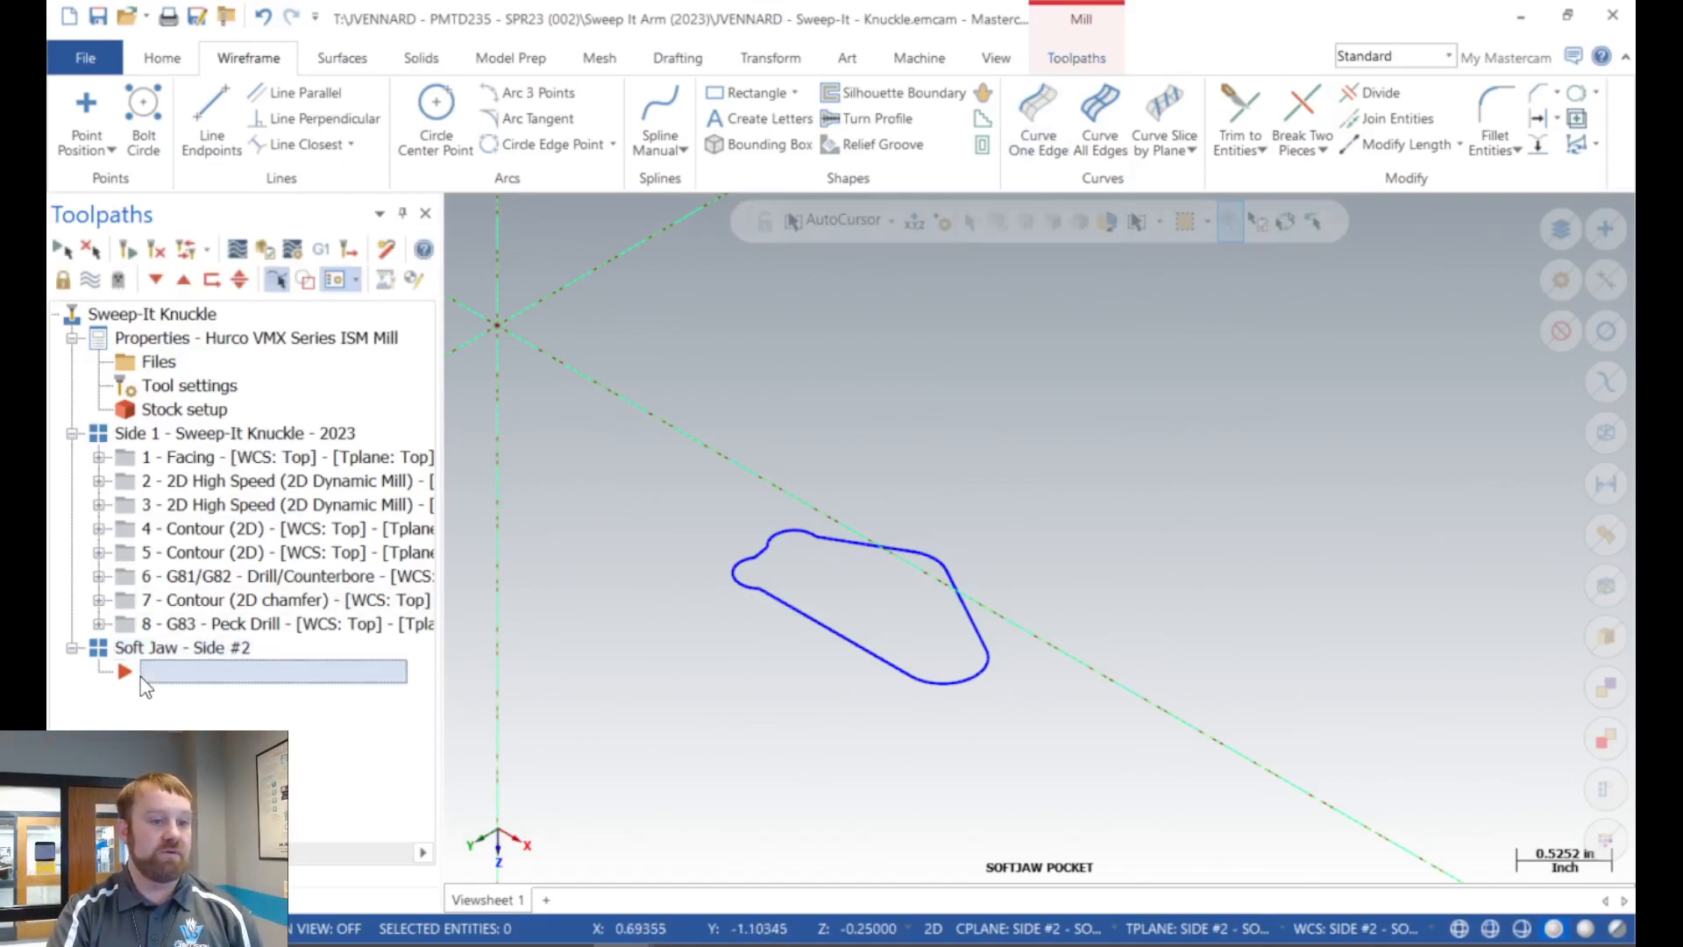
click(193, 900)
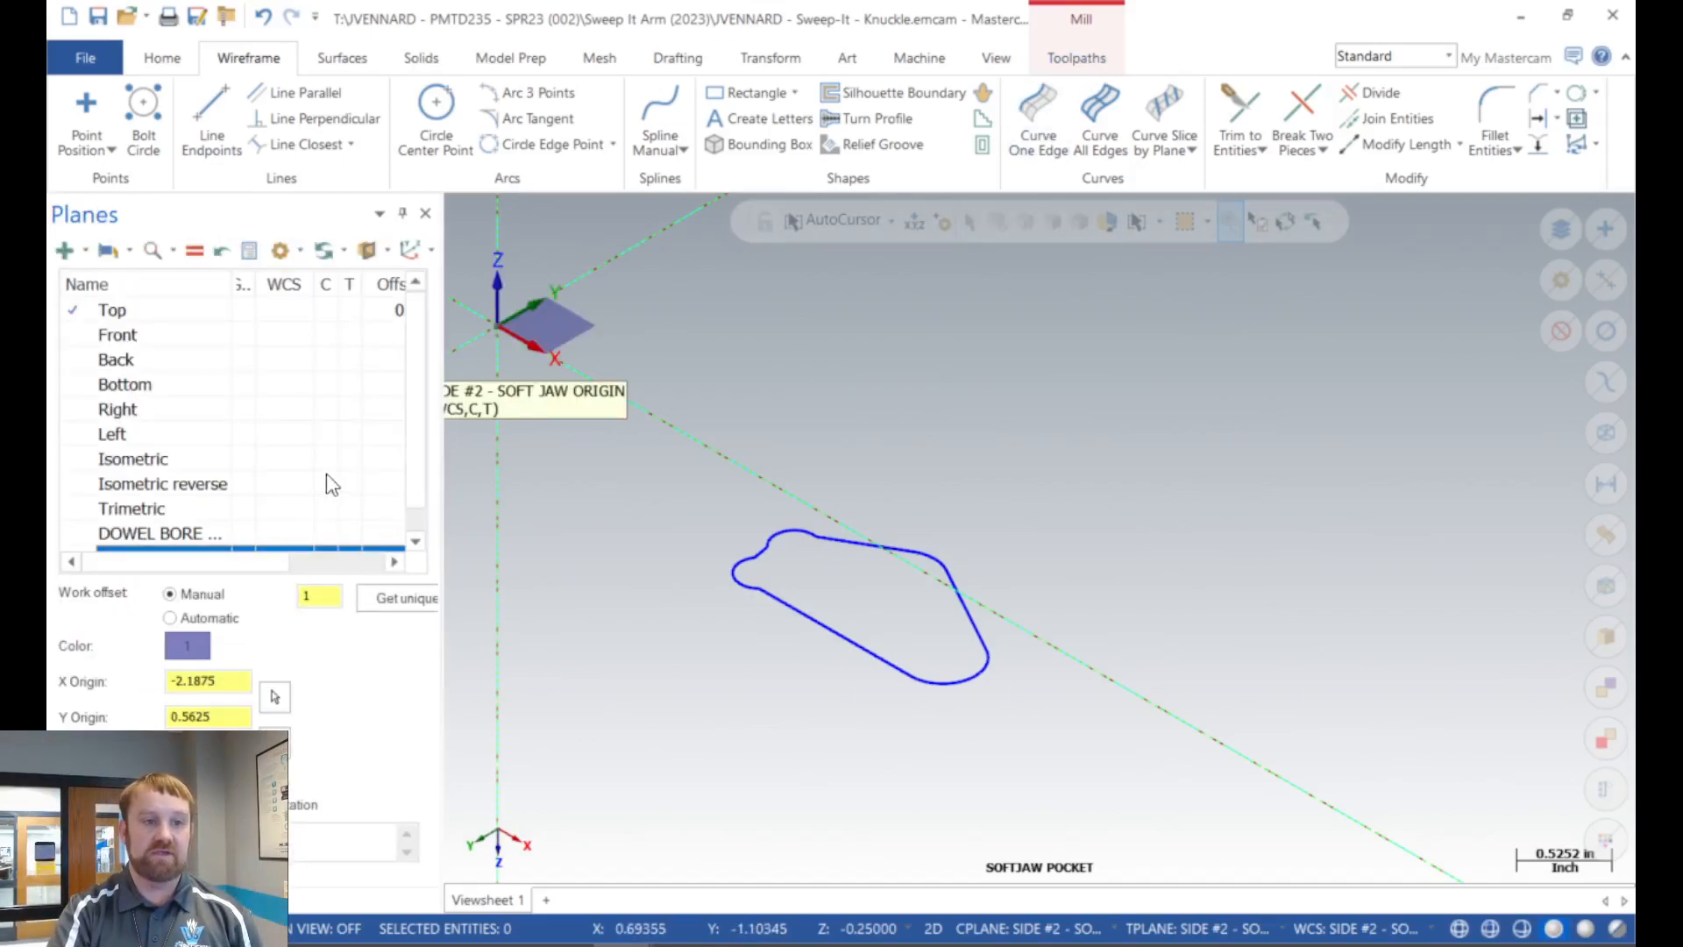
drag(416, 482, 415, 519)
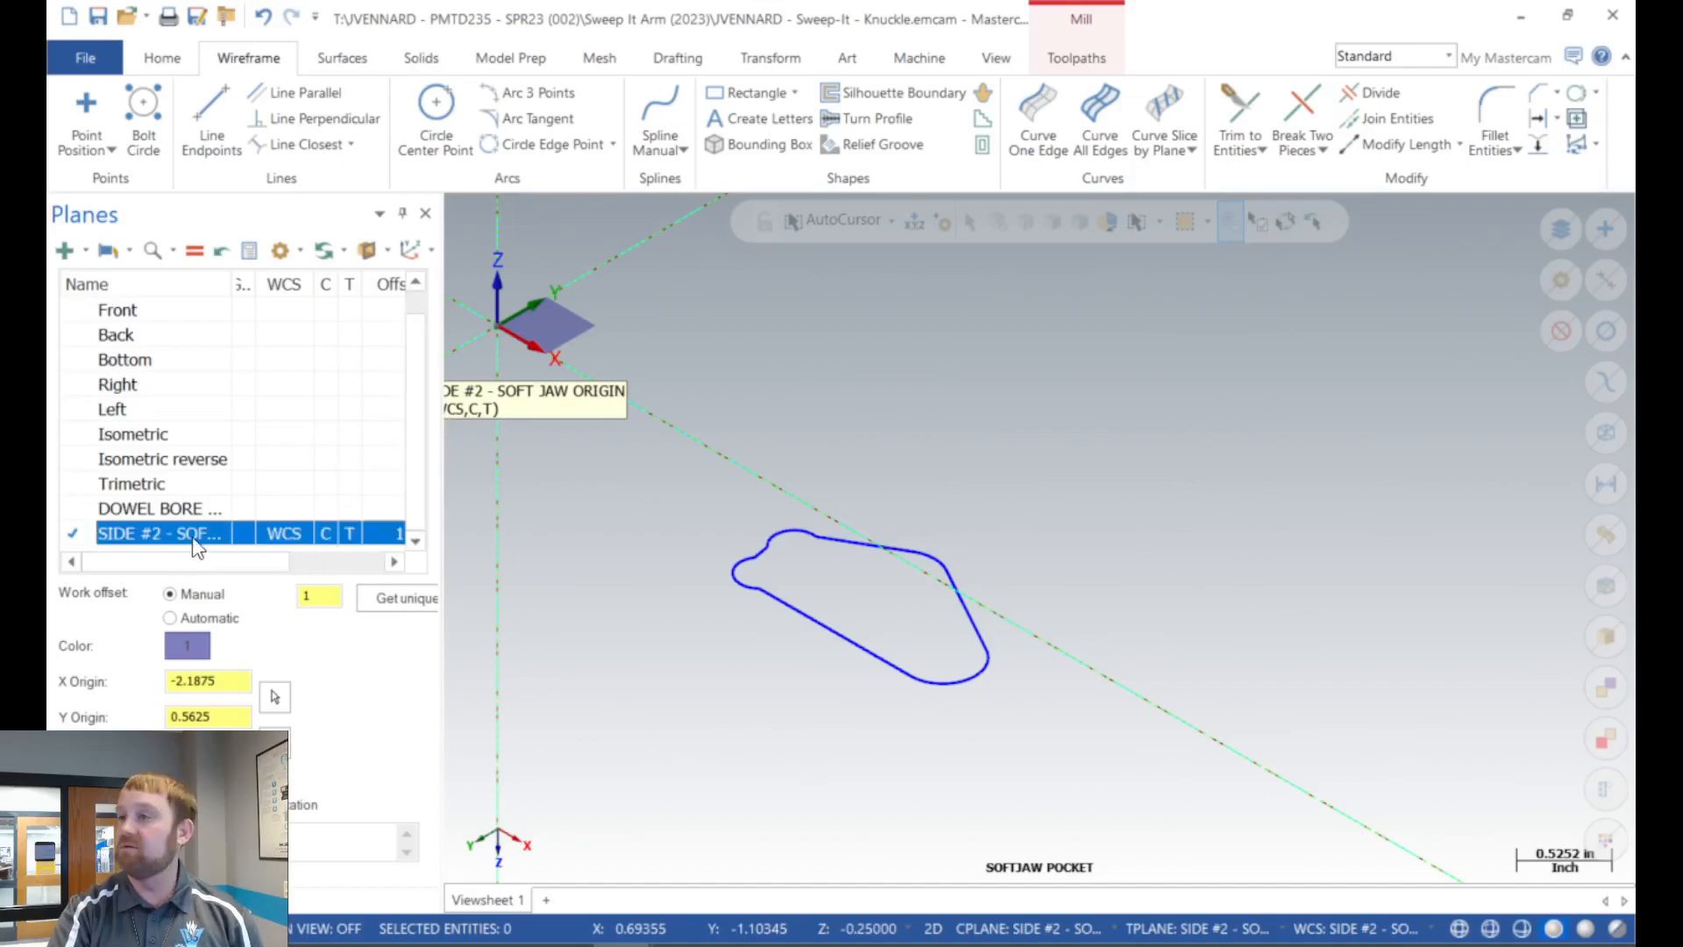
drag(444, 435, 473, 436)
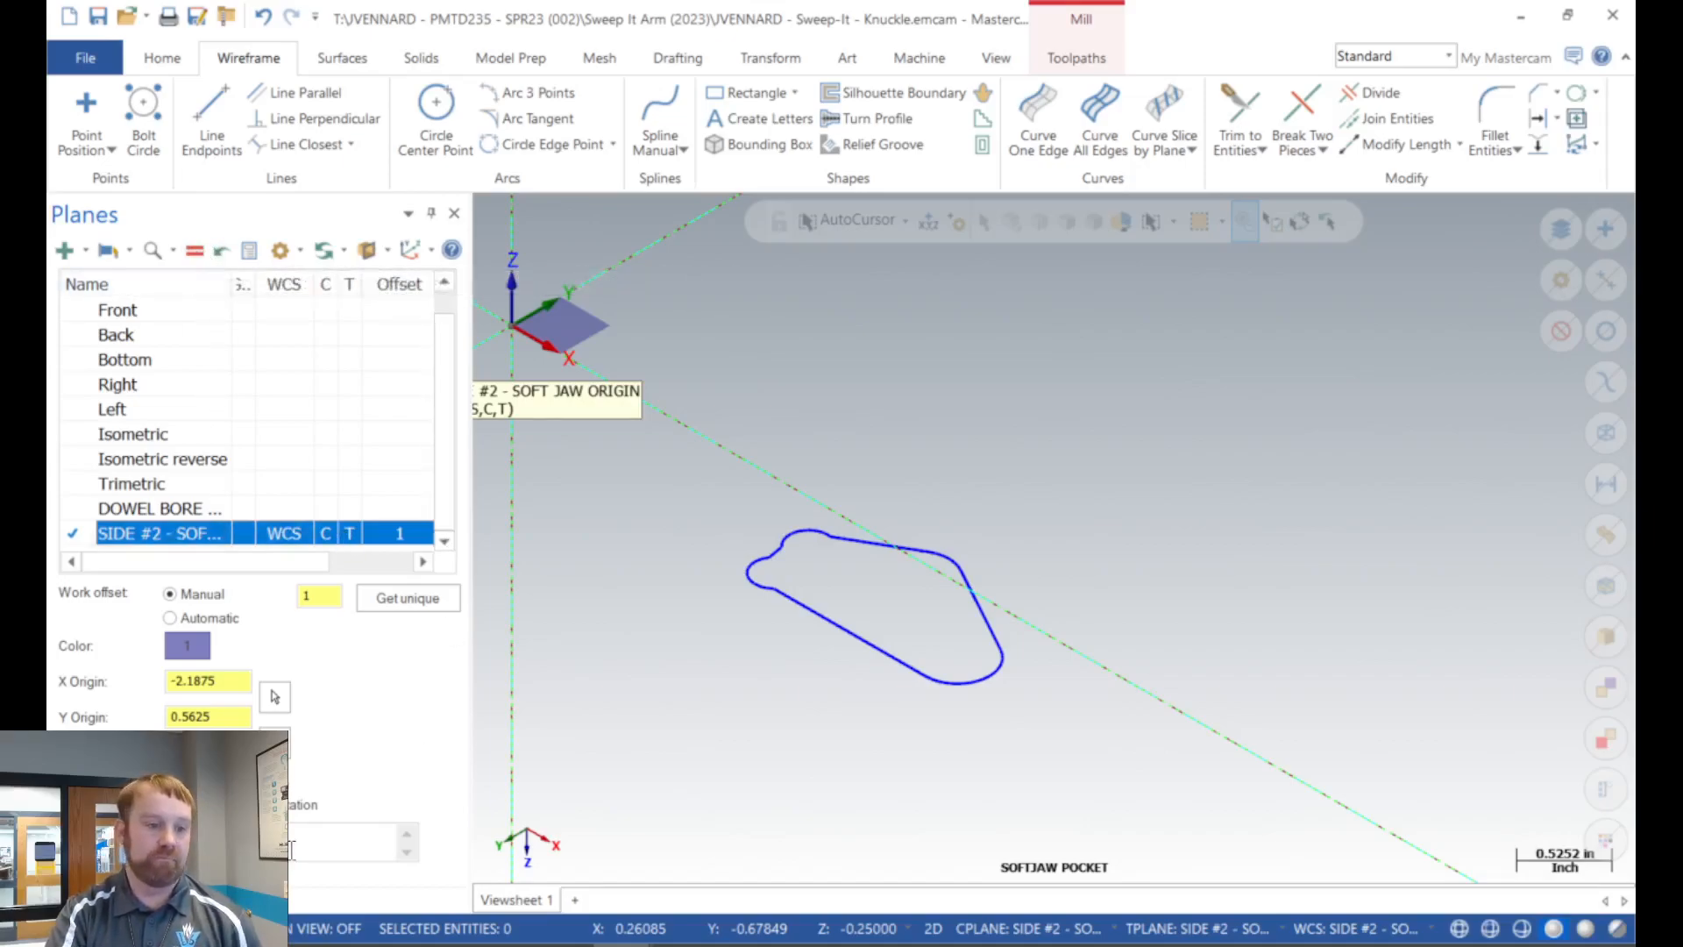
click(83, 900)
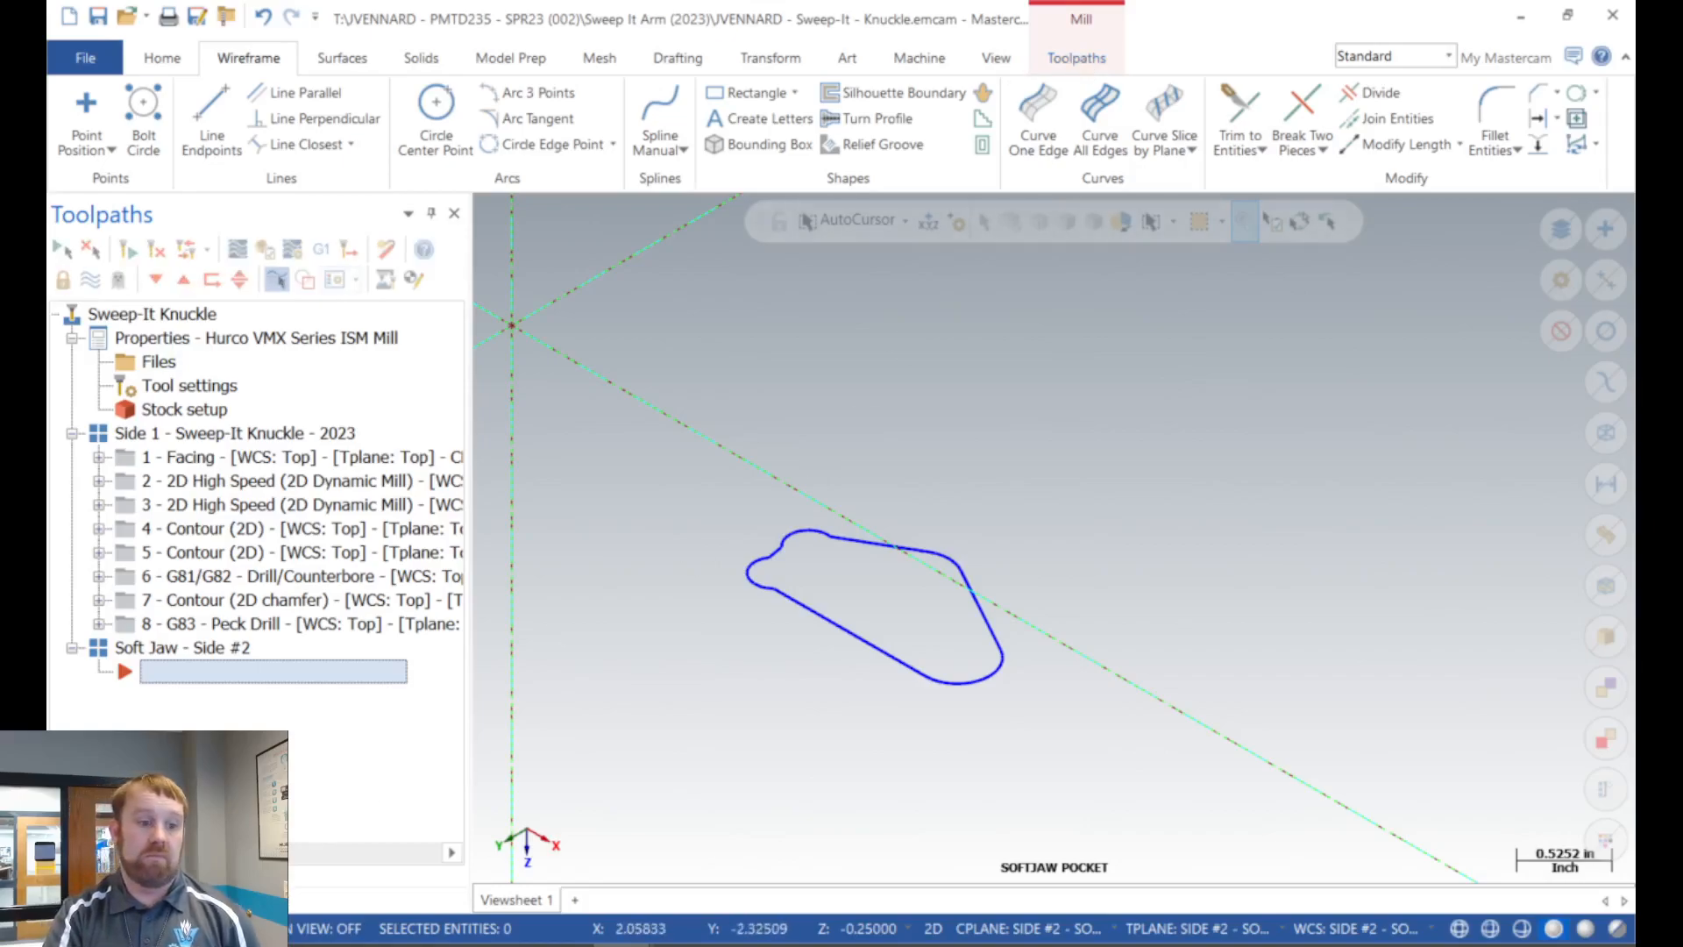
click(182, 900)
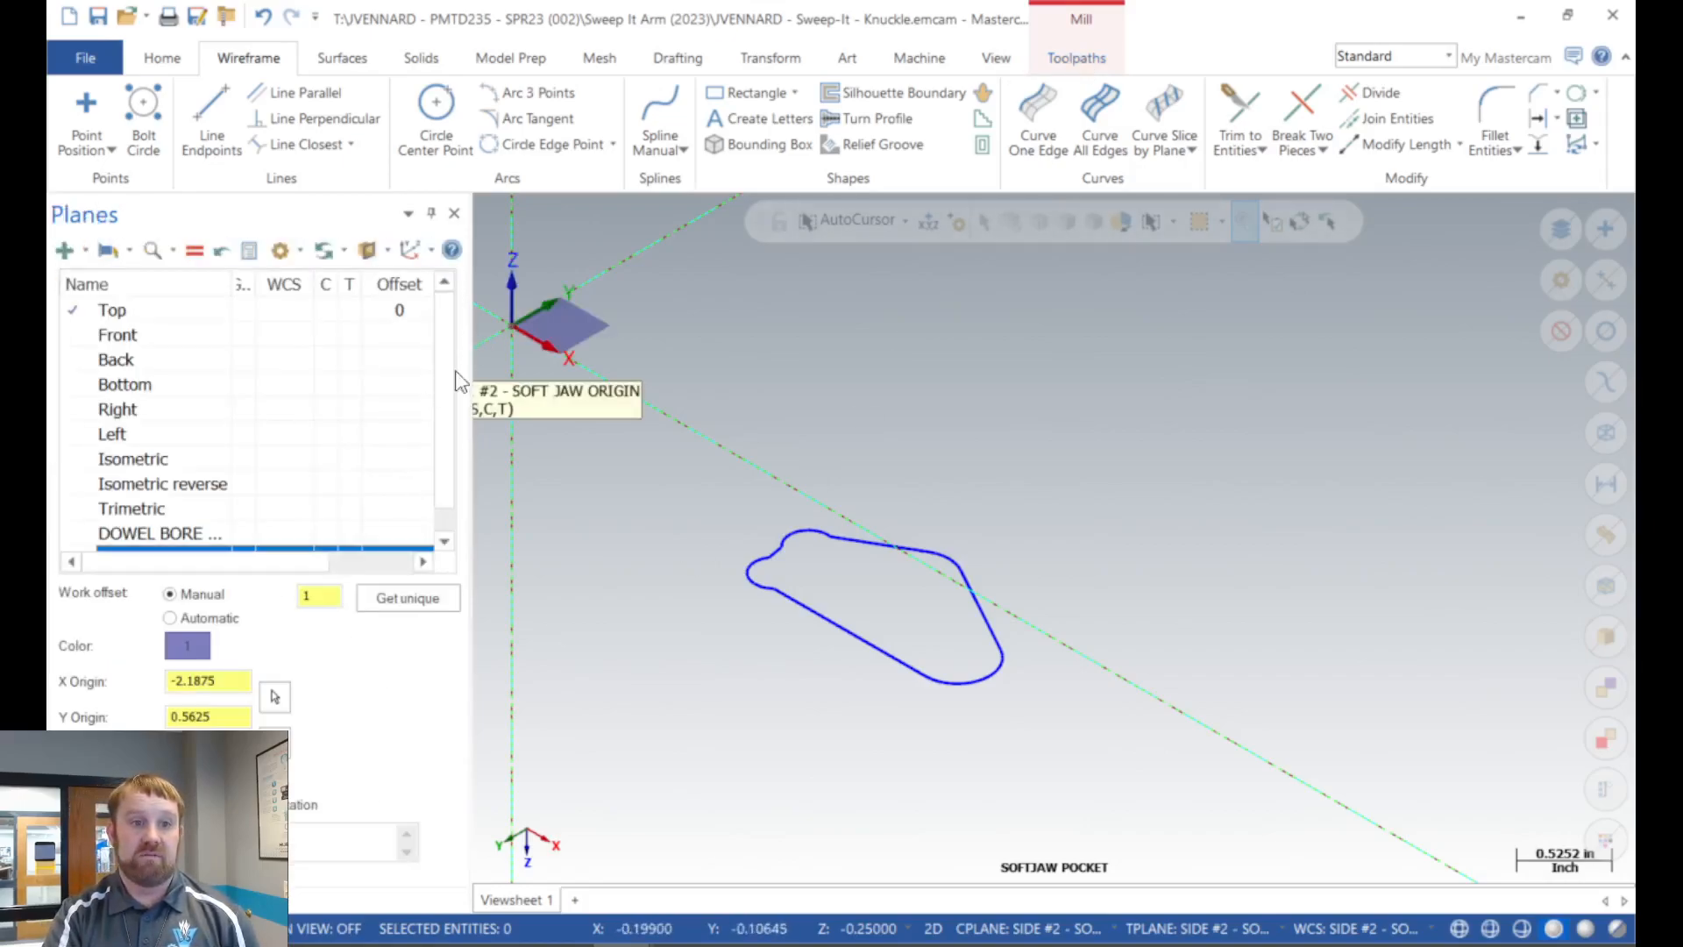
drag(445, 451, 444, 489)
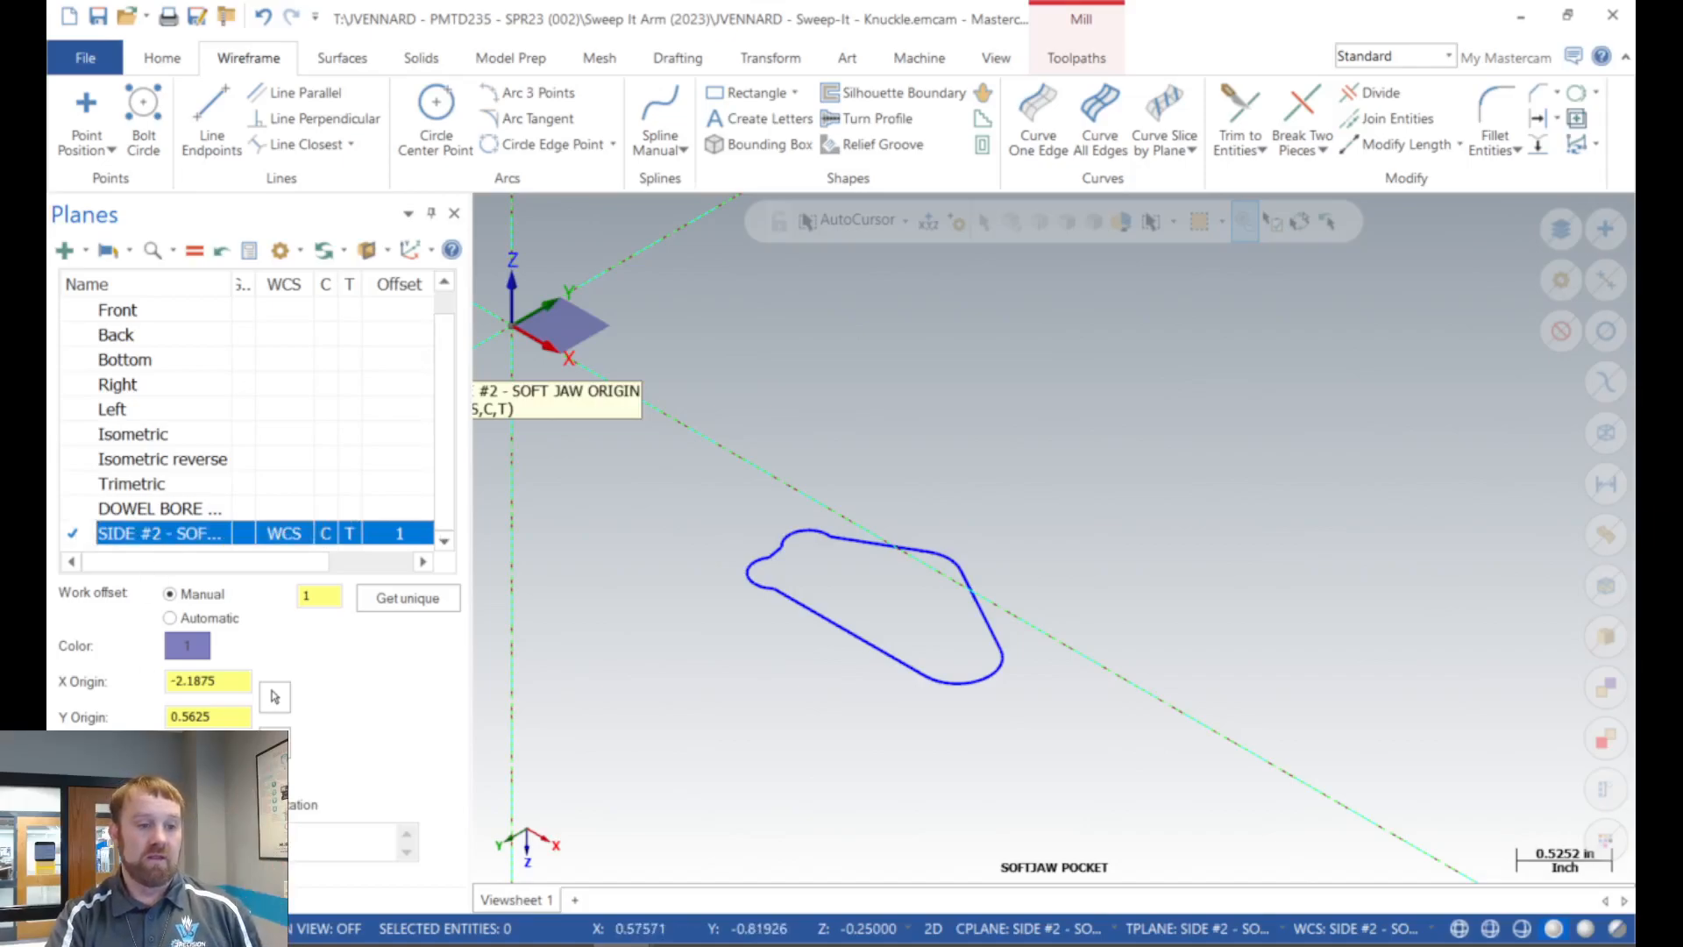
key(alt+o)
Create a 2D Pocket toolpath using the closed soft jaw pocket outline as its chain.
click(1075, 62)
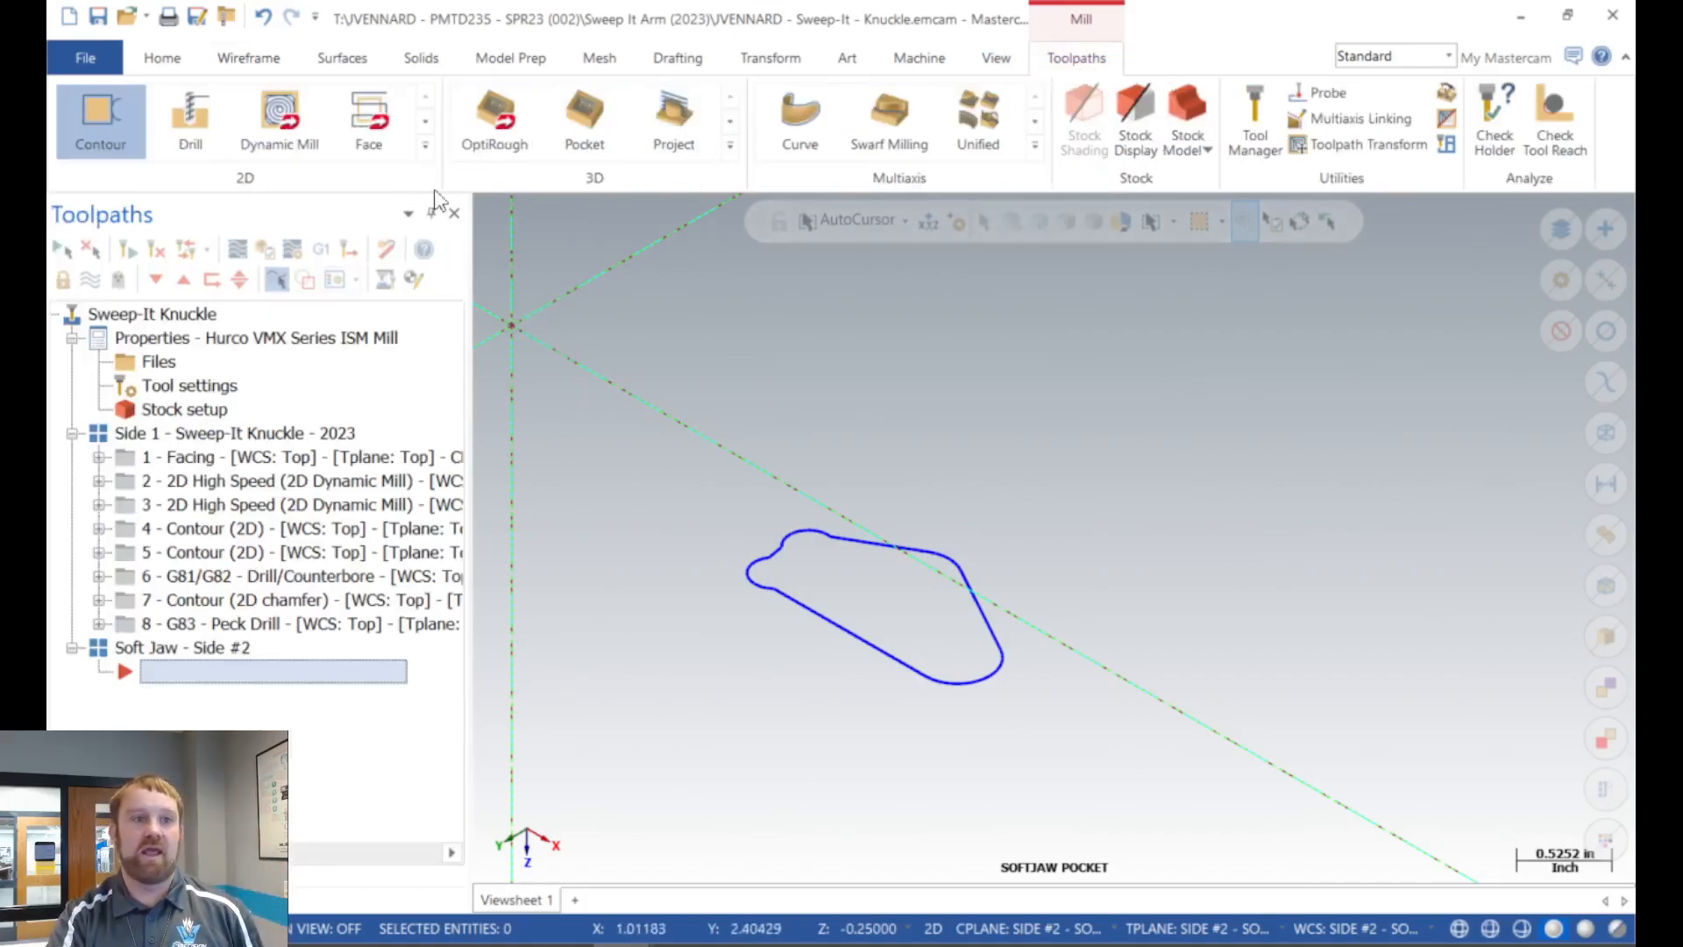
click(425, 145)
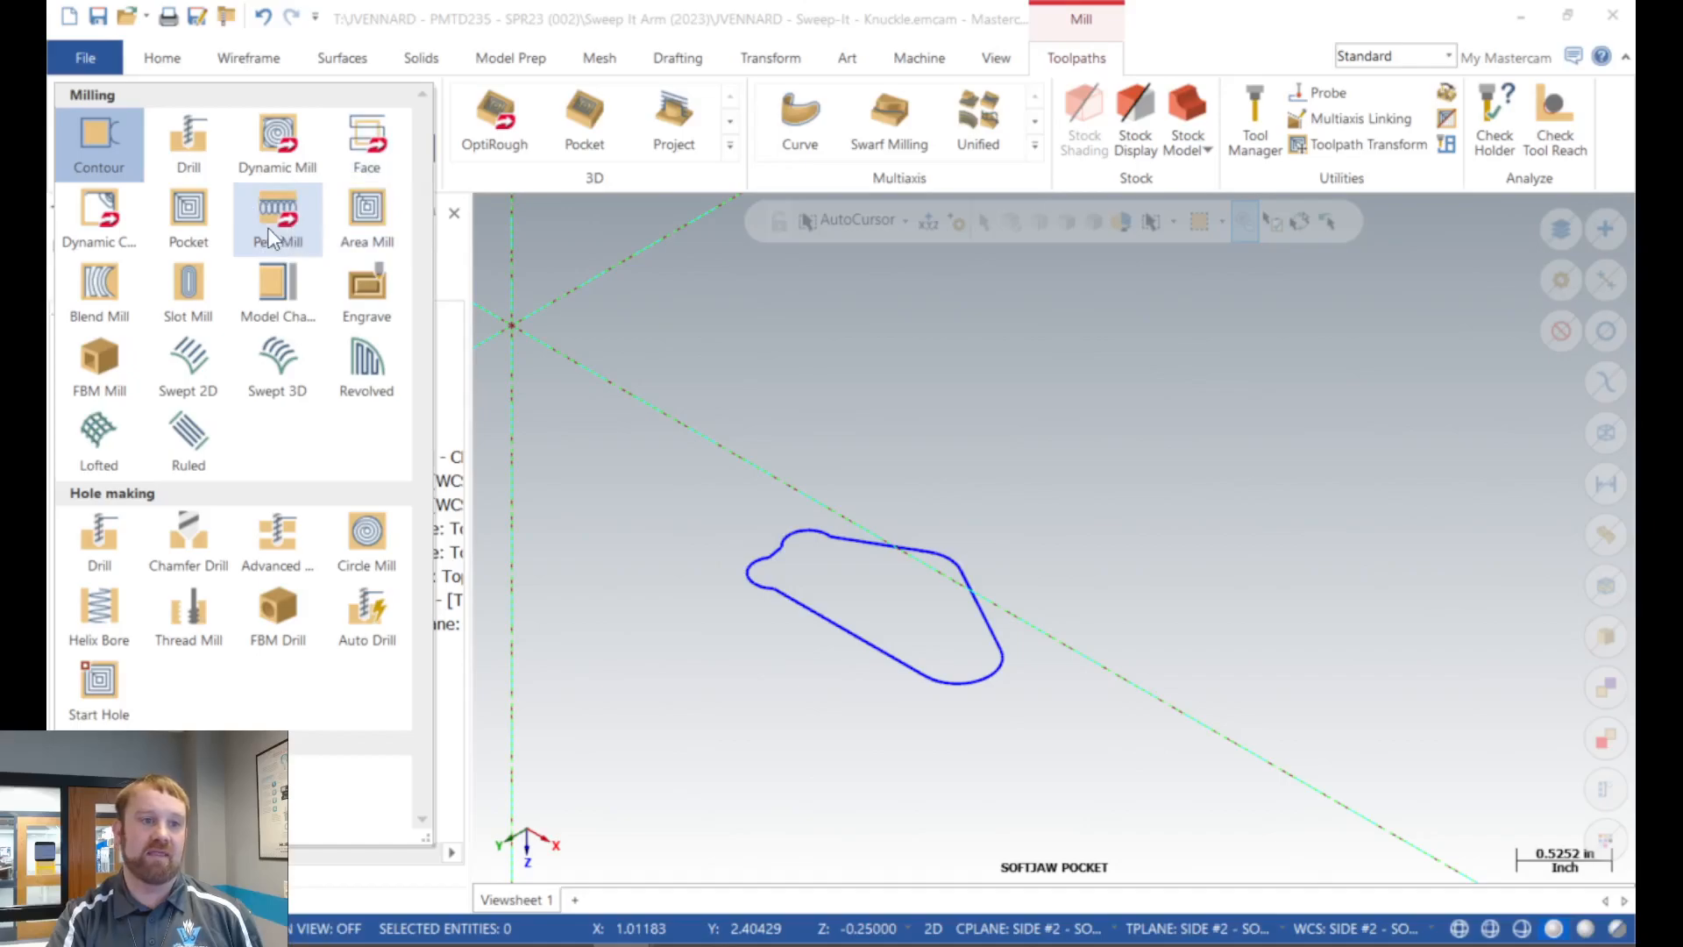
click(198, 235)
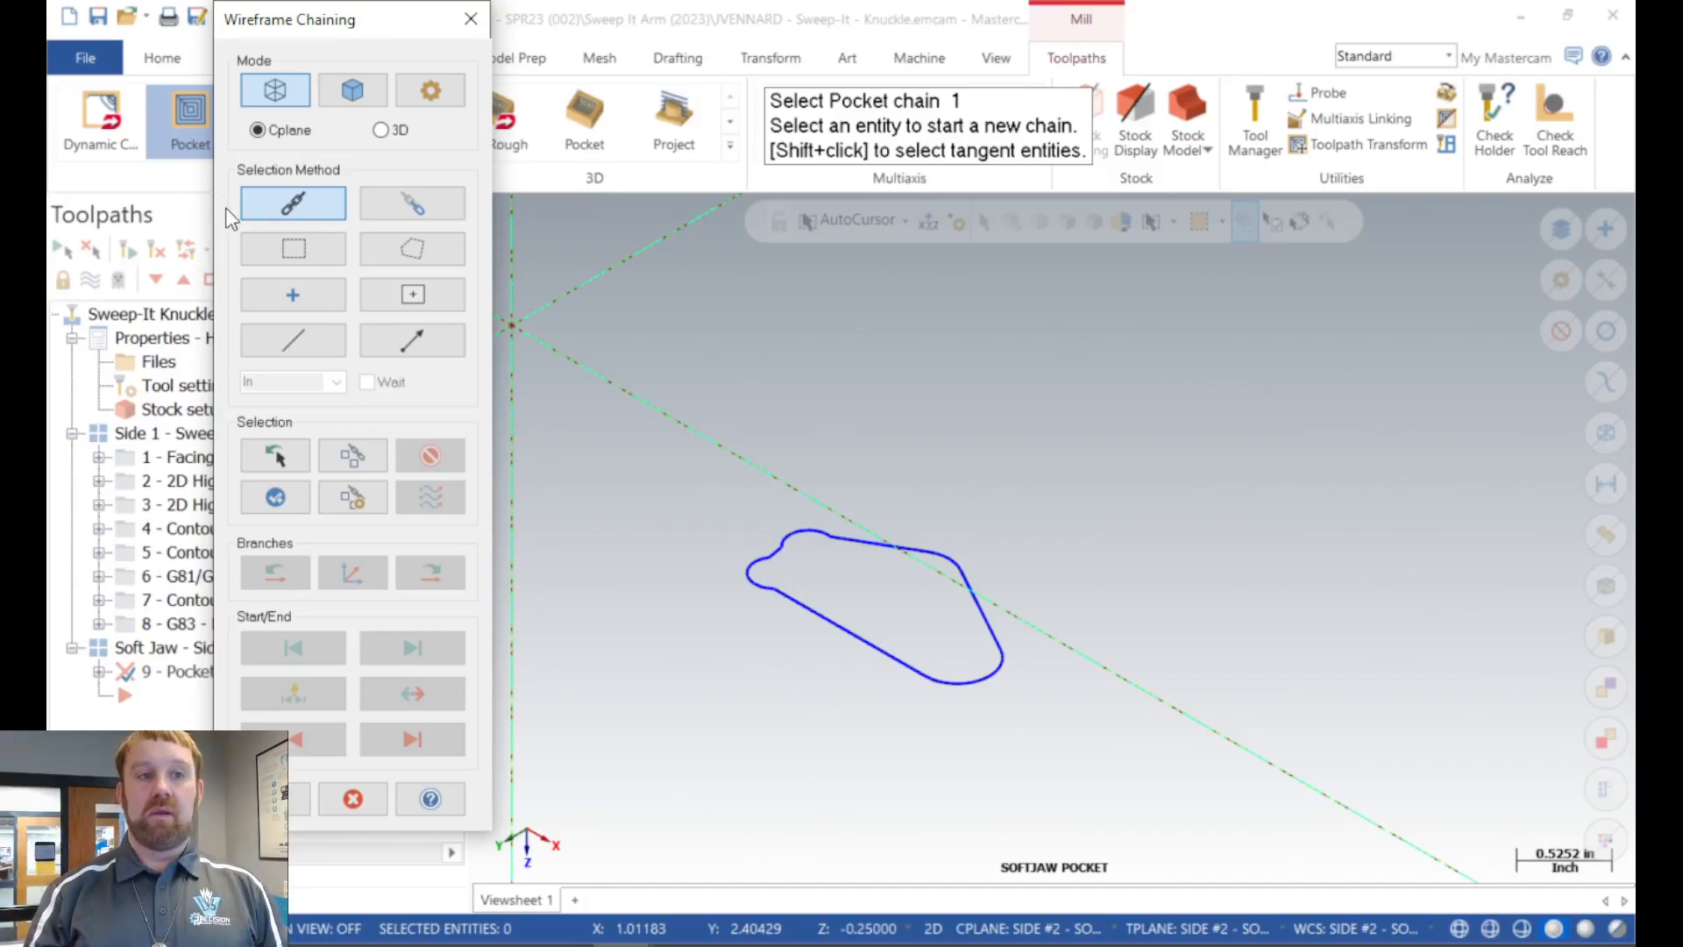
click(900, 657)
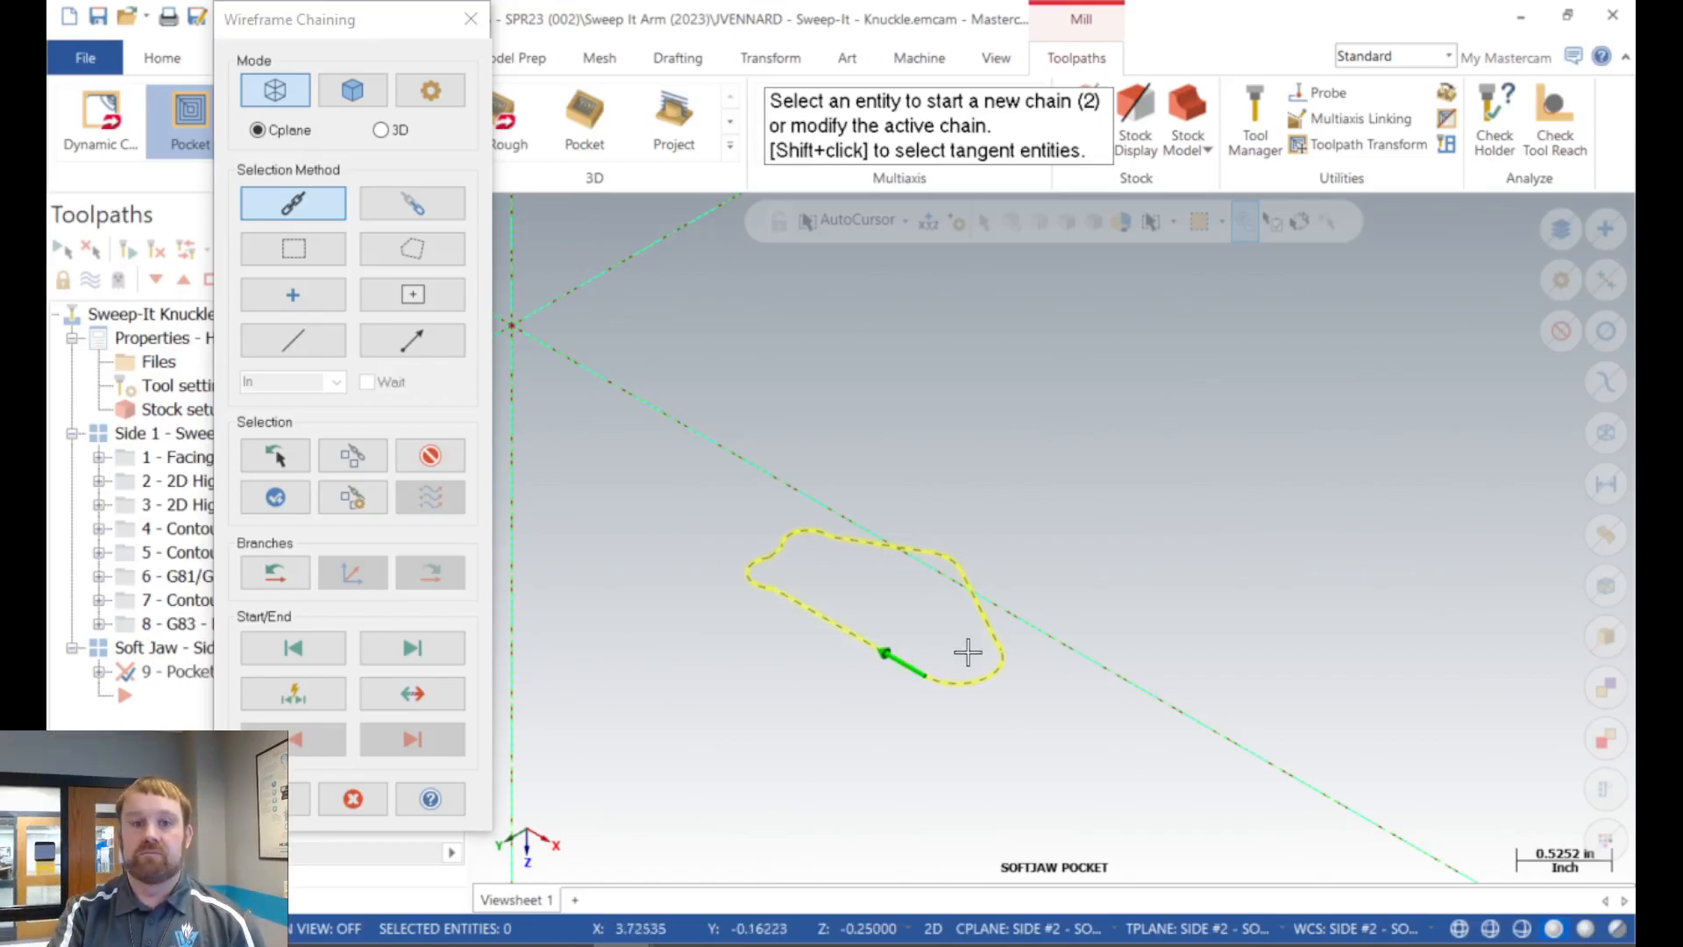
click(300, 799)
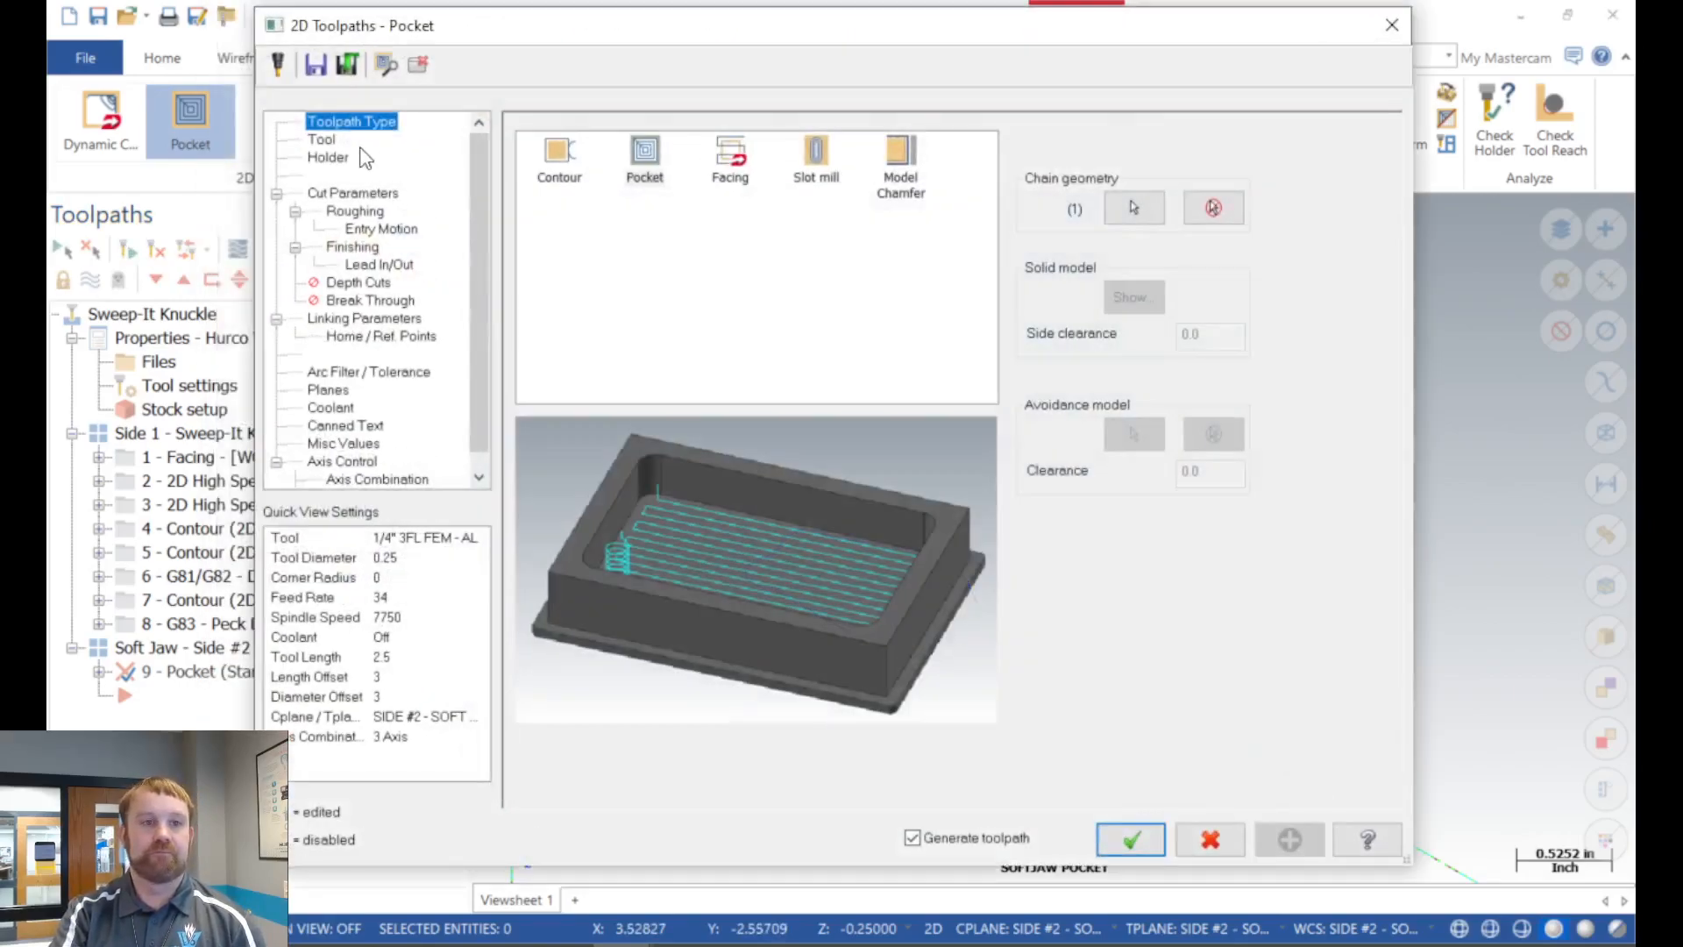
Assign tool 3, the 1/4" 3FL FEM - AL end mill, and add the comment "CUT SOFT JAW POCKET FOR PART".
click(325, 142)
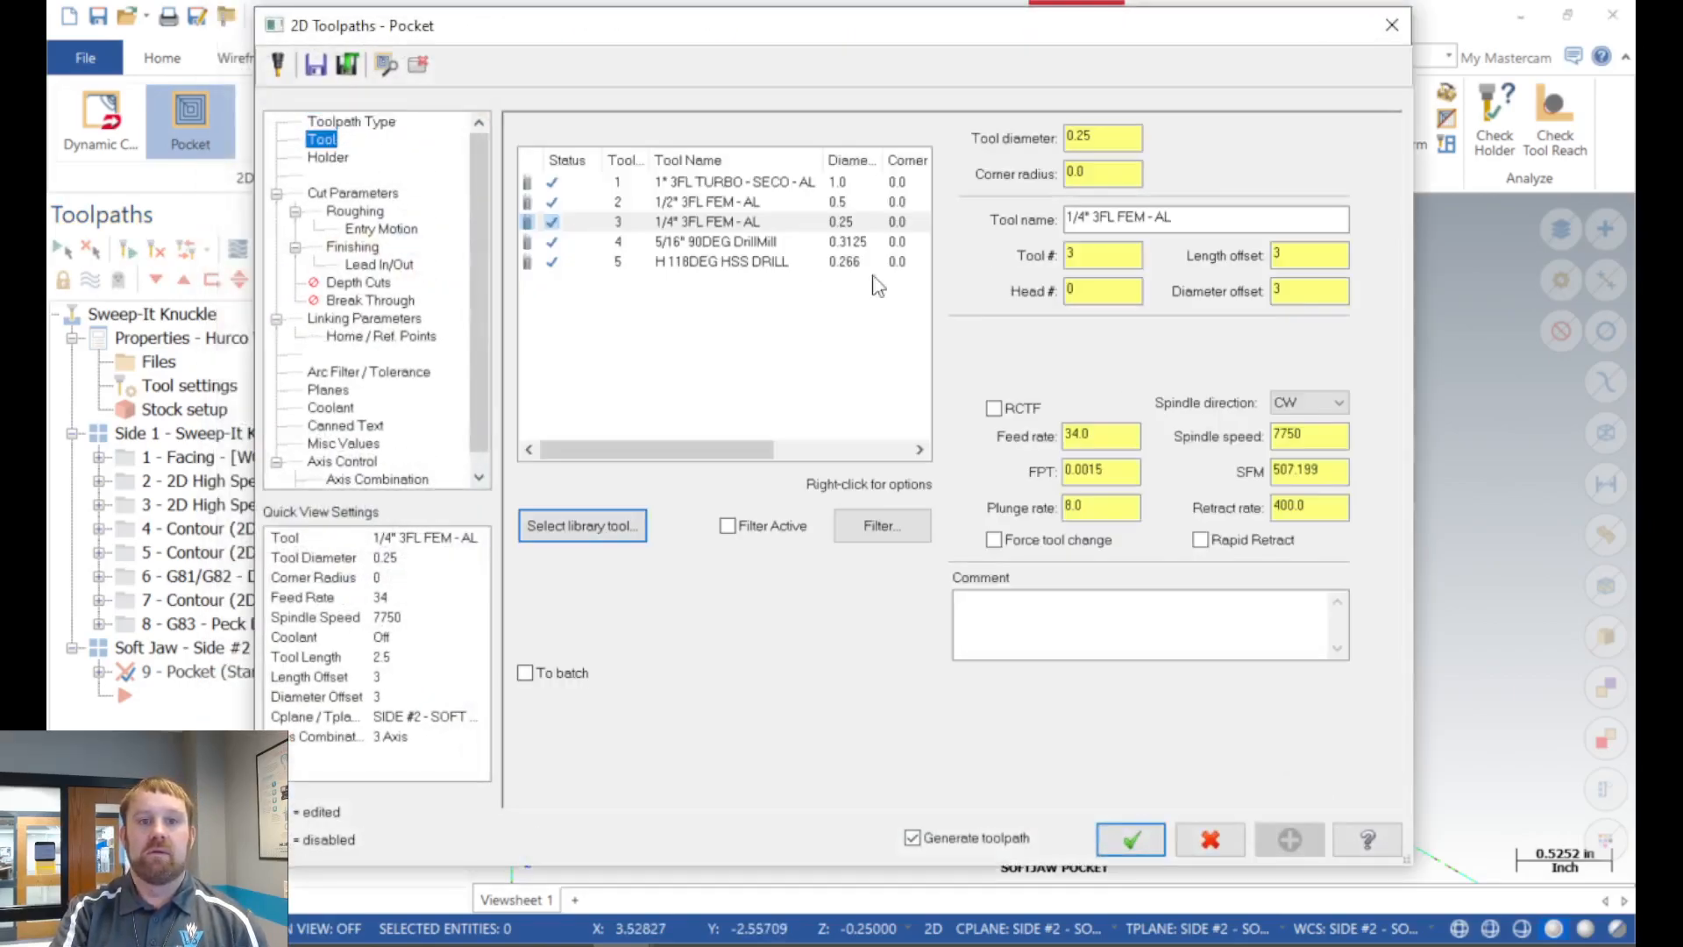
click(576, 228)
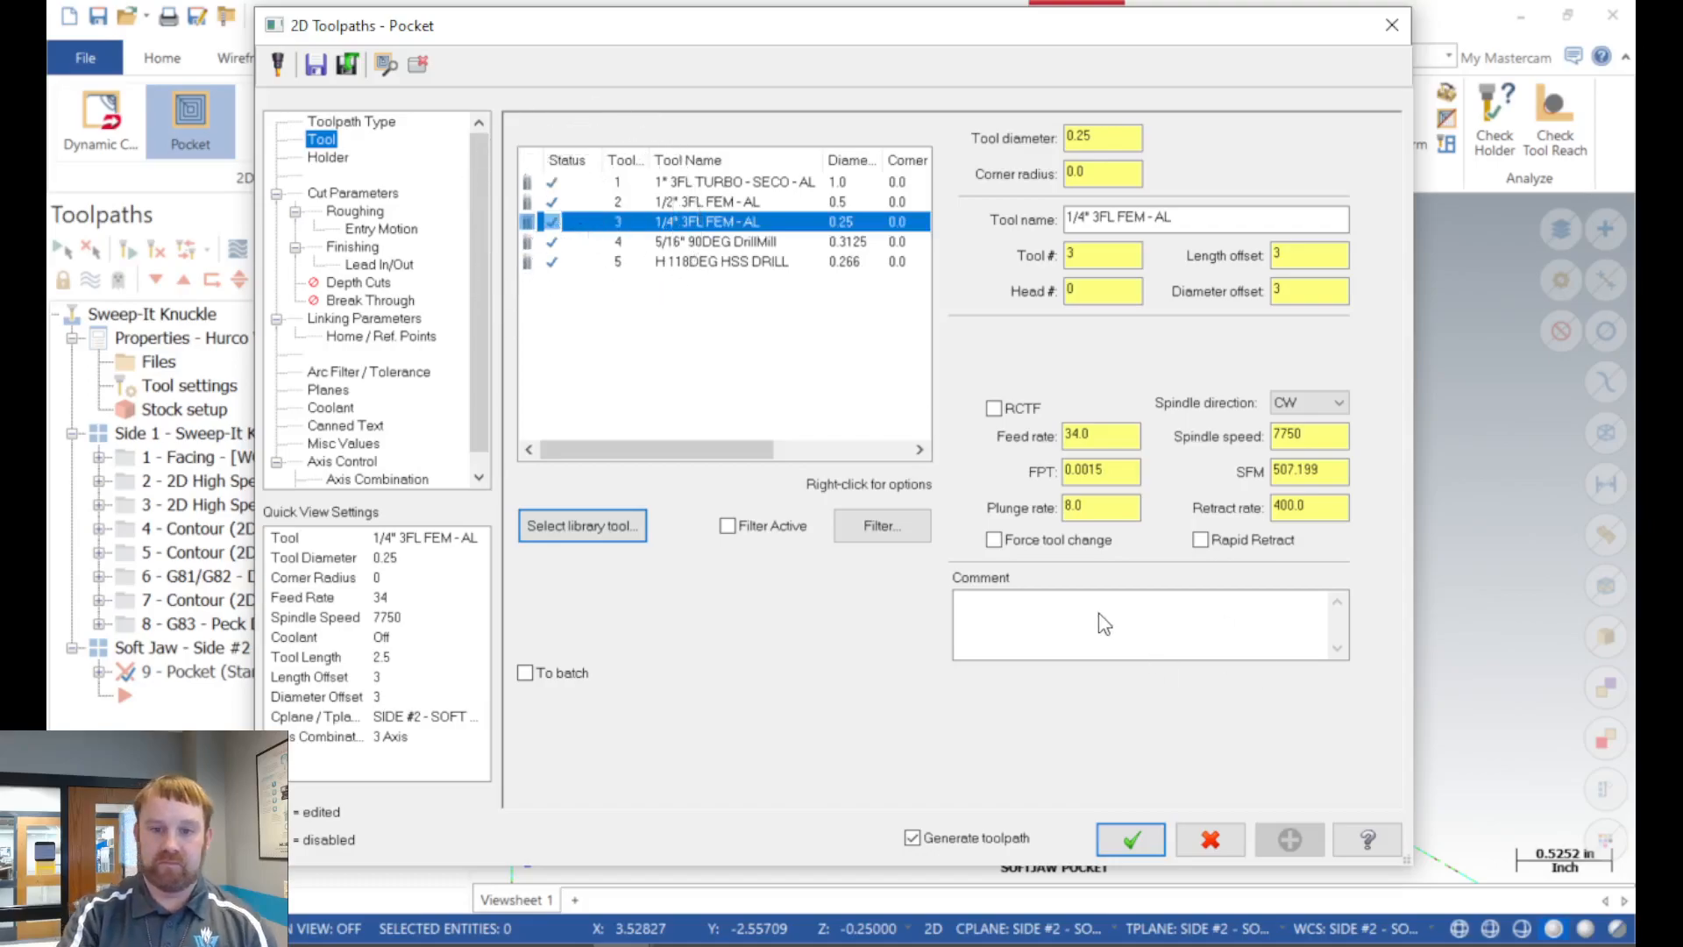
click(1000, 620)
text(cut)
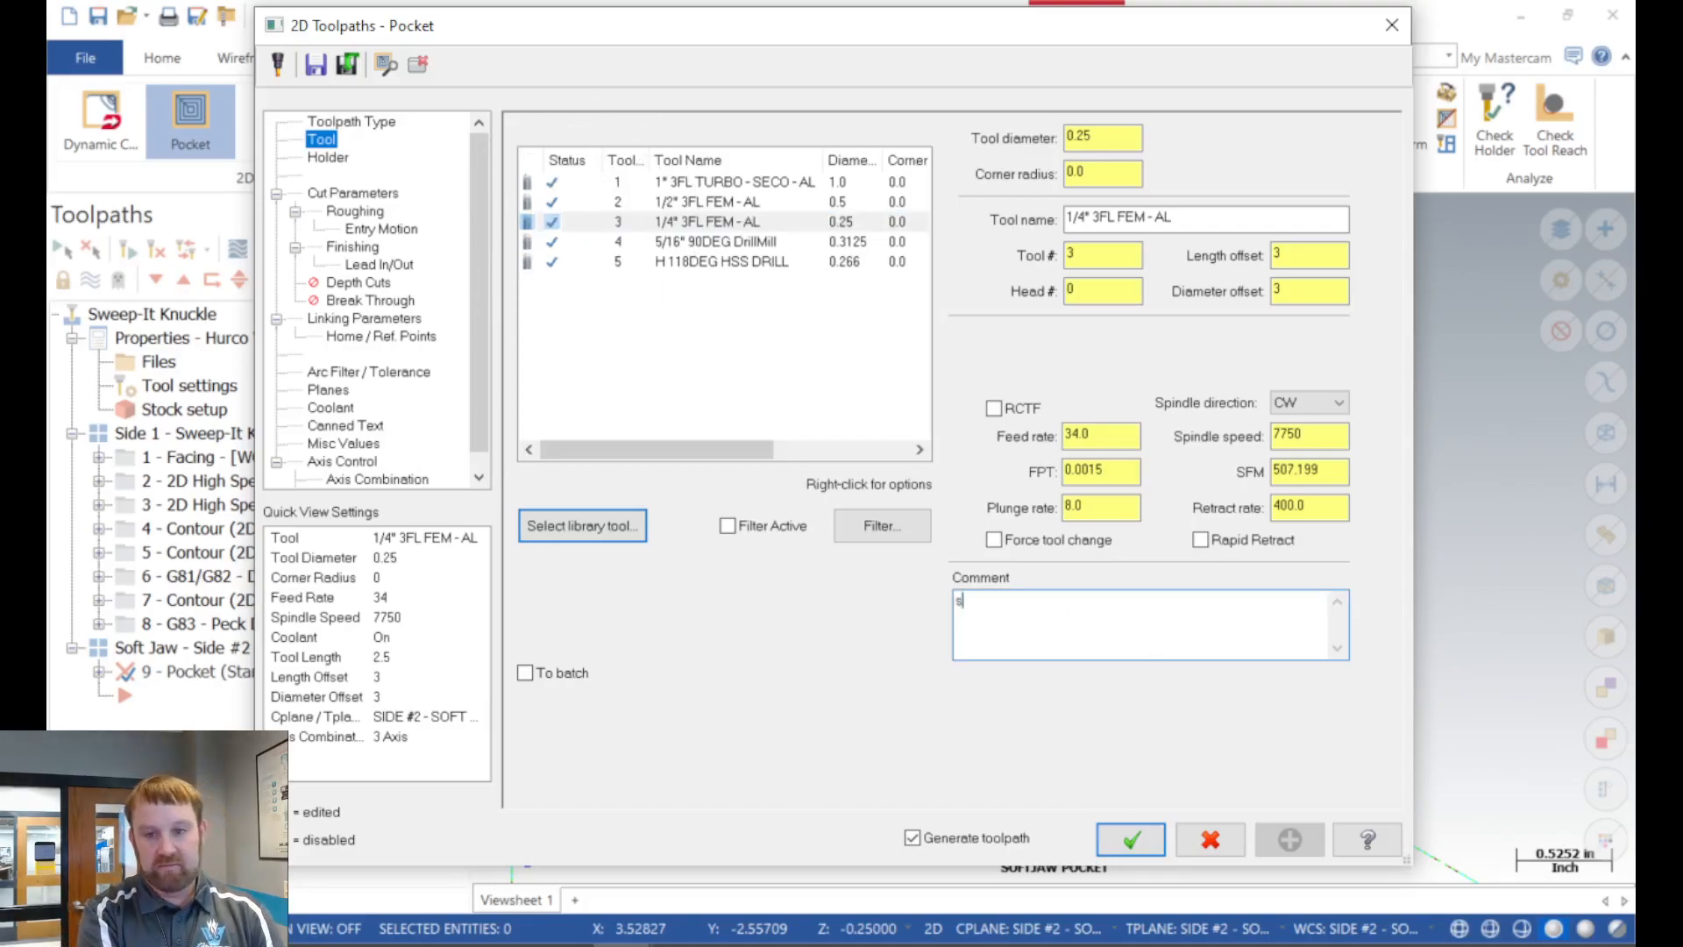
key(BackSpace)
key(BackSpace)
key(BackSpace)
text(CUT)
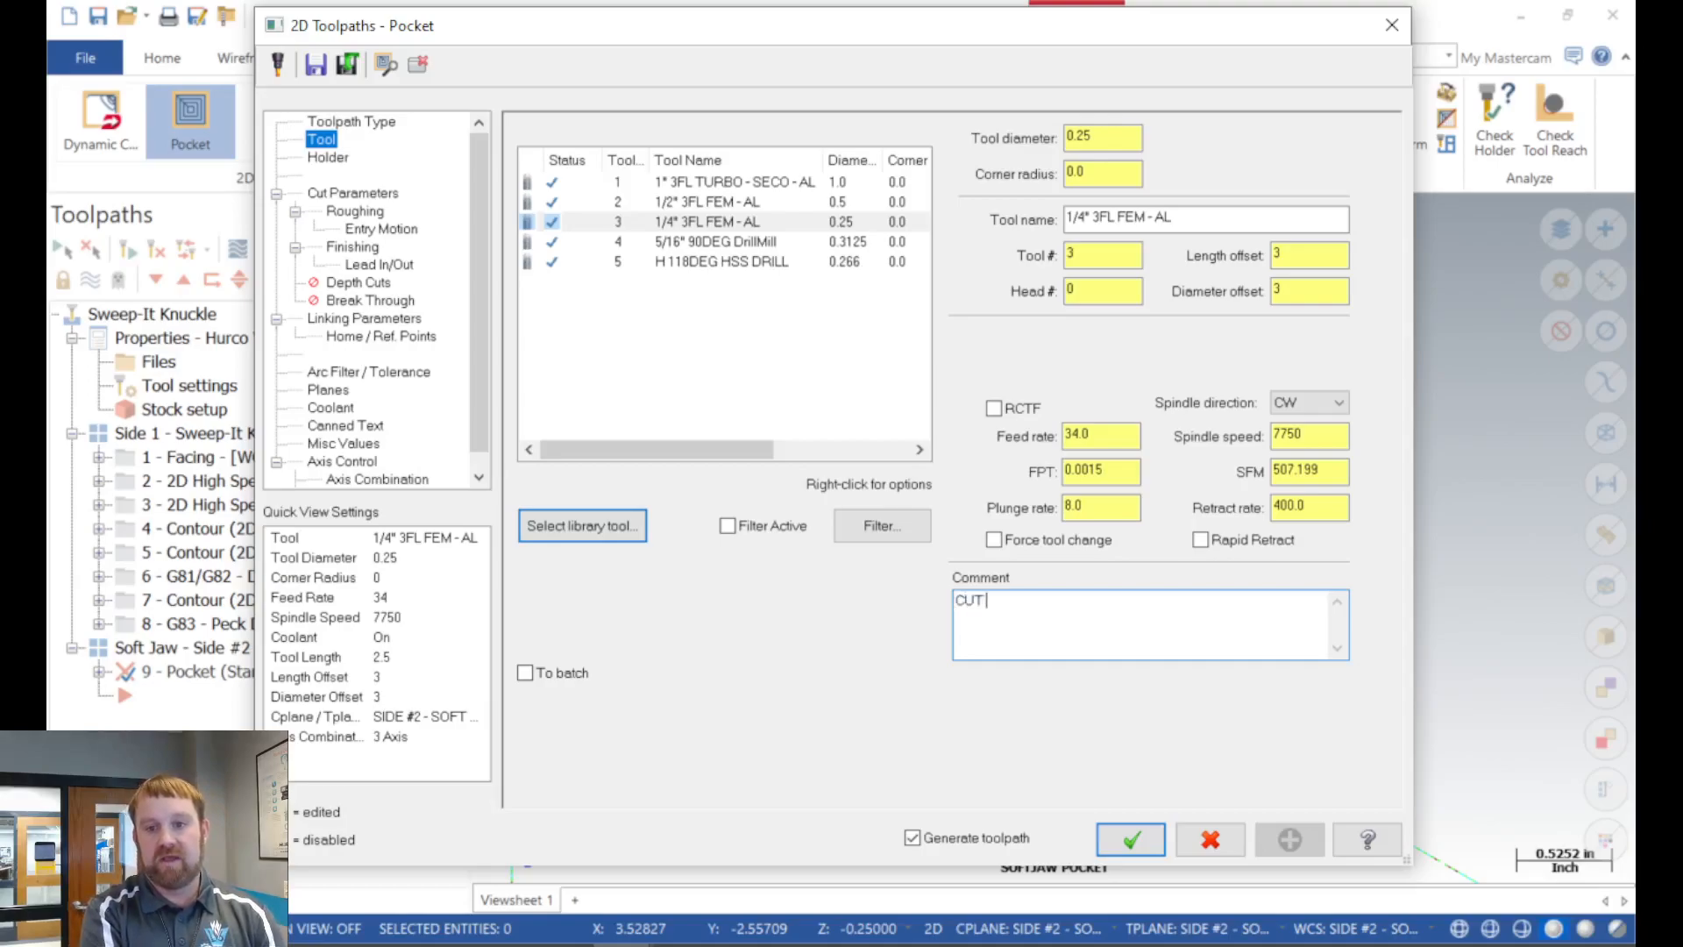
text( SOFT JAW POCKET FOR PART)
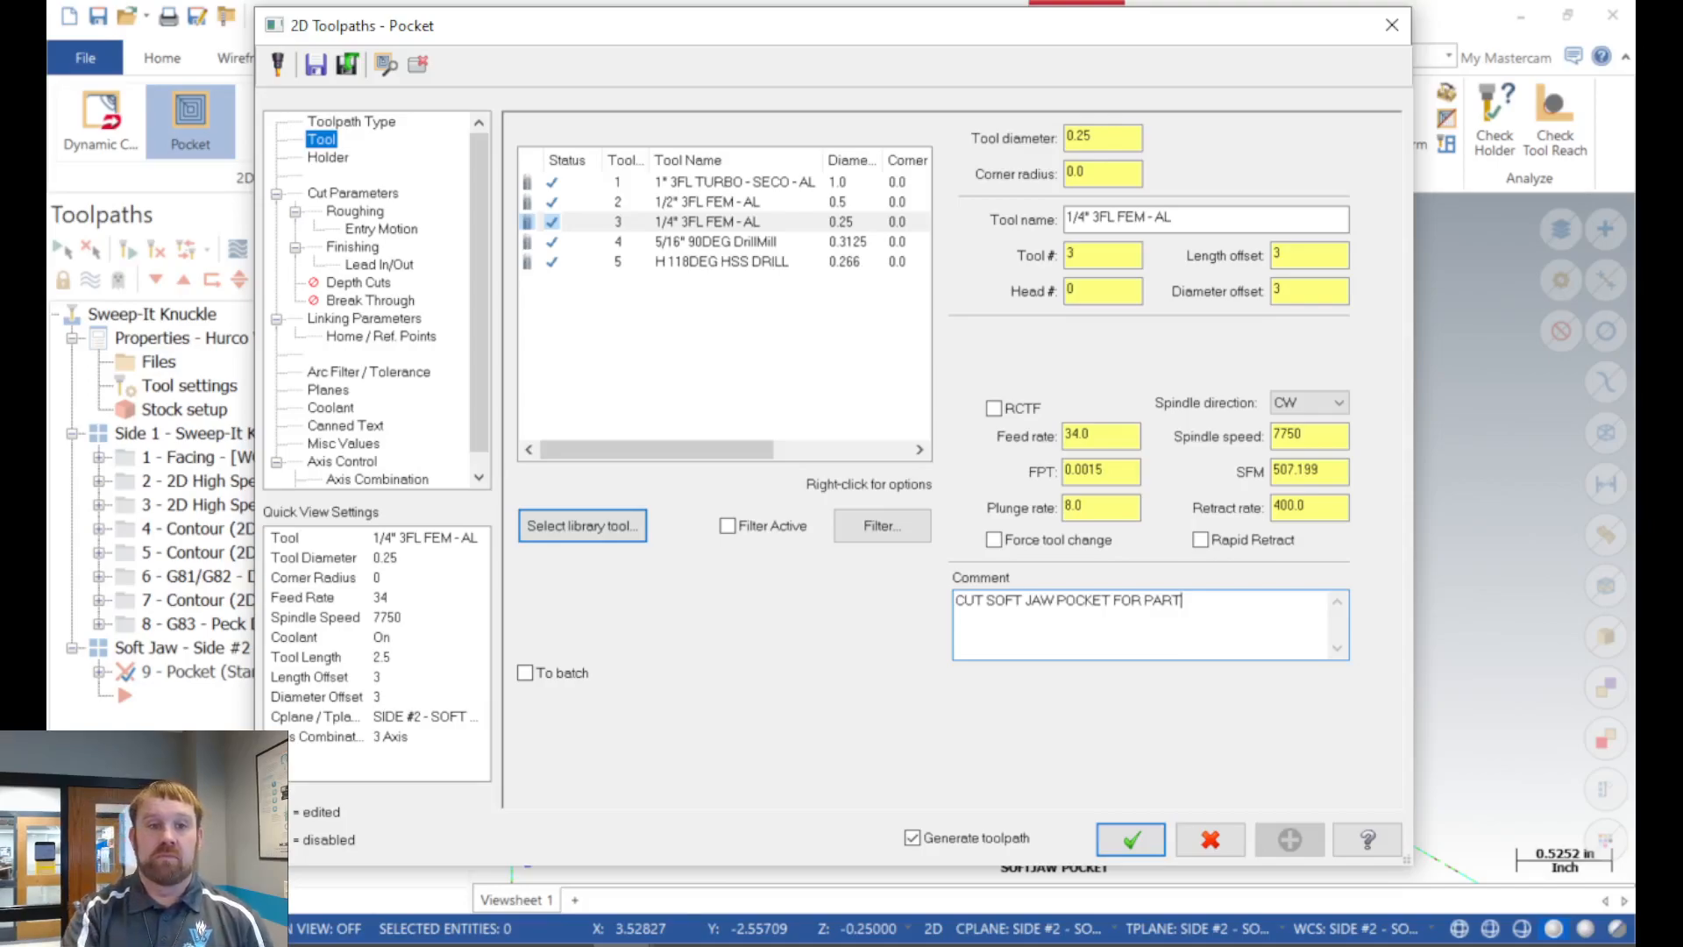
Set the pocket's stock to leave to 0.0025 on the walls and .01*.25 (0.0025) on the floors.
click(350, 193)
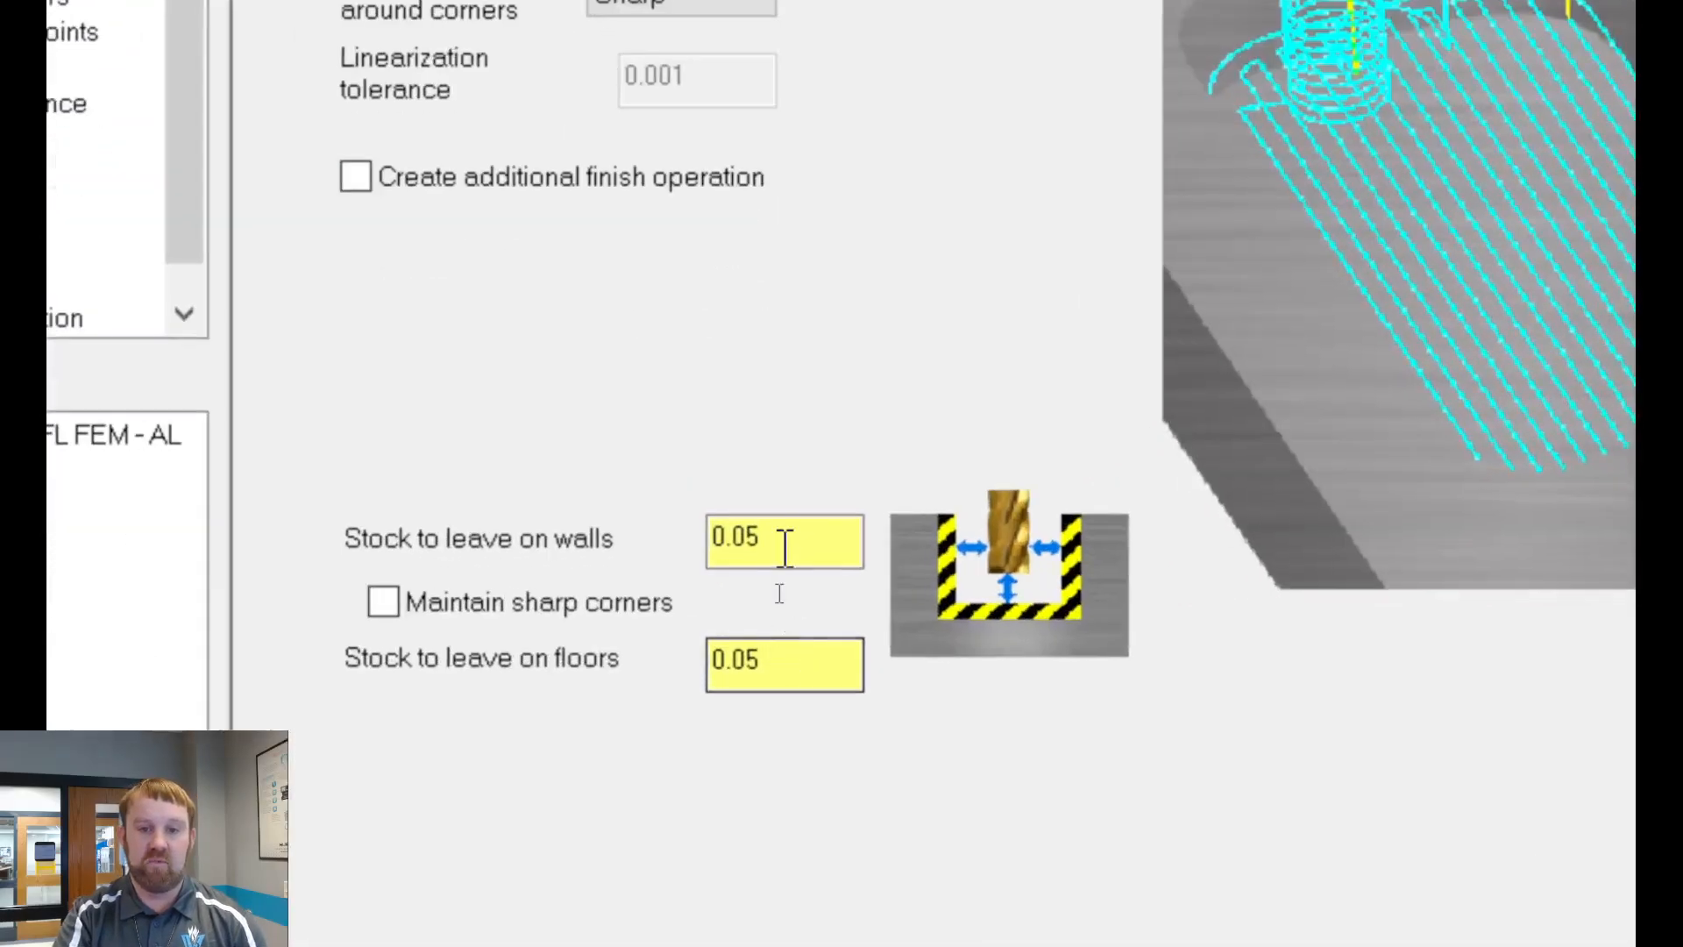
double_click(778, 595)
text(.00)
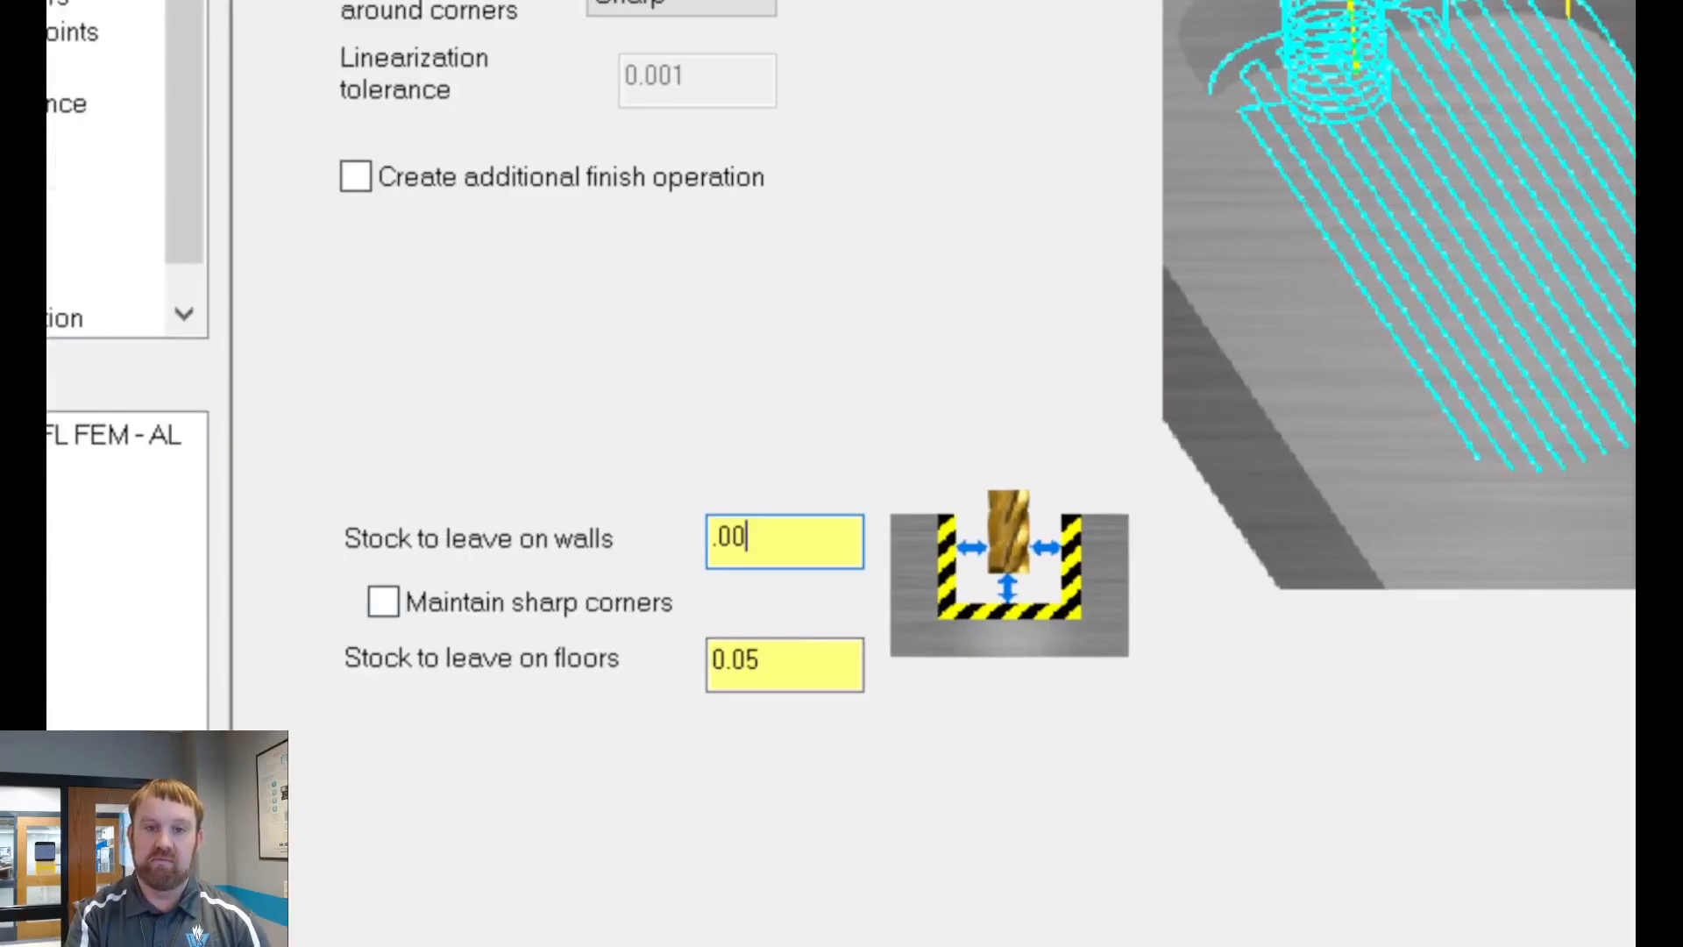
text(25)
key(Tab)
key(Tab)
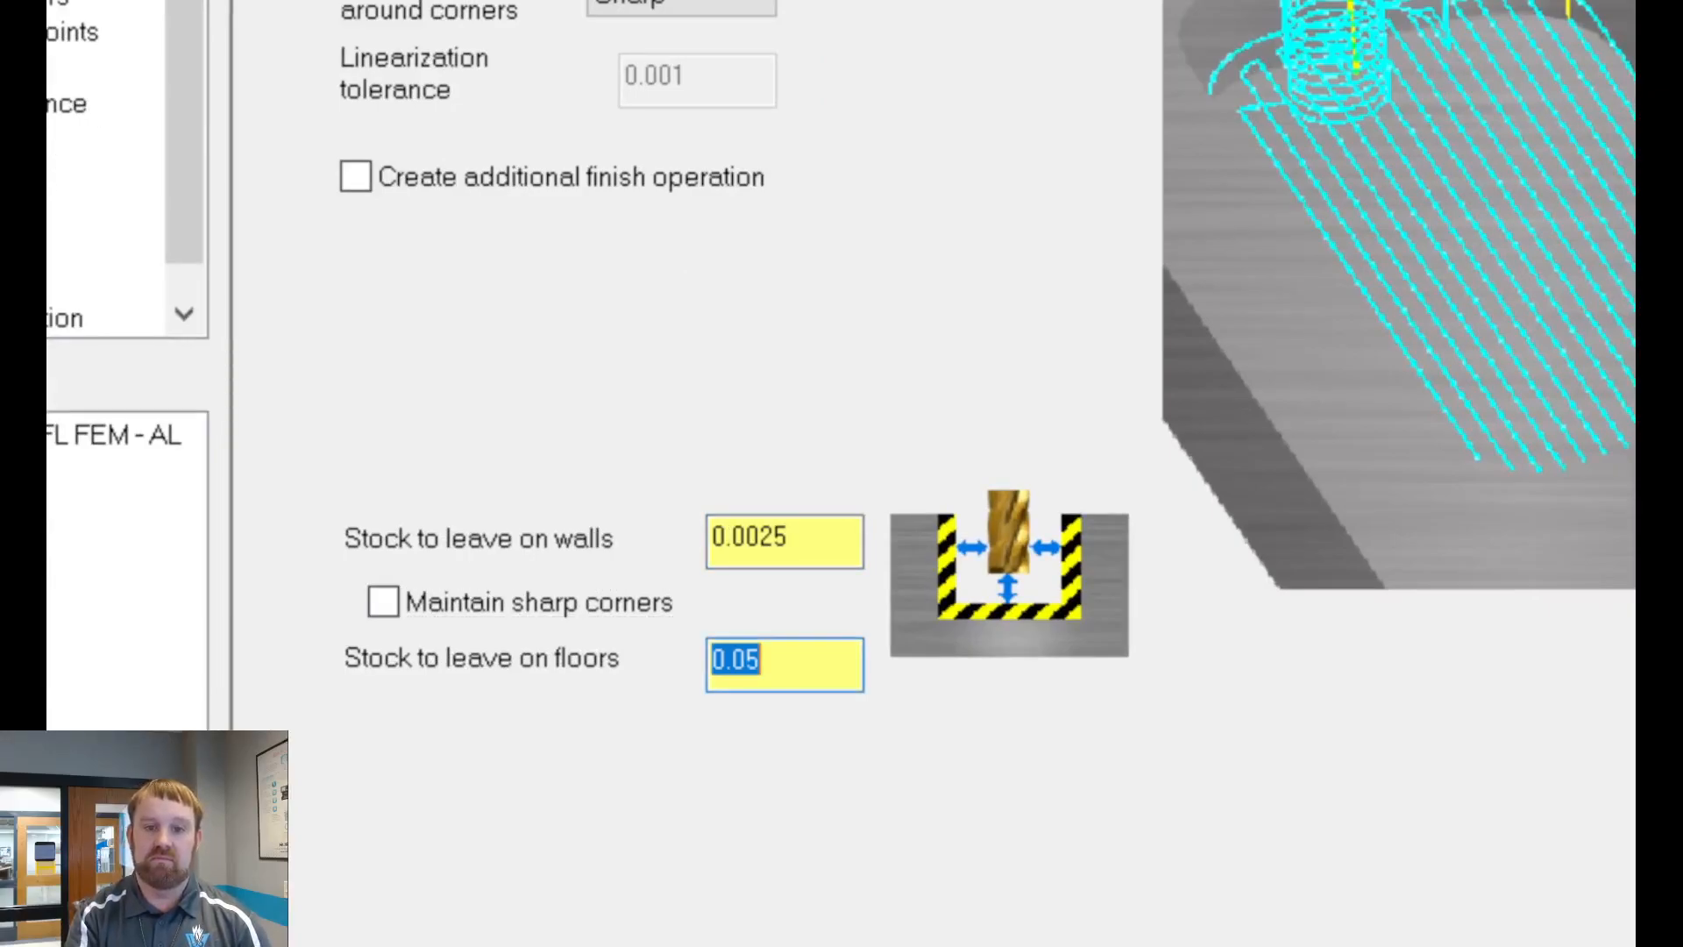
text(.01*.25)
key(Return)
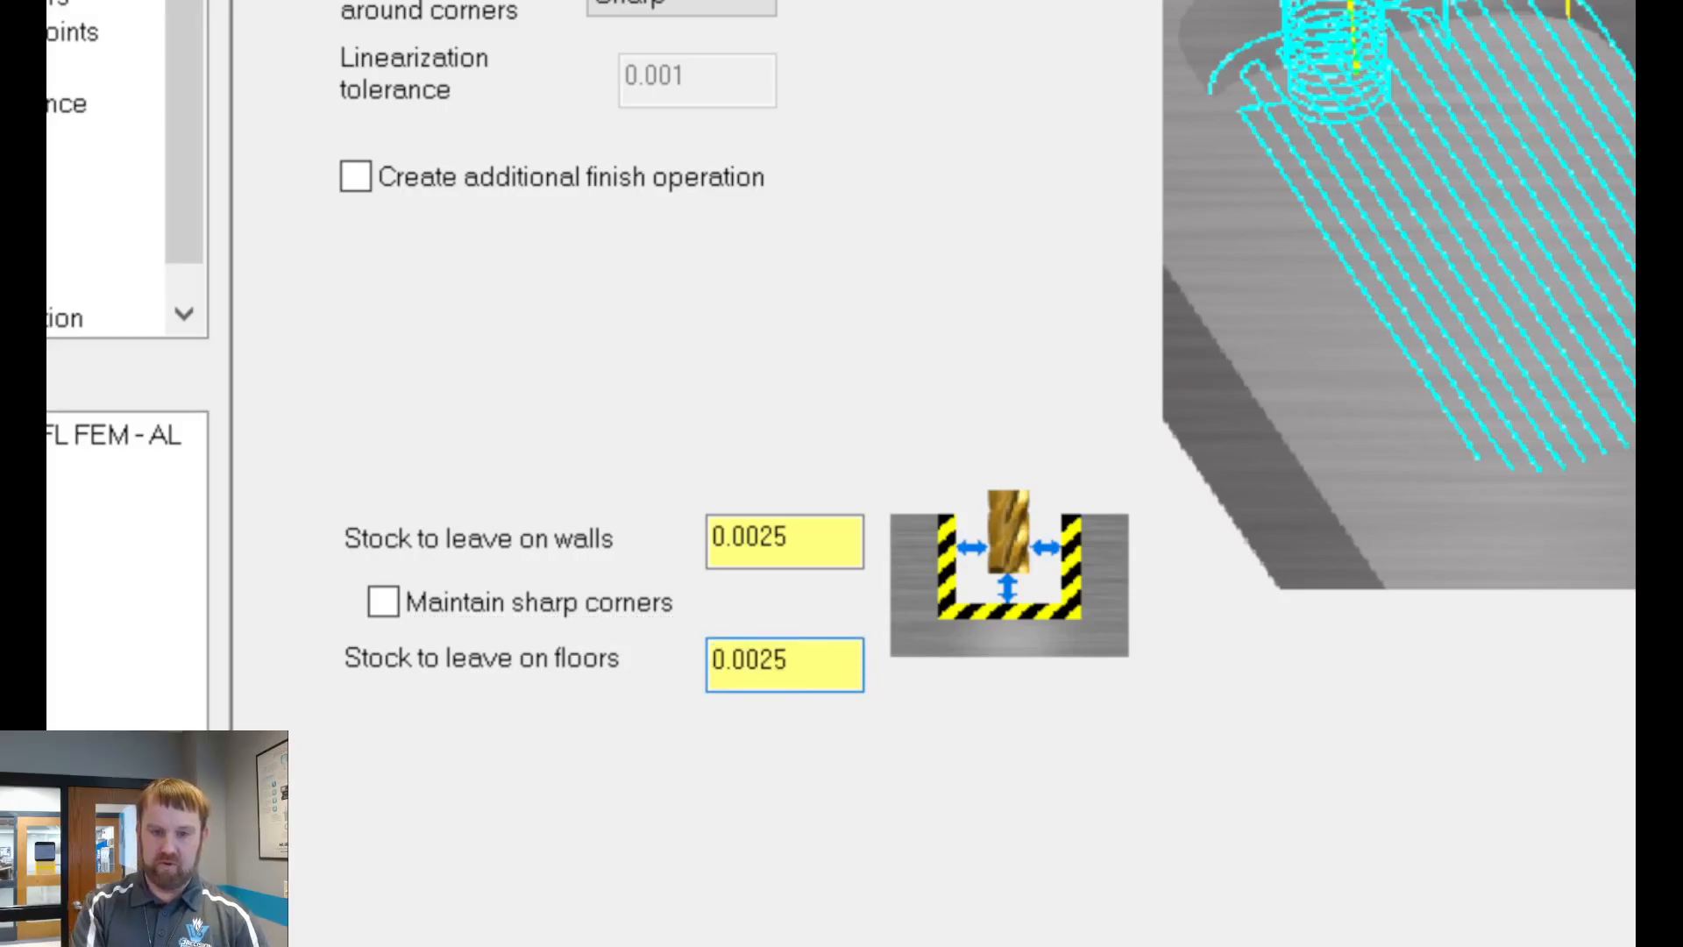
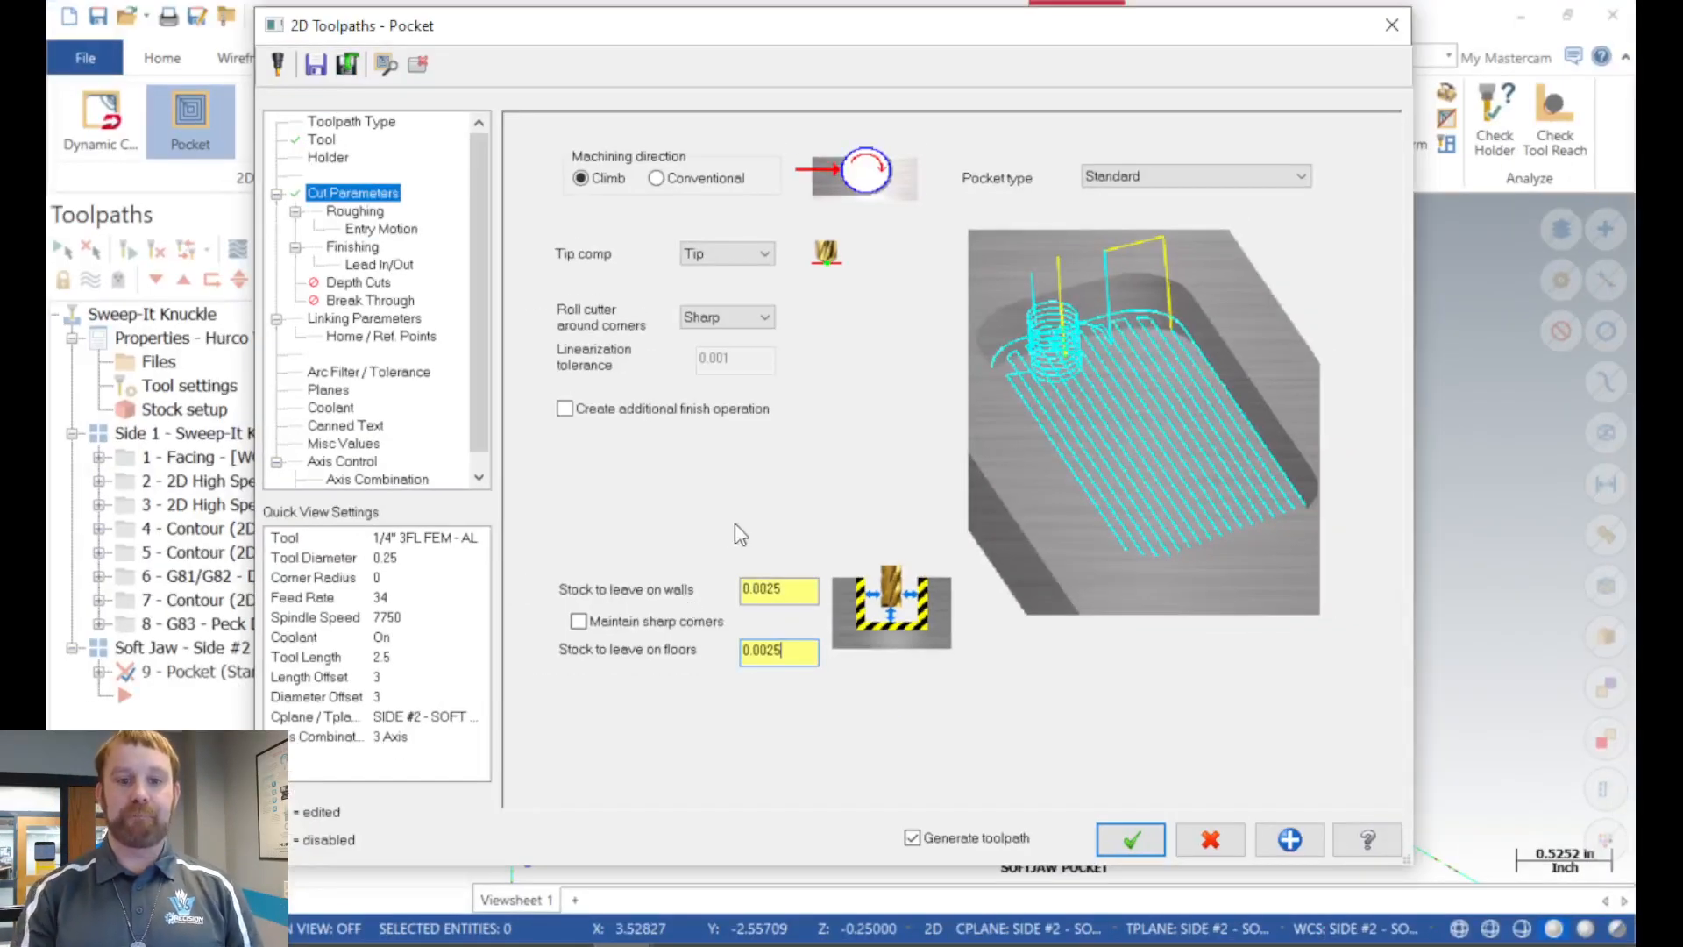
Use the Morph Spiral roughing method and set the helix entry to 10% minimum radius, 45% maximum radius and a 1.5 plunge angle.
click(364, 212)
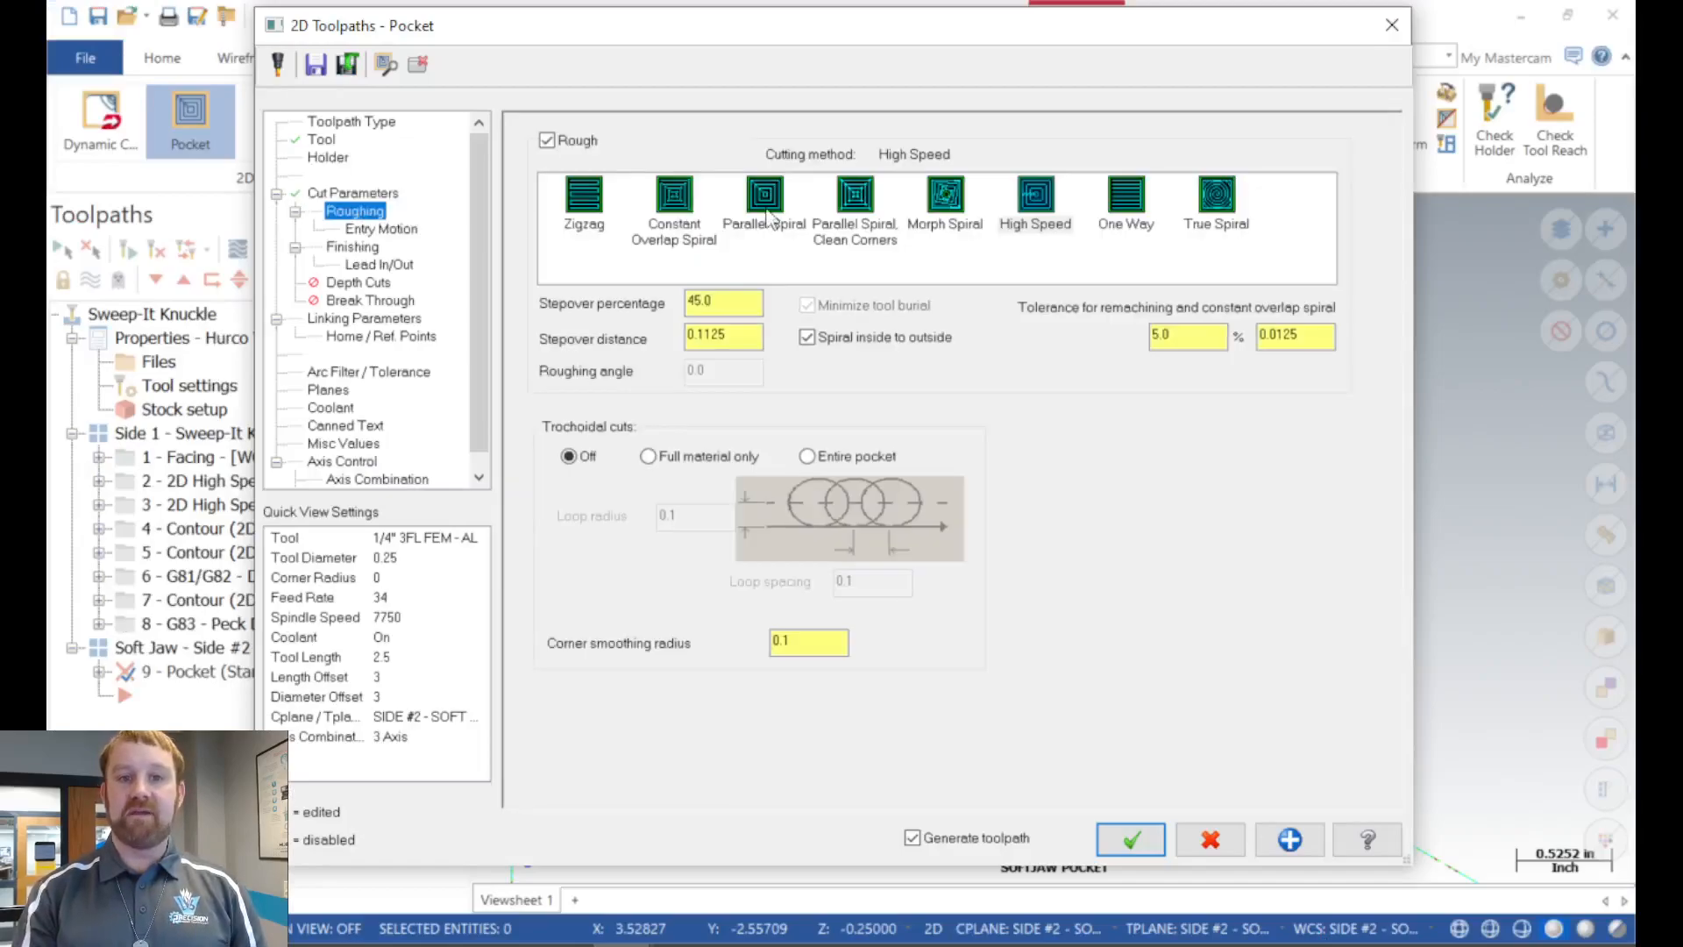
click(946, 197)
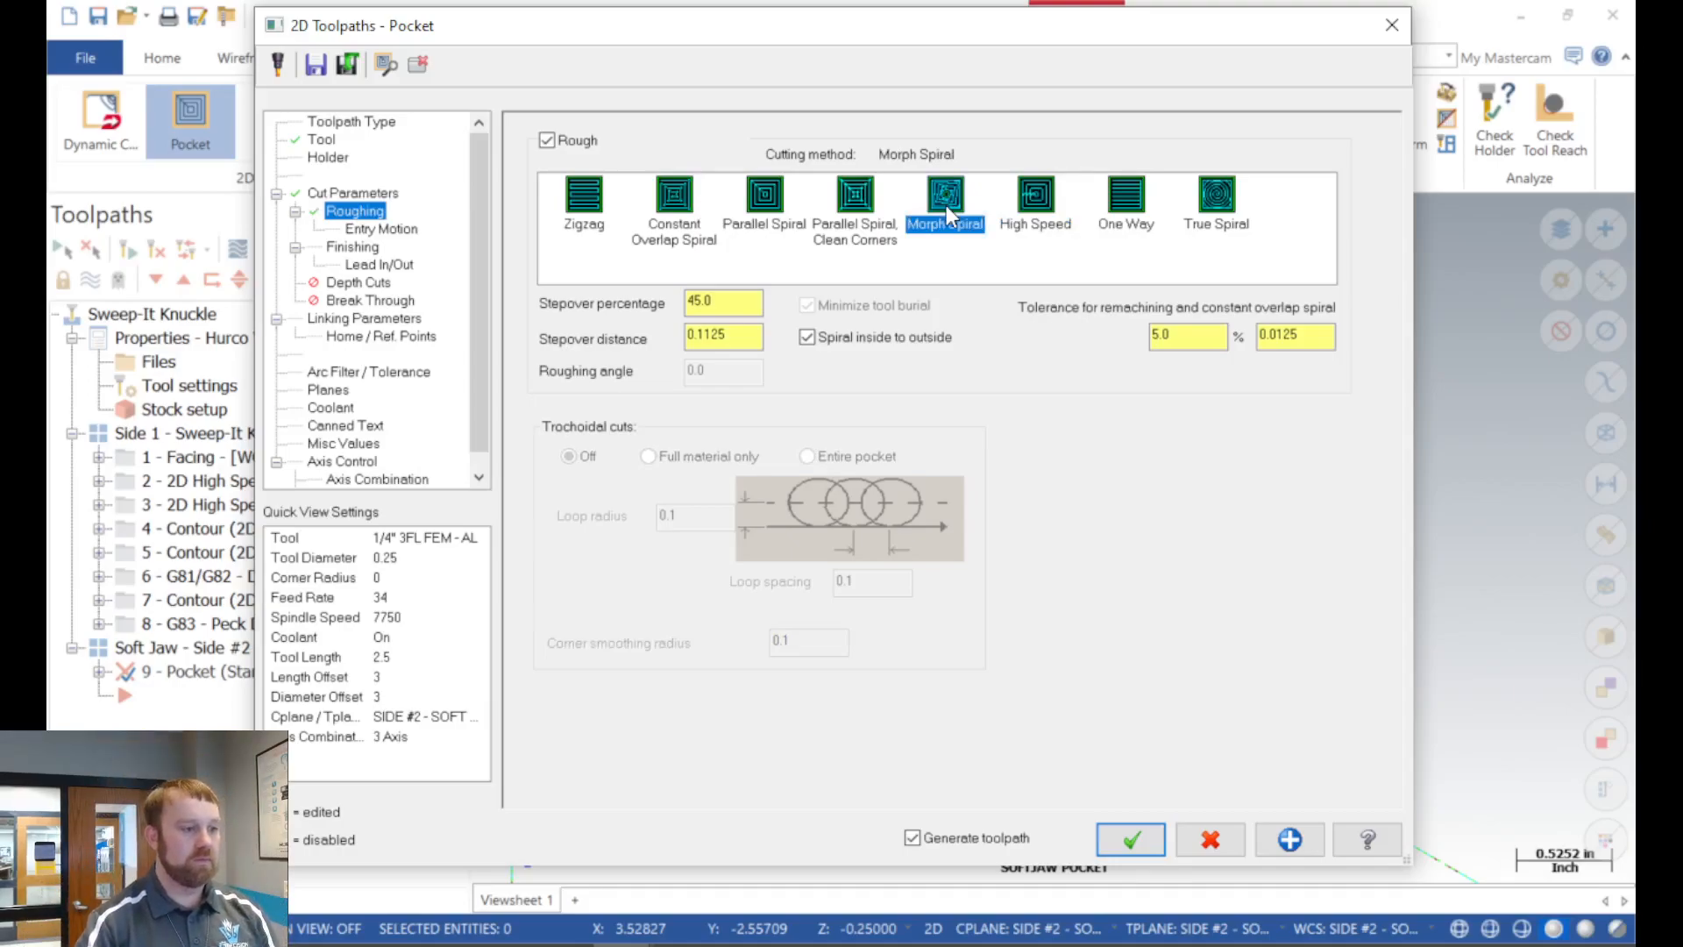
click(369, 231)
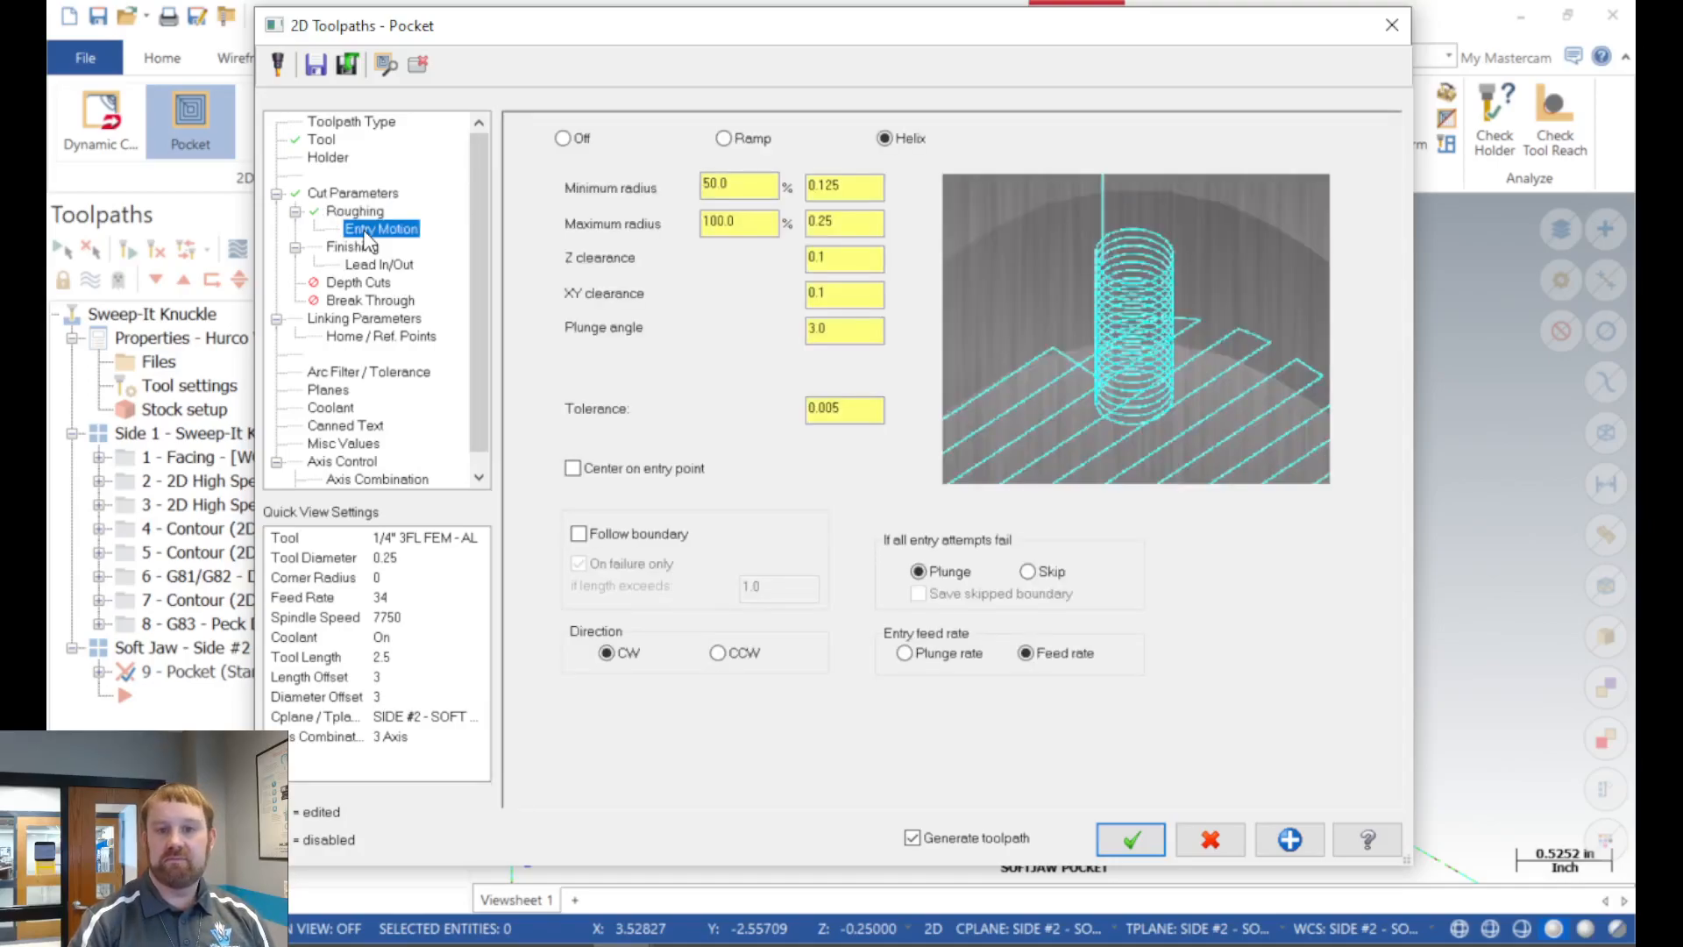
double_click(741, 185)
text(10)
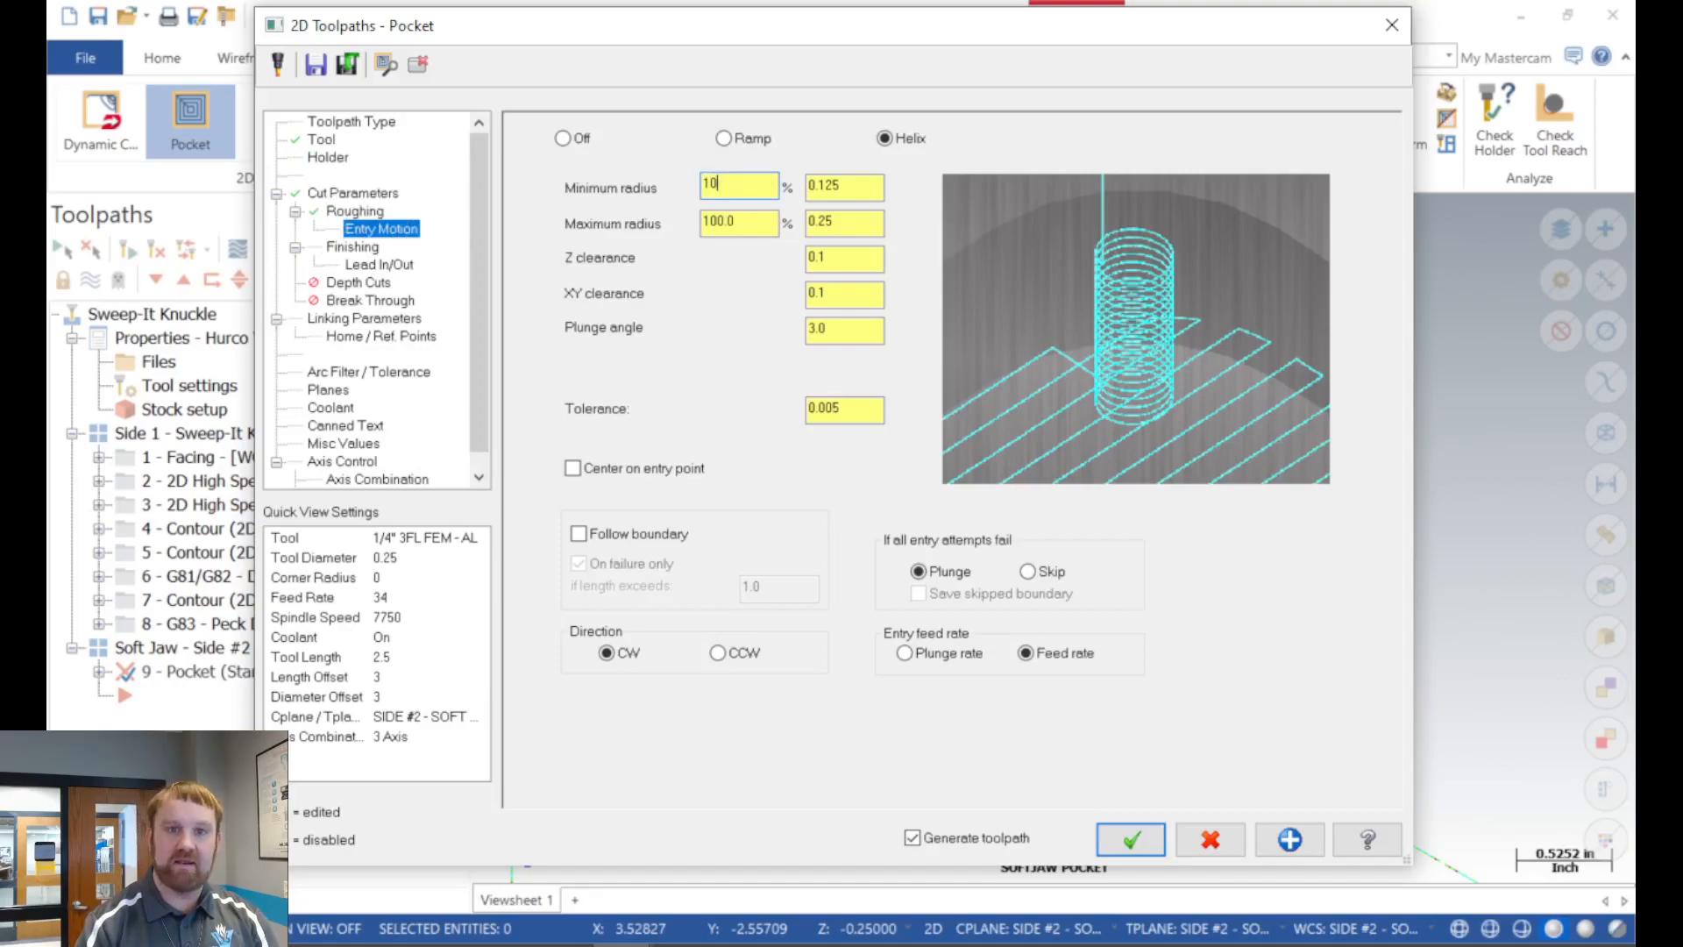
key(Tab)
text(45)
key(Tab)
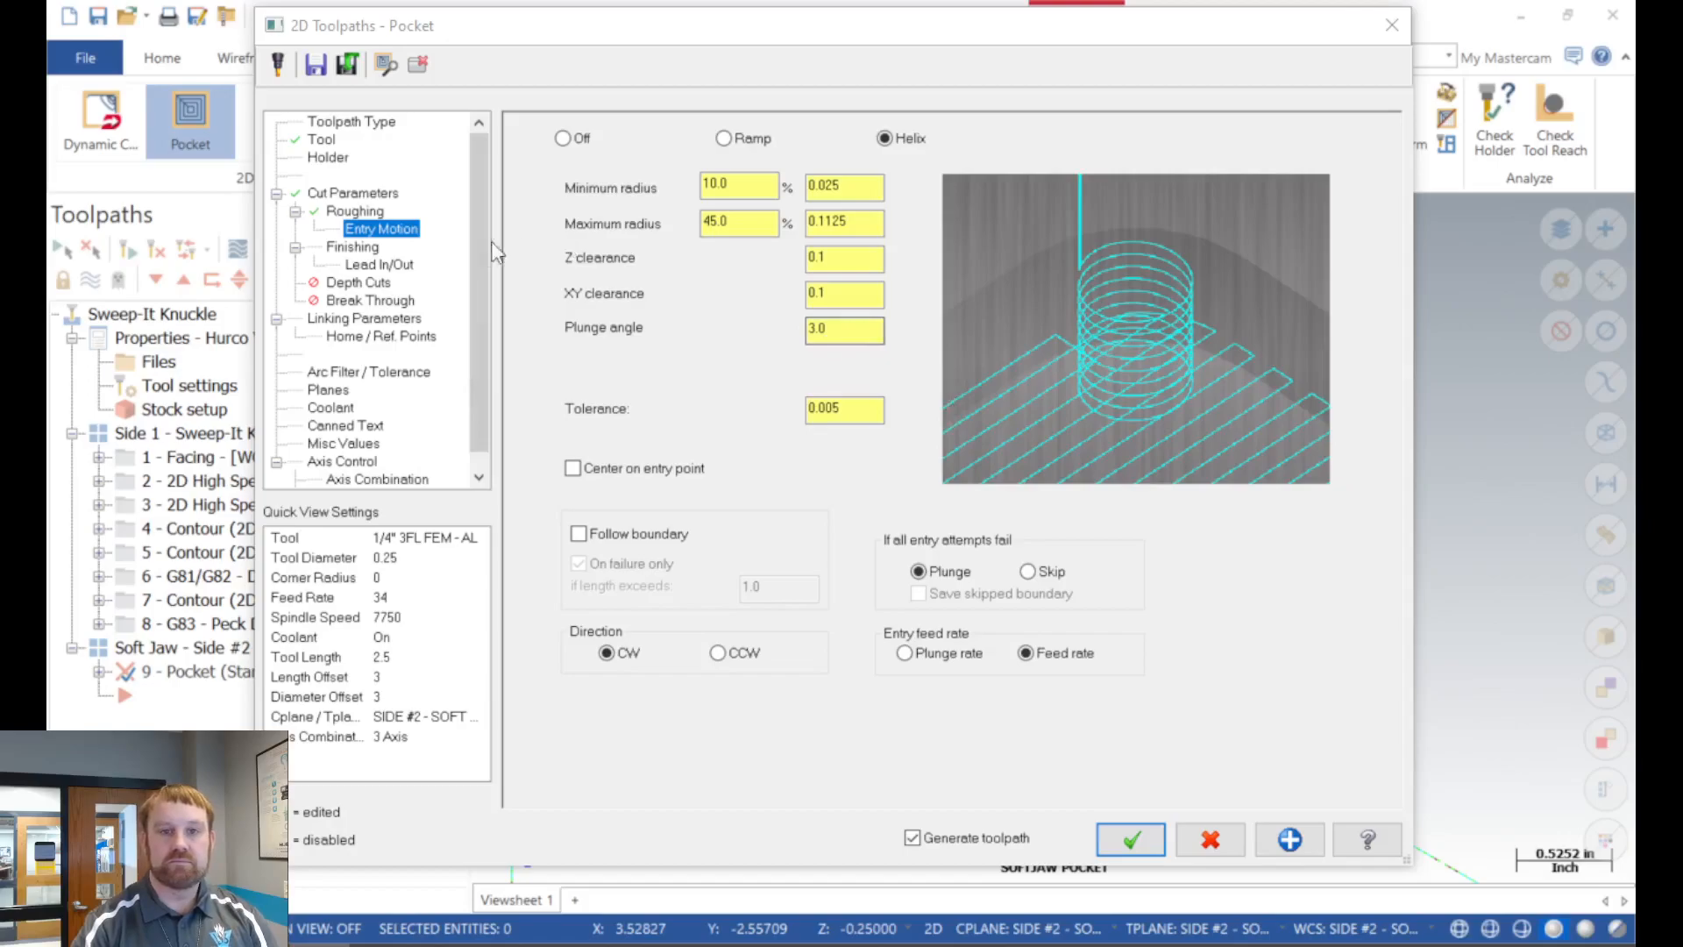
click(808, 330)
text(1.5)
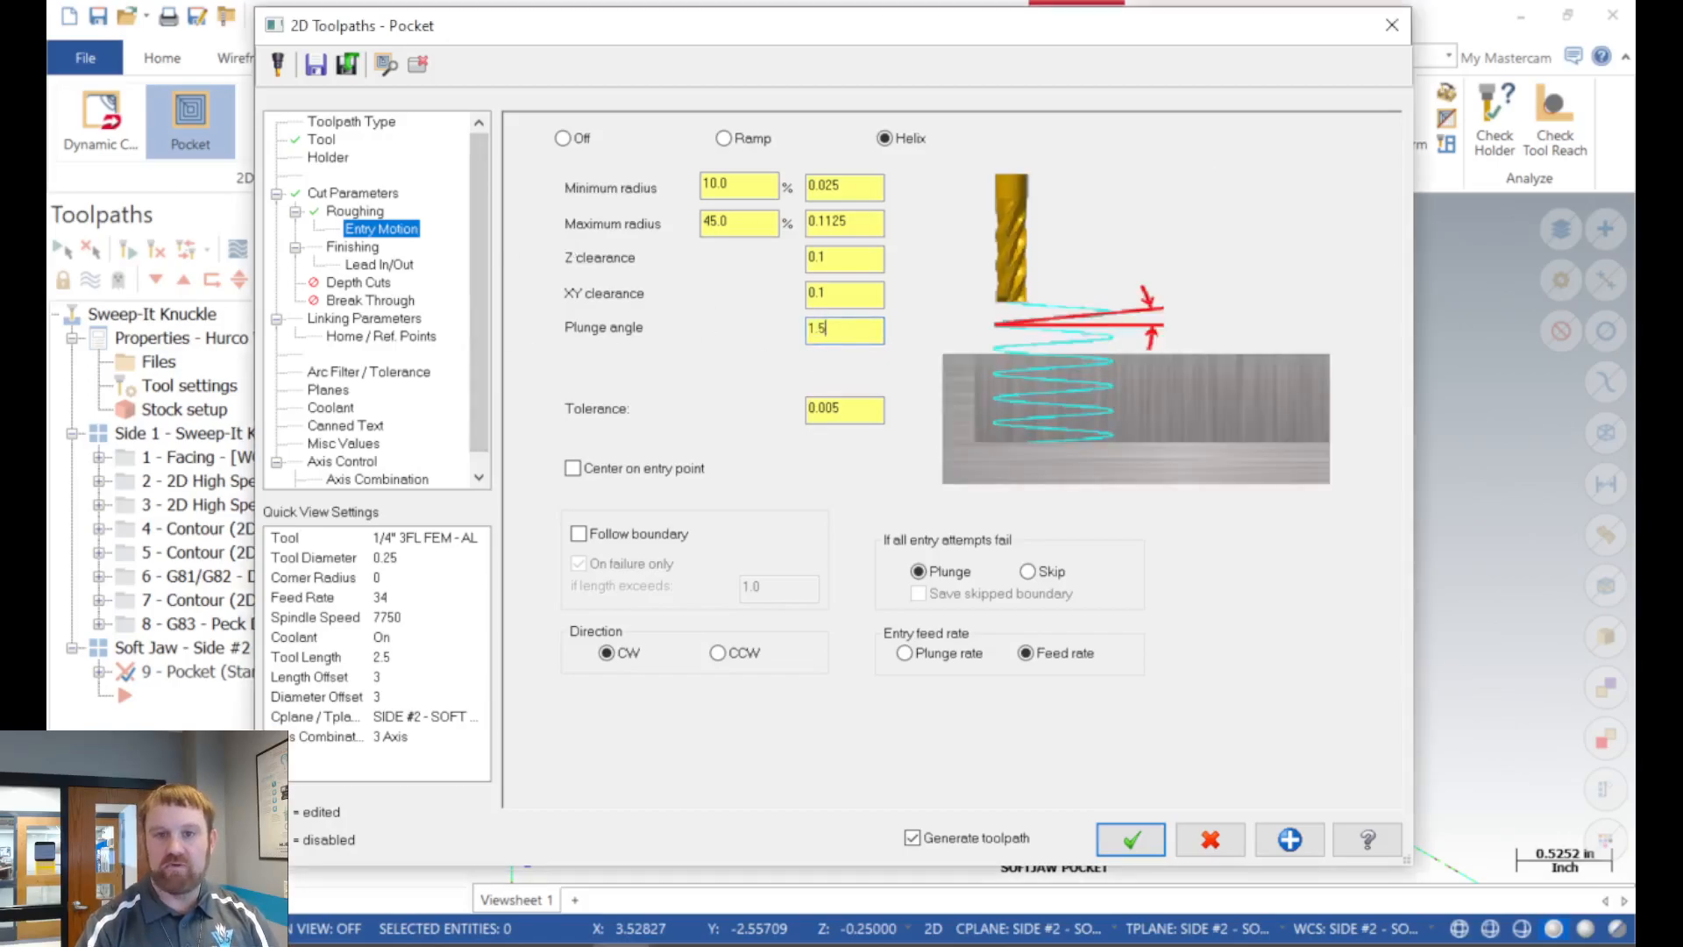
key(shift+Home)
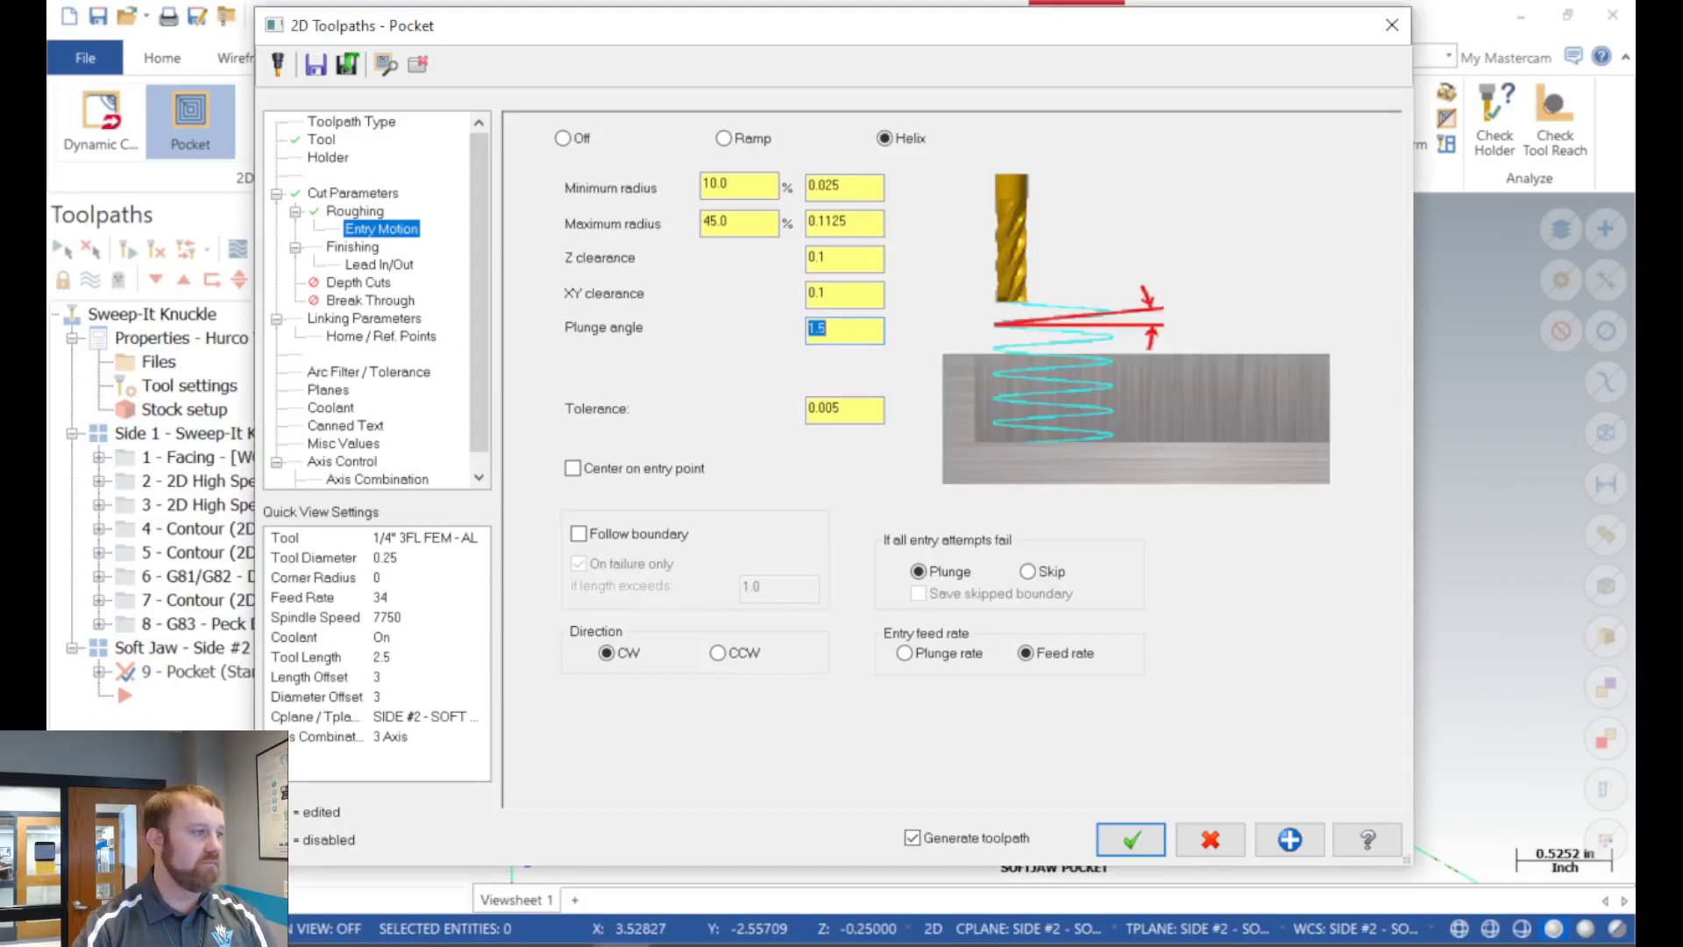
click(817, 330)
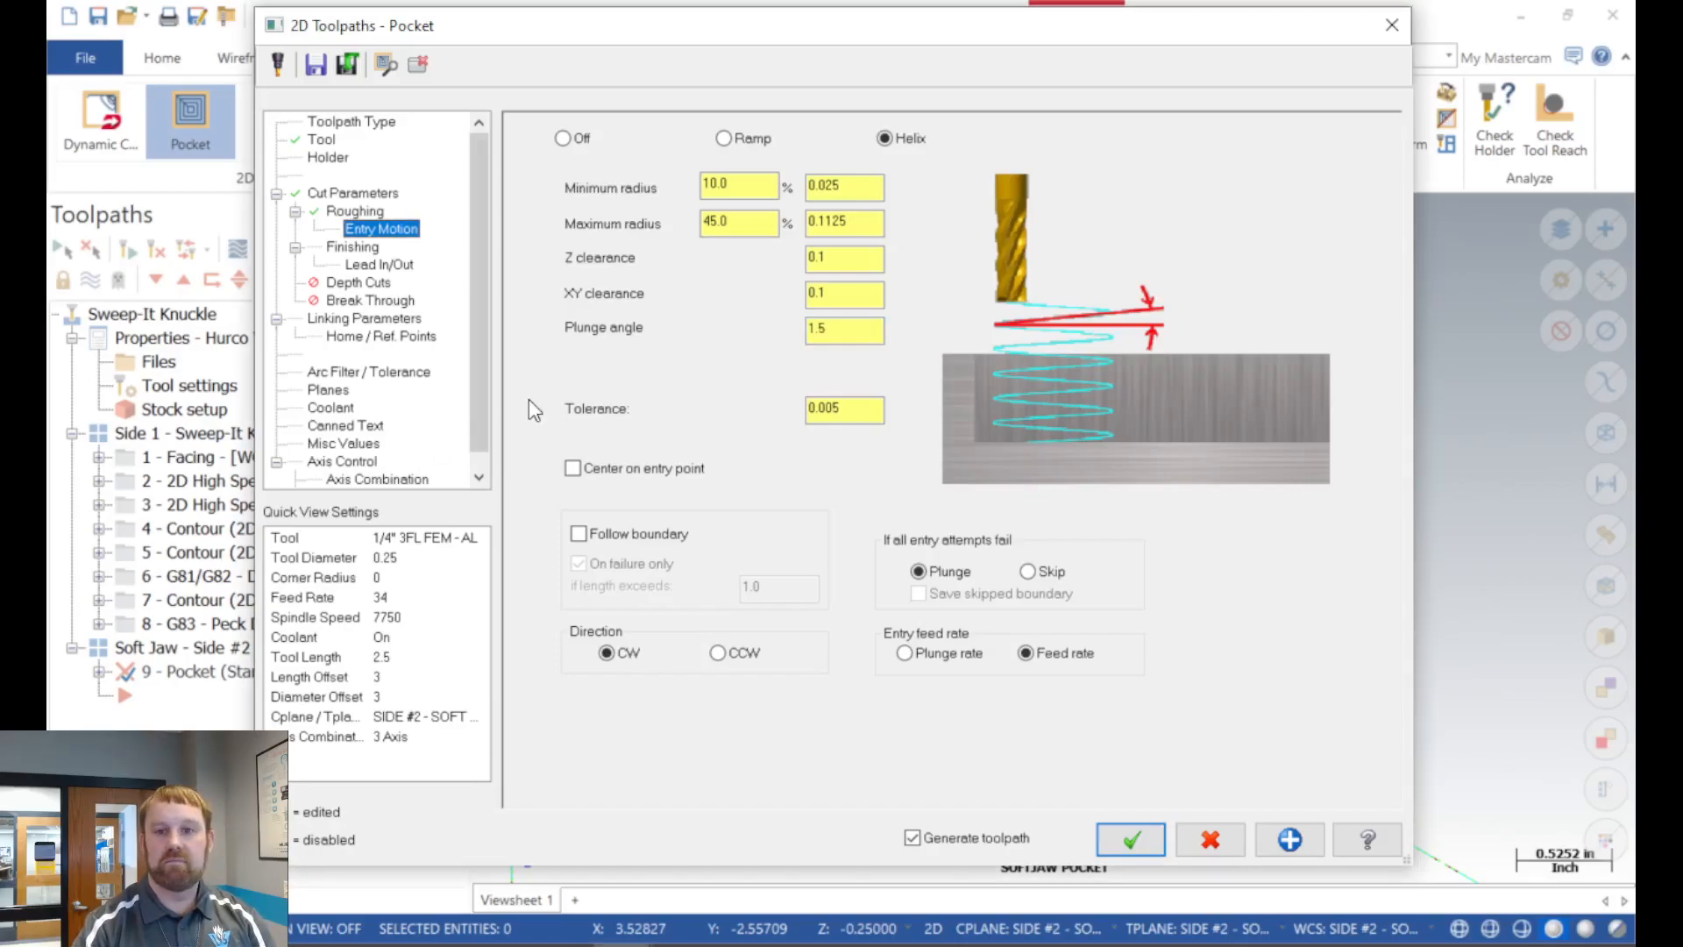
click(871, 302)
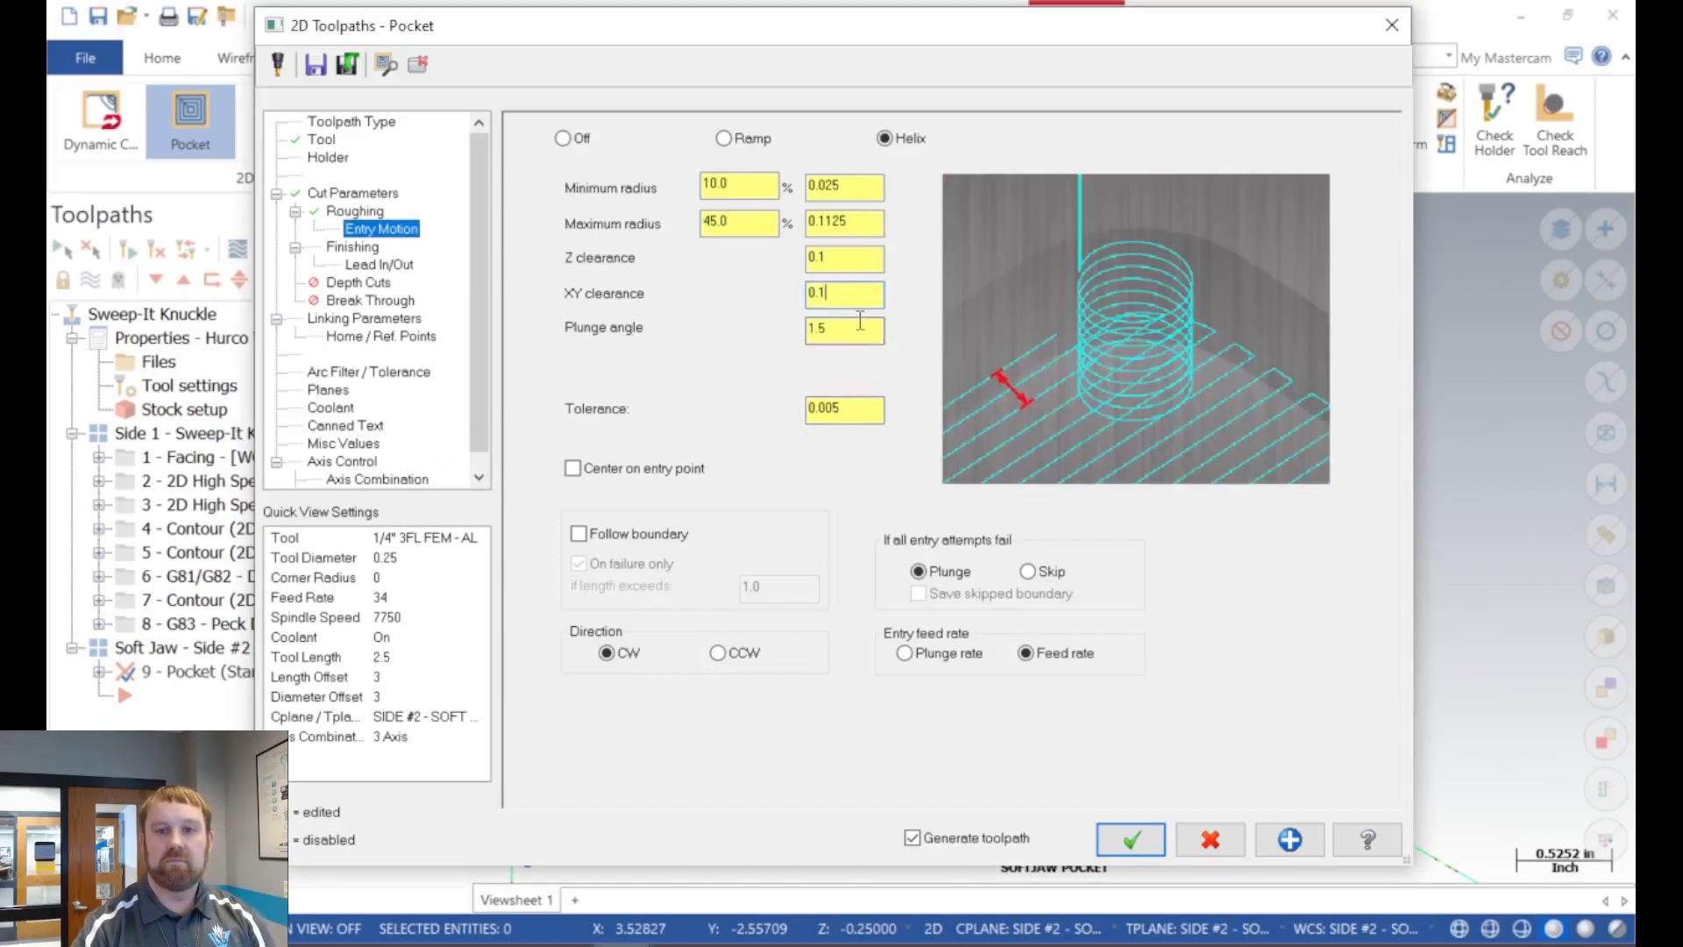
click(860, 321)
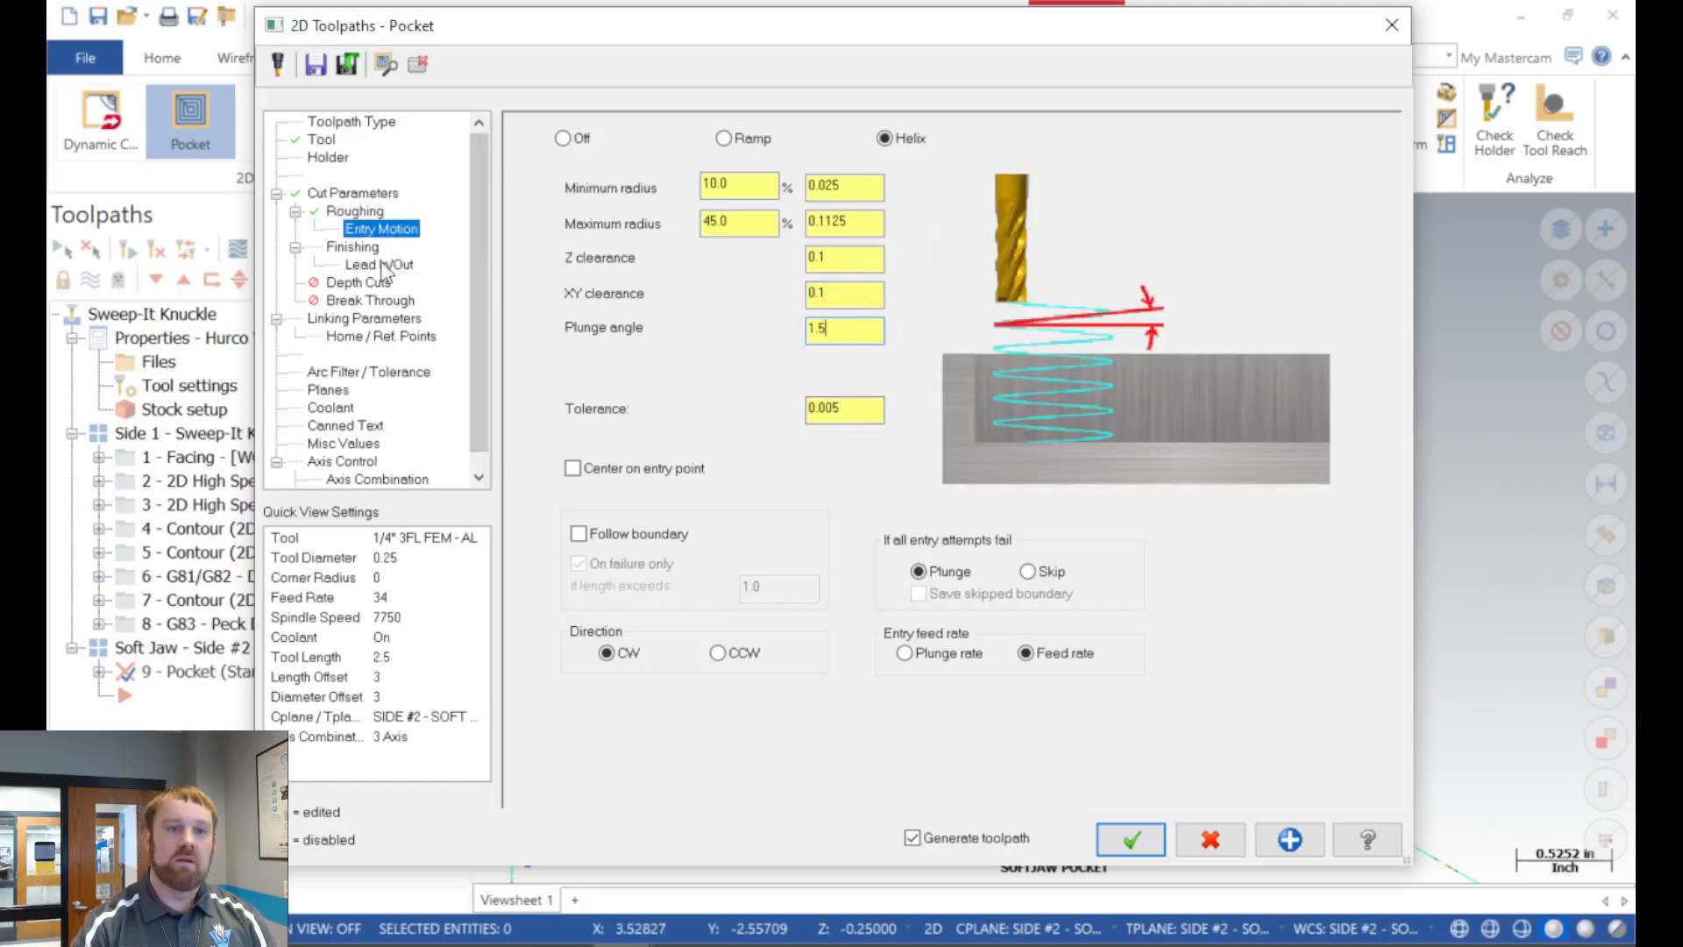
Set the finish pass's cutter compensation to wear and machine finish passes only at final depth.
click(353, 248)
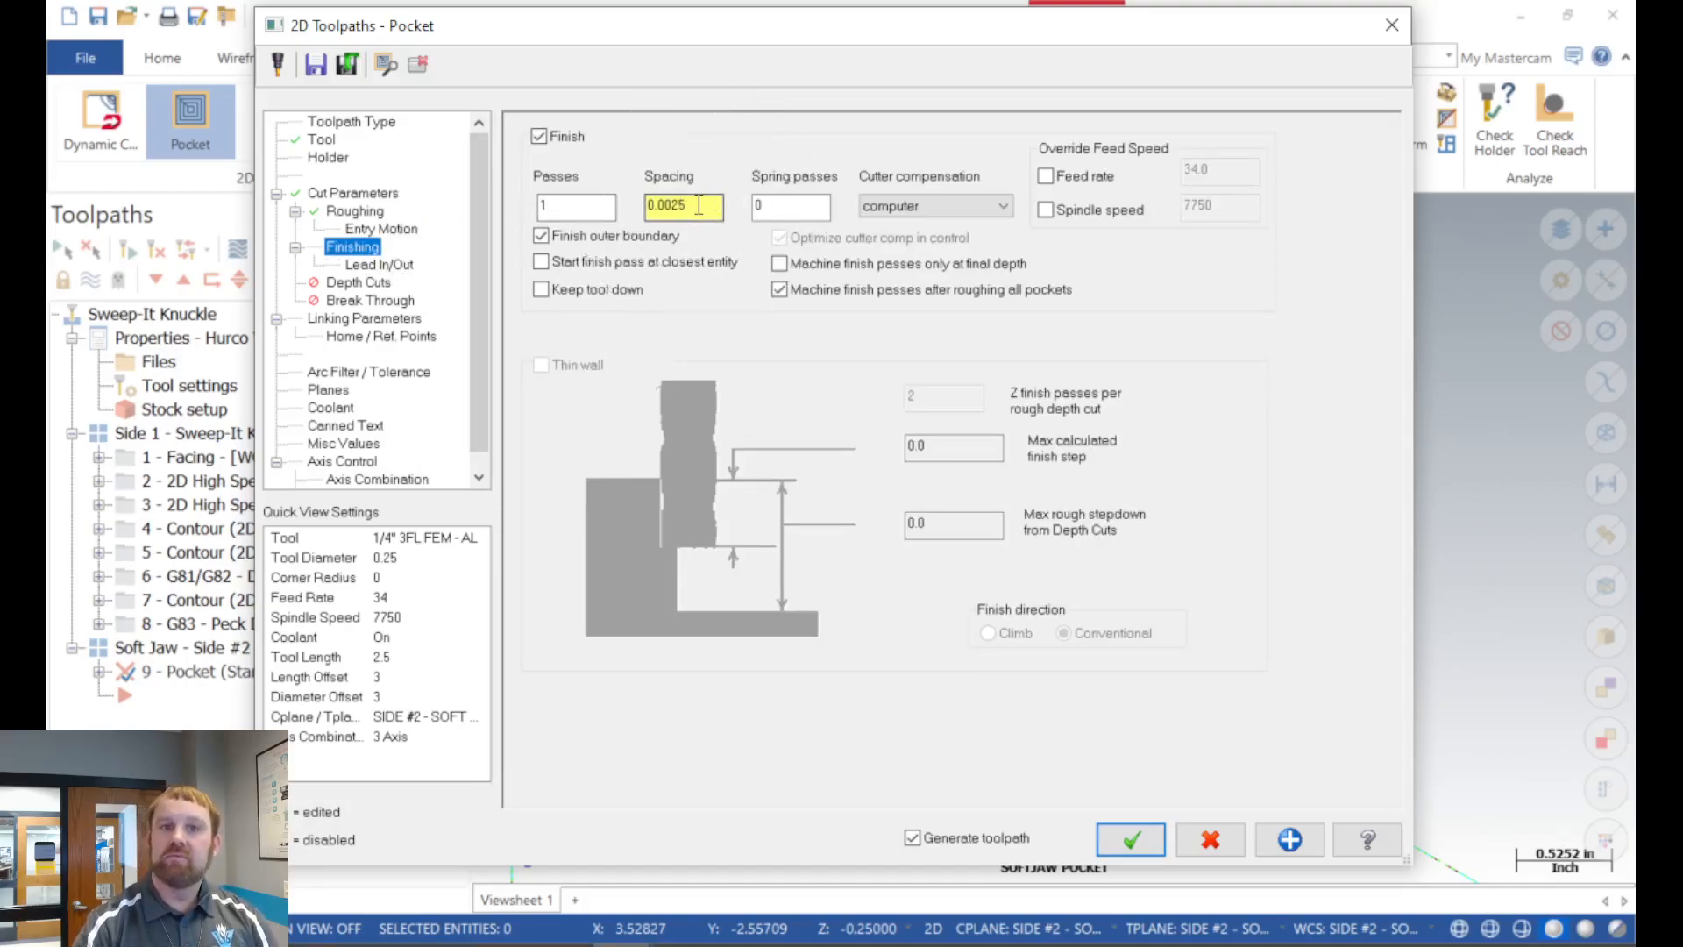
click(947, 210)
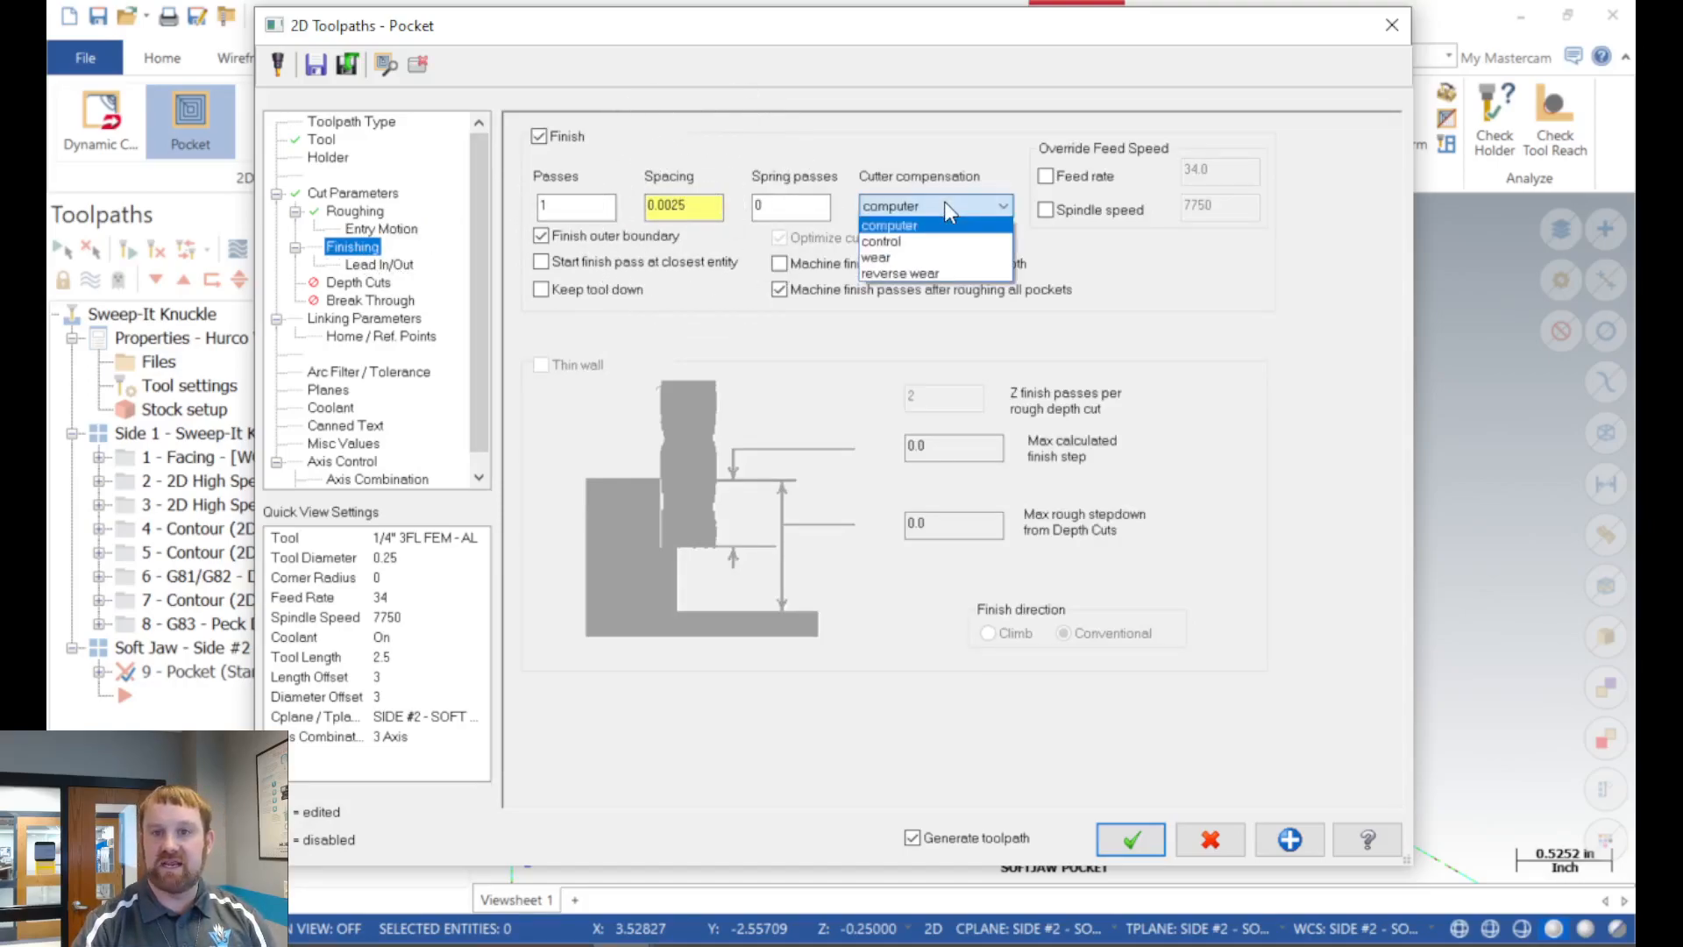
click(886, 248)
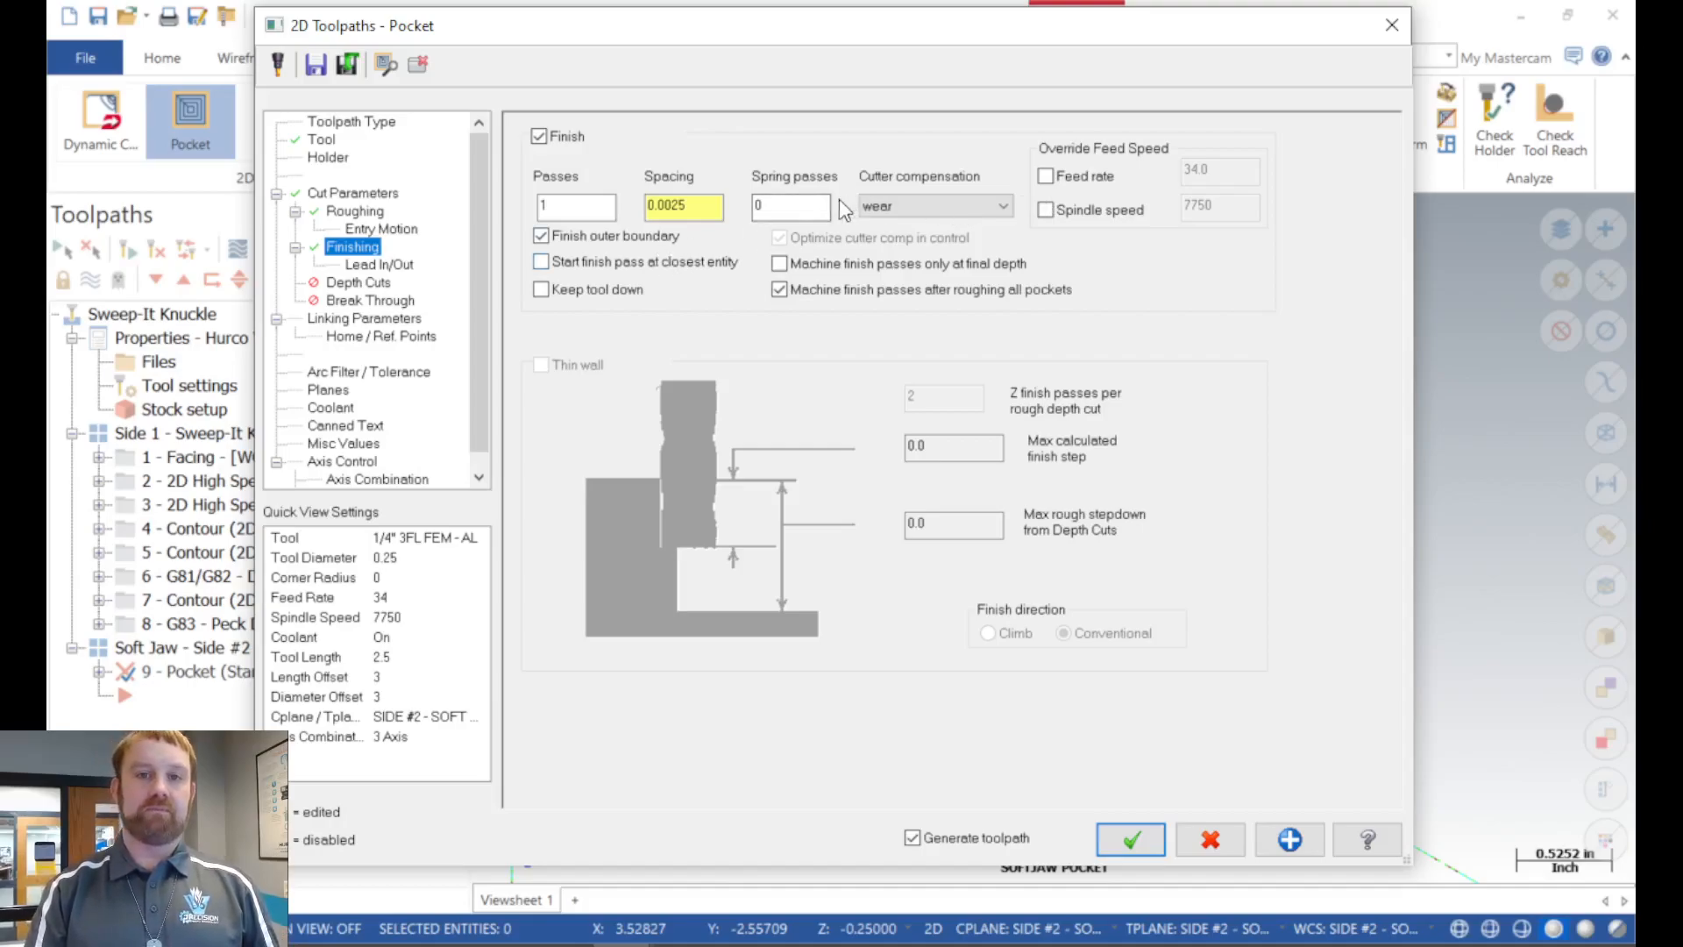
click(807, 264)
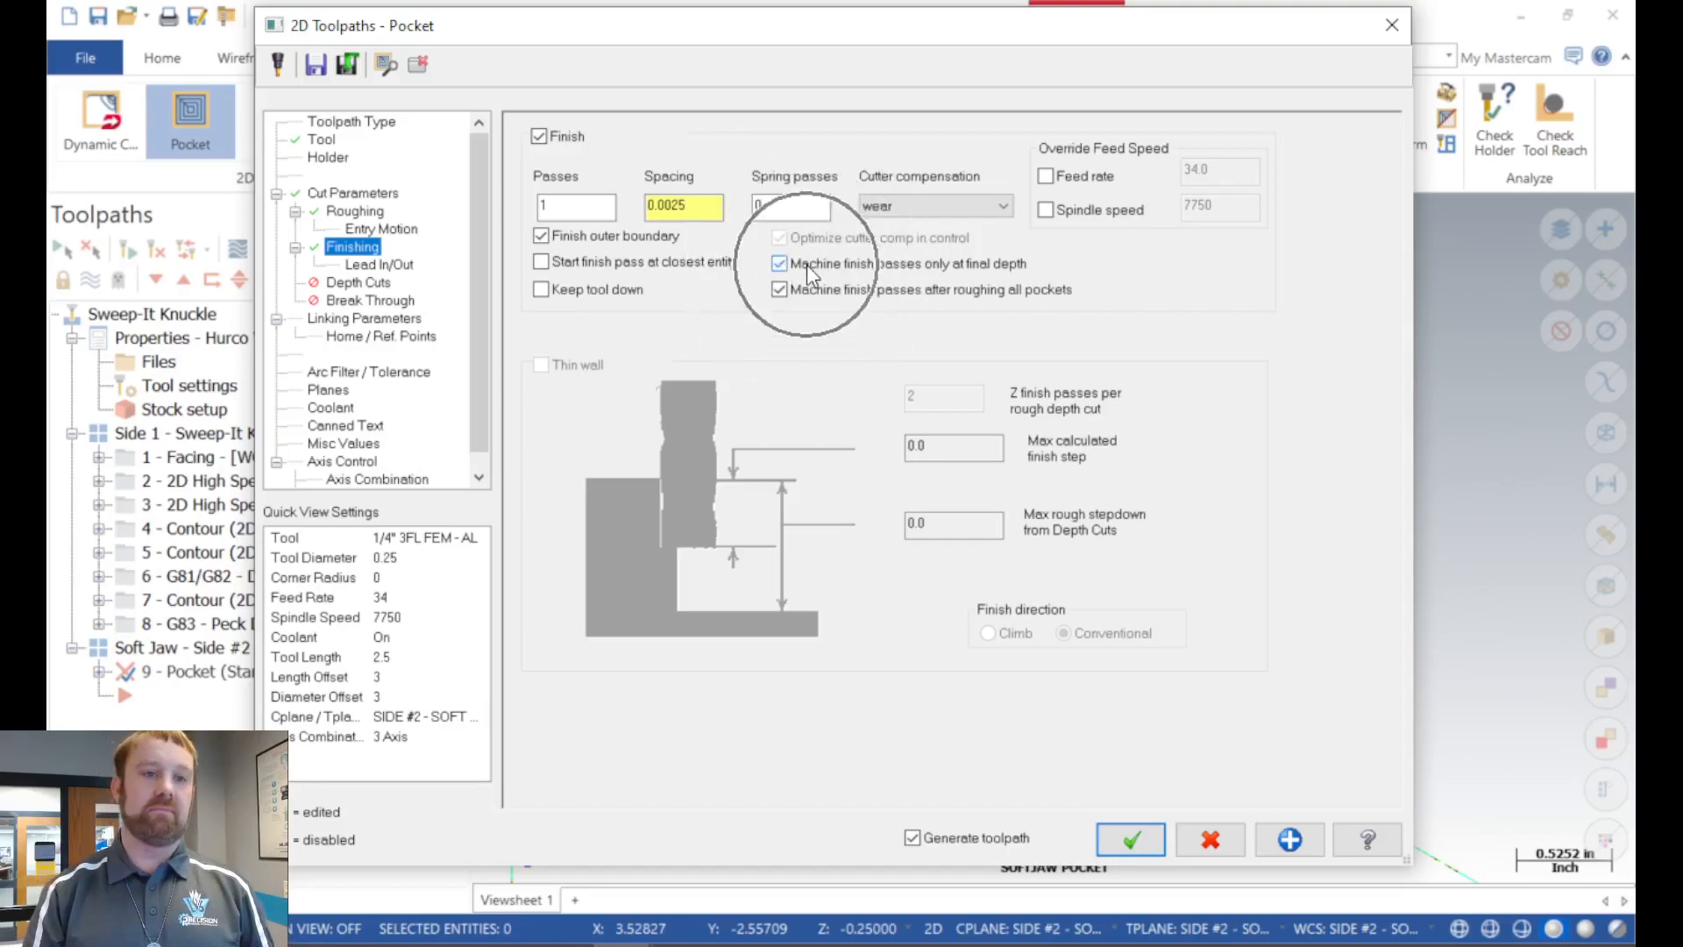
Set a perpendicular lead-in with 10% line length and 25% arc radius, and copy the entry values to the exit.
click(379, 265)
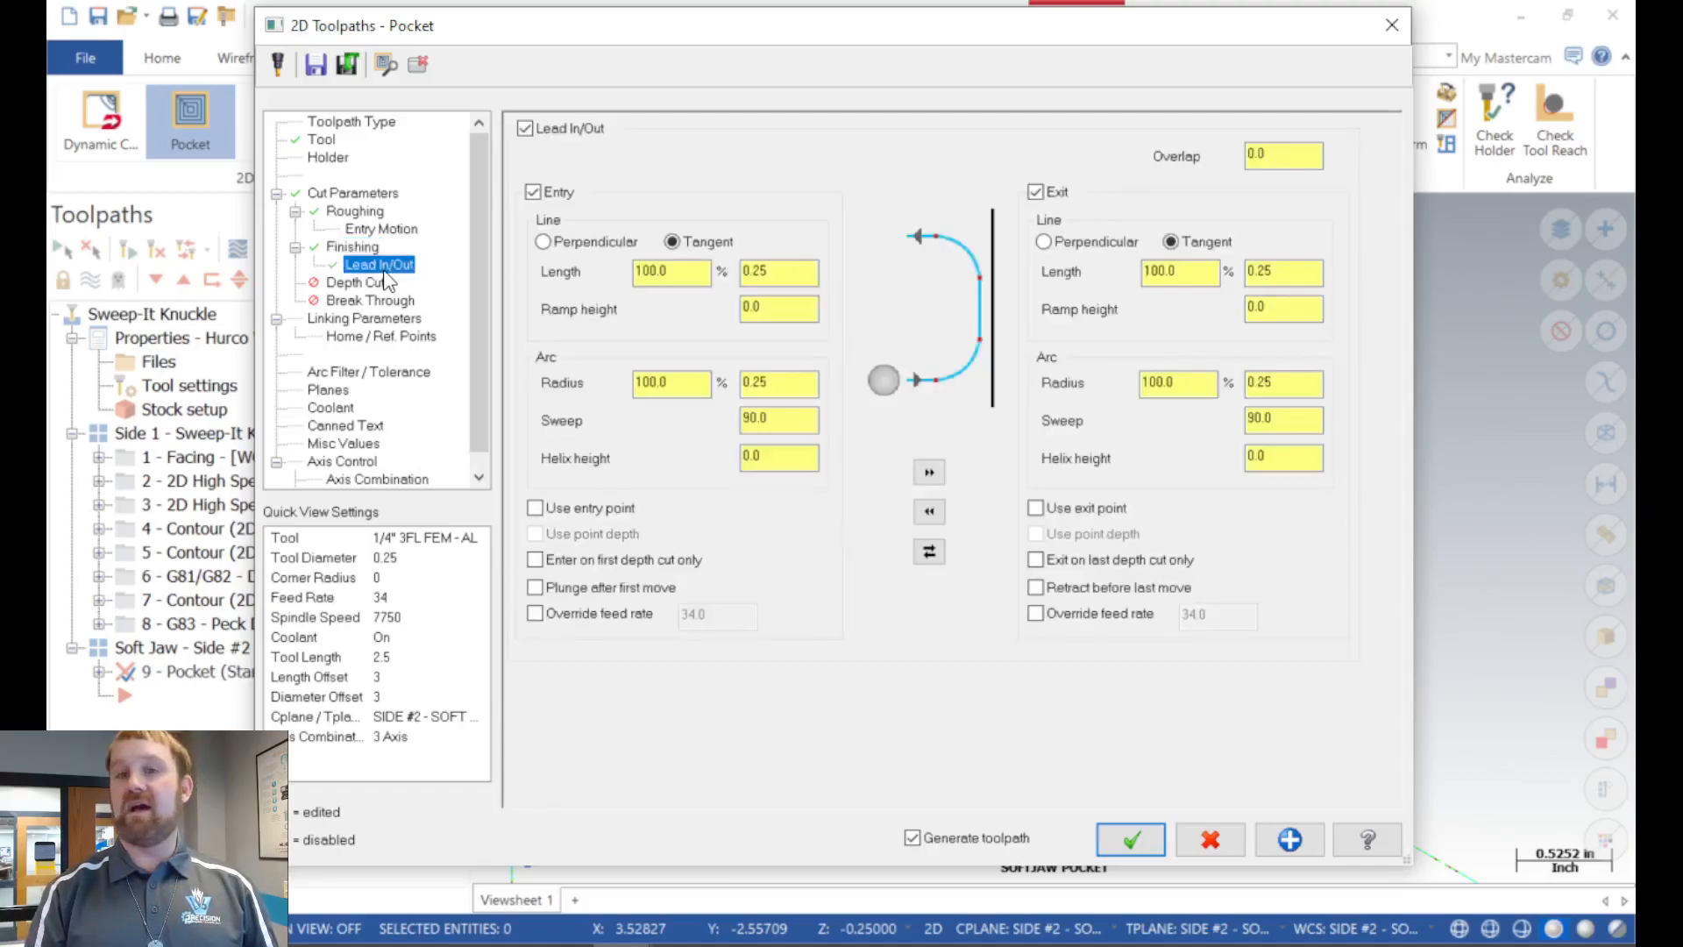
click(544, 242)
double_click(670, 272)
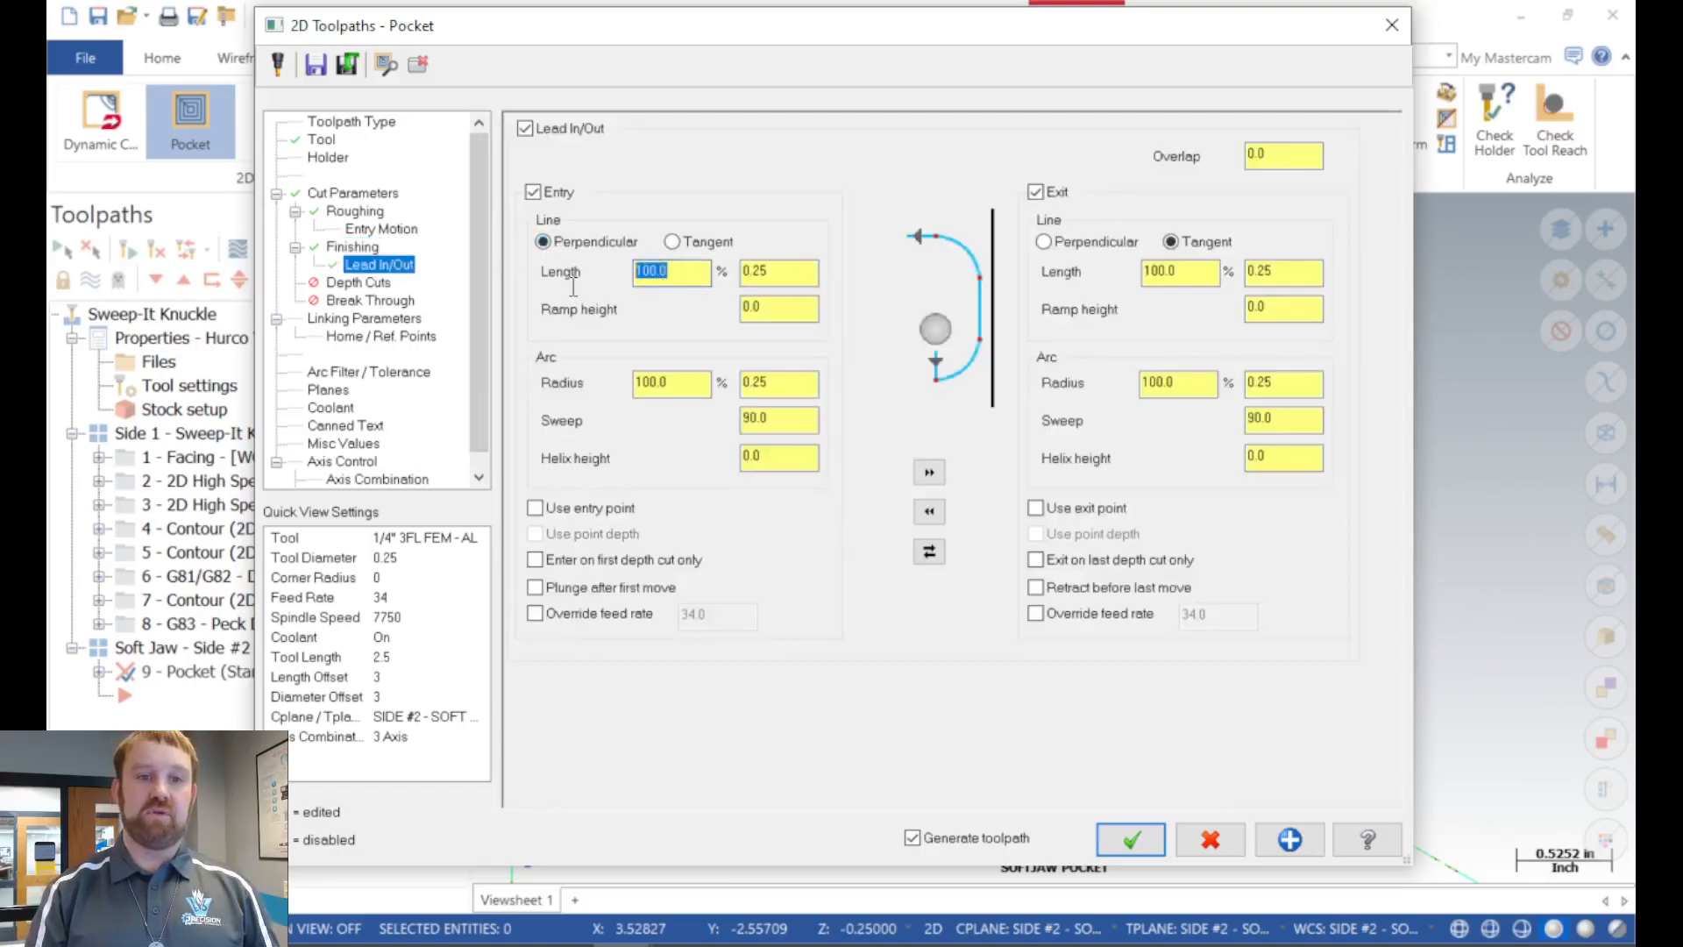
text(10)
double_click(650, 382)
text(25)
key(Tab)
click(929, 474)
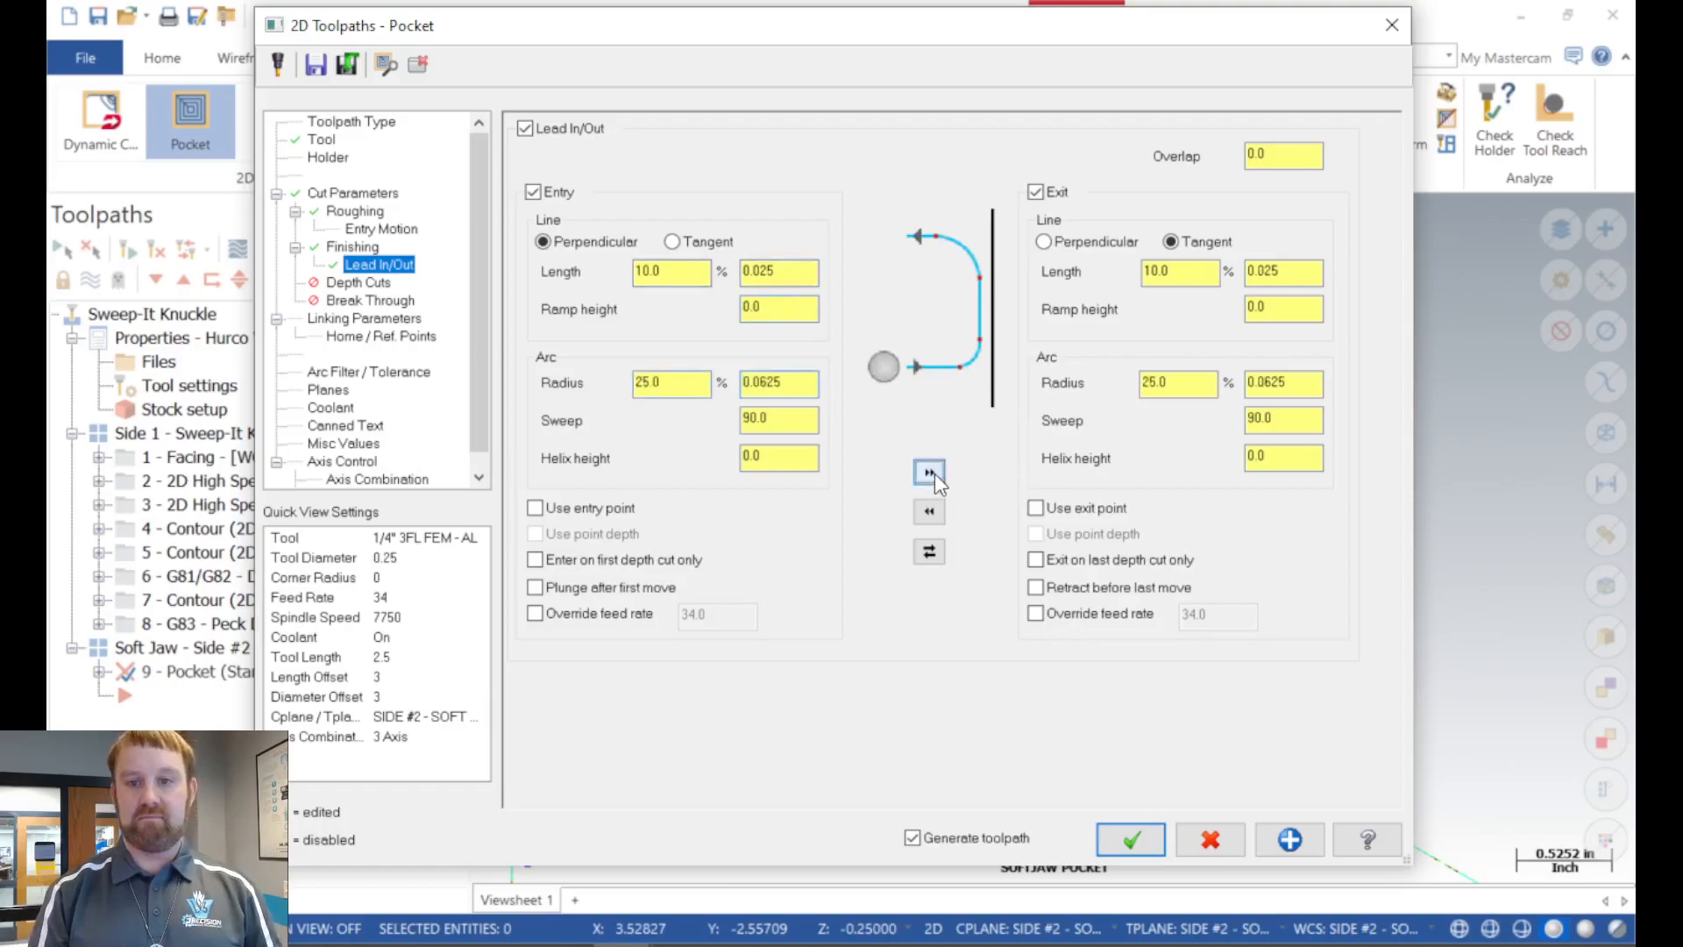
Set the lead in/out overlap to 0.0125.
click(1279, 153)
text(125)
key(Return)
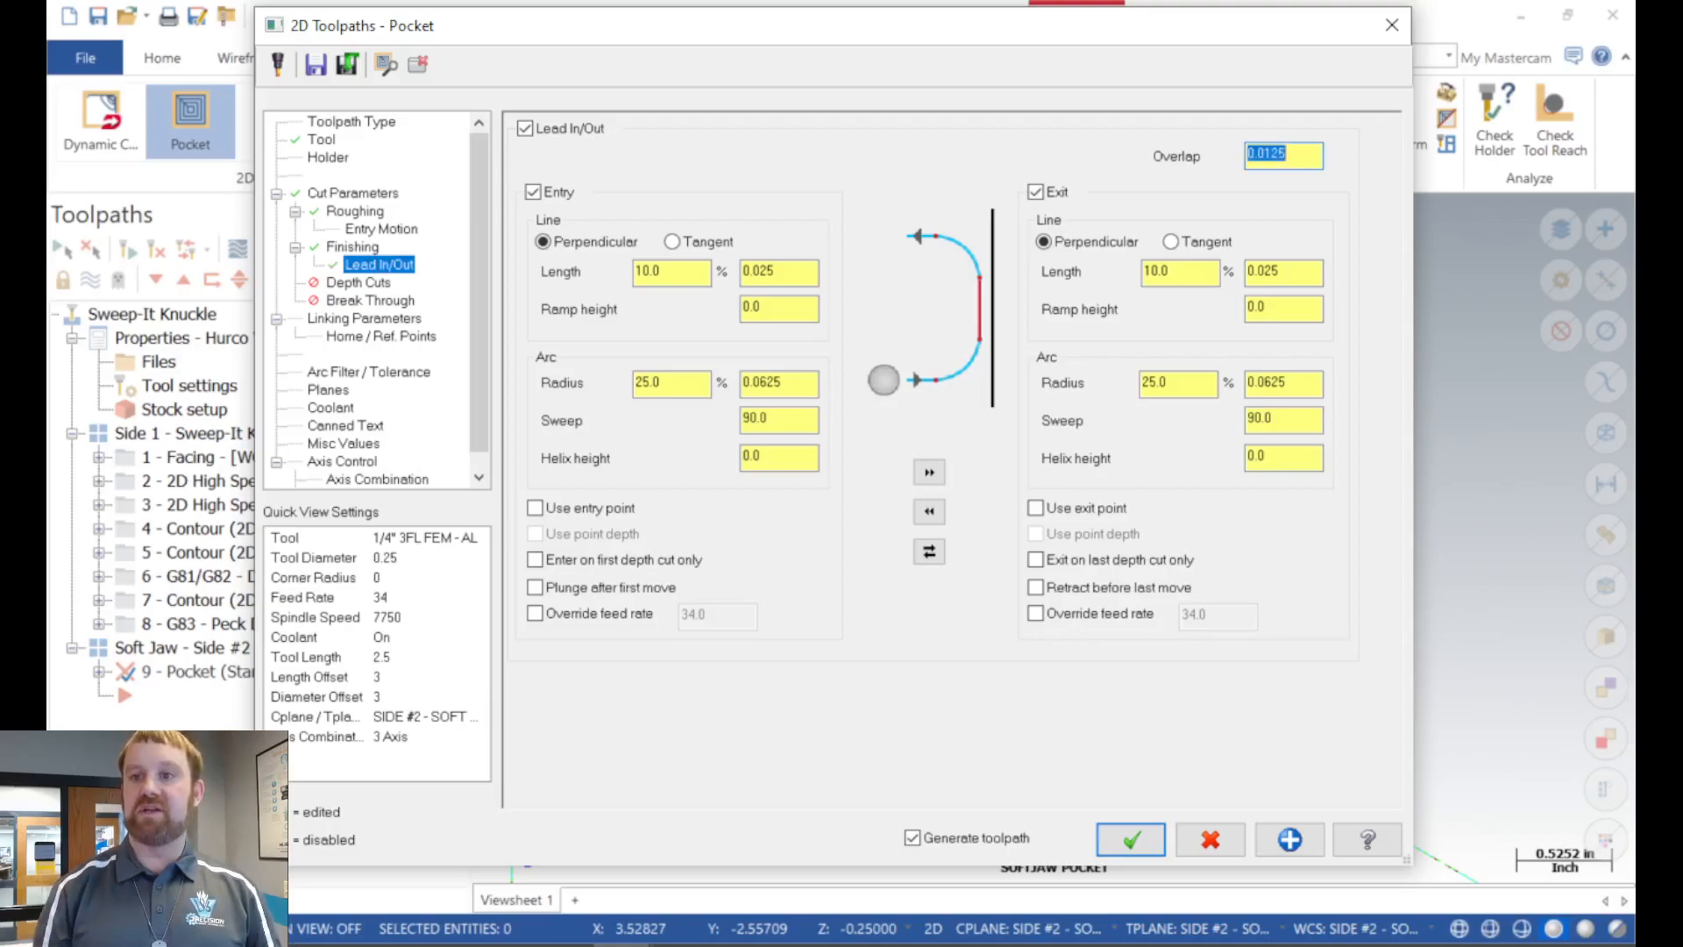
click(1286, 153)
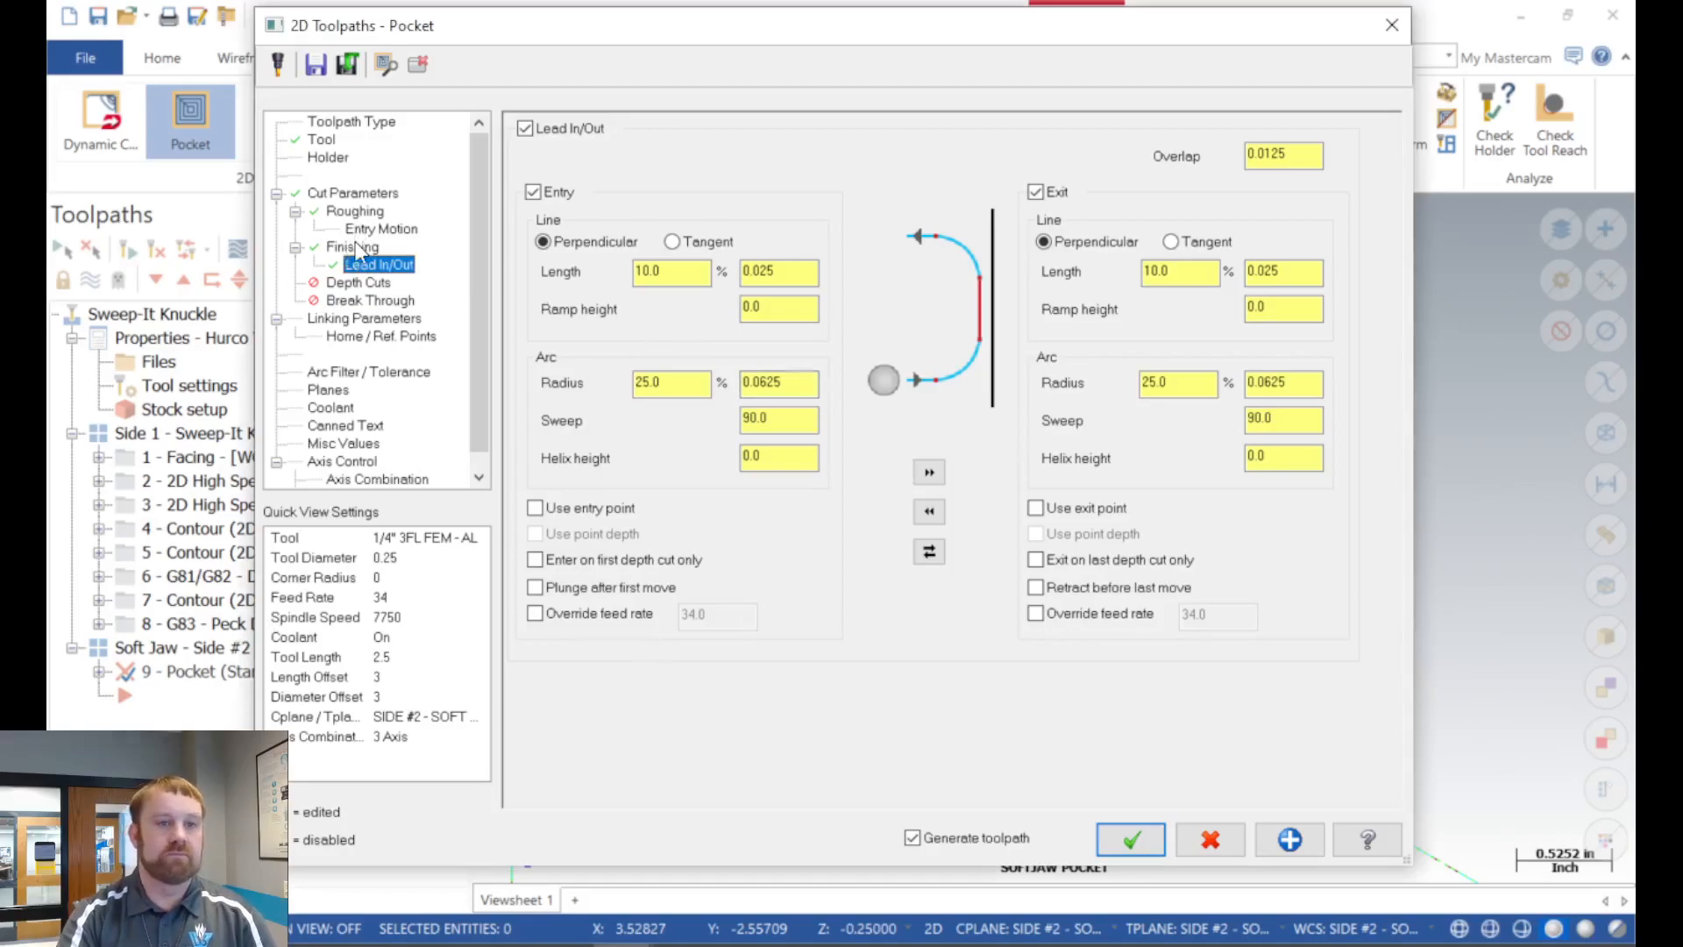
Enable the clearance height in the linking parameters and take the top of stock, 0.0, from the origin point.
click(363, 290)
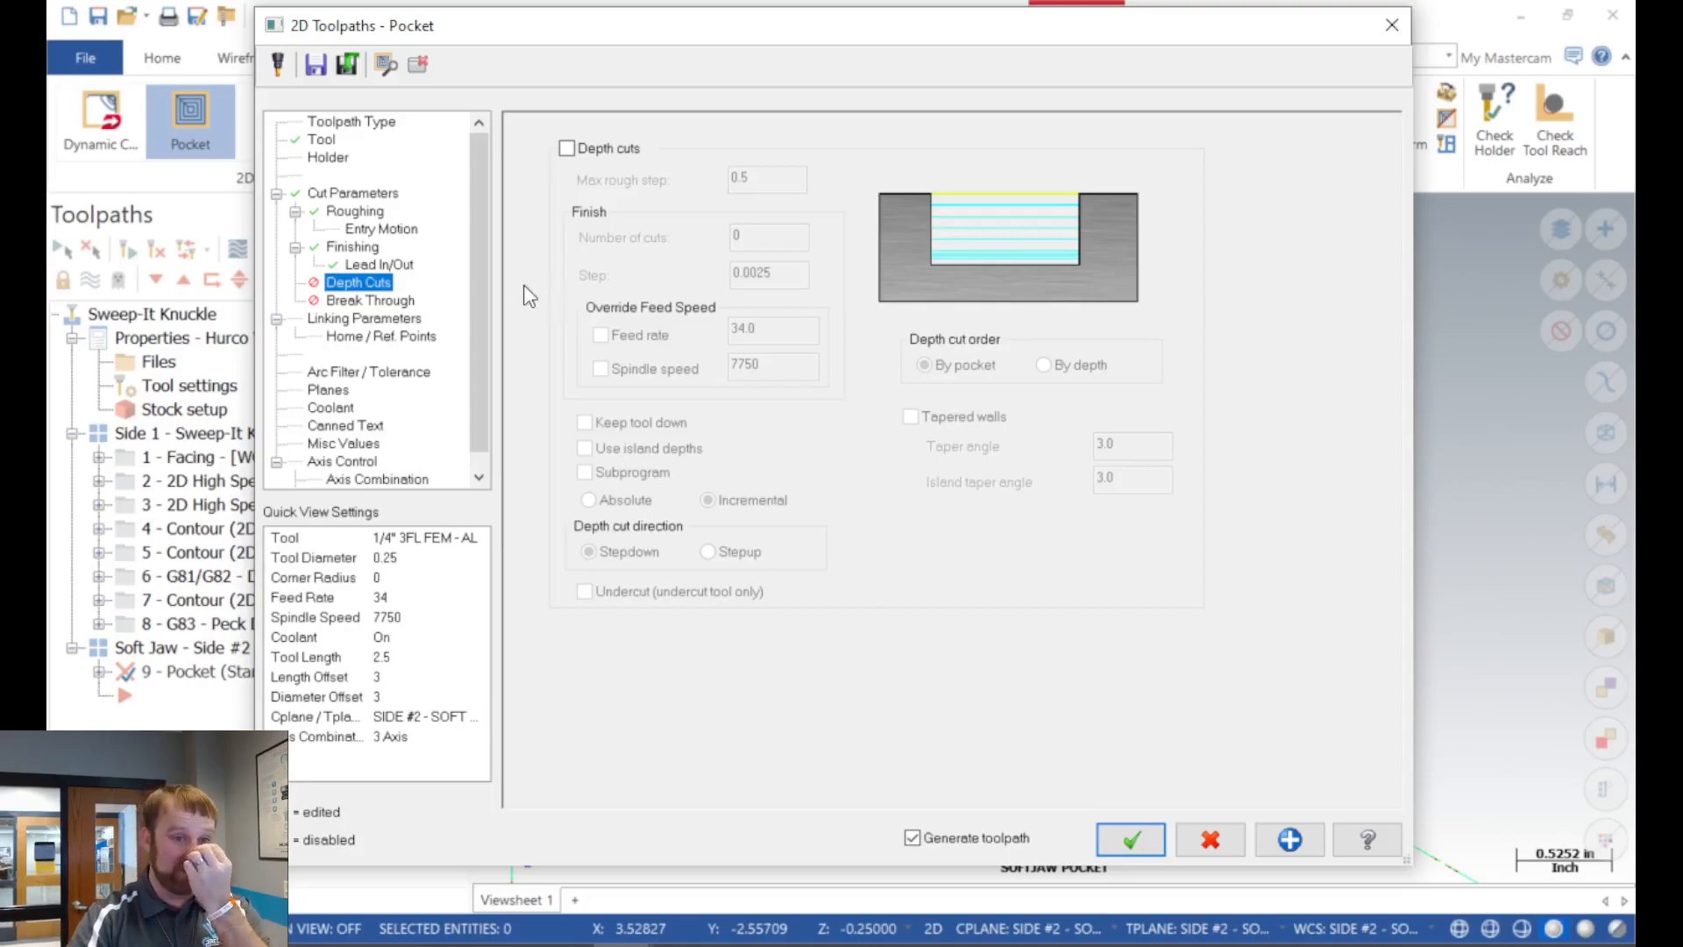
click(367, 300)
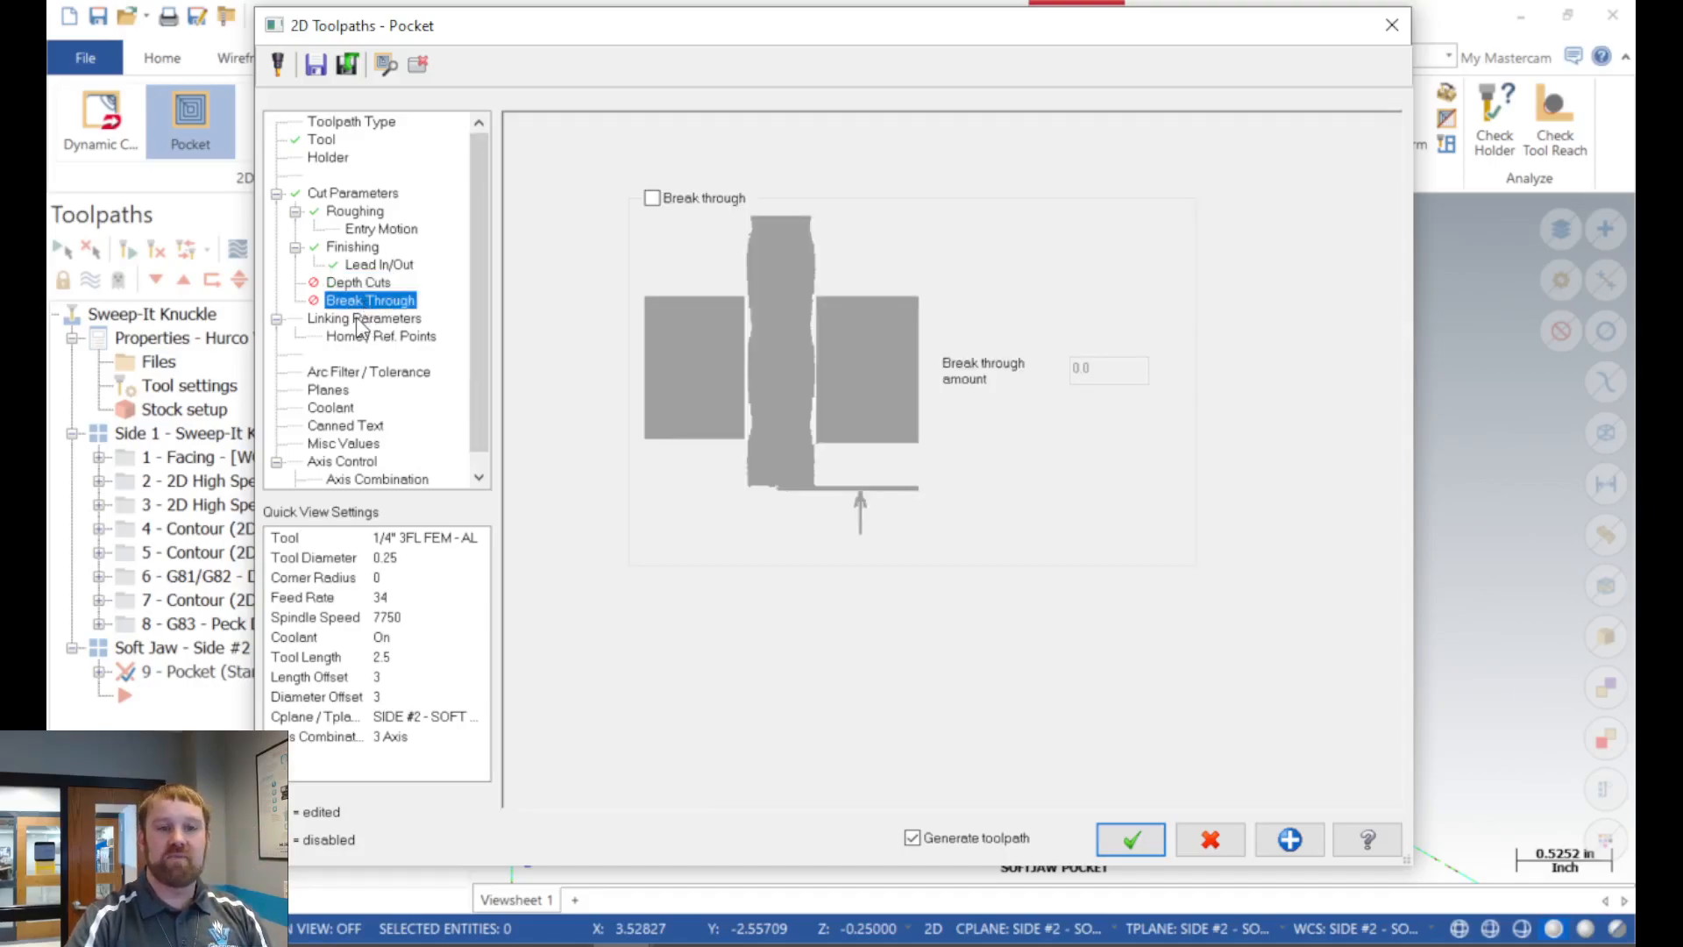
click(359, 321)
click(786, 265)
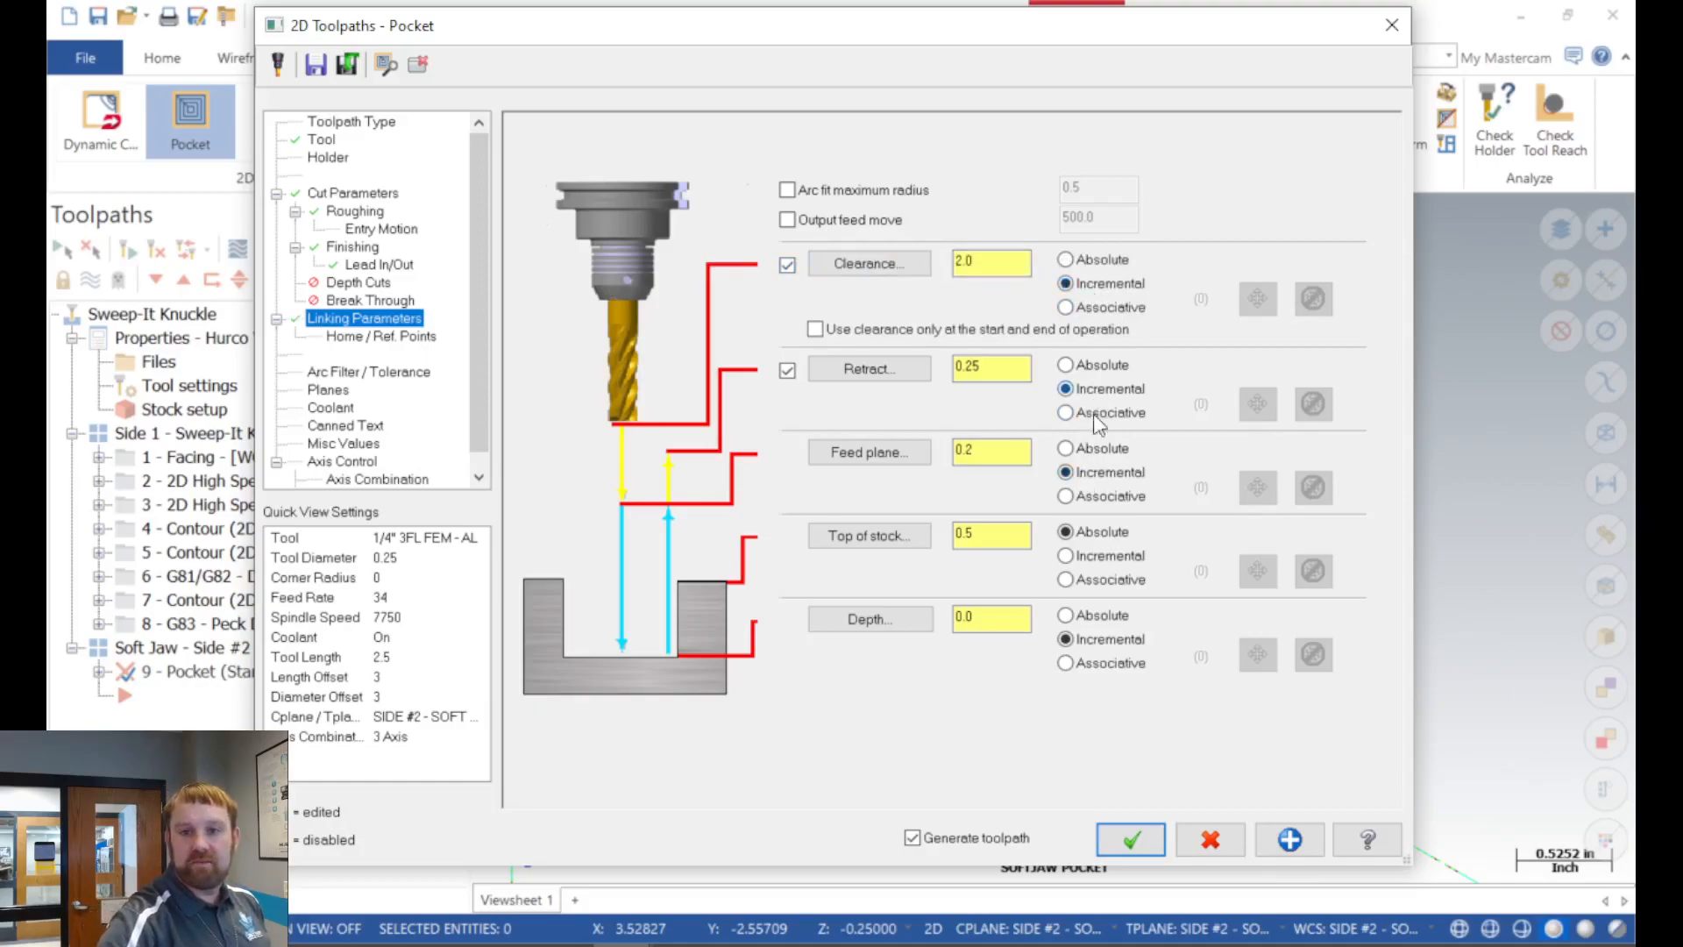
click(877, 537)
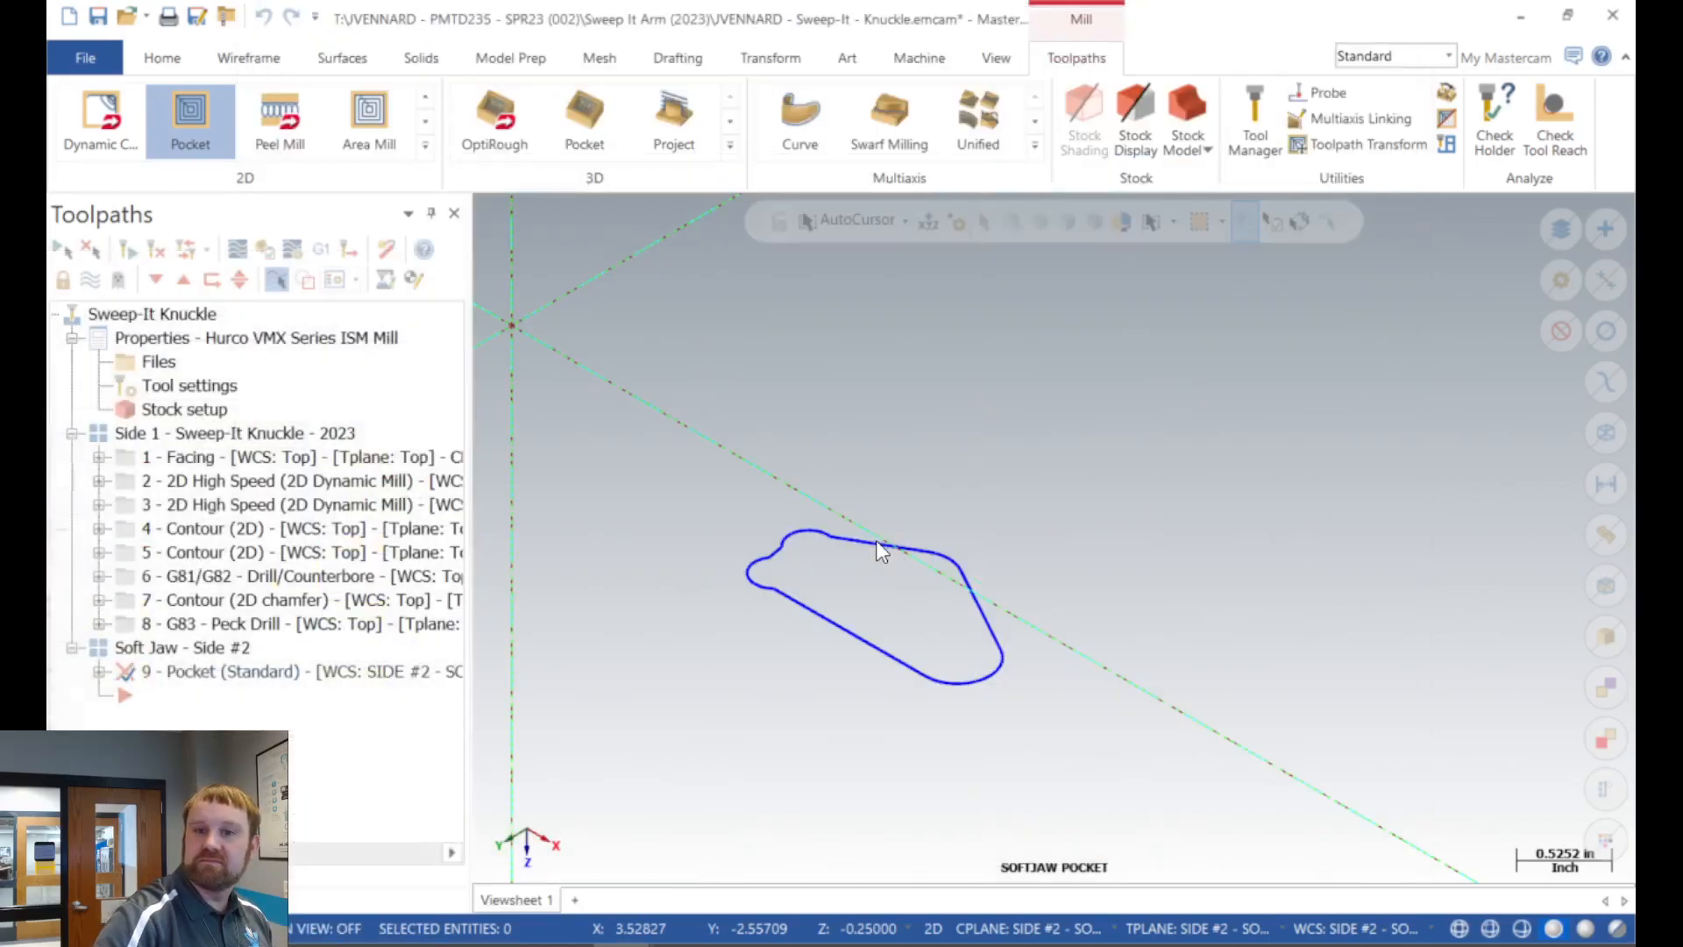
click(510, 328)
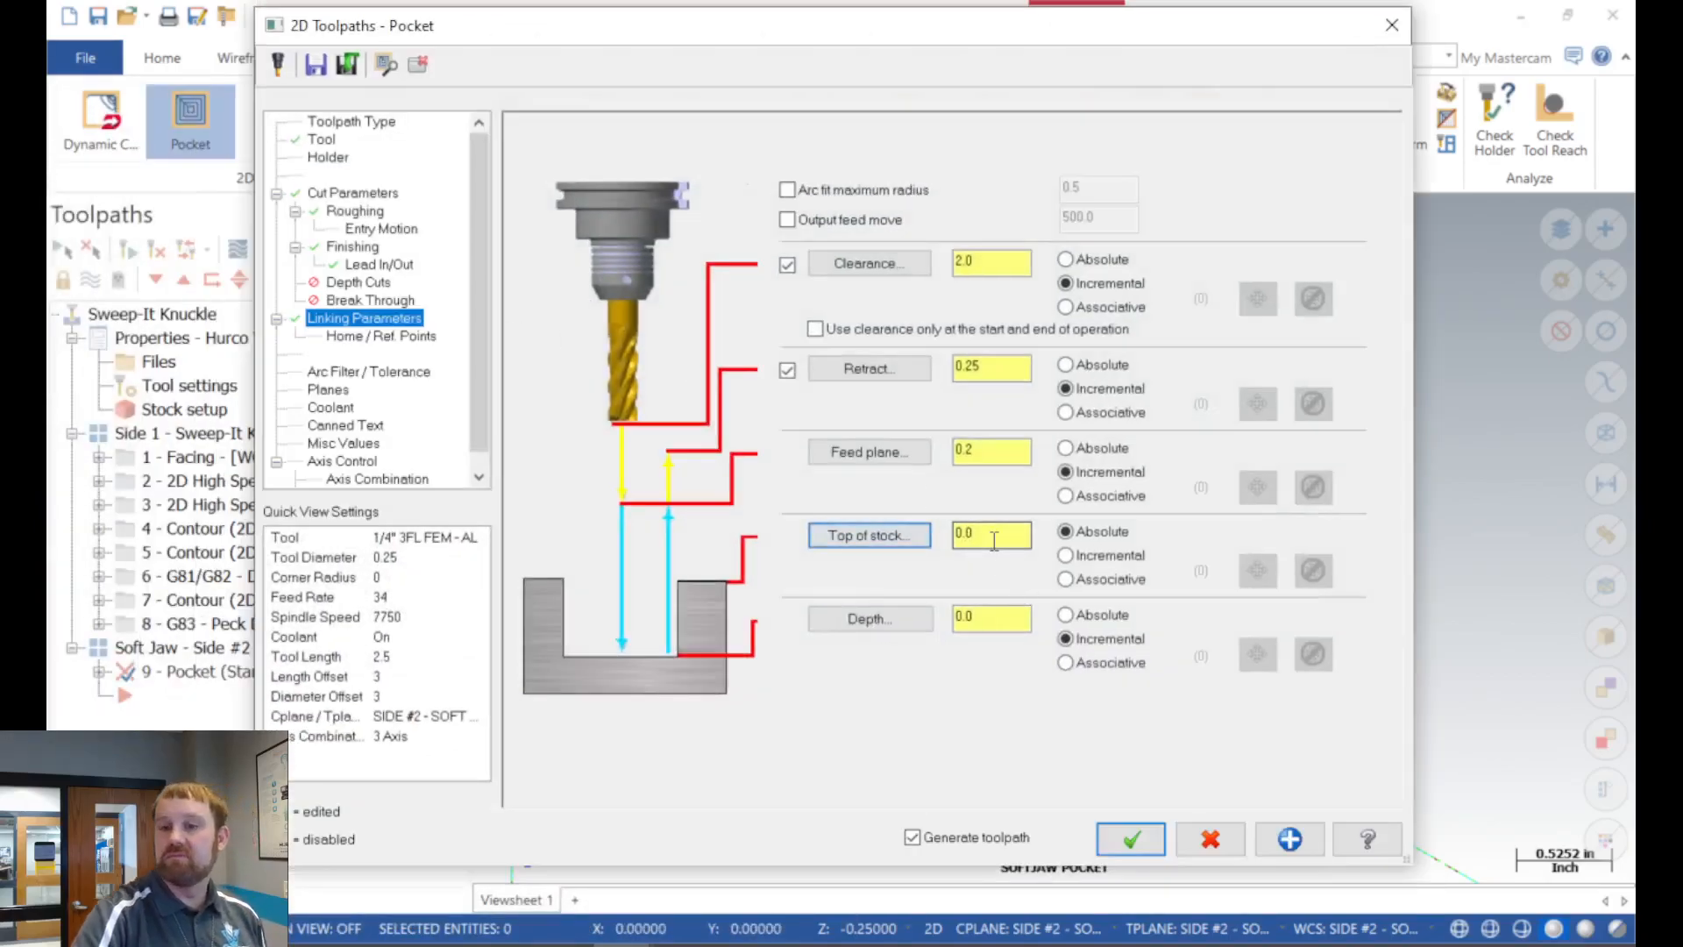
Make the depth absolute and take its value, -0.25, from an endpoint on the pocket outline.
click(1065, 615)
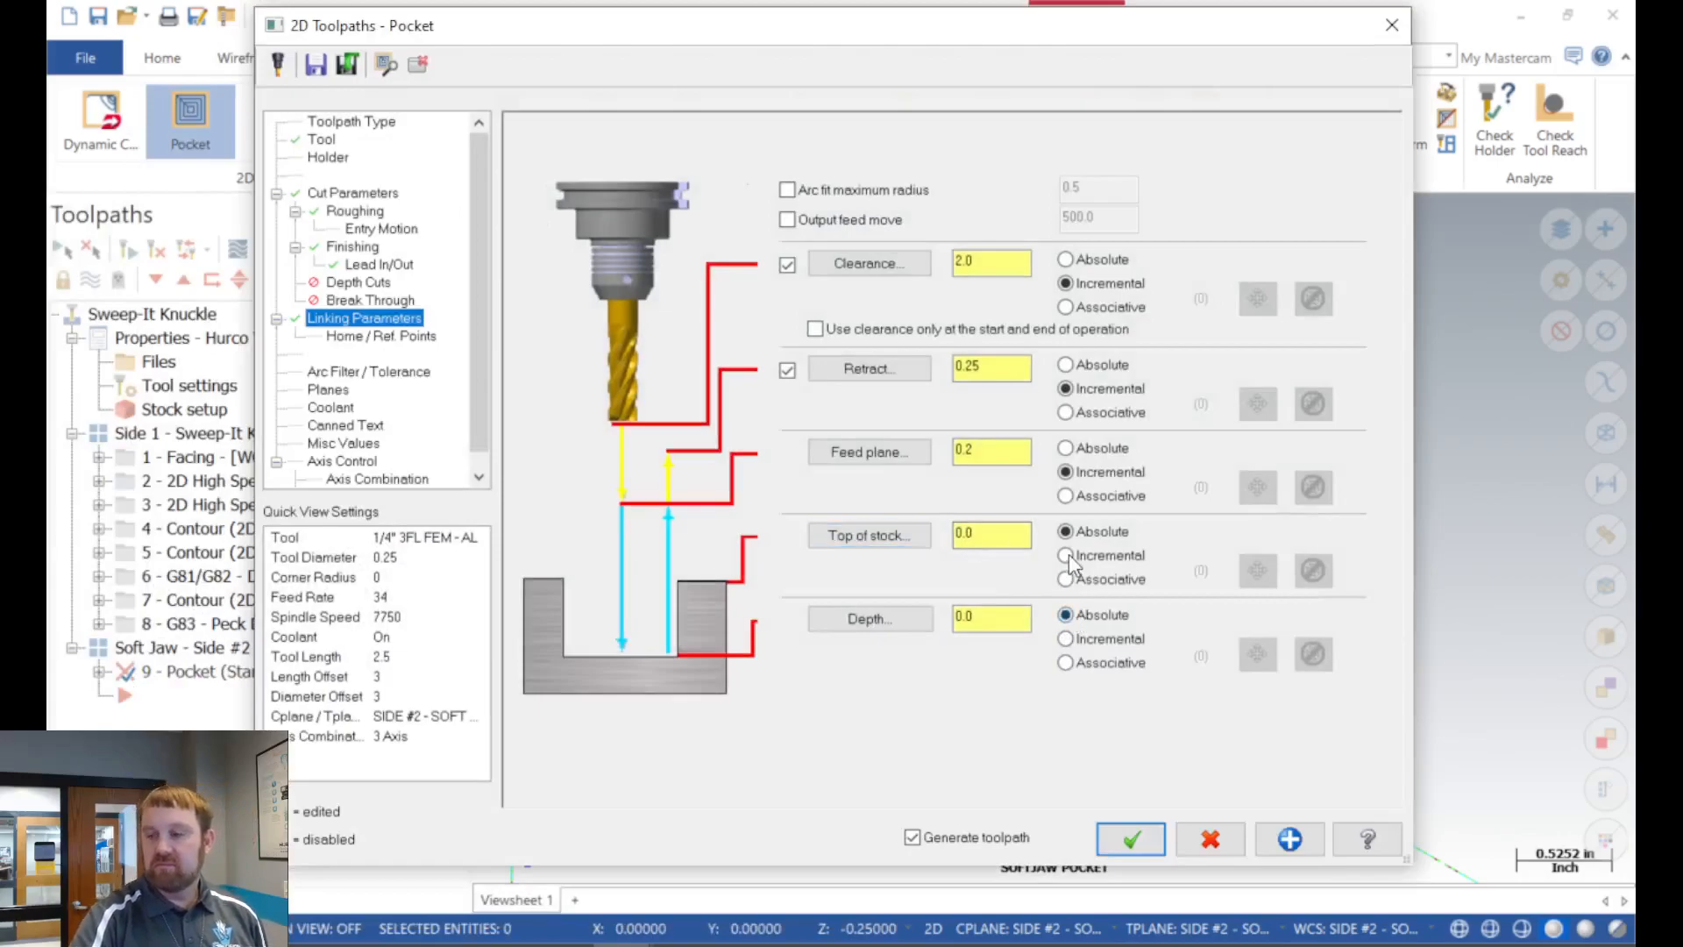
click(865, 623)
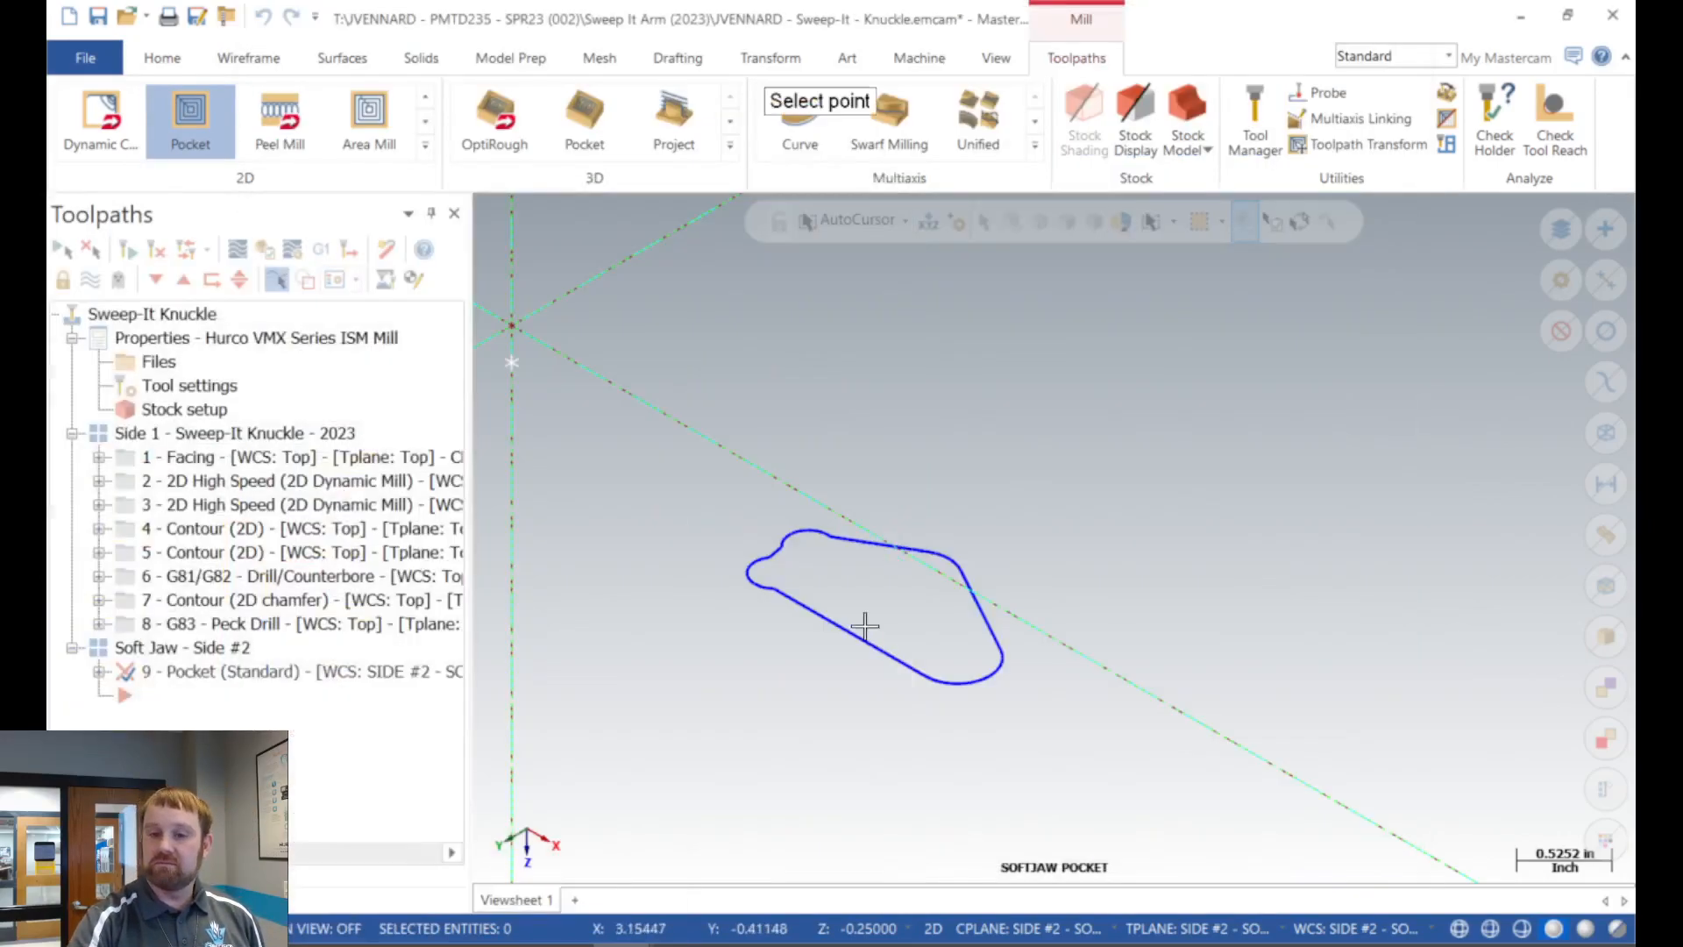
click(777, 592)
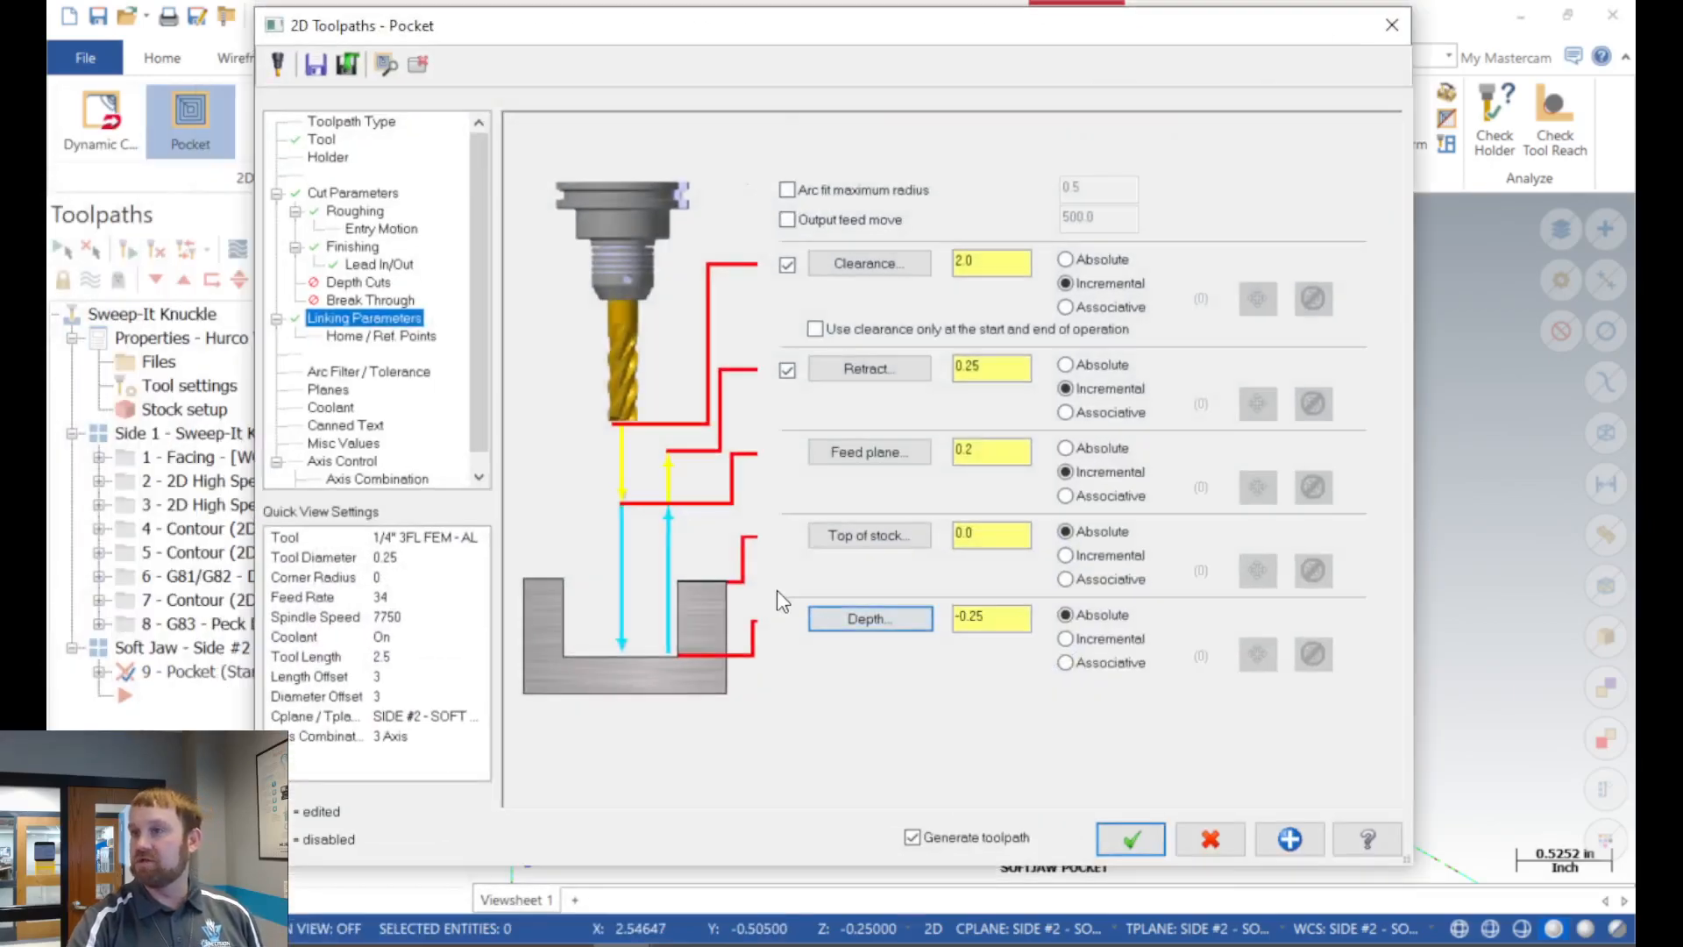
click(1006, 613)
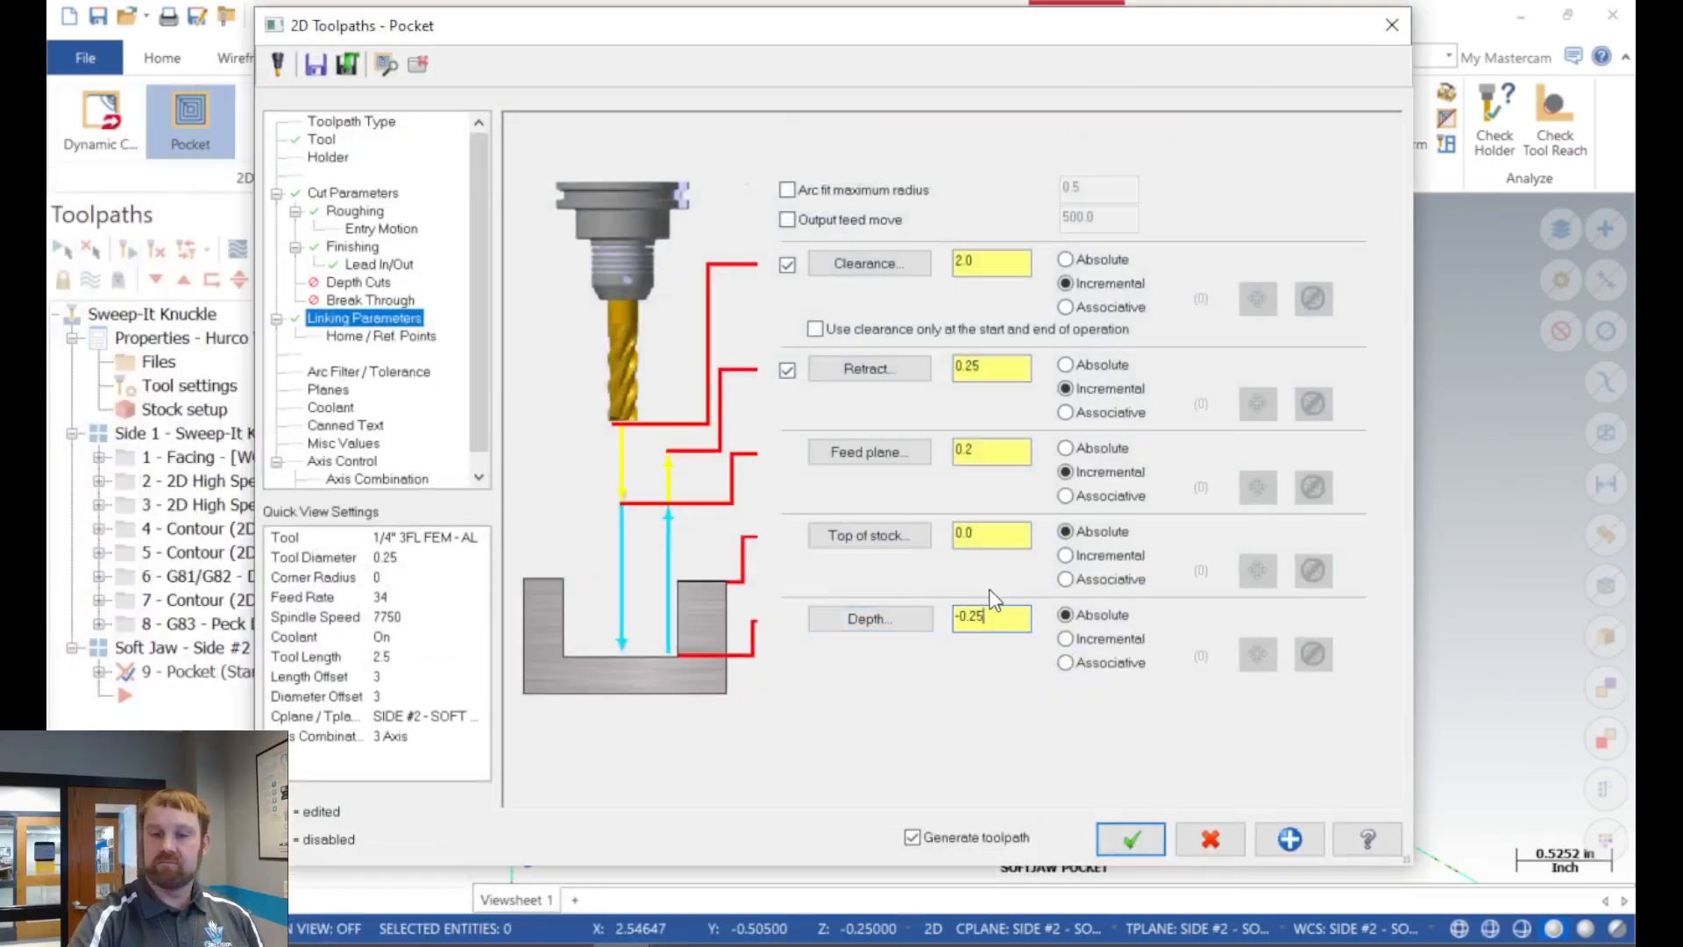
Pick the top of stock from the origin and the depth from the pocket outline once more.
click(877, 535)
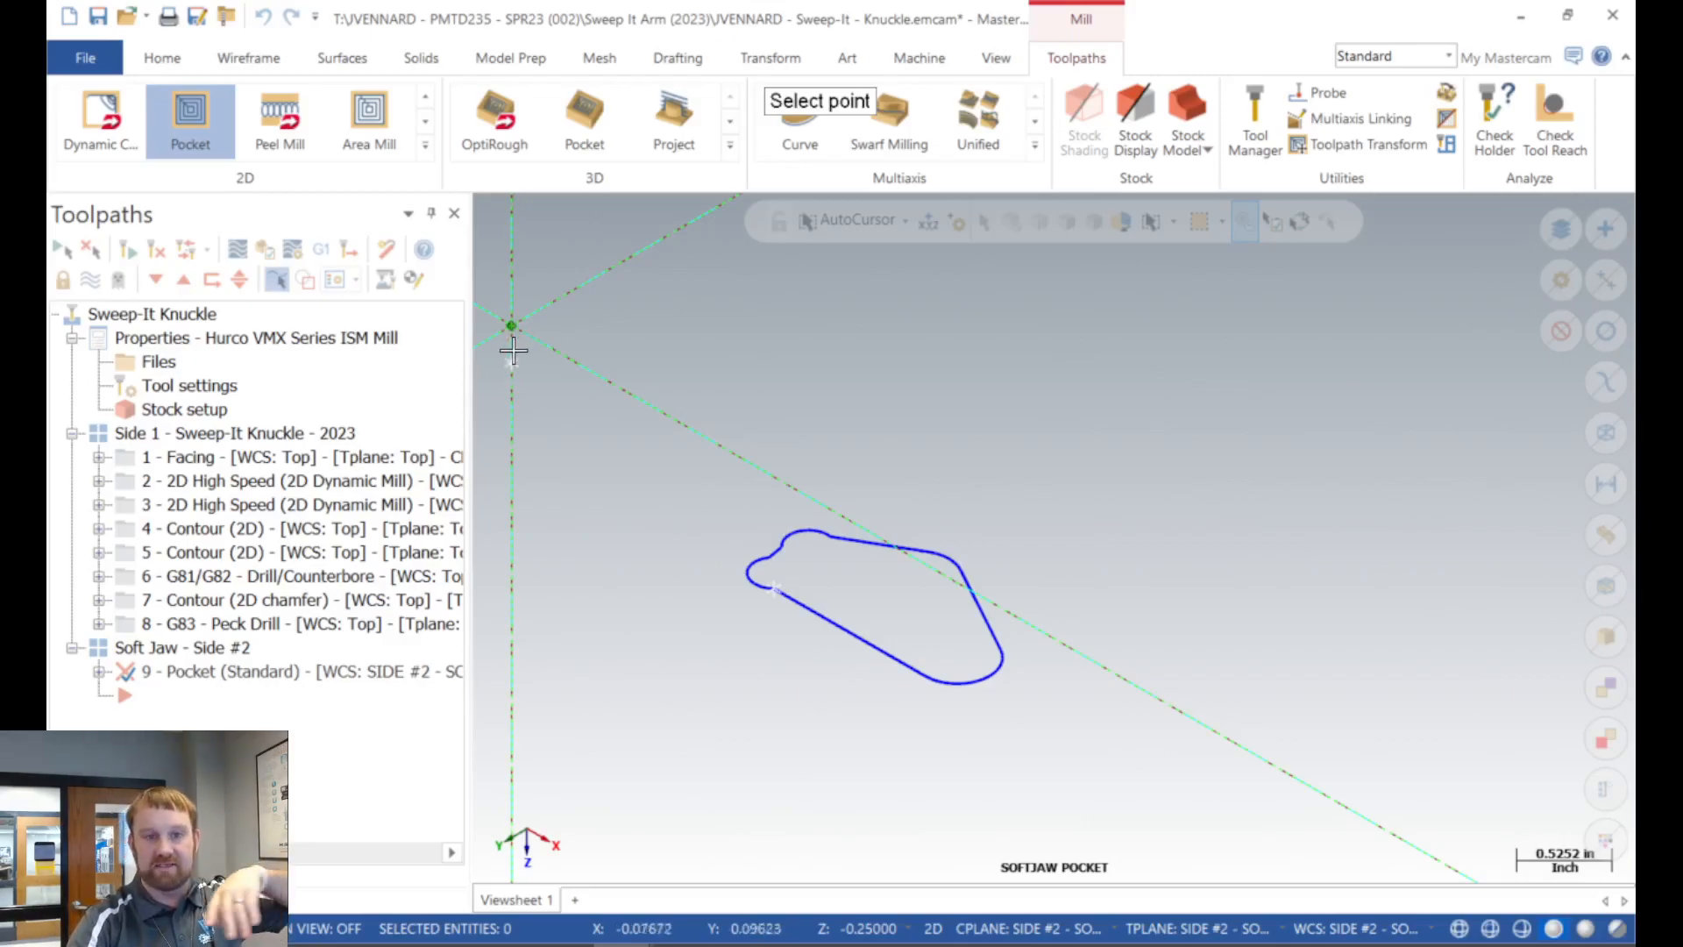
click(512, 331)
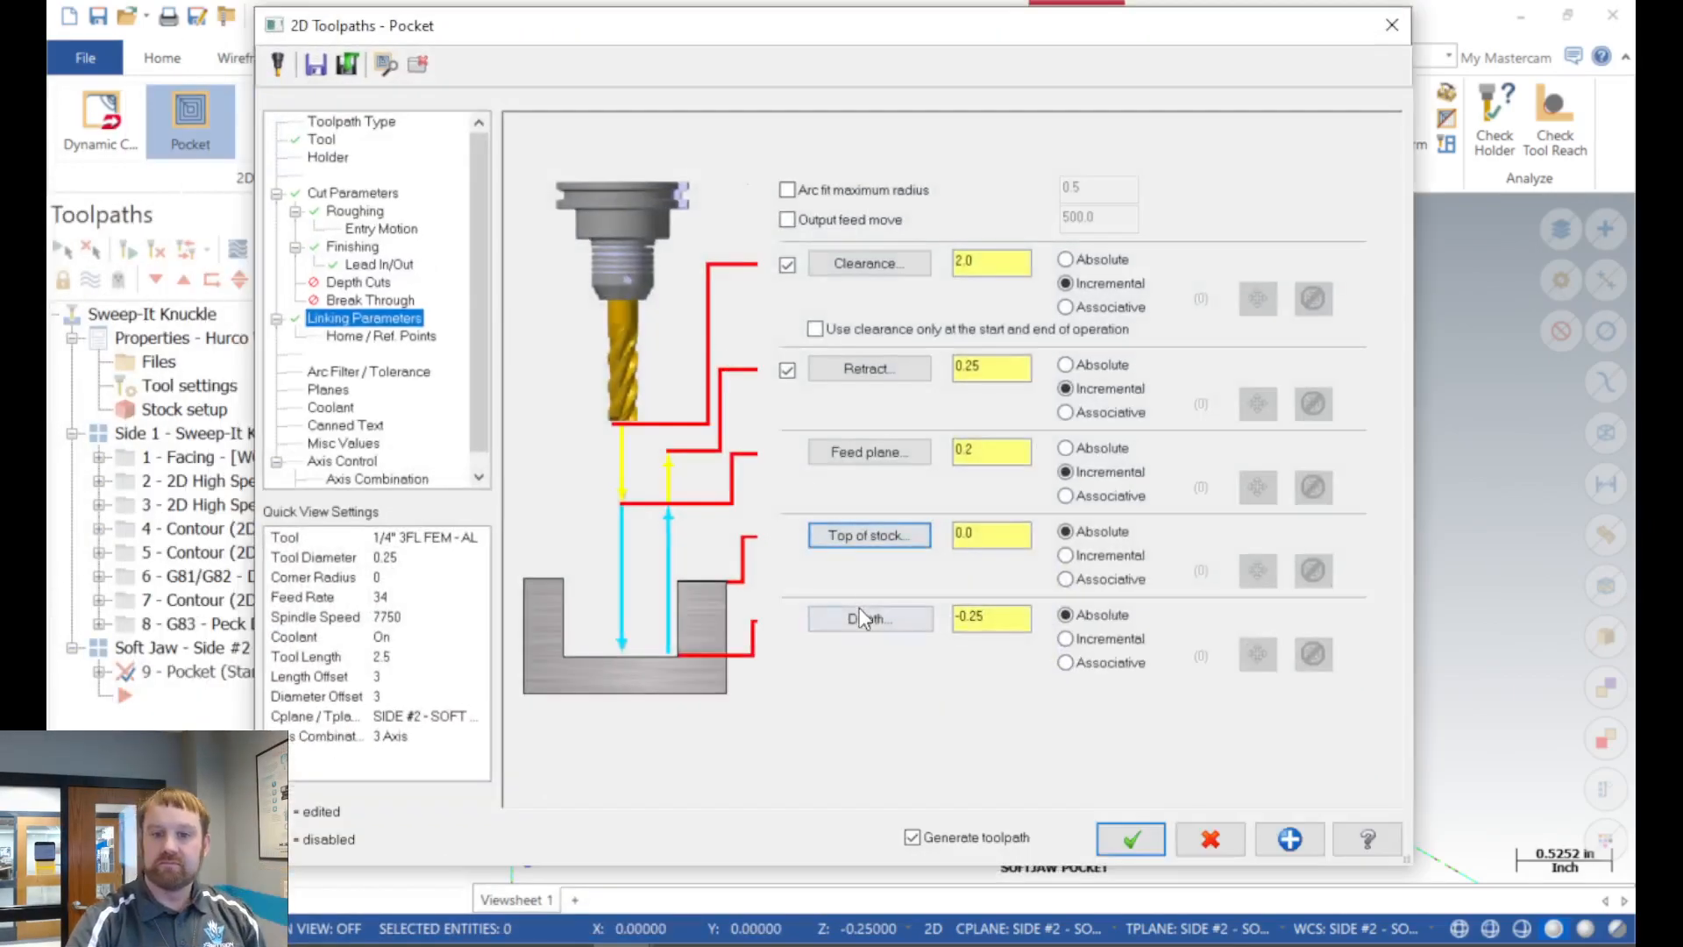
click(861, 618)
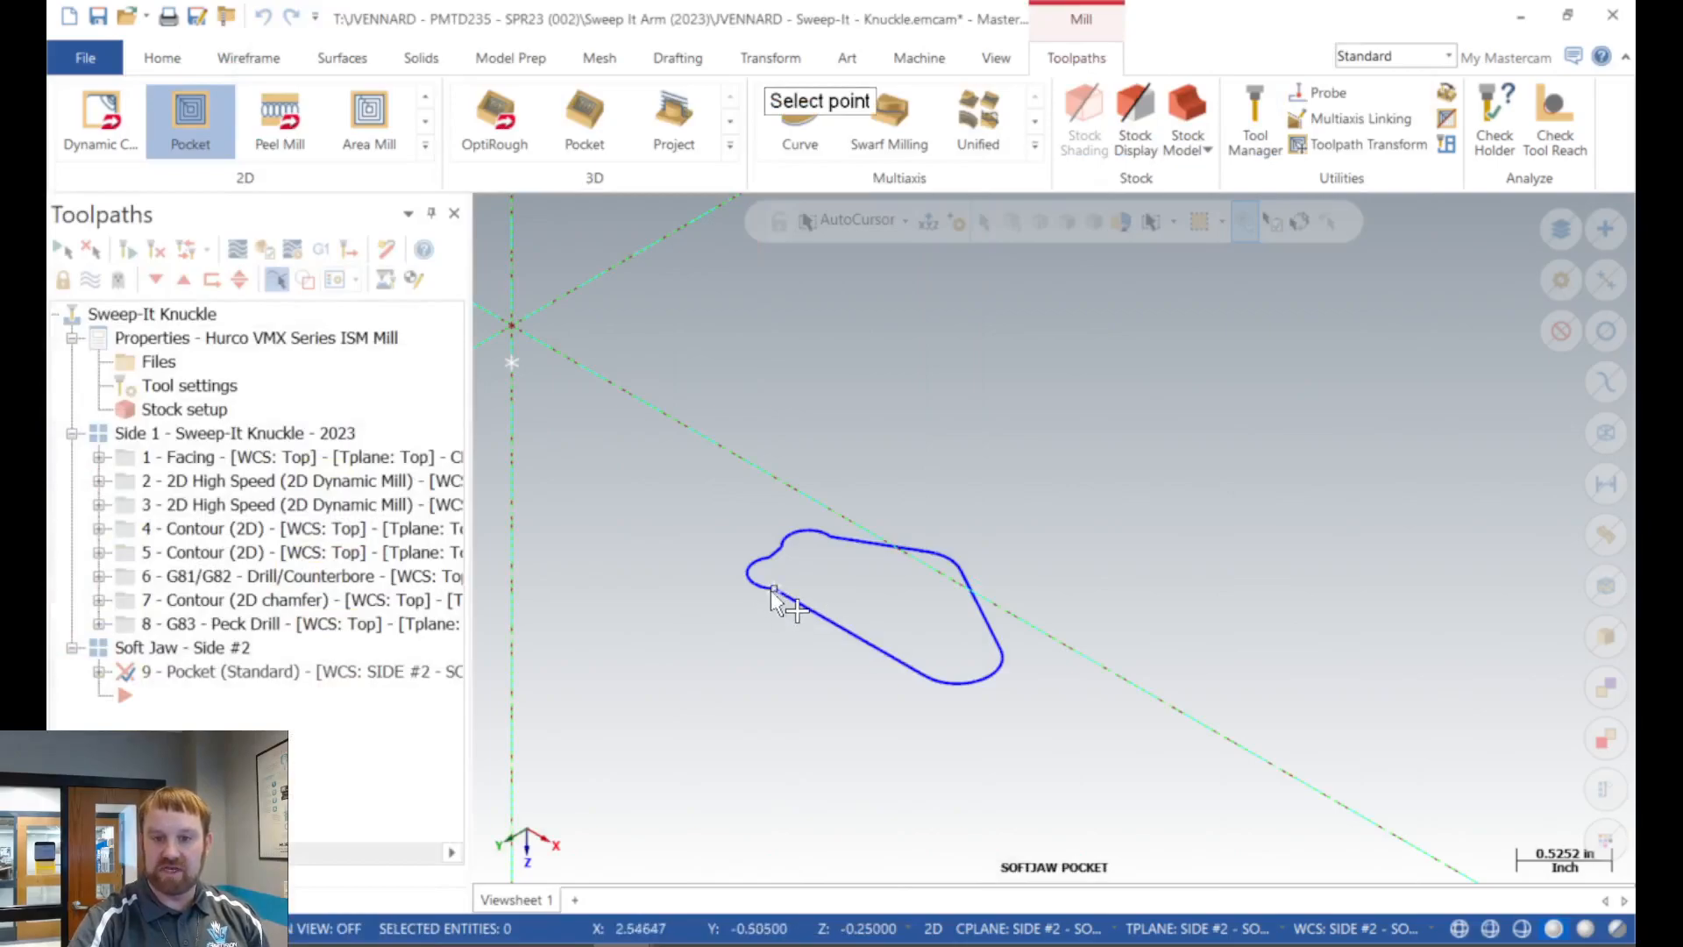
click(771, 591)
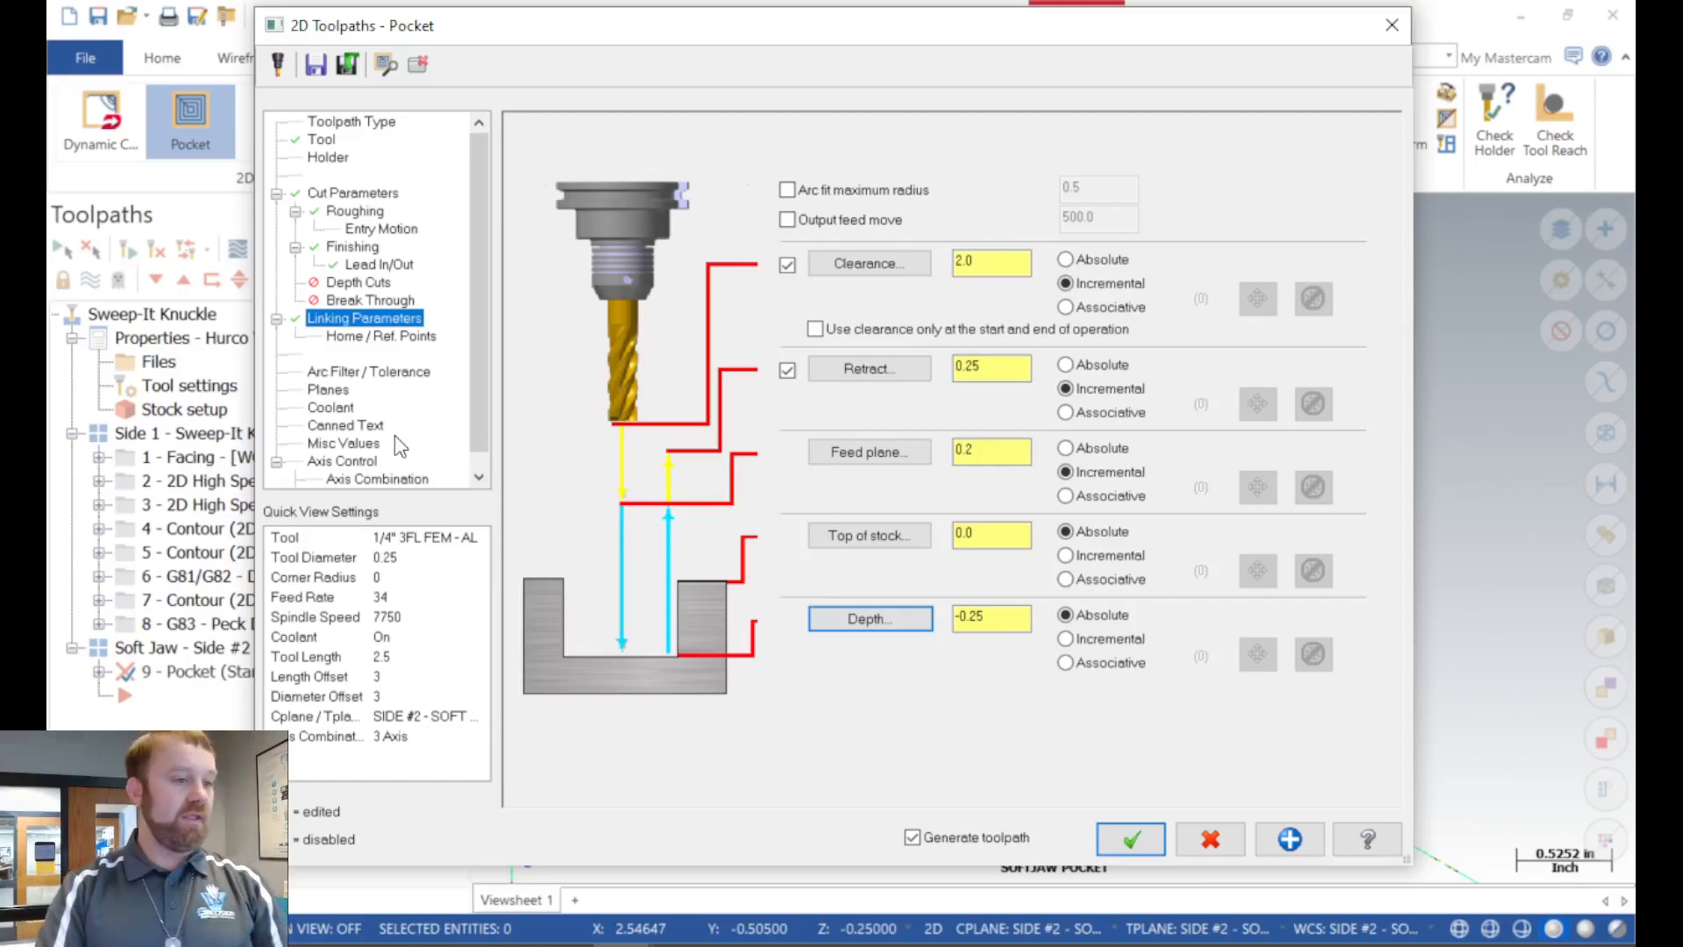
Review the pocket's planes and coolant settings, and accept the parameters to generate the toolpath.
click(342, 391)
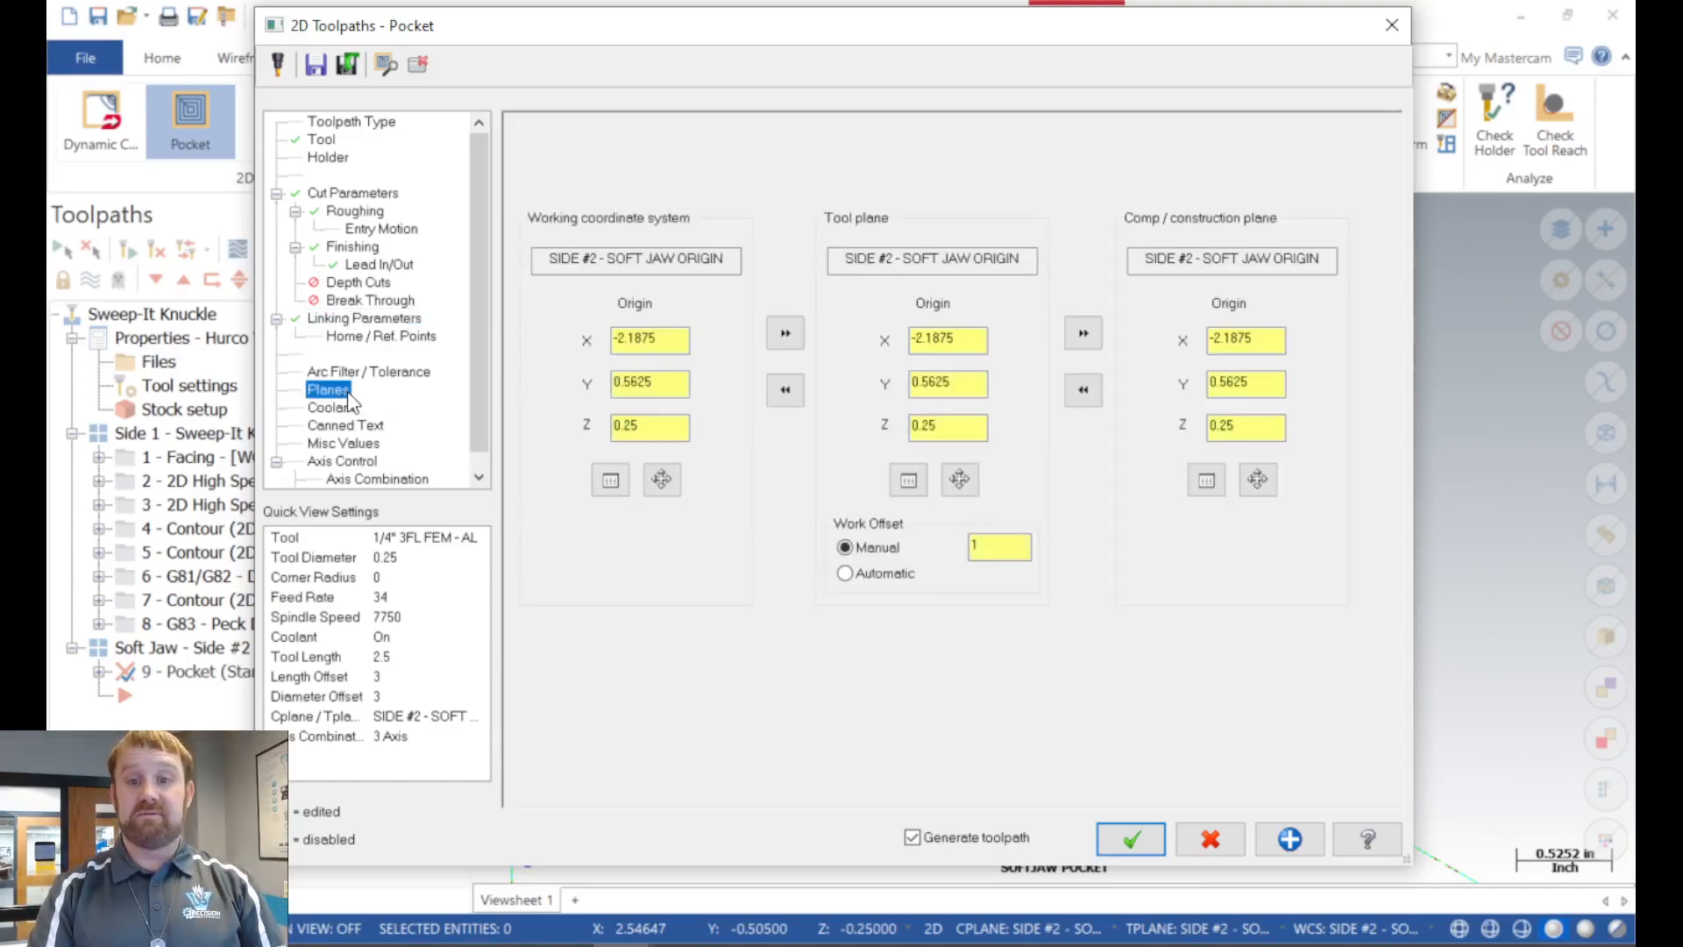
click(341, 412)
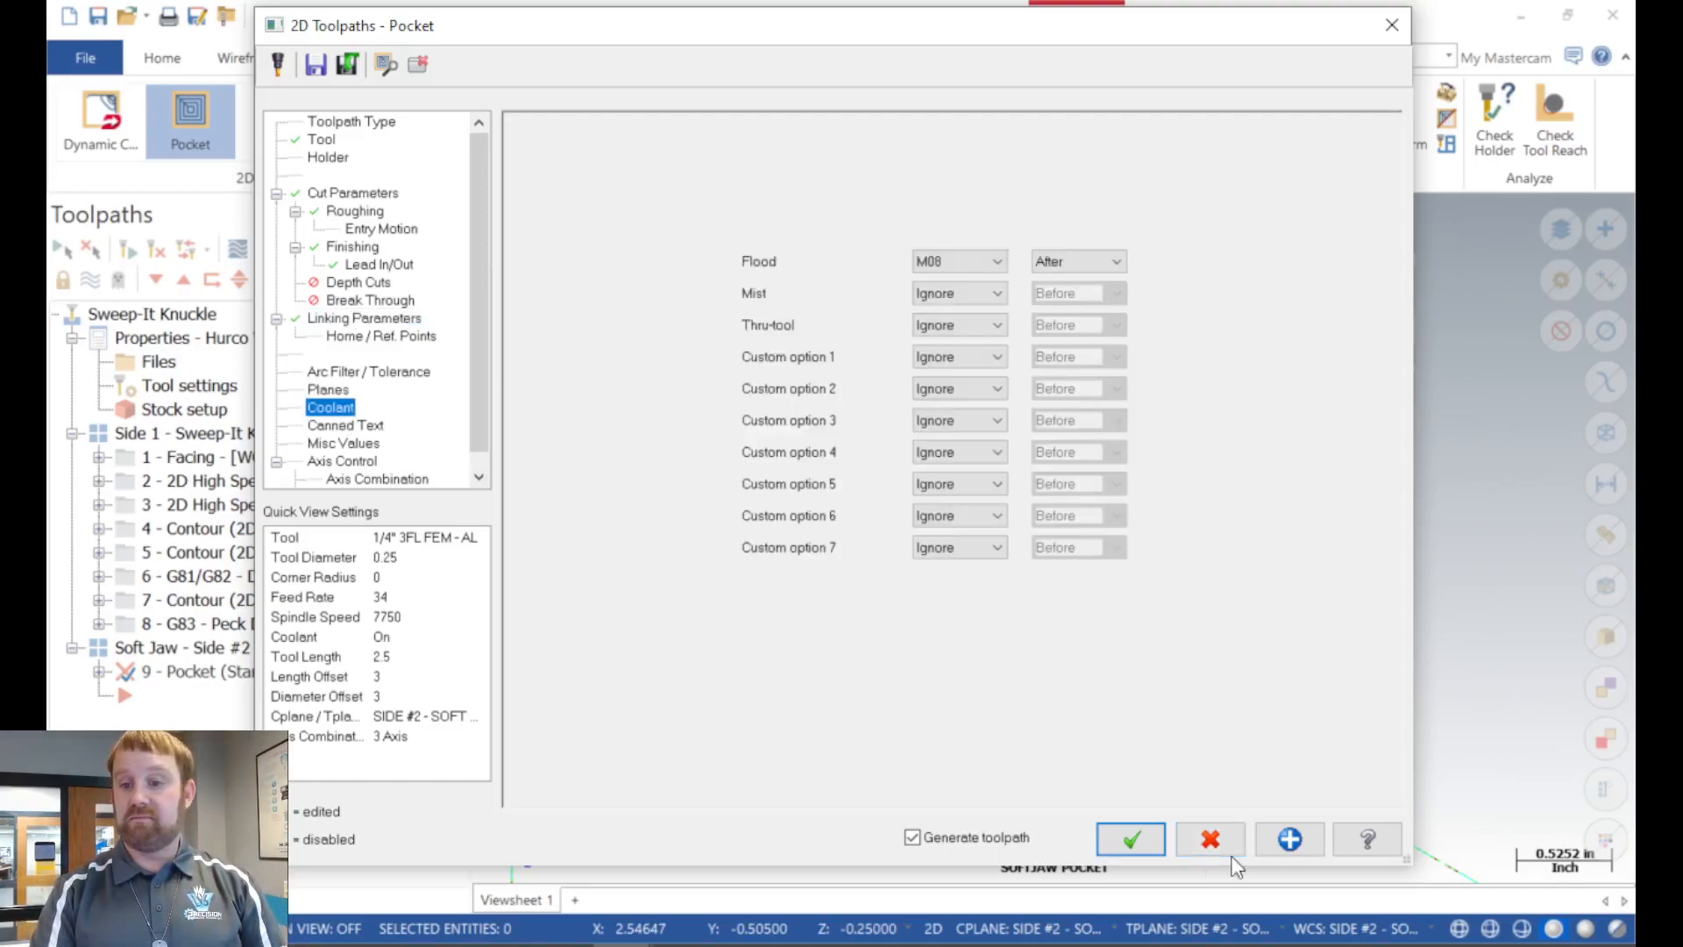
click(1127, 843)
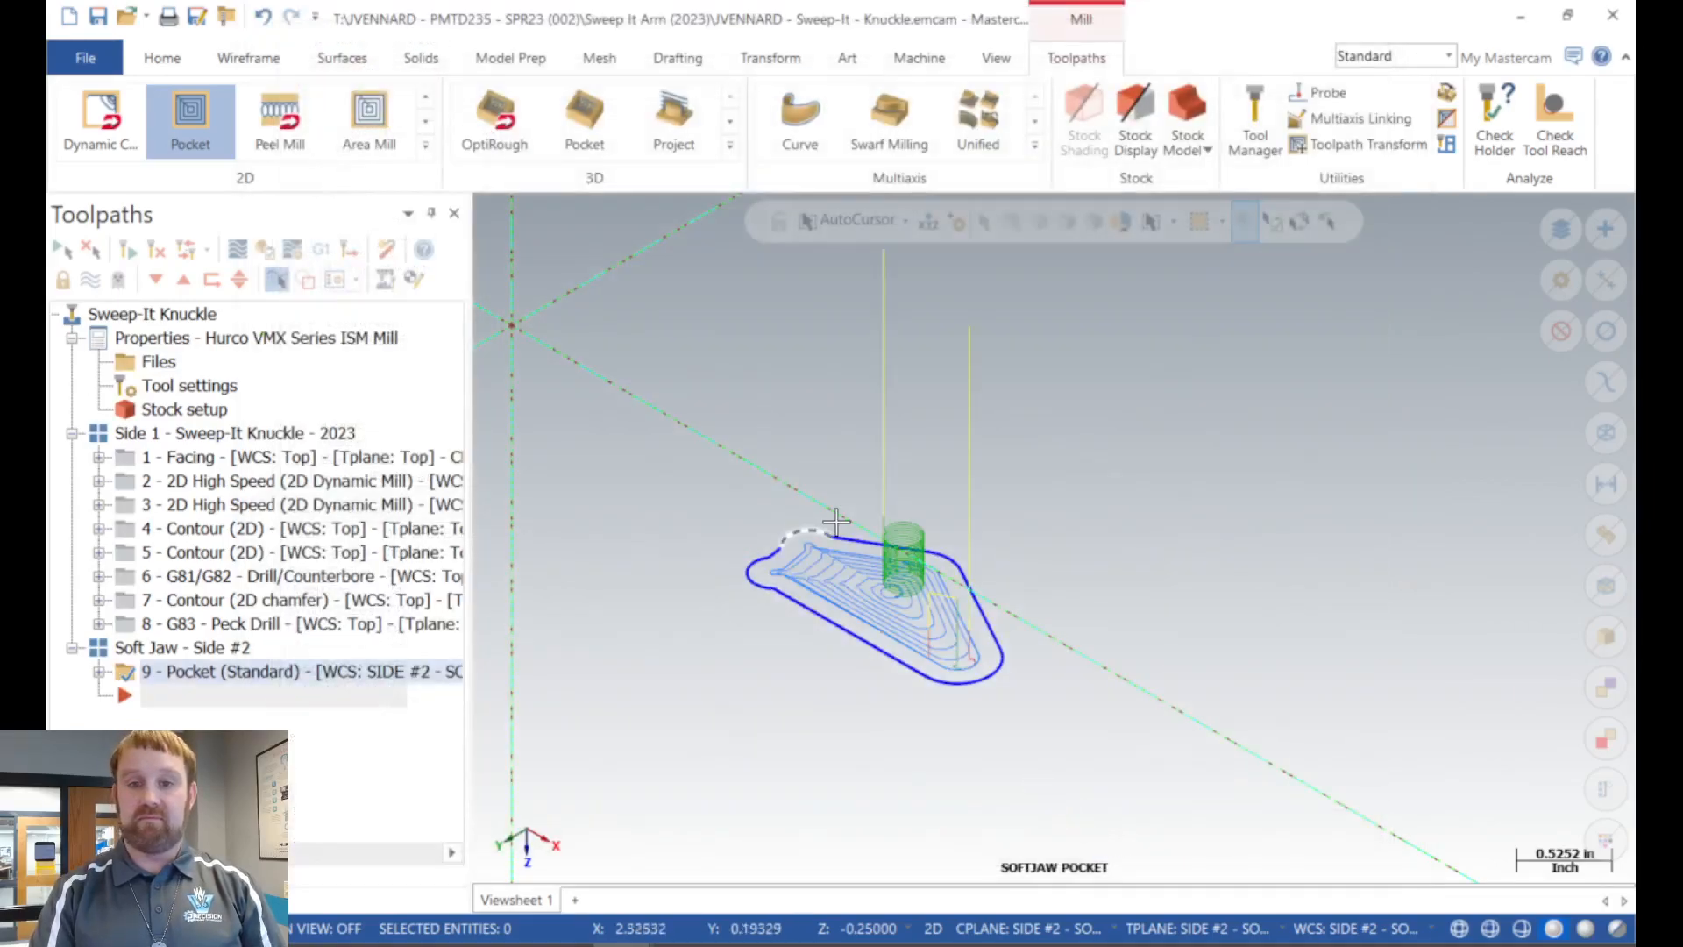
Examine the generated pocket toolpath in top and isometric views, including the helix entry, morph spiral passes and finish lead in/out.
key(alt+1)
scroll(752, 598, down, 2)
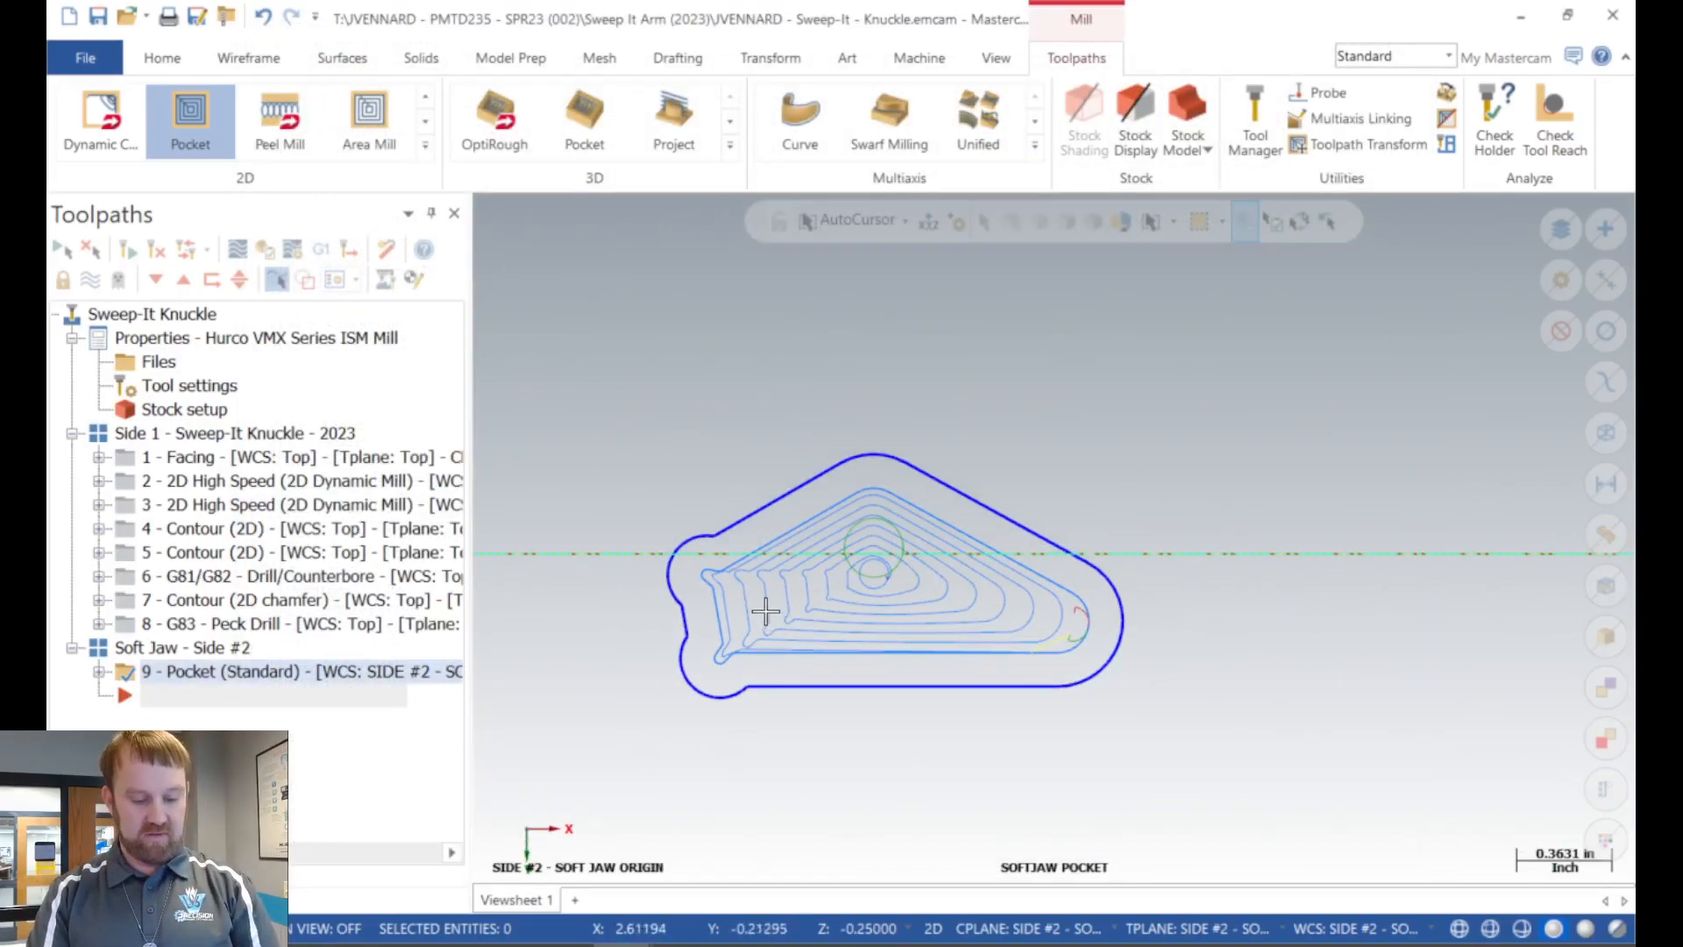
key(alt+7)
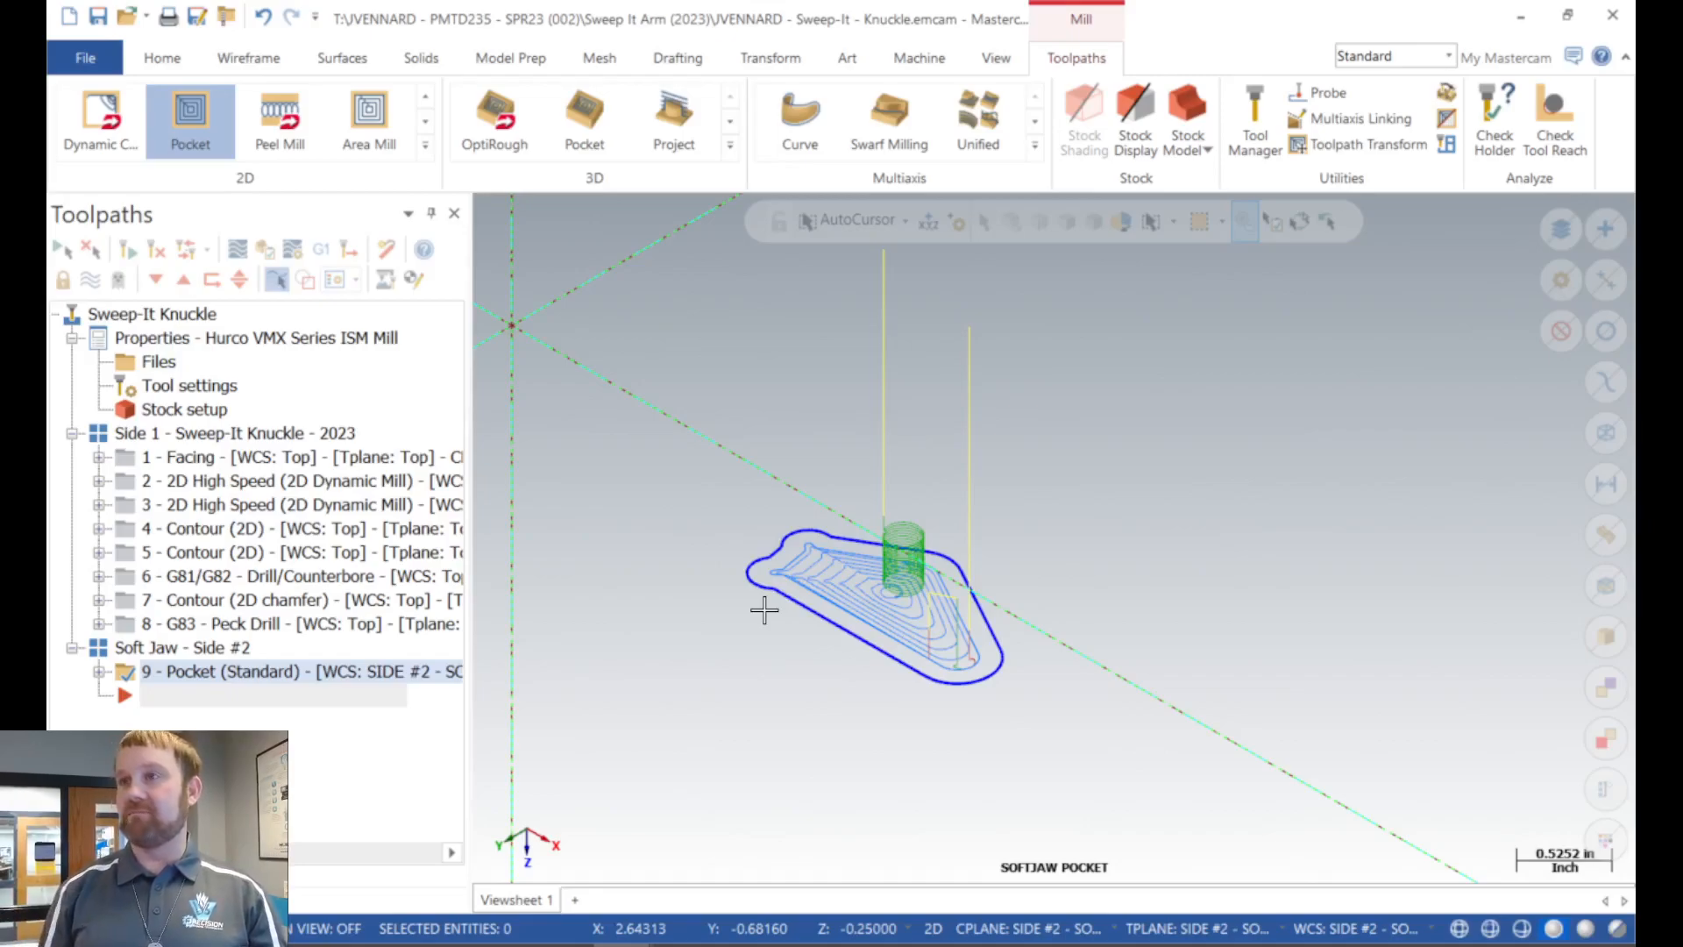
scroll(804, 619, up, 5)
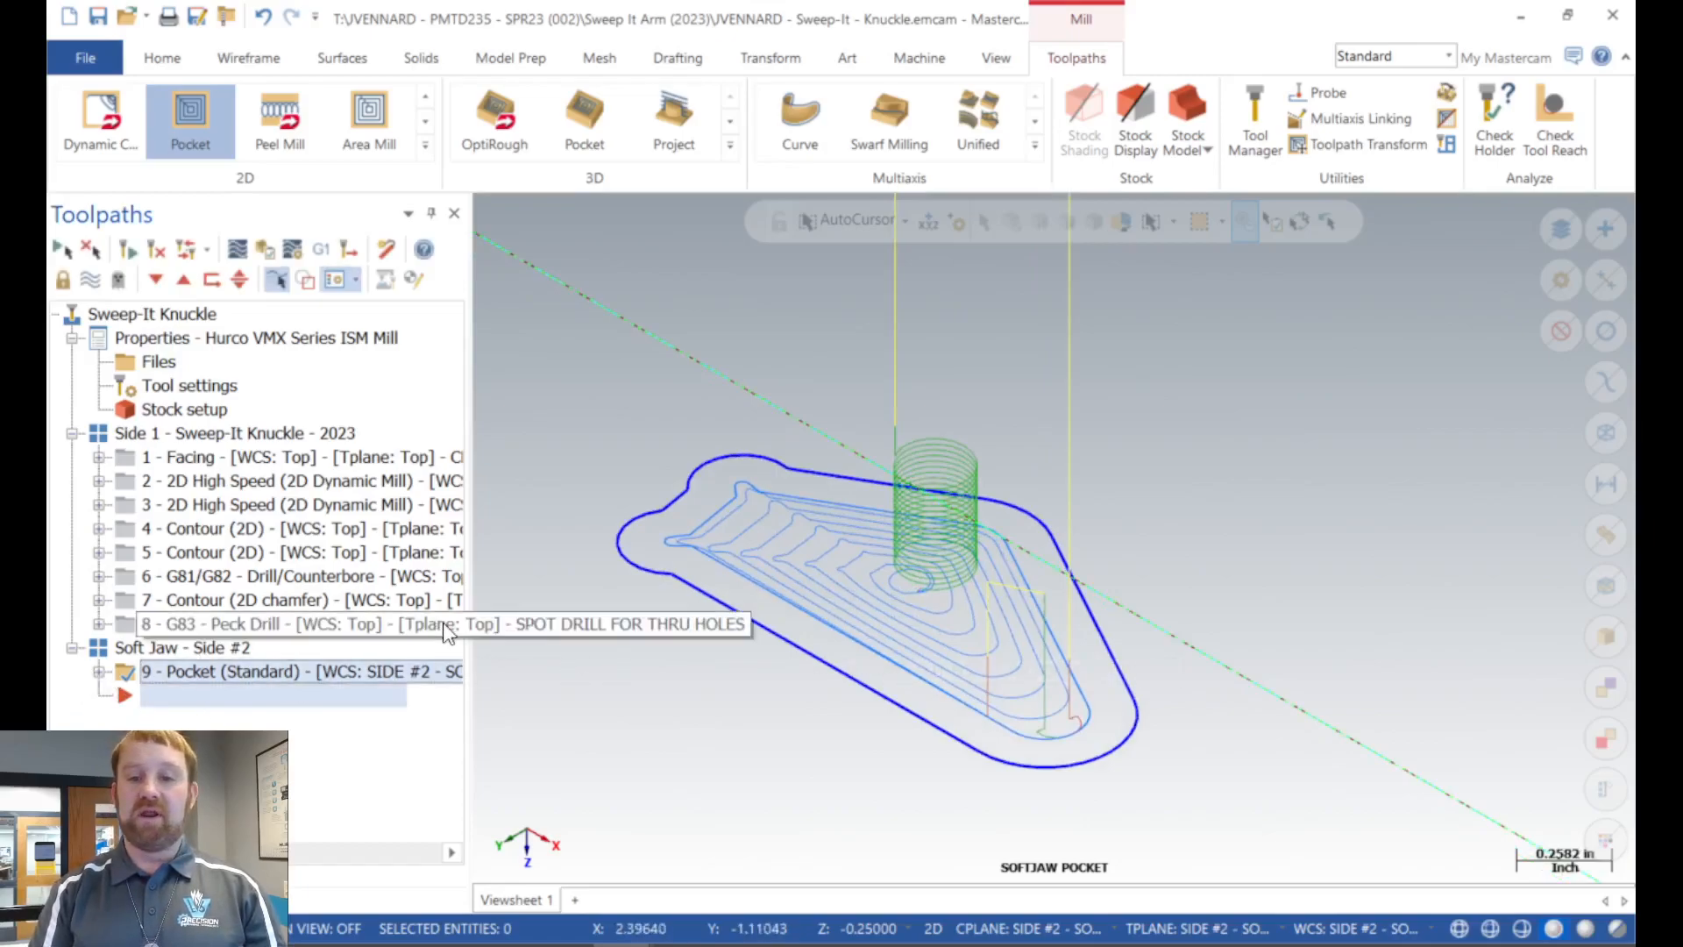
key(alt+1)
scroll(875, 548, up, 8)
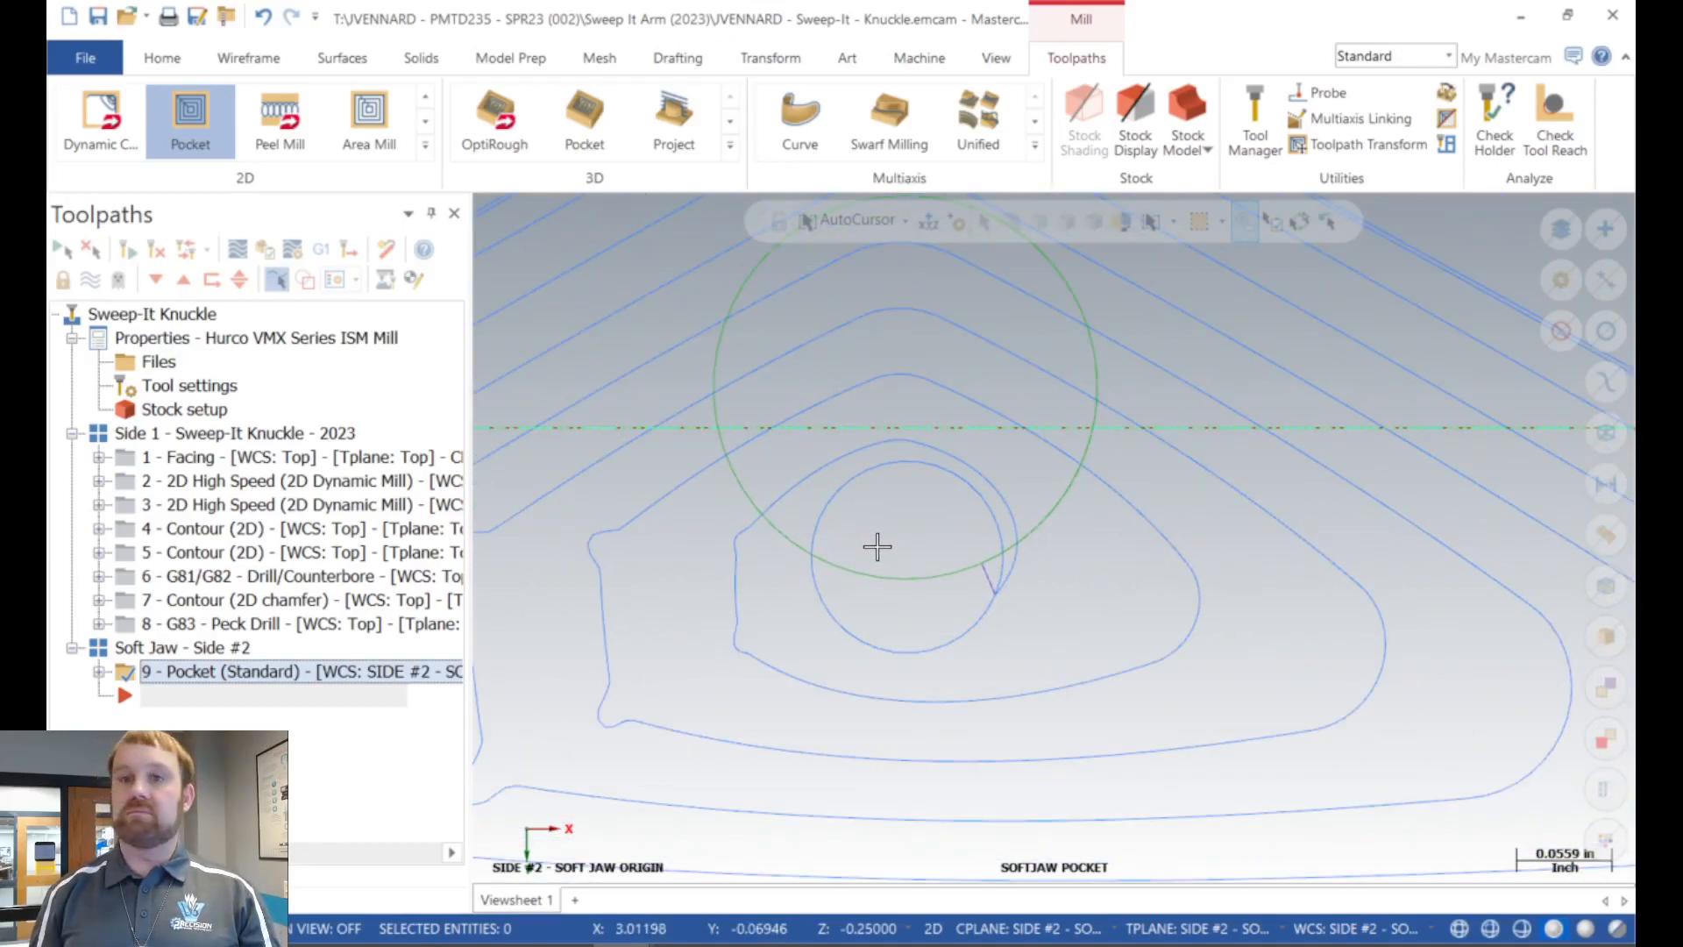
scroll(988, 362, down, 1)
scroll(987, 361, down, 3)
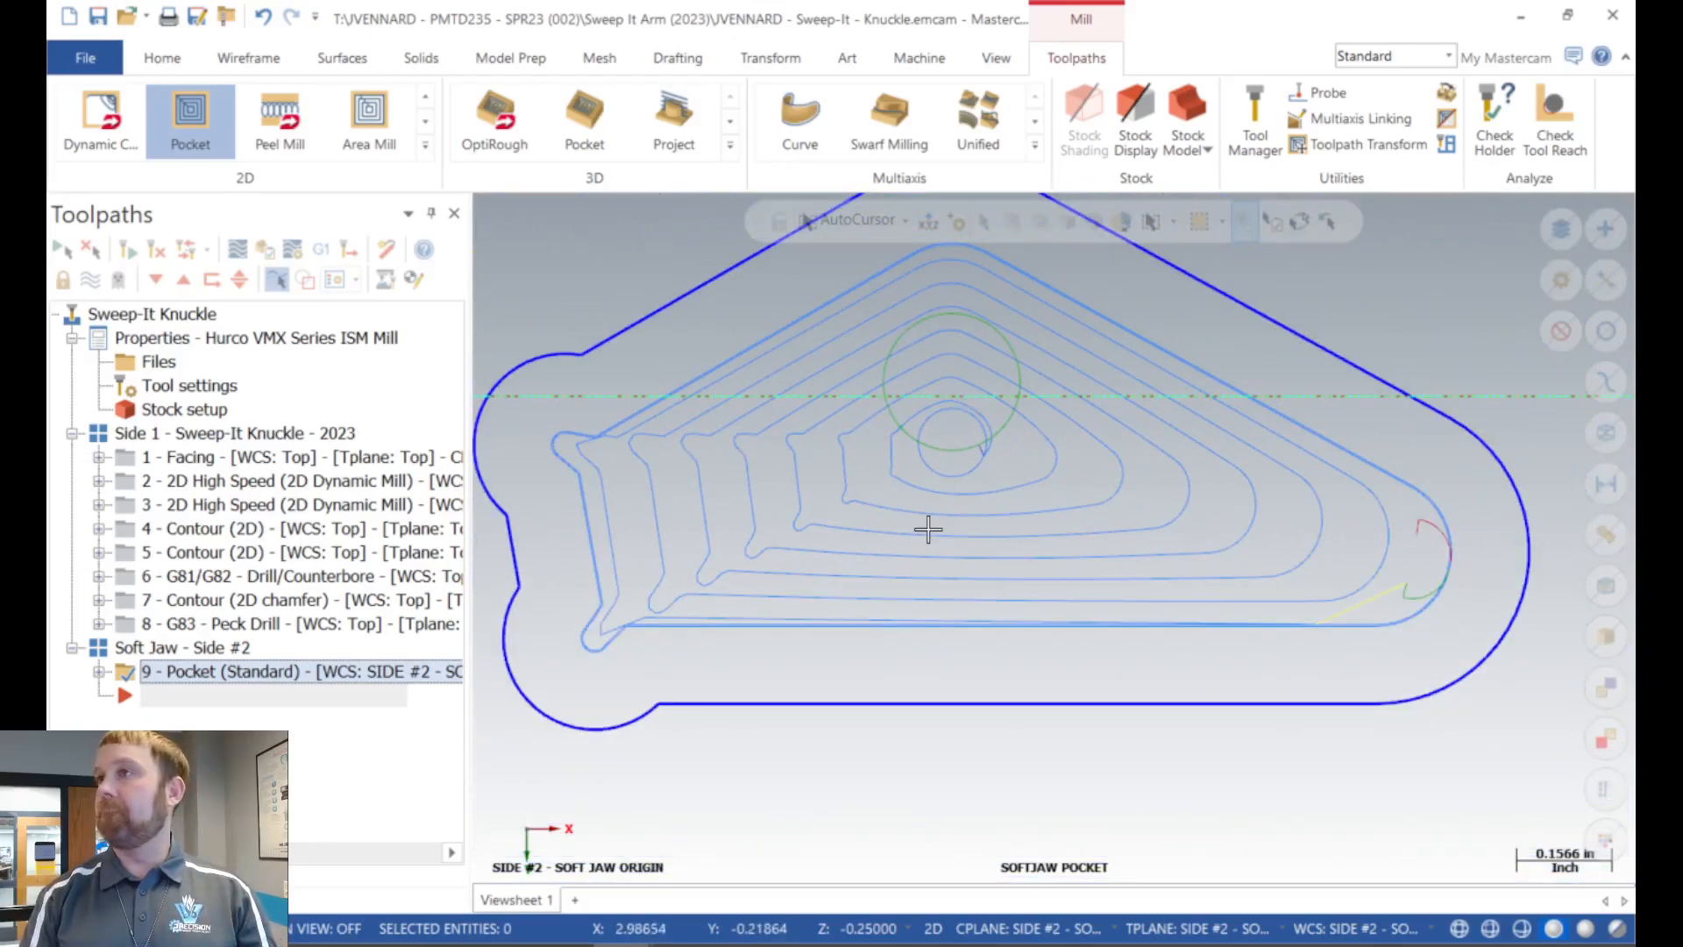
scroll(924, 530, up, 3)
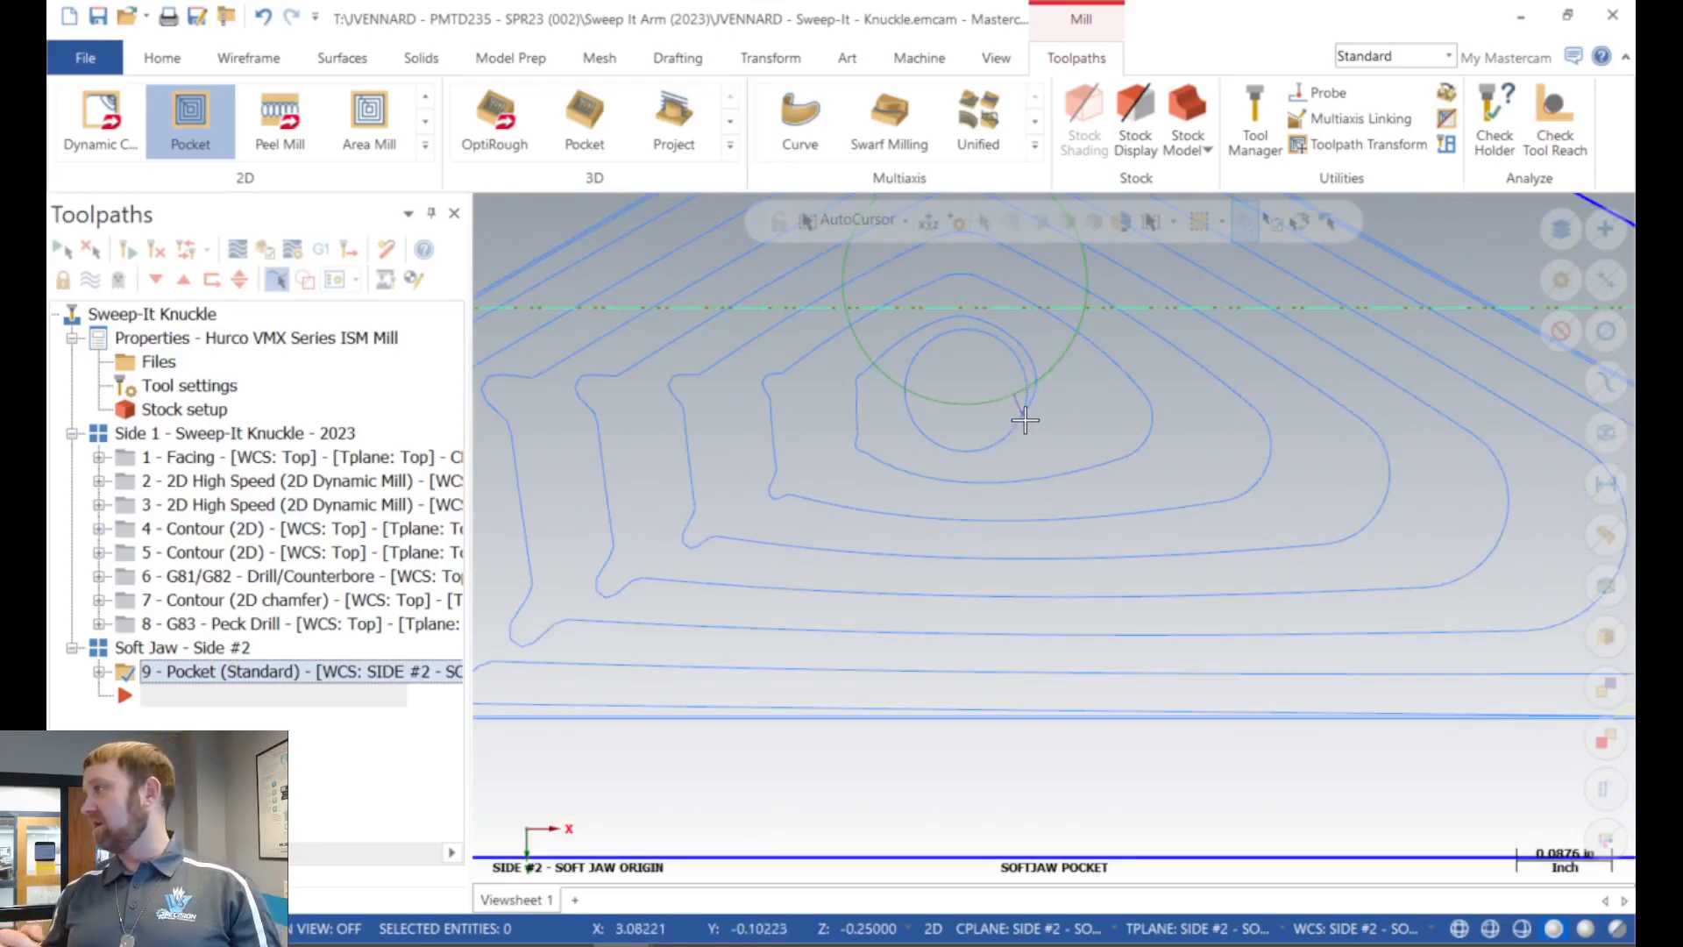
scroll(964, 474, down, 5)
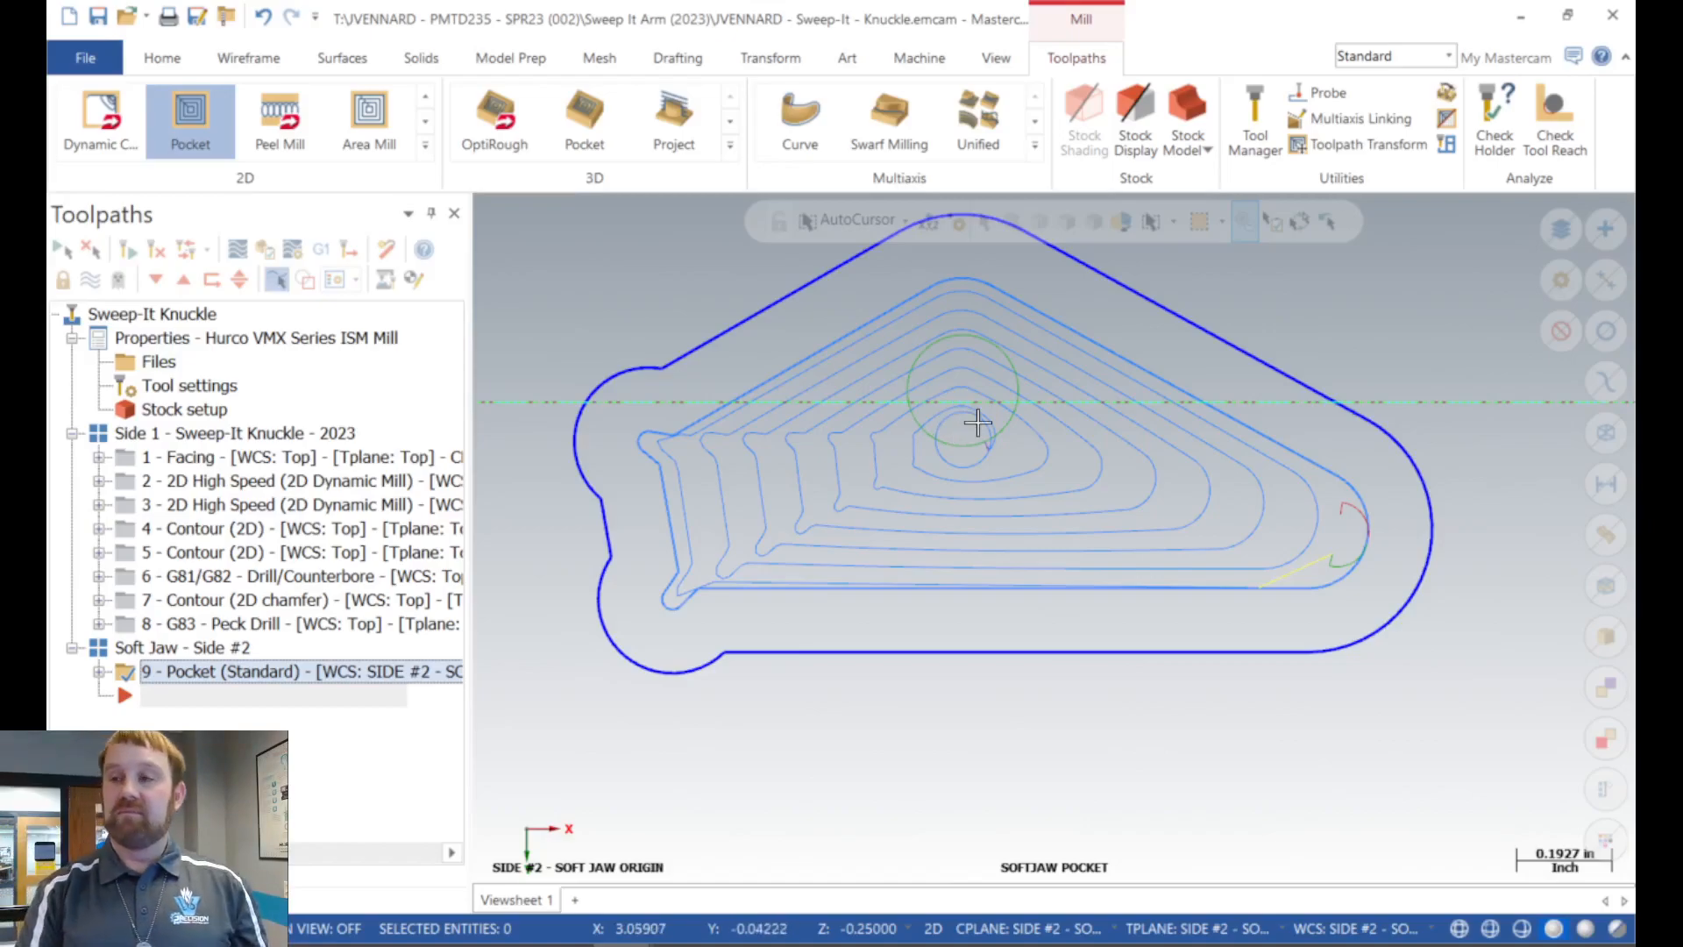
Create a point at the centre of the innermost circular pass of the soft jaw pocket toolpath.
click(249, 58)
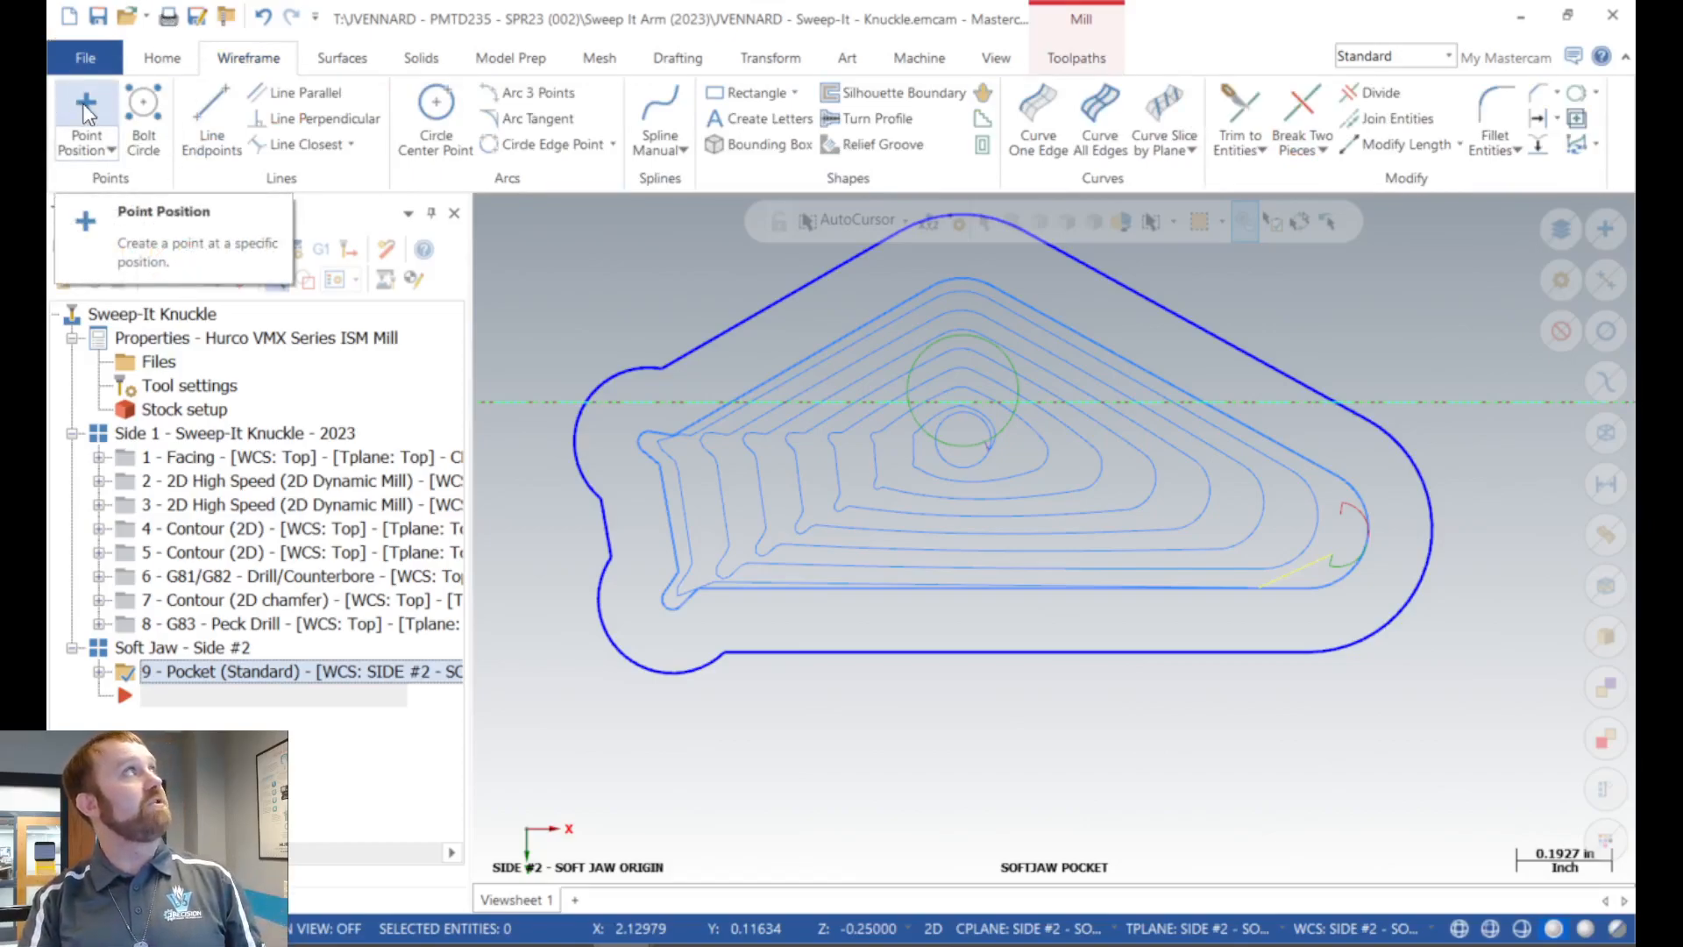
click(85, 110)
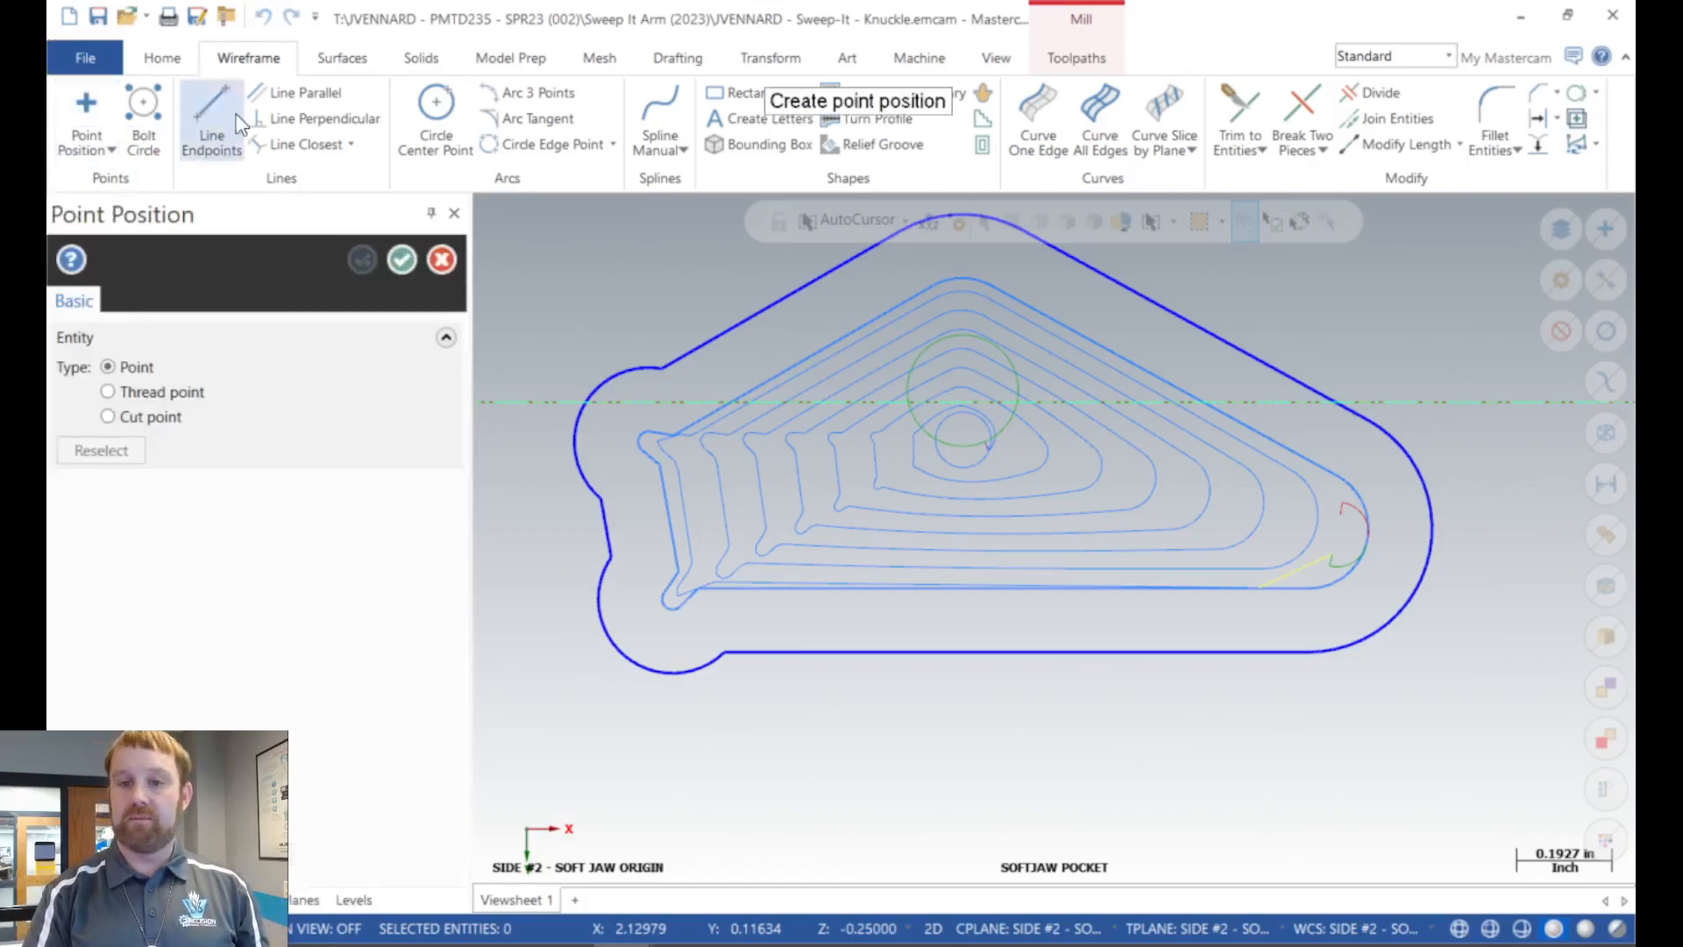
scroll(967, 445, up, 5)
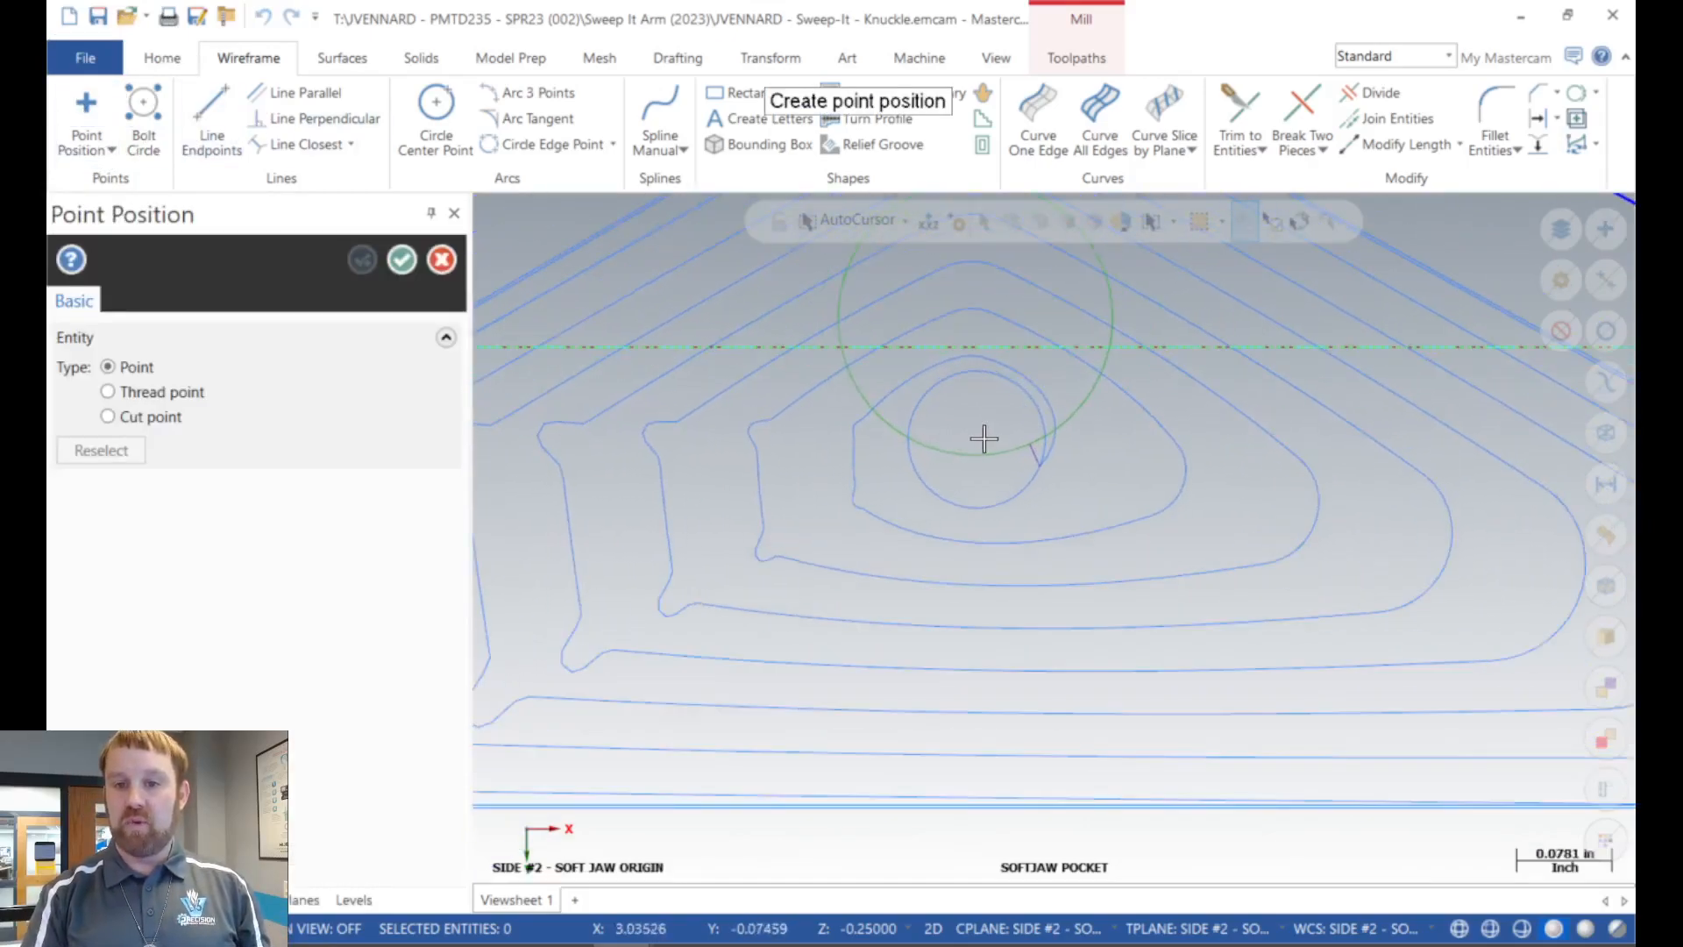
click(977, 442)
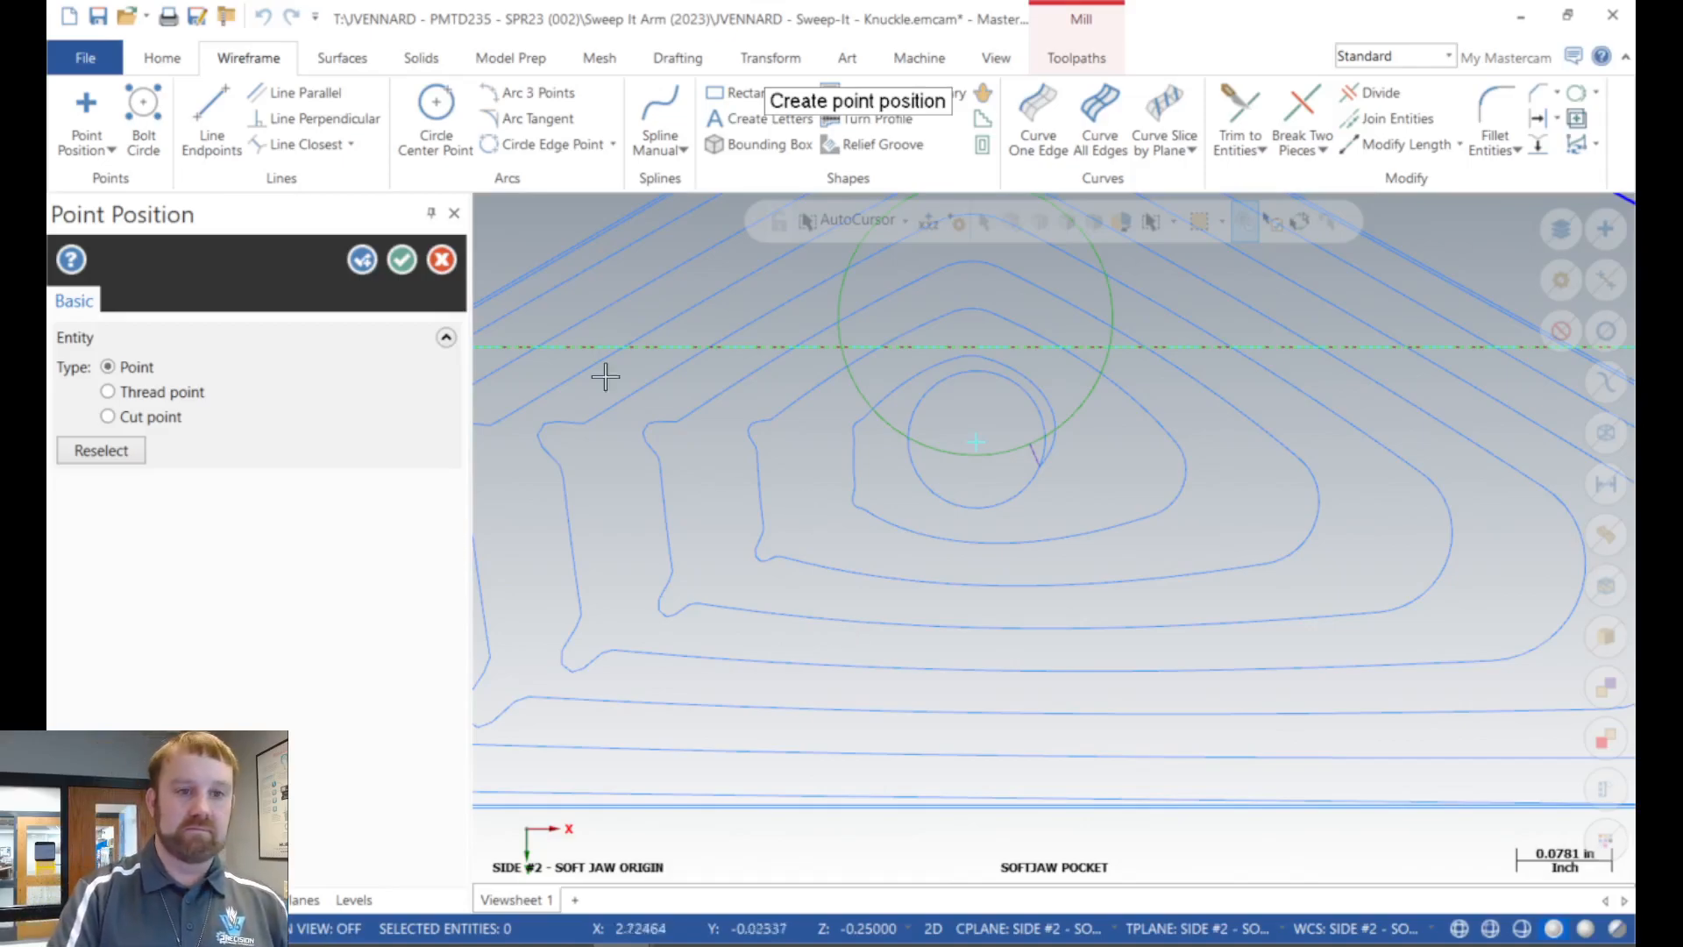
click(401, 258)
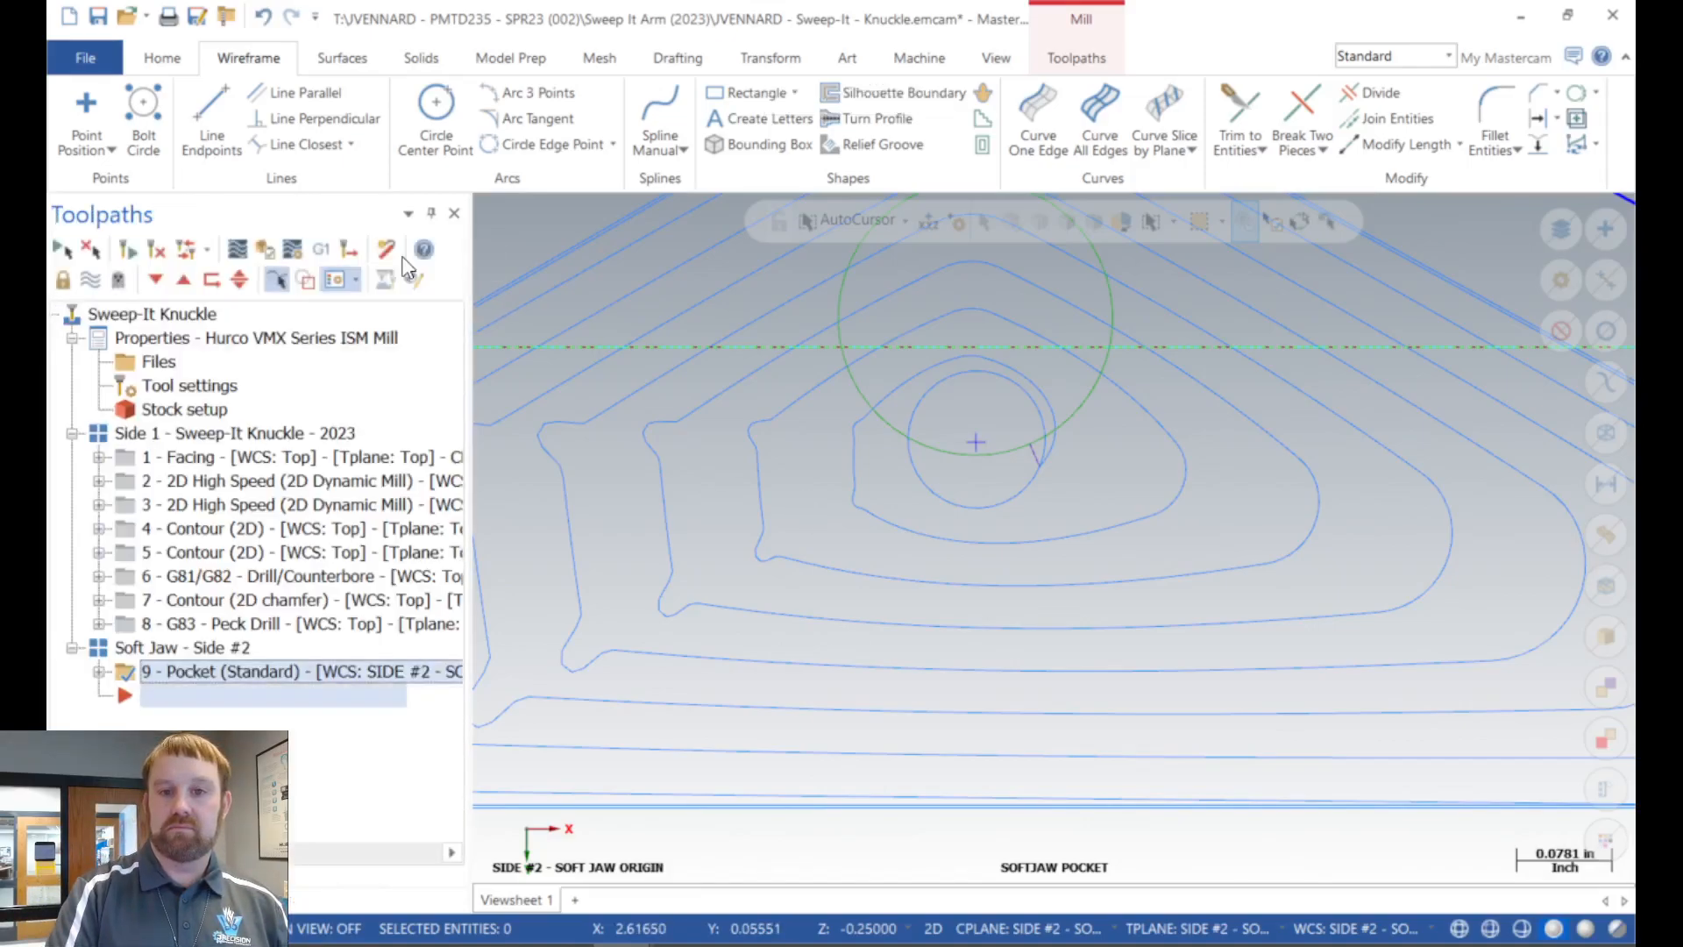
Add the centre point as an additional chain in the Pocket operation's chain geometry, keeping the existing outline chain.
click(99, 673)
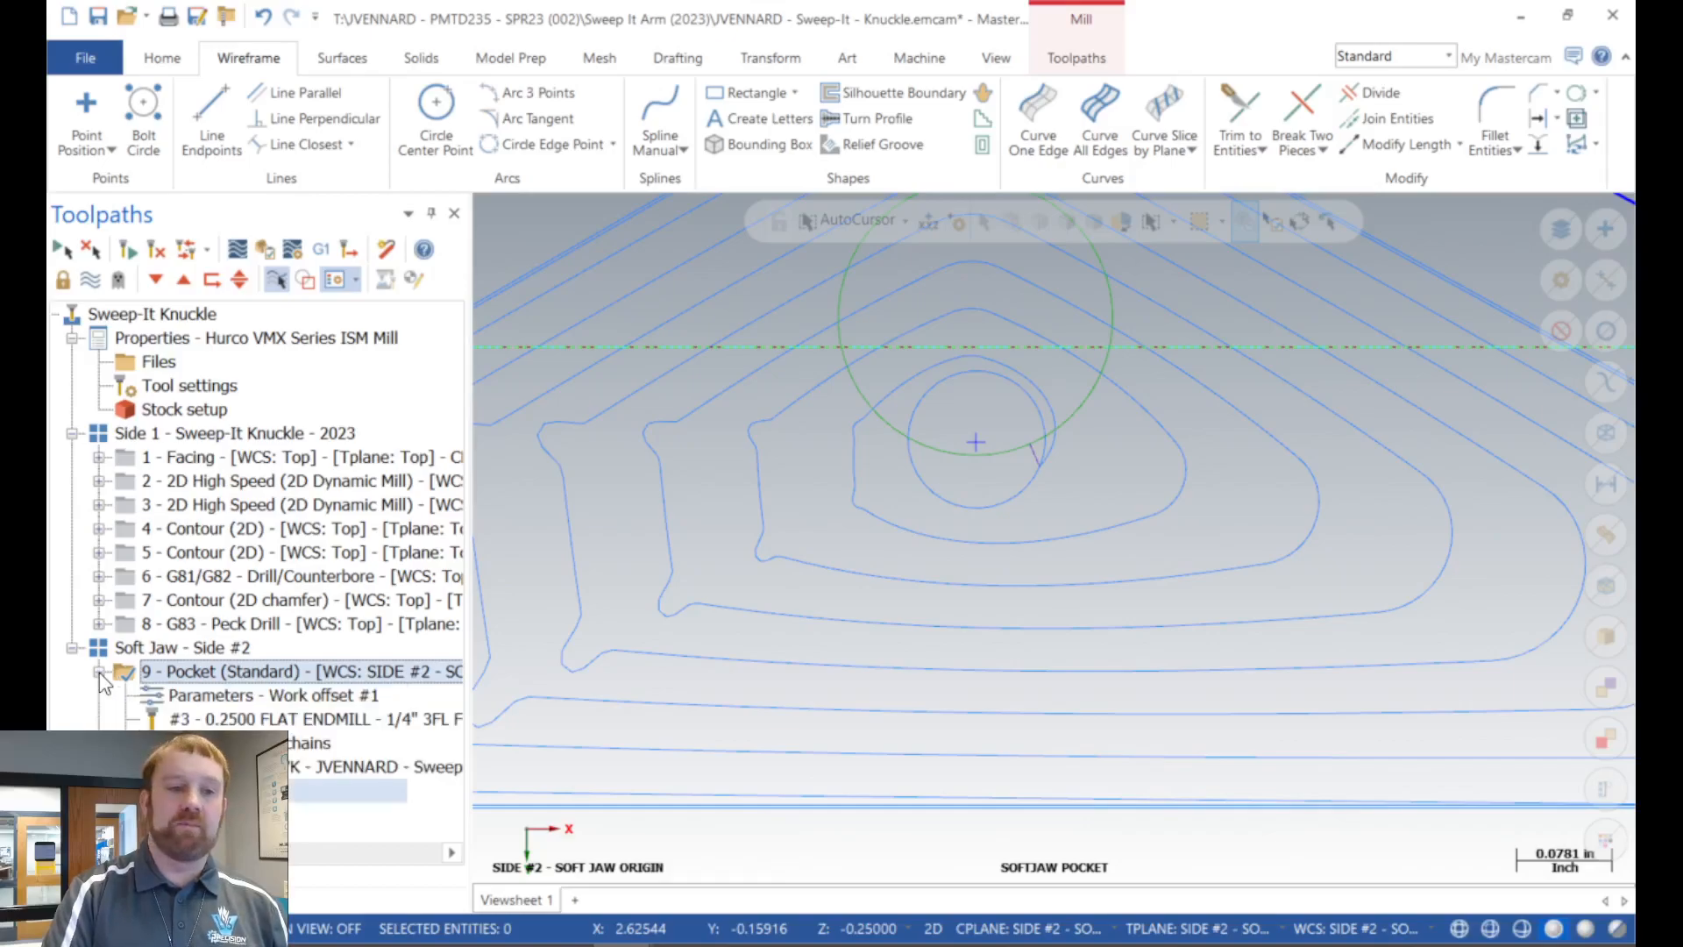
click(218, 697)
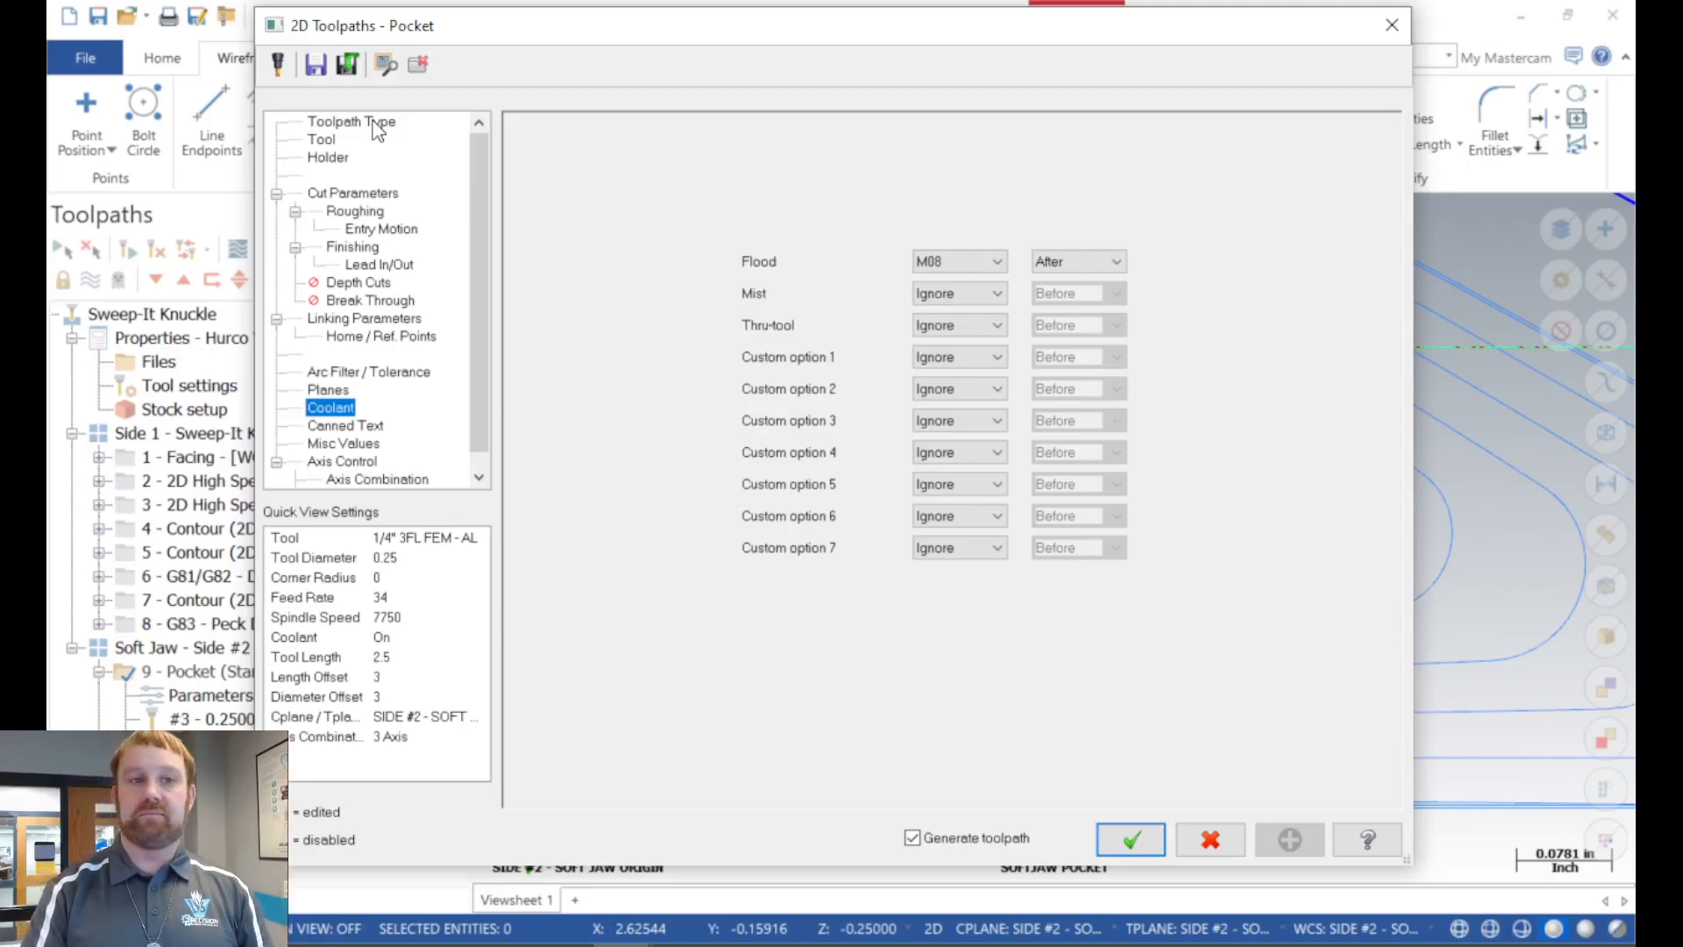
click(376, 123)
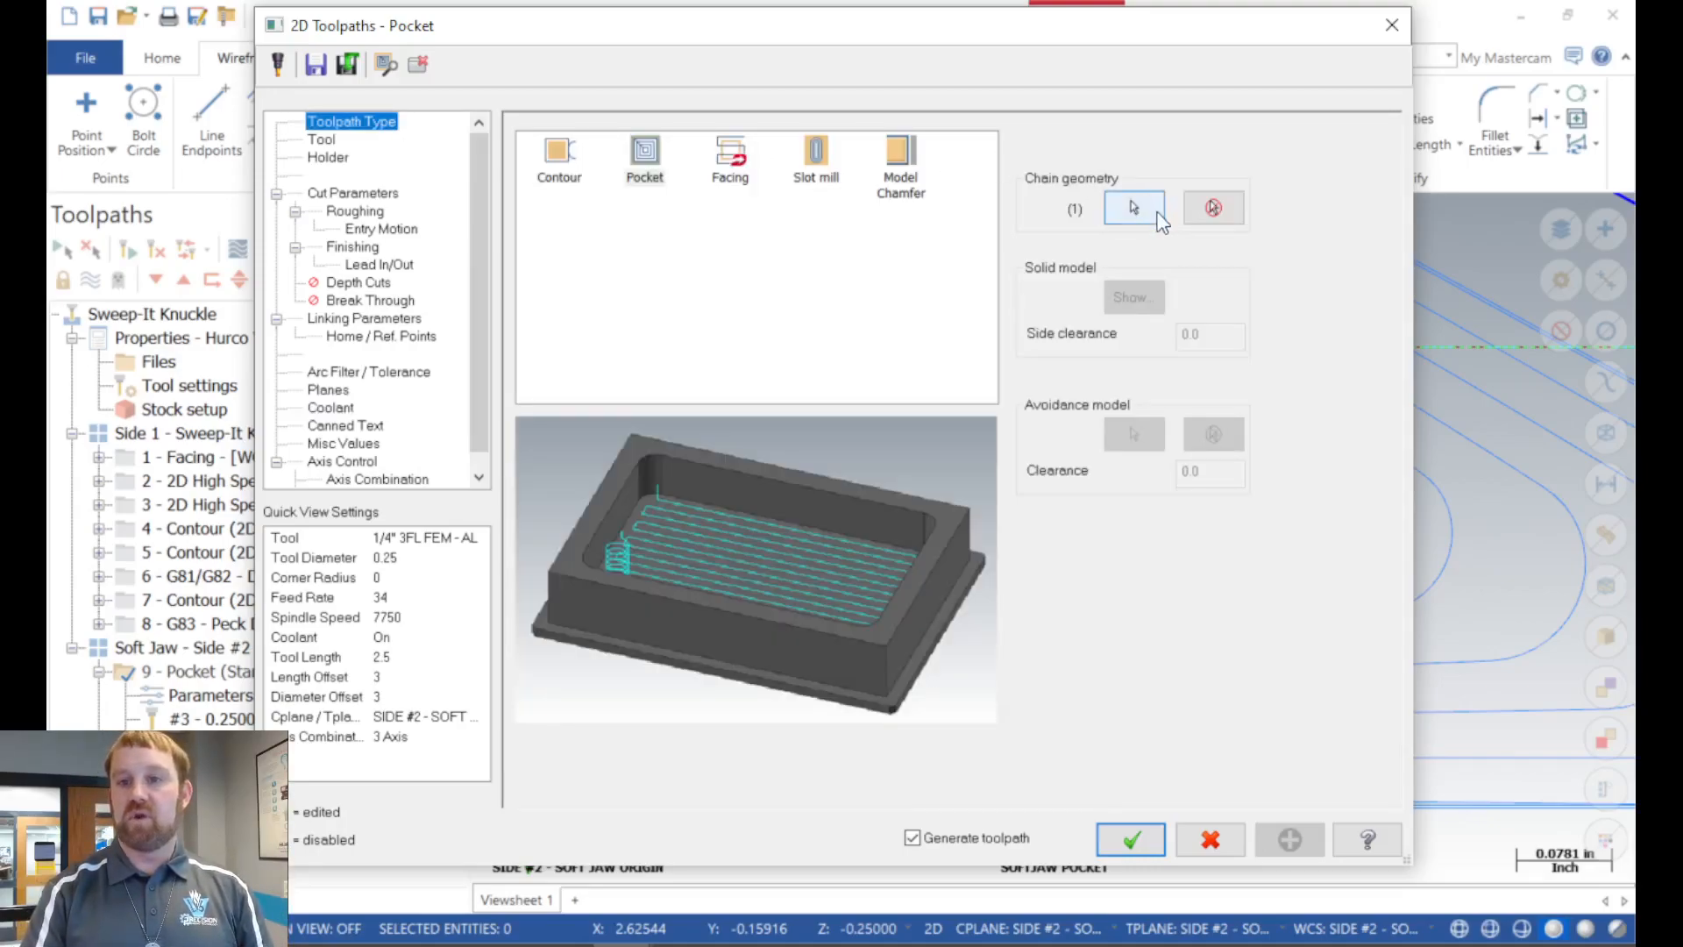
click(1144, 213)
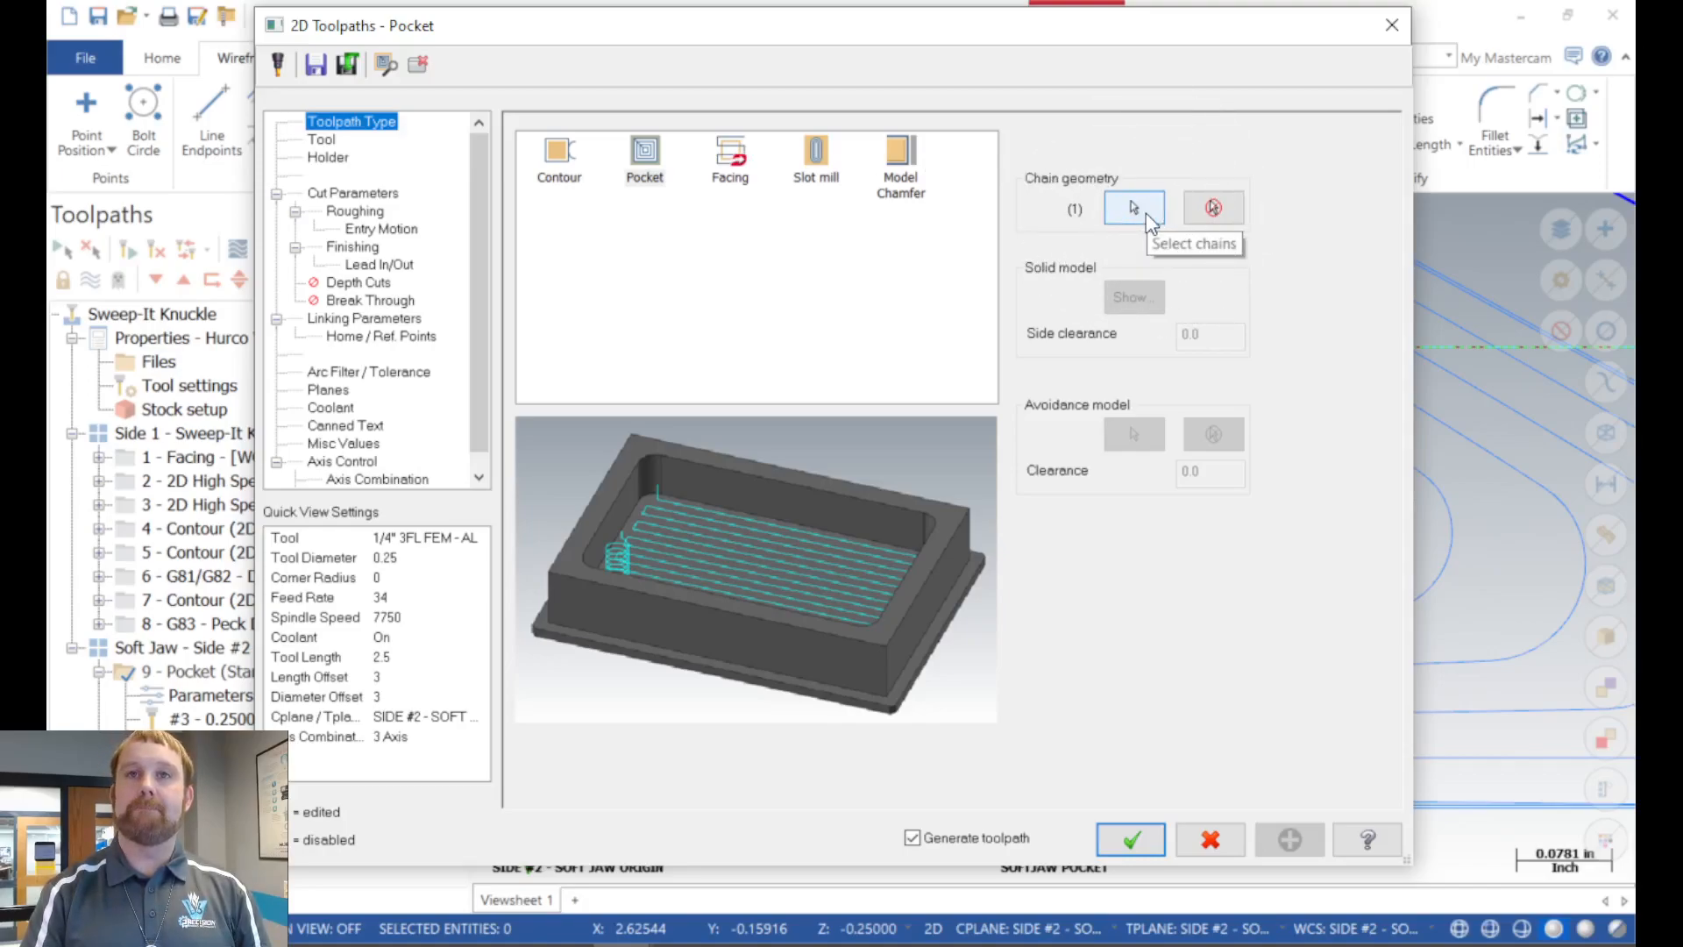
click(1145, 212)
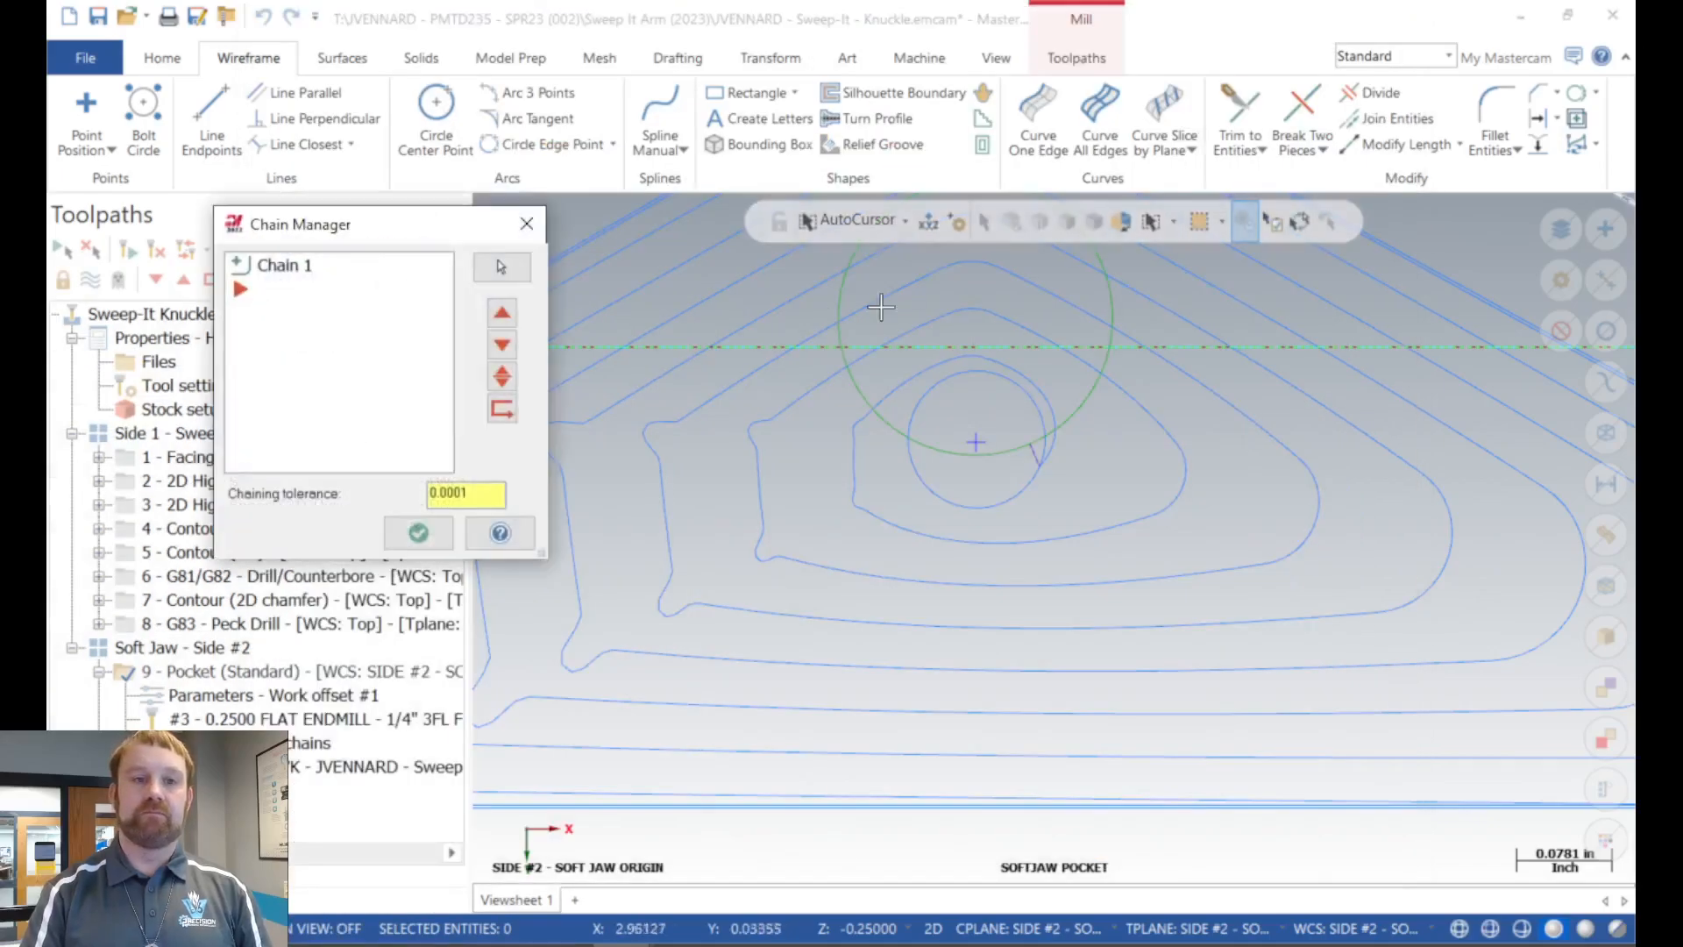
right_click(285, 331)
key(ctrl)
key(ctrl)
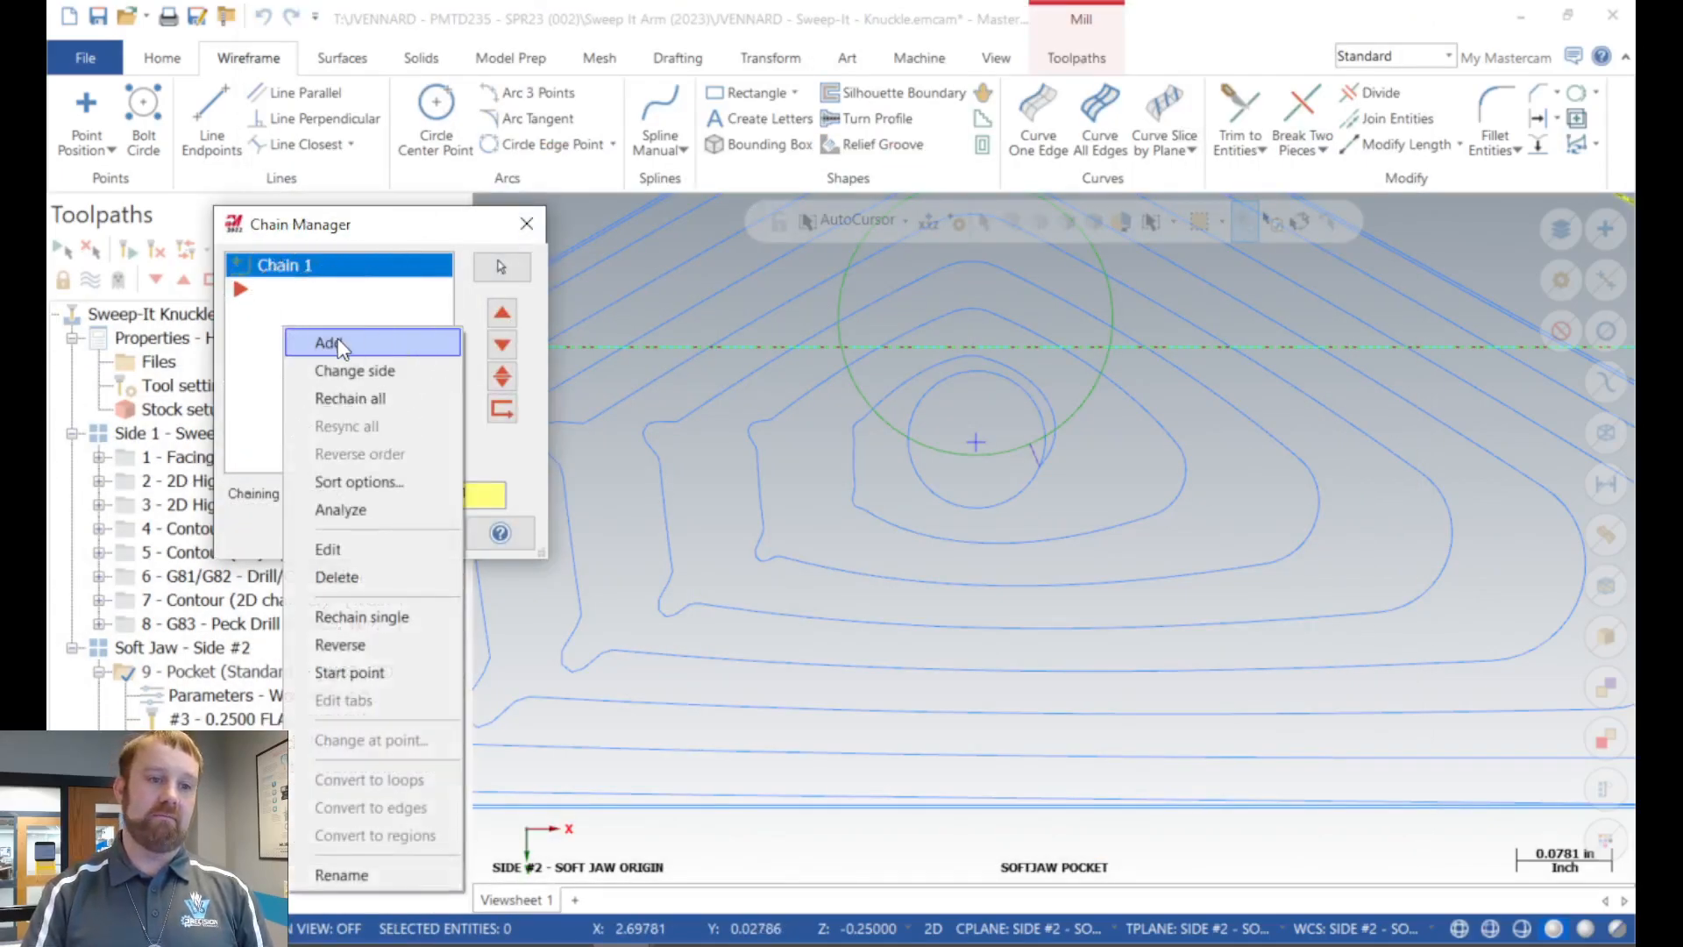
key(ctrl)
key(ctrl)
key(ctrl)
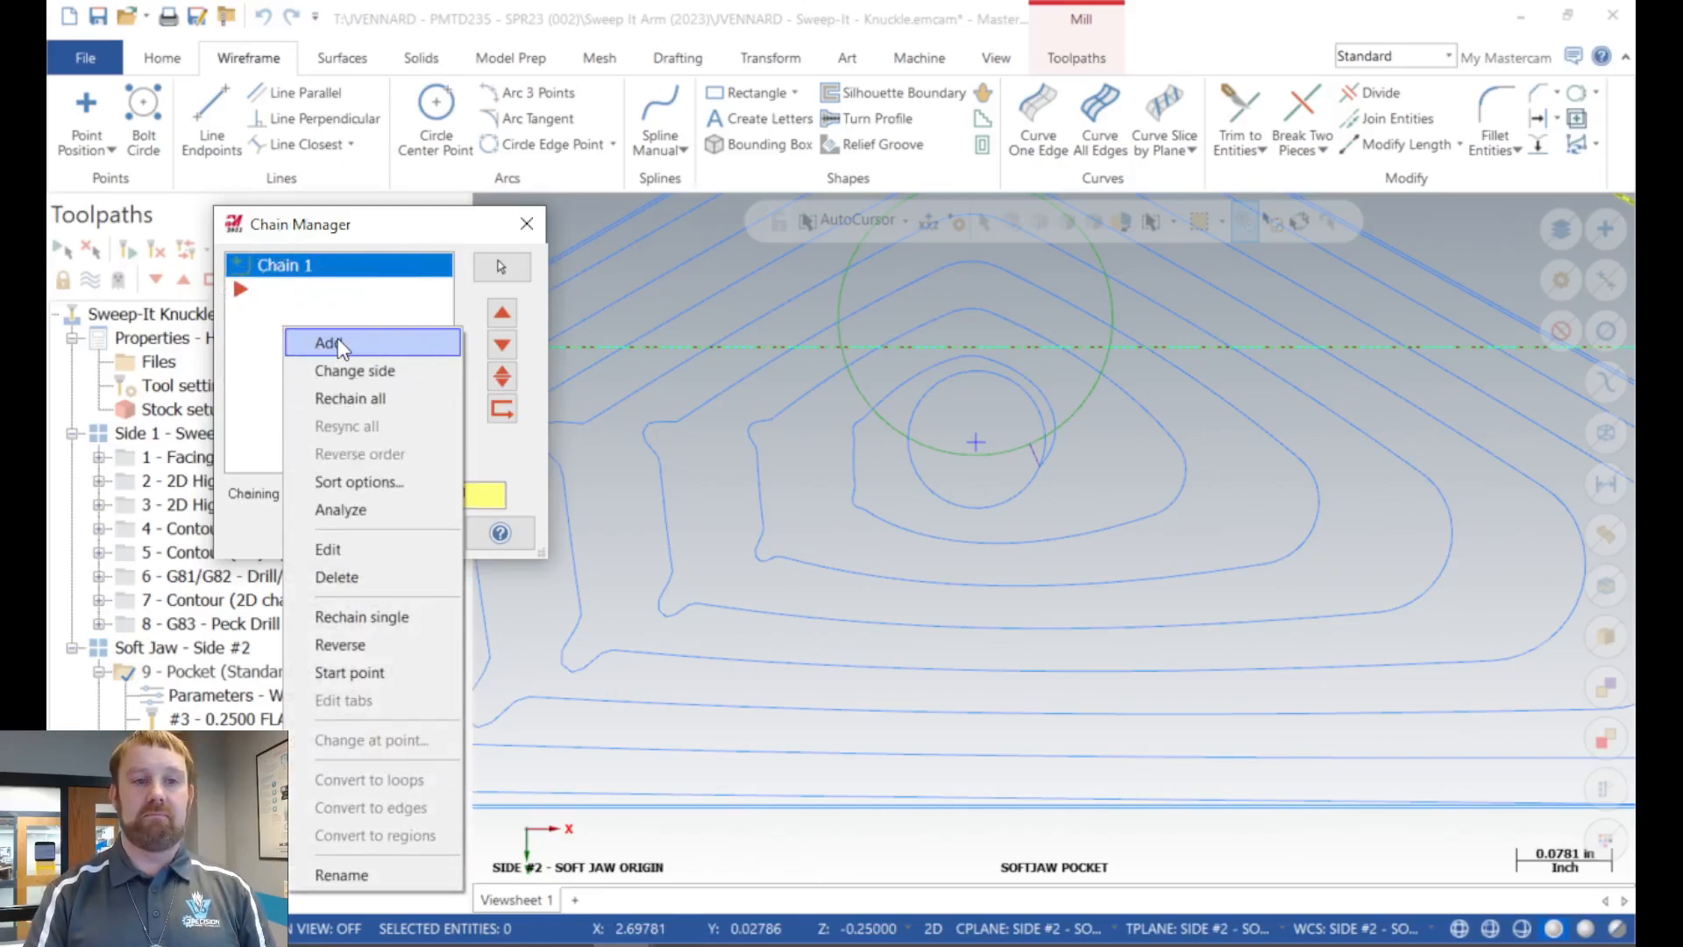
click(339, 345)
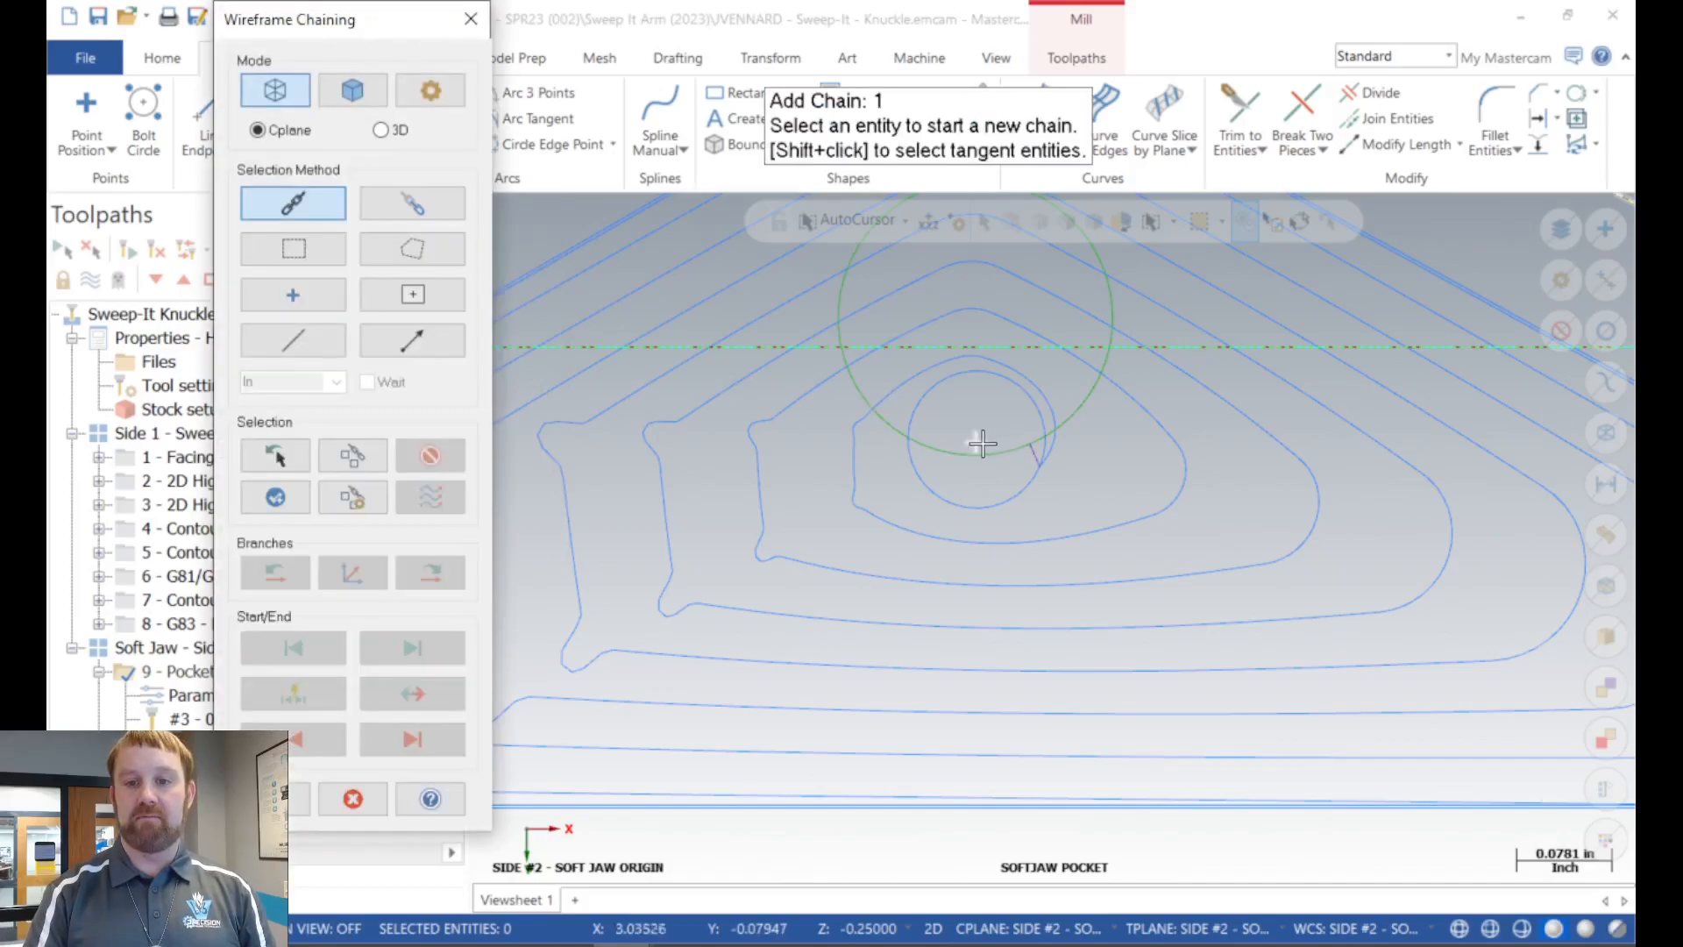
click(976, 442)
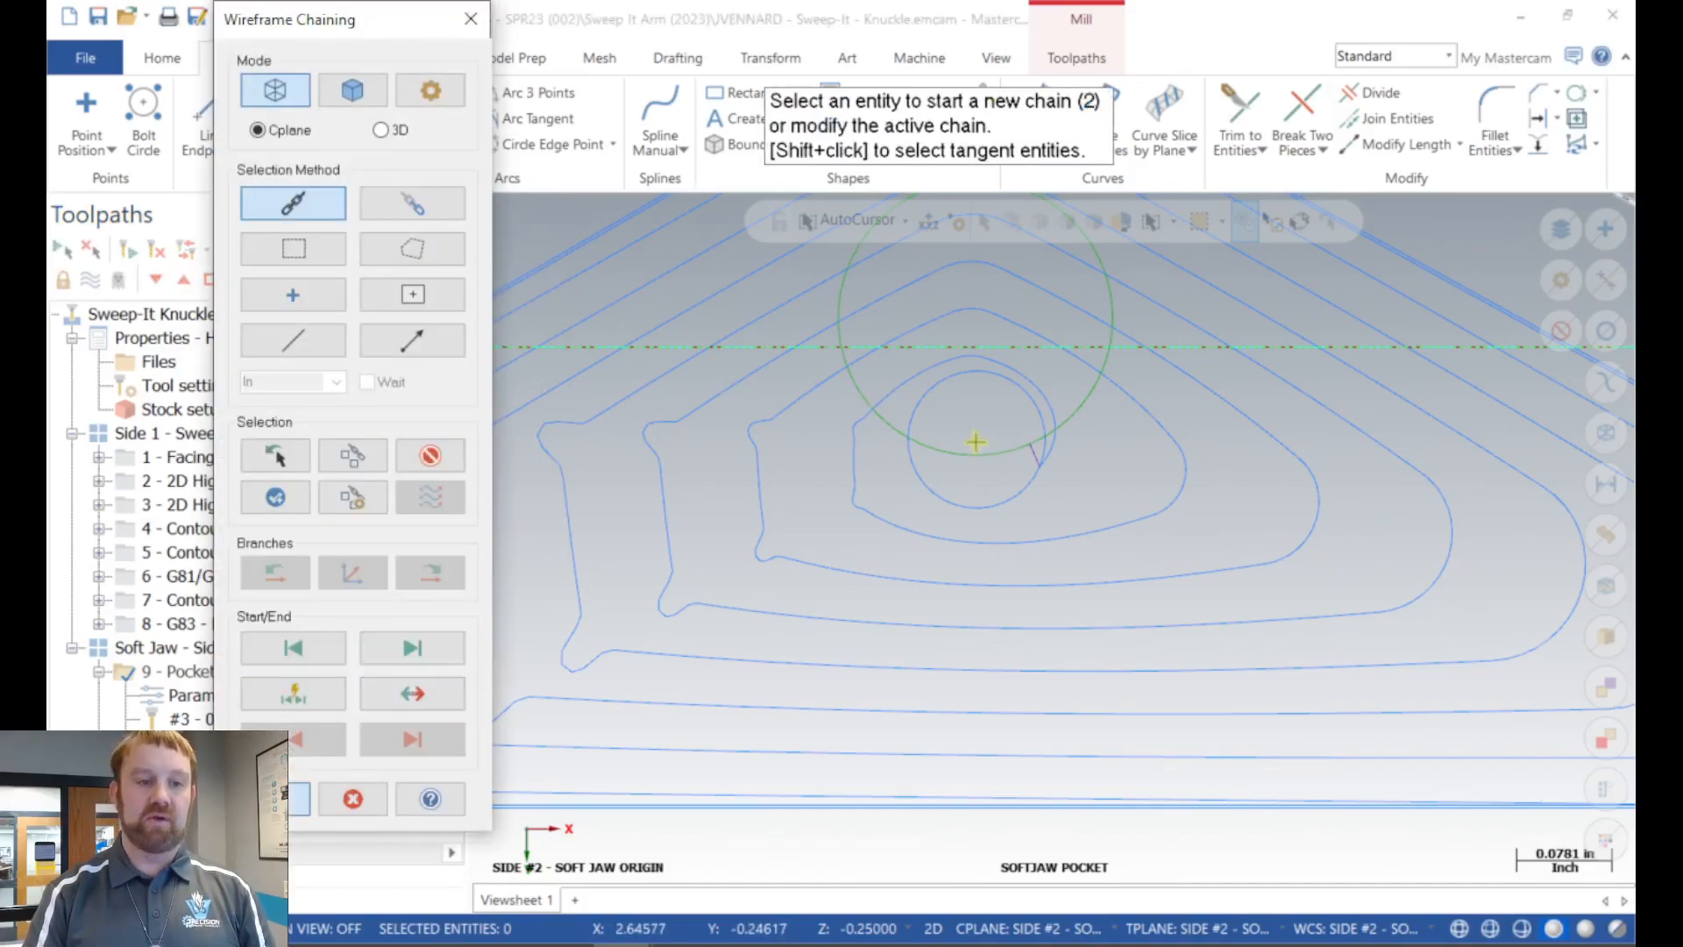
key(Return)
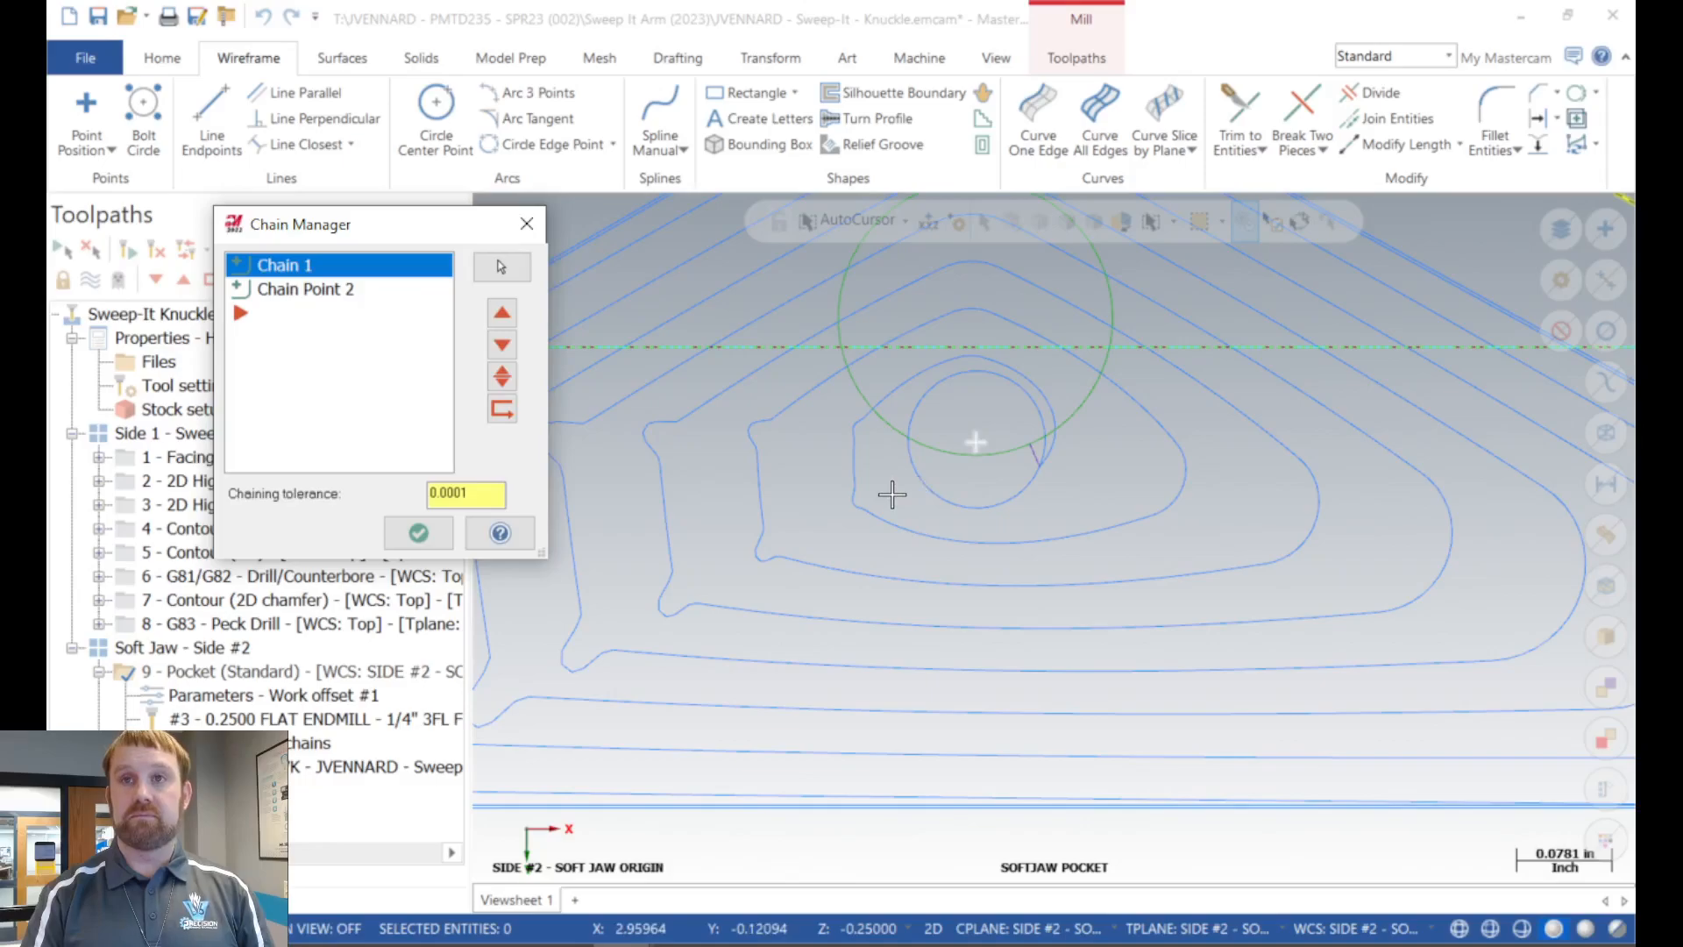
click(418, 532)
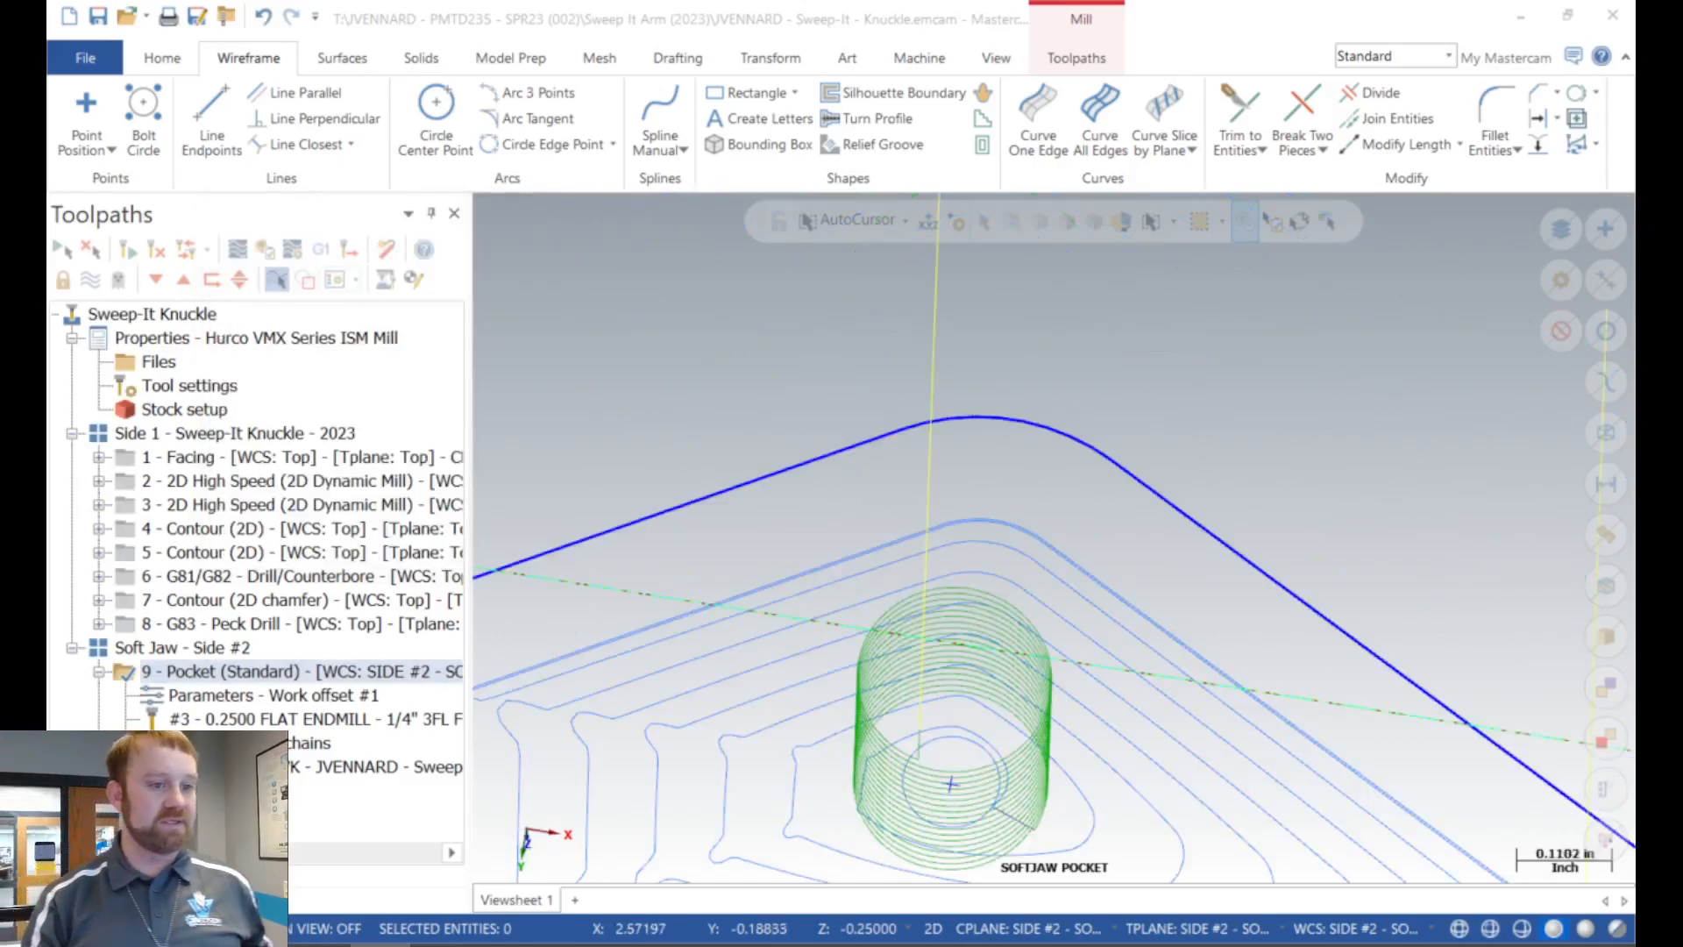
Review the pocket's helix entry settings, including Center on entry point, and examine the helix position in top and isometric views.
click(211, 697)
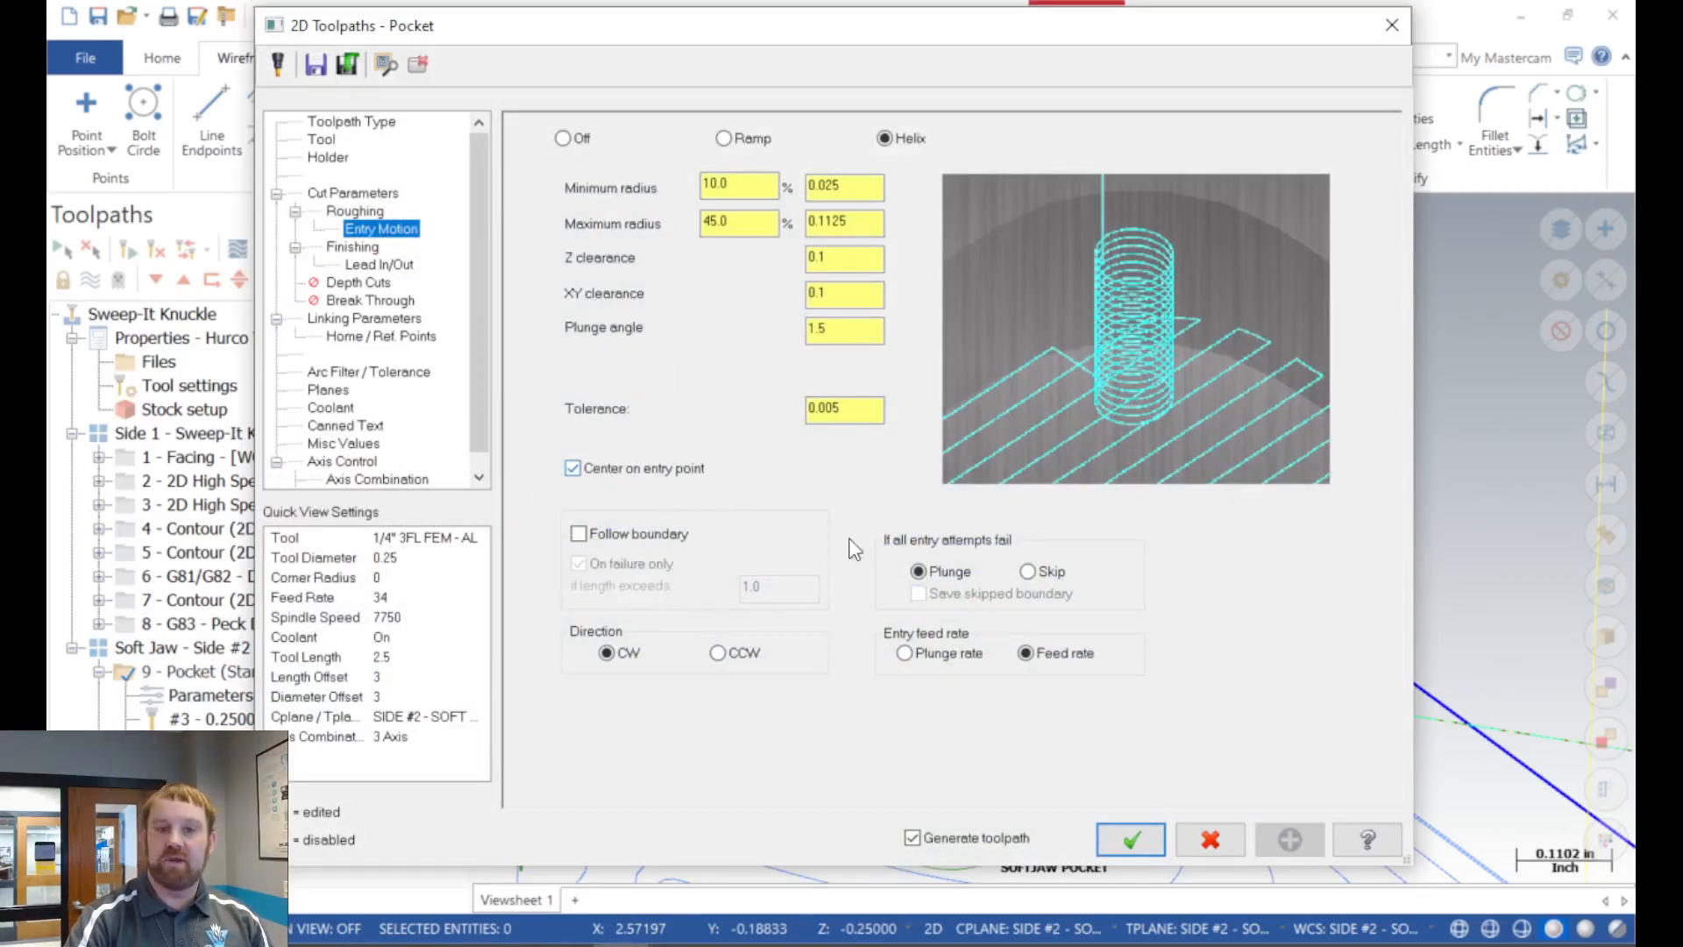
click(1112, 834)
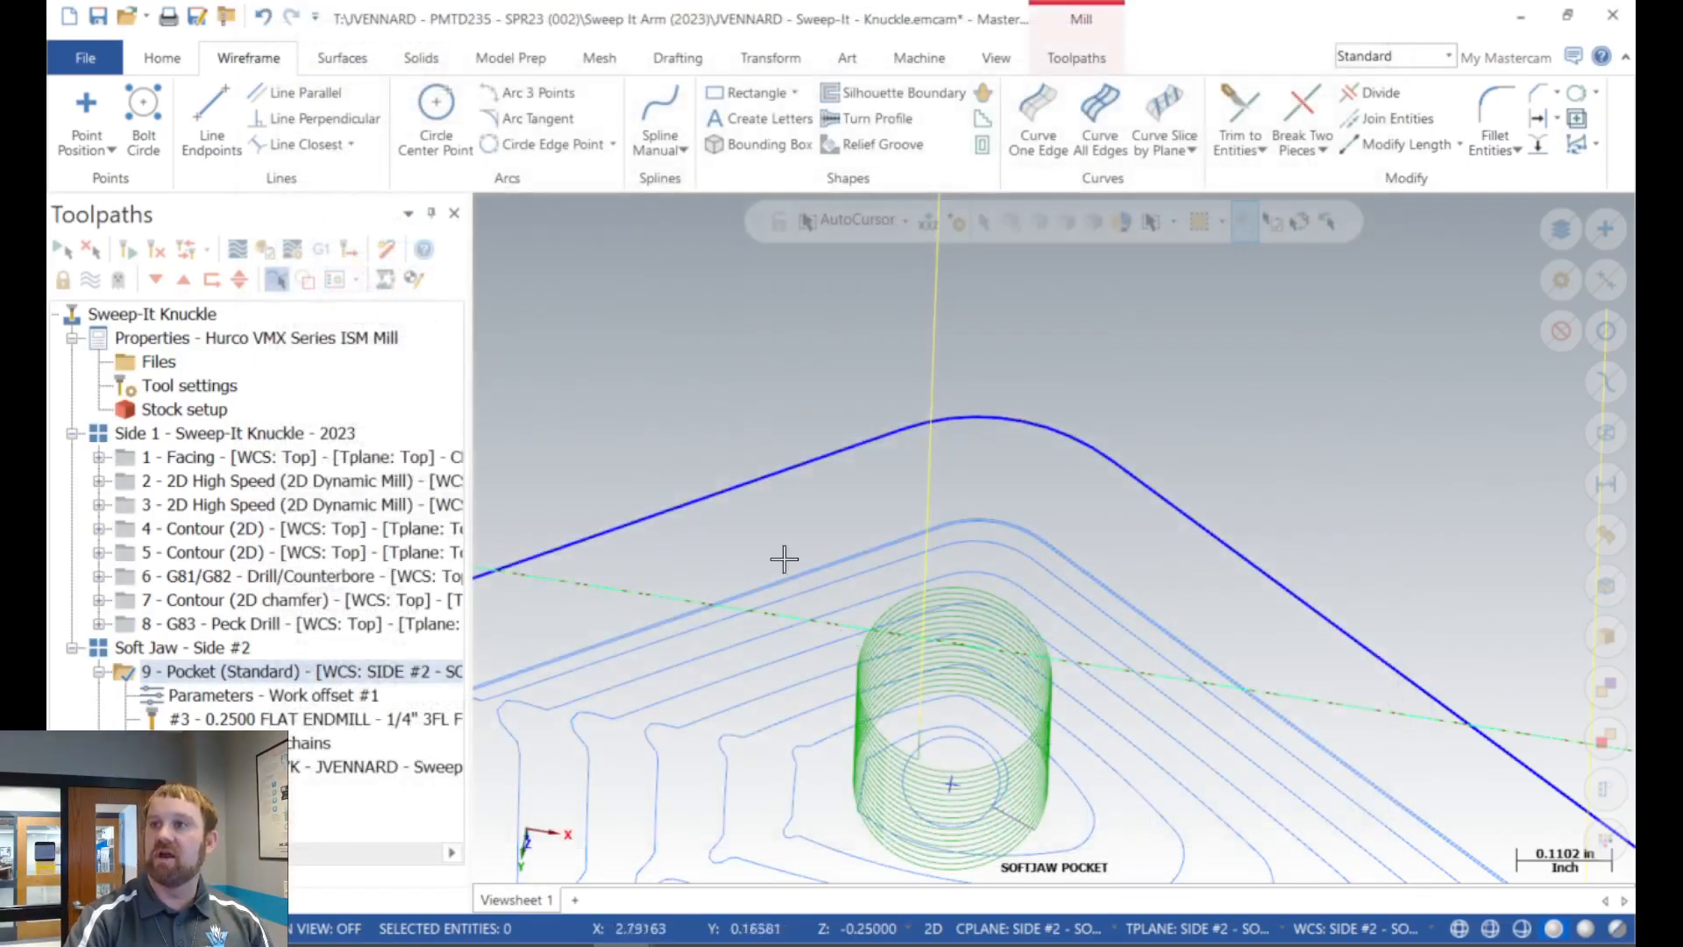
scroll(764, 525, down, 2)
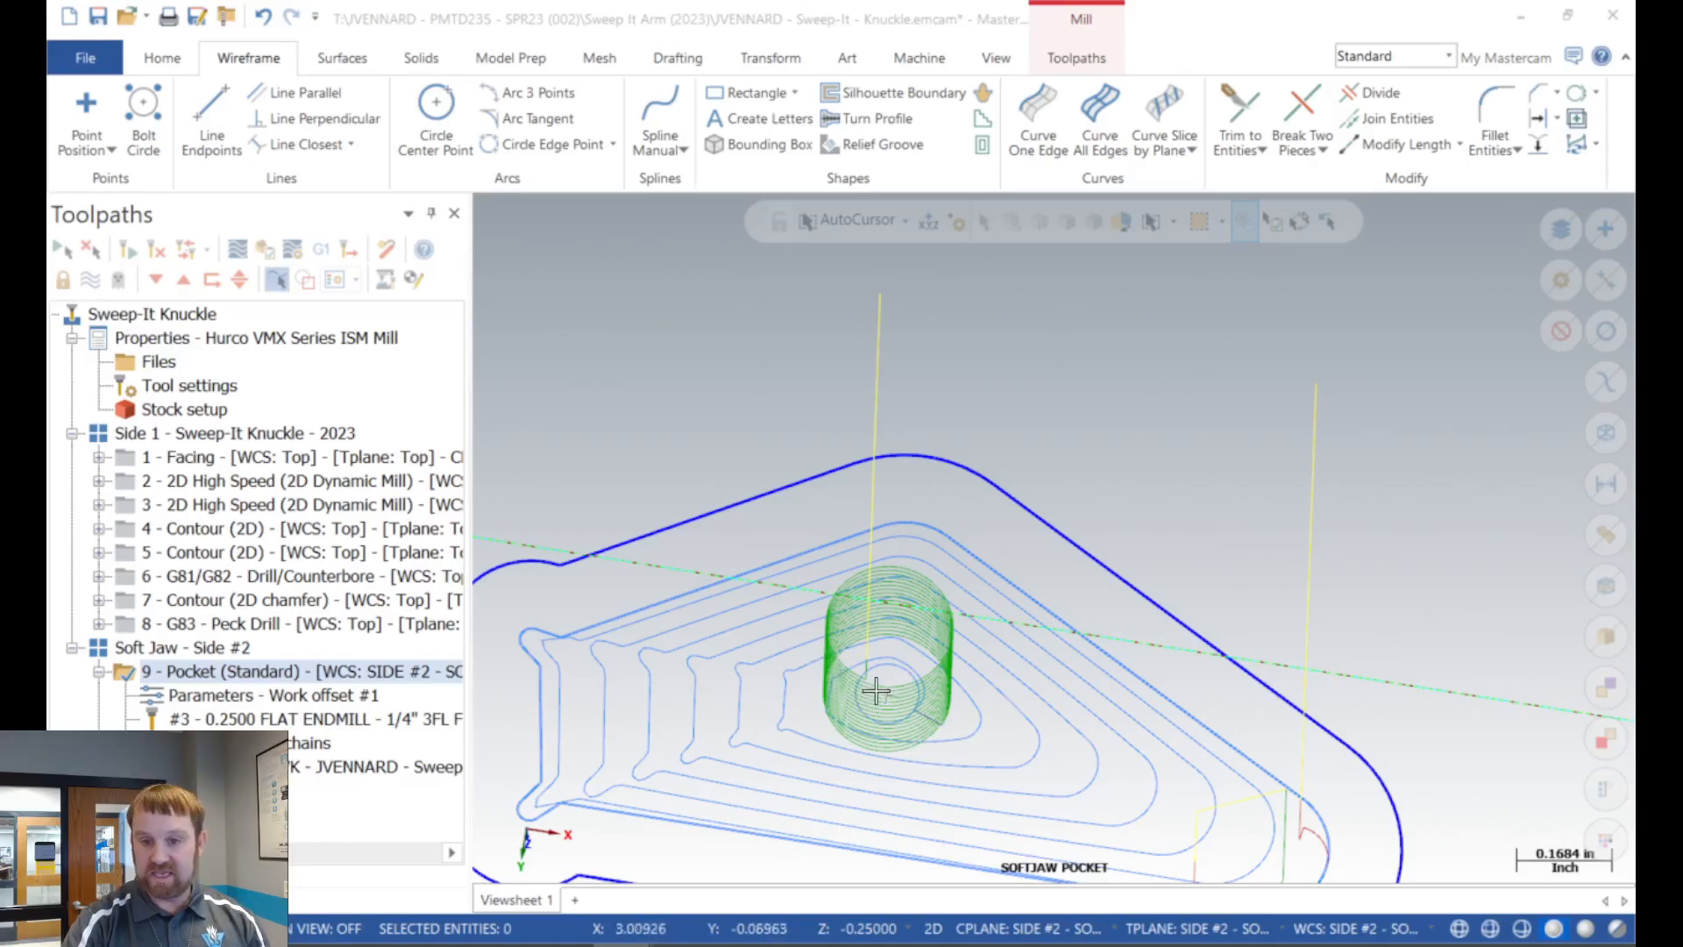
key(alt+p)
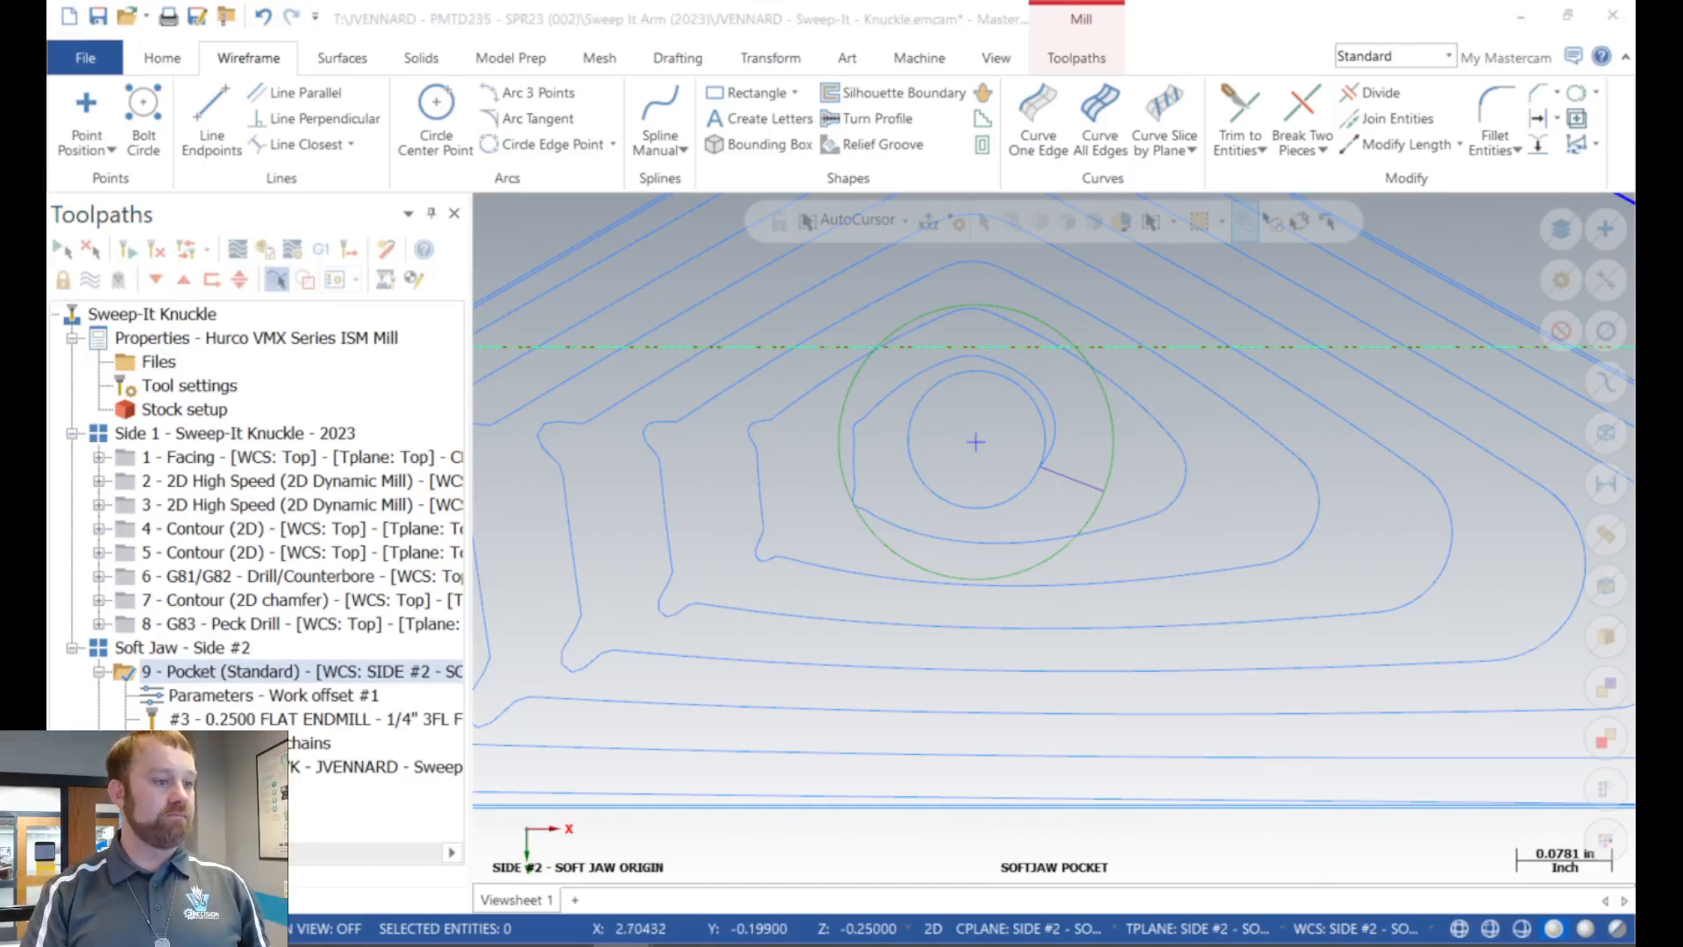
key(alt+7)
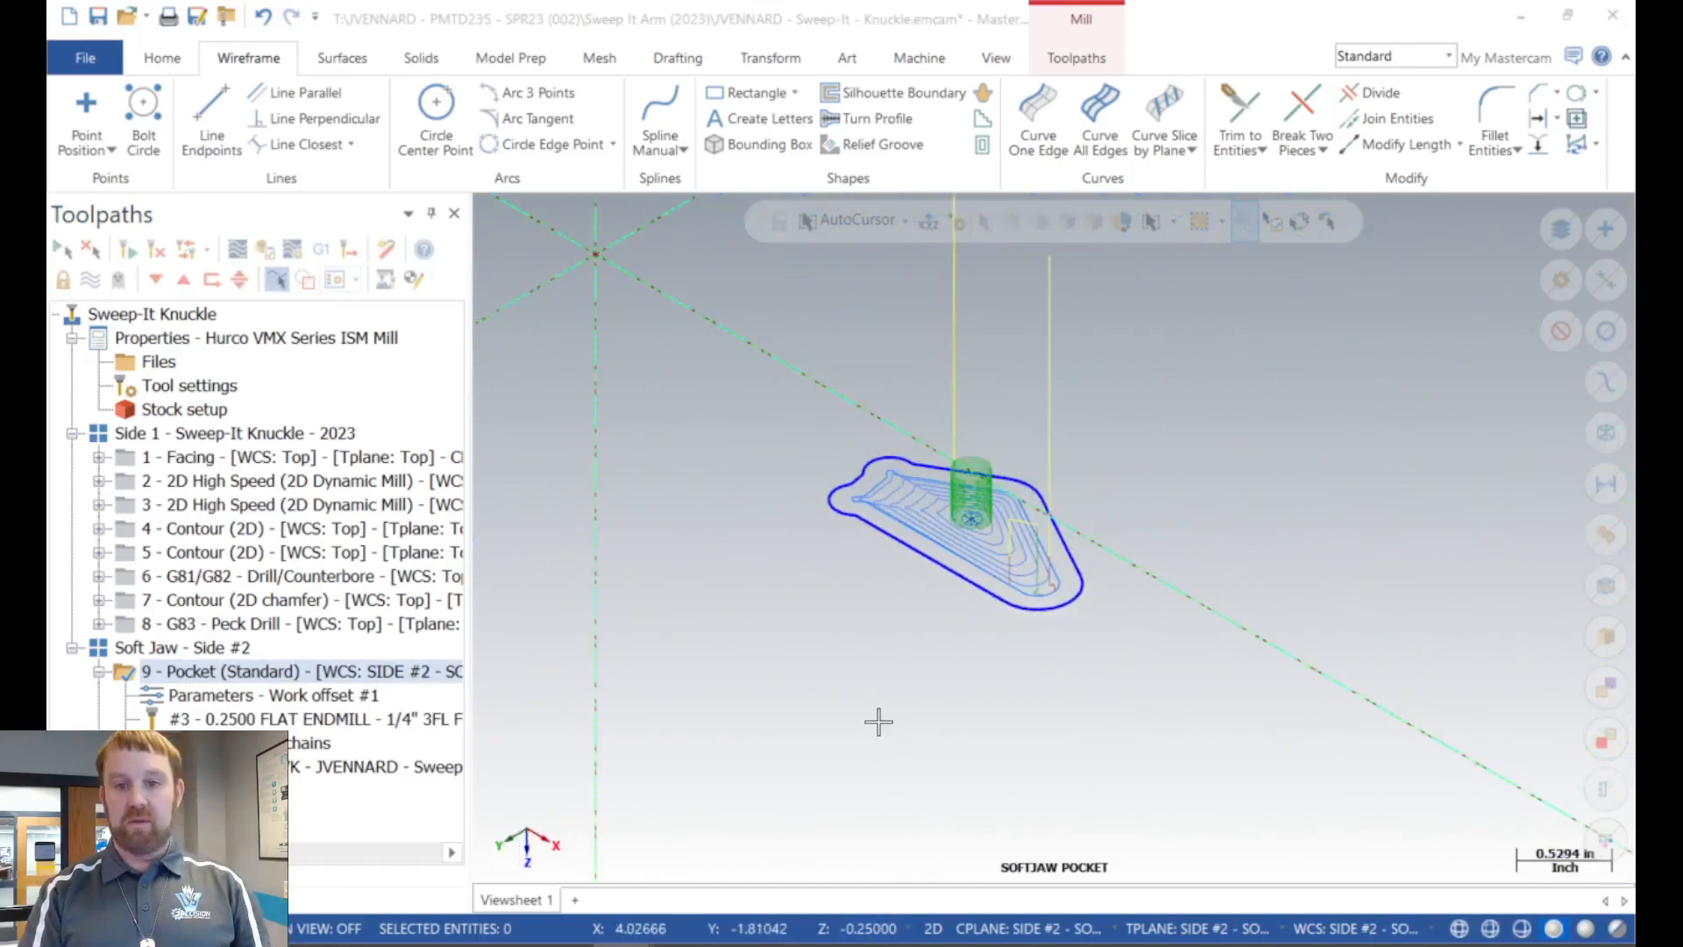
scroll(969, 467, up, 2)
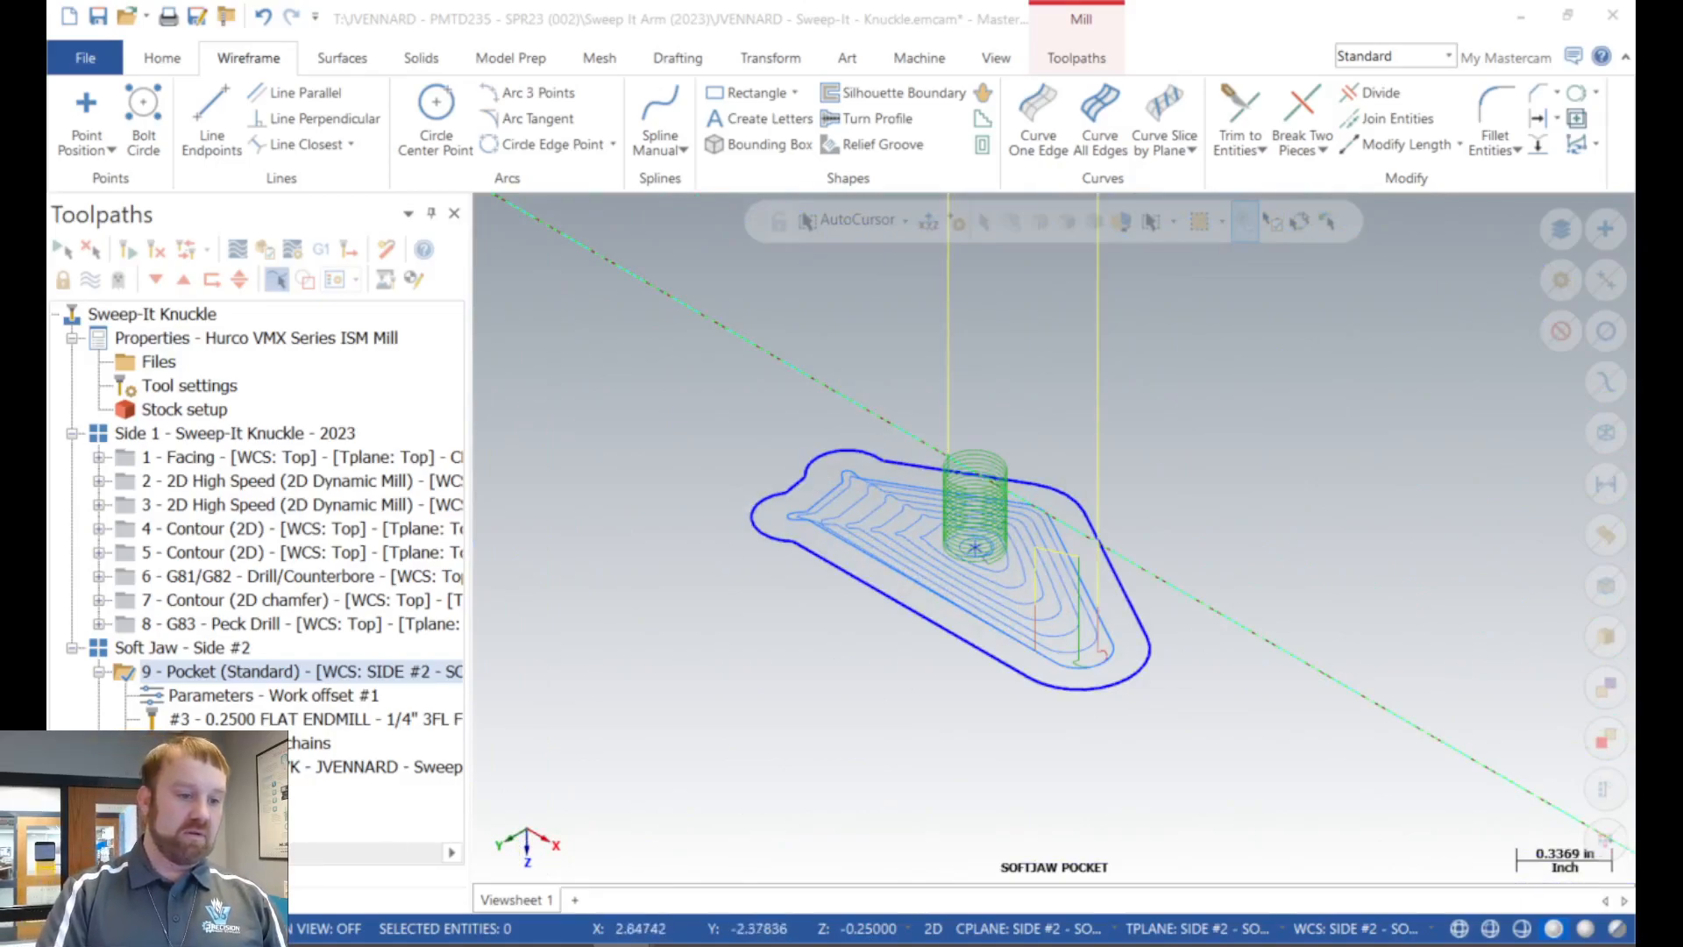
Show the SOLID and Stock Wireframe levels, make SOLID the active level, and hide the SOFTJAW POCKET level.
key(alt+z)
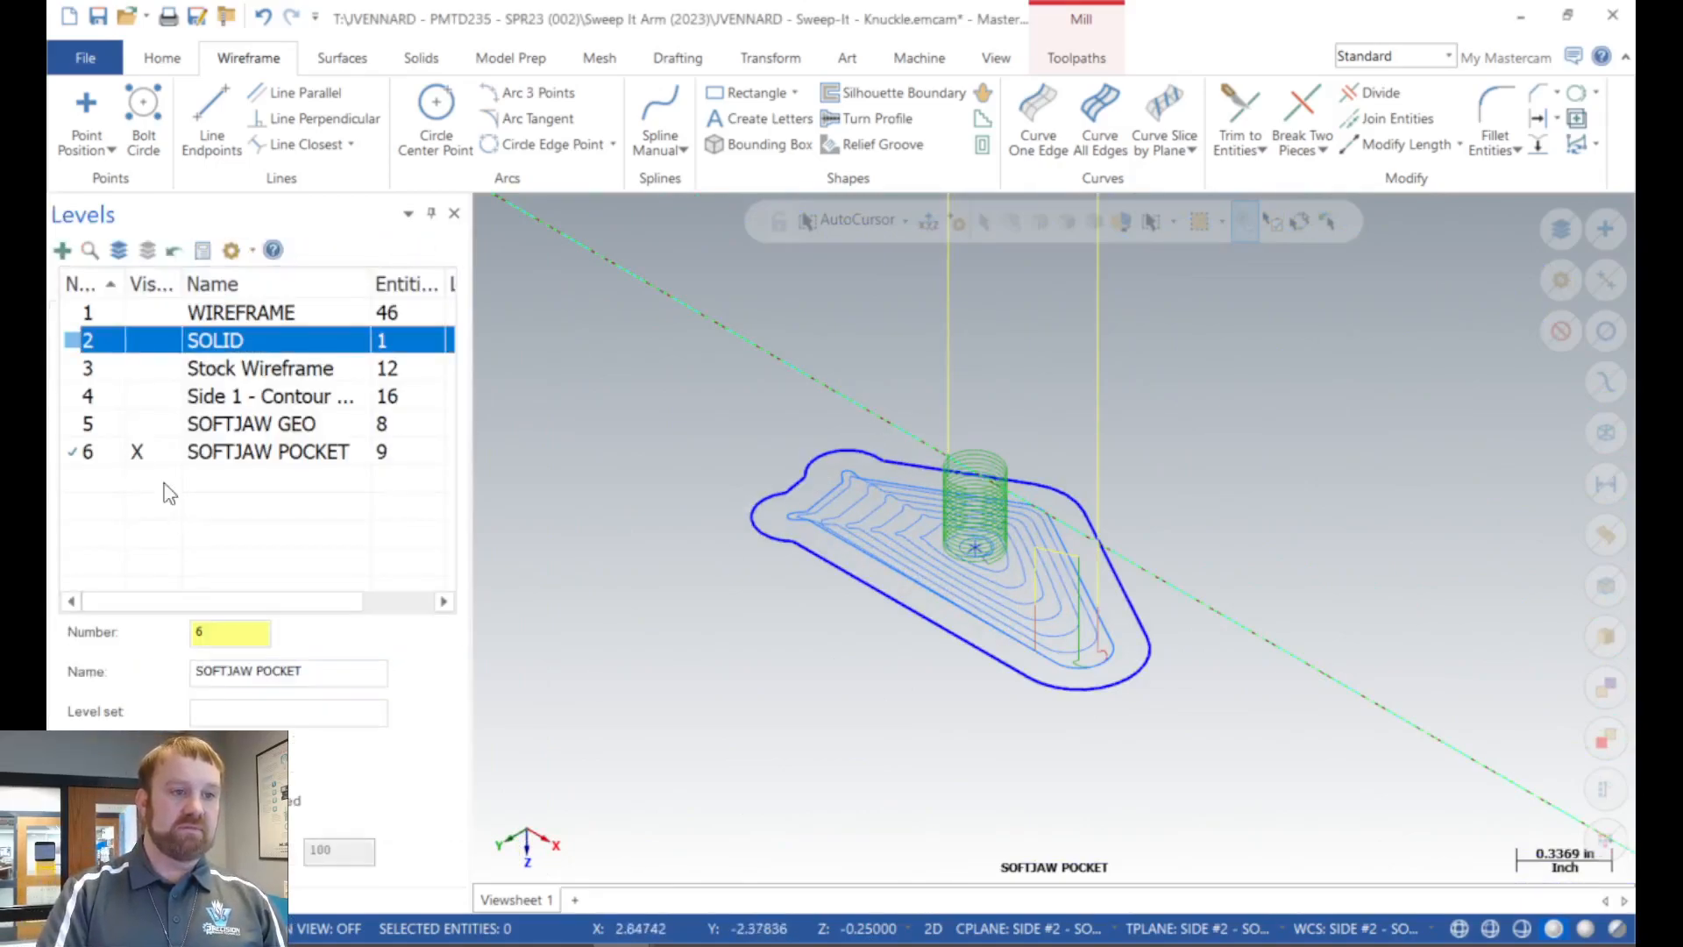
click(137, 340)
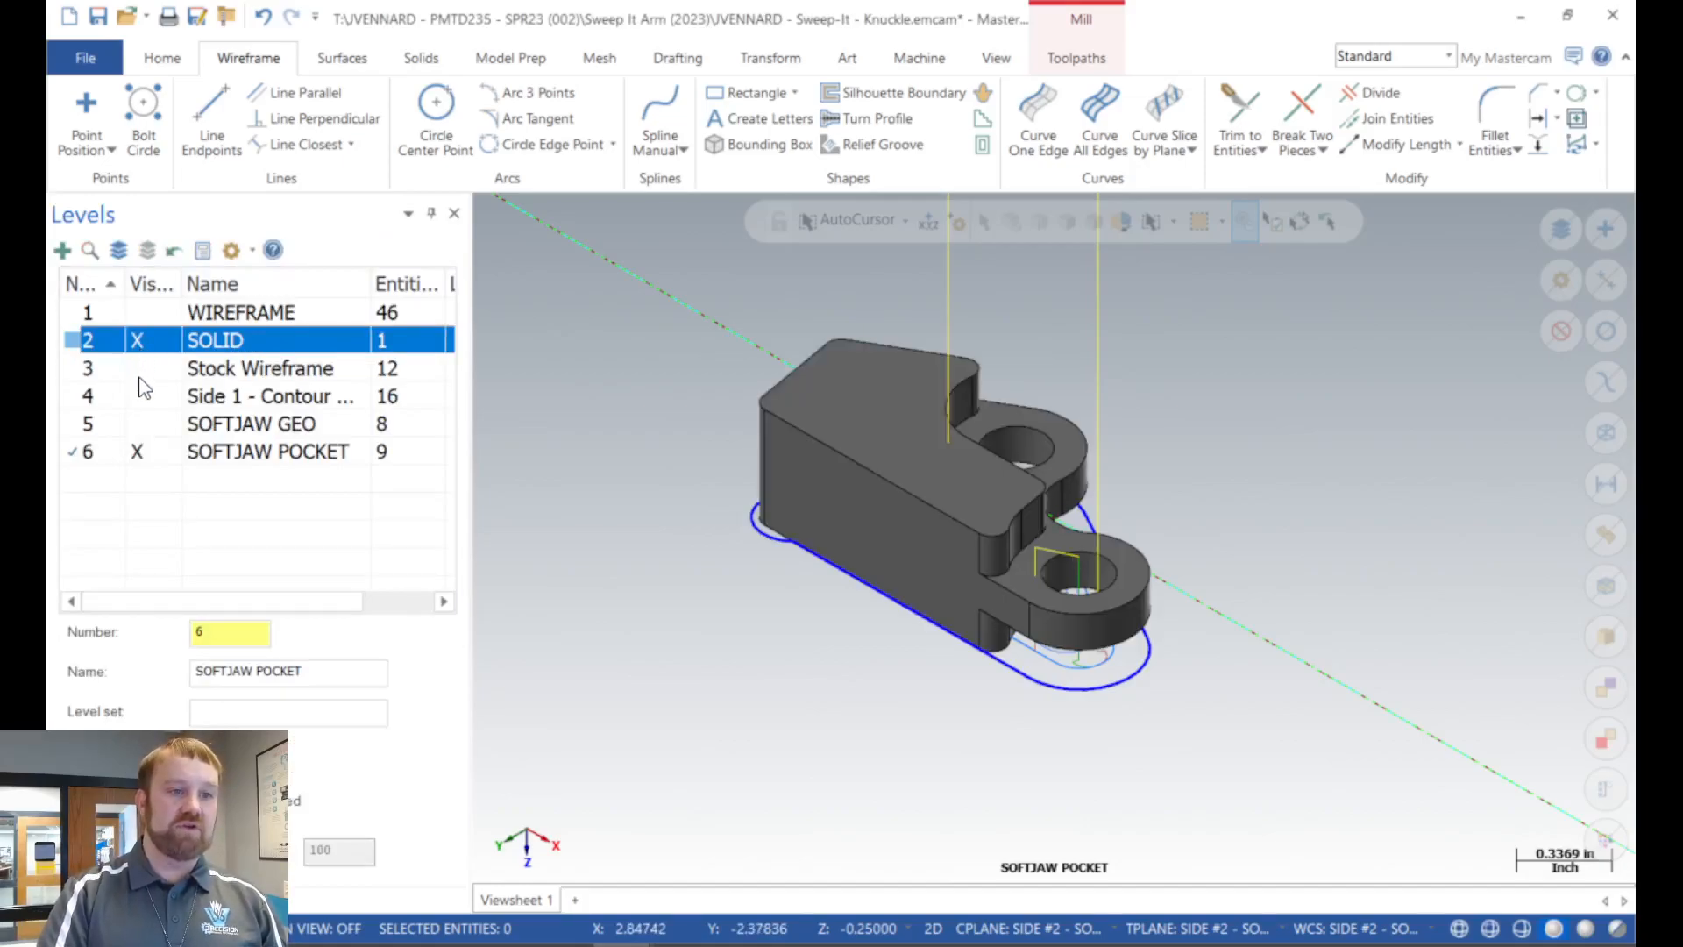
click(137, 368)
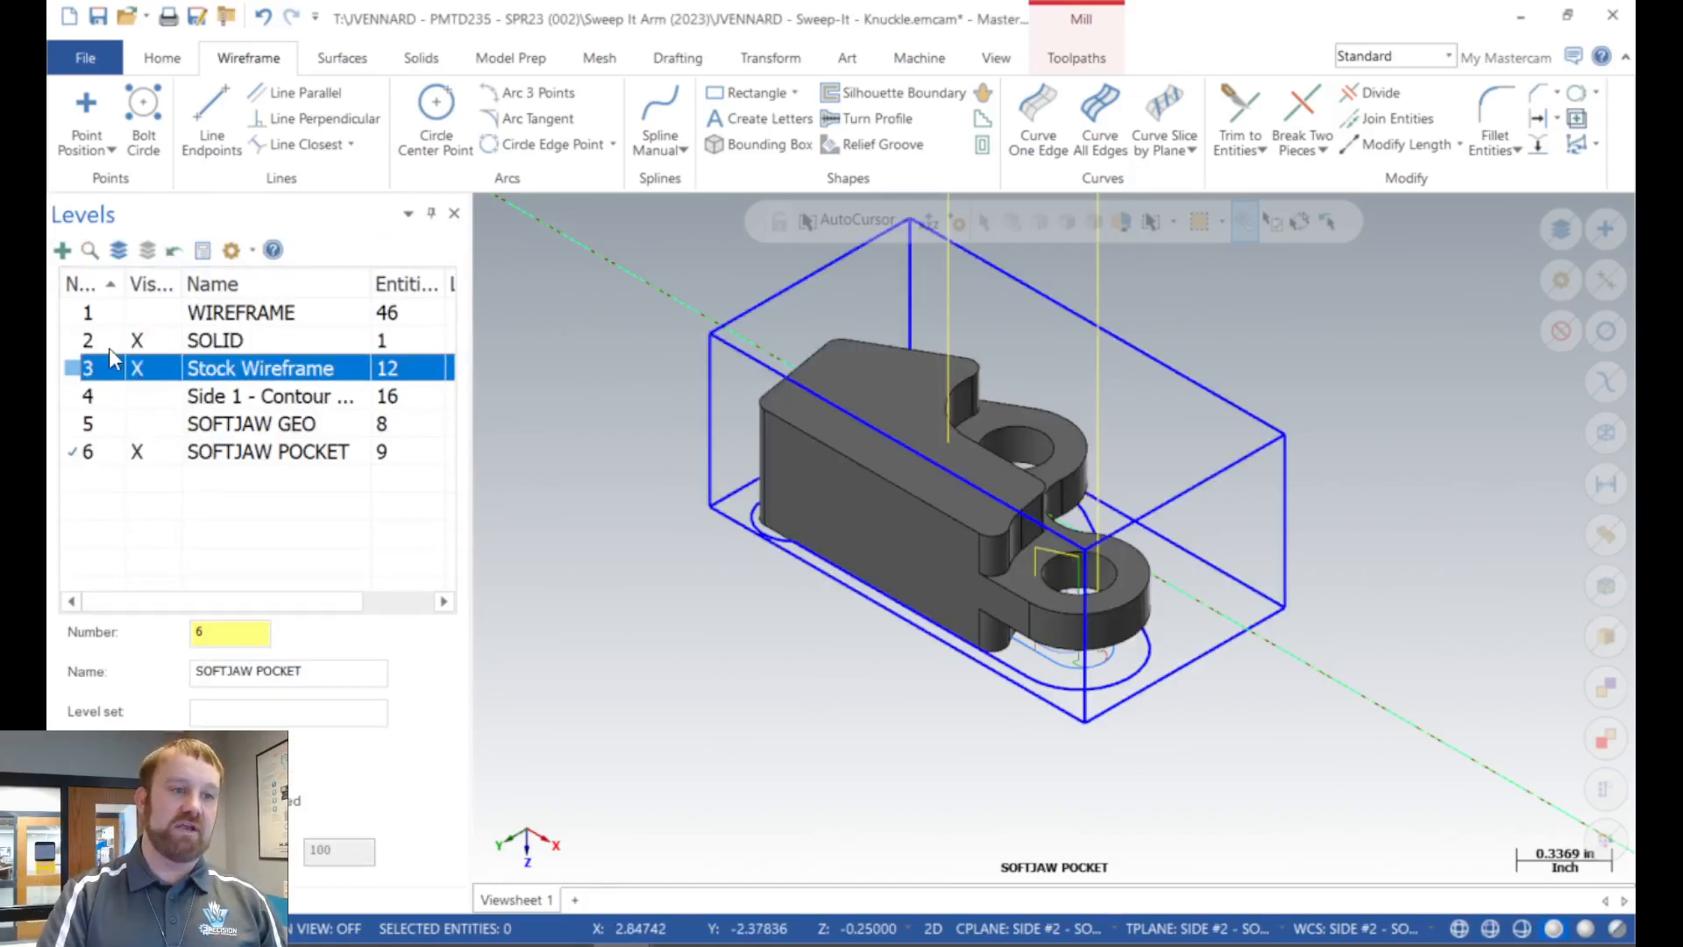
click(108, 348)
click(138, 453)
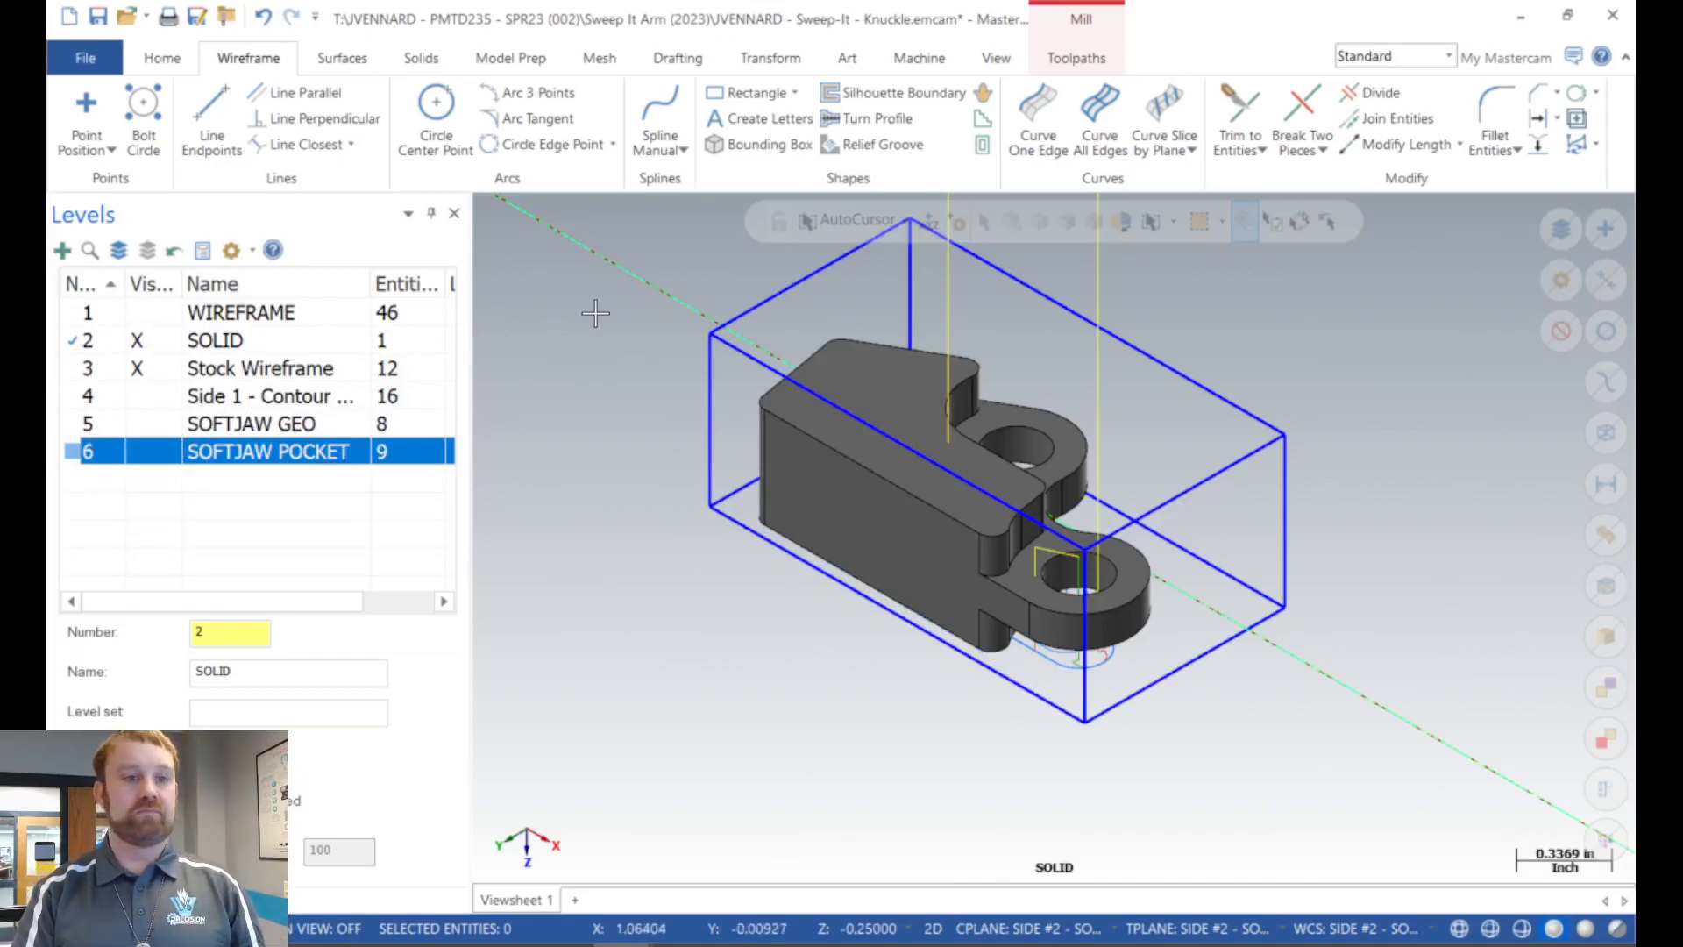
scroll(646, 418, down, 1)
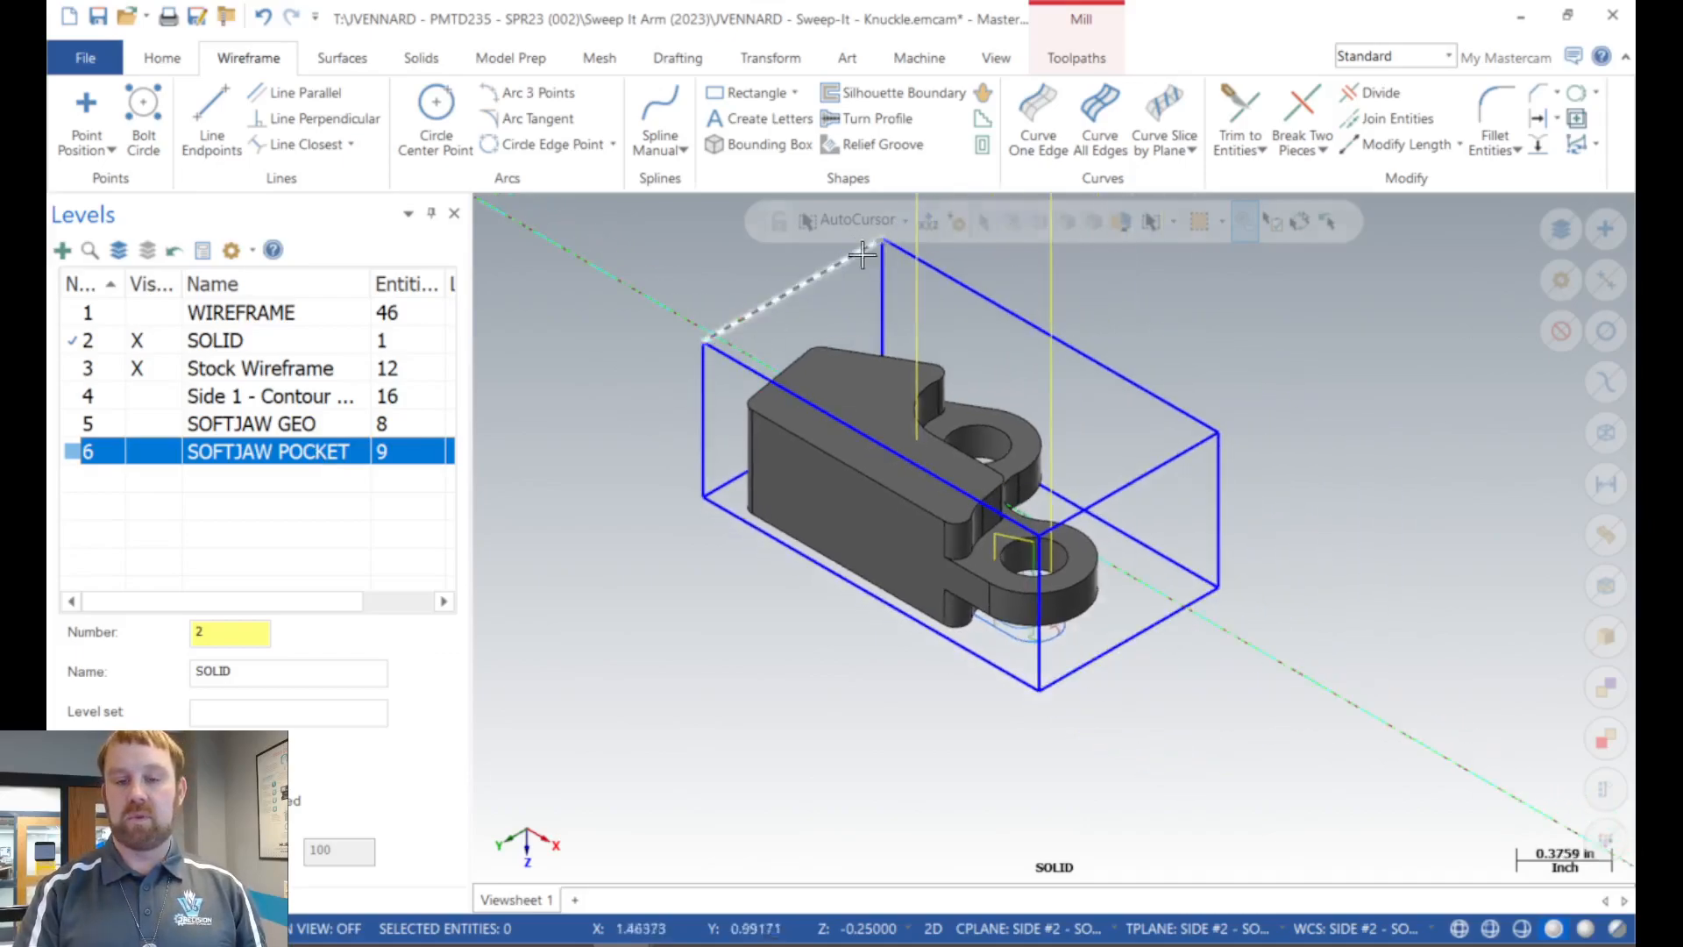
scroll(999, 276, up, 2)
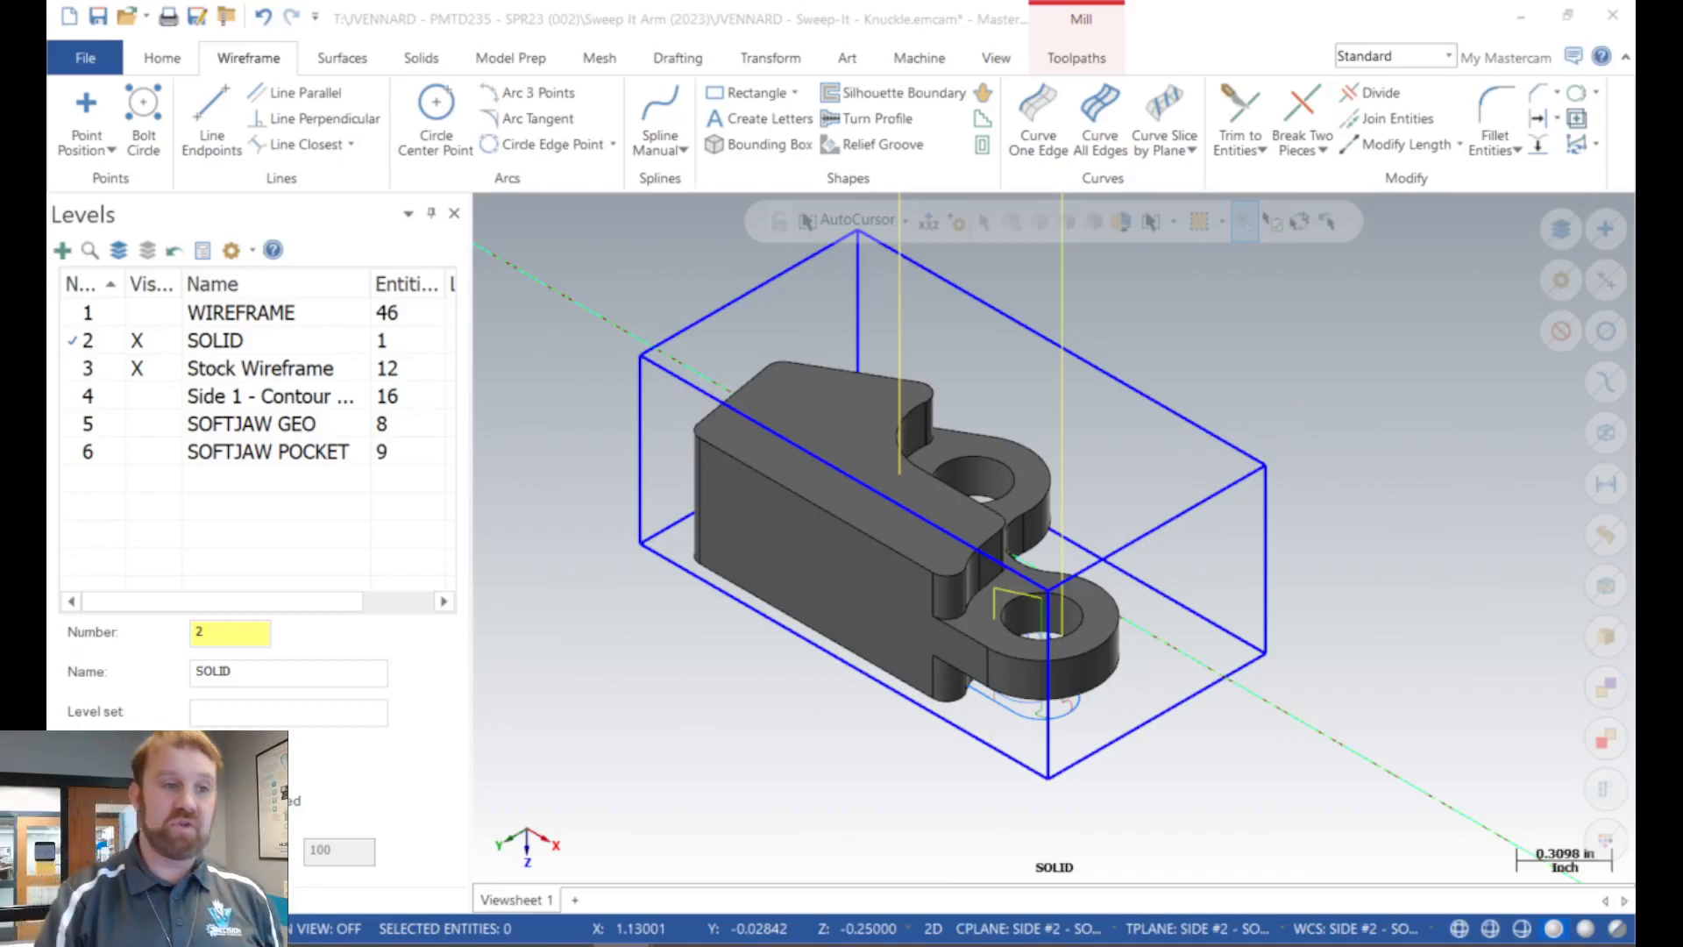
Add a new toolpath group to the Sweep-It Knuckle machine group, below the Soft Jaw group.
key(alt+o)
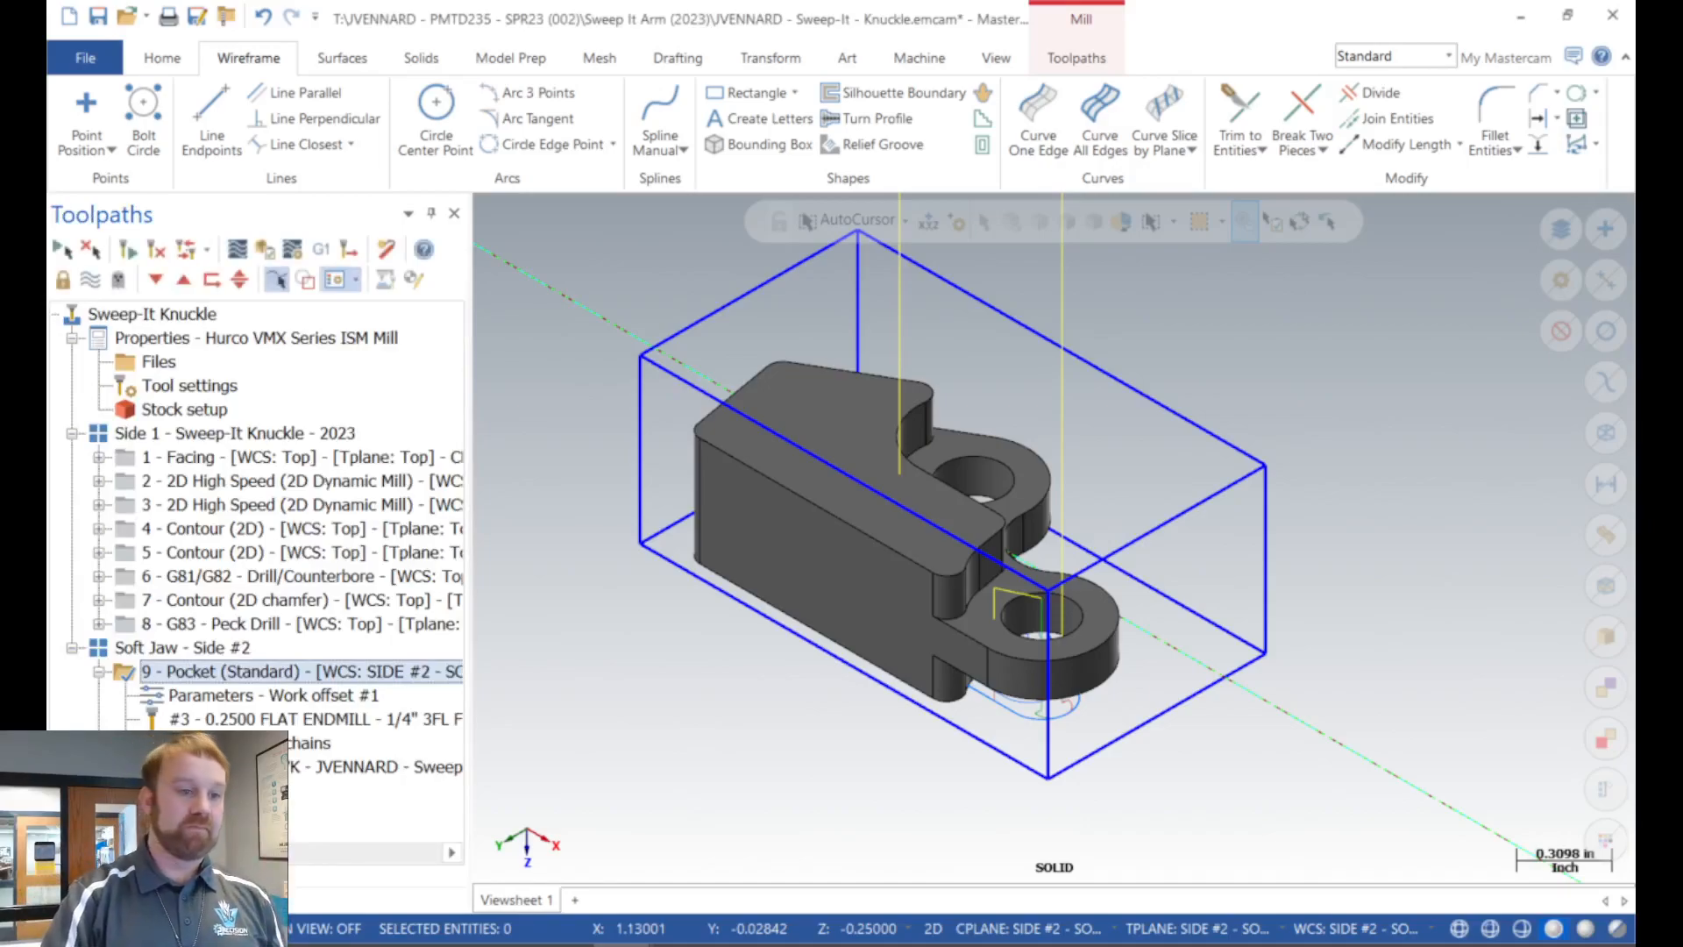
click(100, 672)
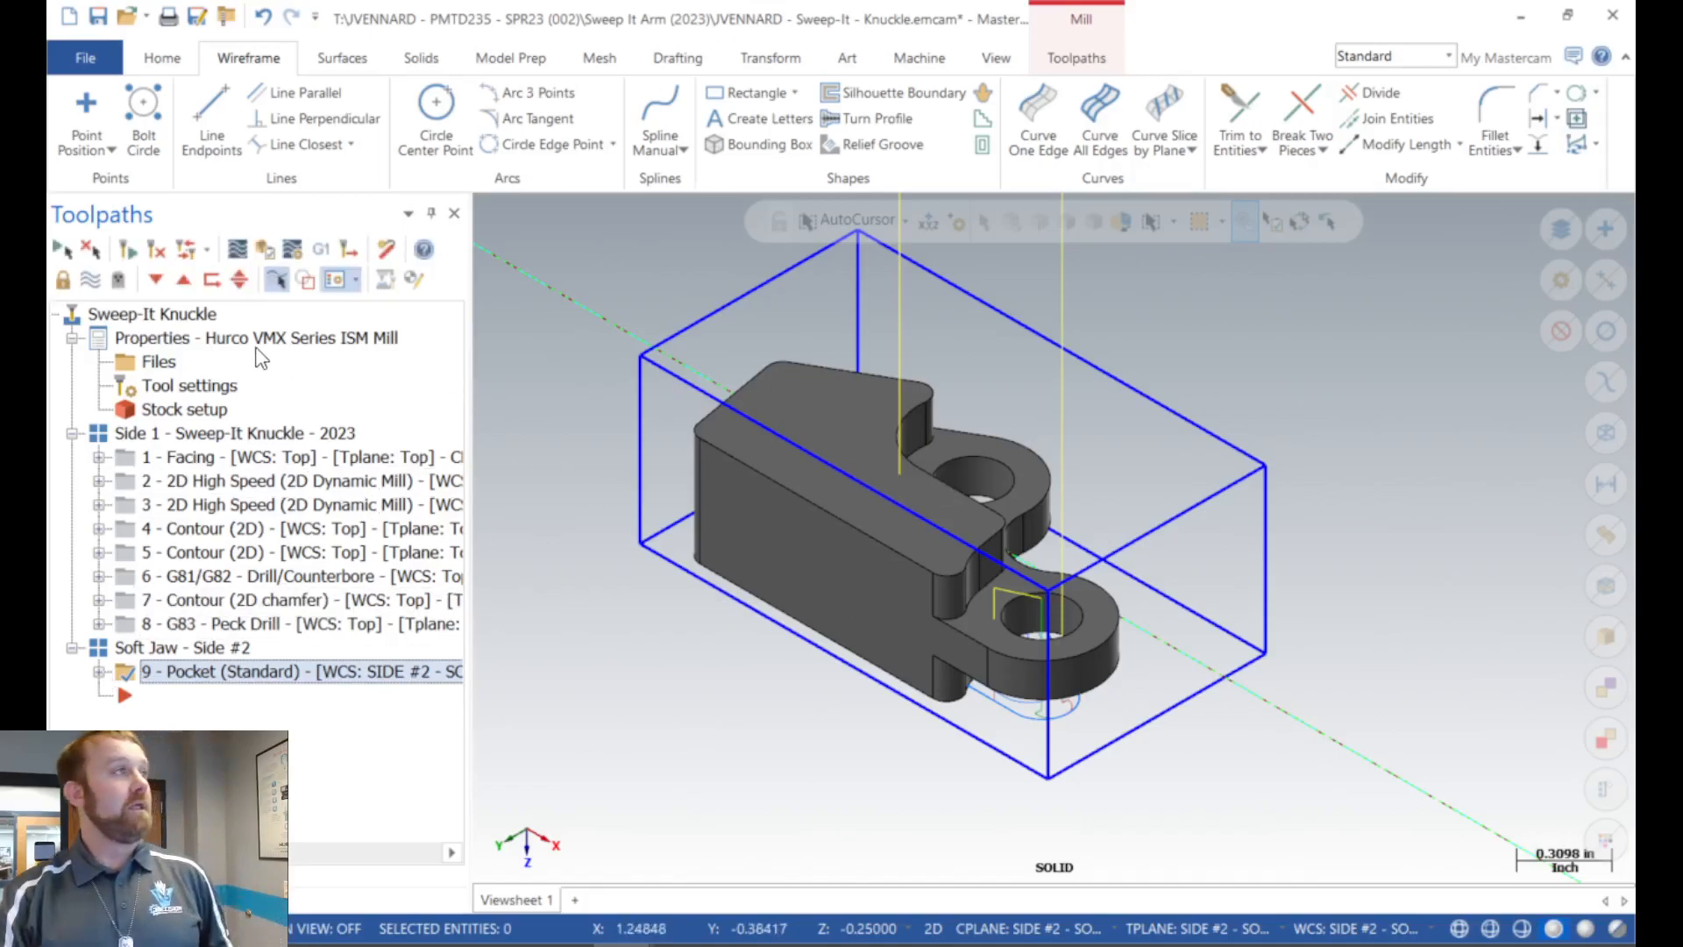
right_click(135, 312)
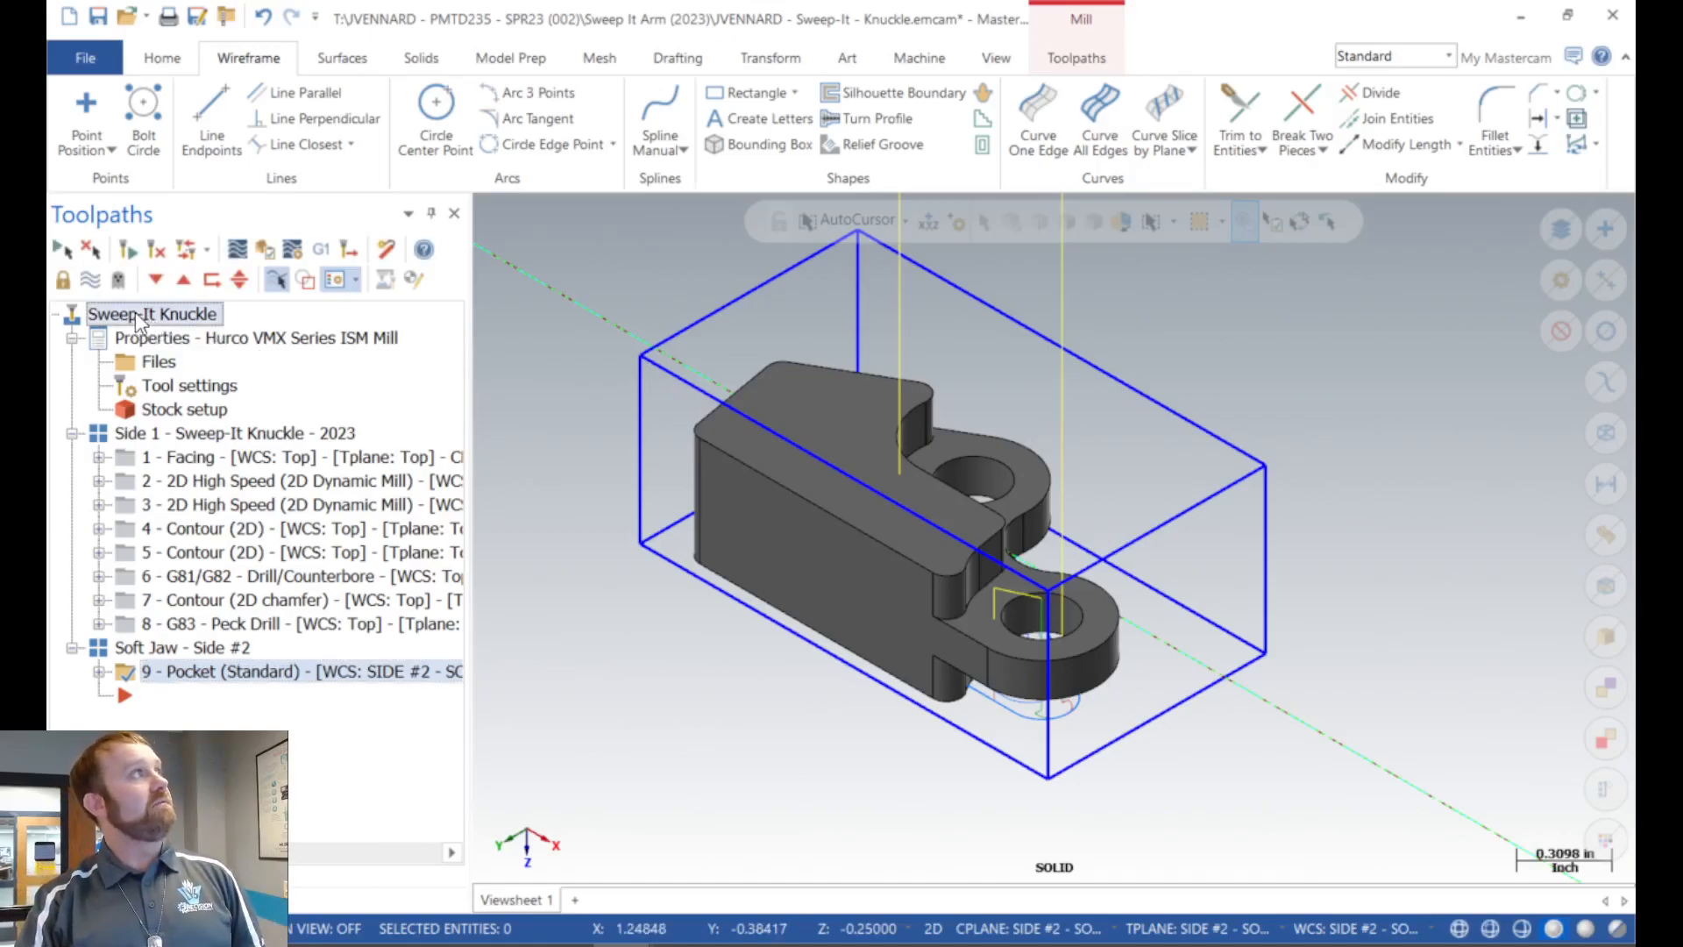
right_click(103, 316)
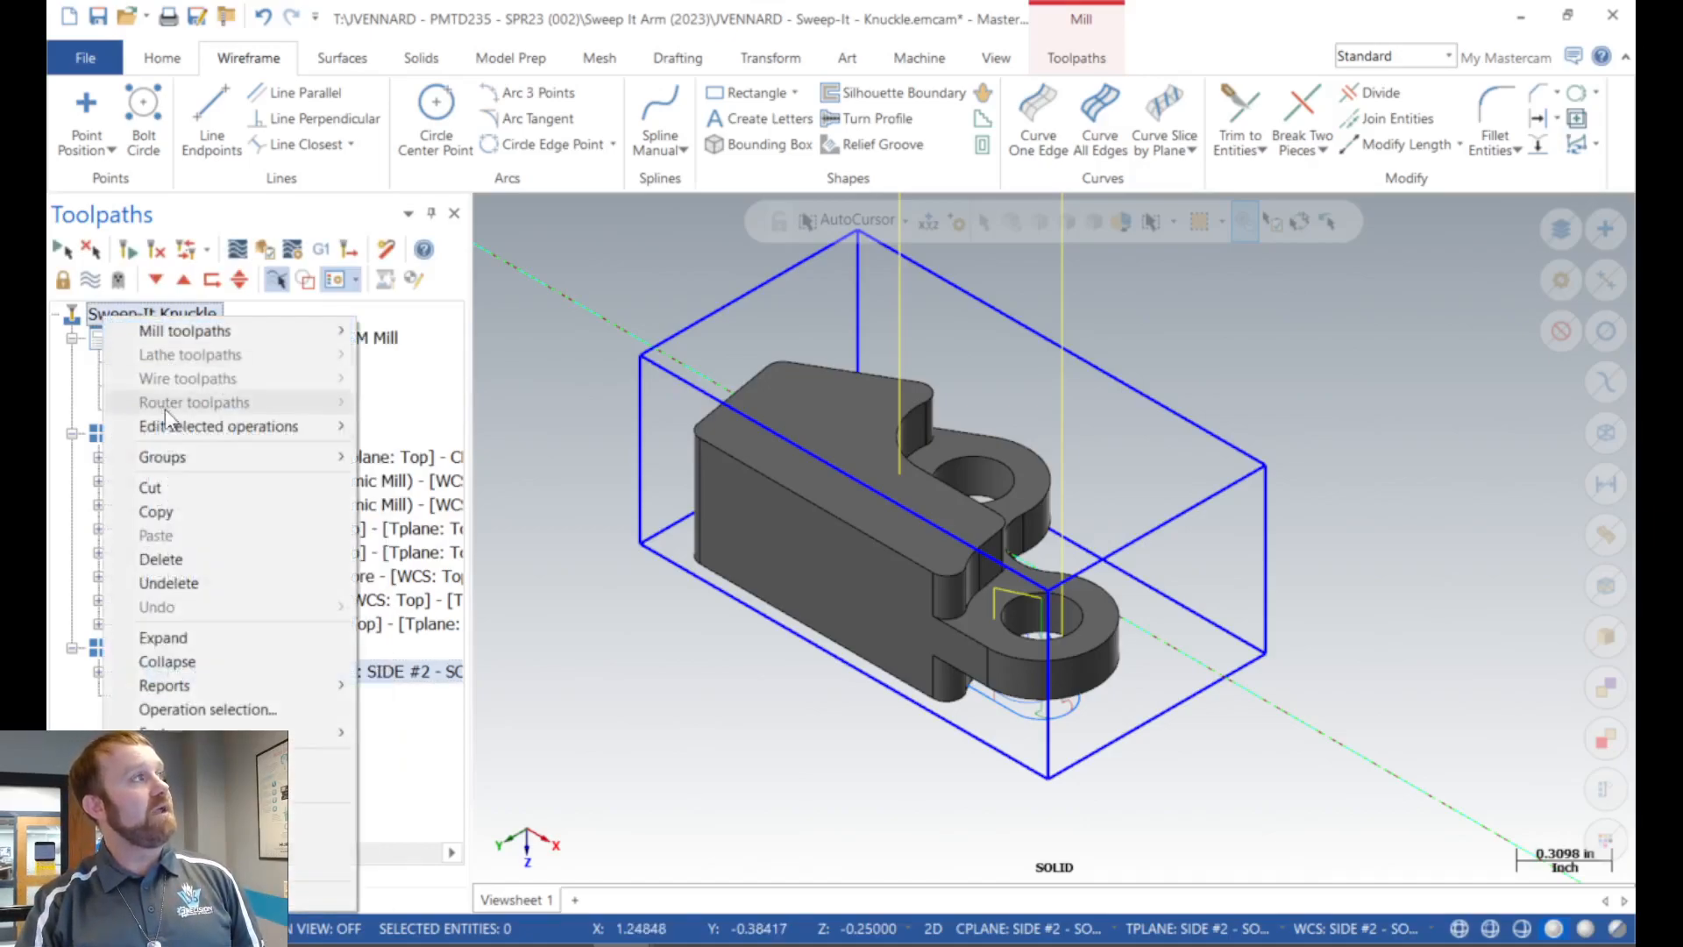
mouse_move(181, 450)
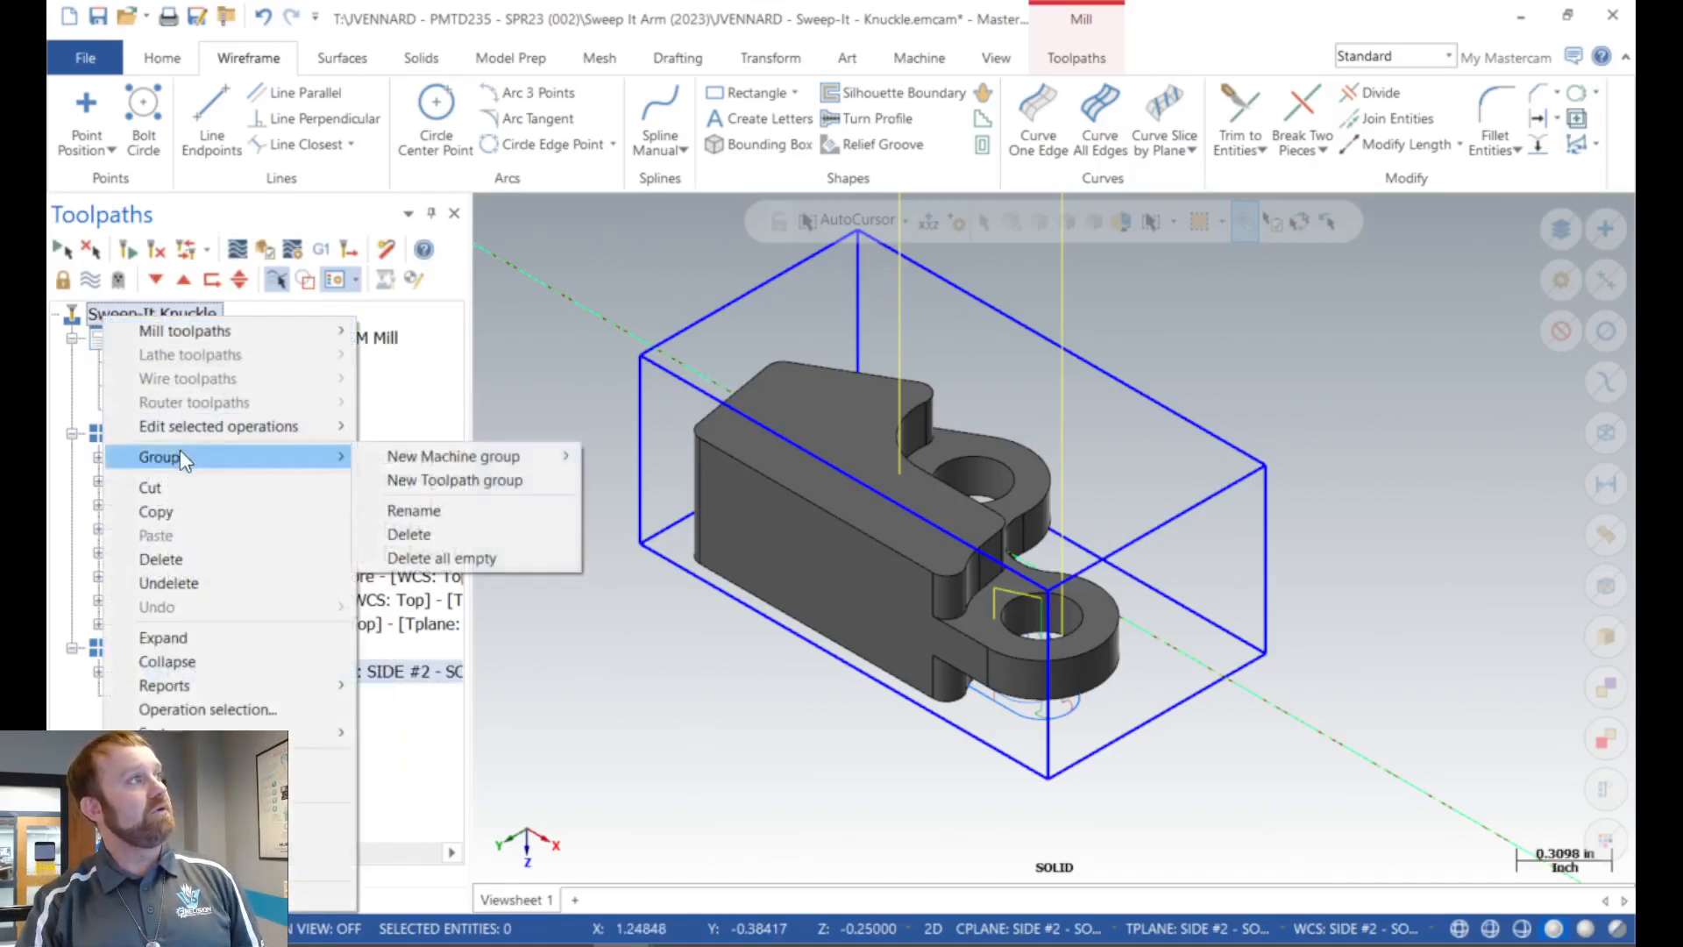
click(455, 481)
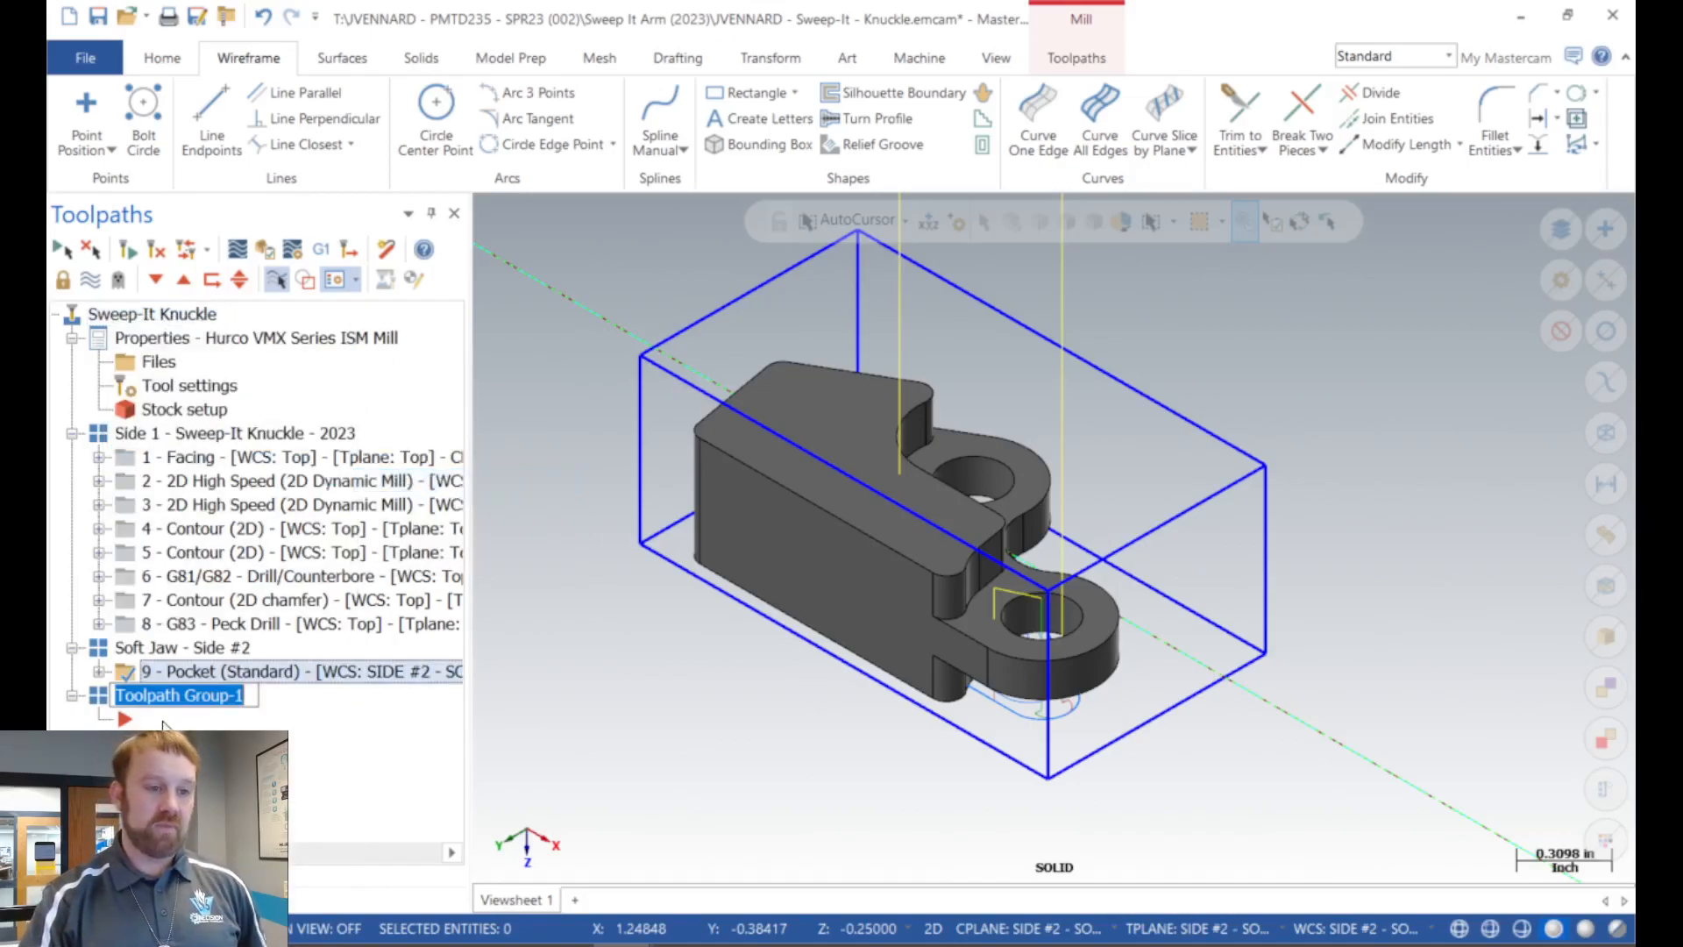
Name the new toolpath group "Side 2 - Sweep-It Knuckle - 2023".
text(sID)
key(BackSpace)
key(BackSpace)
key(BackSpace)
text(Side 2 - S)
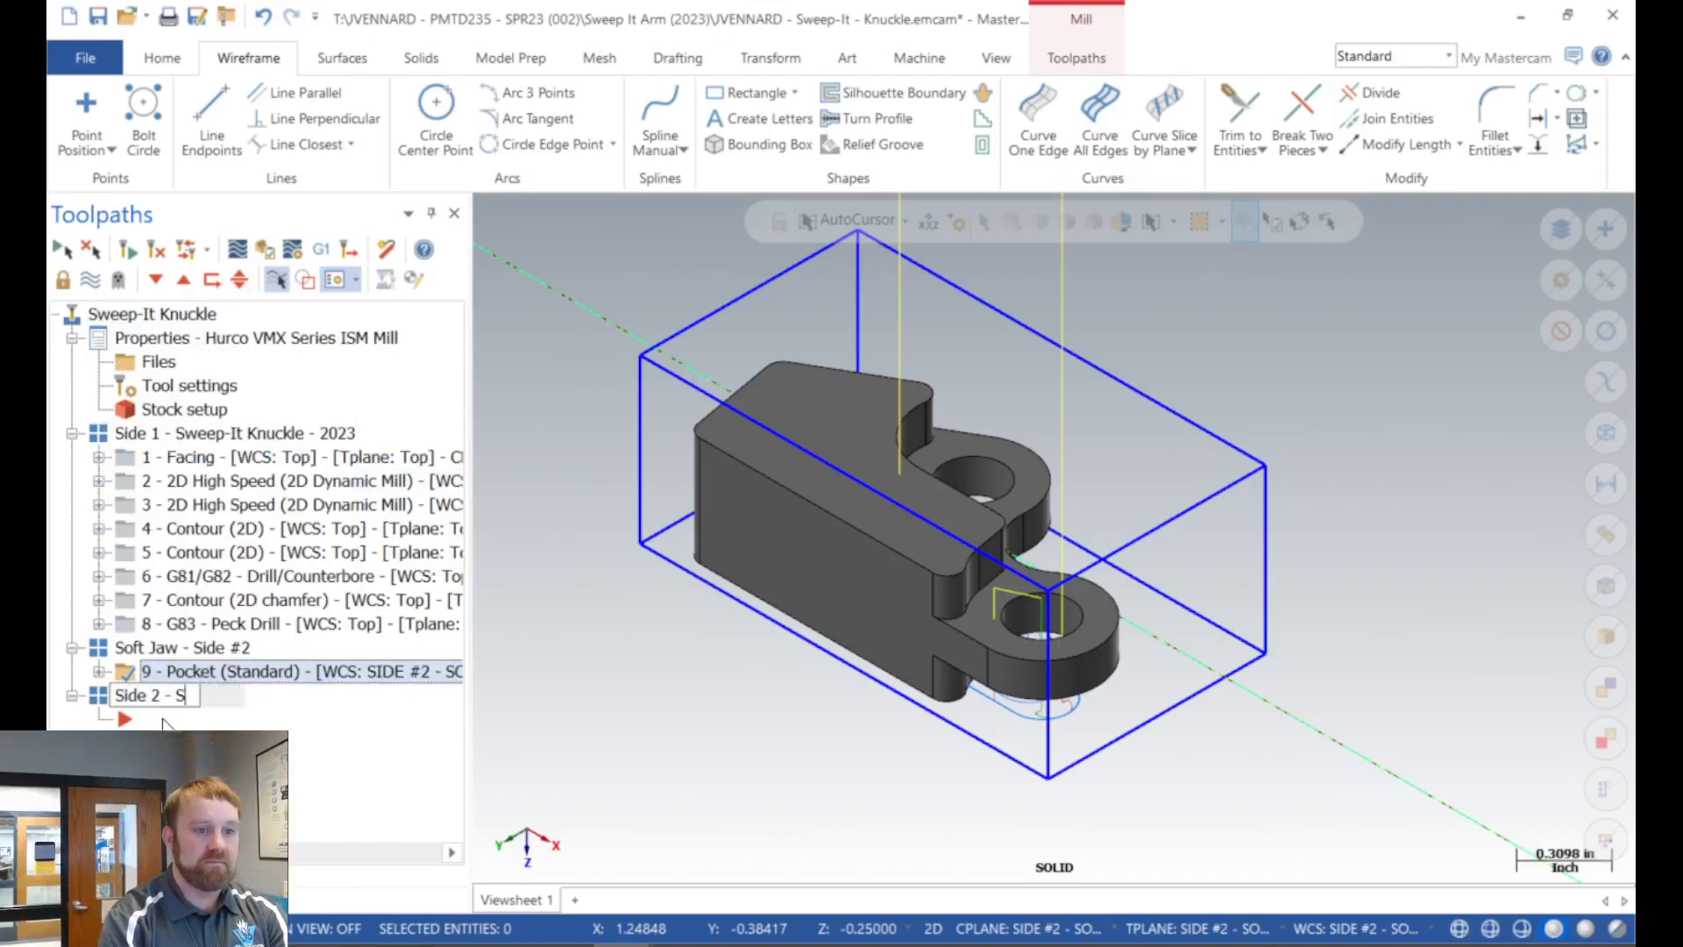
text(weep-It)
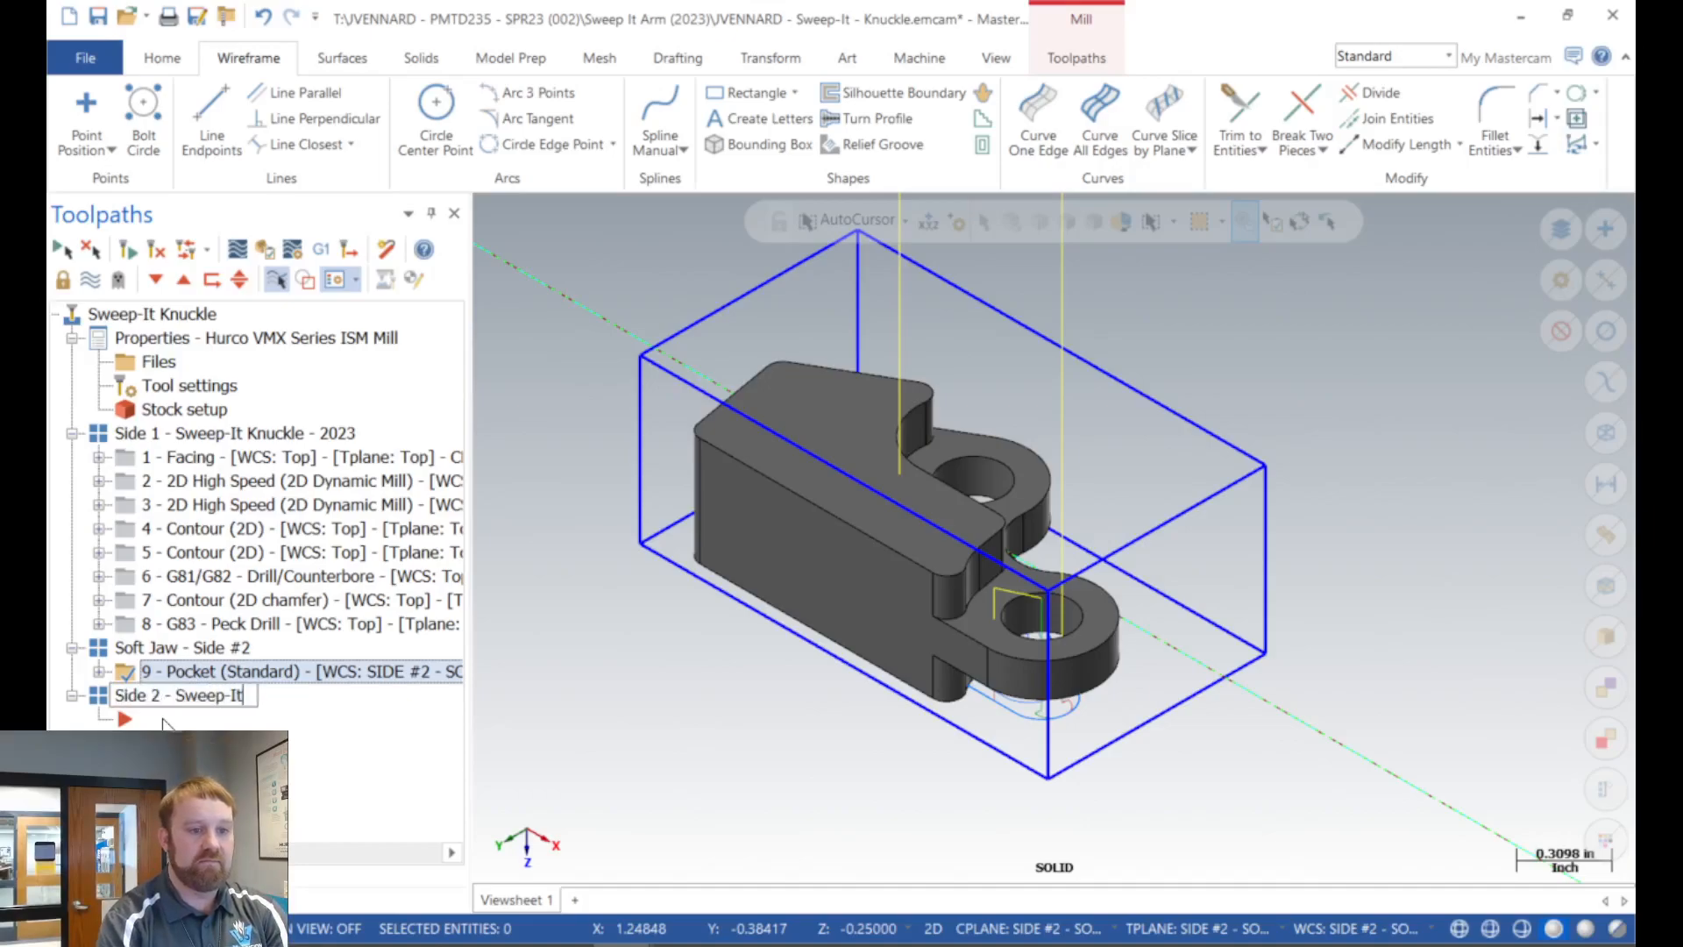
text( Knuckle - 2023)
key(Return)
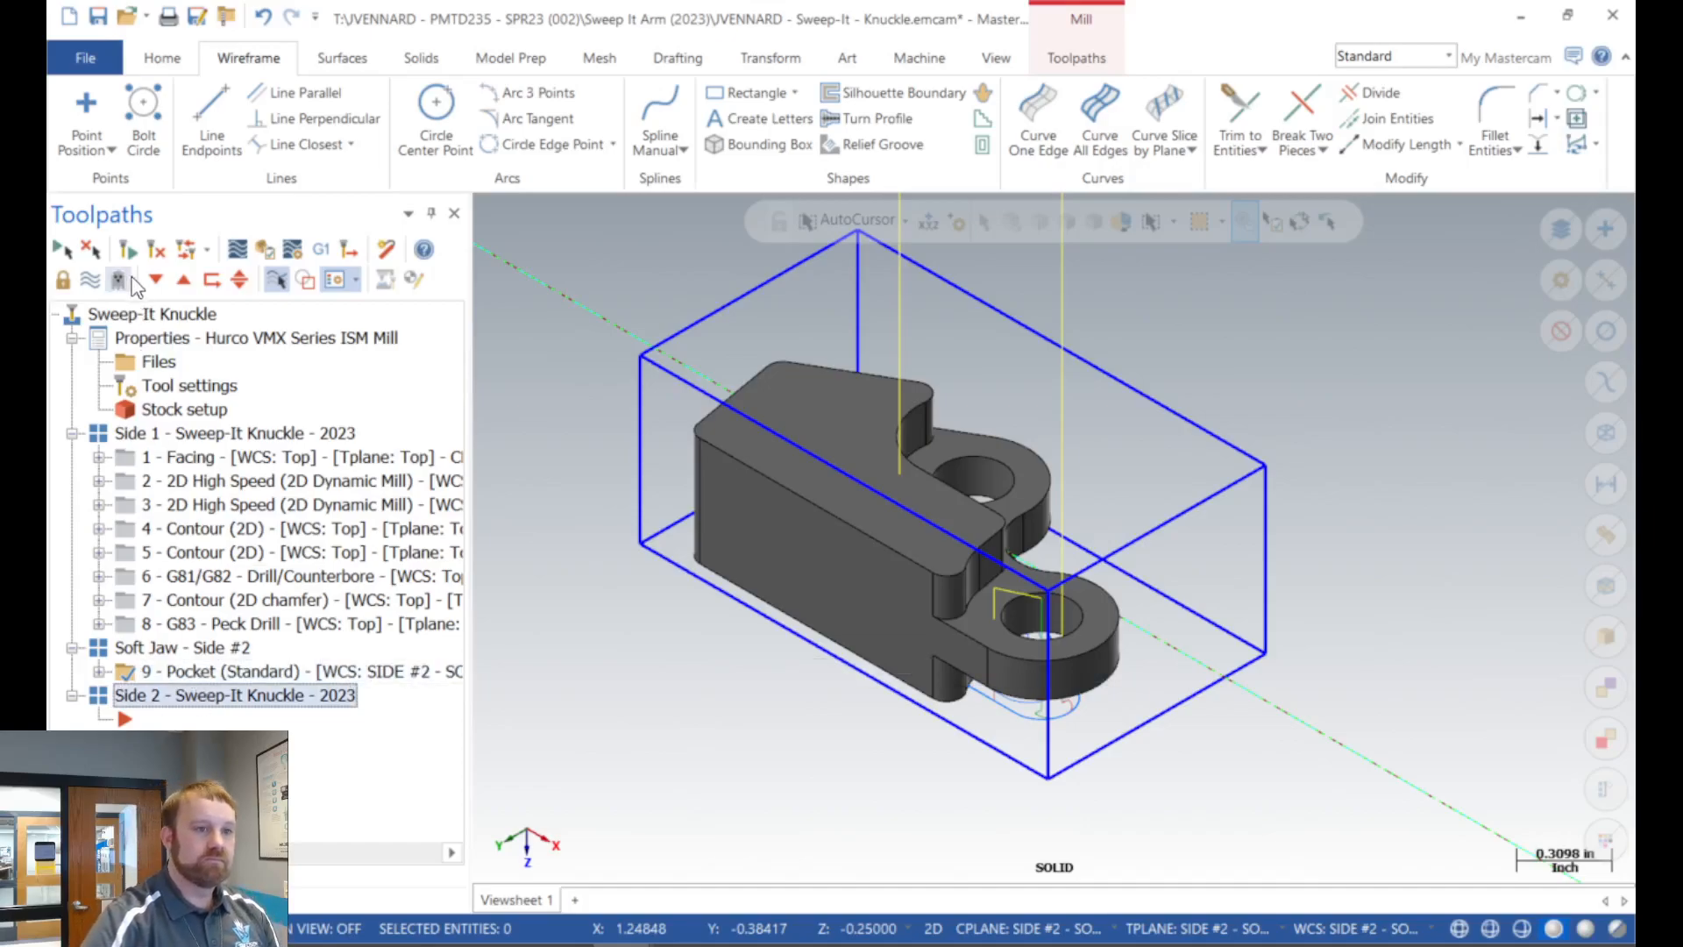
Hide the soft jaw pocket toolpath so that only the part and its stock outline are displayed.
click(92, 281)
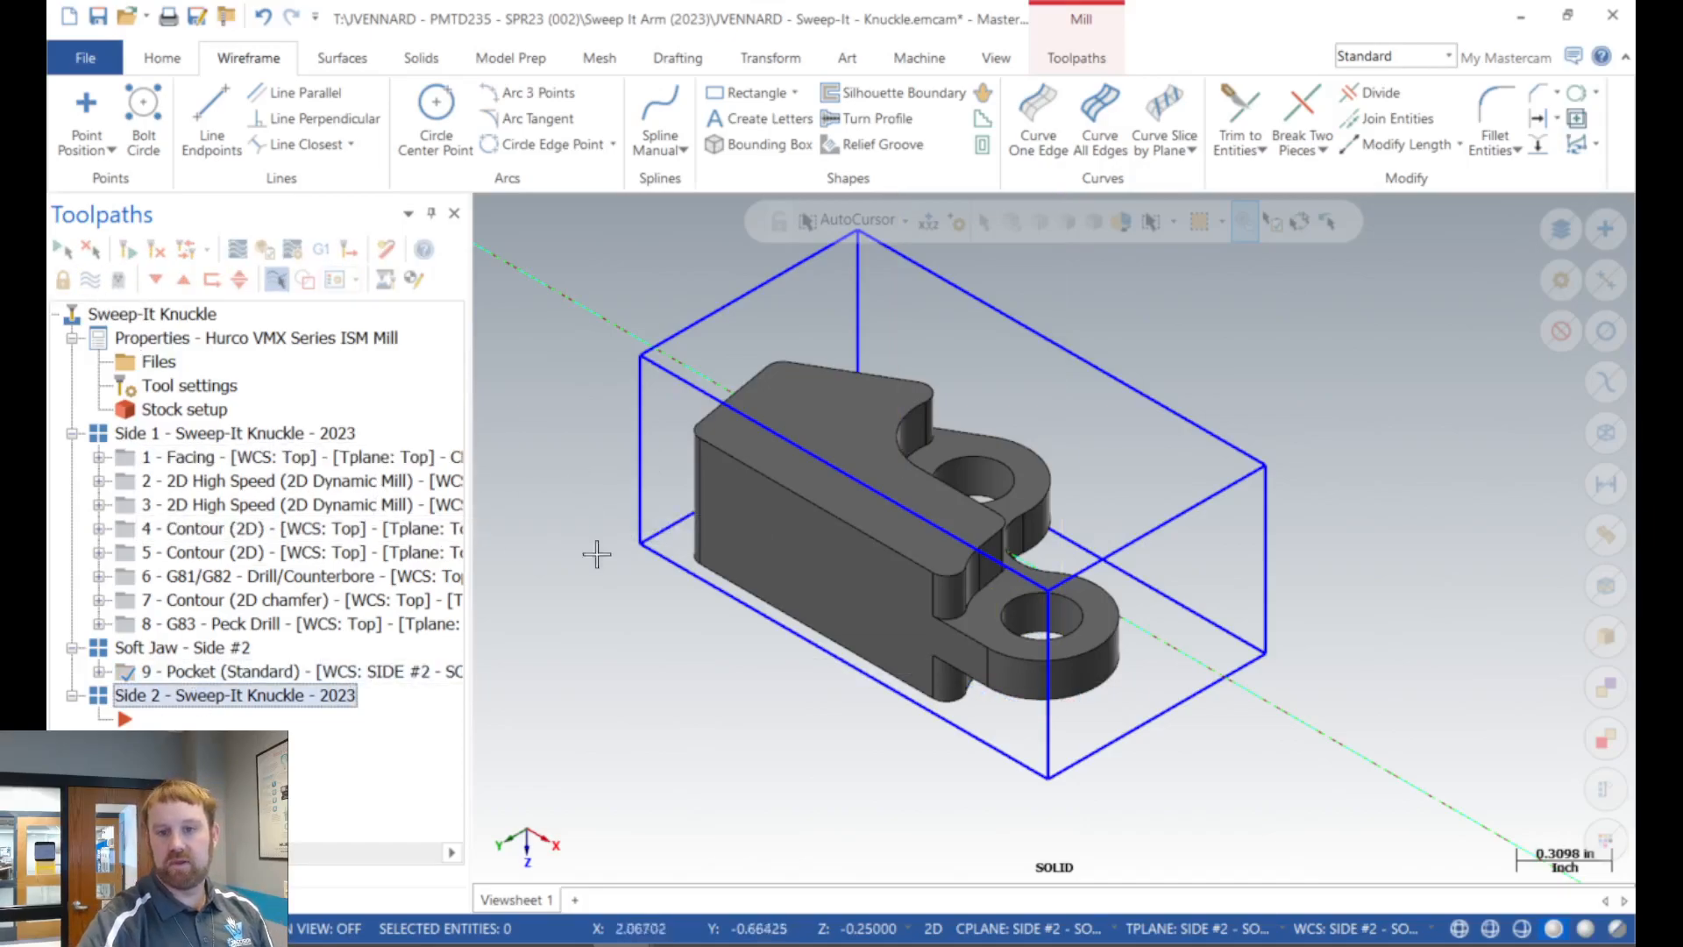
scroll(590, 537, down, 4)
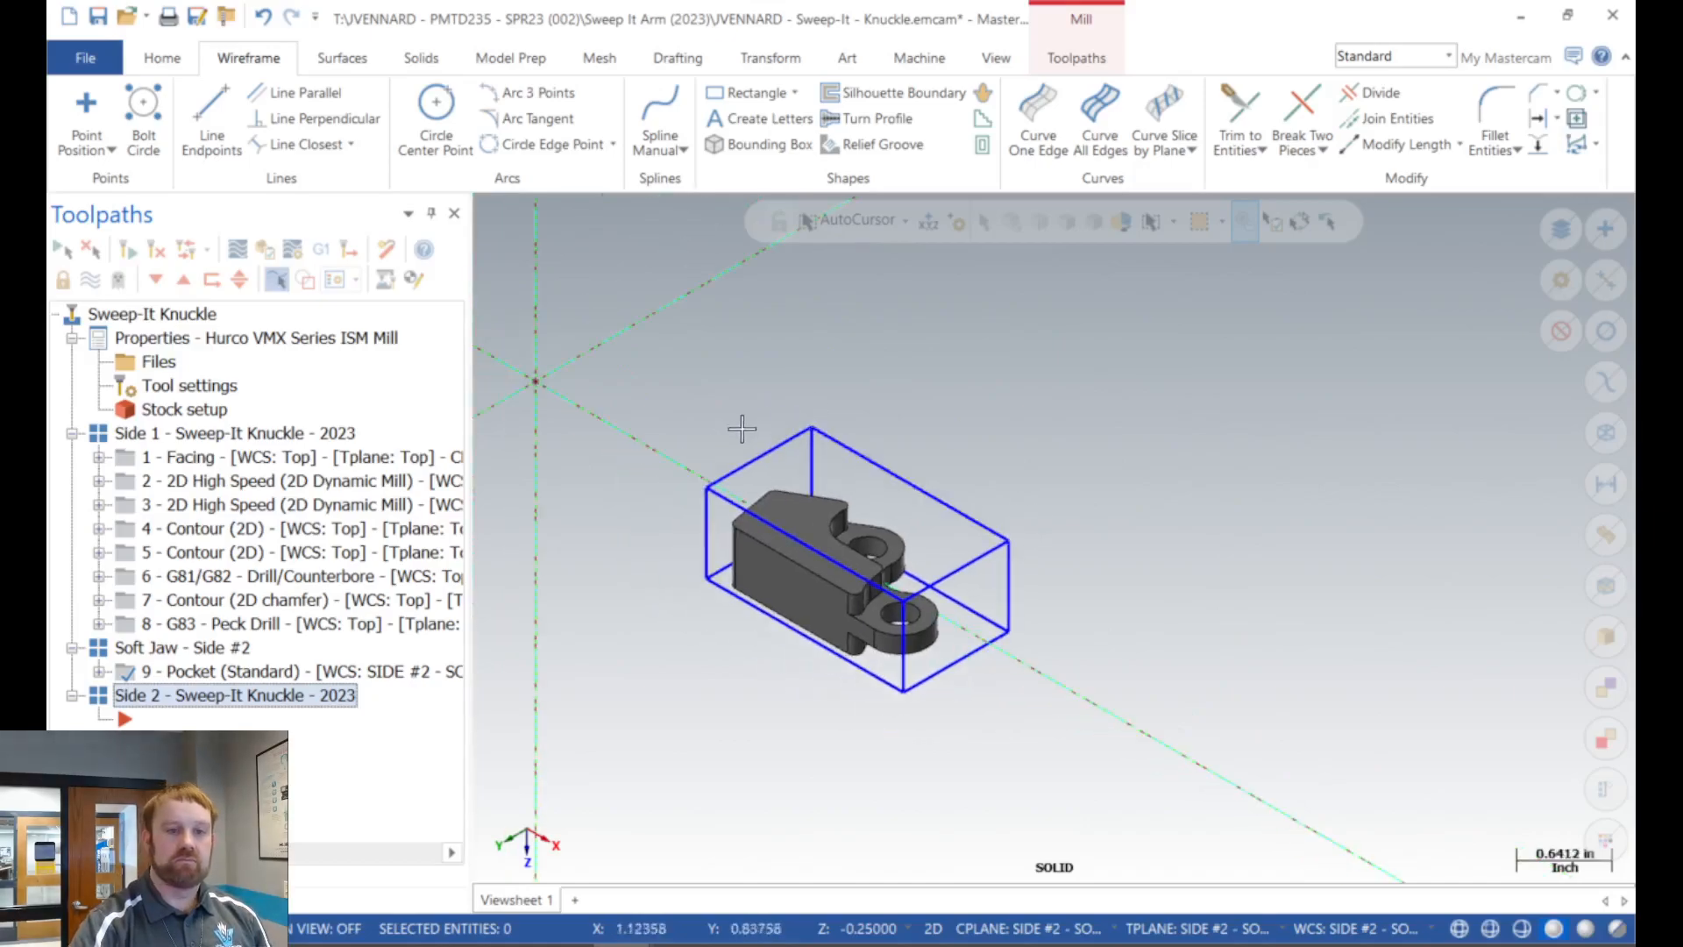
scroll(614, 430, up, 1)
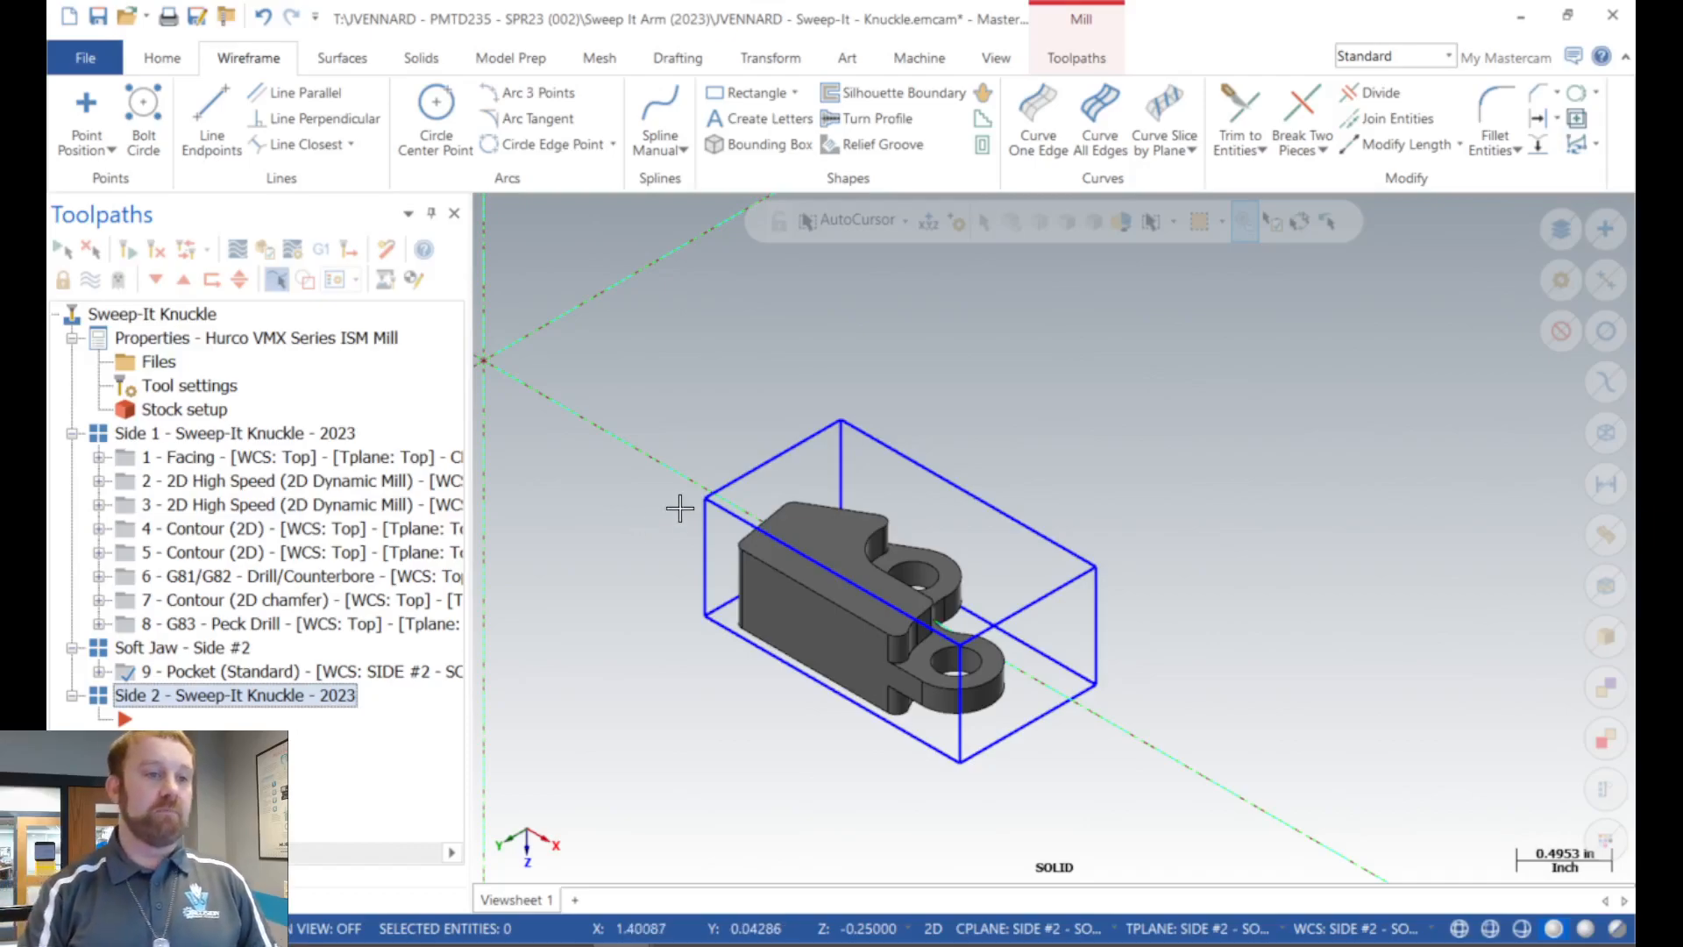
Copy the Side 1 Facing operation into the Side 2 toolpath group and collapse the Soft Jaw group.
click(195, 459)
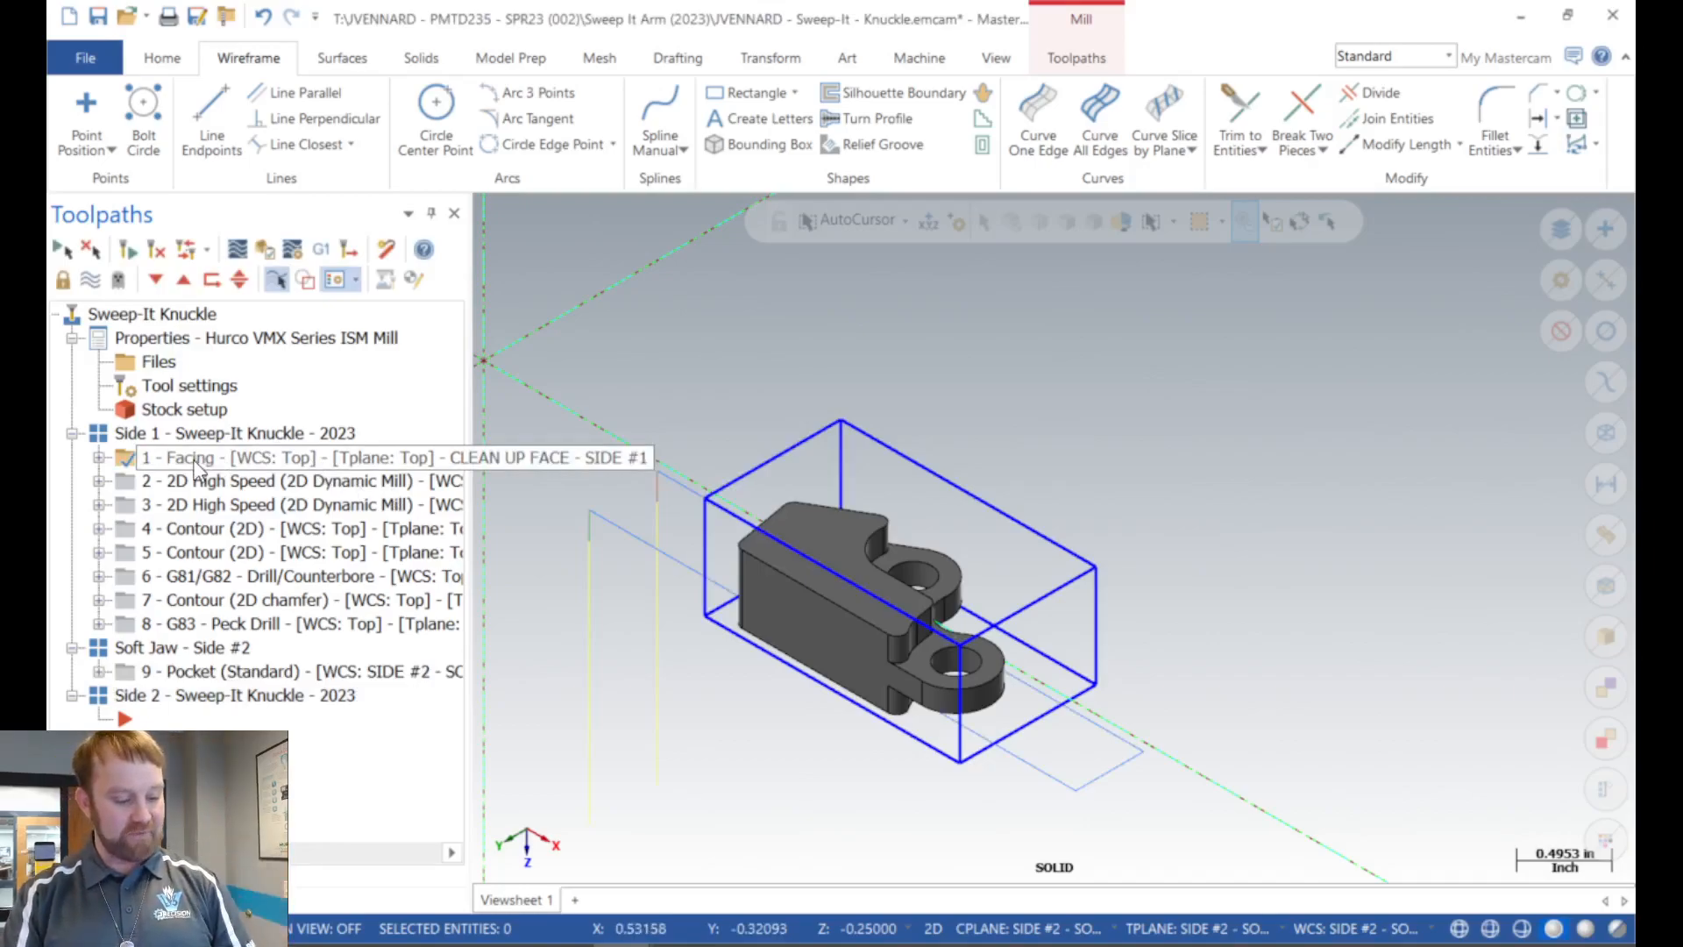
key(ctrl+v)
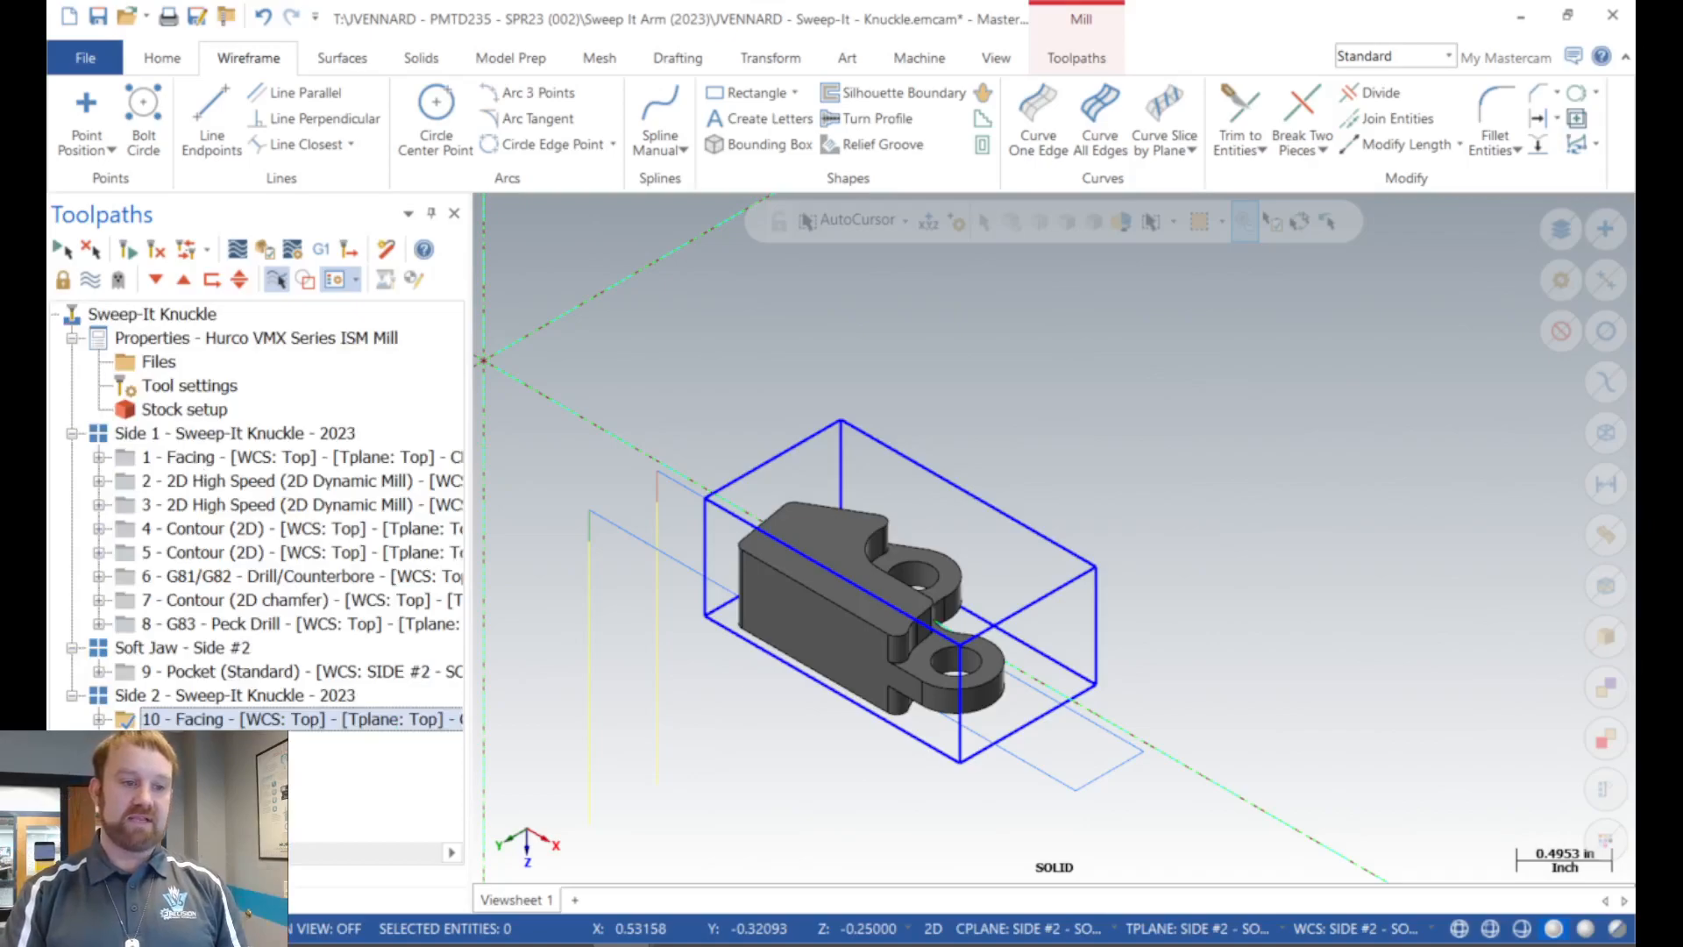
click(72, 647)
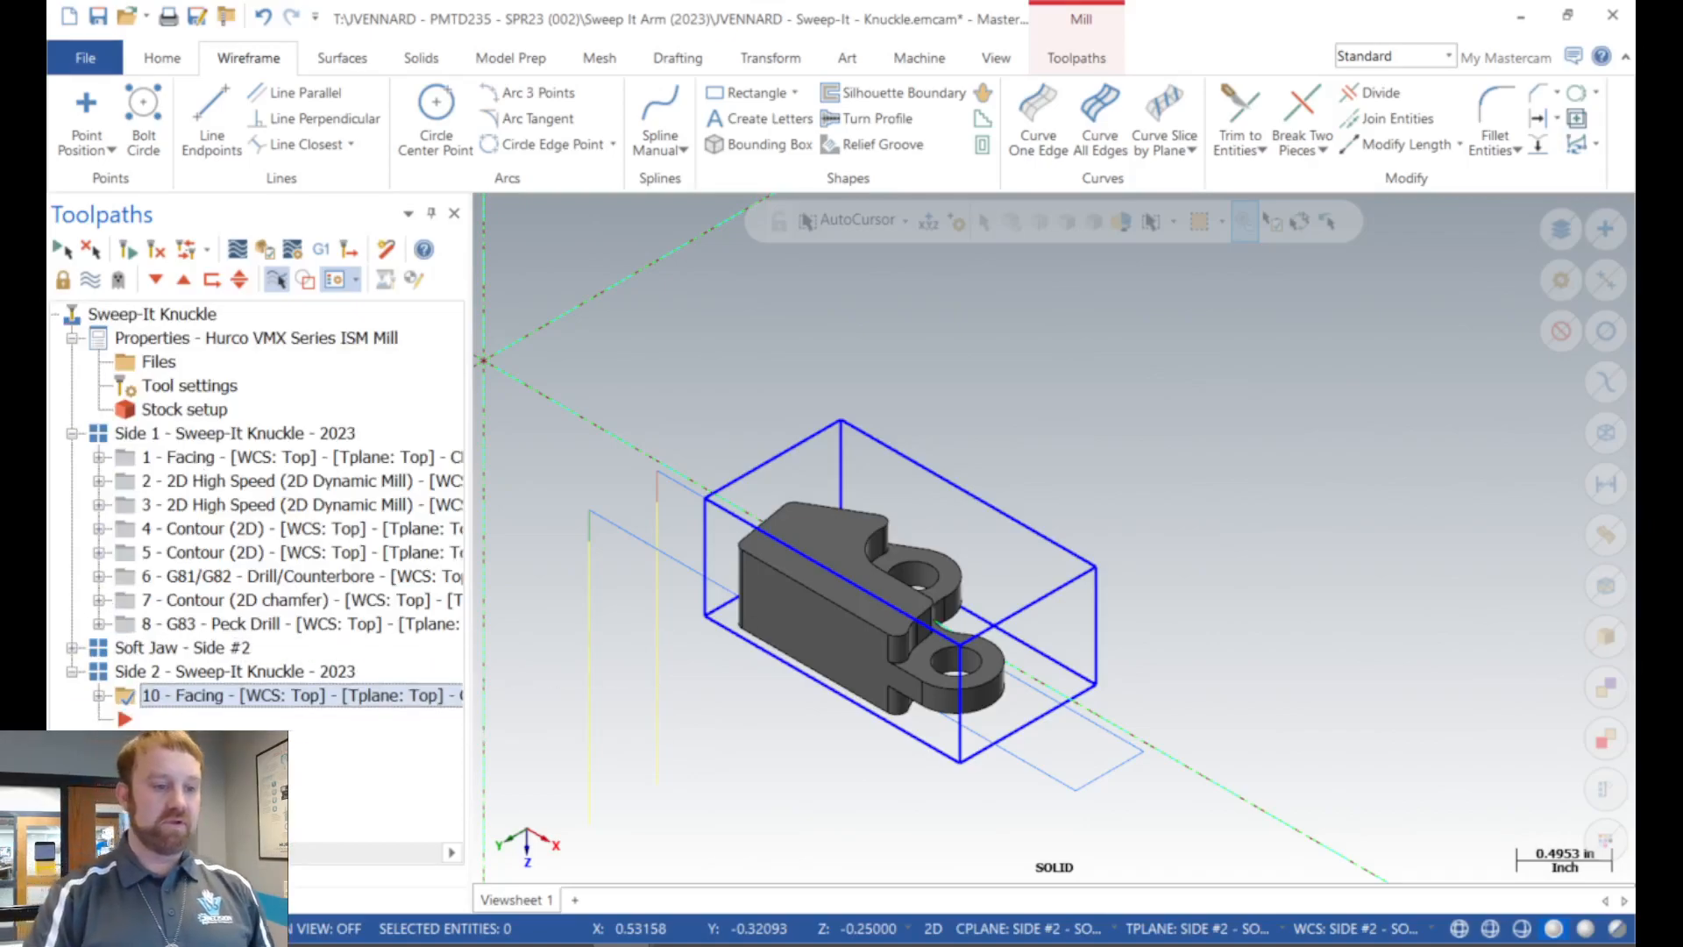
scroll(257, 570, left, 1)
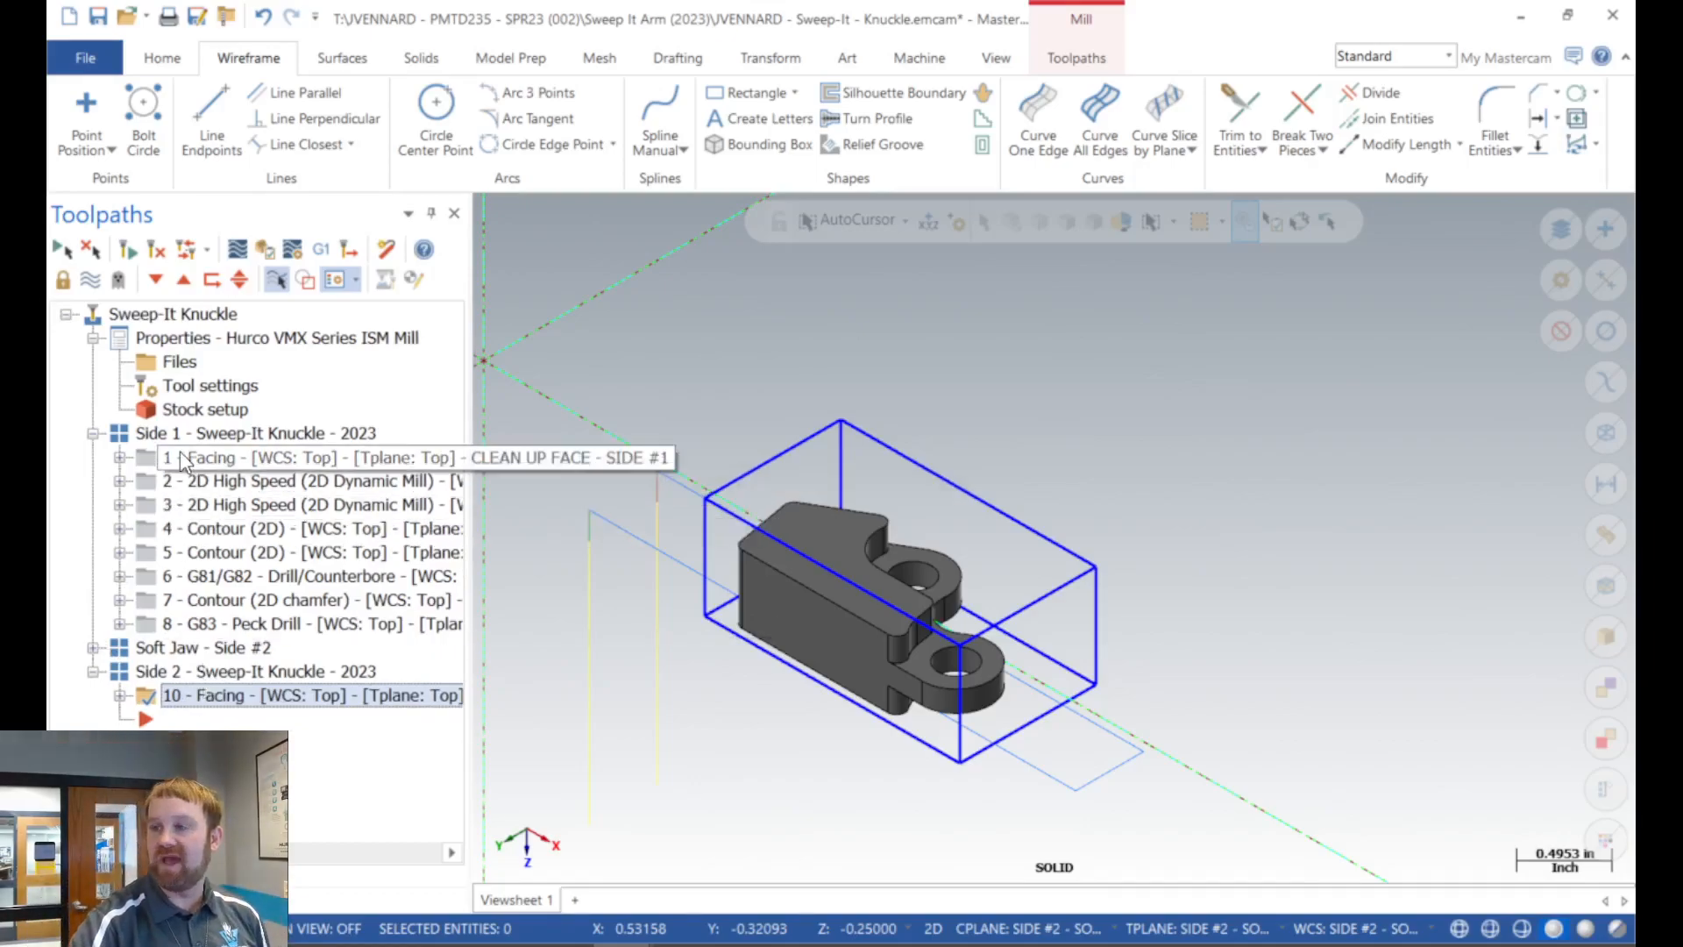
Set the copied Facing operation's working coordinate system, tool plane and construction plane to SIDE #2 - SOFT JAW ORIGIN.
click(120, 696)
click(228, 720)
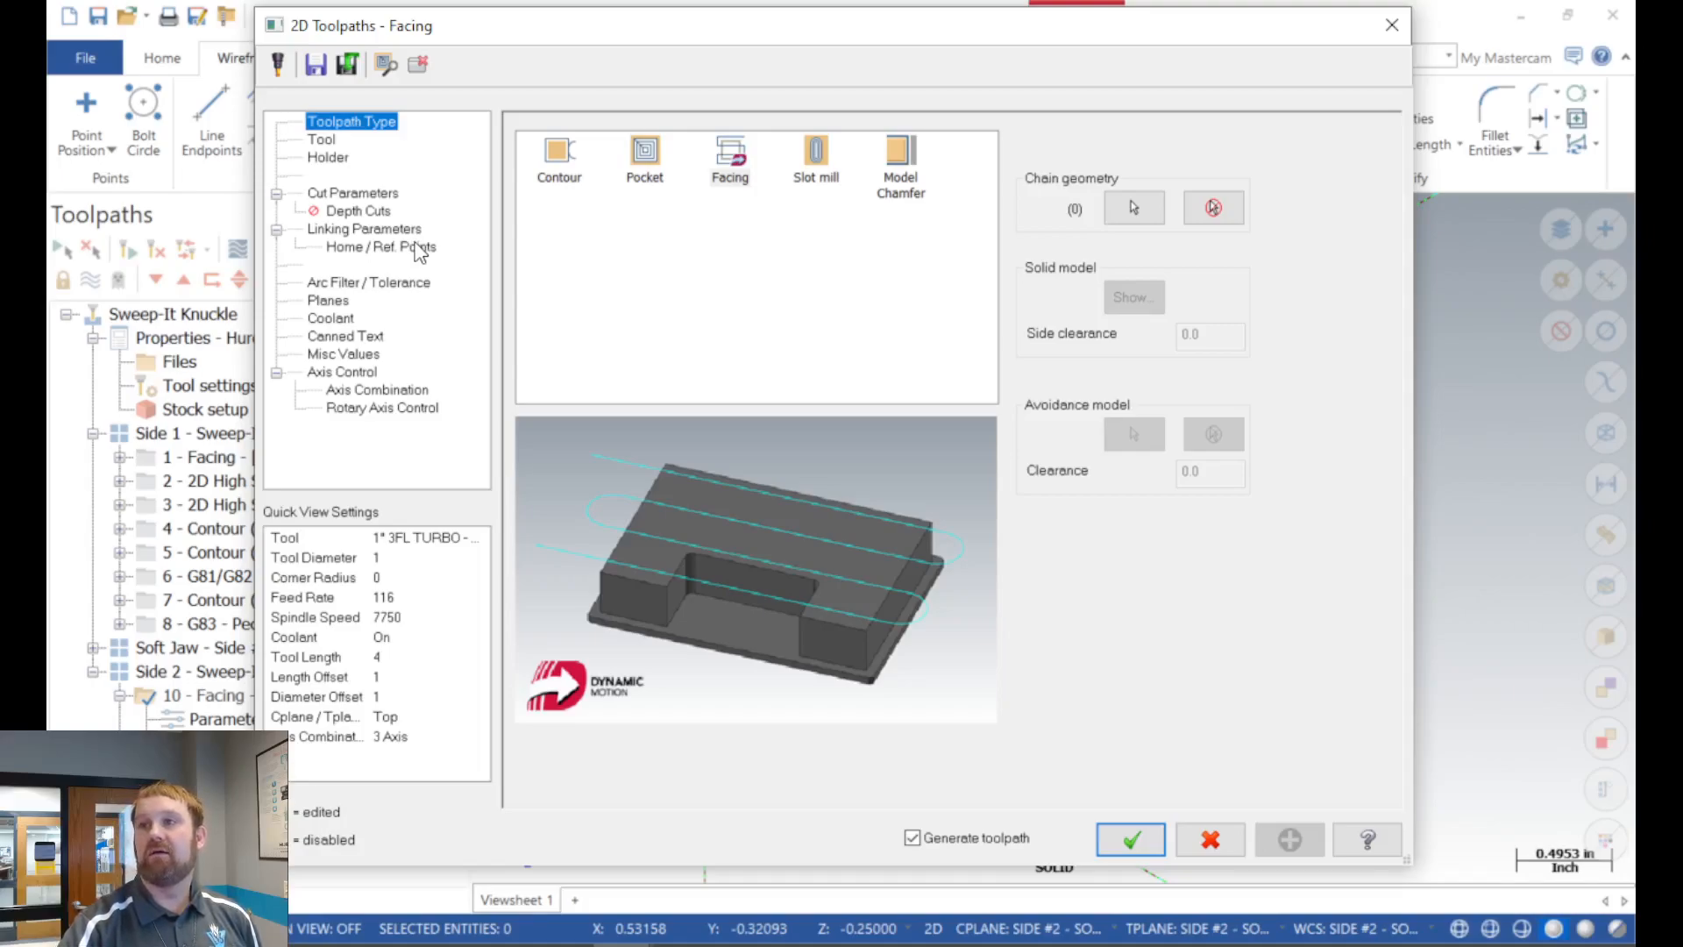
click(328, 302)
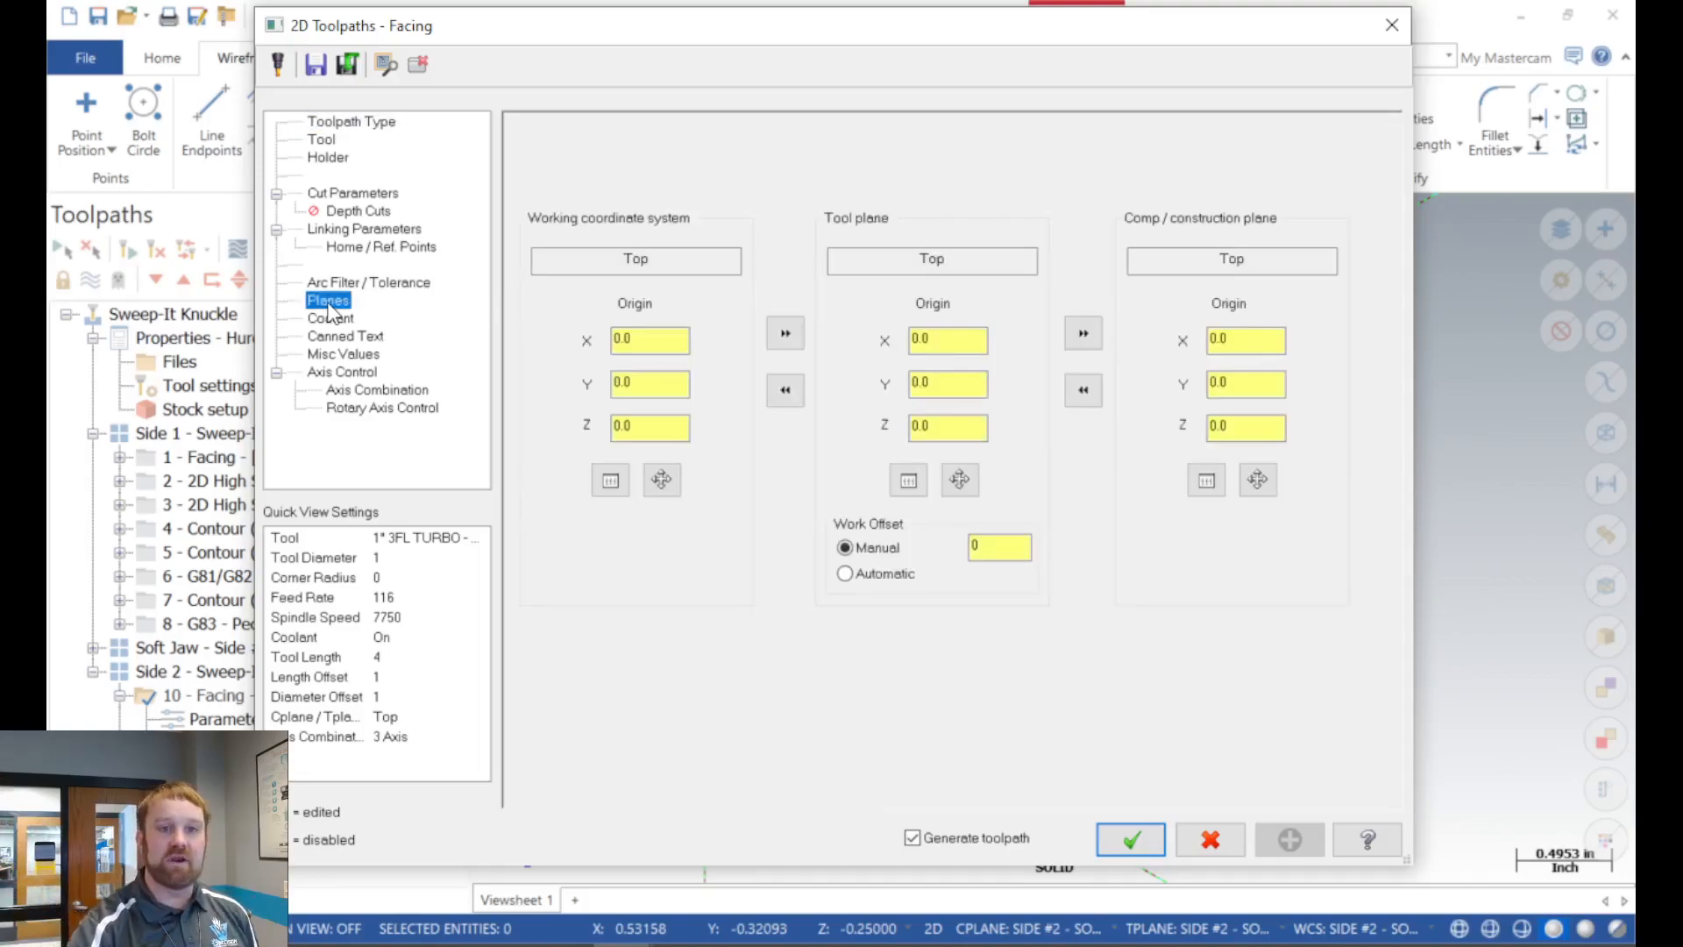
click(610, 479)
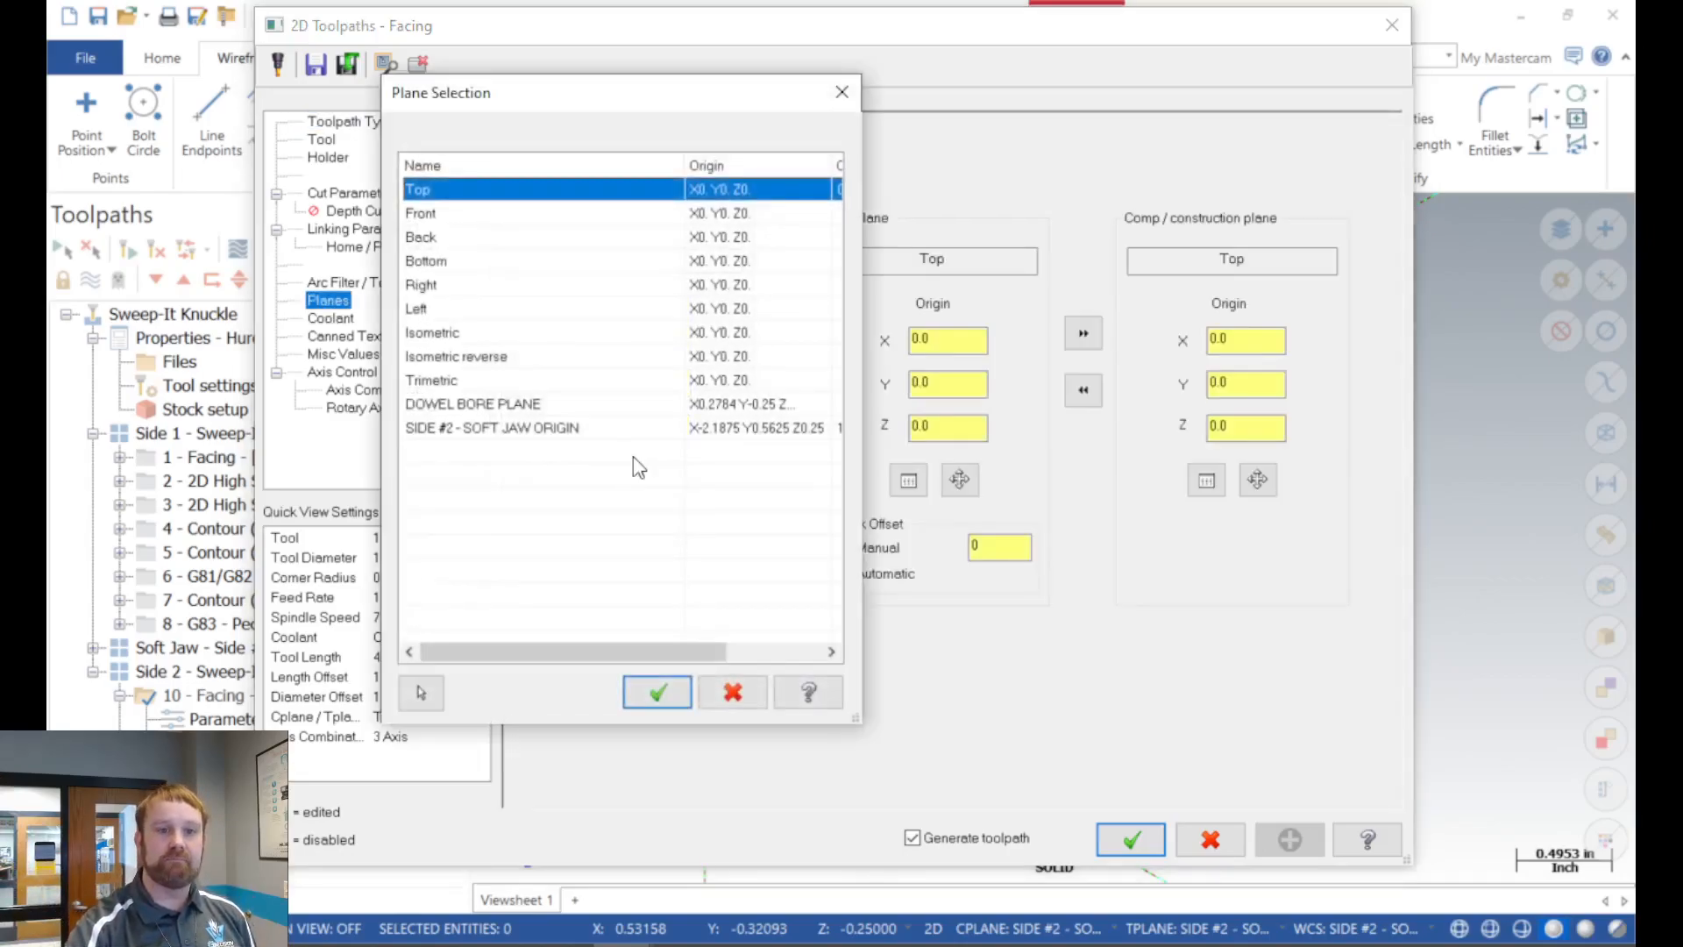
click(430, 429)
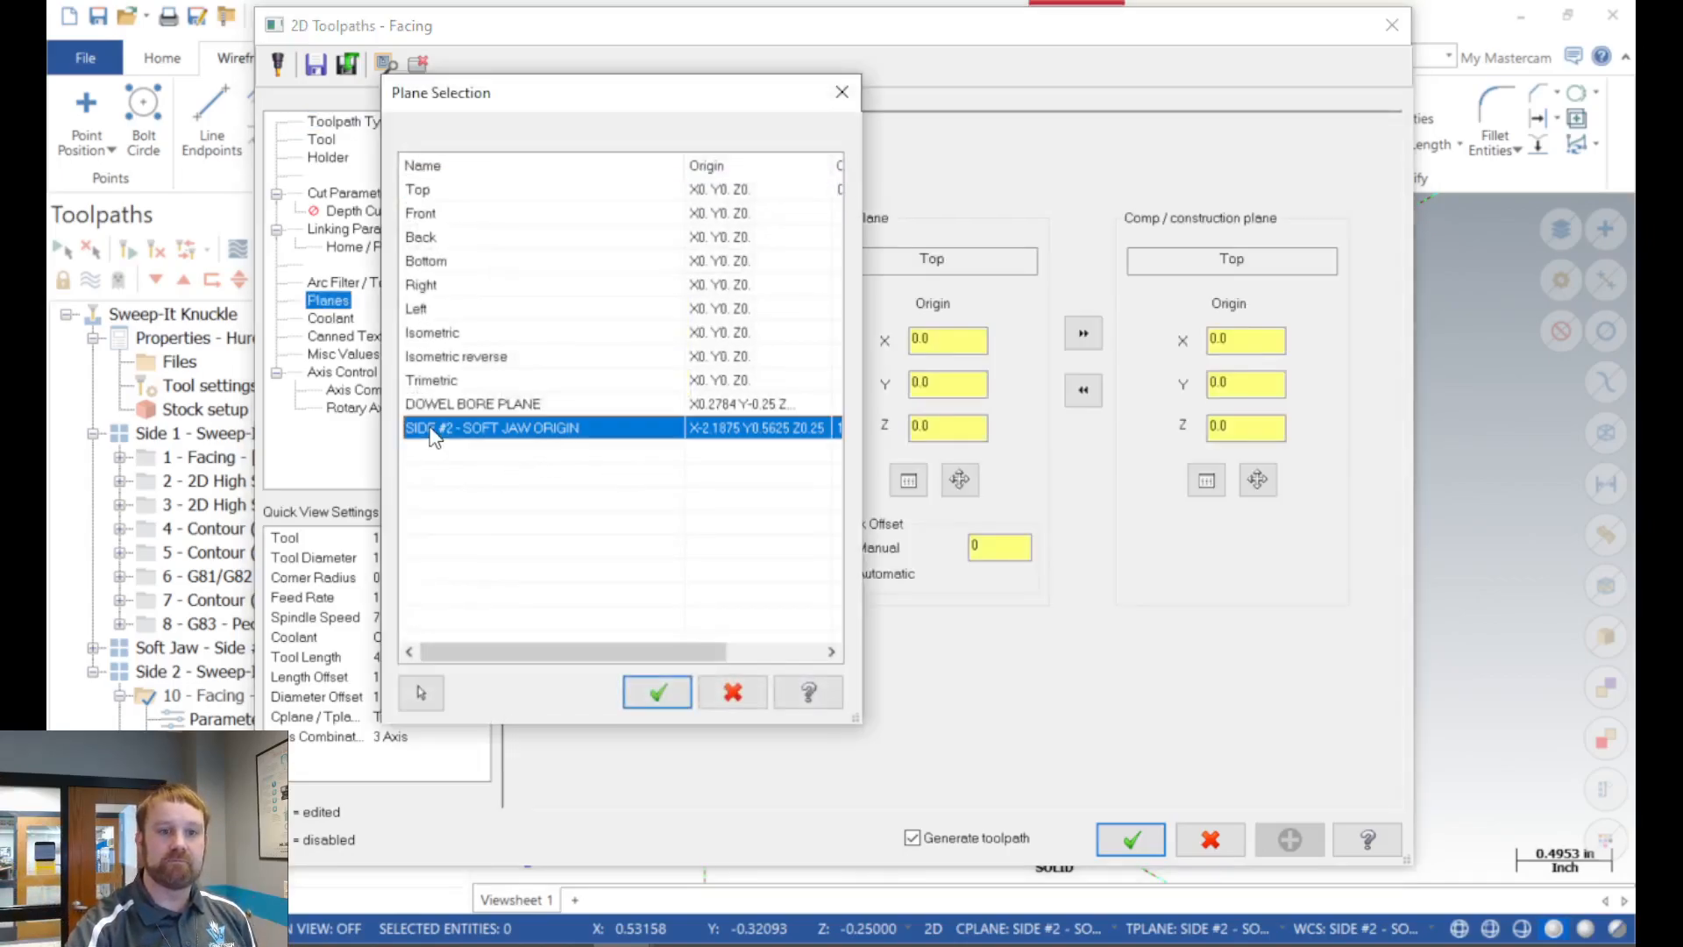
click(635, 691)
click(781, 332)
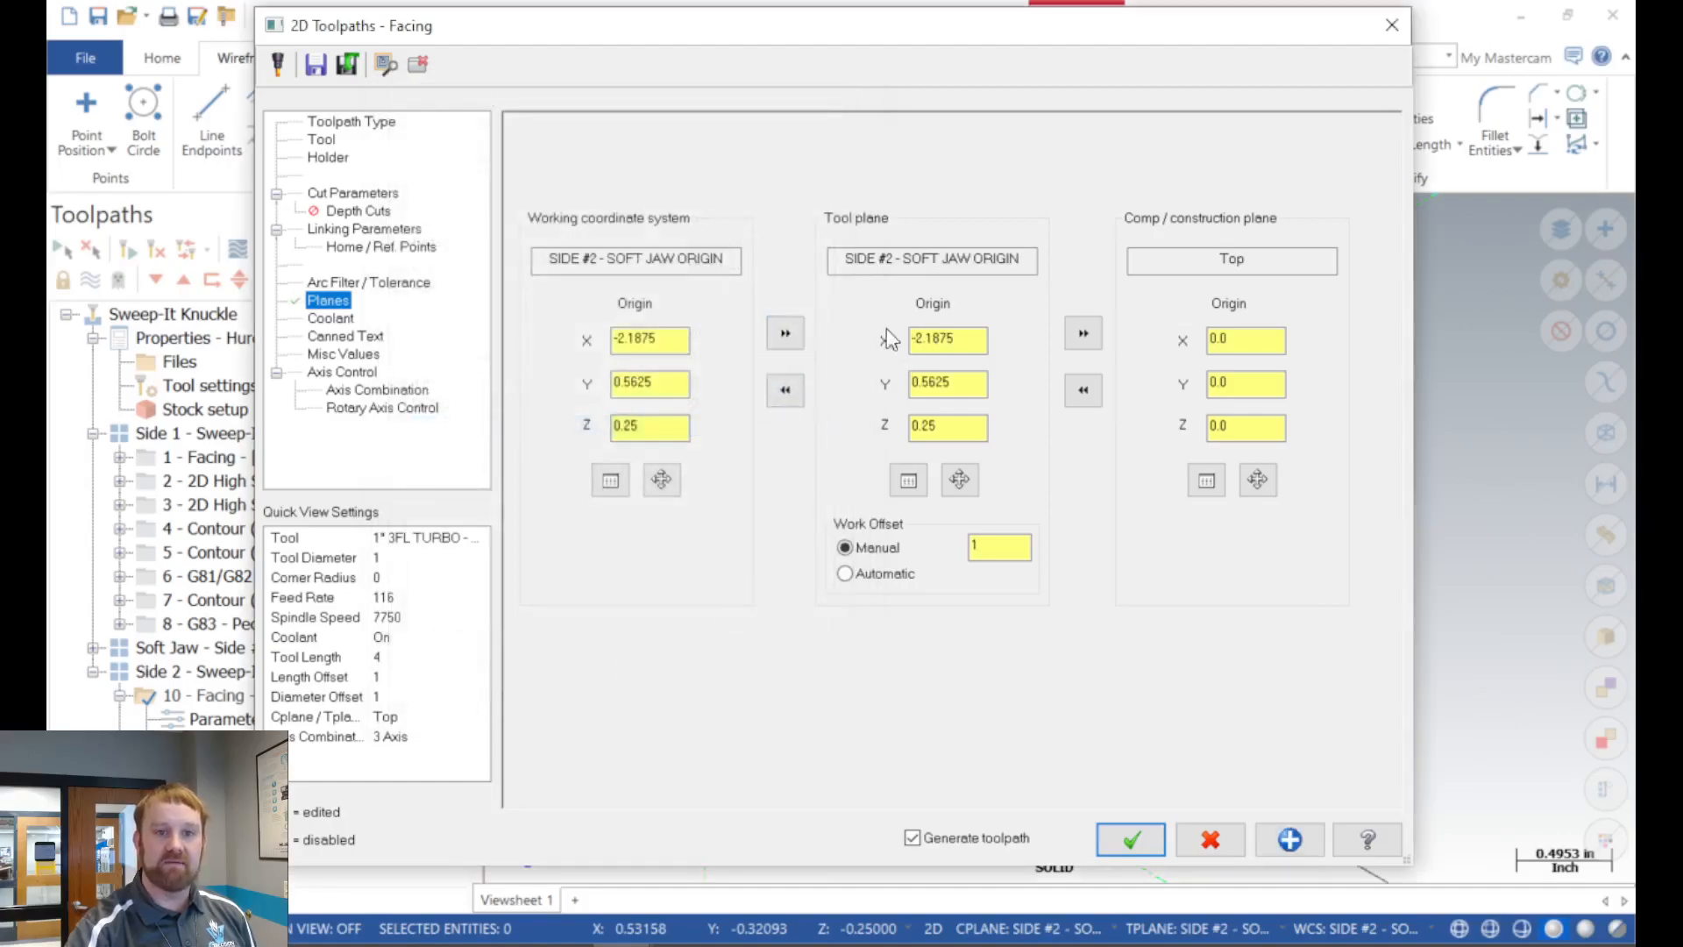
click(1085, 334)
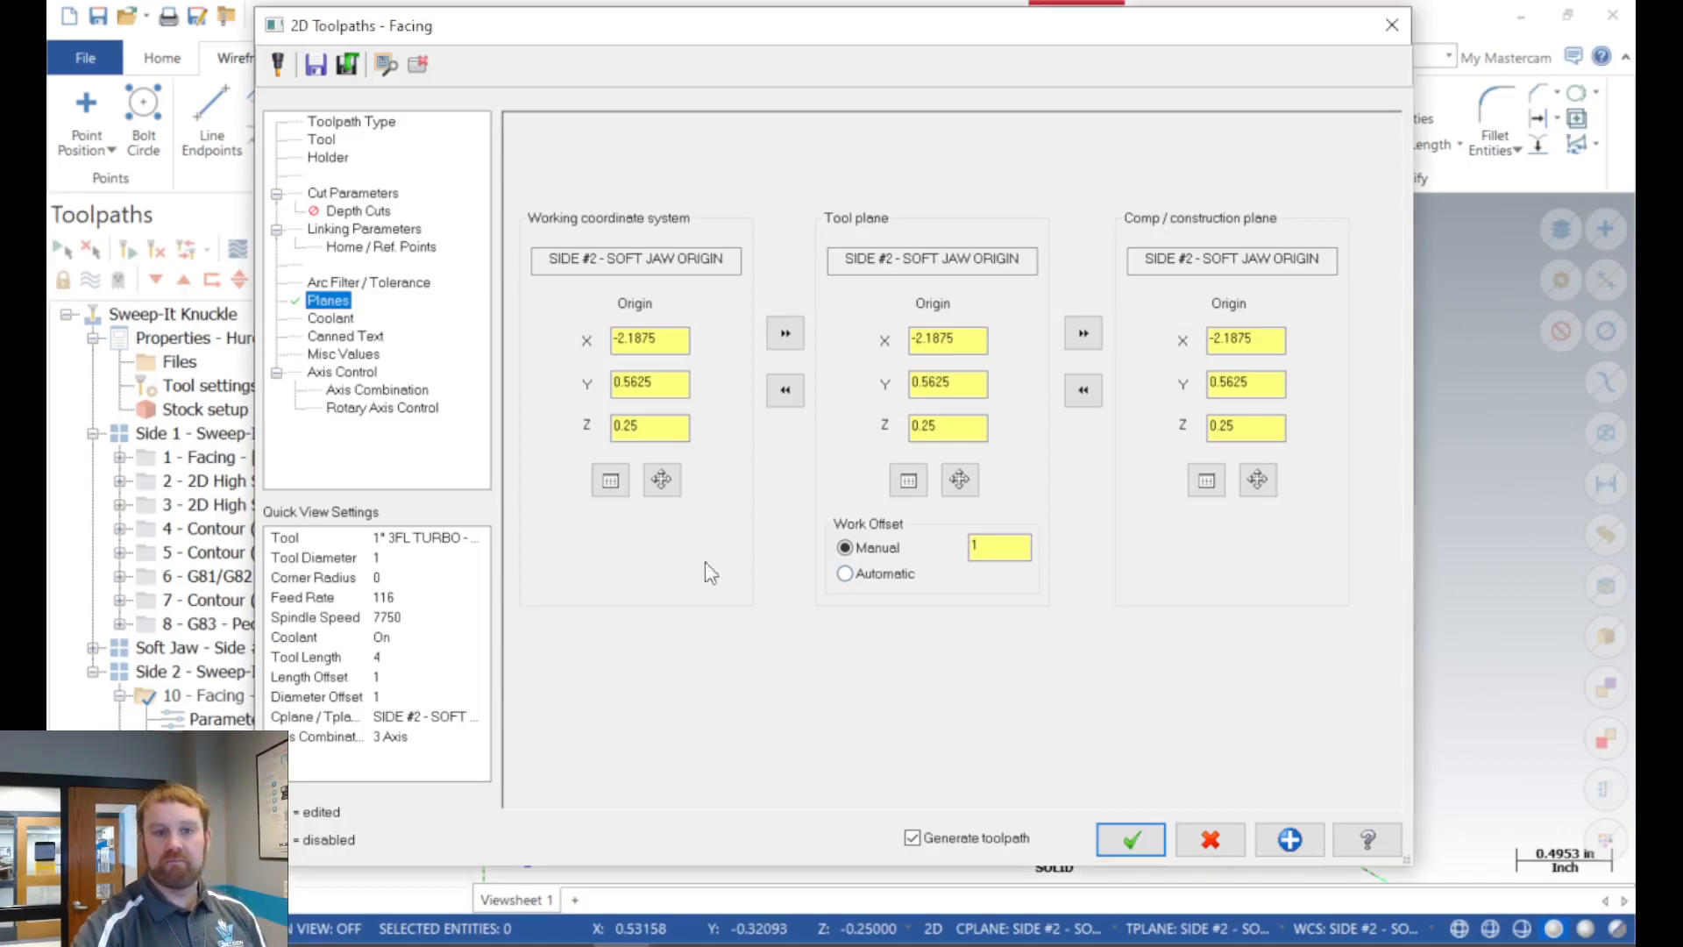
click(333, 319)
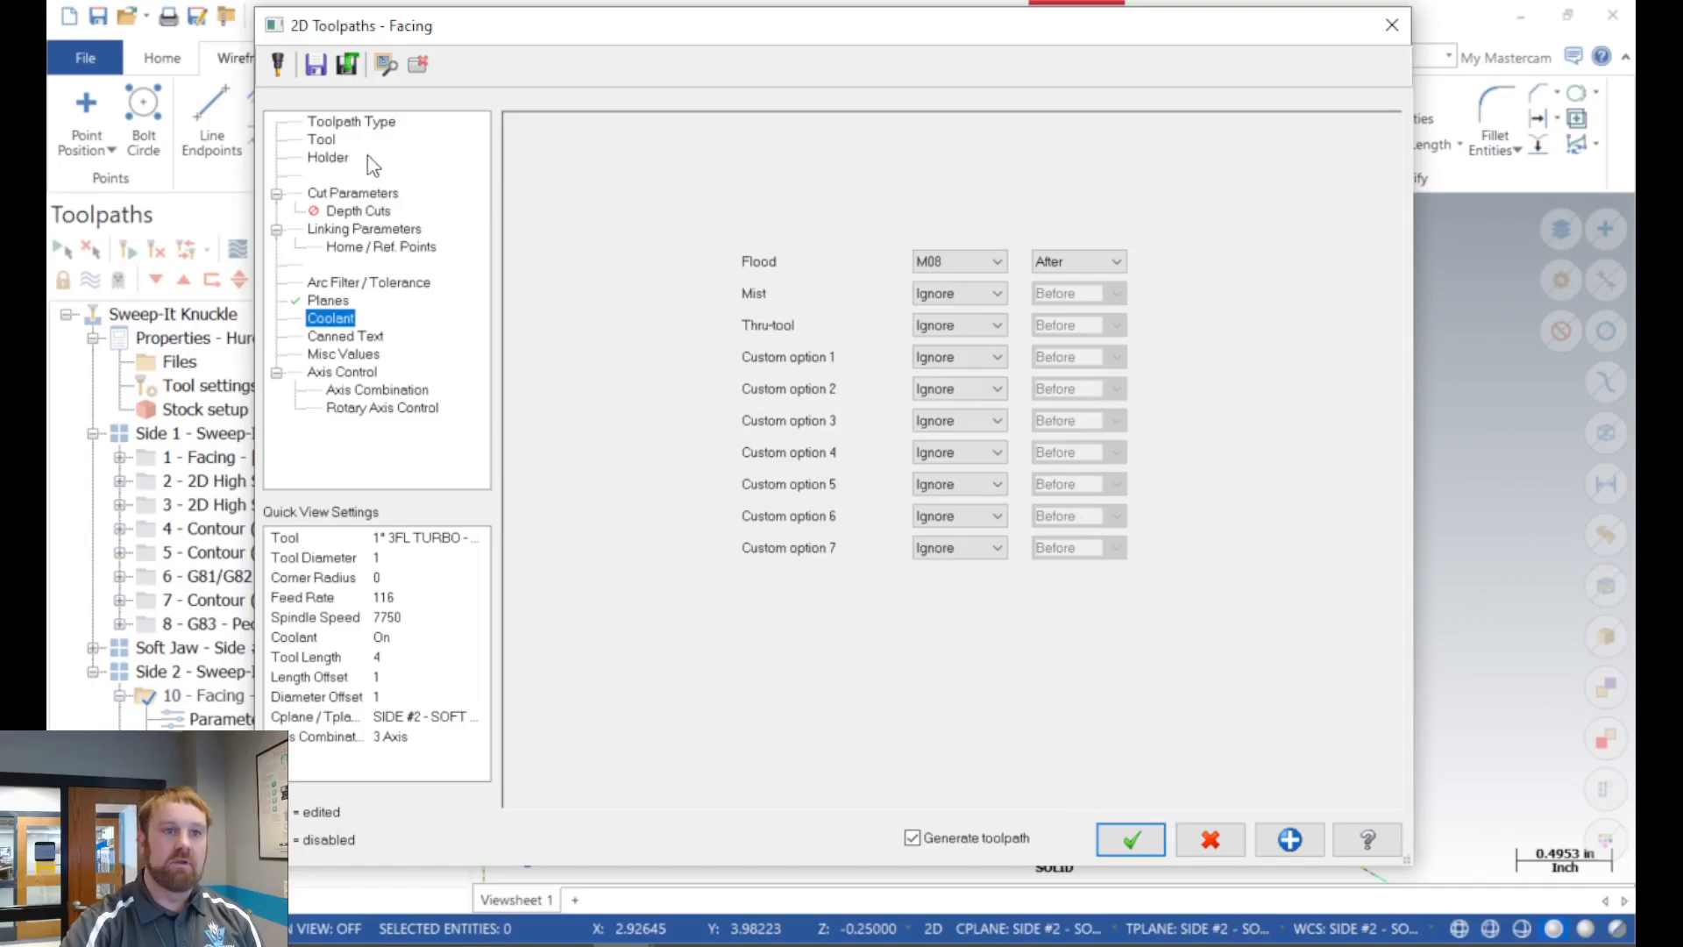
Replace the copied Facing operation's tool comment with "FACE SIDE #2 TO THICKNESS".
click(347, 125)
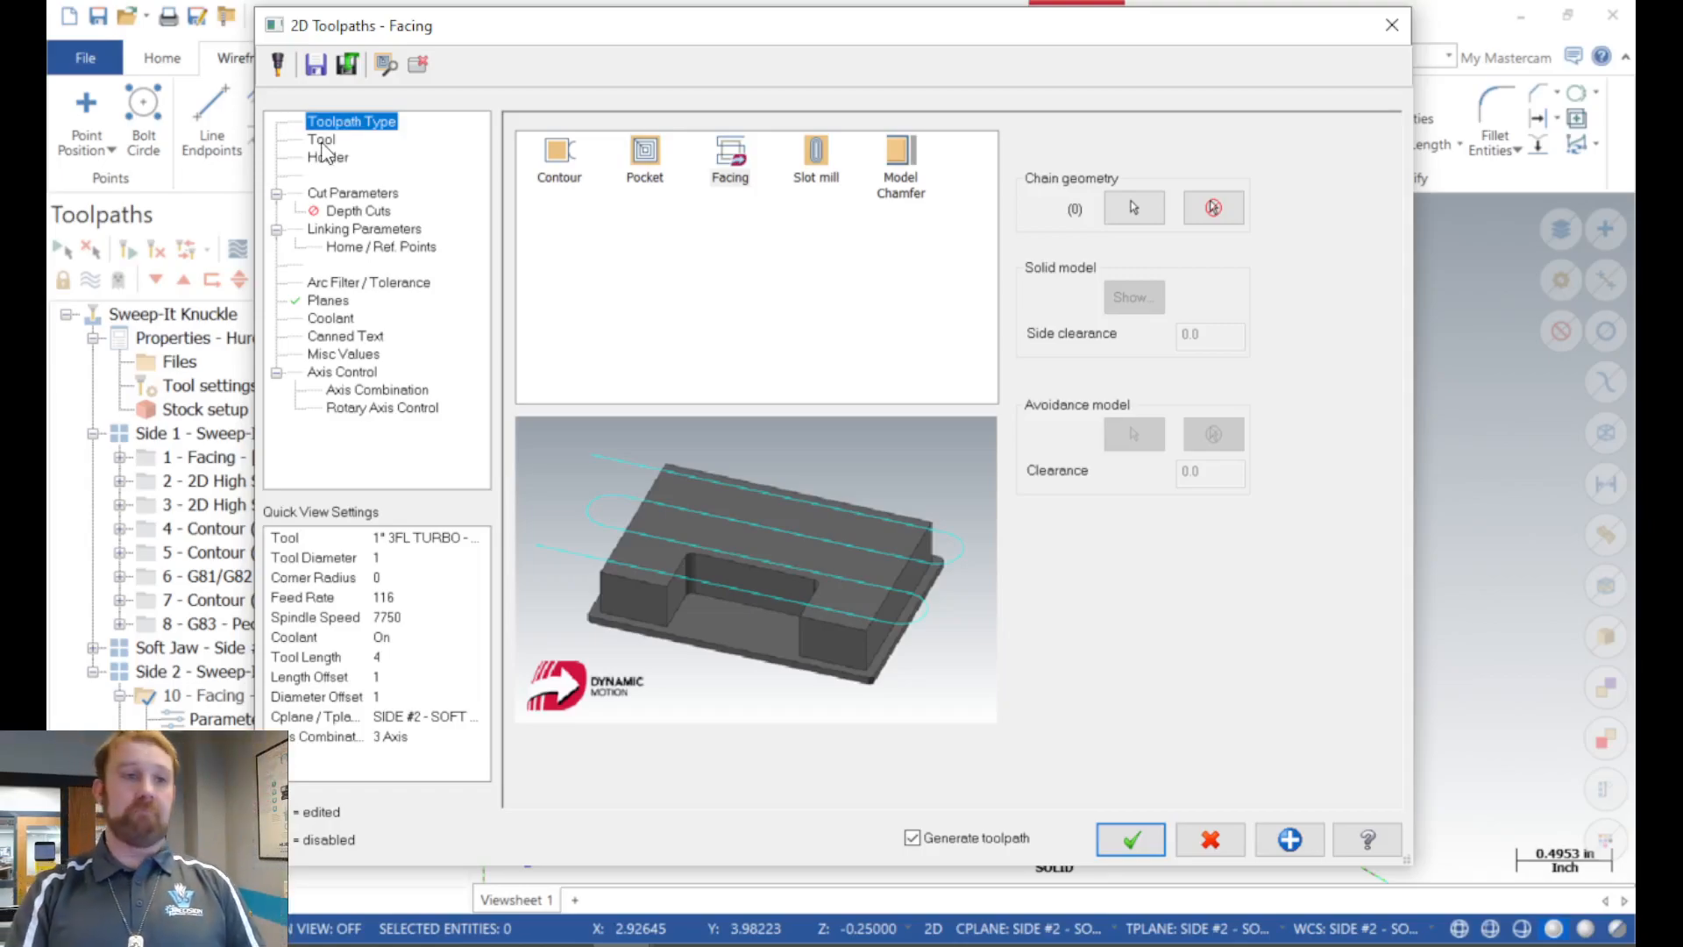
click(321, 141)
click(1131, 598)
drag(1029, 603, 890, 620)
key(BackSpace)
drag(1084, 596, 952, 622)
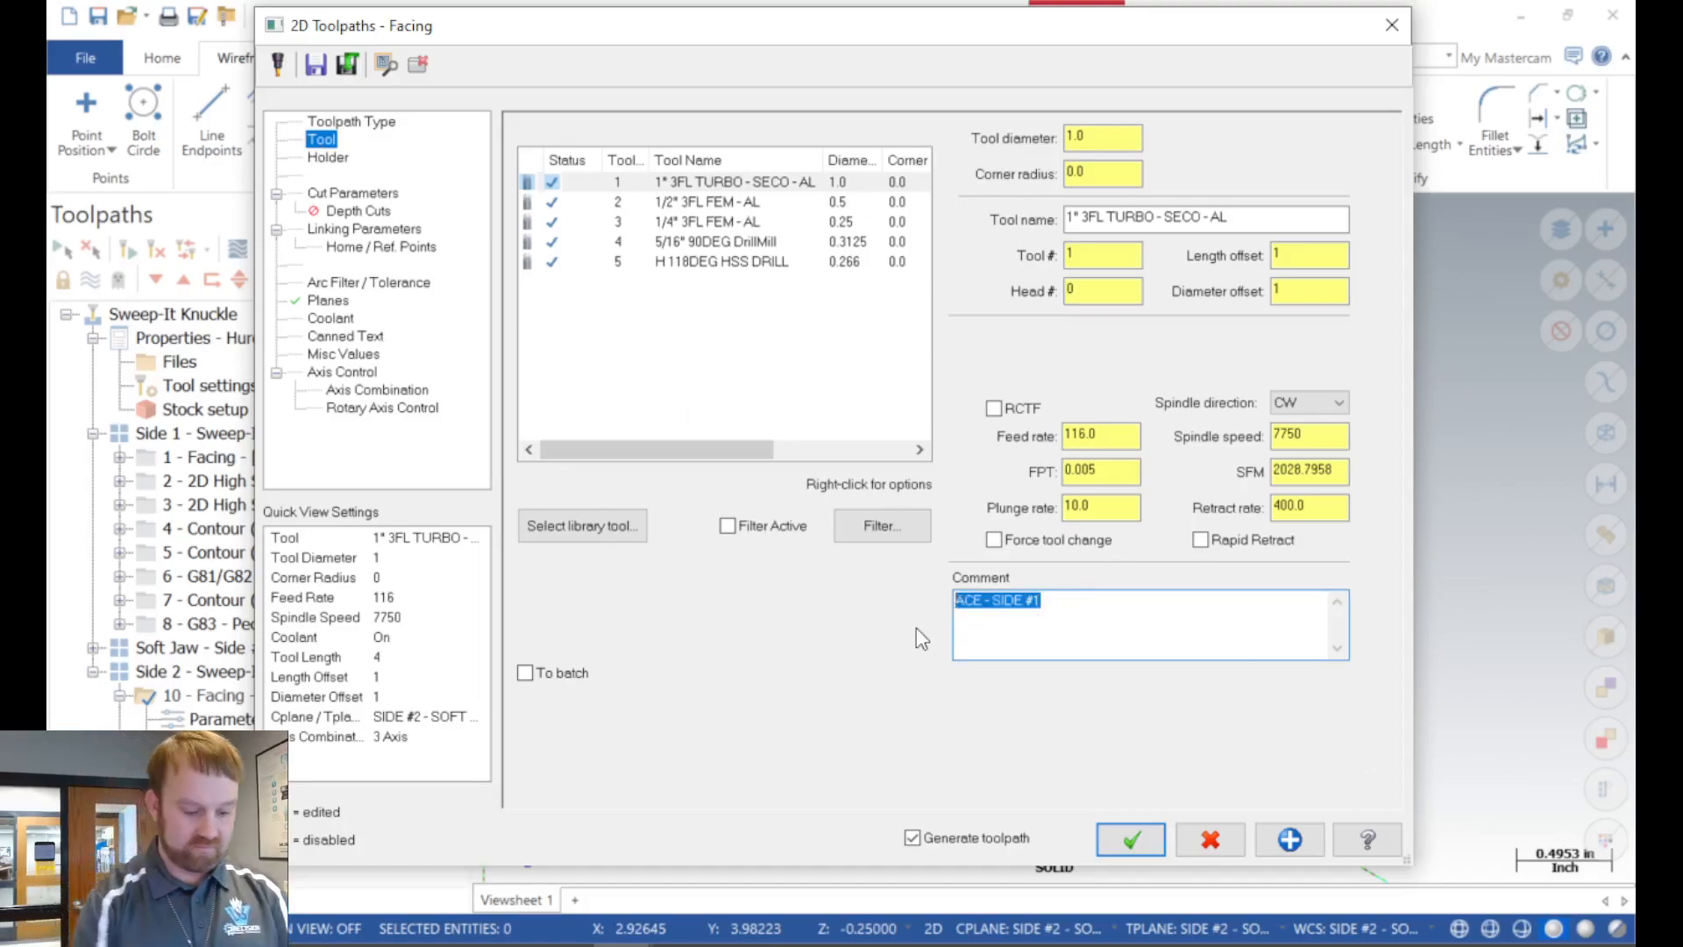
key(BackSpace)
text(FACE SIDE)
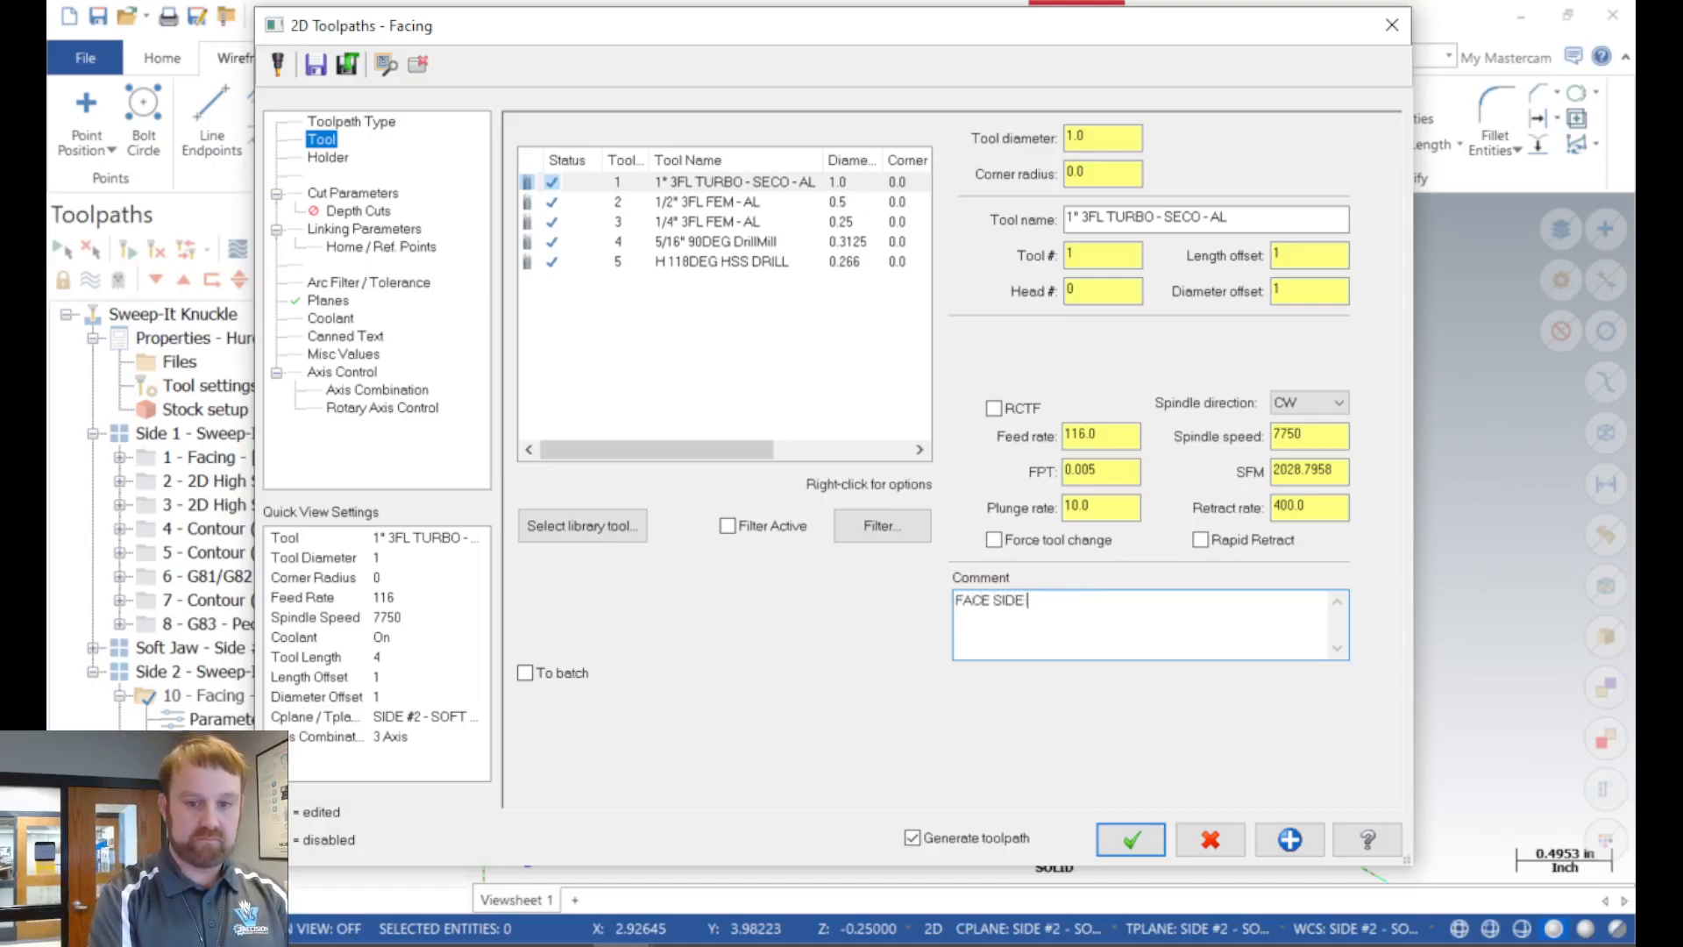
text( #2 TO THICKENESS)
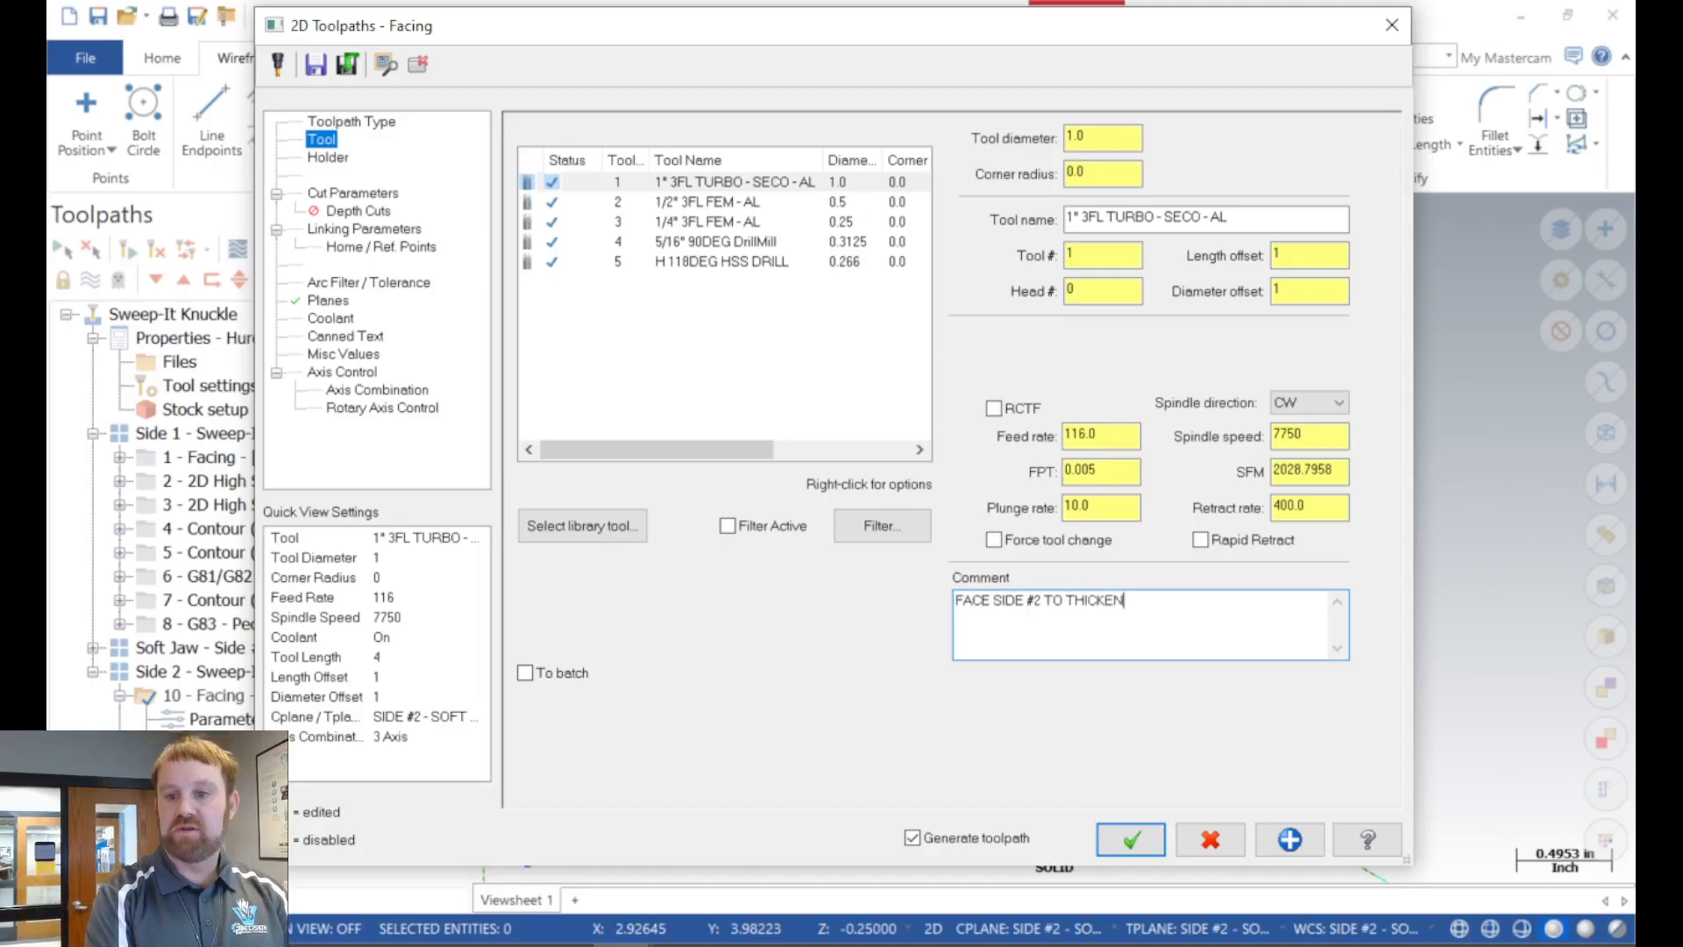
key(BackSpace)
key(BackSpace)
key(BackSpace)
key(BackSpace)
key(BackSpace)
text(NESS)
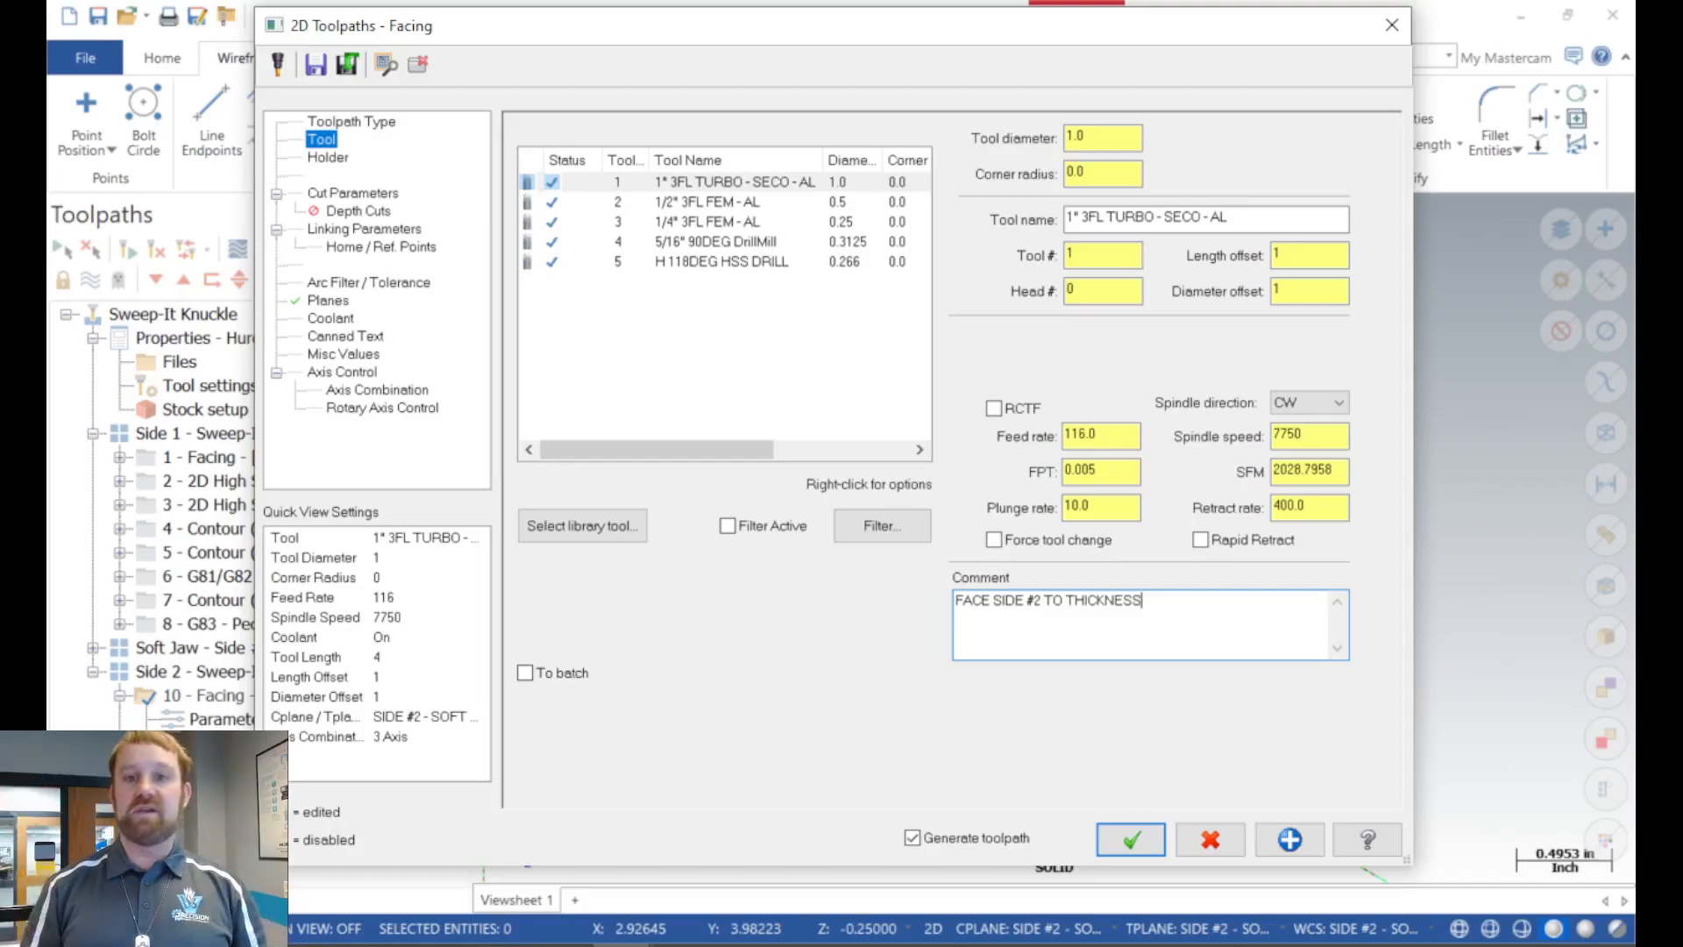
Enable depth cuts for the Side 2 Facing operation and set the number of finish cuts to 1.
click(358, 194)
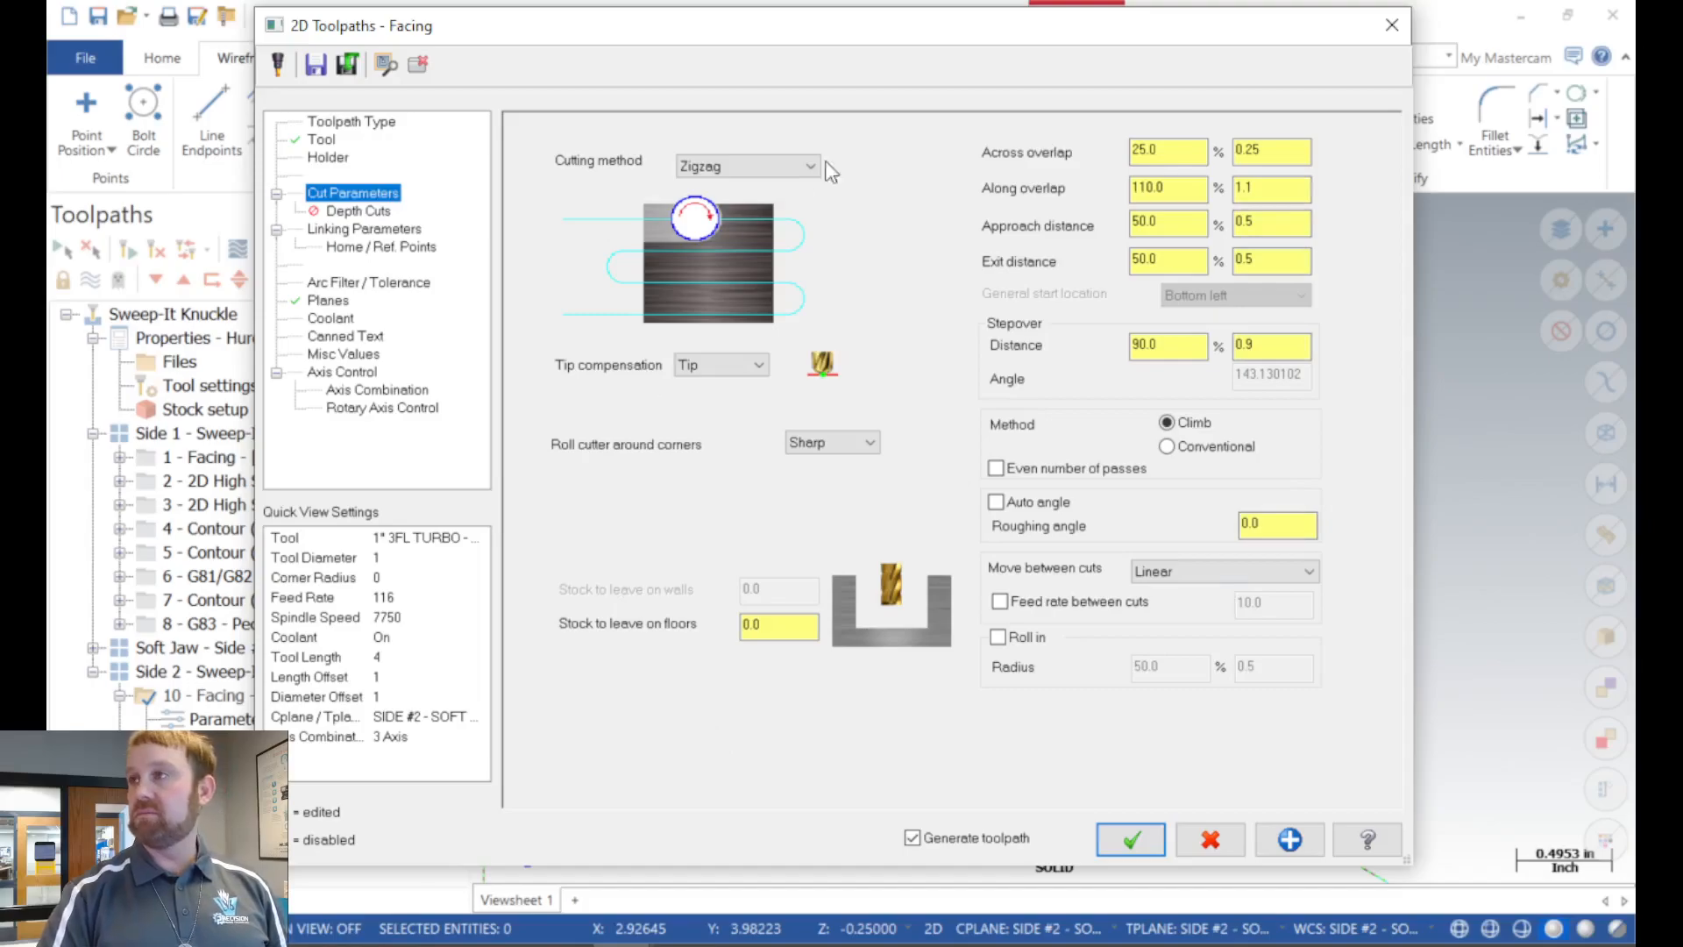
click(339, 213)
click(610, 198)
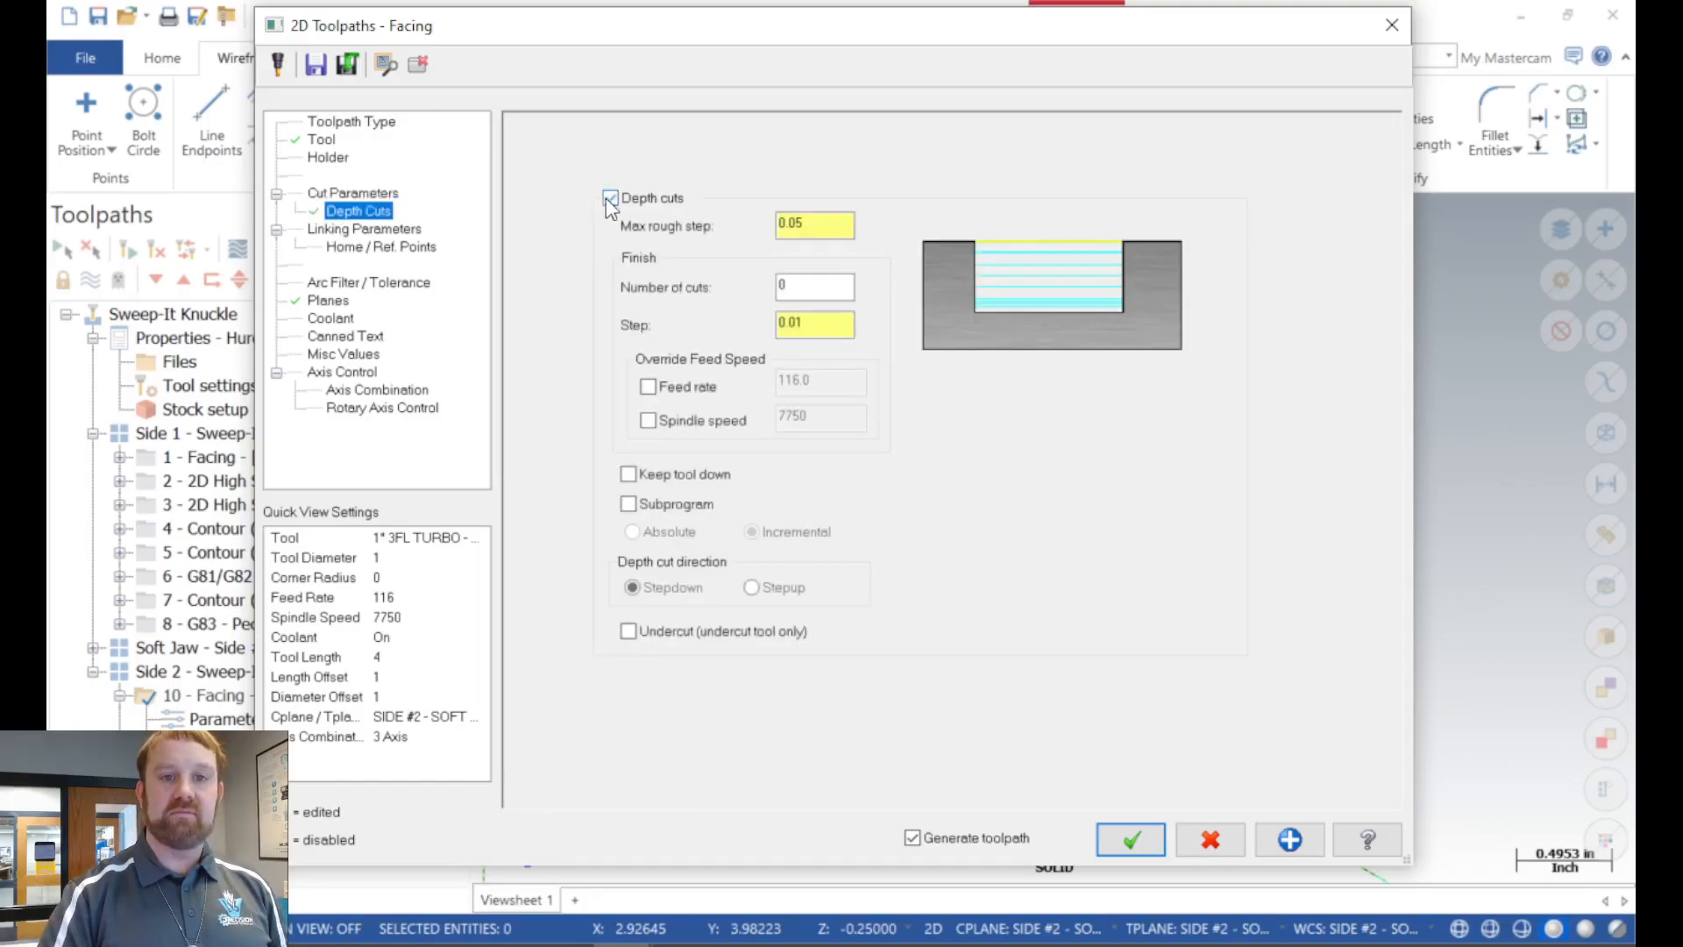
double_click(783, 284)
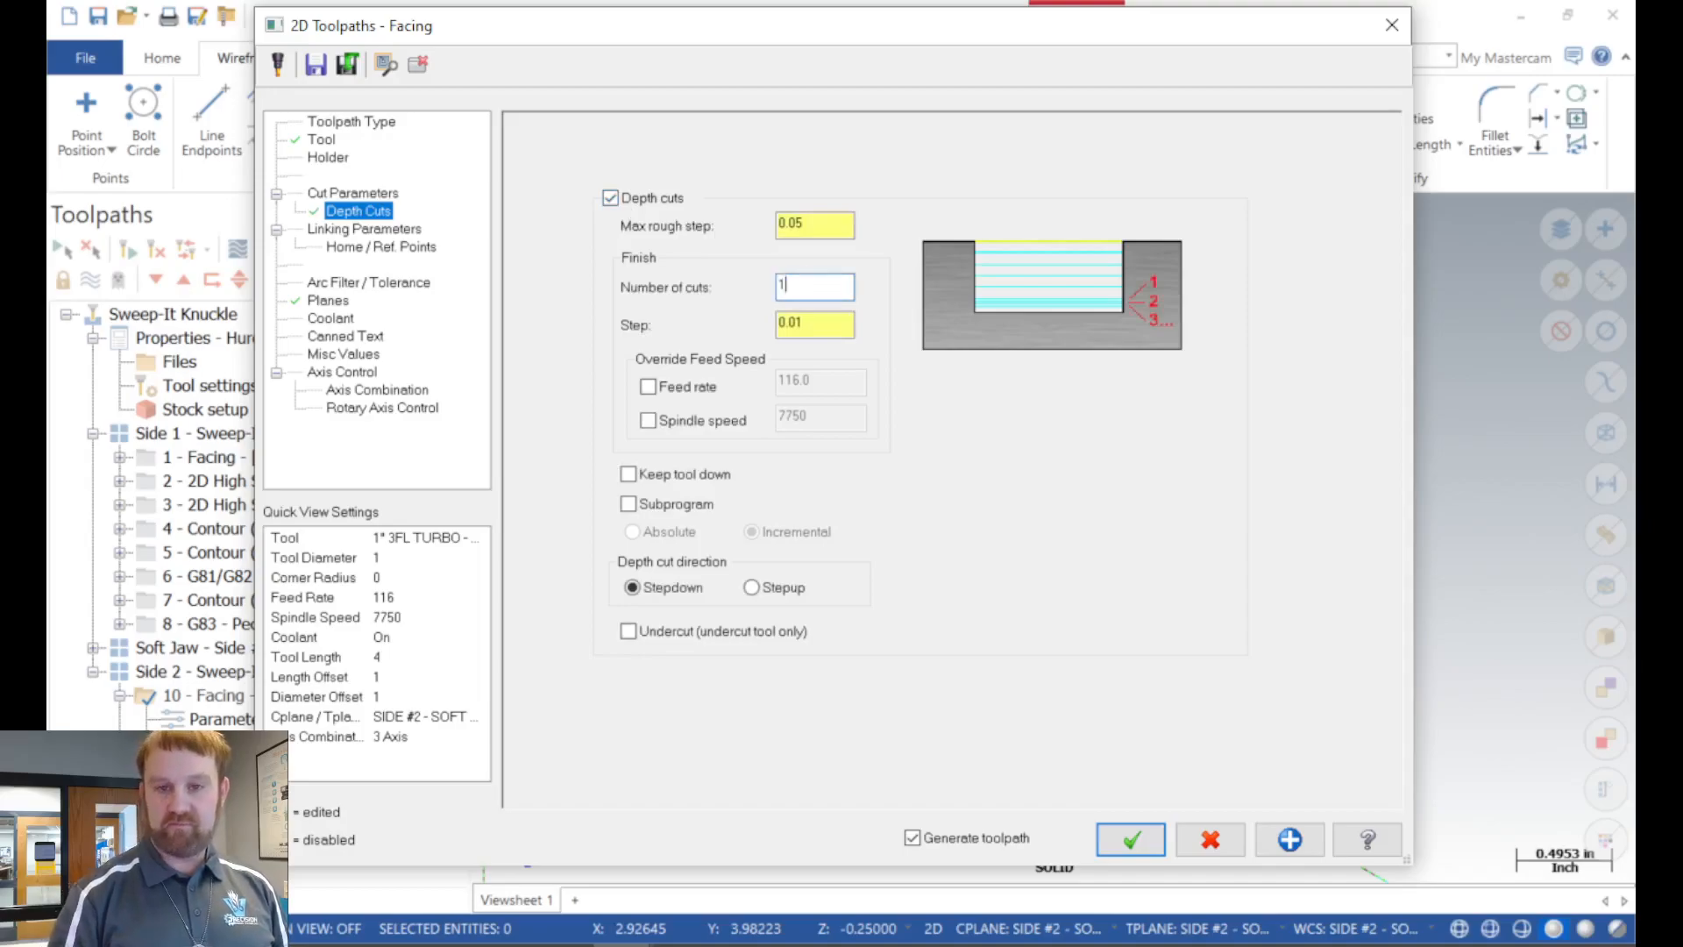
text(1)
click(846, 323)
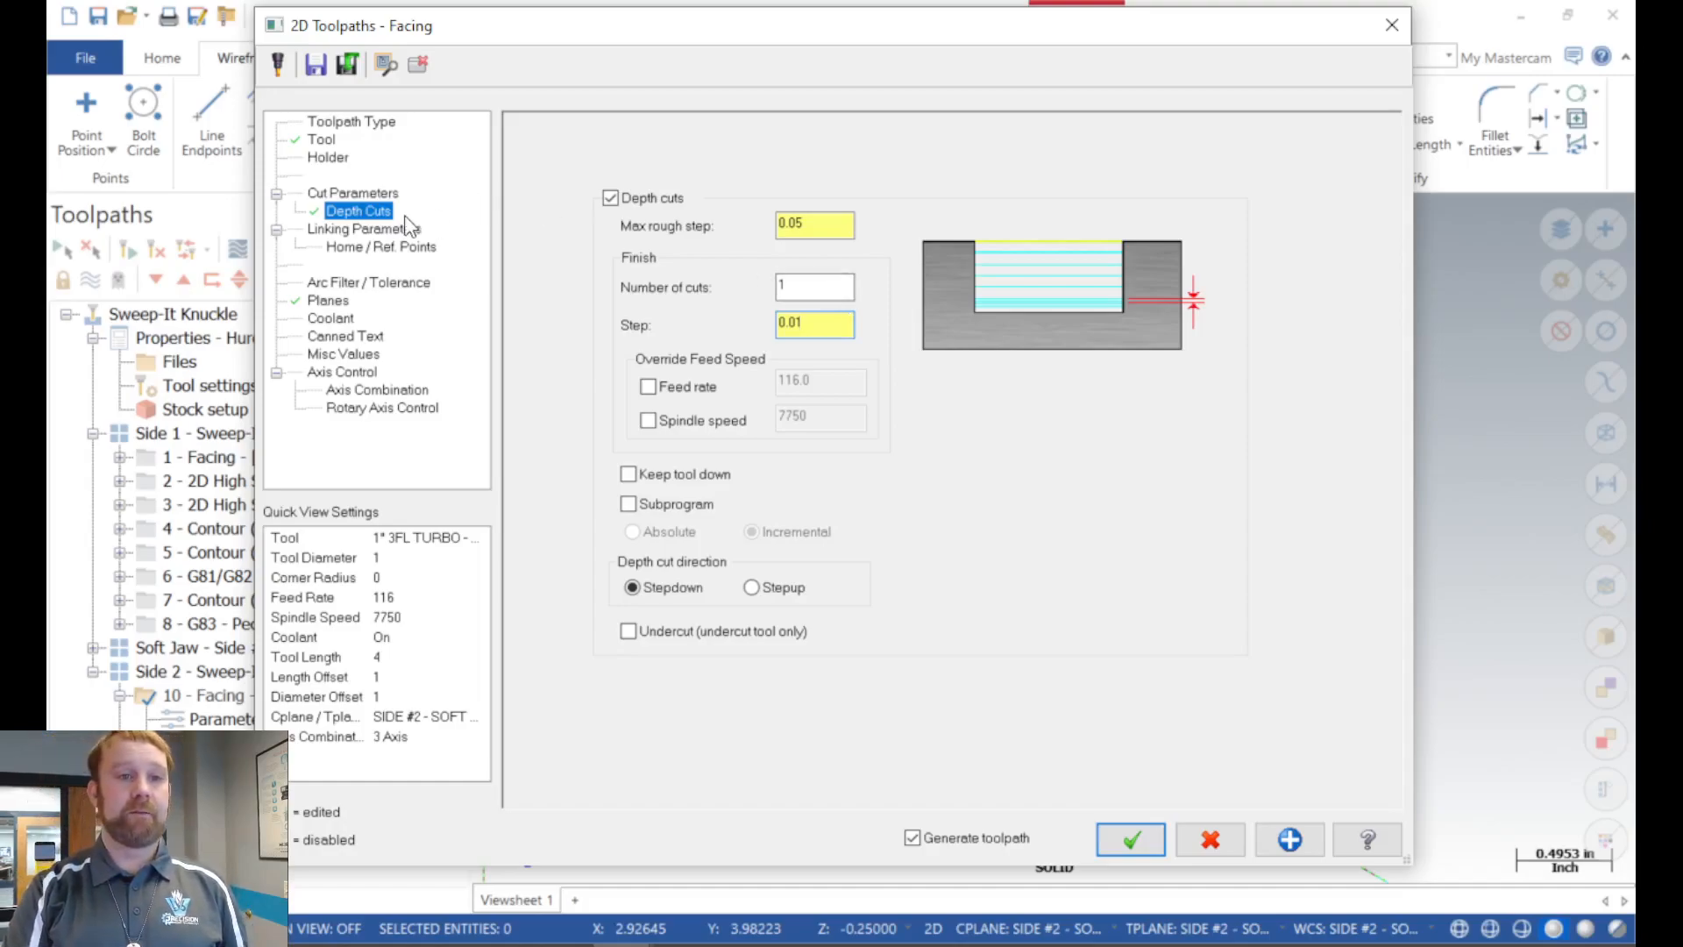
Set the Side 2 Facing top of stock to 0.5 from the stock box's upper corner and its depth to 0.25 from the knuckle.
click(355, 229)
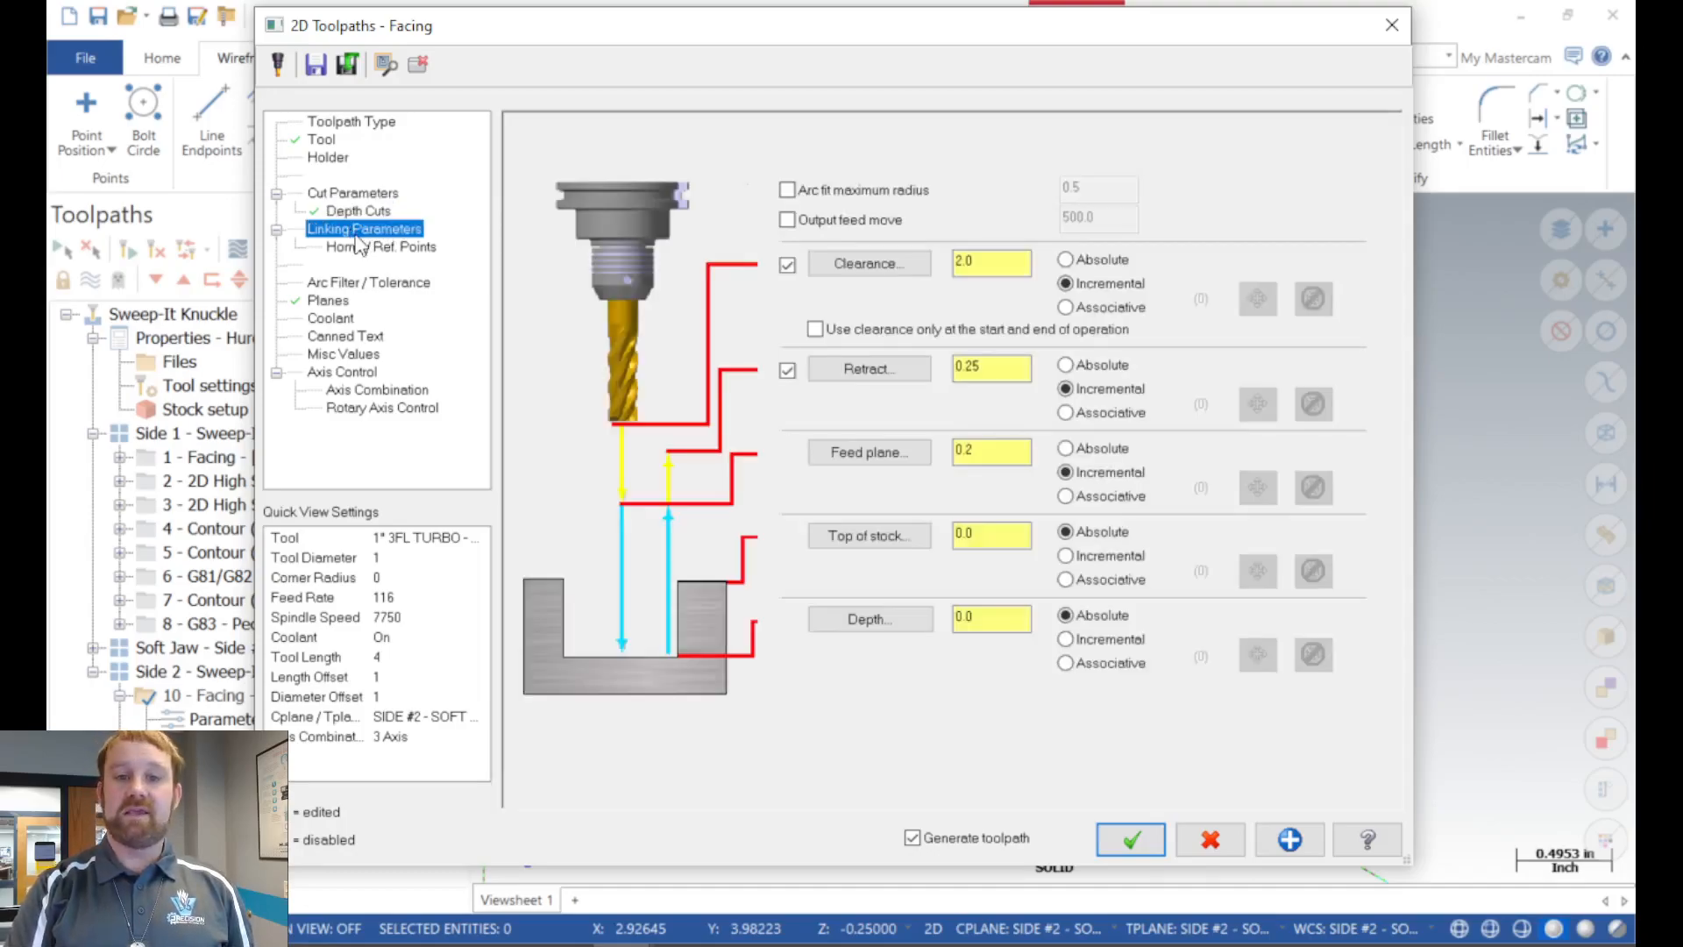
click(868, 535)
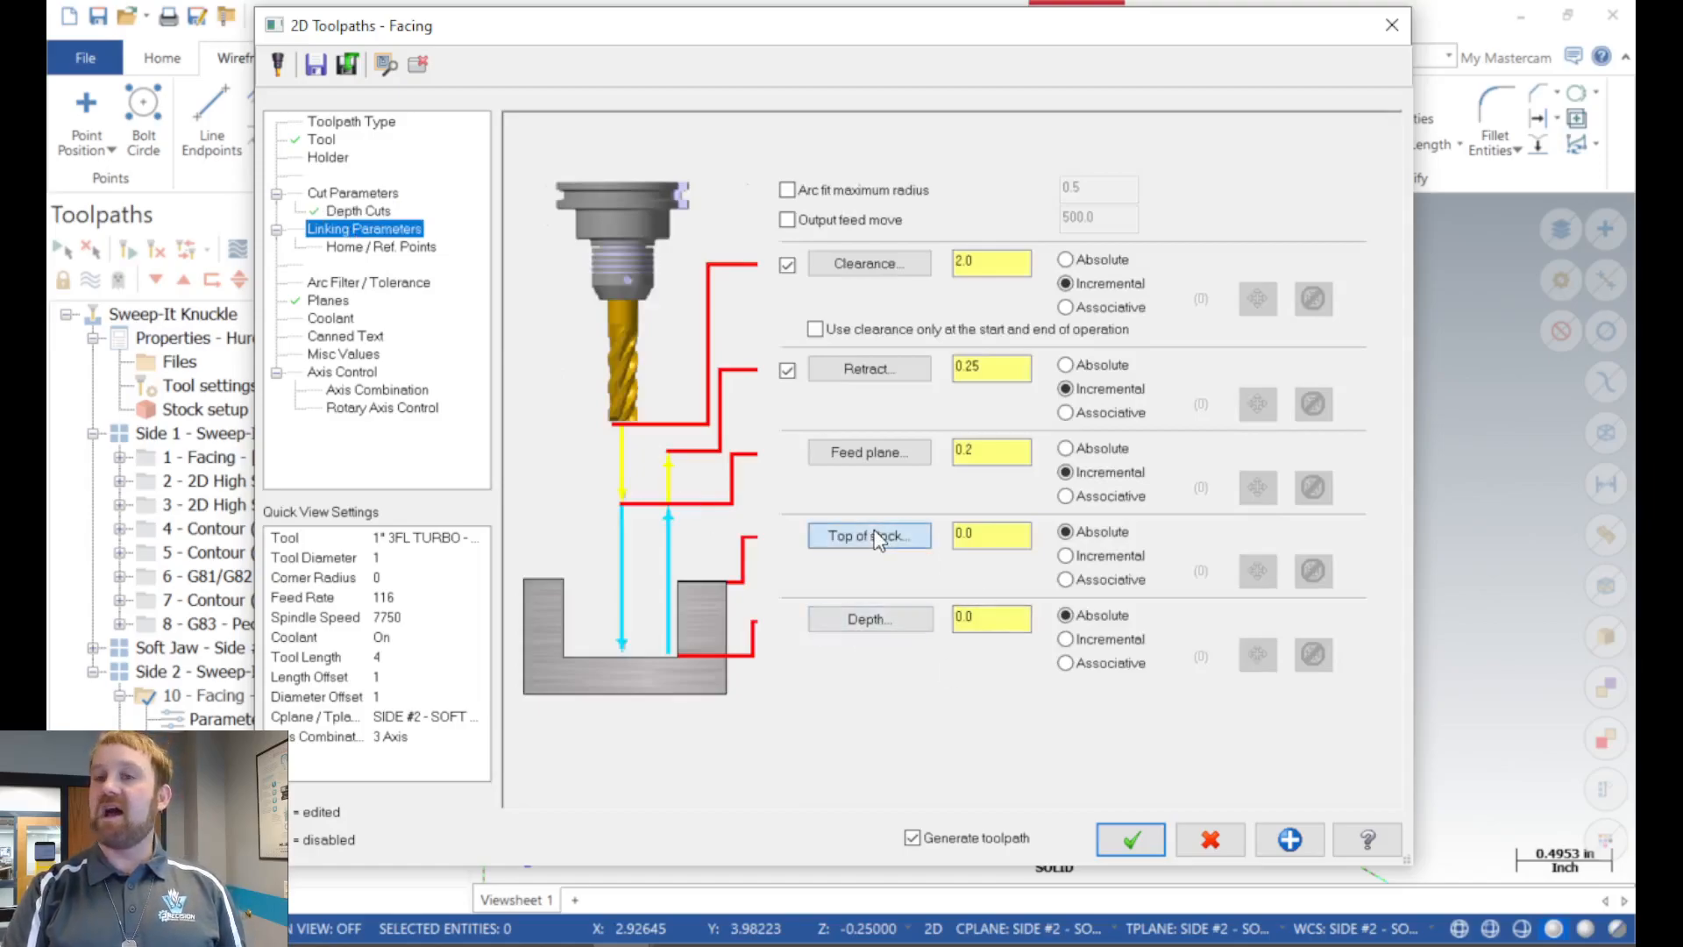
scroll(681, 714, down, 2)
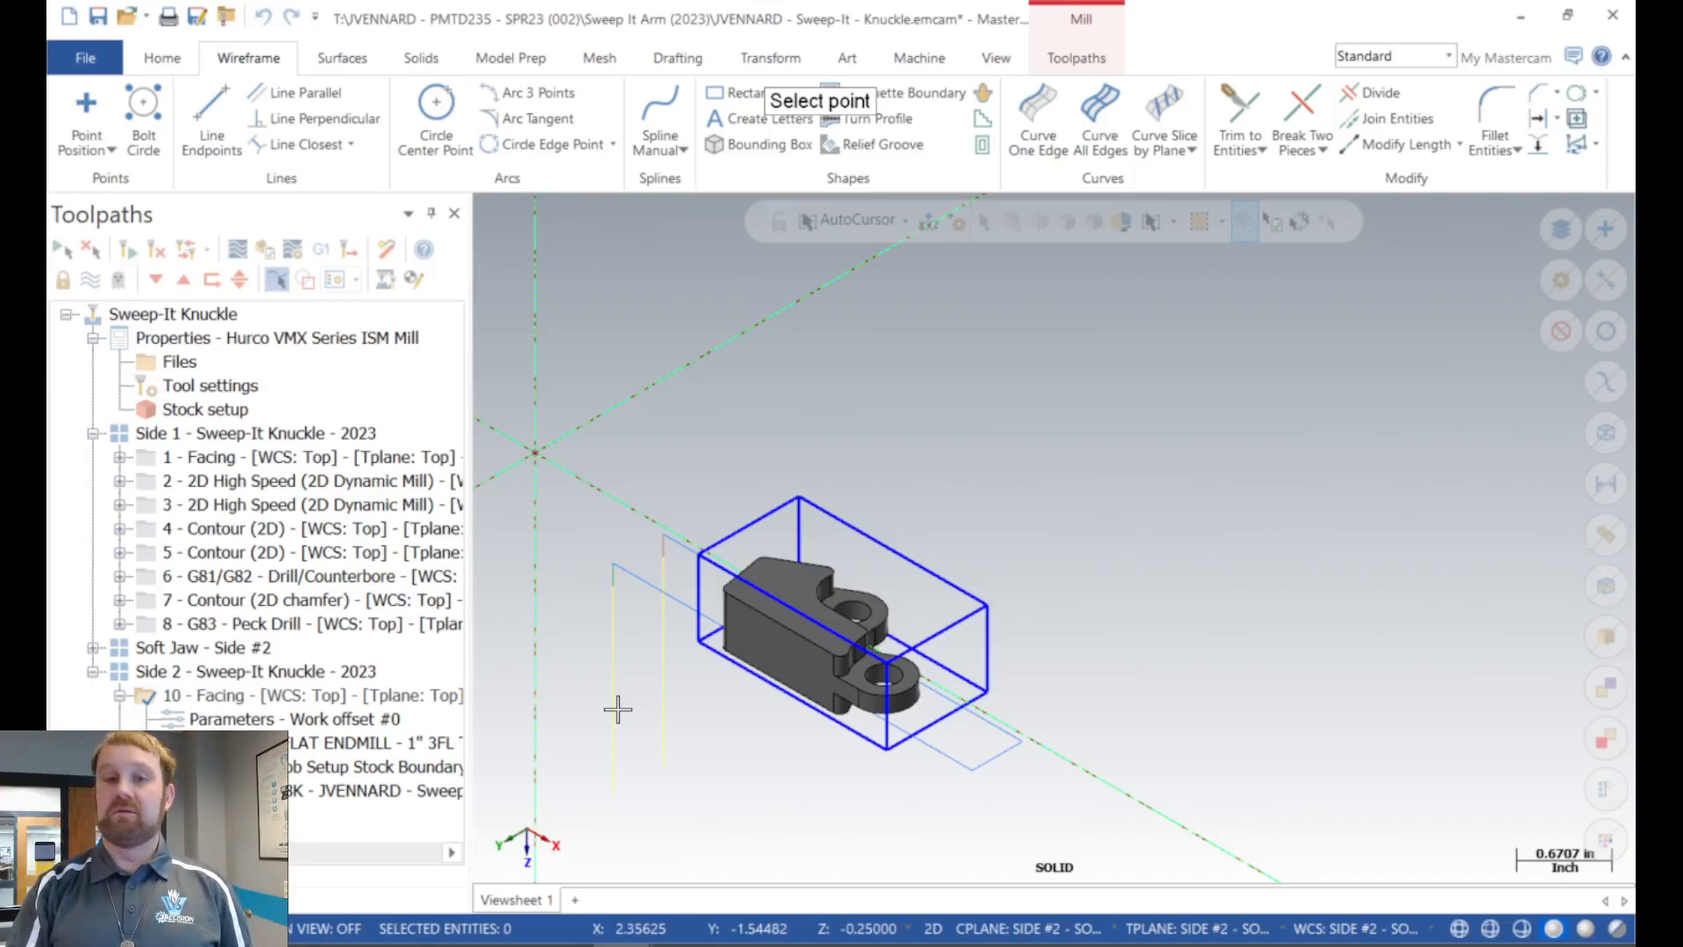
click(798, 498)
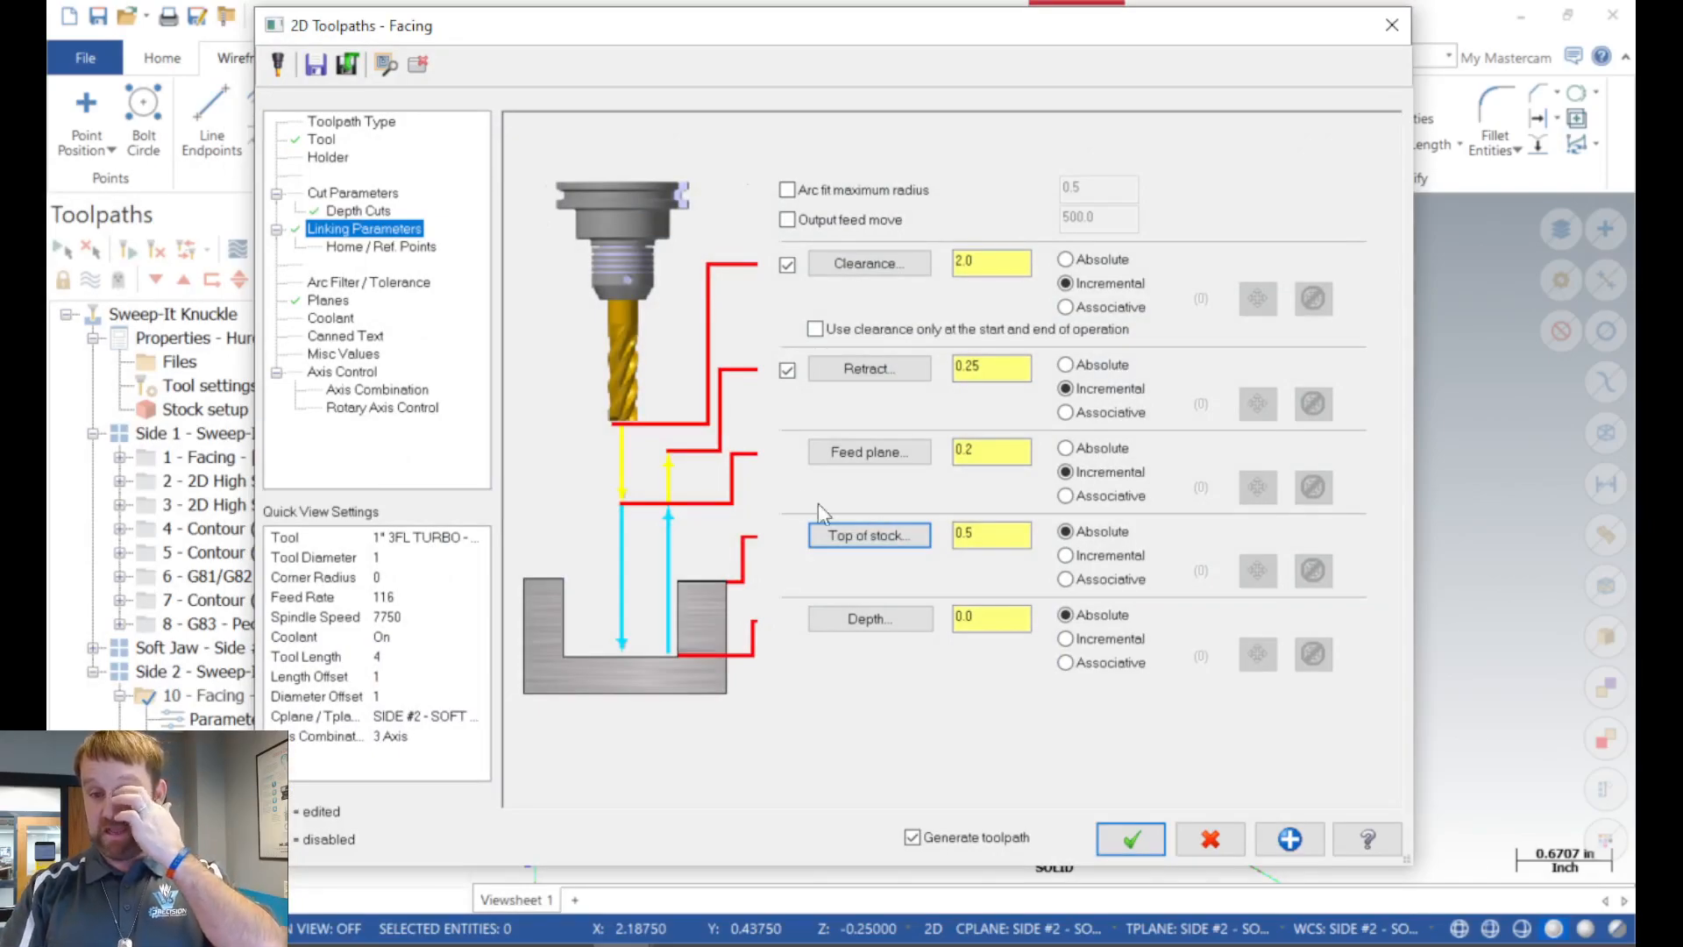
click(881, 625)
scroll(751, 647, up, 4)
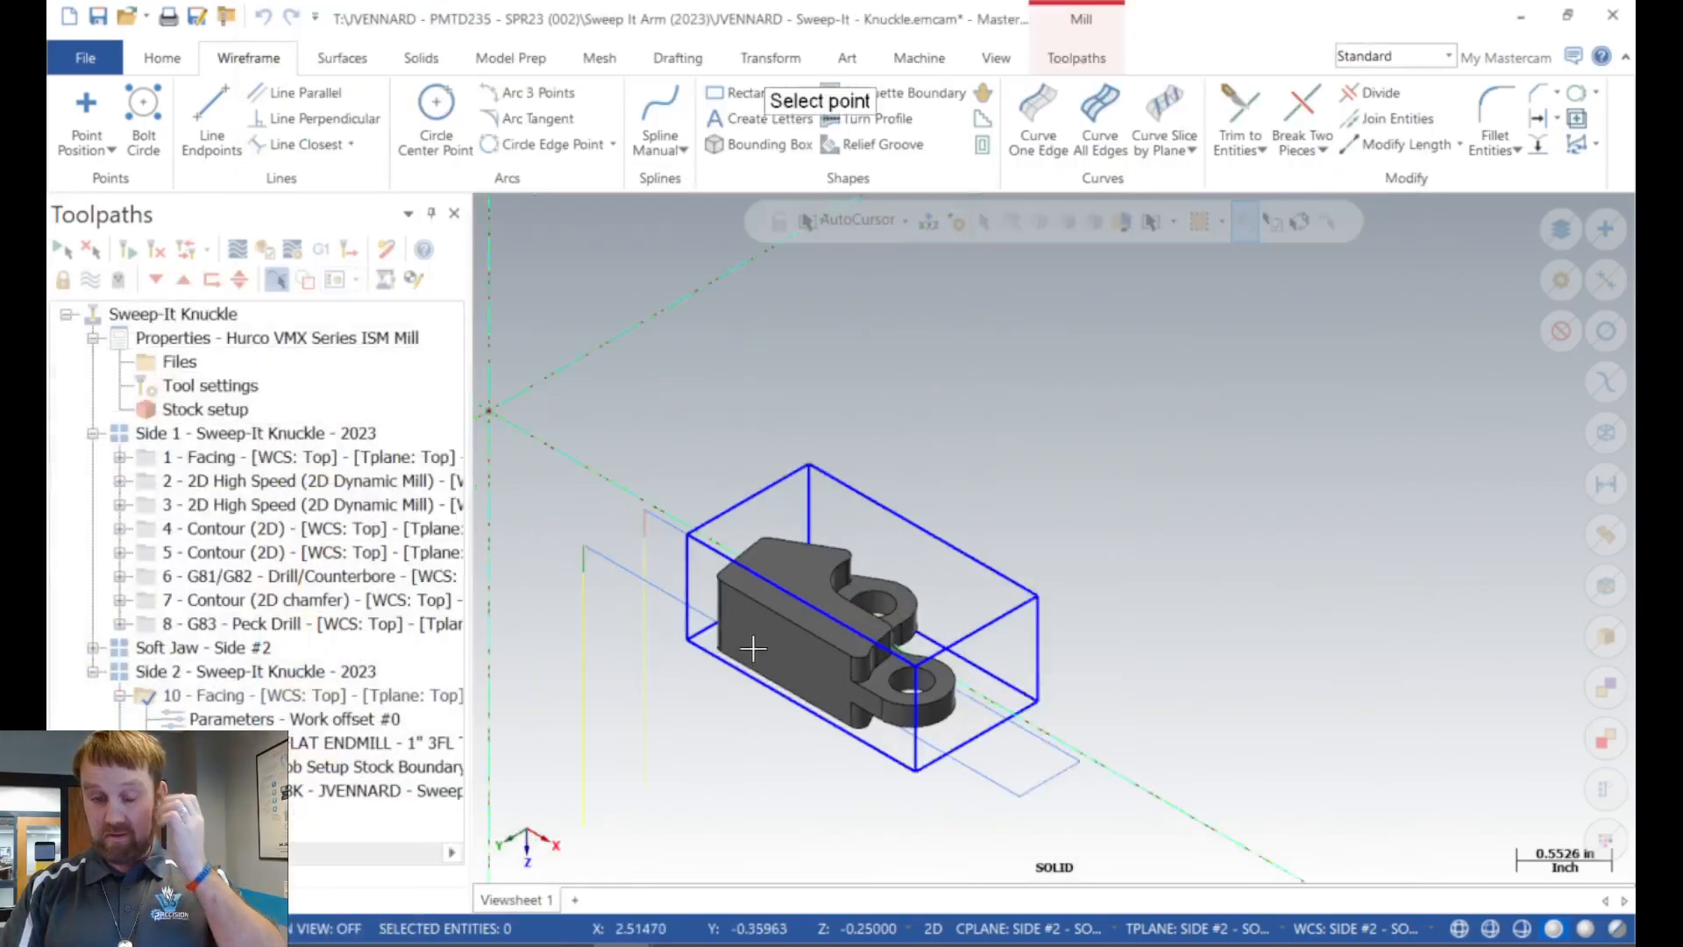
click(799, 615)
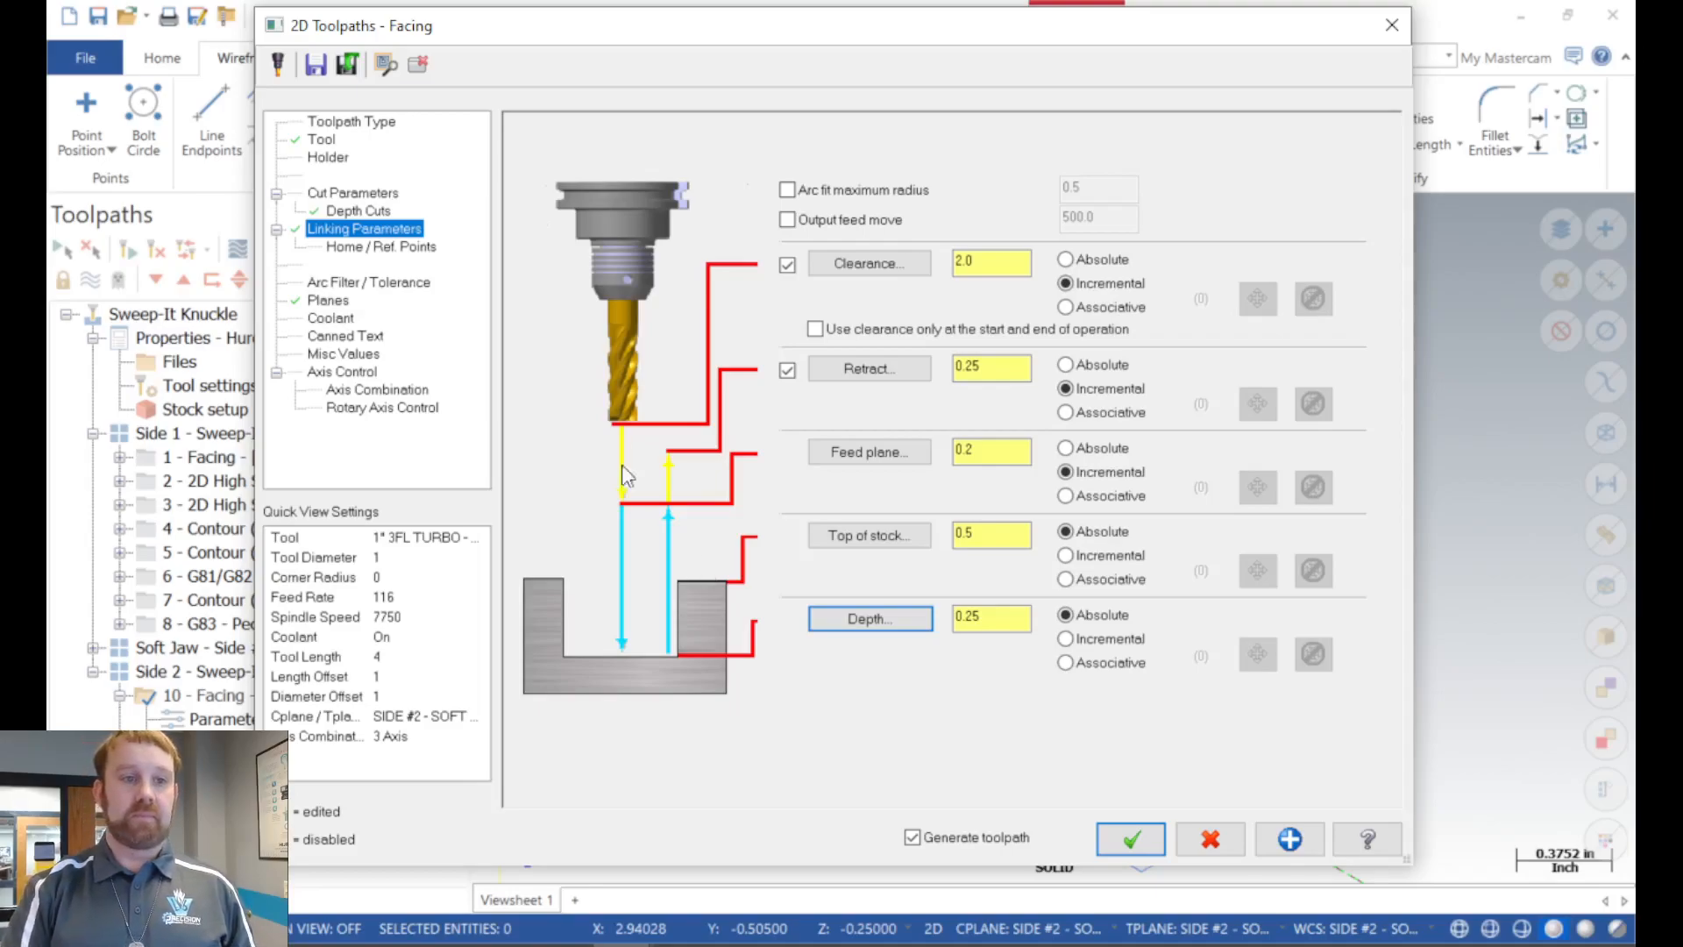
Check the planes and coolant settings of the Side 2 Facing operation, then accept its parameters and generate the toolpath.
click(334, 304)
click(331, 318)
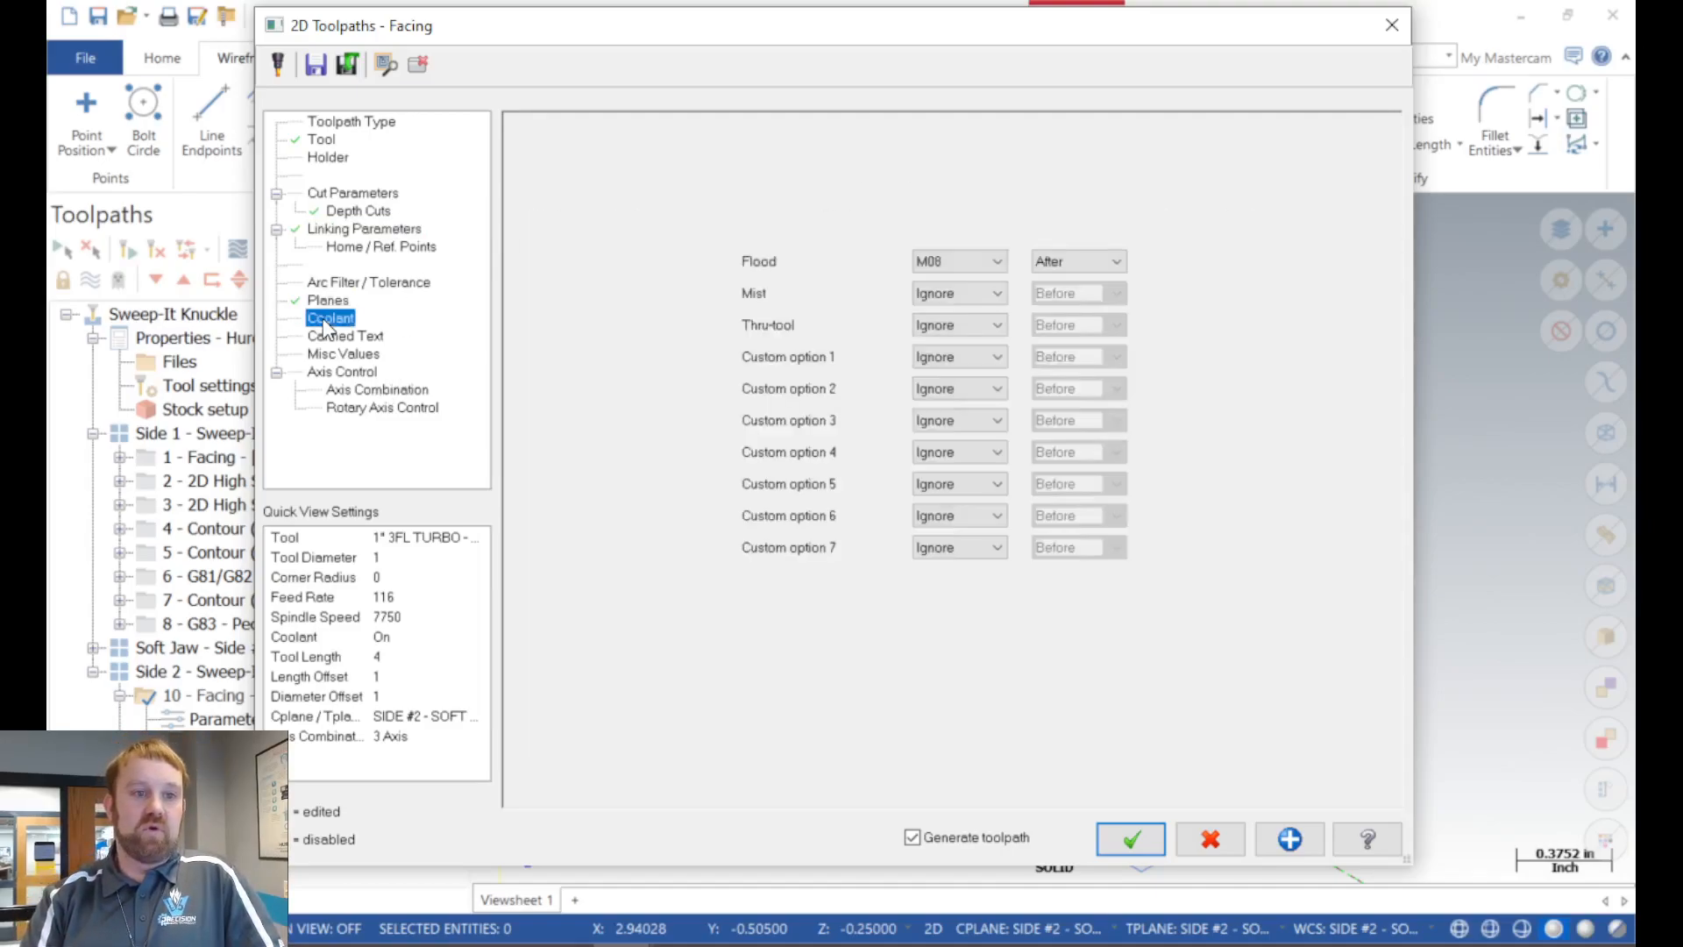
click(1133, 841)
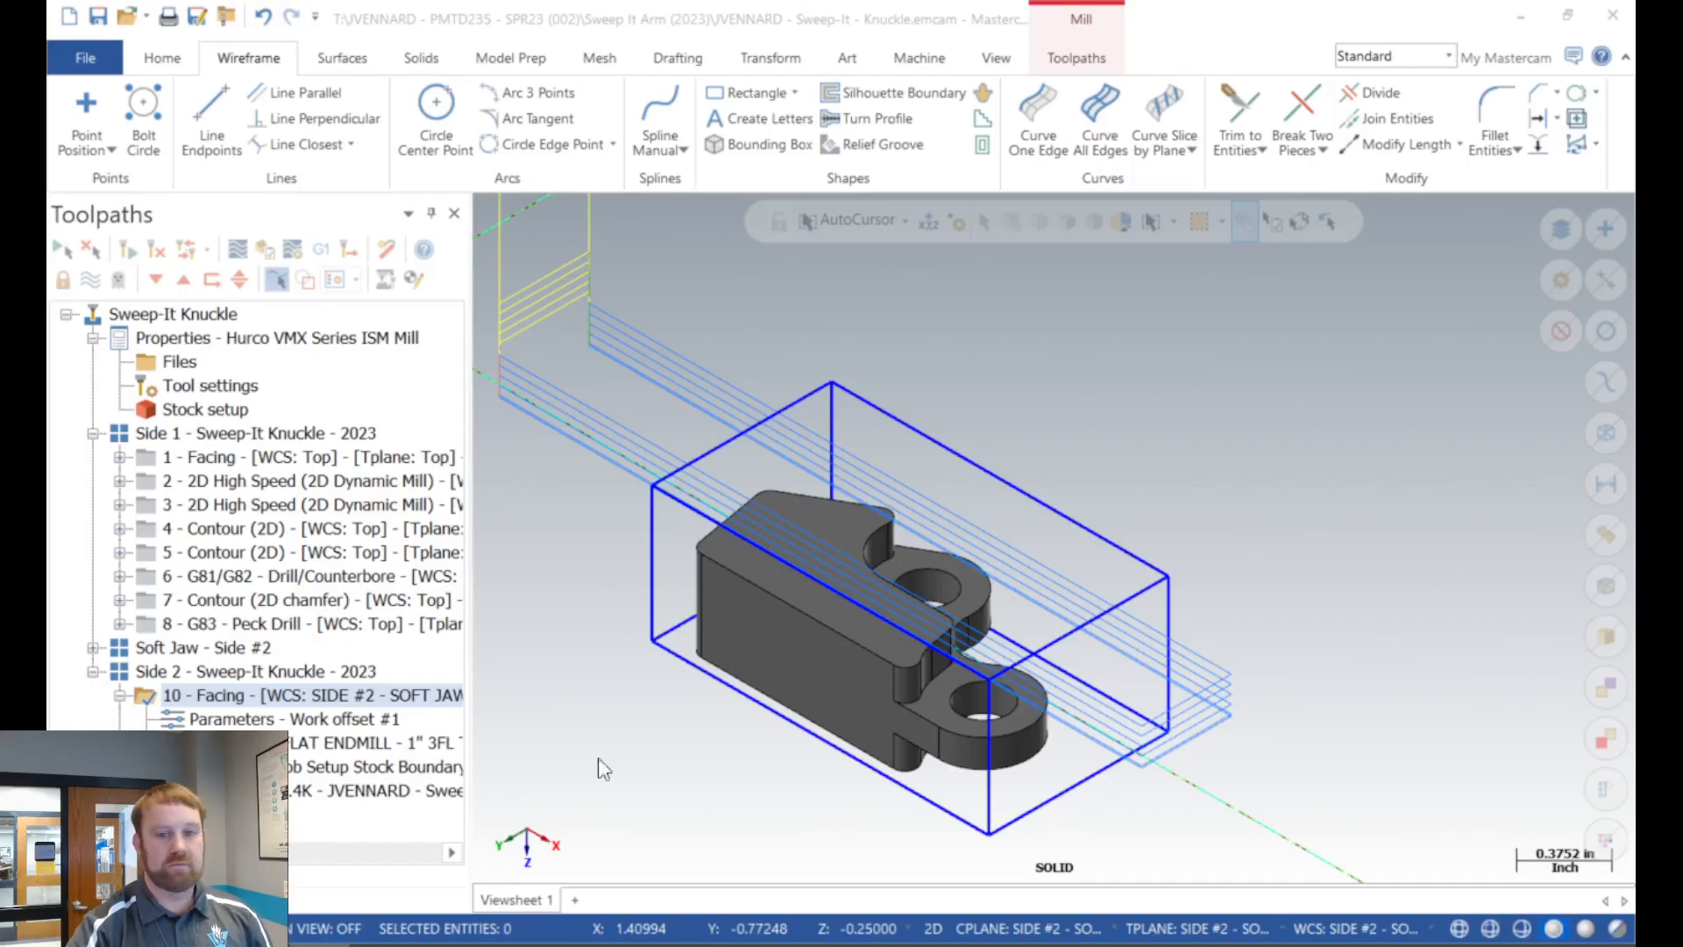
Expand the Soft Jaw group, select every operation in the machine group and simulate them in Verify at the fastest playback speed.
click(118, 697)
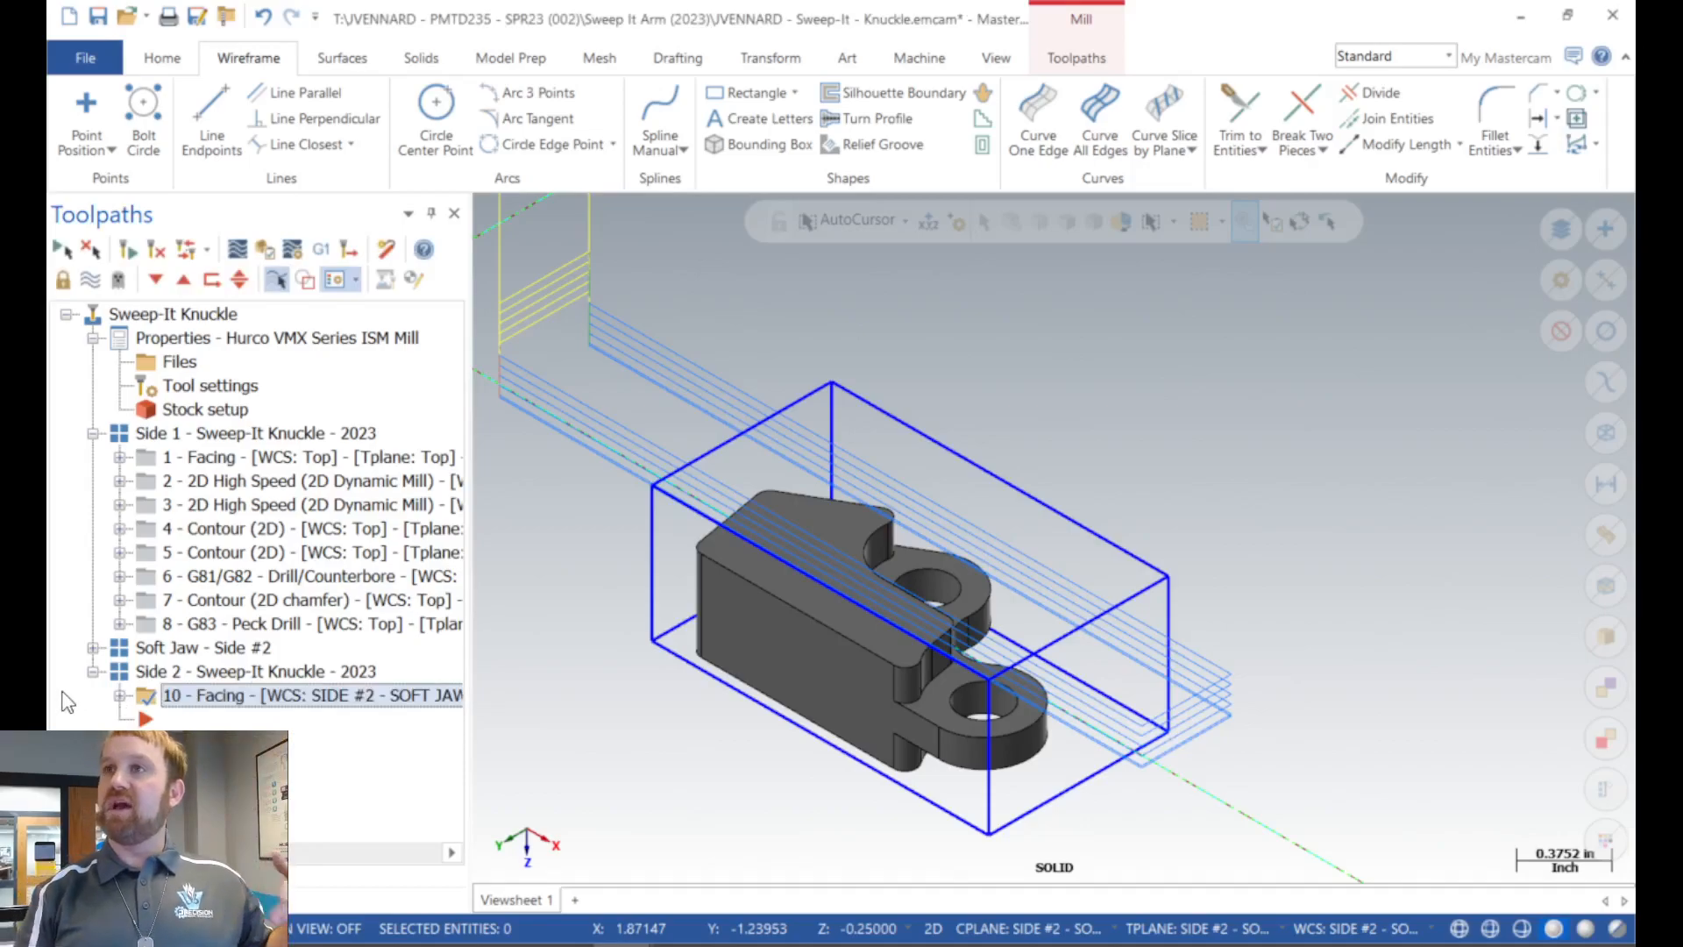
click(93, 647)
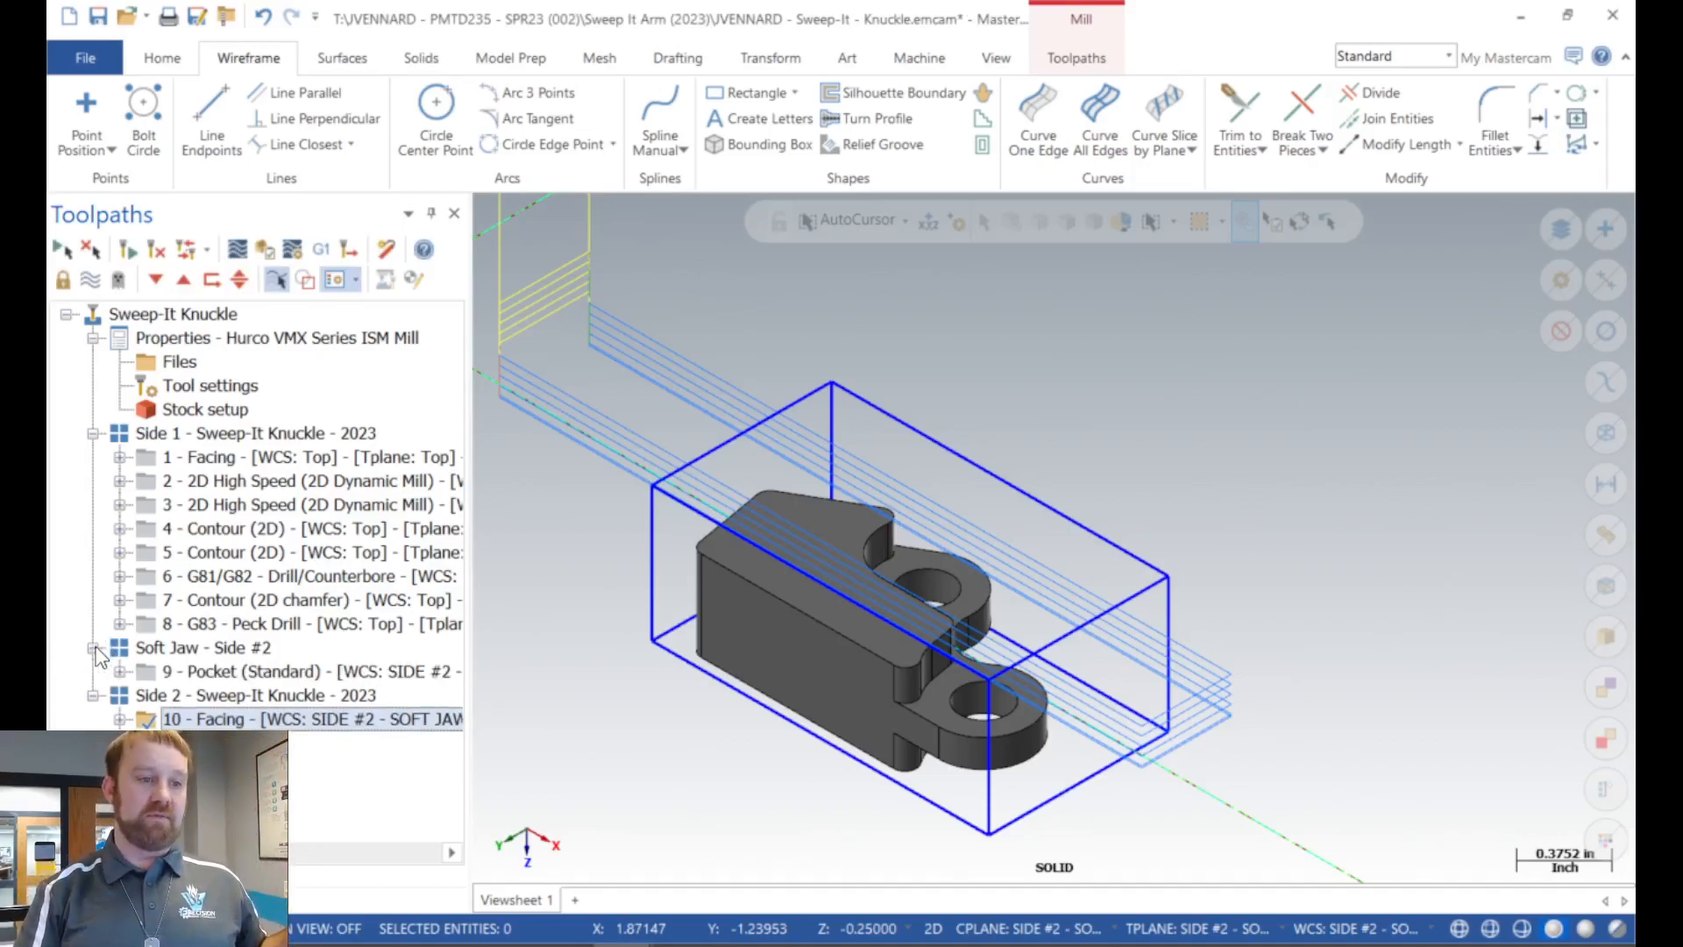
click(141, 320)
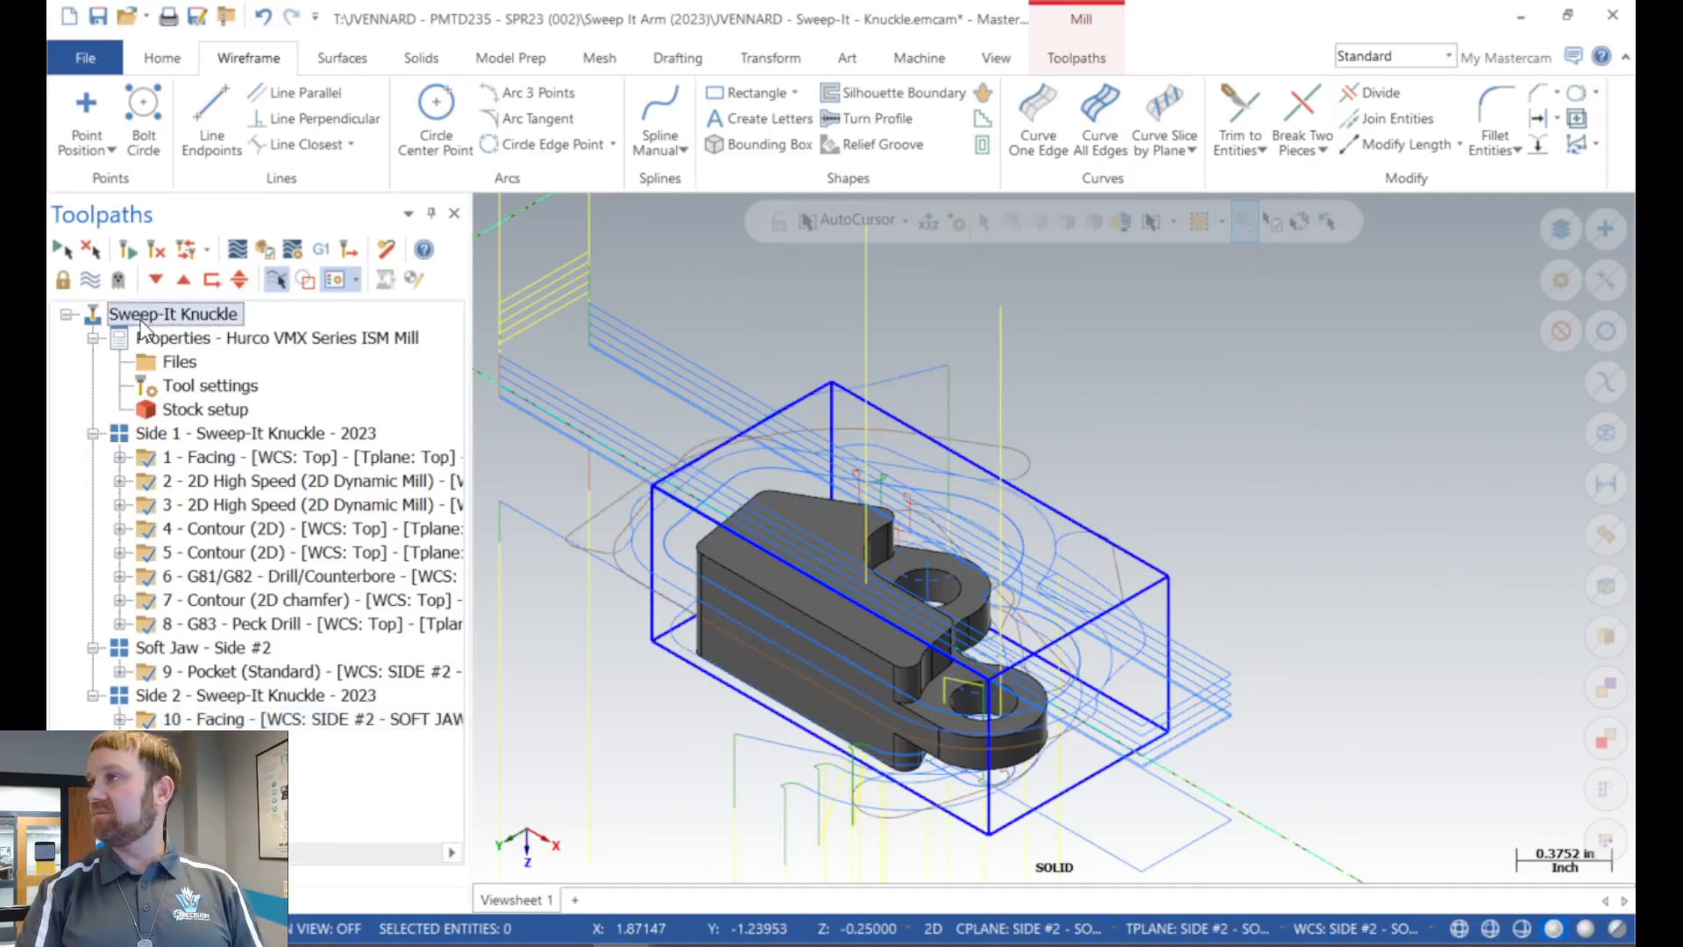
click(270, 253)
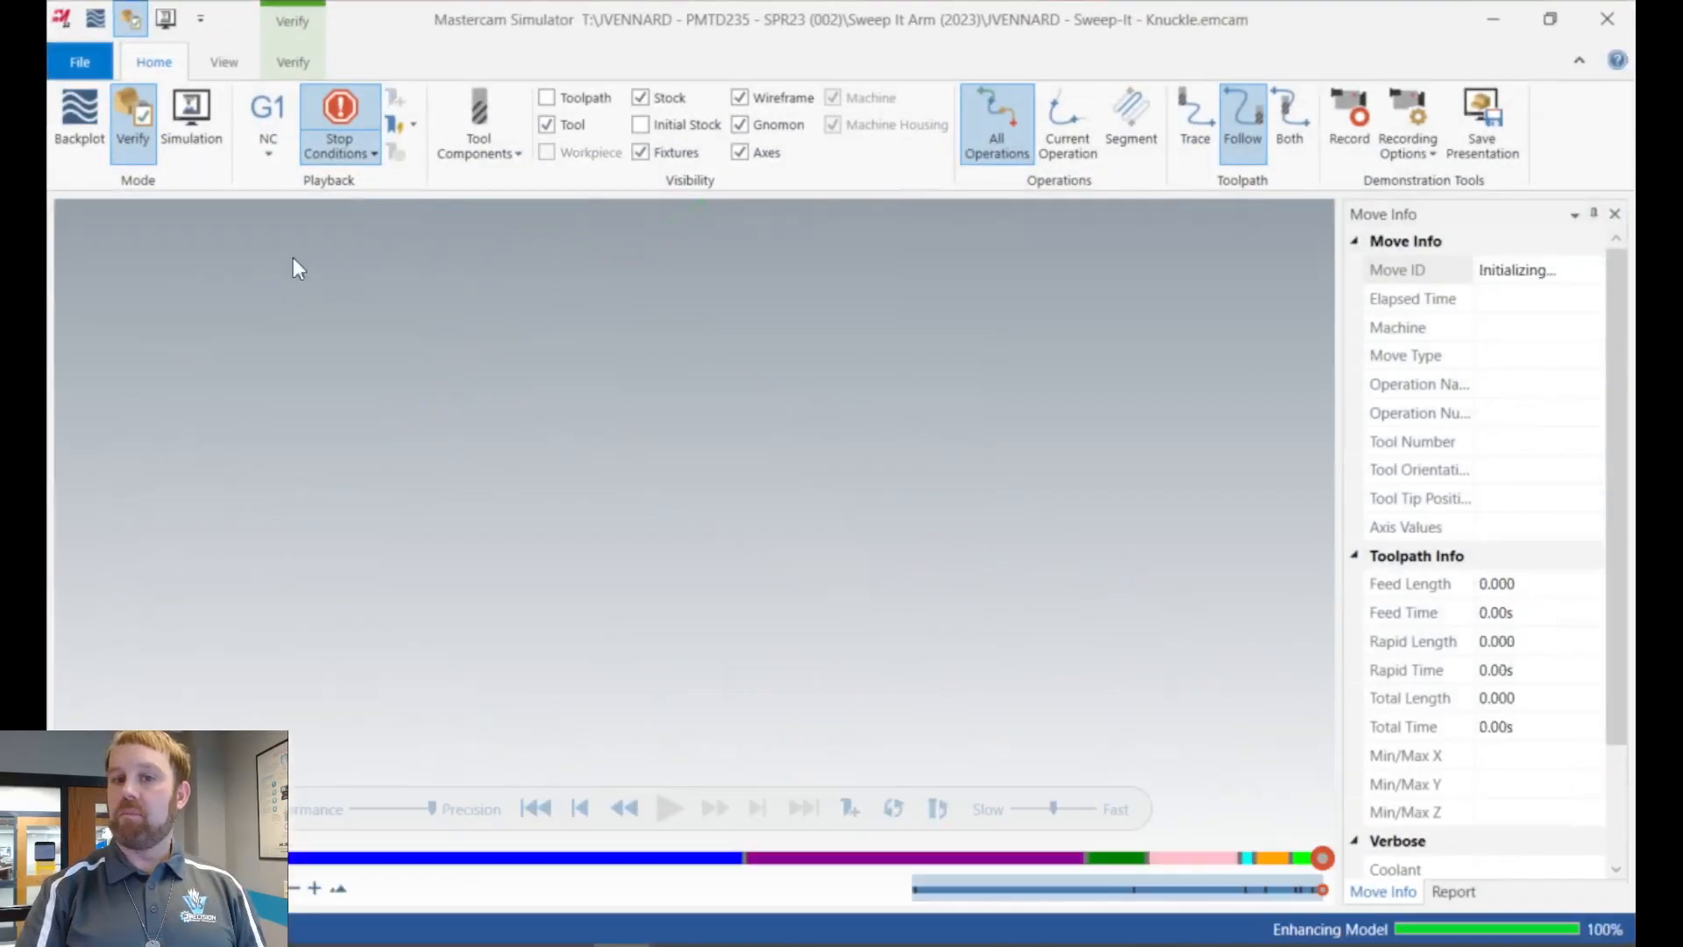
click(669, 808)
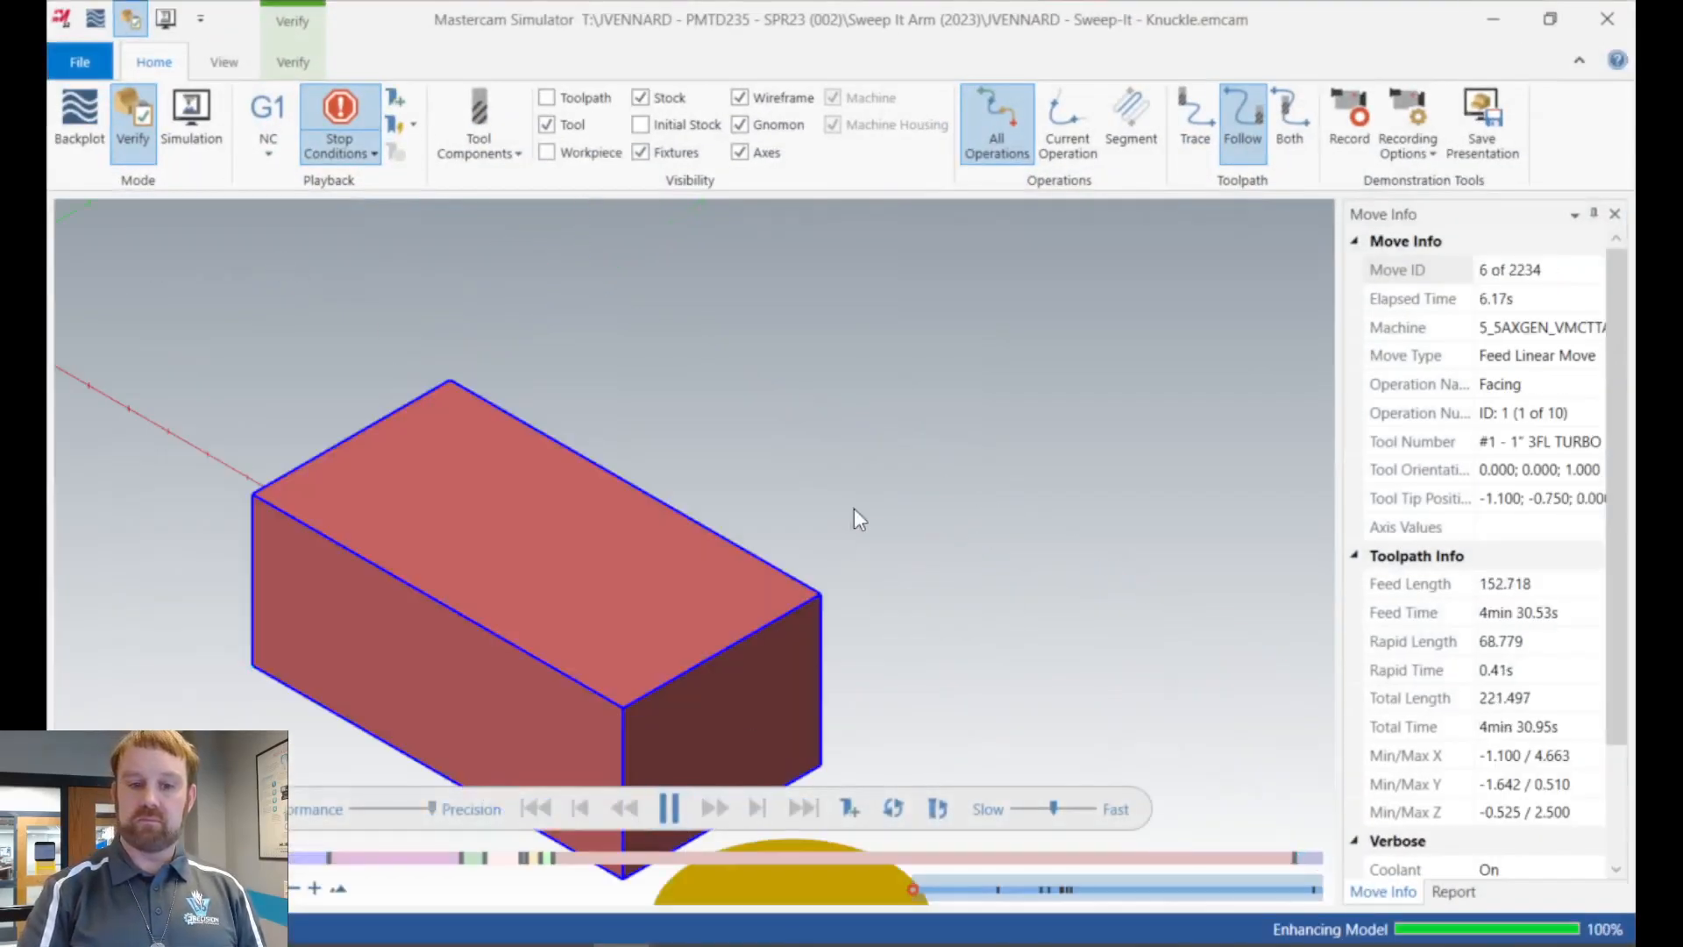
scroll(840, 487, down, 3)
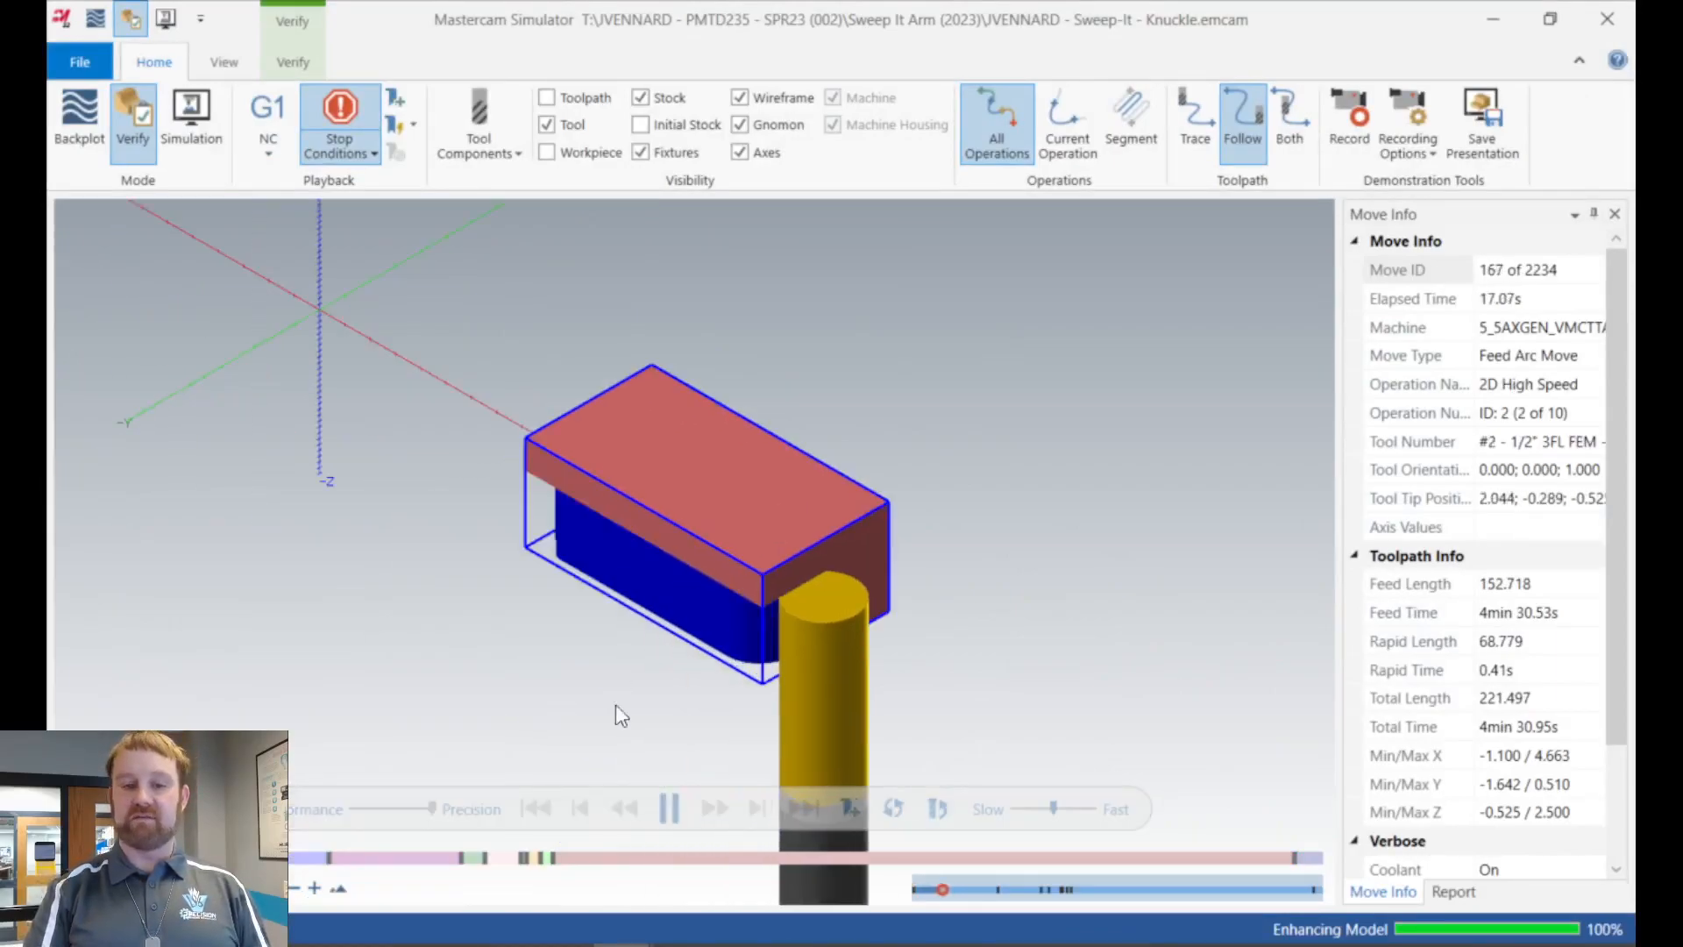
click(1087, 808)
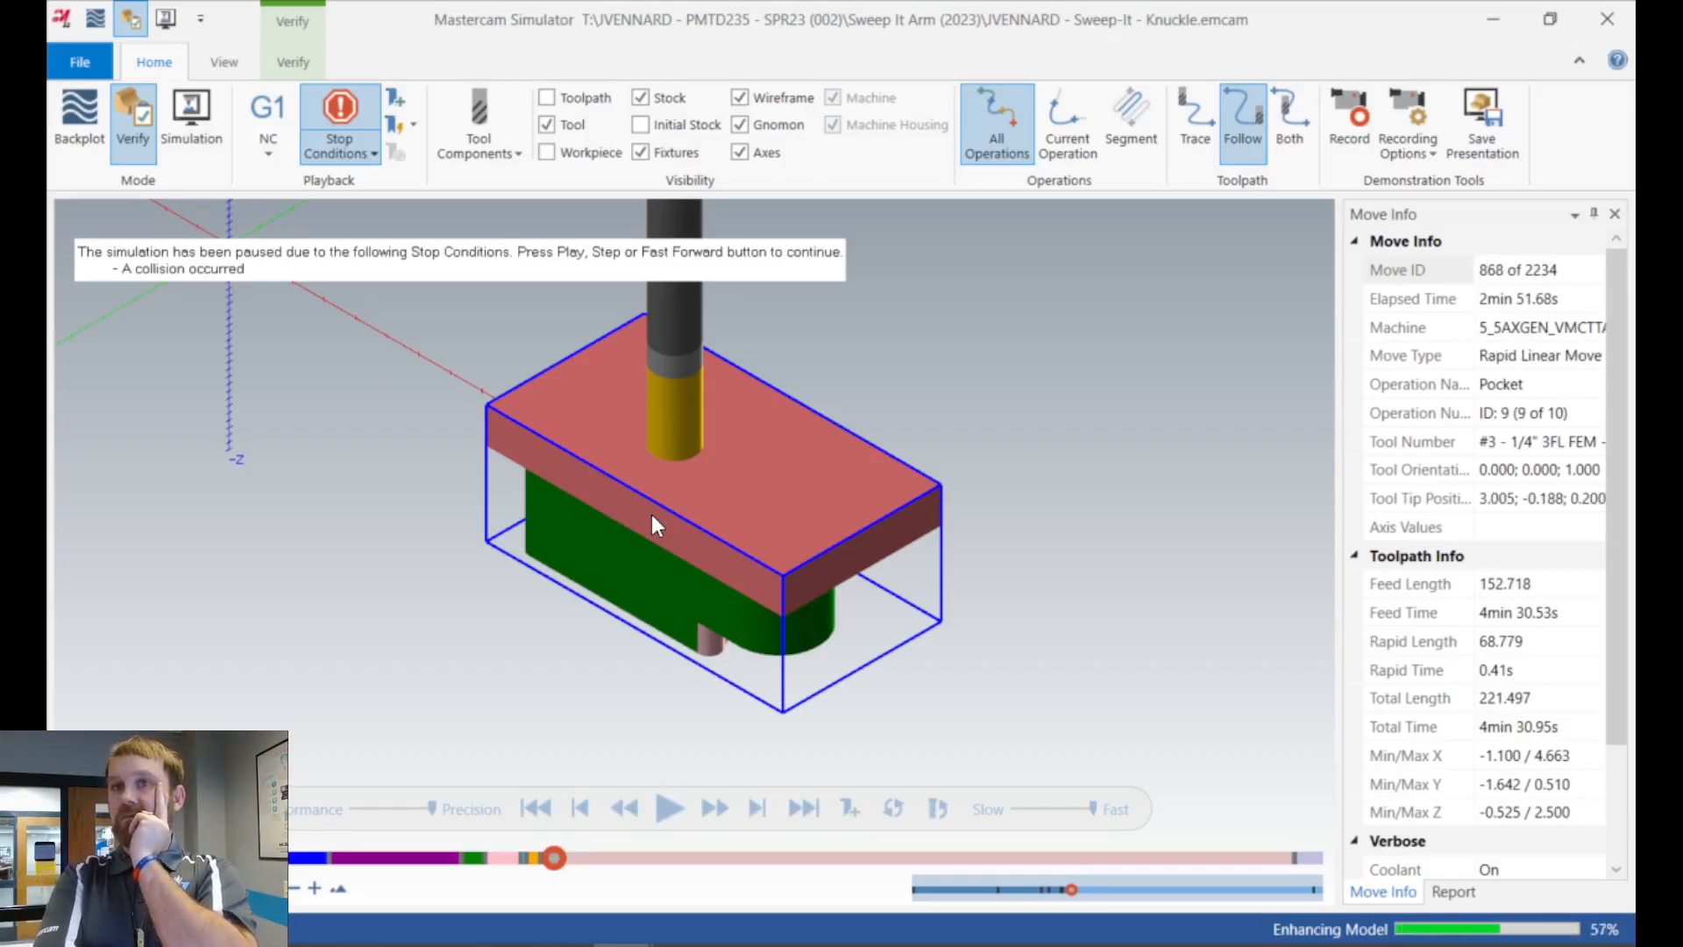
Turn off the Collision stop condition, play the simulation through to the end and return to the toolpath list.
click(339, 151)
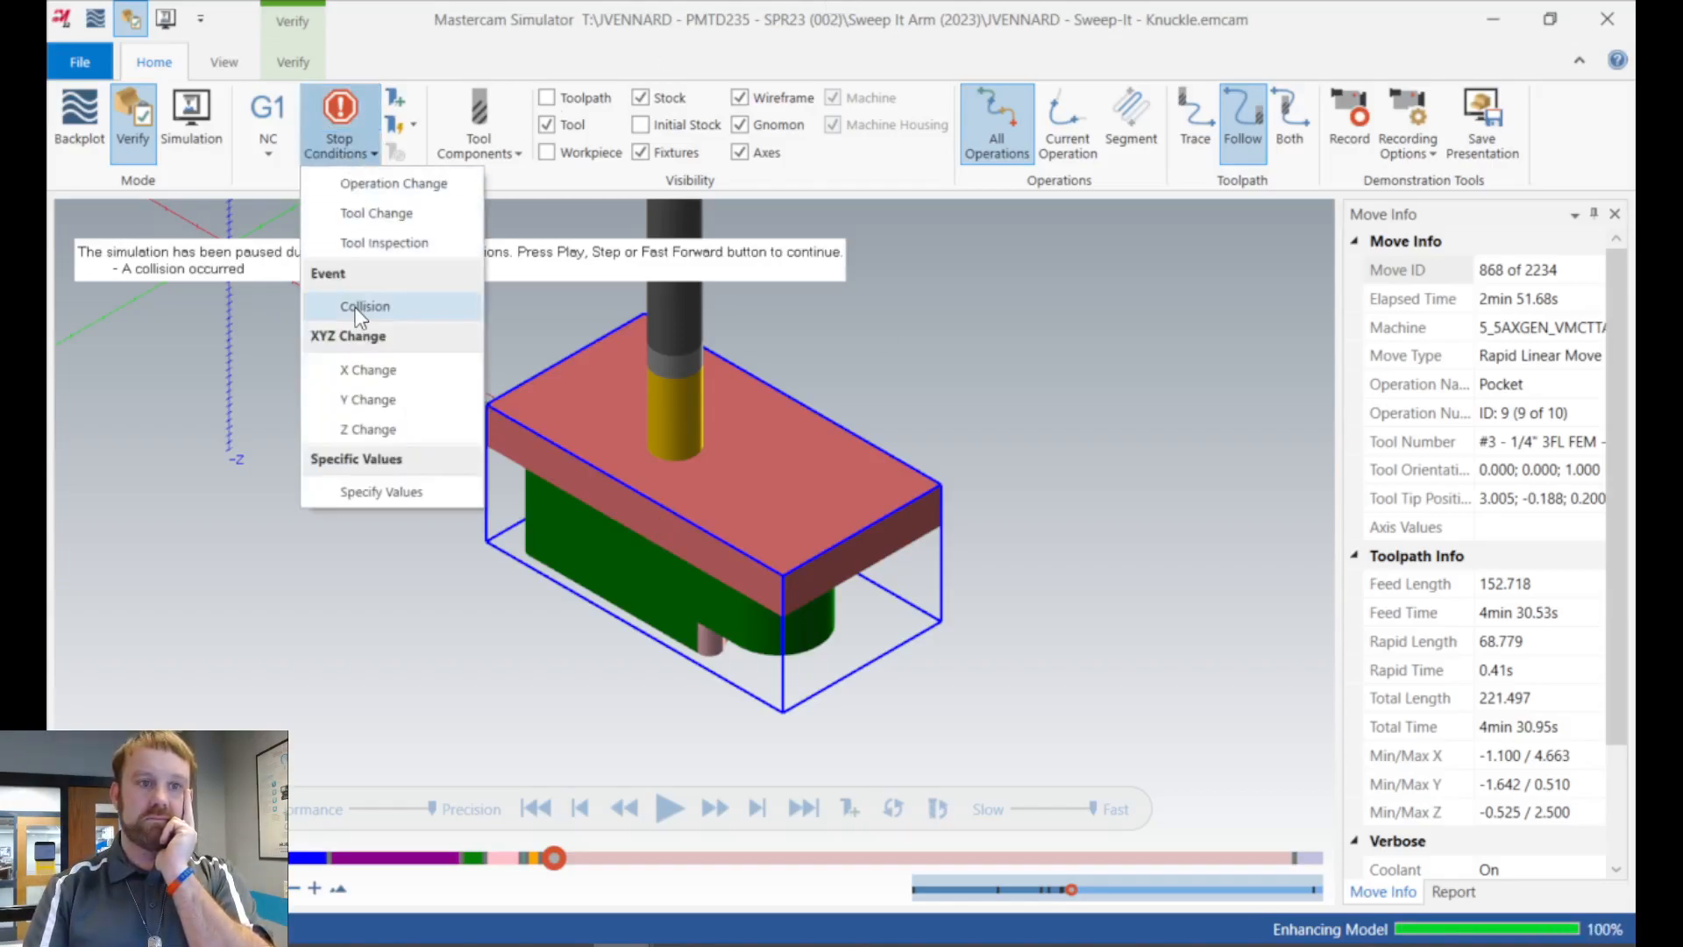
click(678, 812)
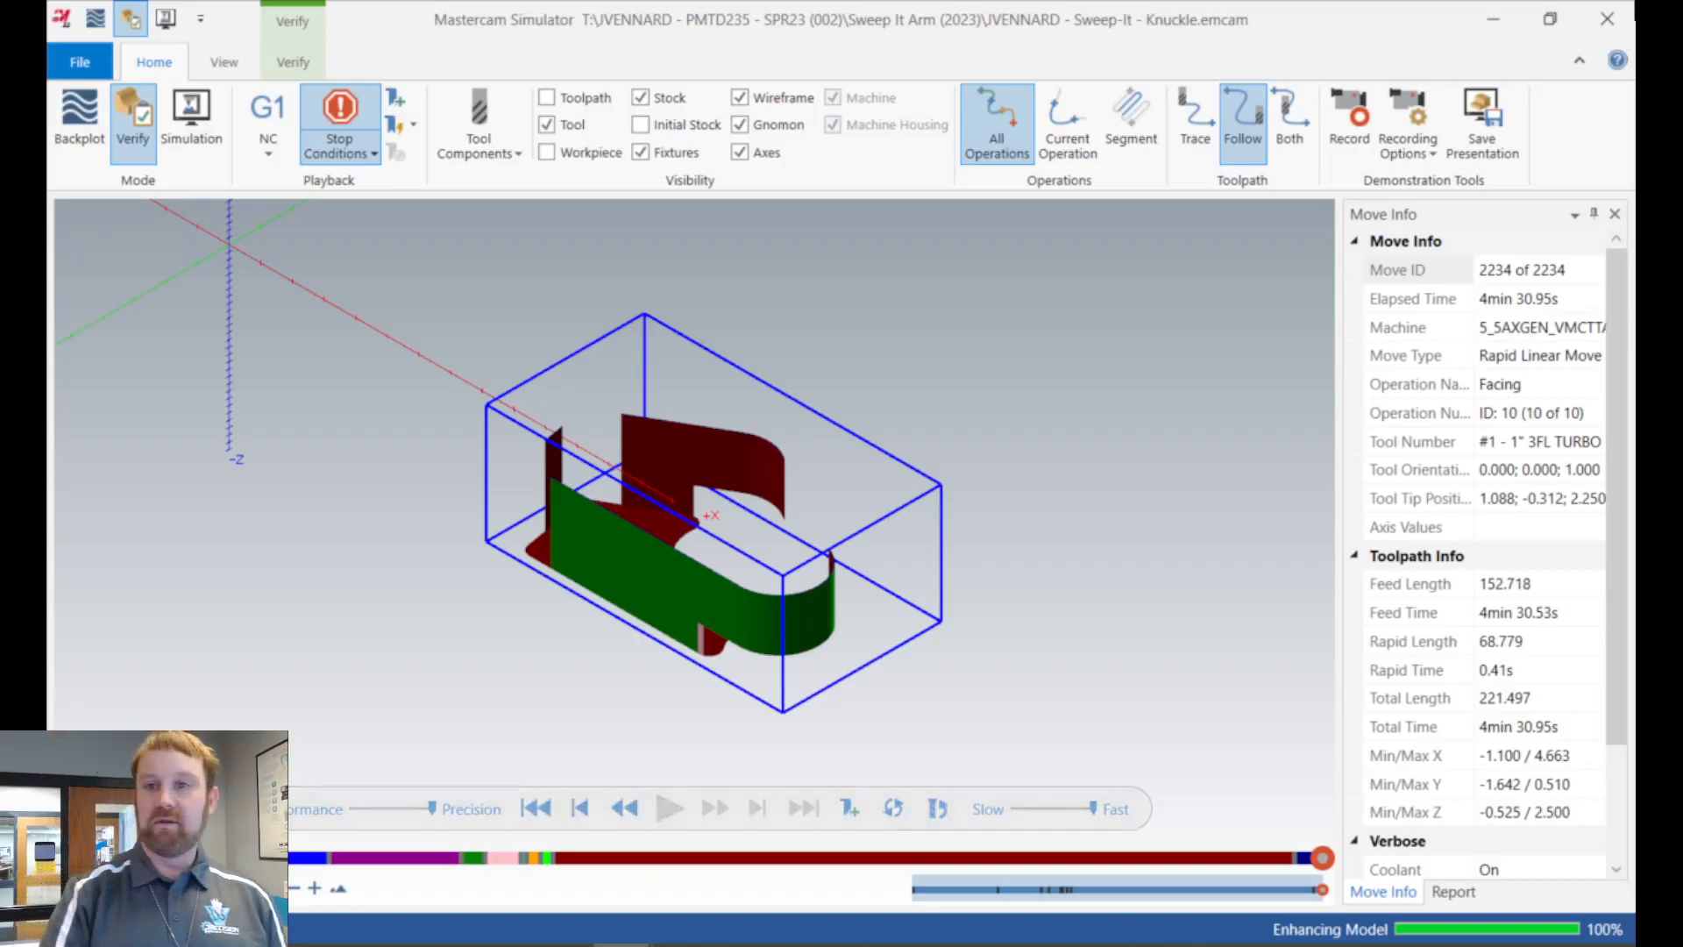
click(1493, 20)
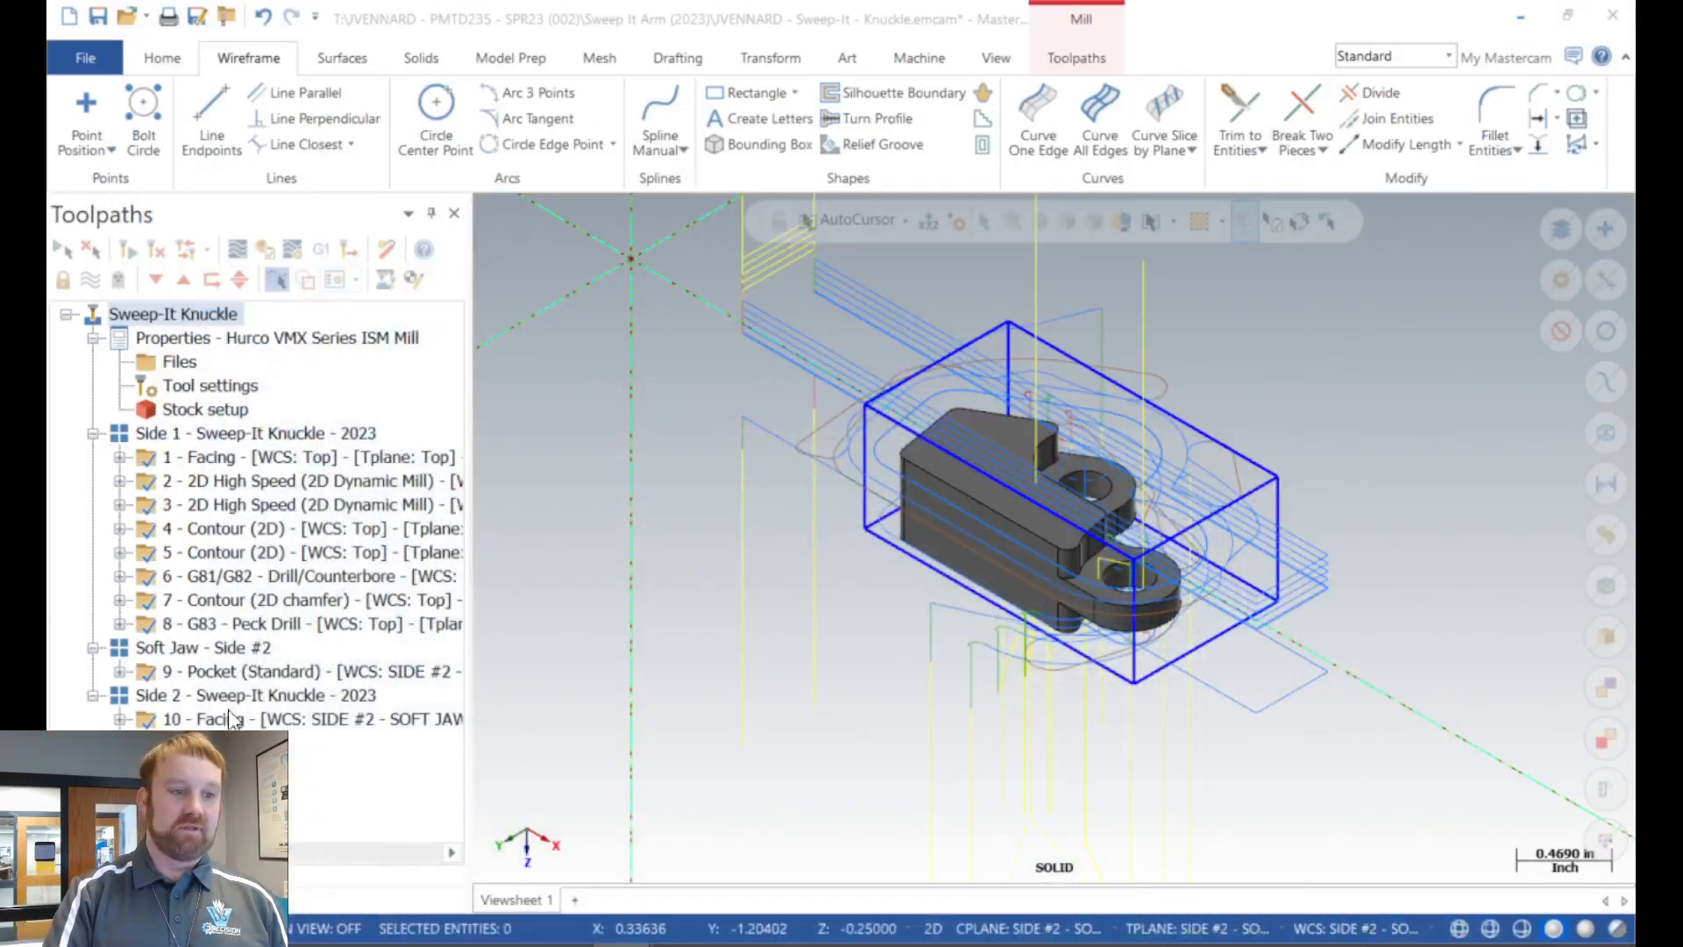
Select all Side 1 operations together with the Side 2 Facing operation, leaving out the soft jaw pocket.
click(199, 698)
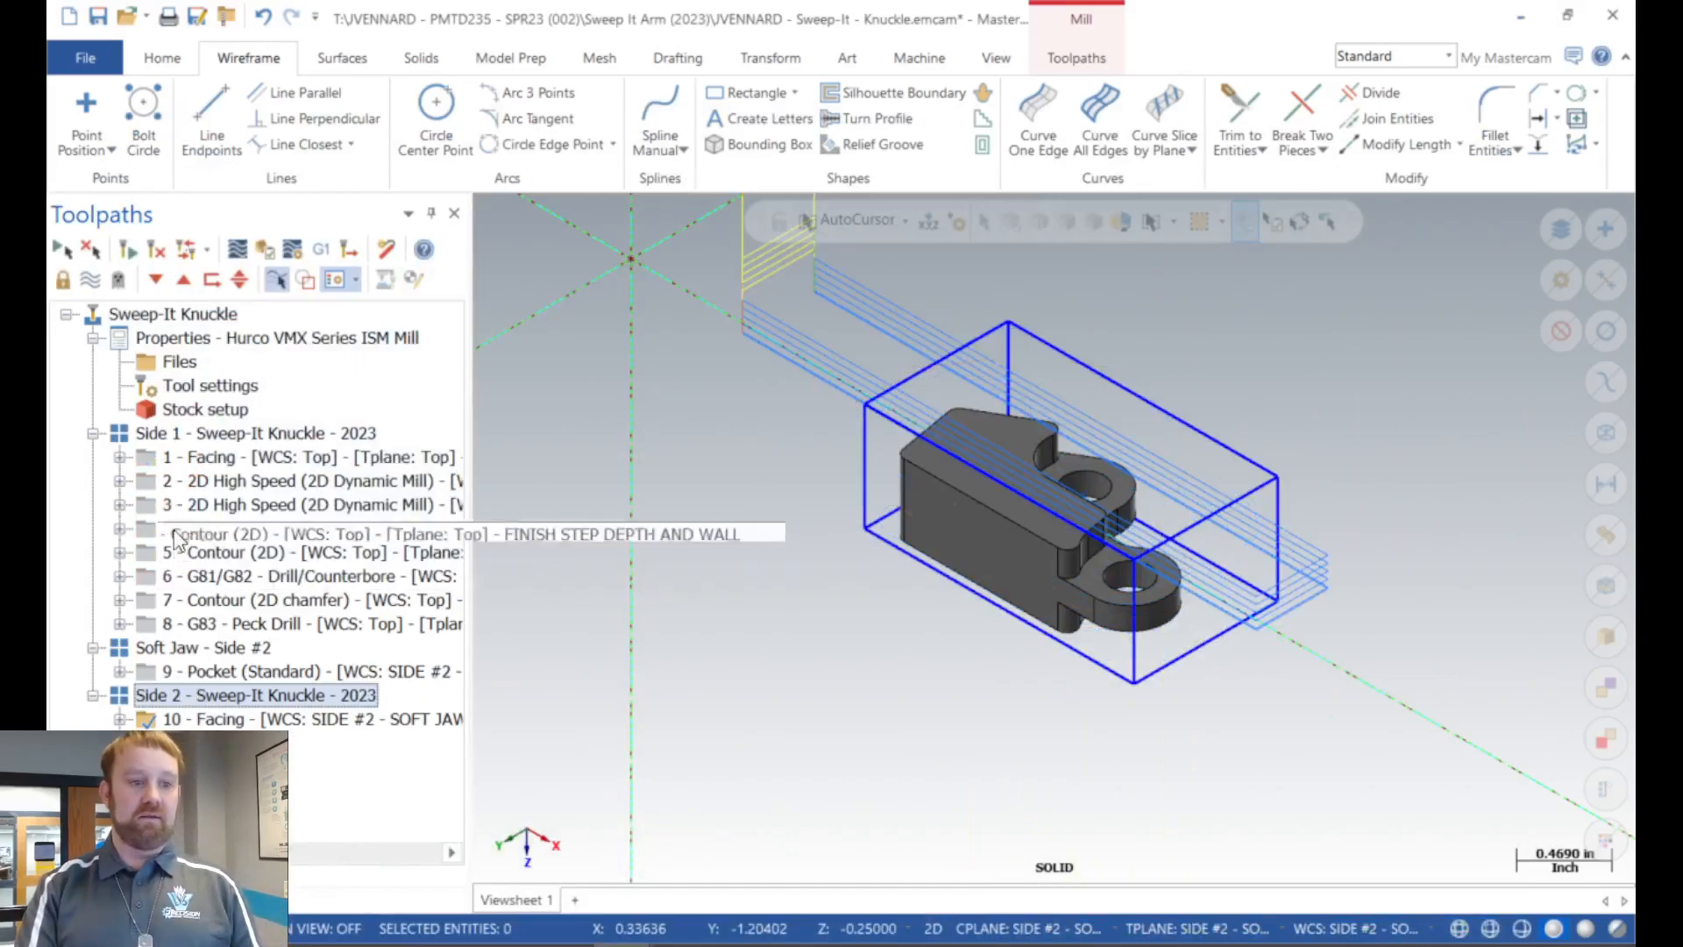
click(186, 436)
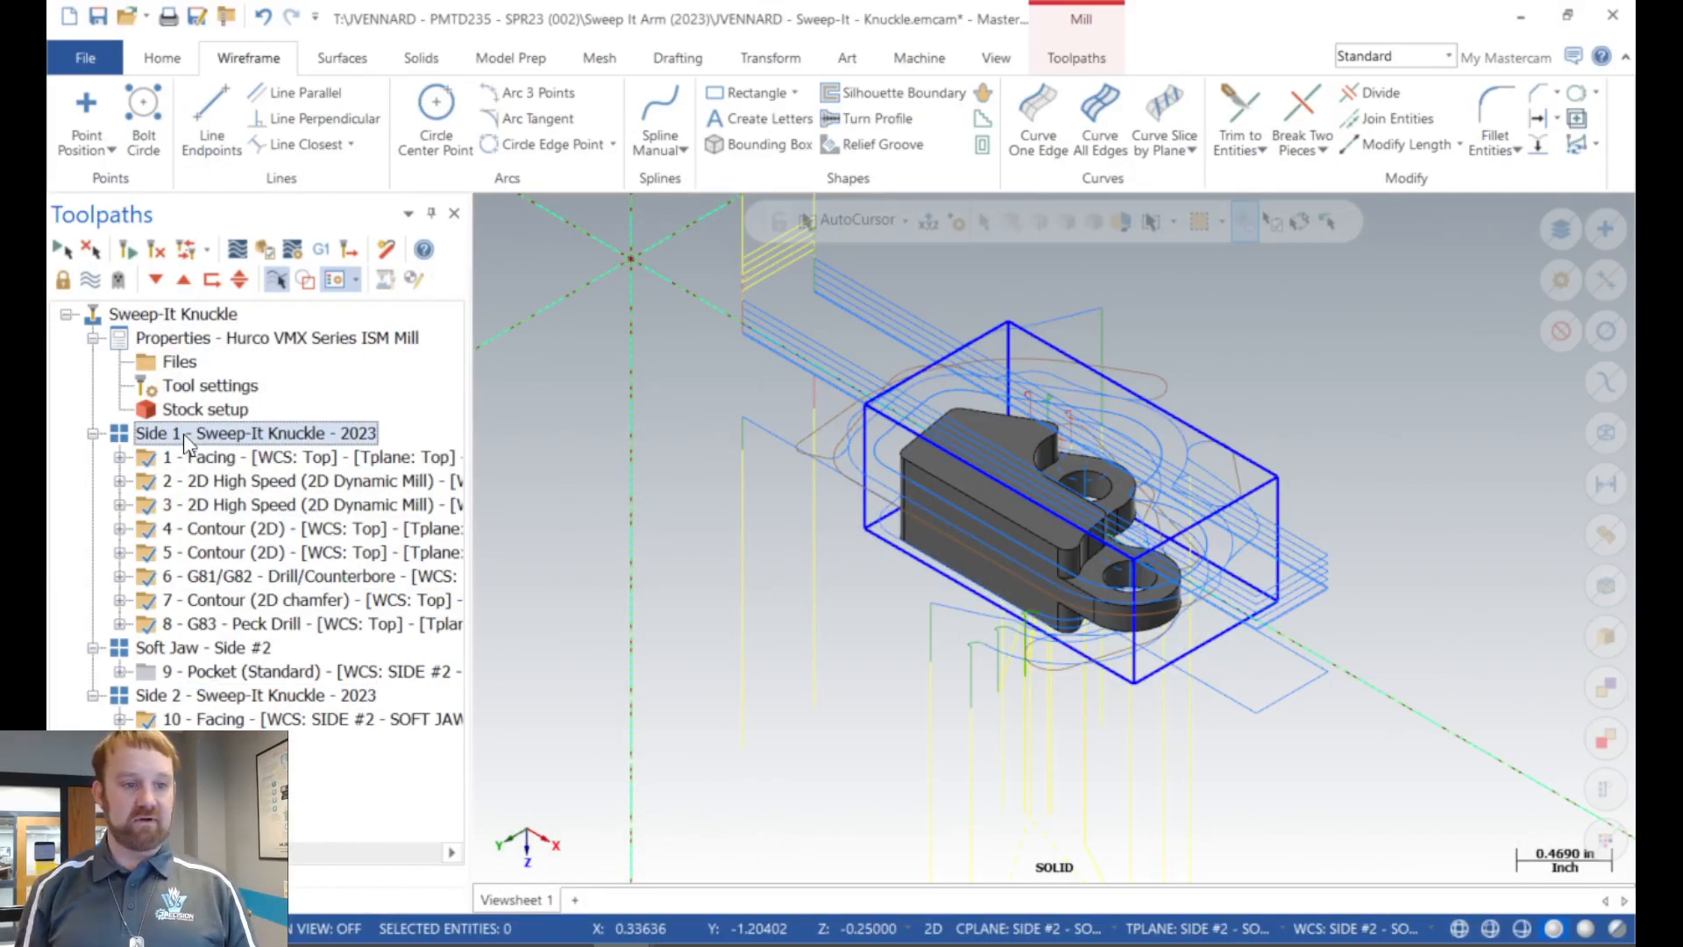
click(186, 435)
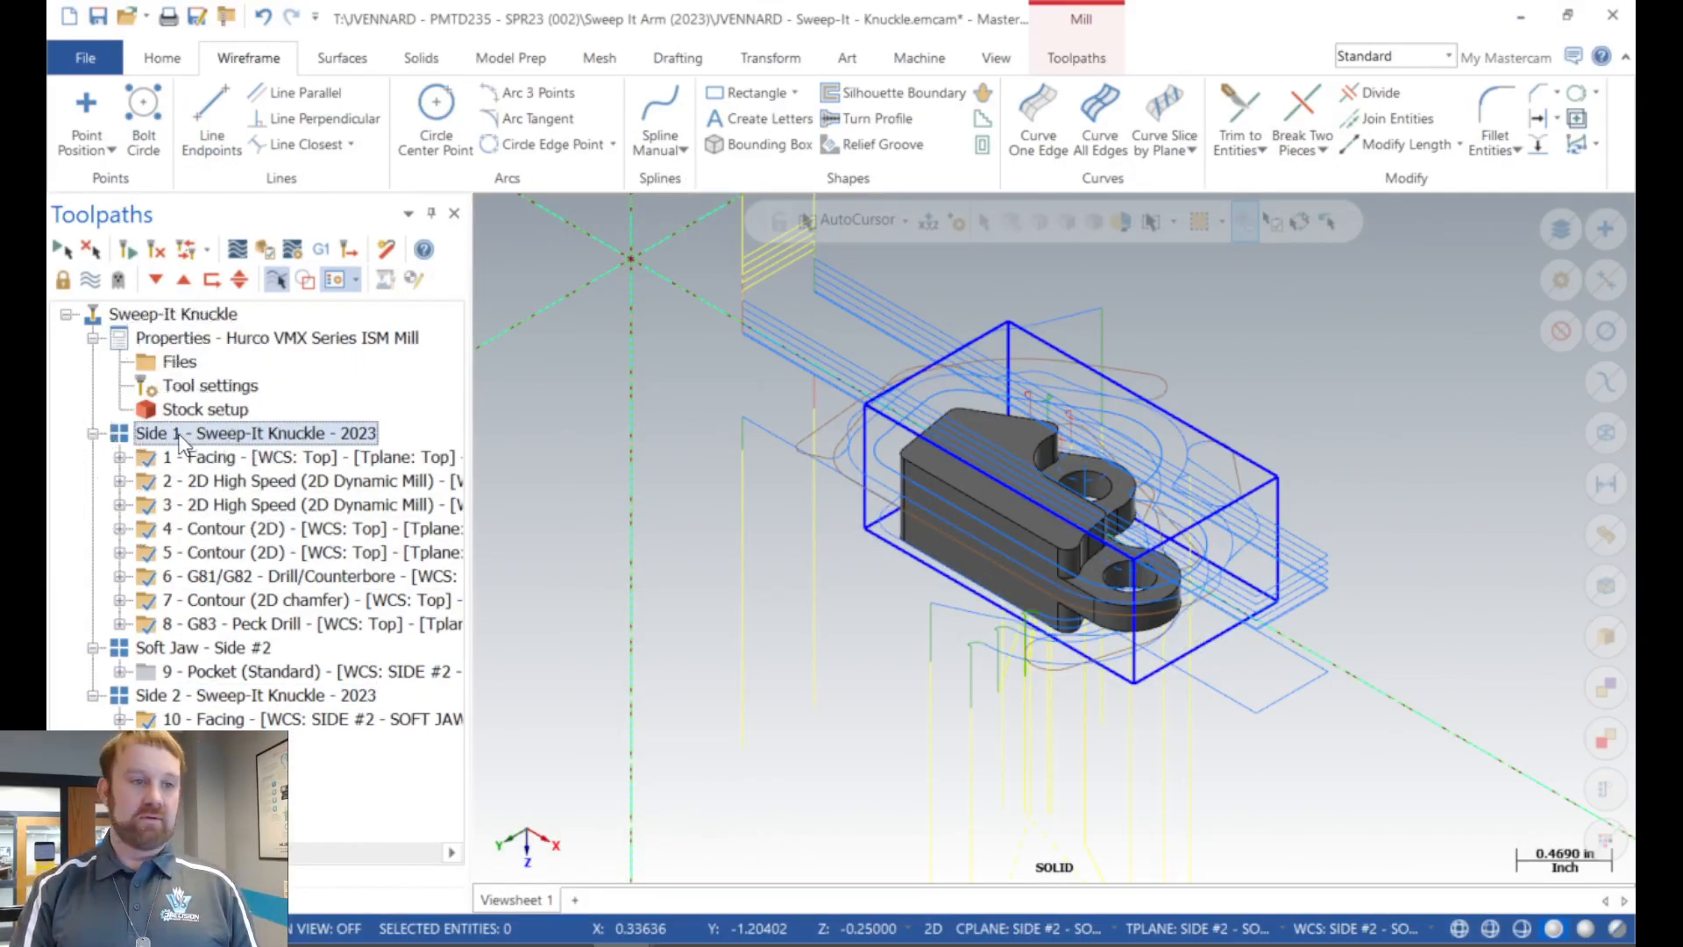
click(175, 719)
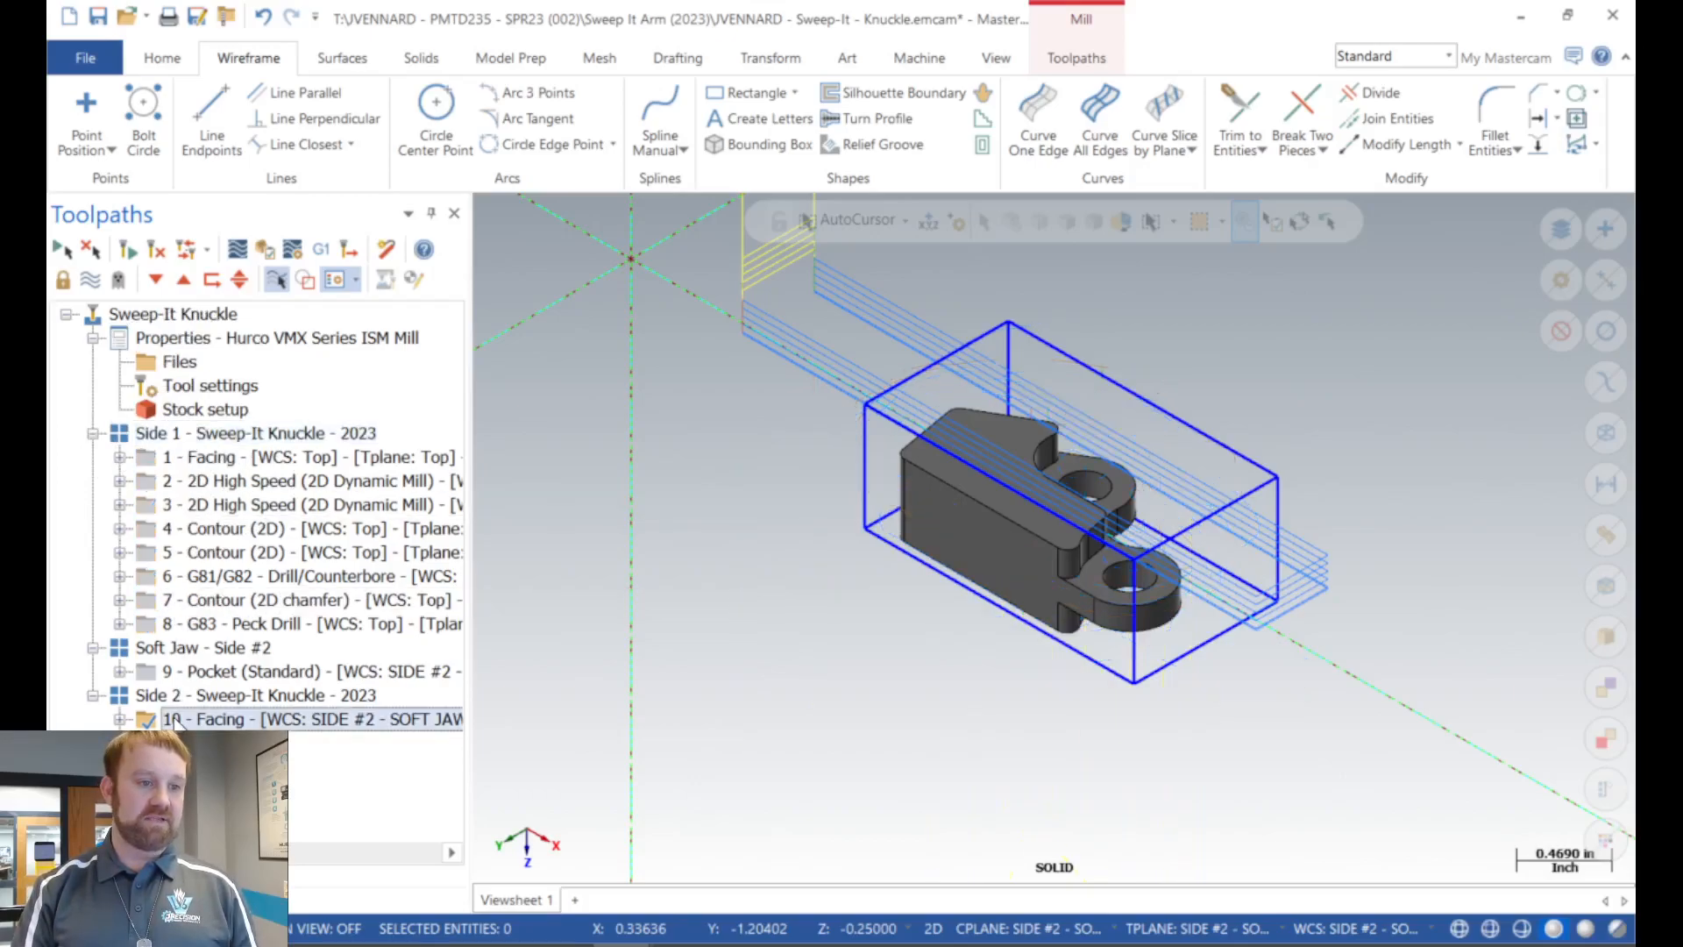
click(179, 441)
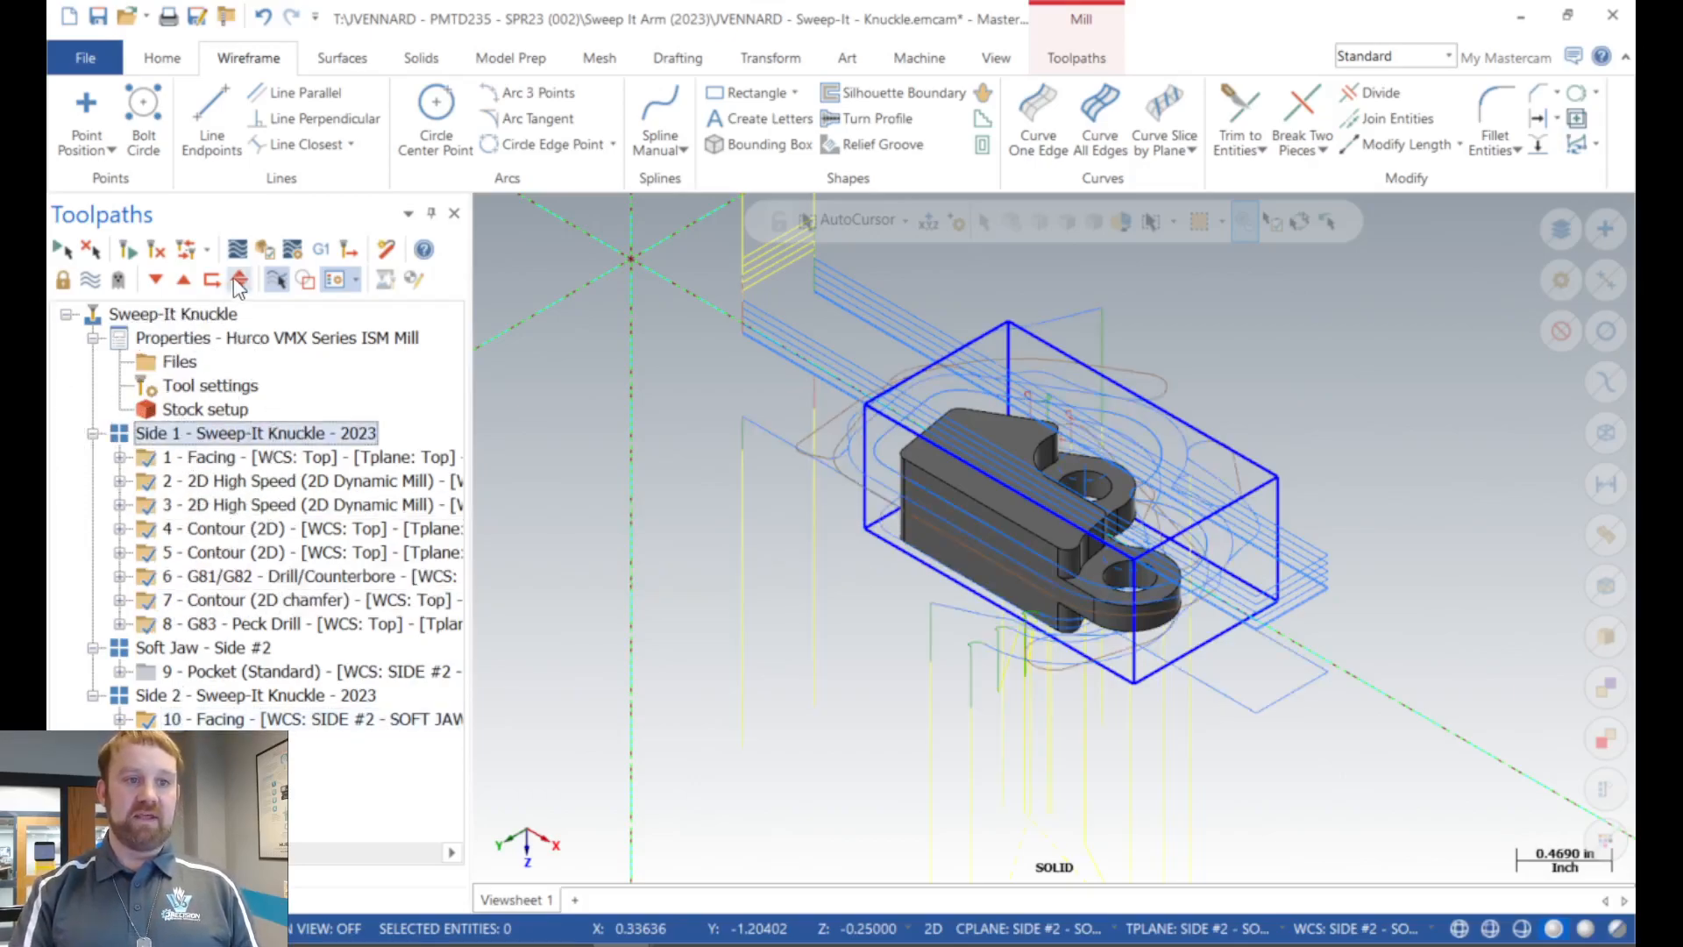
Verify the selected Side 1 and Side 2 operations, examine the machined part and return to the toolpath list.
click(266, 251)
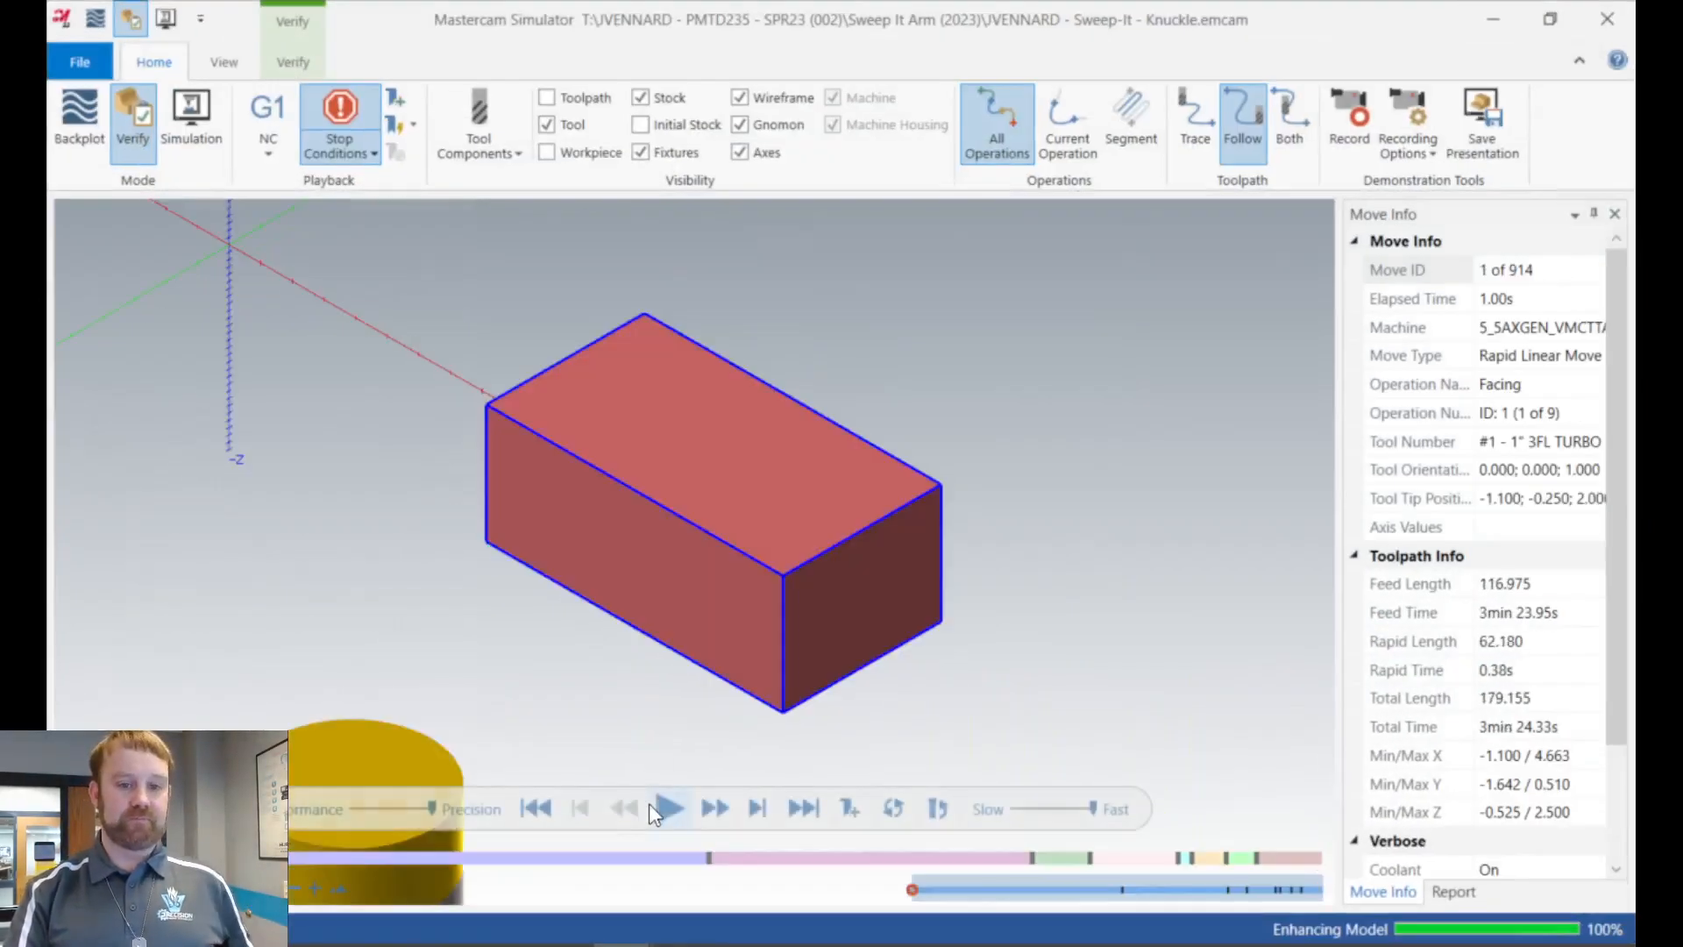
click(667, 814)
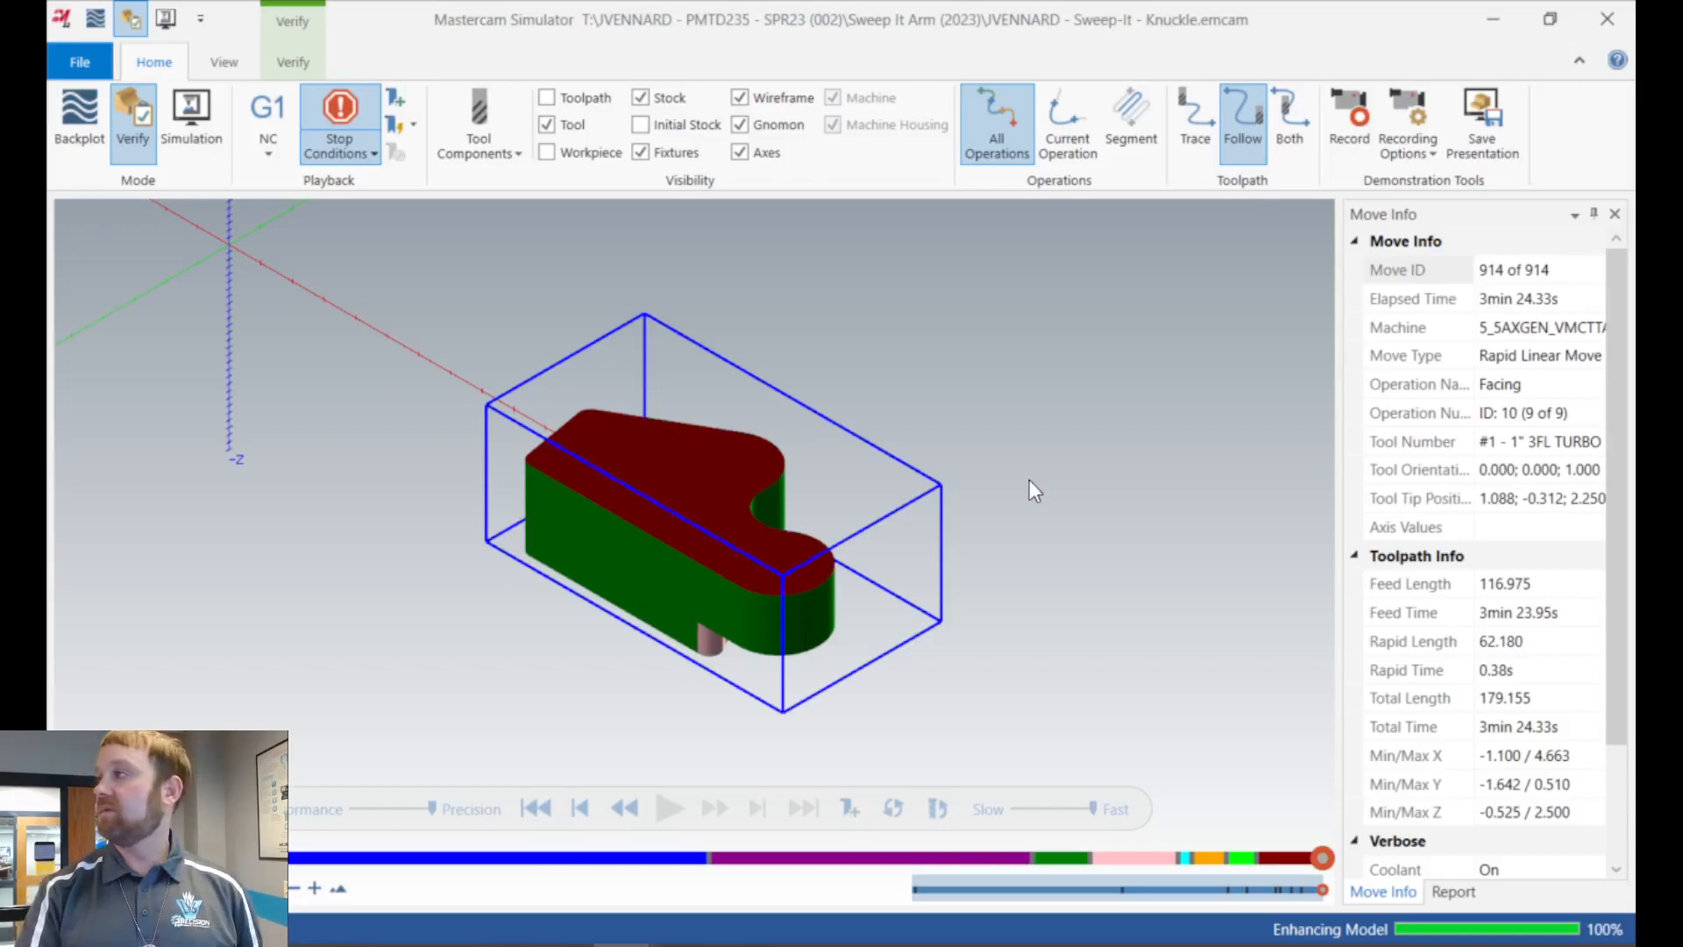
scroll(960, 463, down, 5)
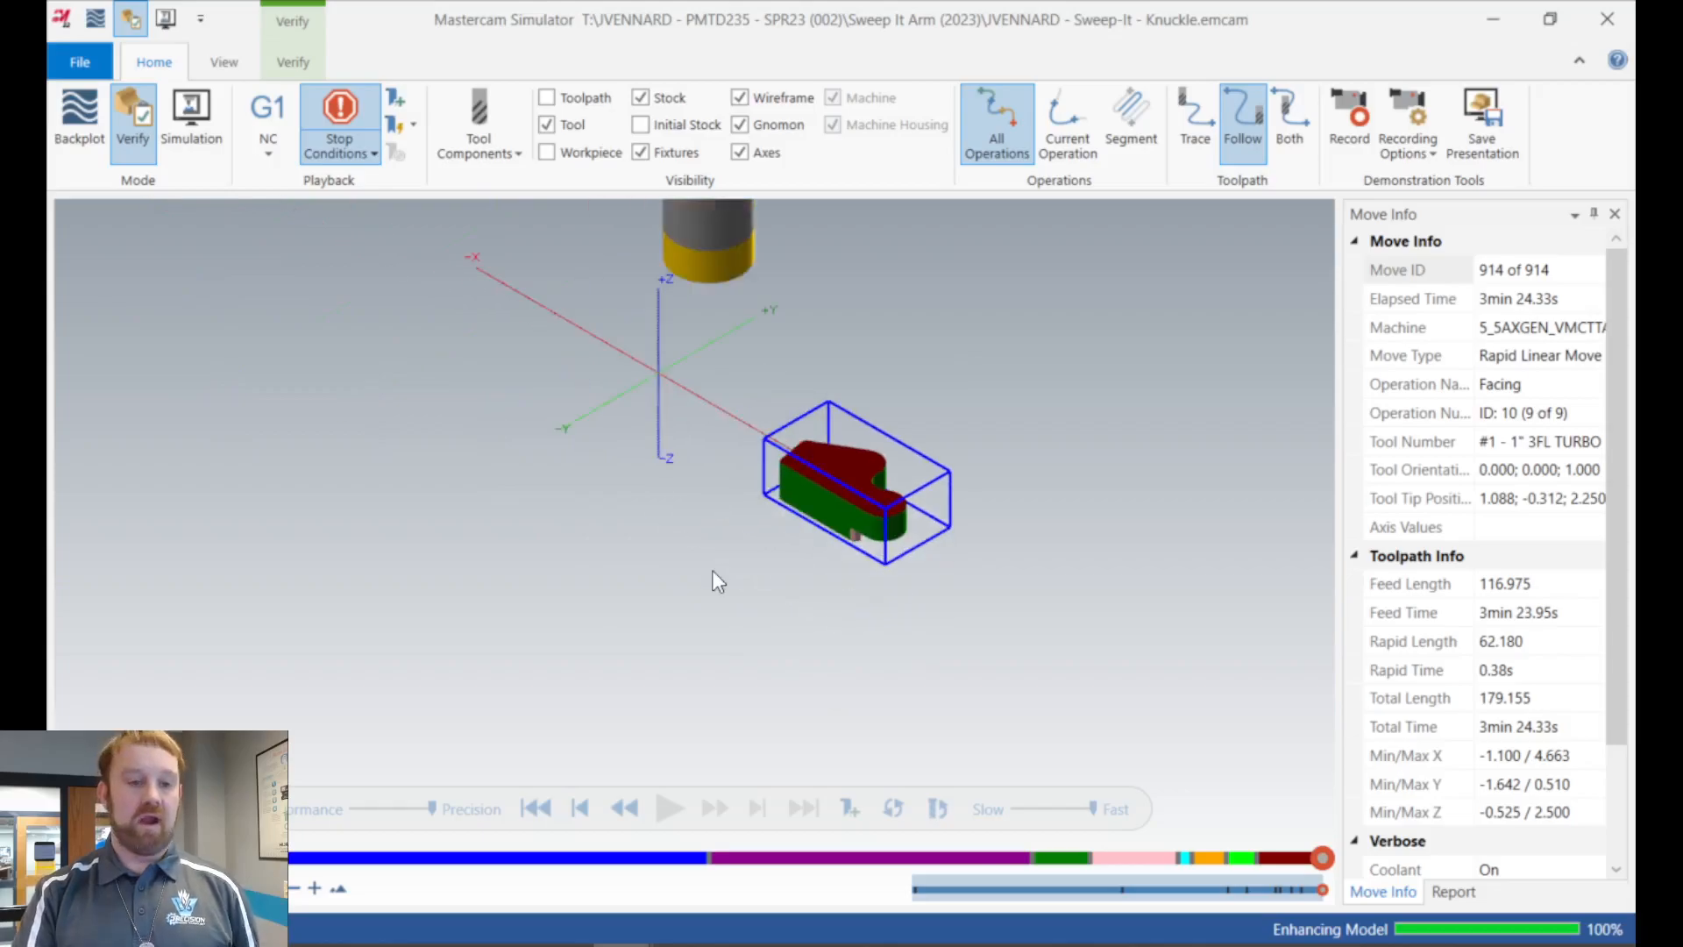
click(1491, 20)
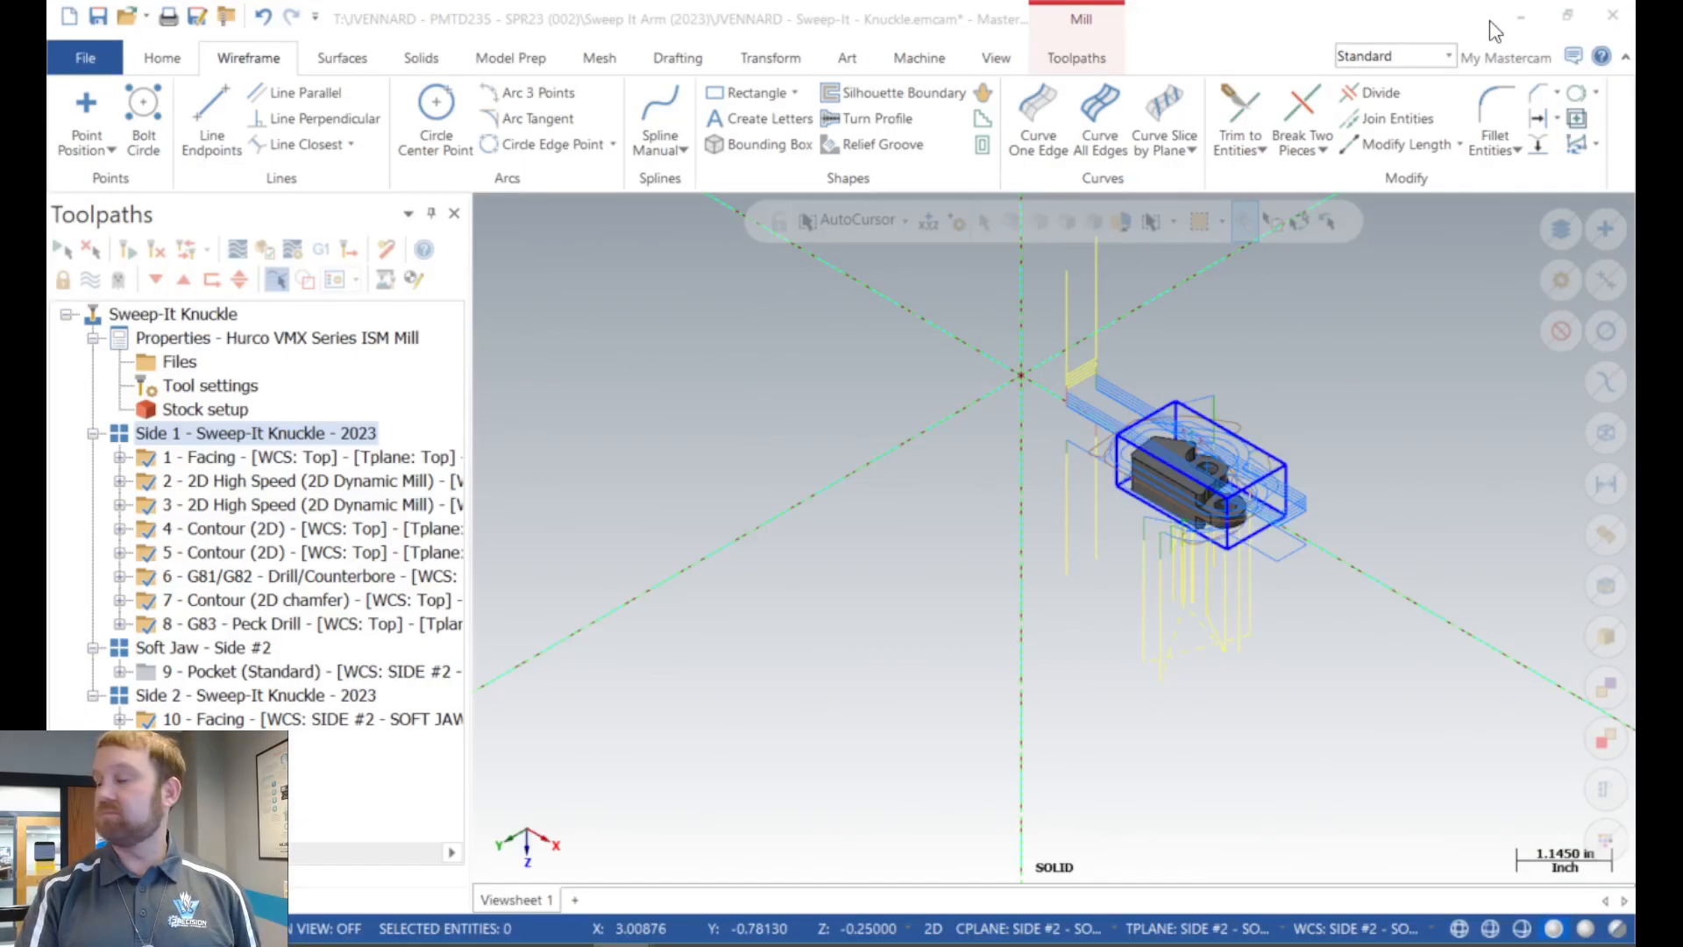
Try different combined selections of the Side 1, Soft Jaw and Side 2 toolpath groups, finishing with all three selected.
click(312, 719)
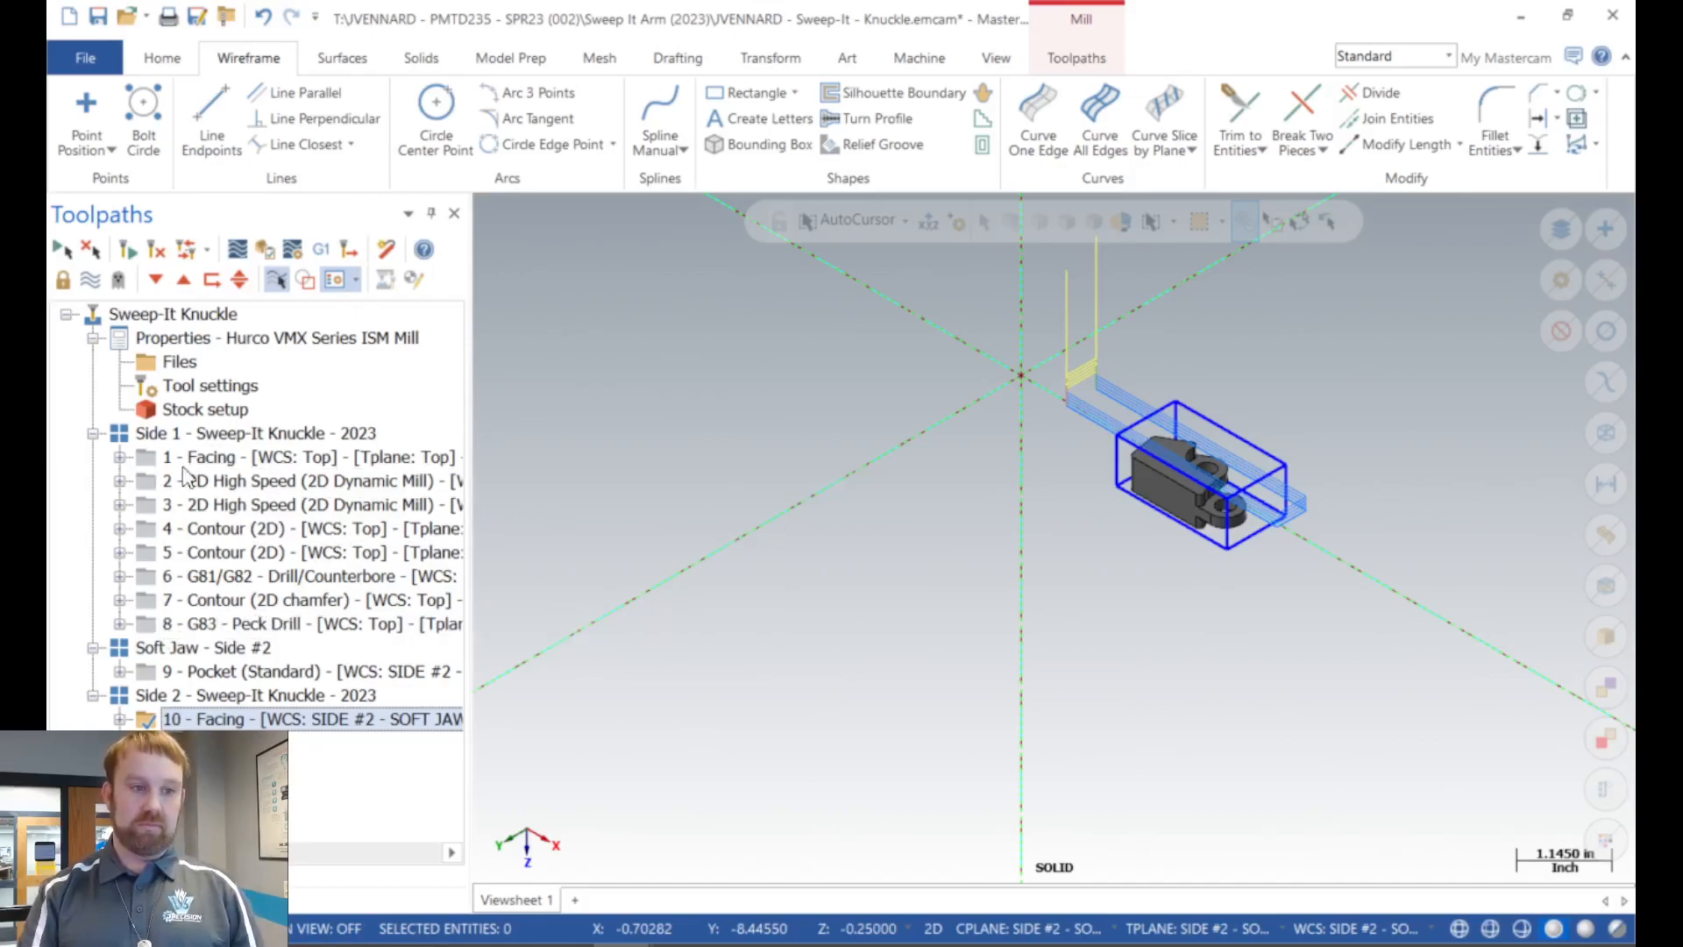
click(189, 434)
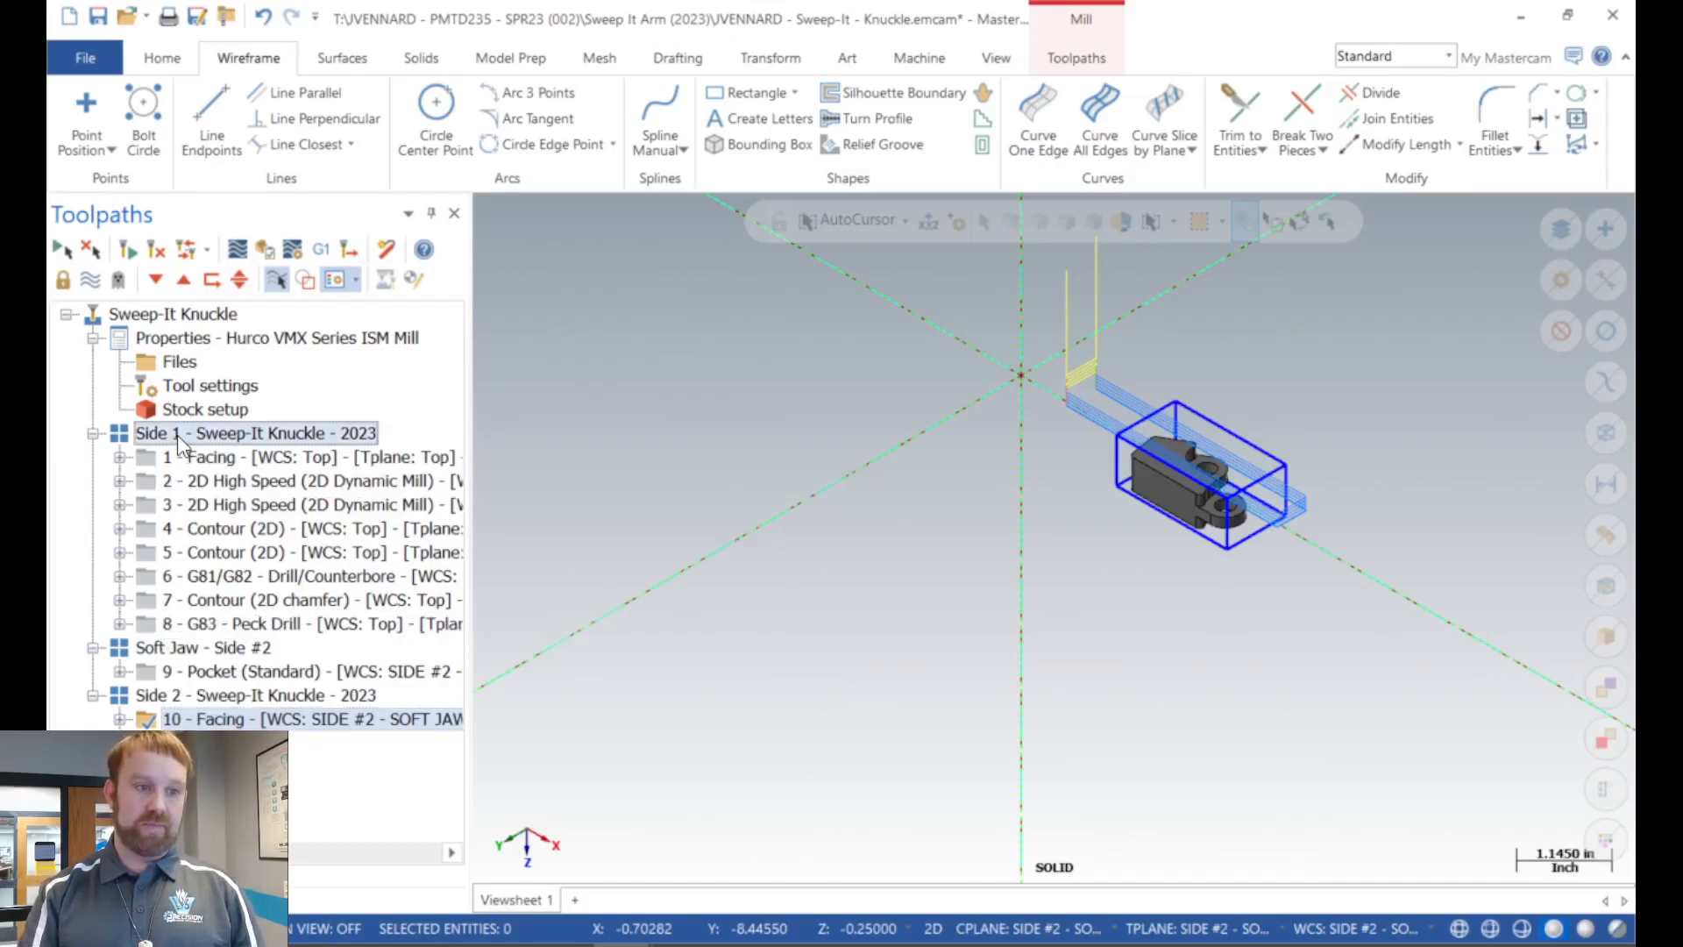
click(175, 649)
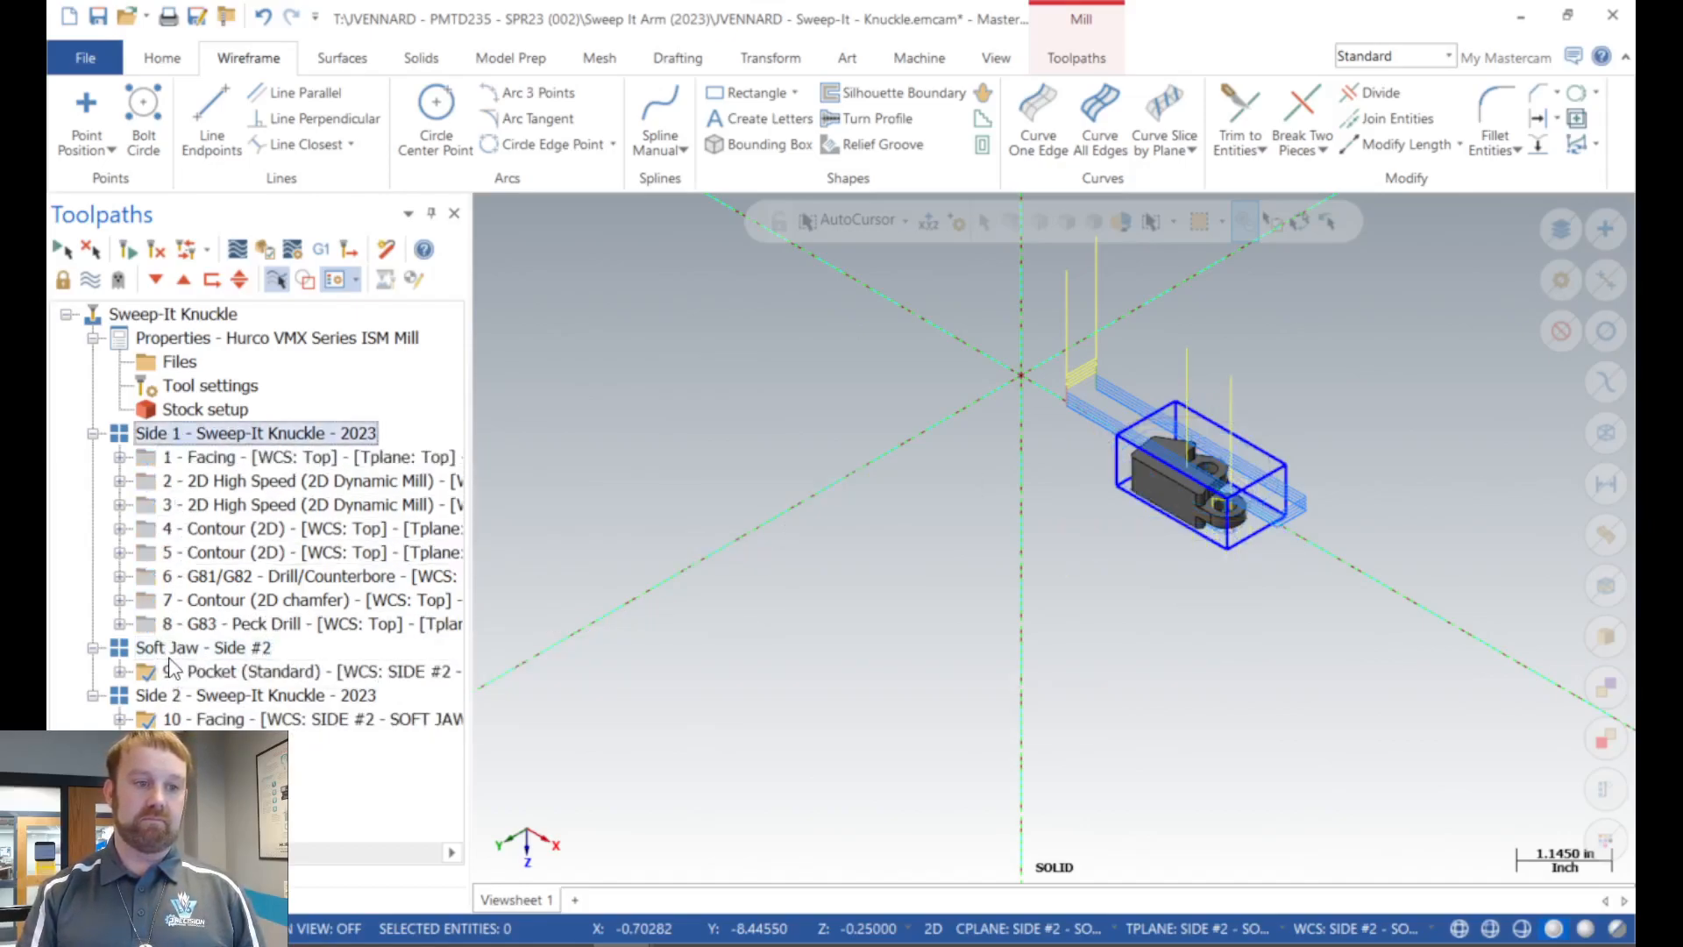
click(169, 438)
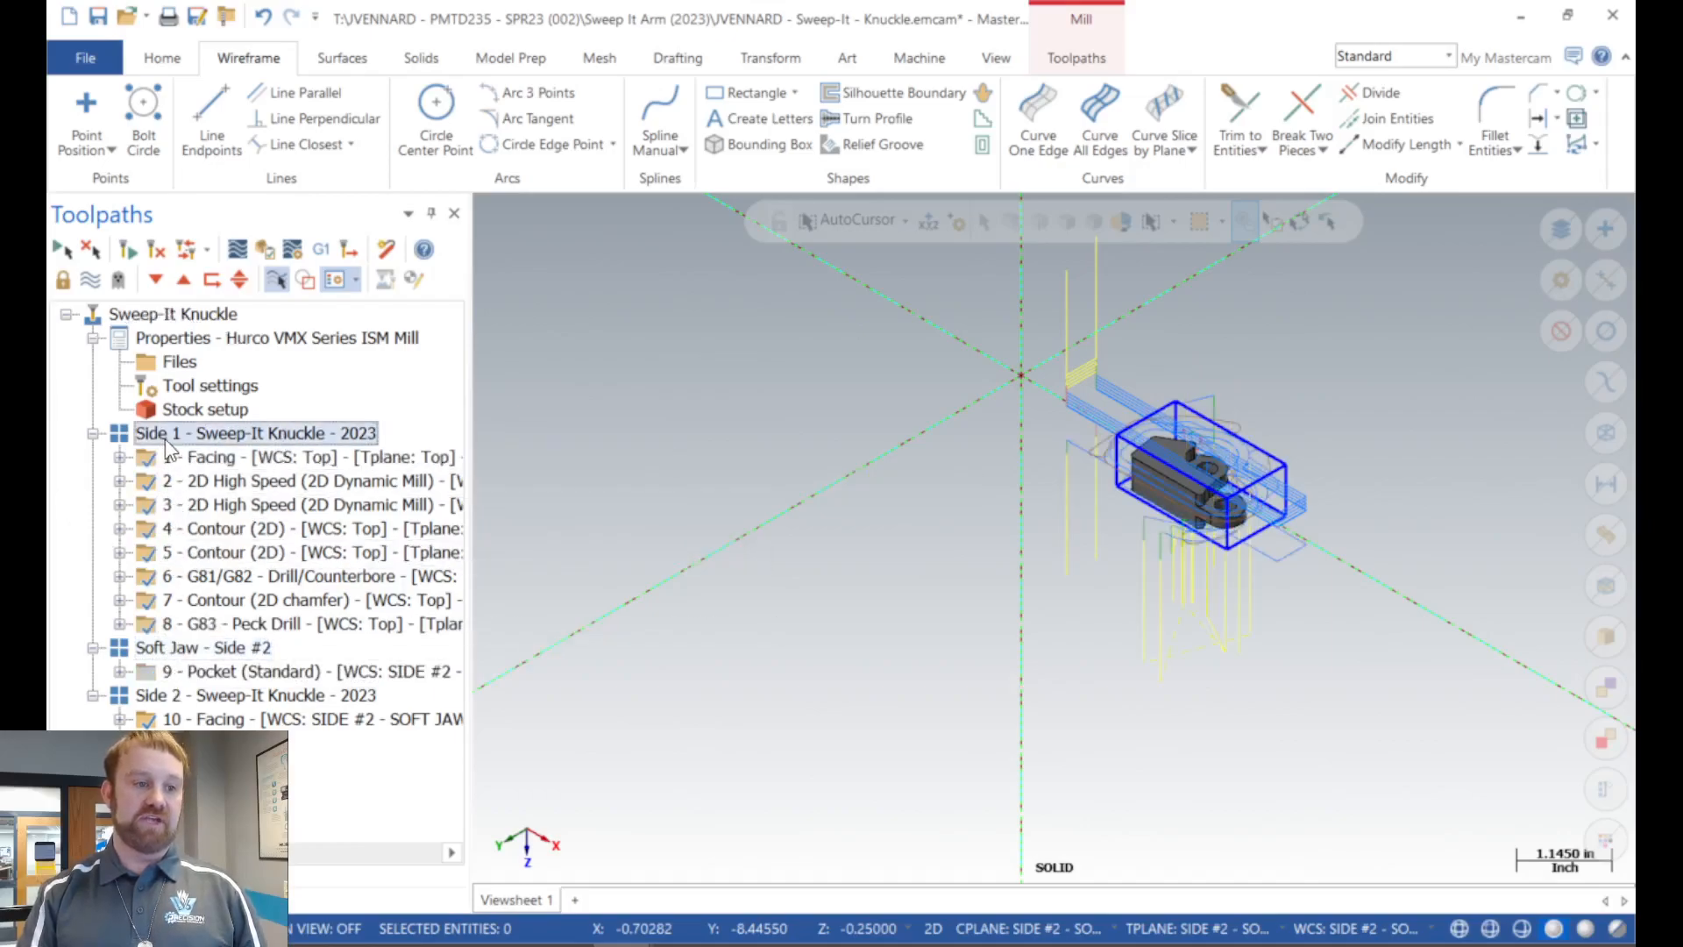
click(175, 649)
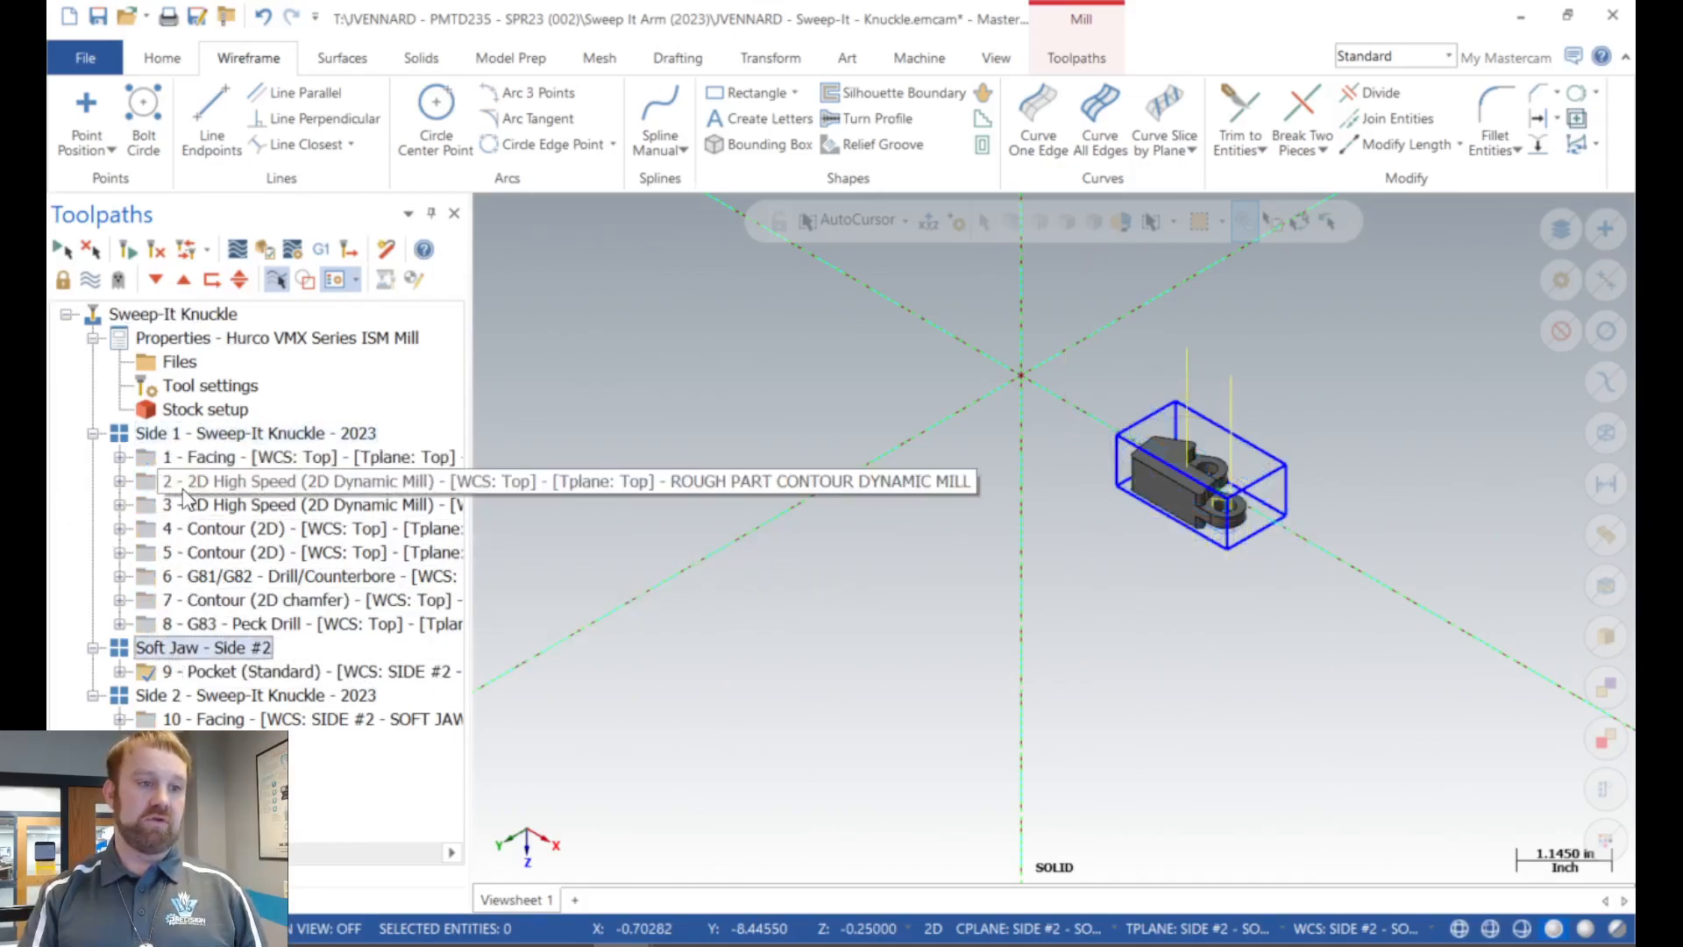
click(176, 435)
ctrl+click(178, 695)
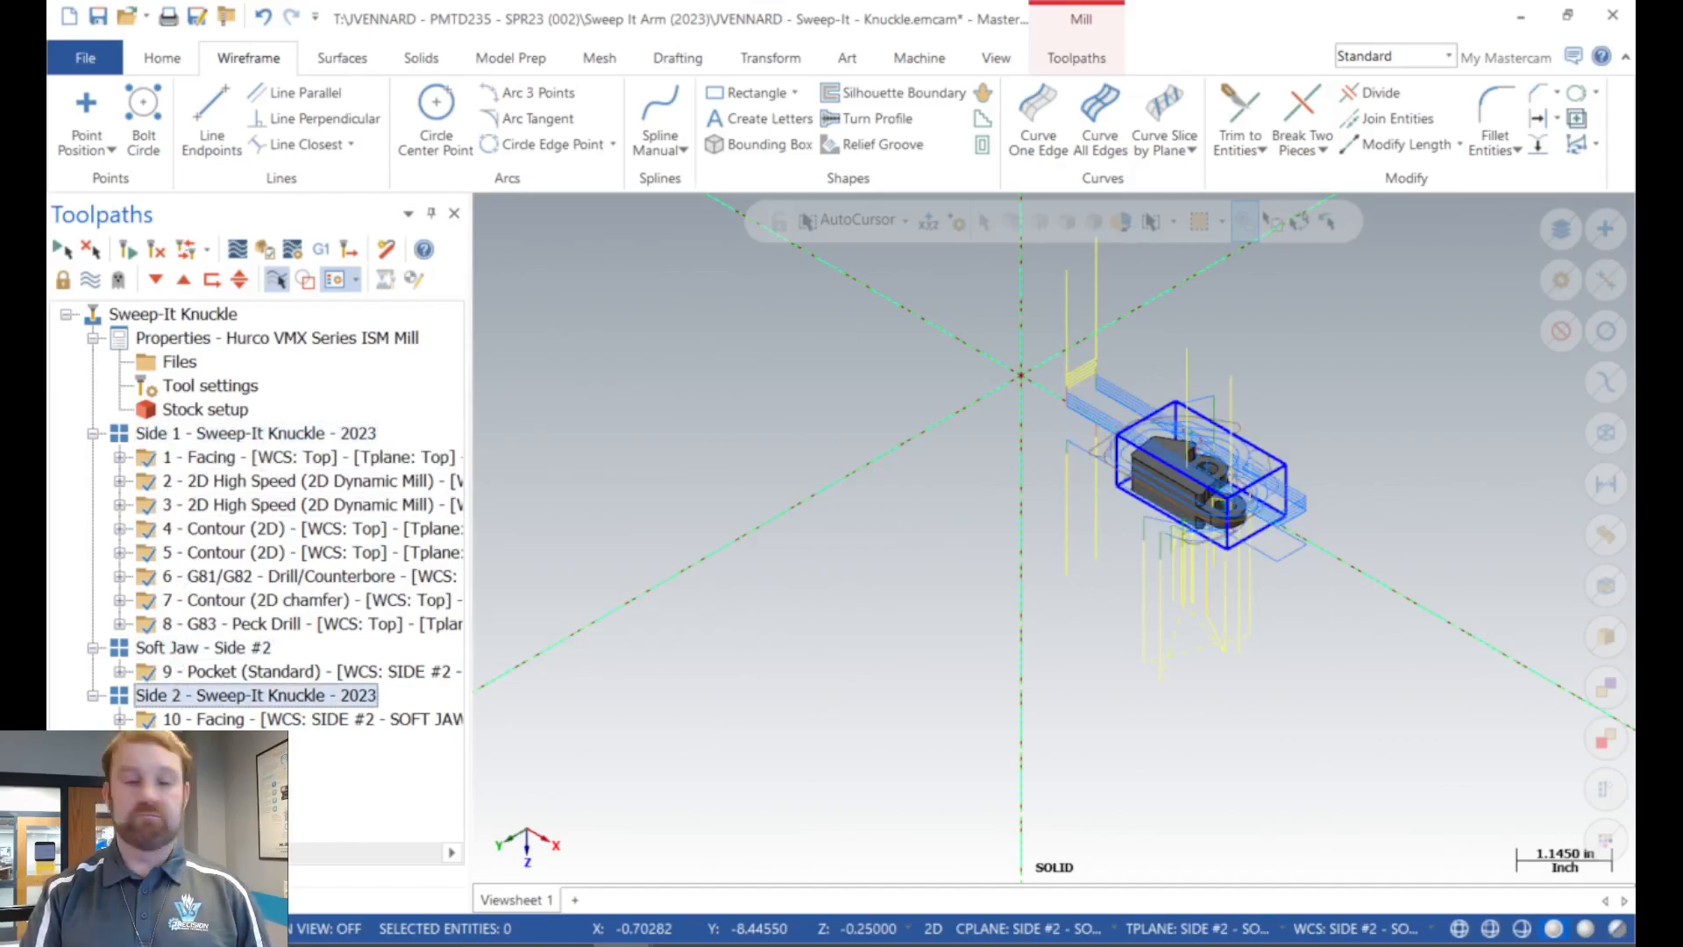
Select only the Side 2 Facing operation to show its toolpath over the knuckle.
click(298, 719)
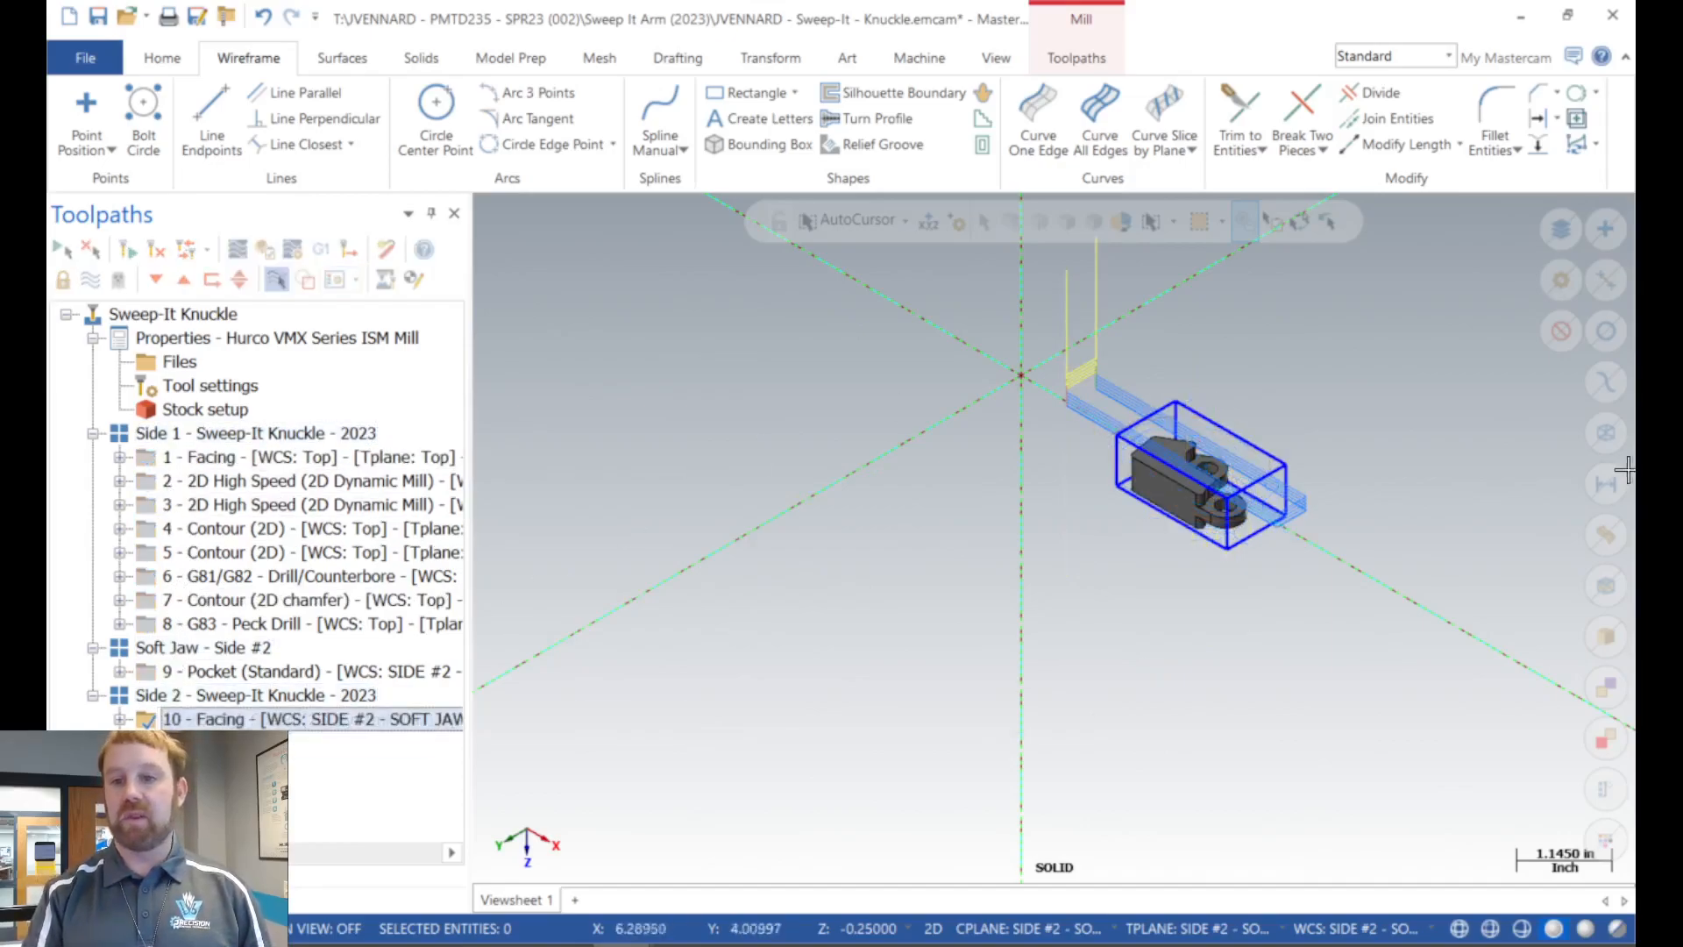
scroll(1442, 488, up, 2)
scroll(1201, 429, up, 4)
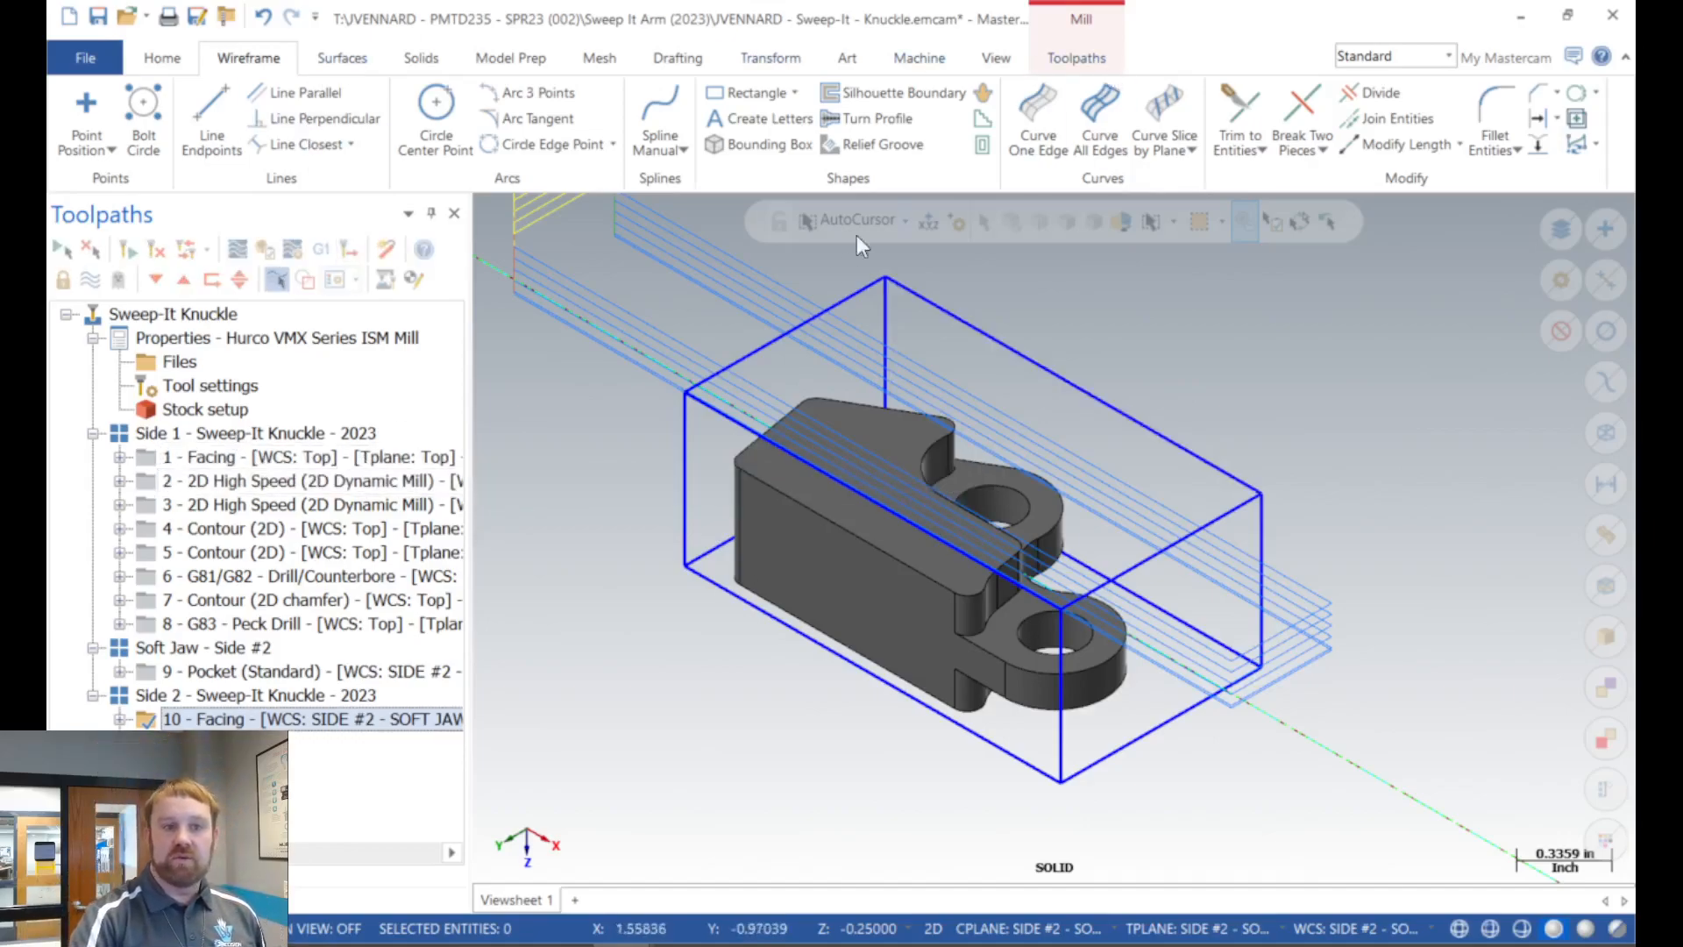
Copy the second Side 1 Dynamic Mill operation into the Side 2 group and open the copy's parameters.
click(265, 485)
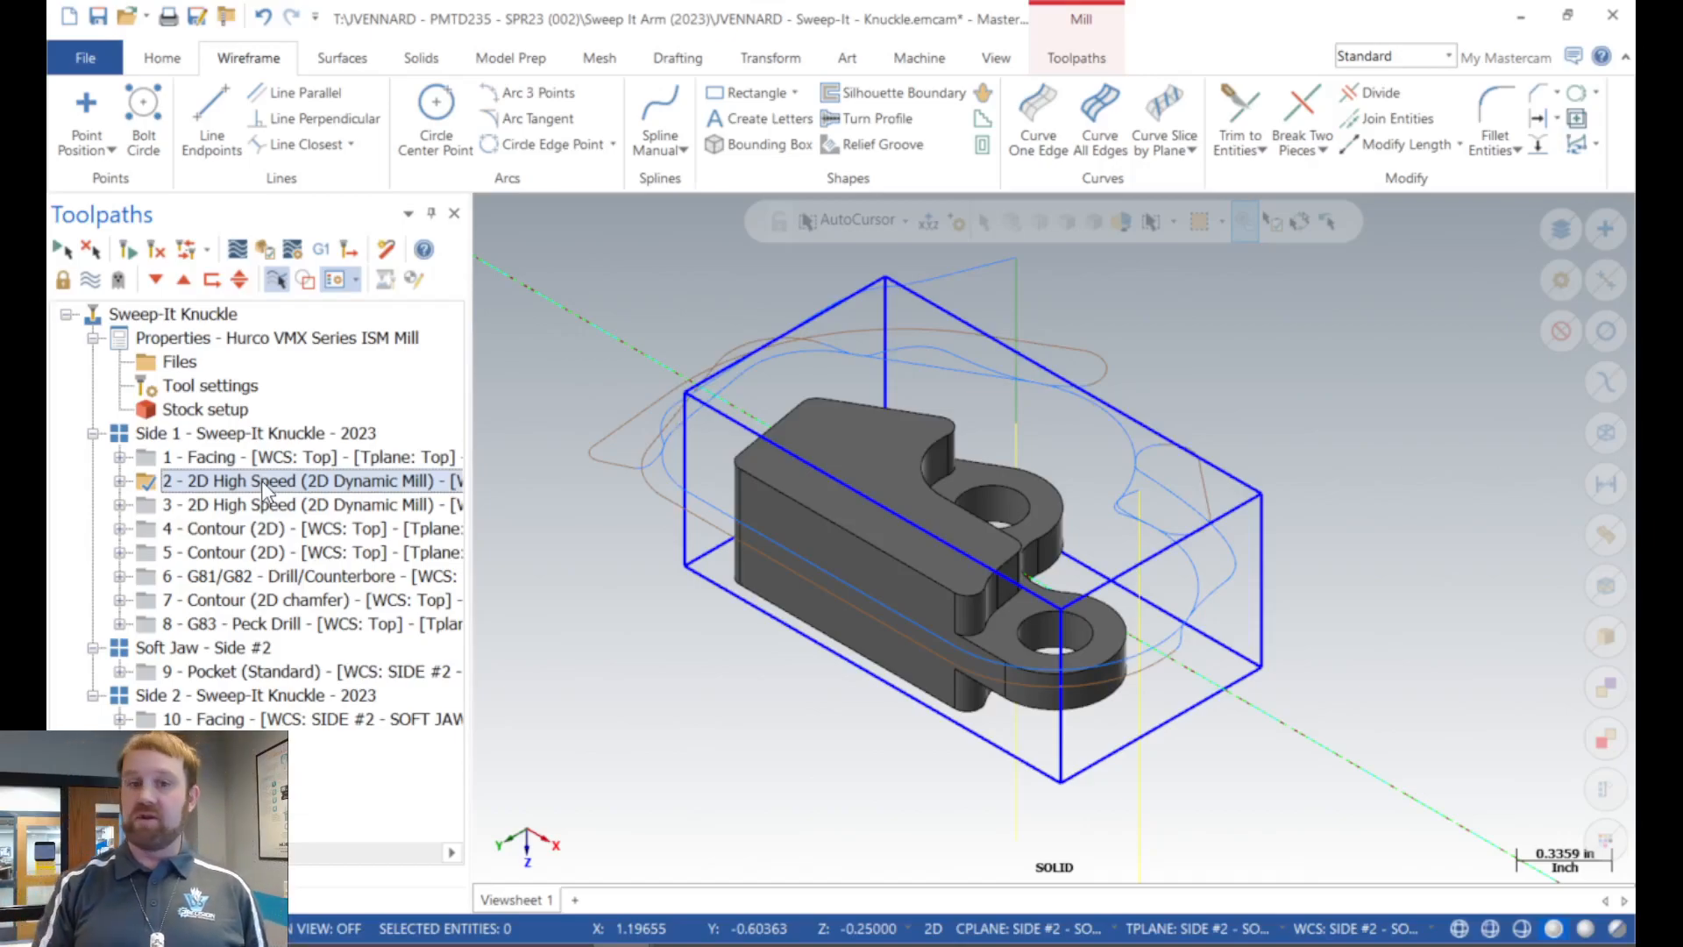
click(235, 507)
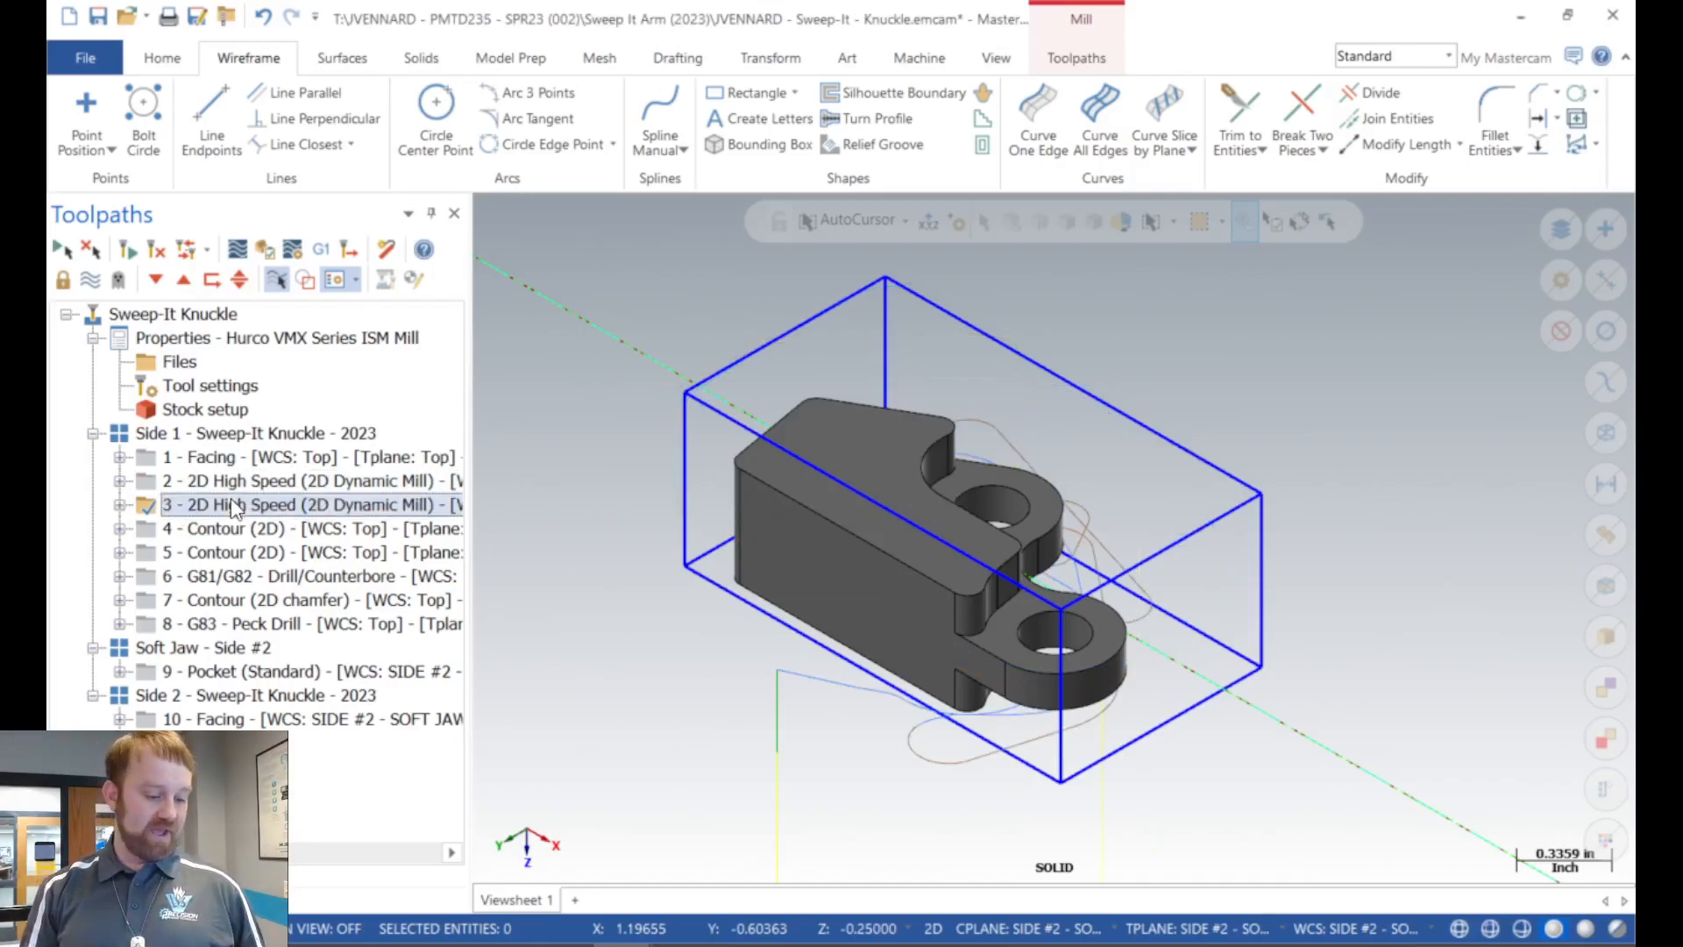
key(ctrl+v)
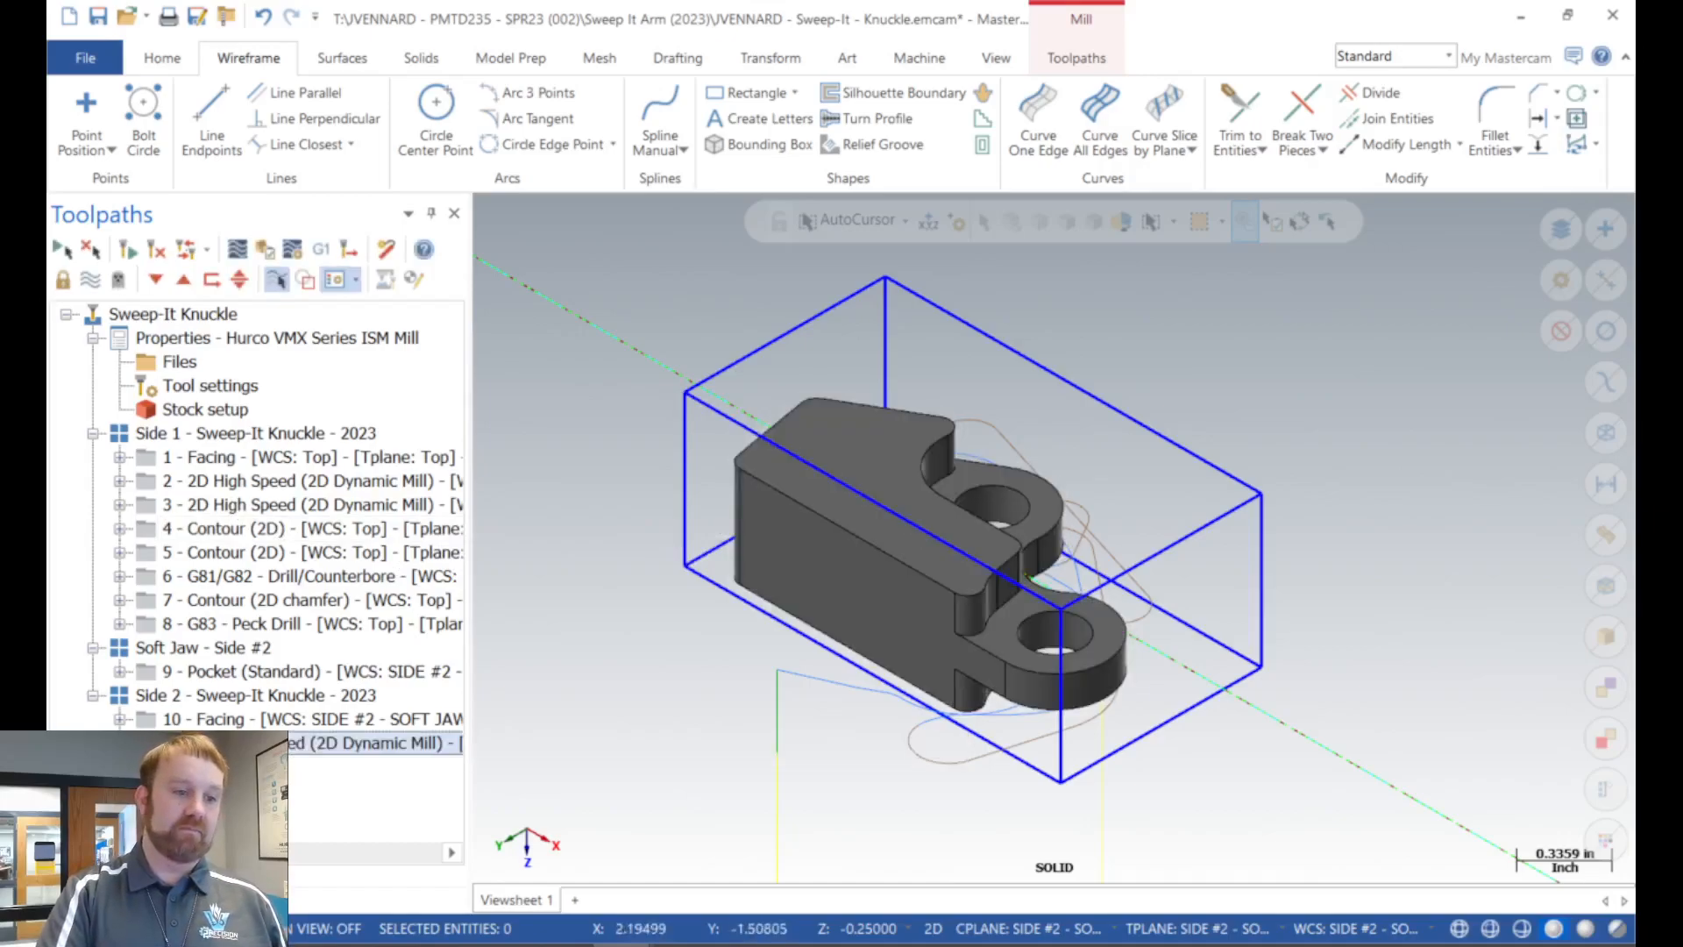
click(120, 742)
click(229, 743)
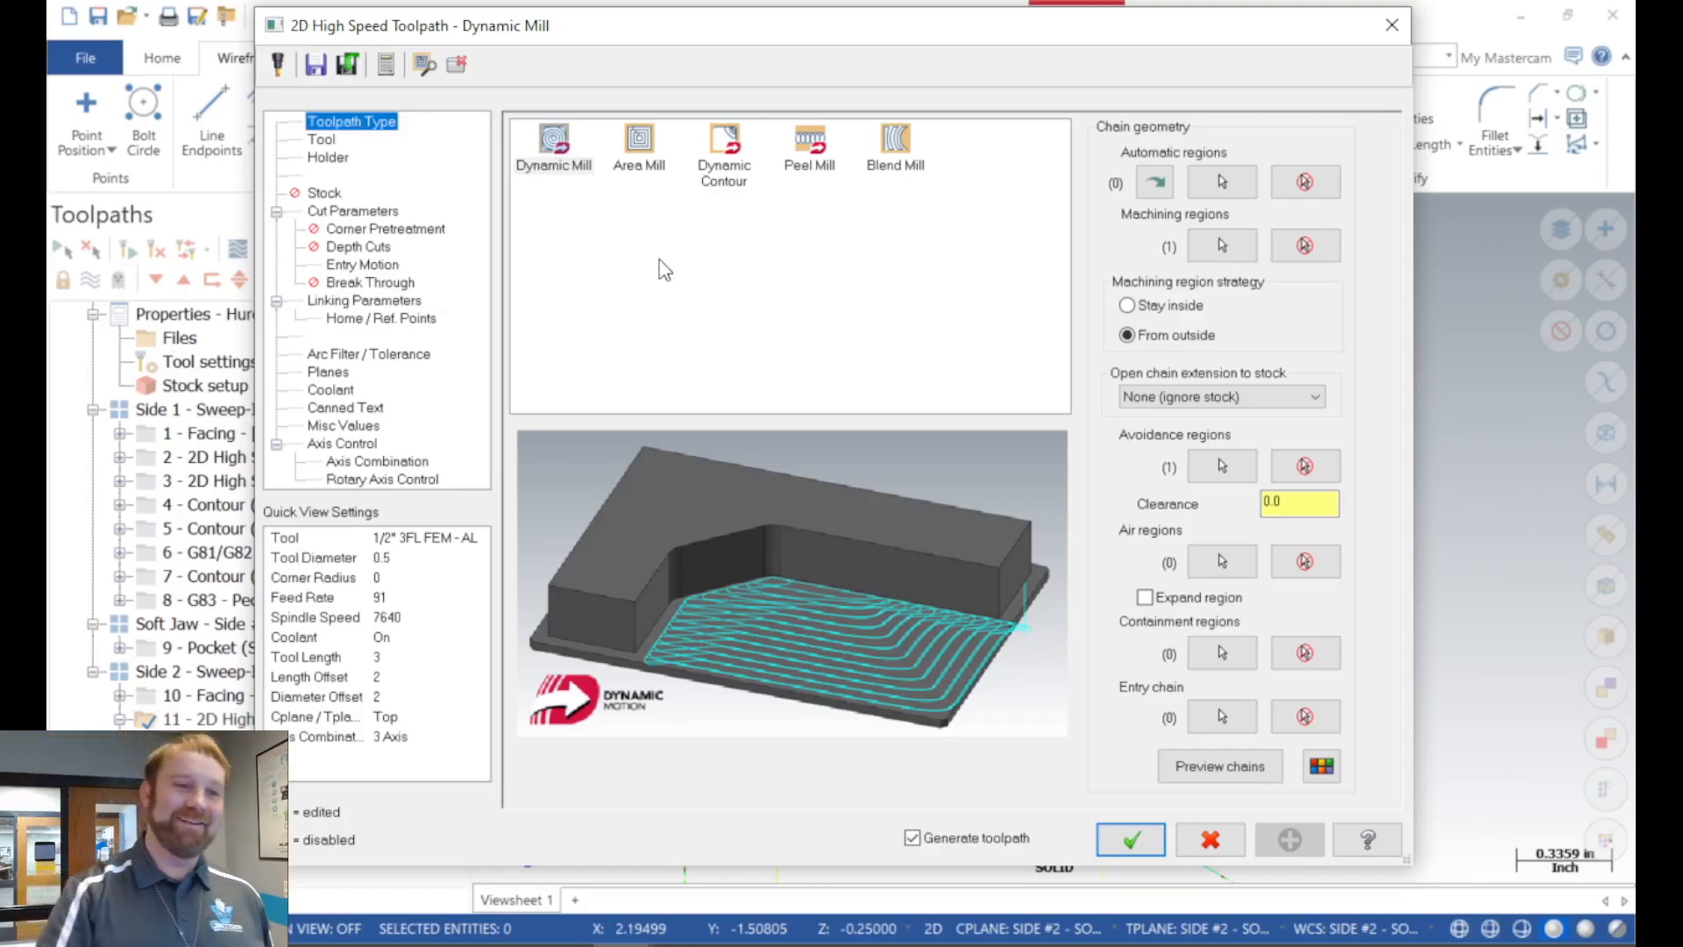
Set the copied operation's working coordinate system, tool plane and construction plane to SIDE #2 - SOFT JAW ORIGIN.
click(326, 373)
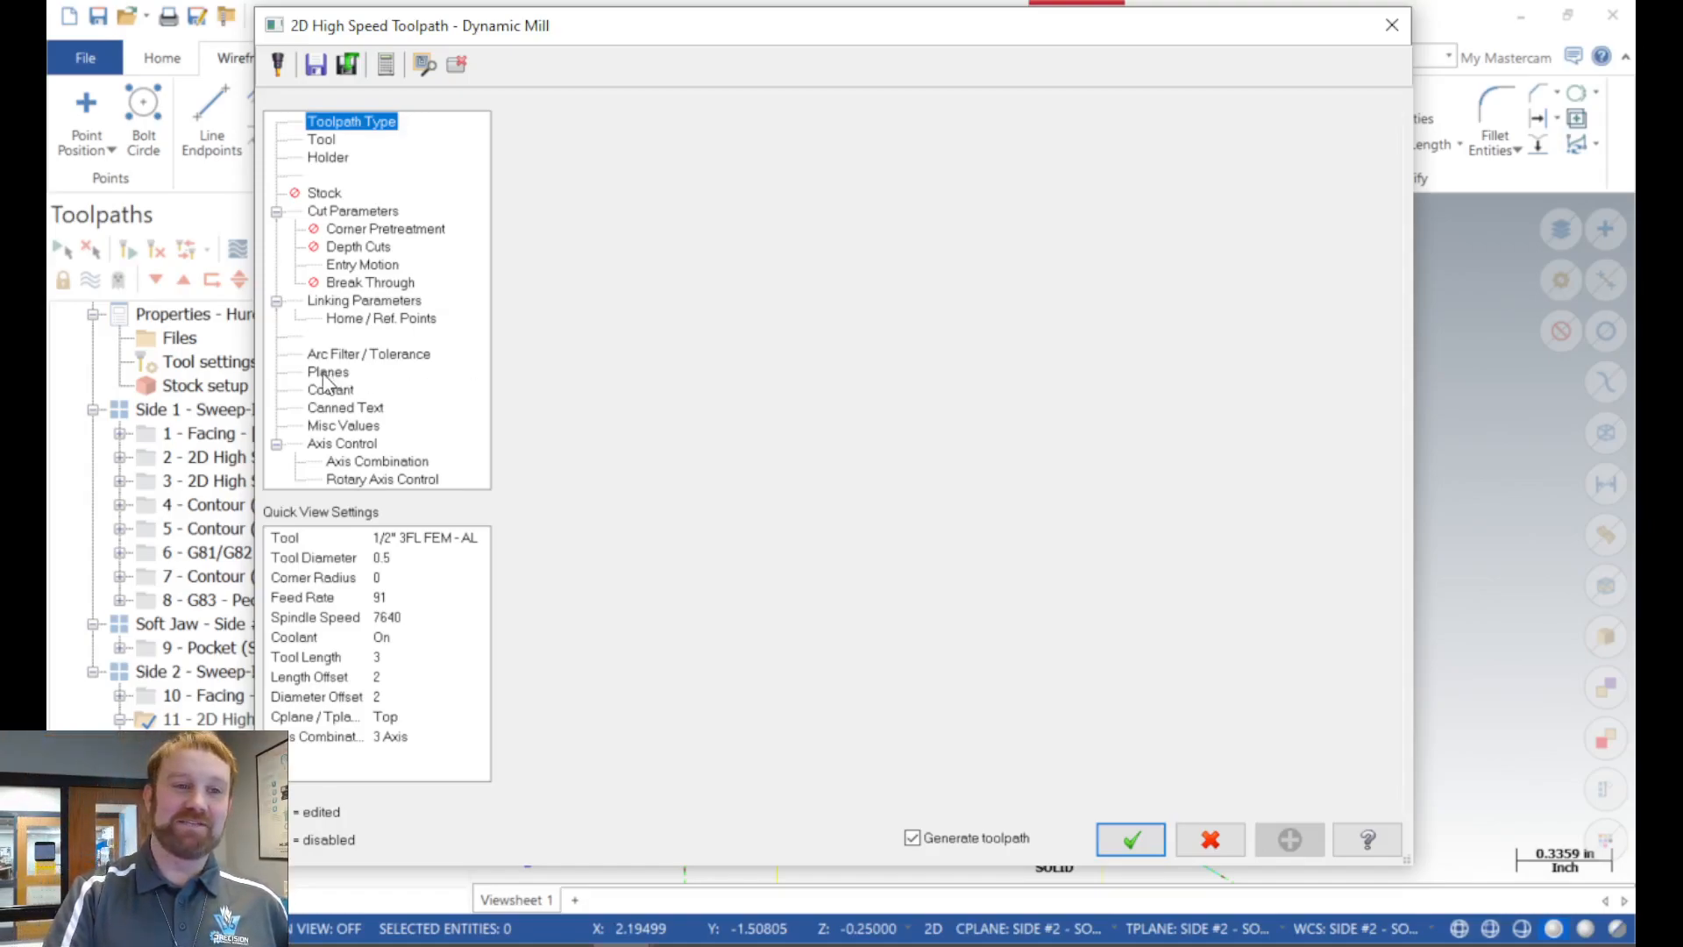
click(611, 479)
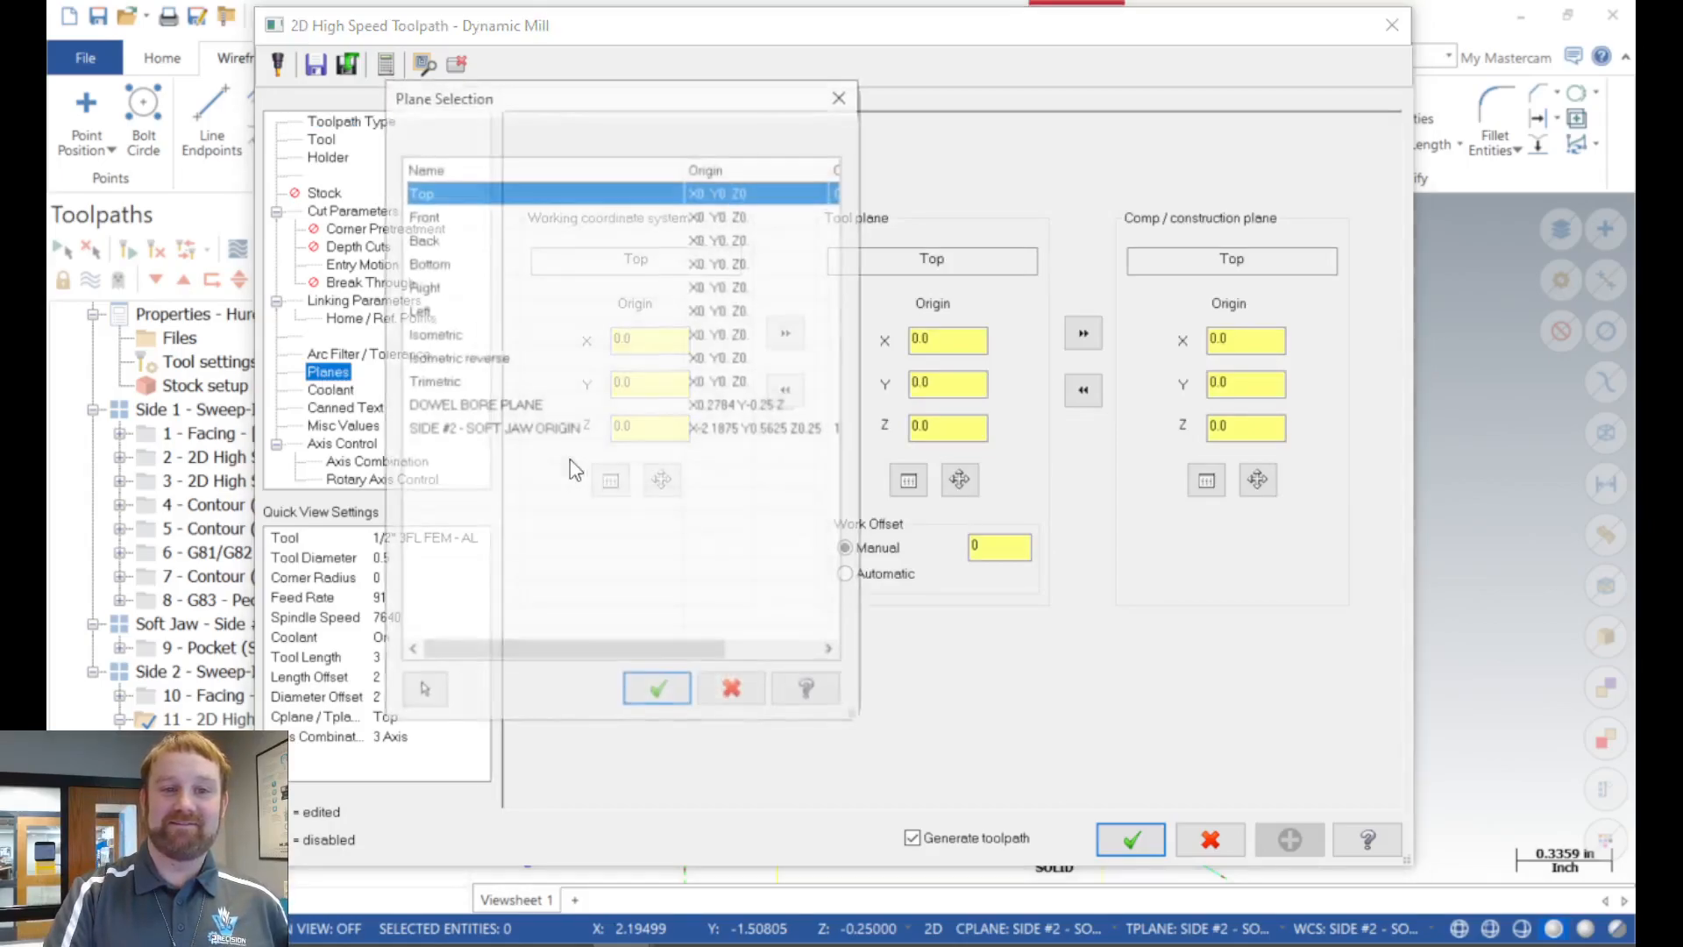
click(501, 428)
click(658, 688)
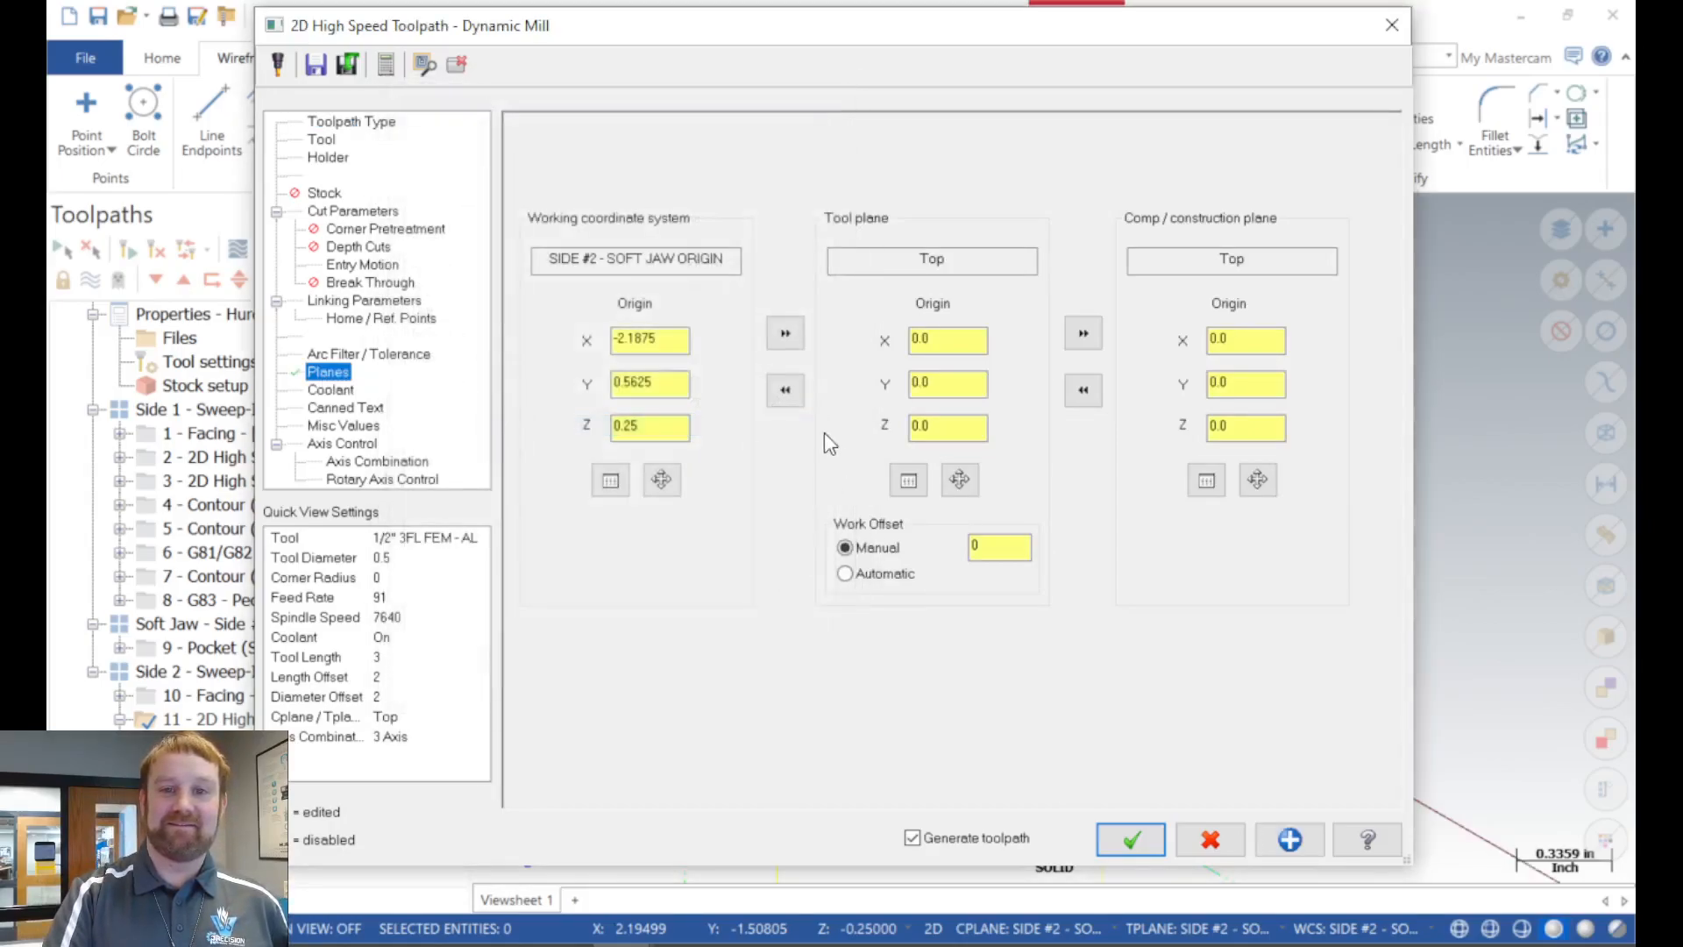
click(798, 338)
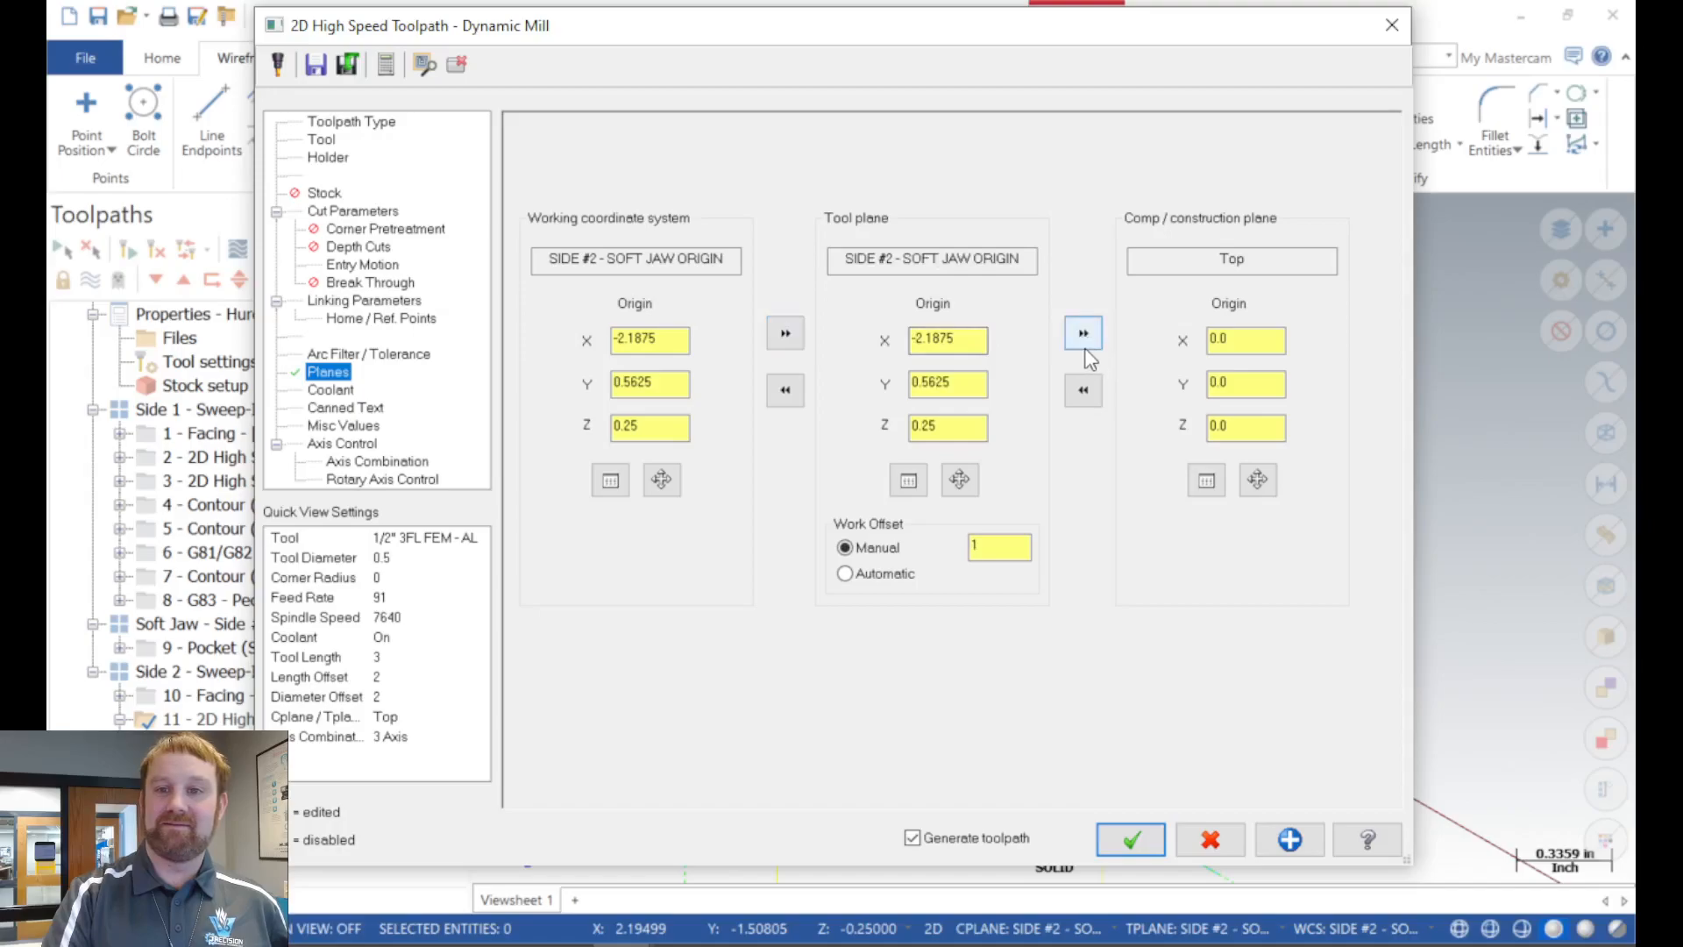
click(1082, 337)
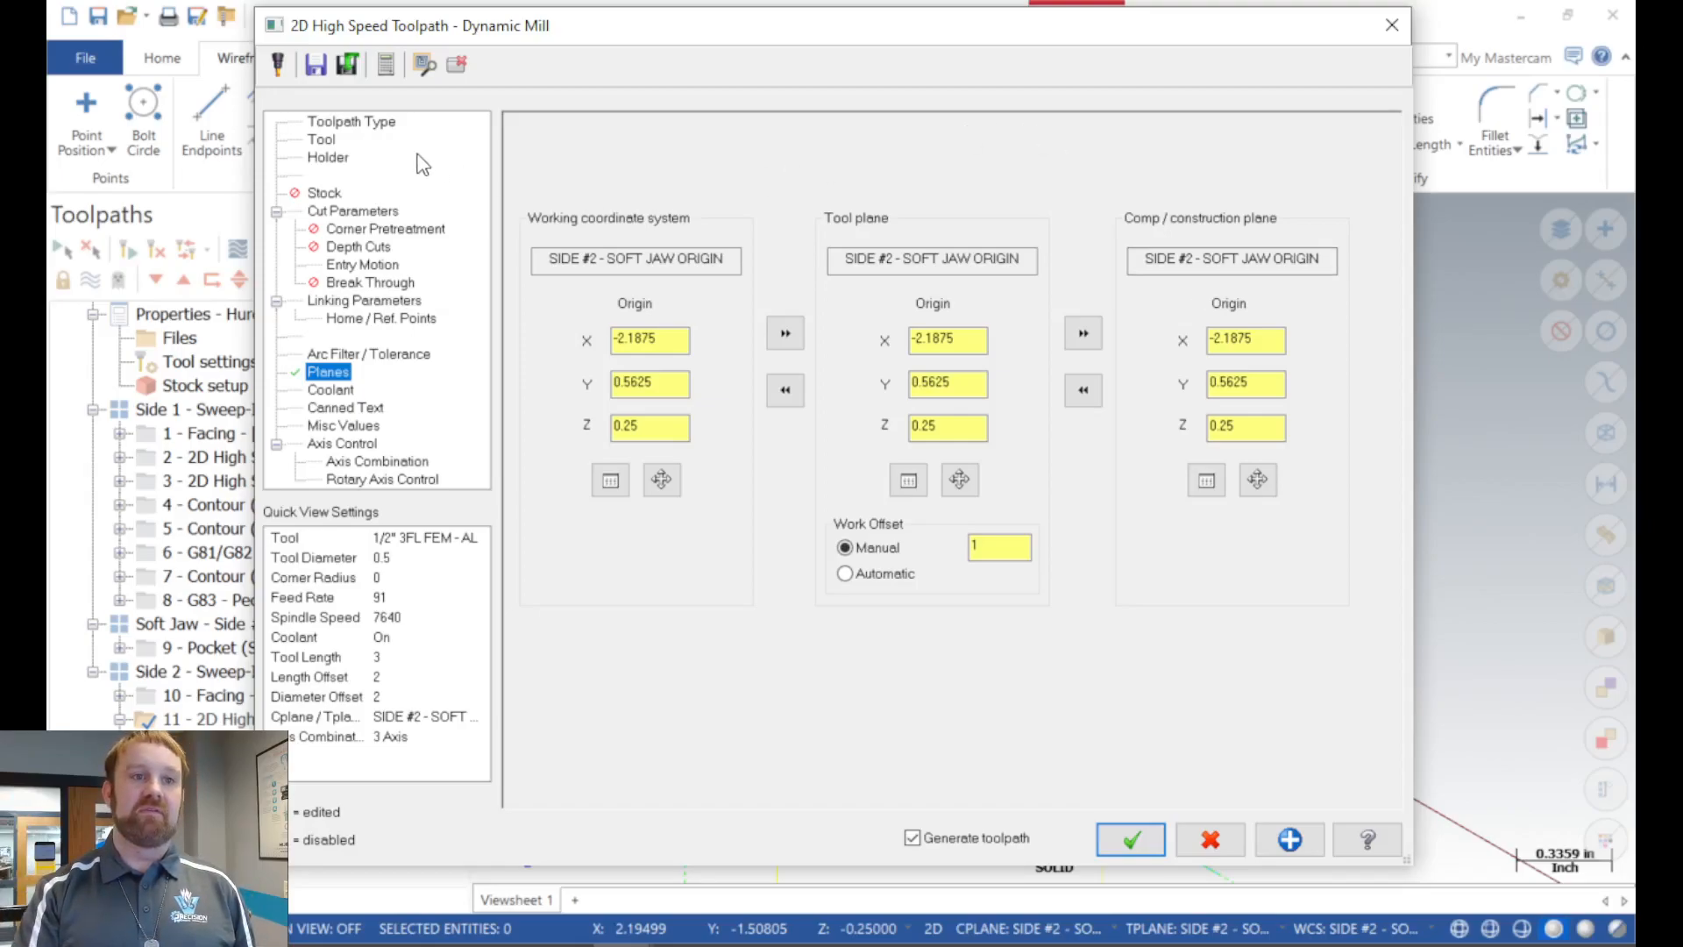
Remove the inherited machining and avoidance chains from the copied Dynamic Mill operation.
click(366, 122)
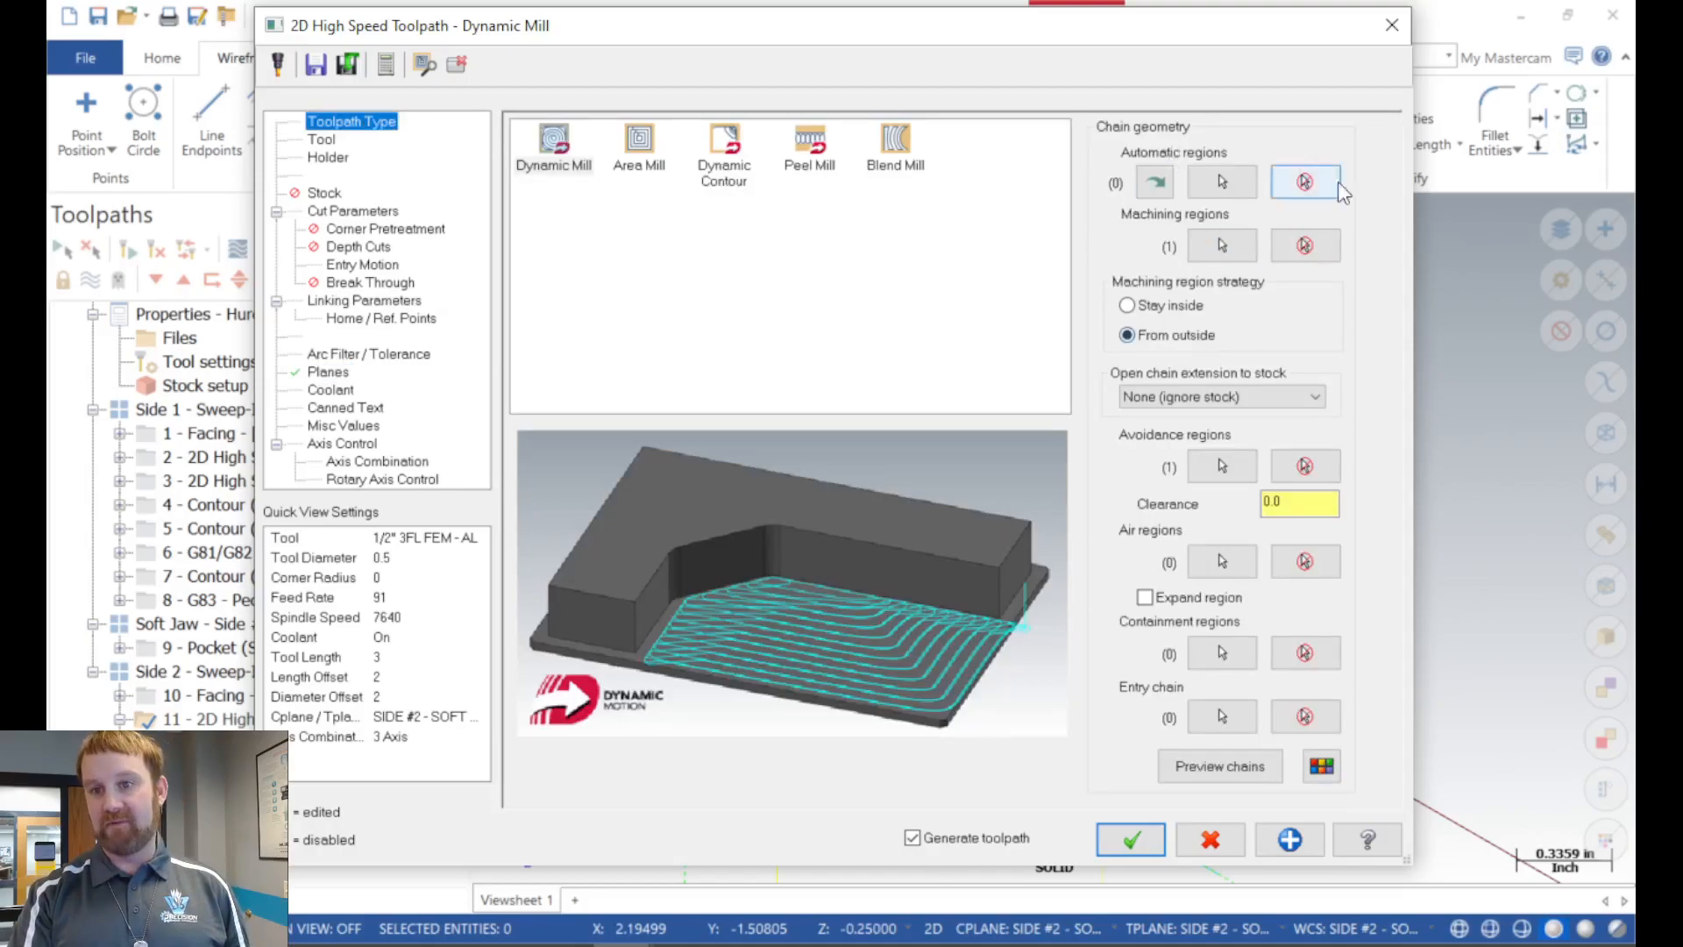
click(1303, 250)
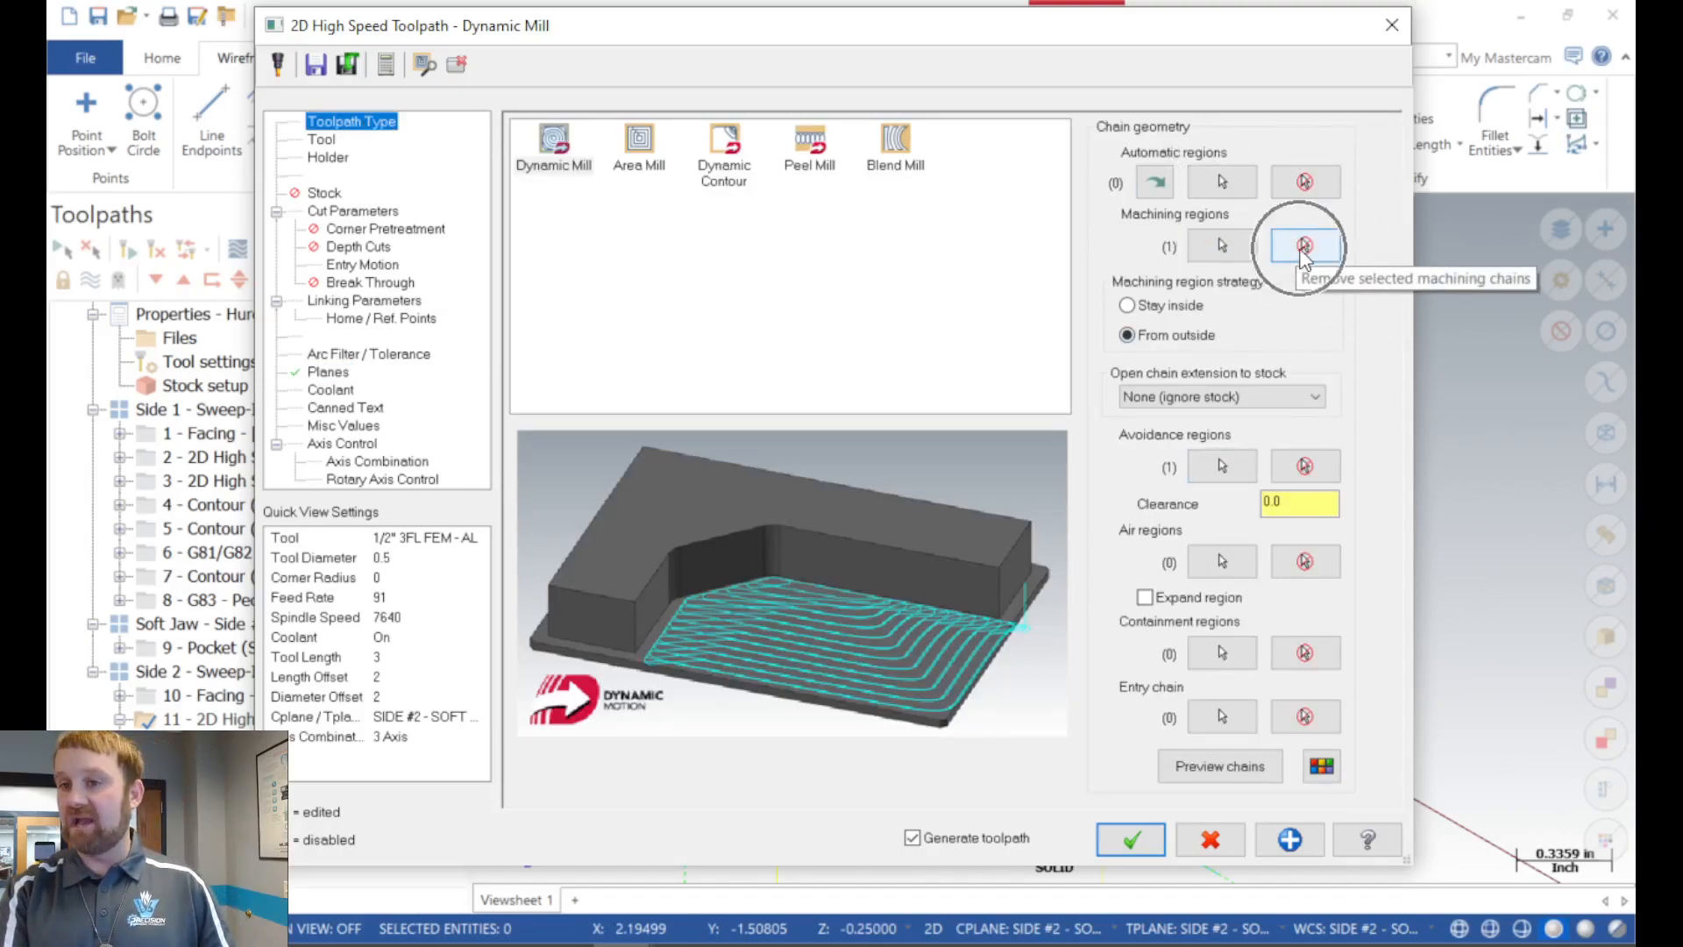
click(1306, 468)
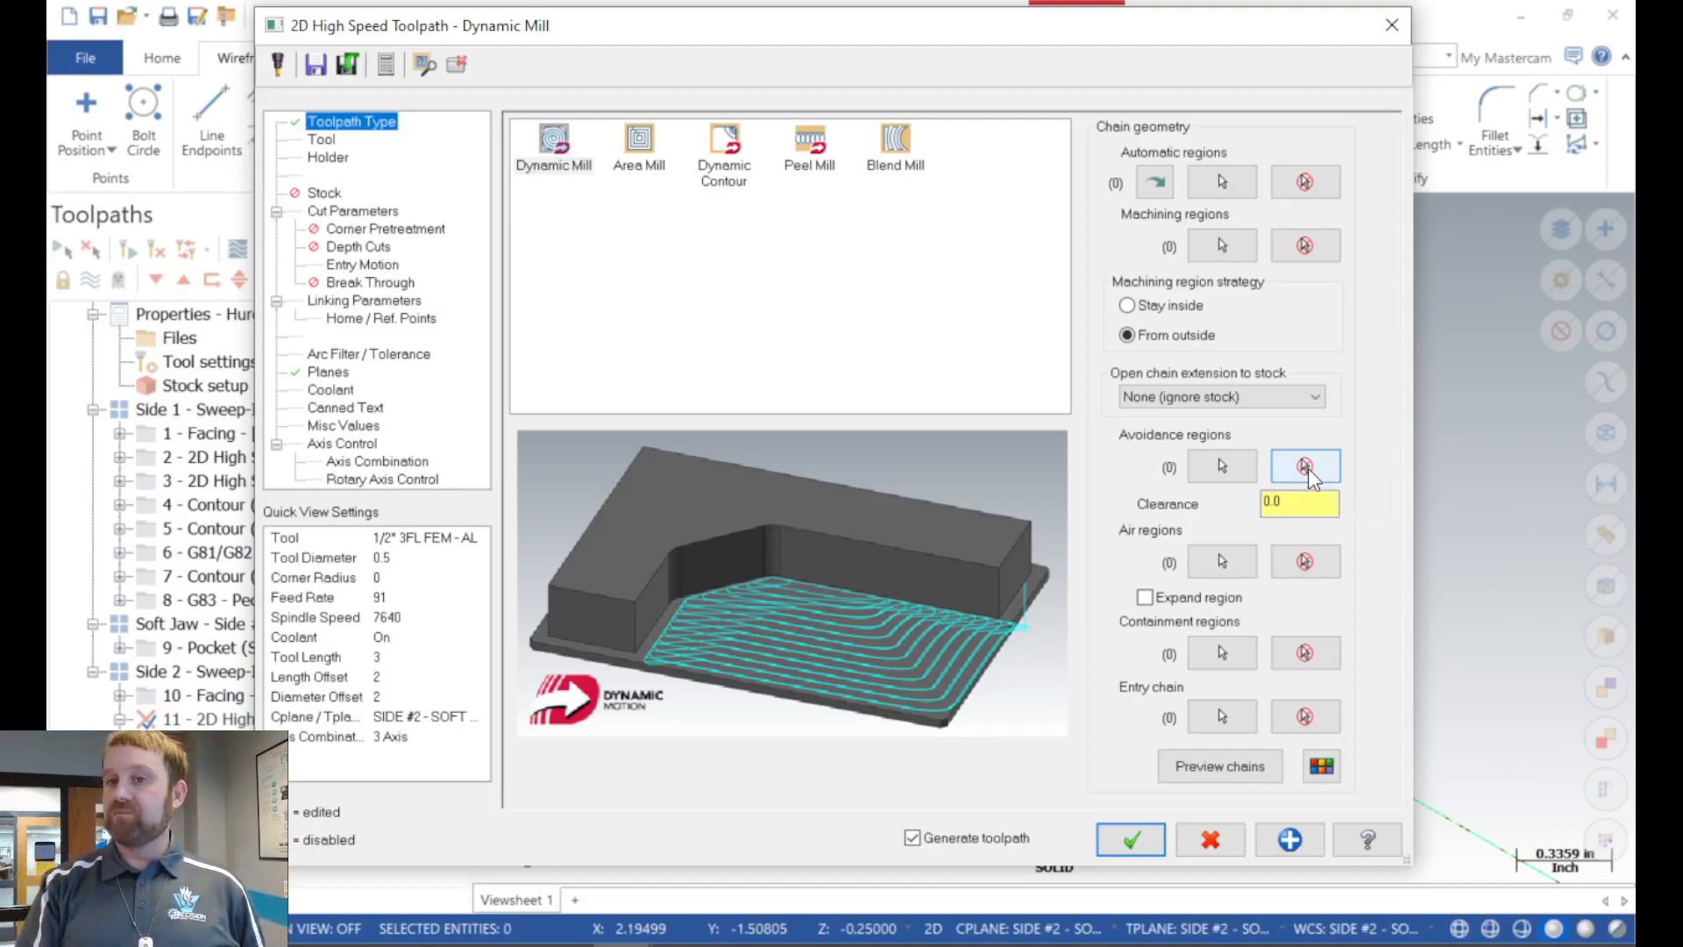
Chain the outer loop of the lower step face around the two lugs as the machining region.
click(1222, 246)
scroll(999, 697, up, 3)
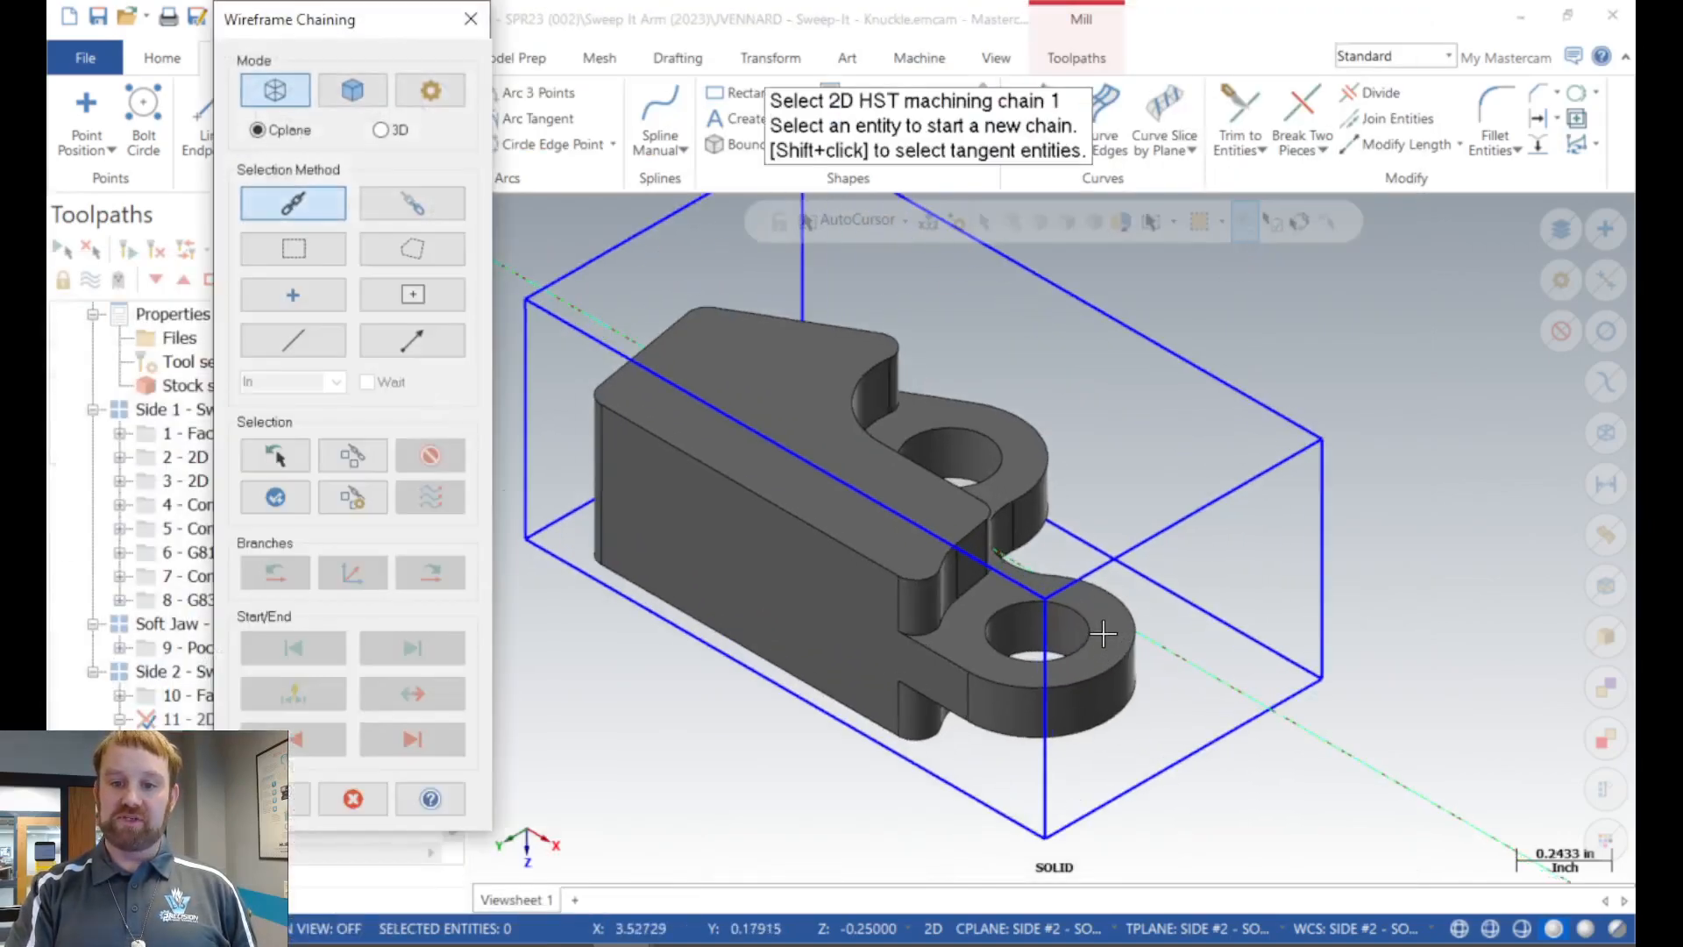
click(350, 89)
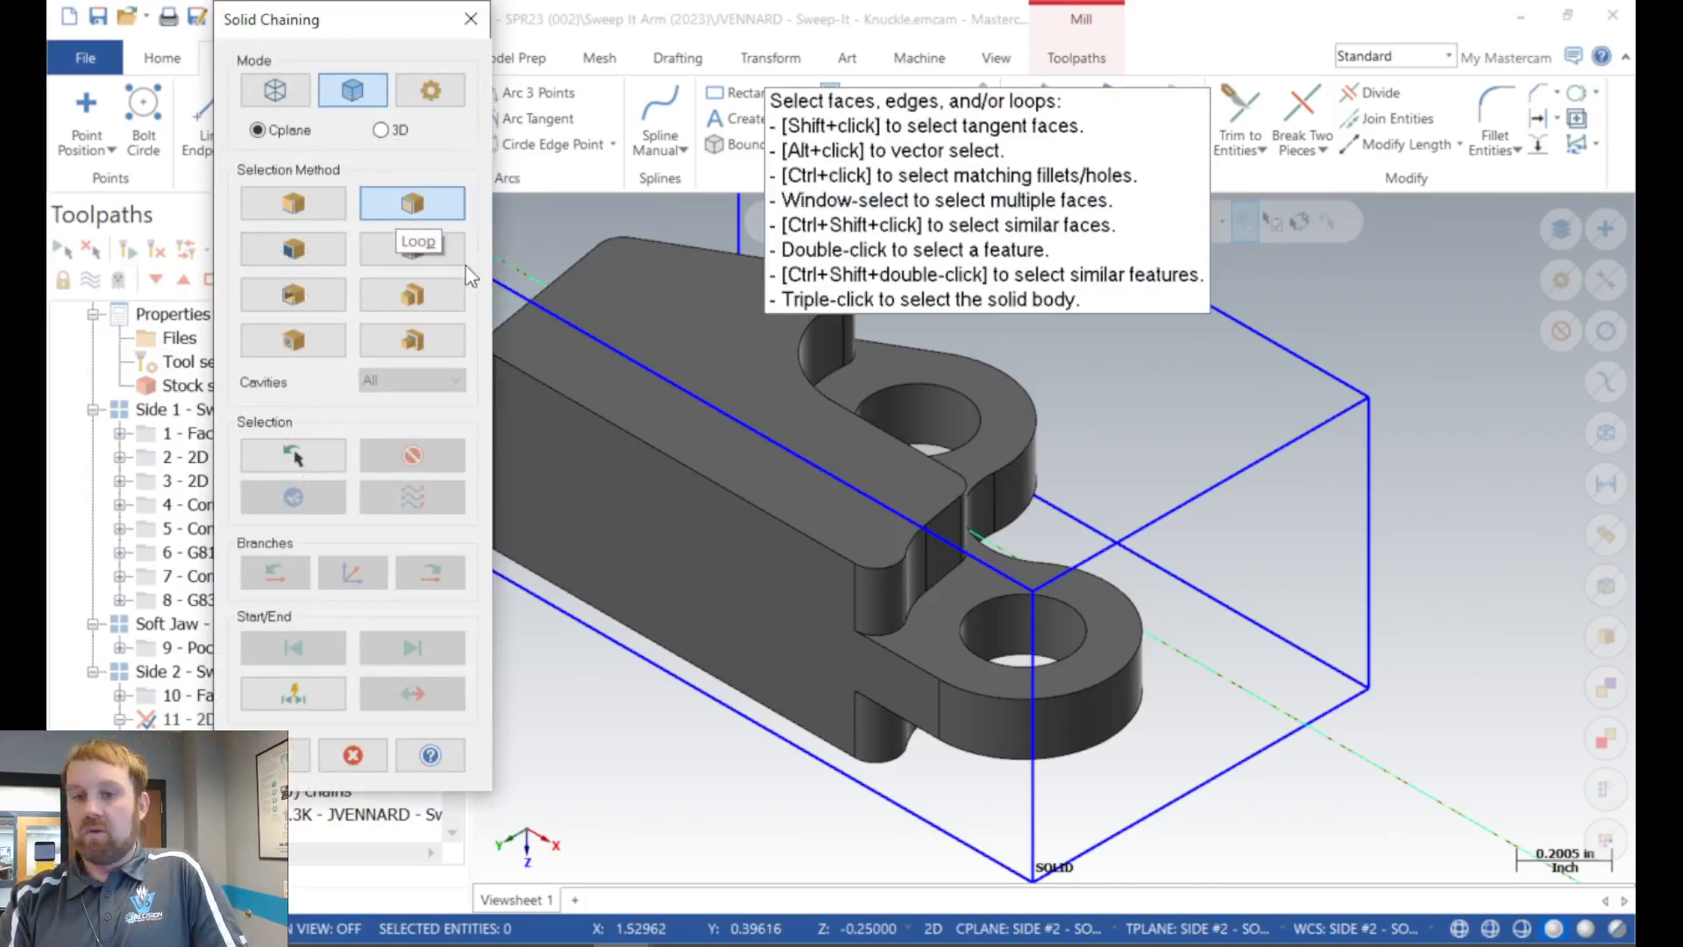
click(1116, 666)
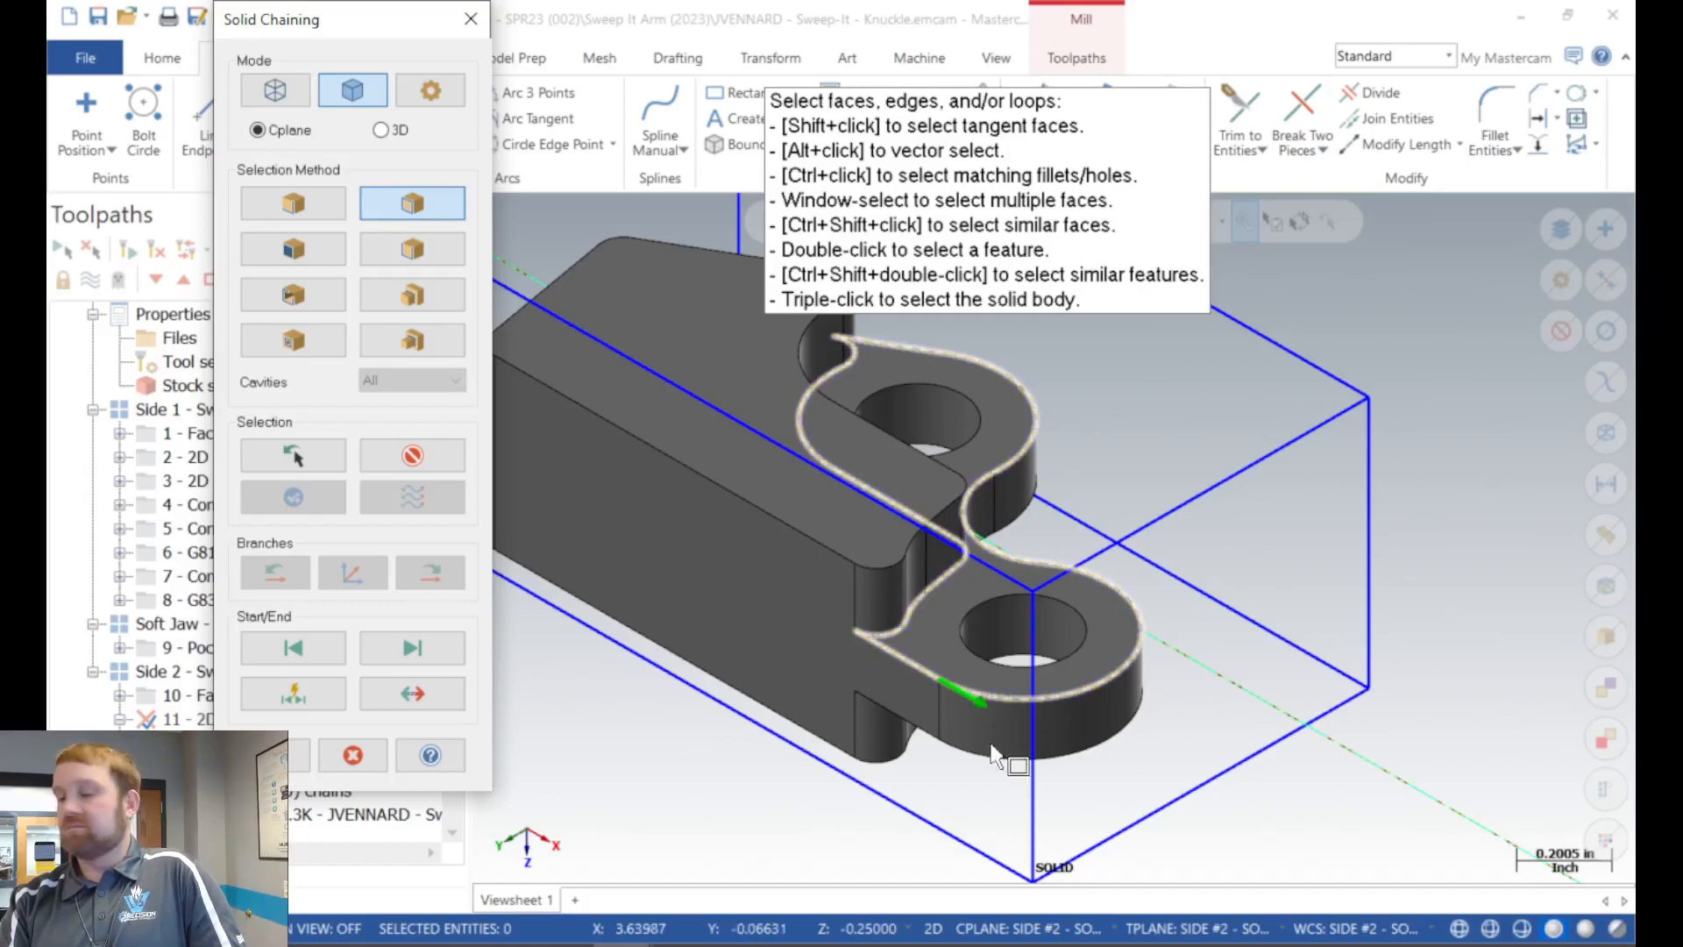
scroll(839, 837, down, 1)
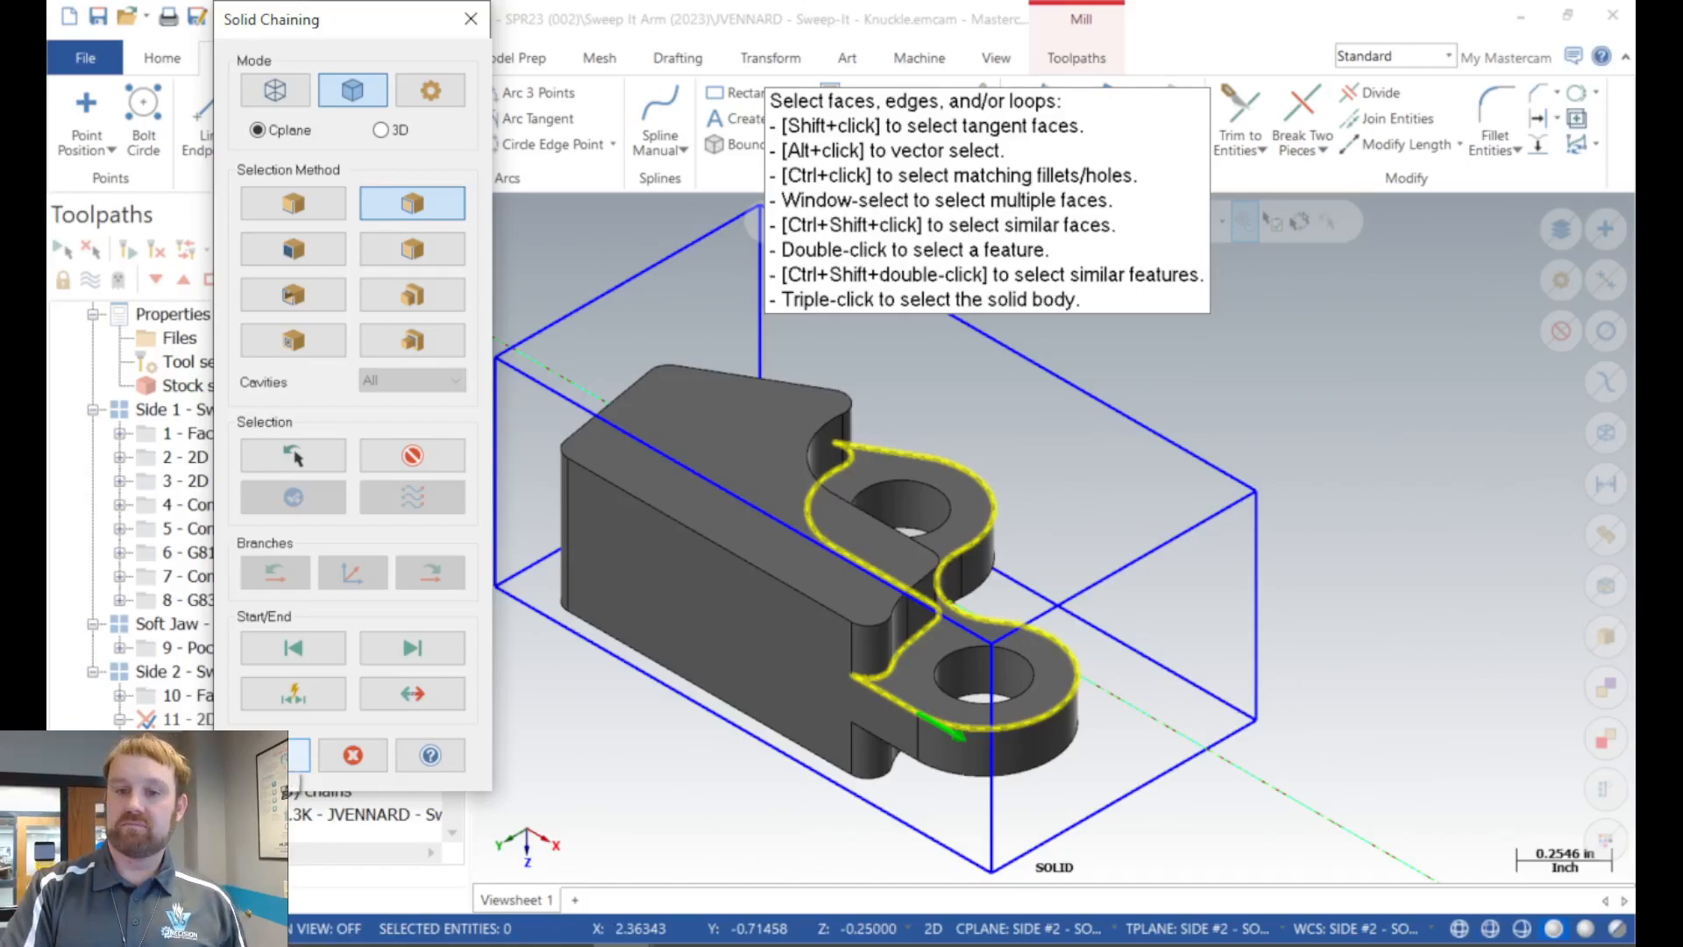
click(298, 754)
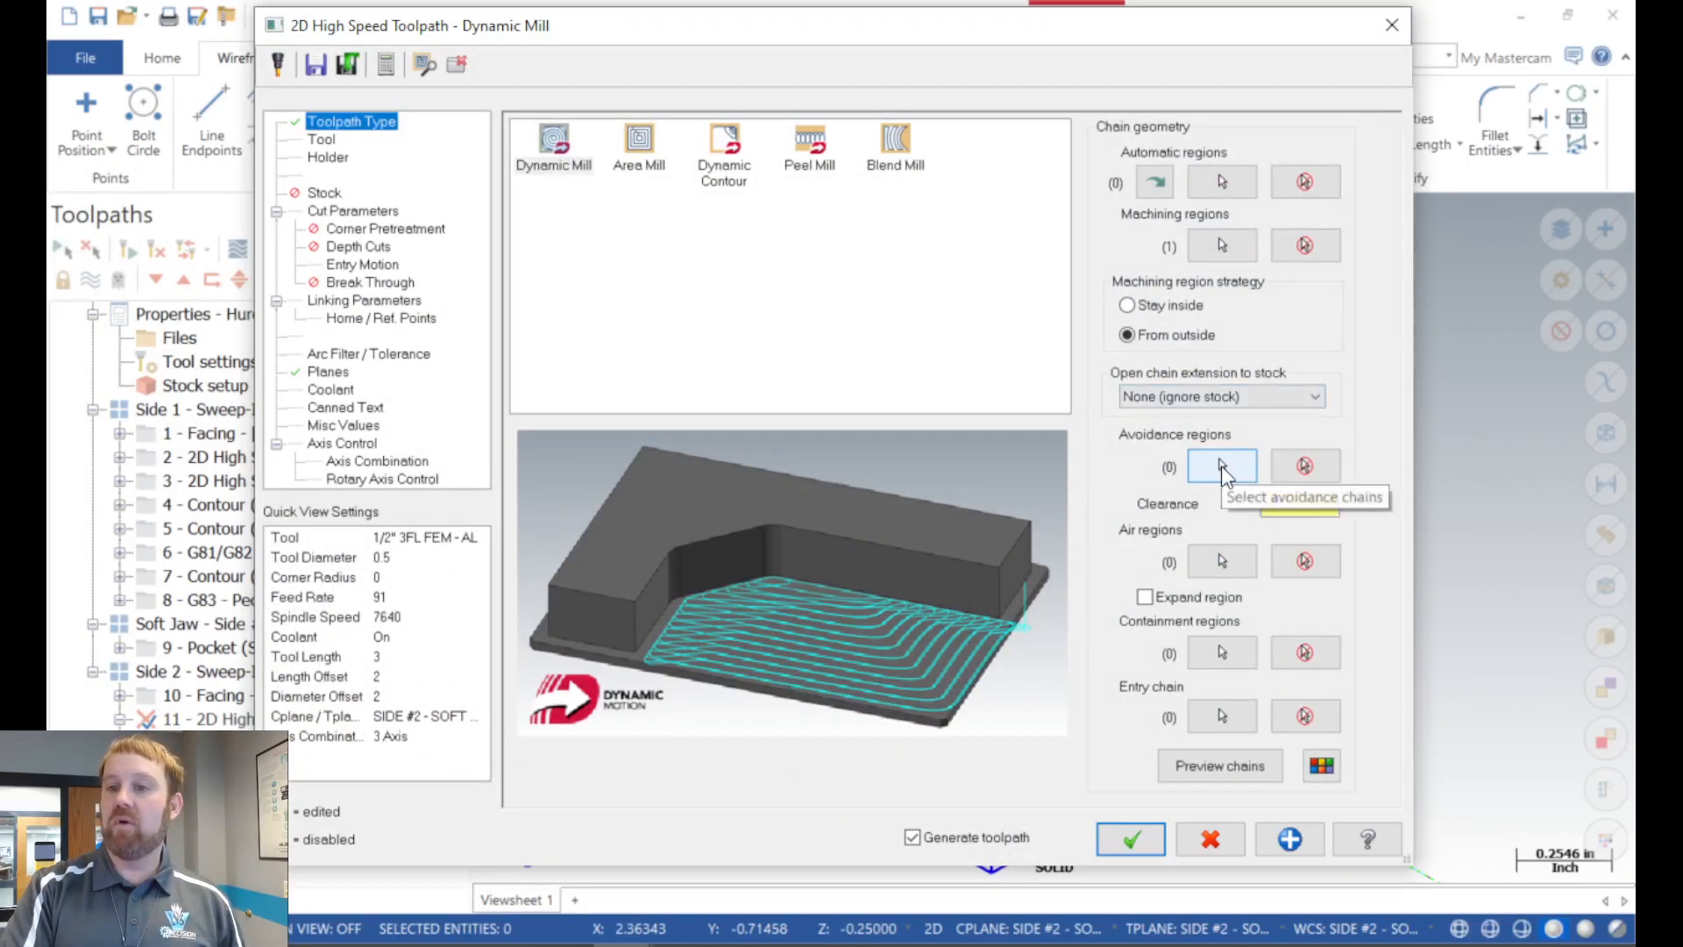
Chain the outer loop of the knuckle's raised upper face as the avoidance region.
click(1222, 466)
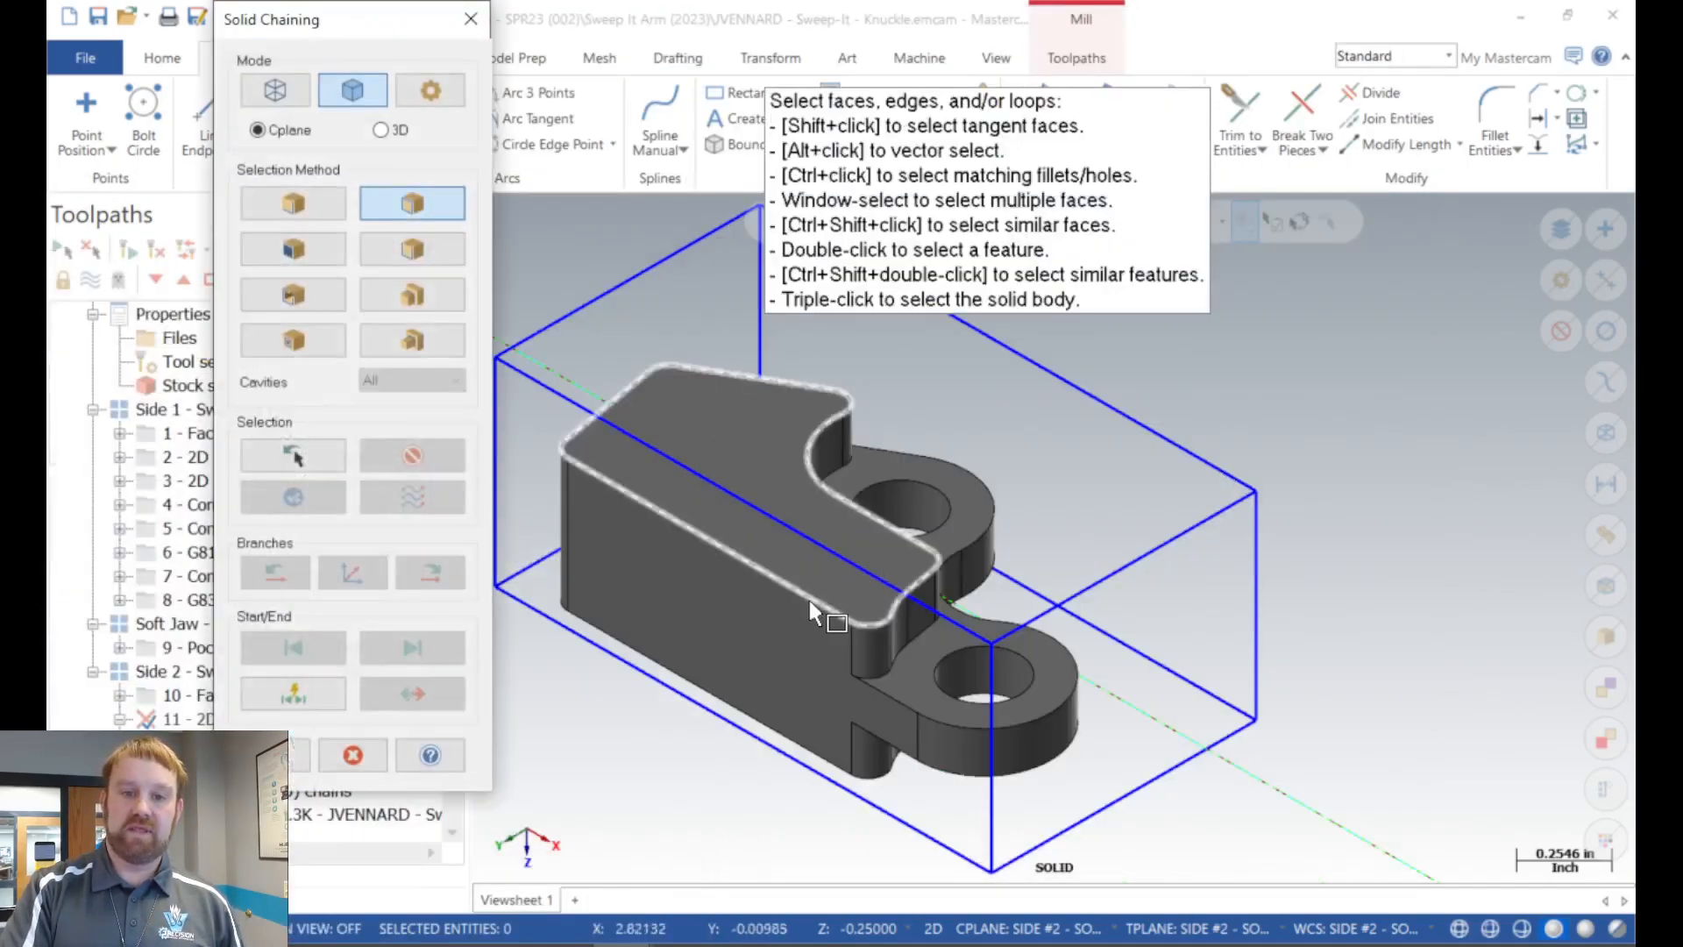
click(810, 599)
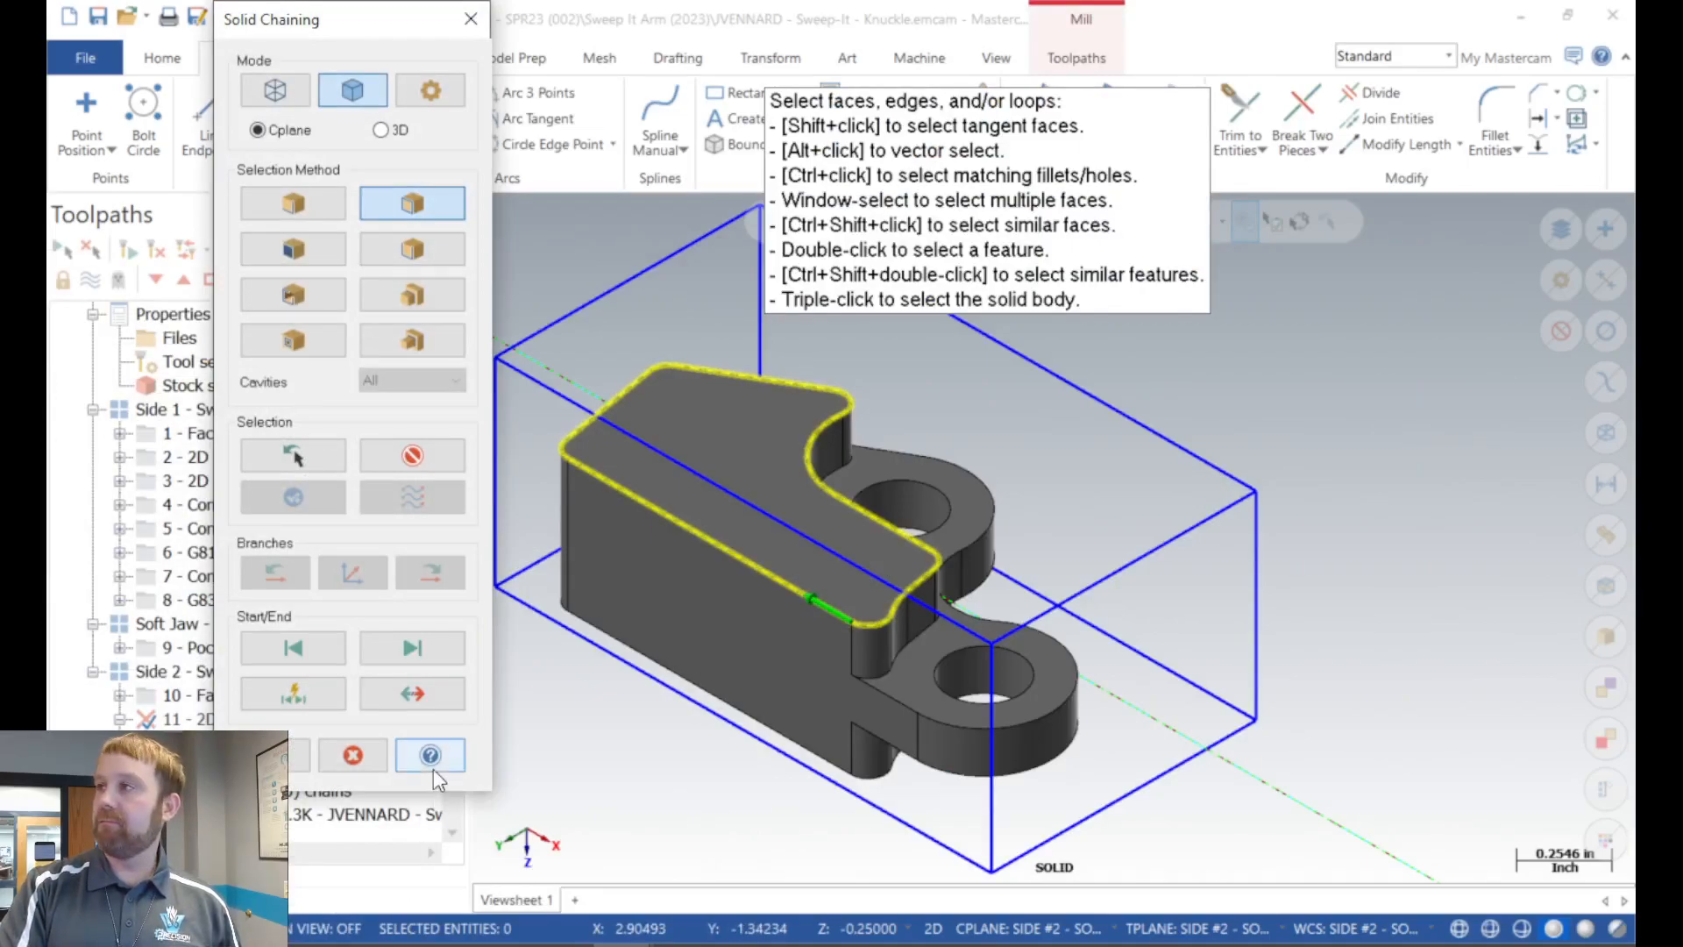
click(293, 761)
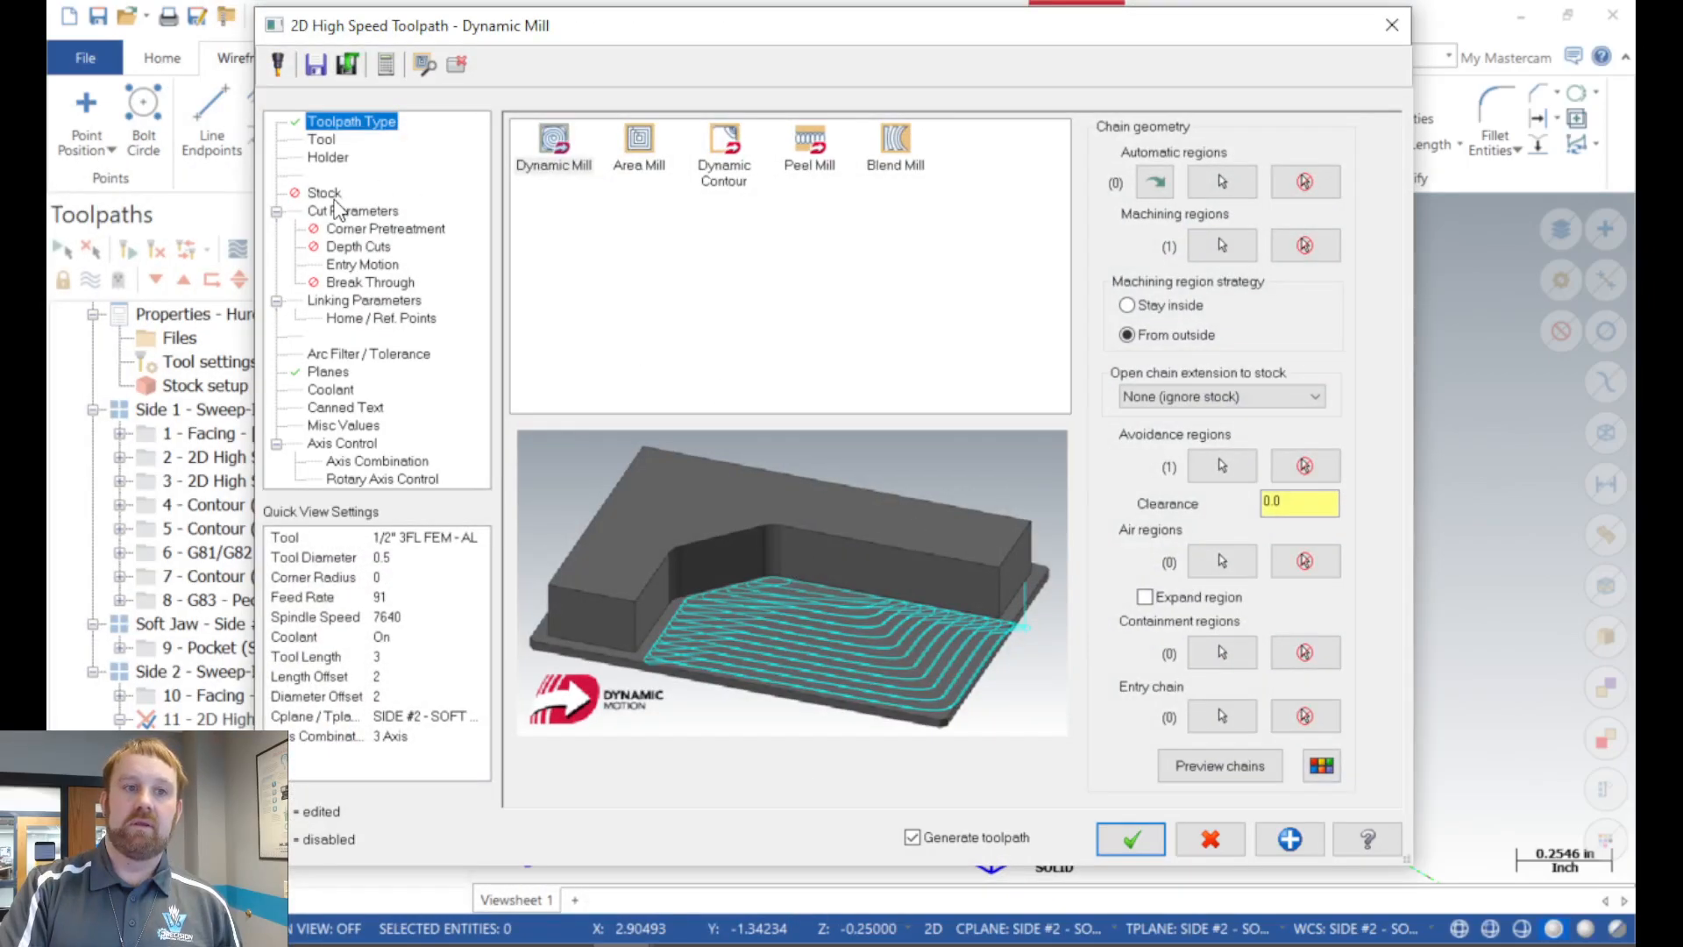
Review the cut parameters, change the tool comment to "ROUGH STEP SIDE 2 - DYNAMIC MILL" and turn off Rapid Retract.
click(336, 215)
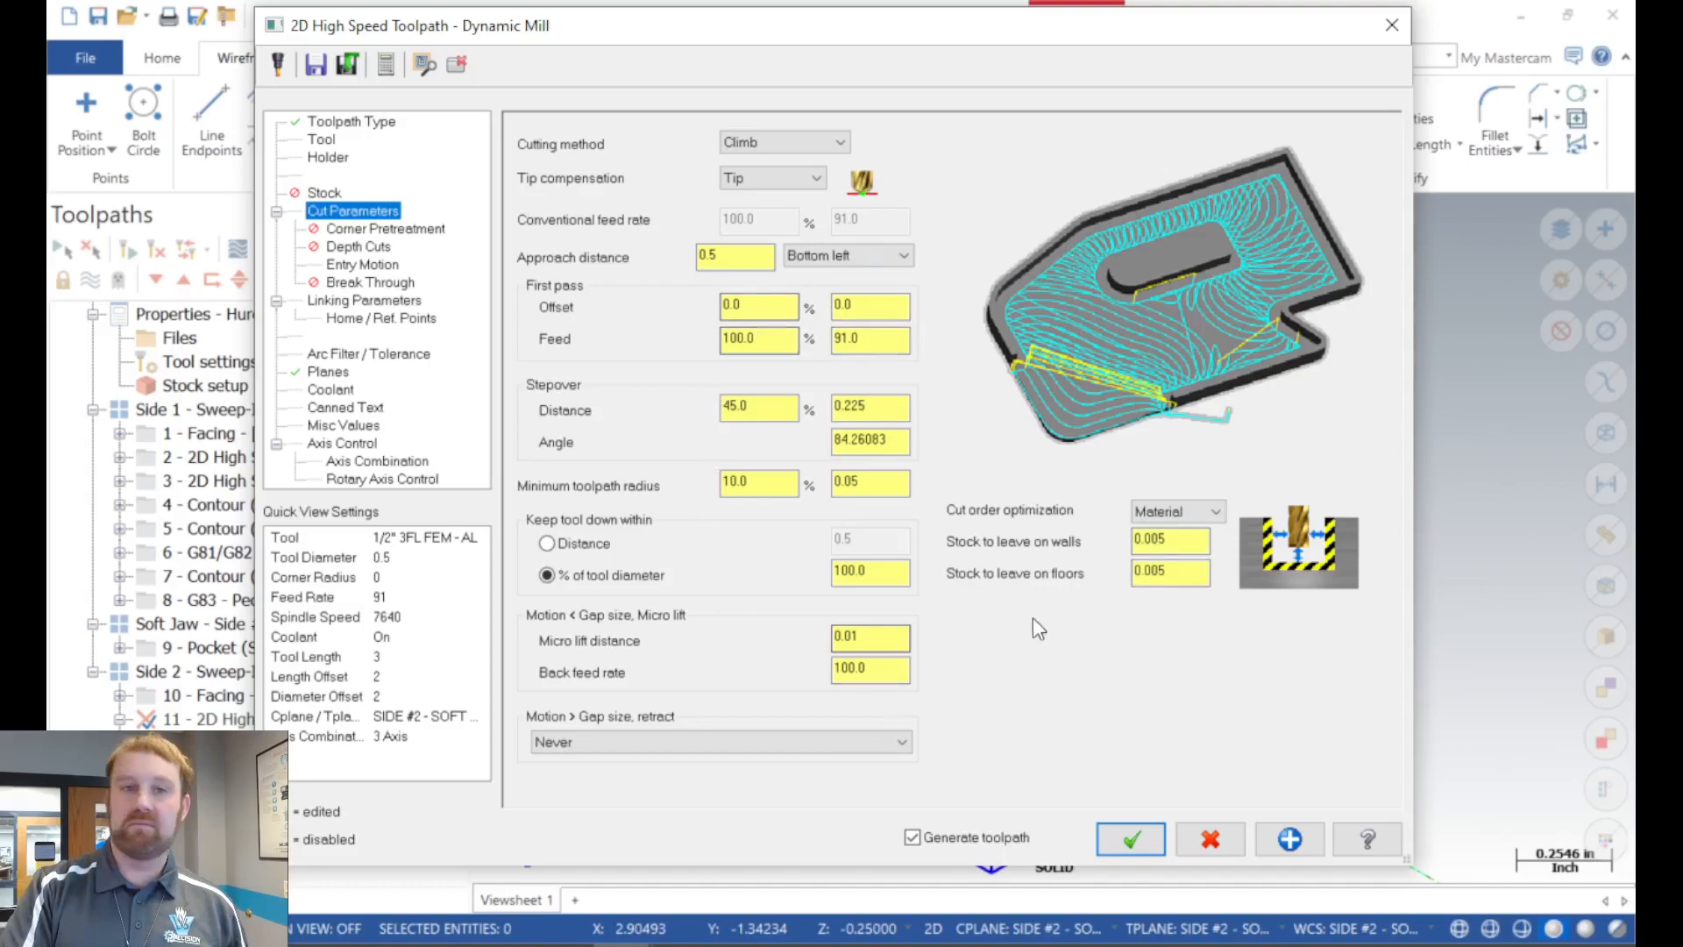
click(321, 141)
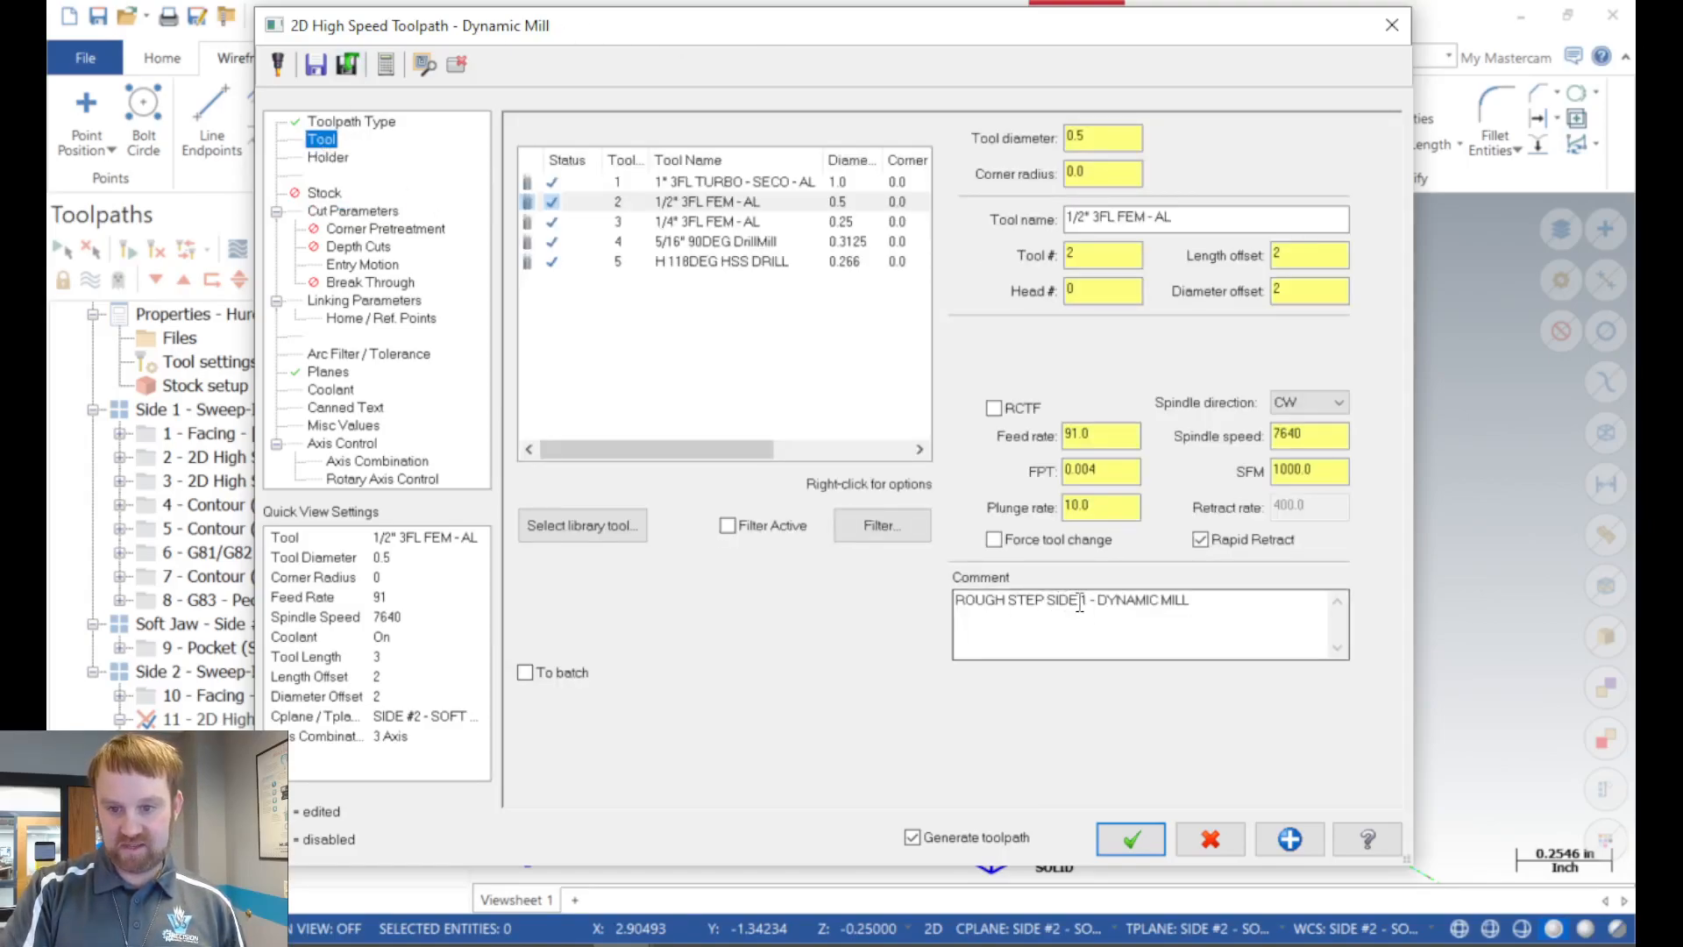
double_click(1086, 601)
text(2)
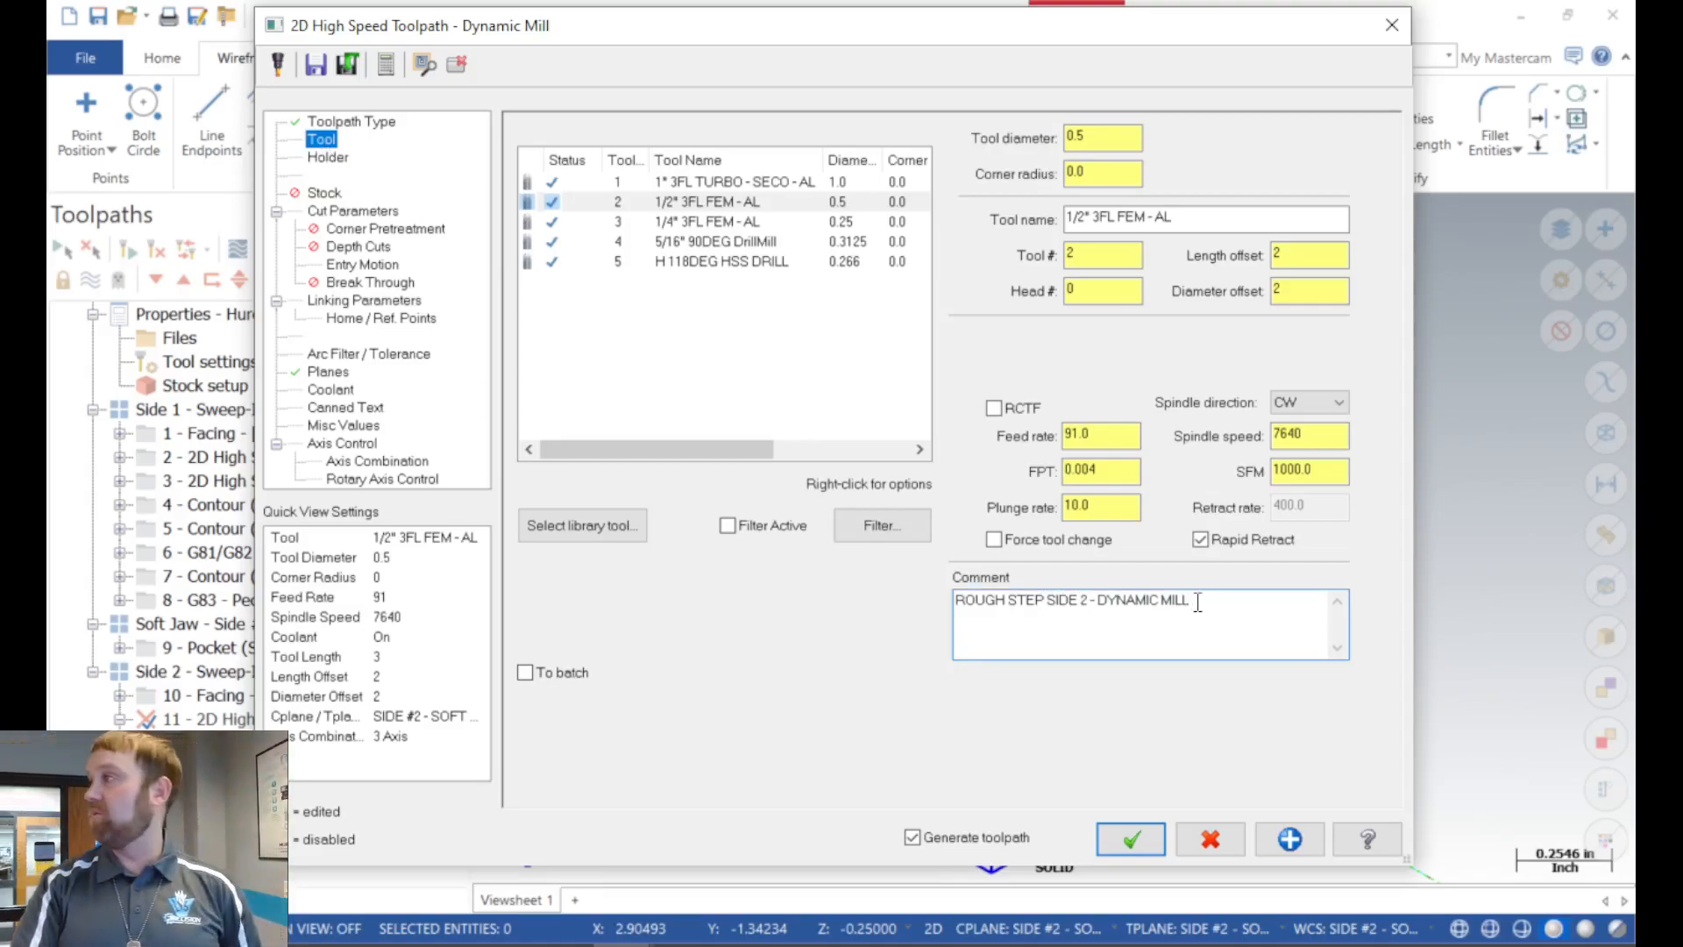
click(1218, 539)
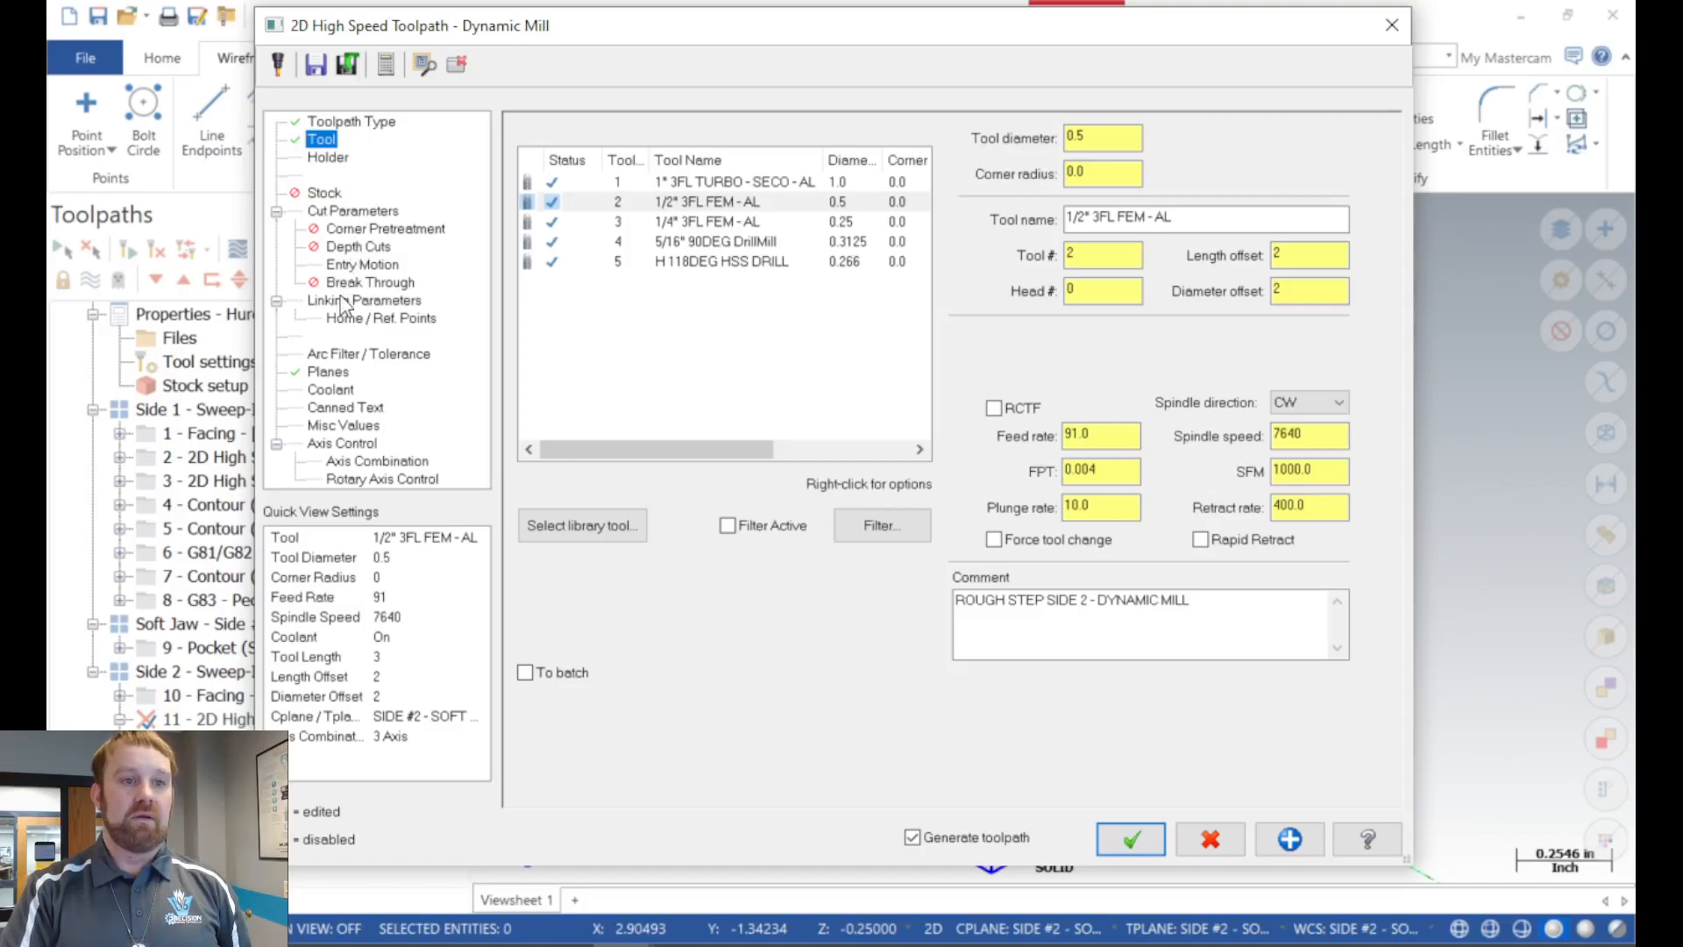
Review the entry motion, then pick model points to set the top of stock to 0.25 and the depth to the step face at 0.0775.
click(355, 265)
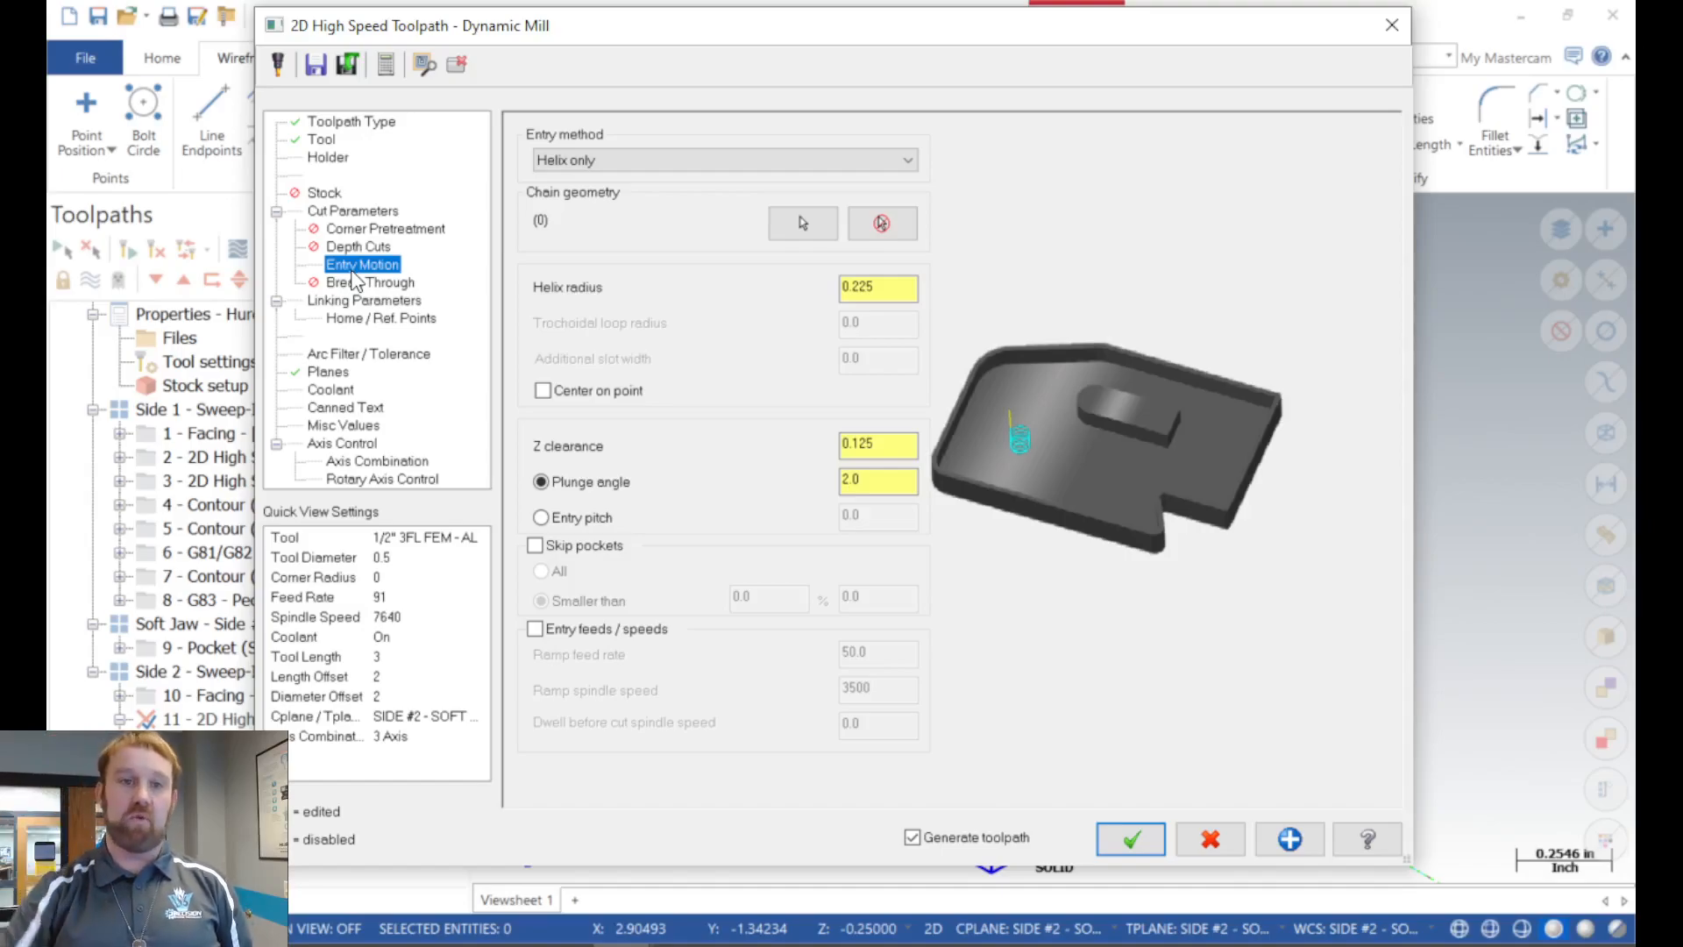
click(351, 301)
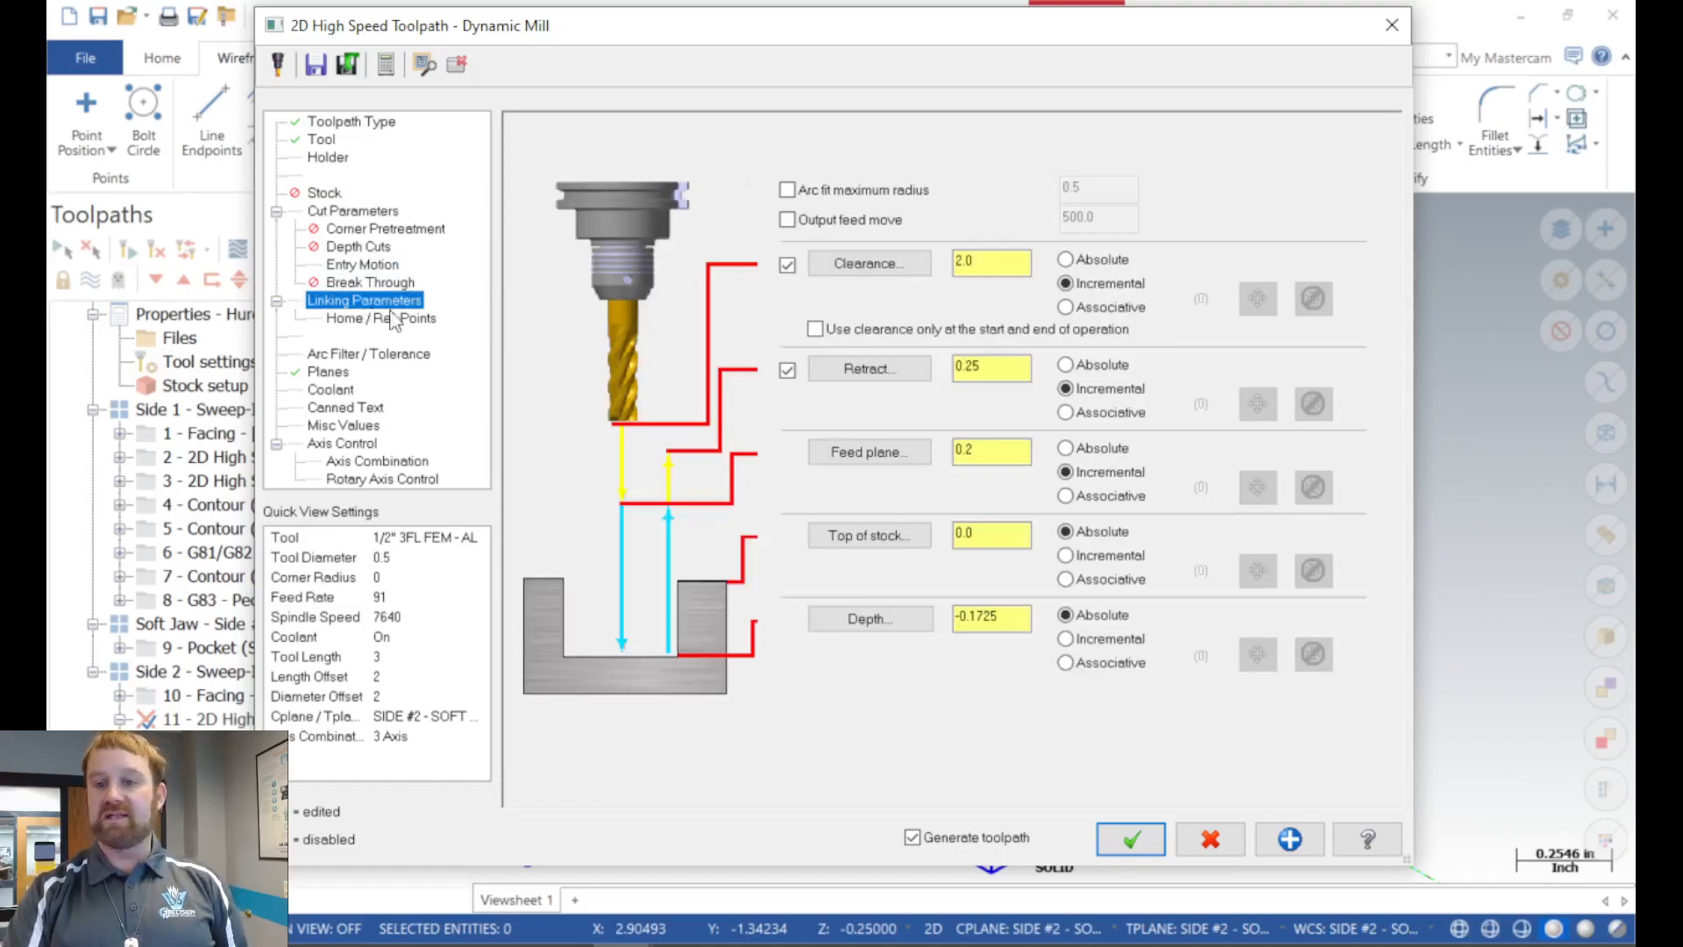
click(901, 544)
click(853, 625)
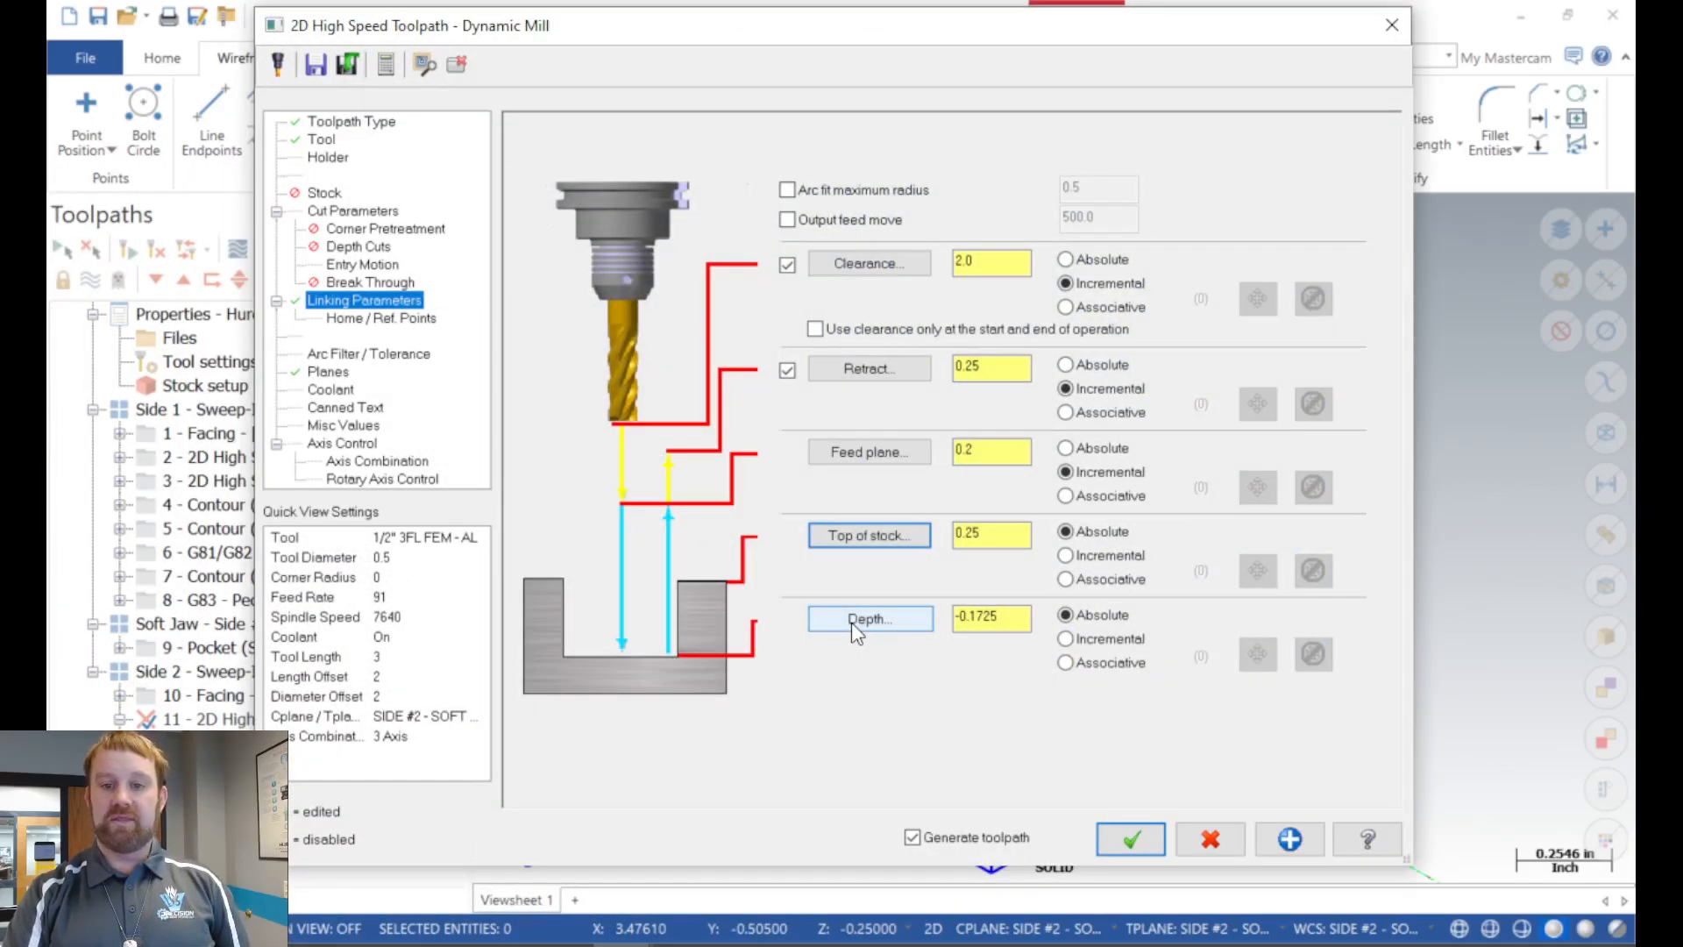
click(868, 619)
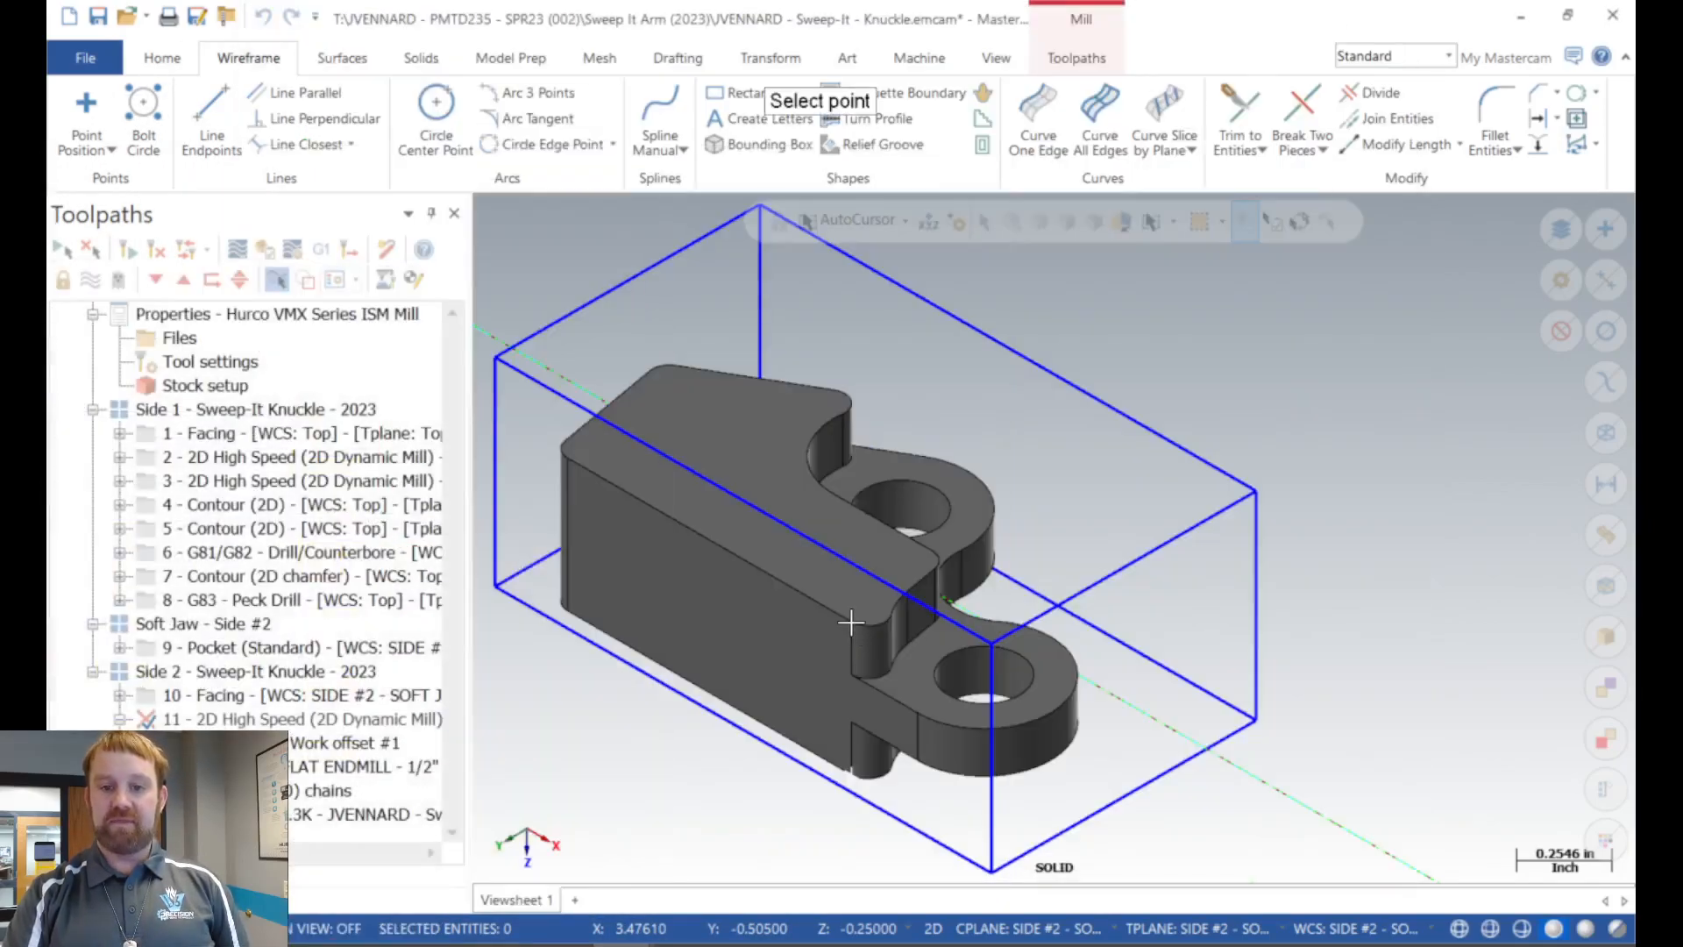
click(925, 715)
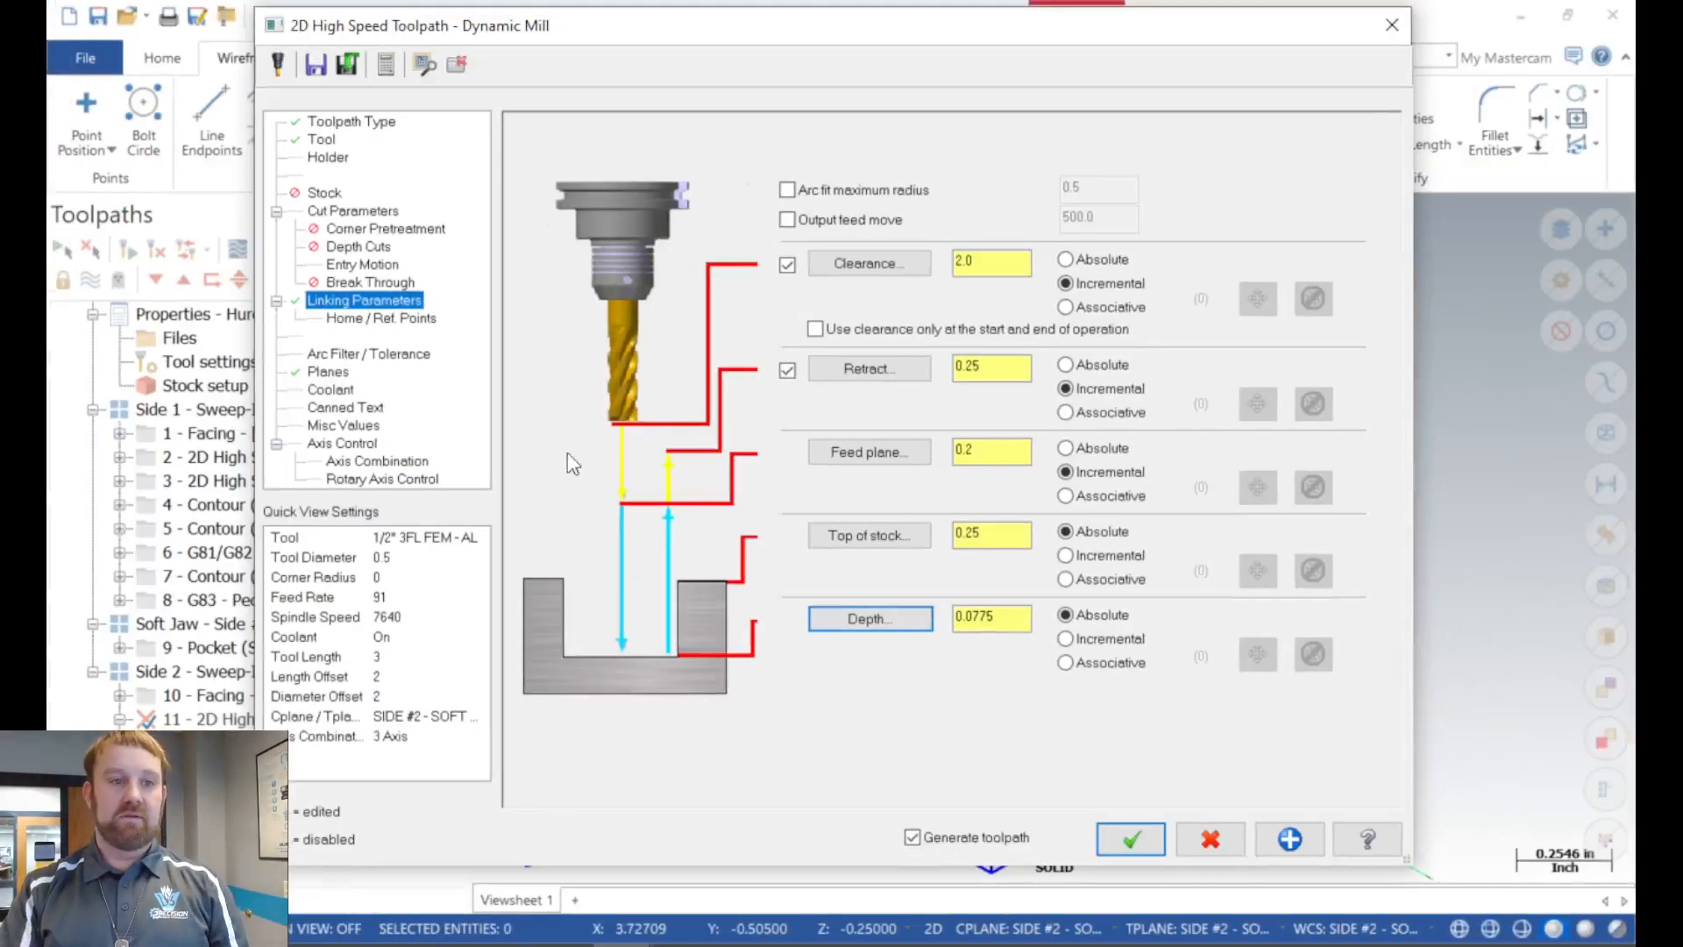
Recheck the planes, accept the Dynamic Mill parameters to generate the toolpath, and examine it around the knuckle's step.
click(321, 375)
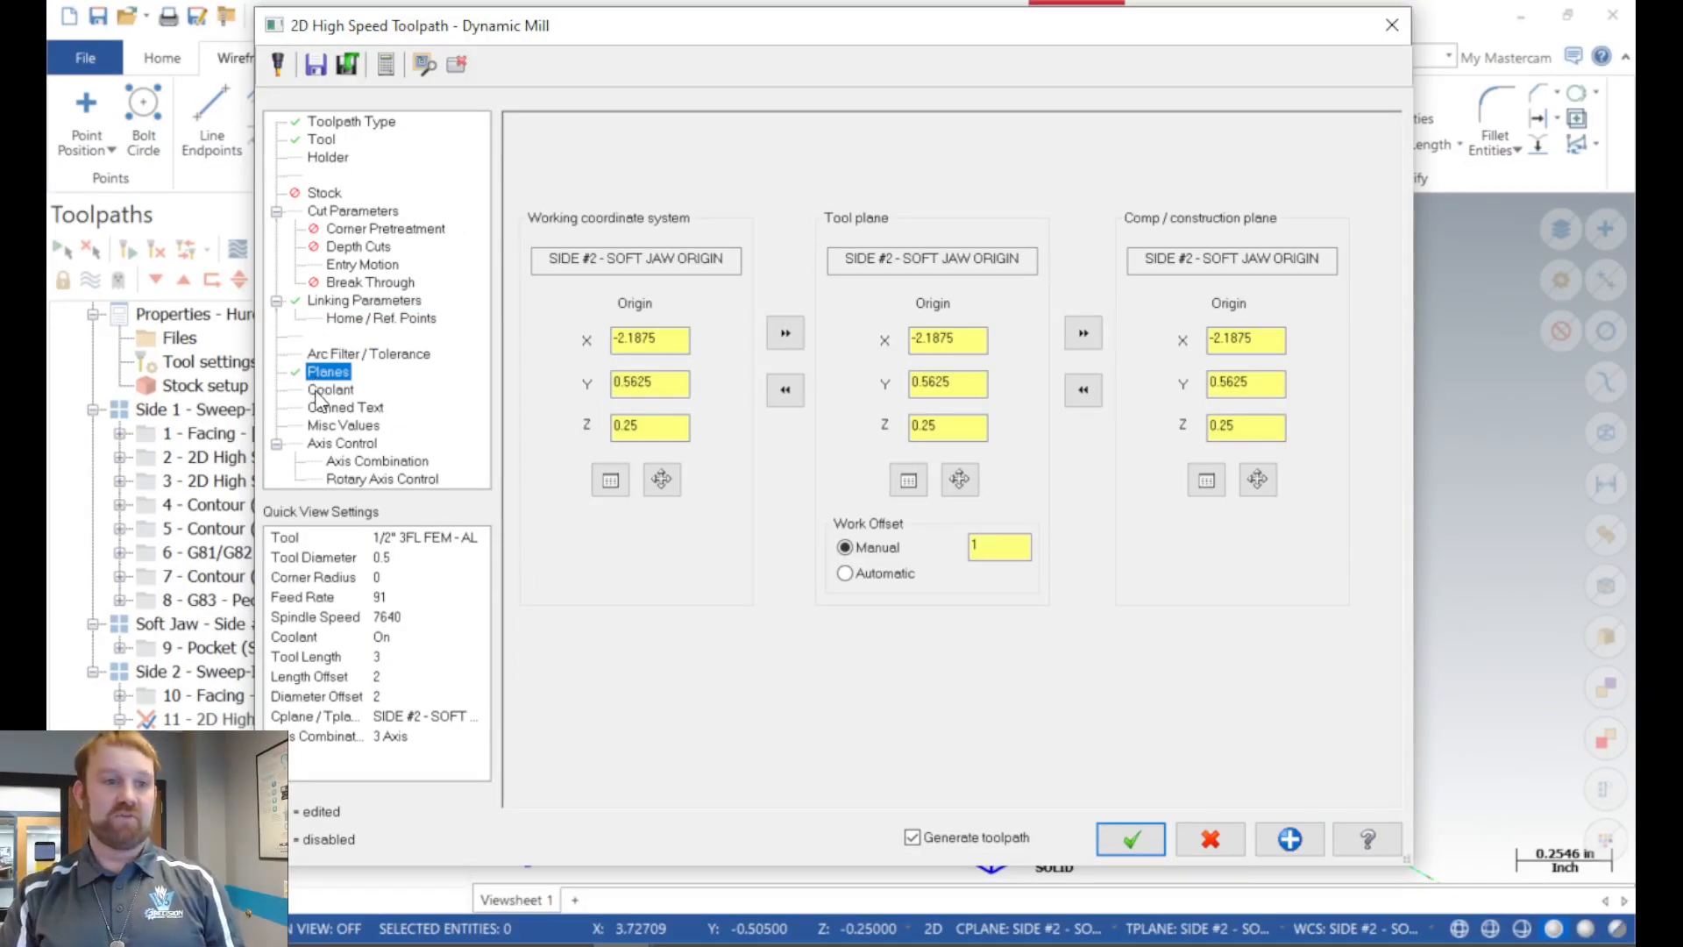
click(318, 396)
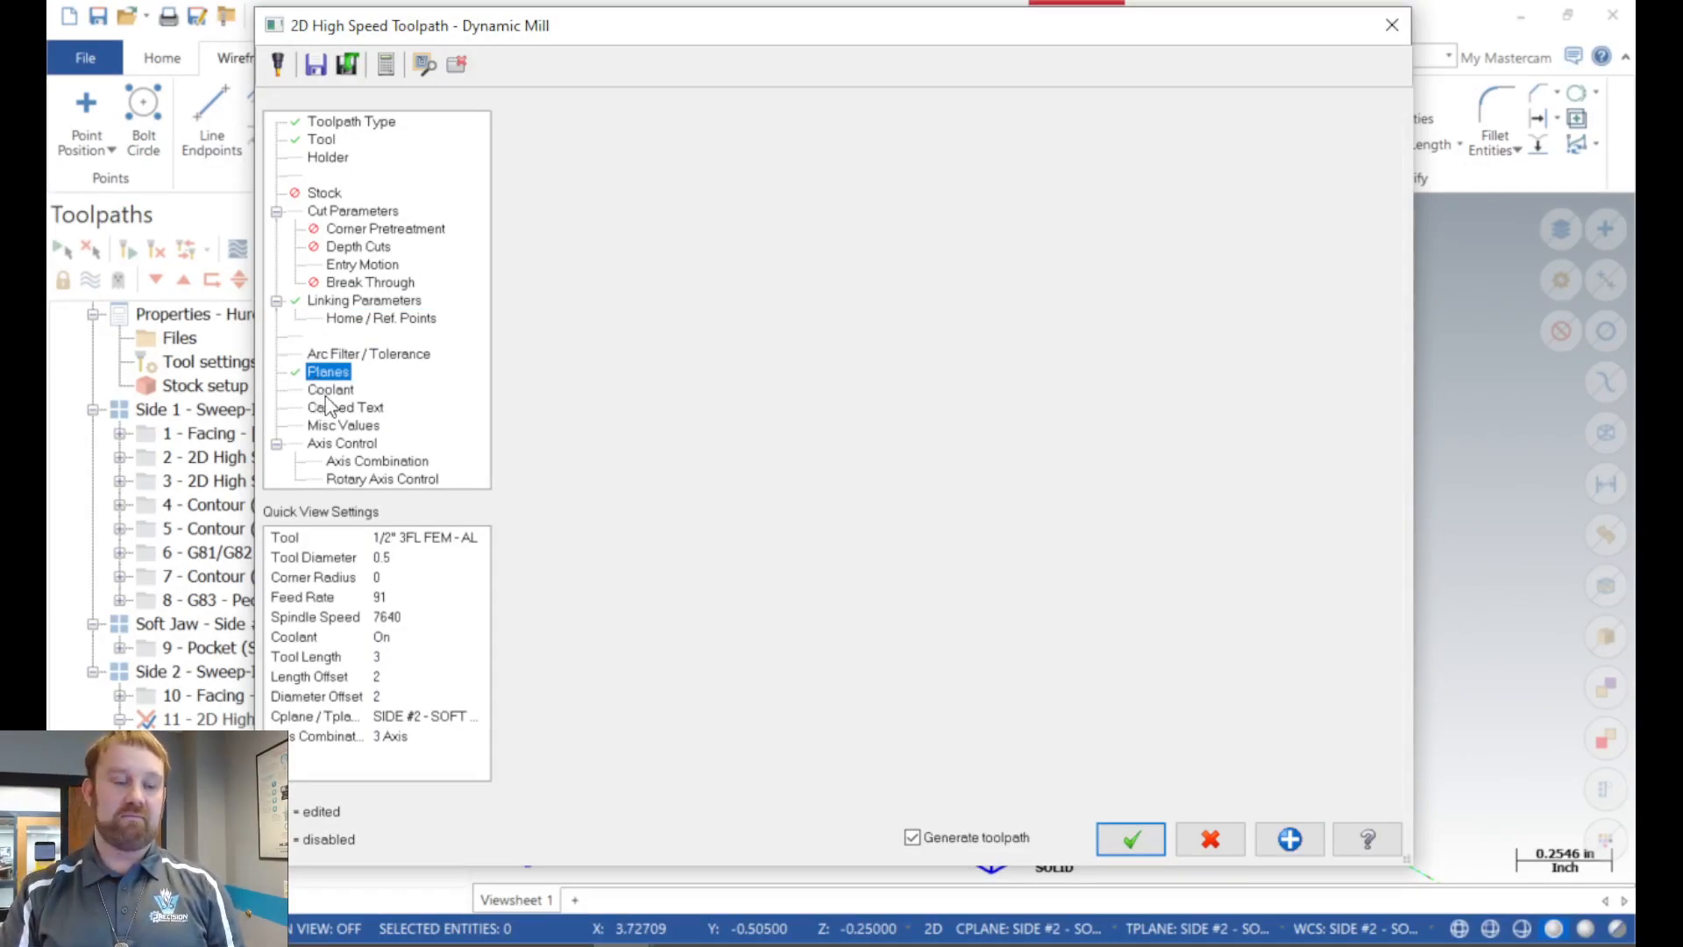
click(1150, 844)
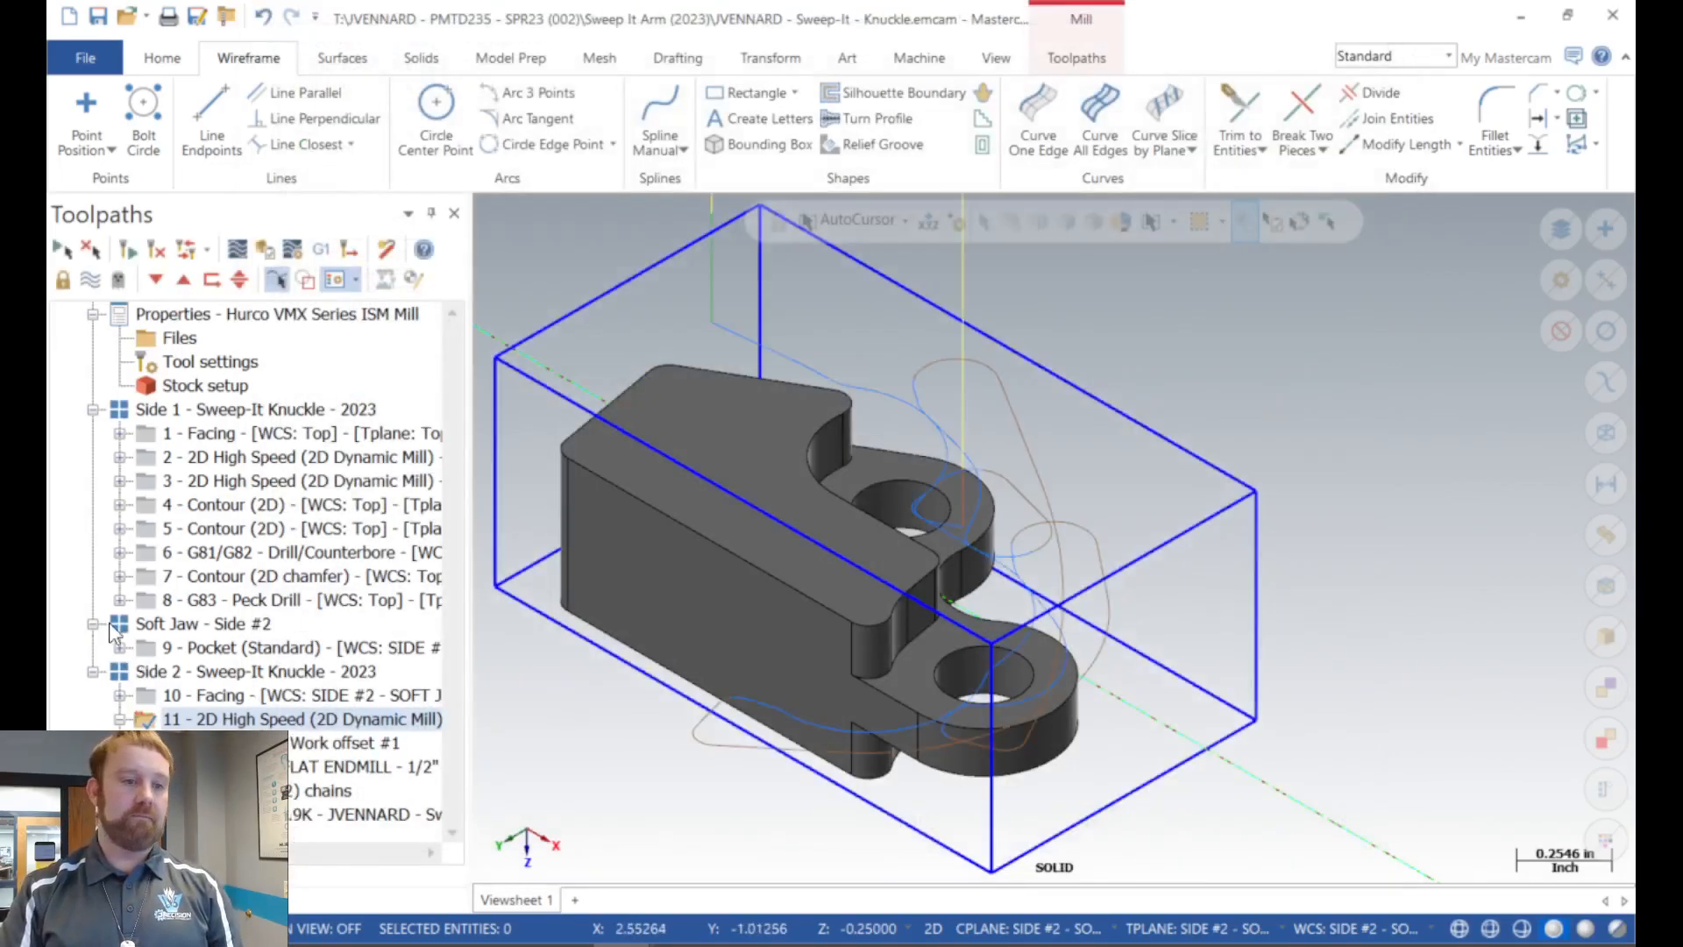
click(119, 719)
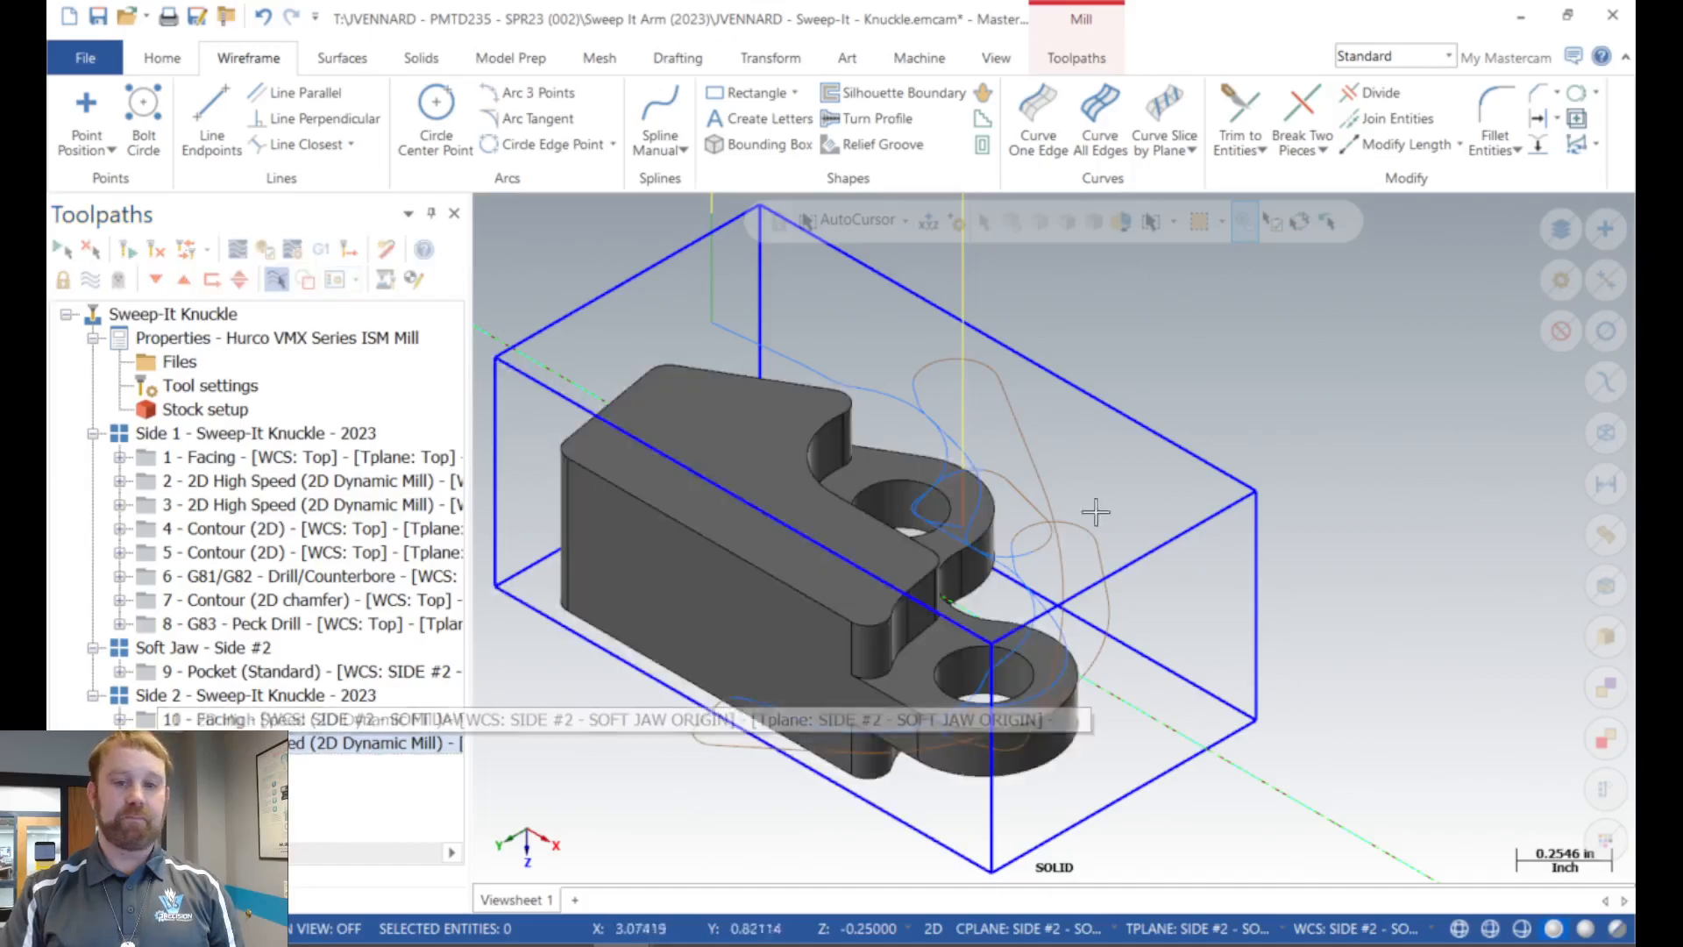
scroll(1107, 505, down, 2)
scroll(806, 491, down, 1)
scroll(769, 484, up, 1)
scroll(768, 484, up, 2)
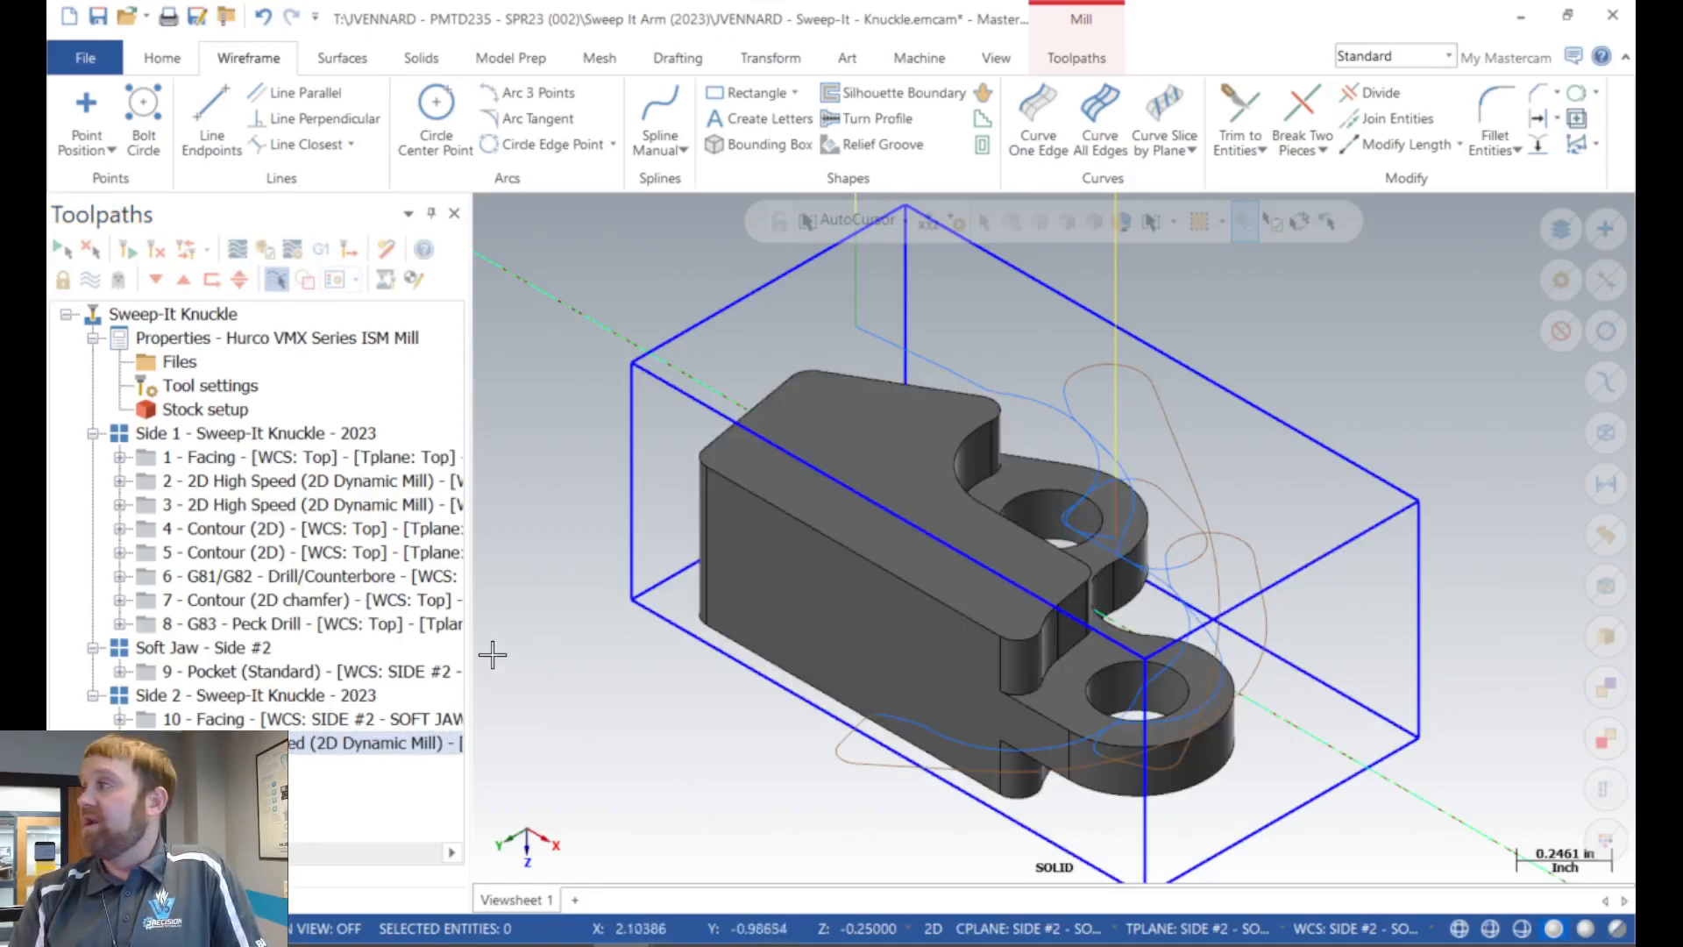
Copy Side 1 operations 5, 6 and 7 (step finish contour, spot drill and 2D chamfer) into the Side 2 group.
click(207, 550)
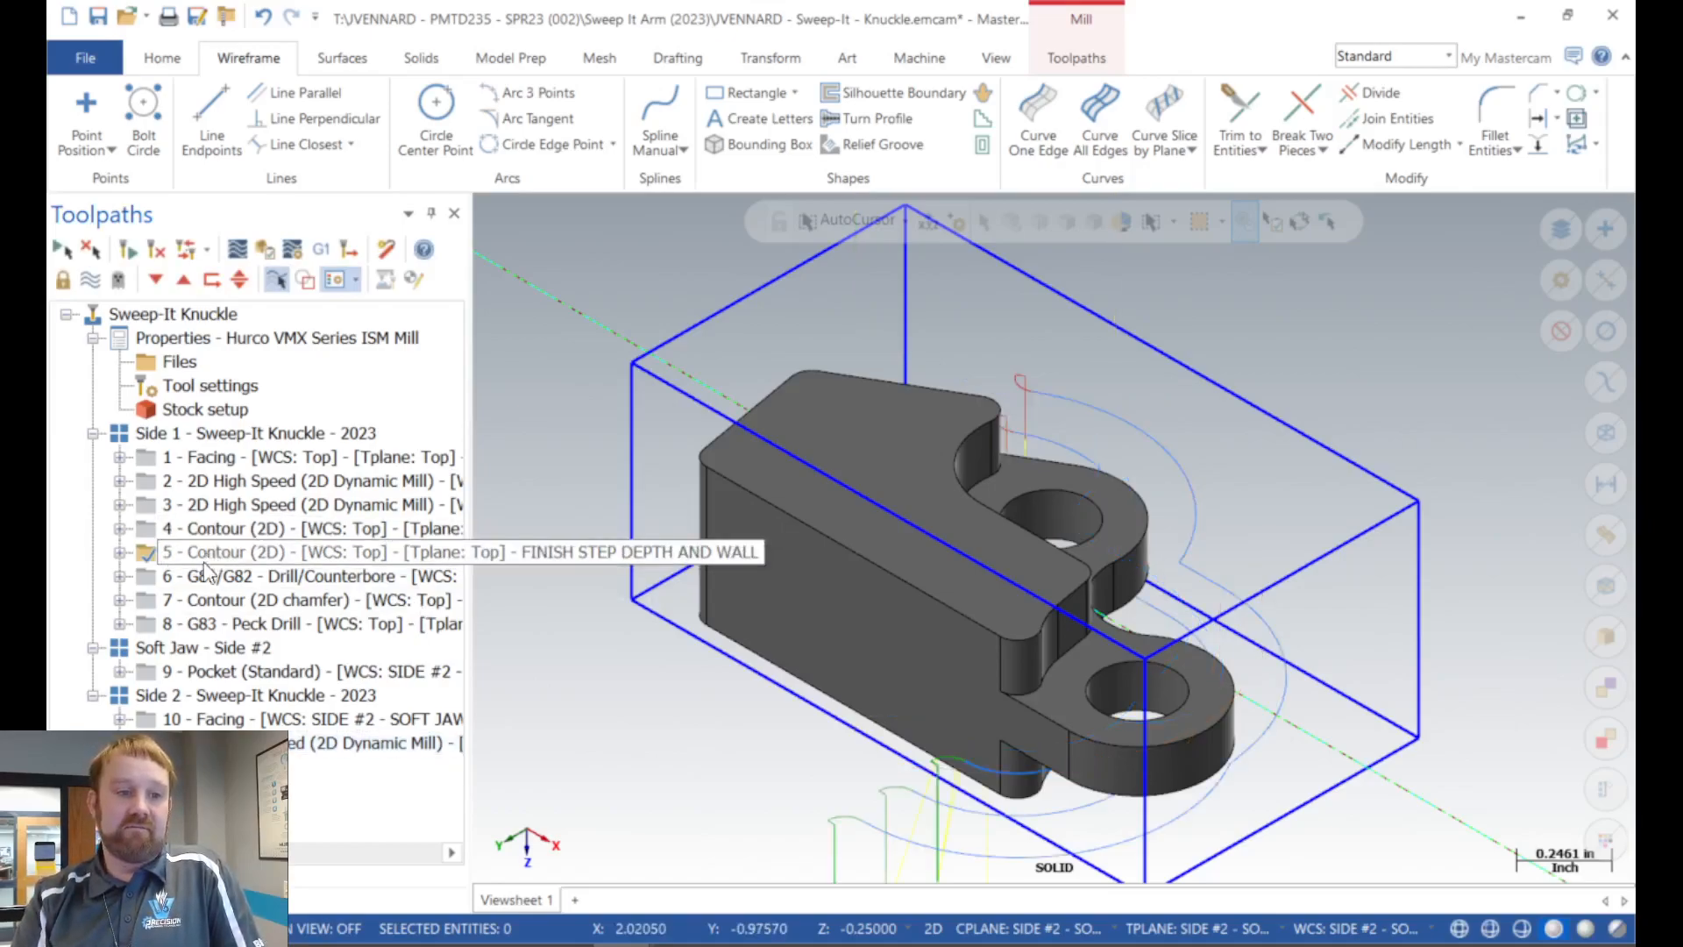
ctrl+click(199, 578)
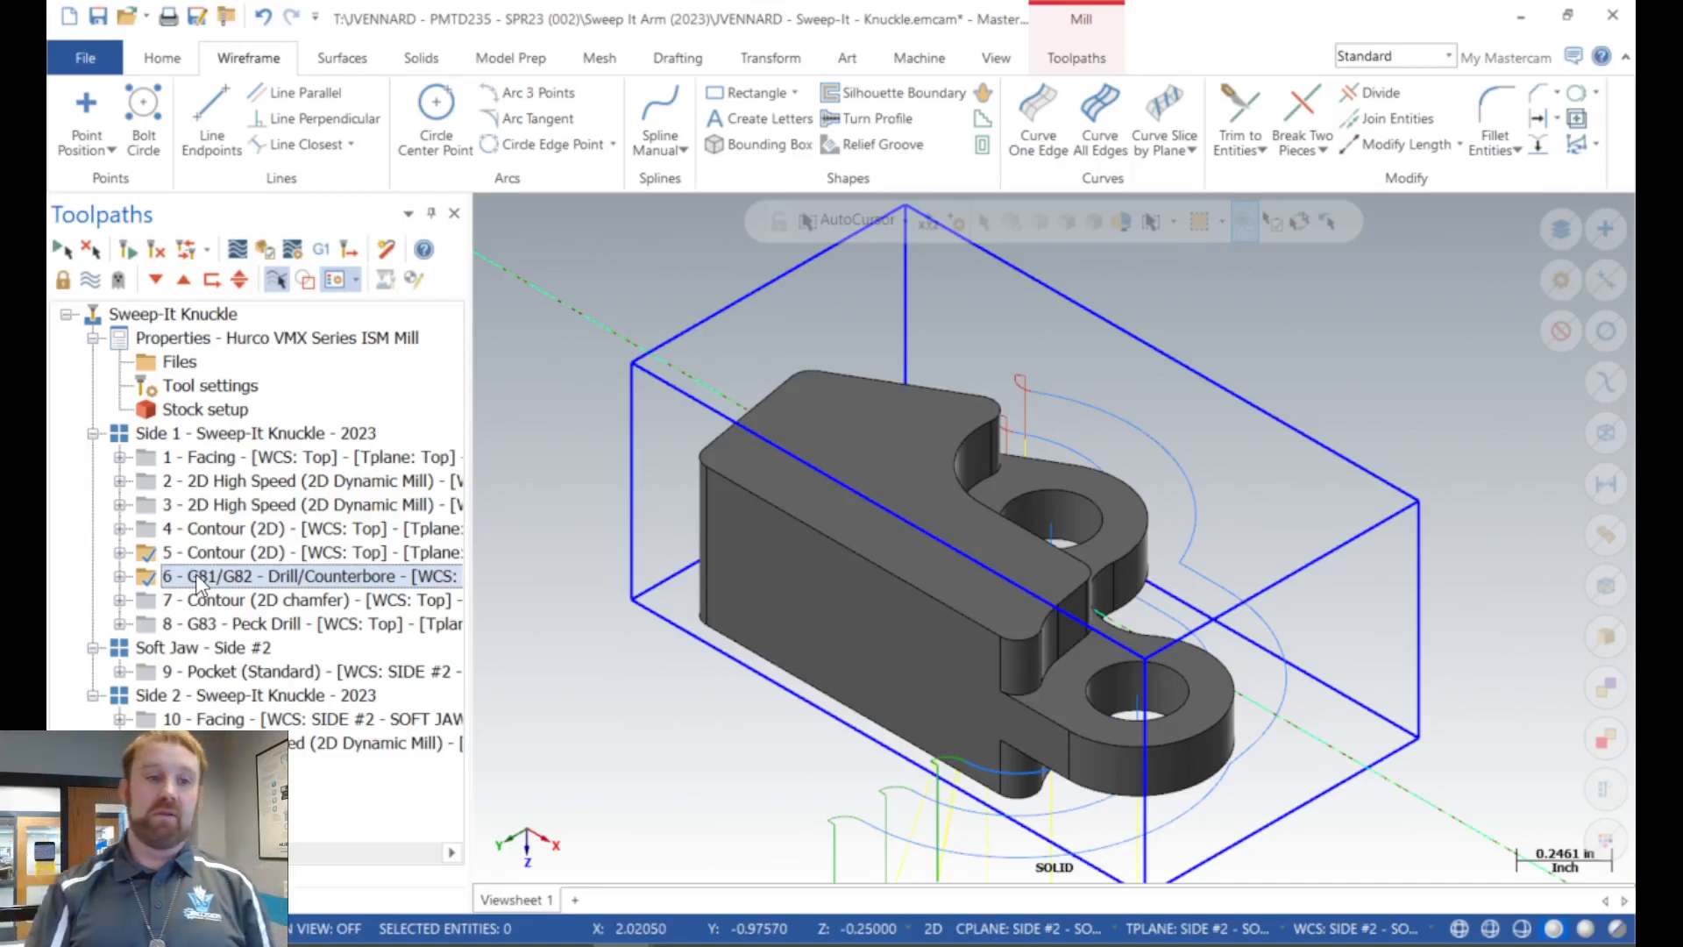
ctrl+click(209, 602)
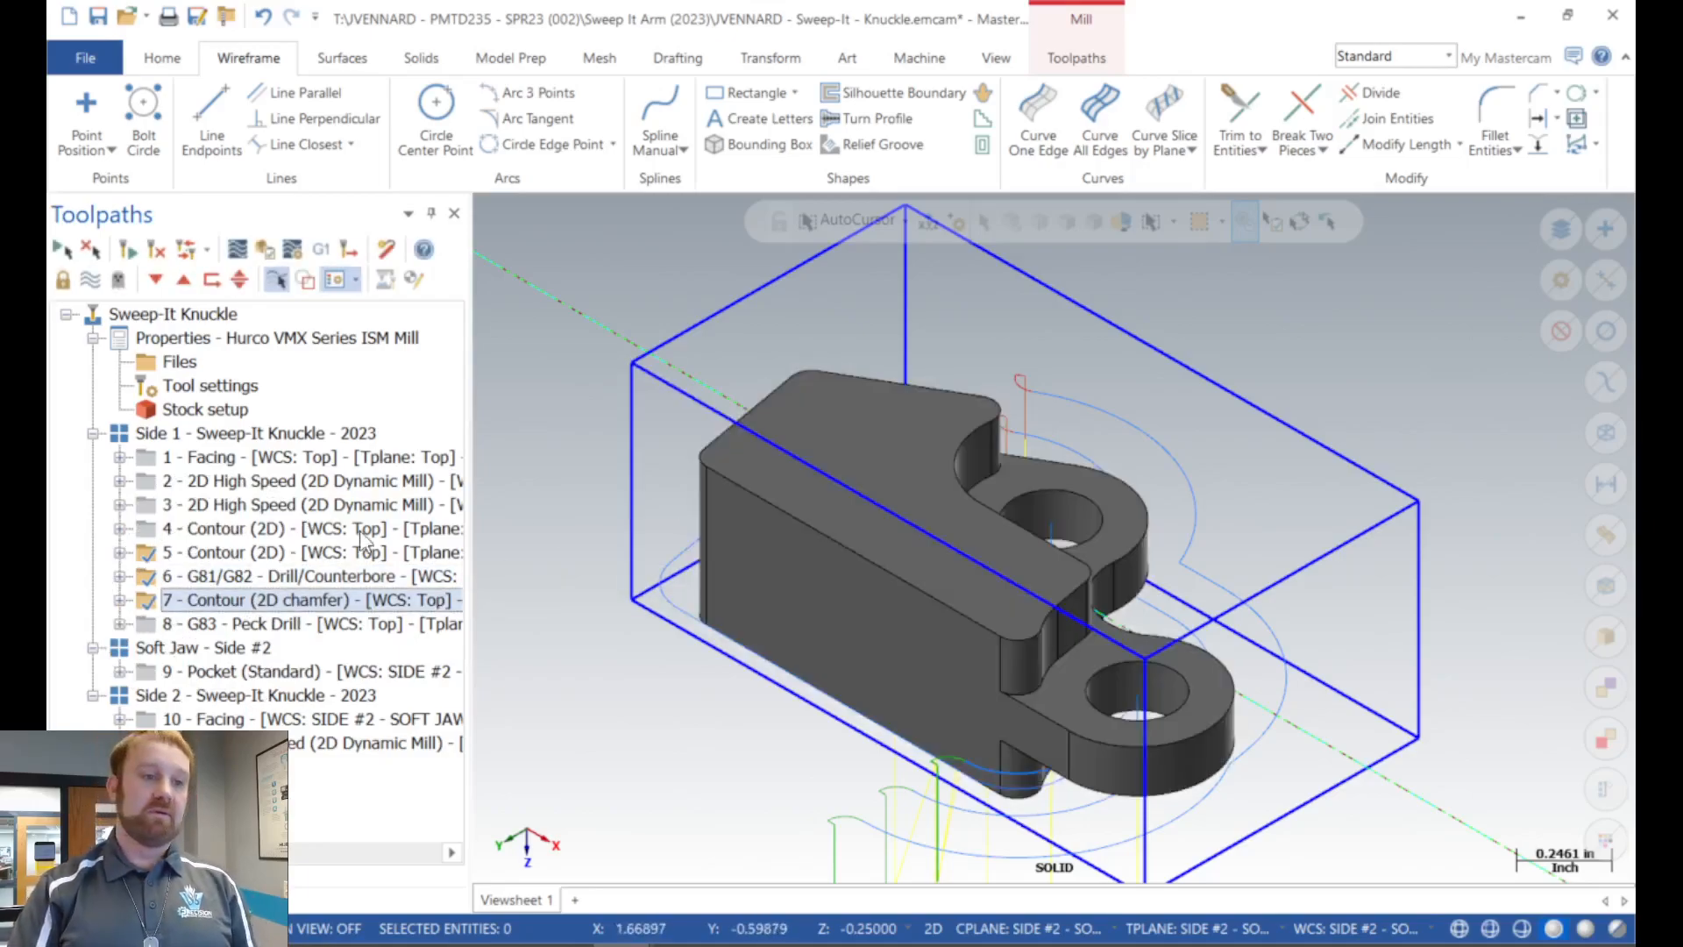
click(215, 599)
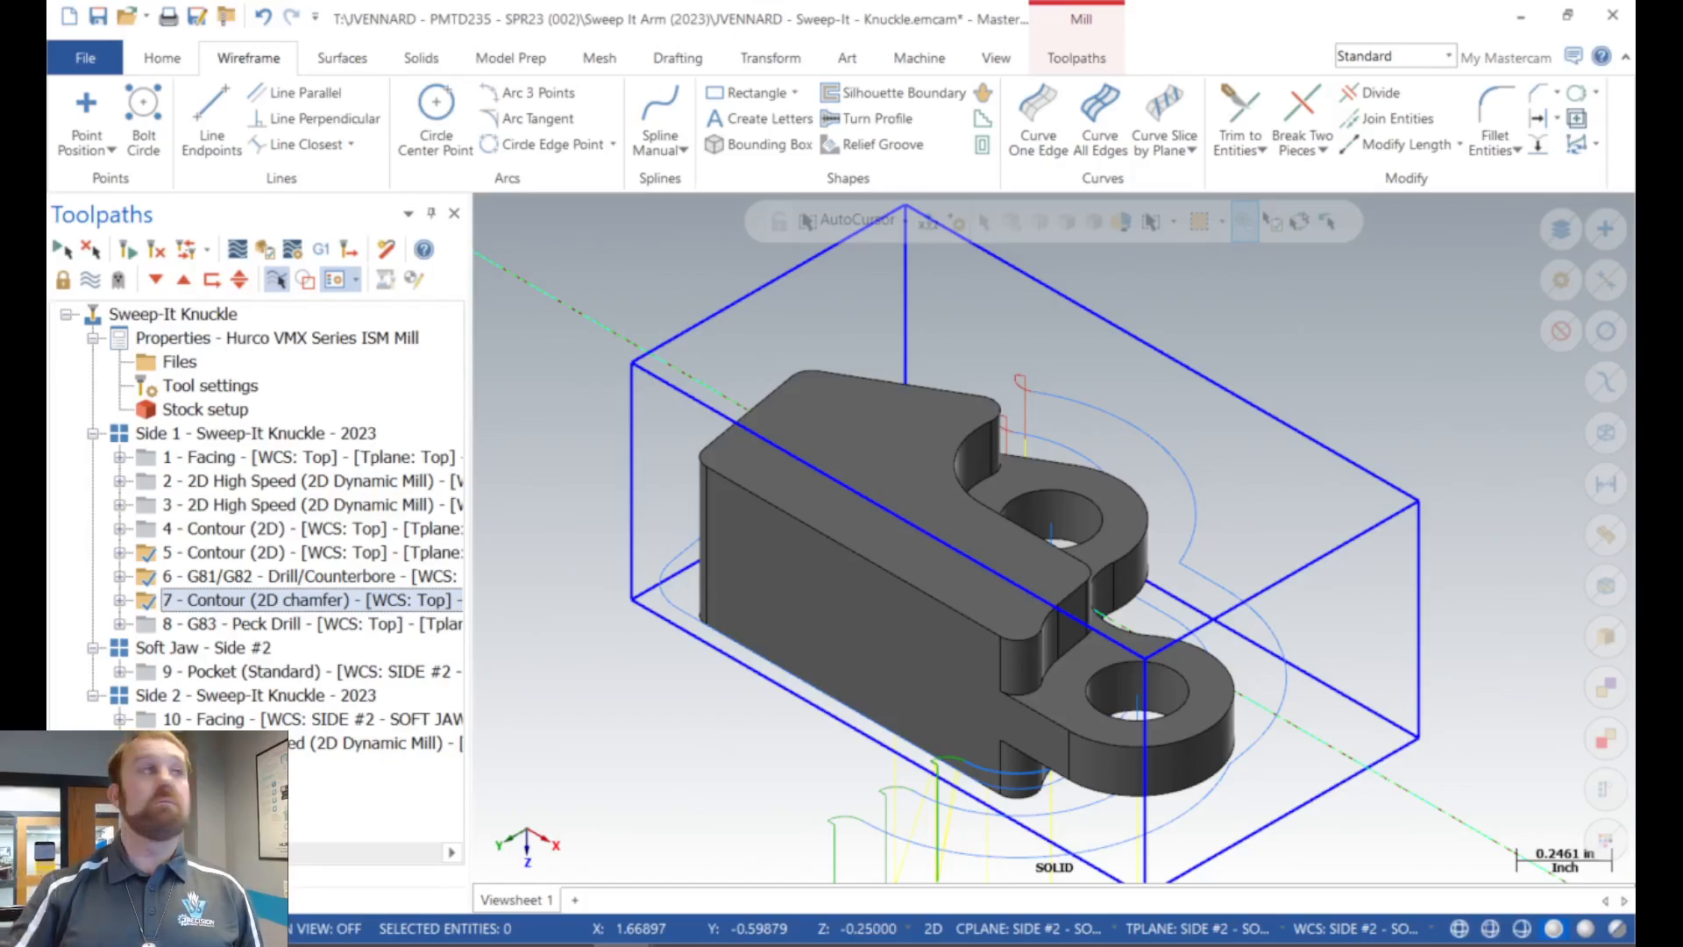
key(ctrl+v)
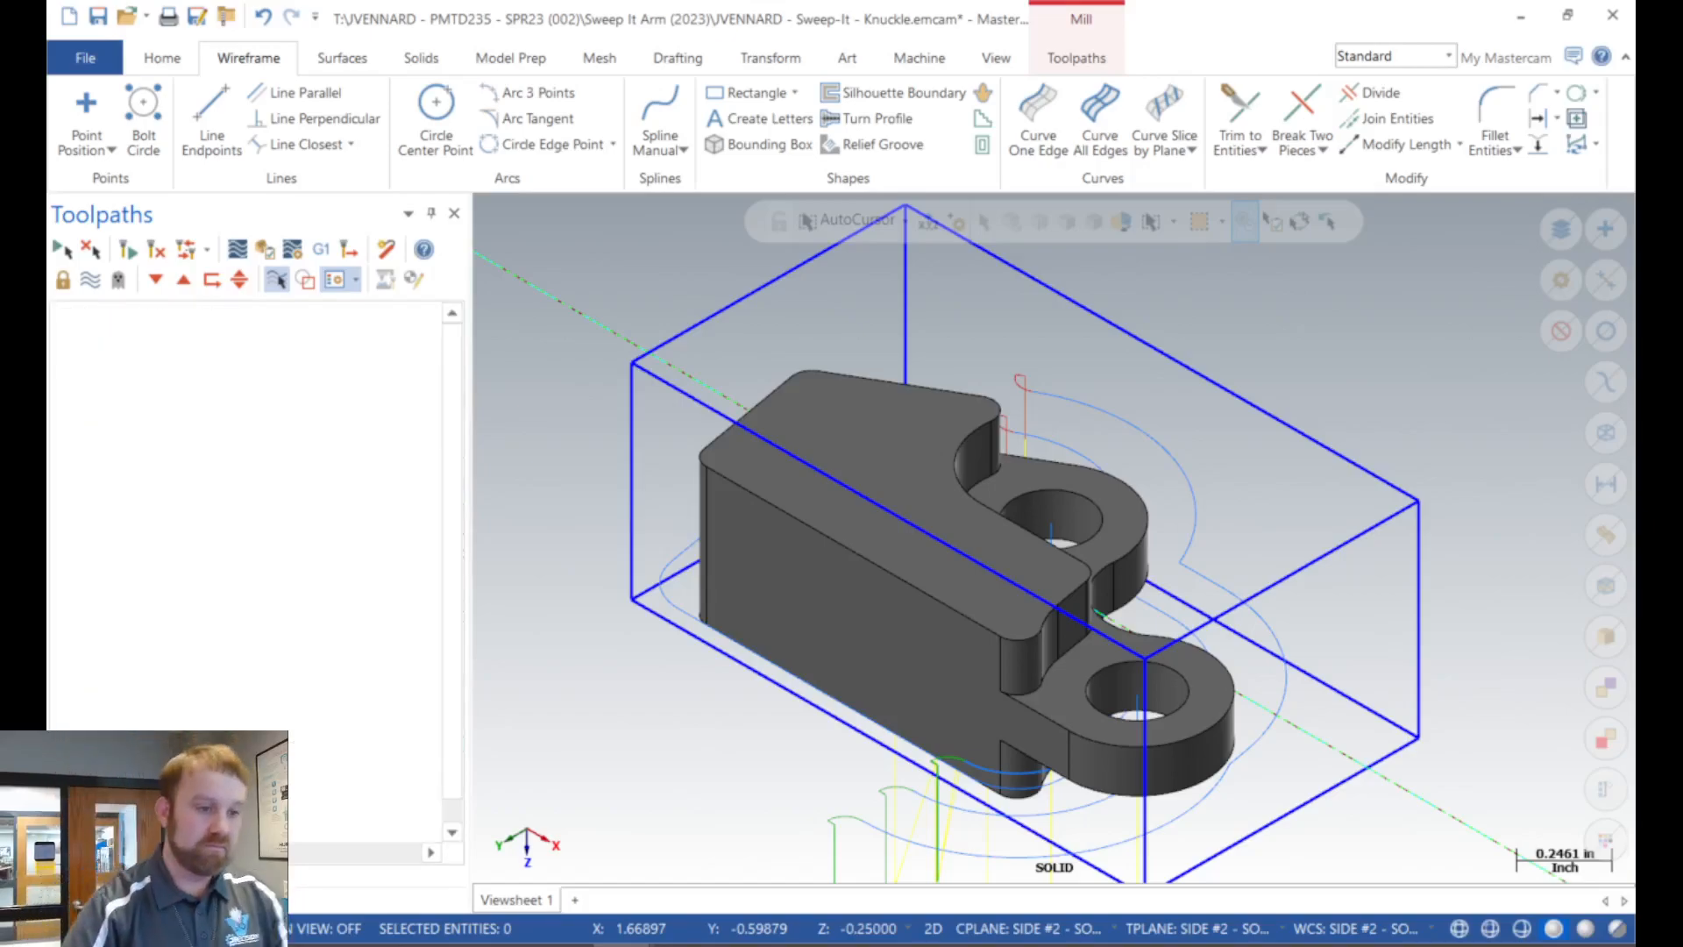
Edit the common parameters of the three pasted operations together, switching their planes to the SIDE #2 soft jaw plane.
right_click(181, 744)
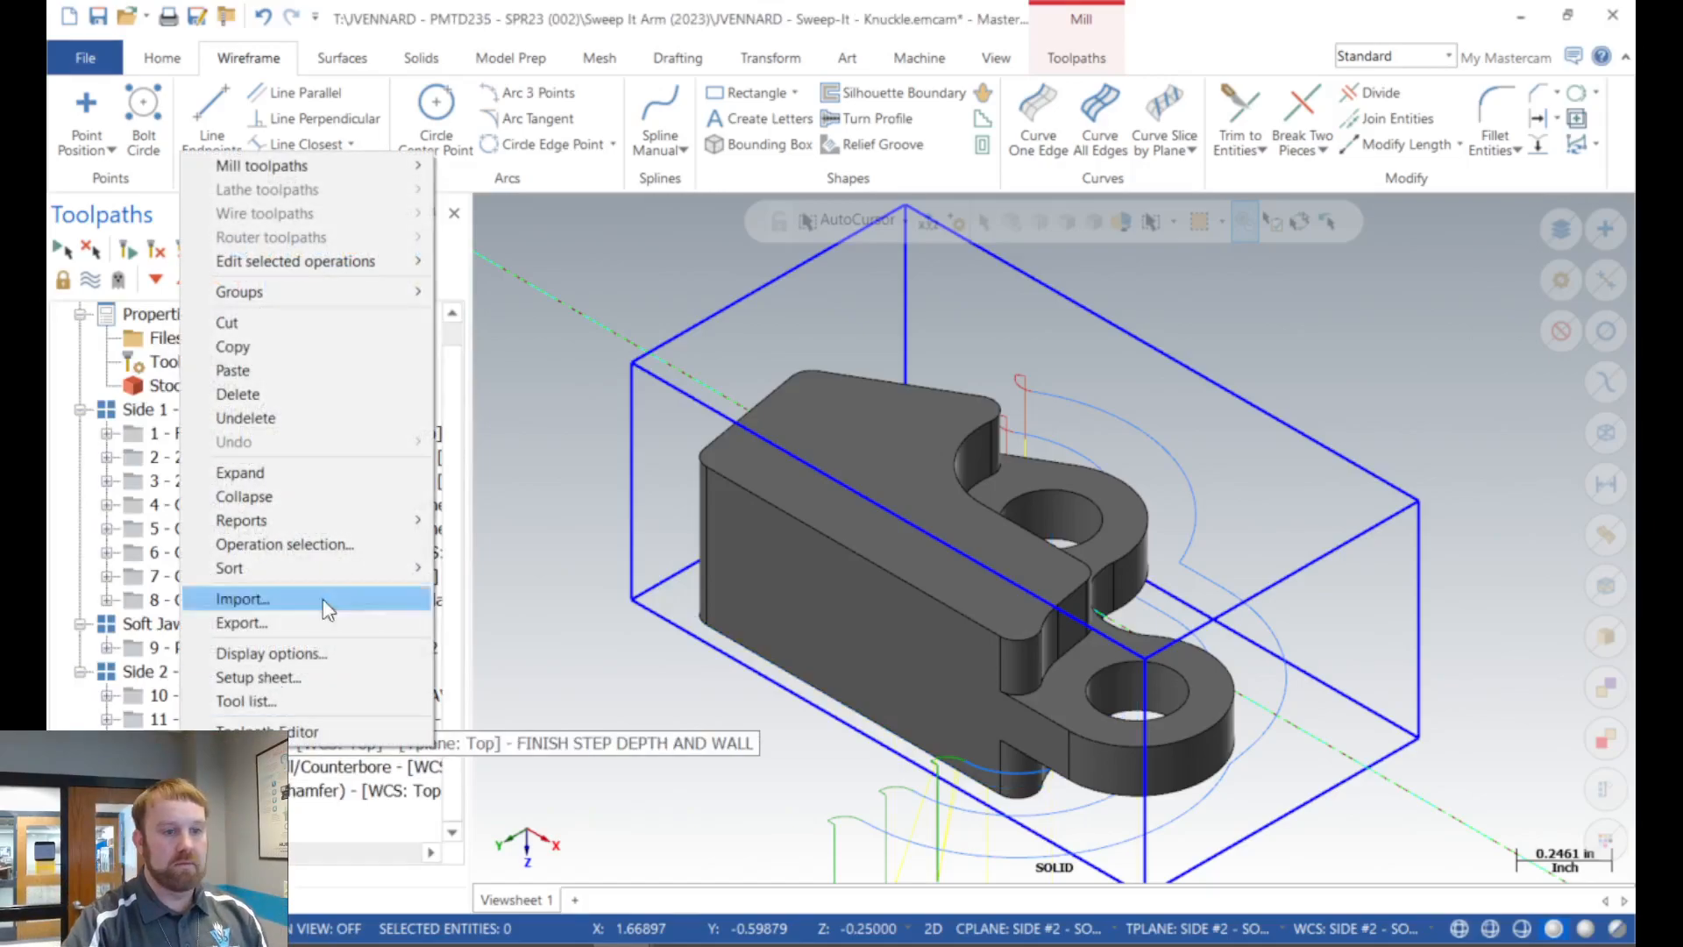
mouse_move(366, 262)
click(507, 260)
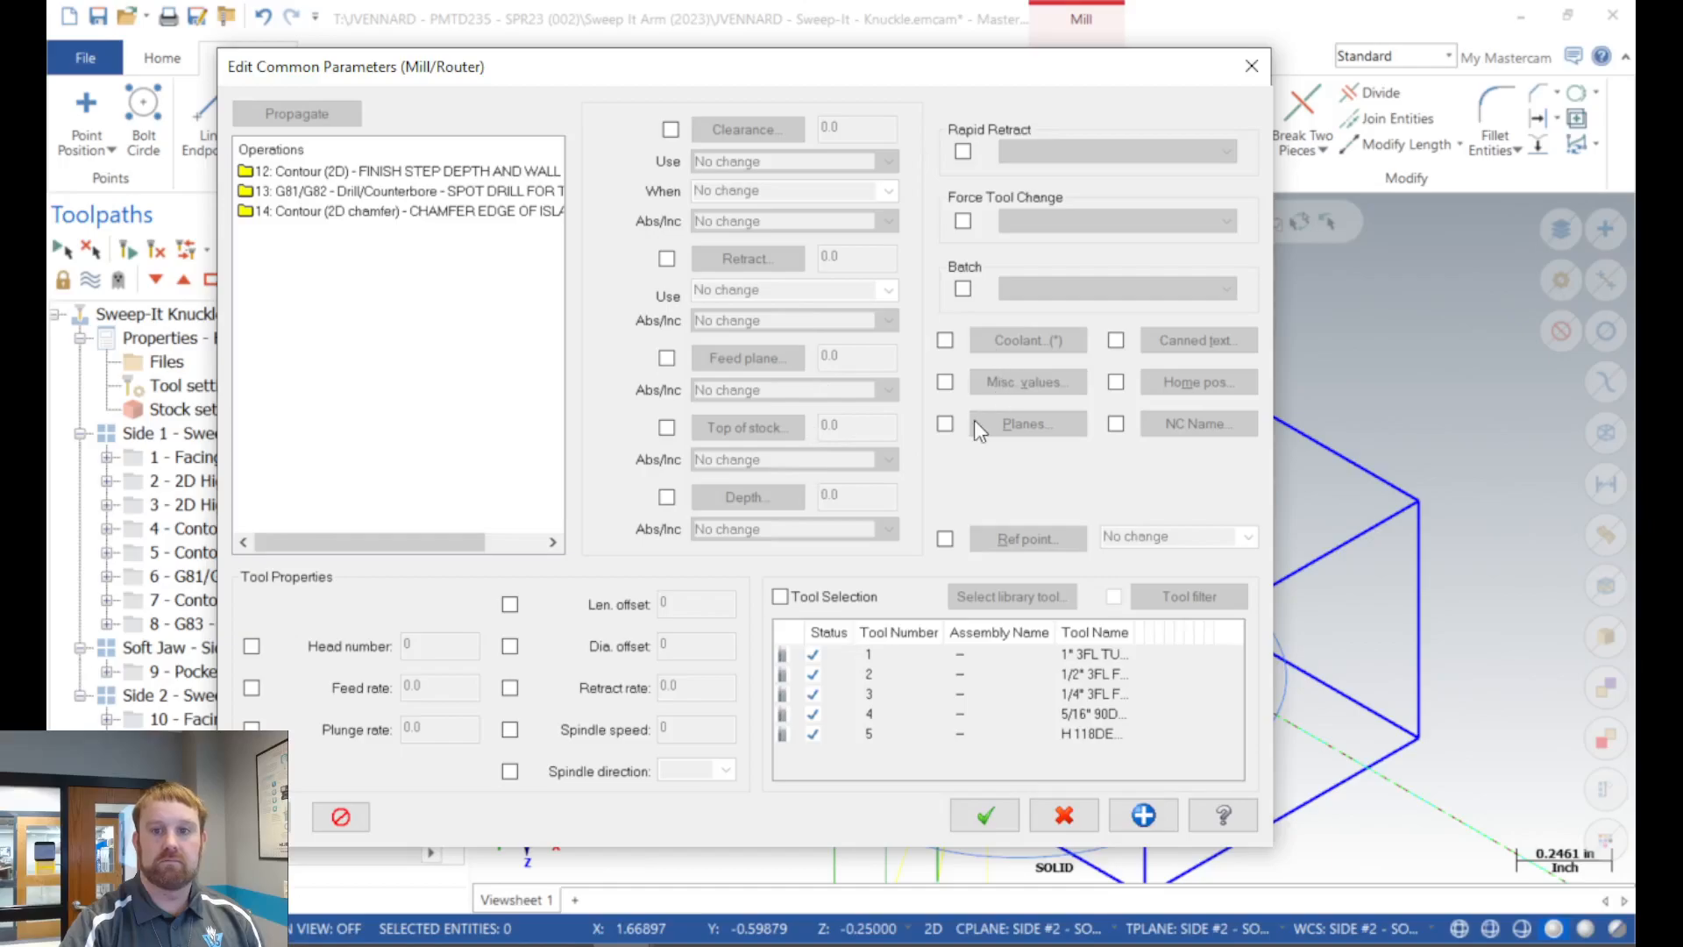
click(980, 423)
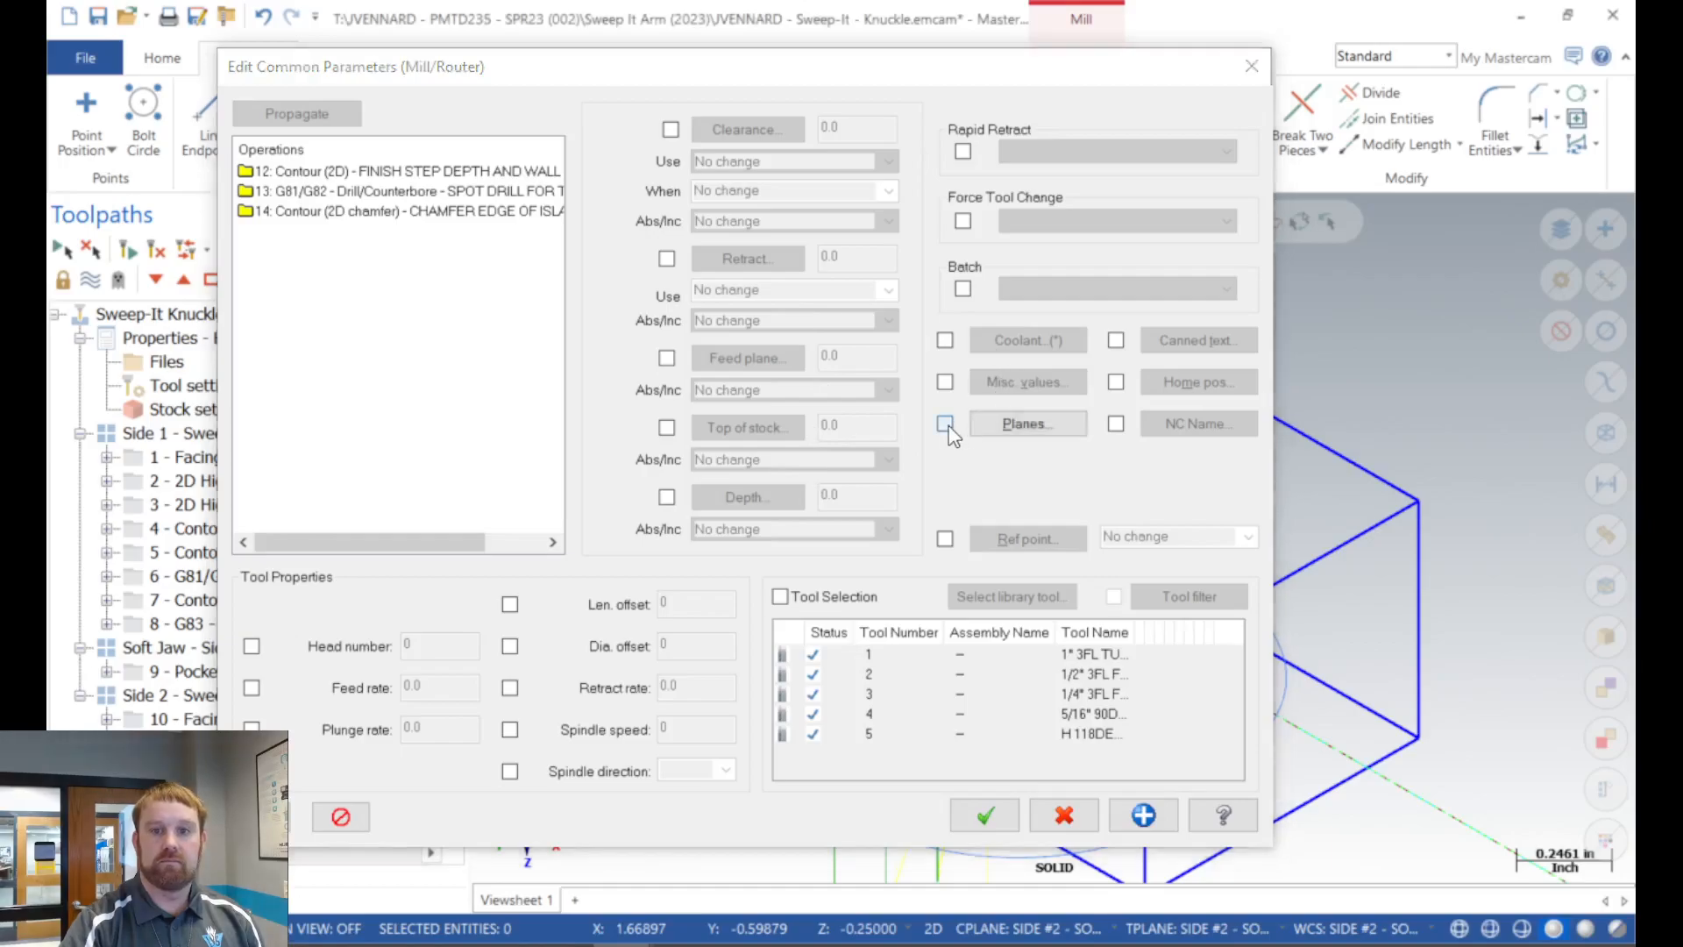
click(1096, 549)
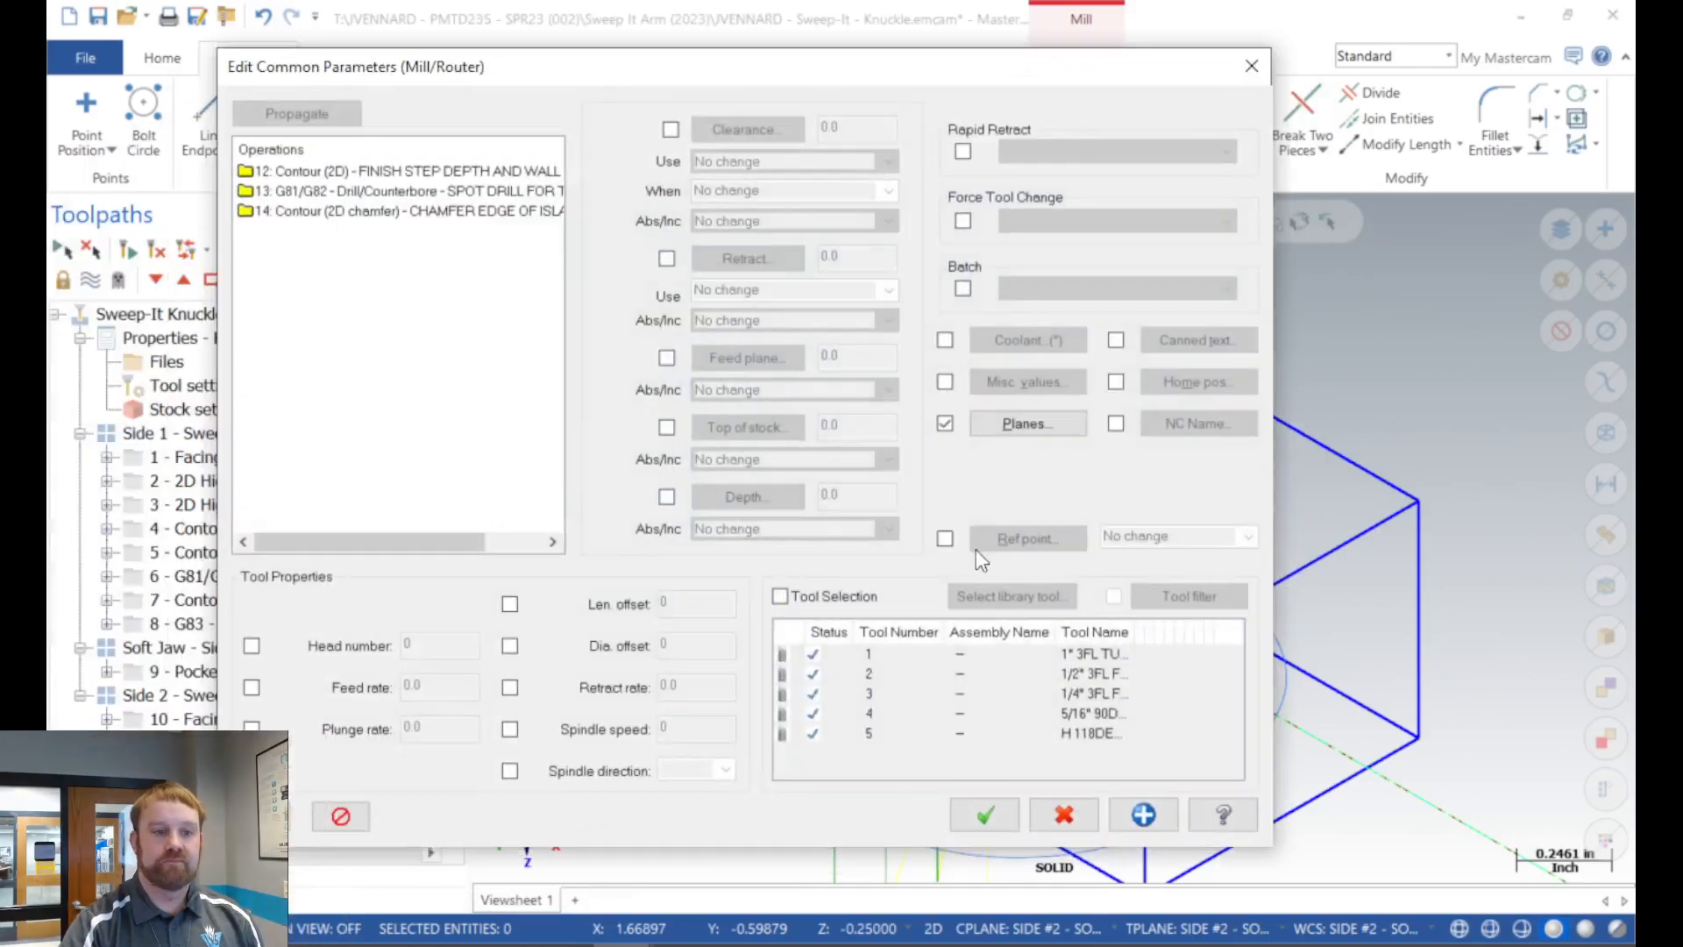
click(975, 809)
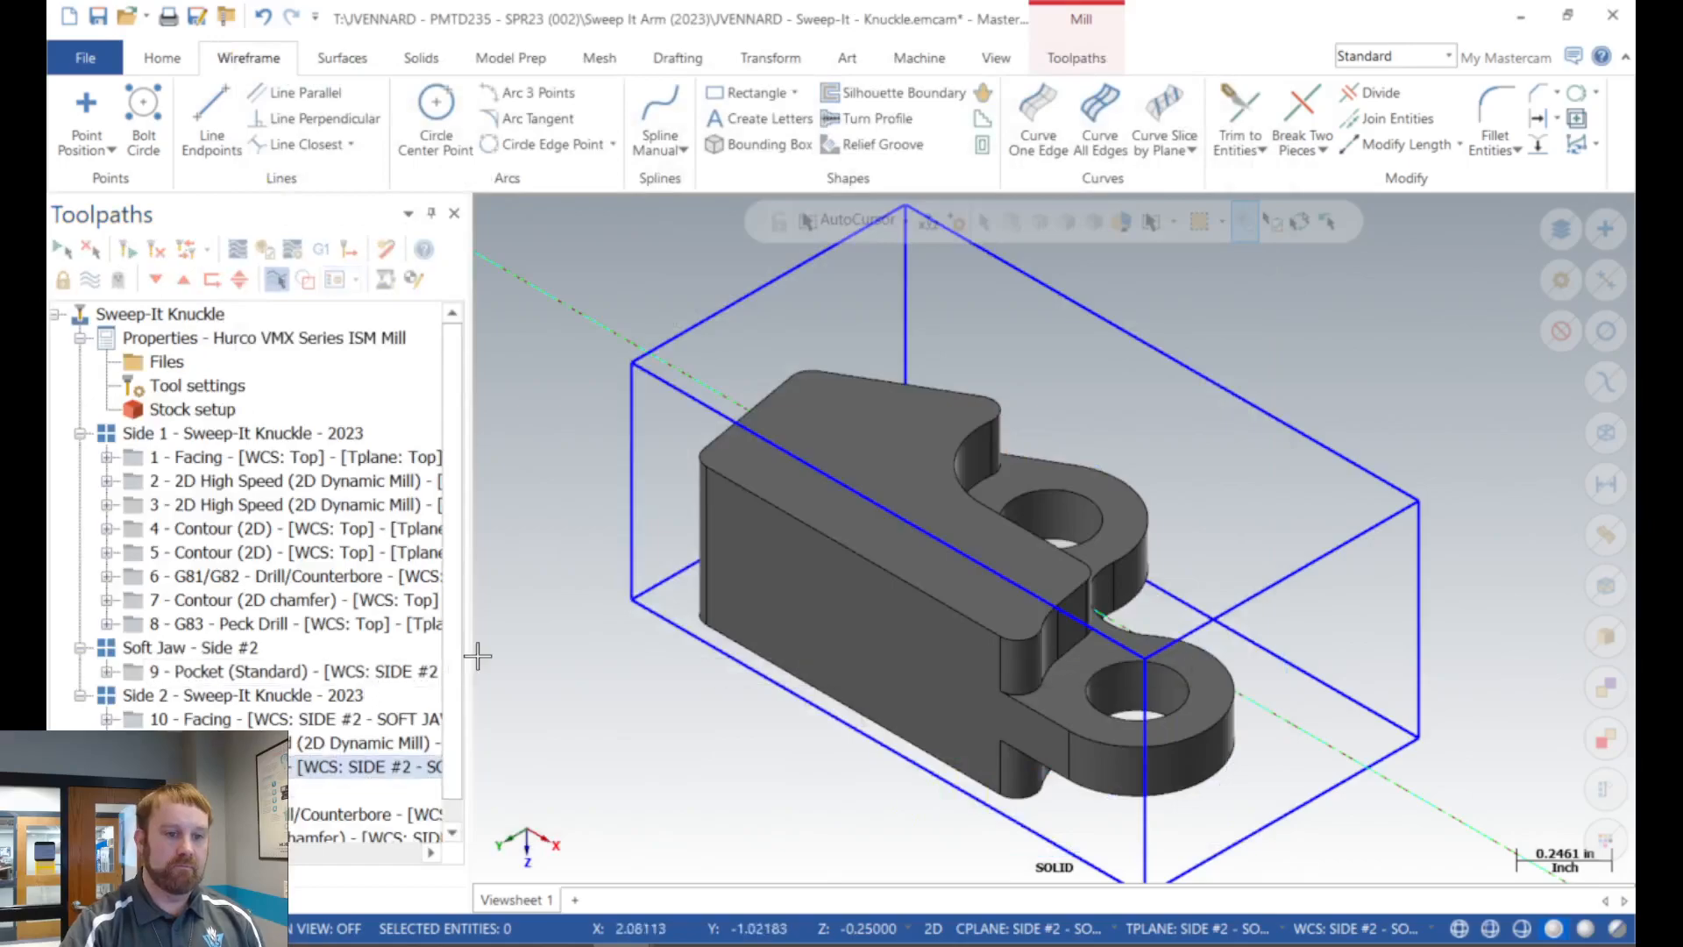
Expose the copied Contour operation 12 in the tree and set the construction depth to the knuckle's step face.
scroll(449, 761, down, 1)
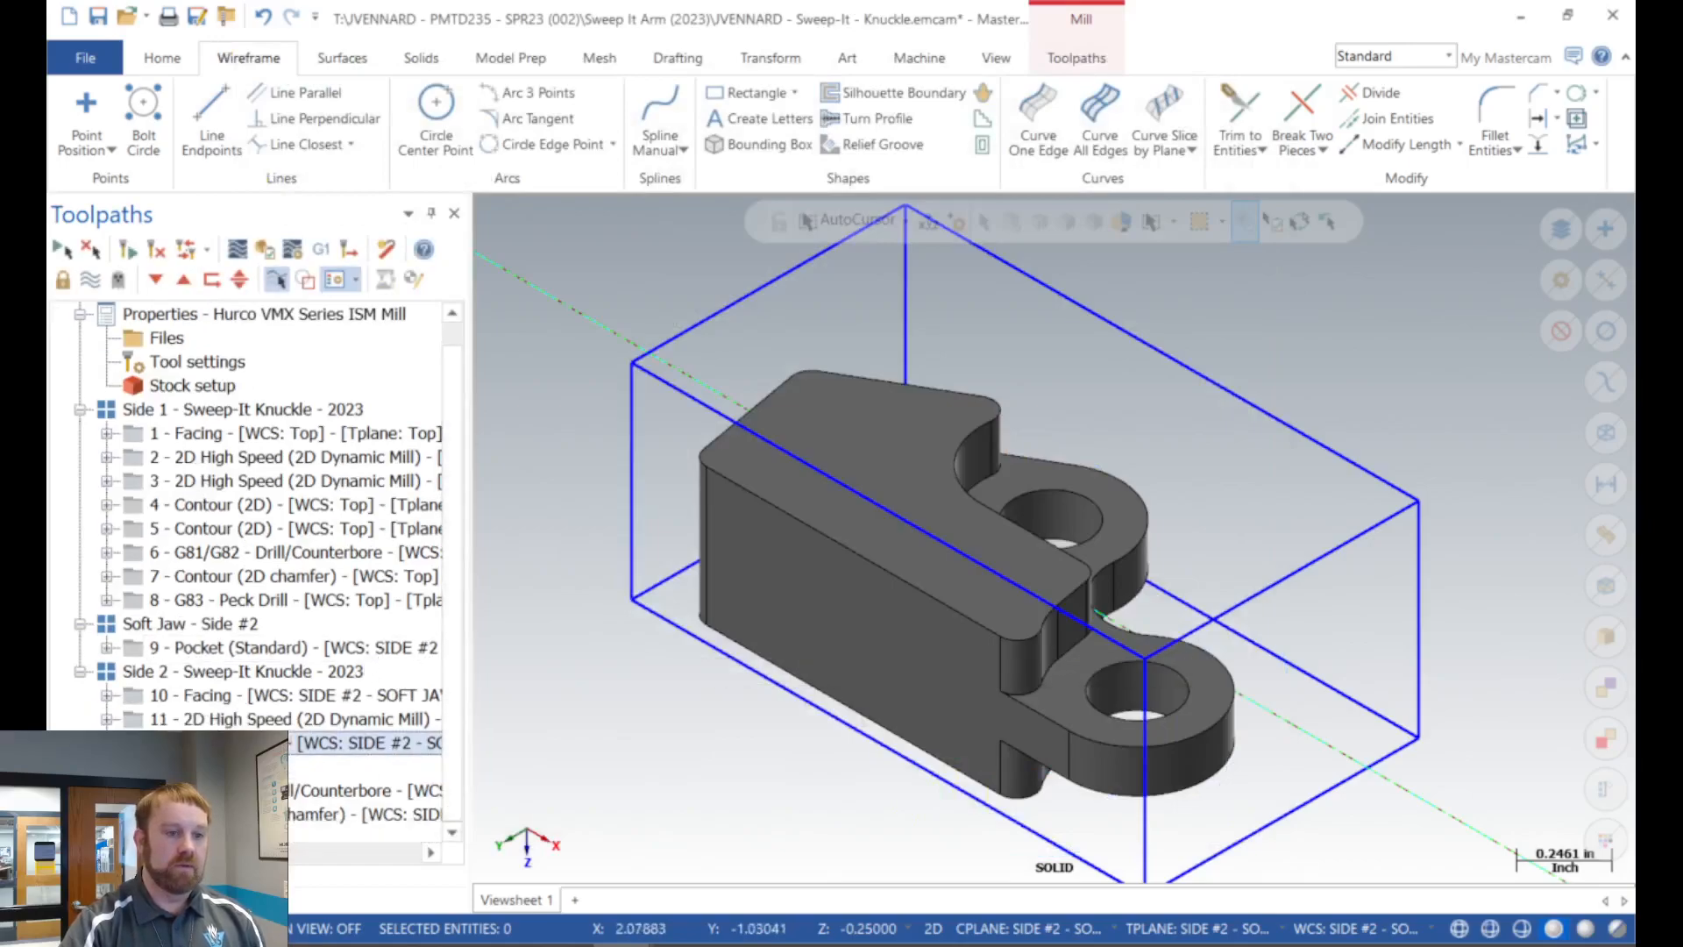
scroll(268, 563, down, 1)
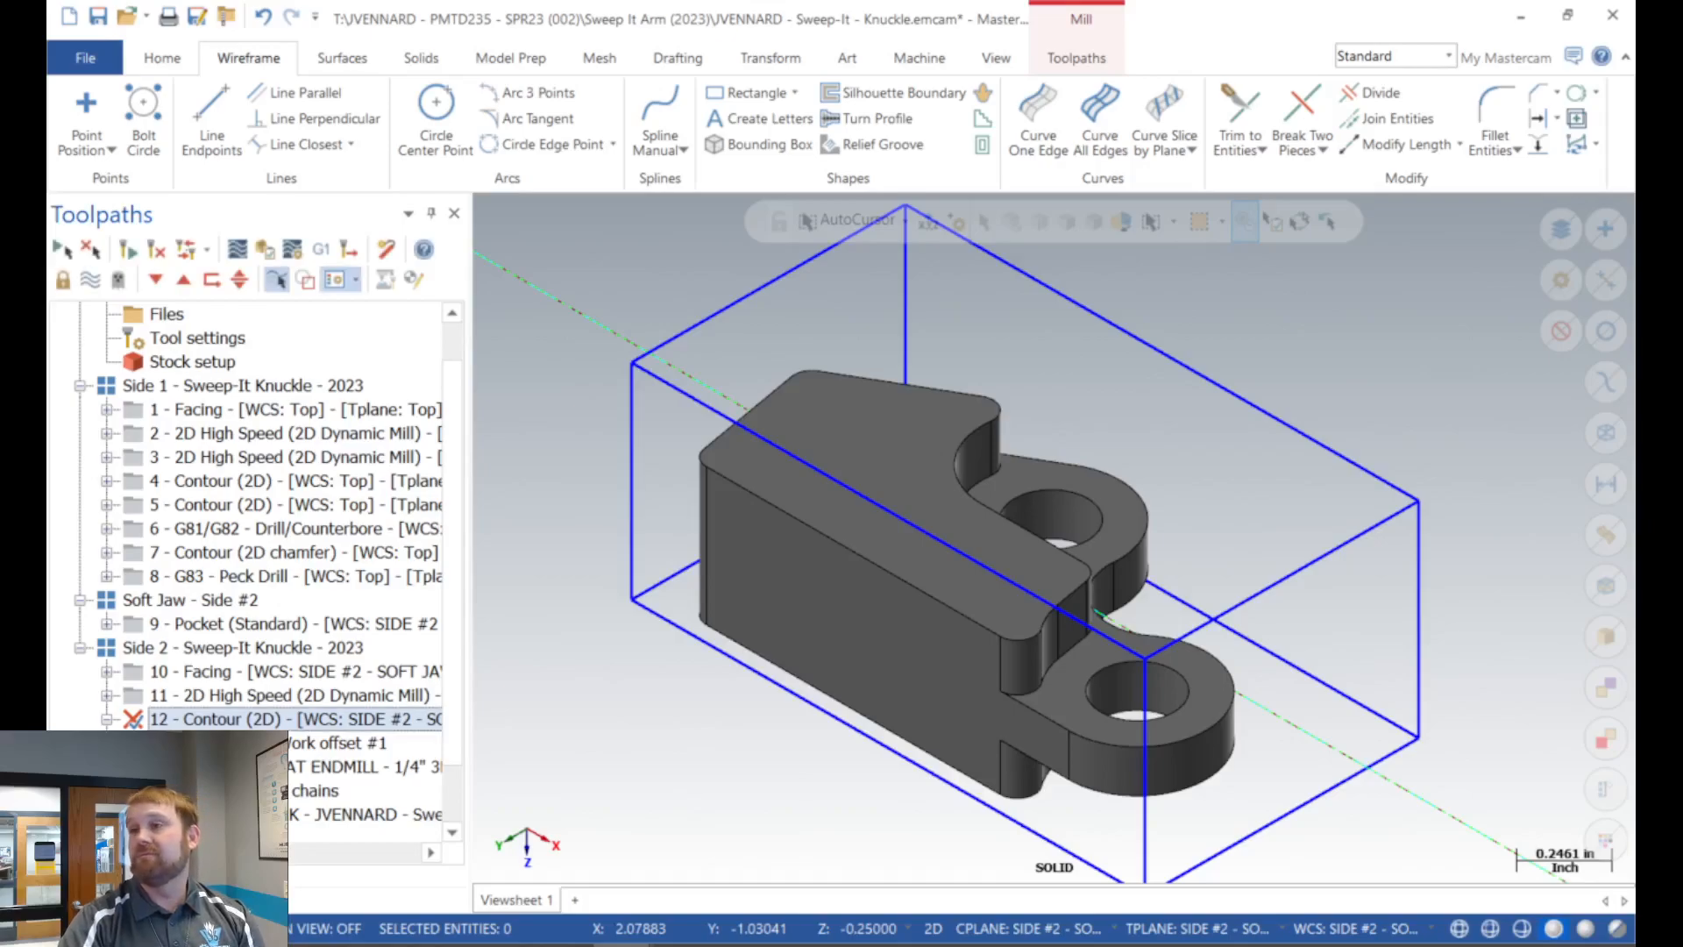
middle_drag(872, 680, 836, 729)
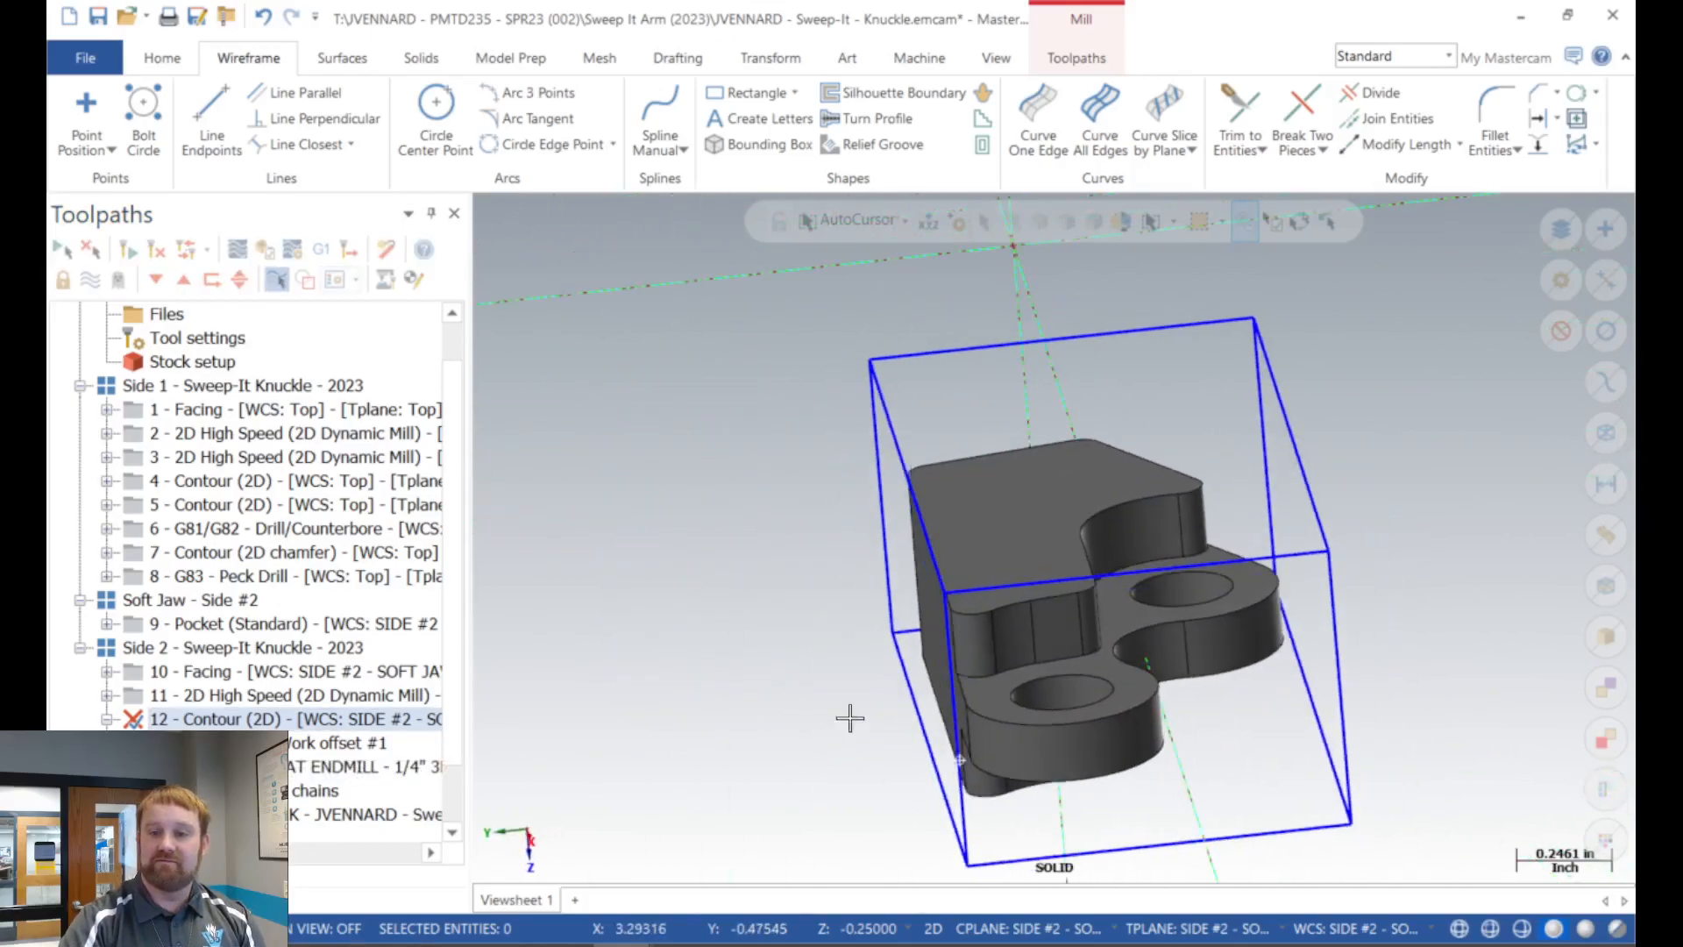
right_click(1181, 417)
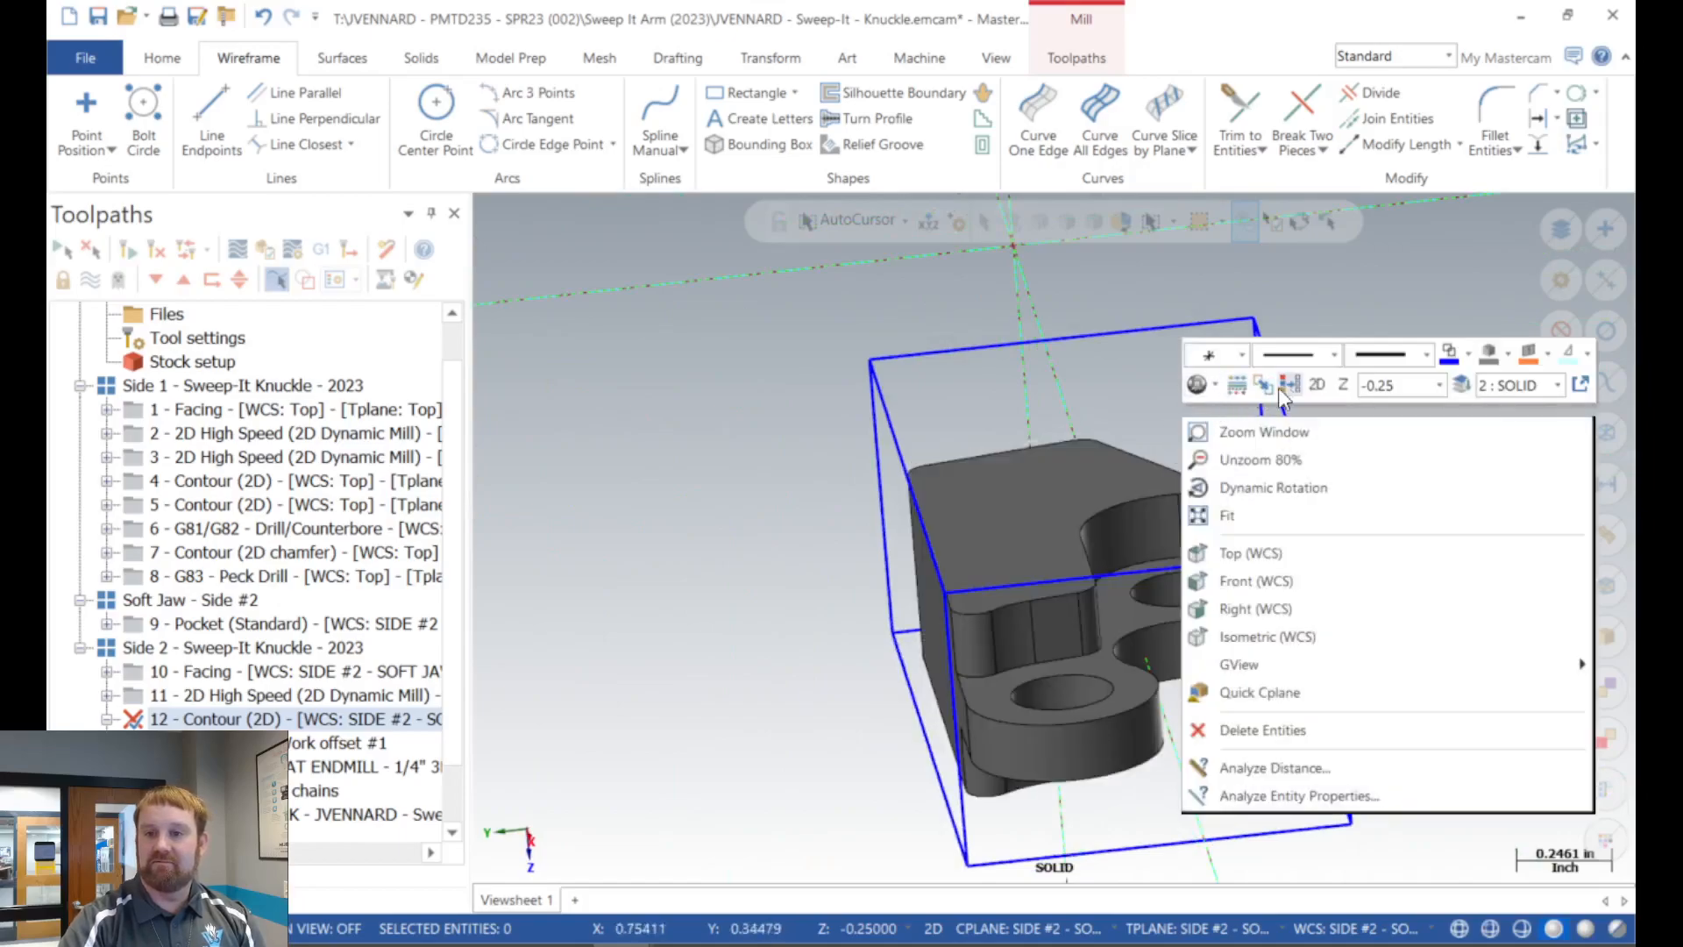
click(1334, 386)
click(1185, 554)
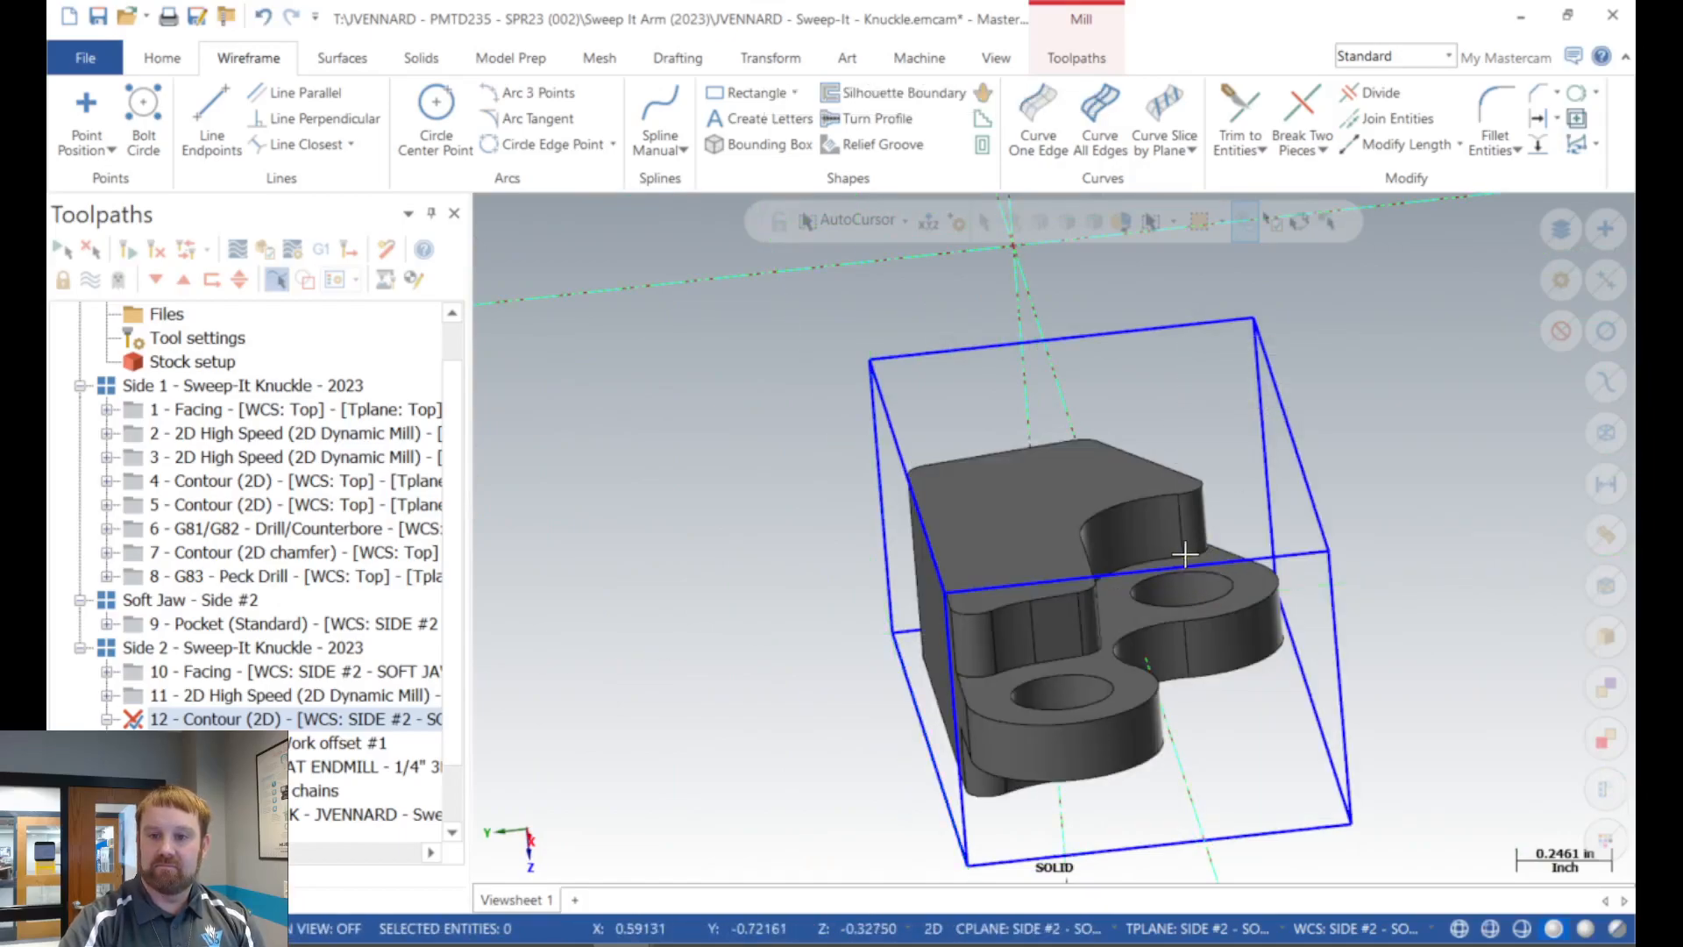
Create curves on all edges of the step face around the two holes.
click(1102, 110)
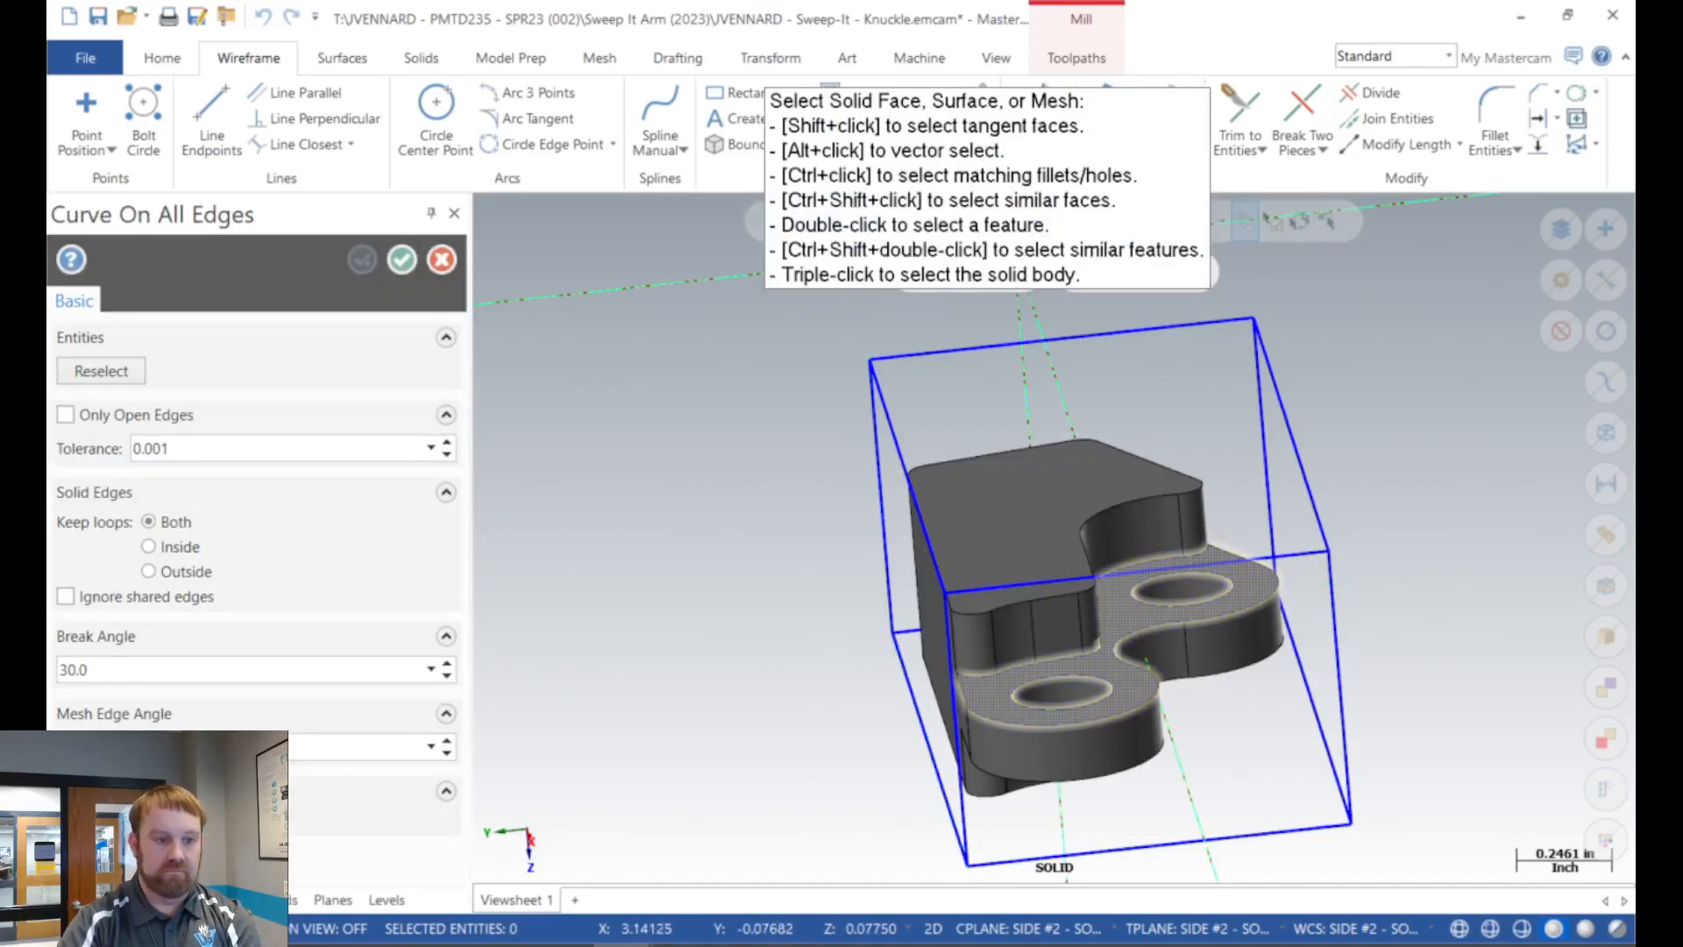
key(Return)
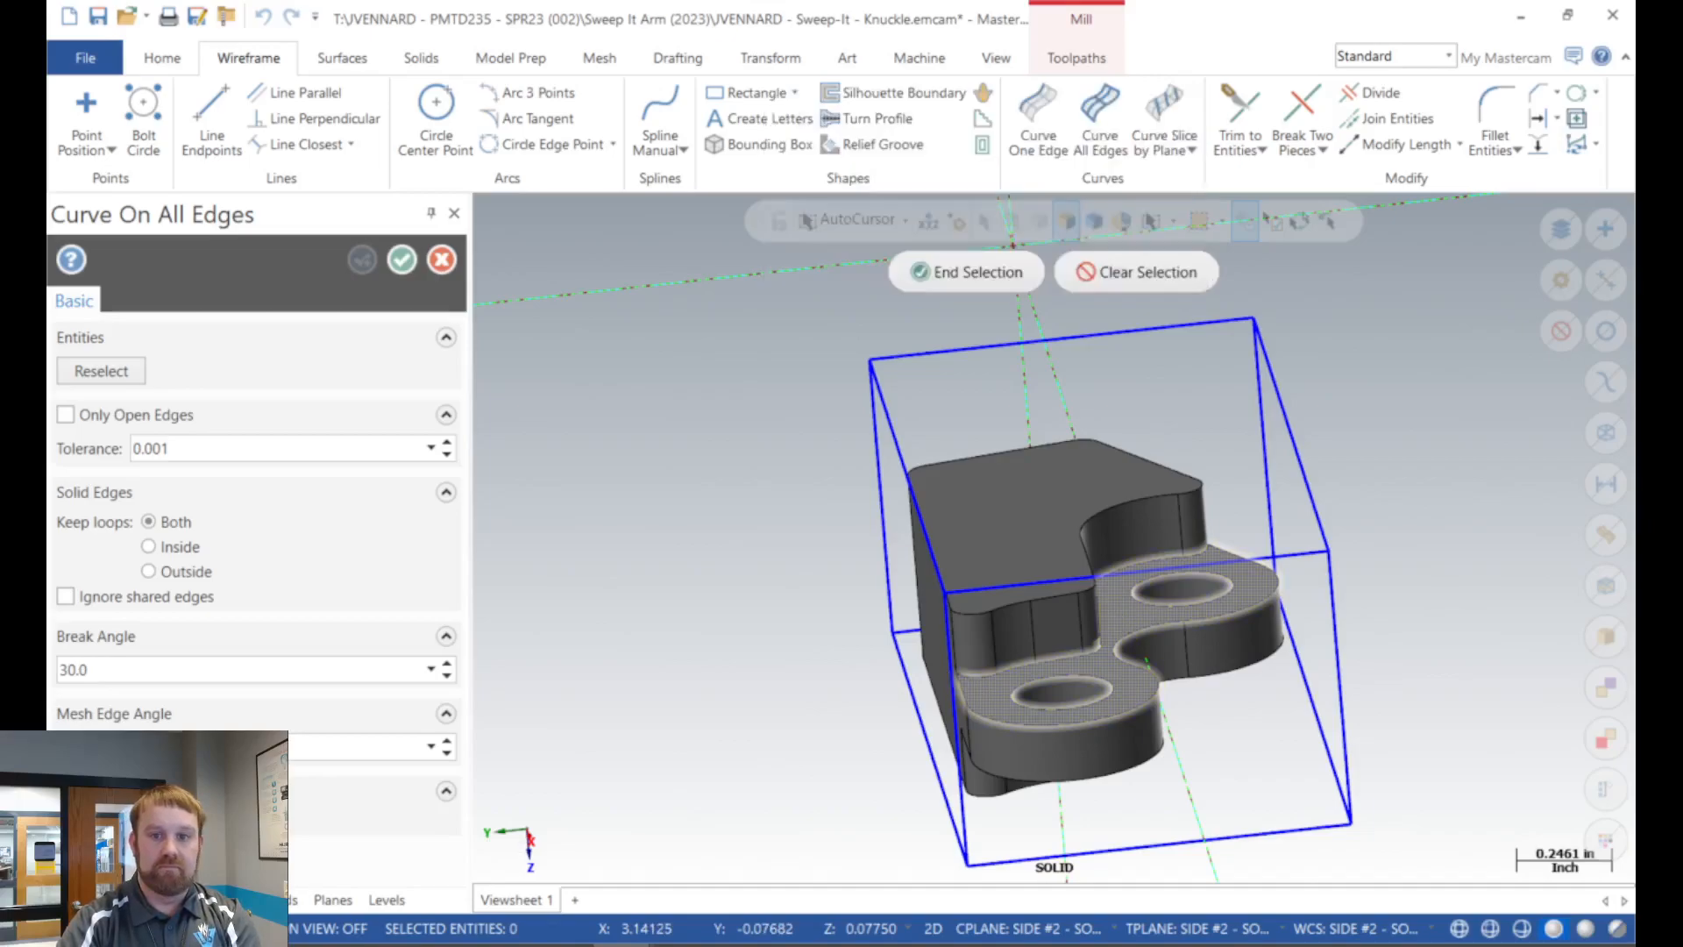
key(Return)
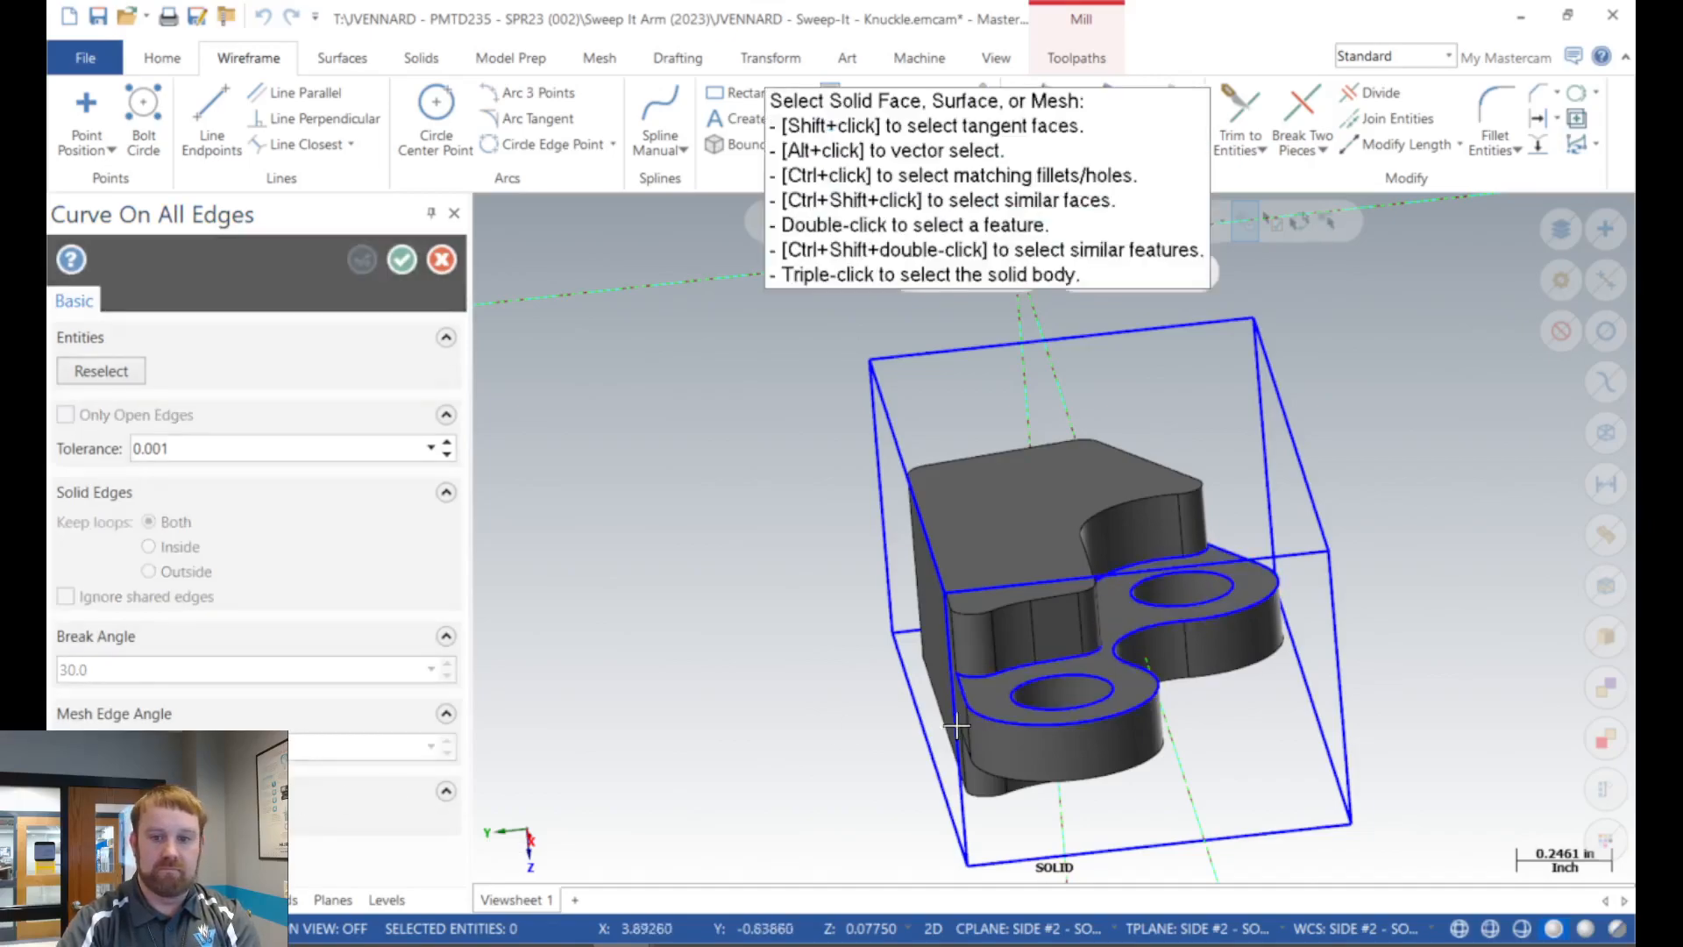
middle_drag(940, 704, 1009, 701)
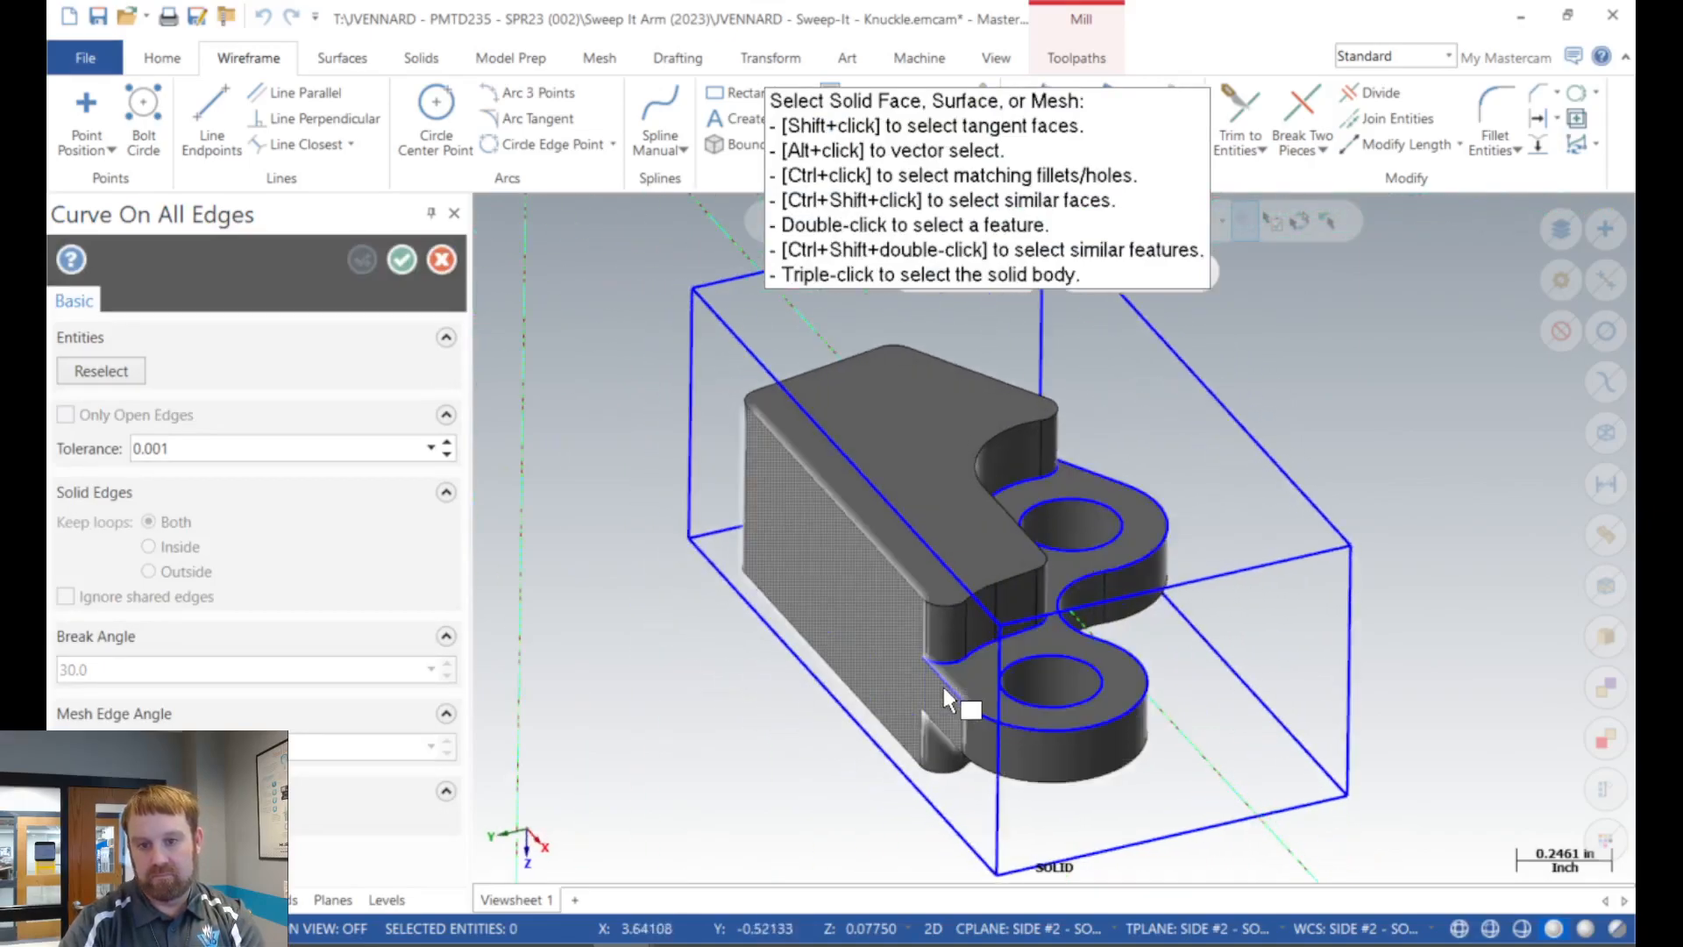
click(403, 254)
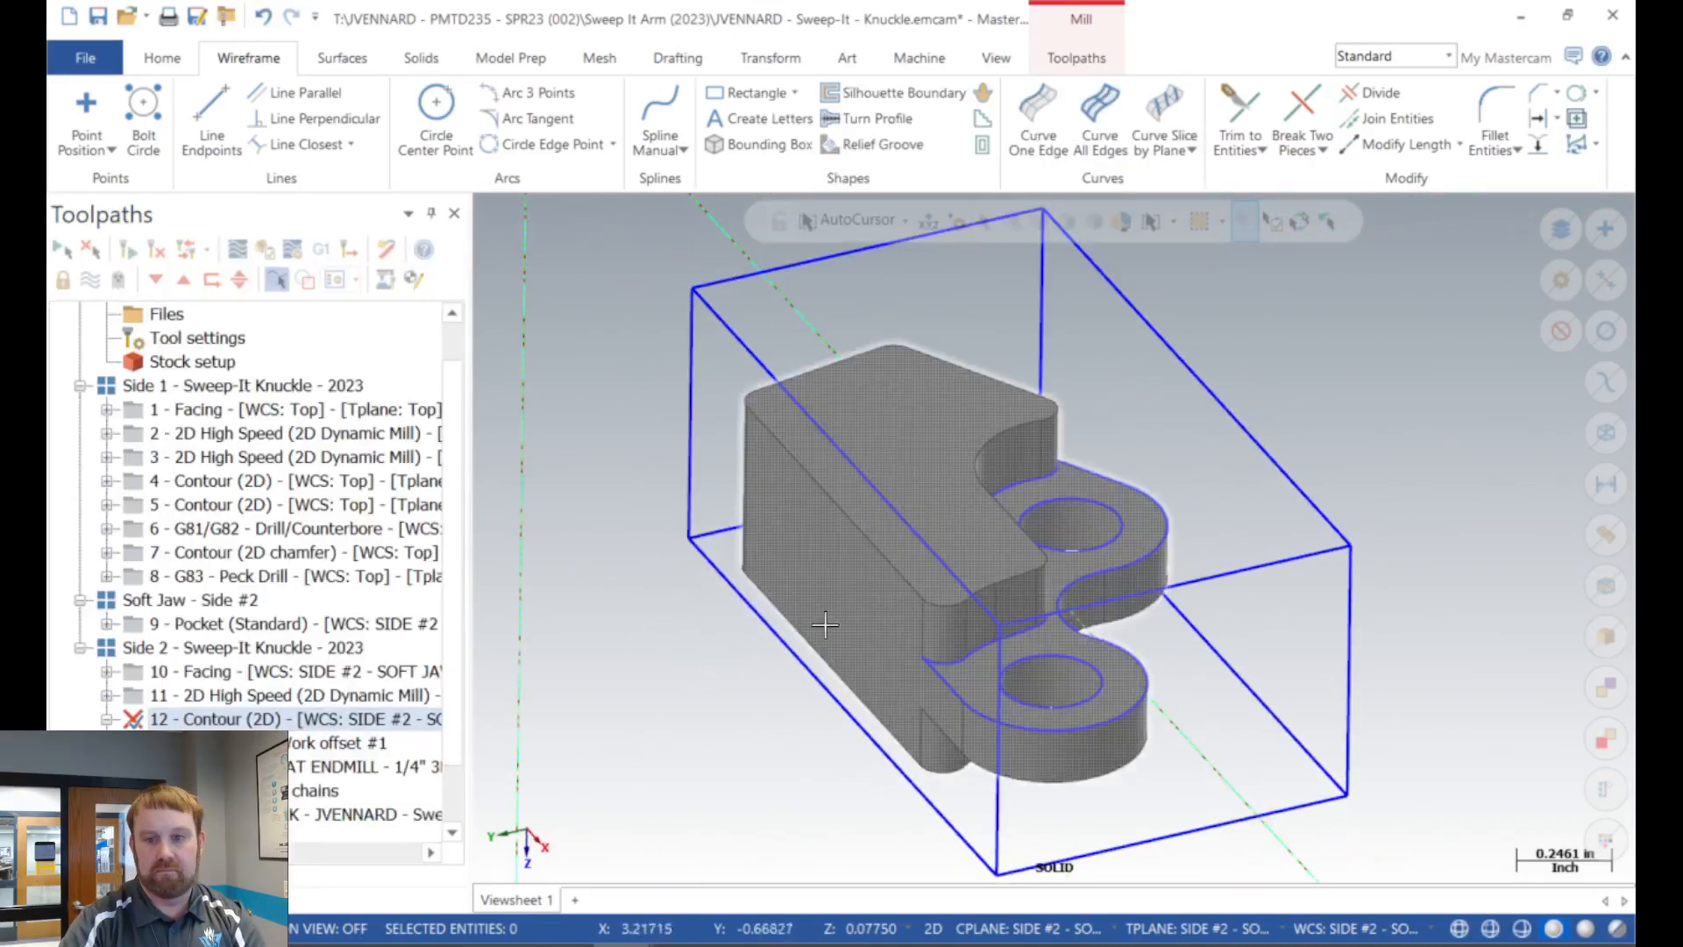
Delete the hole circles and outer perimeter curves, keeping only the curves along the base of the step wall.
click(951, 692)
click(1109, 477)
key(Delete)
shift+click(1138, 489)
click(1108, 513)
click(1054, 655)
key(Delete)
middle_drag(1054, 655, 912, 623)
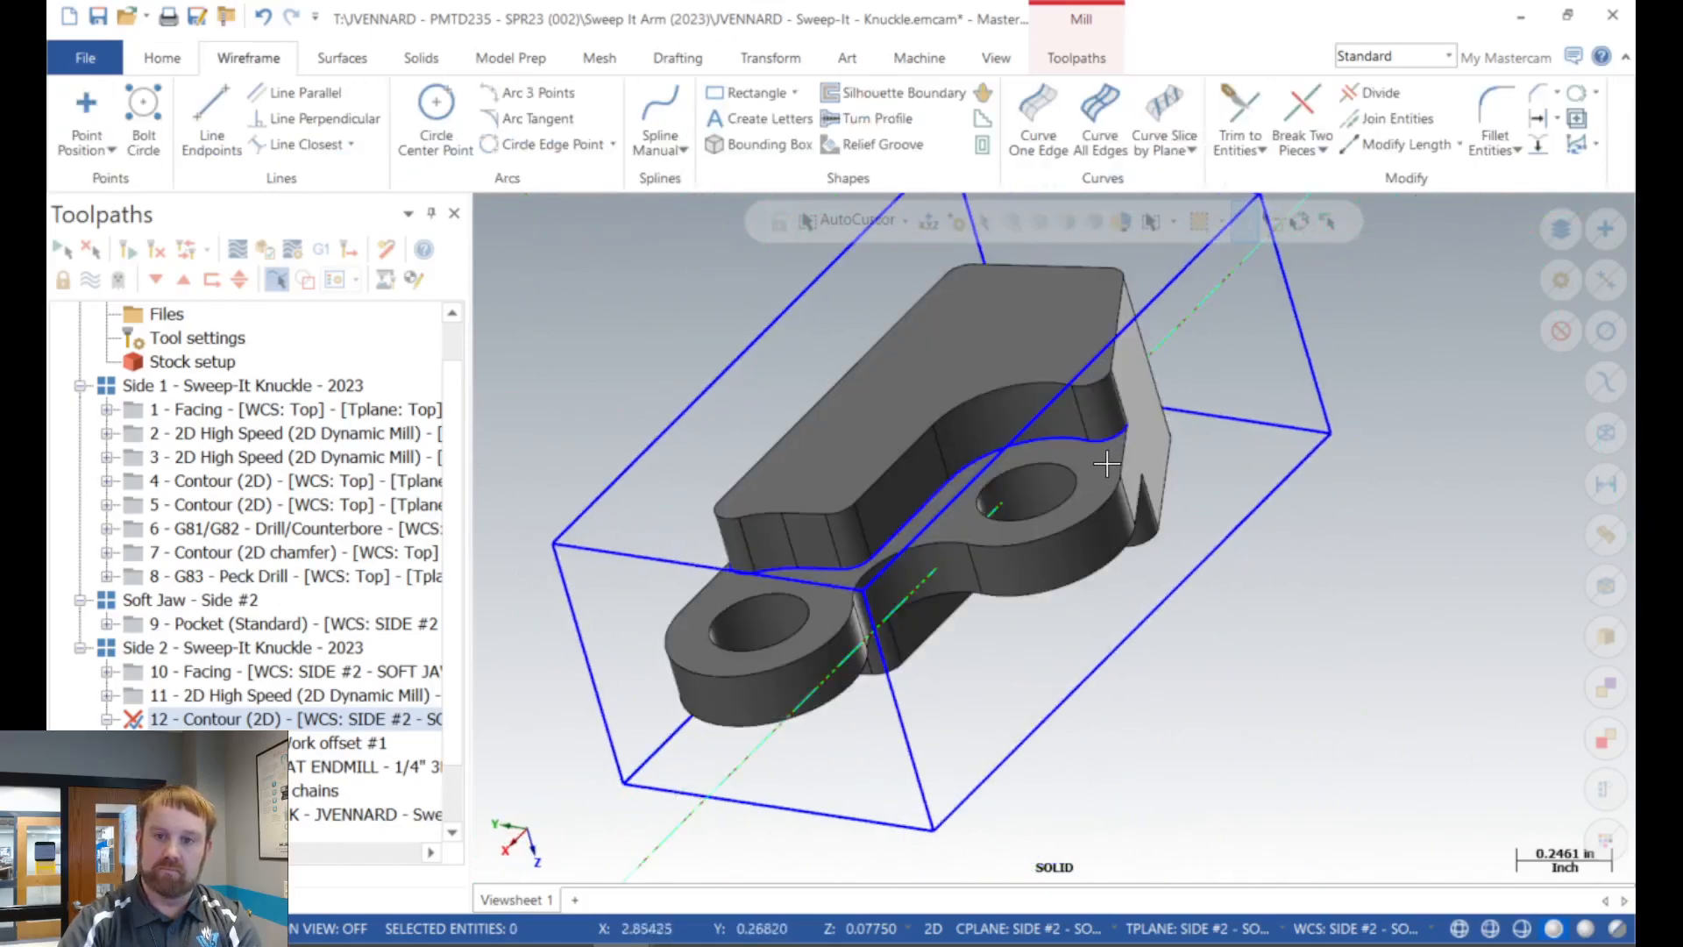
Select the remaining chain along the step wall and change its colour to orange.
double_click(1106, 442)
right_click(1108, 446)
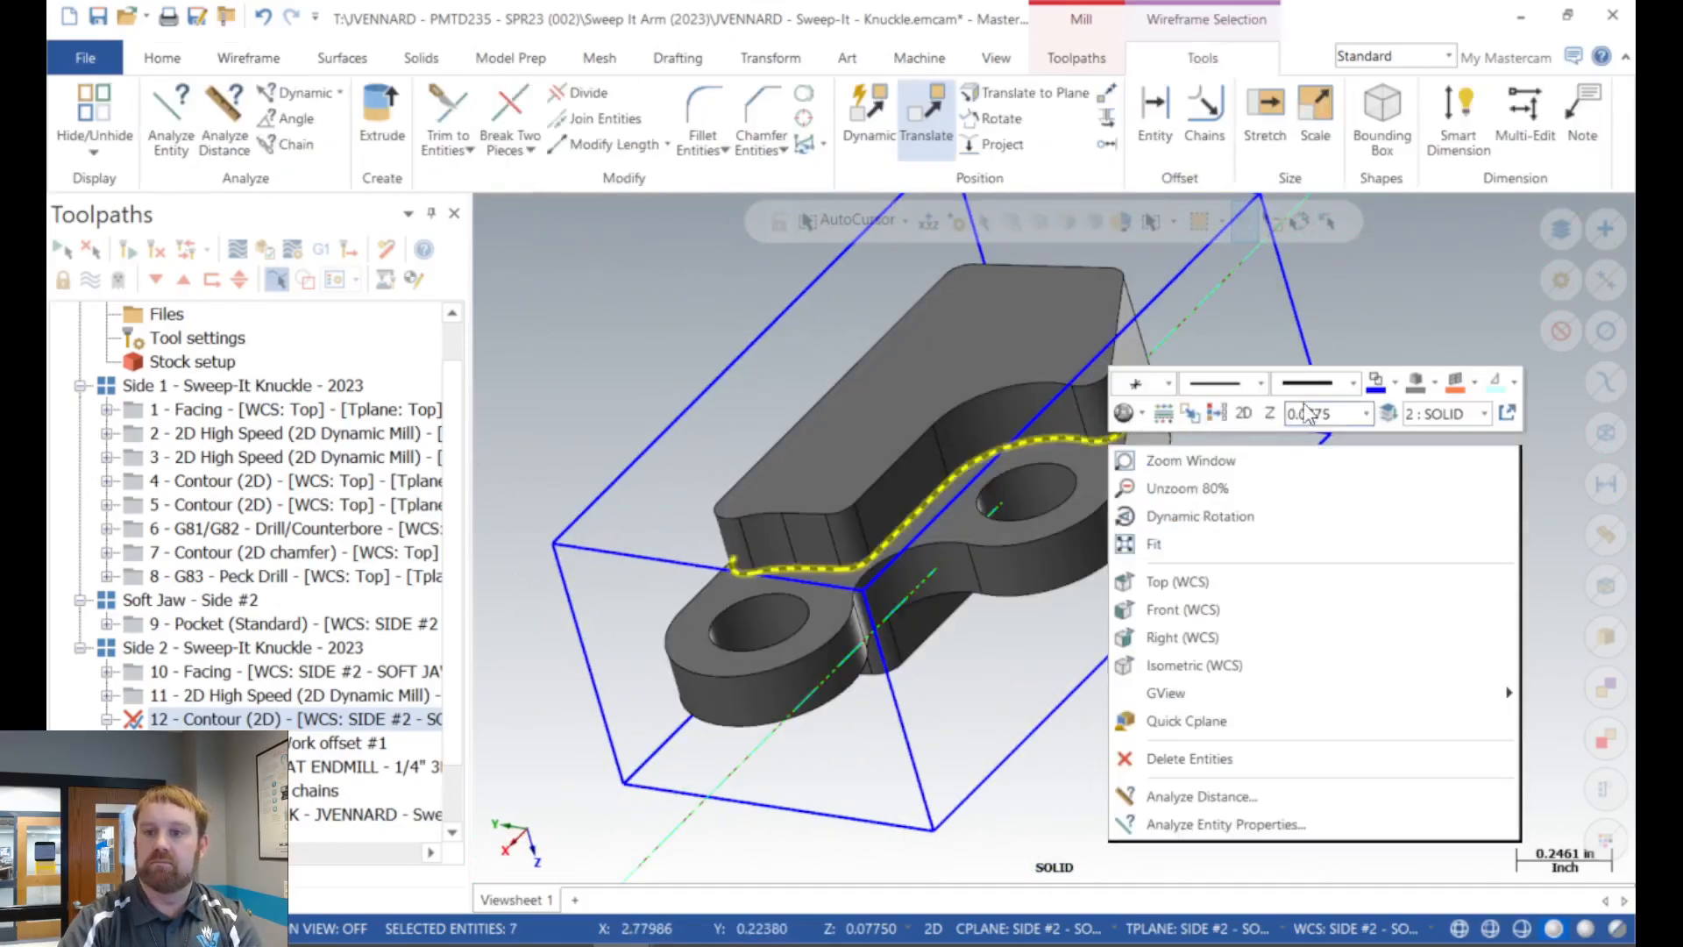
click(1378, 386)
click(1428, 434)
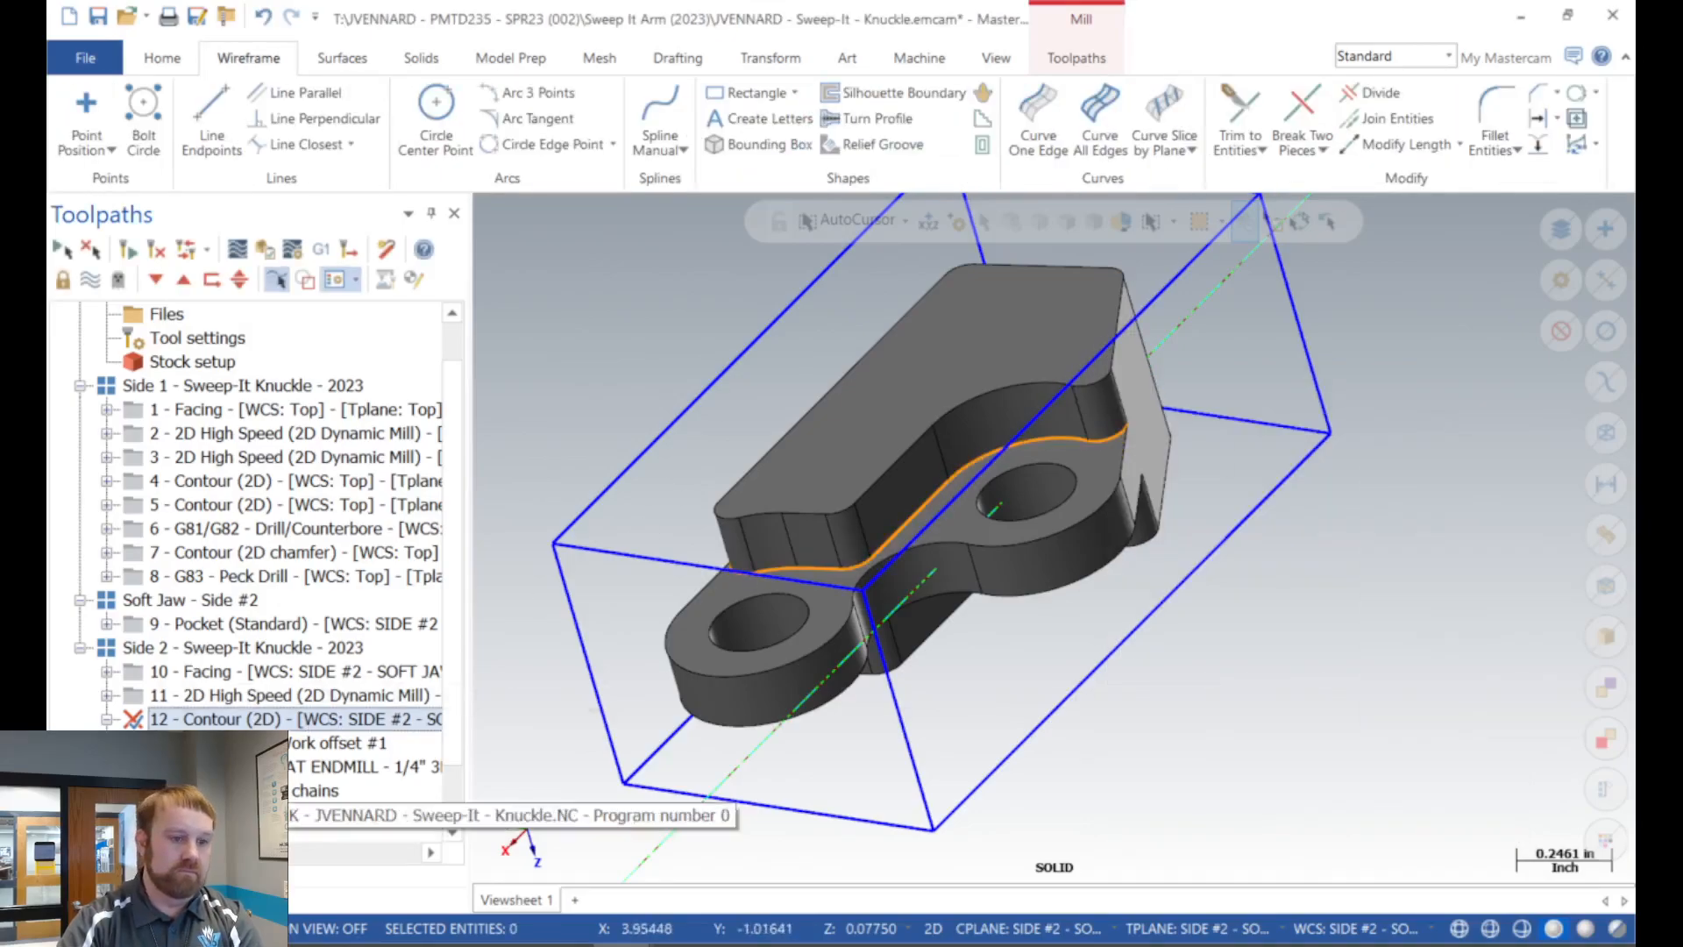
Re-chain the geometry of Contour operation 12 to the orange wireframe along the step wall.
click(337, 743)
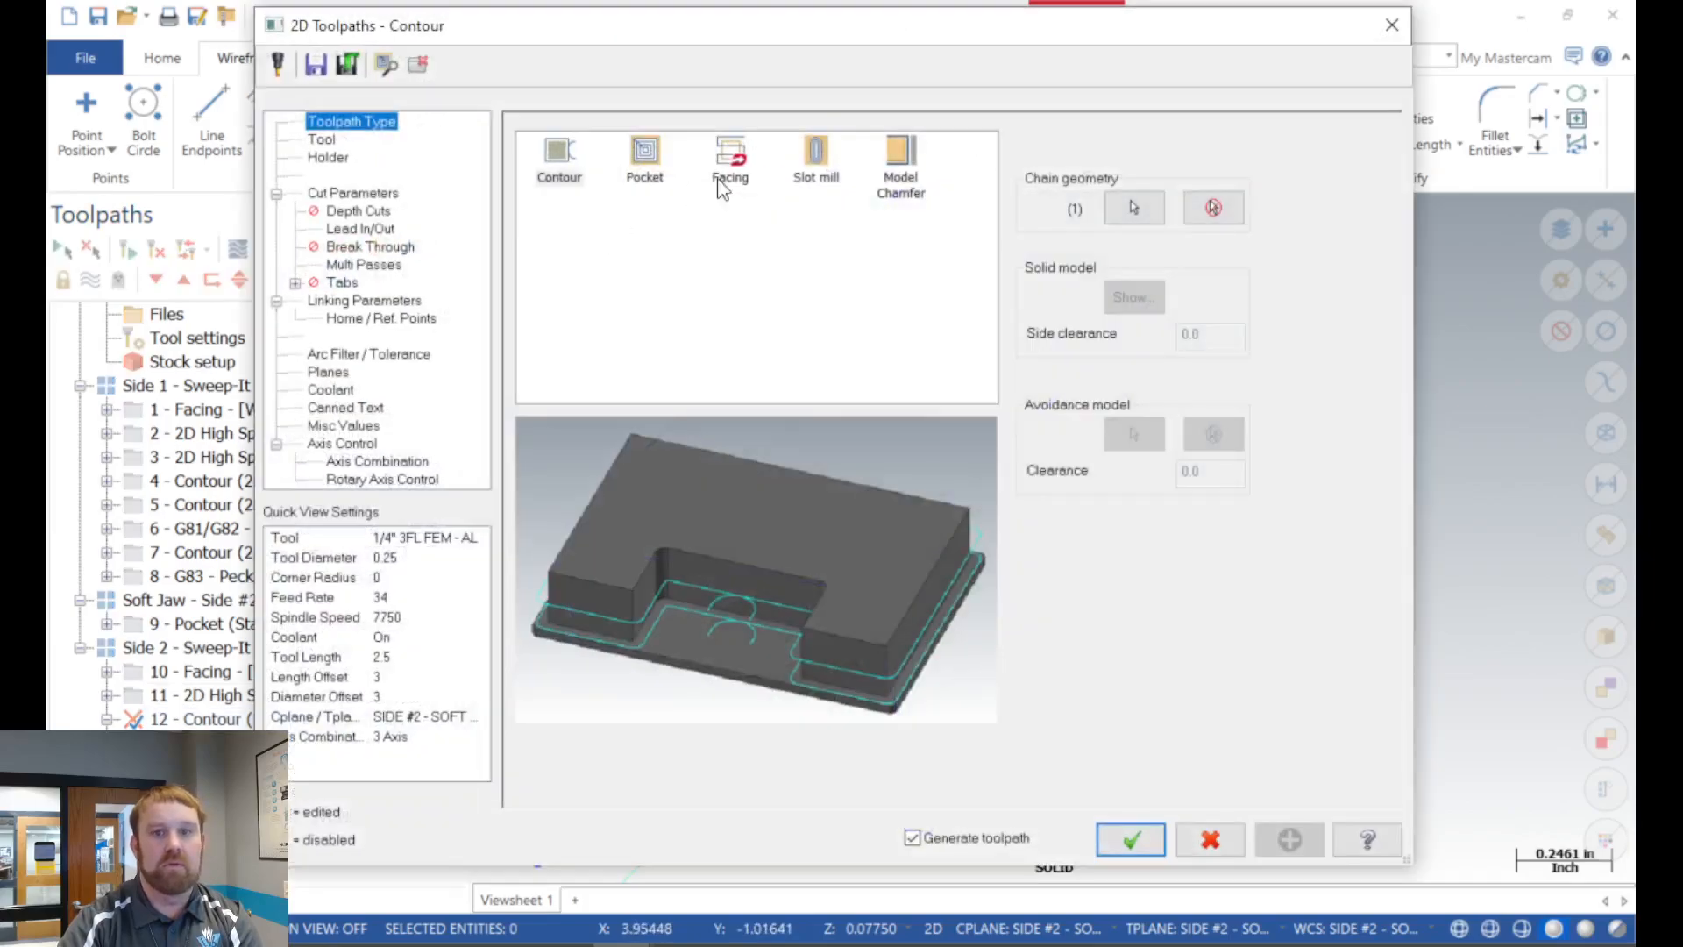
click(1134, 208)
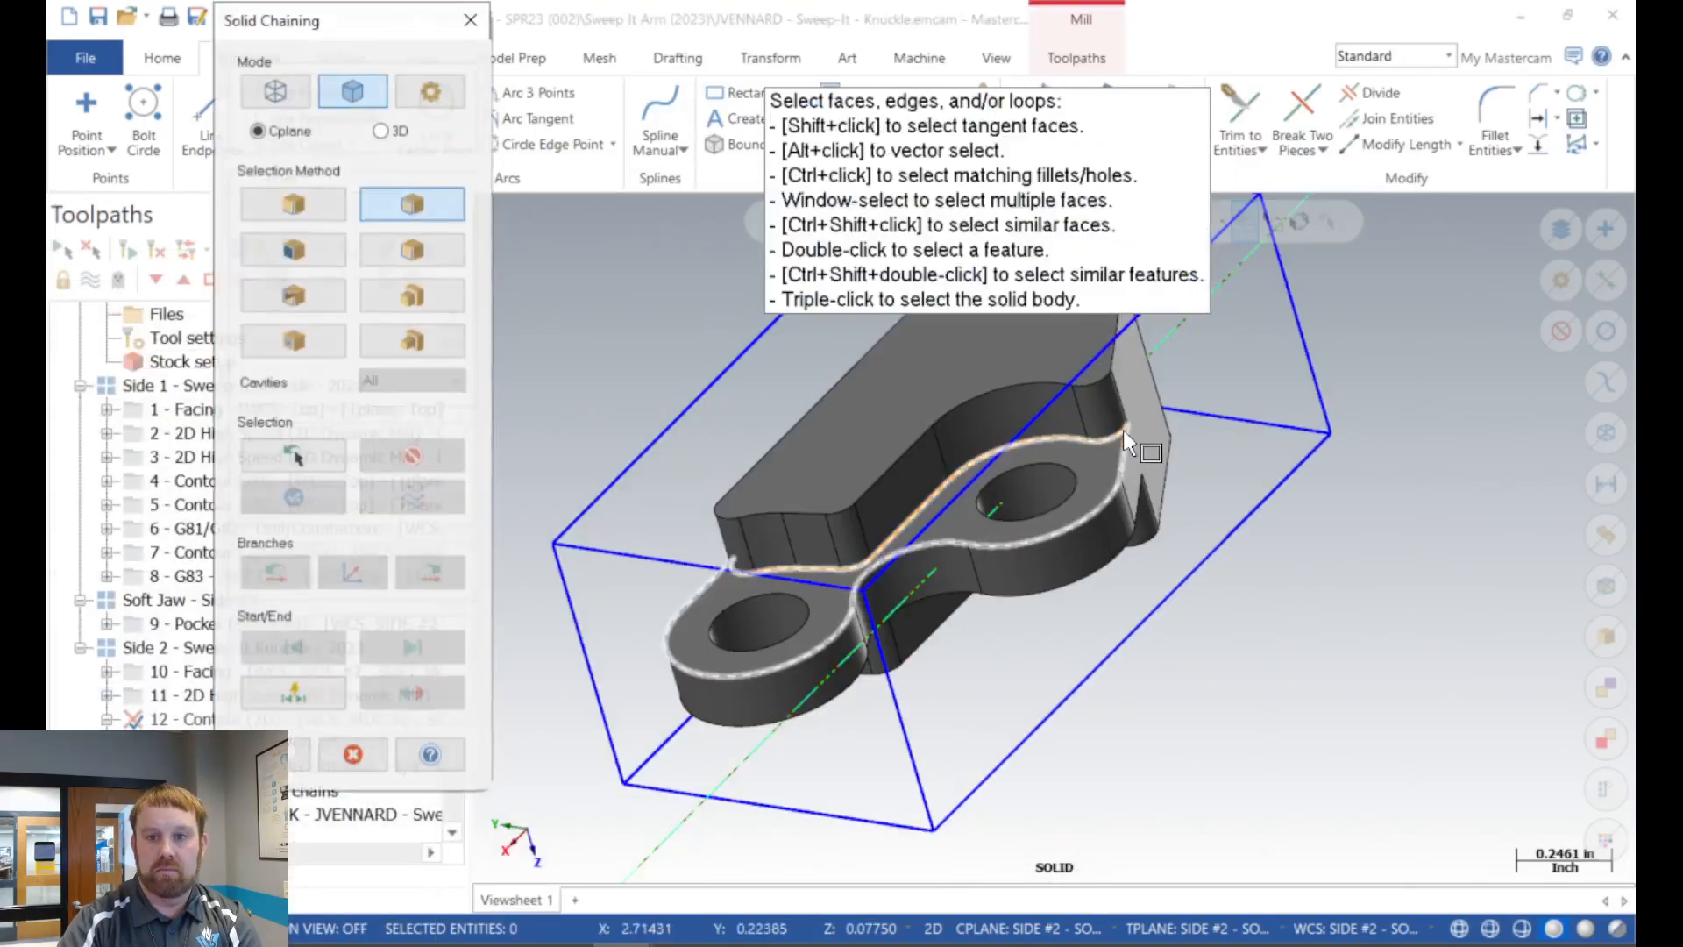
click(277, 93)
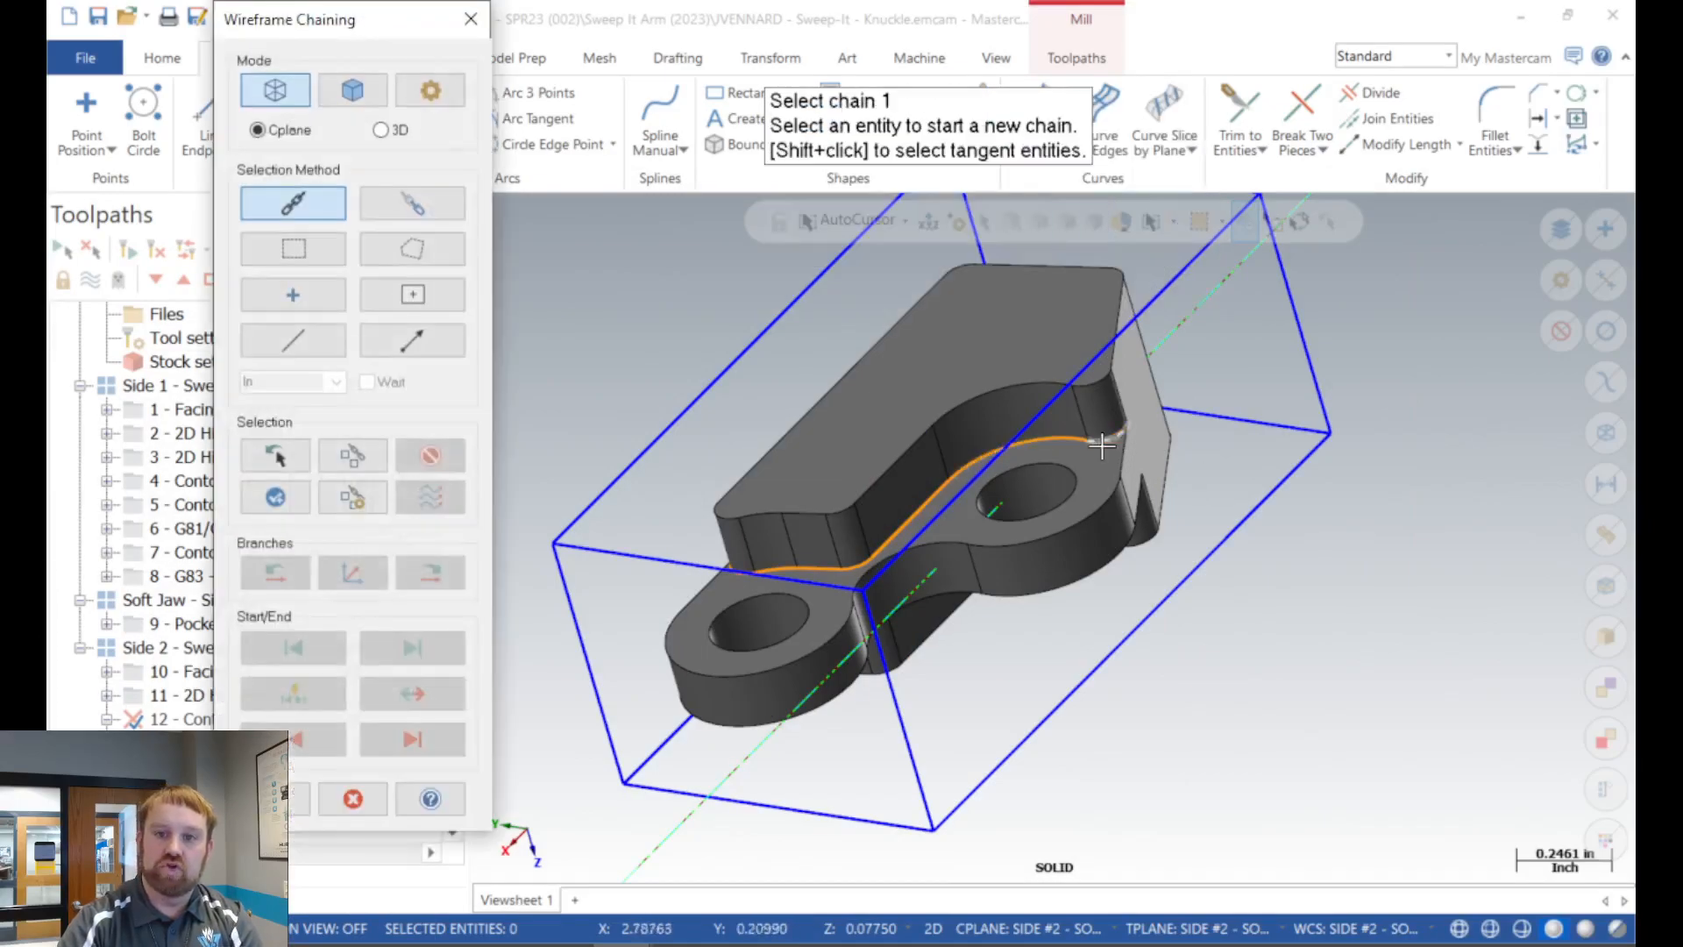
click(1100, 433)
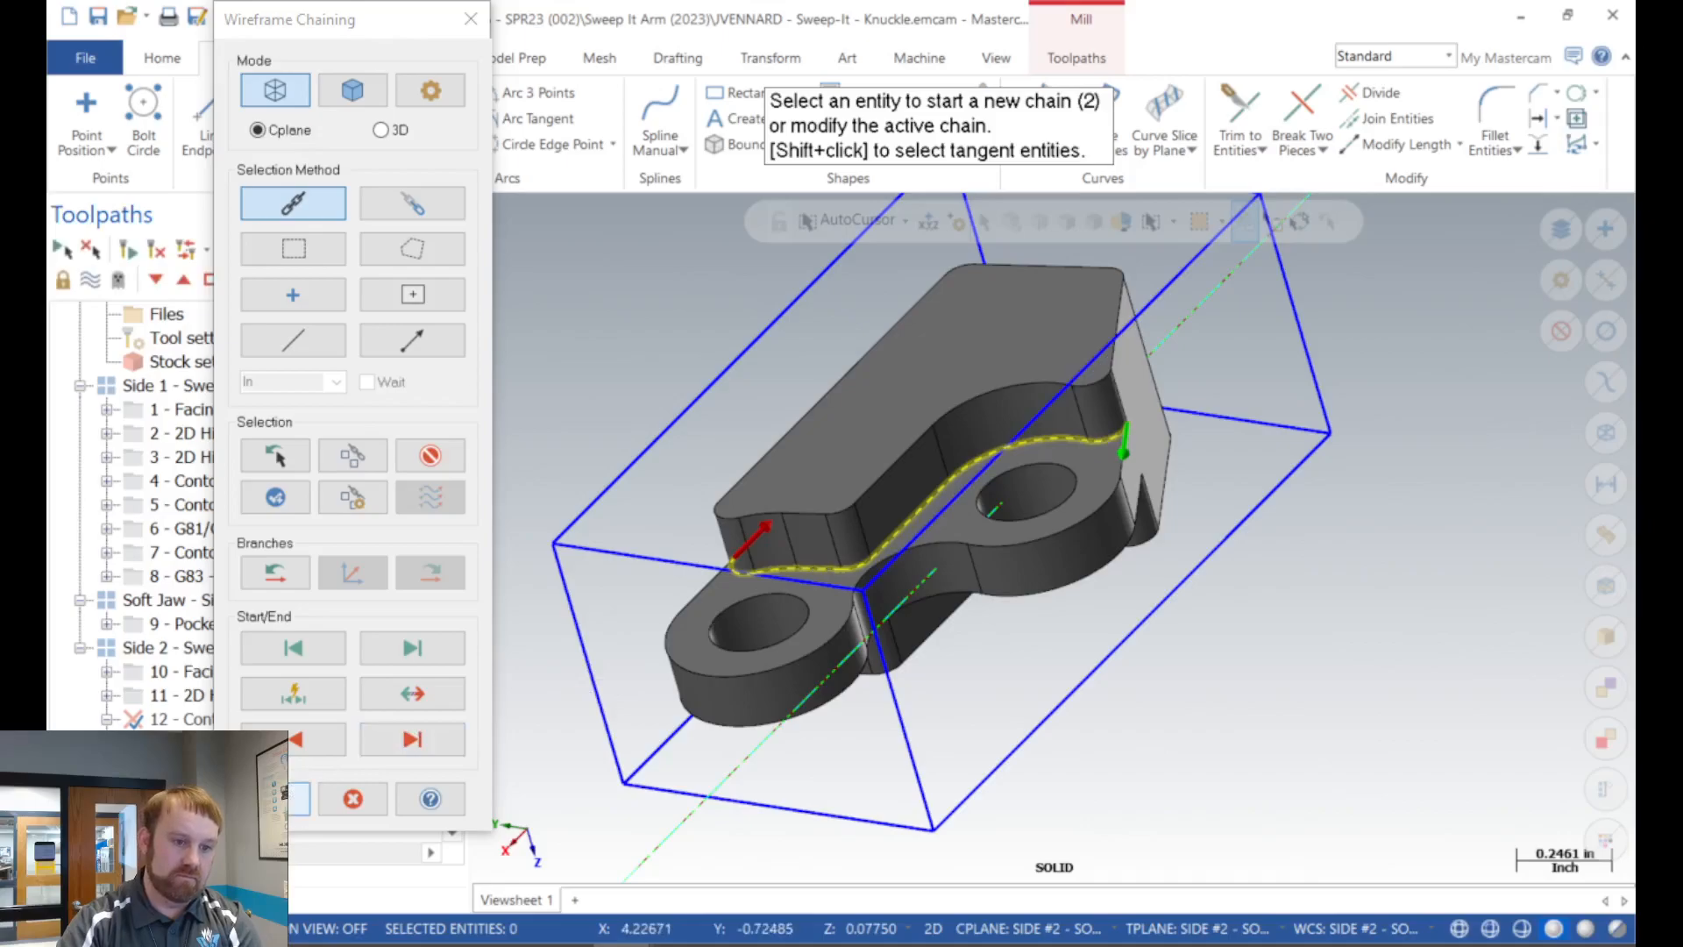
click(298, 798)
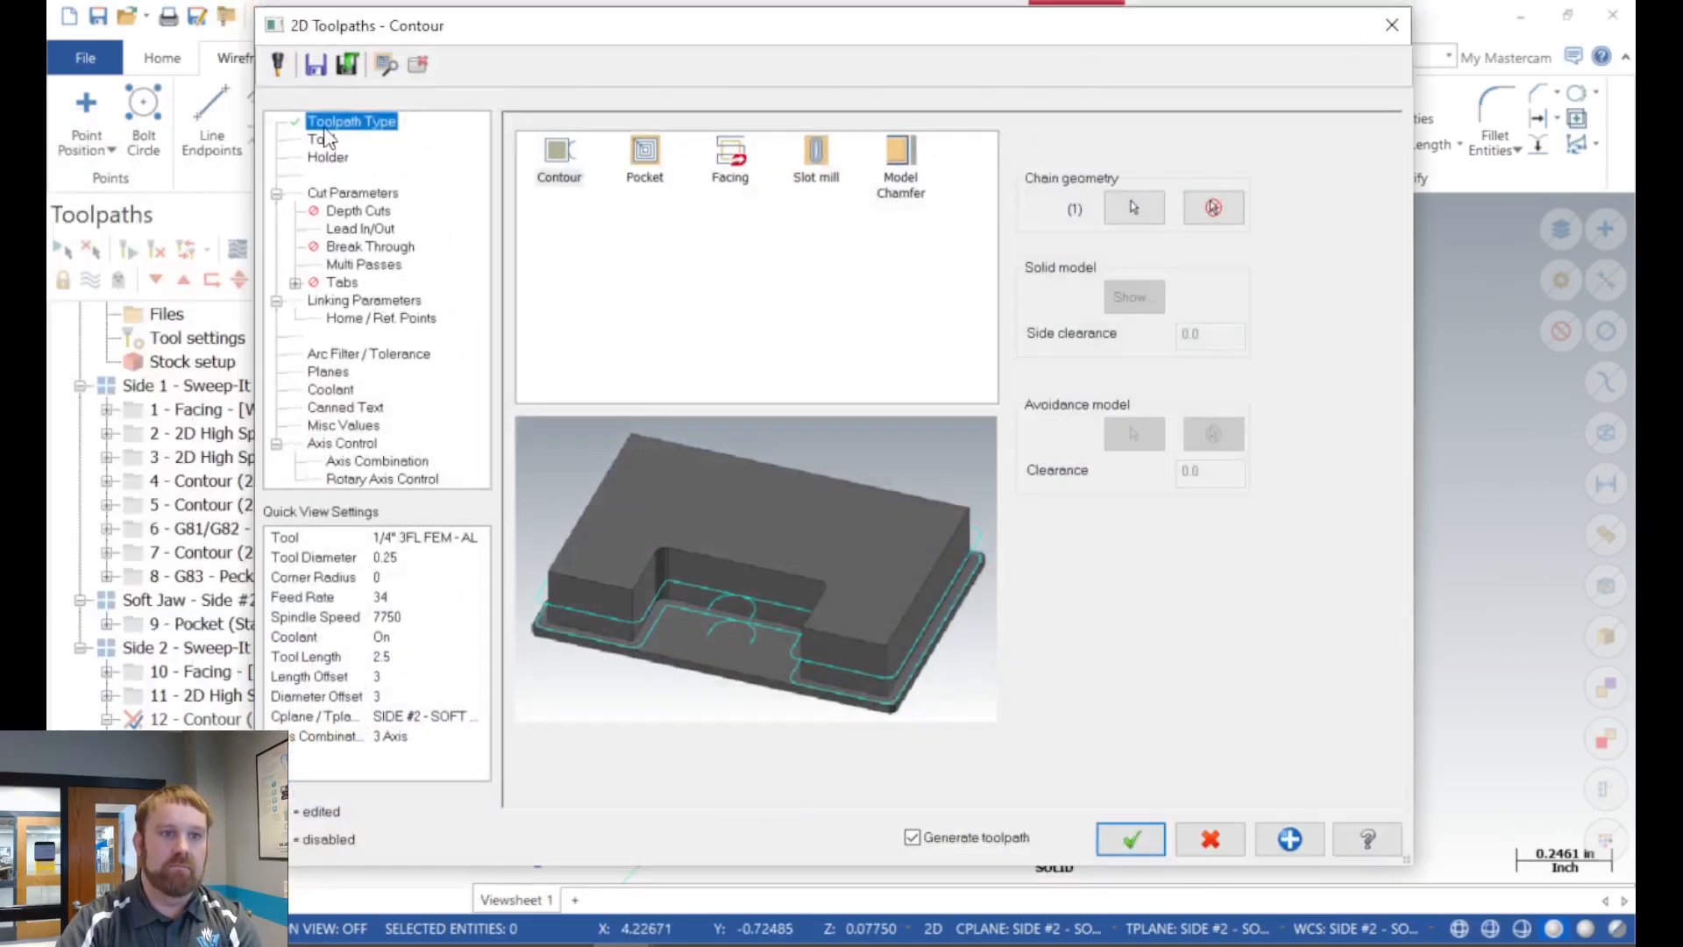
Set the contour's top of stock to 0.25 and depth to 0.0775 from picked model points, and generate the toolpath.
click(333, 195)
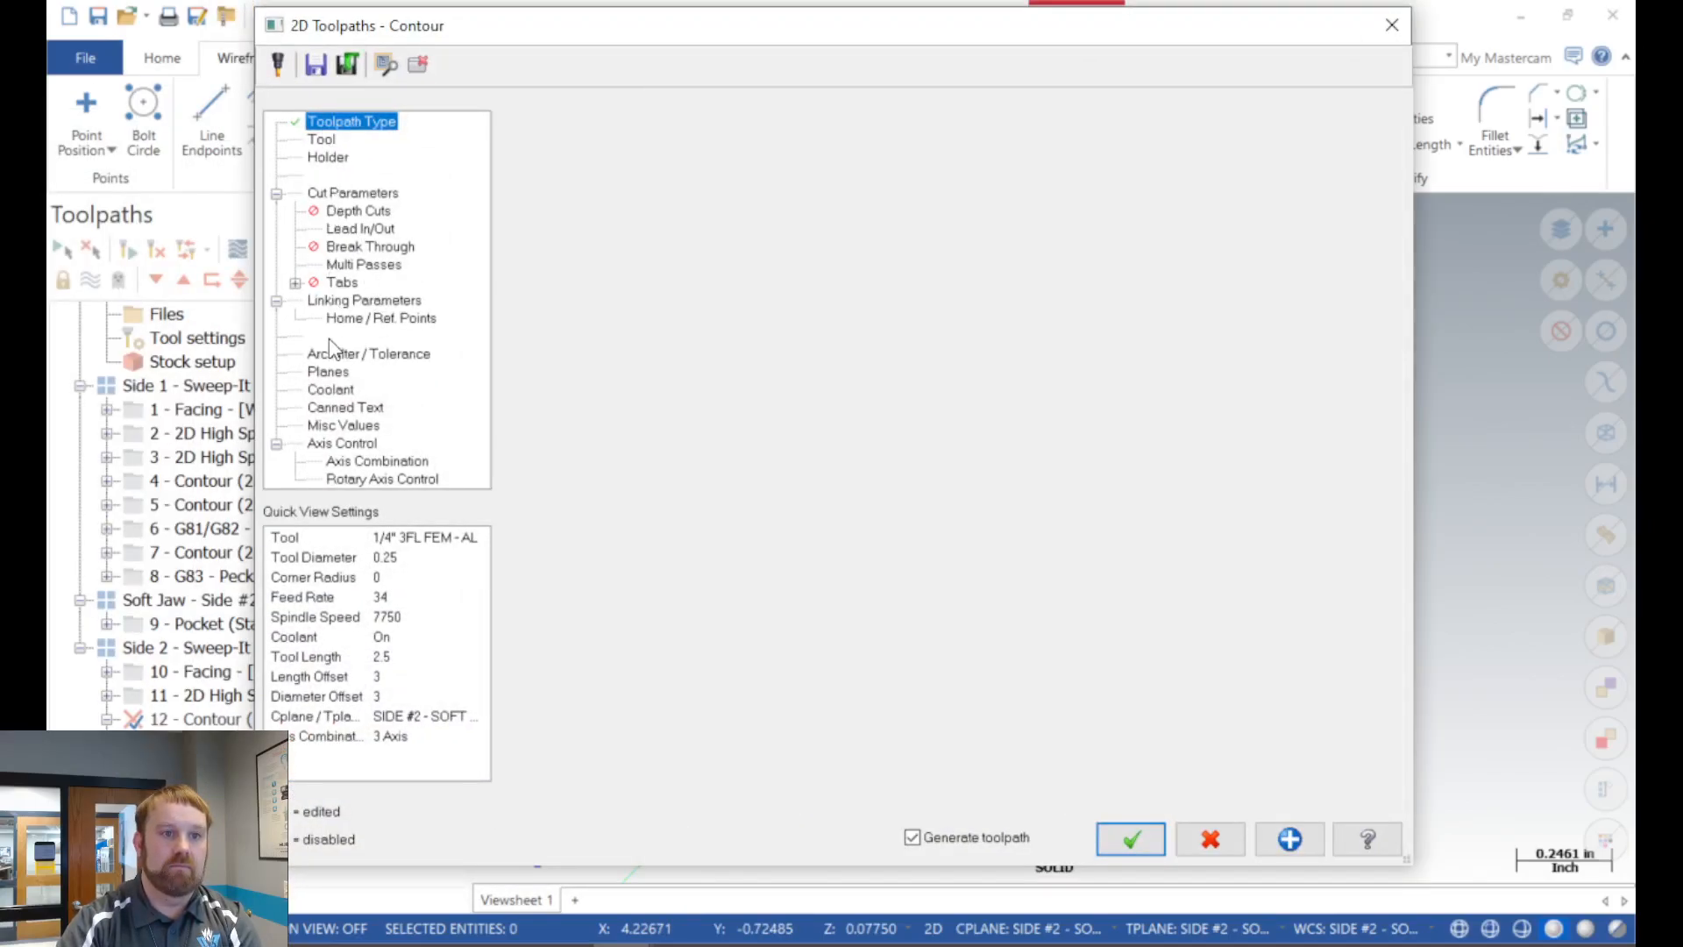
click(364, 299)
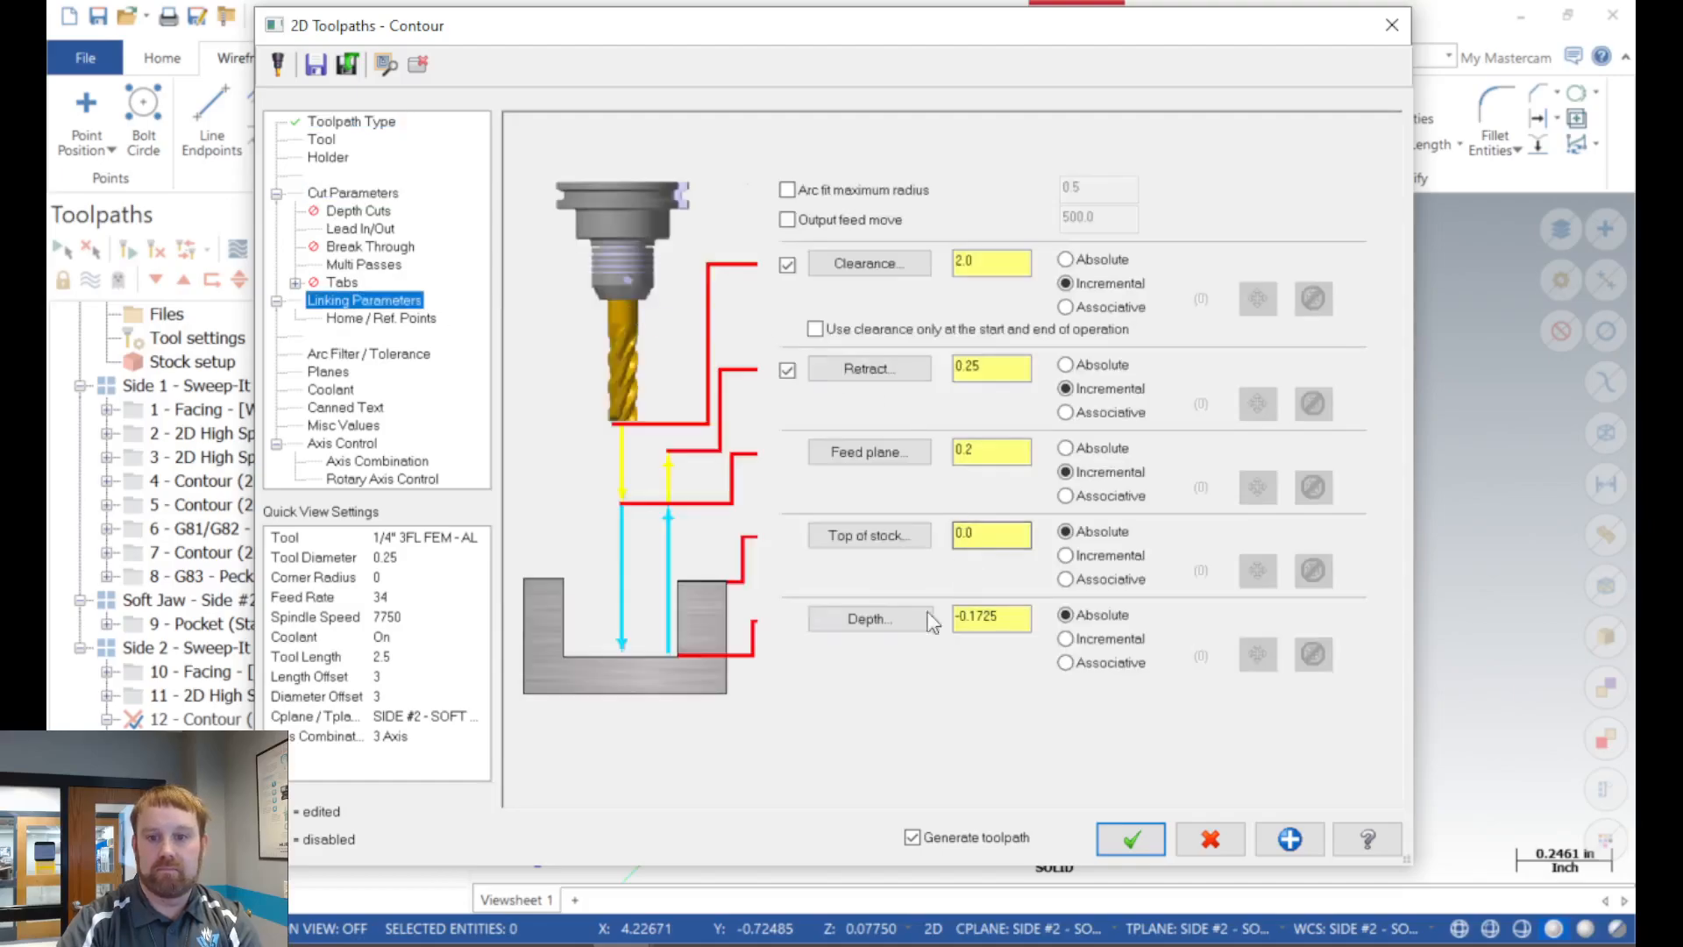
click(875, 534)
click(875, 526)
click(888, 539)
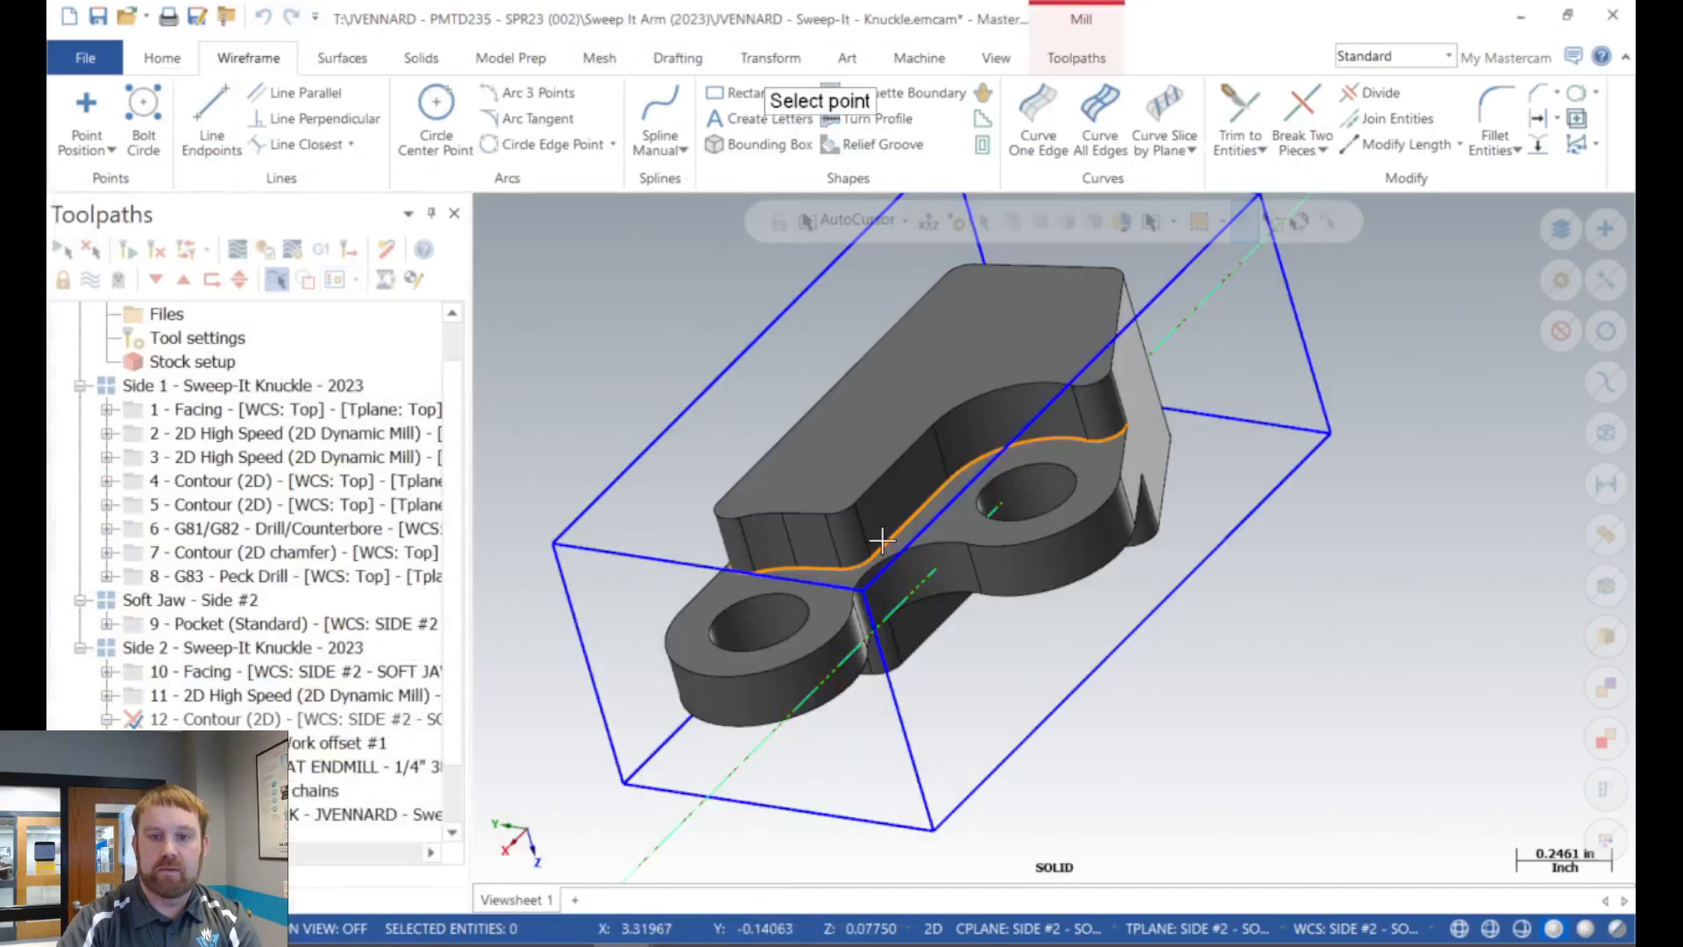
click(845, 516)
click(873, 620)
click(858, 616)
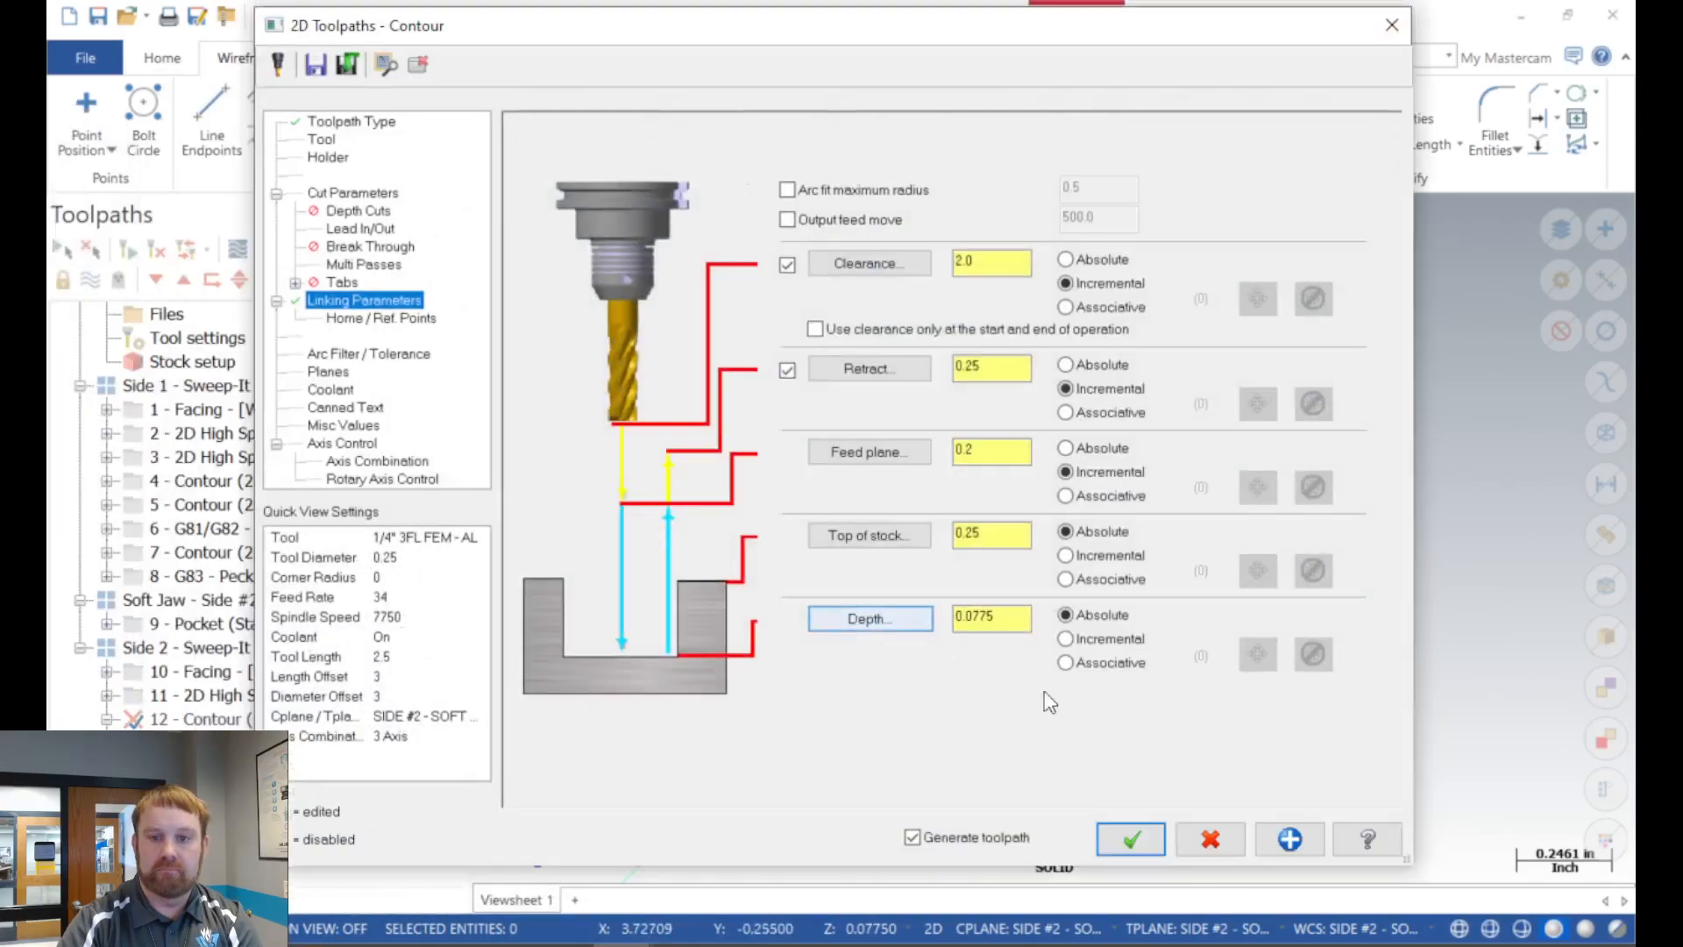
click(1131, 839)
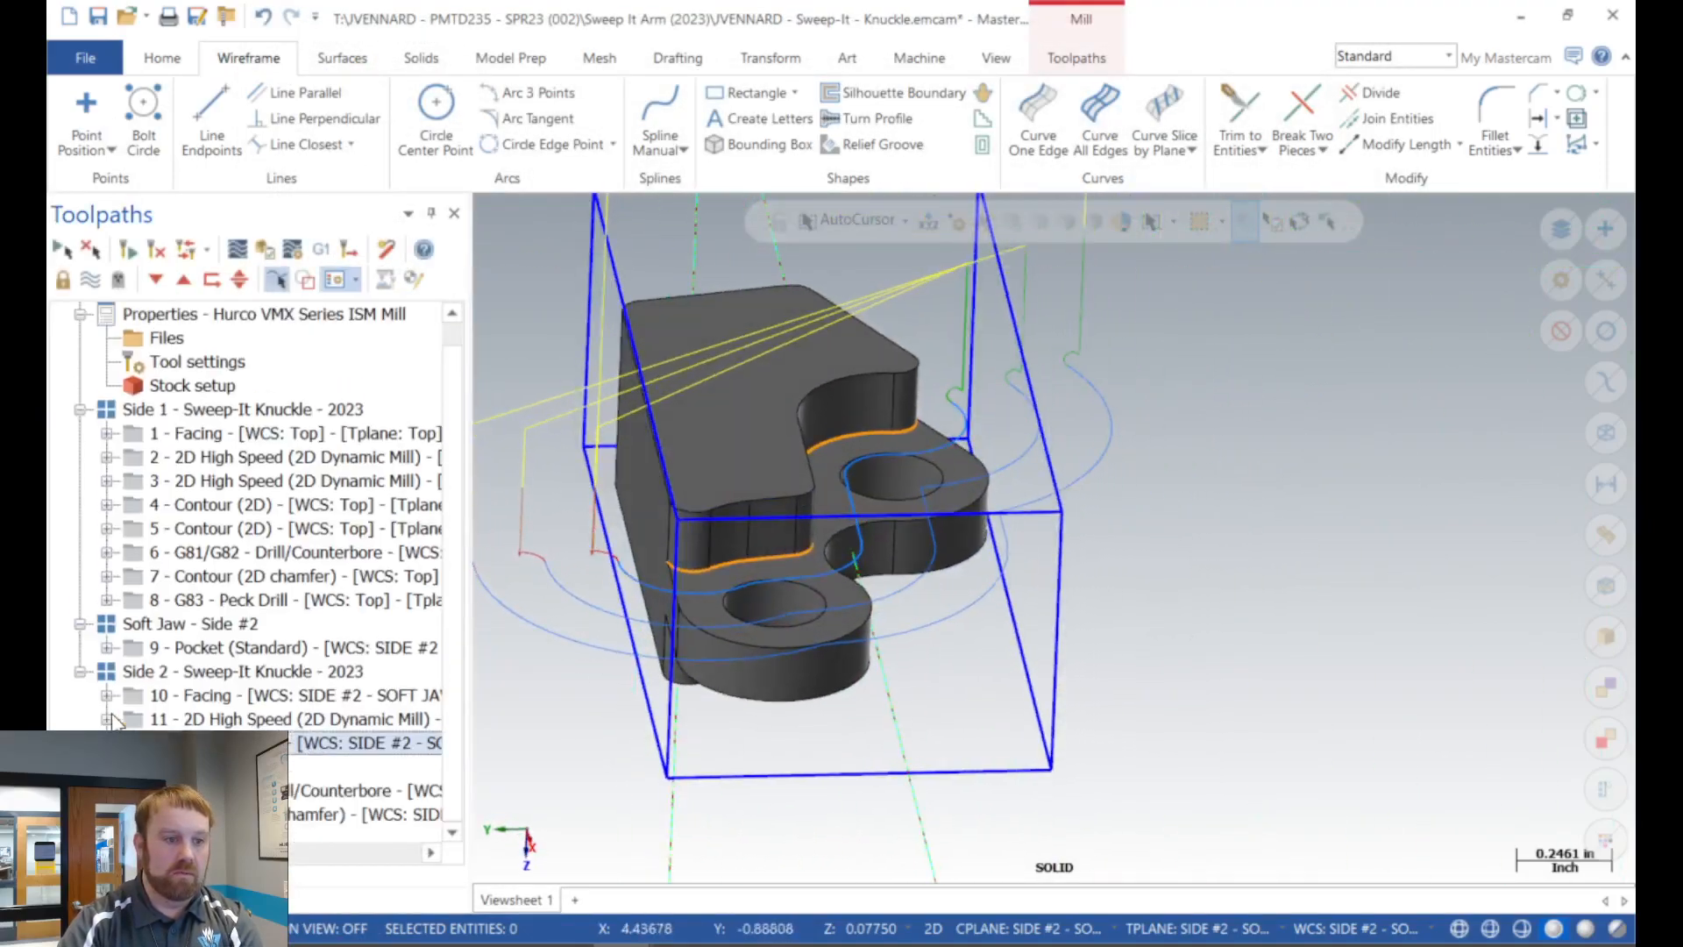
Set the spot drill operation 13's top of stock to 0.0775 and depth to -0.0655, adding the 0.286 finish diameter offset with the depth calculator.
click(153, 288)
click(153, 287)
click(107, 766)
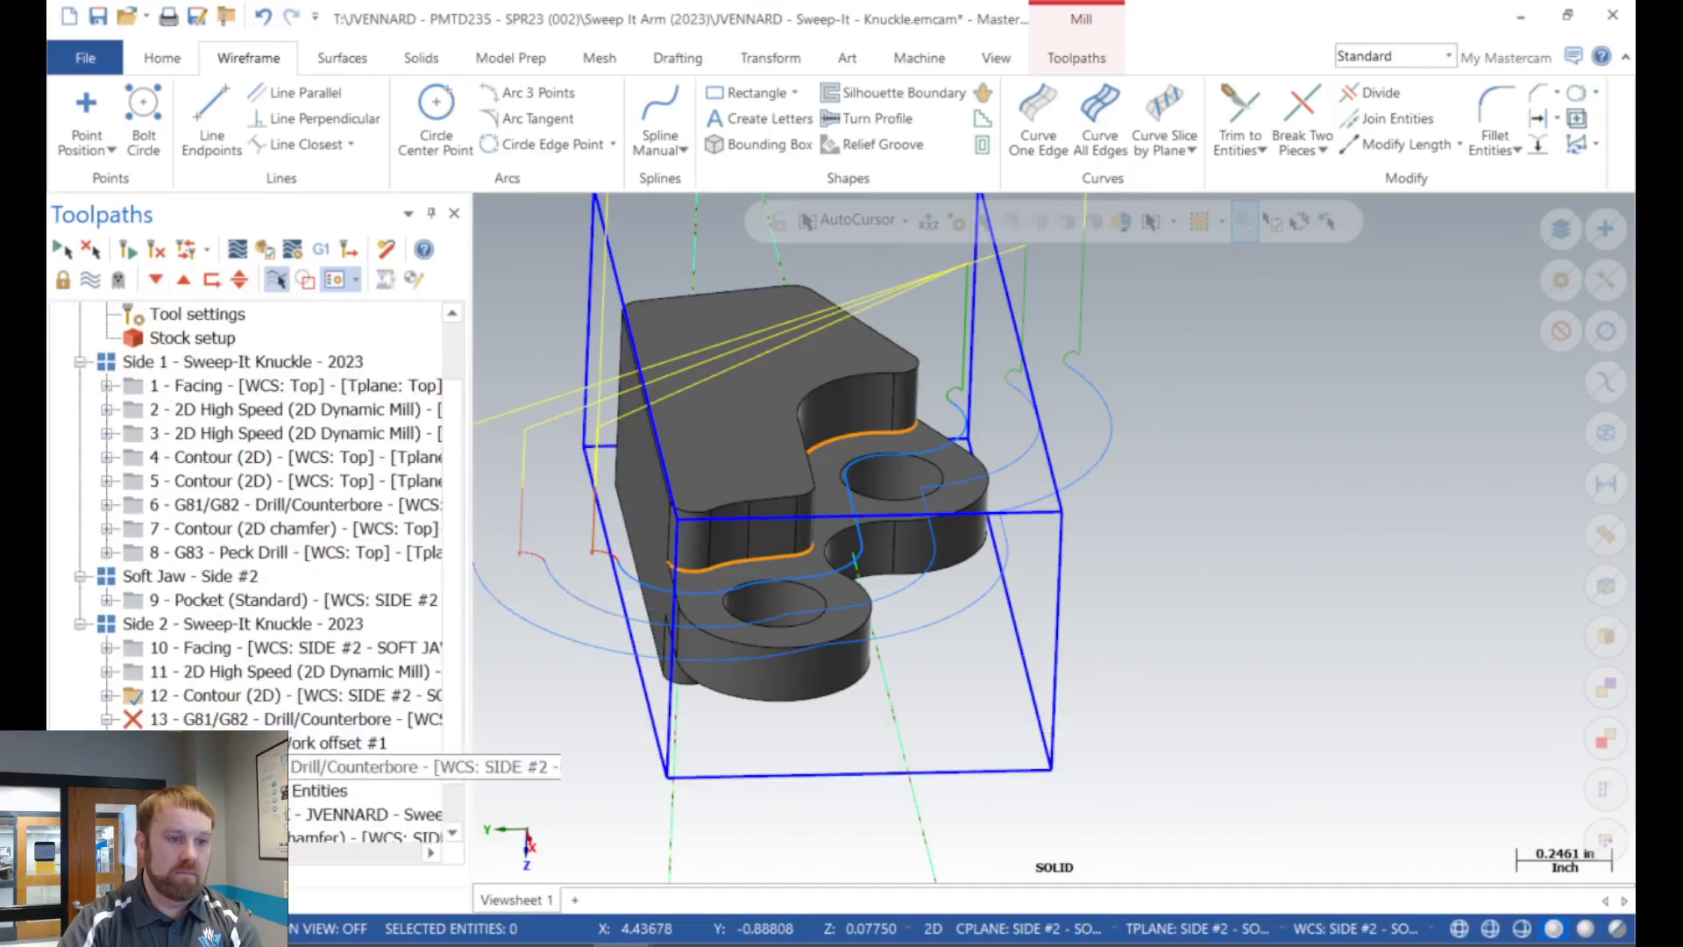
click(219, 743)
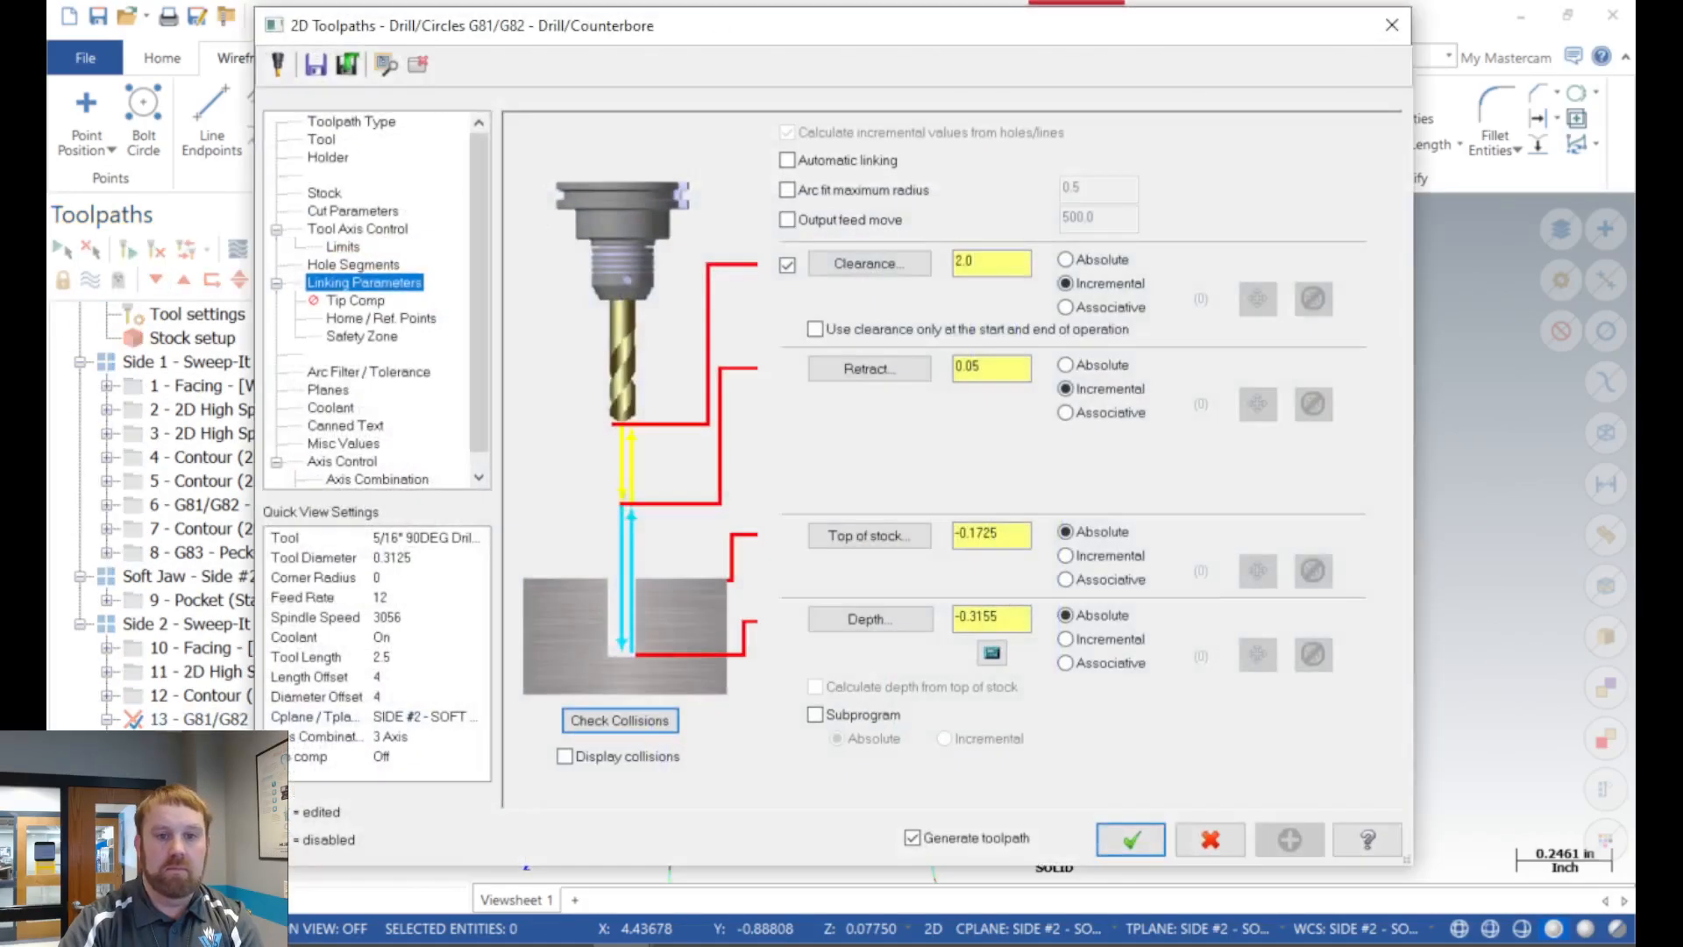
click(871, 548)
click(815, 603)
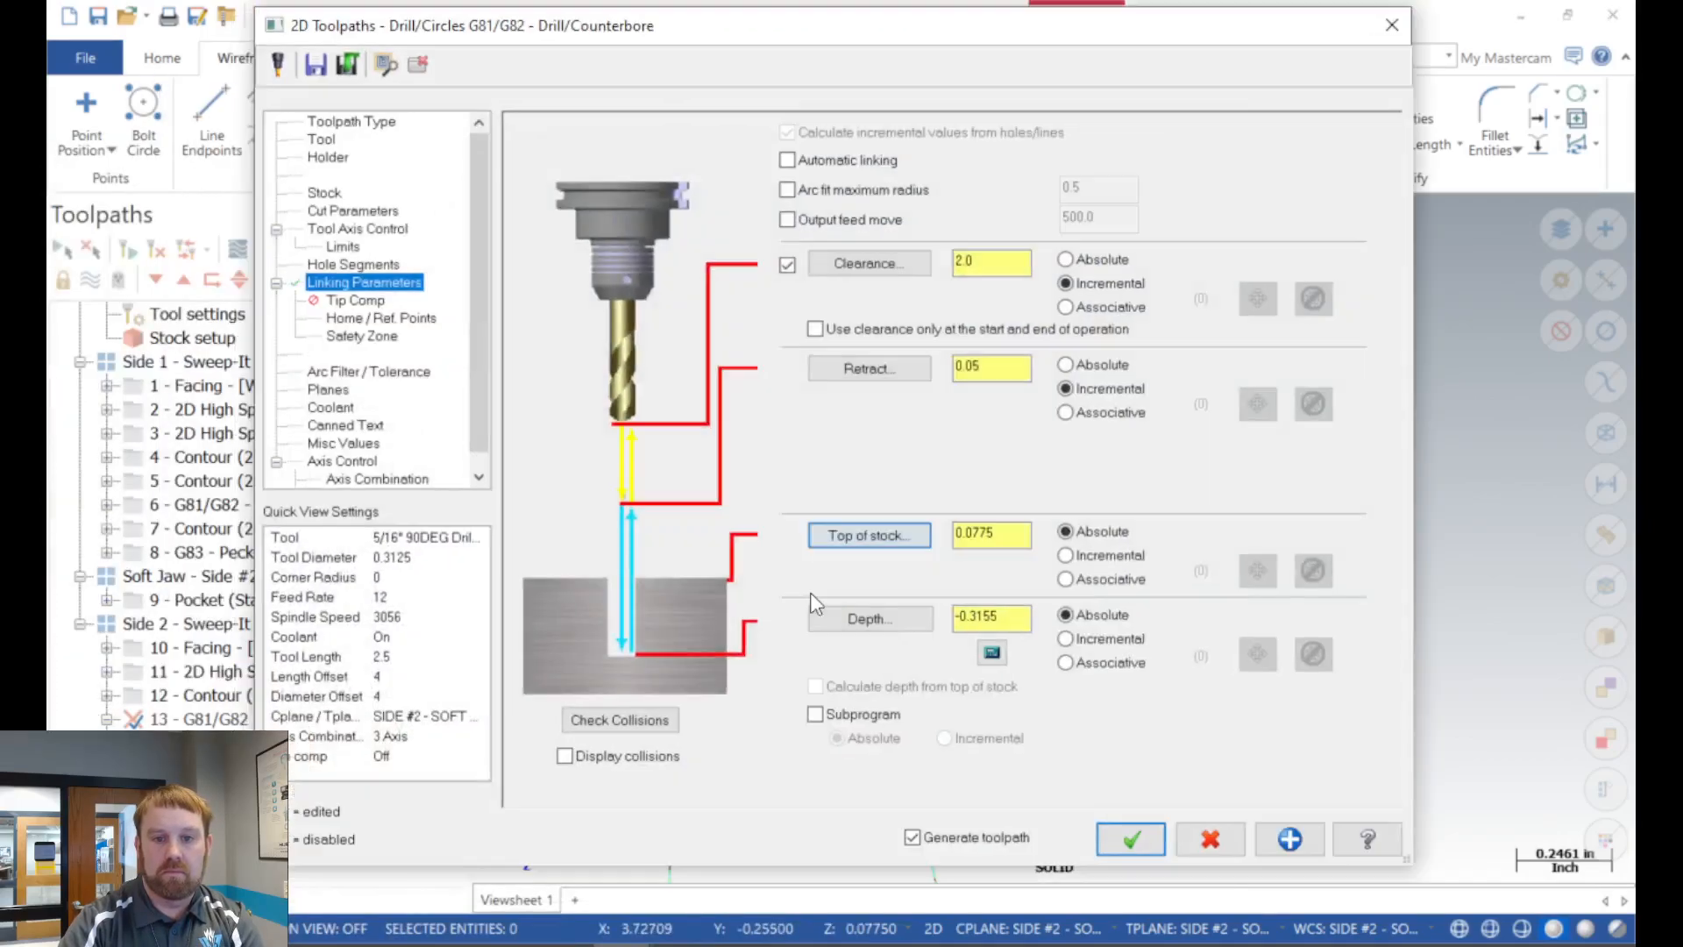
click(837, 621)
click(814, 604)
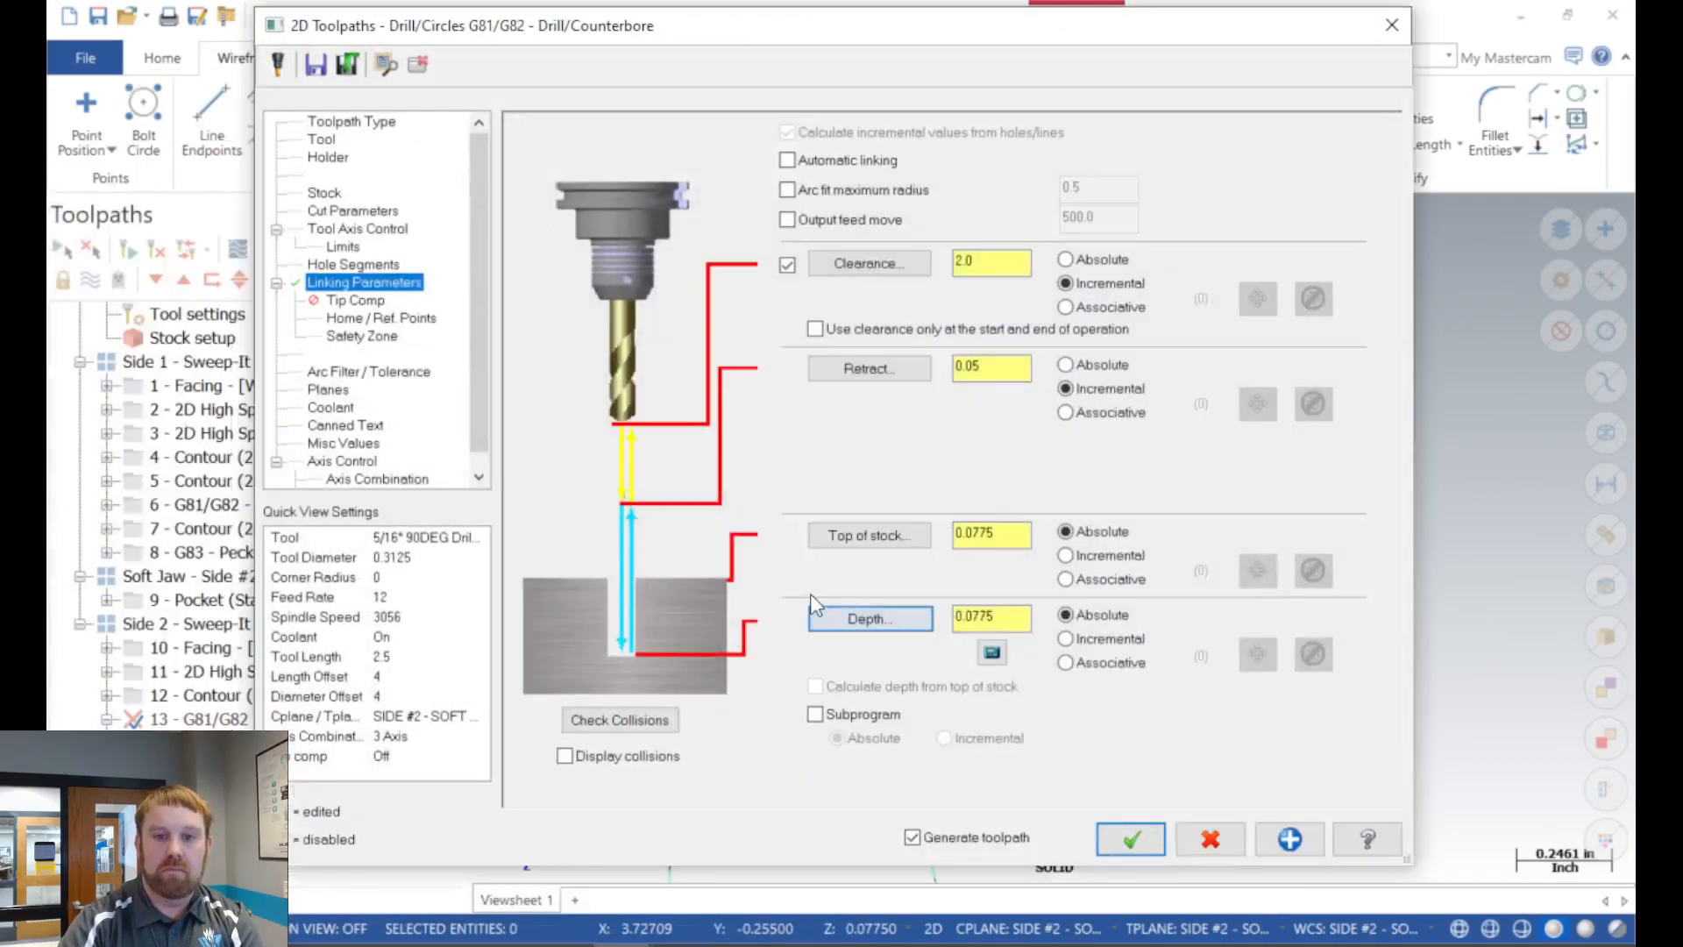
click(992, 652)
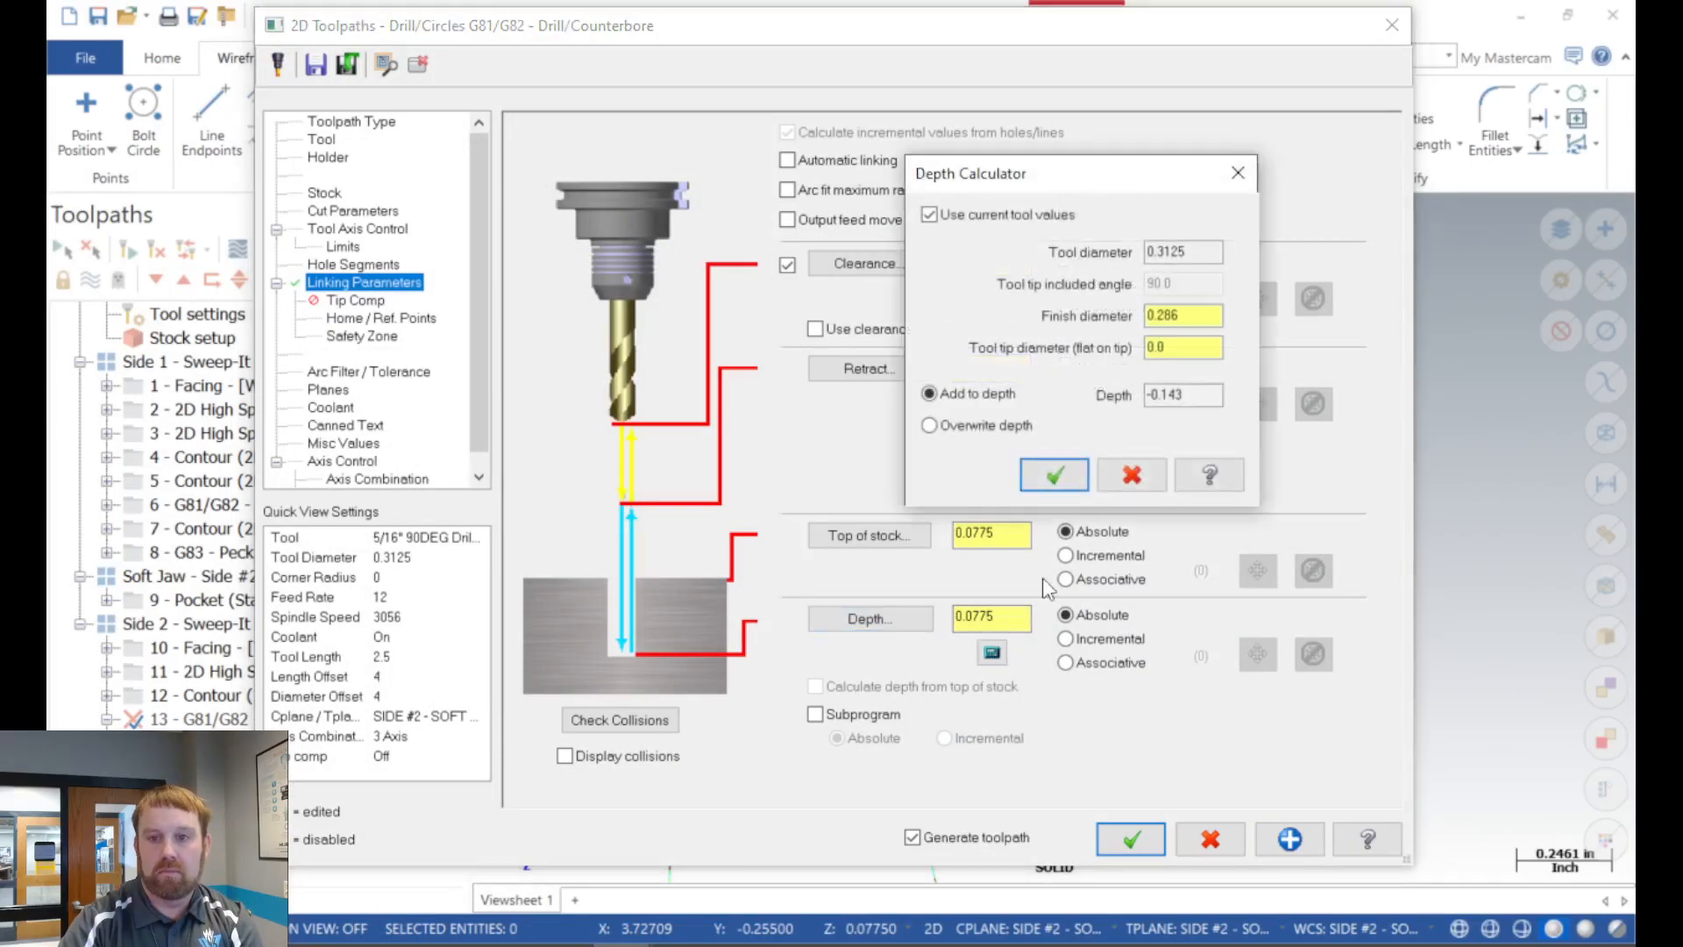
click(1072, 481)
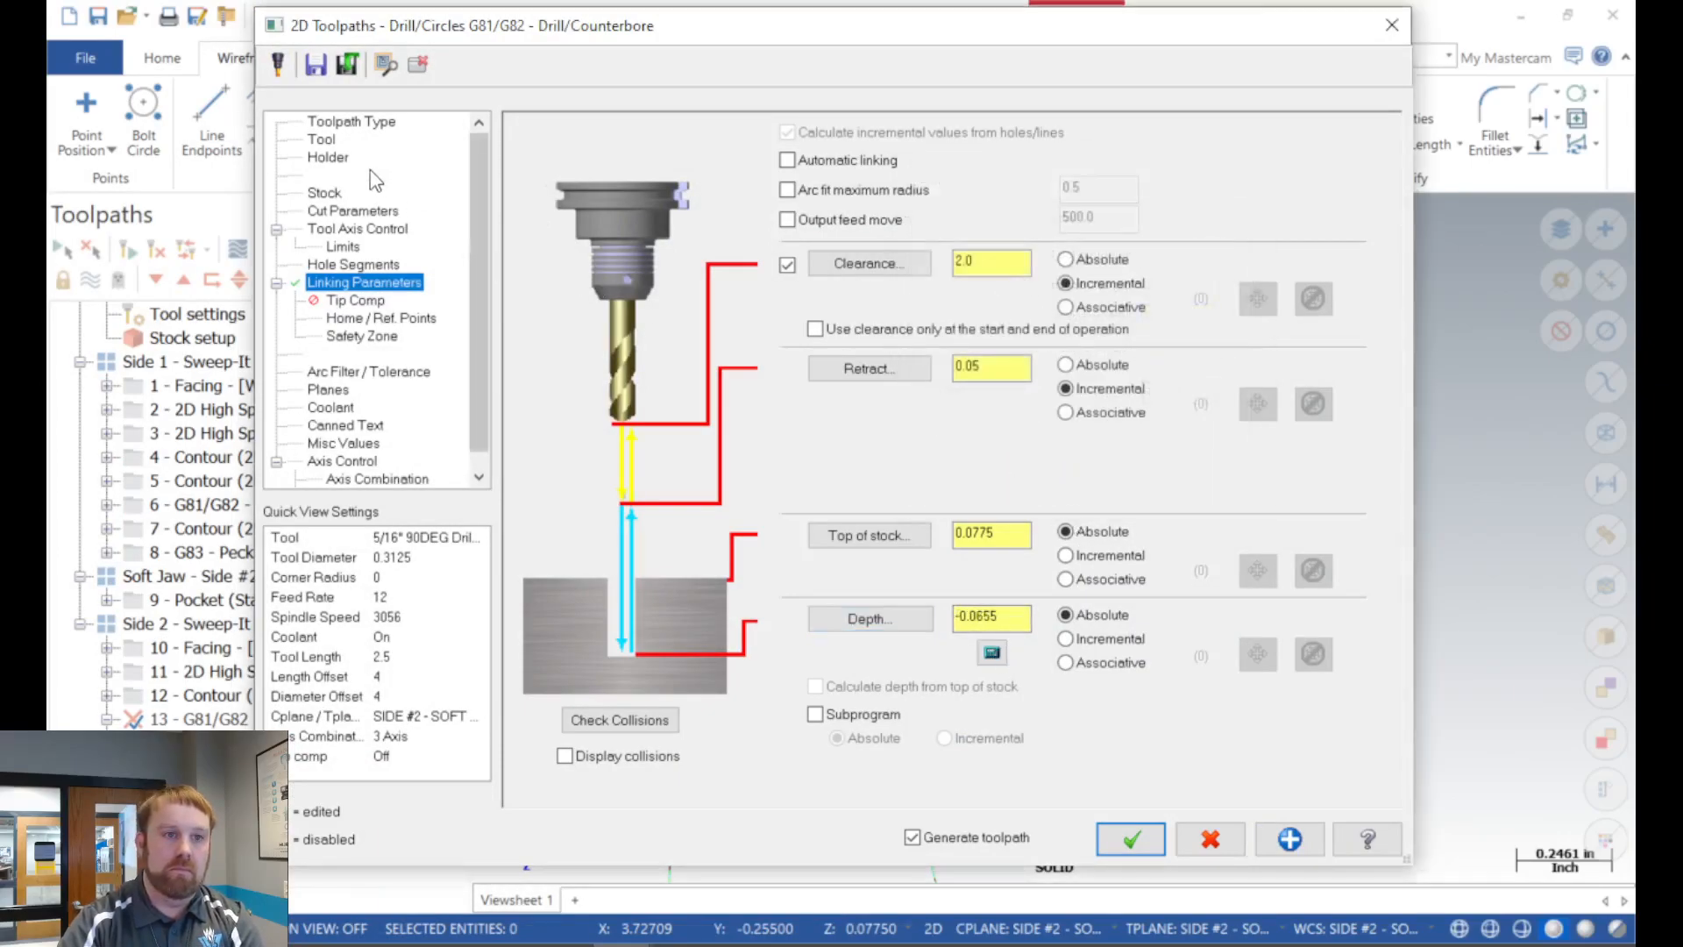
Replace the spot drill's hole features with the two 0.266 hole edges on the step floor and generate the toolpath.
click(322, 140)
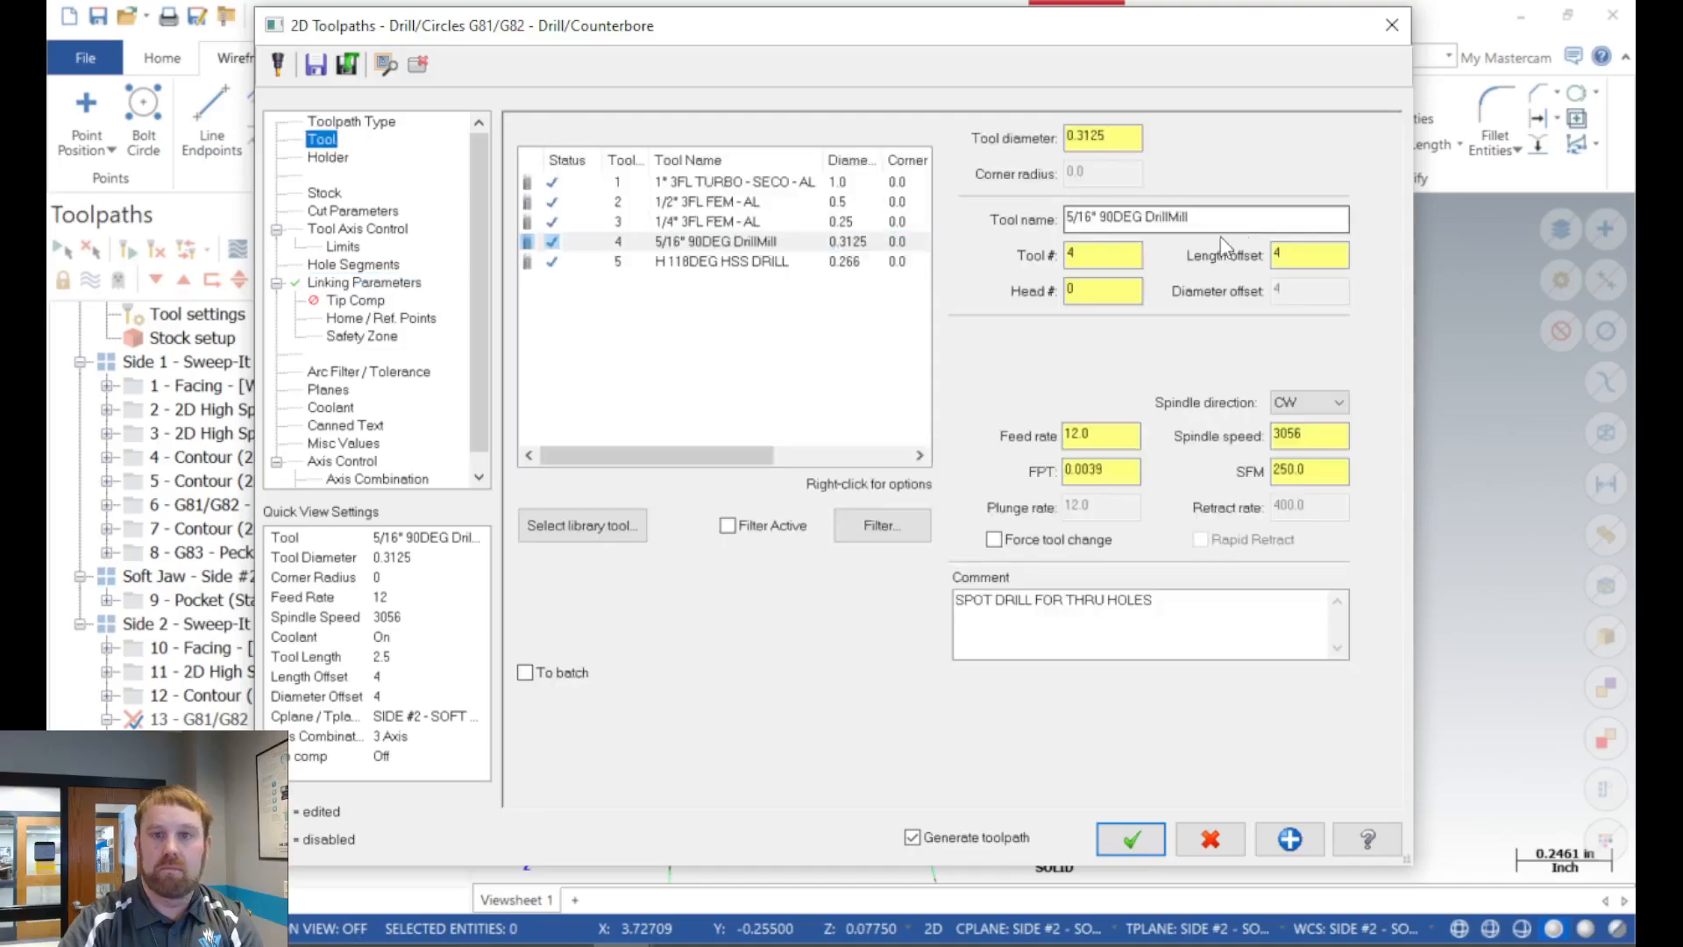
click(364, 122)
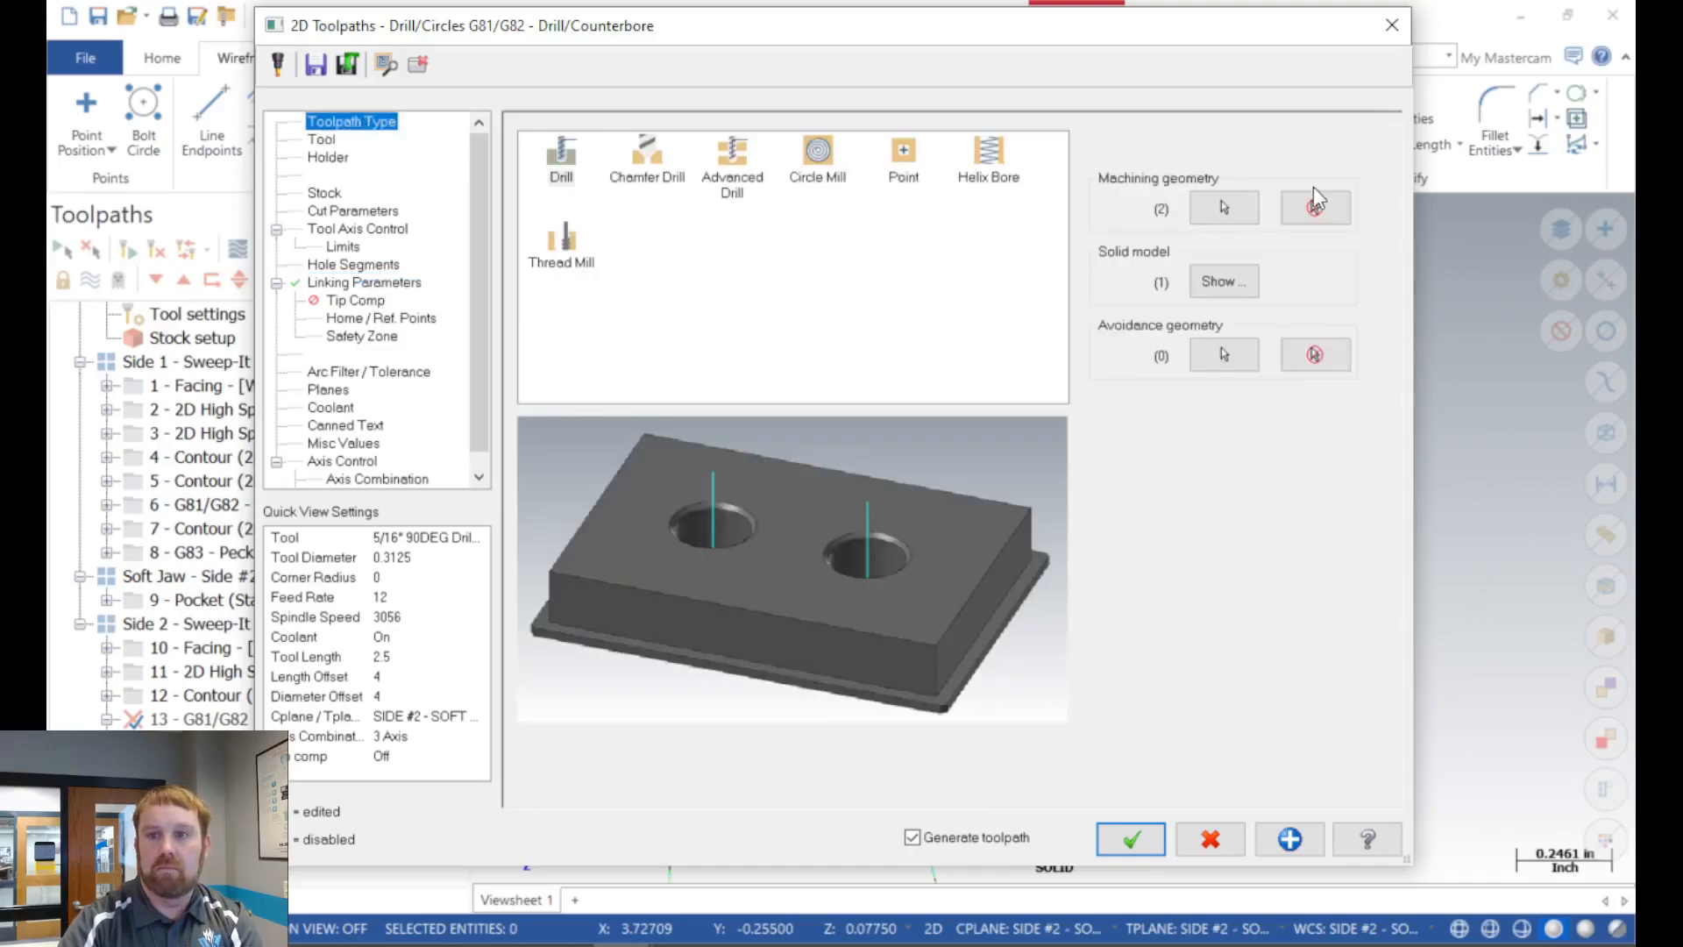
click(1224, 208)
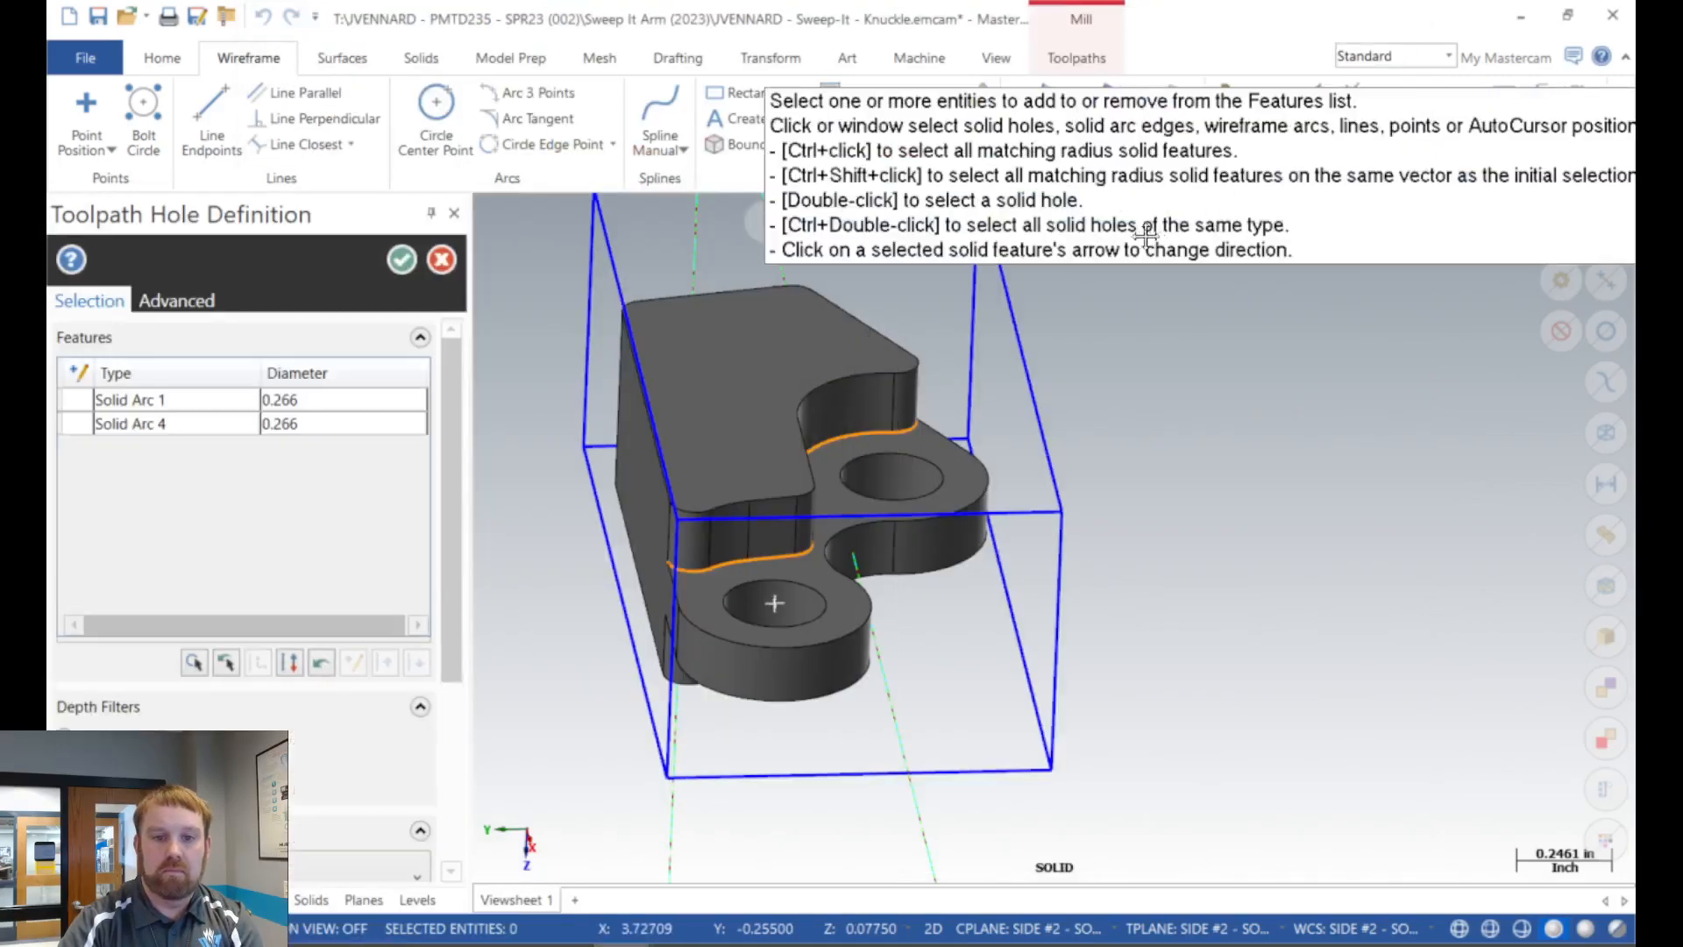
click(213, 426)
key(Delete)
click(206, 405)
key(Delete)
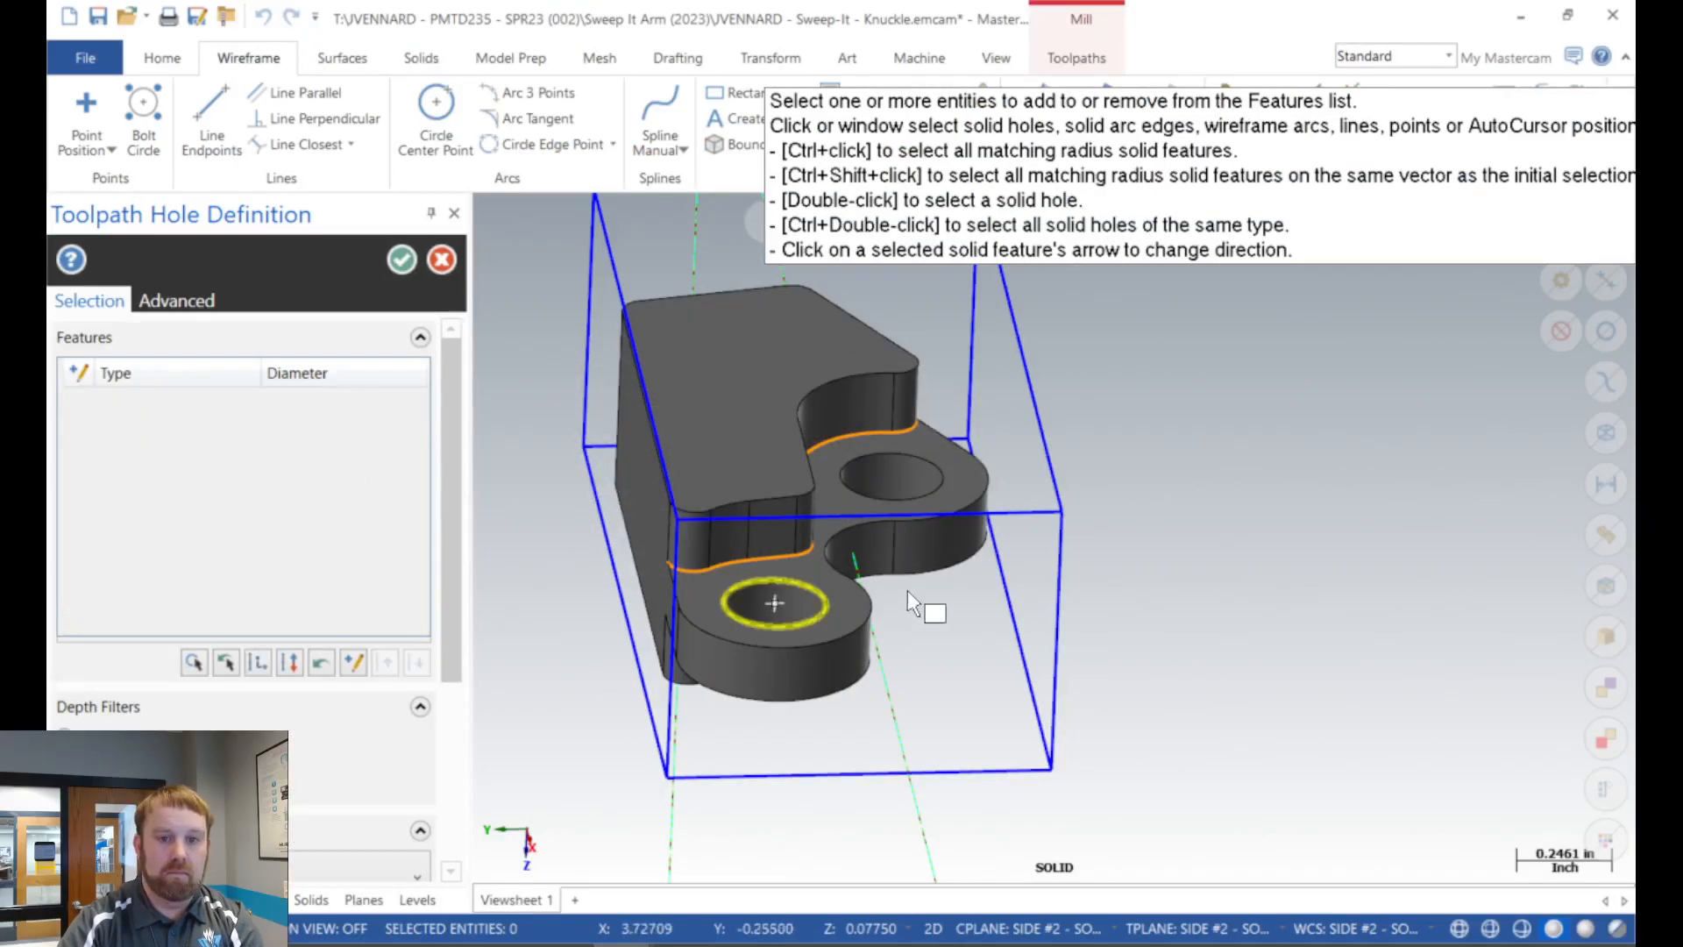
click(792, 589)
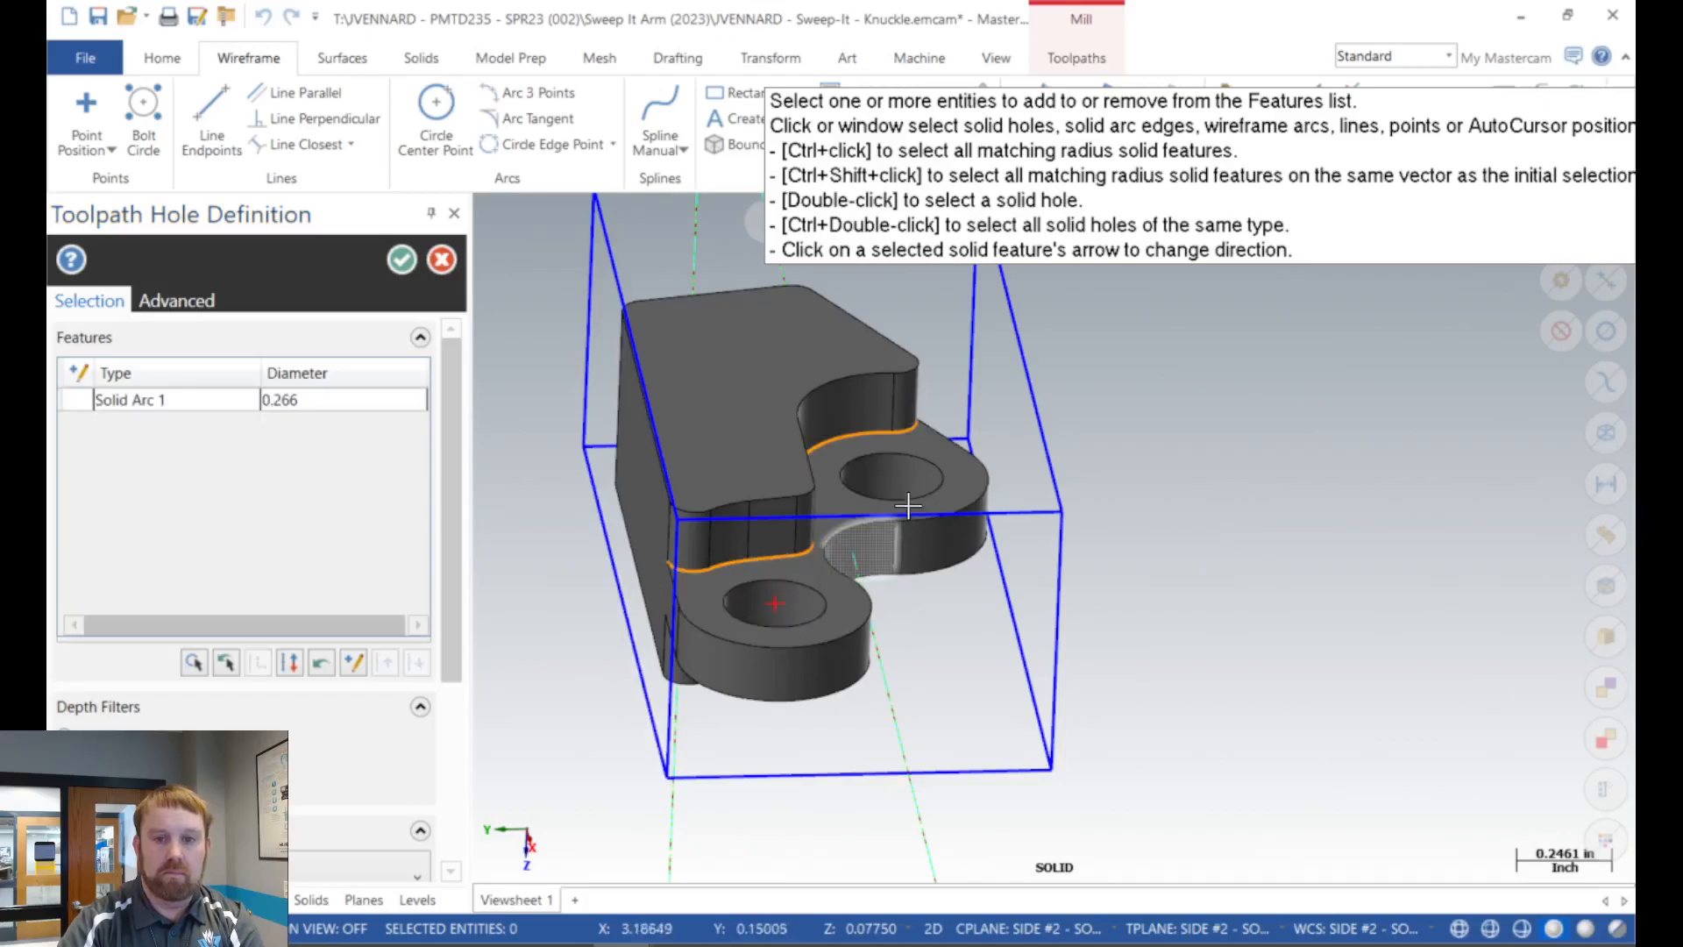
click(936, 496)
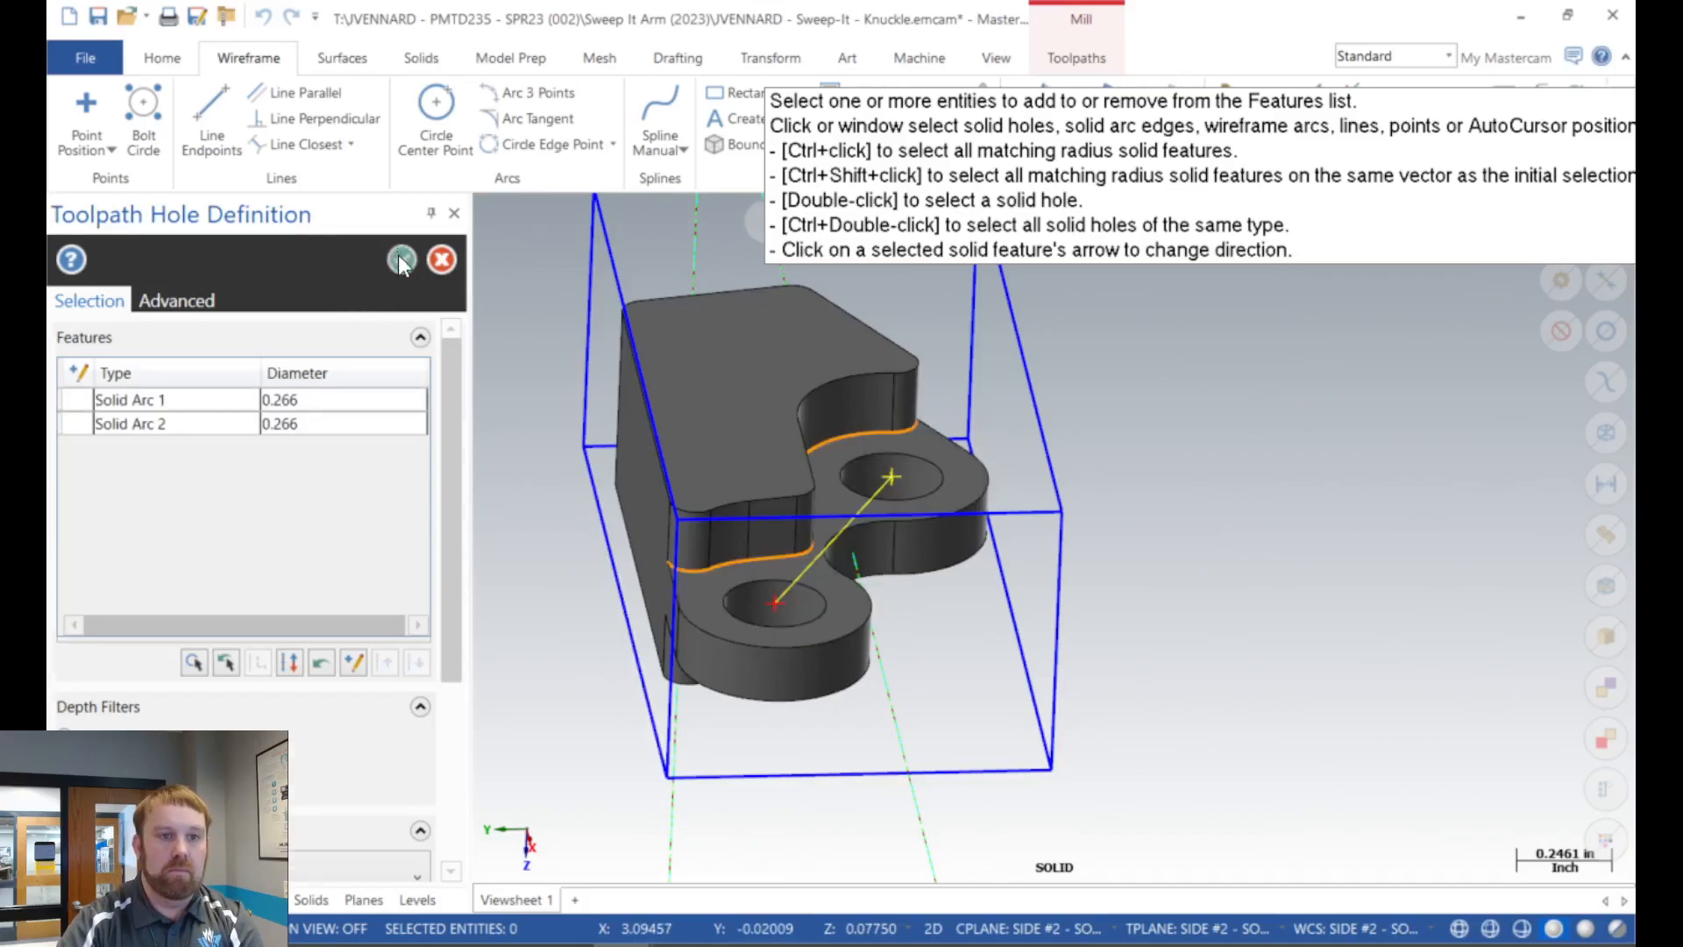
click(400, 260)
click(1126, 839)
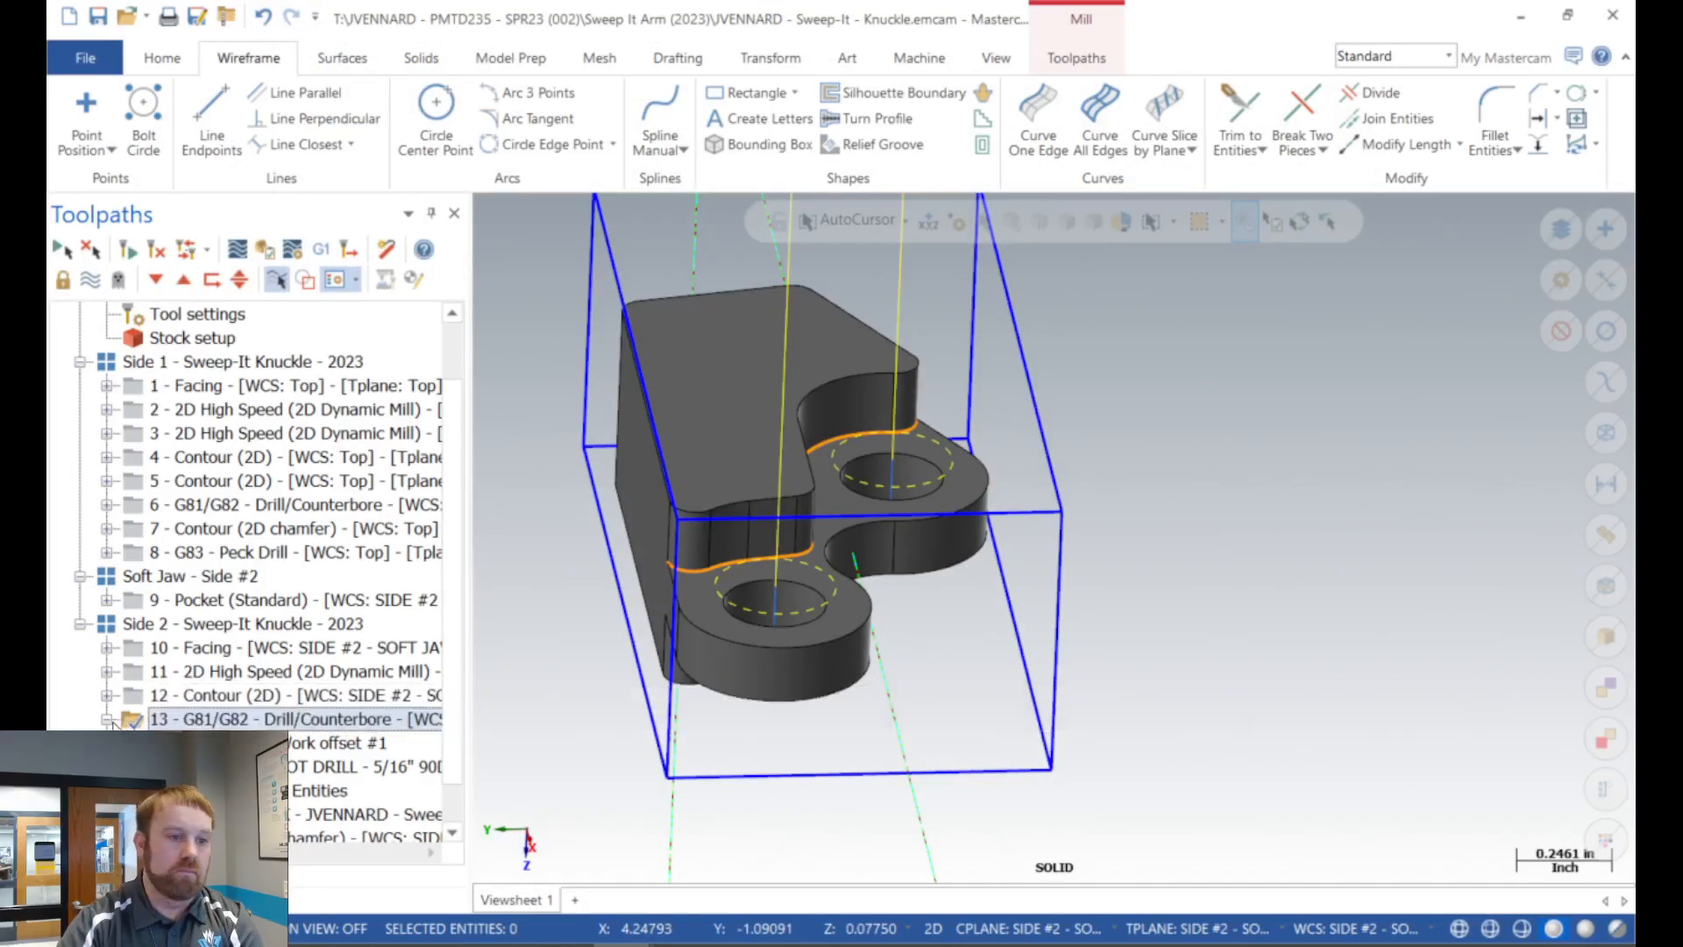
Re-chain the 2D chamfer contour operation 14 to the solid outer edge loop of the island's upper face.
click(107, 790)
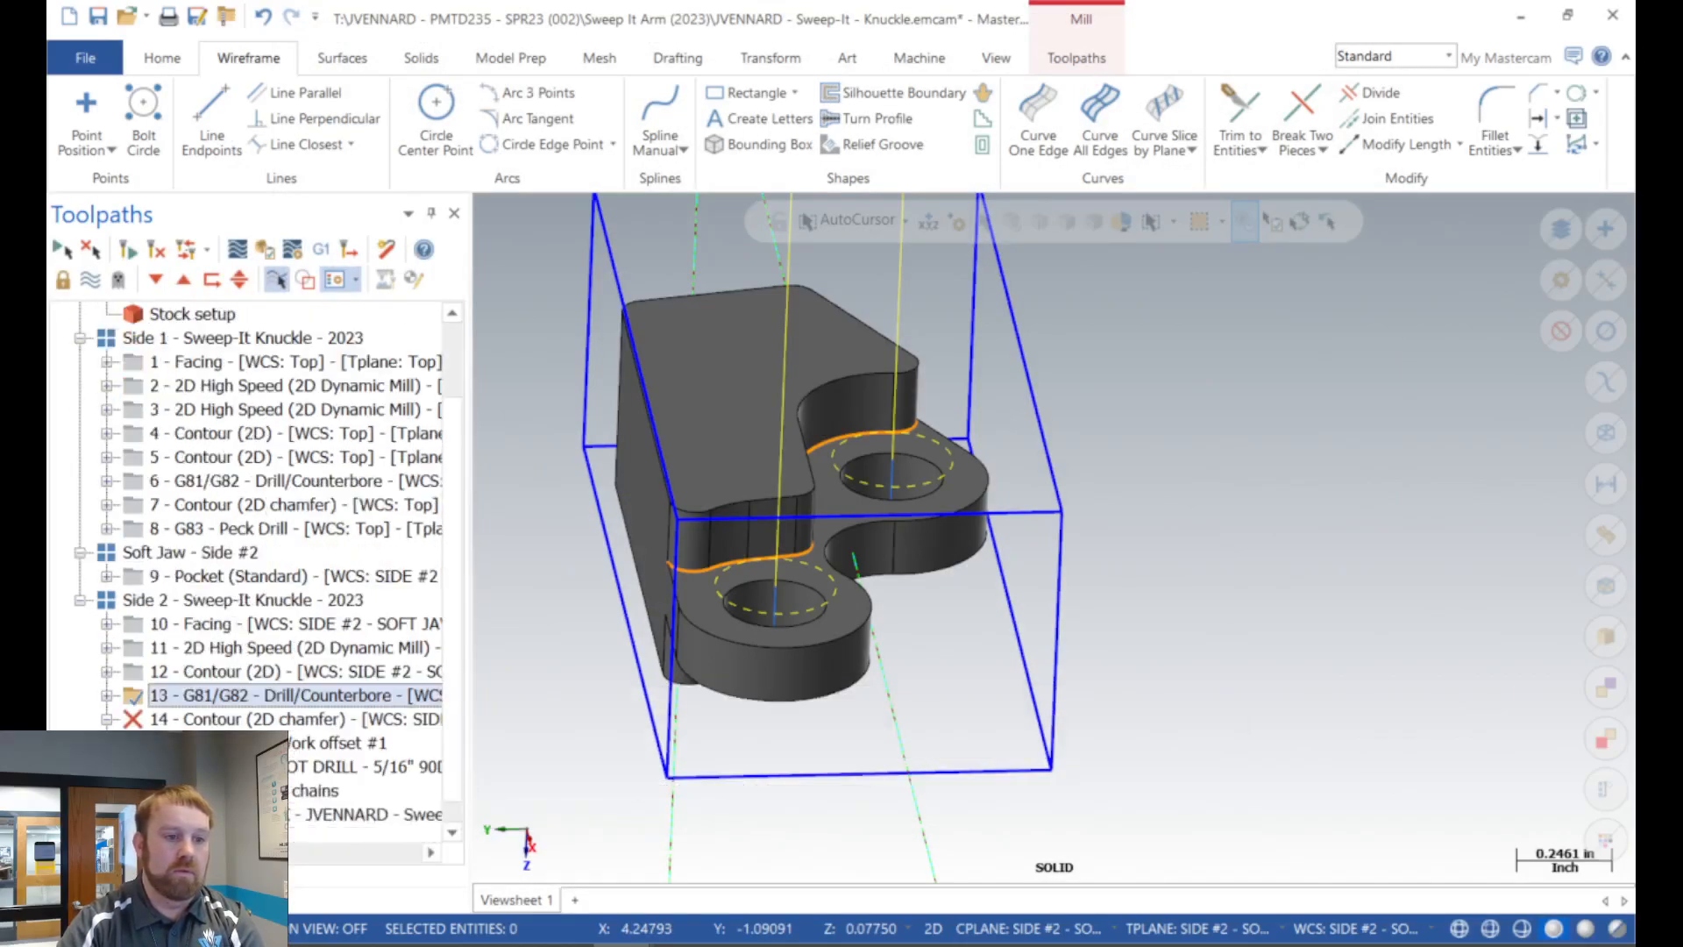
click(232, 743)
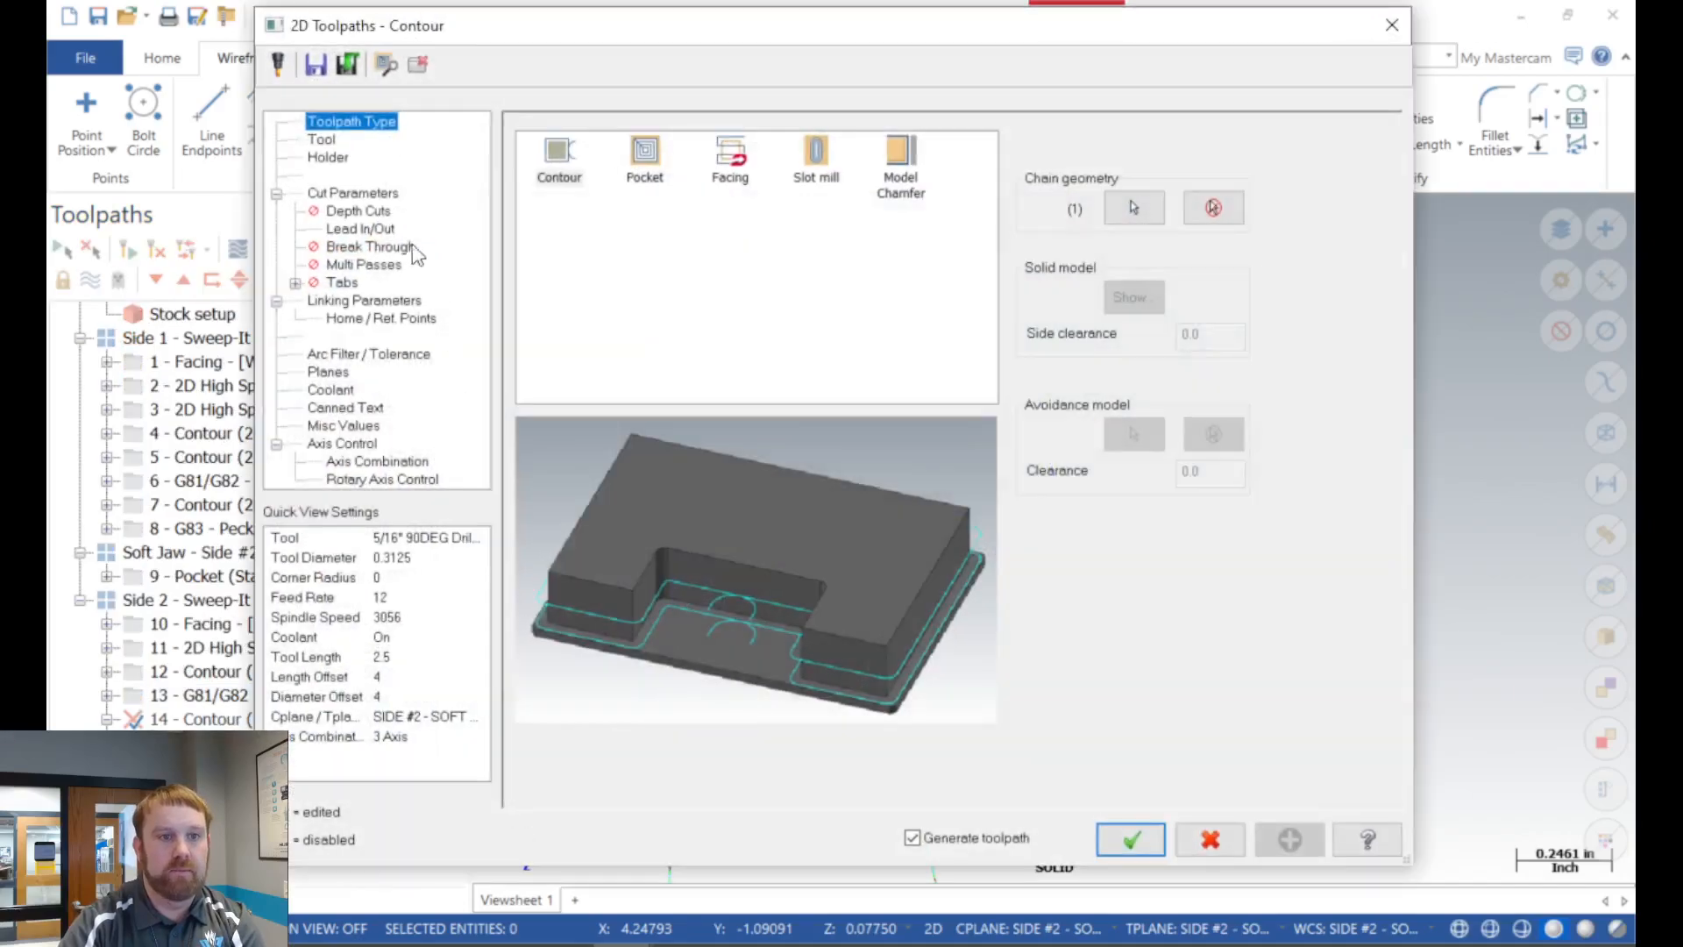
click(322, 141)
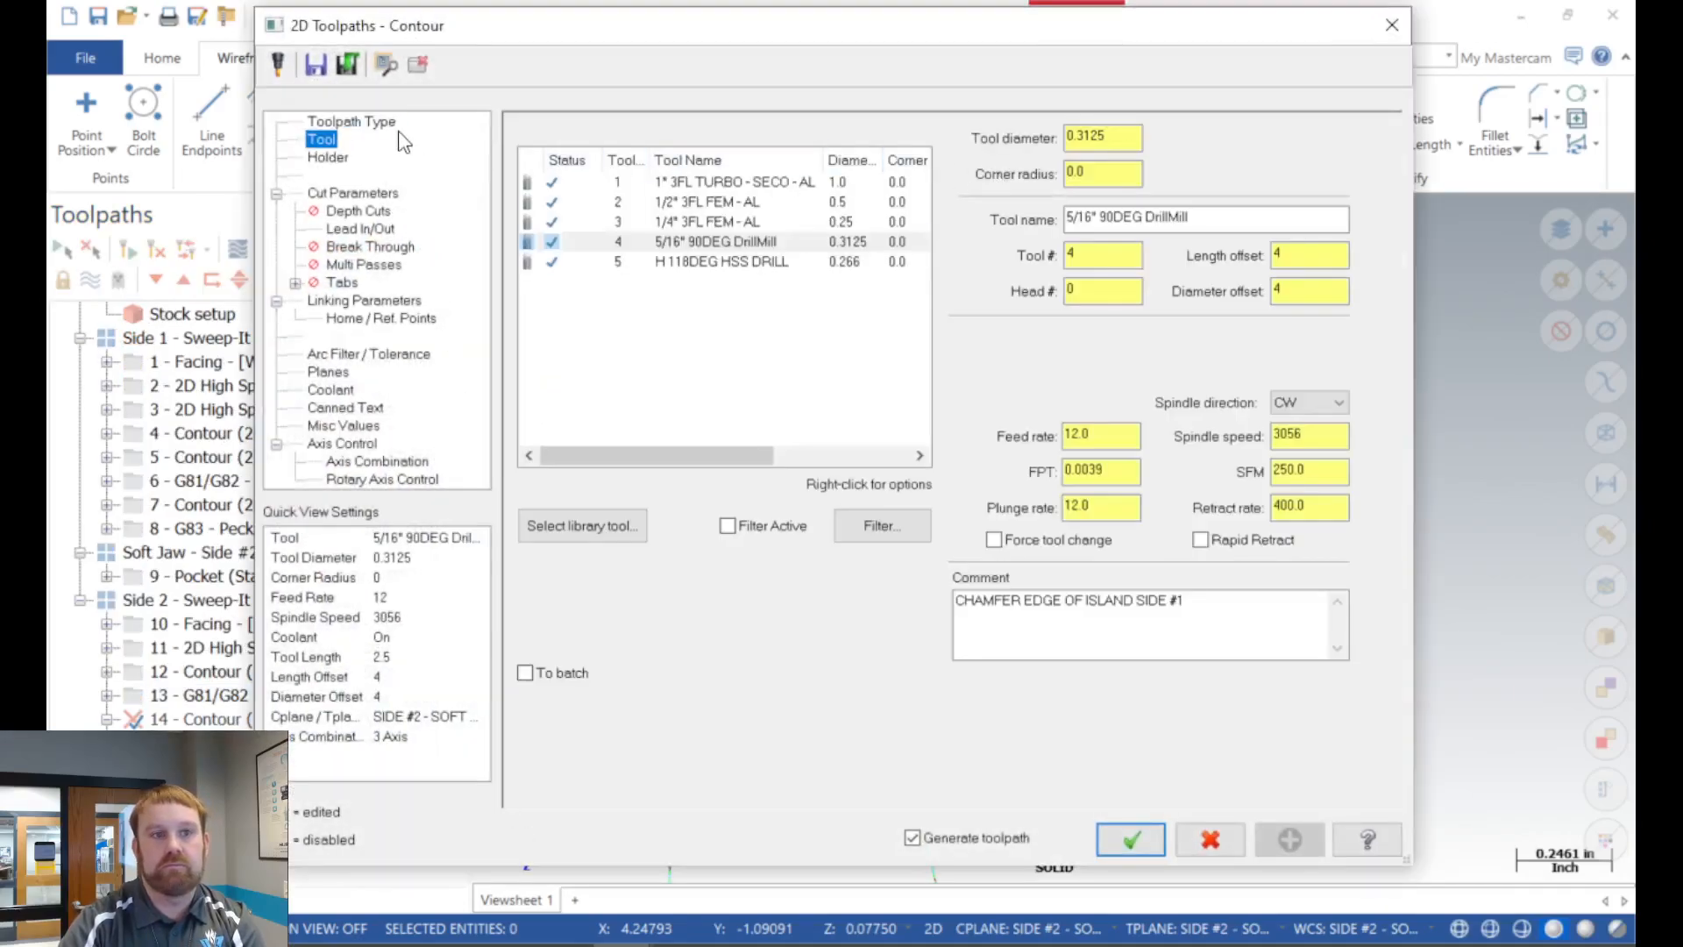
click(351, 122)
click(1133, 208)
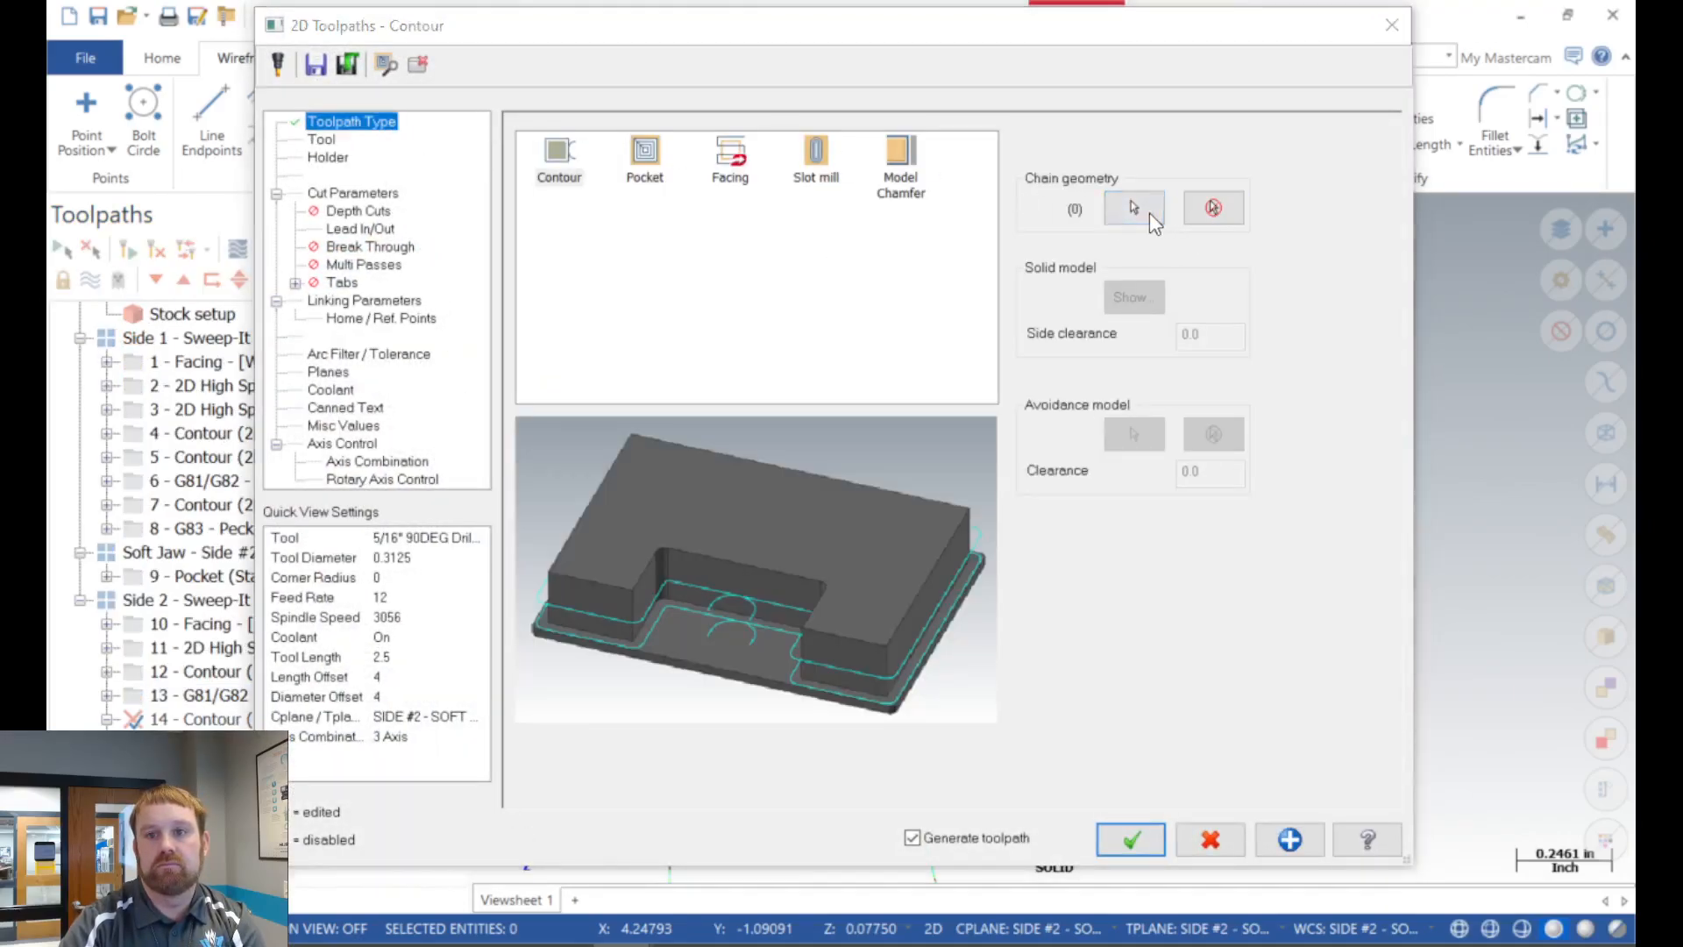
middle_drag(517, 675, 478, 289)
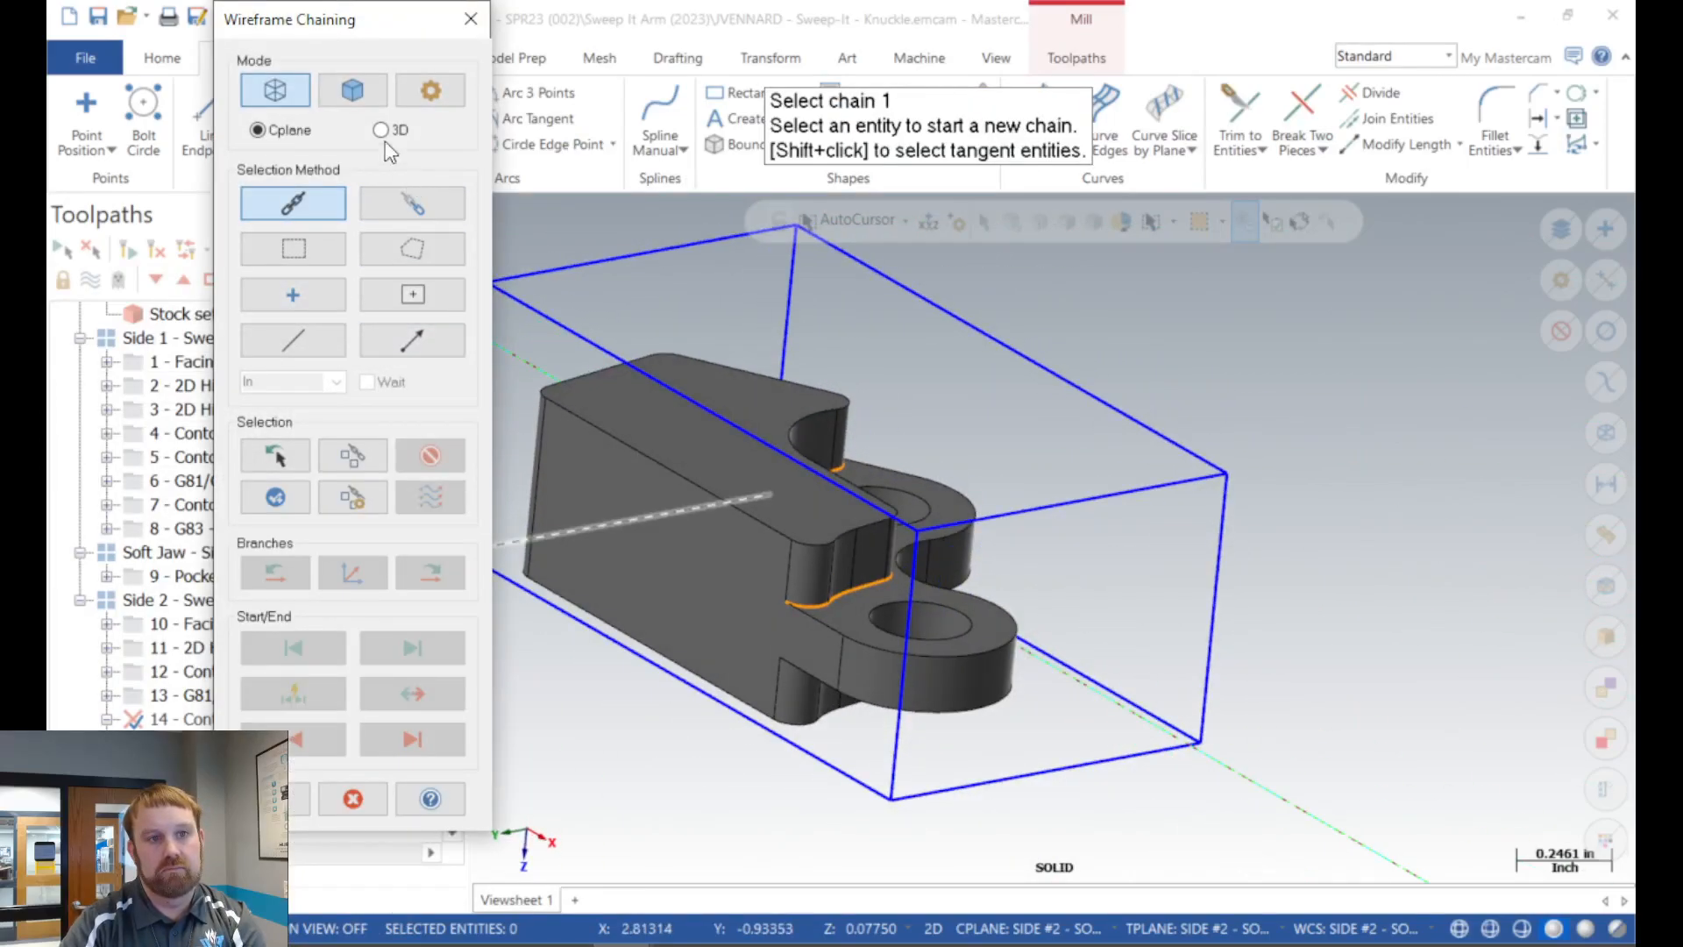
click(359, 98)
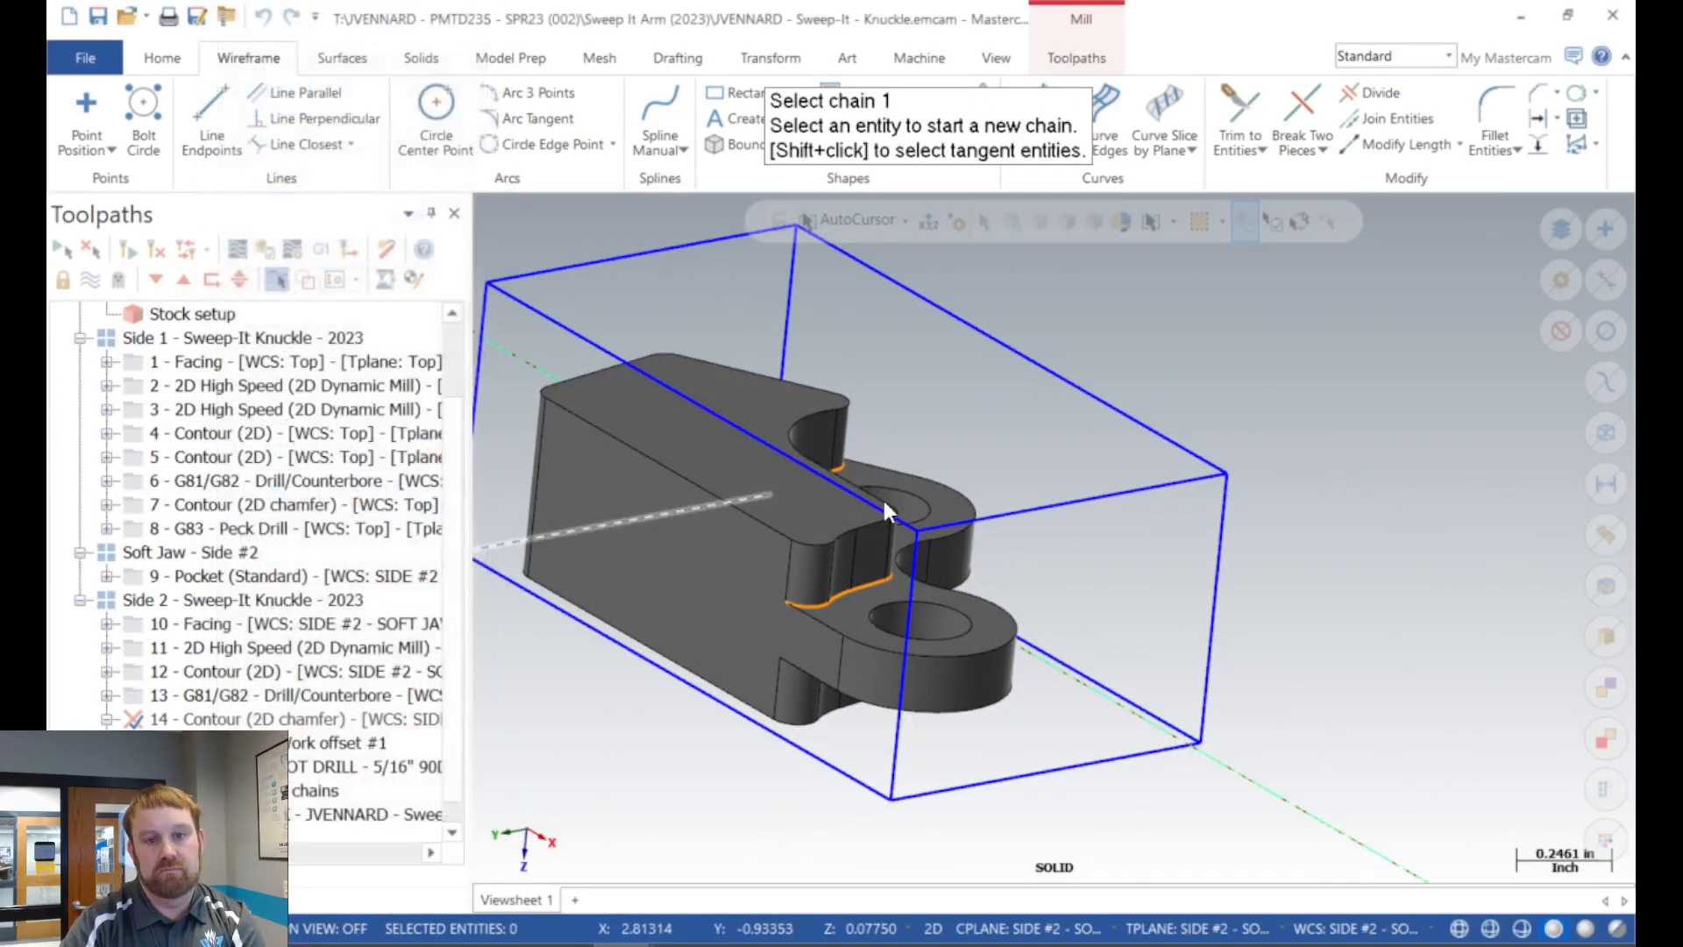
click(768, 523)
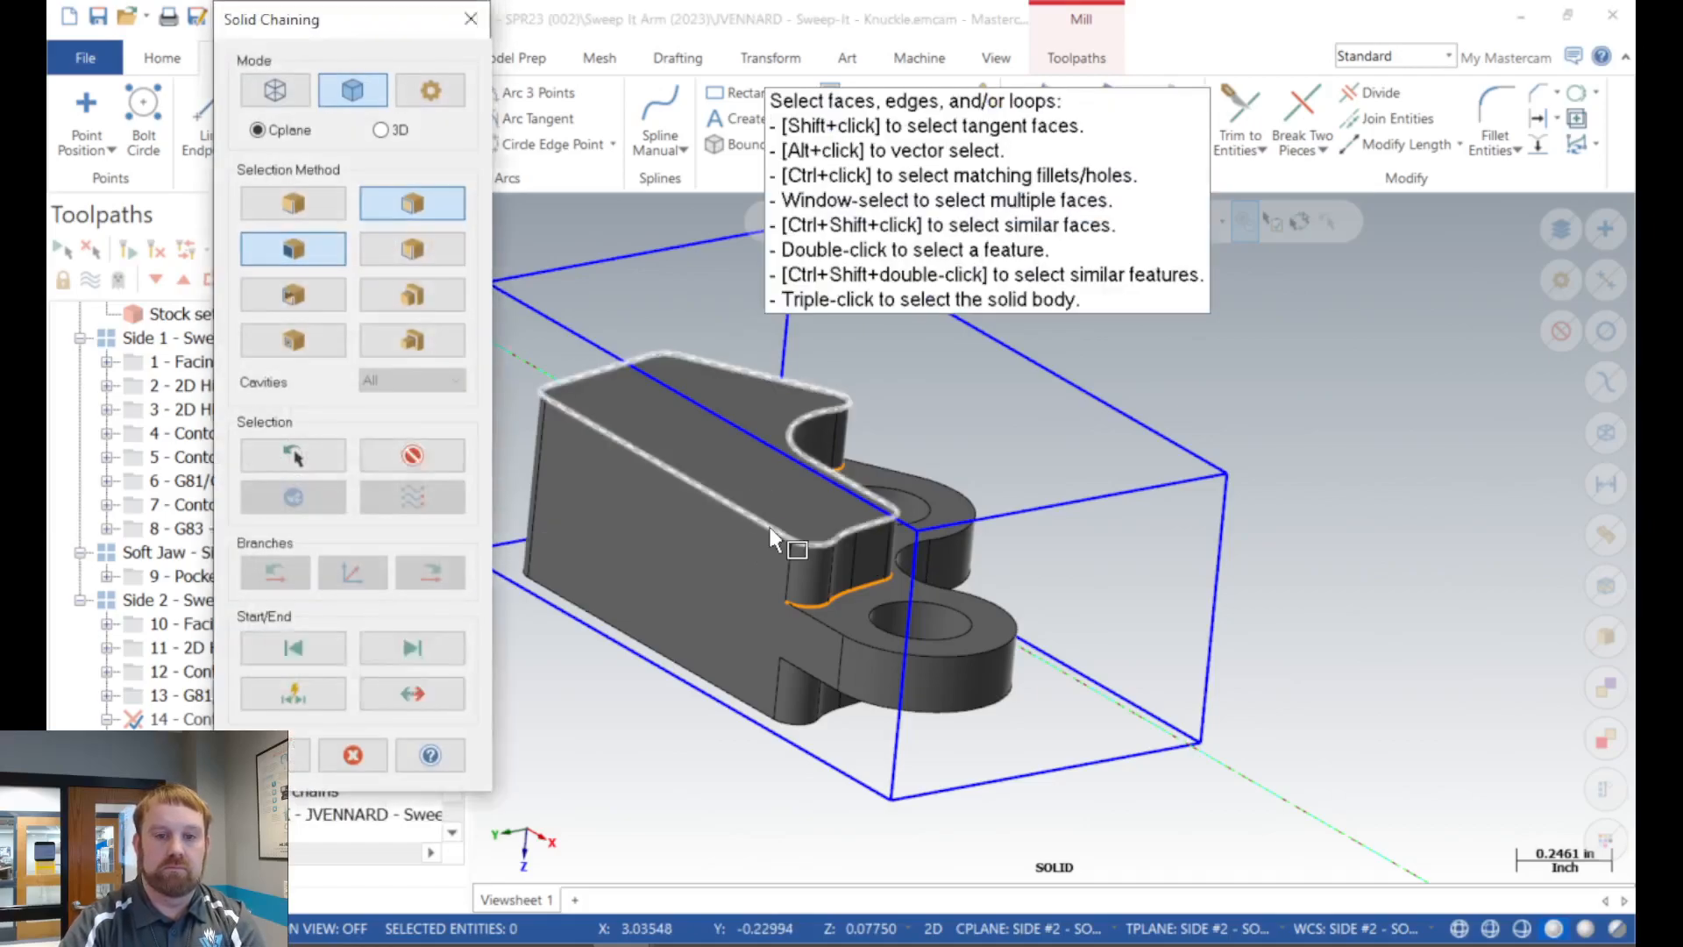
click(300, 756)
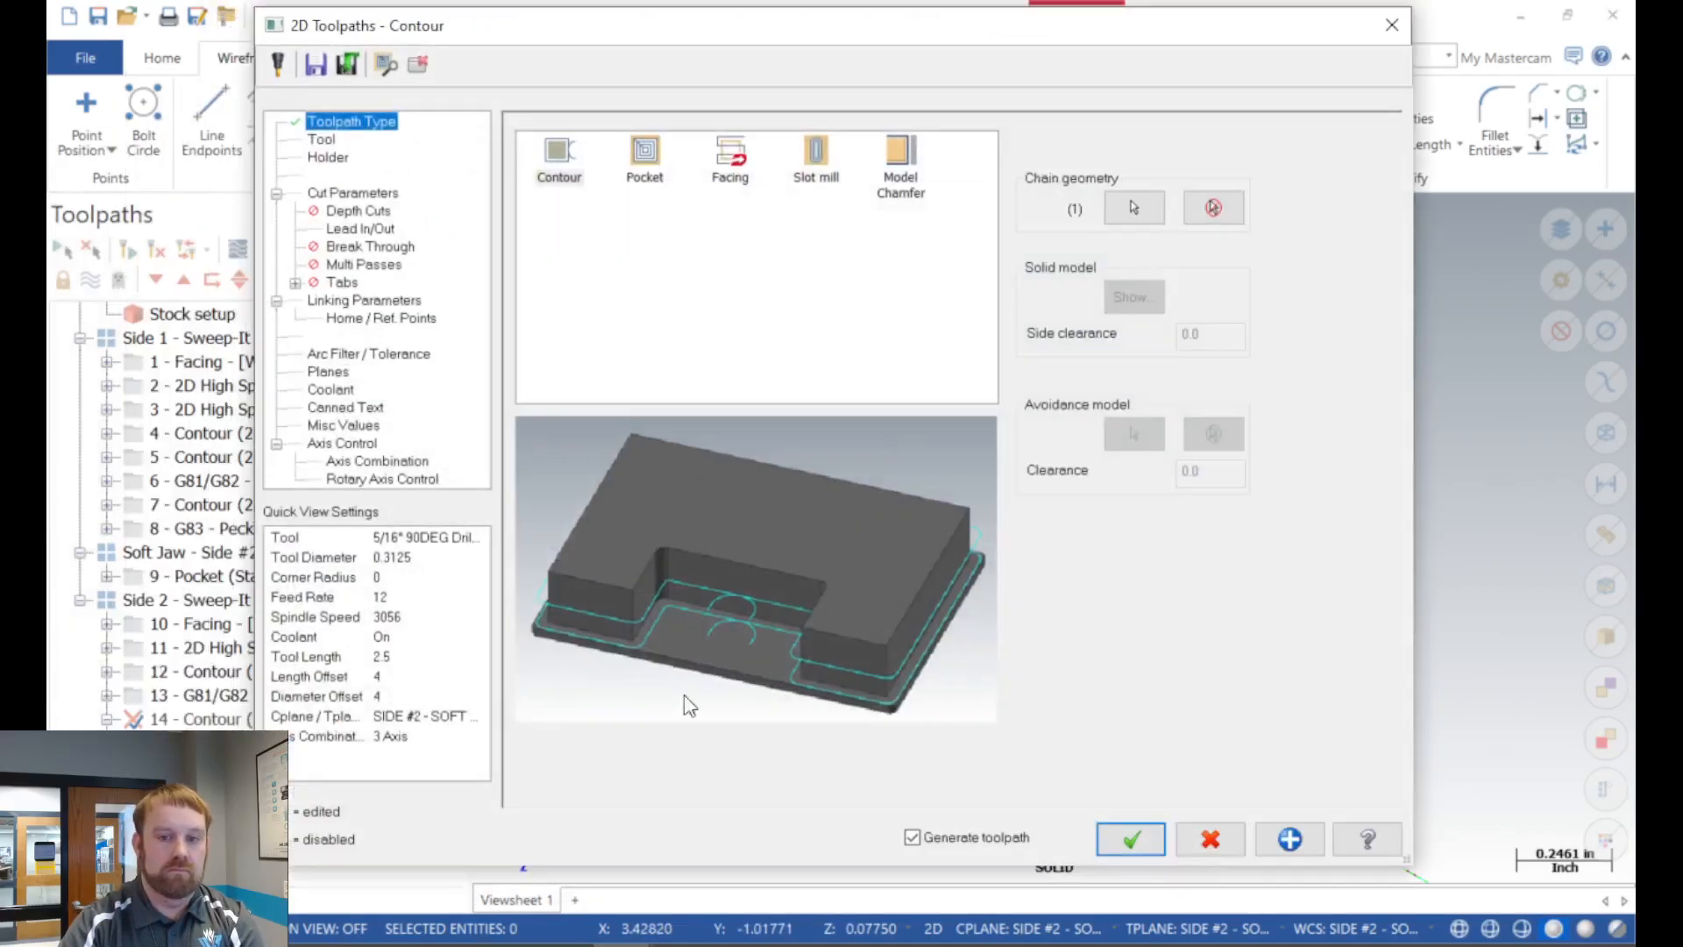
Set the chamfer contour's top of stock and depth to 0.25 from points on the island's upper edge, and generate the toolpath.
click(361, 300)
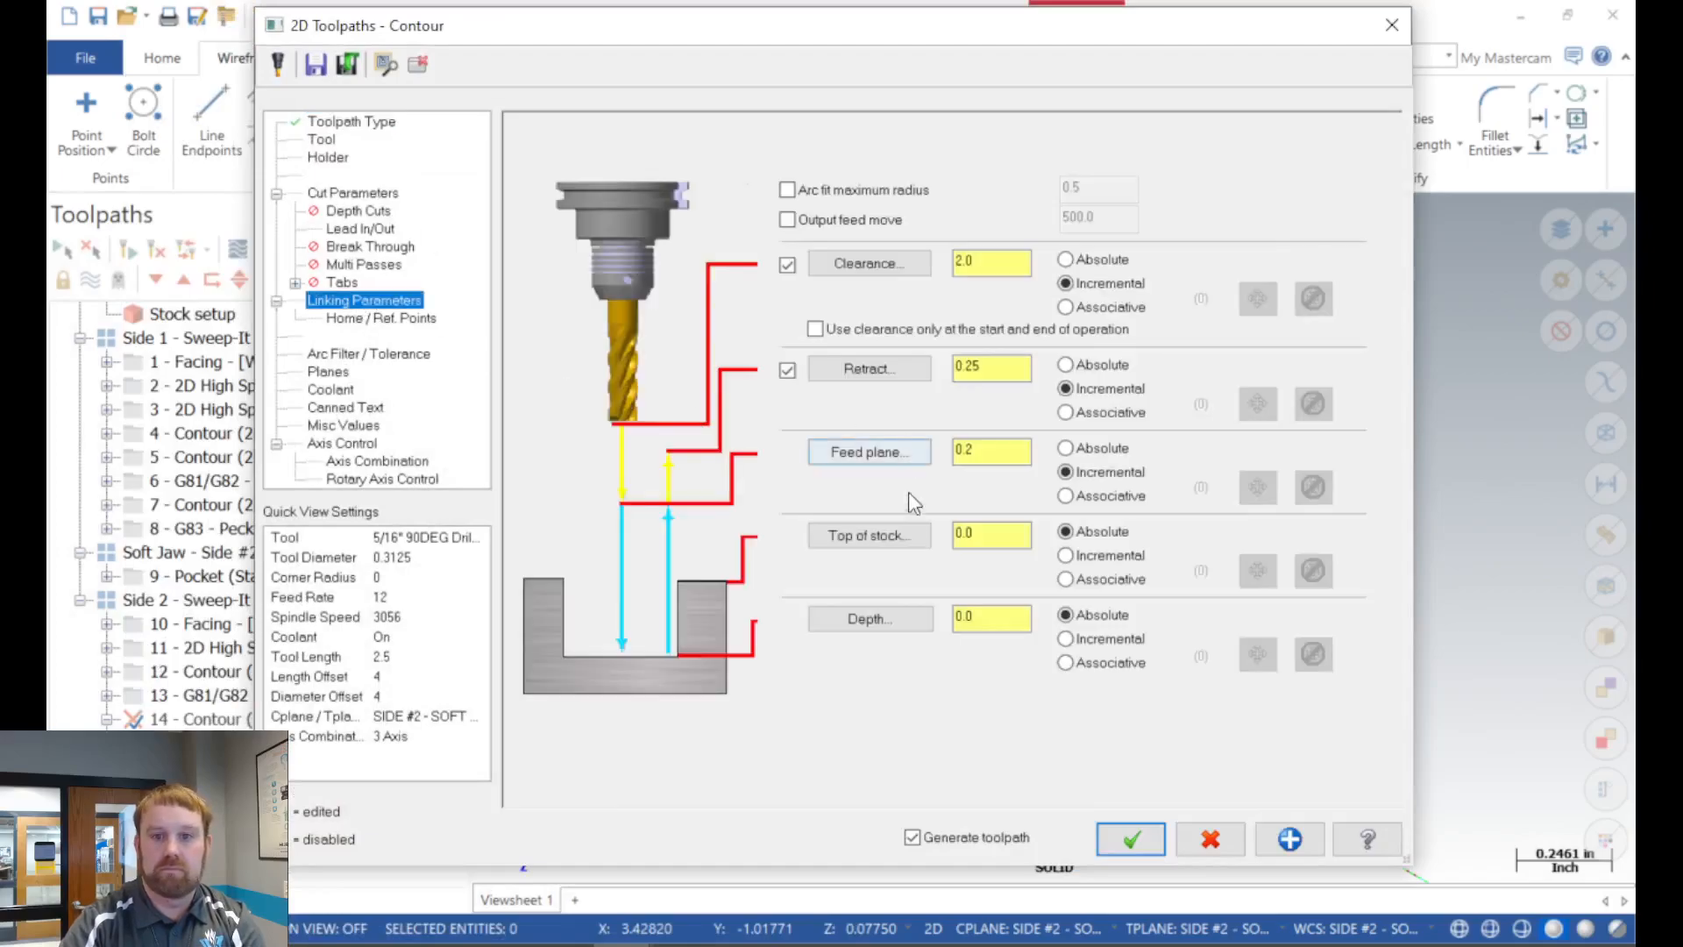
click(868, 538)
click(804, 547)
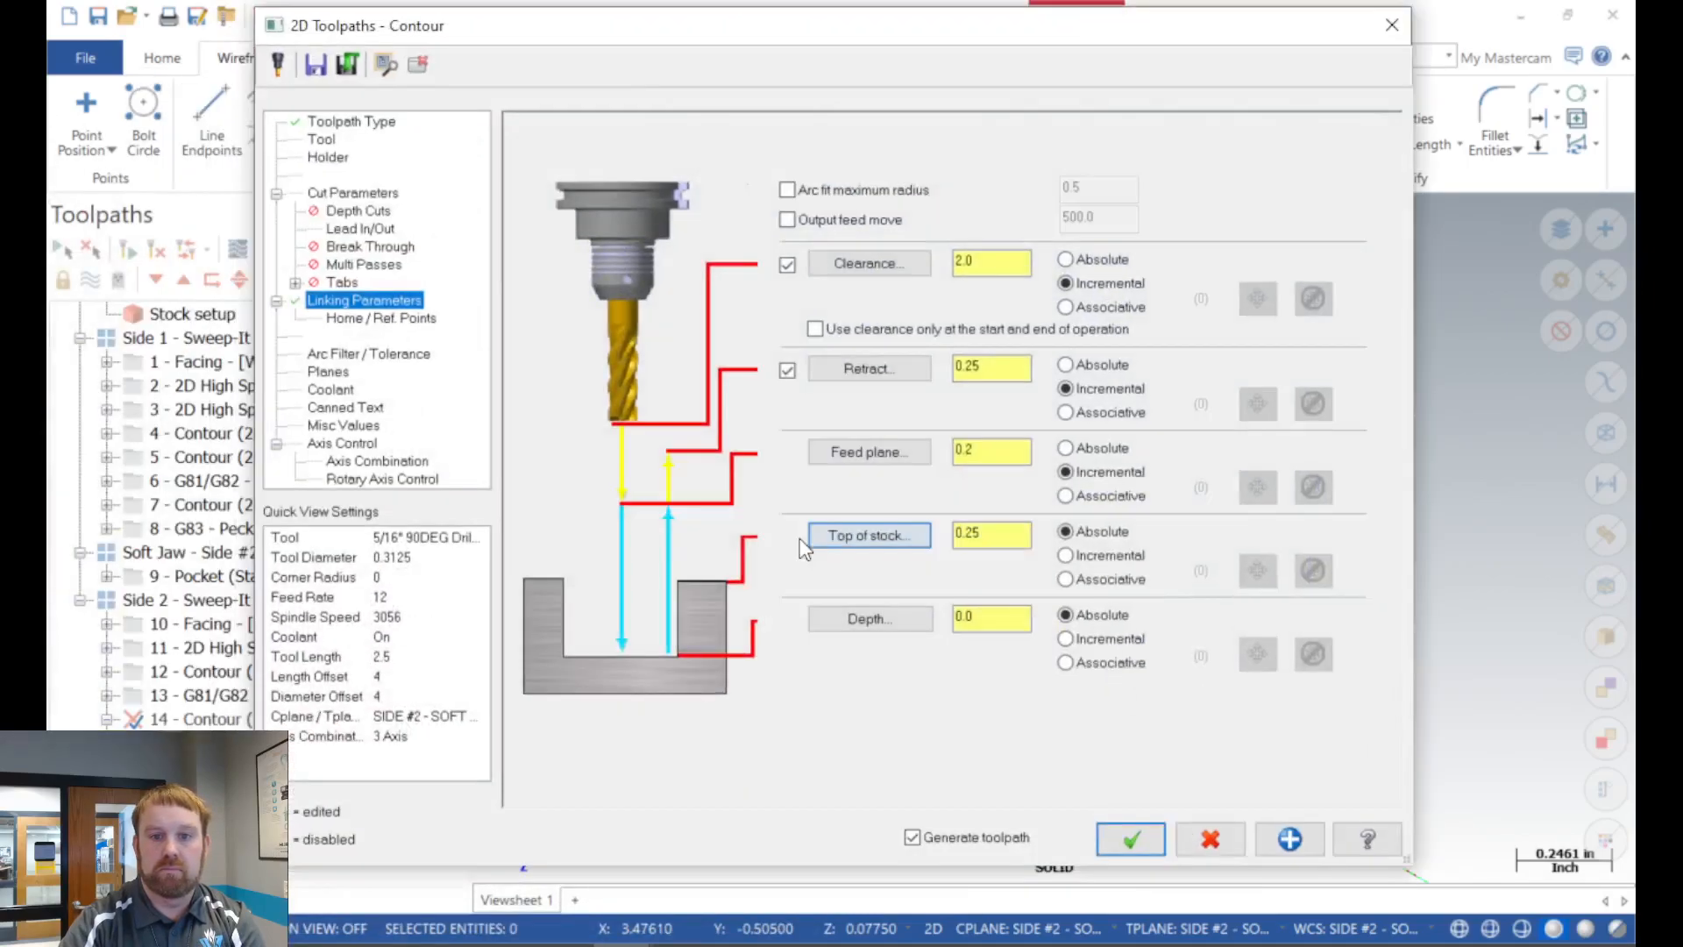
click(864, 618)
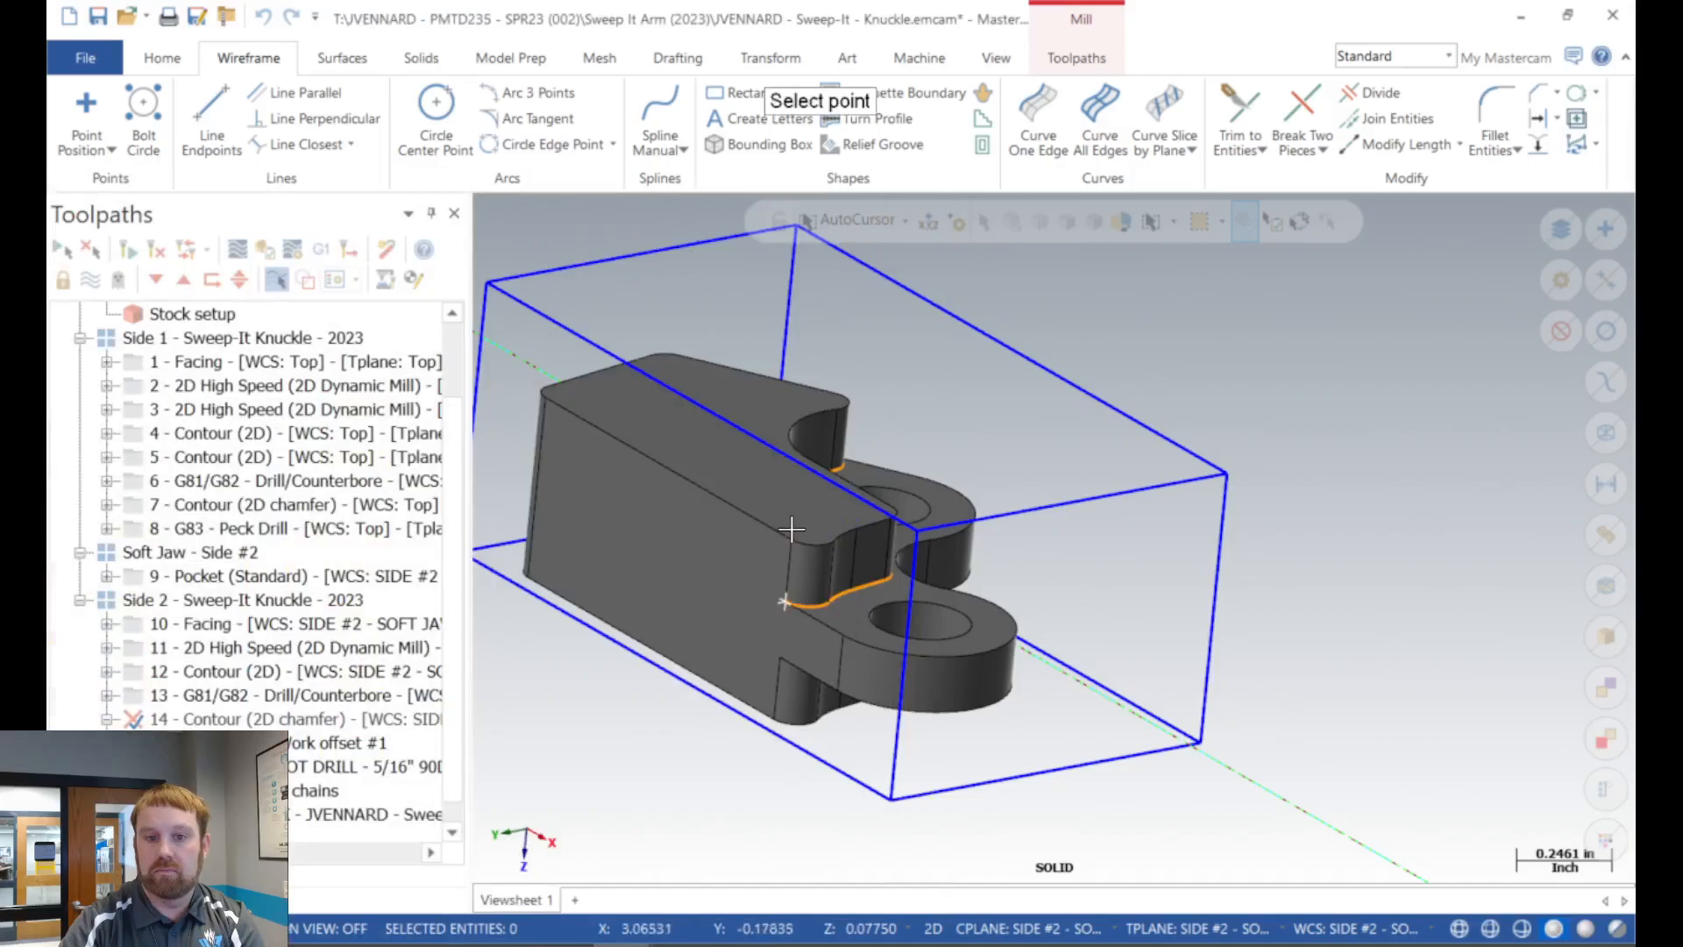
click(804, 550)
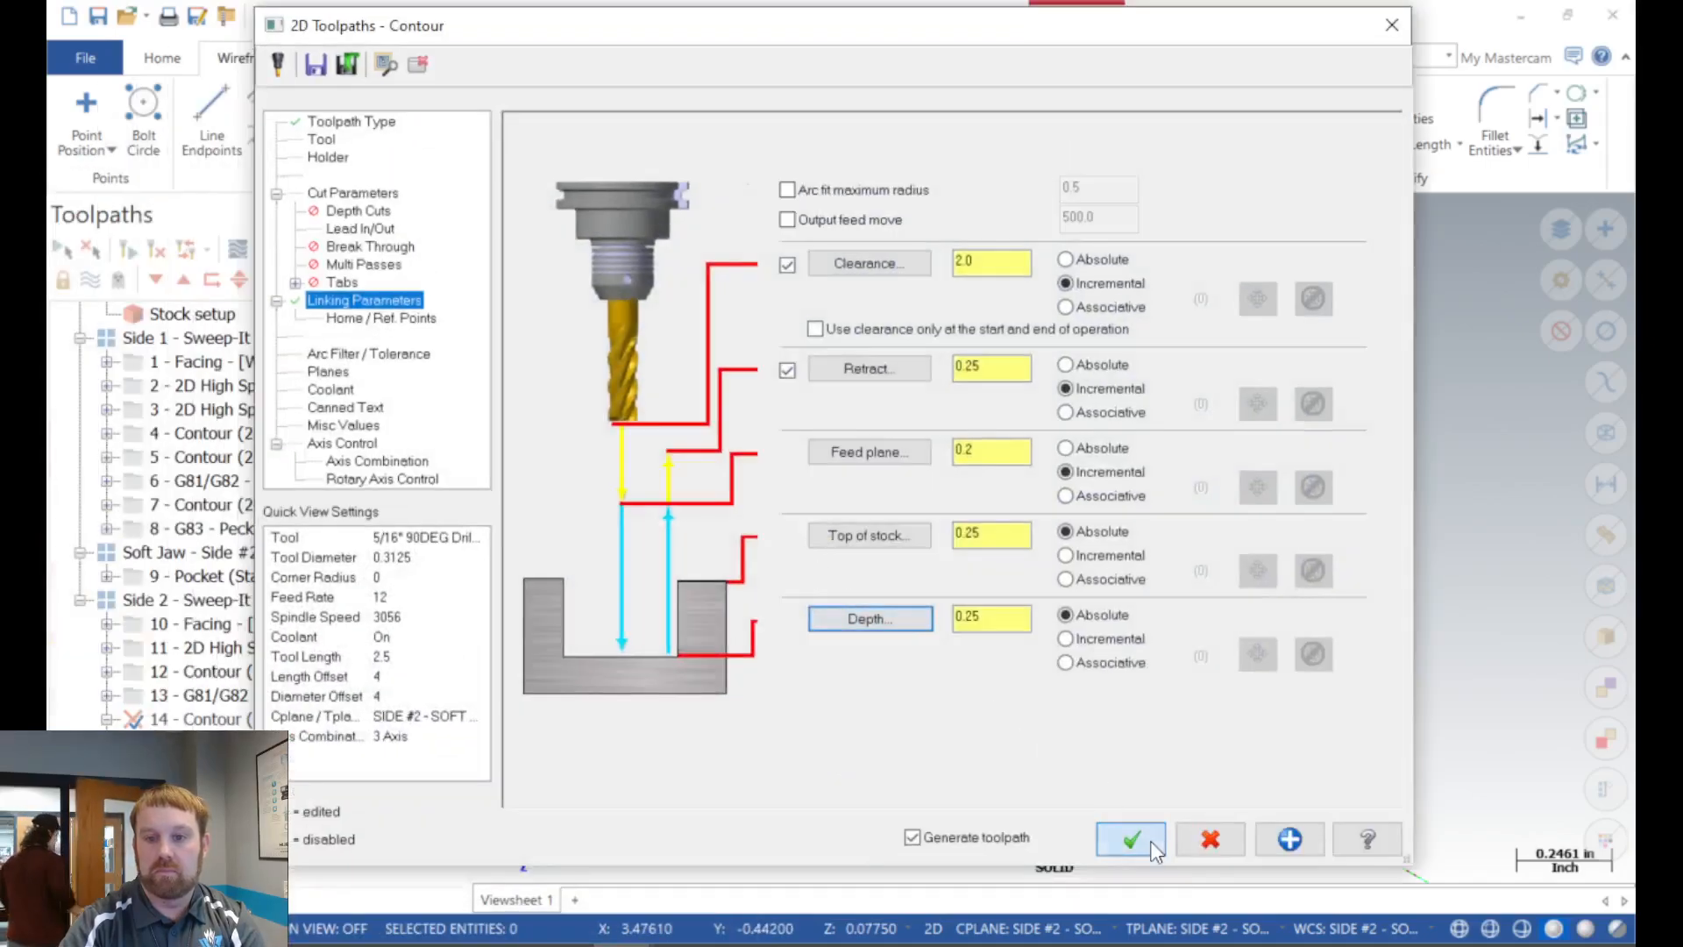
click(1124, 838)
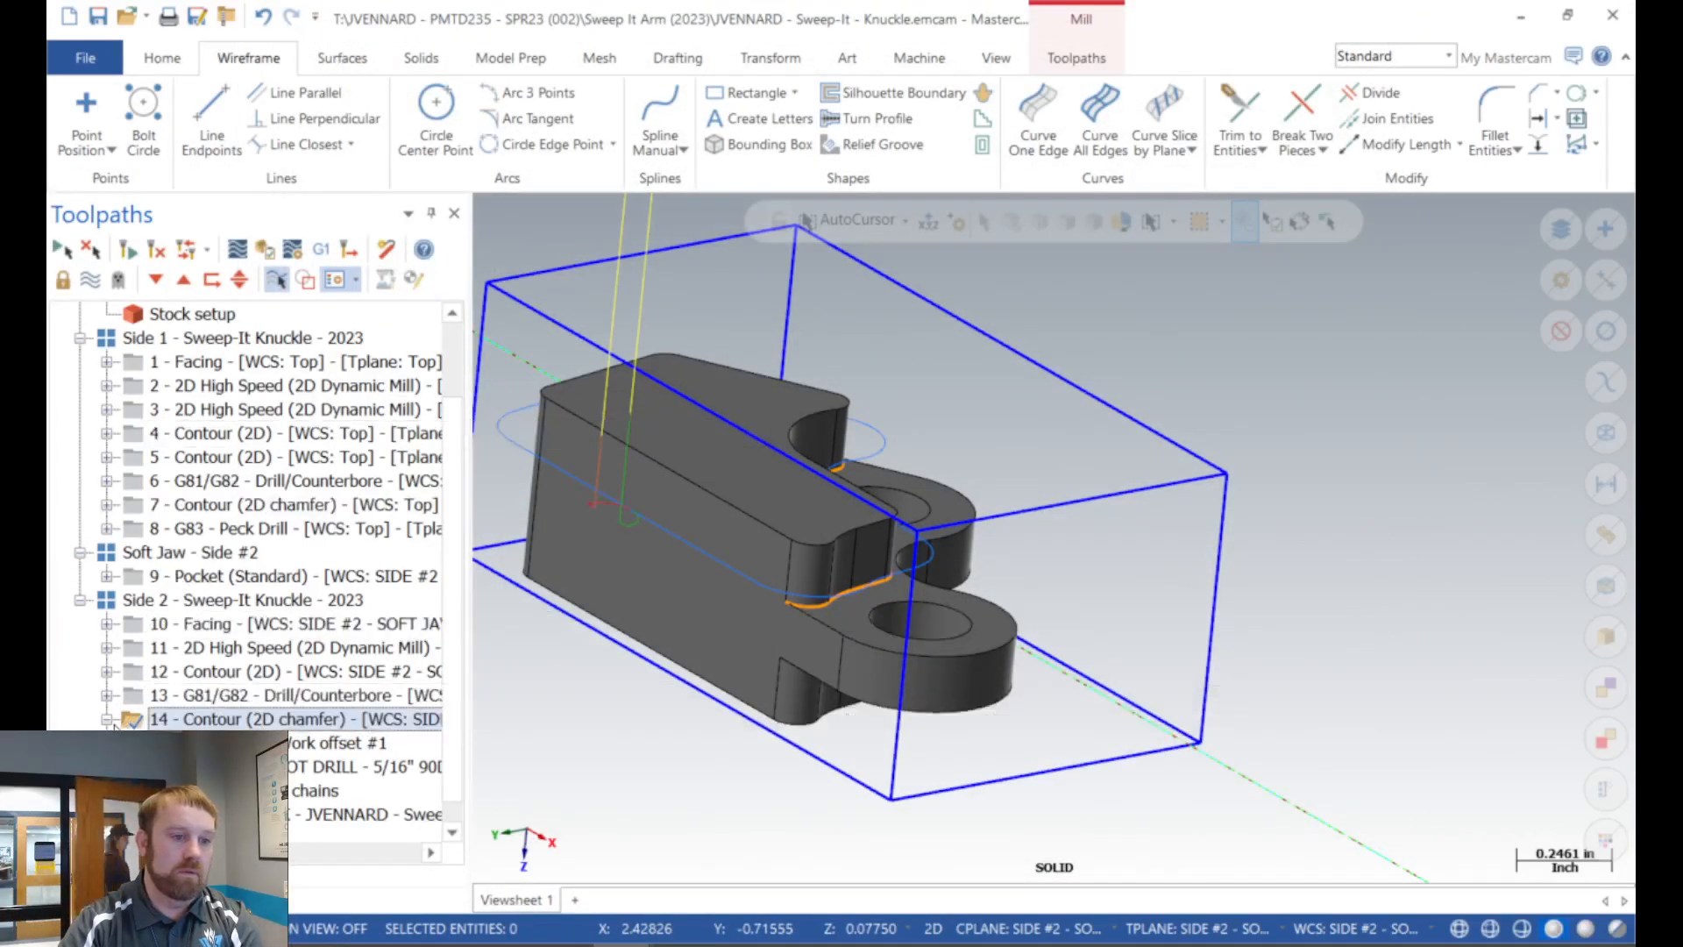
Verify the Side 1 and Side 2 operations together, without the soft jaw group, and examine the simulated knuckle.
scroll(109, 724, up, 1)
click(130, 673)
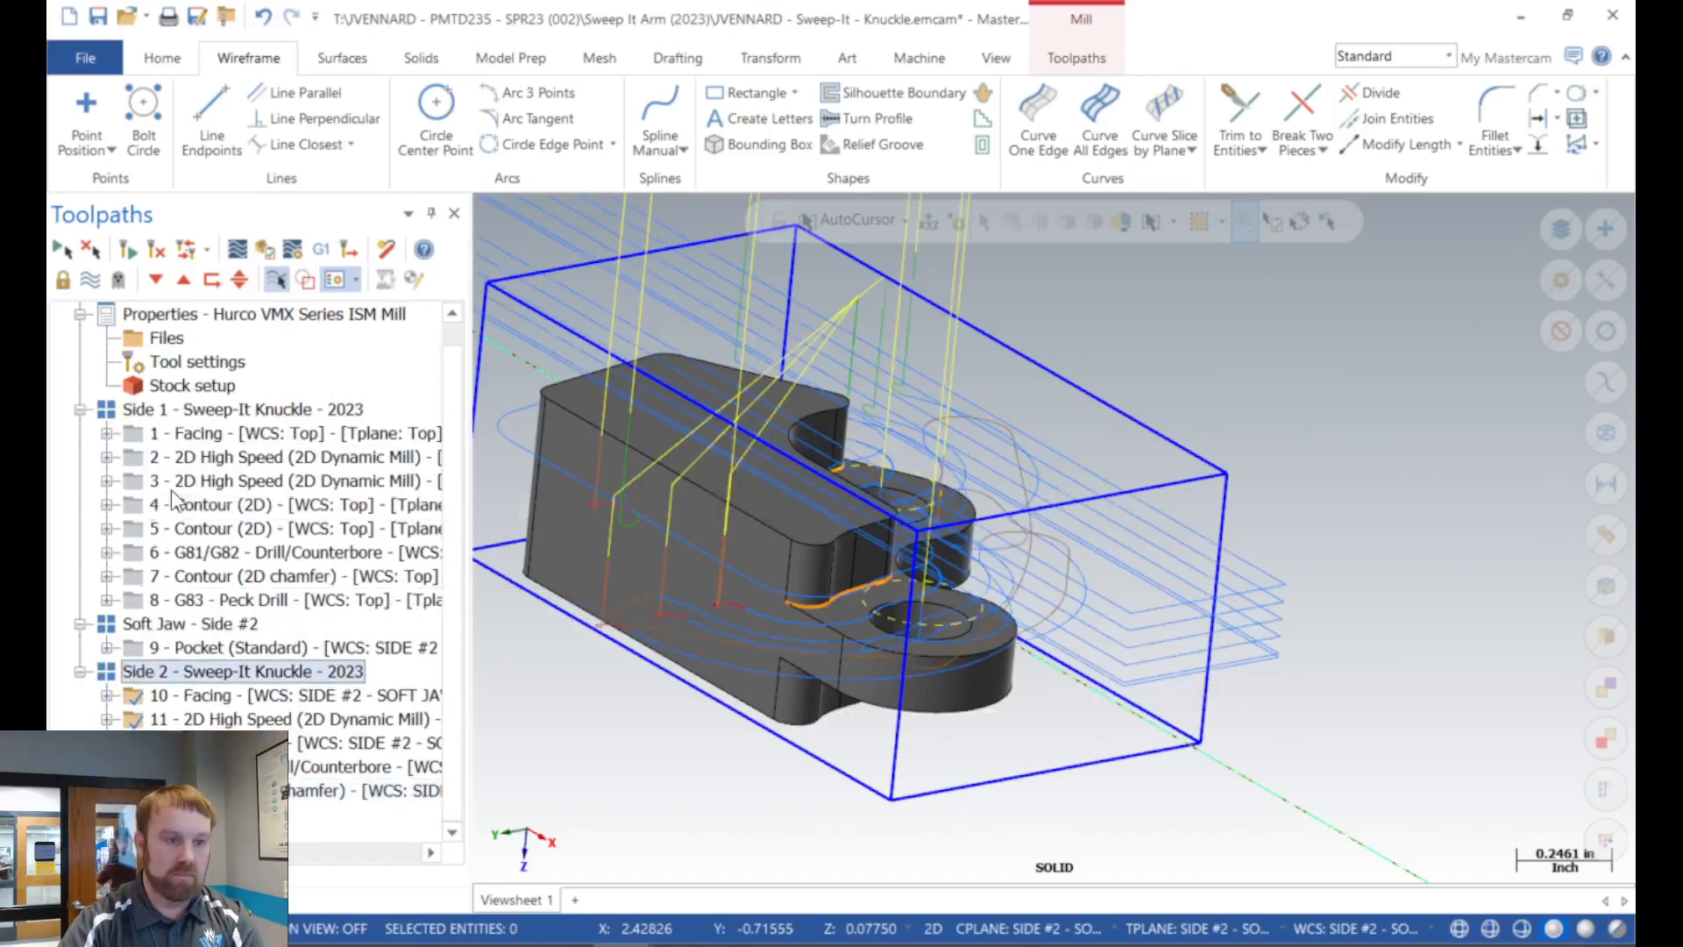
click(169, 425)
click(266, 250)
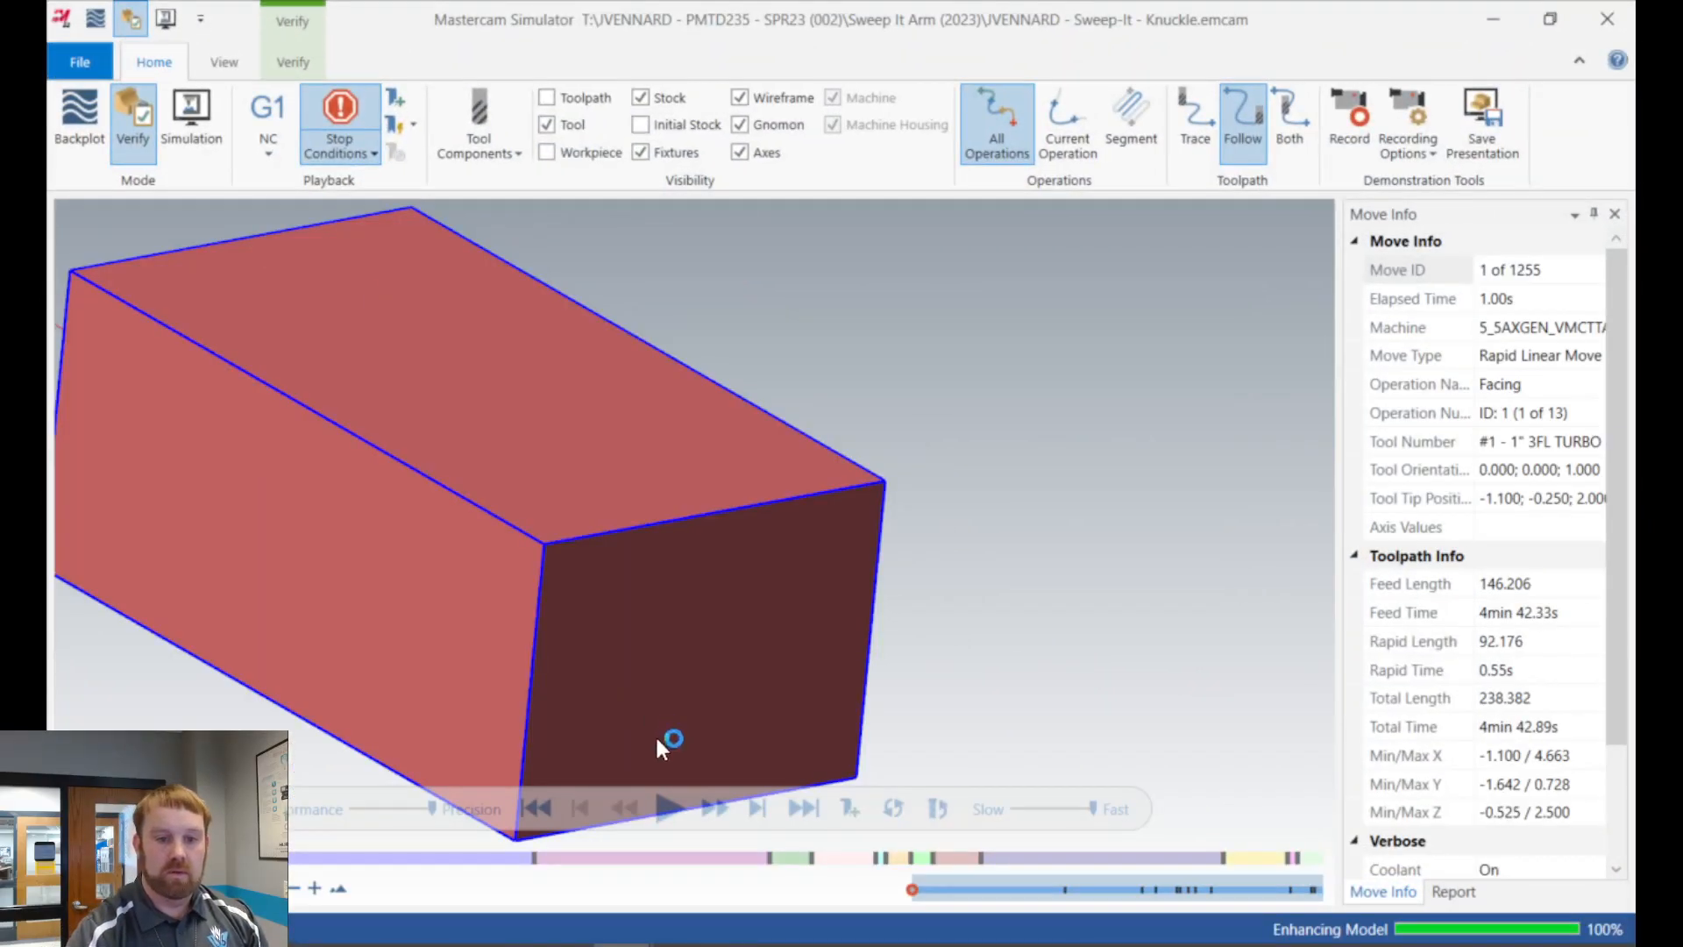
click(669, 806)
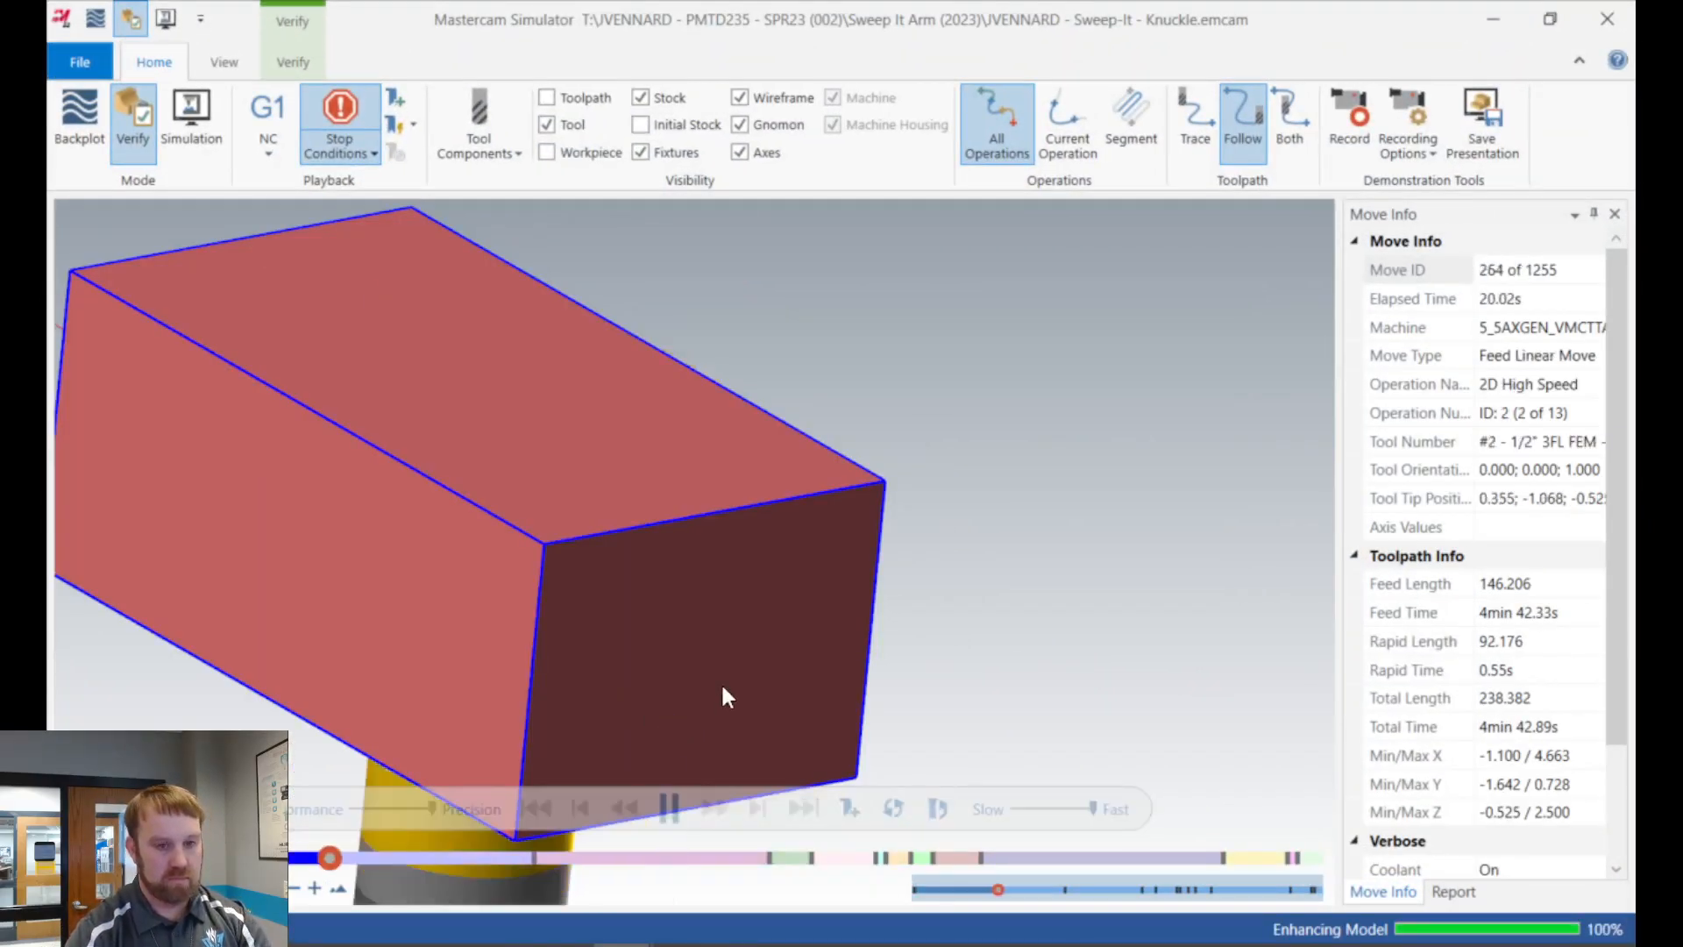
scroll(722, 686, down, 4)
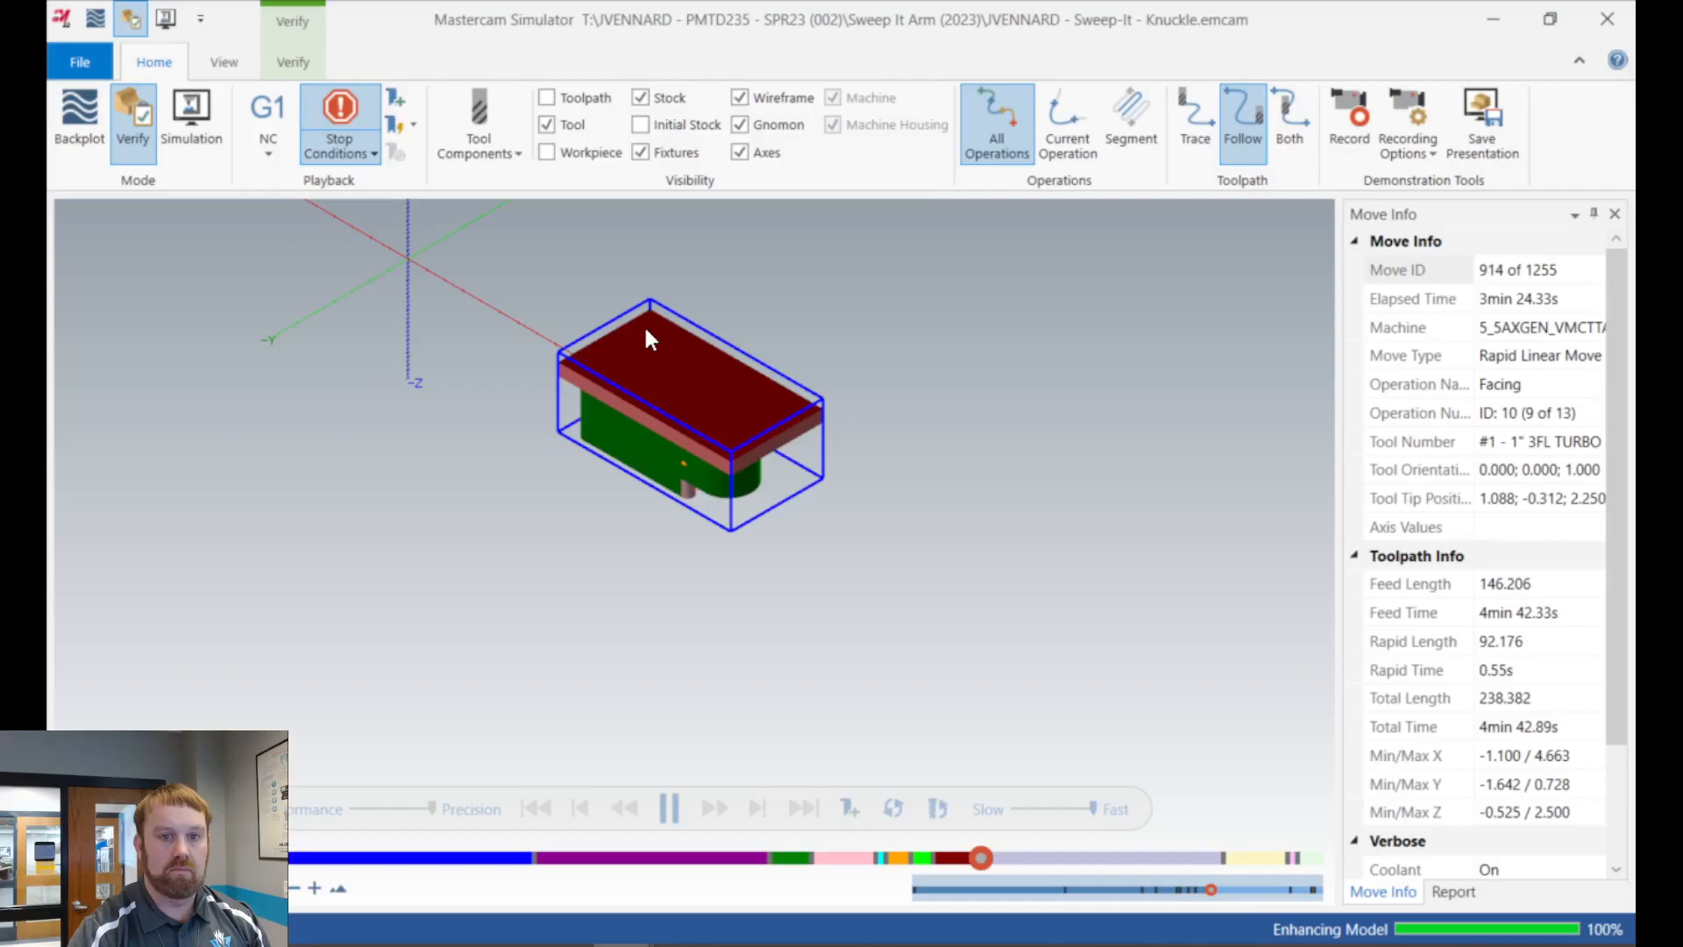
scroll(644, 326, up, 4)
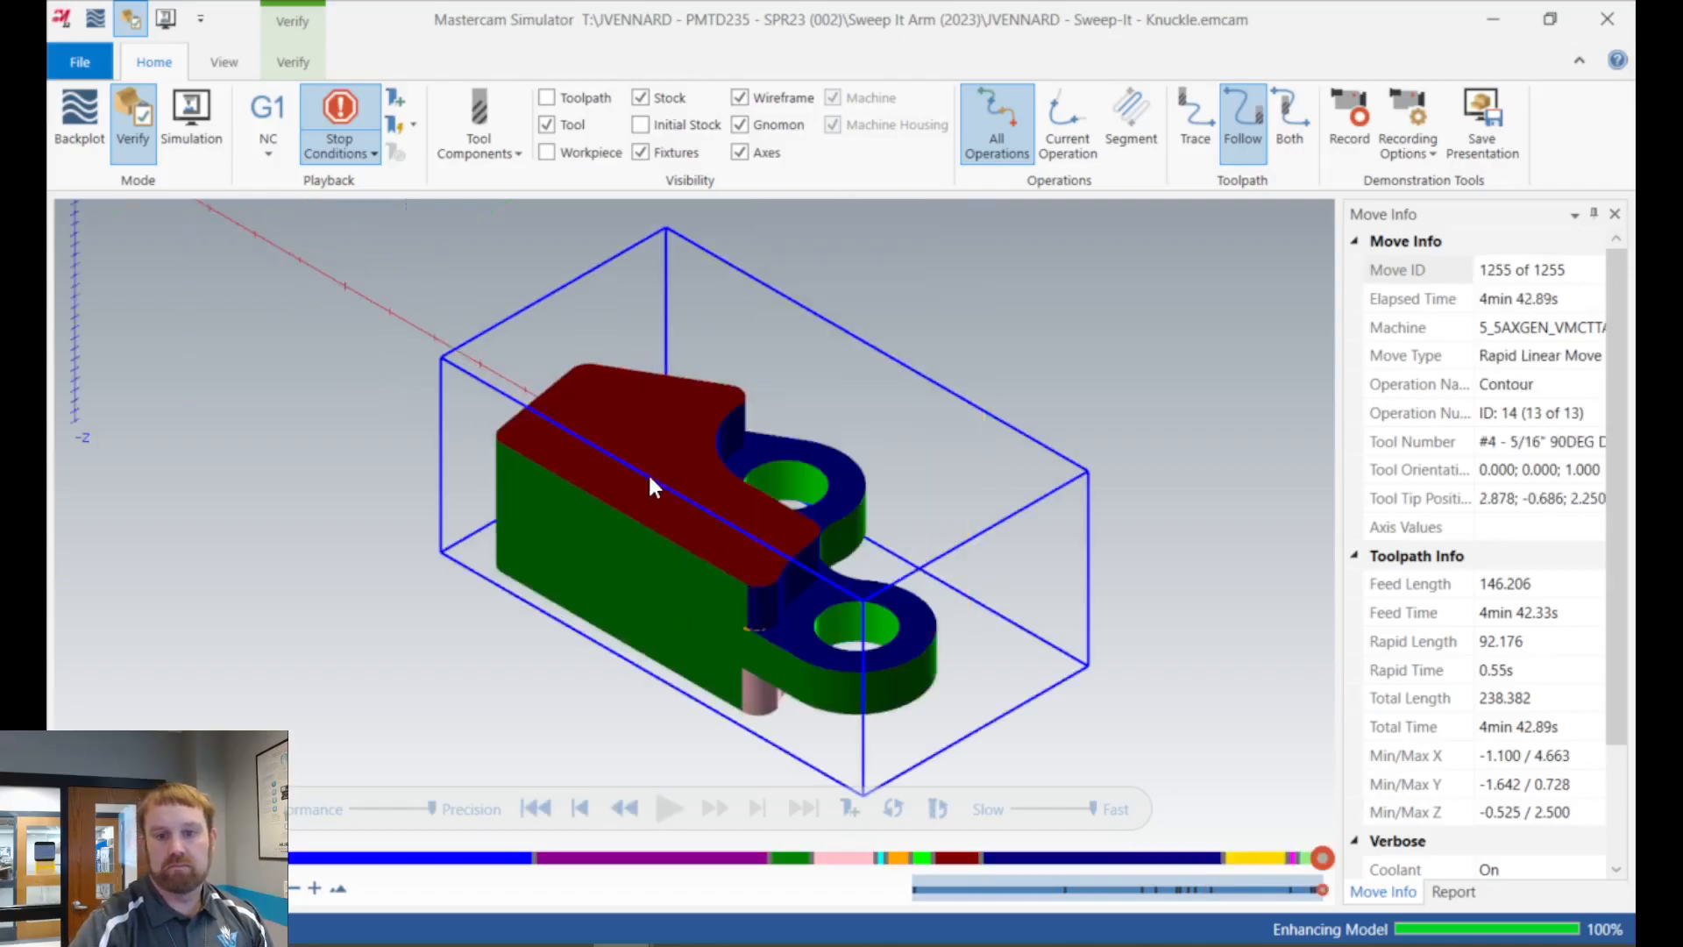
scroll(731, 477, up, 1)
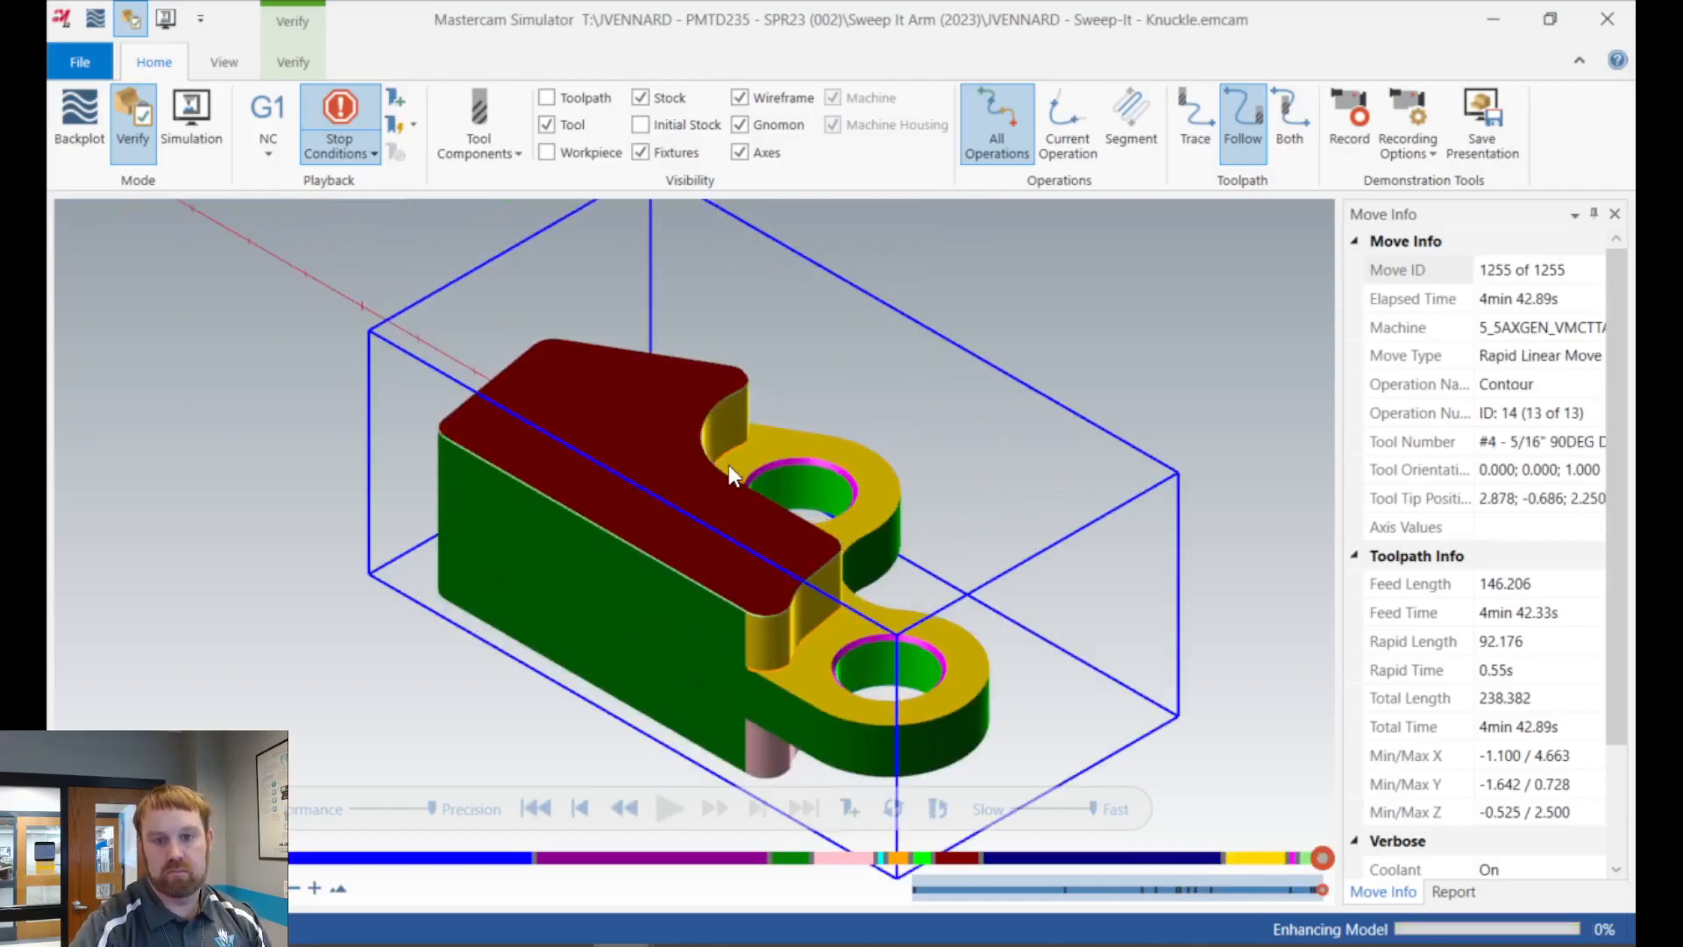